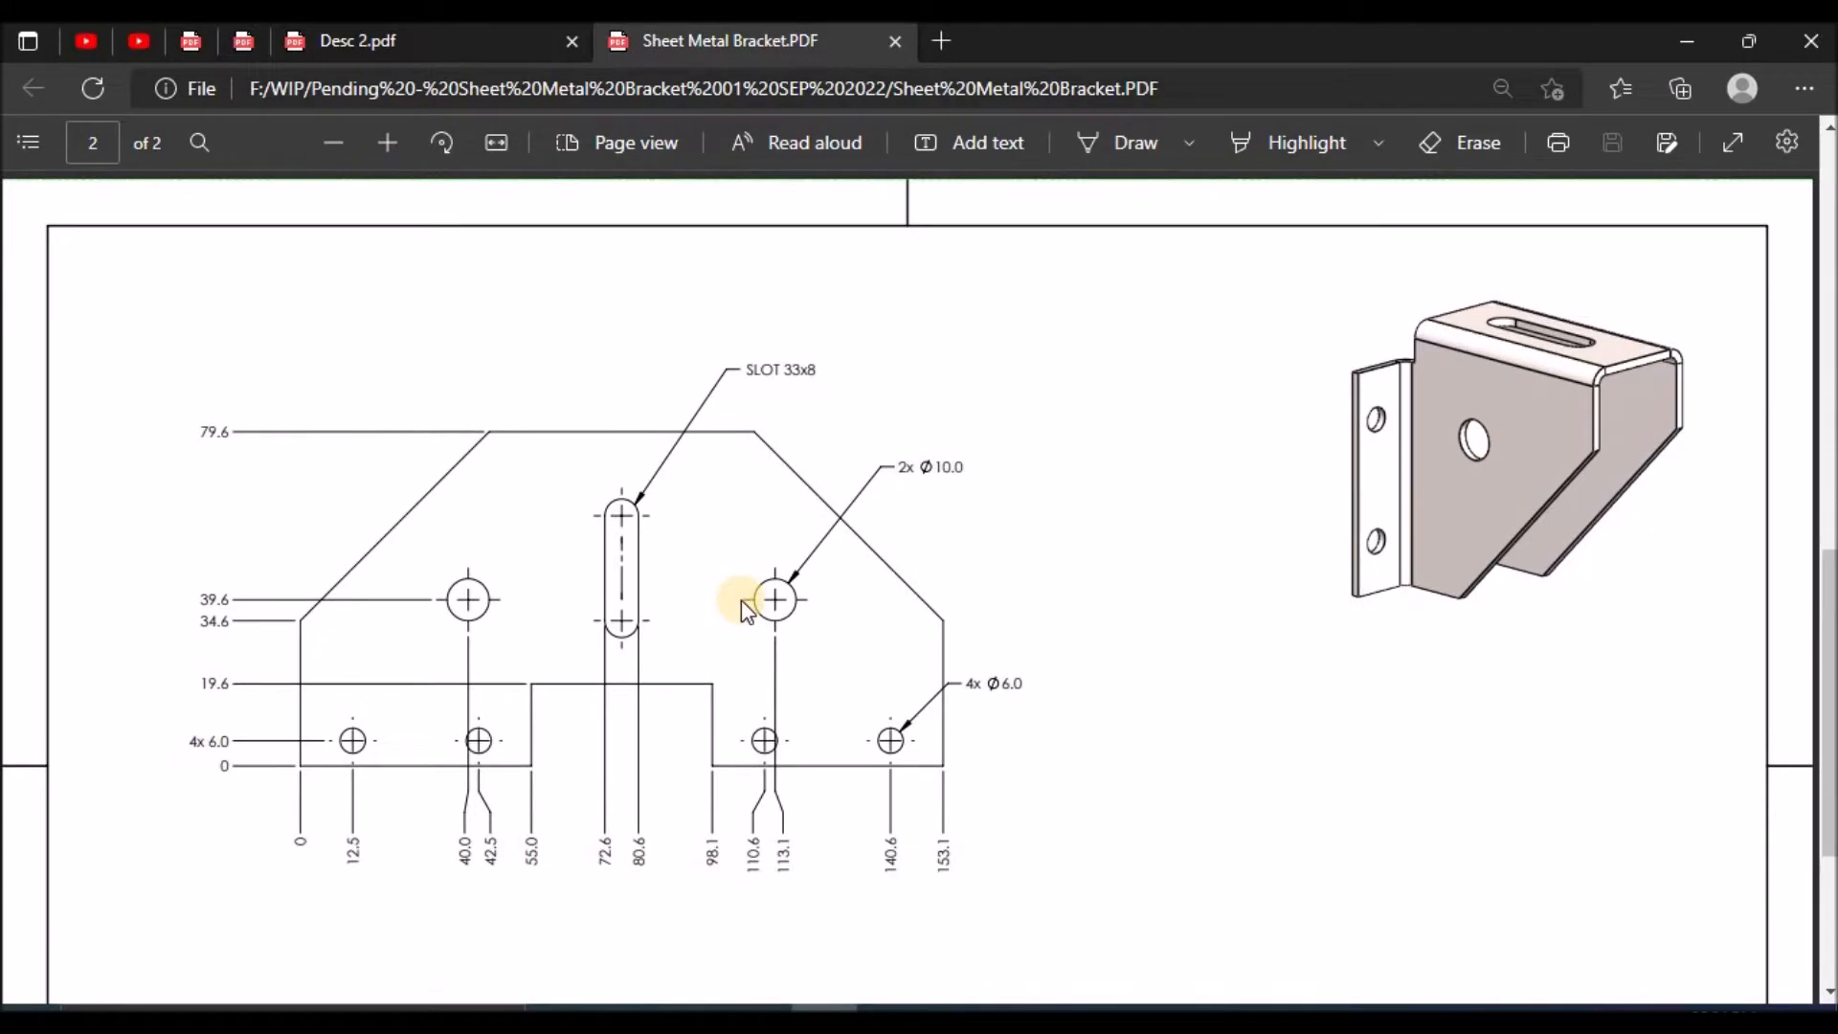
Review the bracket drawing PDF, switch to SOLIDWORKS and examine the reference bracket model from several angles
scroll(741, 600, up, 15)
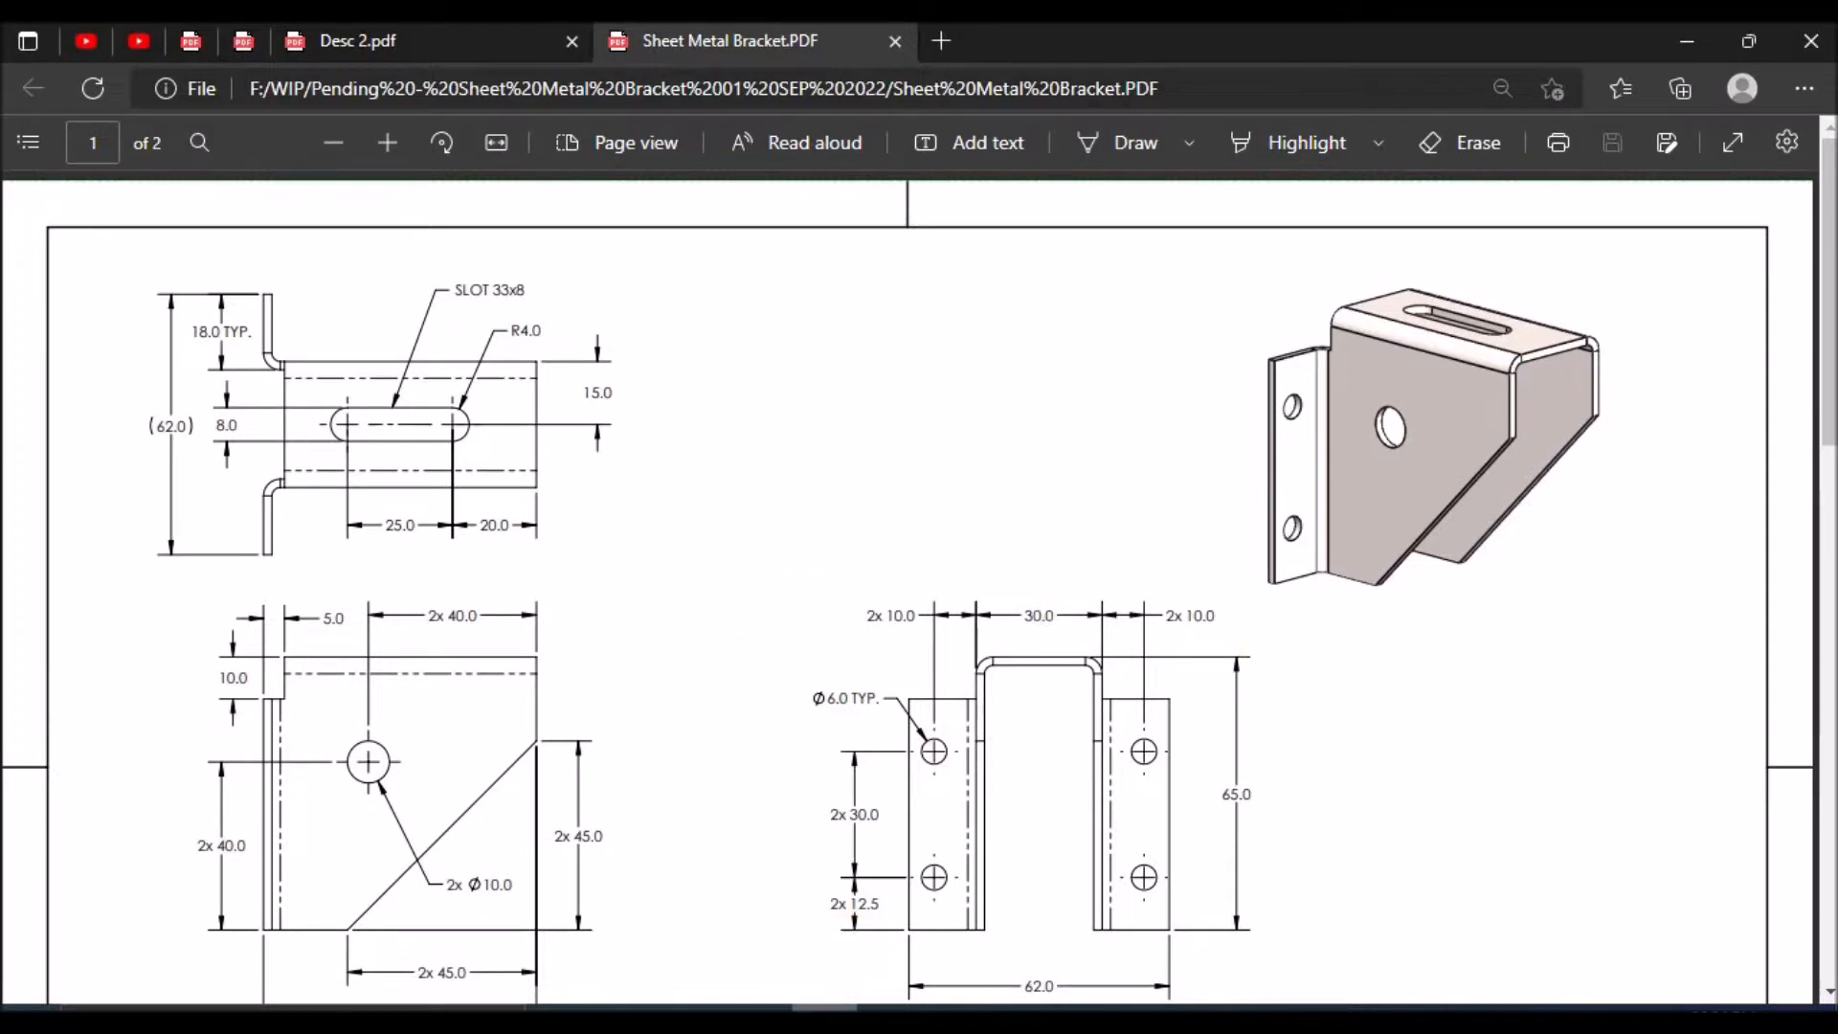
click(756, 1017)
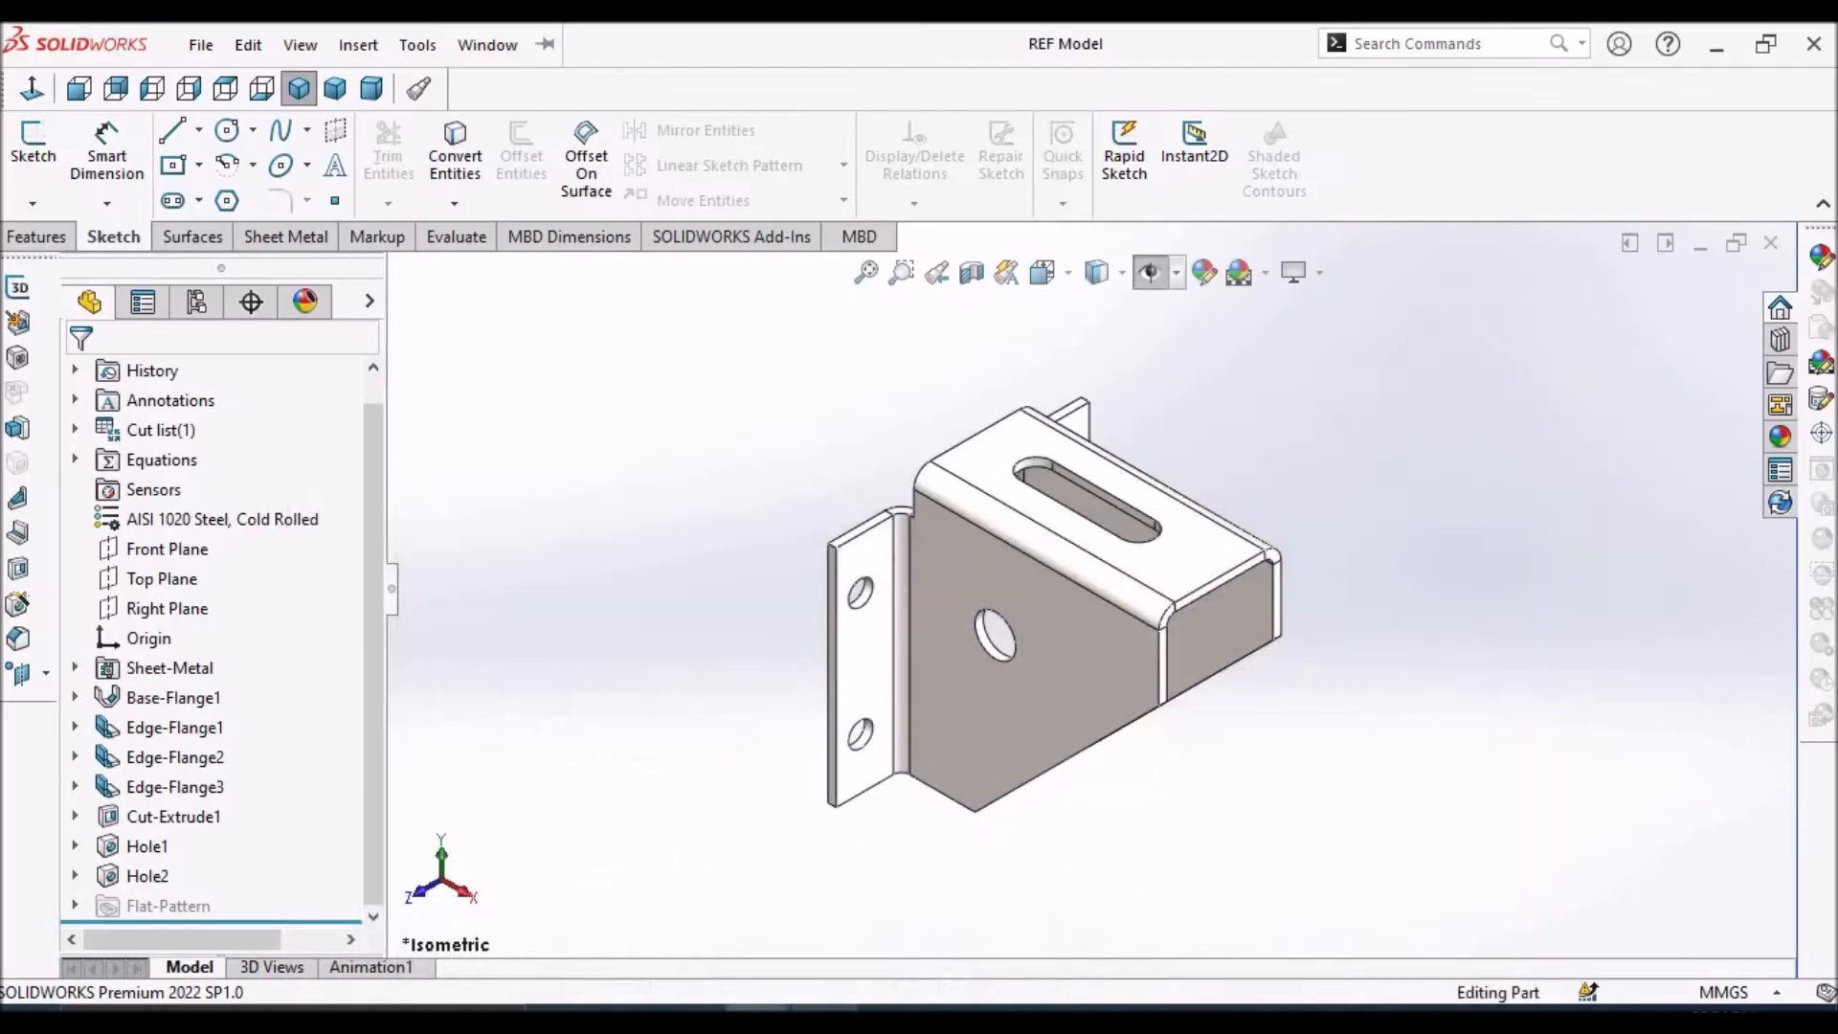
mouse_move(1206, 645)
middle_down()
mouse_move(1075, 583)
mouse_move(755, 705)
mouse_move(813, 670)
middle_up()
middle_drag(1378, 593, 1124, 705)
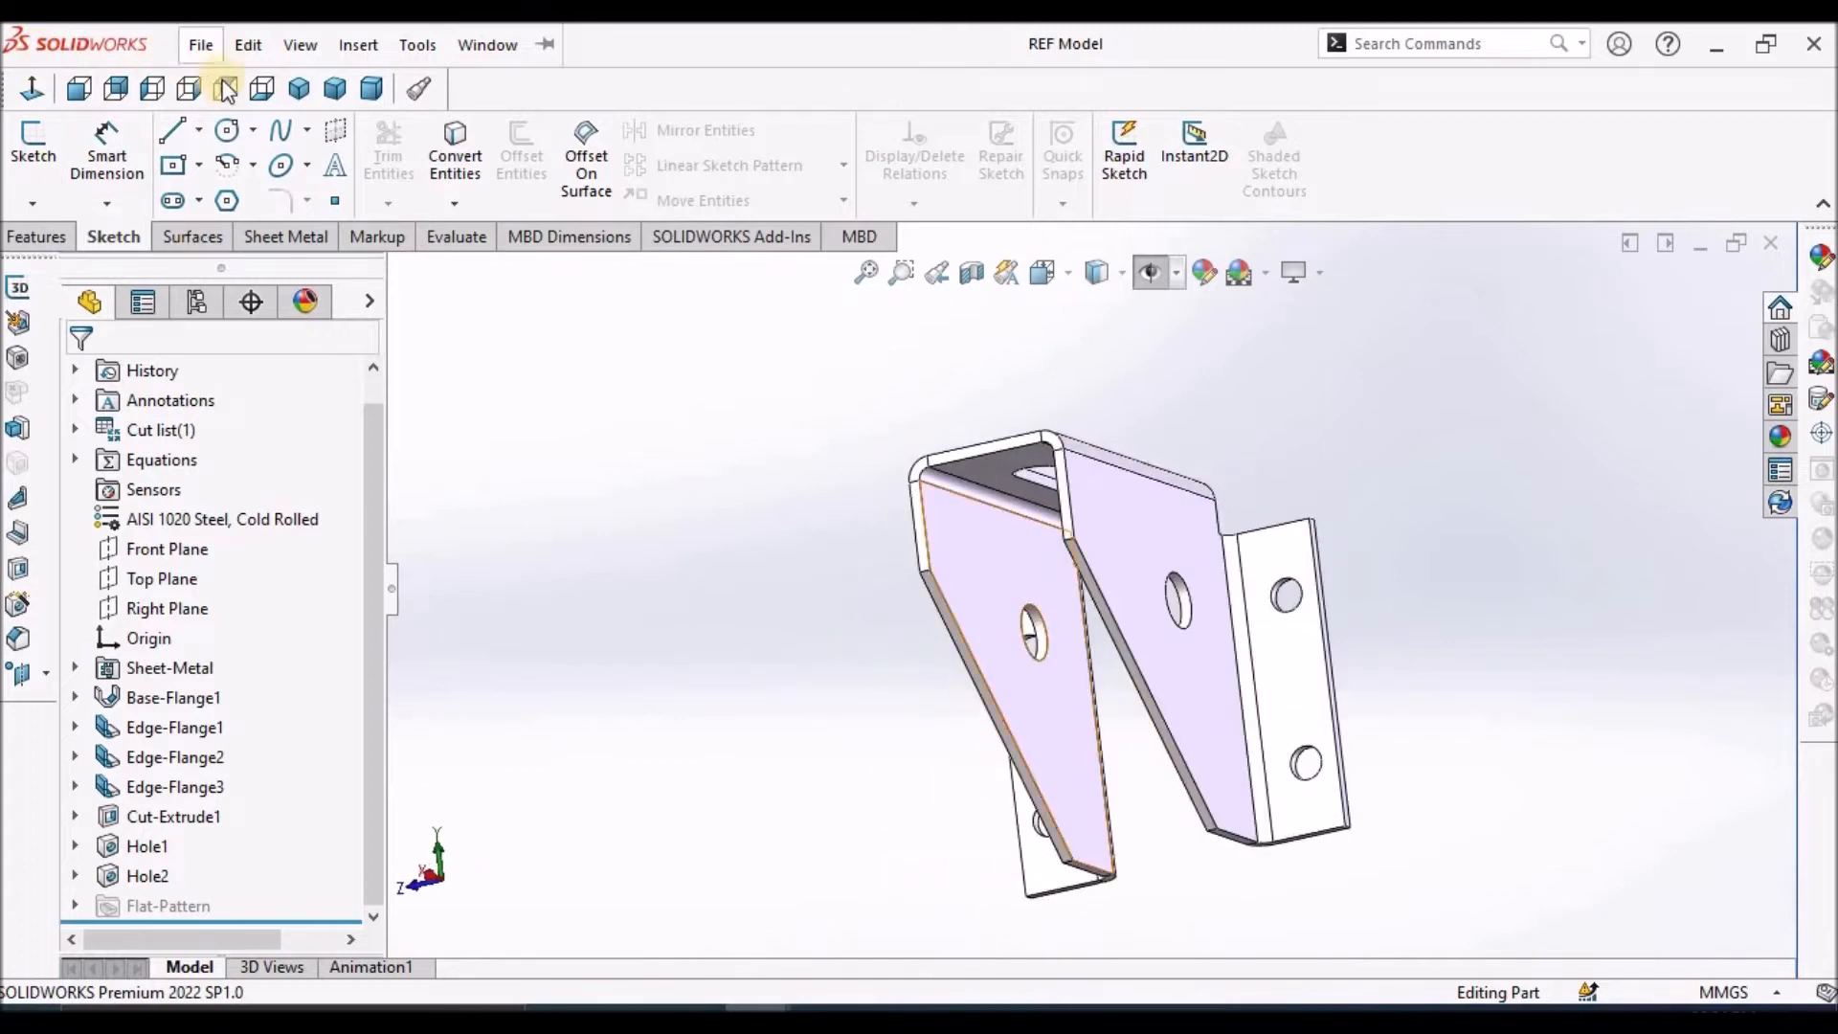
click(200, 45)
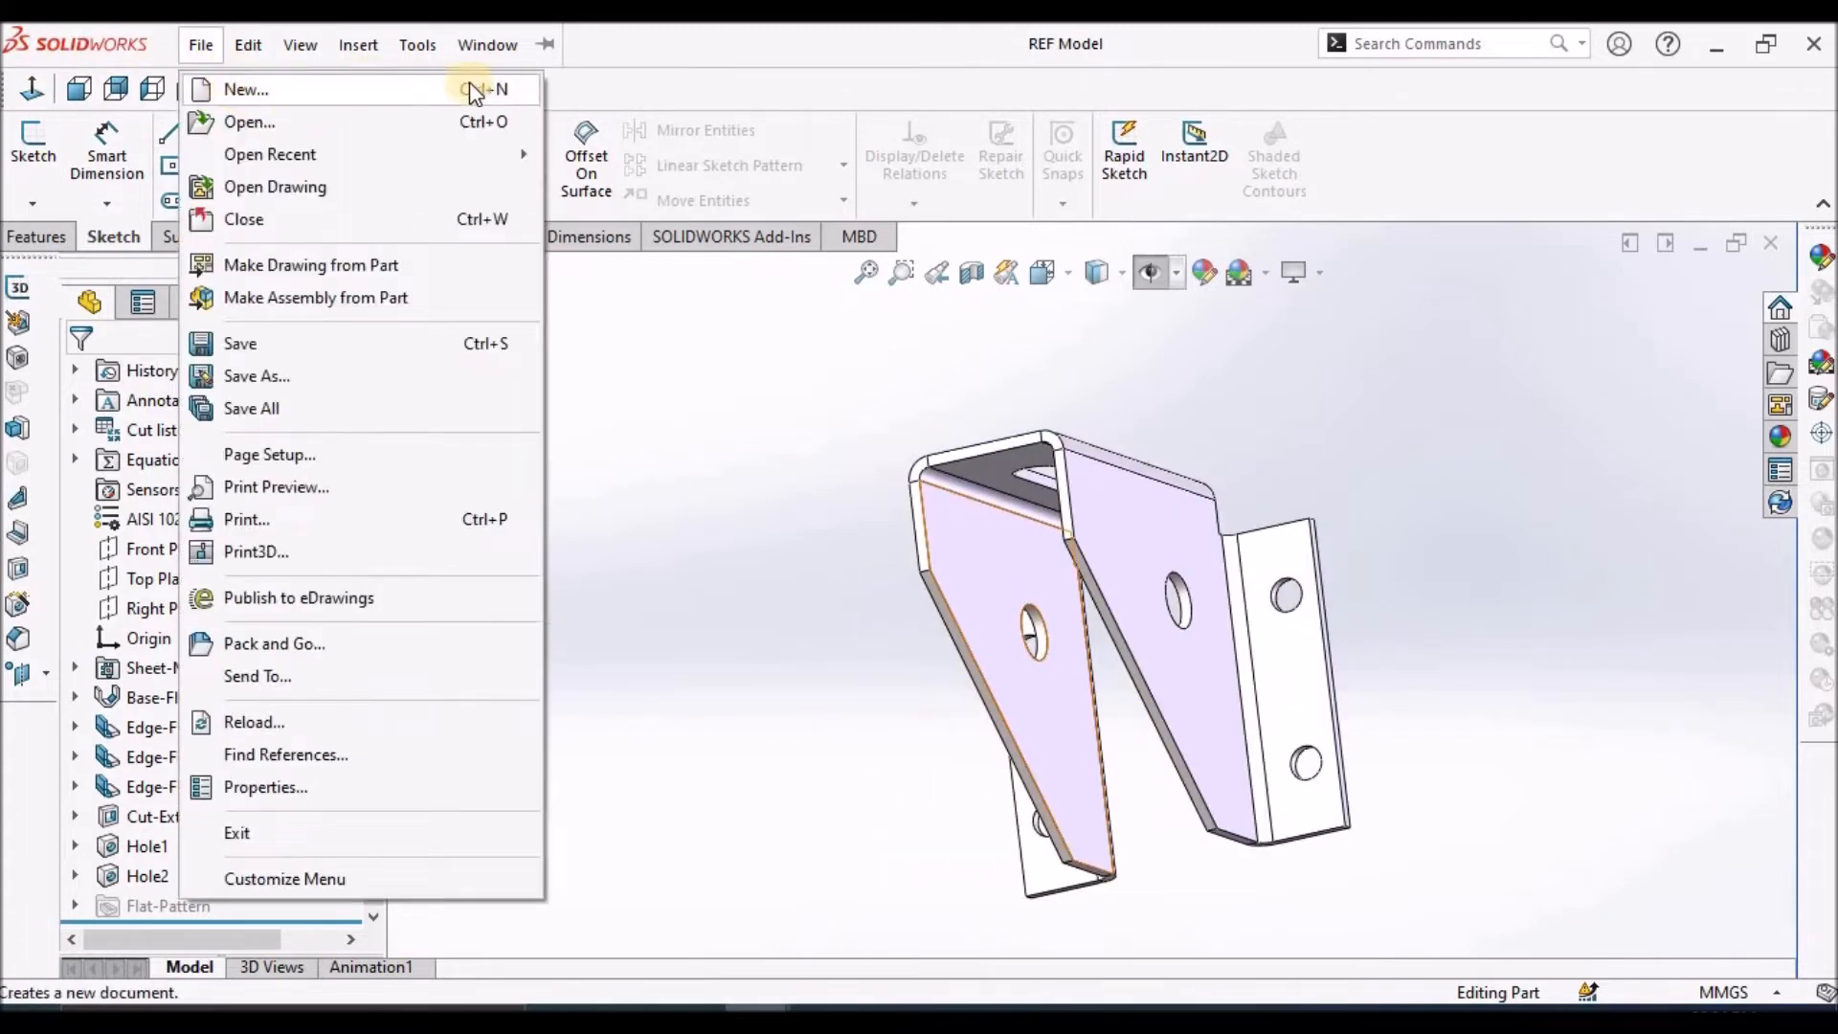
click(686, 446)
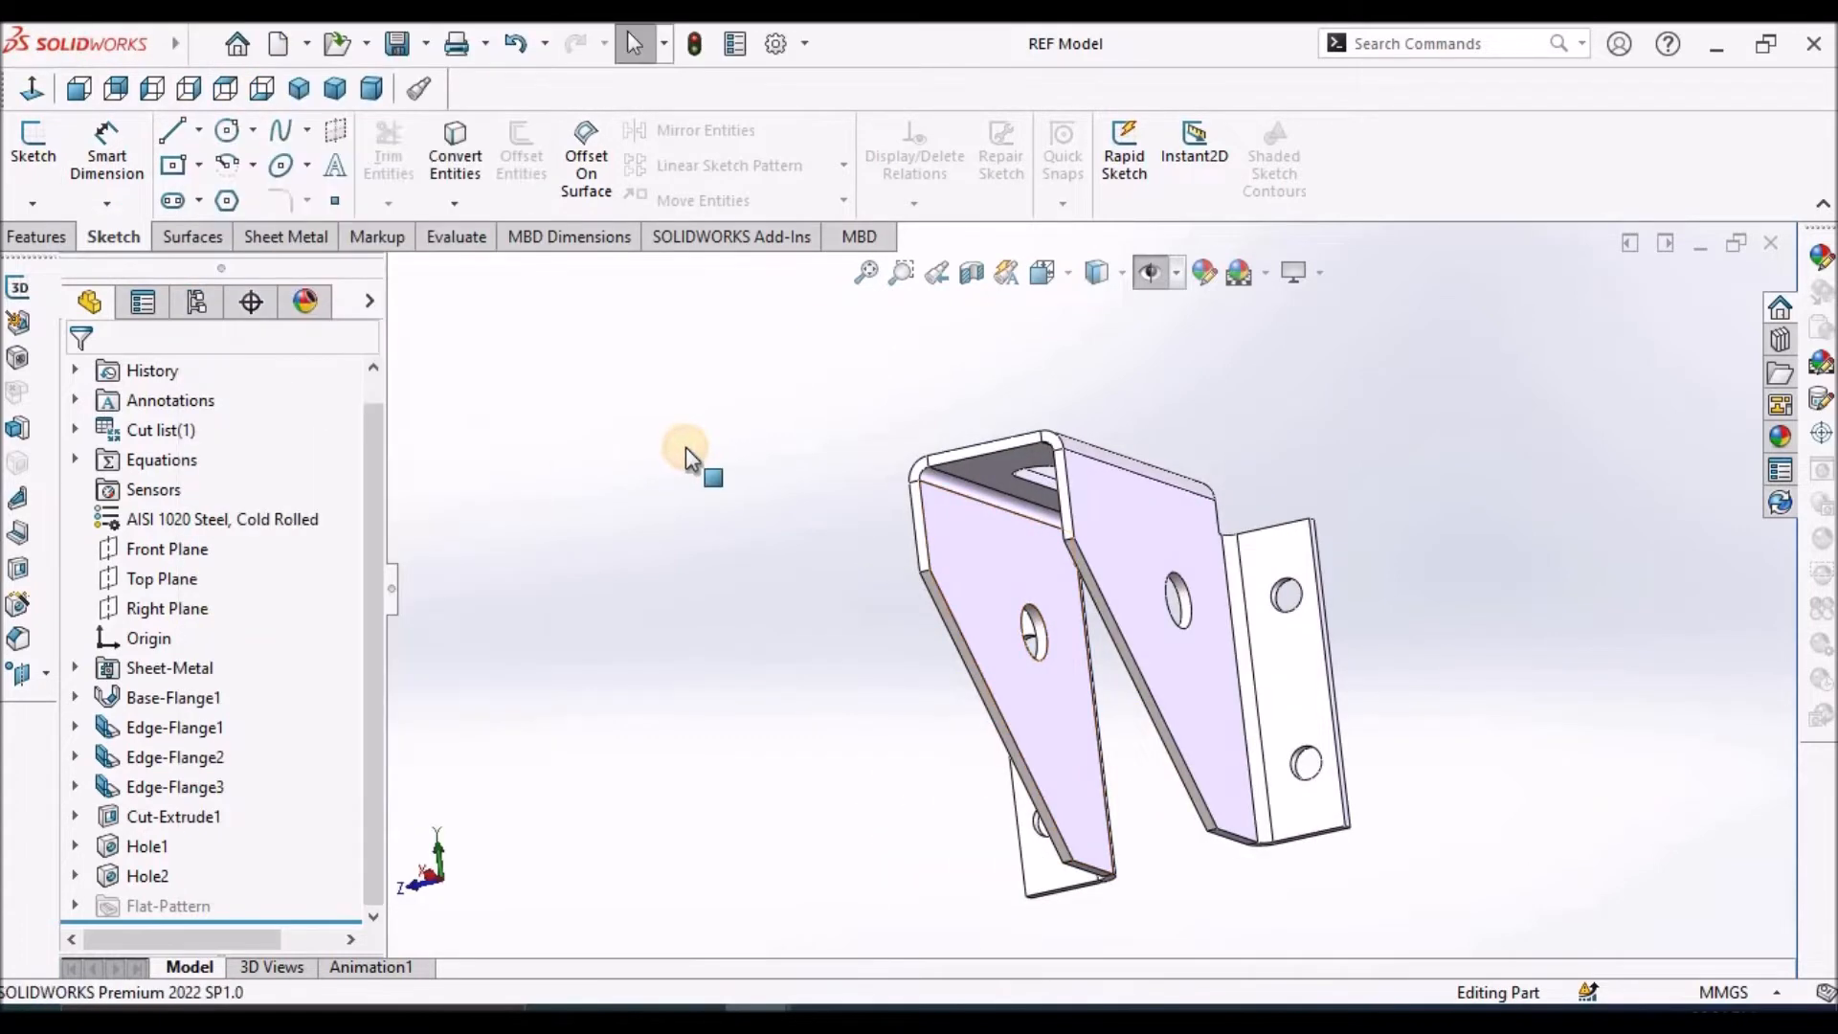
click(329, 90)
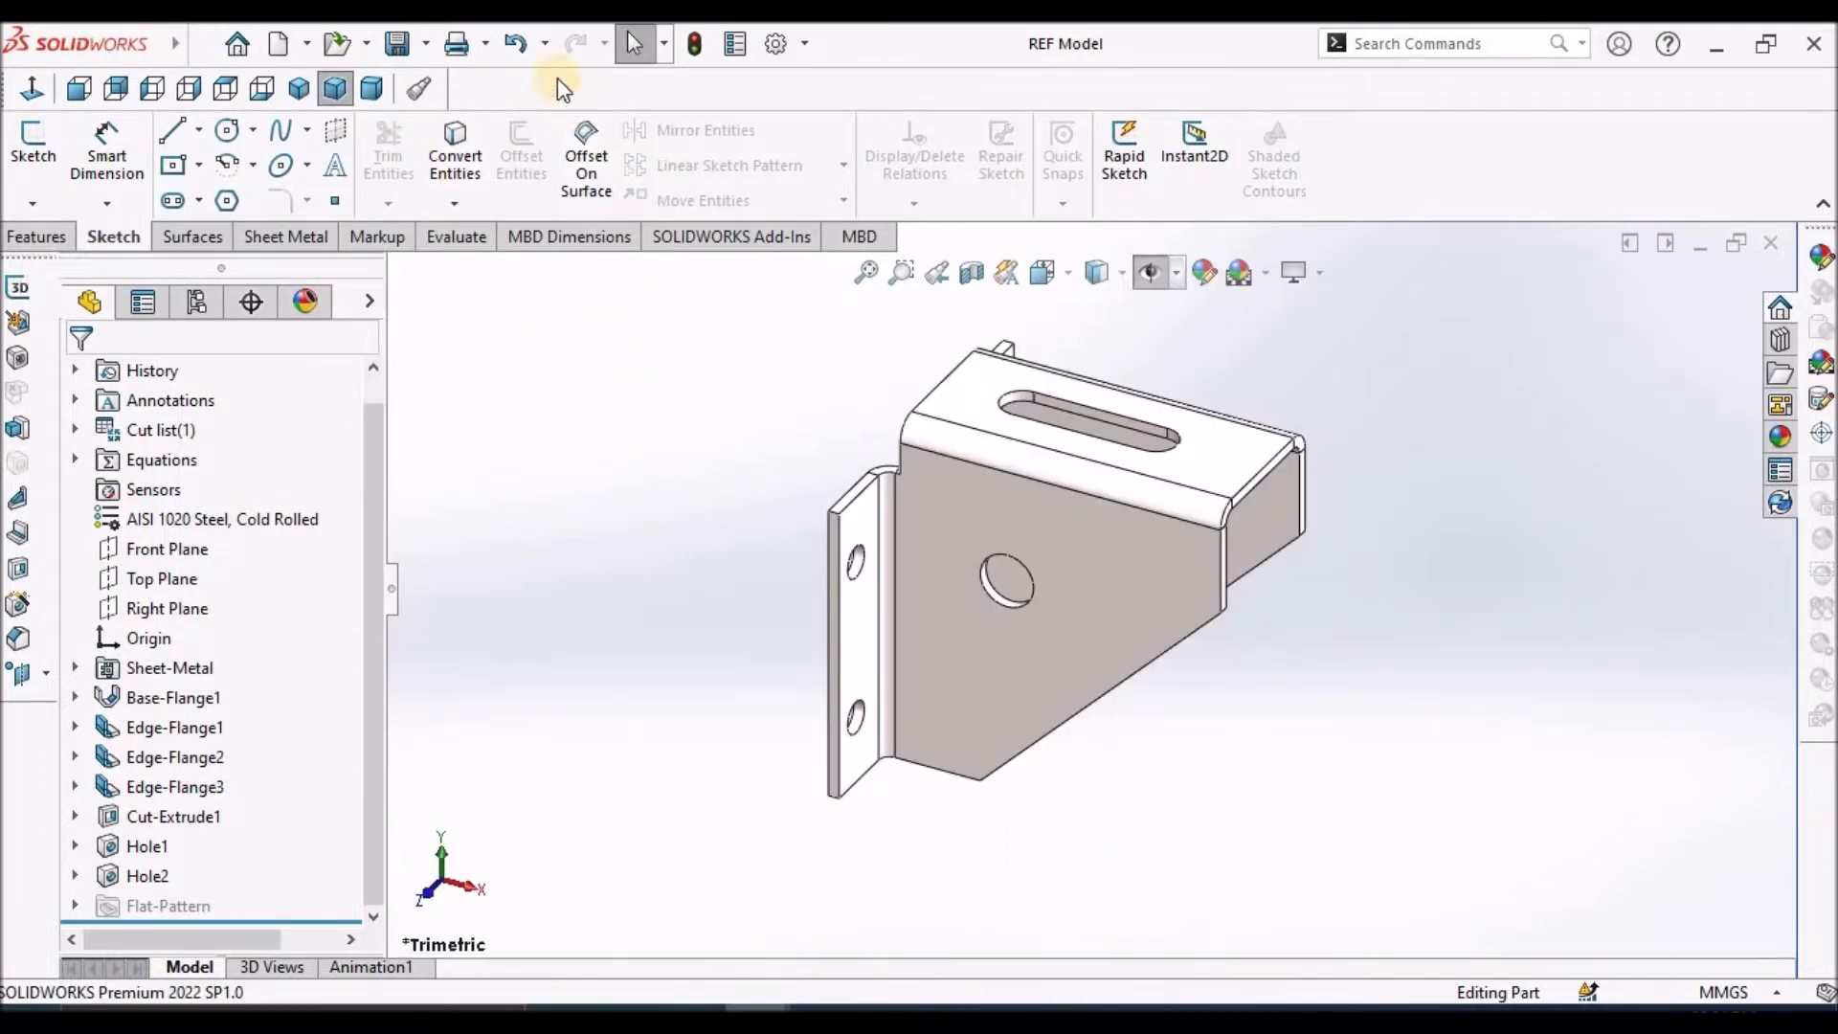
Bring up the REF Drawing document and examine the bracket's dimensioned views and notes
mouse_move(161, 42)
click(484, 43)
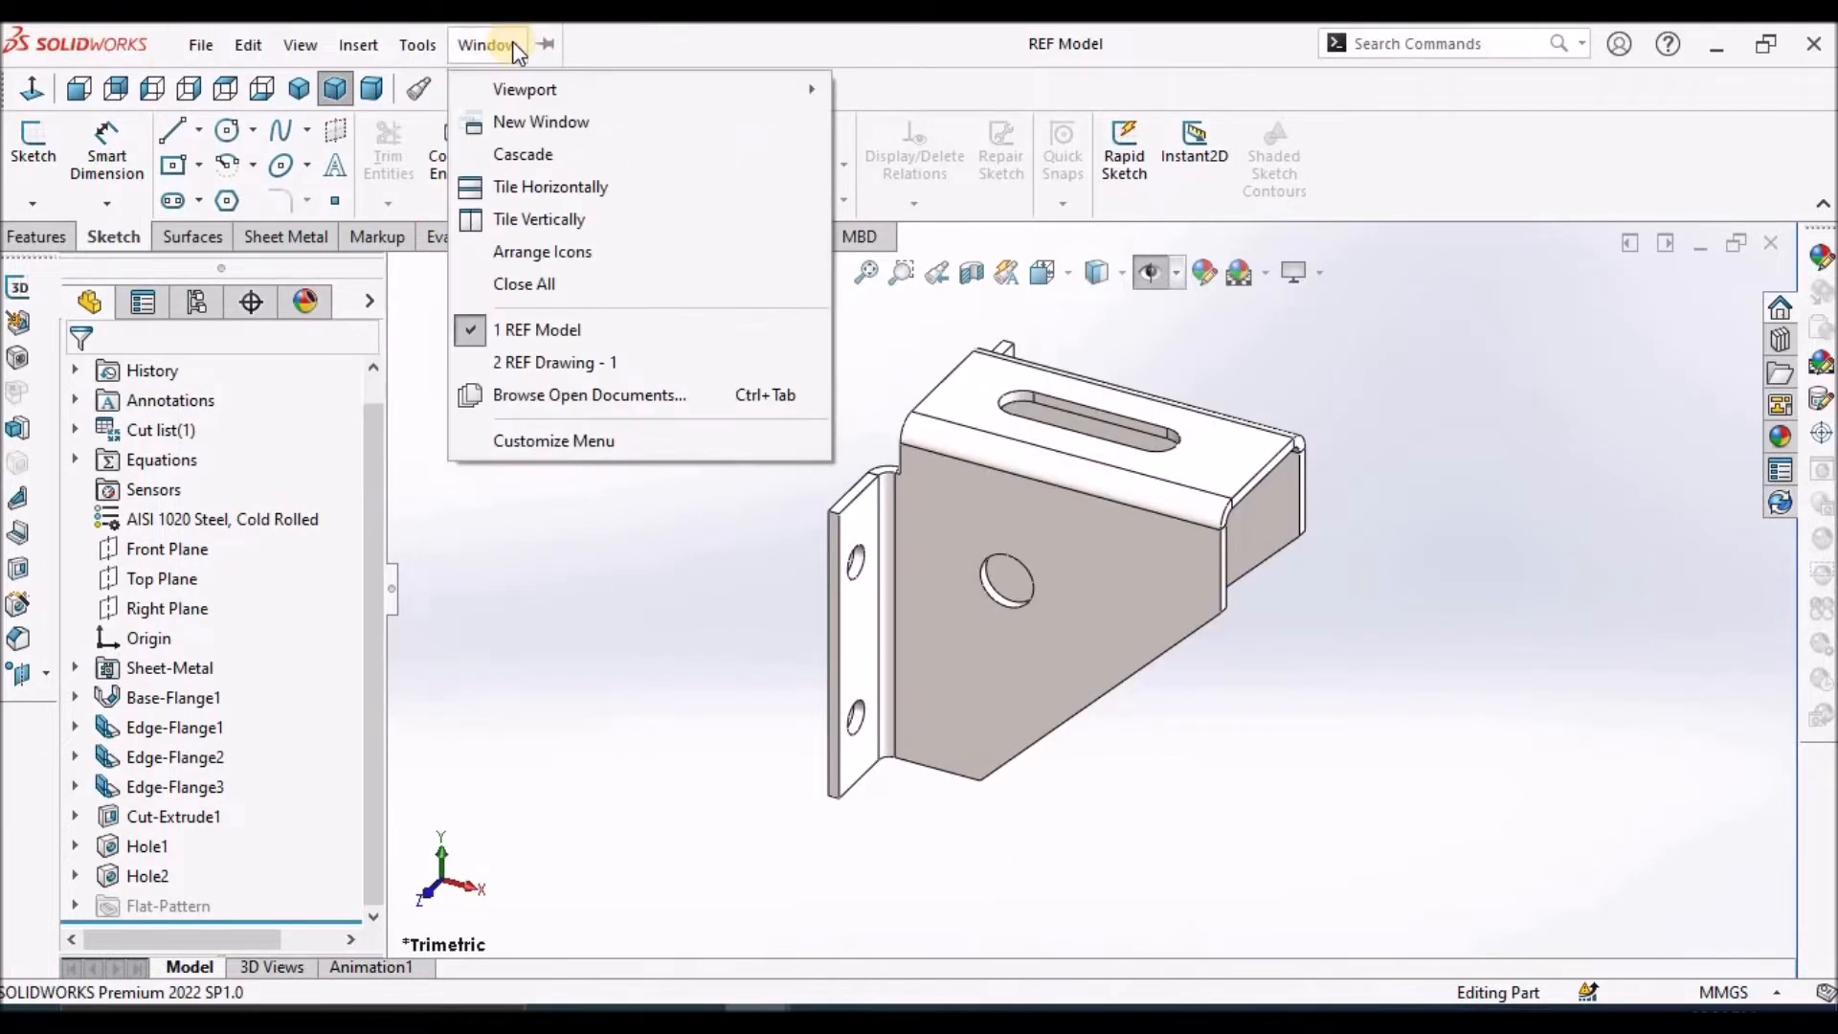
click(605, 369)
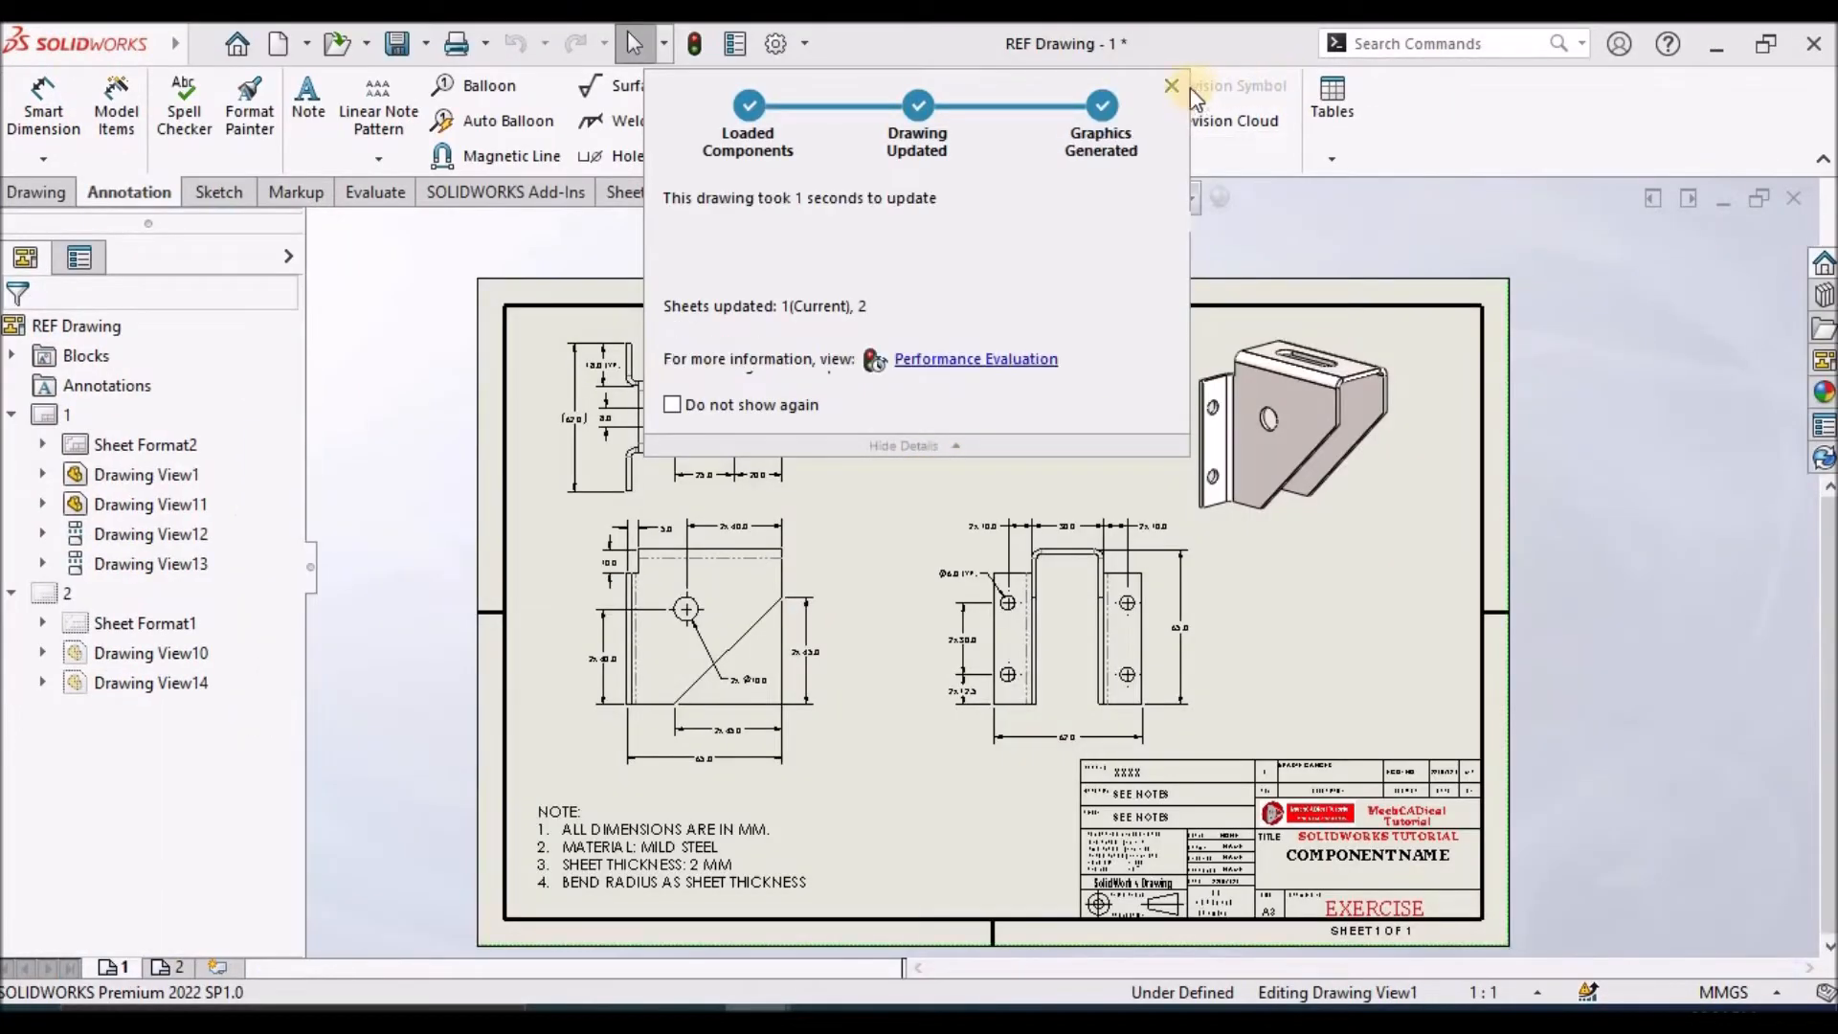
click(1172, 86)
scroll(1046, 523, down, 2)
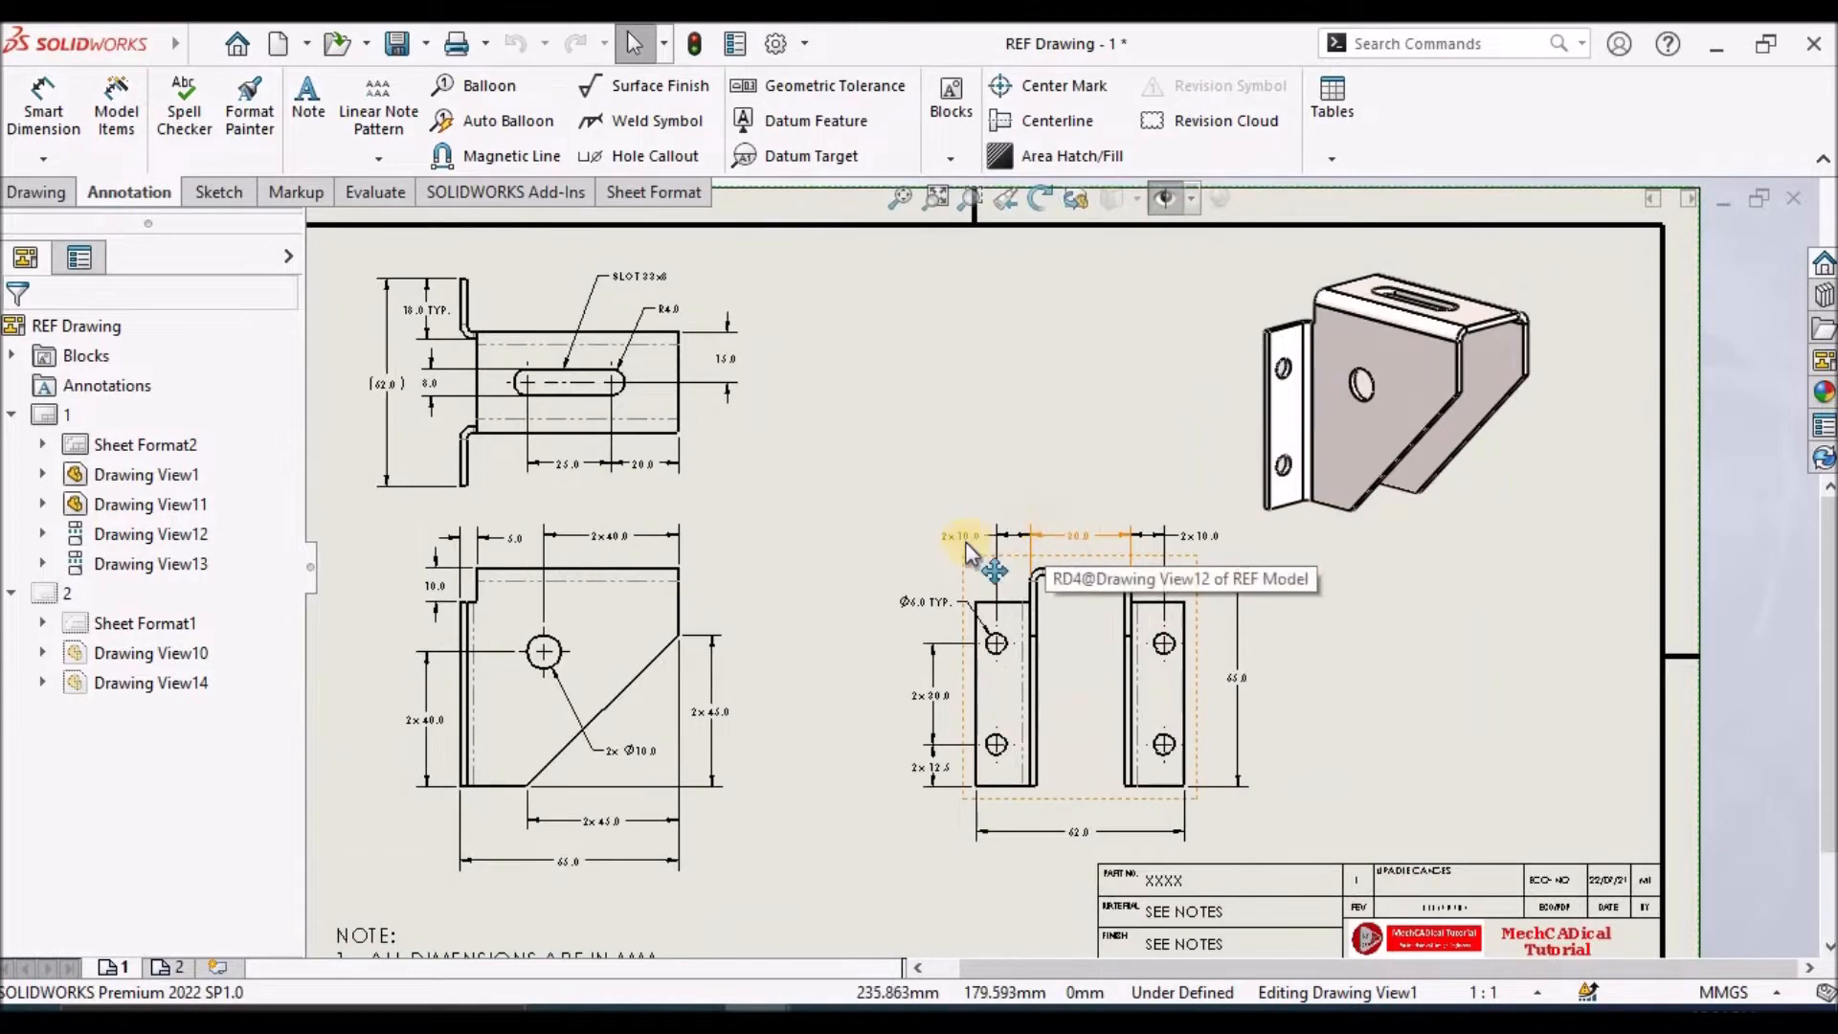
scroll(1053, 567, up, 2)
click(829, 611)
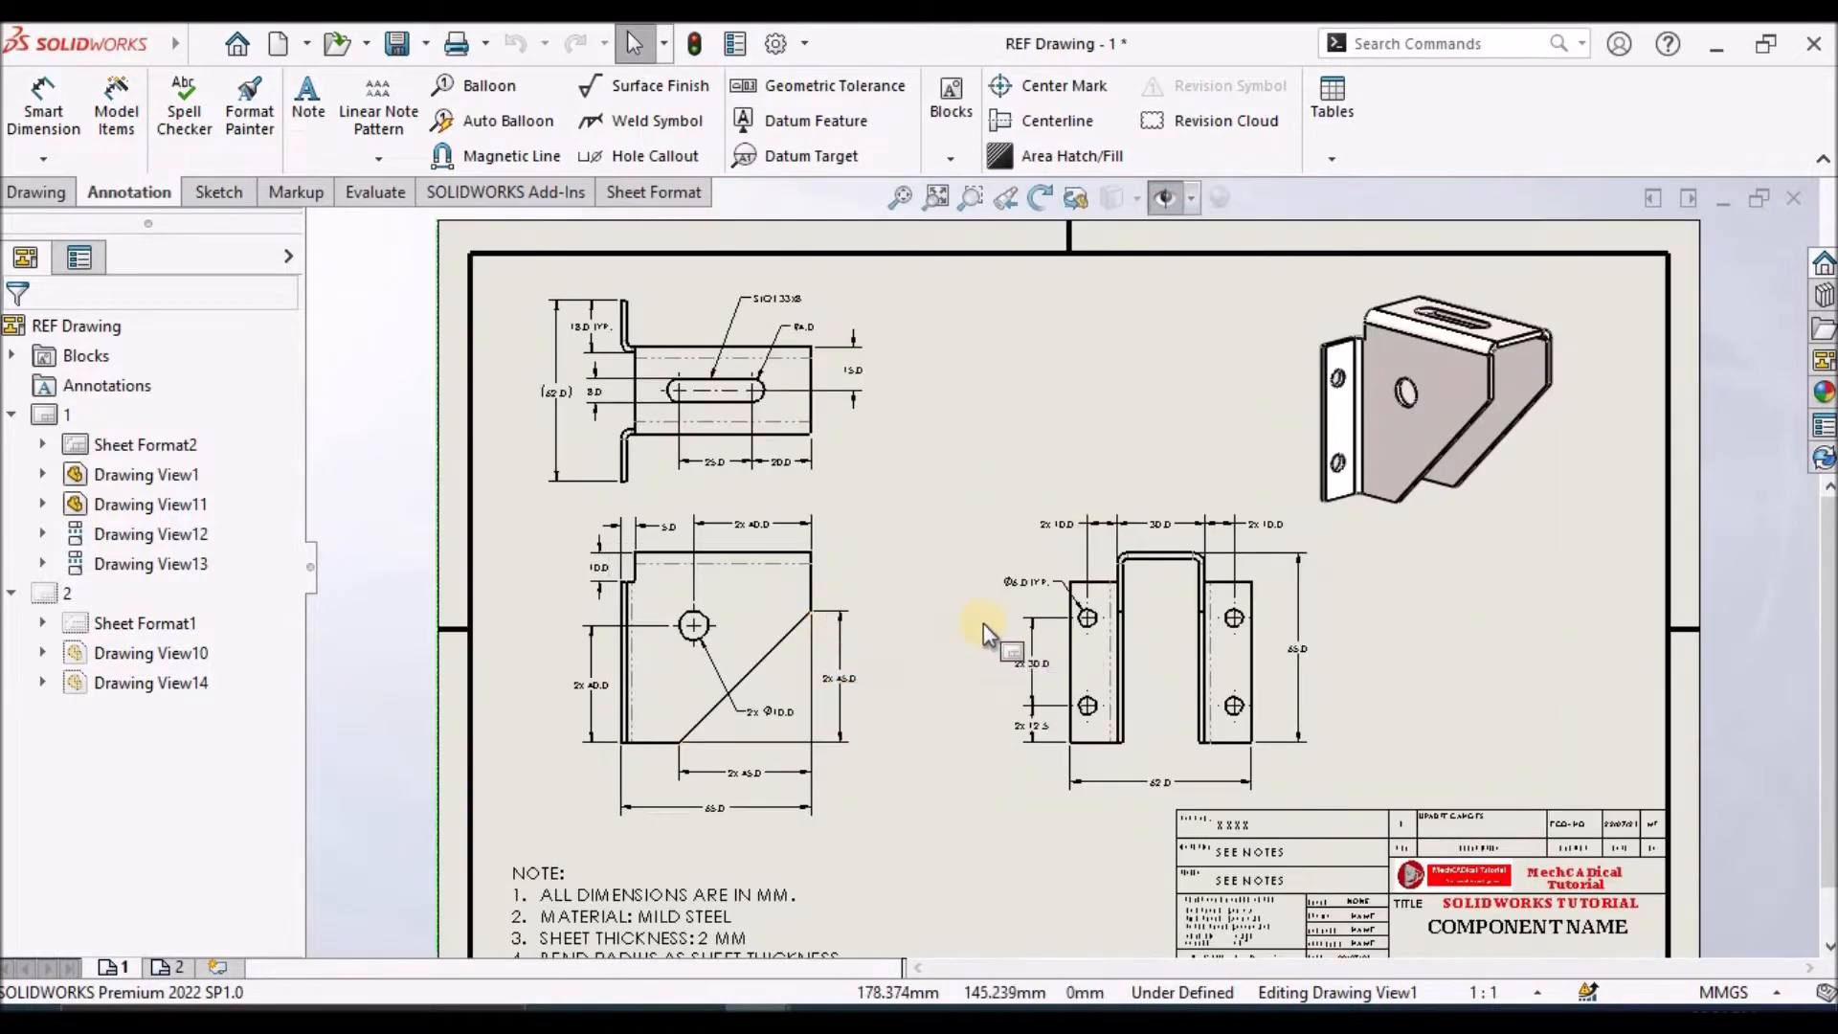
scroll(1210, 603, down, 1)
scroll(1214, 599, down, 1)
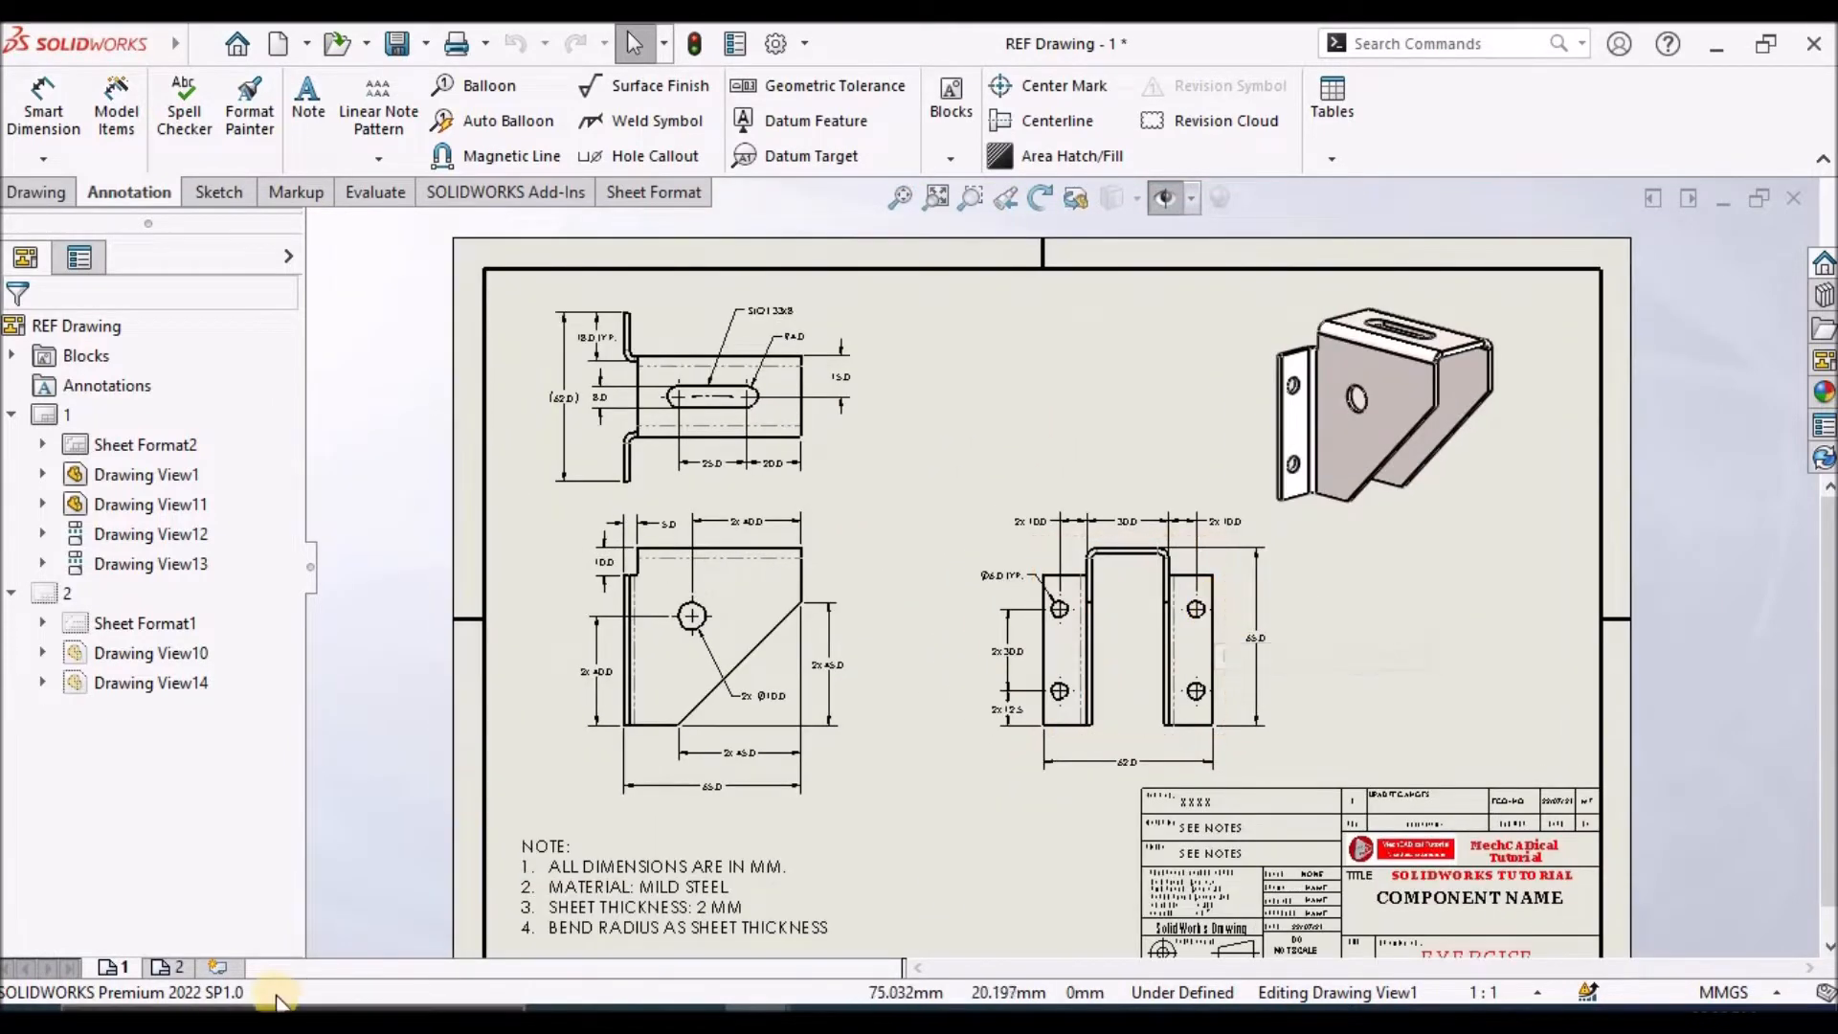
click(186, 967)
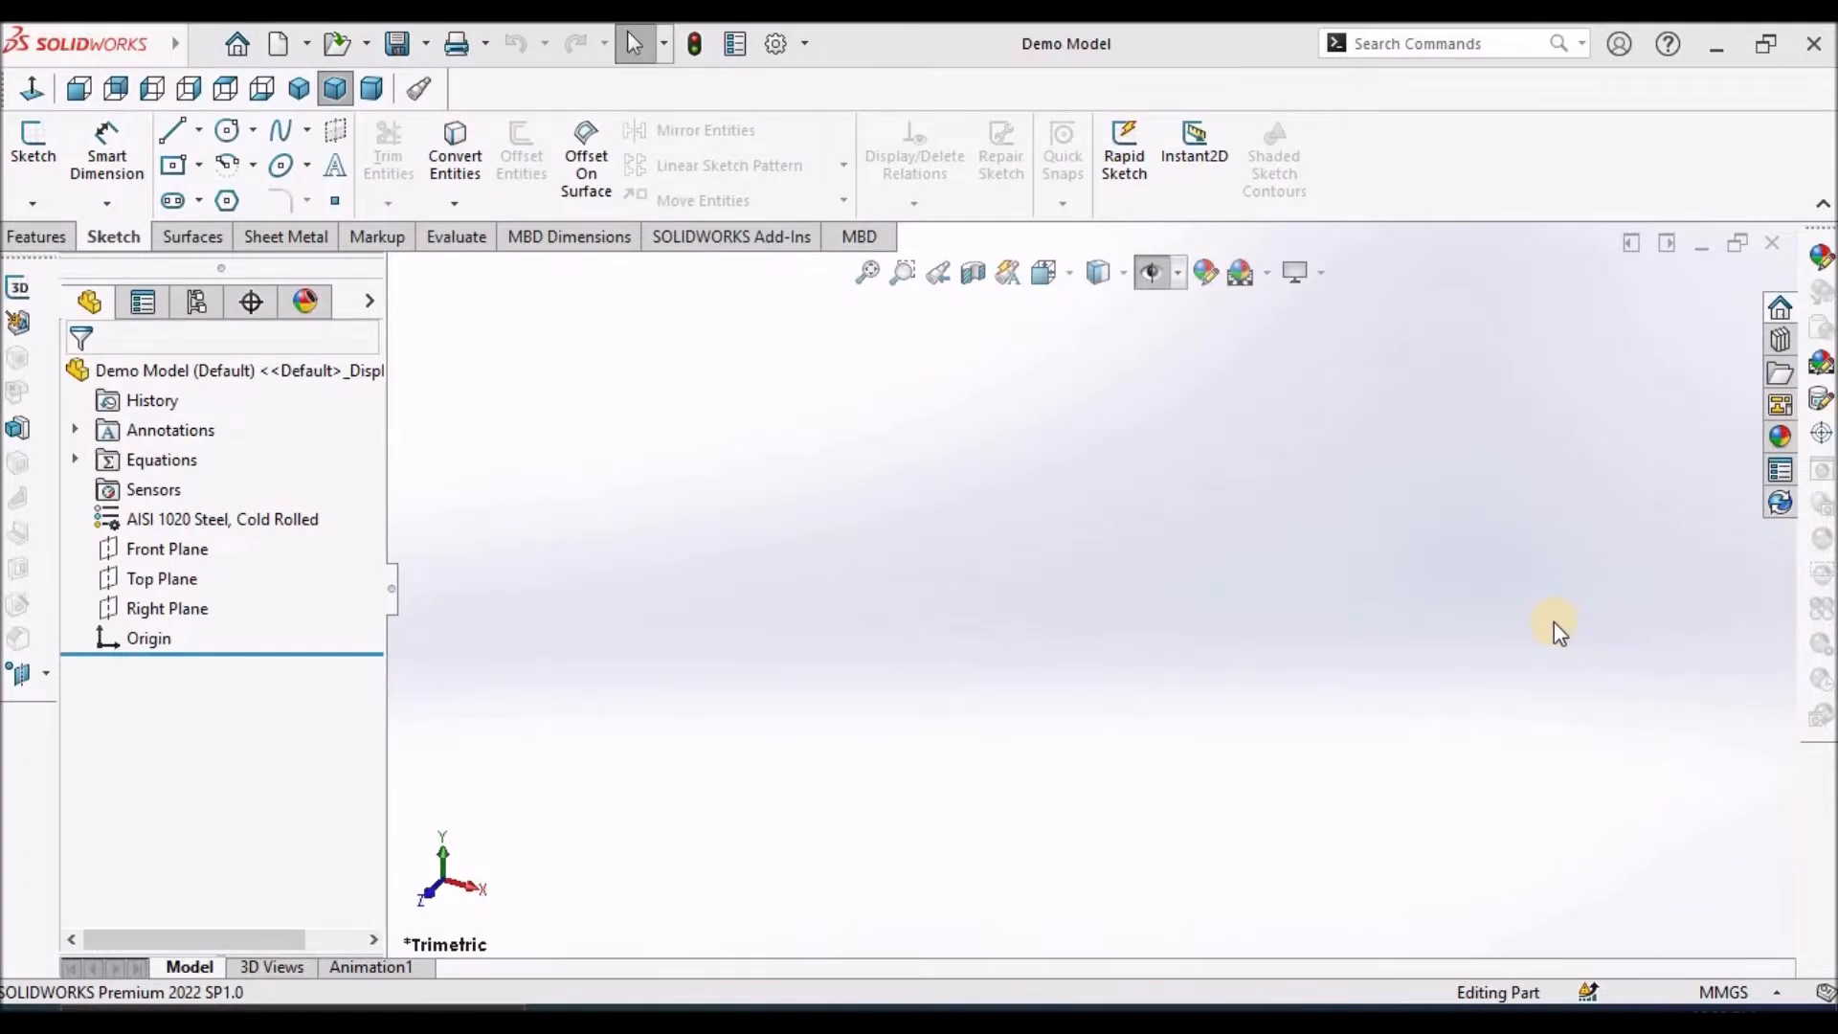
Start a sketch on the Top Plane of Demo Model and draw a center rectangle about 109 mm wide, centred on the origin
click(168, 554)
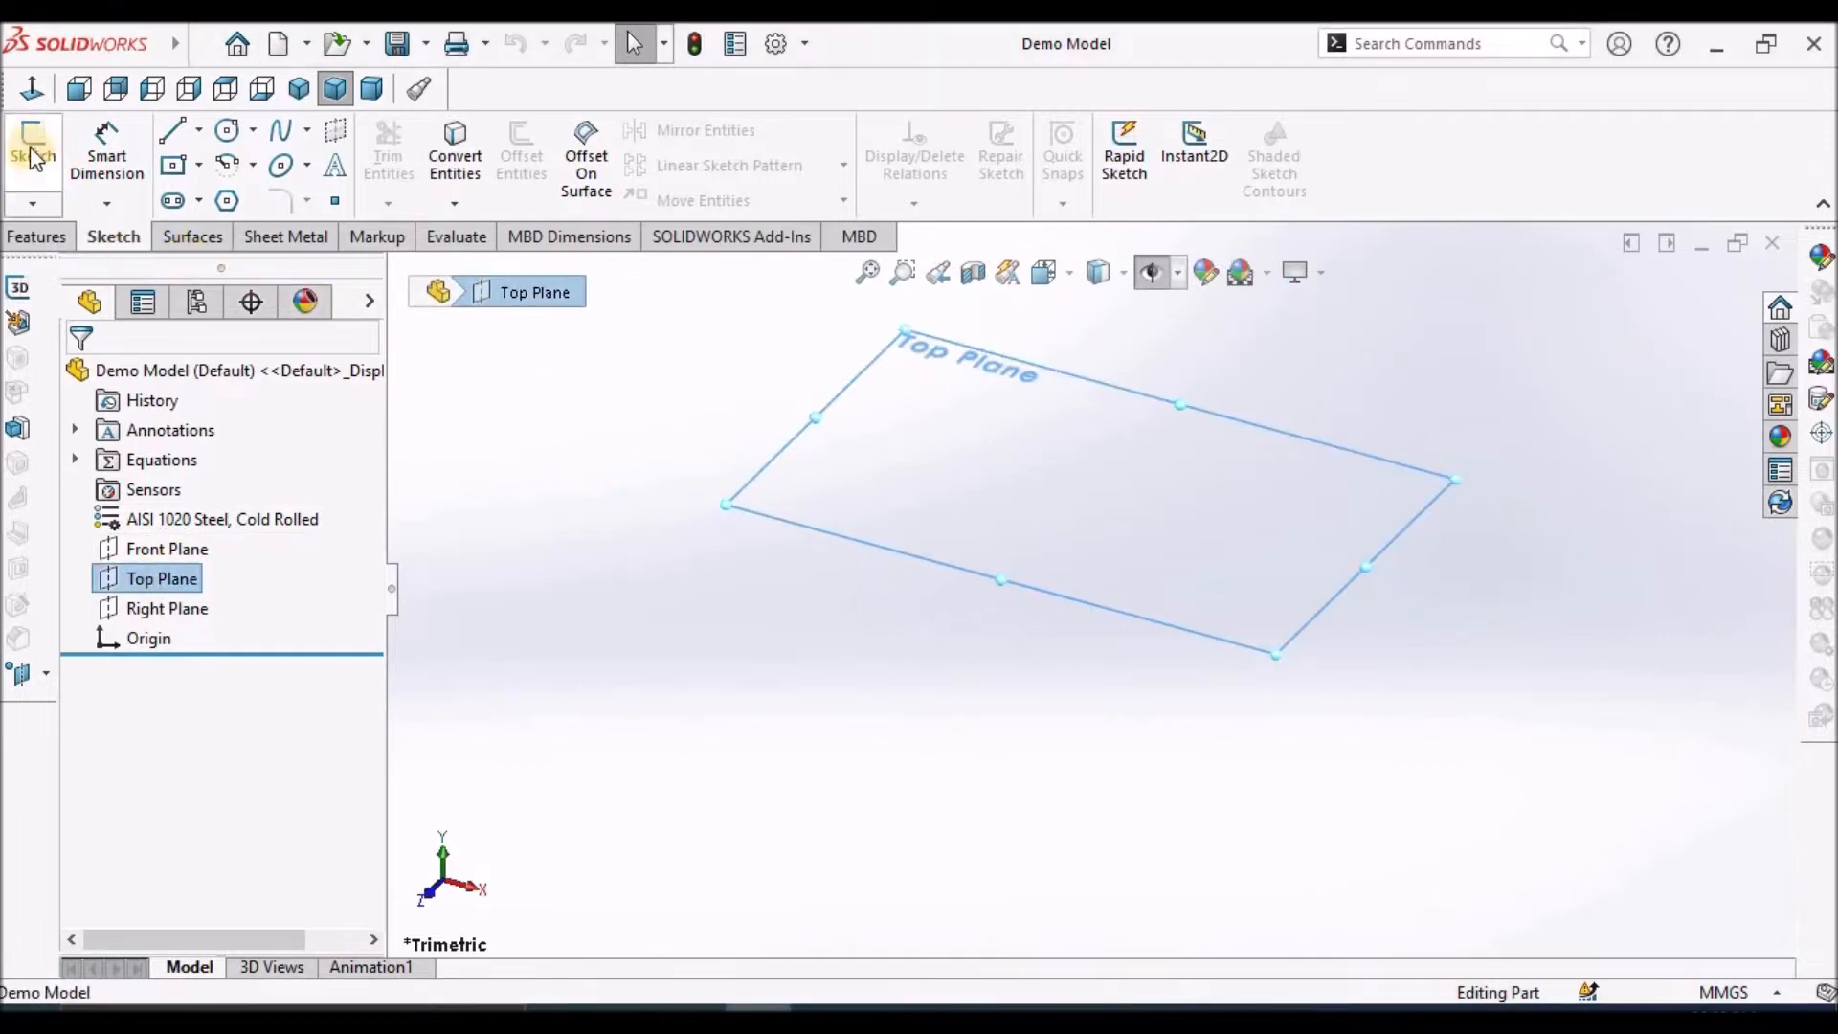
click(30, 148)
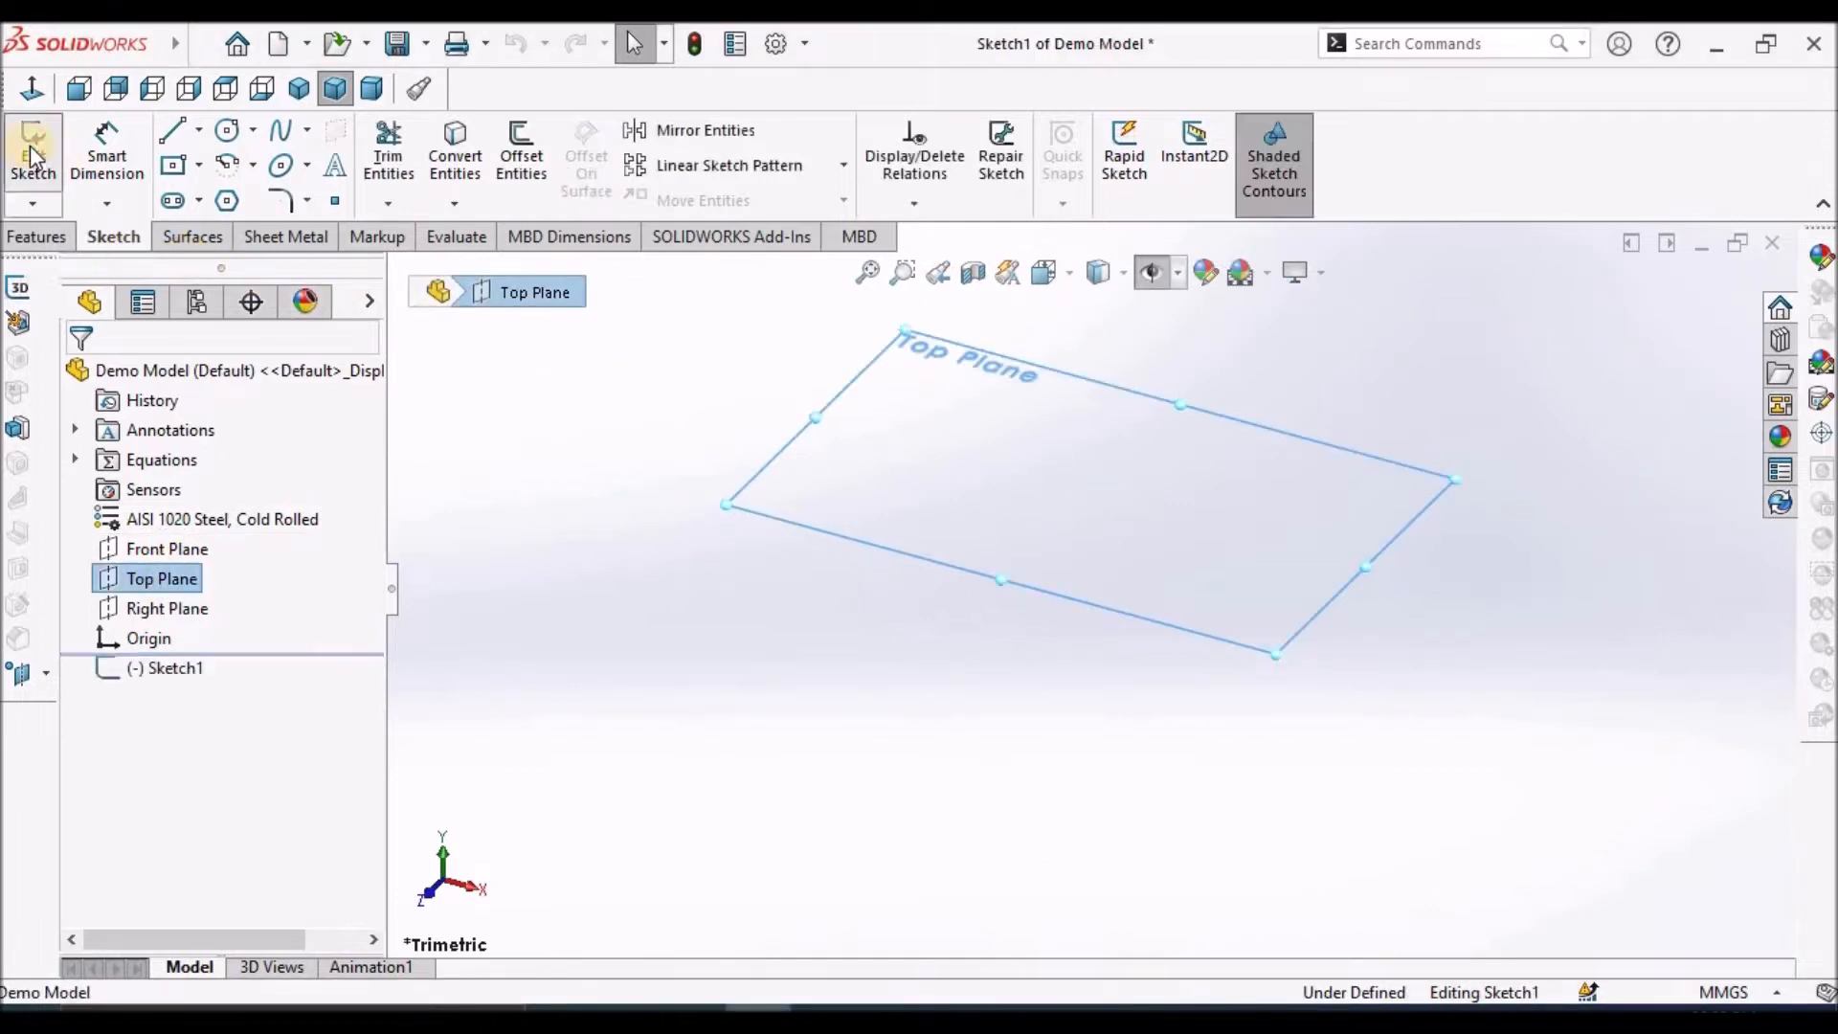
click(175, 169)
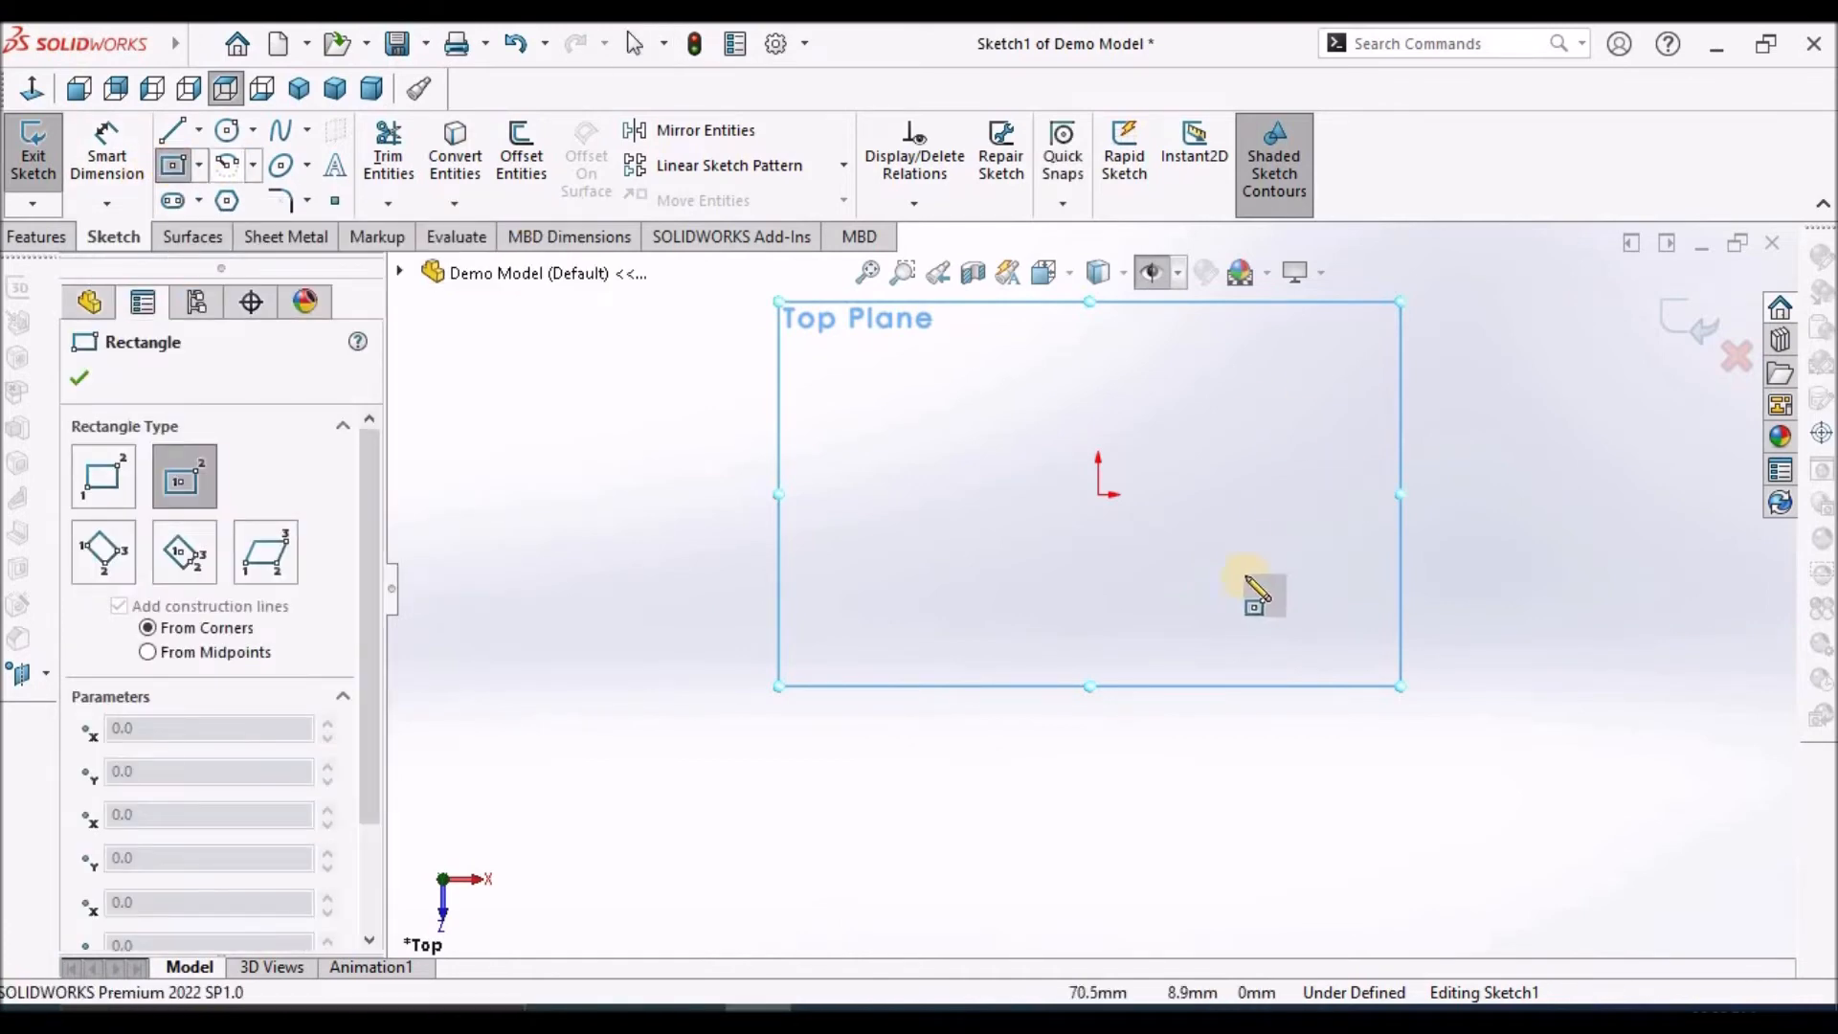
click(1098, 495)
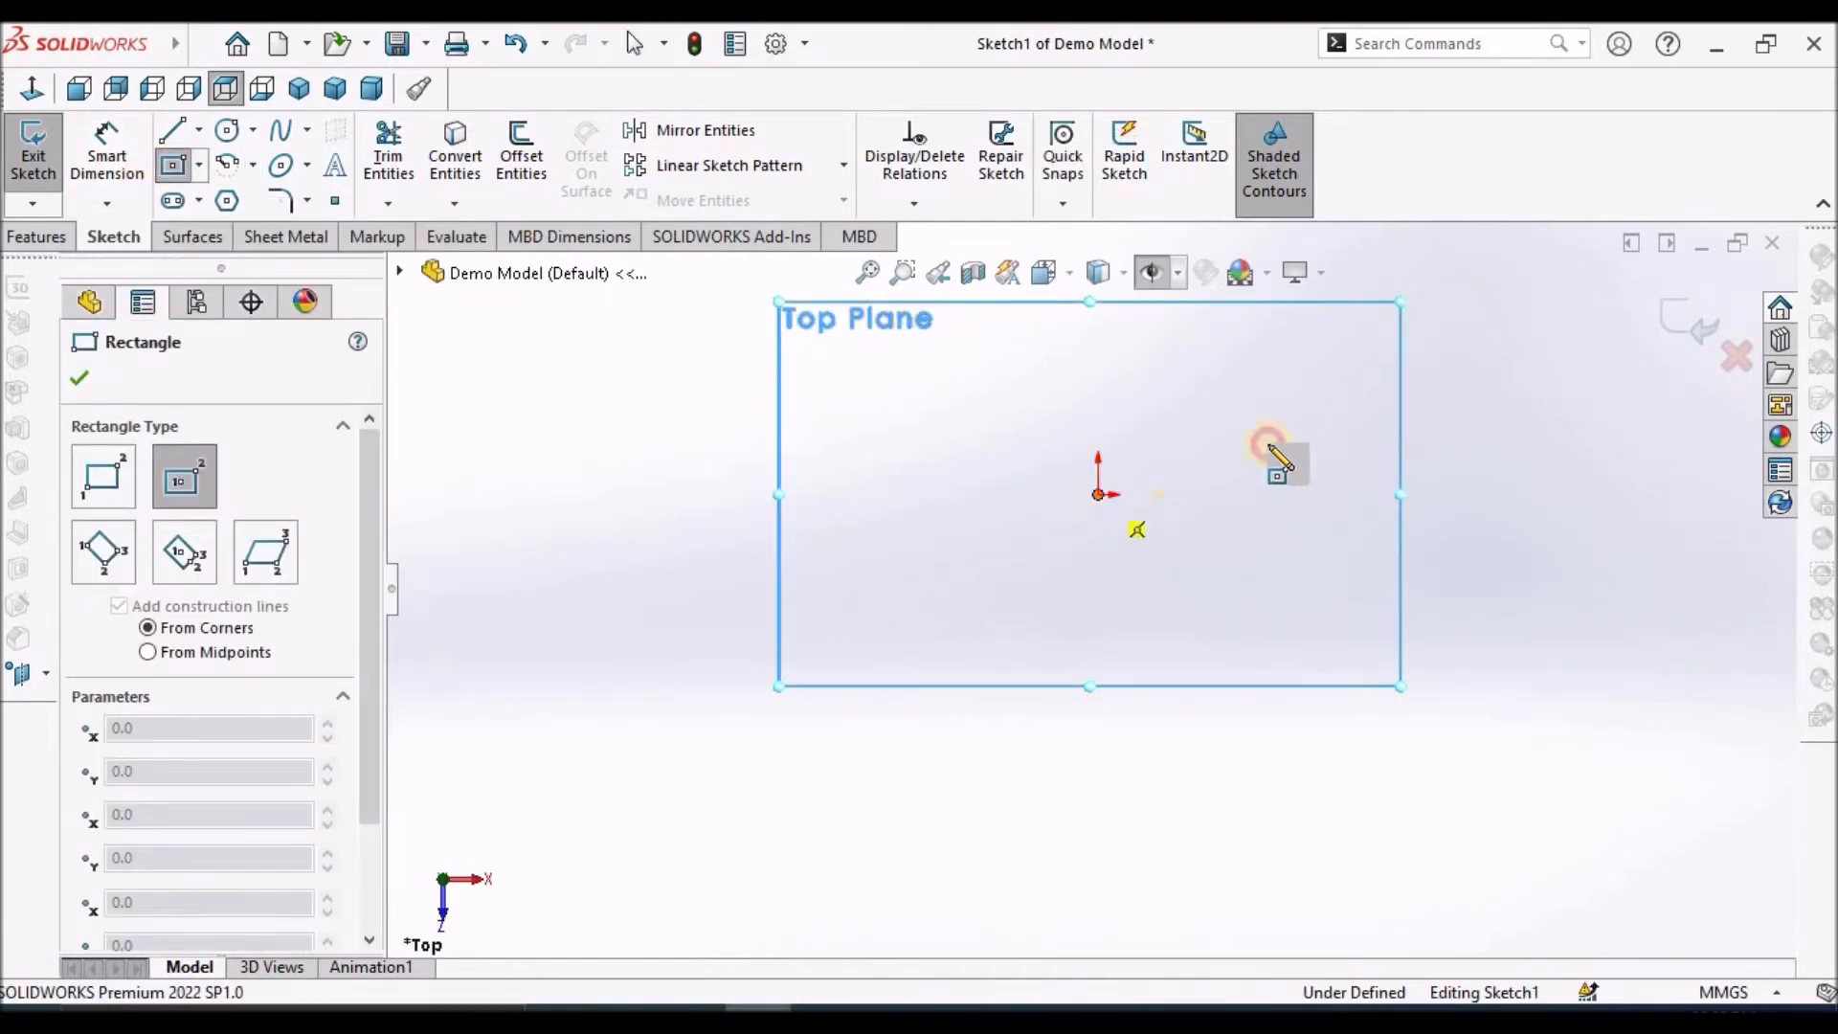
click(1290, 415)
right_click(771, 483)
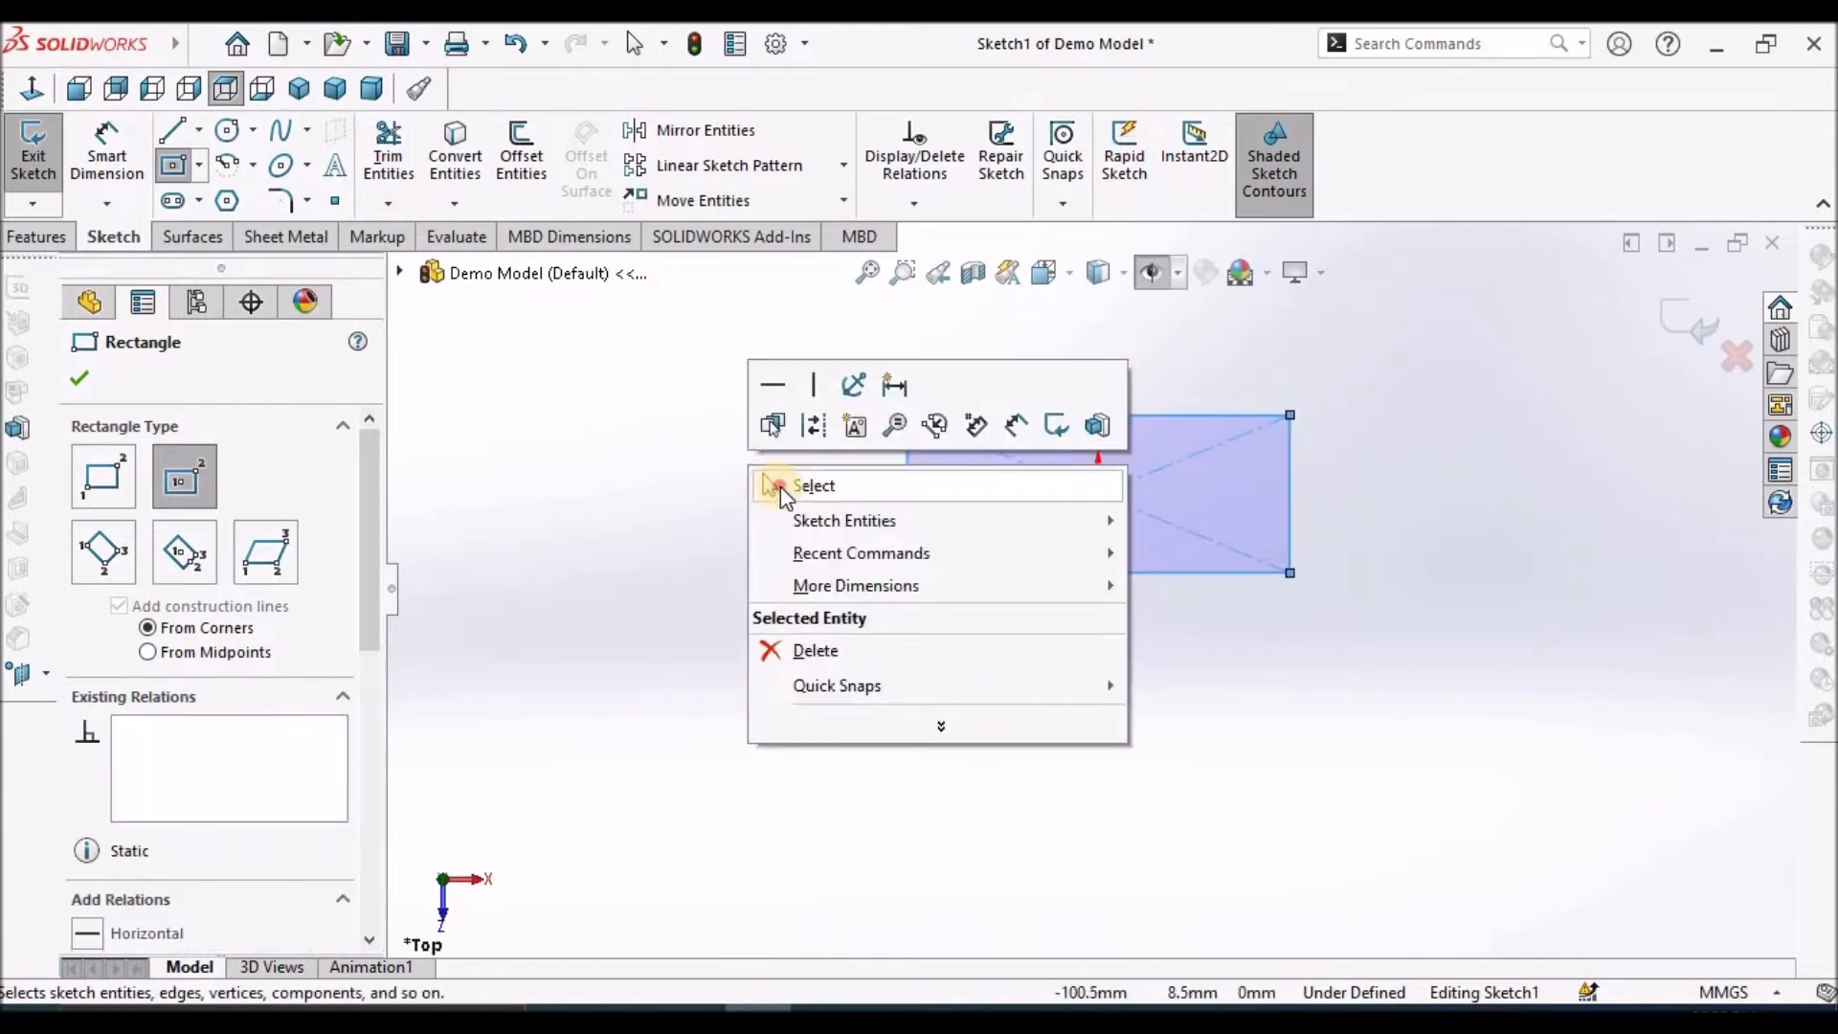
click(779, 486)
Dimension the rectangle to 60 mm long and 30 mm wide
click(105, 169)
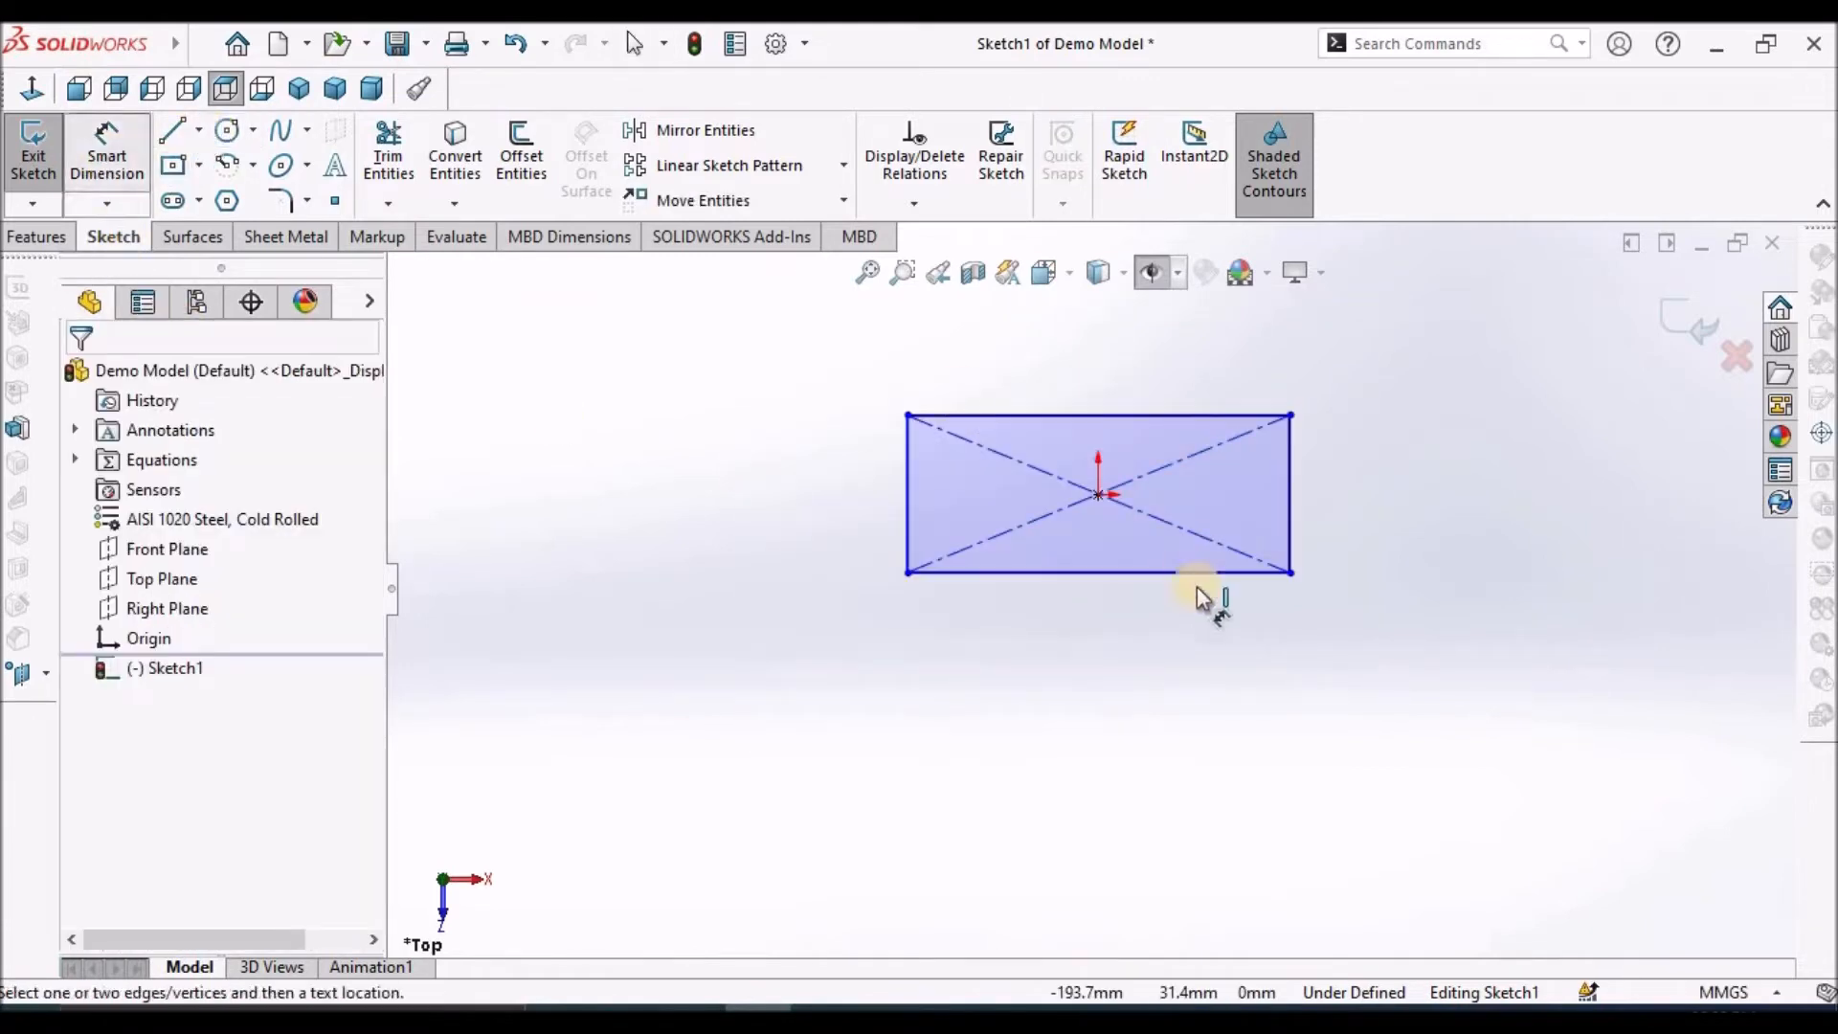
click(1182, 574)
click(1169, 670)
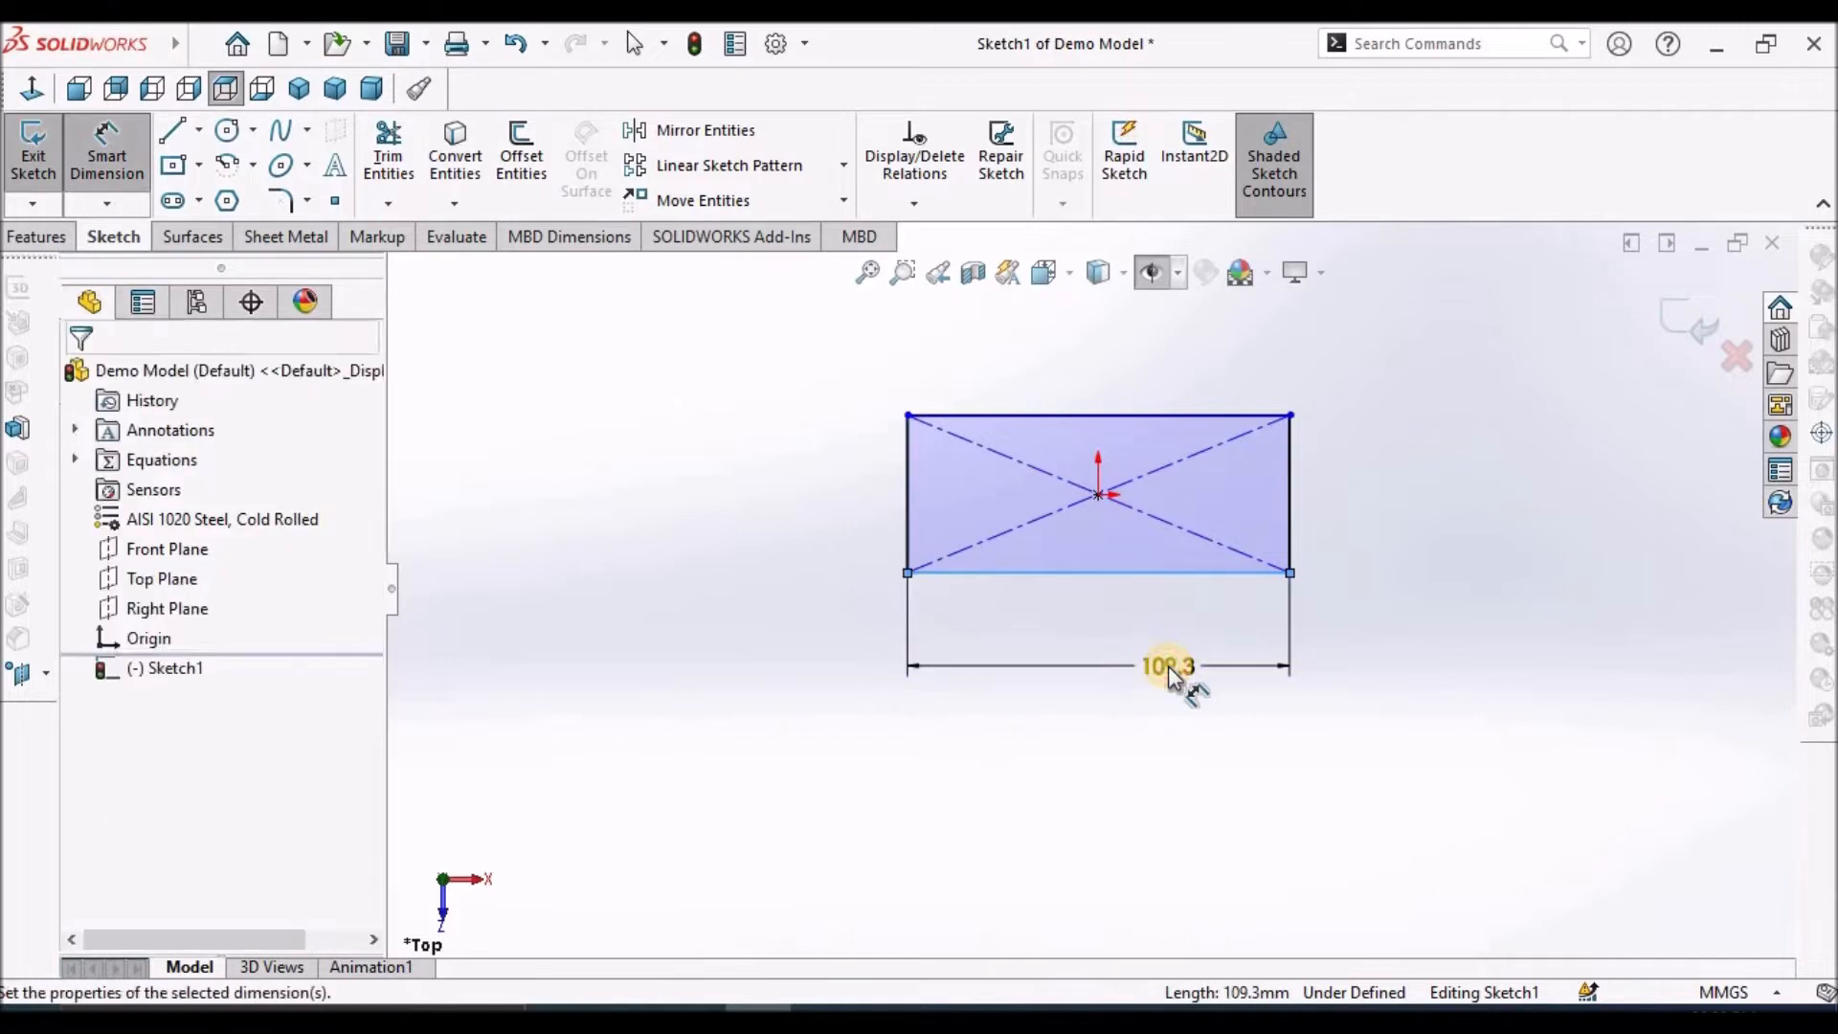
text(60)
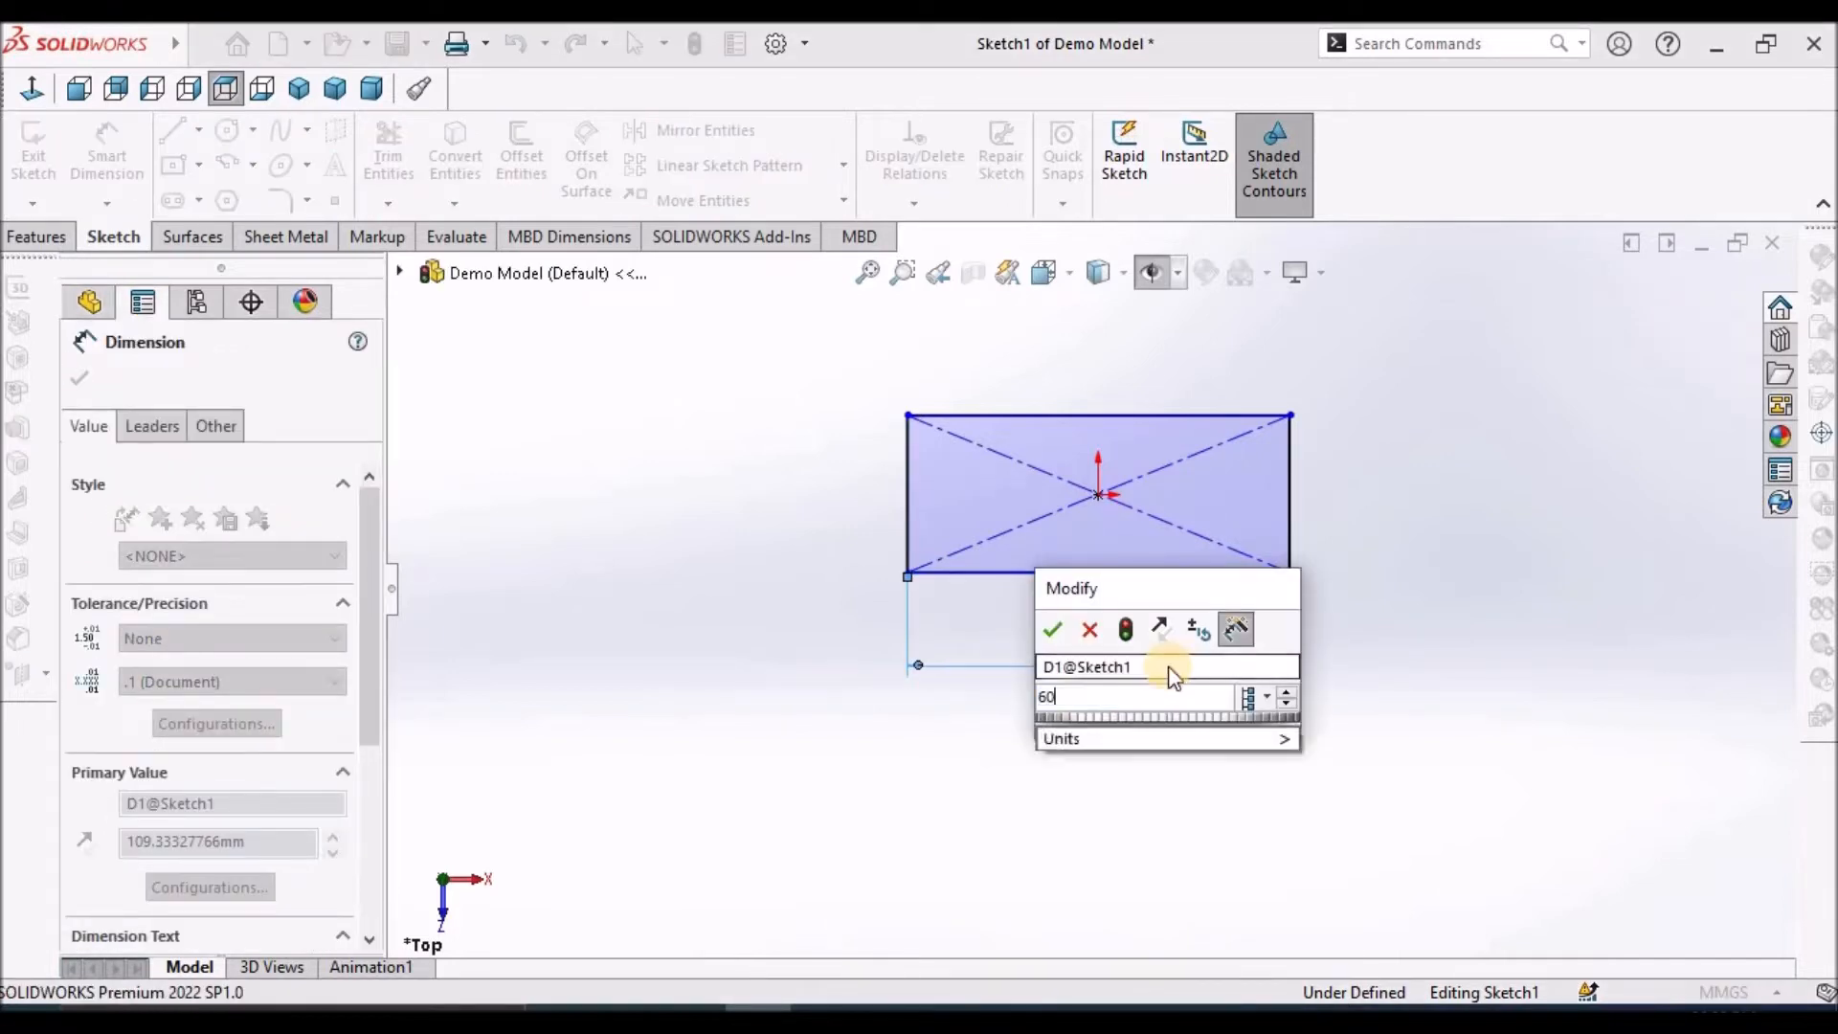
key(Return)
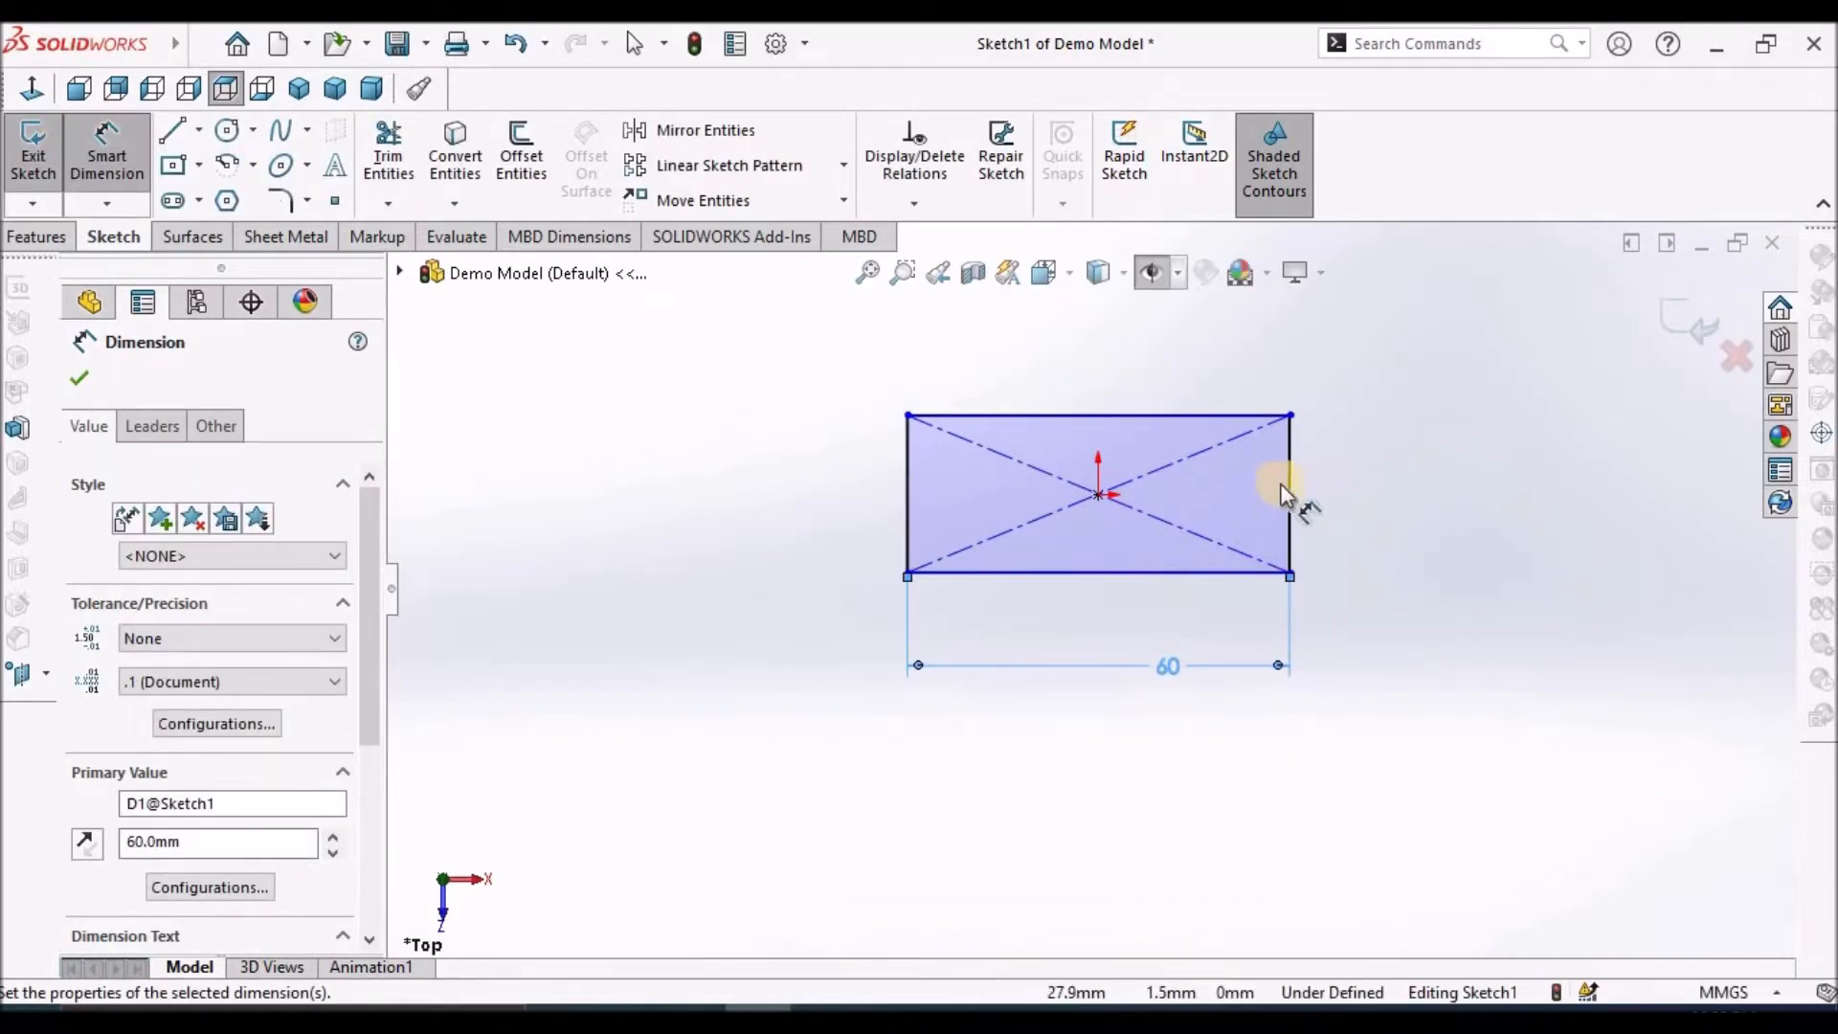
click(1291, 492)
click(1364, 492)
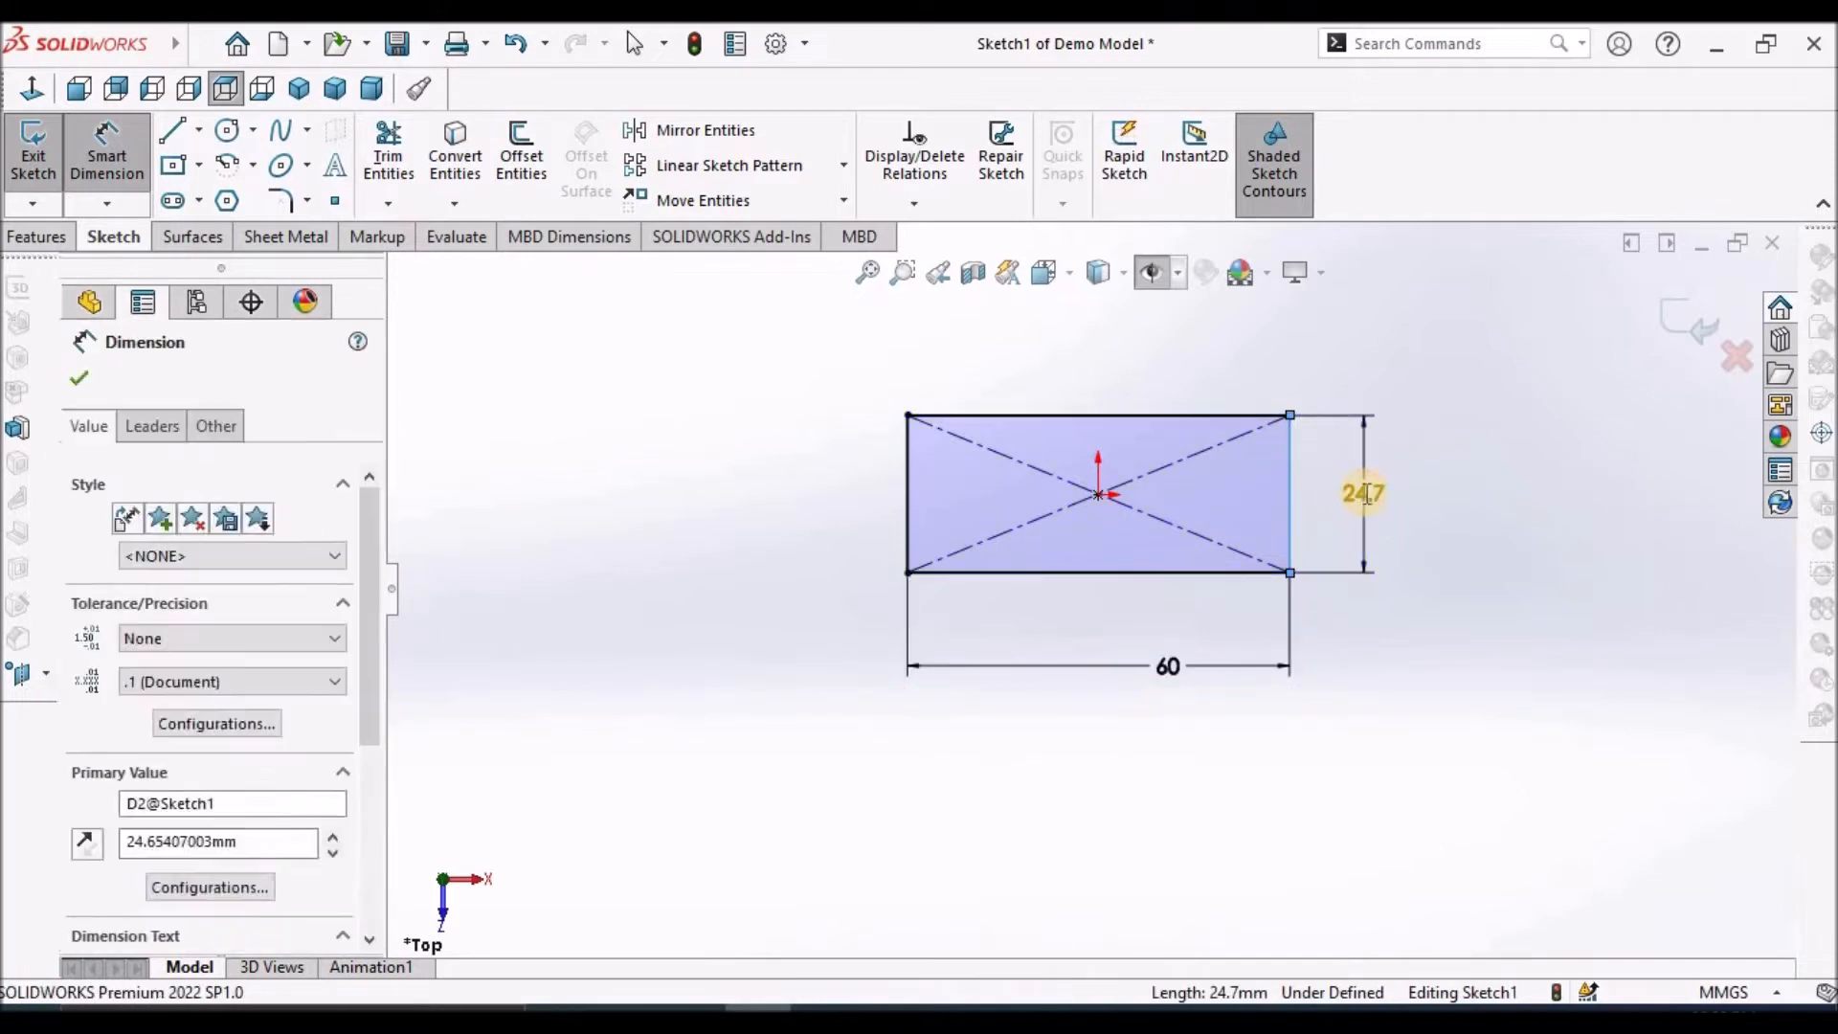
text(30)
key(Return)
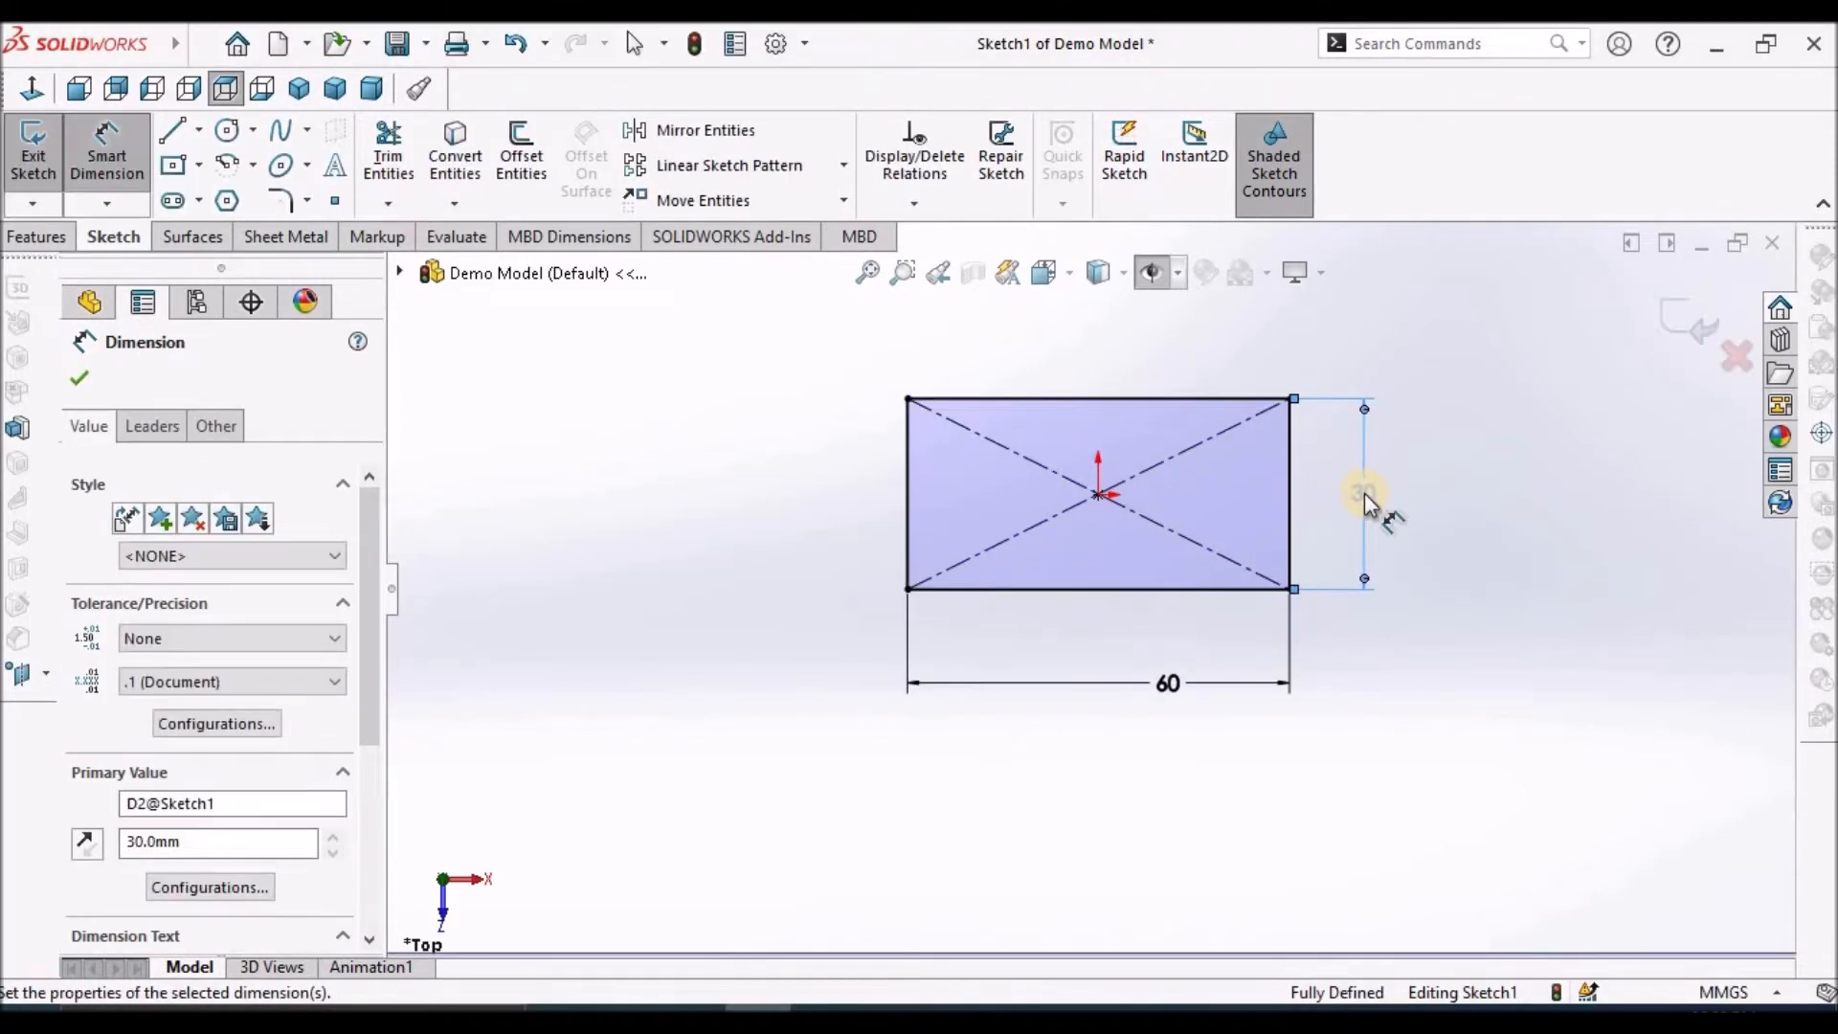
Create a 2 mm thick base flange from the rectangle with a K-factor of 0.45 and save the part
click(292, 238)
click(39, 143)
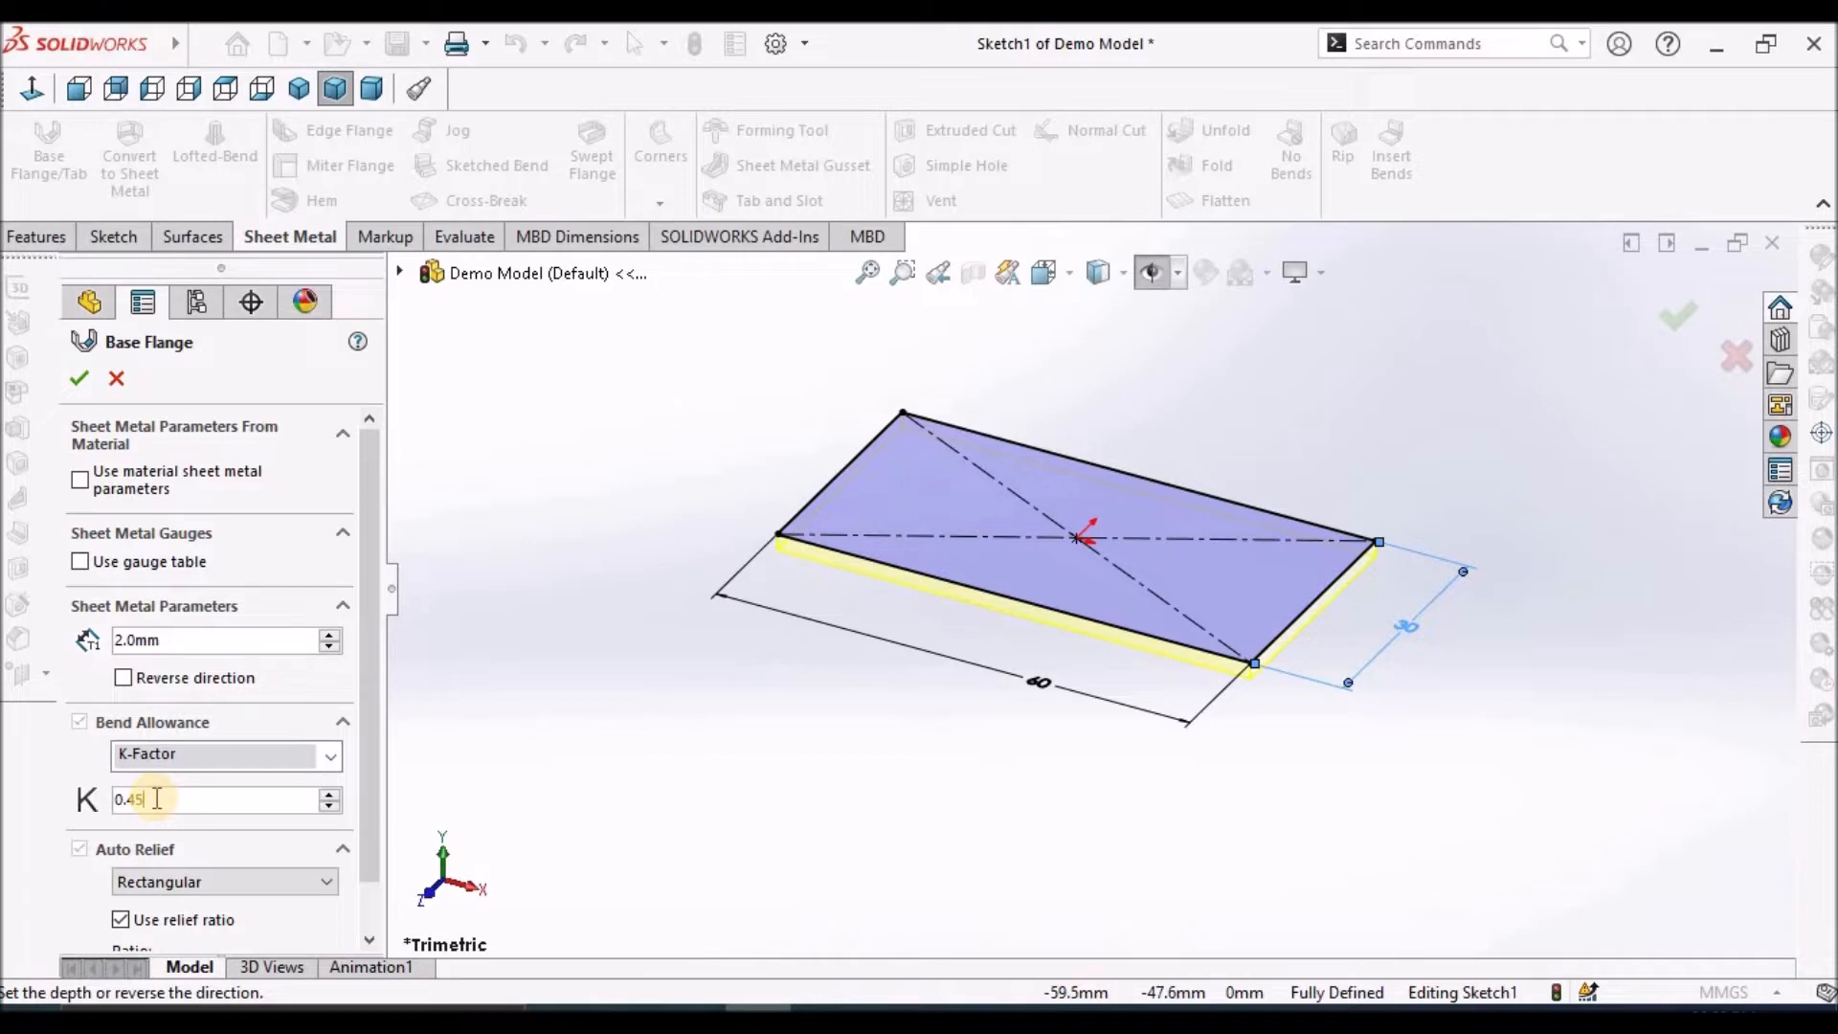
click(86, 379)
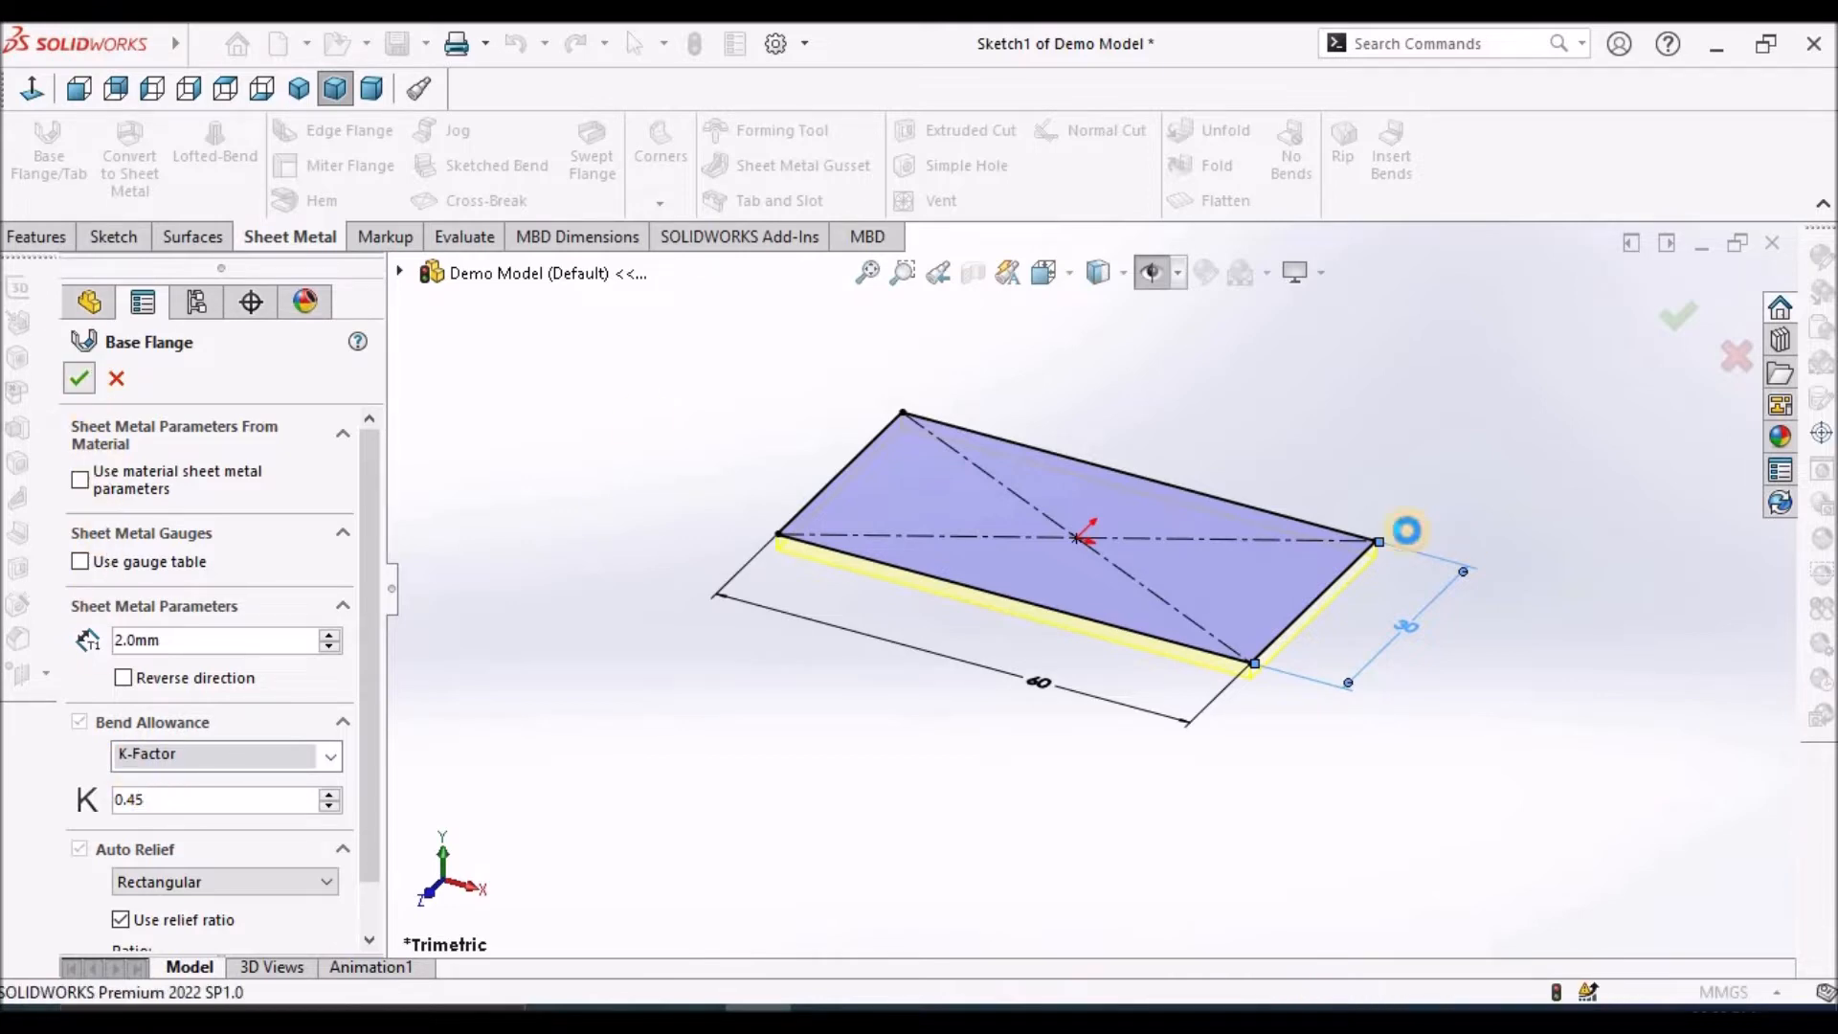
click(838, 741)
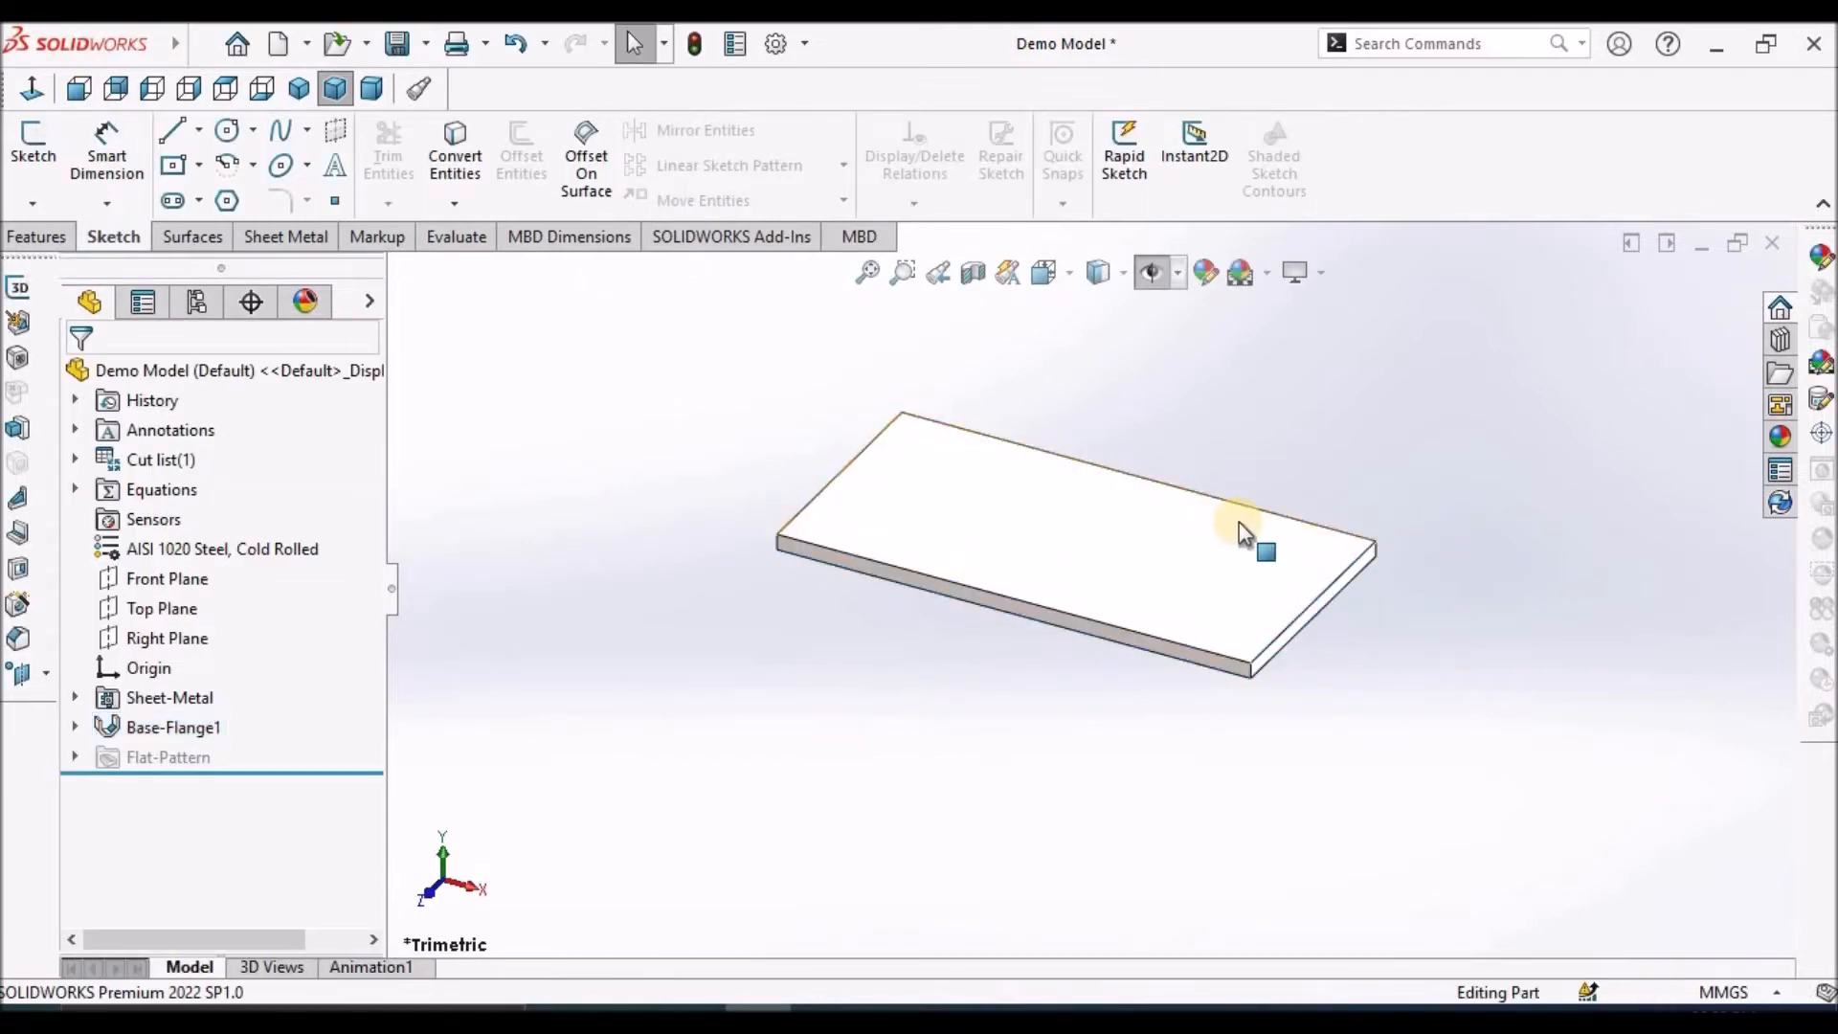
click(397, 44)
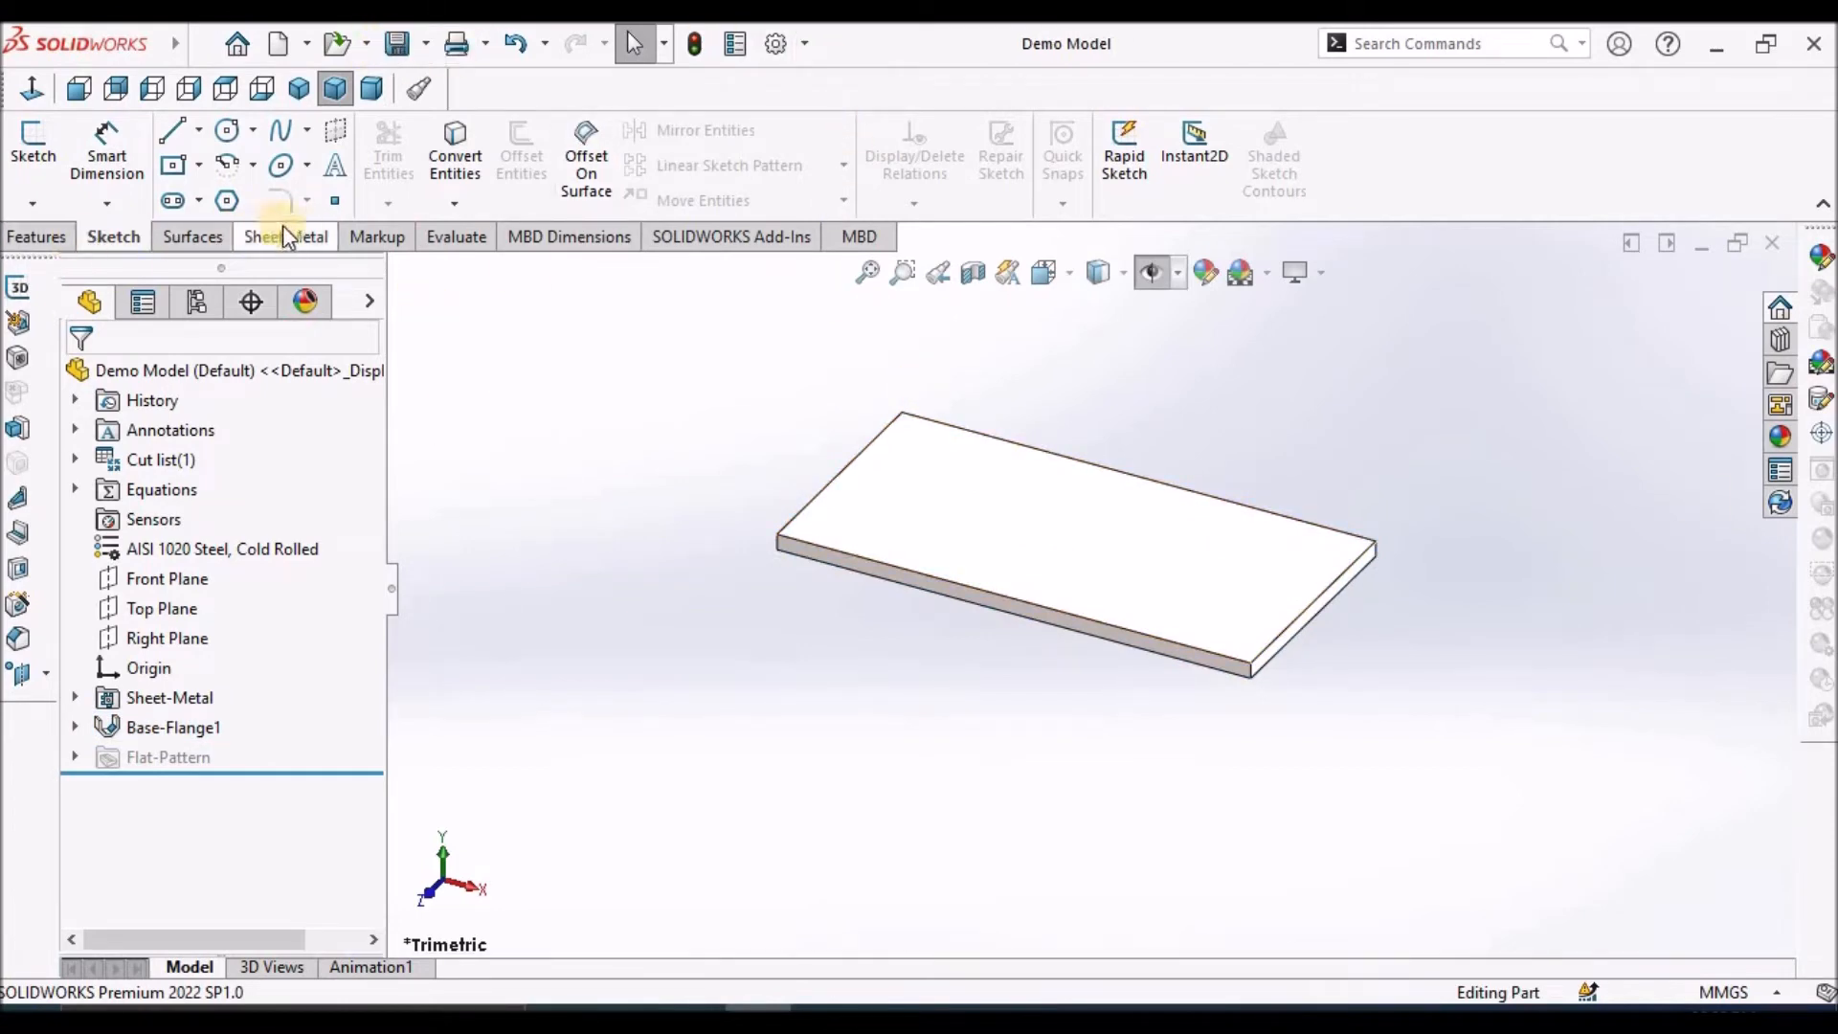
Add a 90-degree edge flange pointing down from the plate's lower front long edge, with a blind length of about 37 mm
click(303, 238)
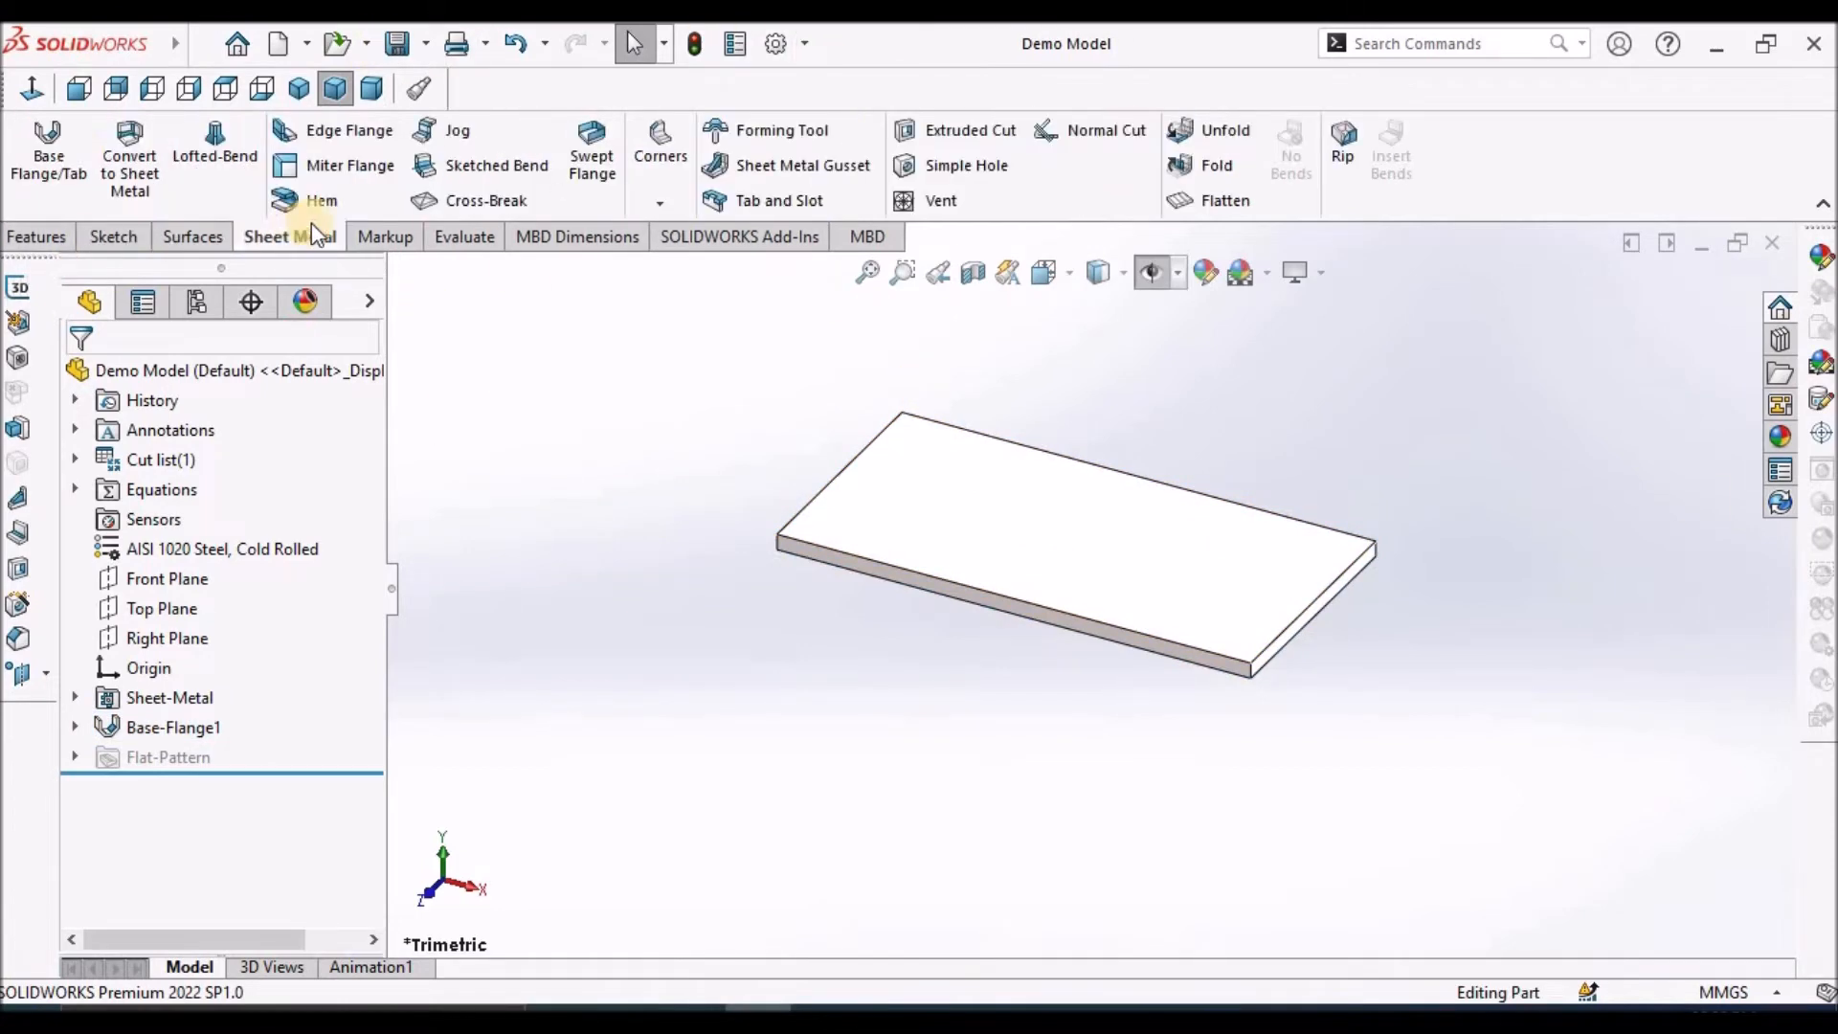
click(342, 140)
click(1013, 618)
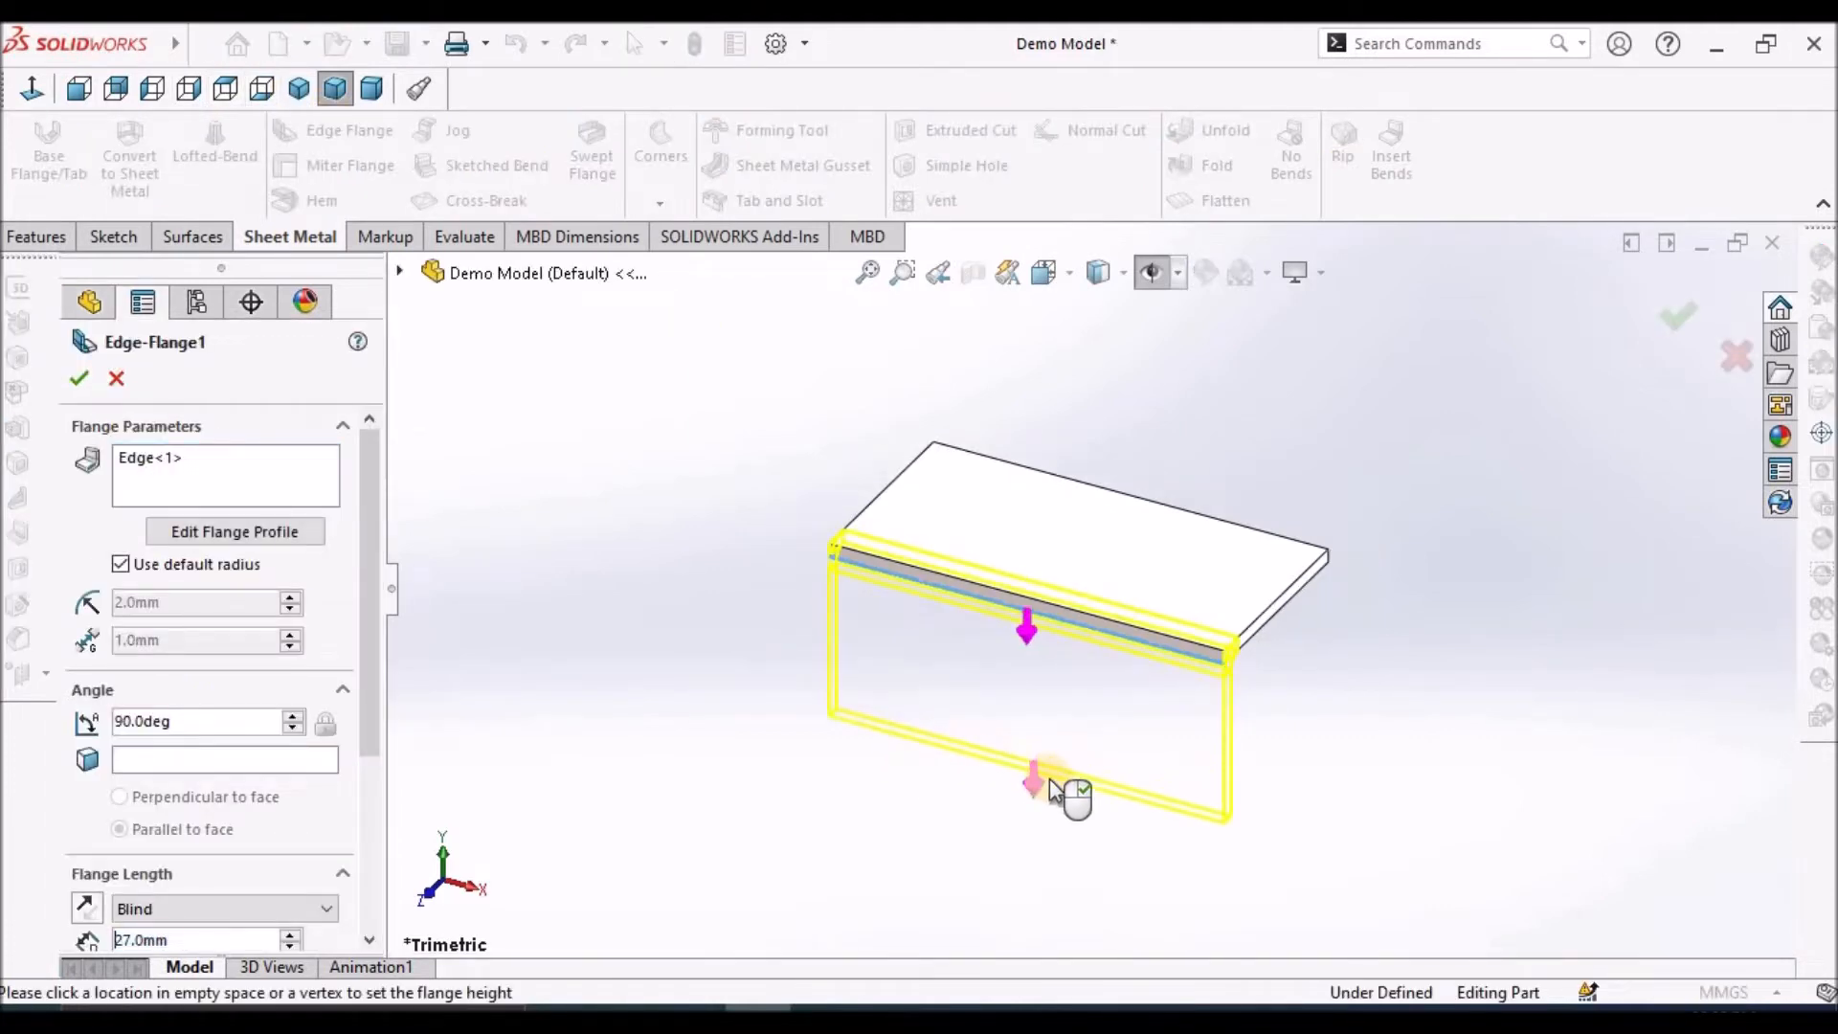
click(1045, 847)
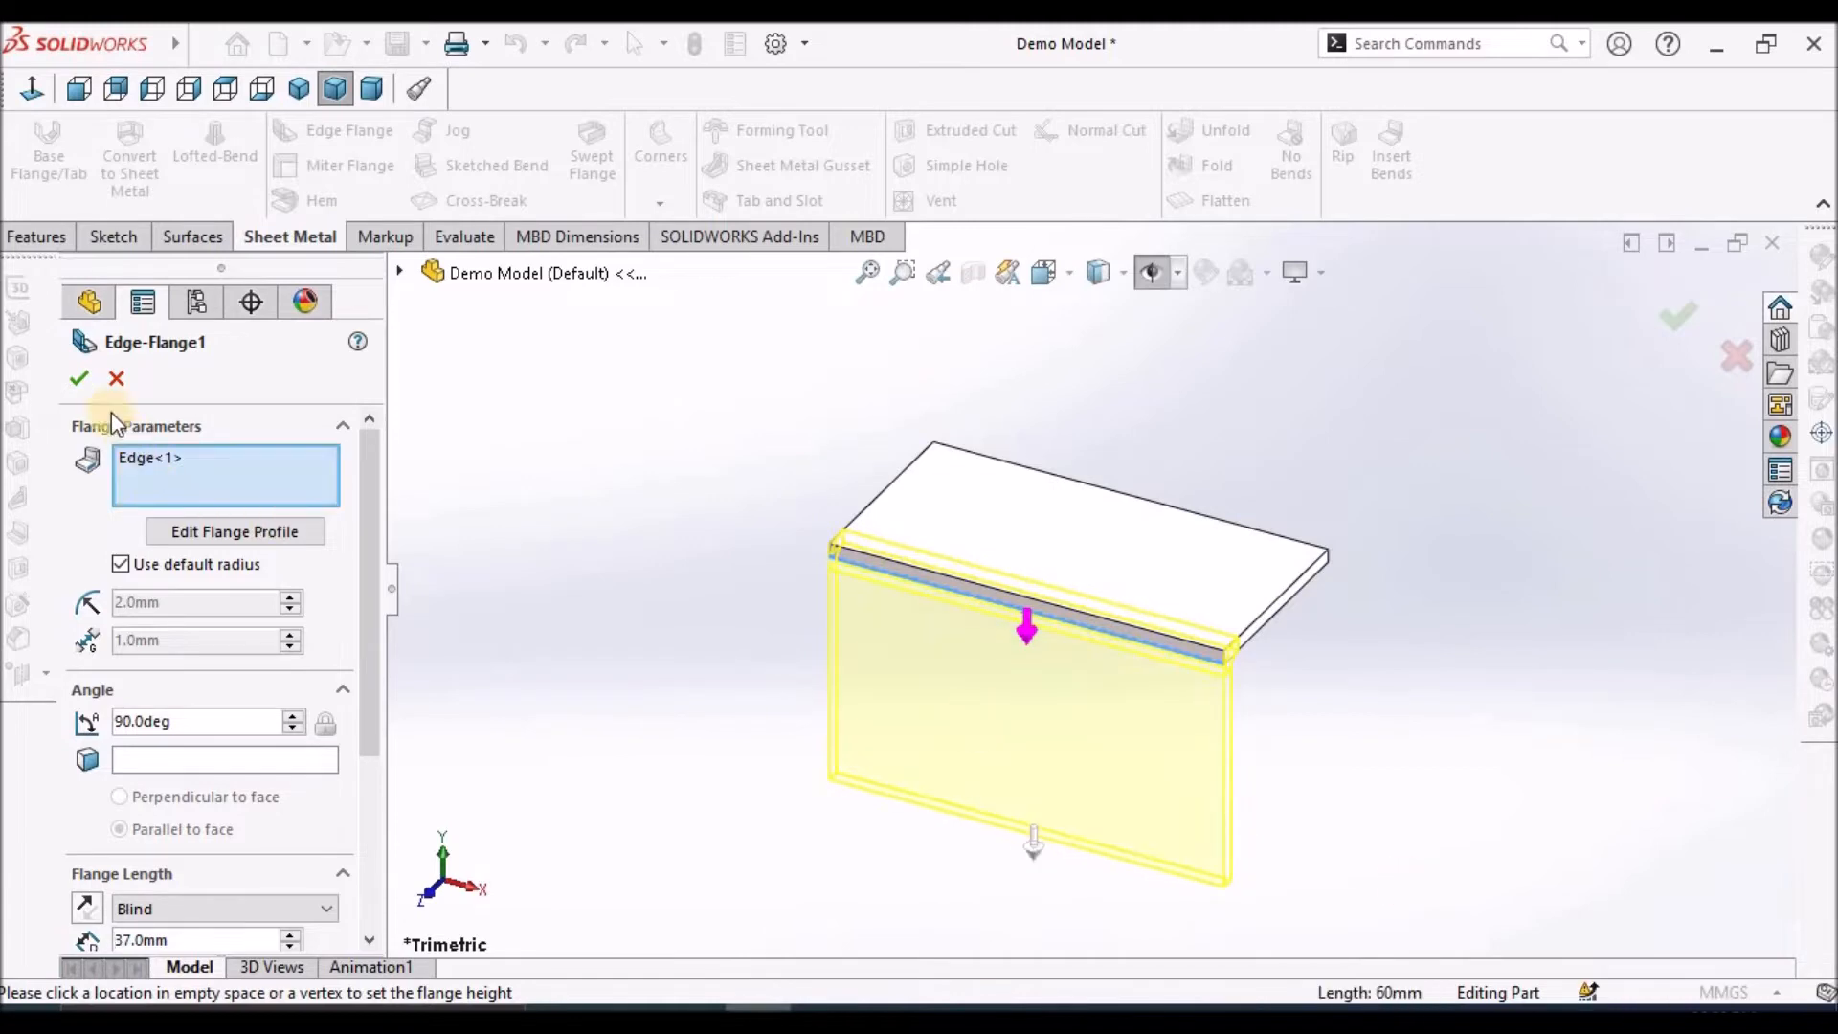
click(77, 382)
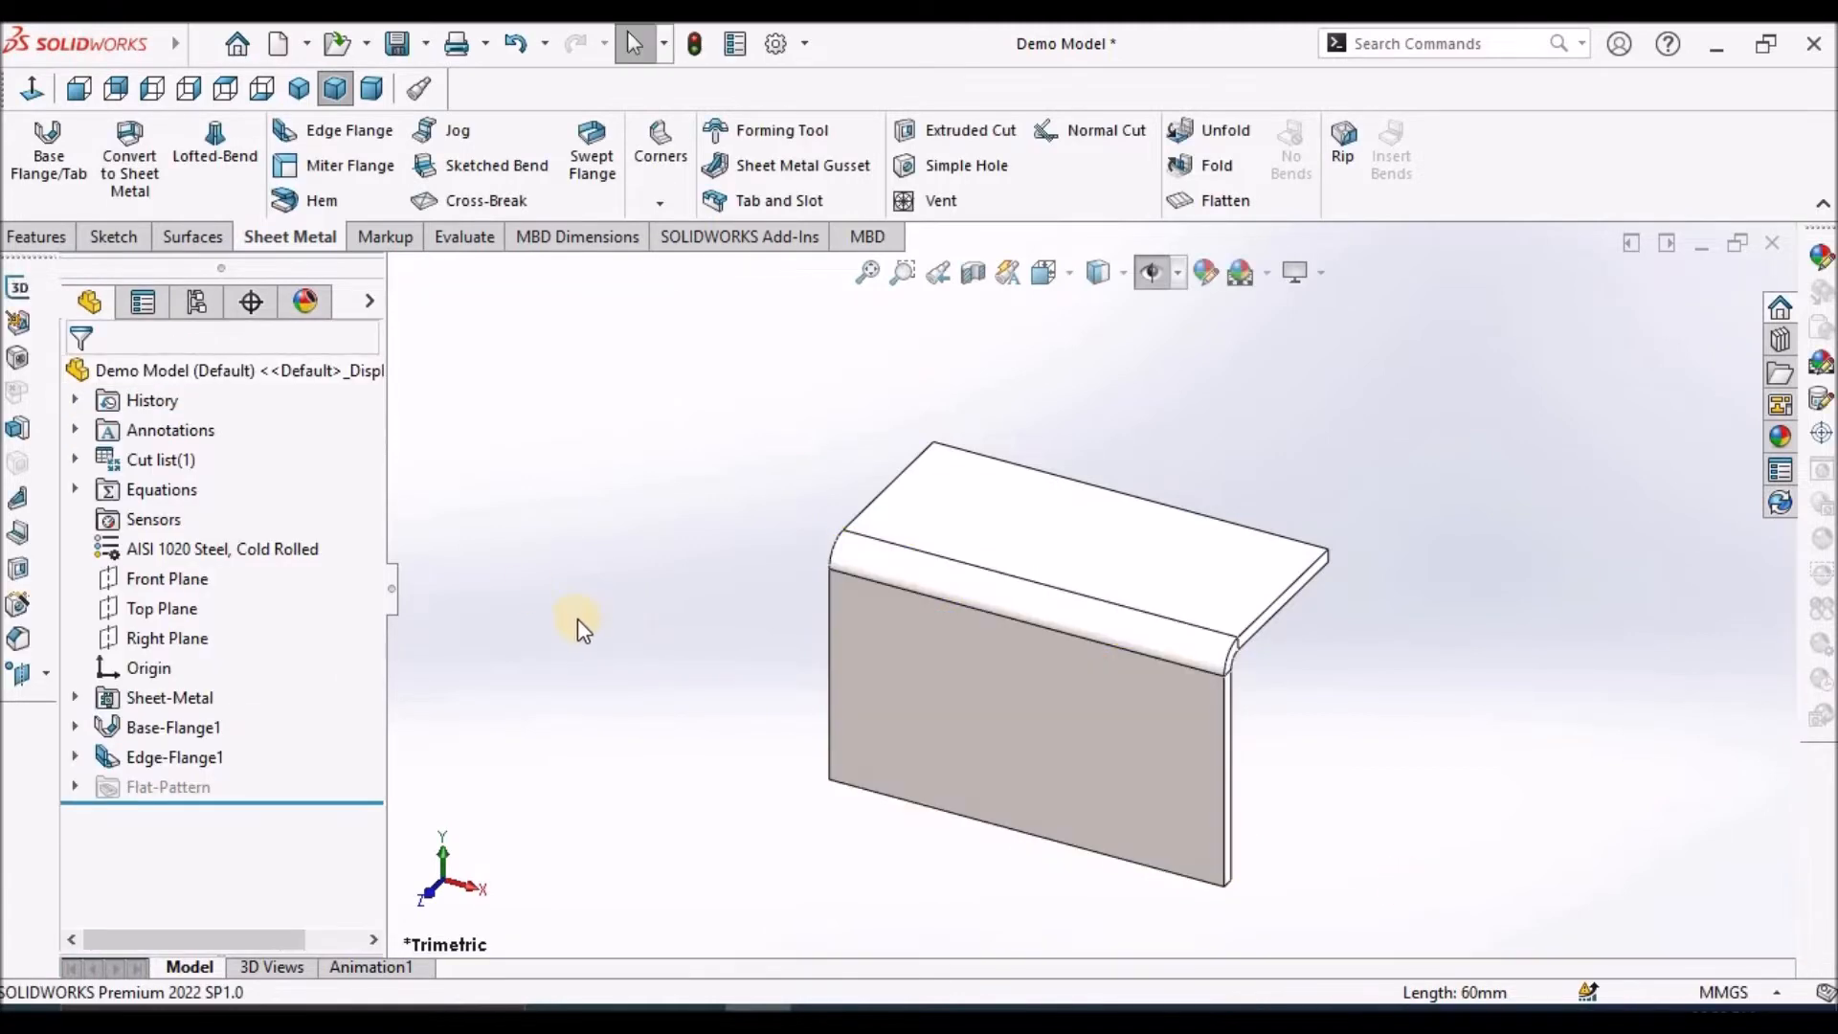
Edit the edge flange's profile sketch and stretch its left side outward about 11 mm beyond the plate
click(77, 758)
click(187, 789)
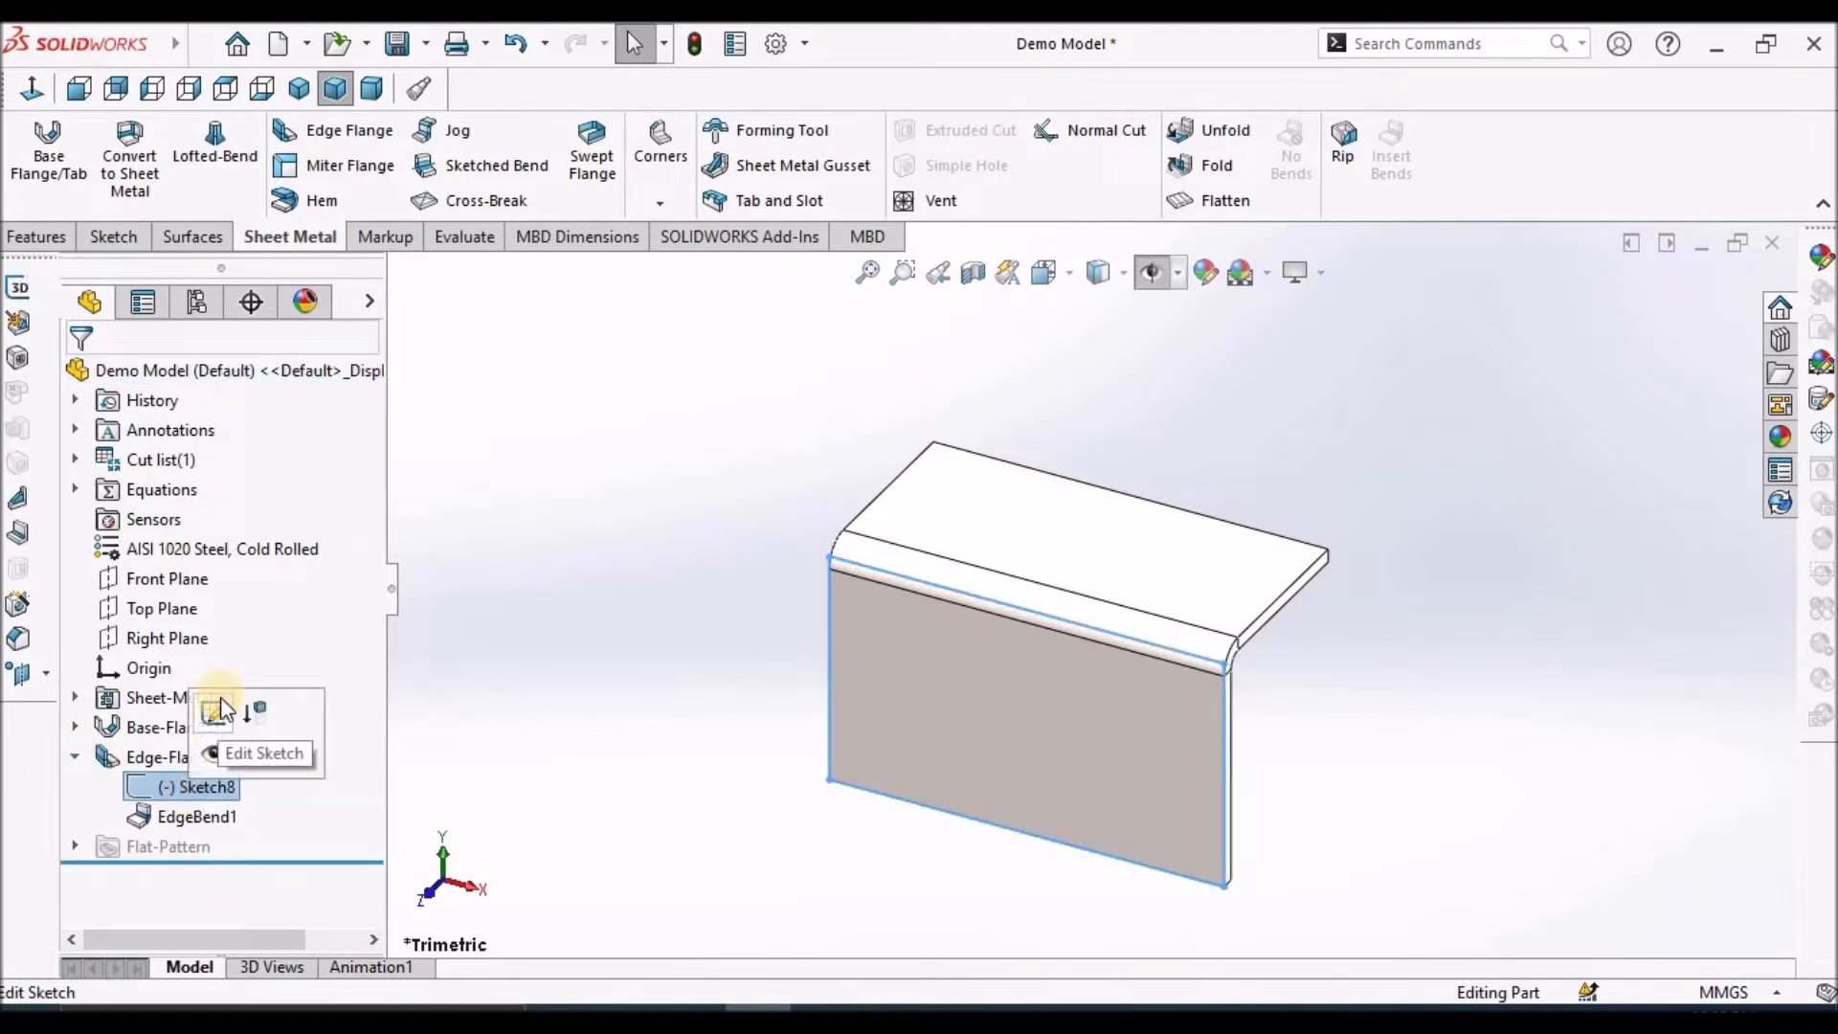
click(214, 710)
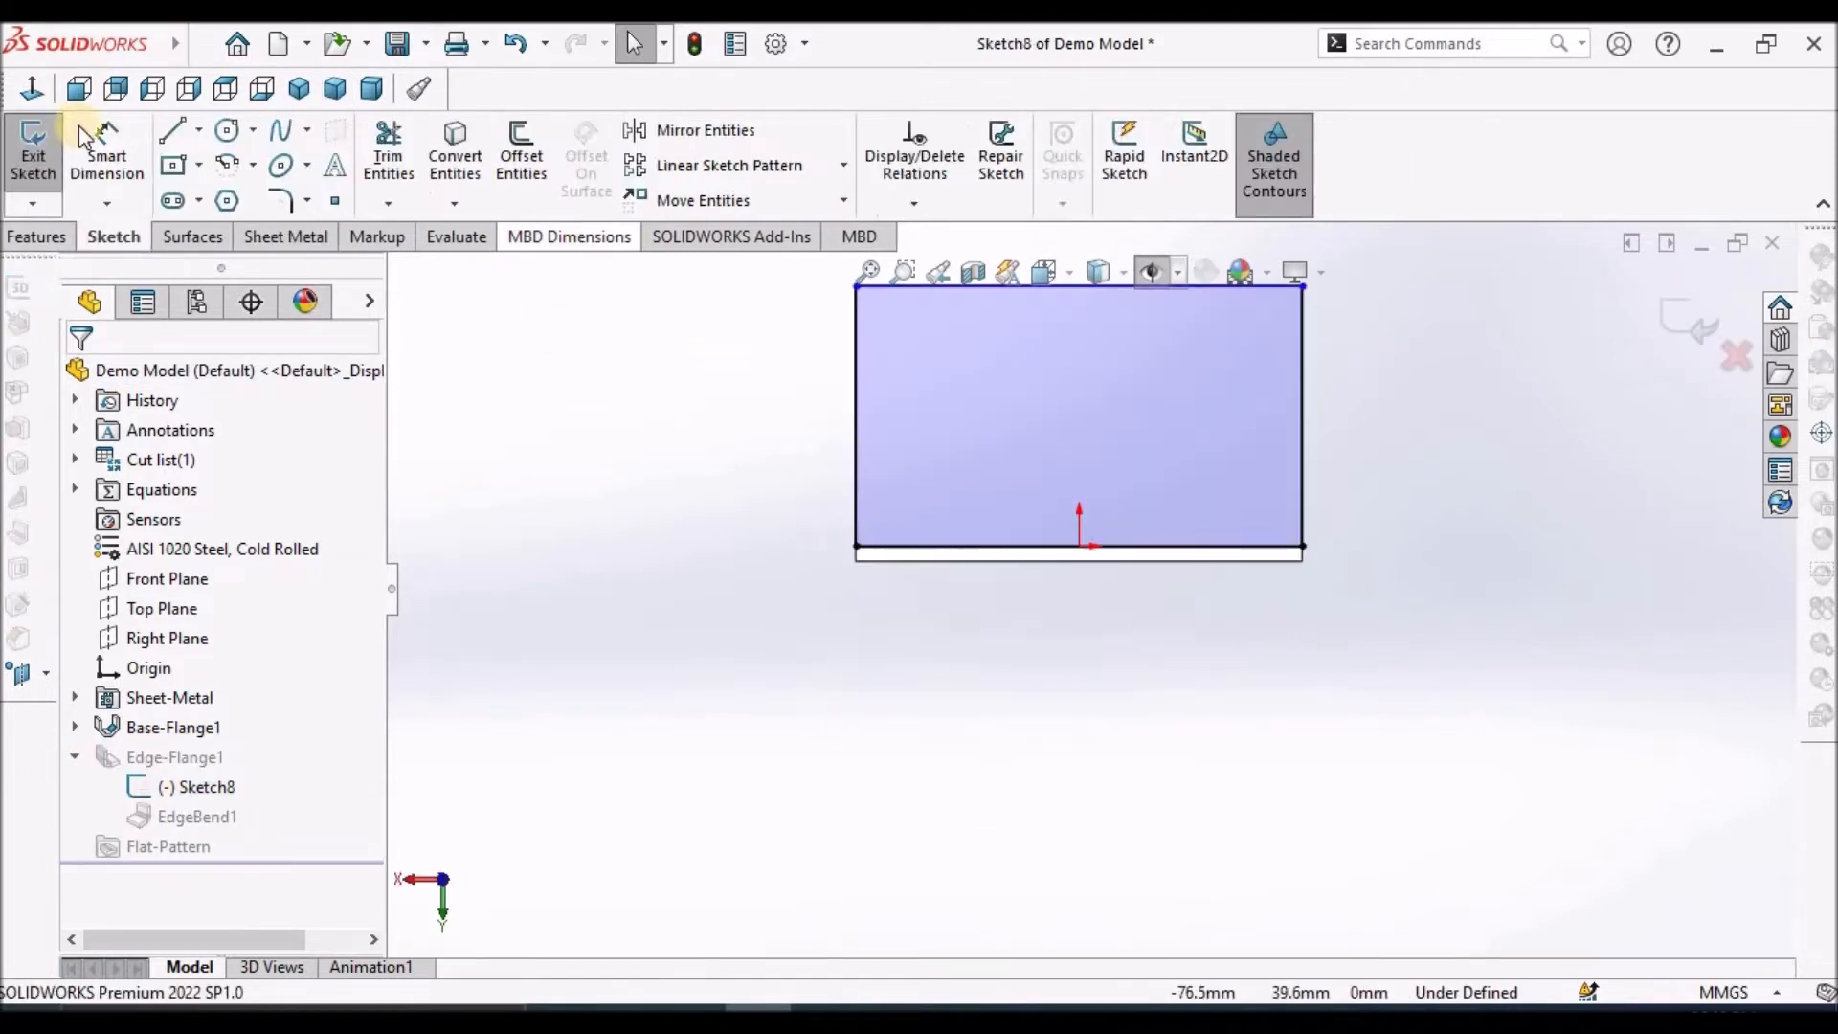
click(81, 89)
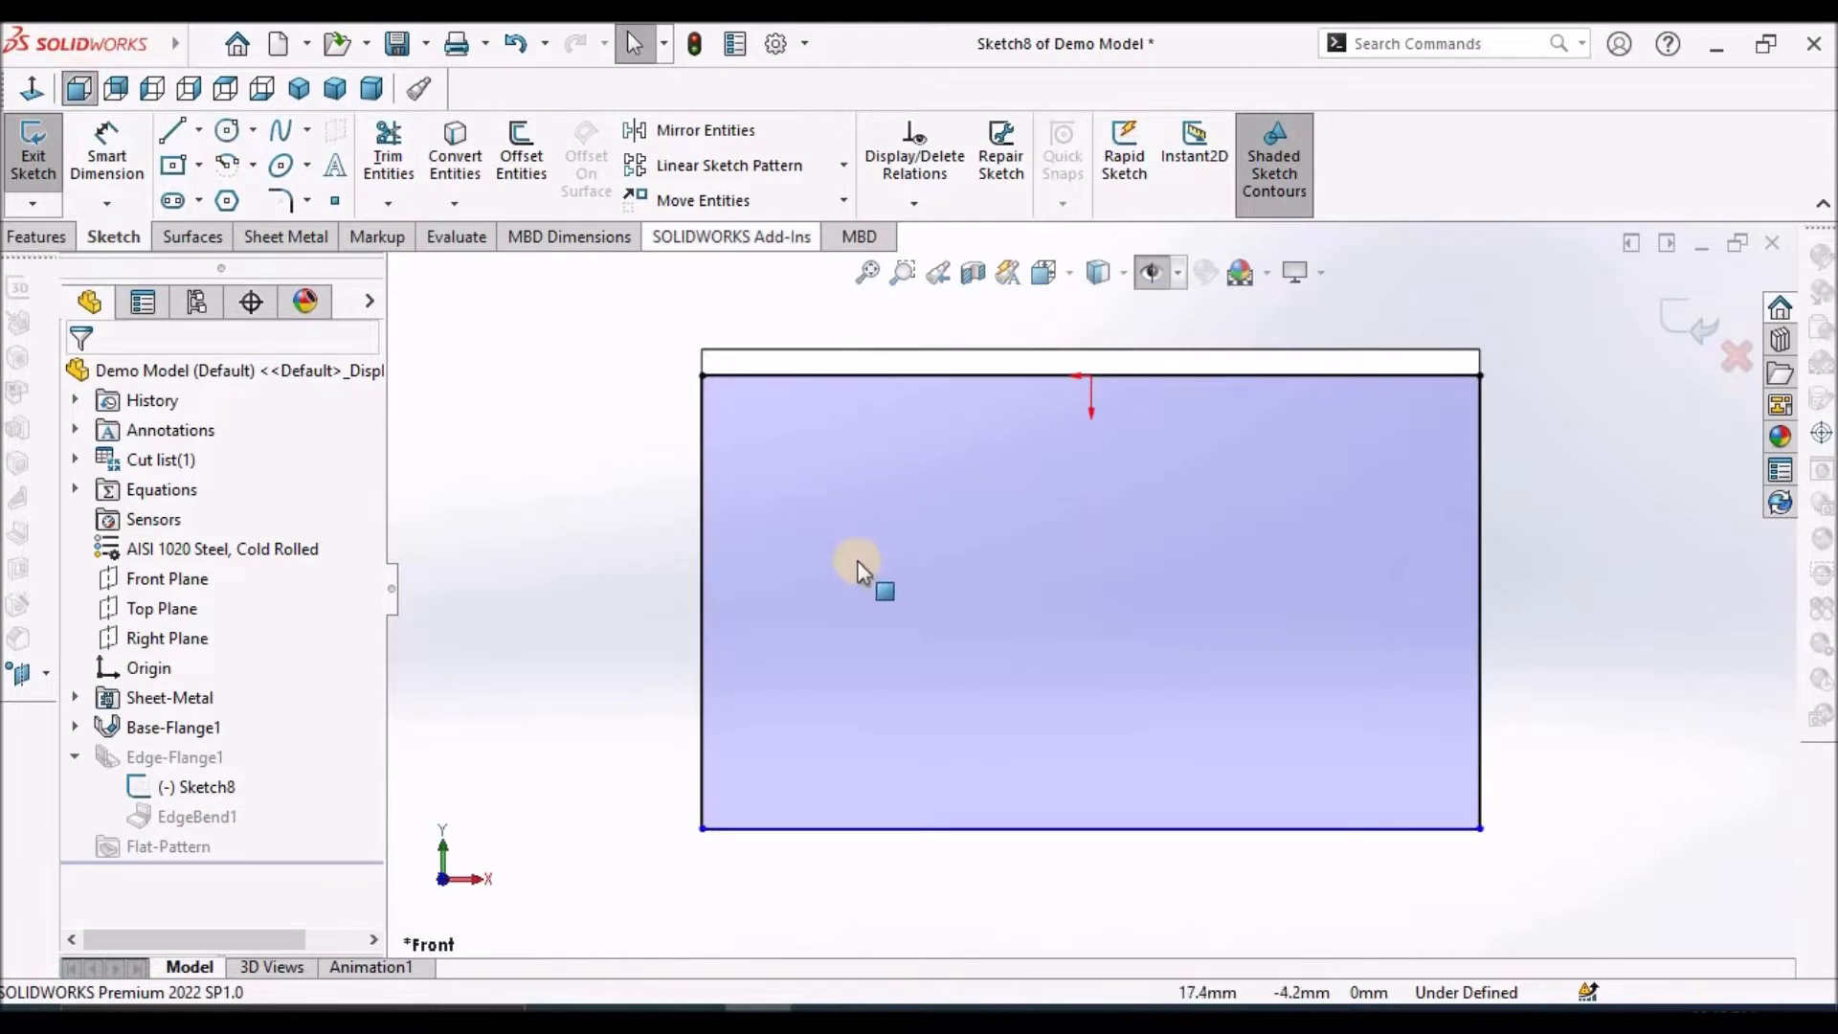
scroll(691, 574, up, 3)
scroll(867, 504, down, 2)
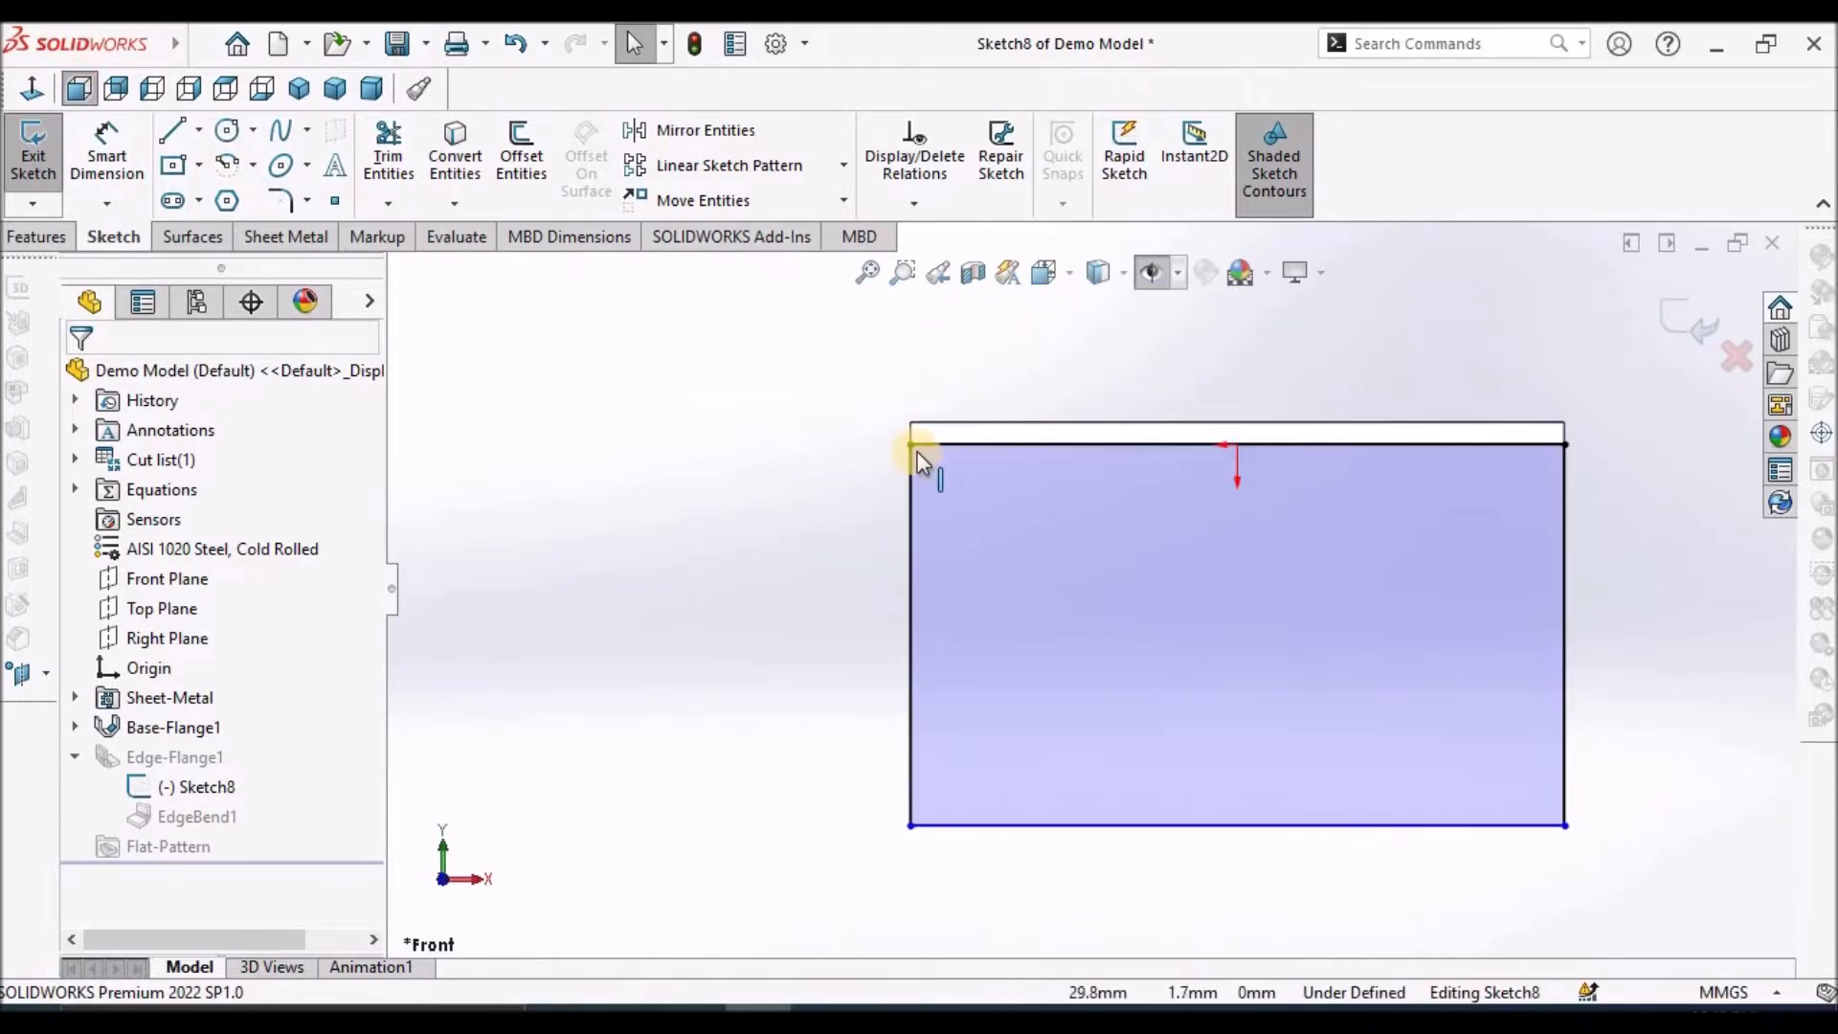
drag(917, 450, 791, 457)
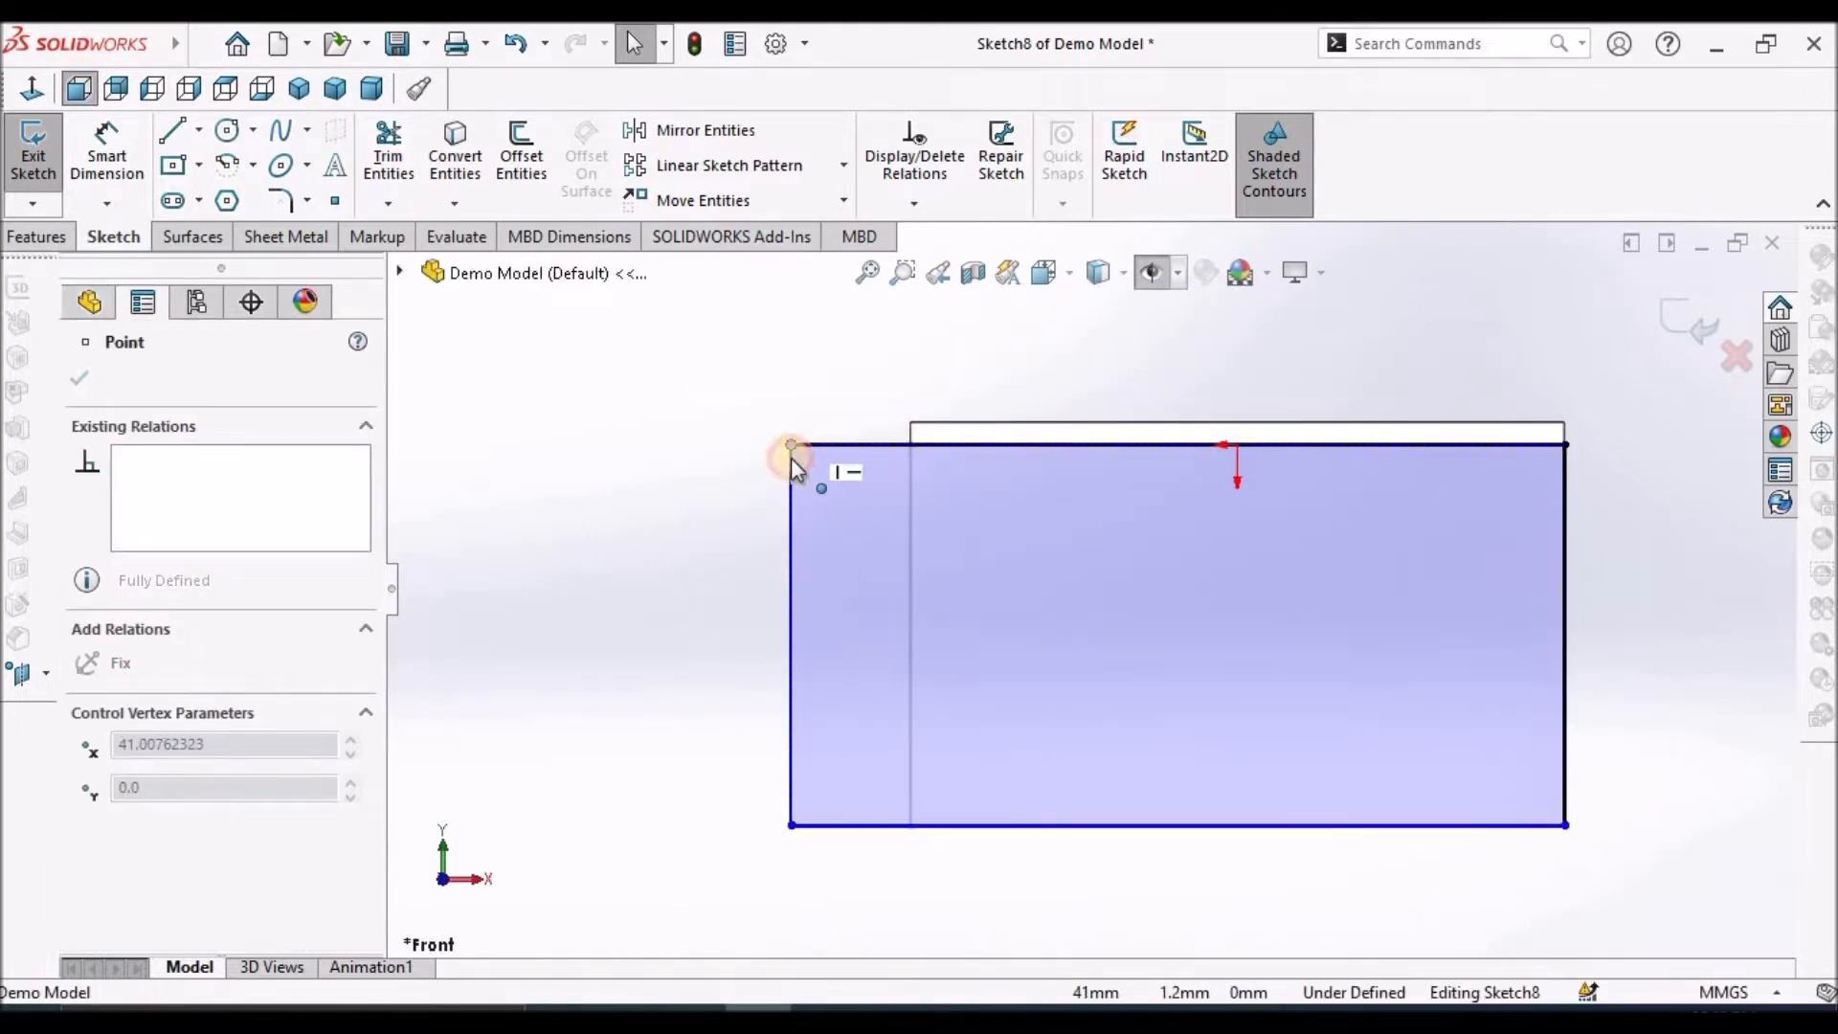
click(652, 595)
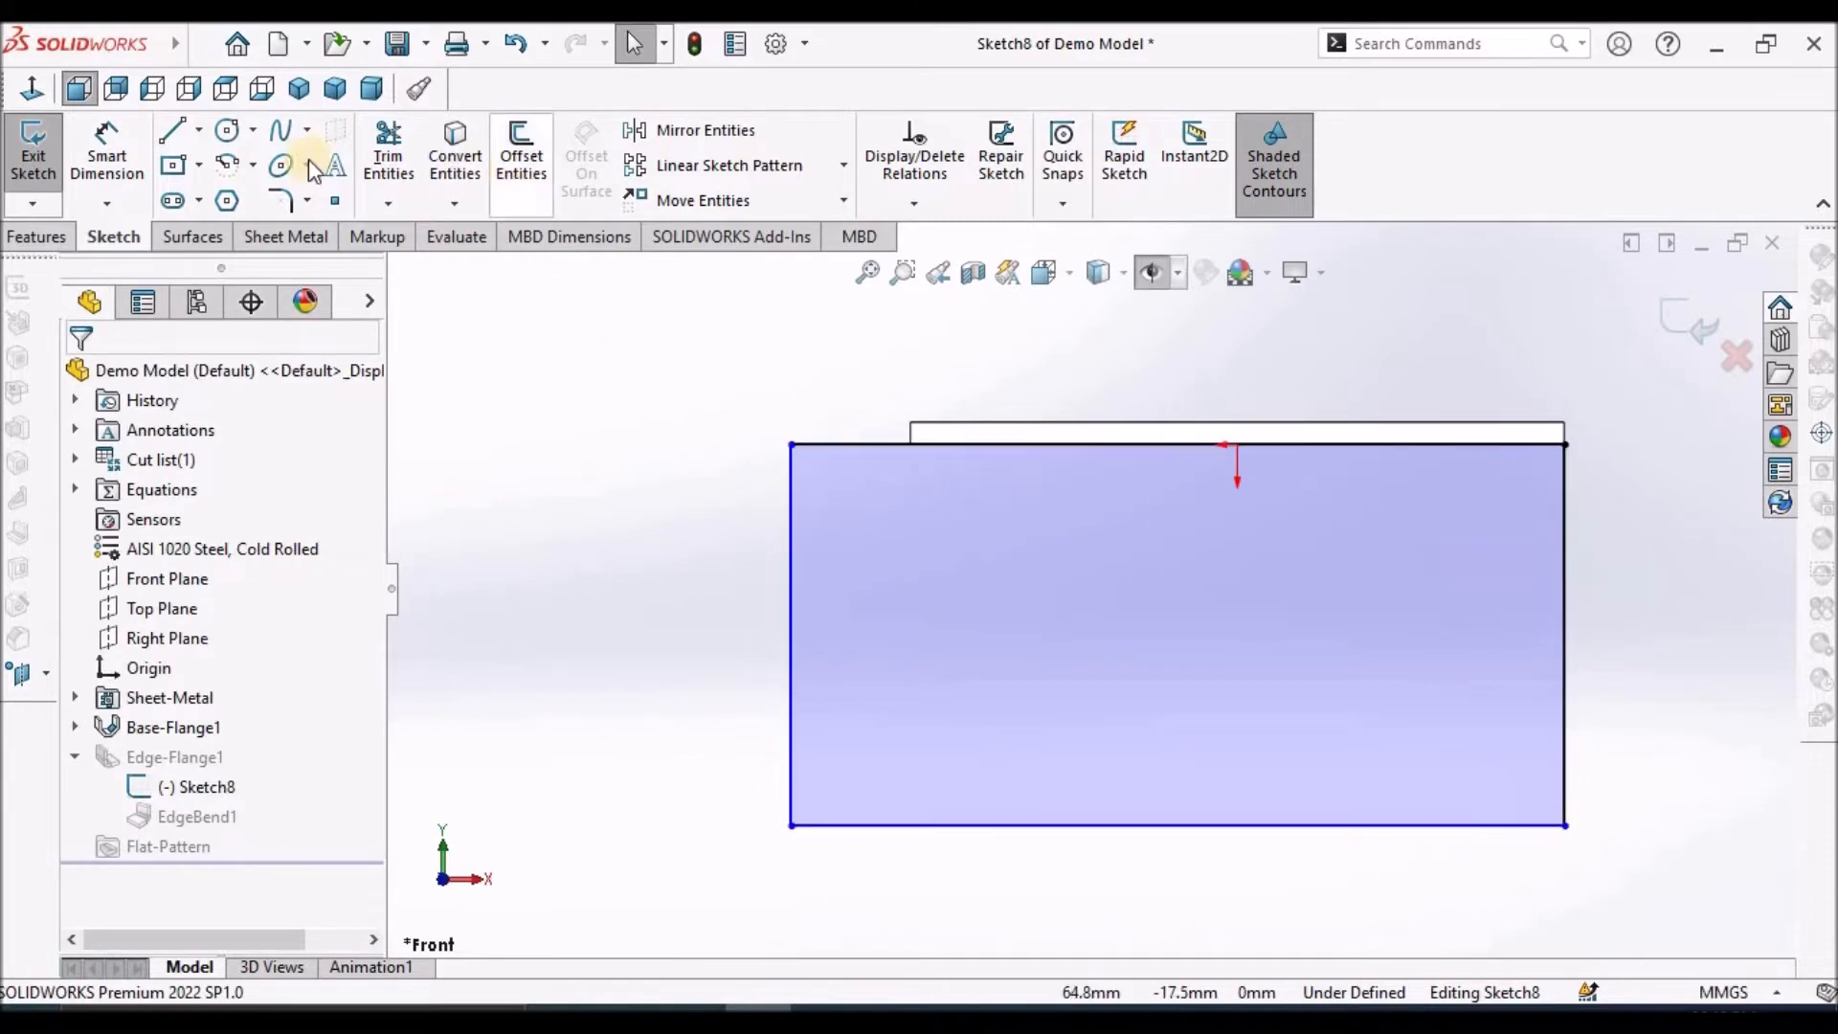
Sketch a vertical line down from the plate's left end and a horizontal line from it out past the flange's left side
click(175, 131)
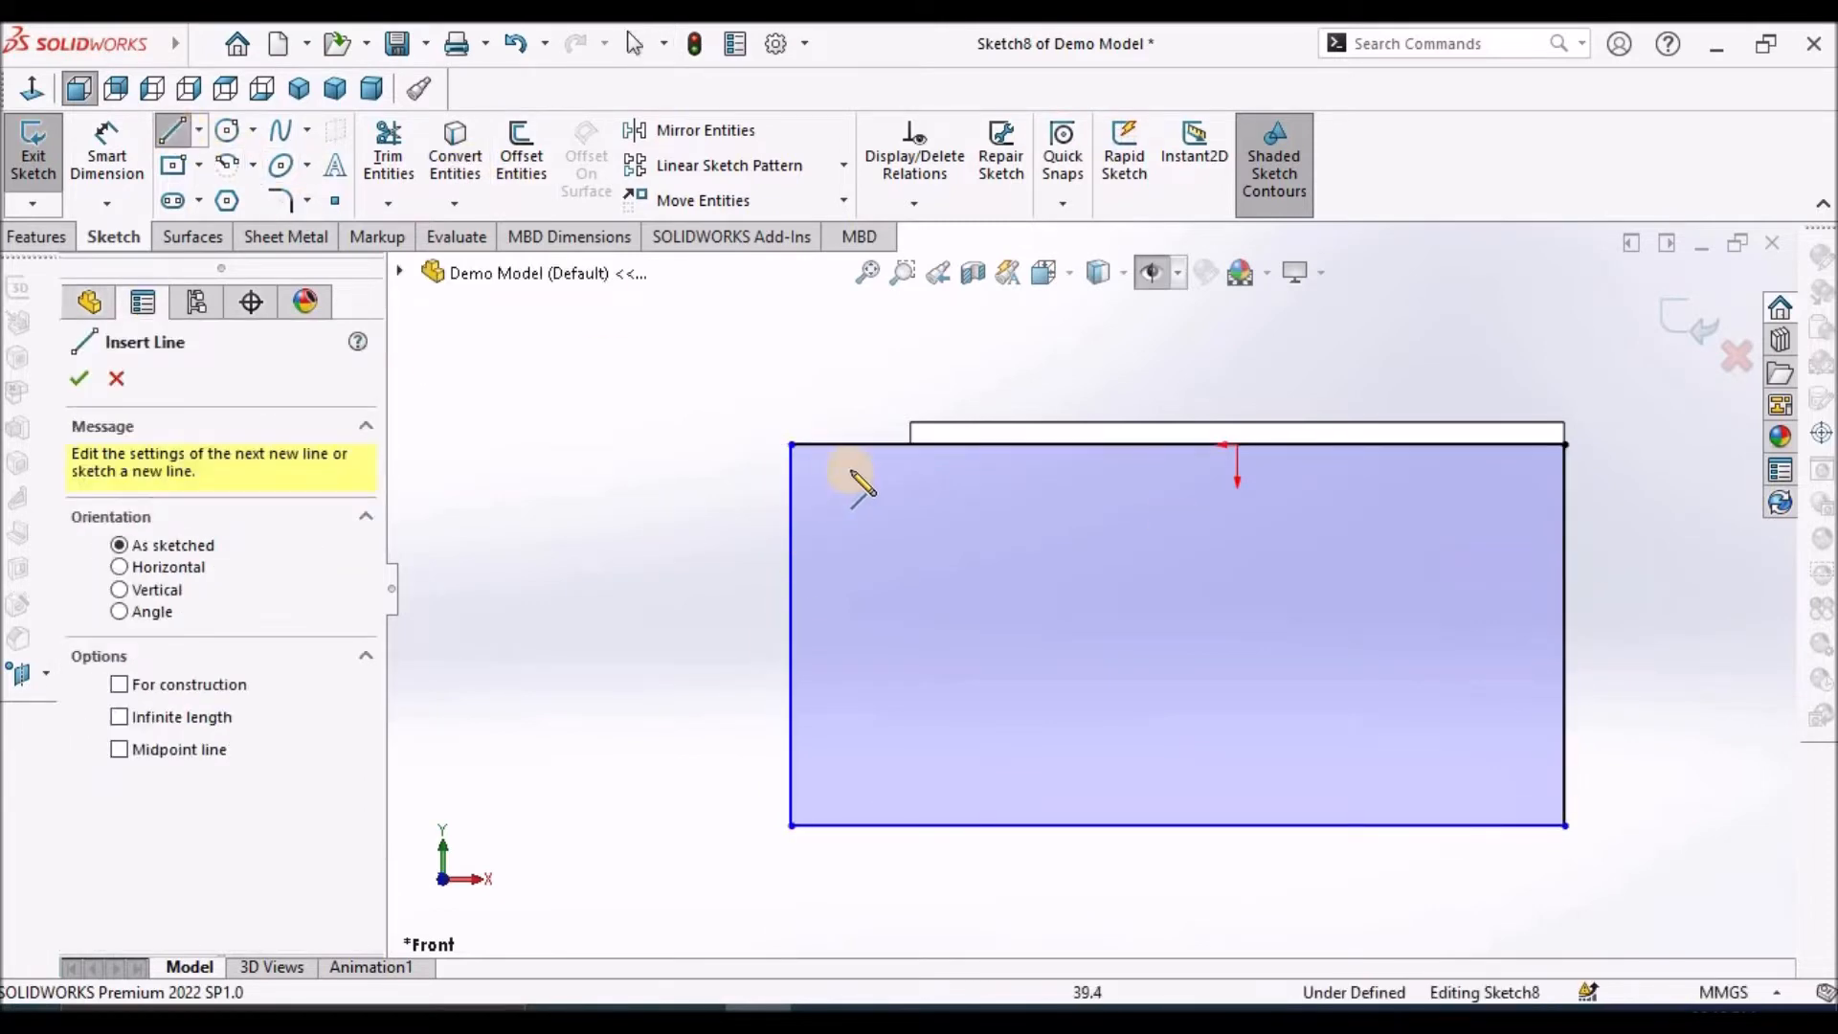
scroll(847, 467, down, 3)
click(1043, 448)
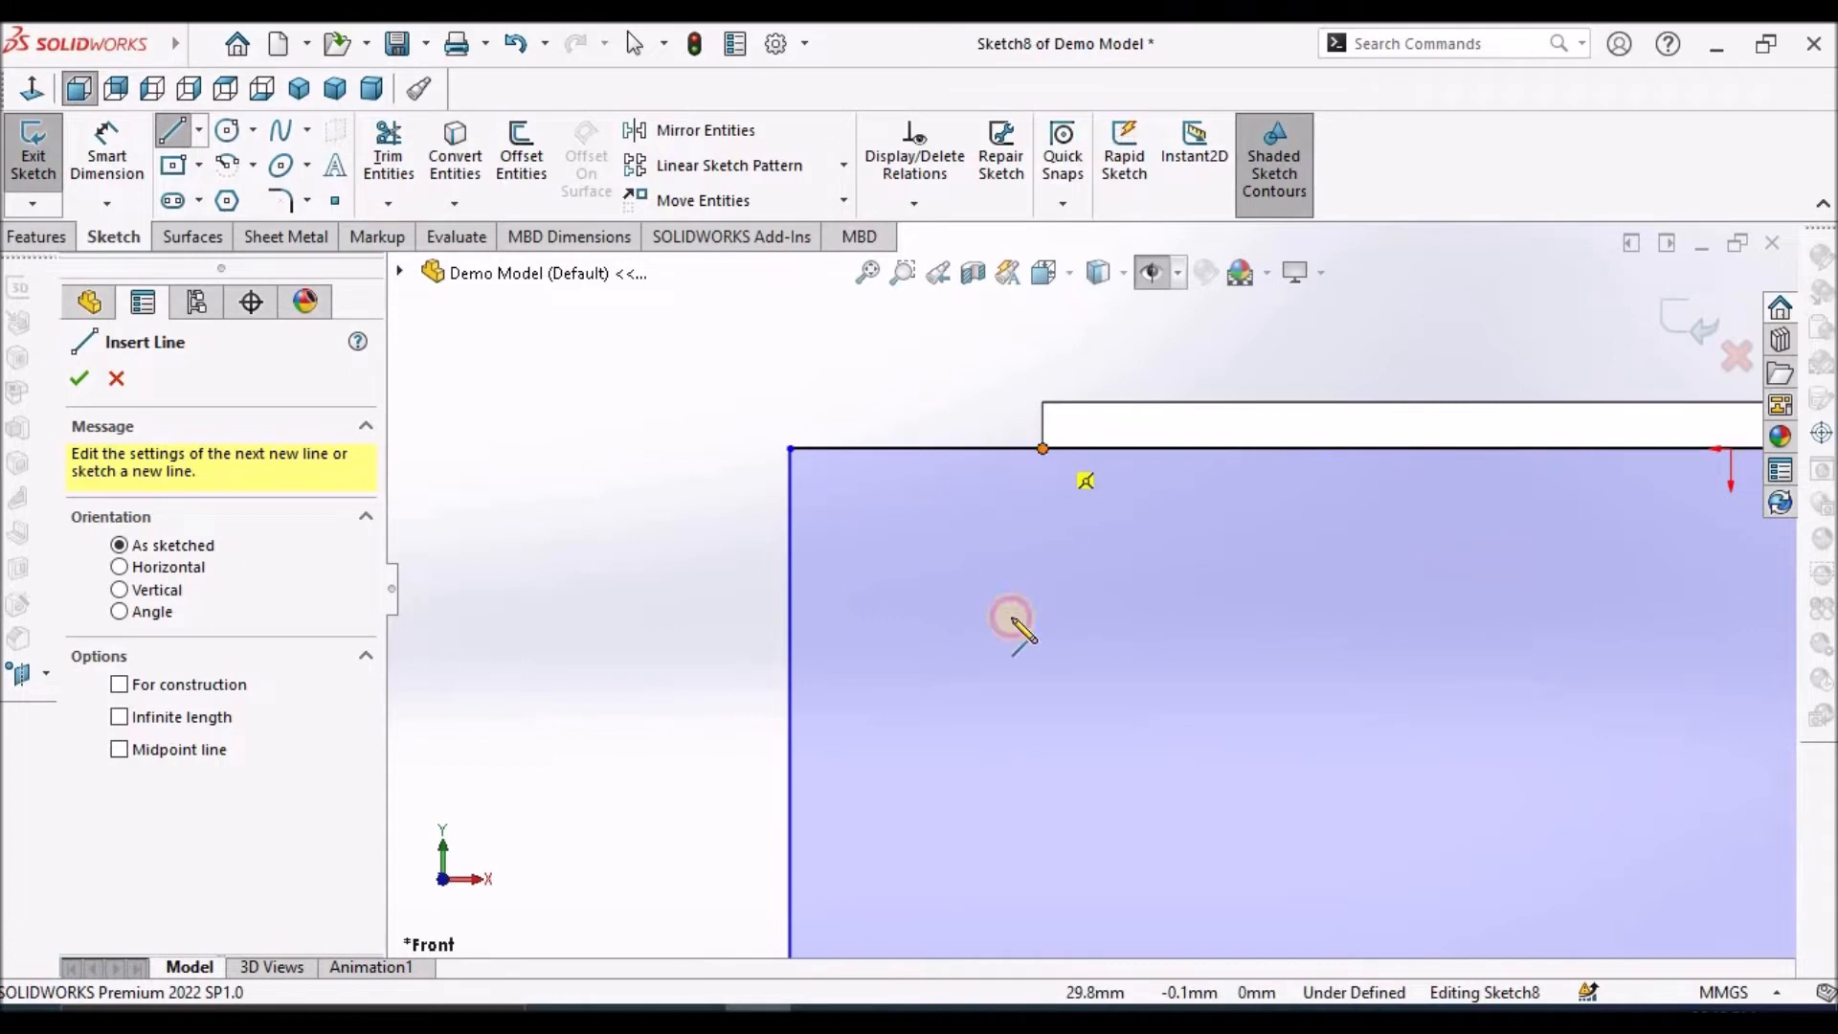
click(1042, 691)
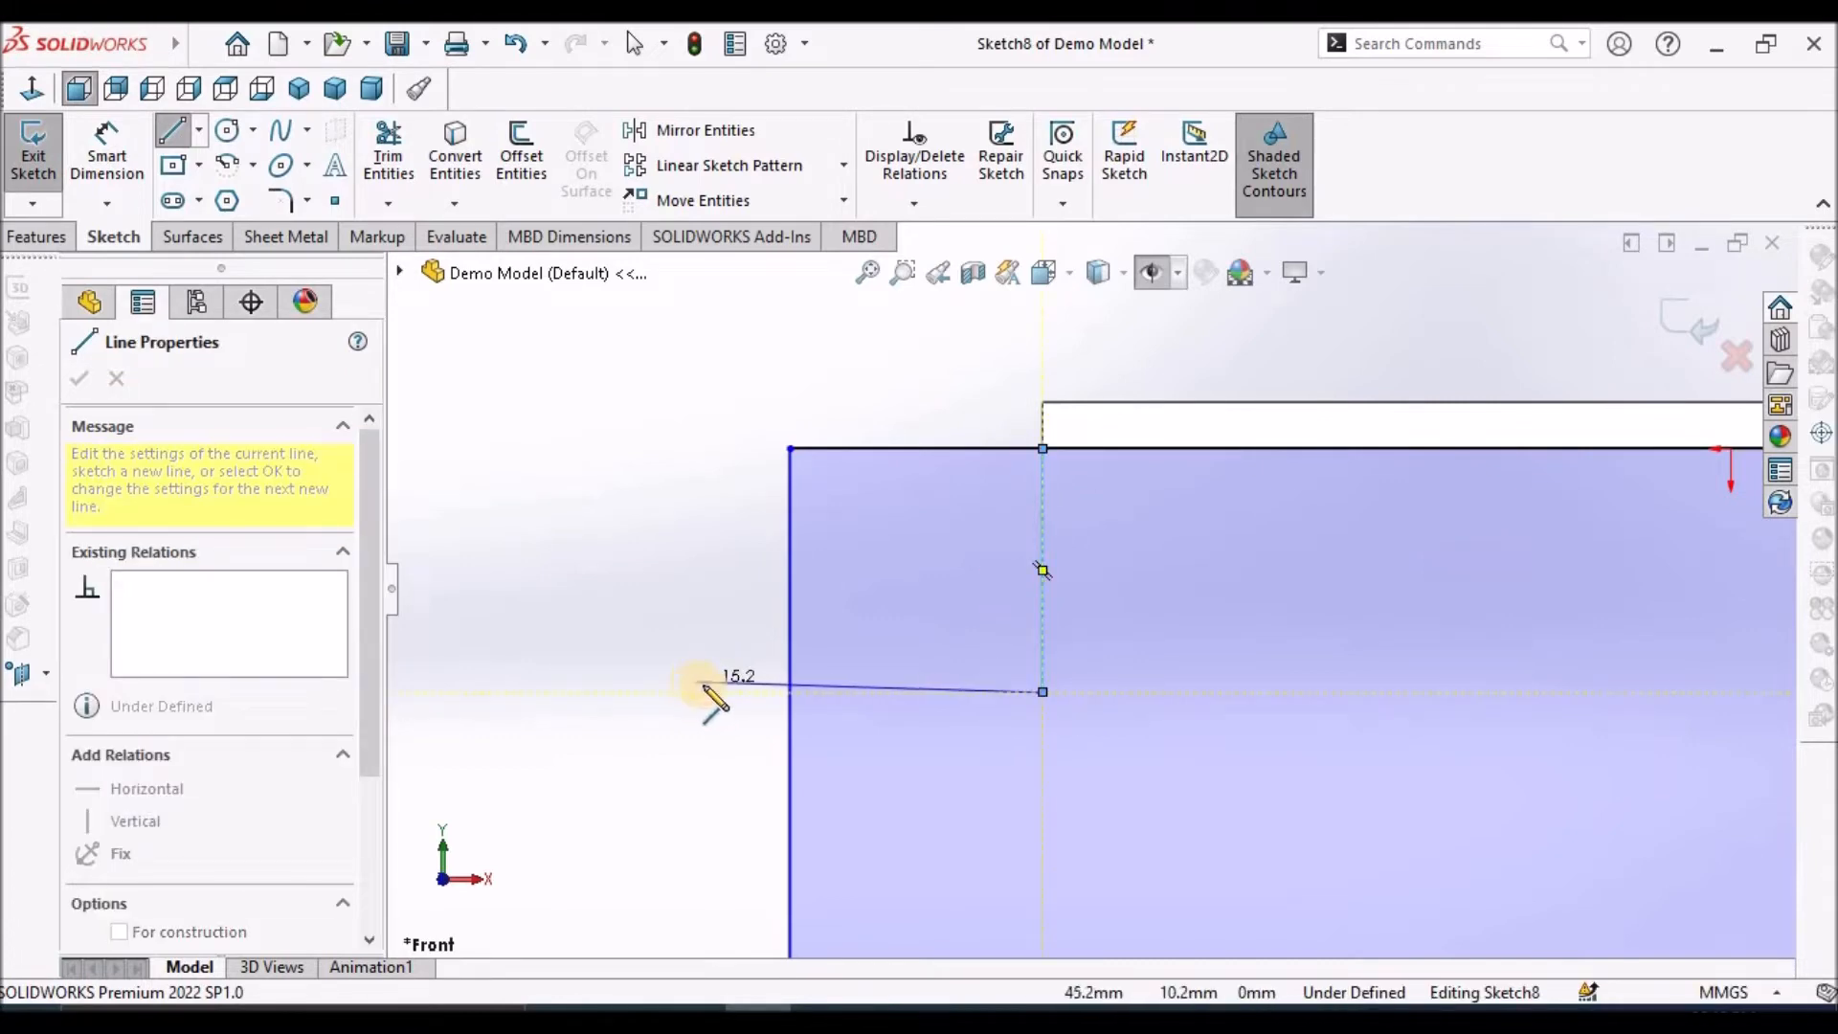
click(742, 691)
right_click(562, 551)
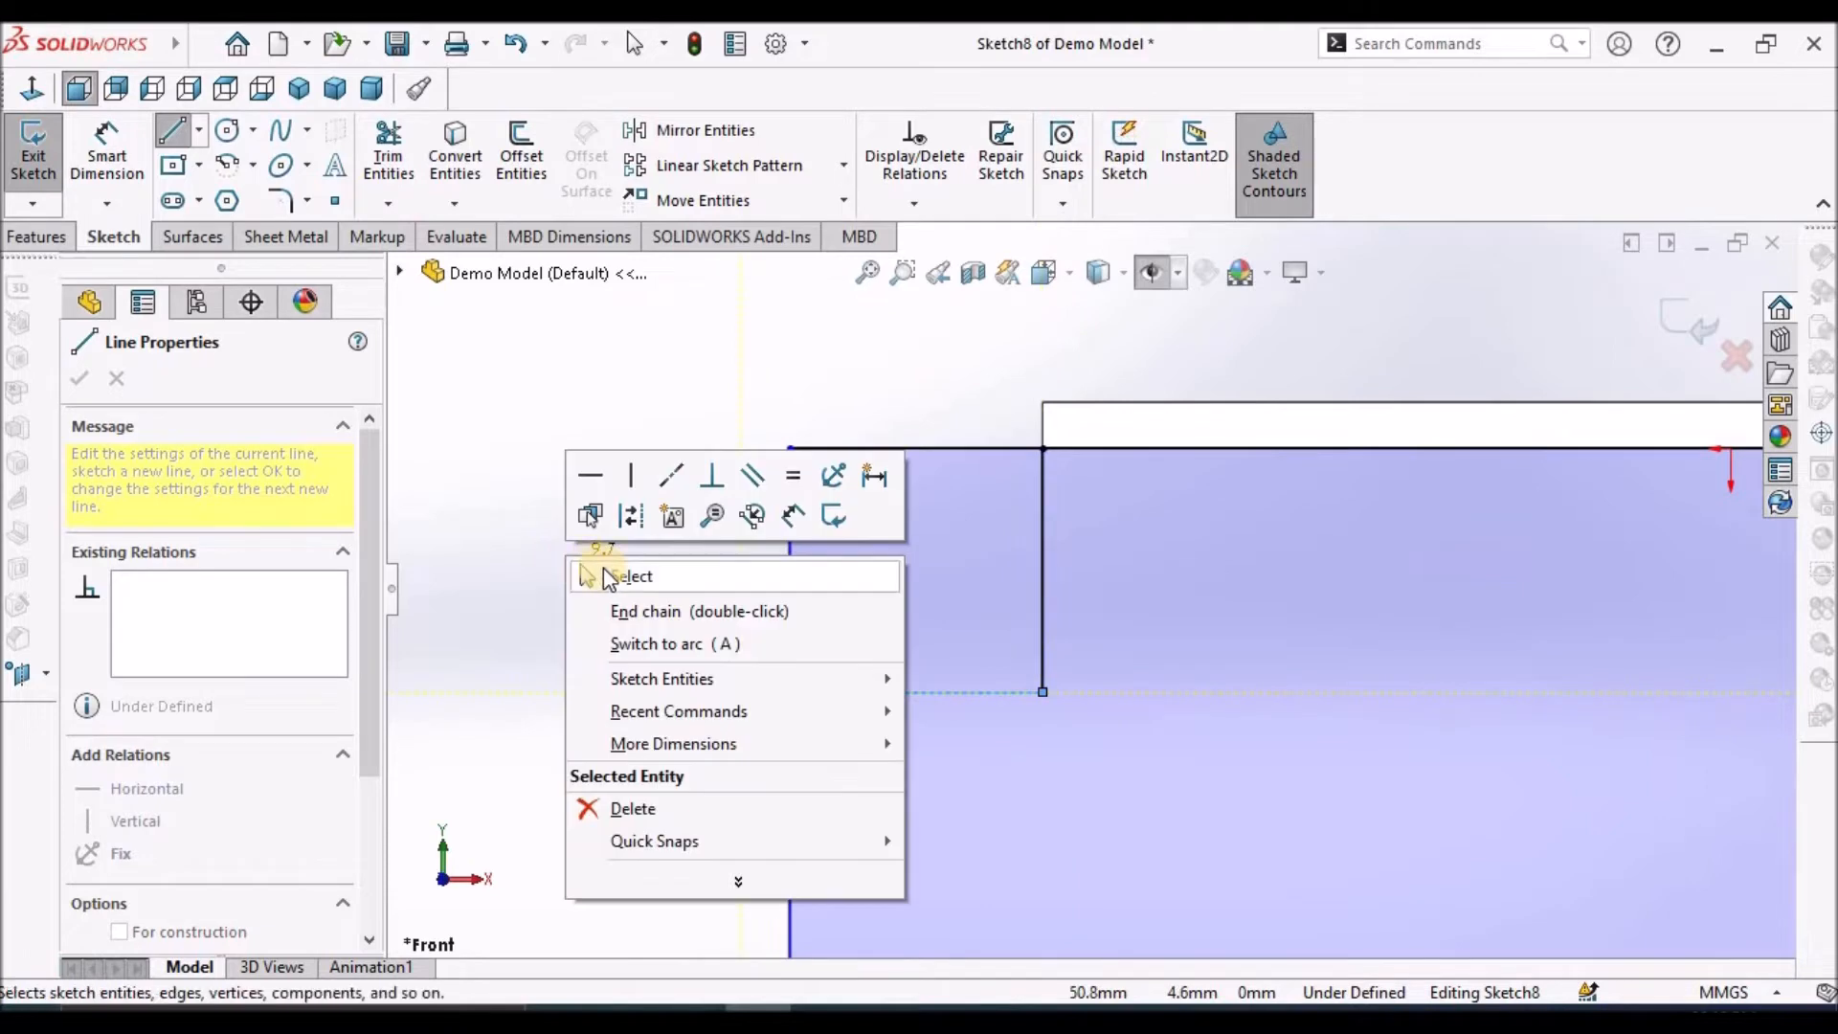
click(603, 572)
key(f)
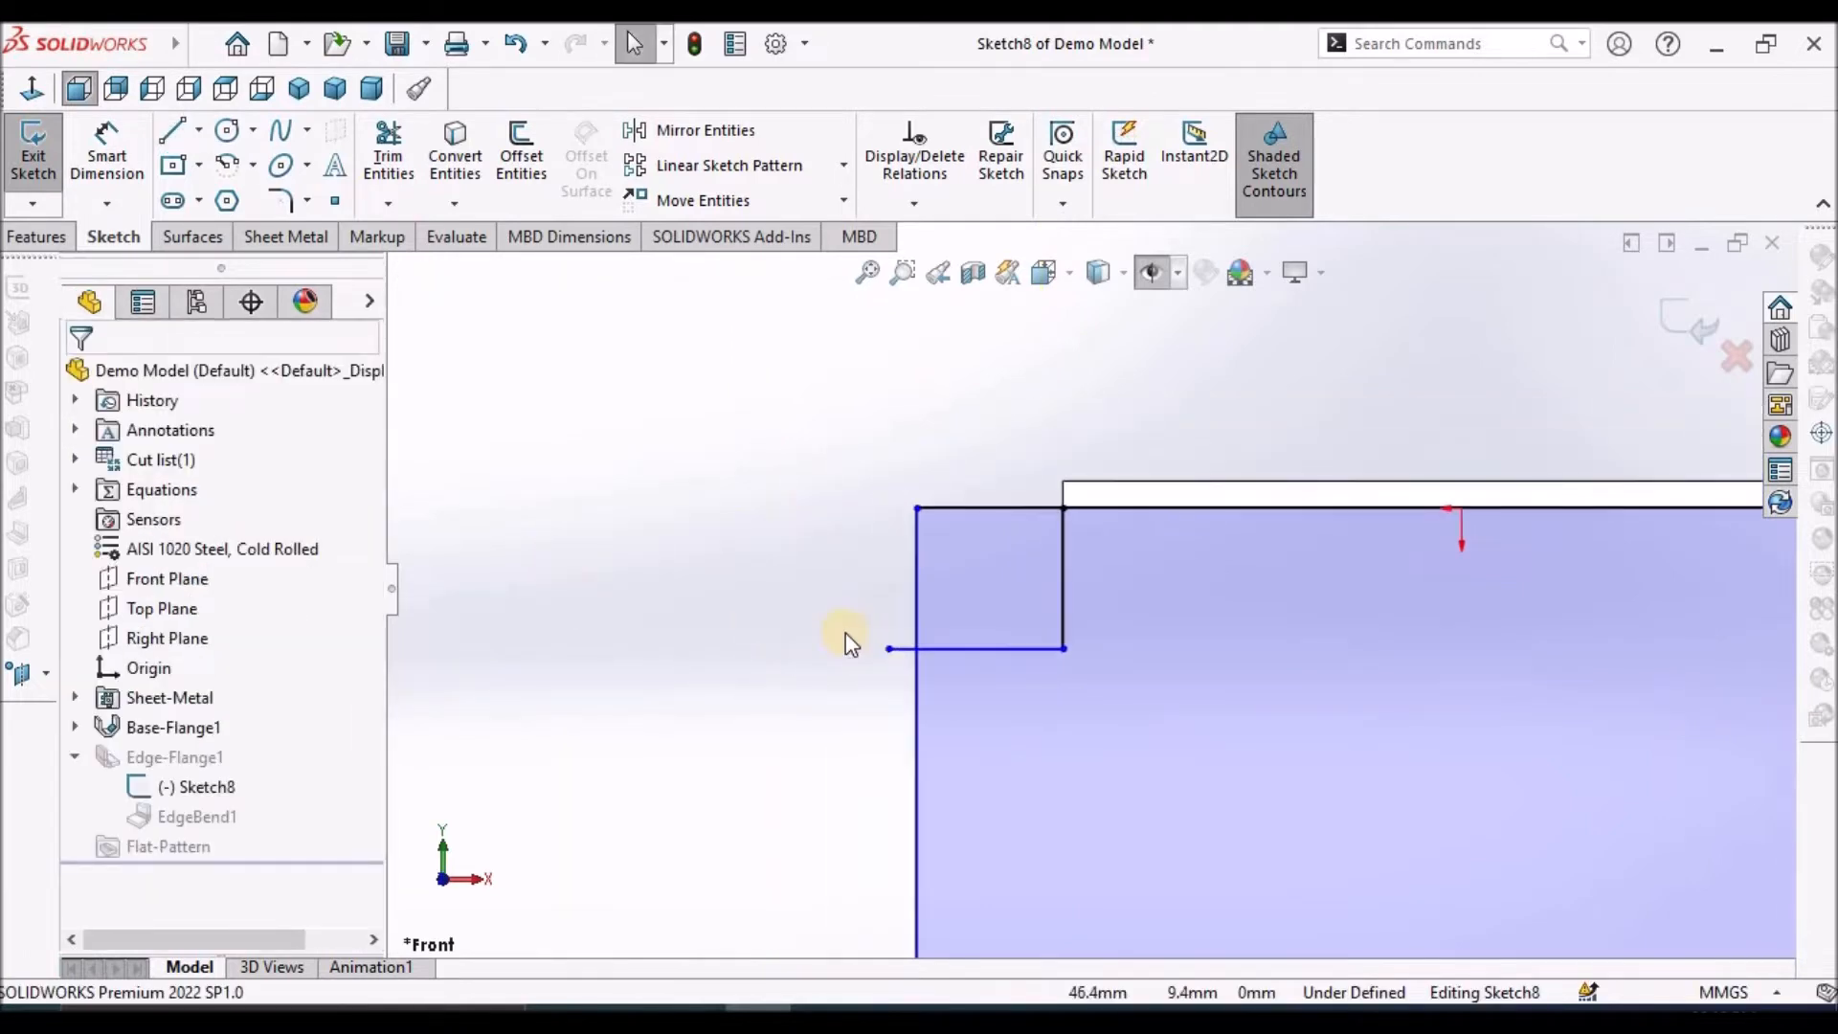
scroll(1543, 732, down, 2)
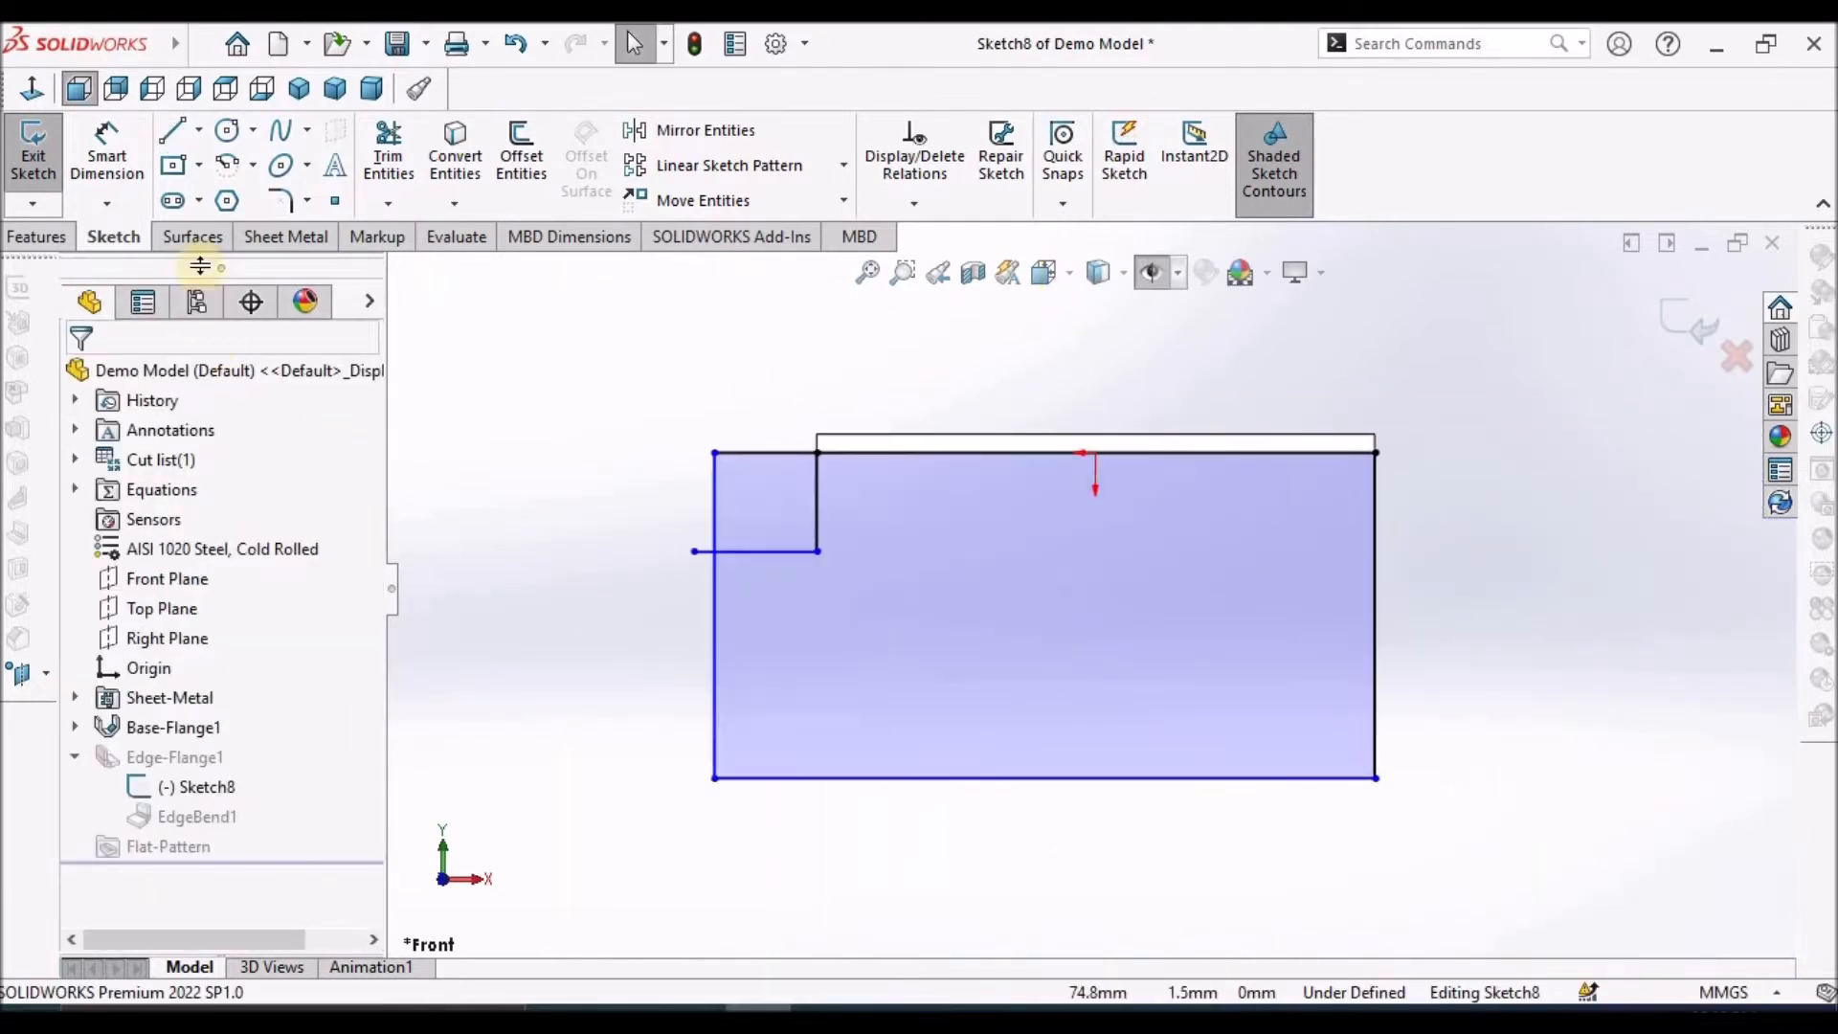
Sketch a diagonal line about 45 mm long across the flange profile's lower right corner
click(172, 131)
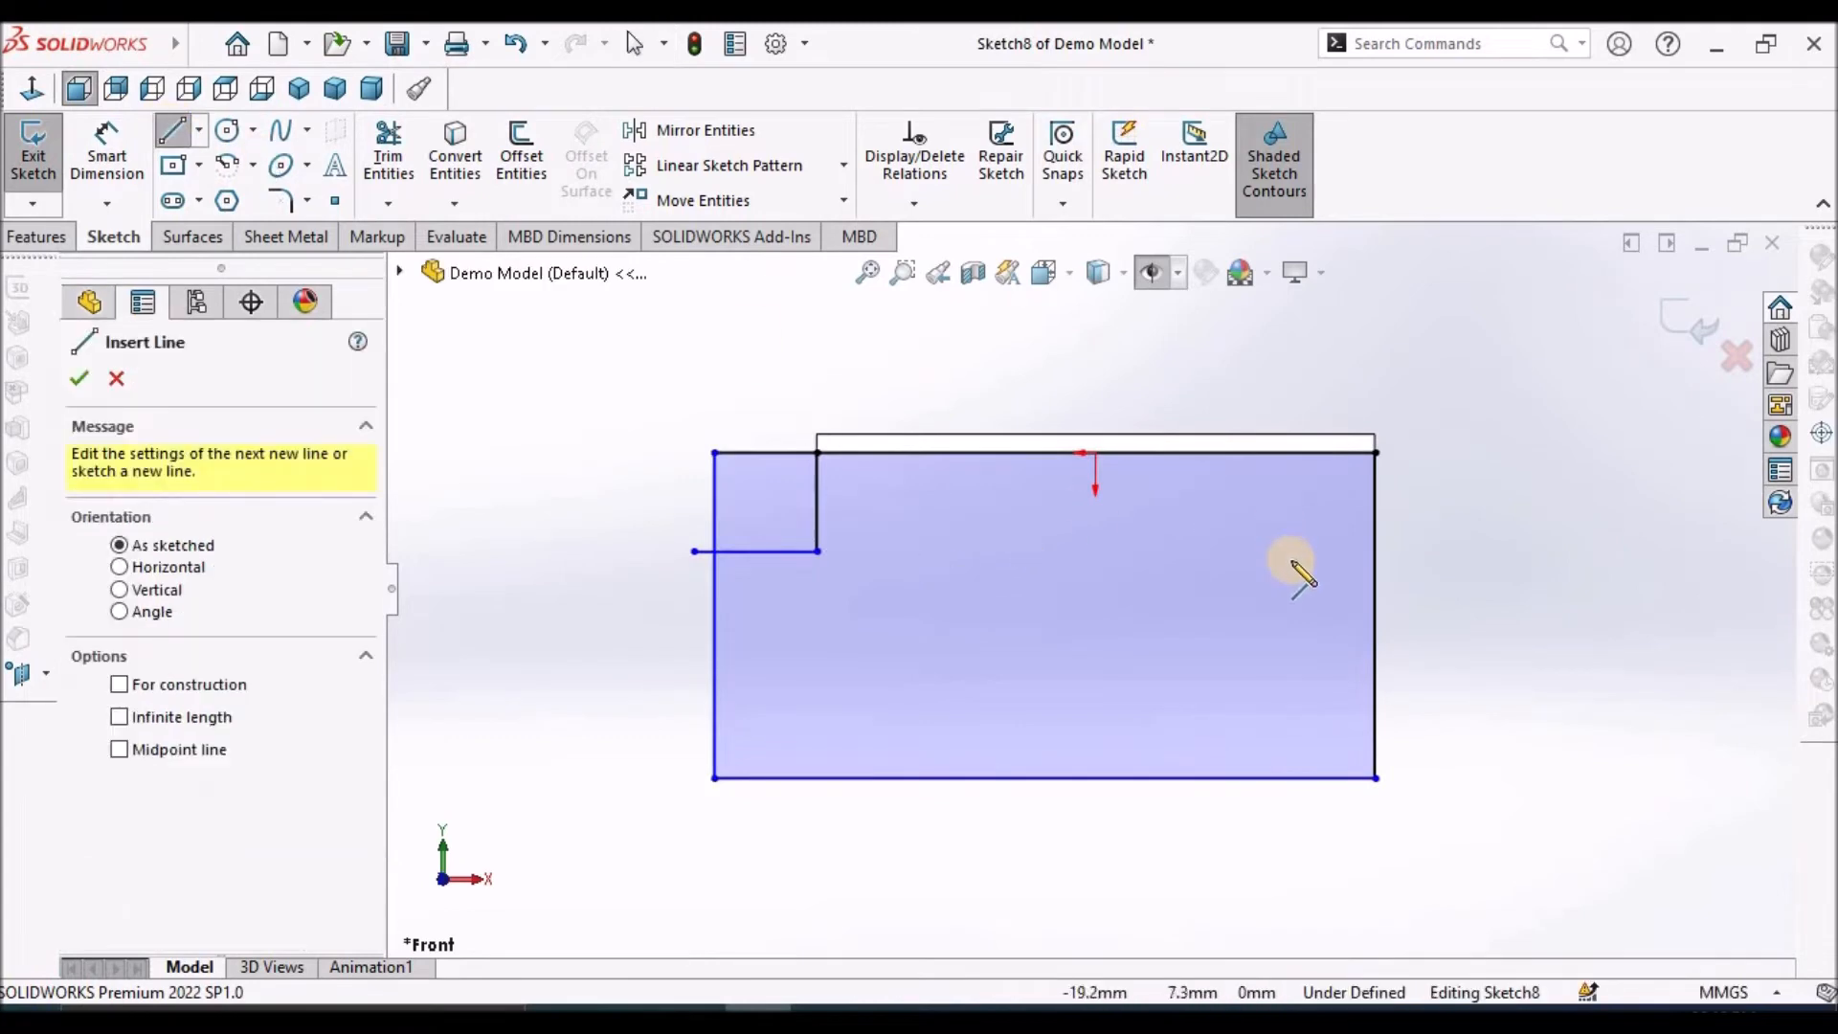
click(1420, 525)
click(1133, 829)
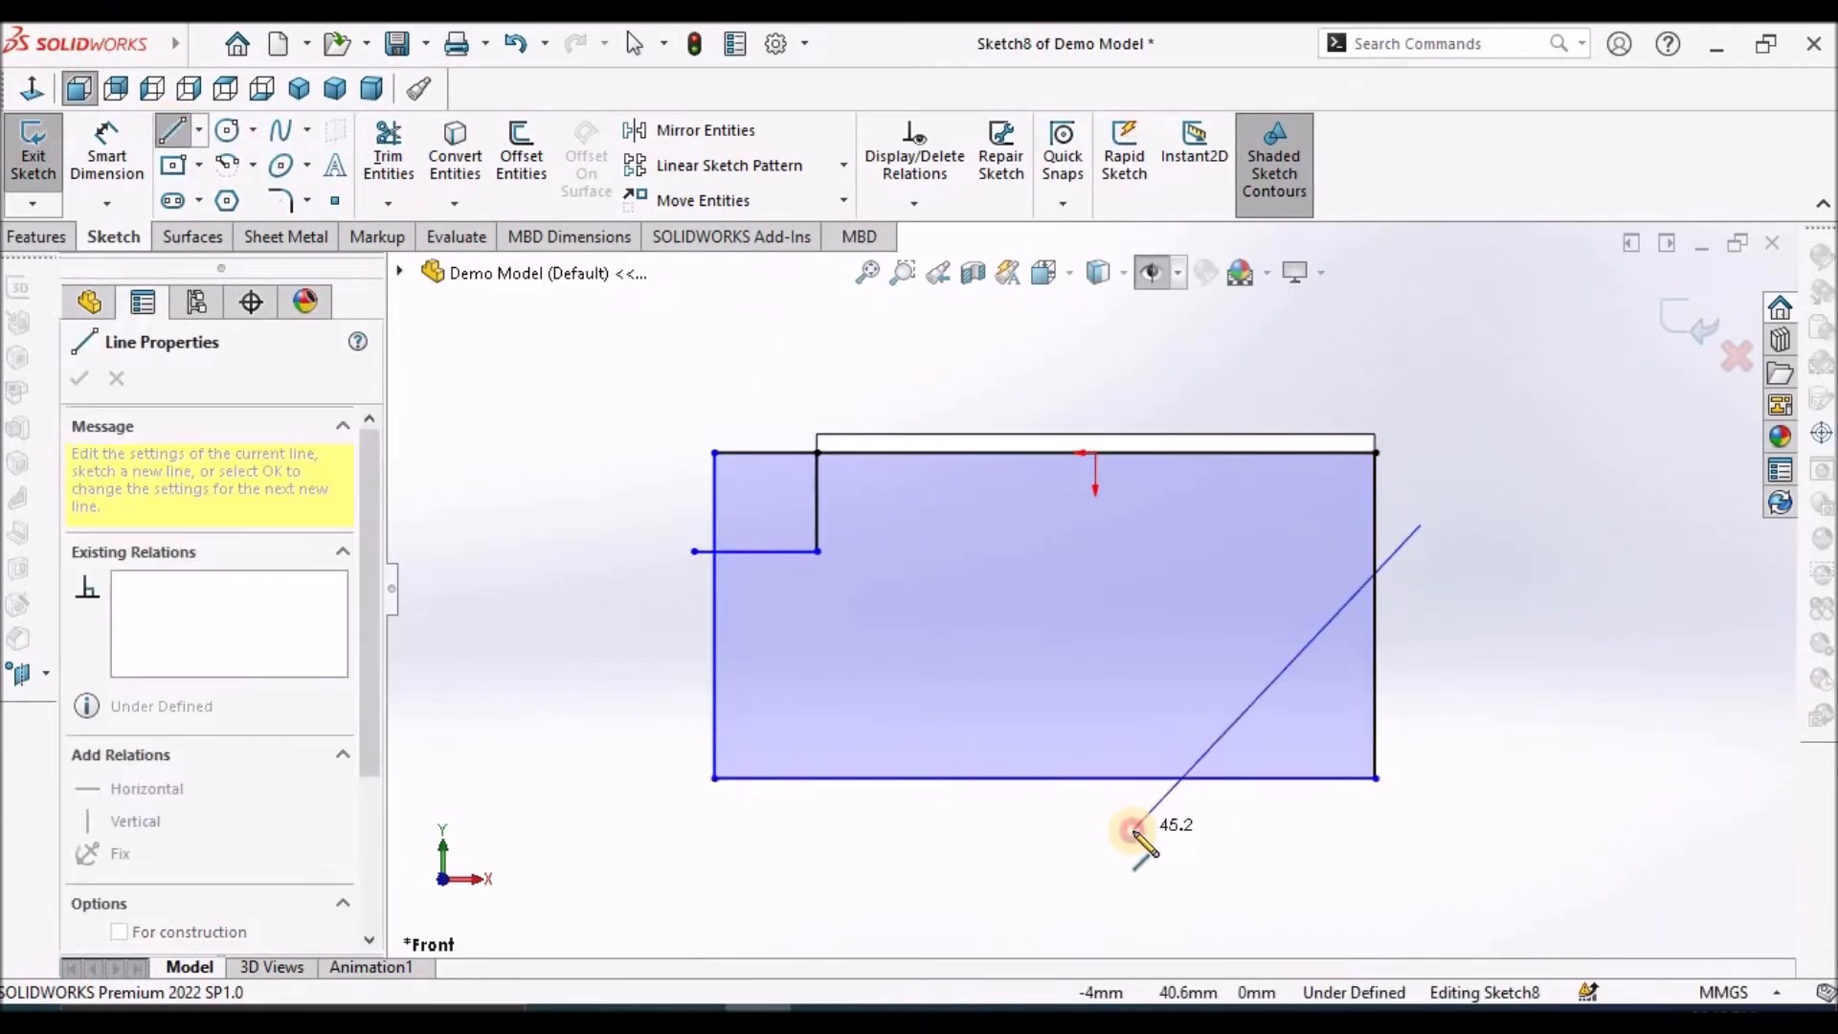
right_click(492, 596)
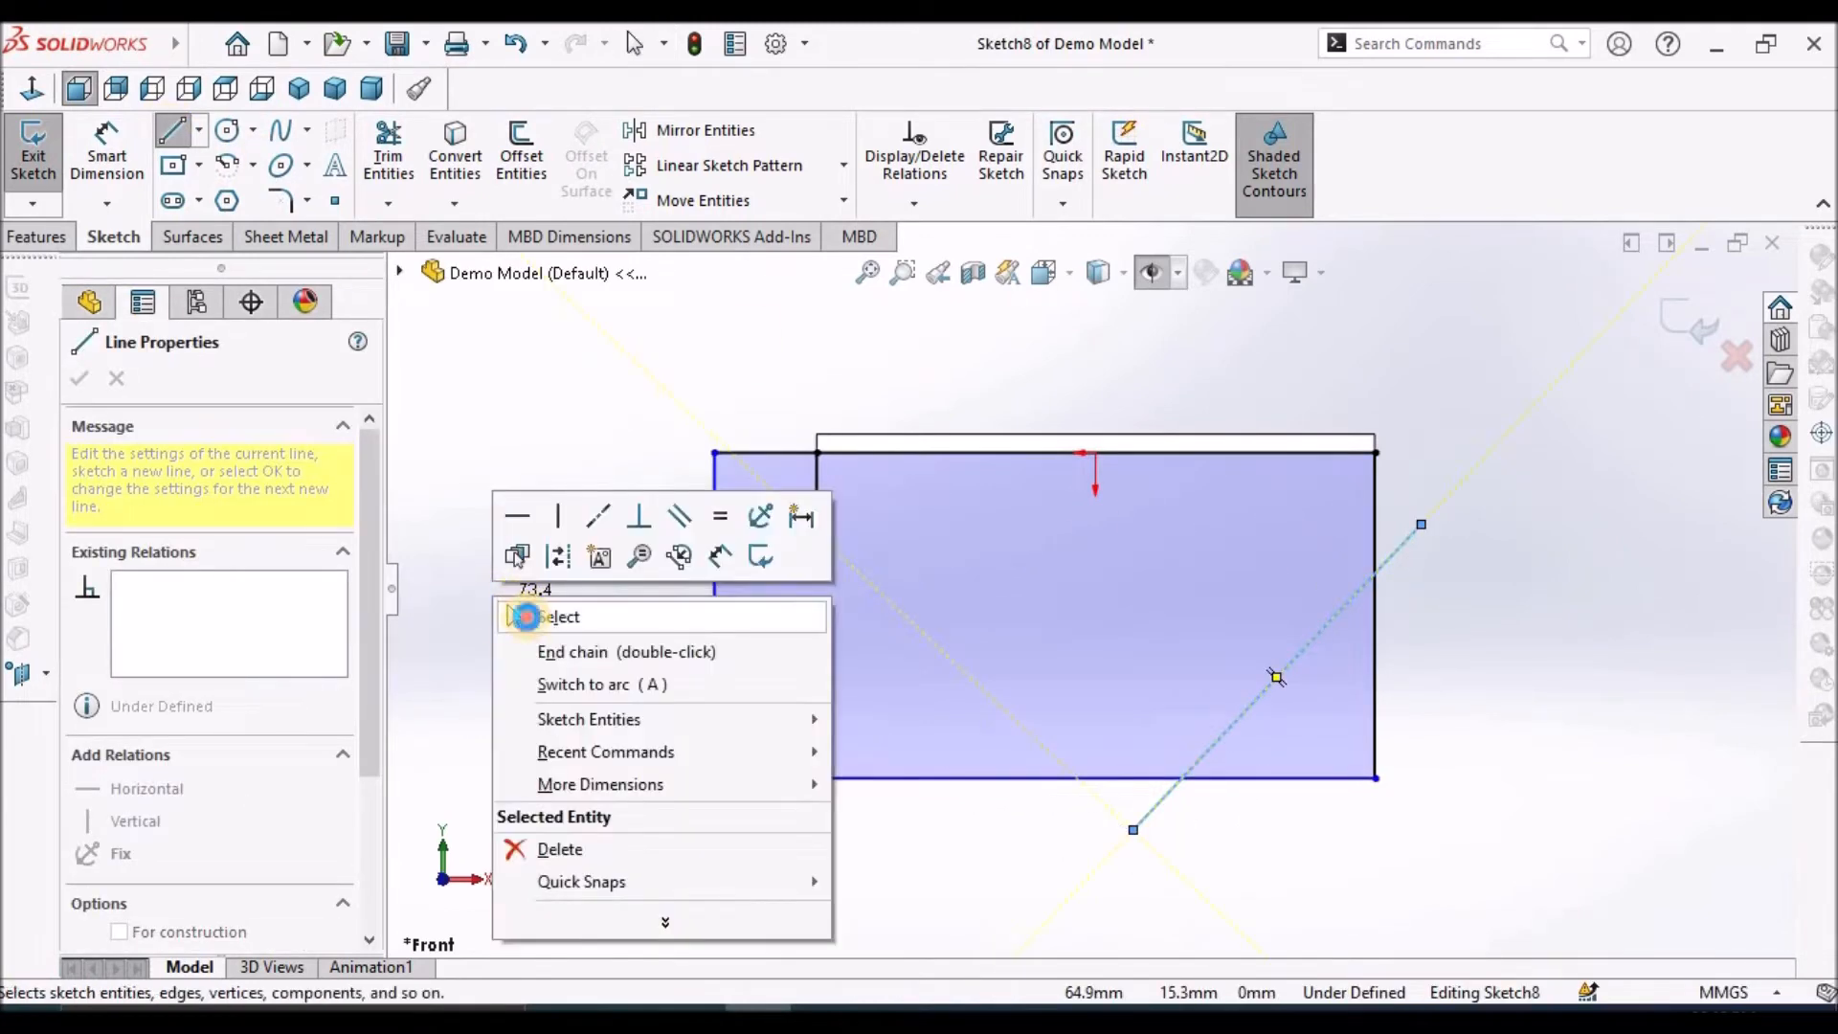
click(528, 617)
Power-trim the flange profile to leave a stepped notch at its upper left and a slanted lower right corner
click(387, 153)
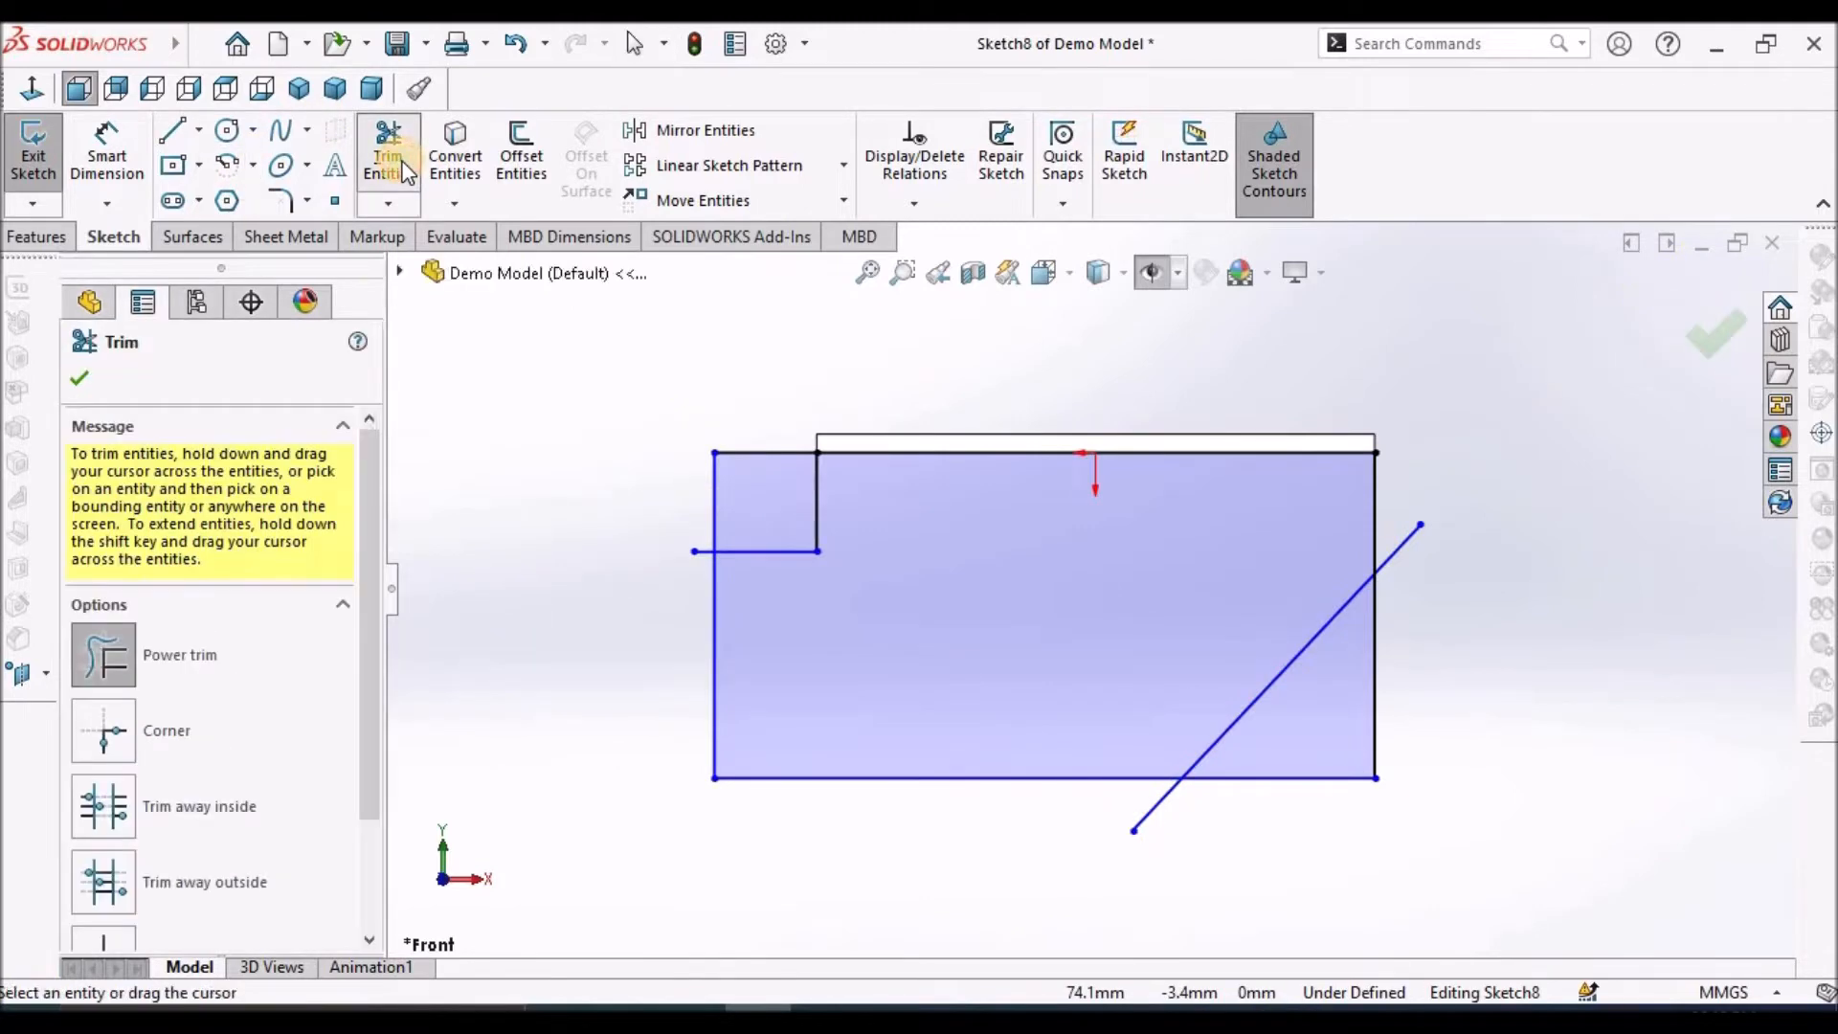
scroll(644, 607, down, 3)
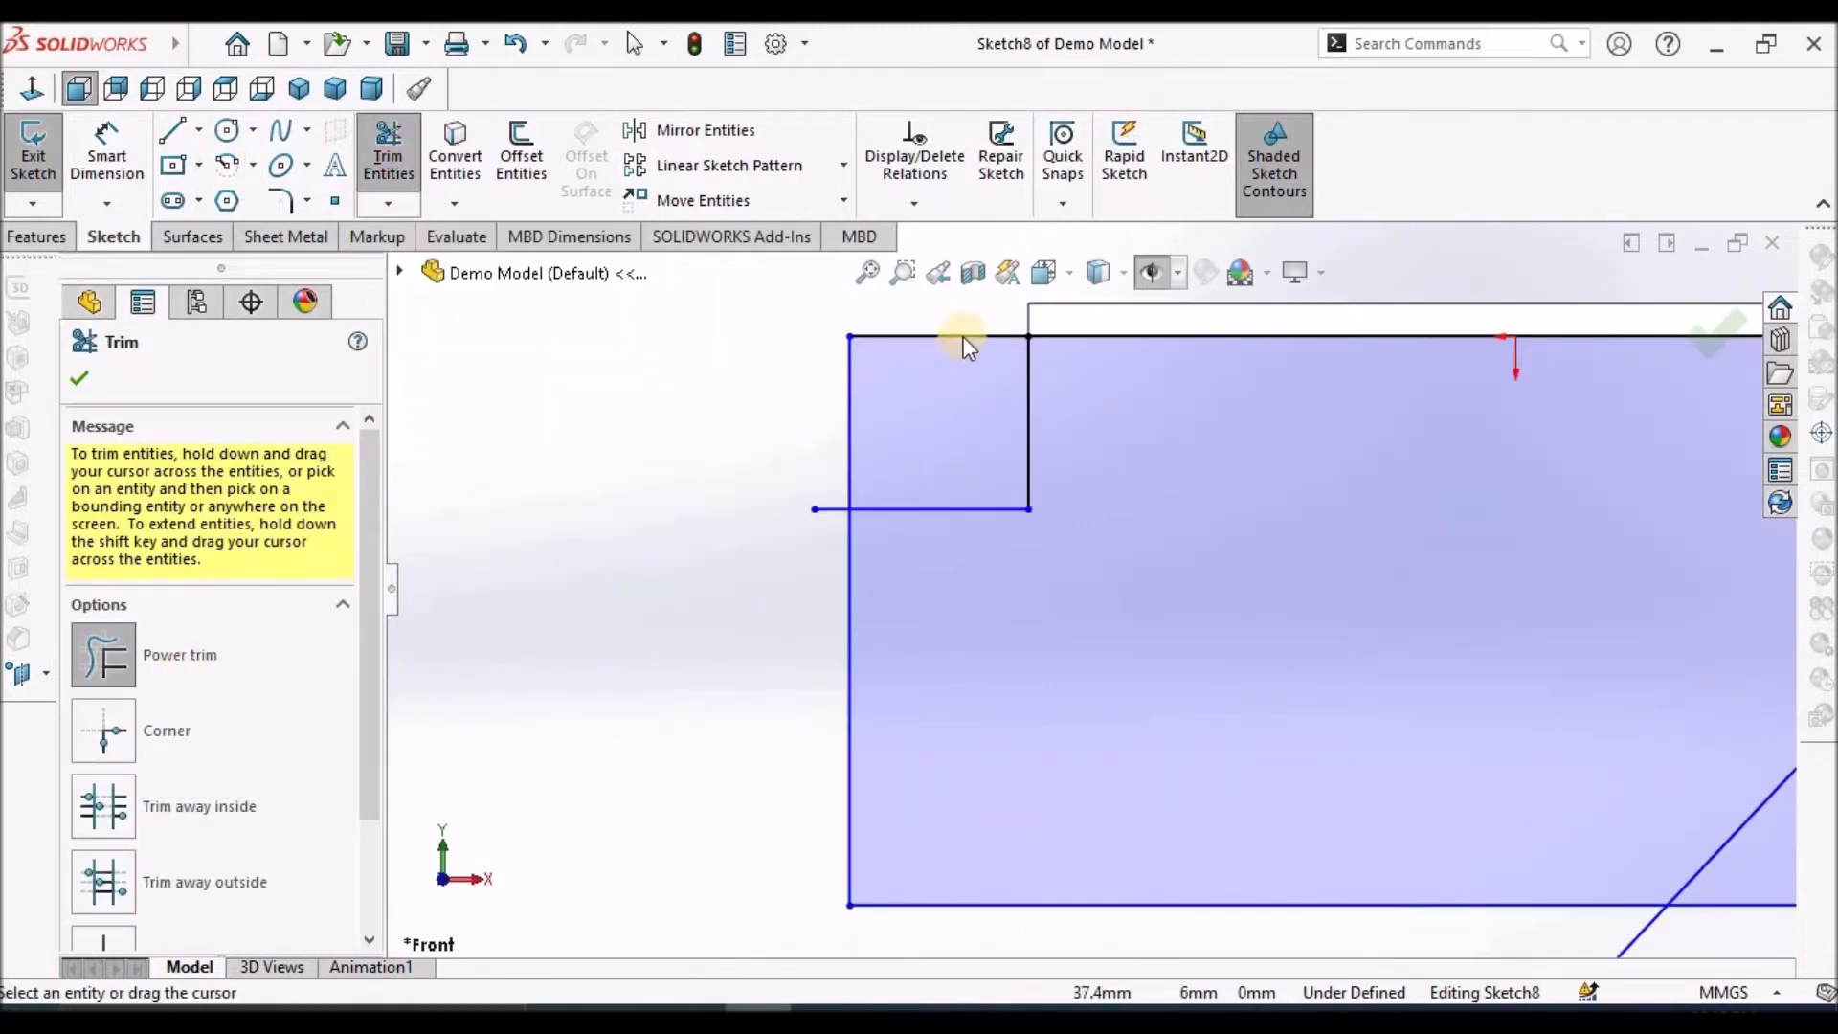
mouse_move(911, 435)
mouse_down()
mouse_move(830, 458)
mouse_move(825, 522)
mouse_up()
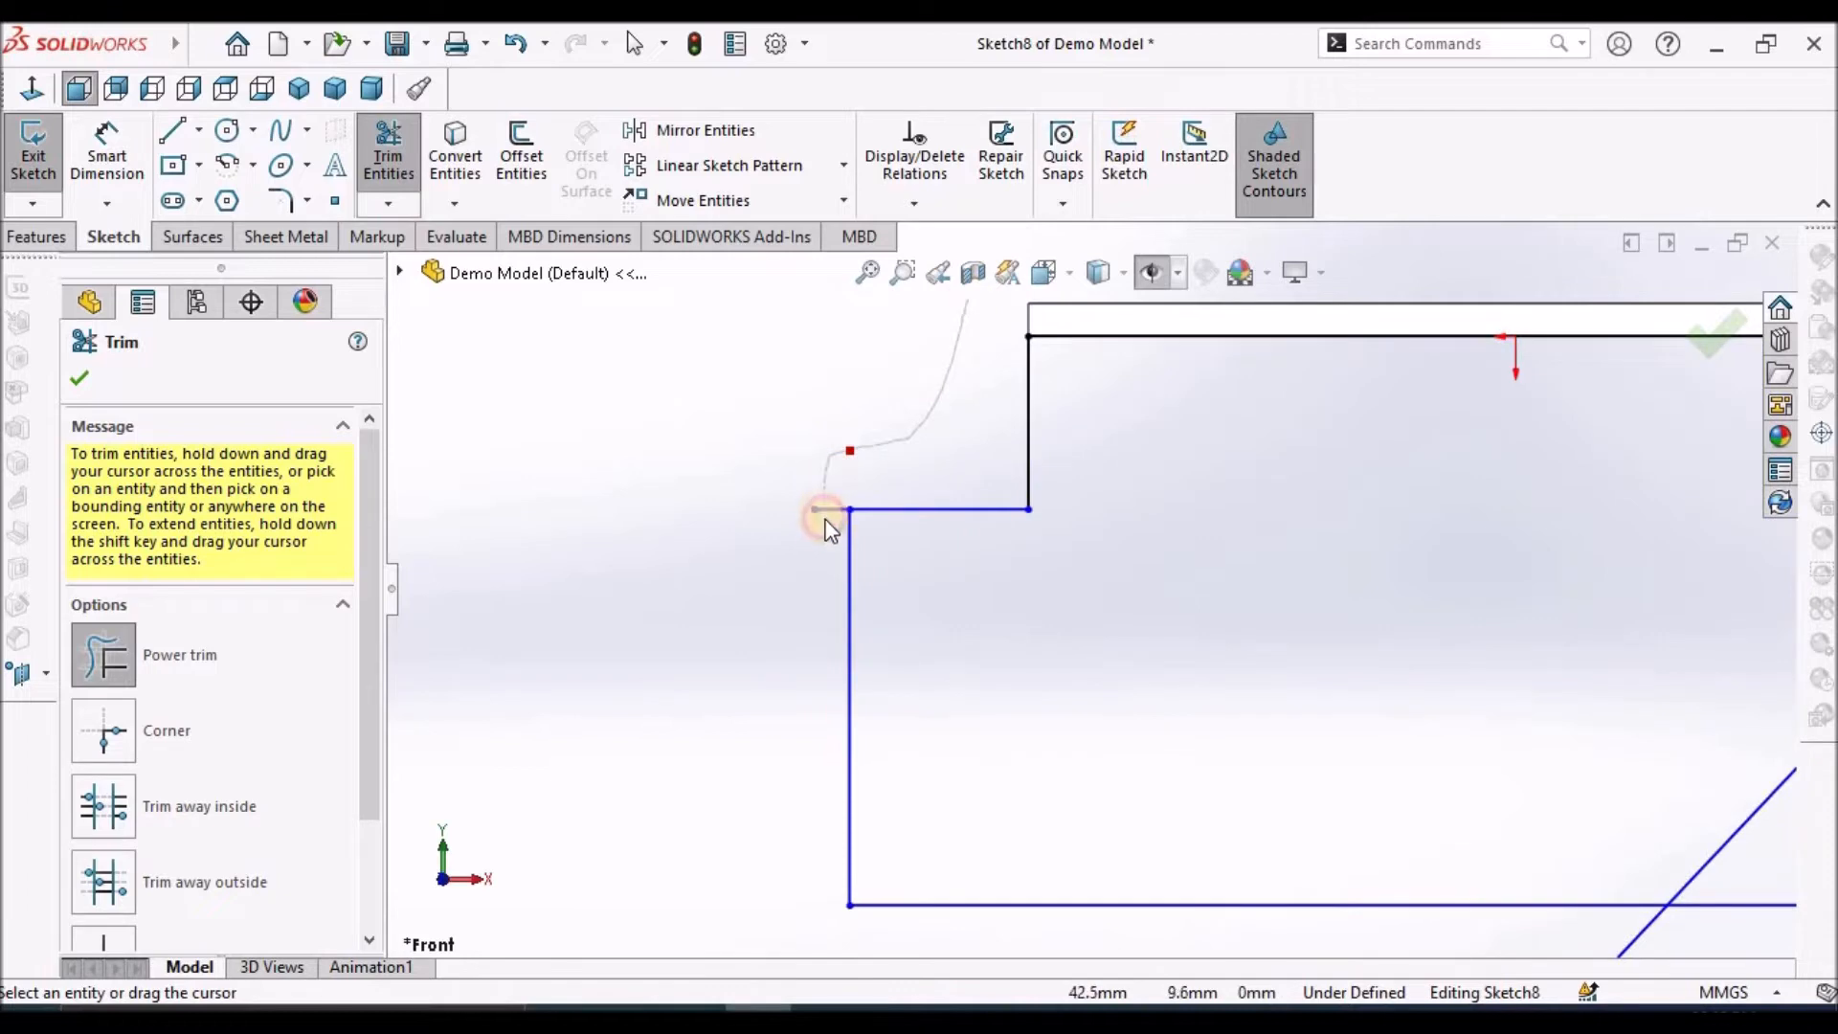
key(f)
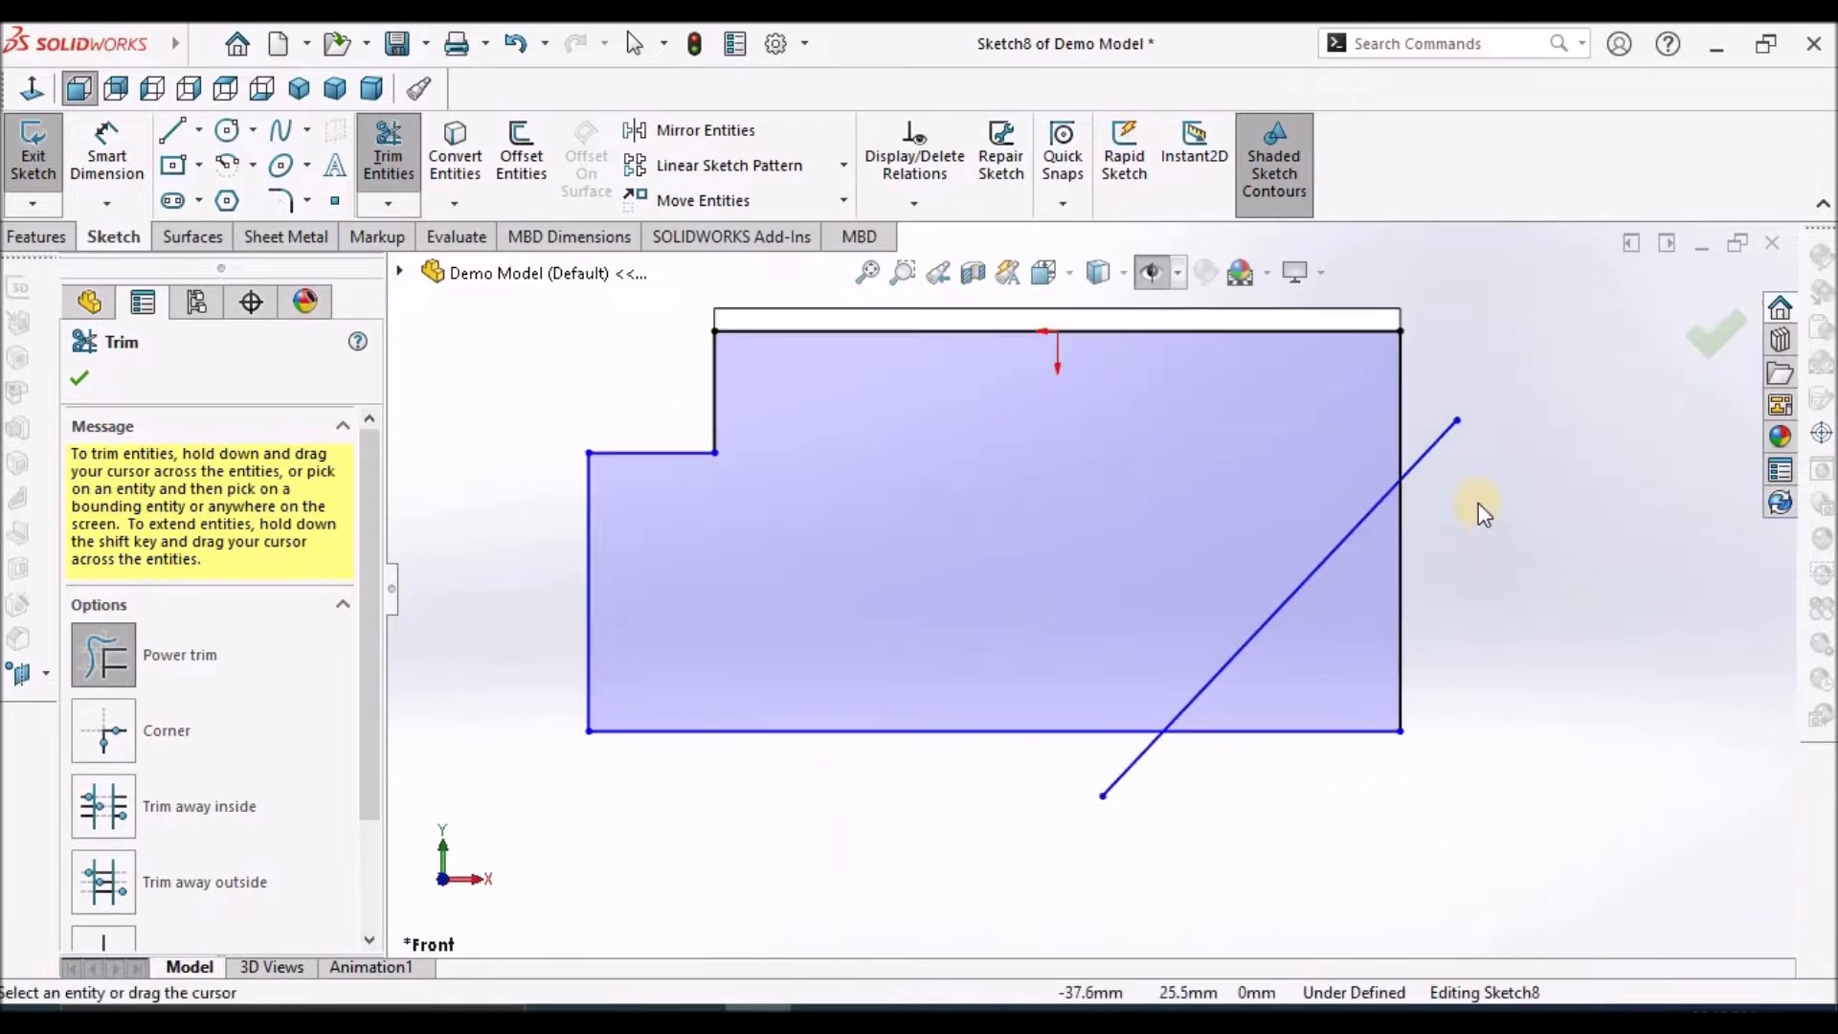
mouse_move(1344, 661)
mouse_down()
mouse_move(1203, 779)
mouse_move(1096, 773)
mouse_up()
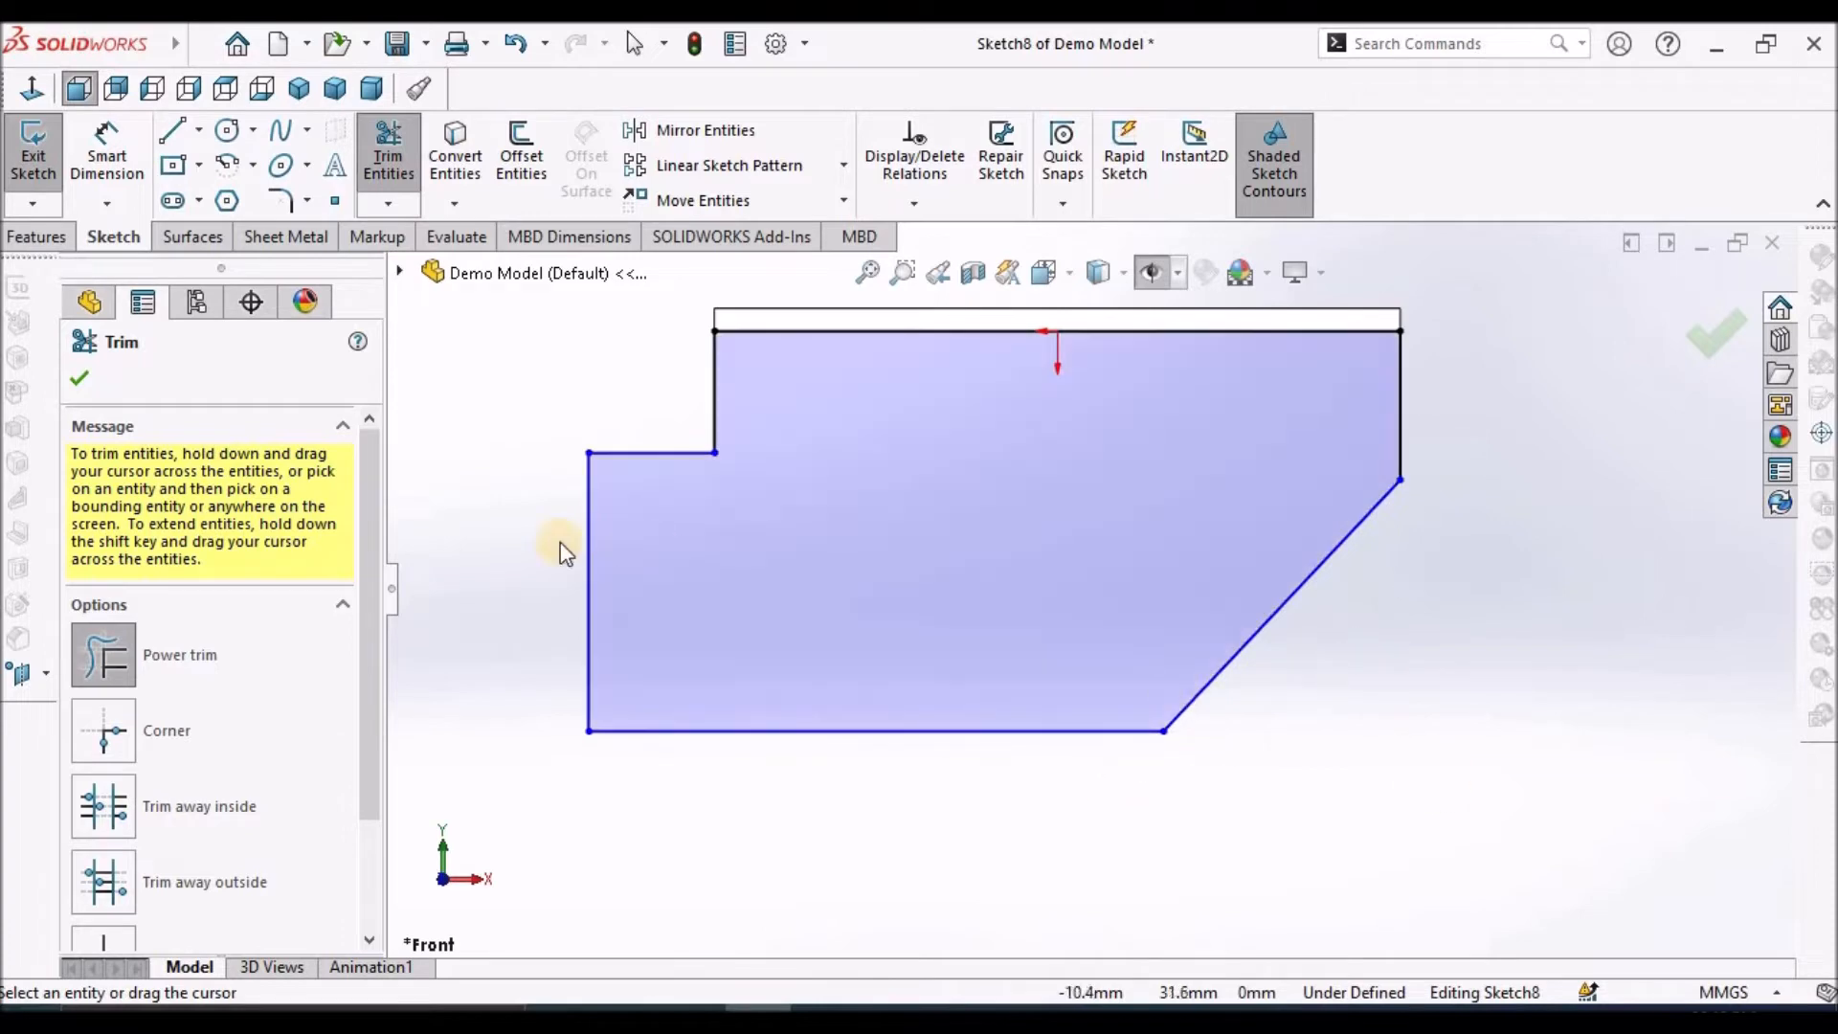
click(80, 379)
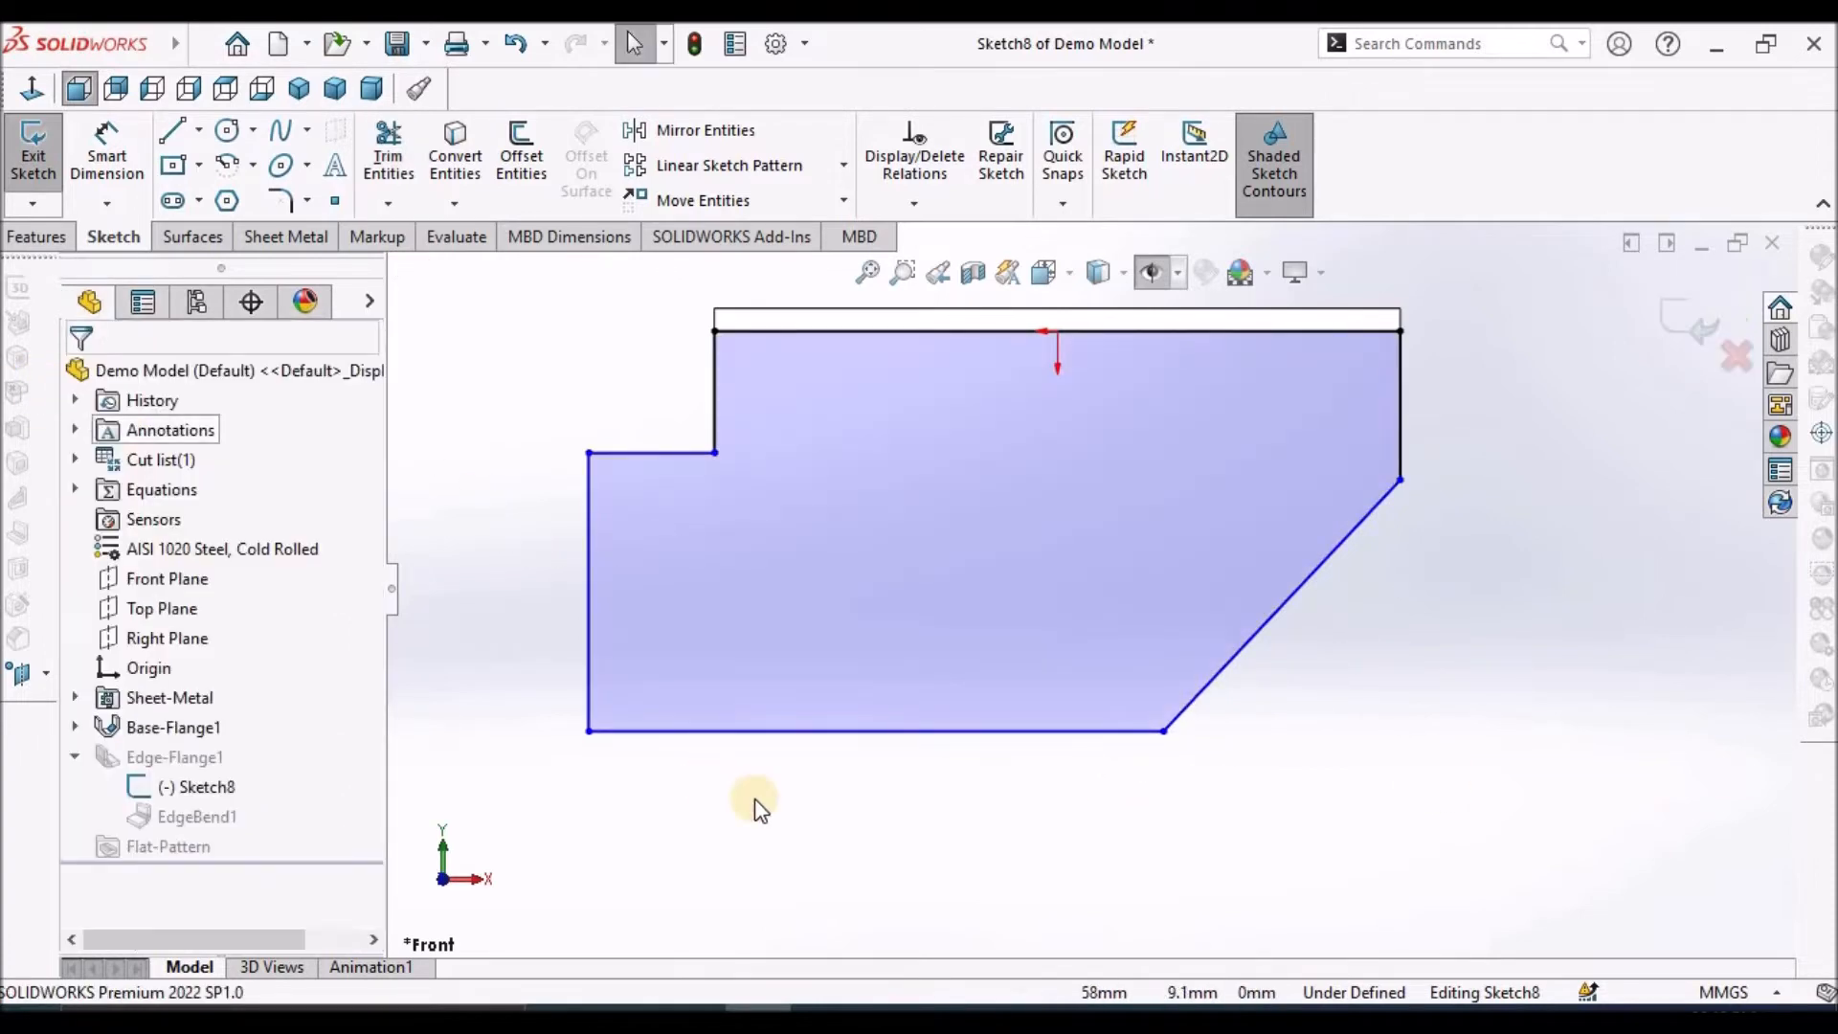
Dimension the notch's short horizontal line at the flange's upper left to 5 mm
scroll(814, 603, up, 3)
scroll(928, 376, down, 2)
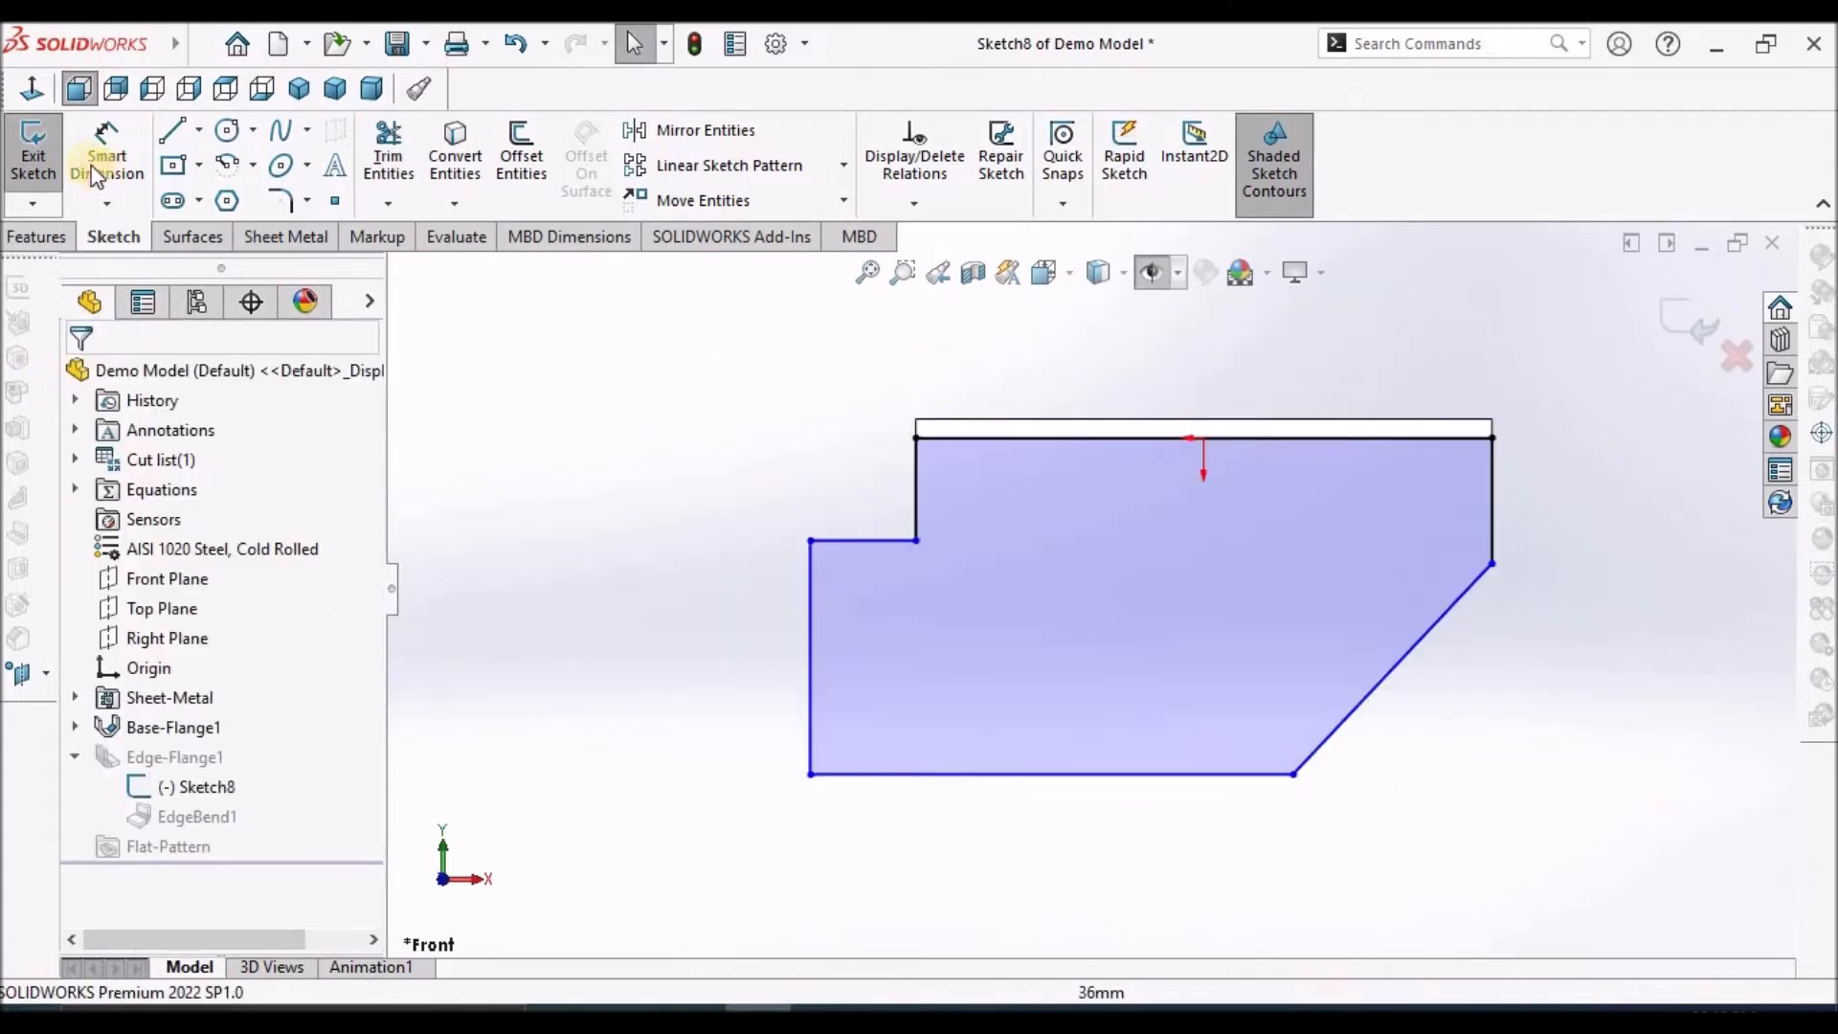
click(102, 148)
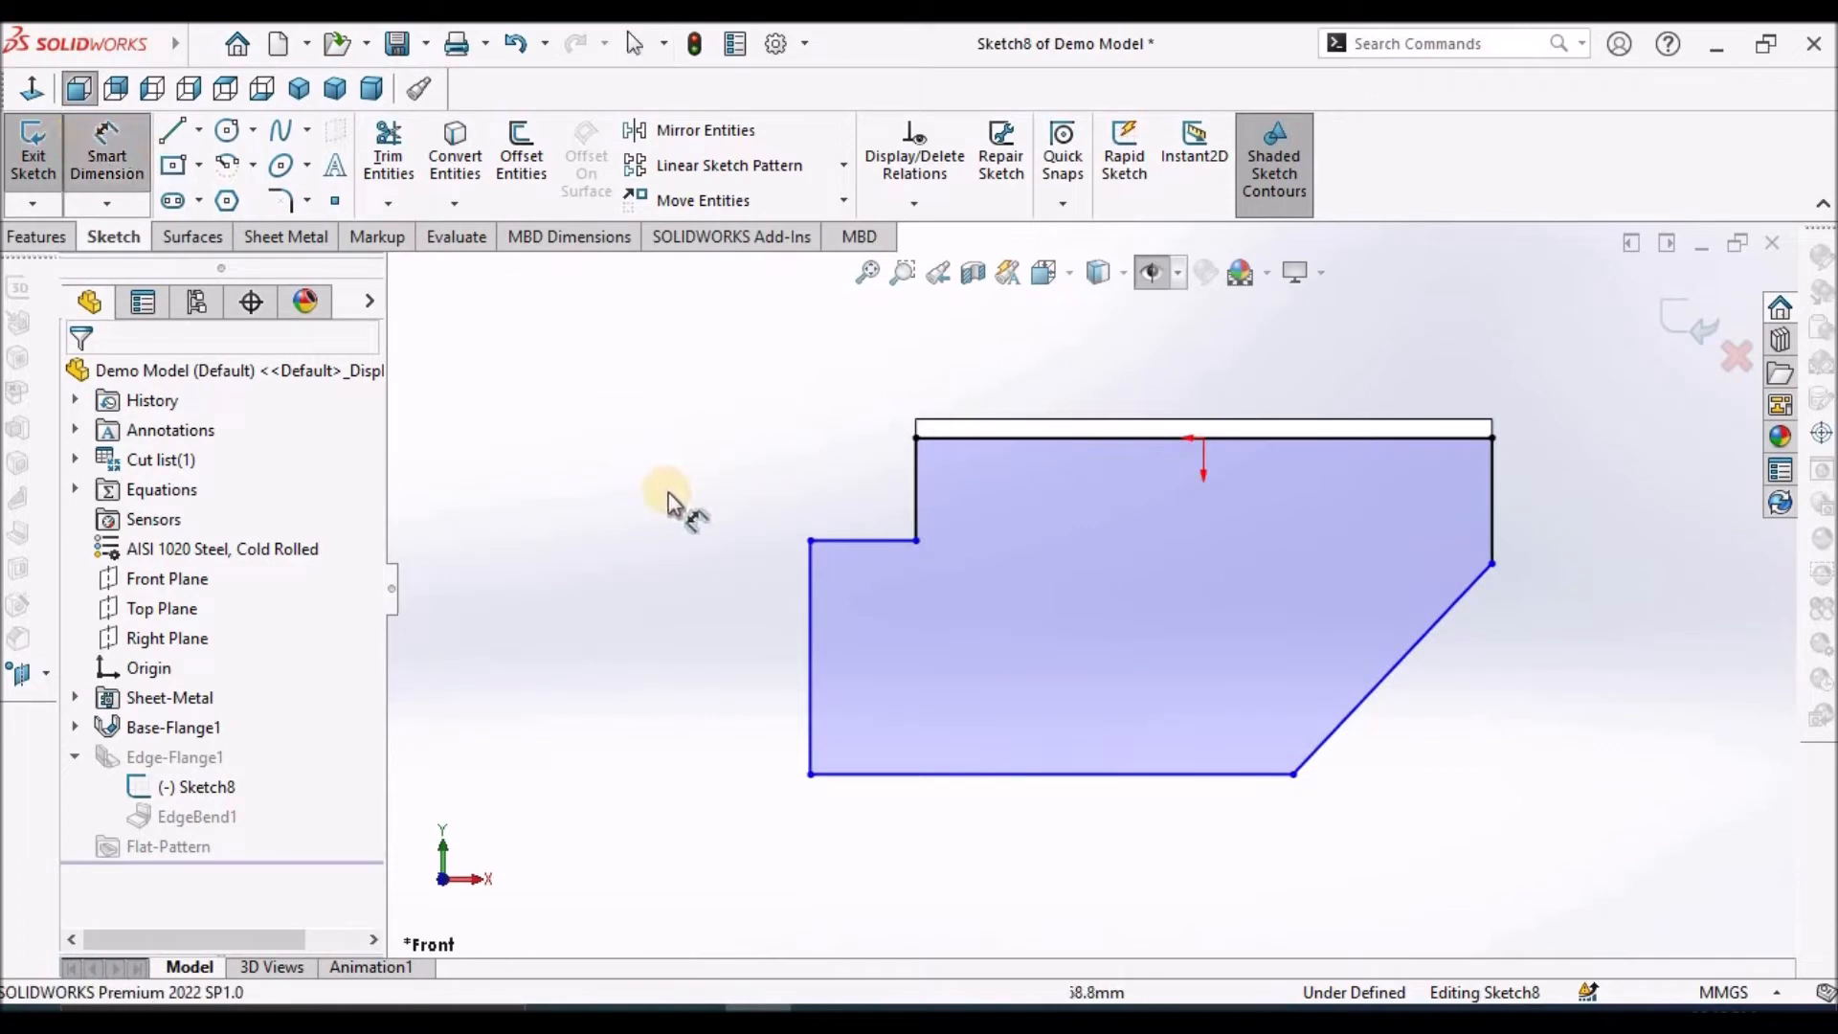
click(894, 536)
click(881, 360)
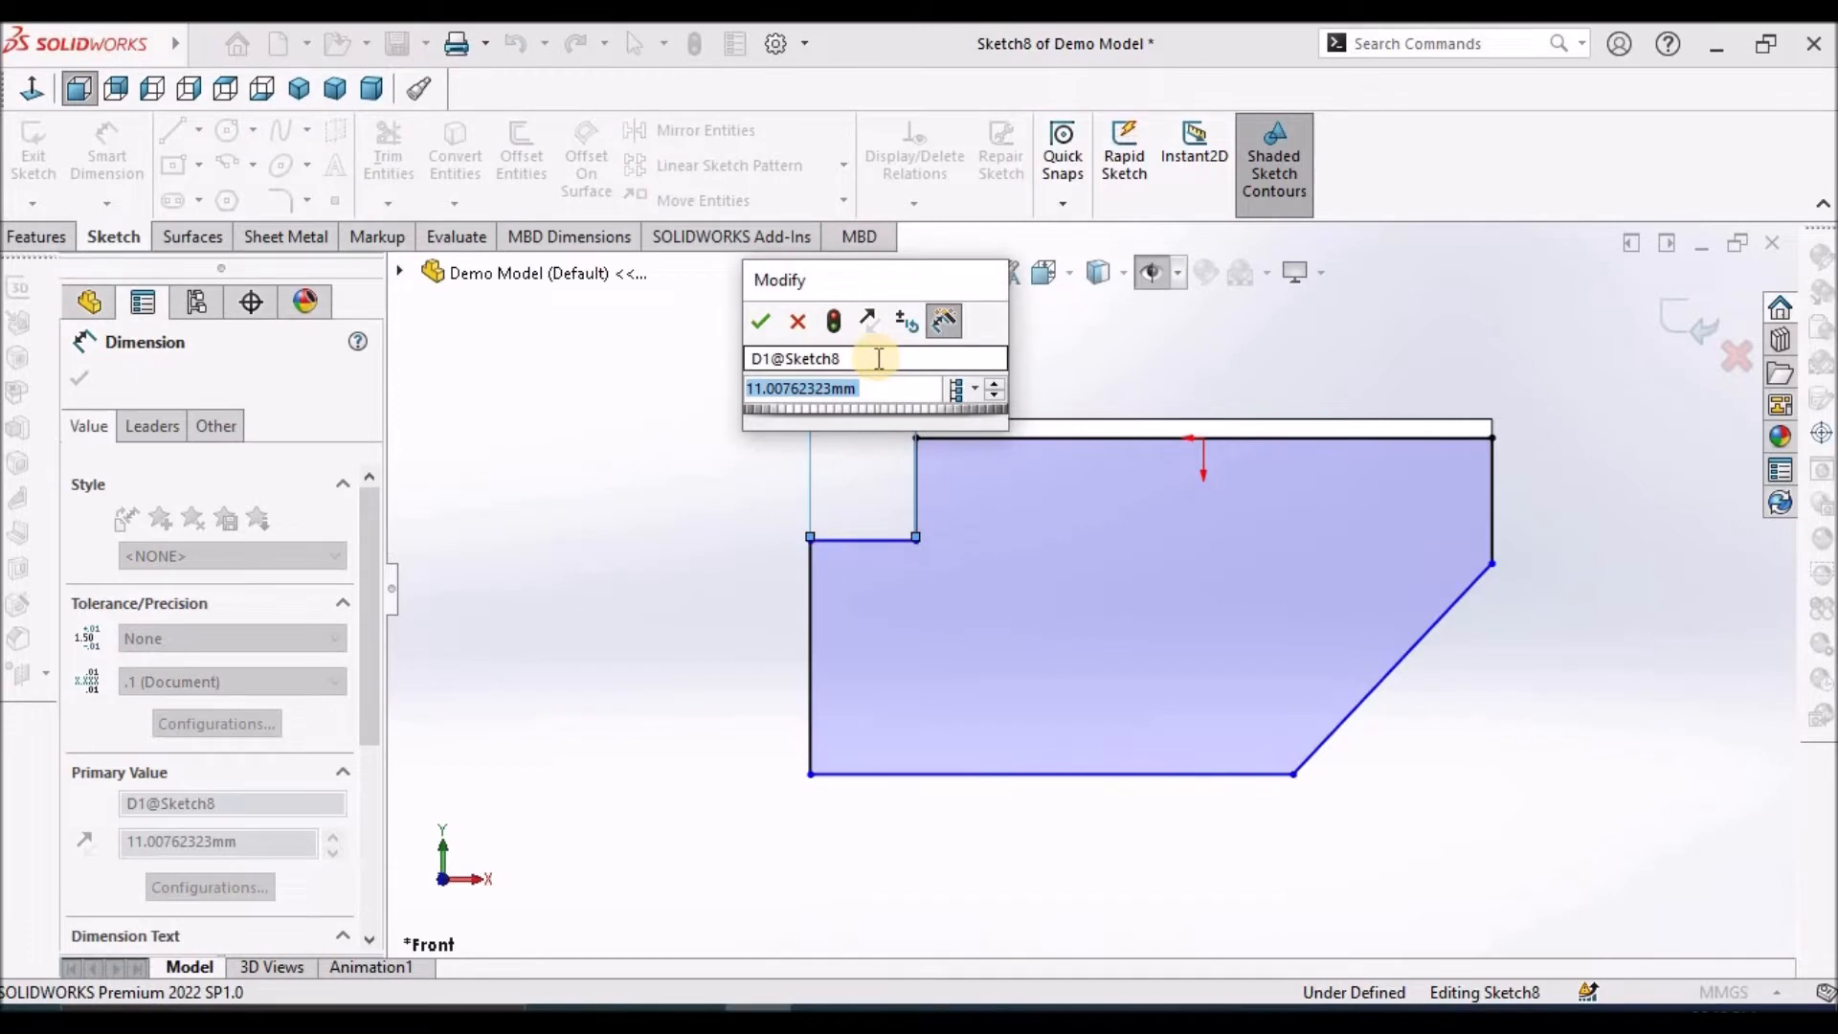
text(5)
key(Return)
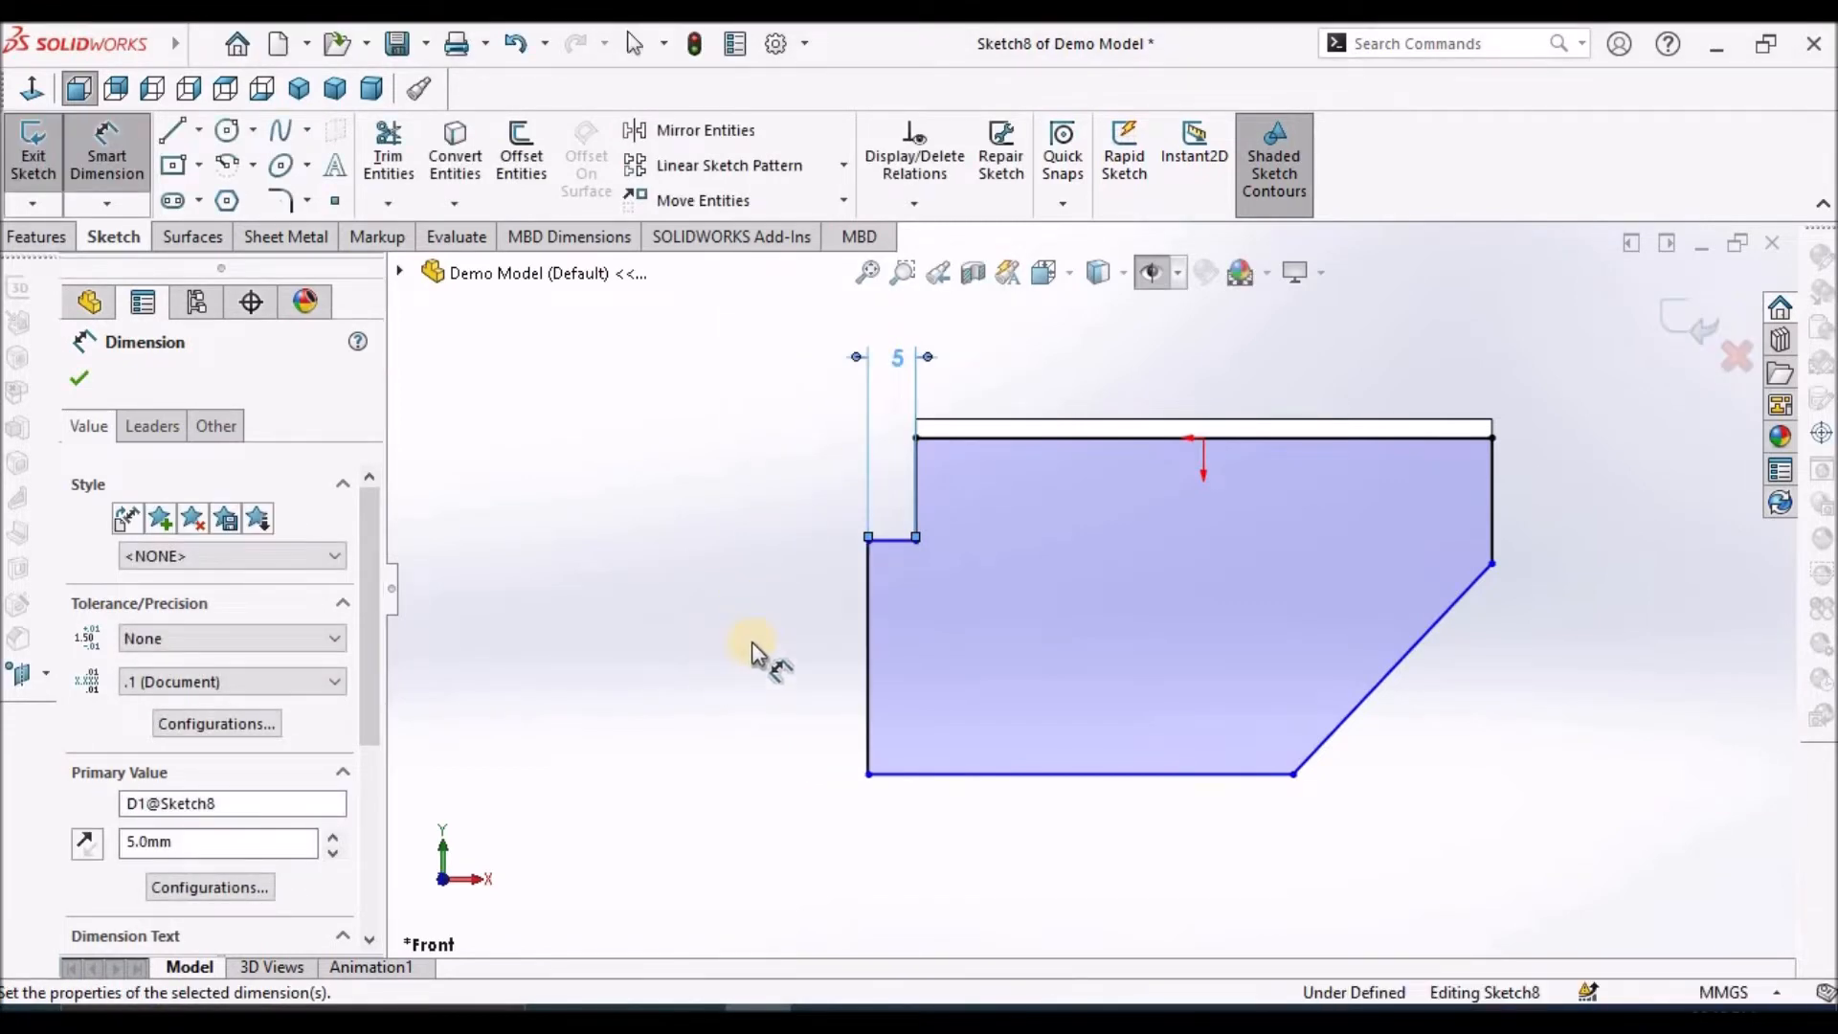
click(825, 531)
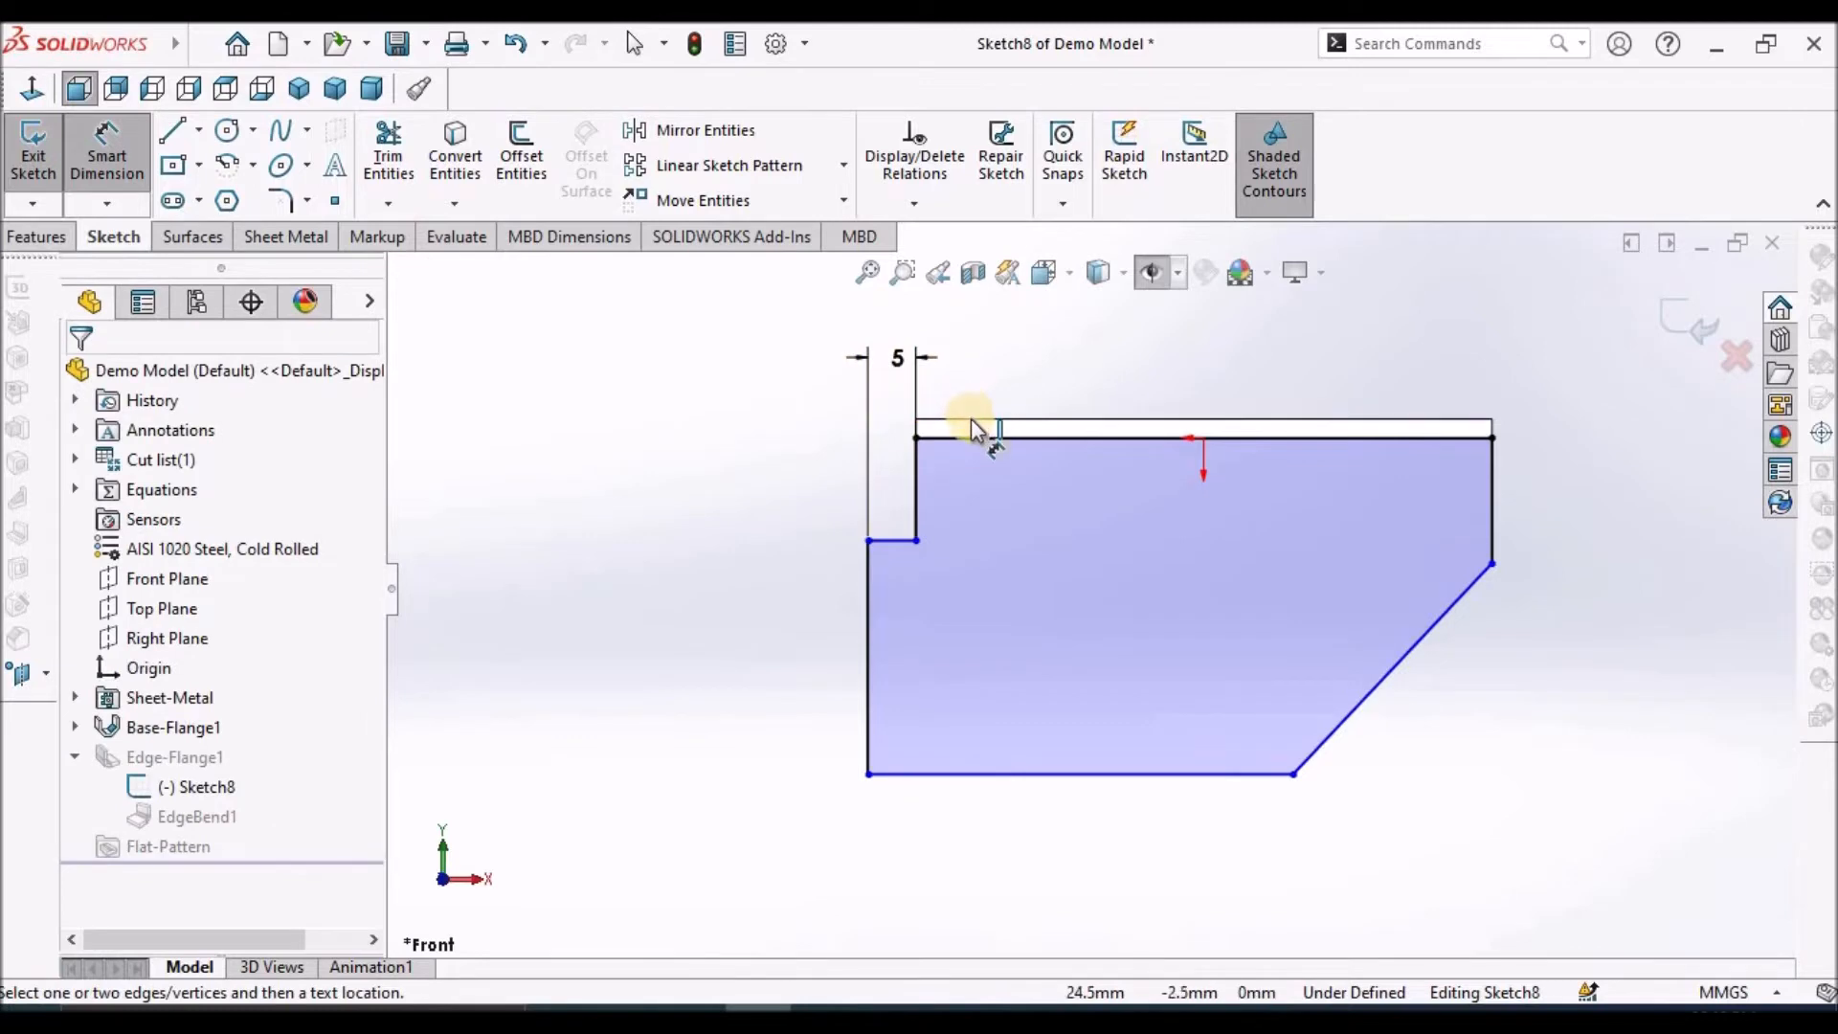
Dimension the vertical distance from the plate's top edge to the notch's horizontal line as 10 mm
click(971, 419)
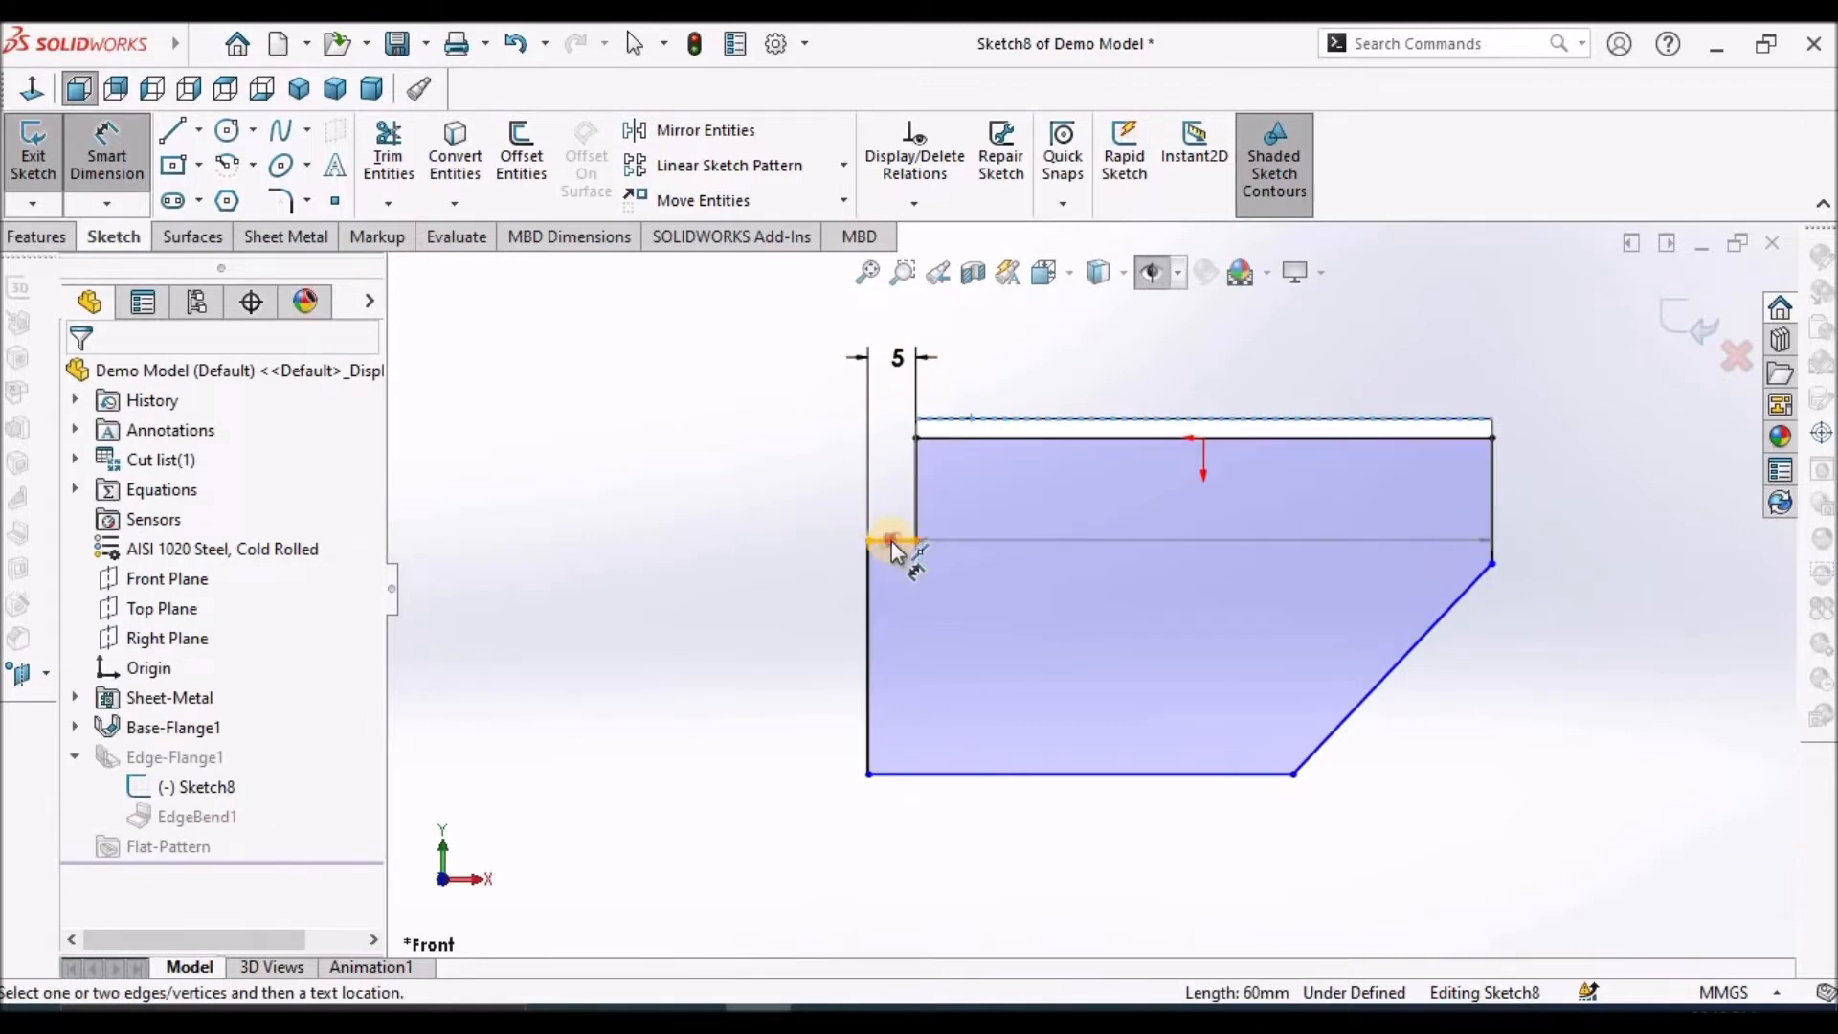
click(892, 540)
click(728, 462)
text(10)
key(Return)
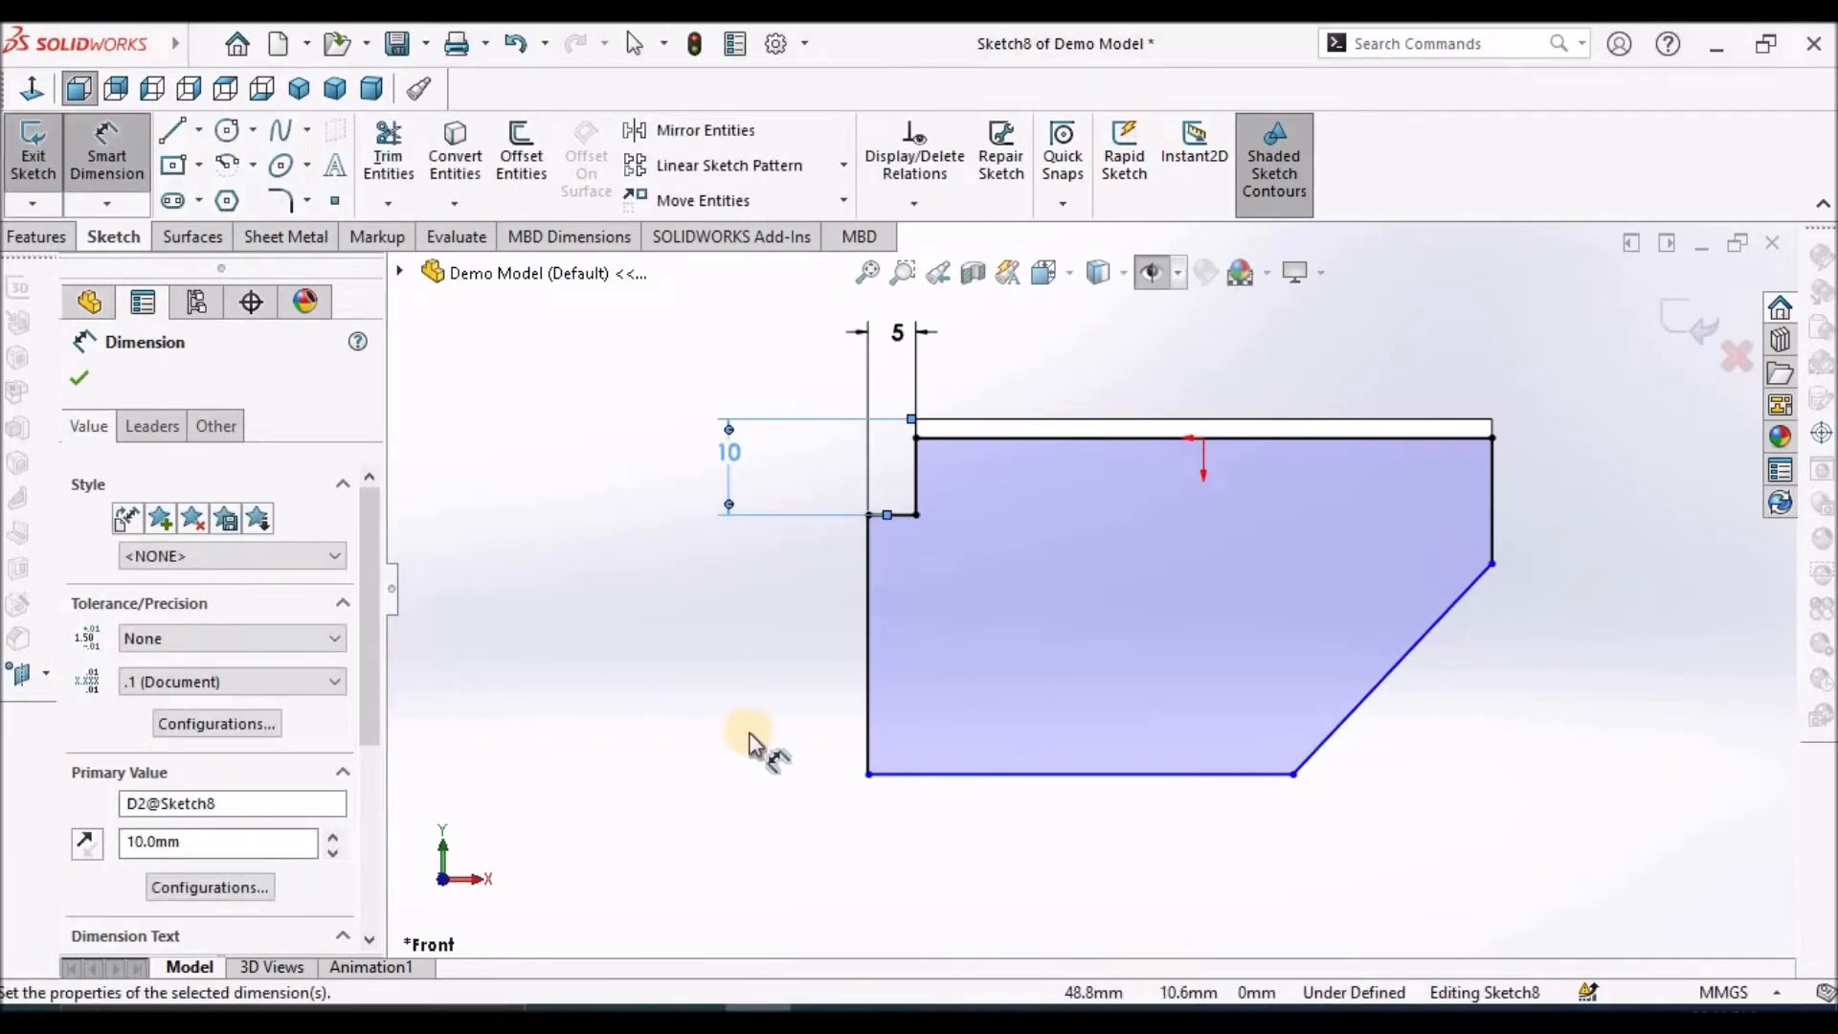
click(751, 743)
Dimension the vertical distance from the flange's bottom line to the upper end of the slanted line as 45 mm
scroll(1050, 603, up, 3)
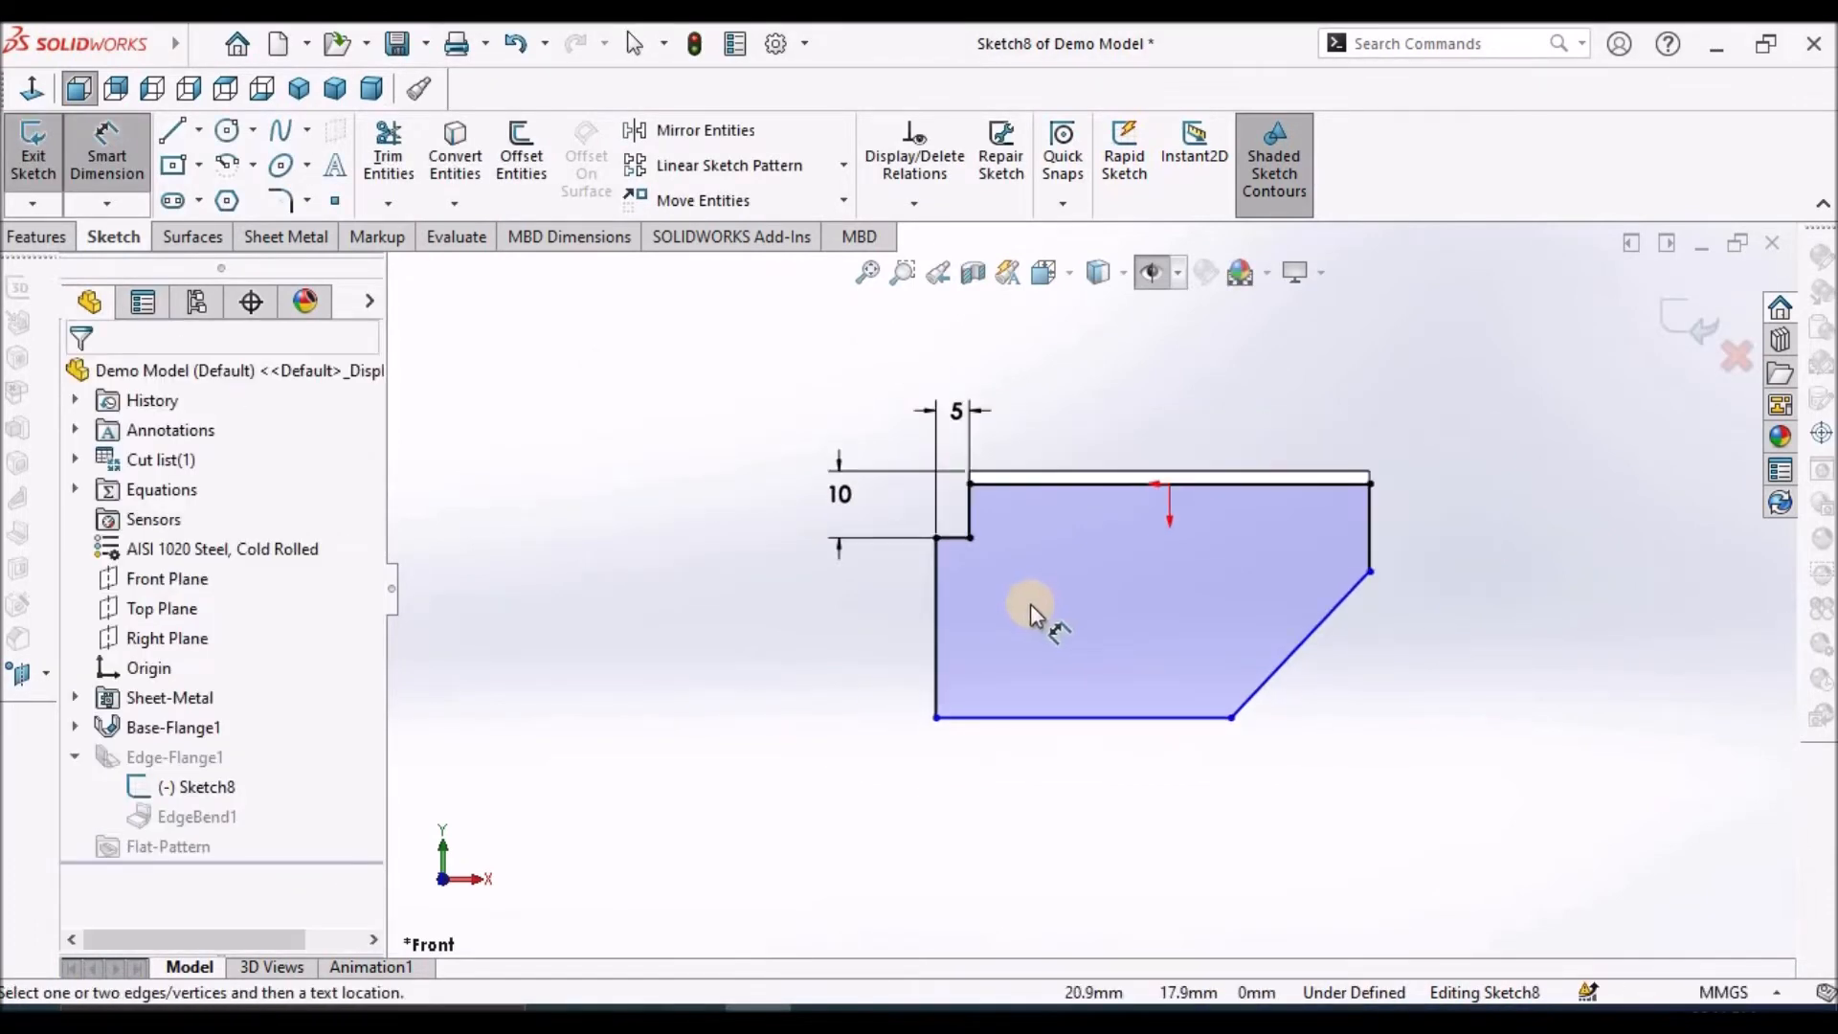
scroll(1030, 605, up, 1)
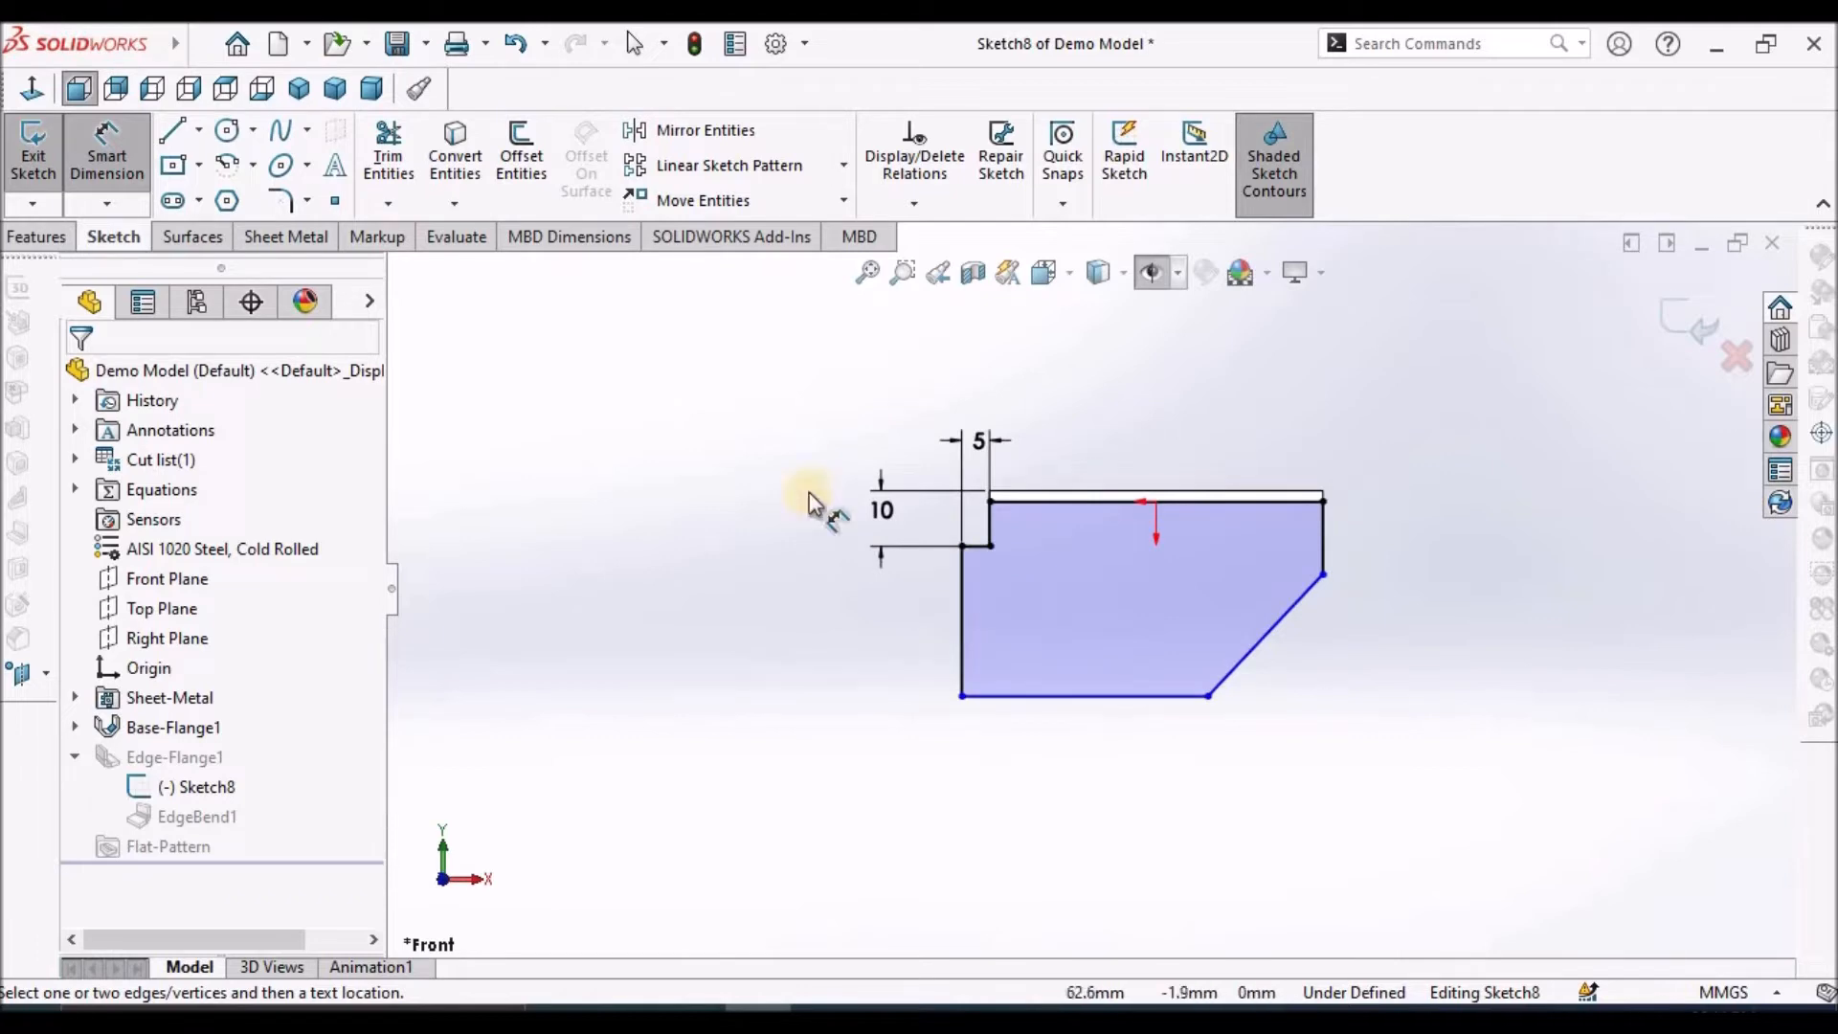
click(1180, 695)
scroll(1360, 594, down, 3)
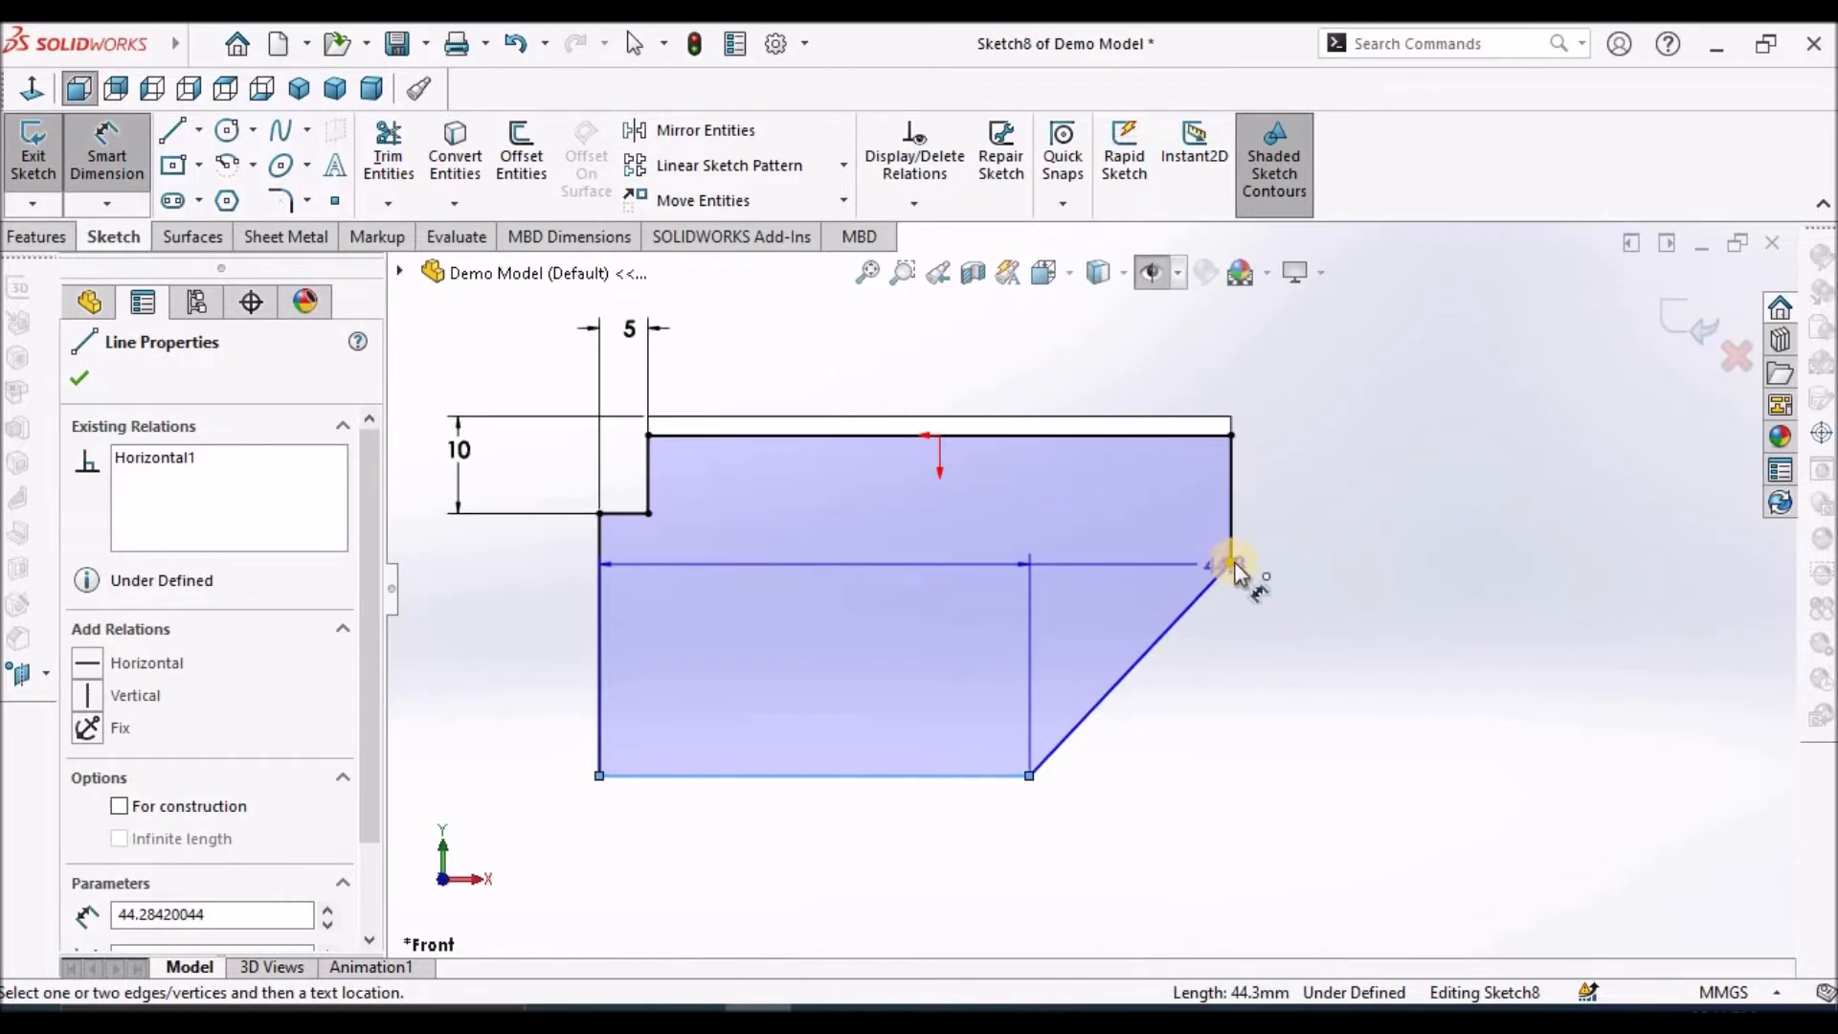
click(1230, 563)
click(1349, 675)
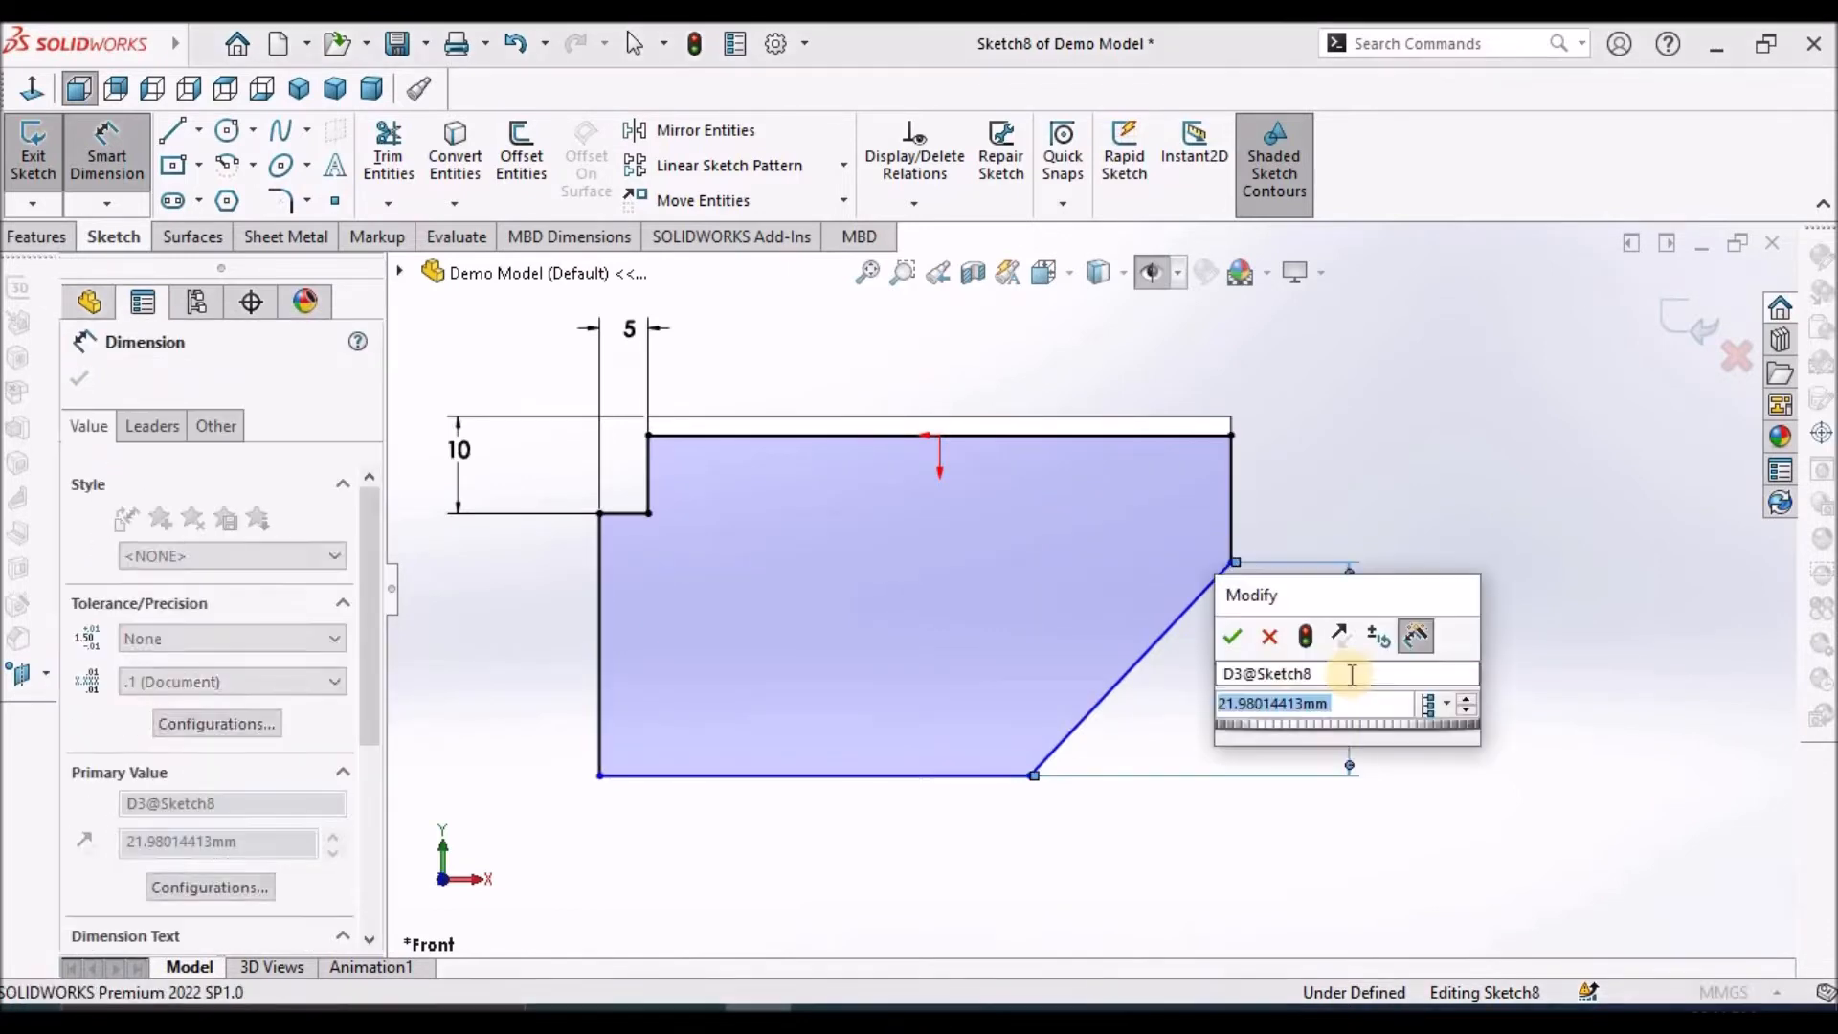
text(45)
key(Return)
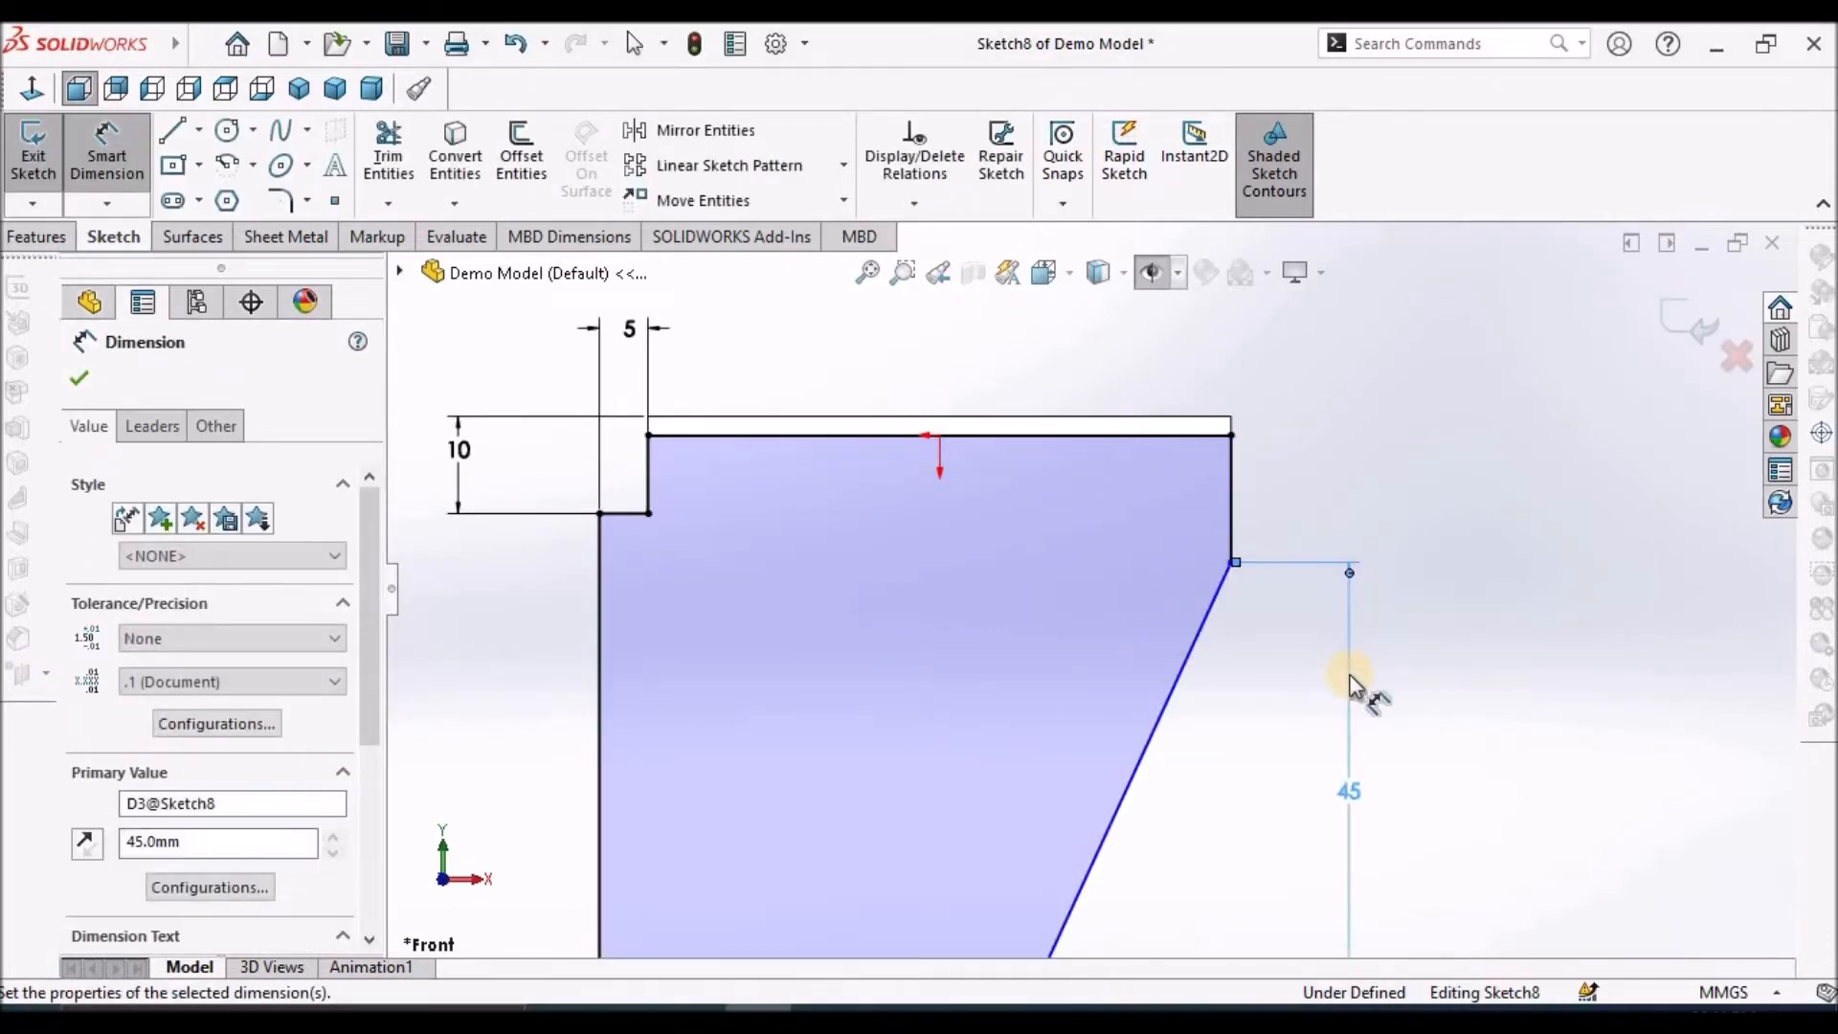
key(z)
click(1385, 686)
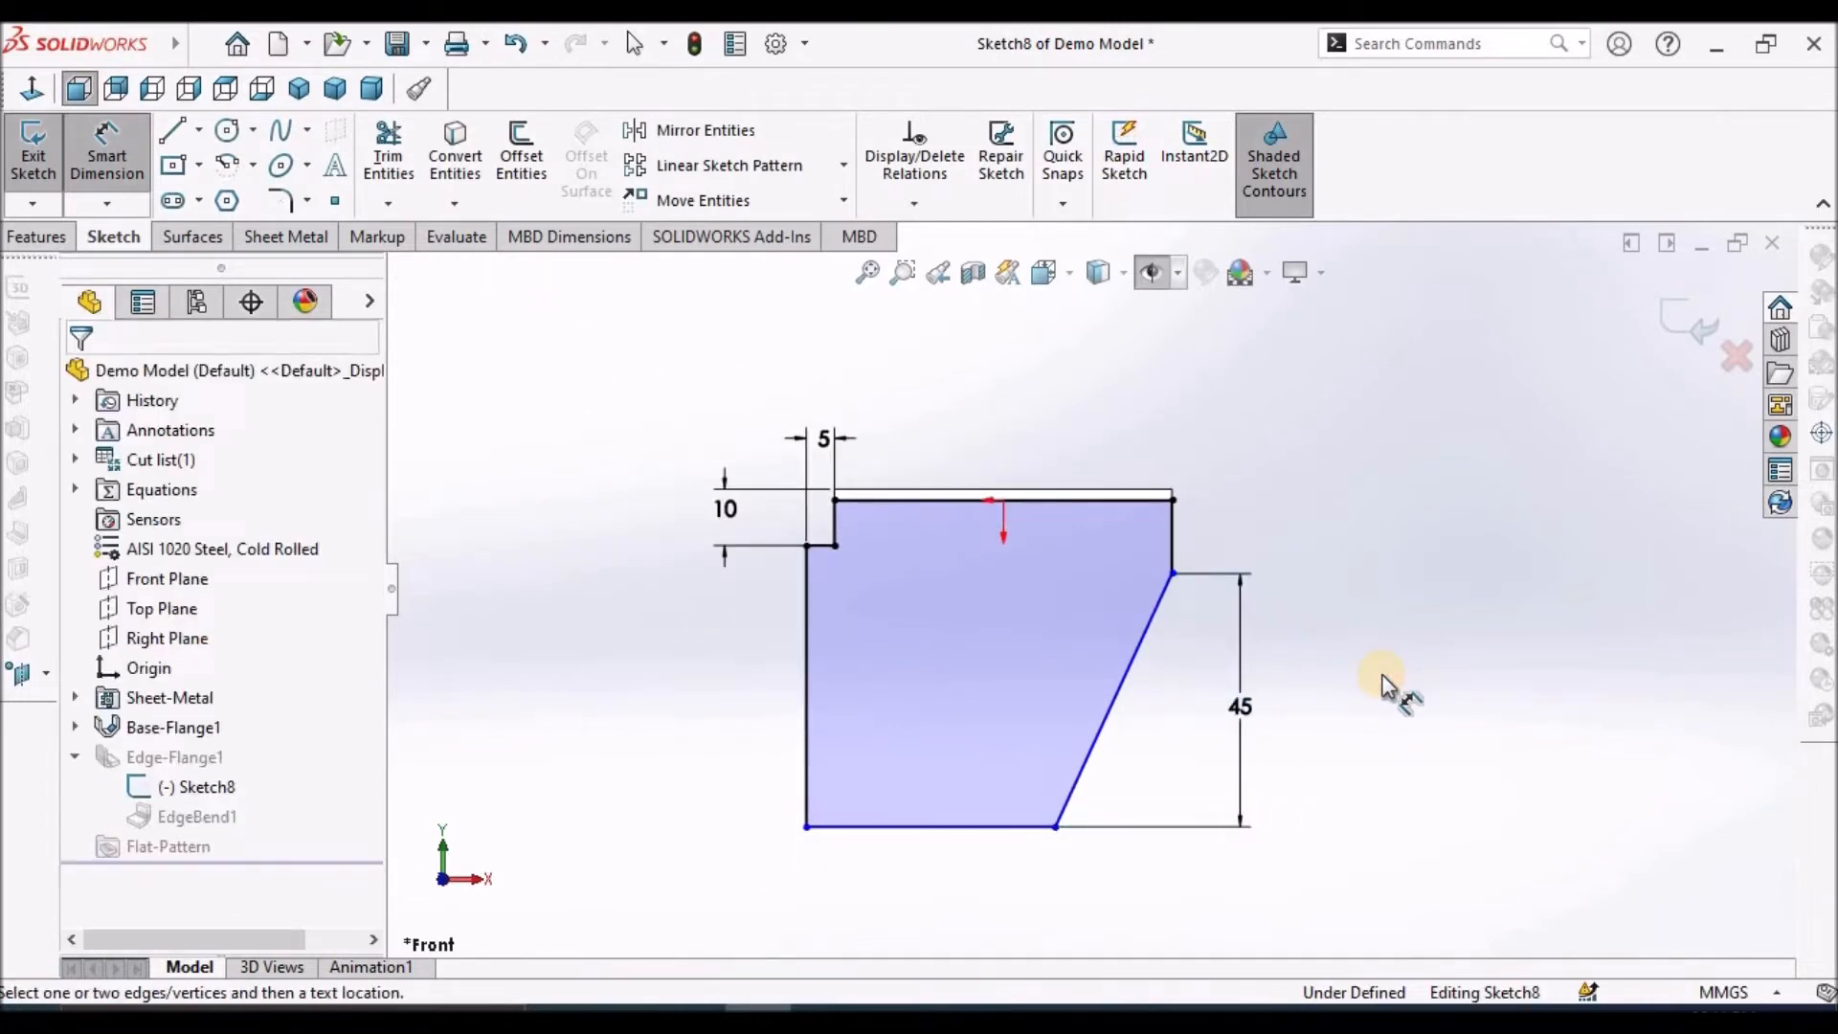
Dimension the horizontal distance from the slanted line's lower end to the flange's right vertical line as 45 mm
click(1053, 827)
click(1174, 541)
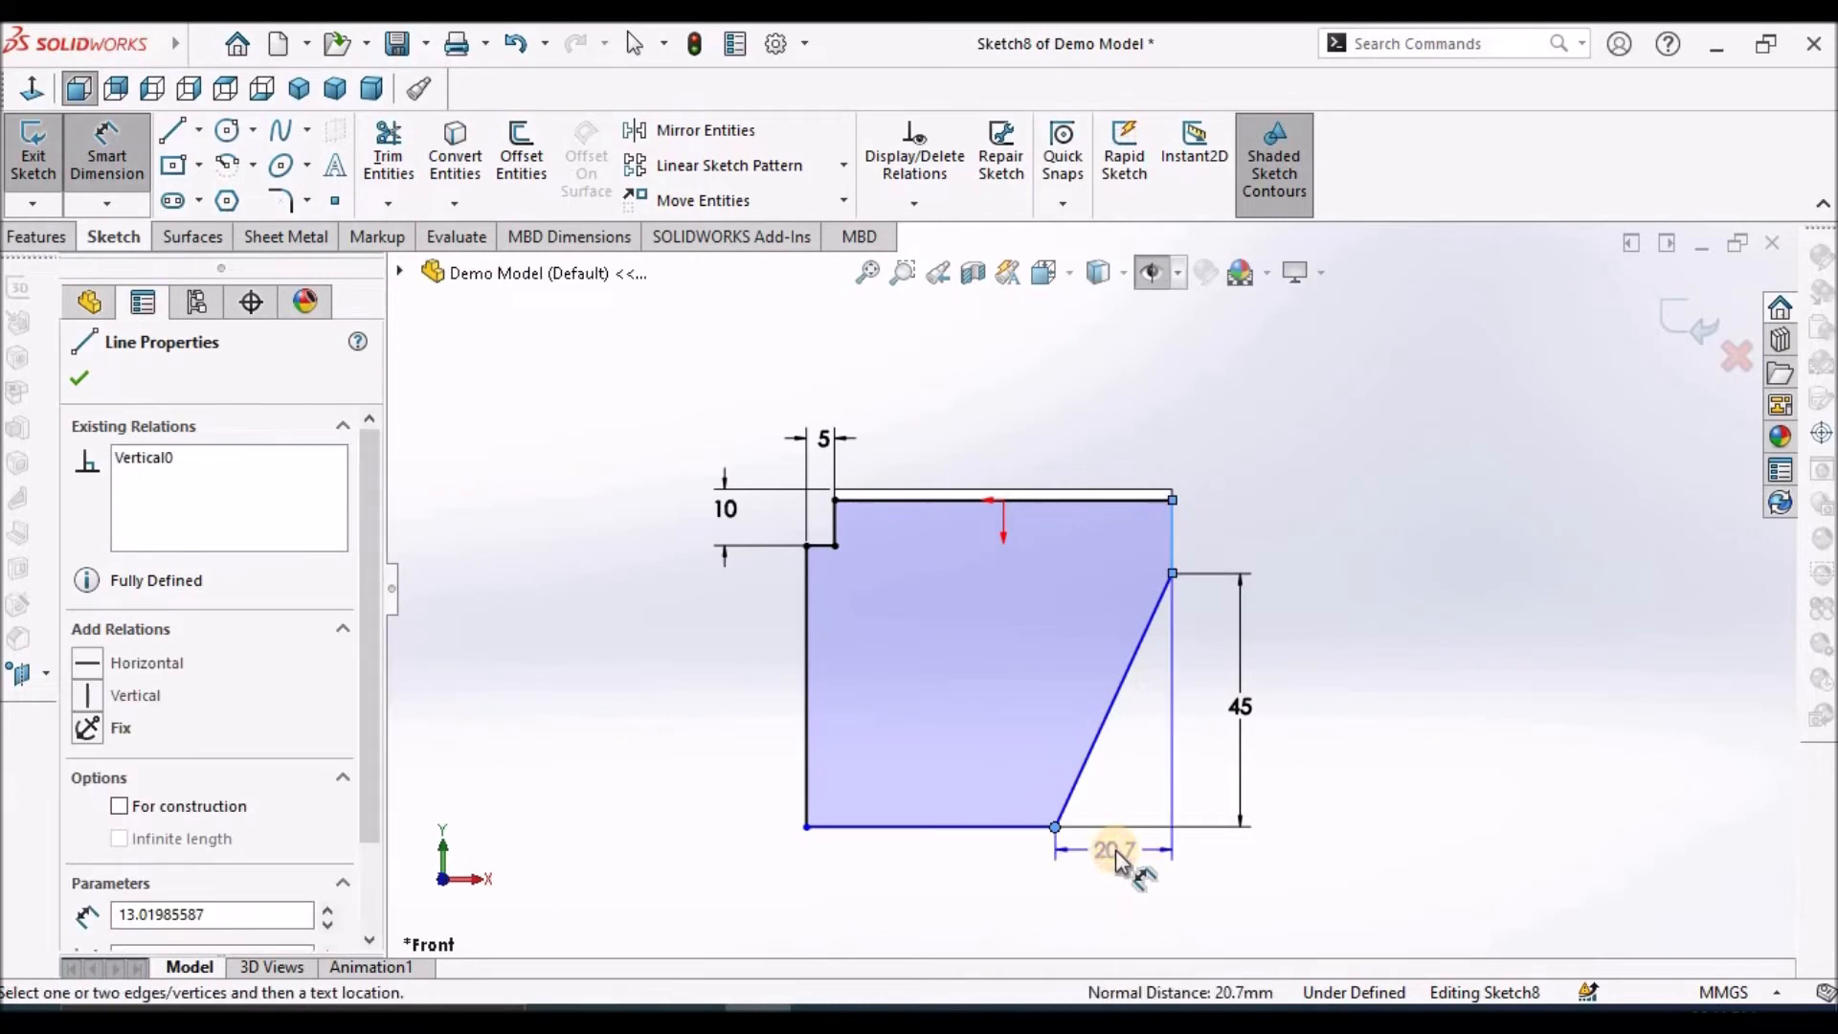
click(1110, 876)
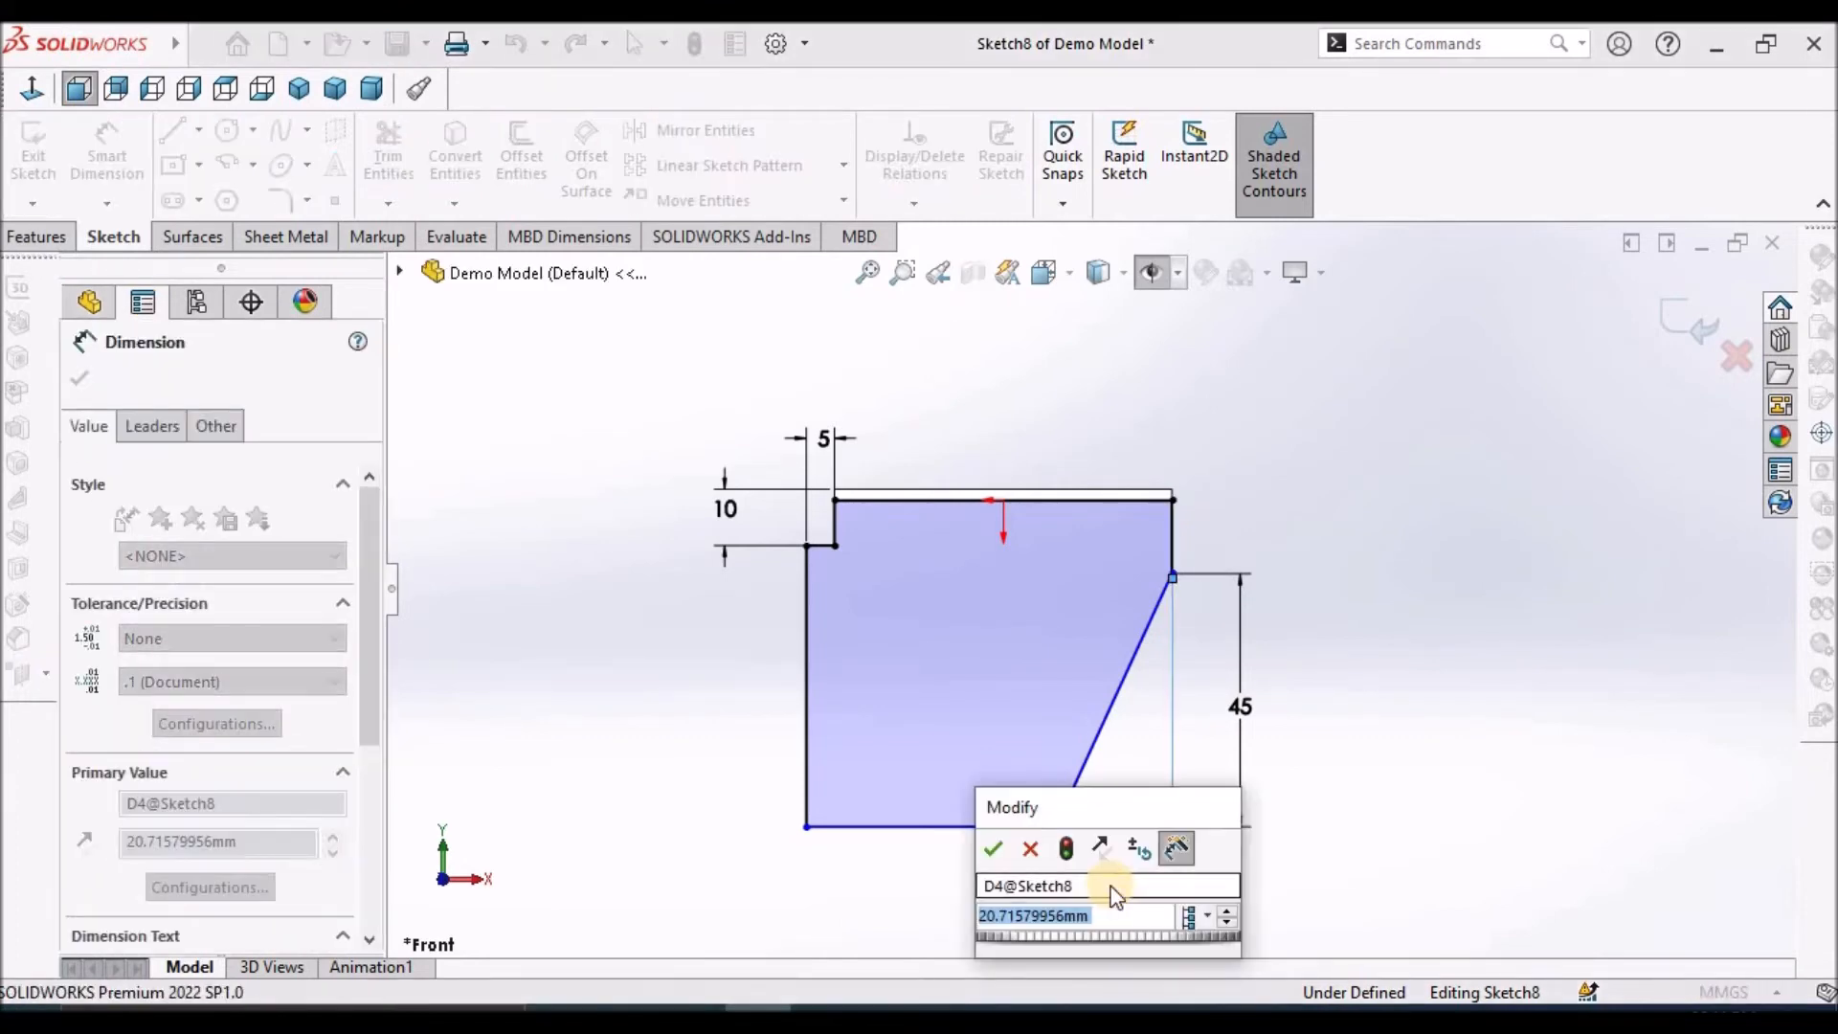
text(45)
key(Return)
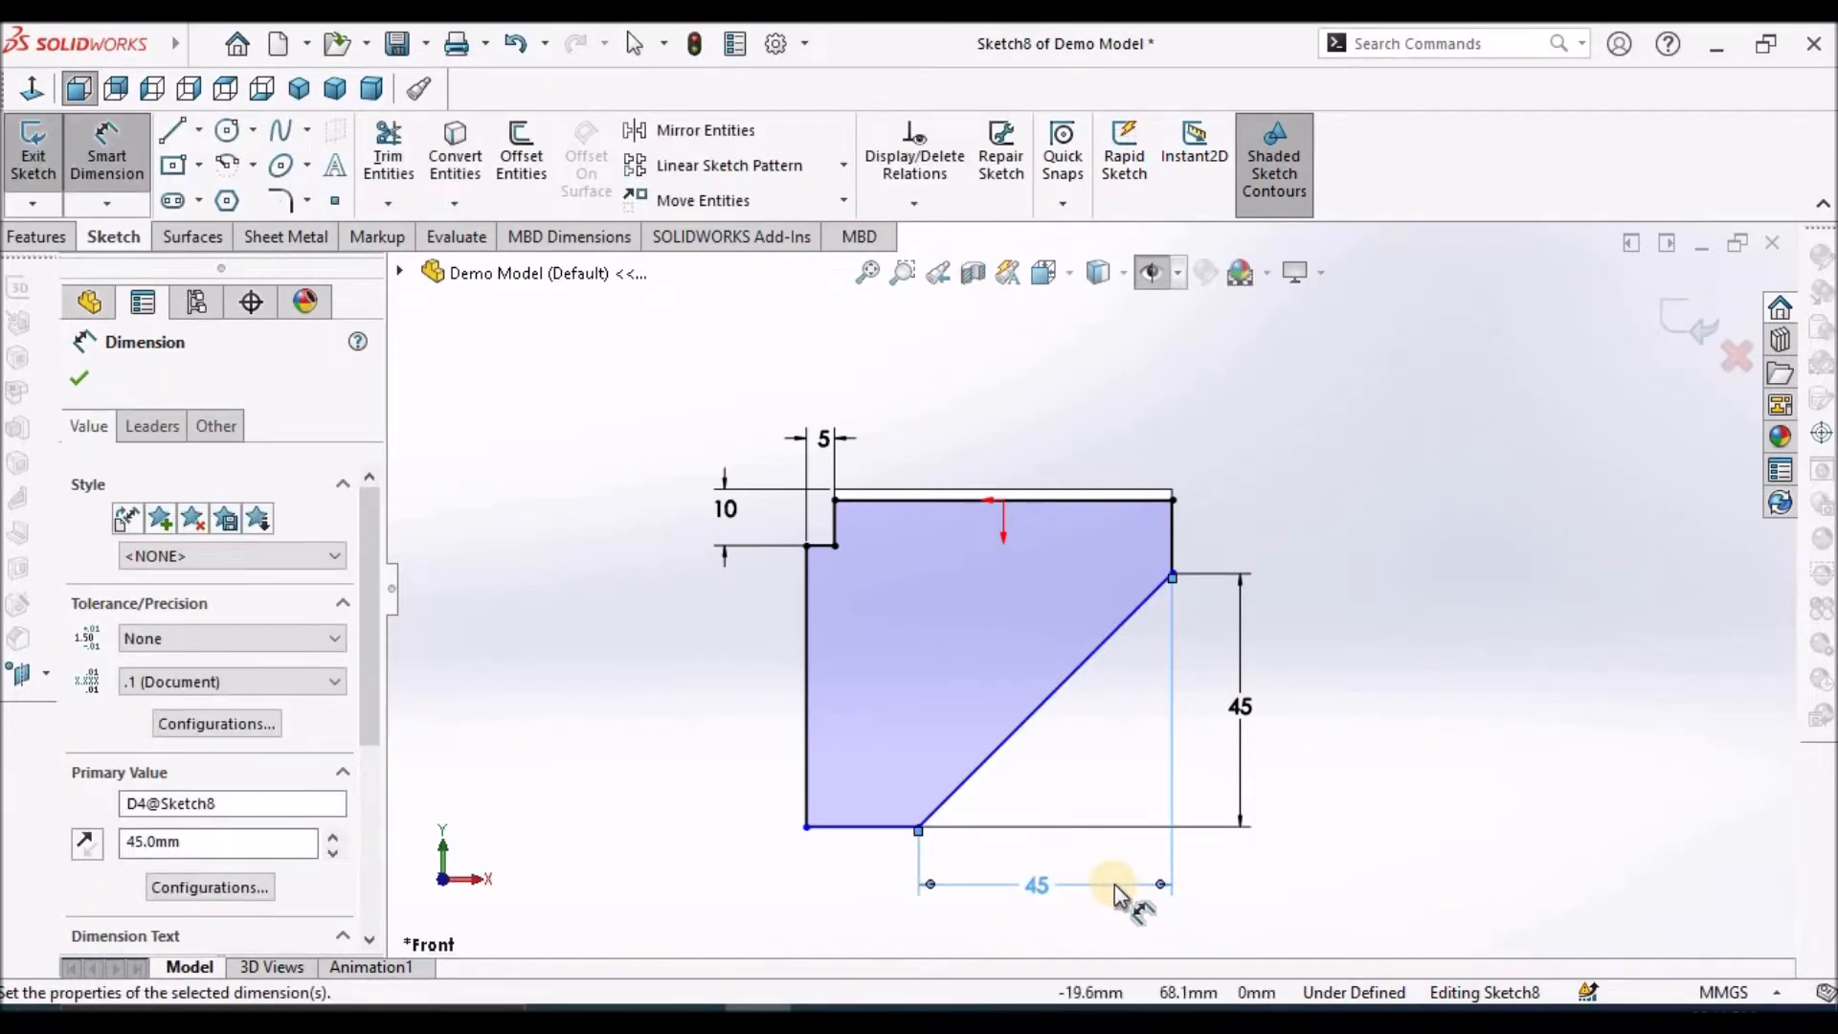
Dimension the vertical distance from the plate's top edge to the flange's bottom line as 65 mm
click(842, 827)
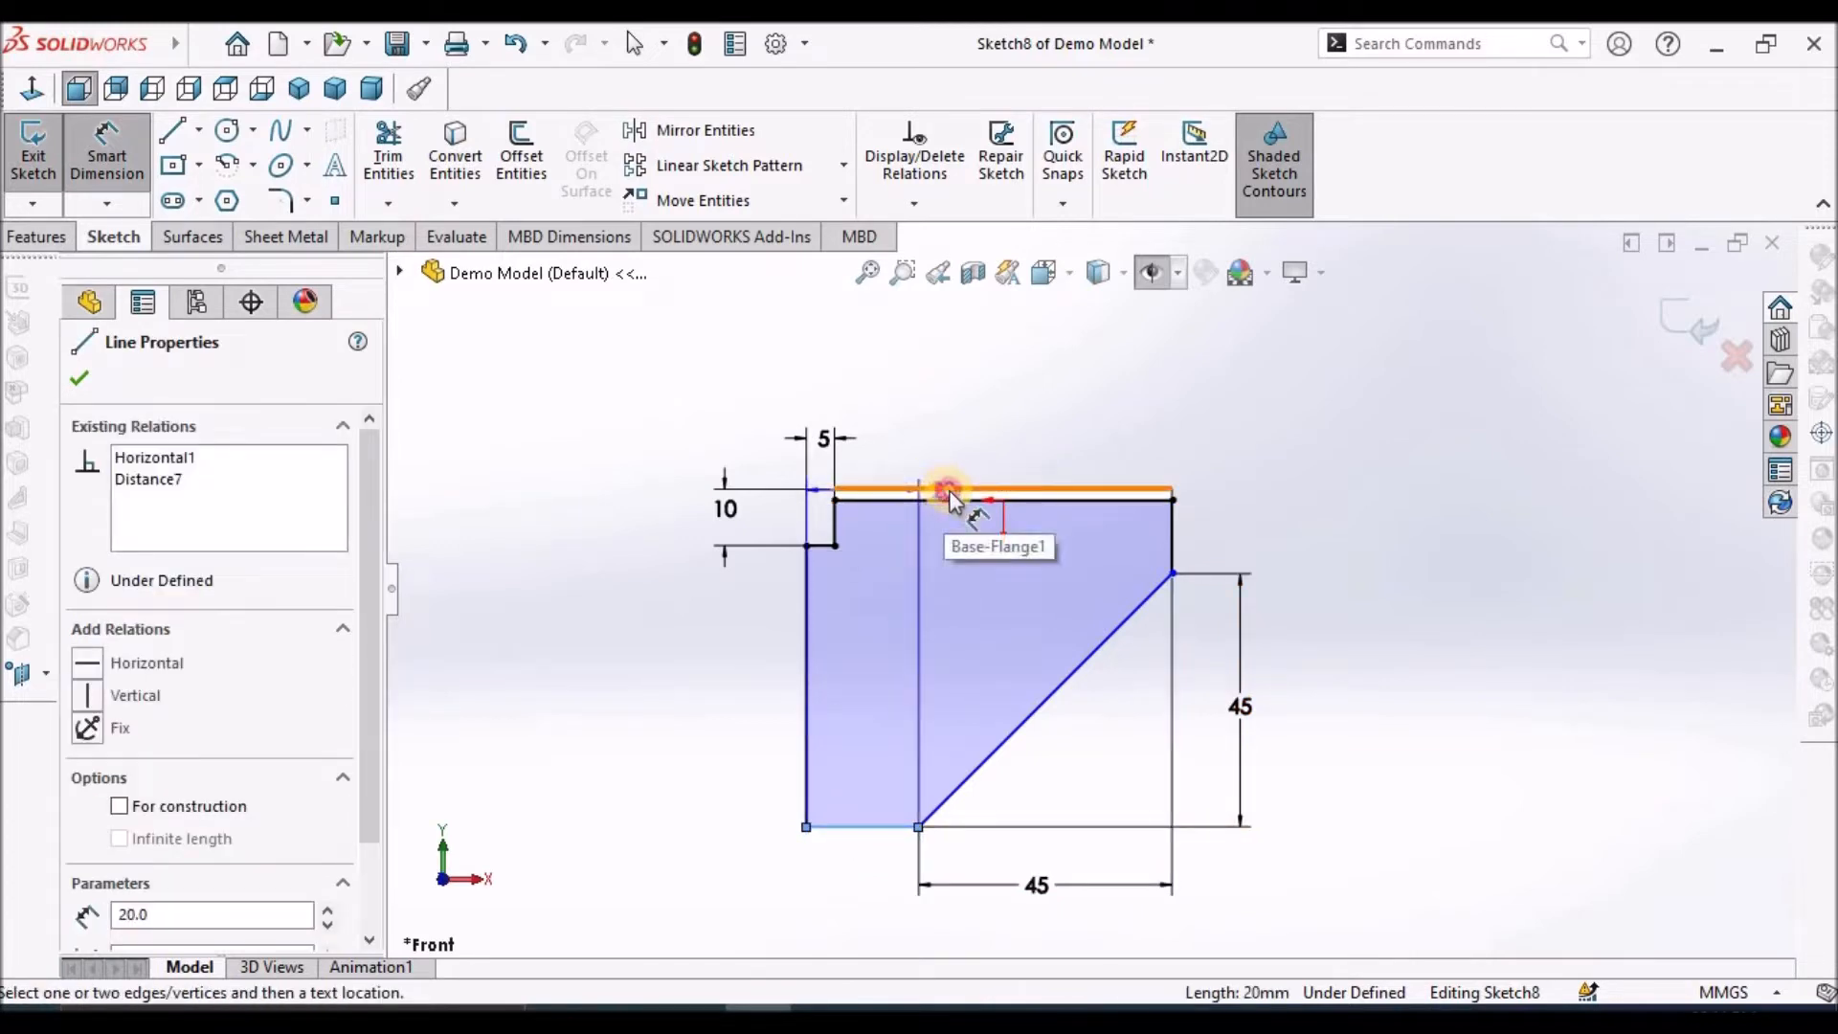
click(946, 497)
click(1394, 660)
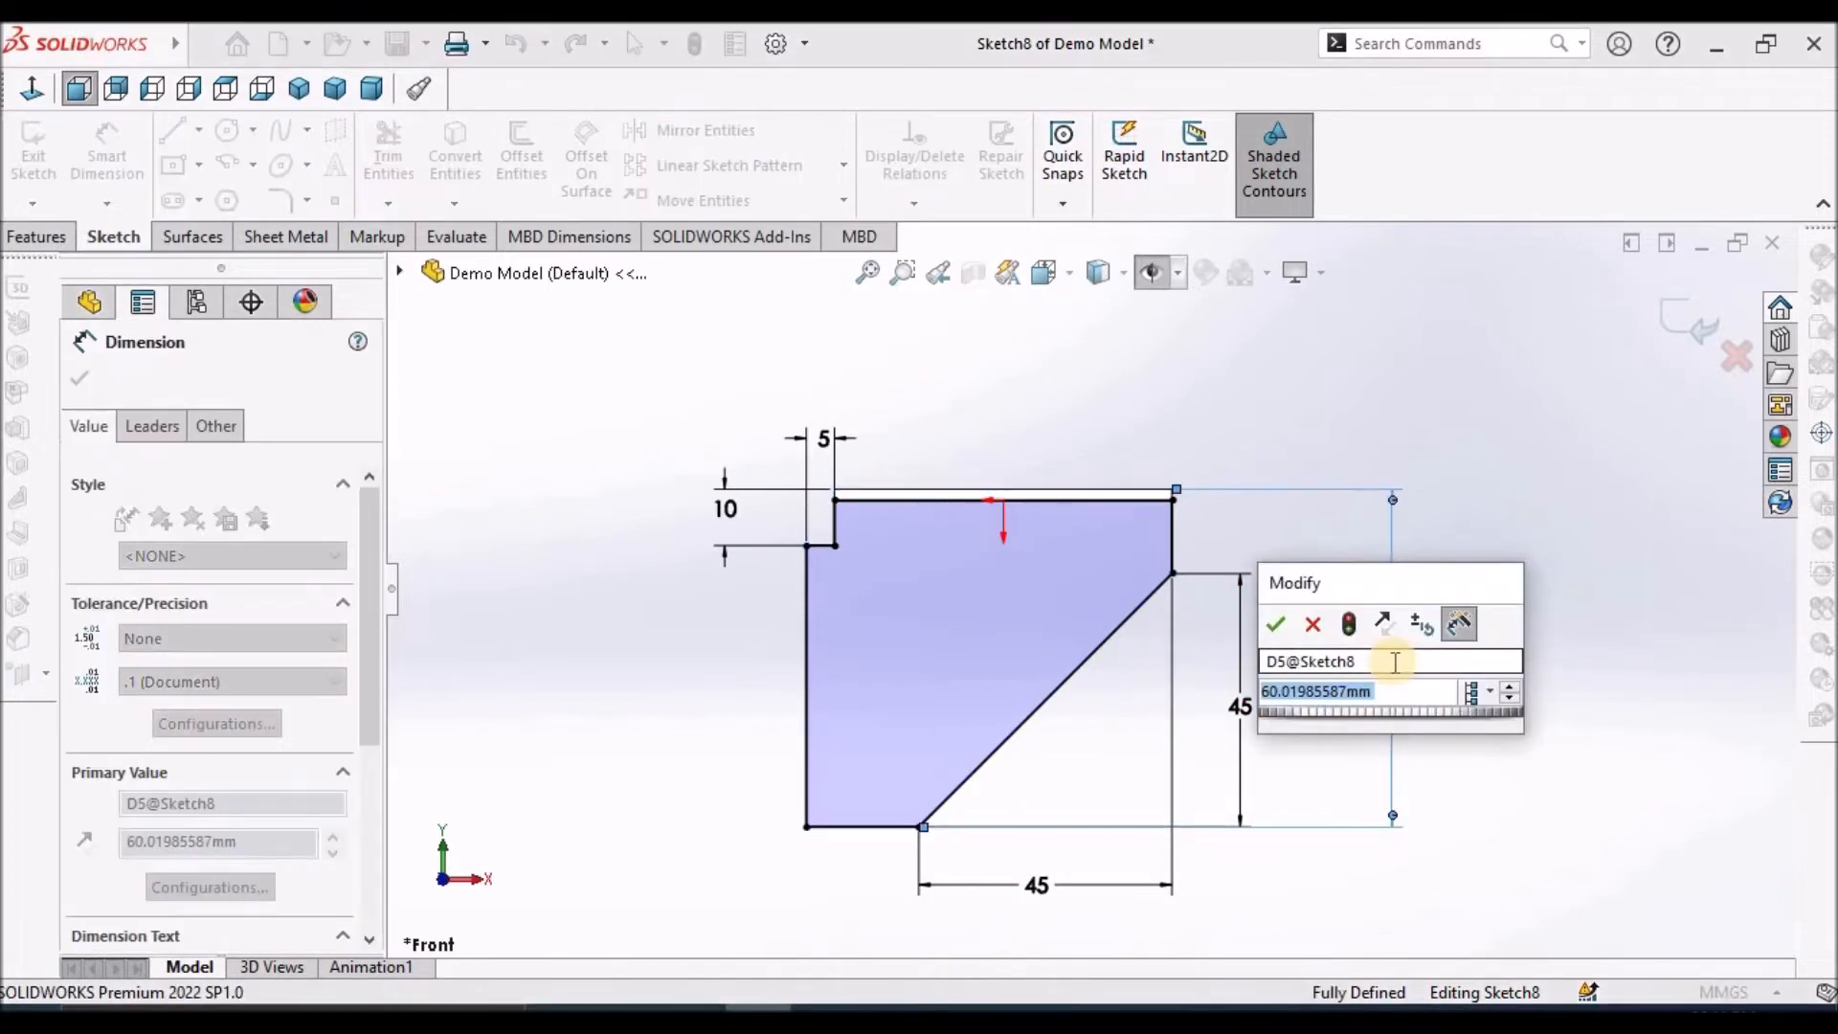
text(65)
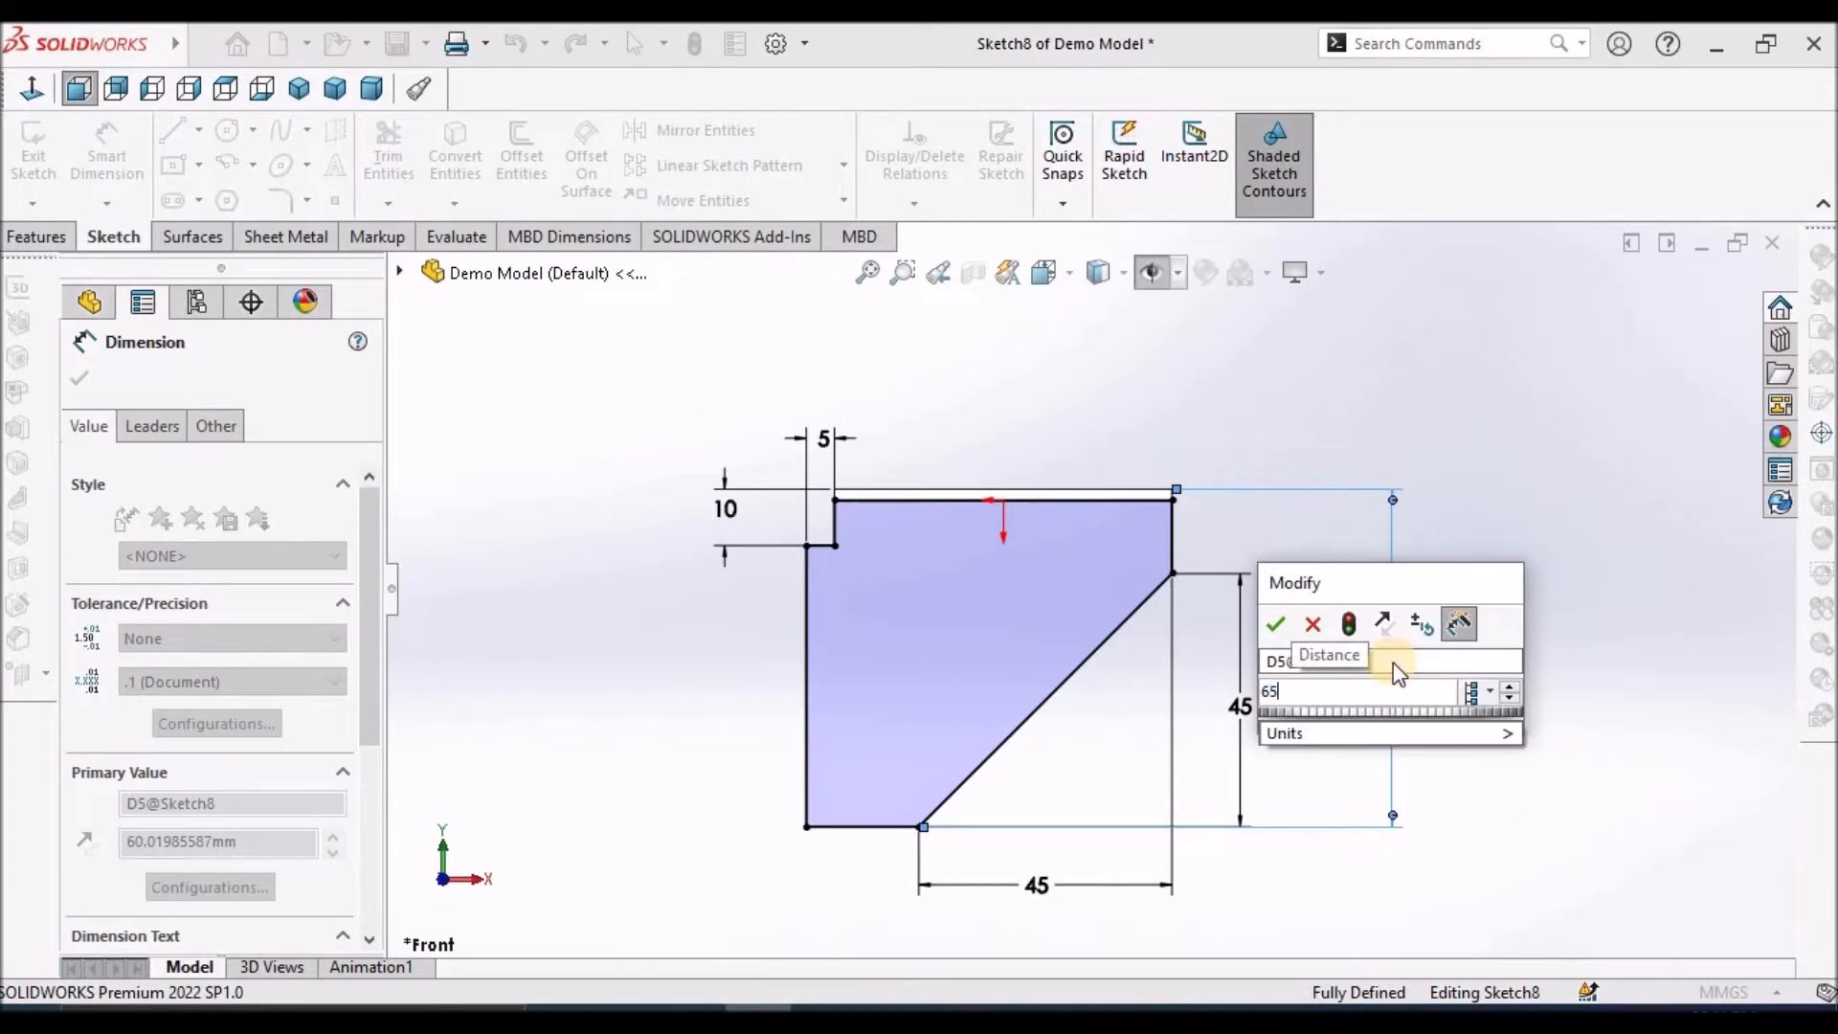
key(Return)
click(1505, 620)
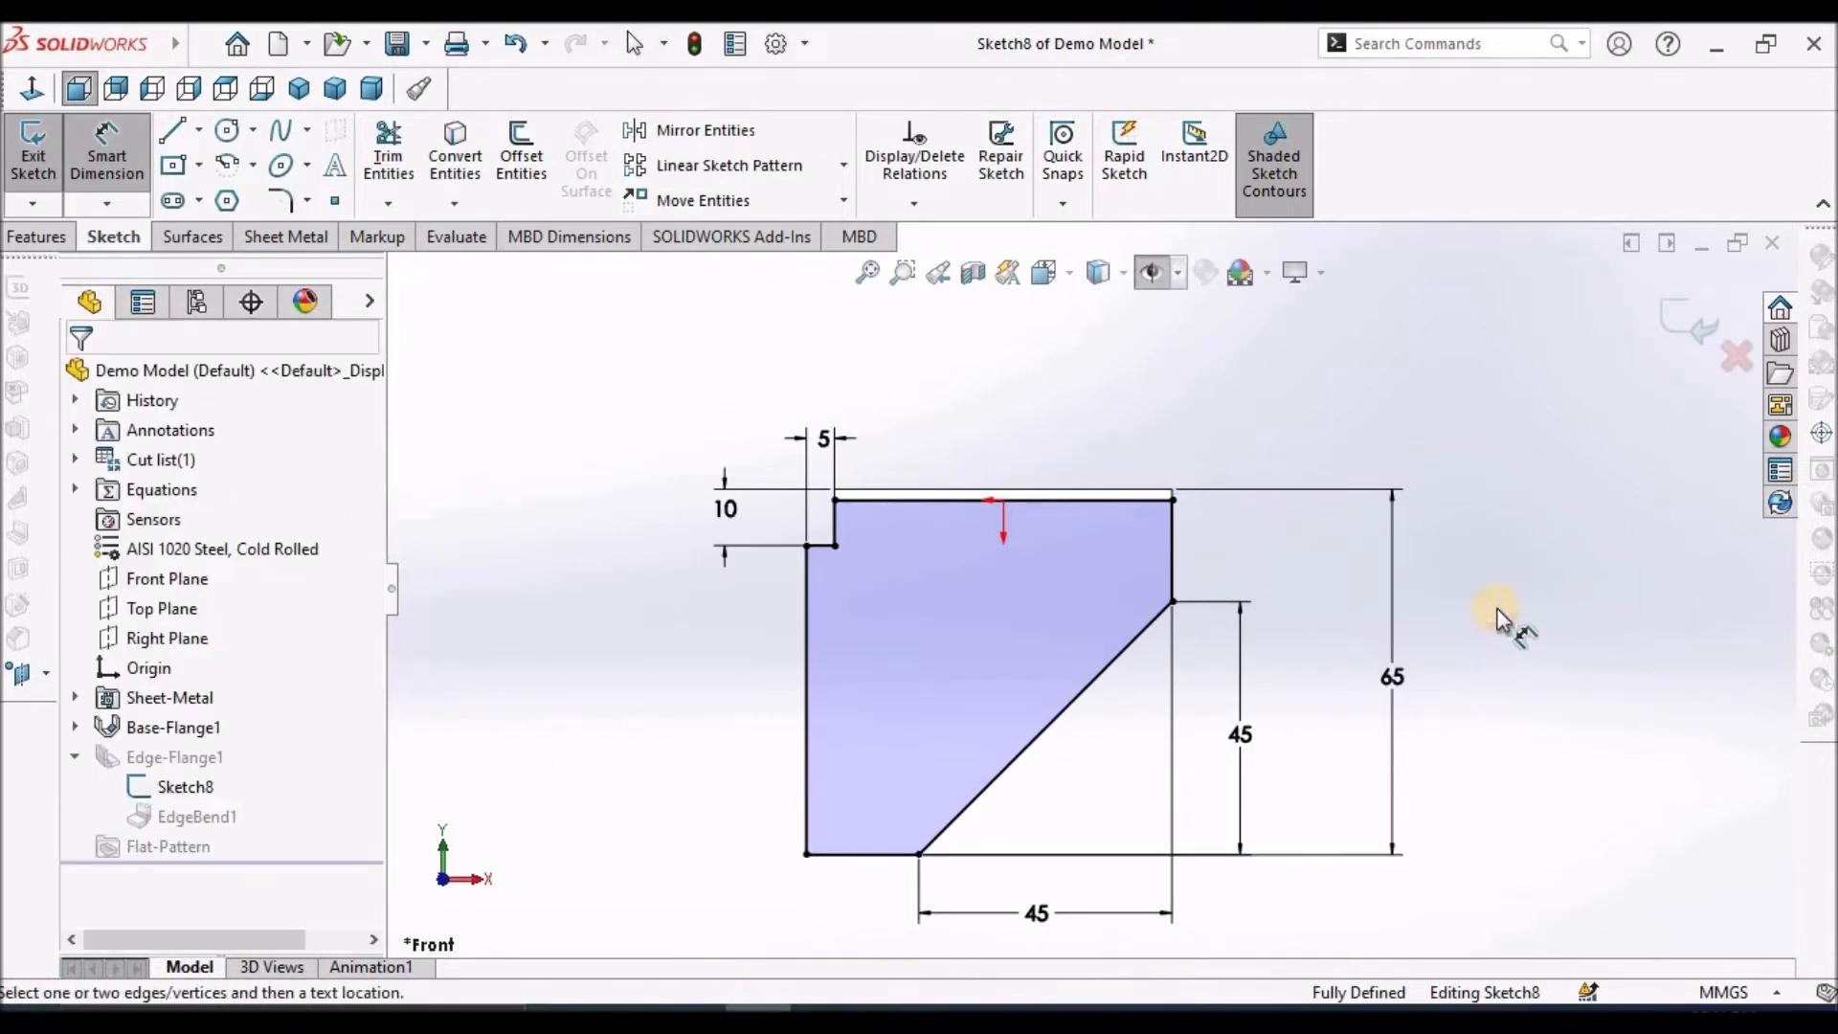
End dimensioning and exit the flange profile sketch to rebuild the first edge flange
right_click(1101, 402)
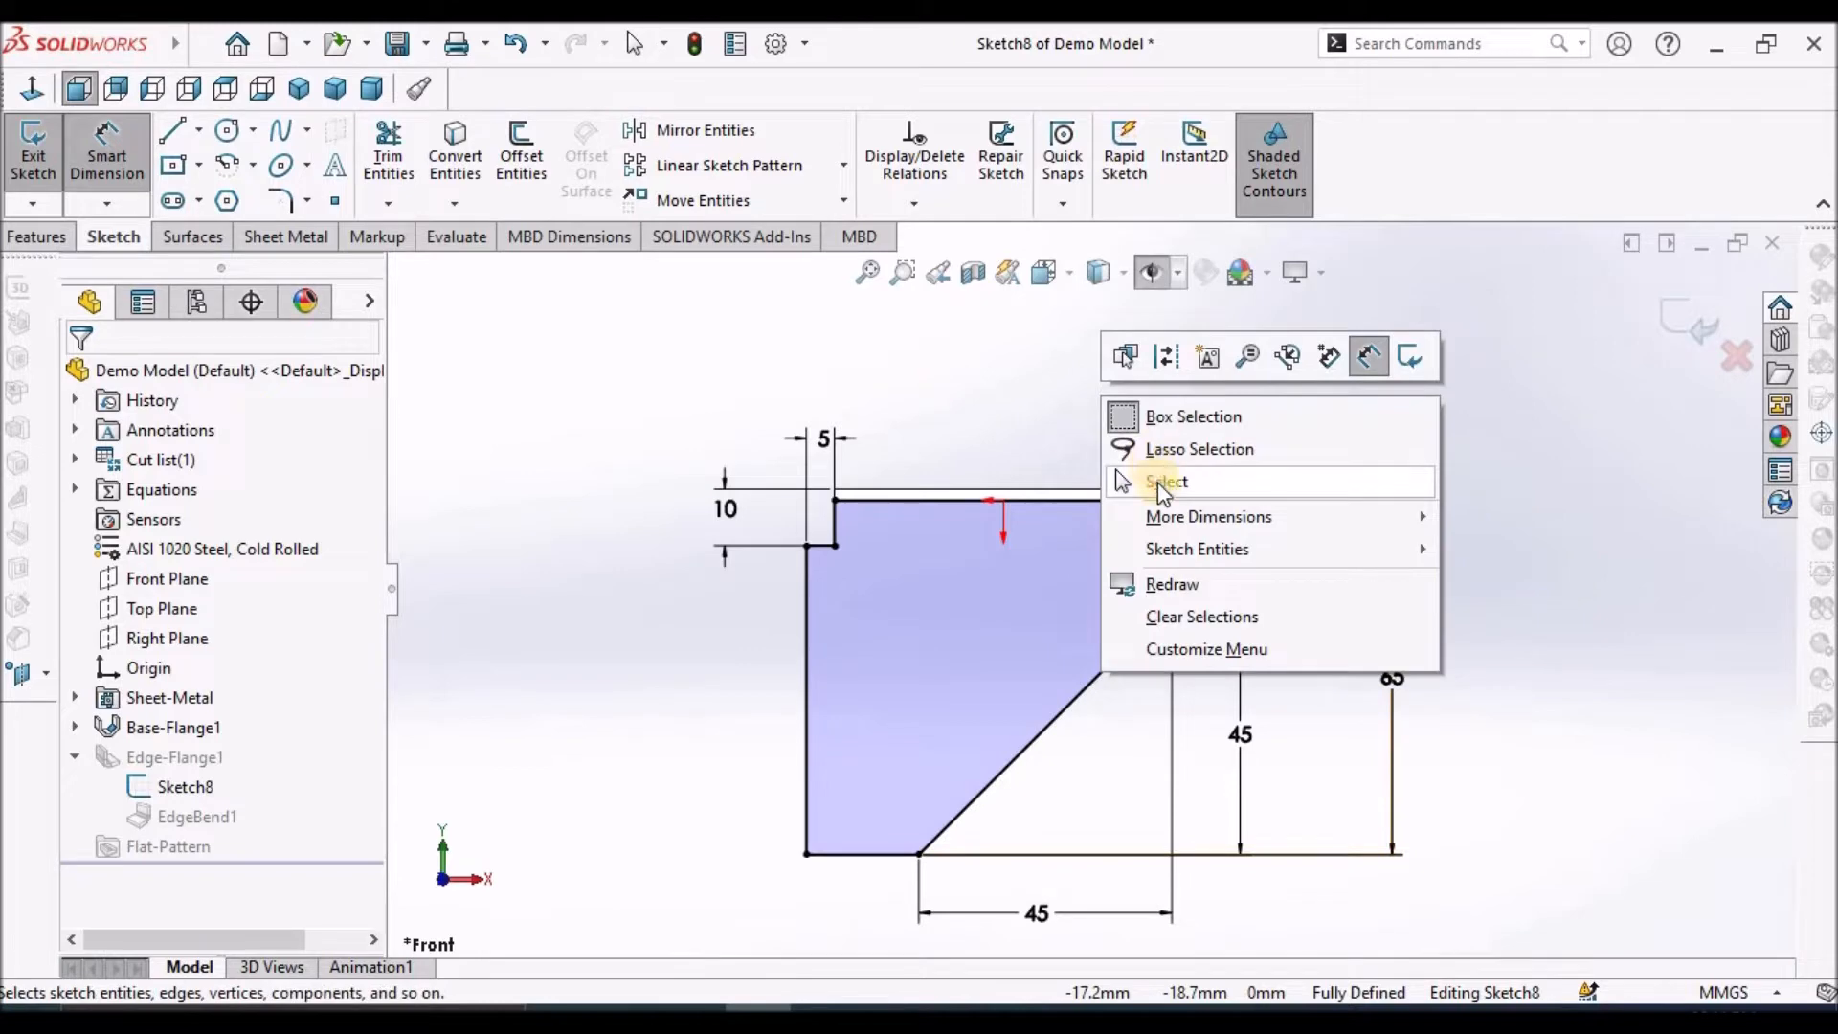
click(1157, 480)
click(1677, 327)
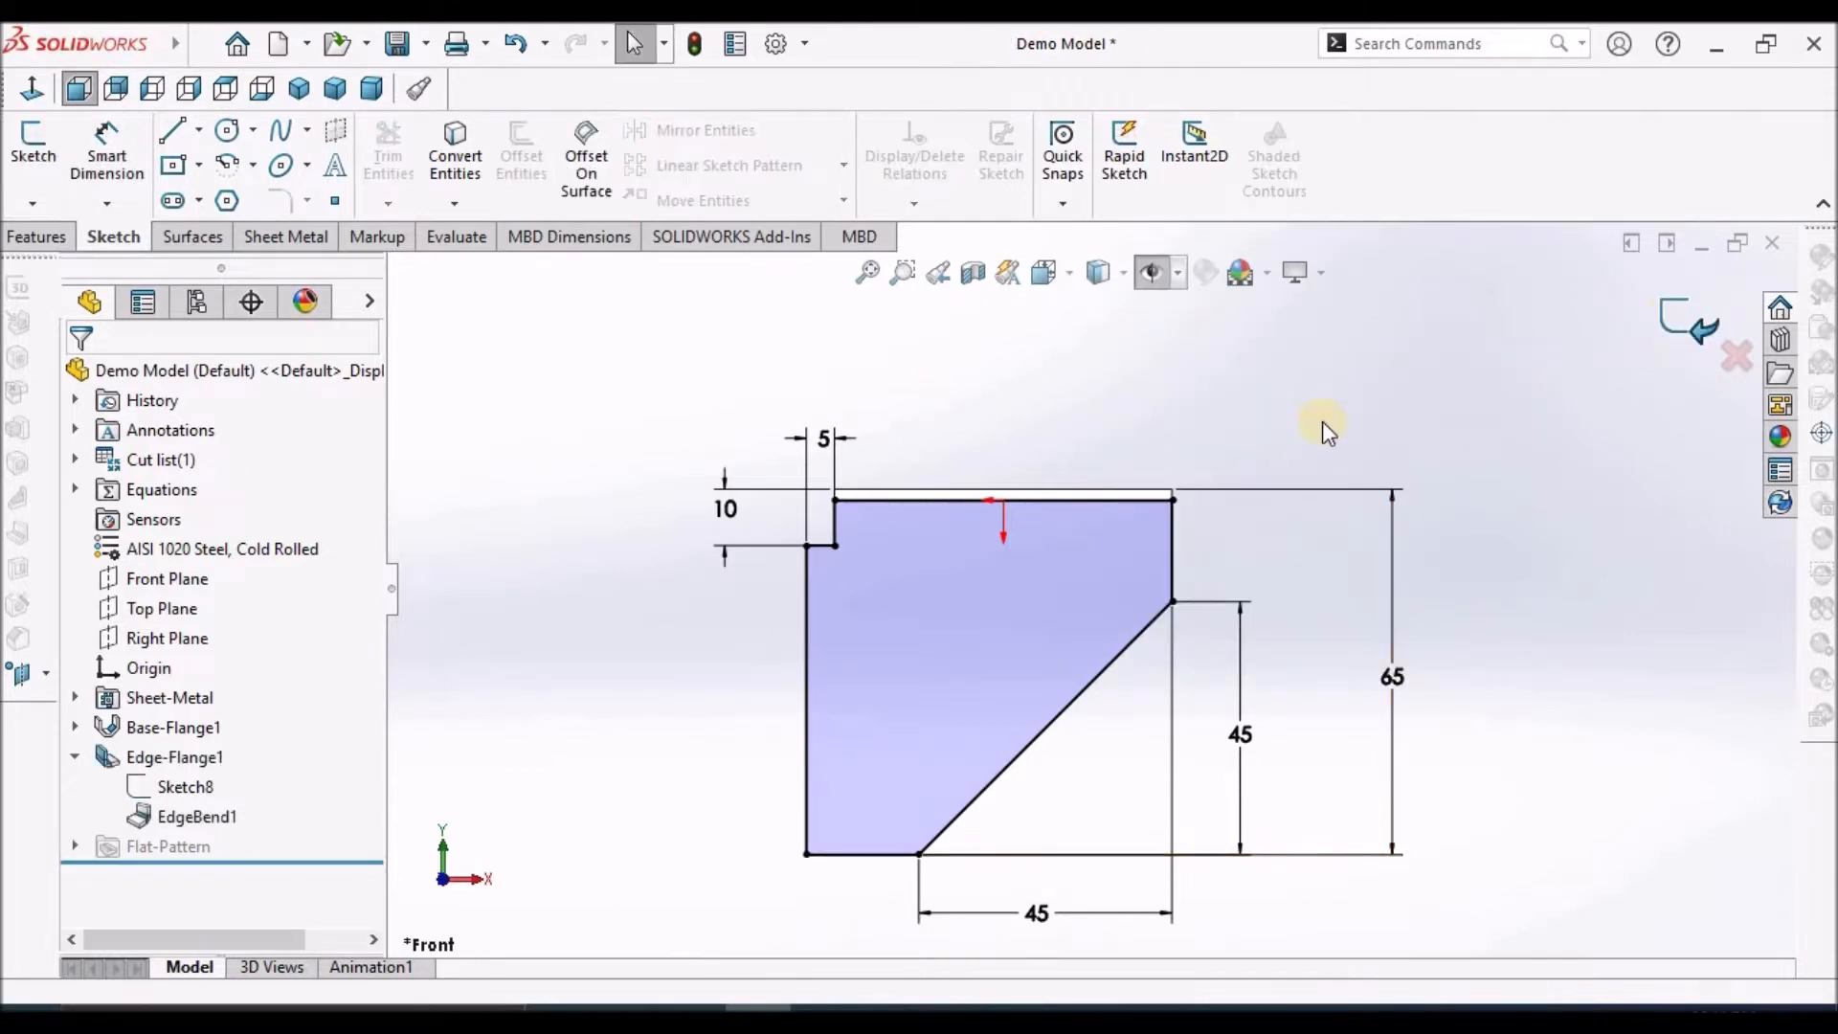
middle_drag(1107, 603, 866, 579)
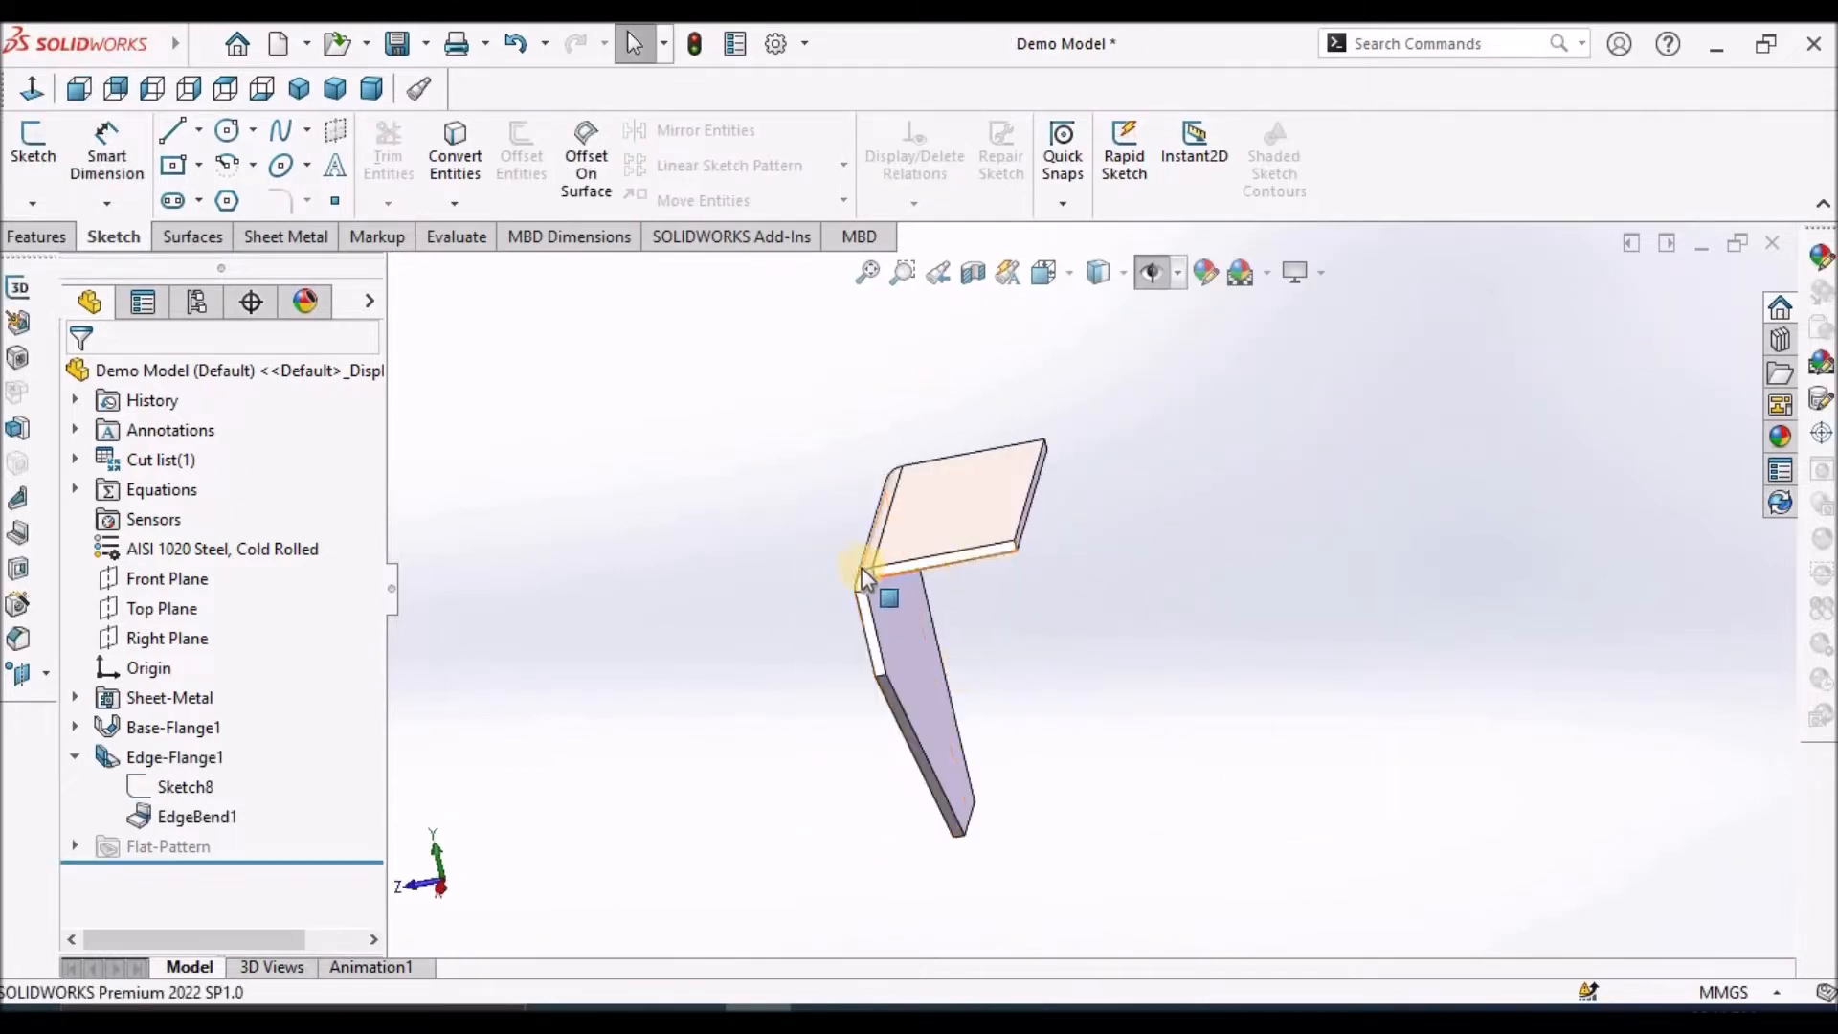
Examine the first edge flange's Material Inside position setting and its bend in the top and right views, then close its definition
right_click(150, 757)
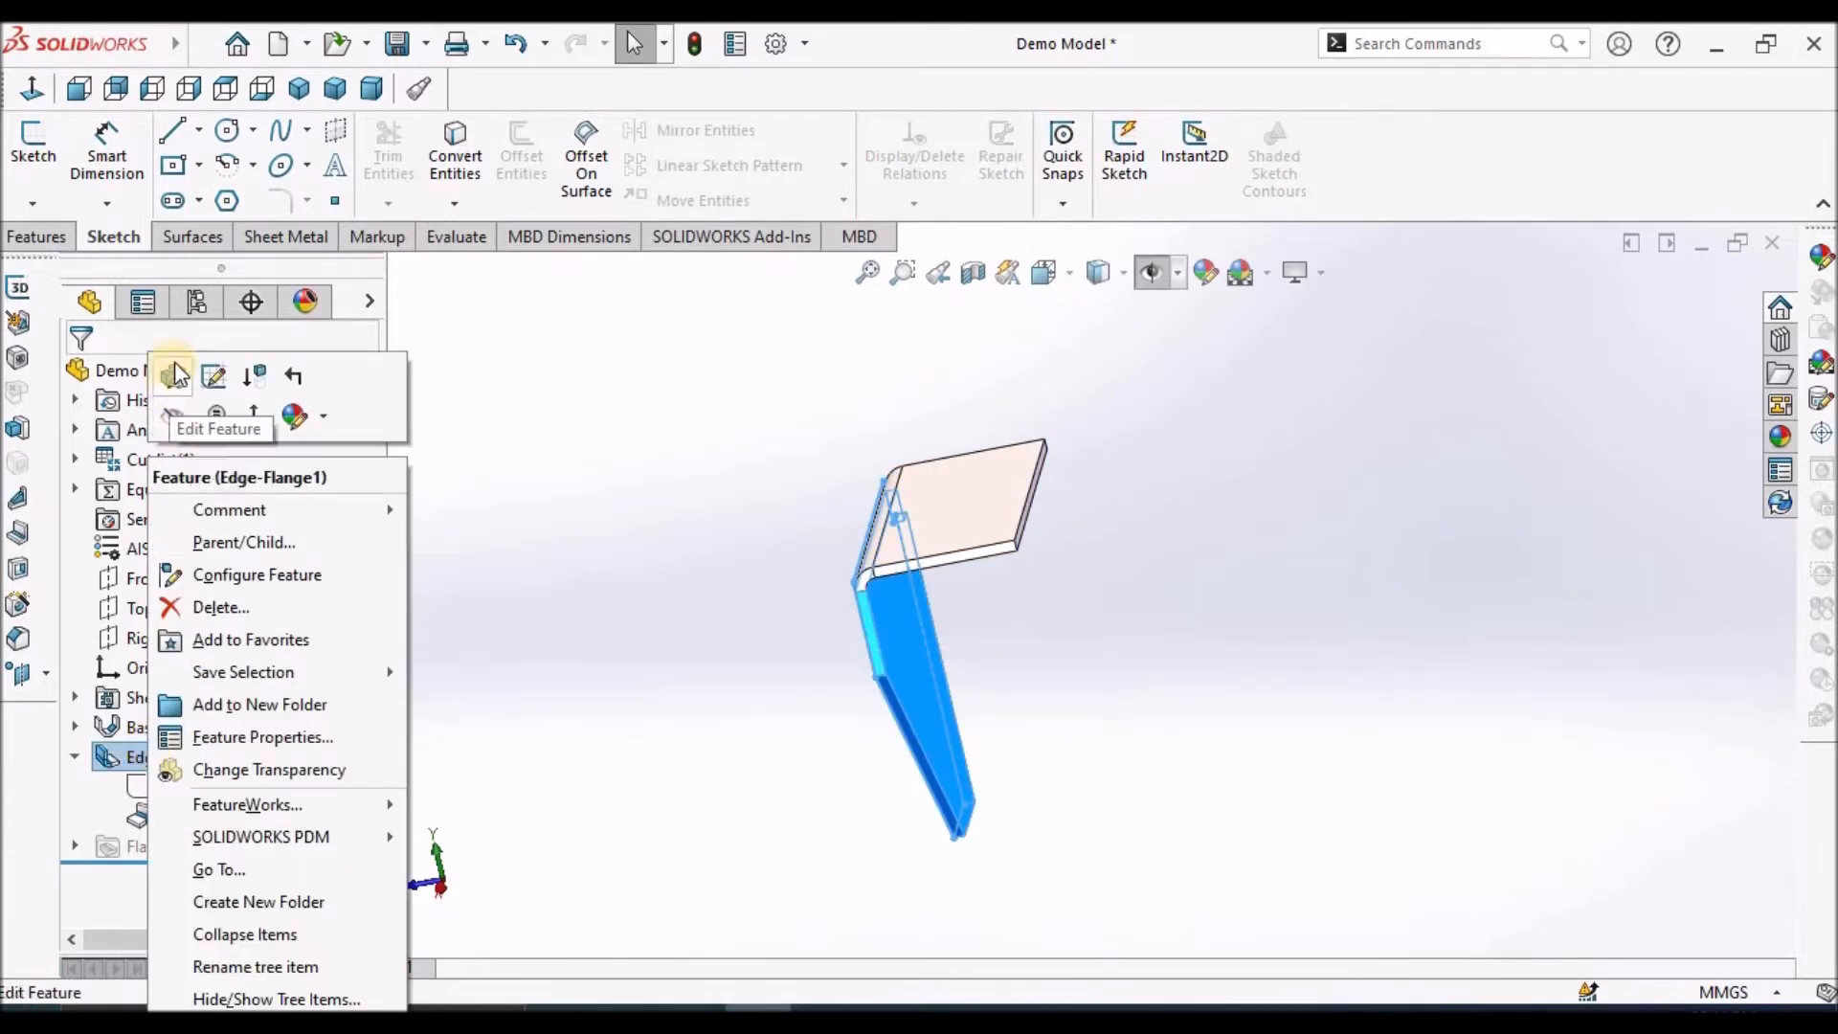
click(213, 375)
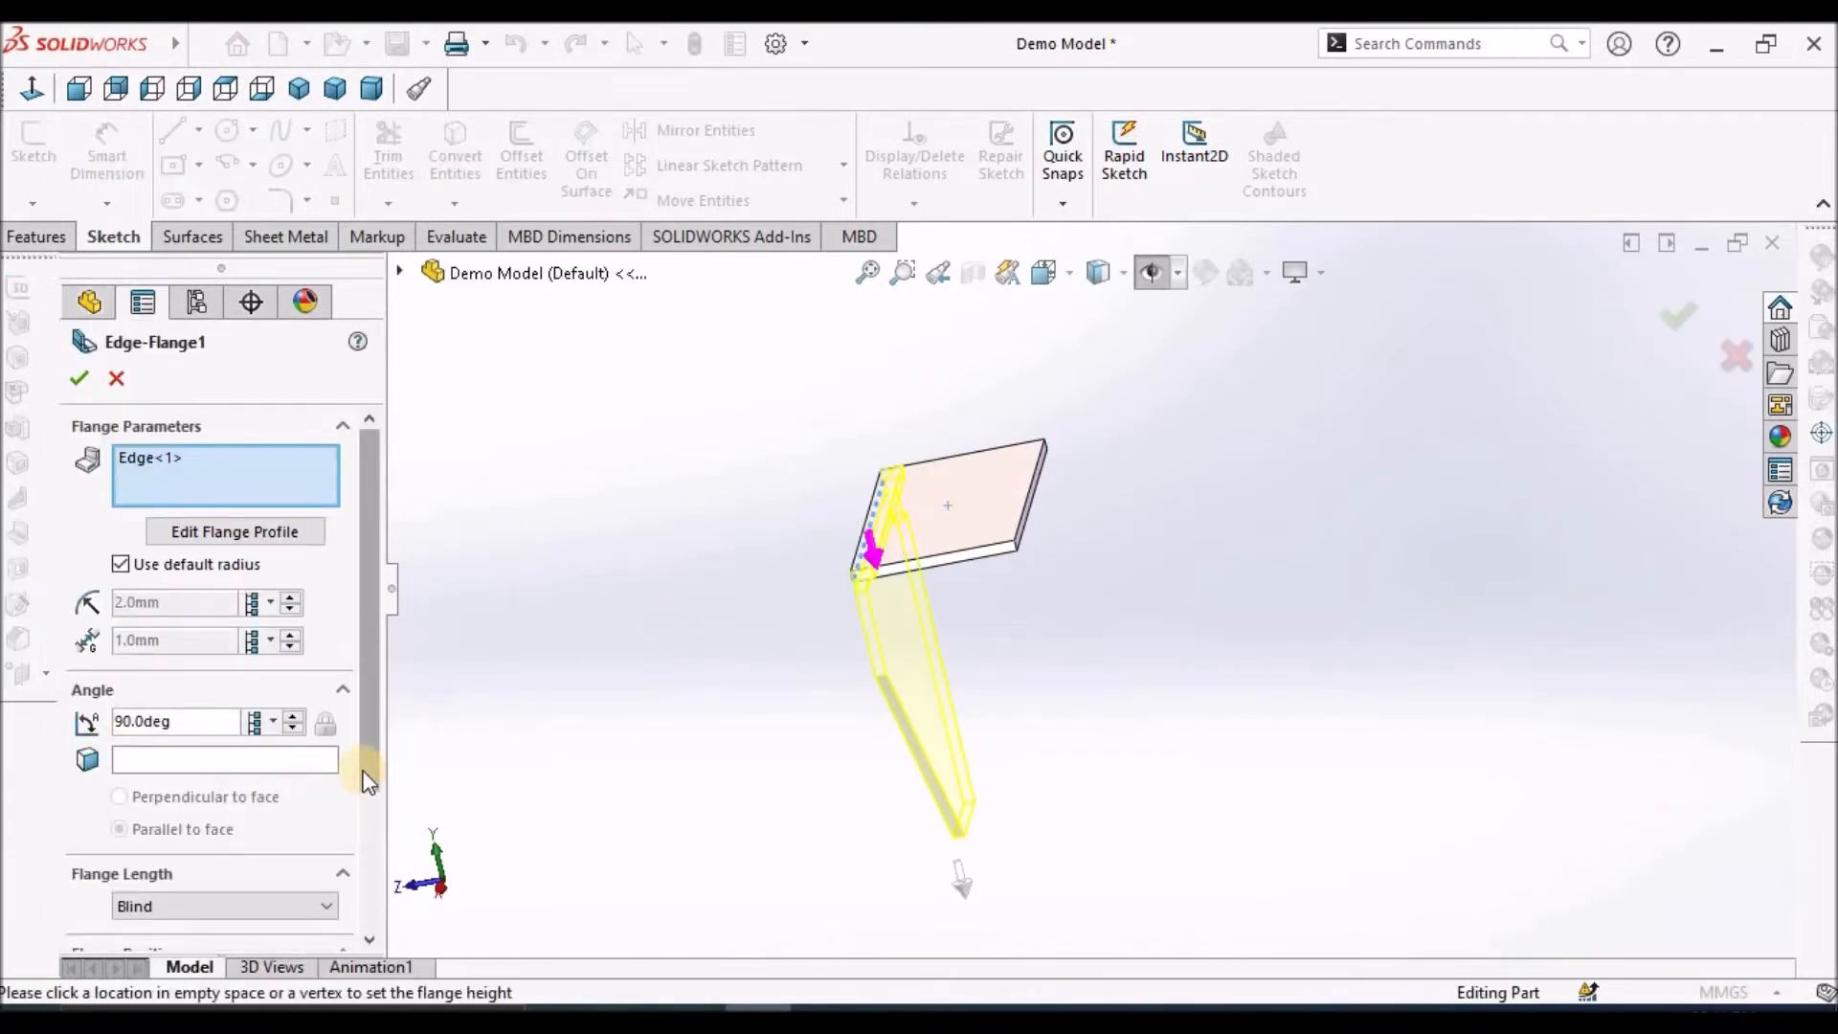
scroll(359, 770, down, 4)
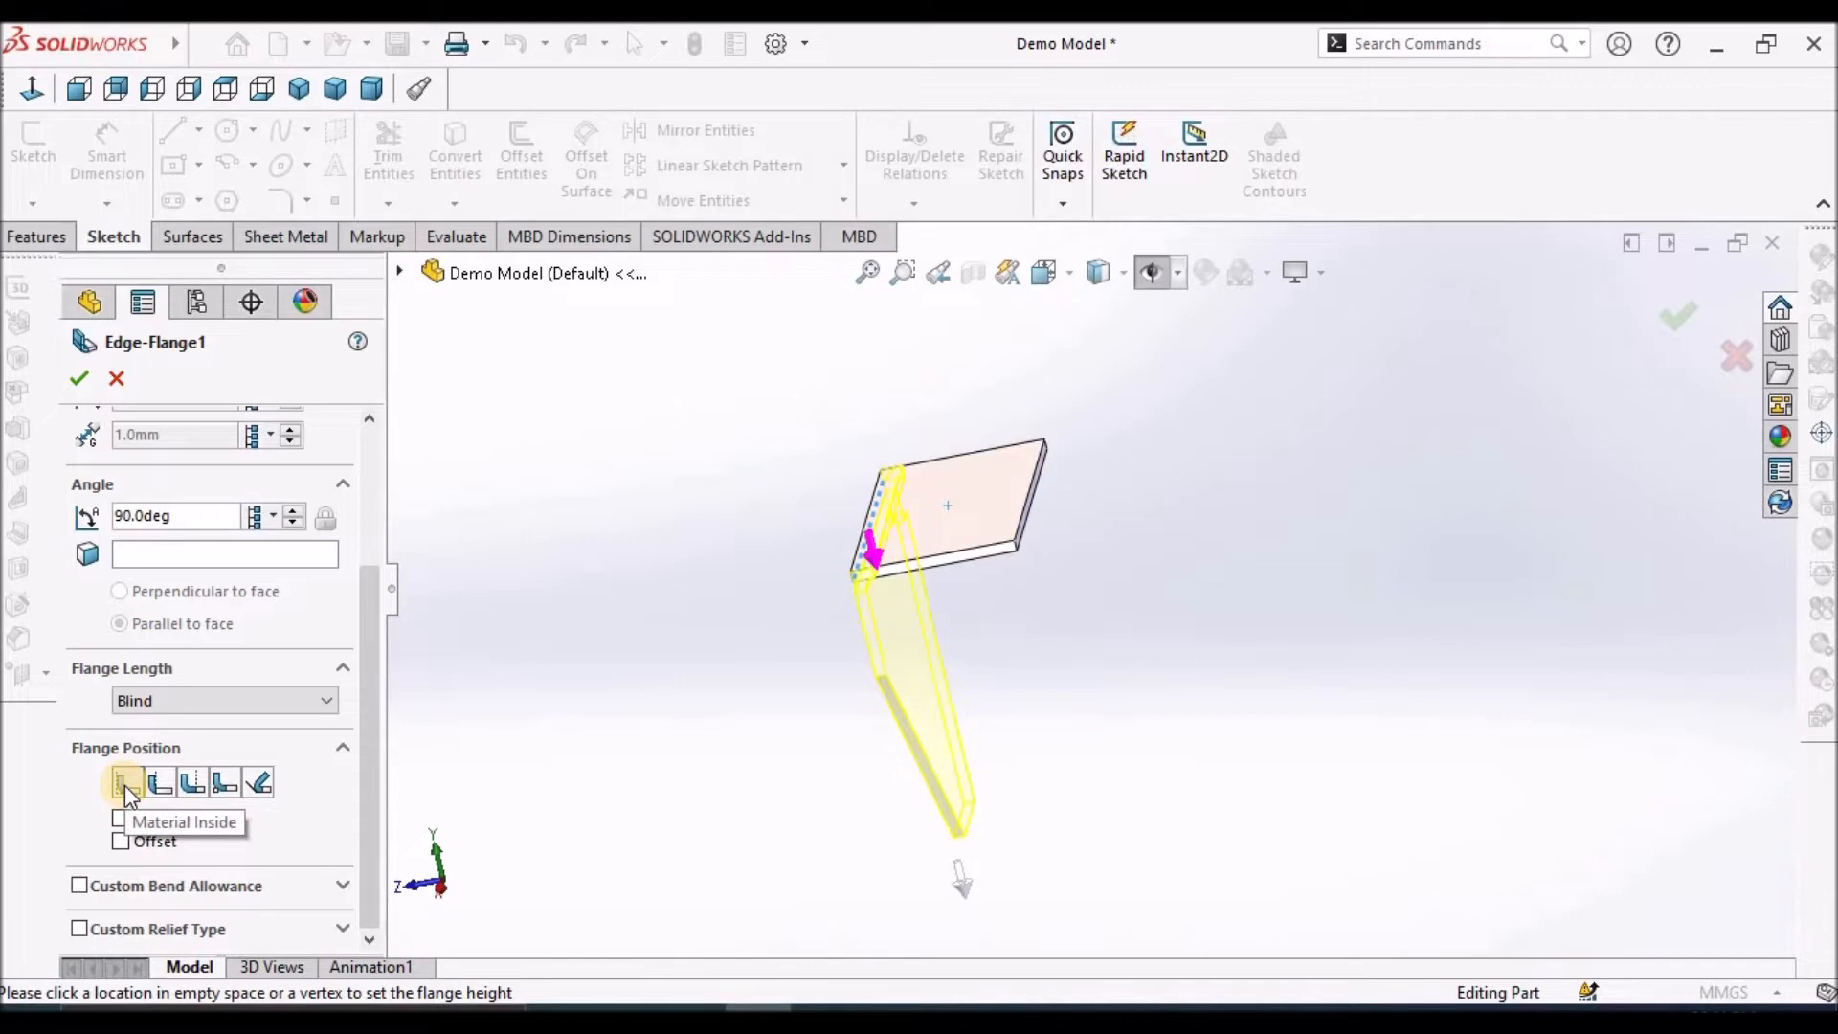
click(232, 94)
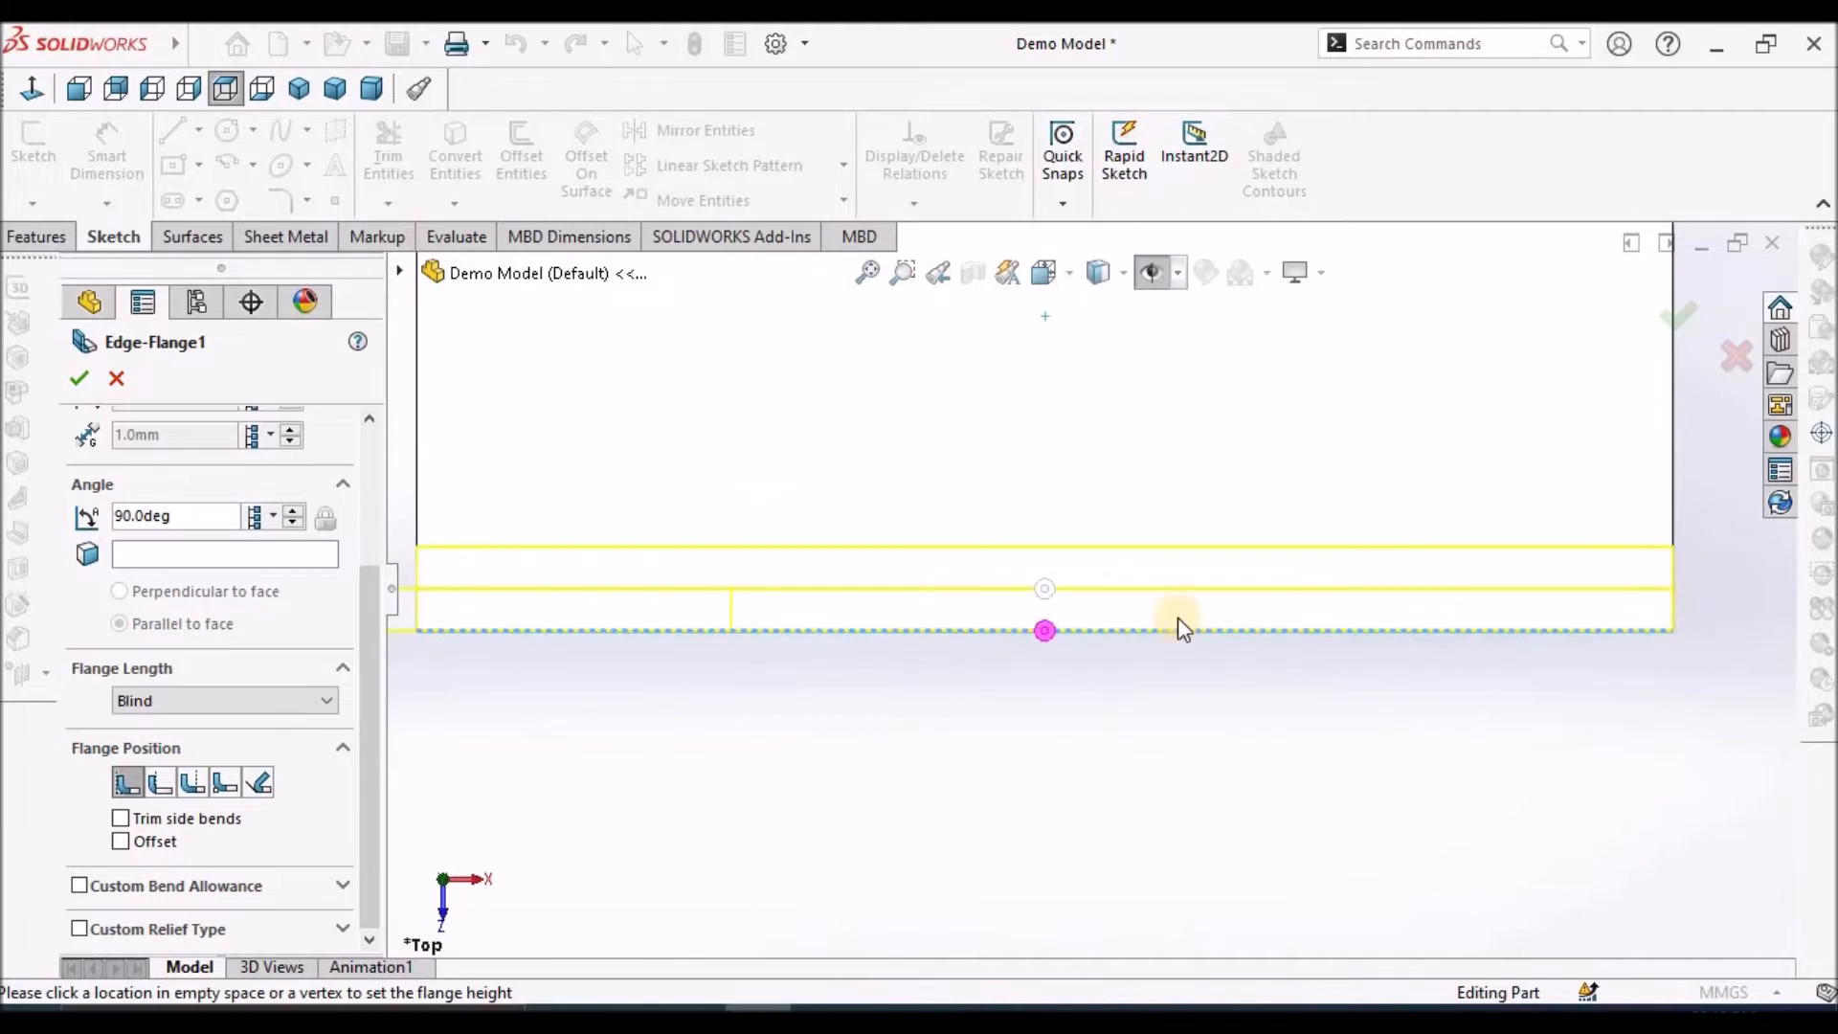
scroll(1261, 601, up, 4)
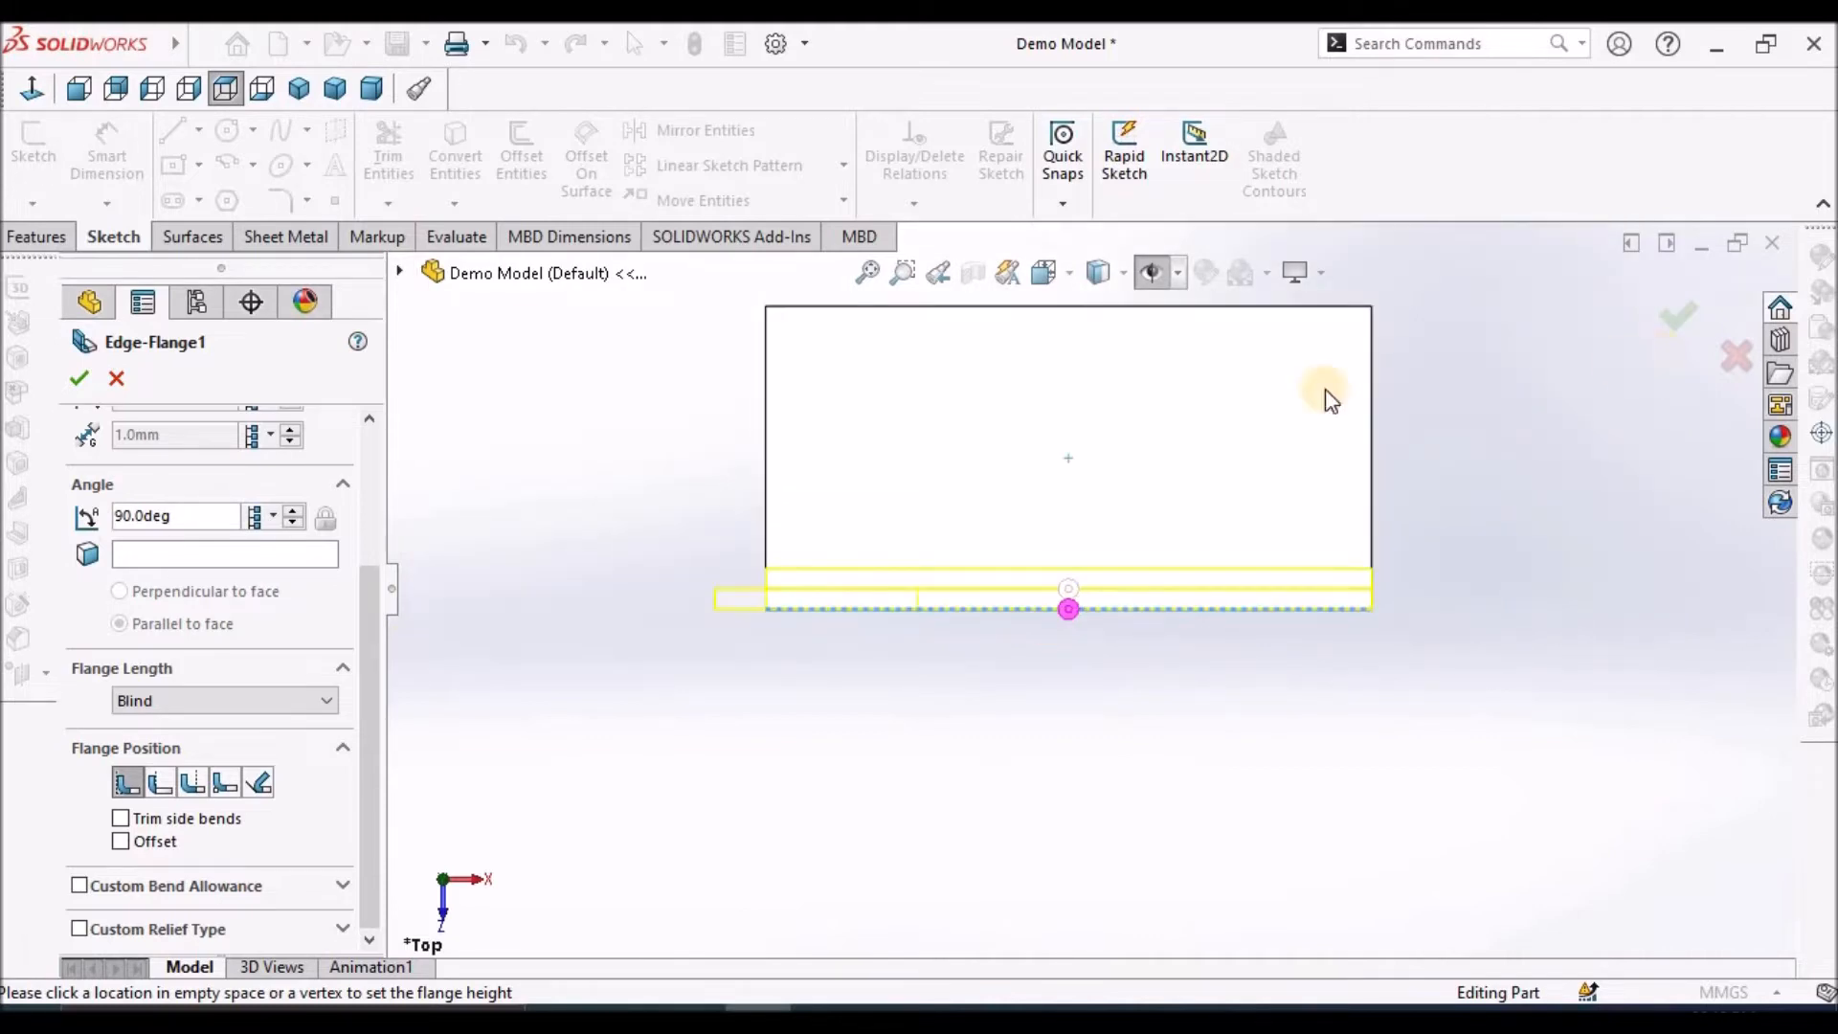
click(190, 90)
scroll(1059, 322, down, 4)
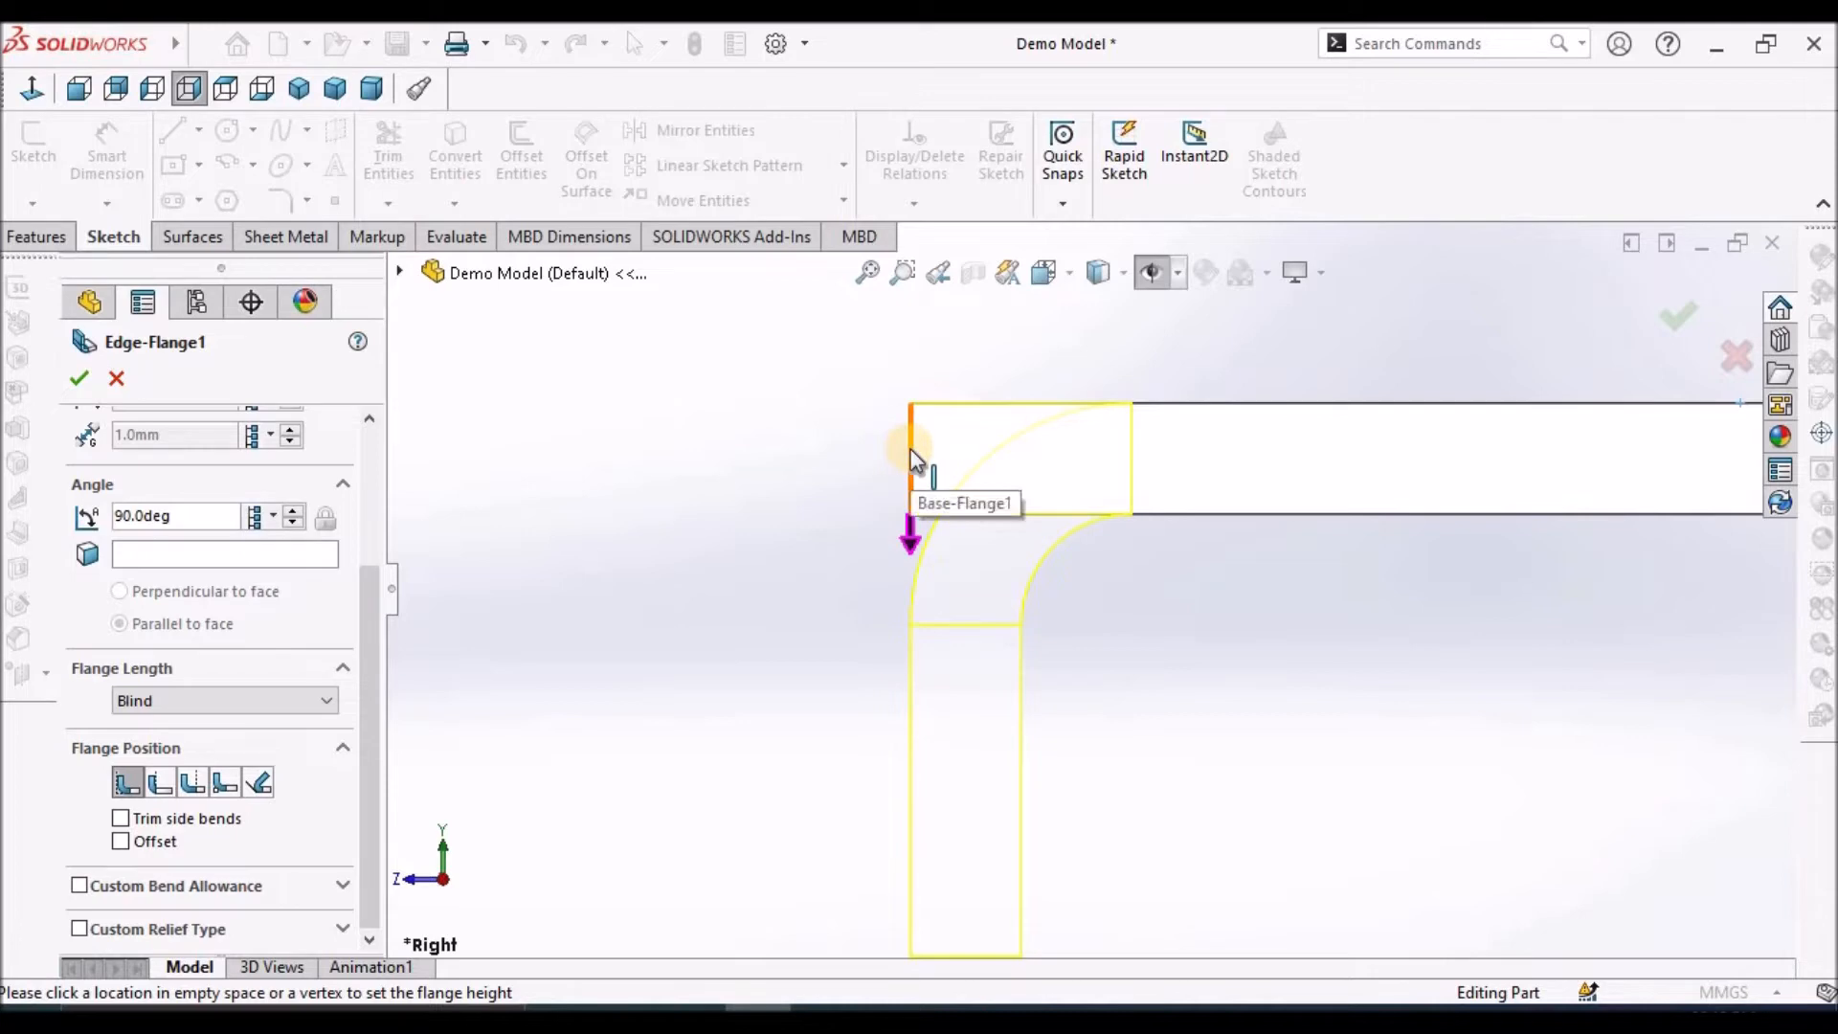
scroll(1092, 588, up, 2)
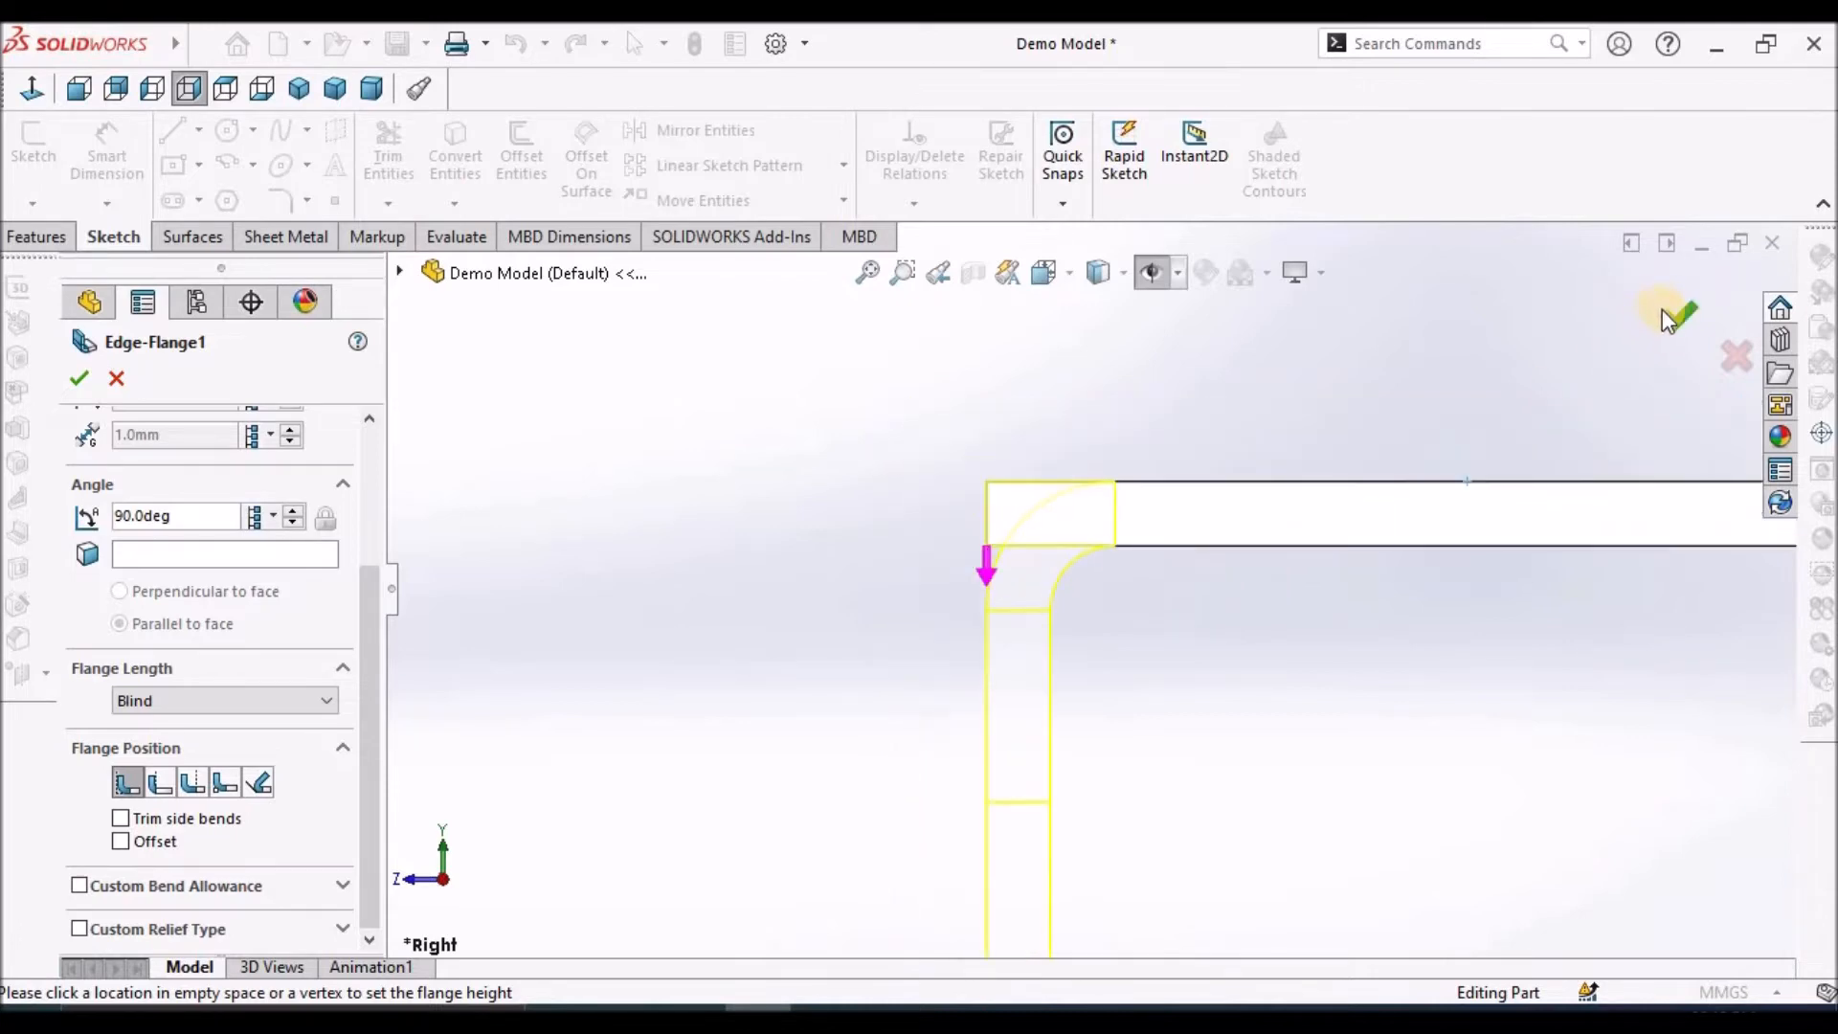
click(950, 544)
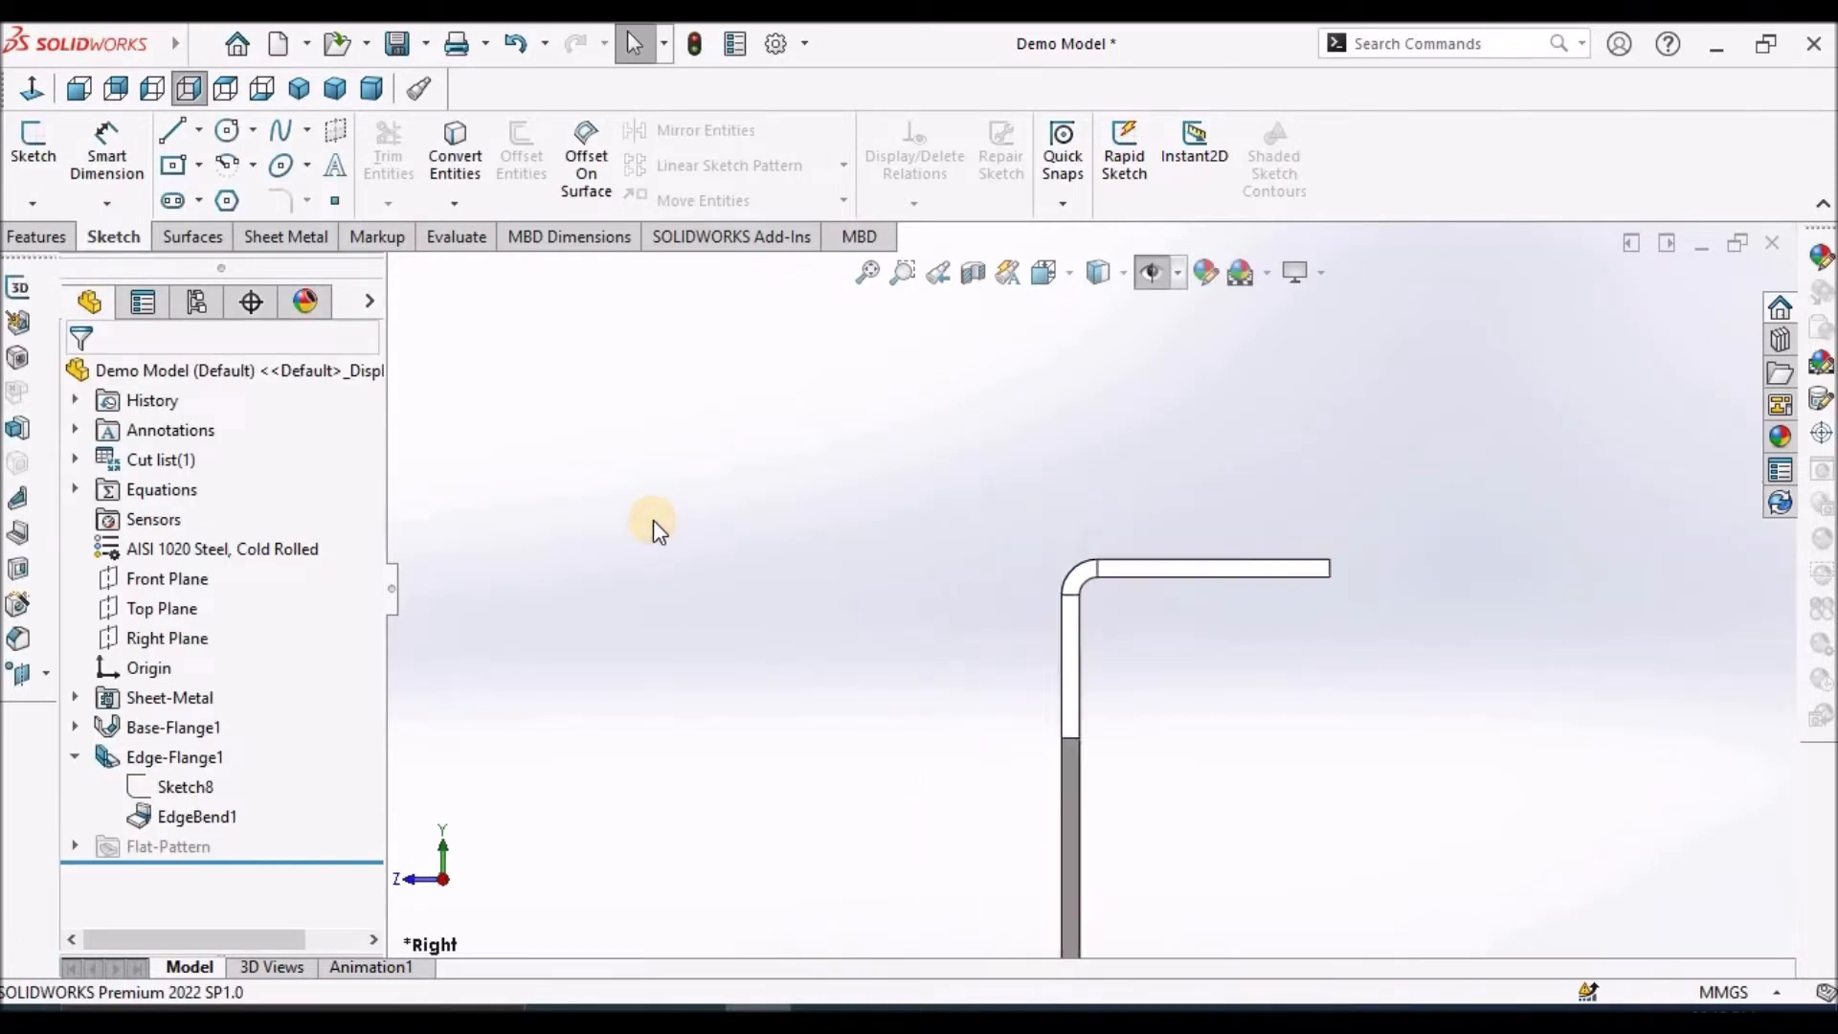
middle_drag(899, 620, 902, 705)
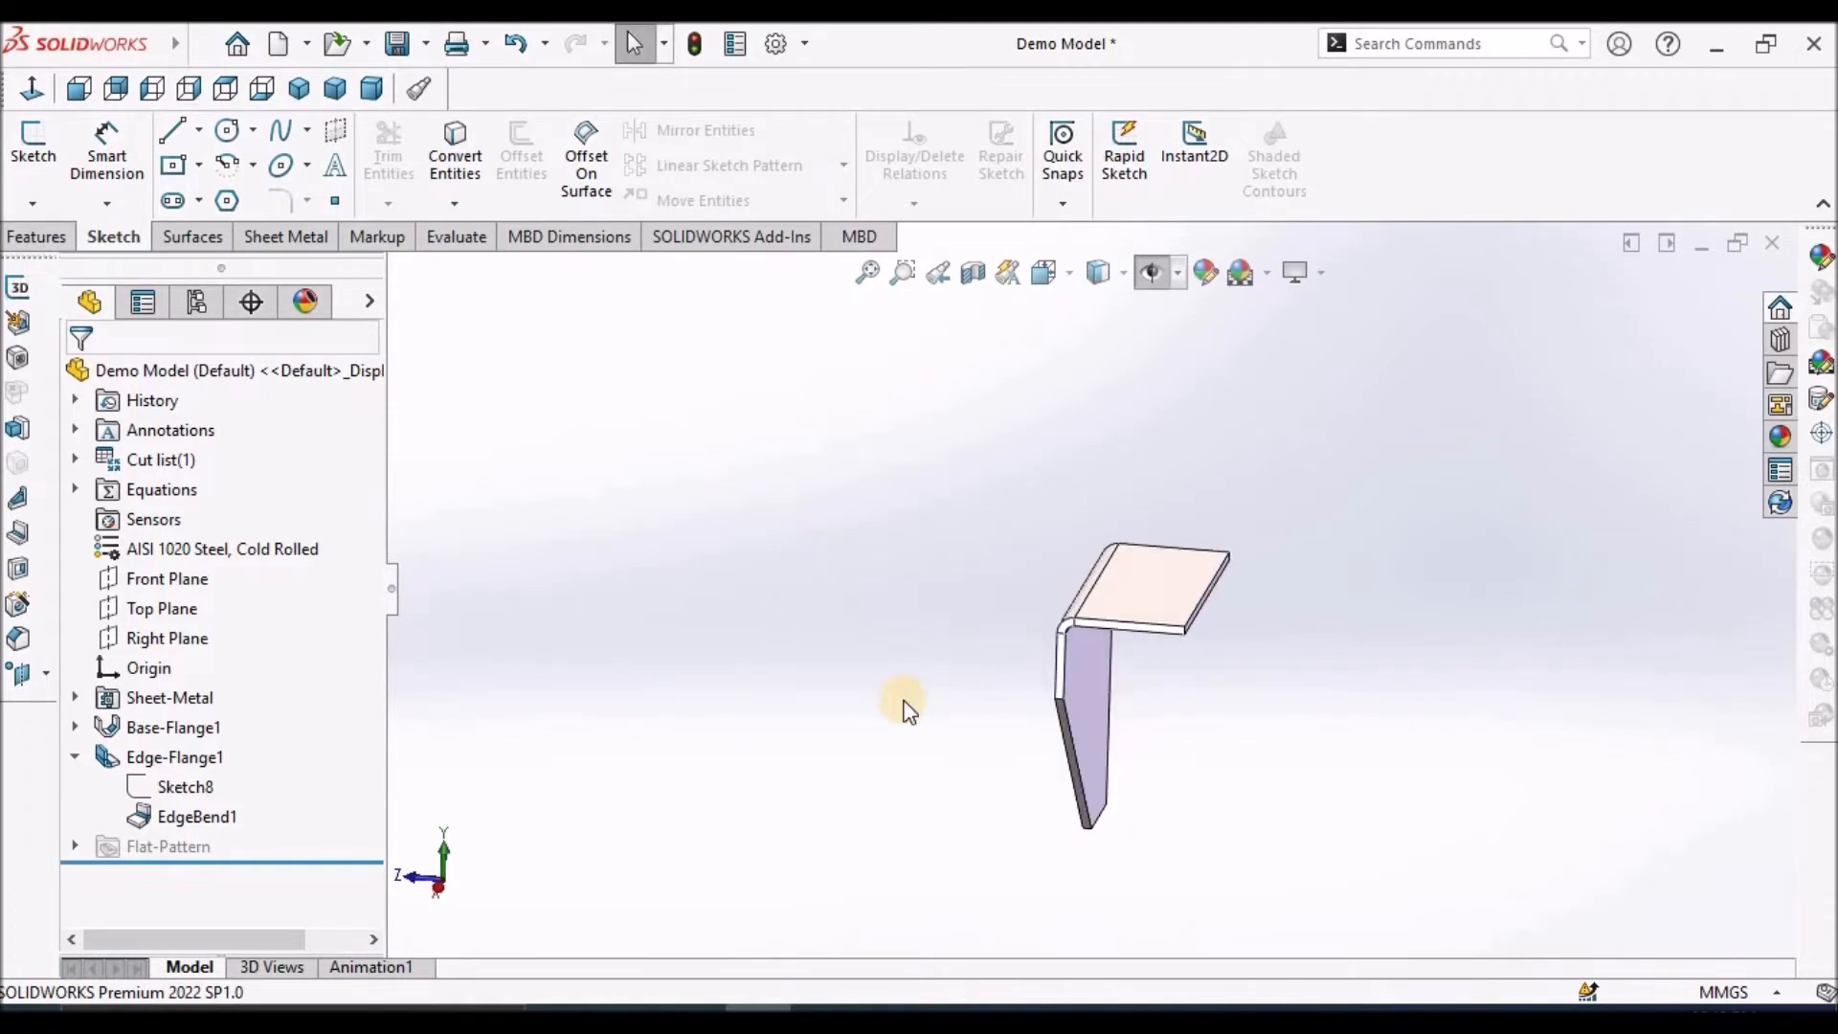
right_click(153, 761)
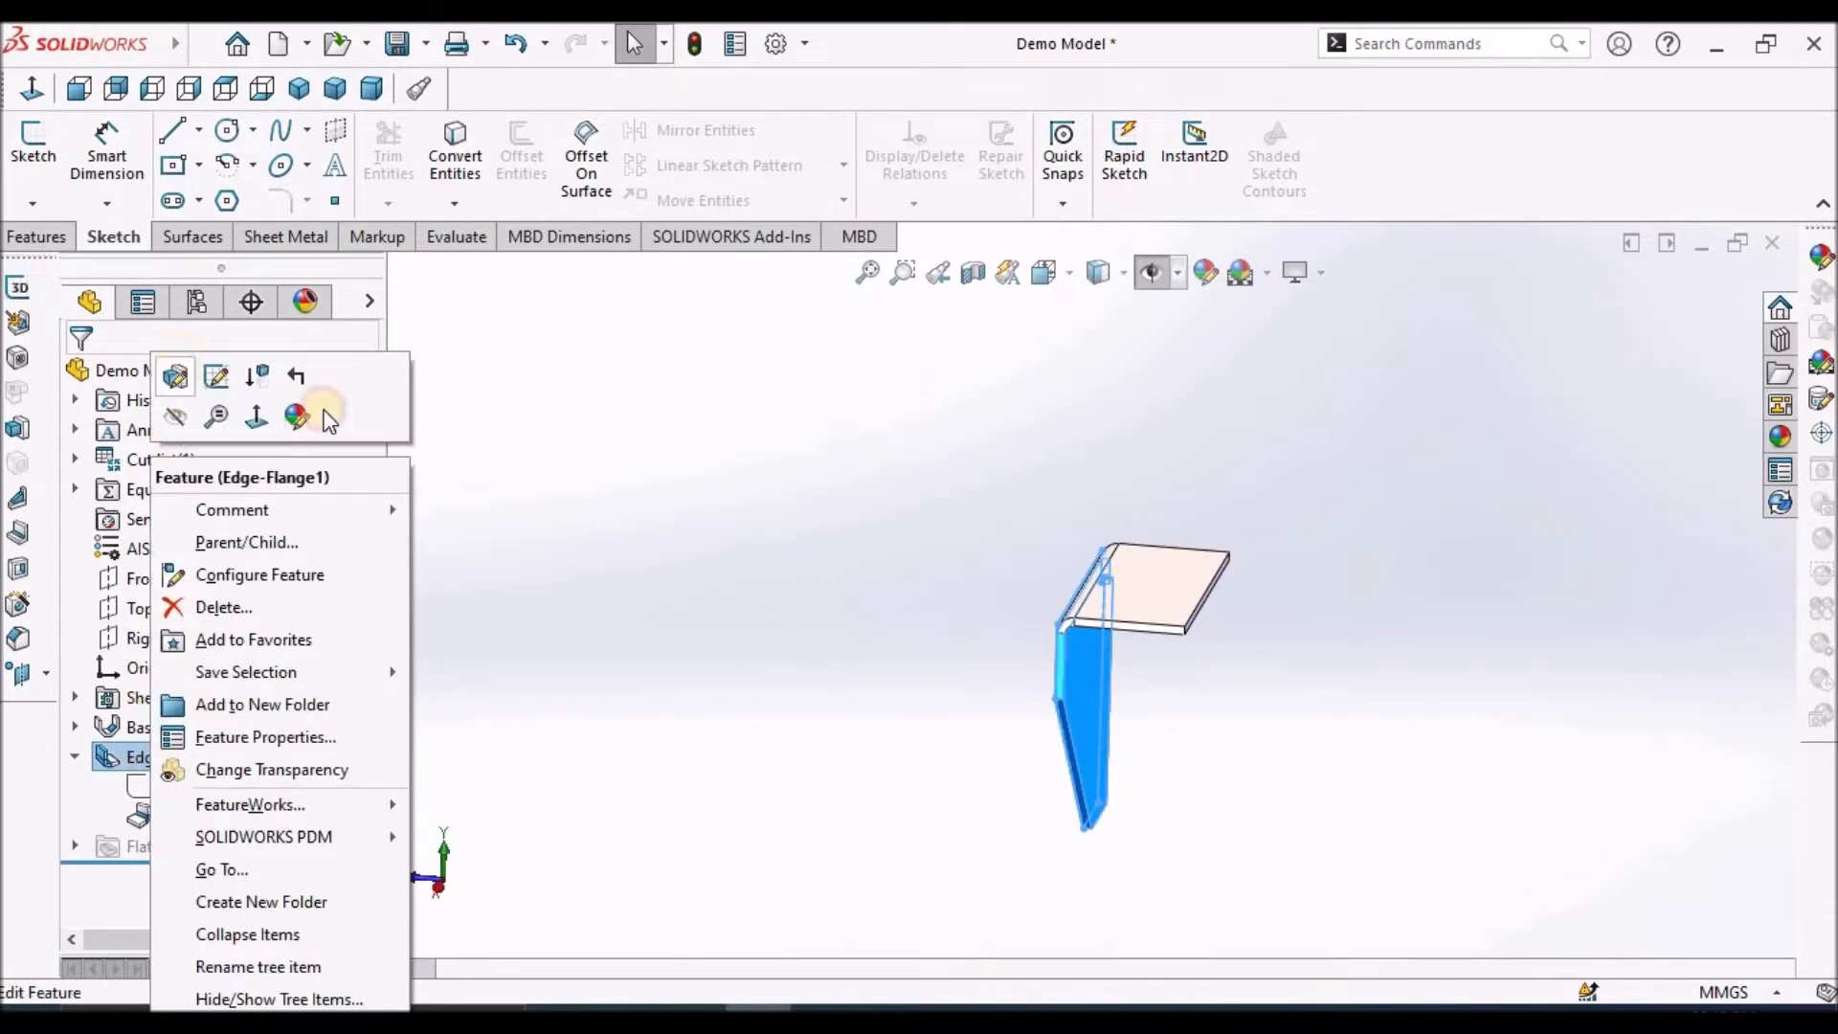
click(1325, 668)
scroll(1259, 624, down, 2)
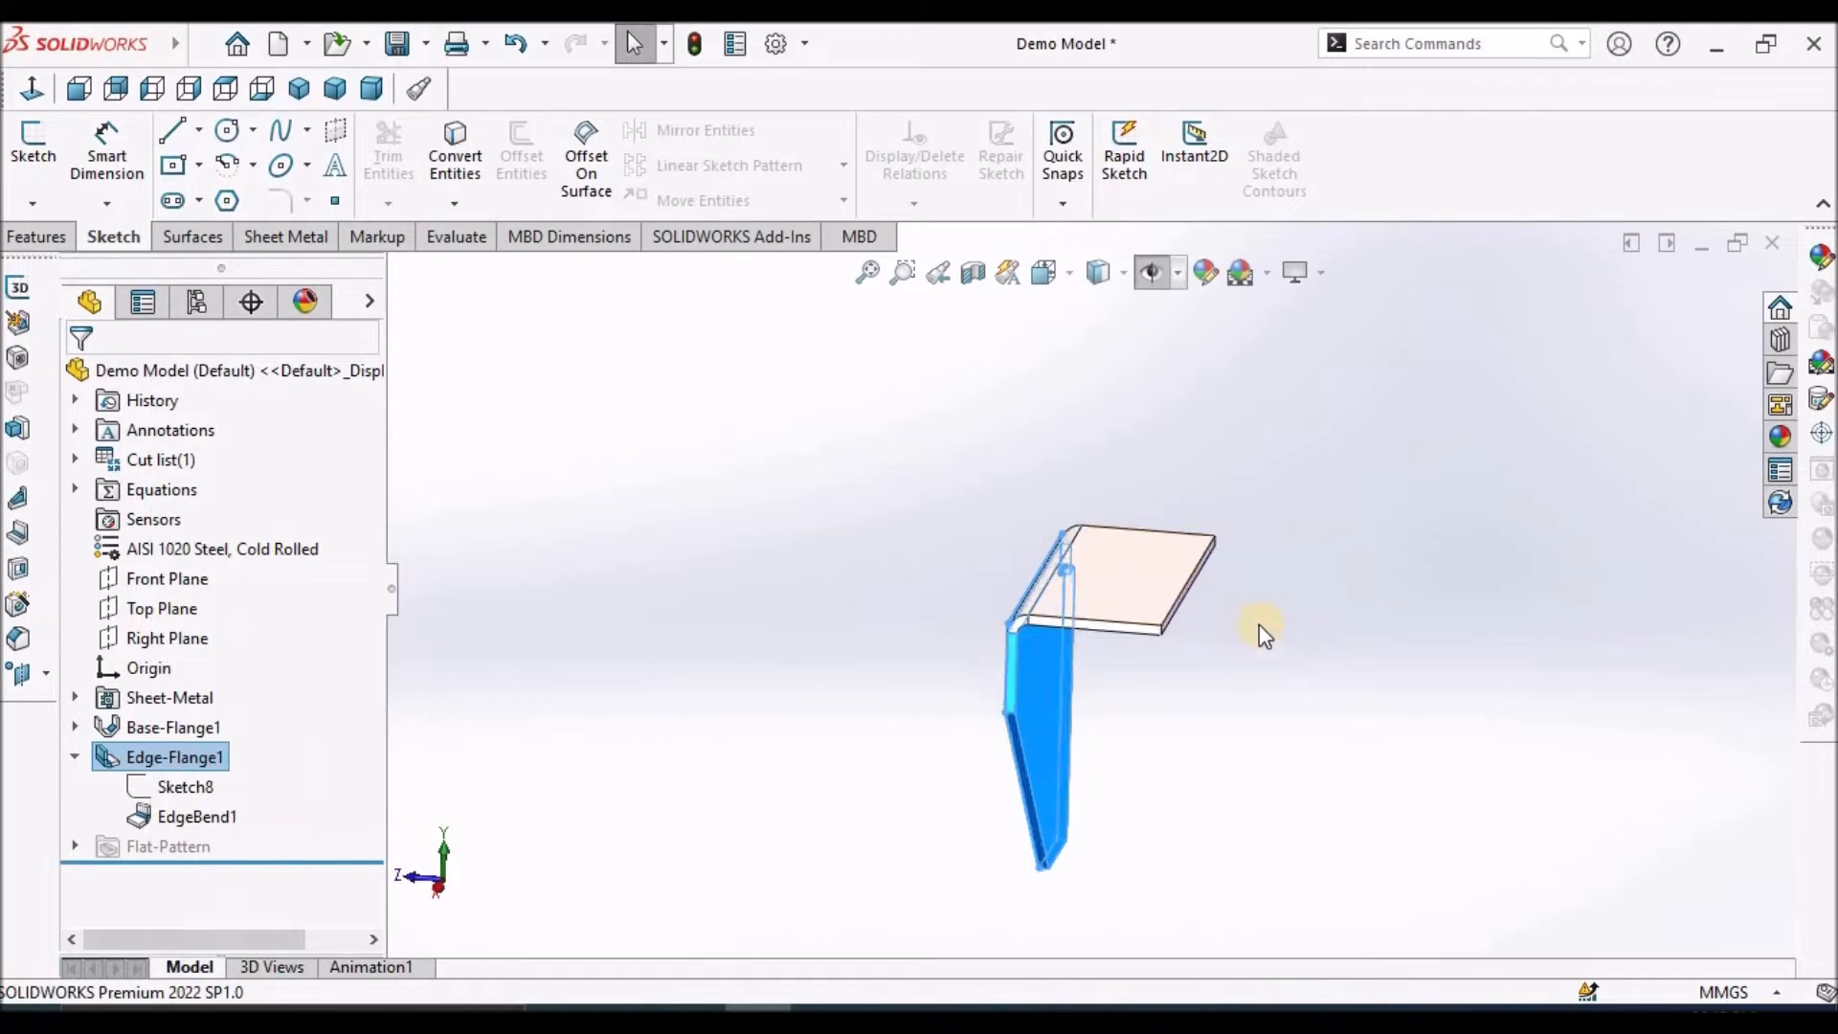
click(1199, 582)
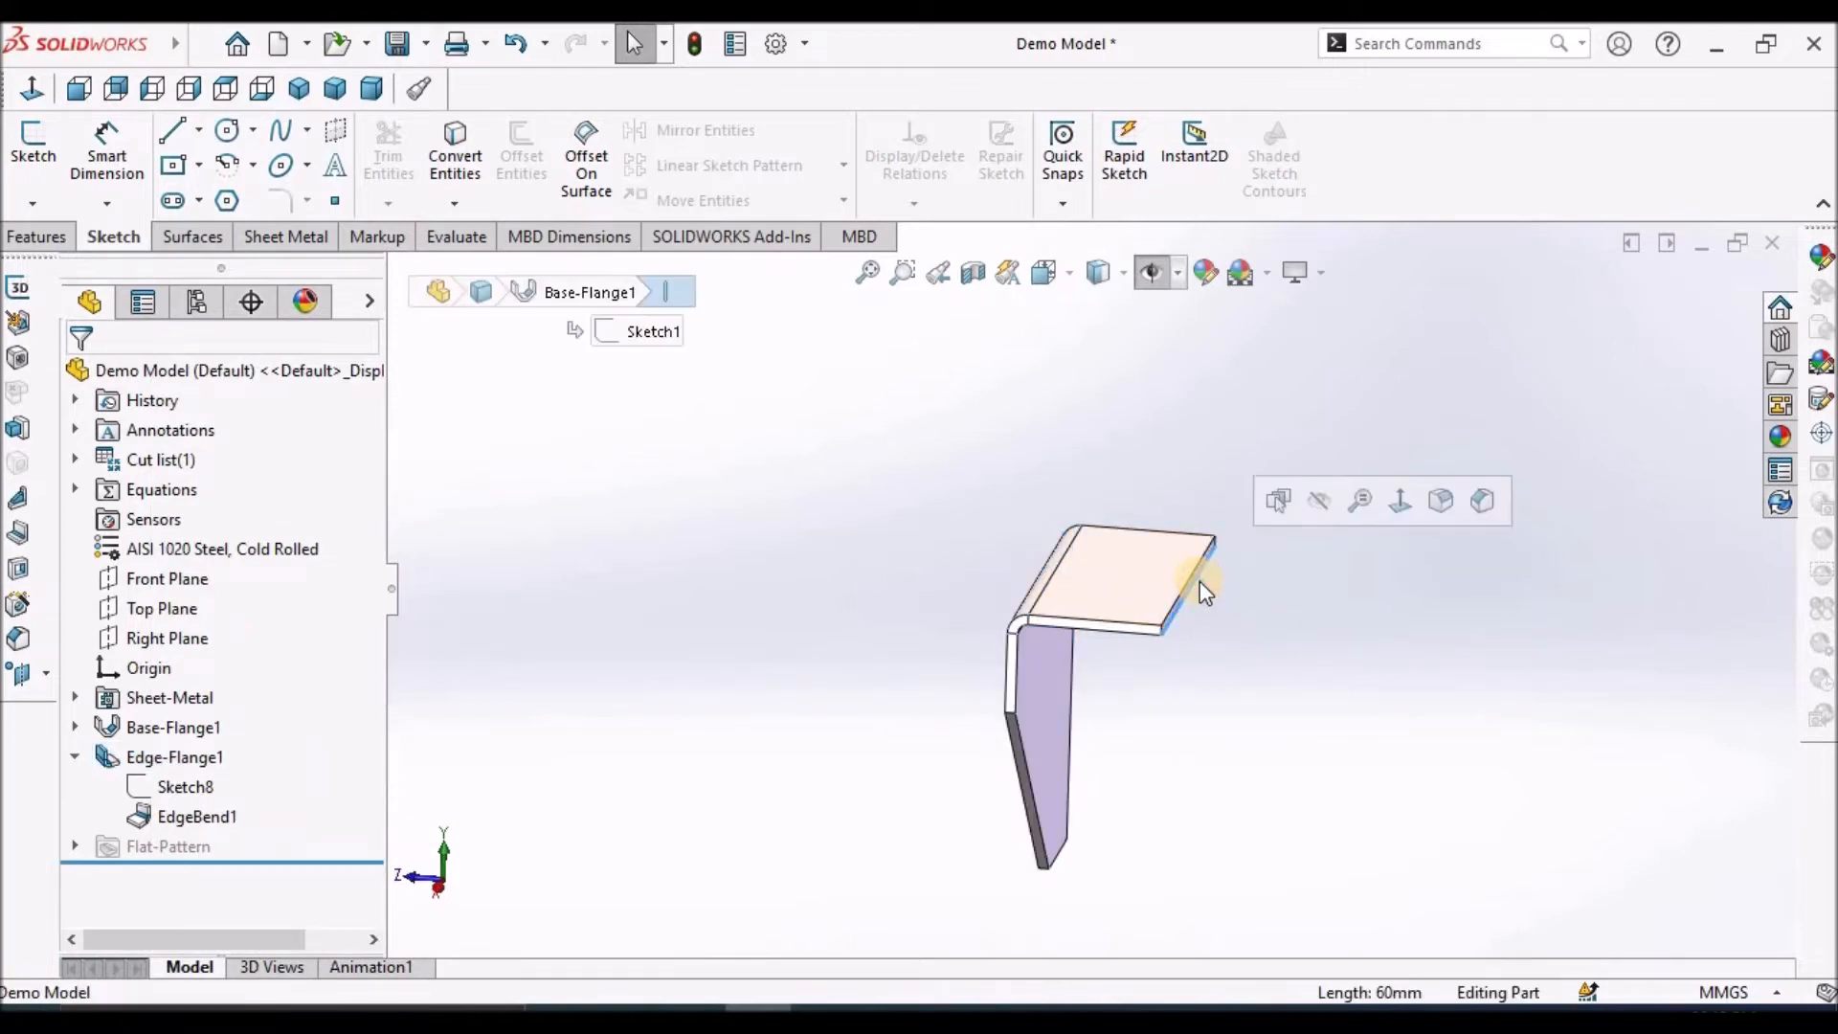
click(897, 569)
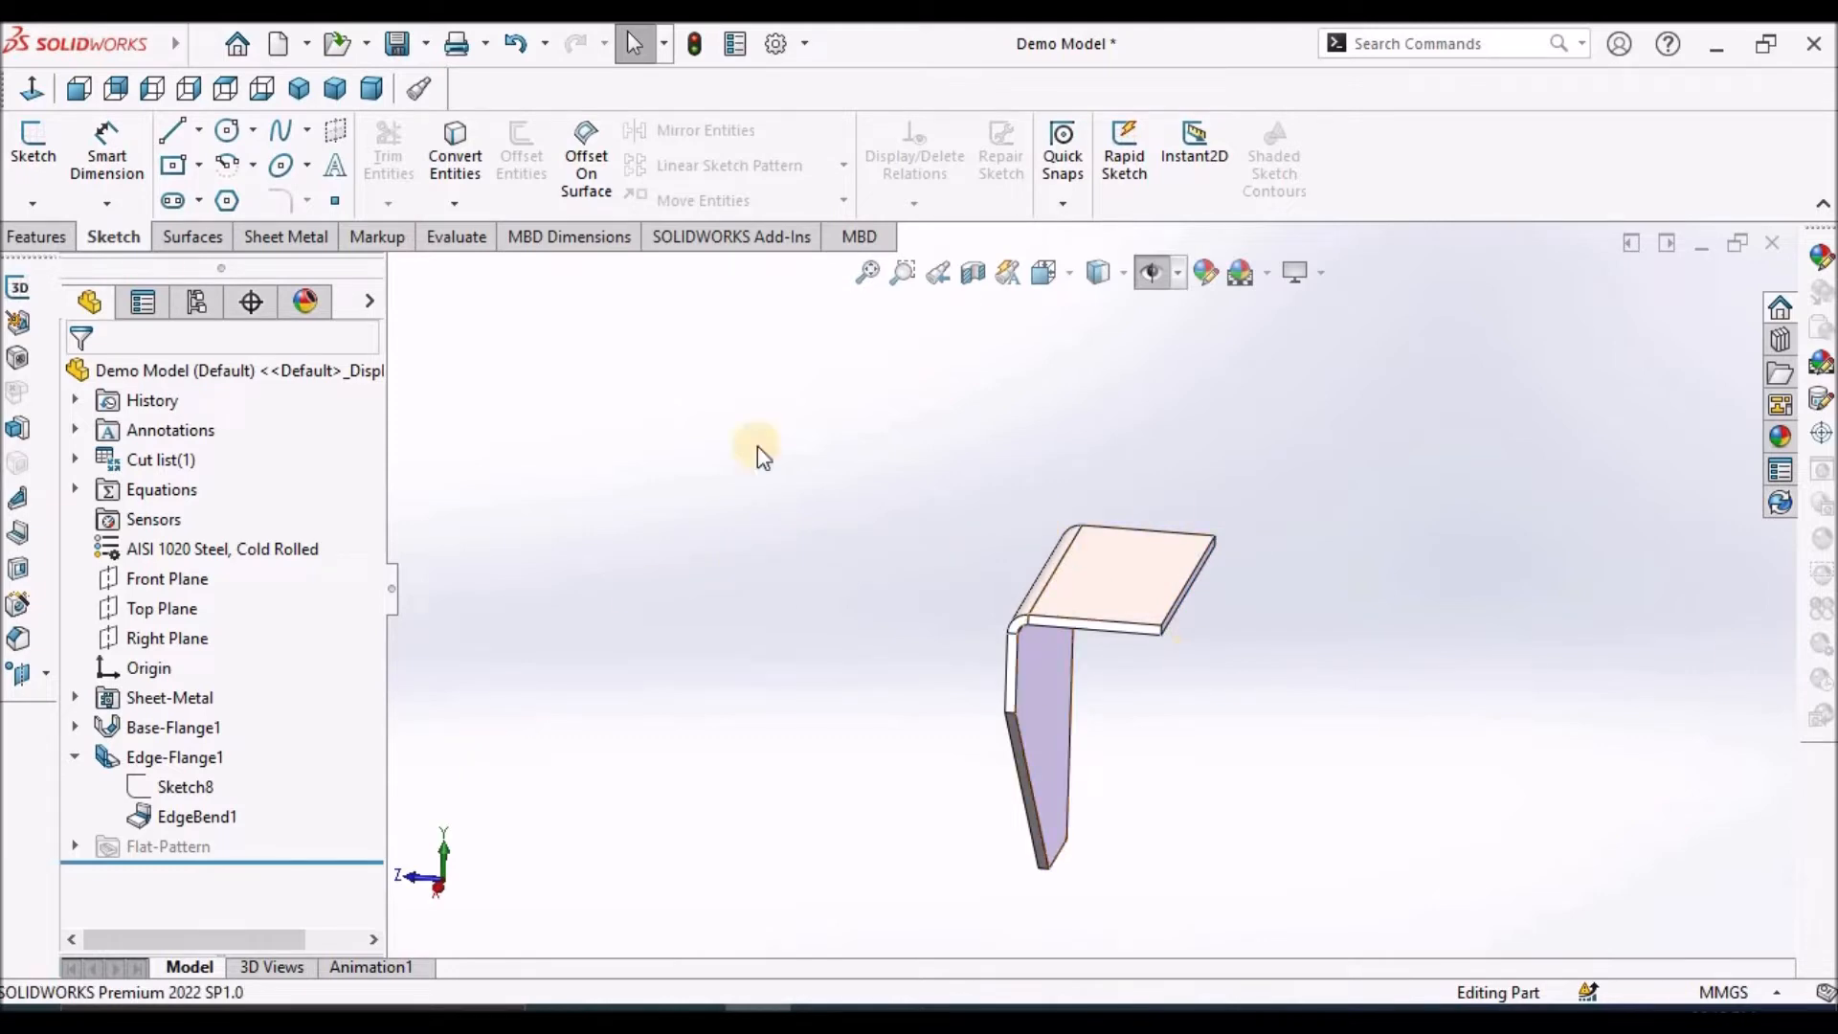
Add a downward 90-degree edge flange along the plate's long edge opposite the first flange
click(268, 247)
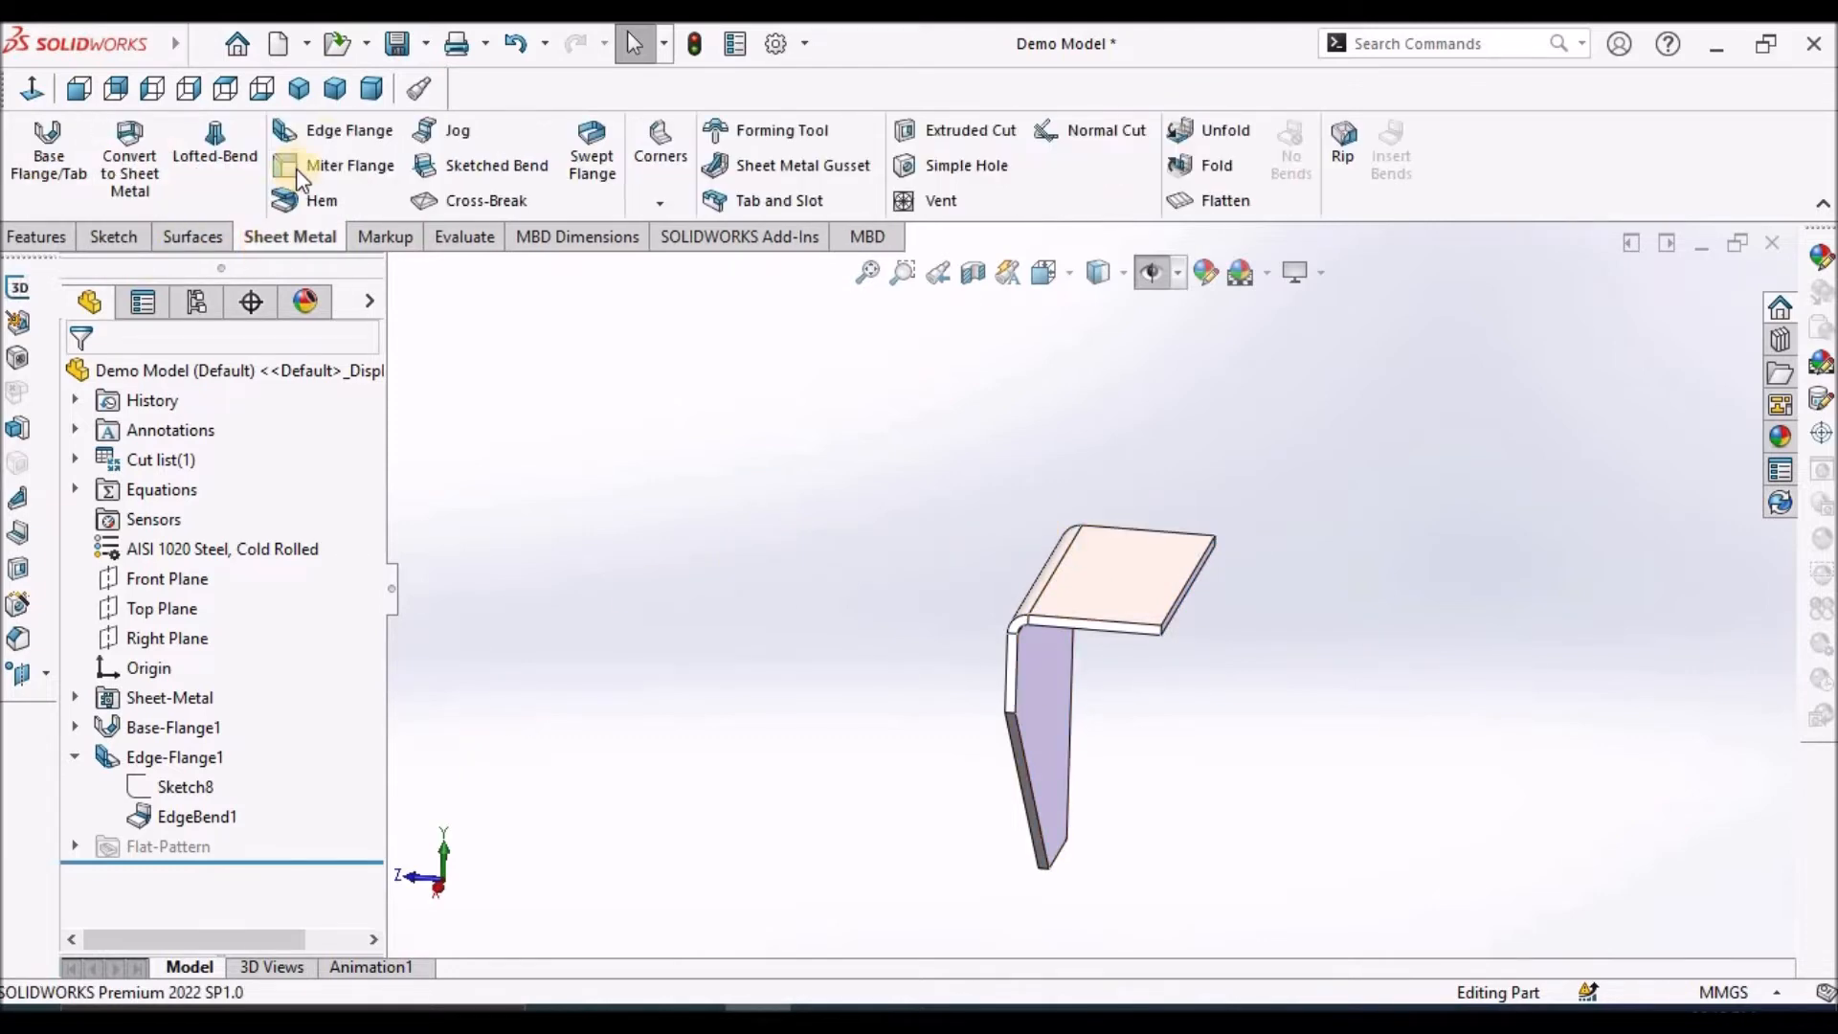
click(335, 133)
scroll(1244, 639, down, 5)
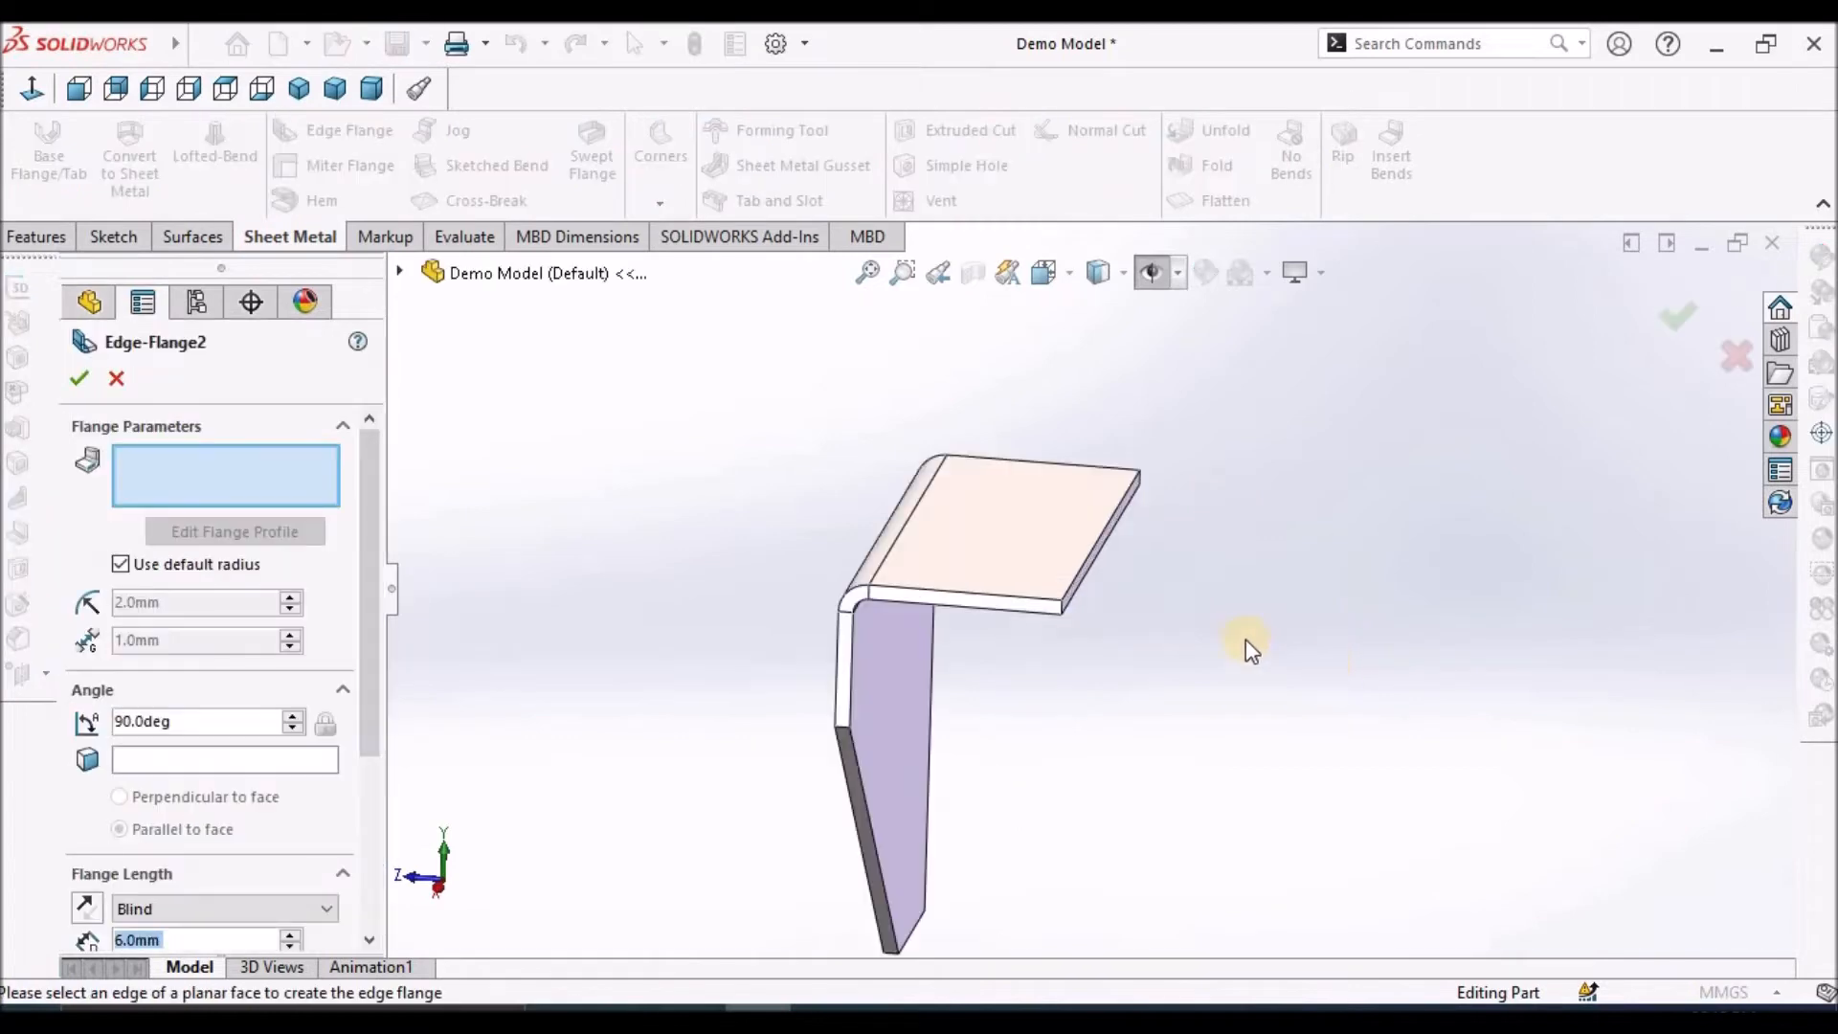
click(982, 486)
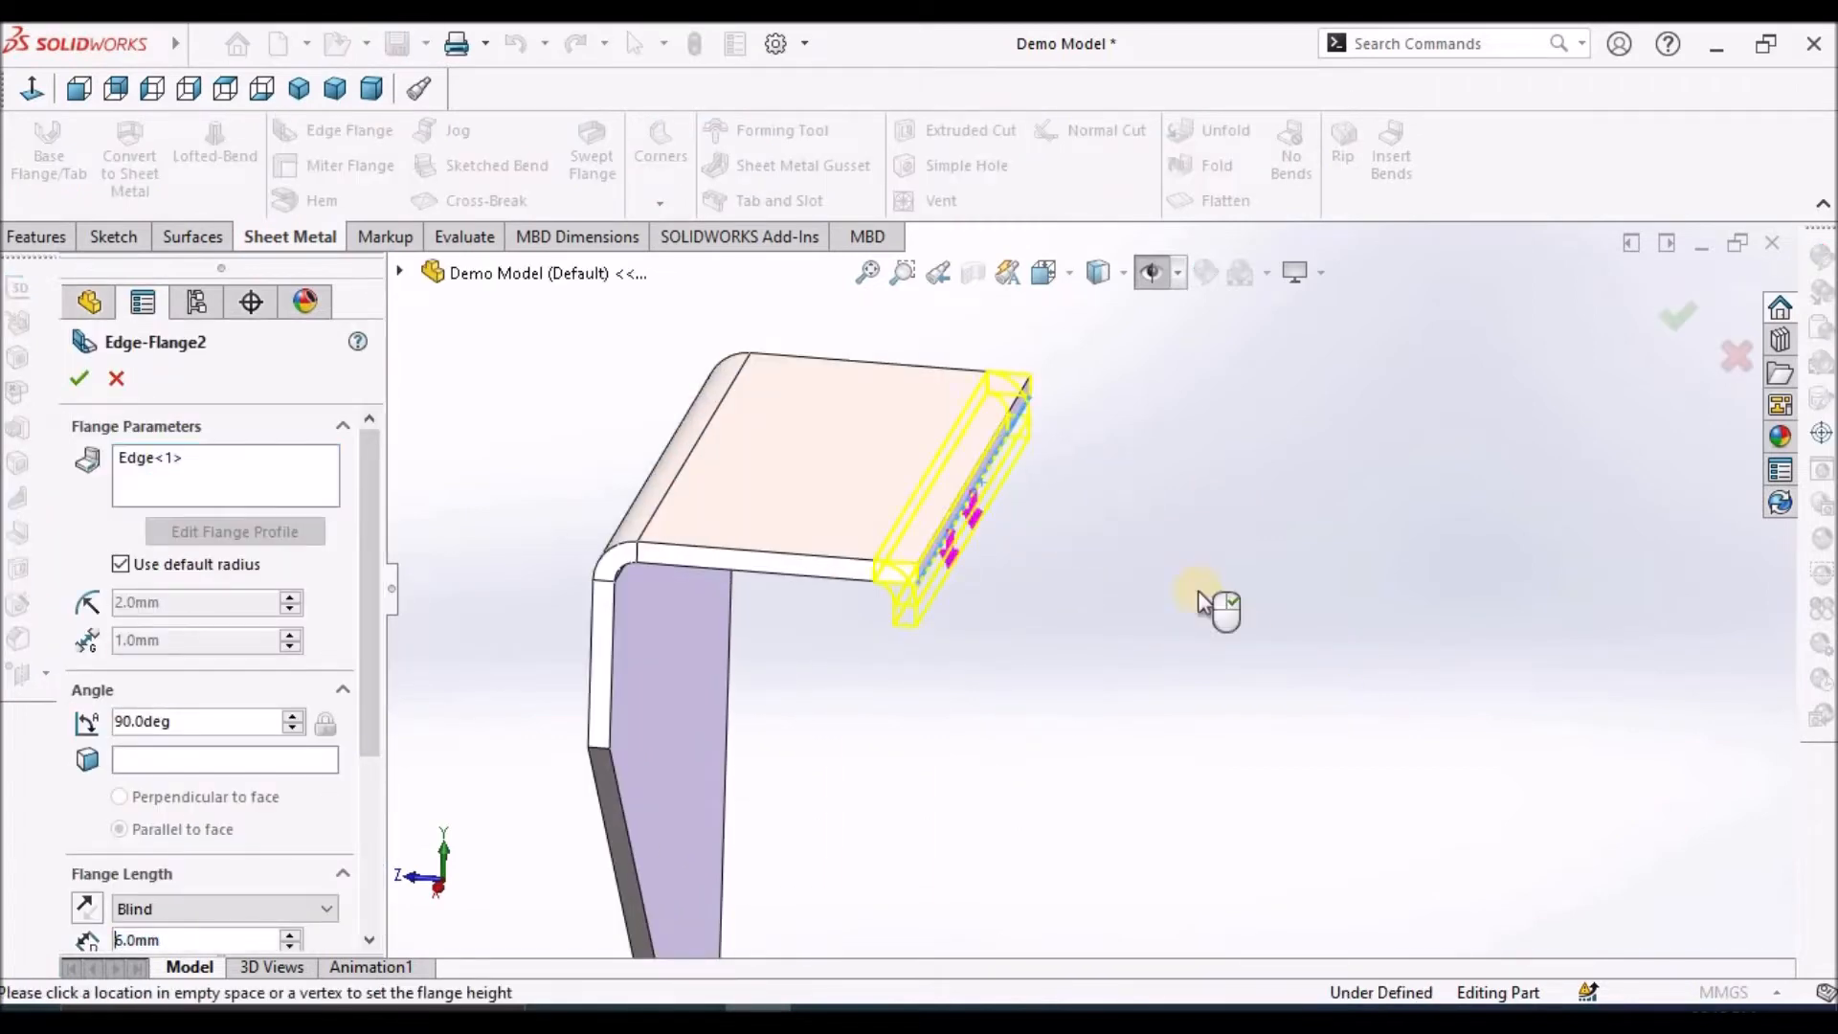
click(1068, 909)
scroll(1187, 639, up, 4)
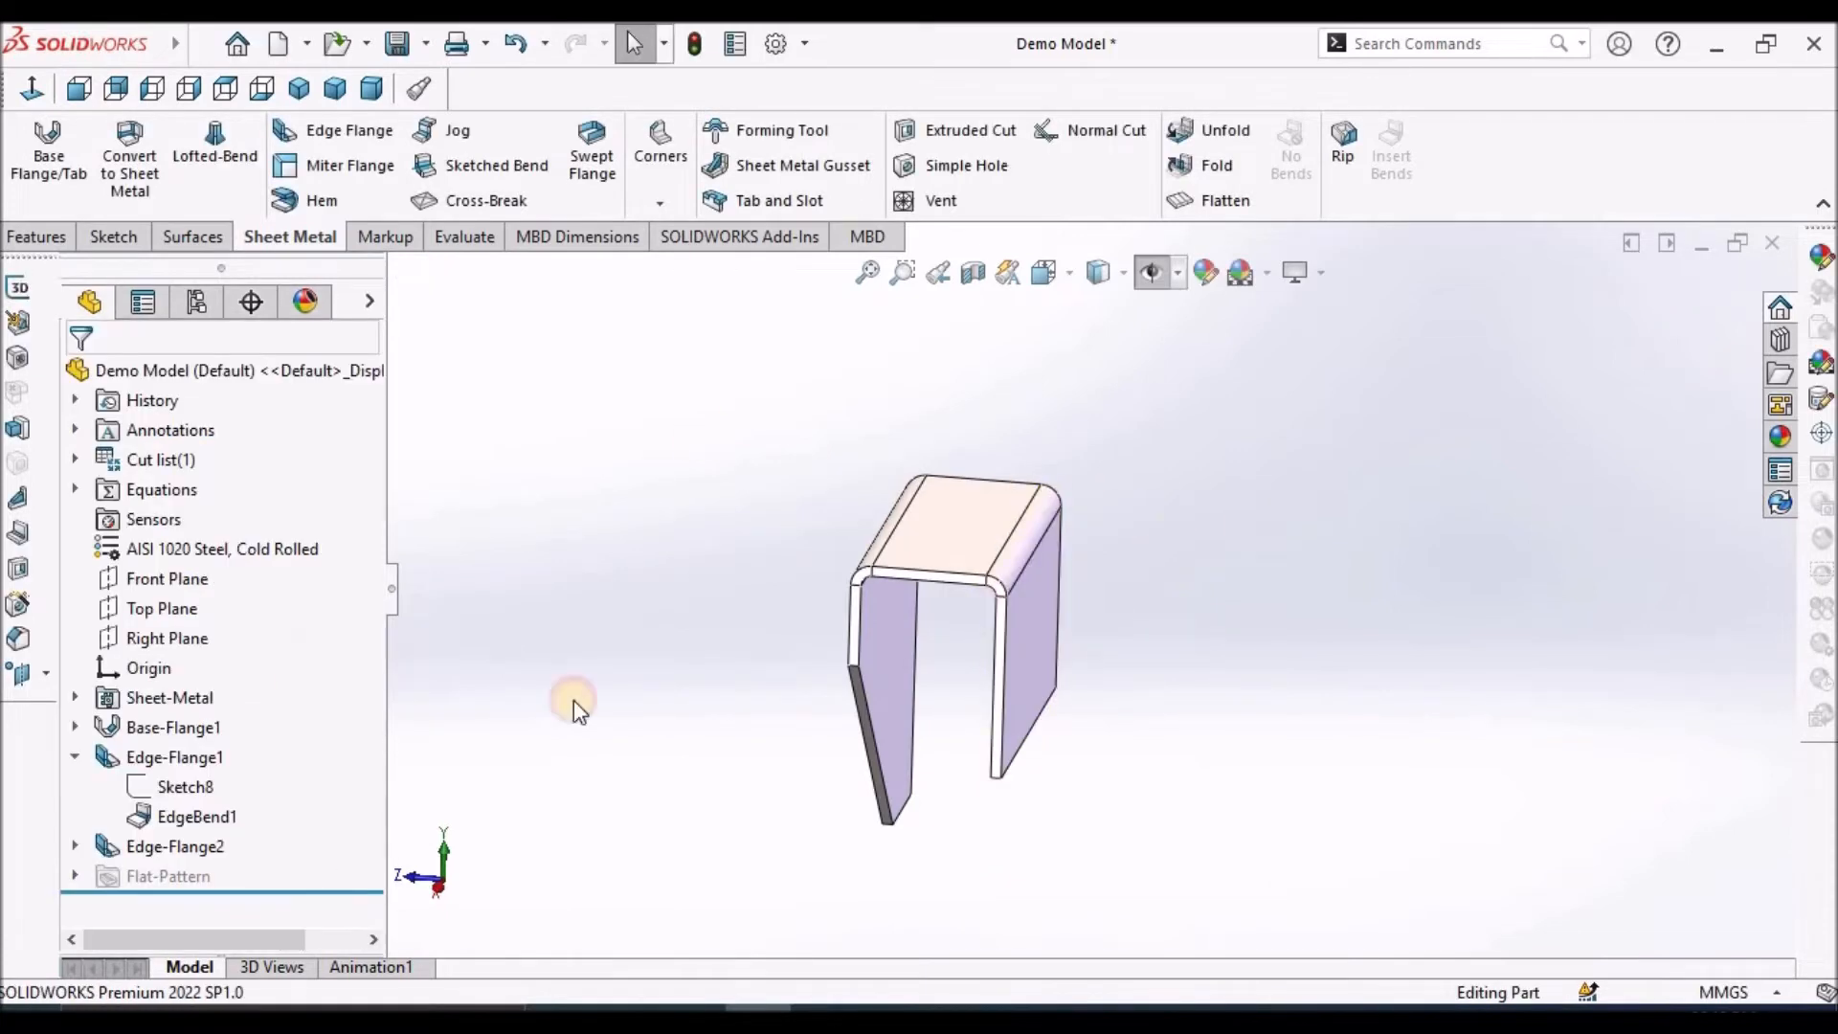
Expand the second edge flange in the feature tree and turn off Hide All Types for the model view
click(76, 846)
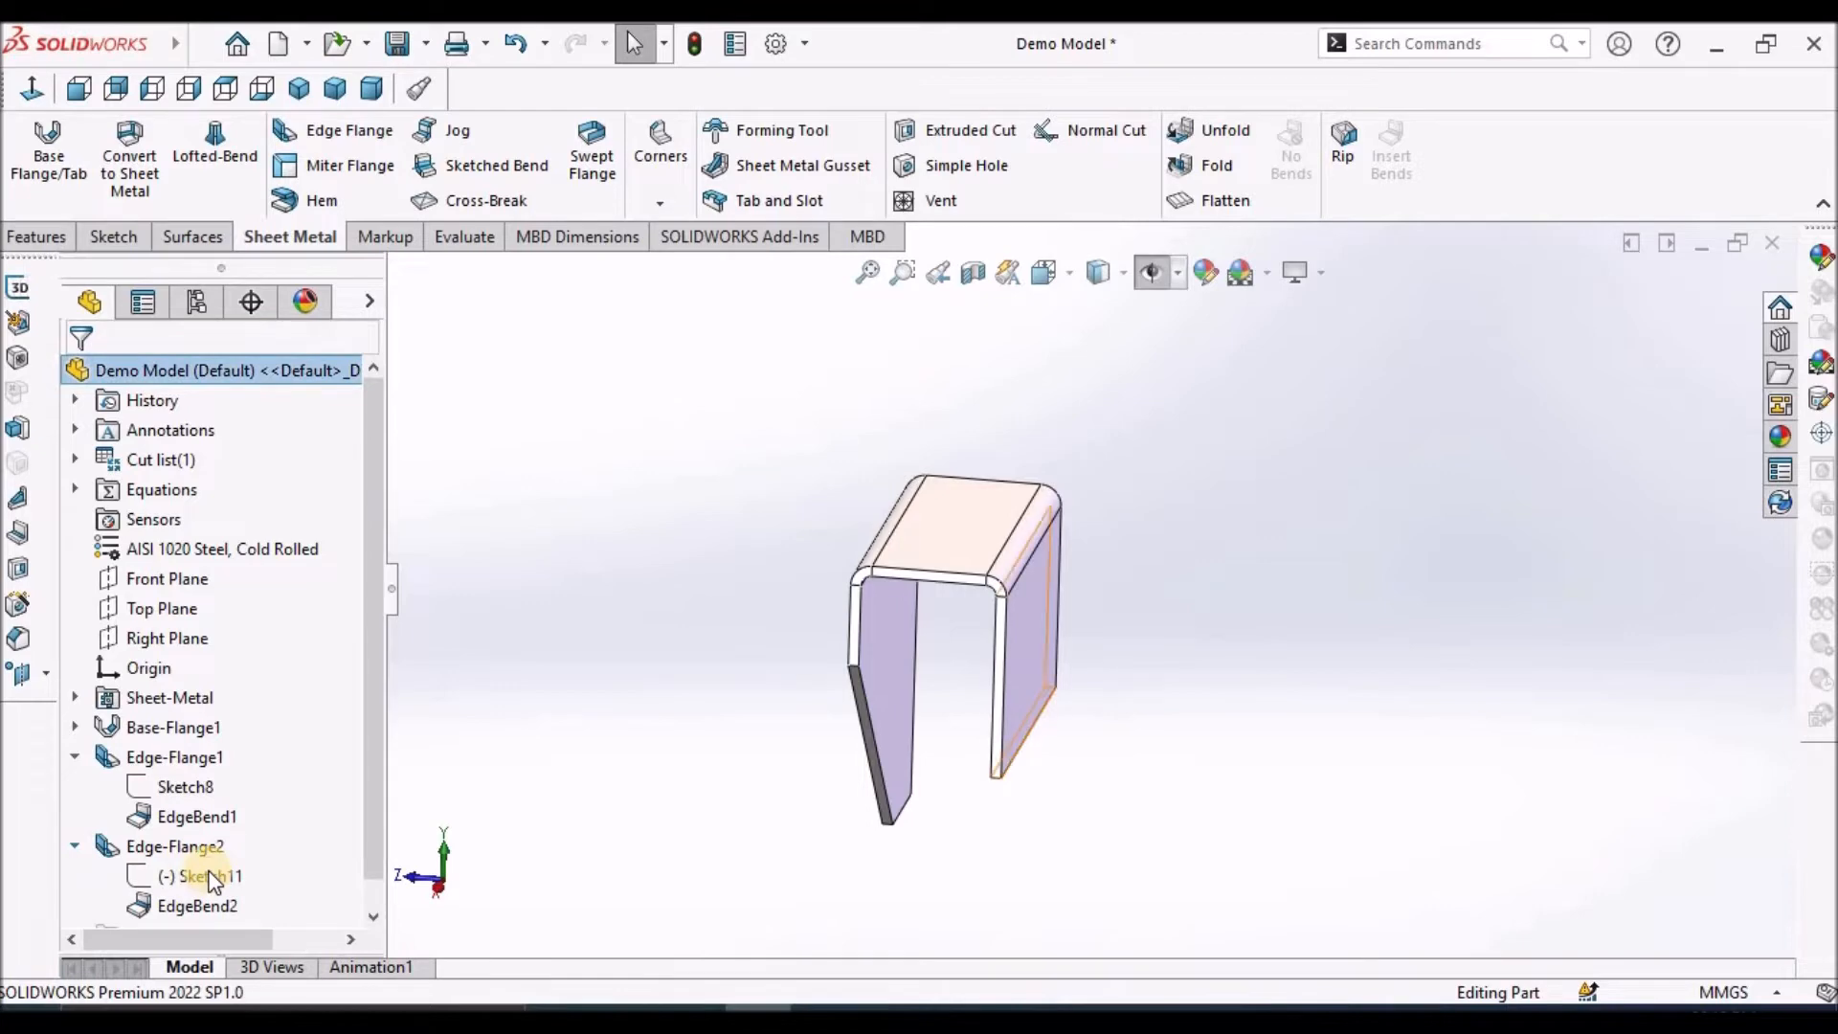
right_click(191, 875)
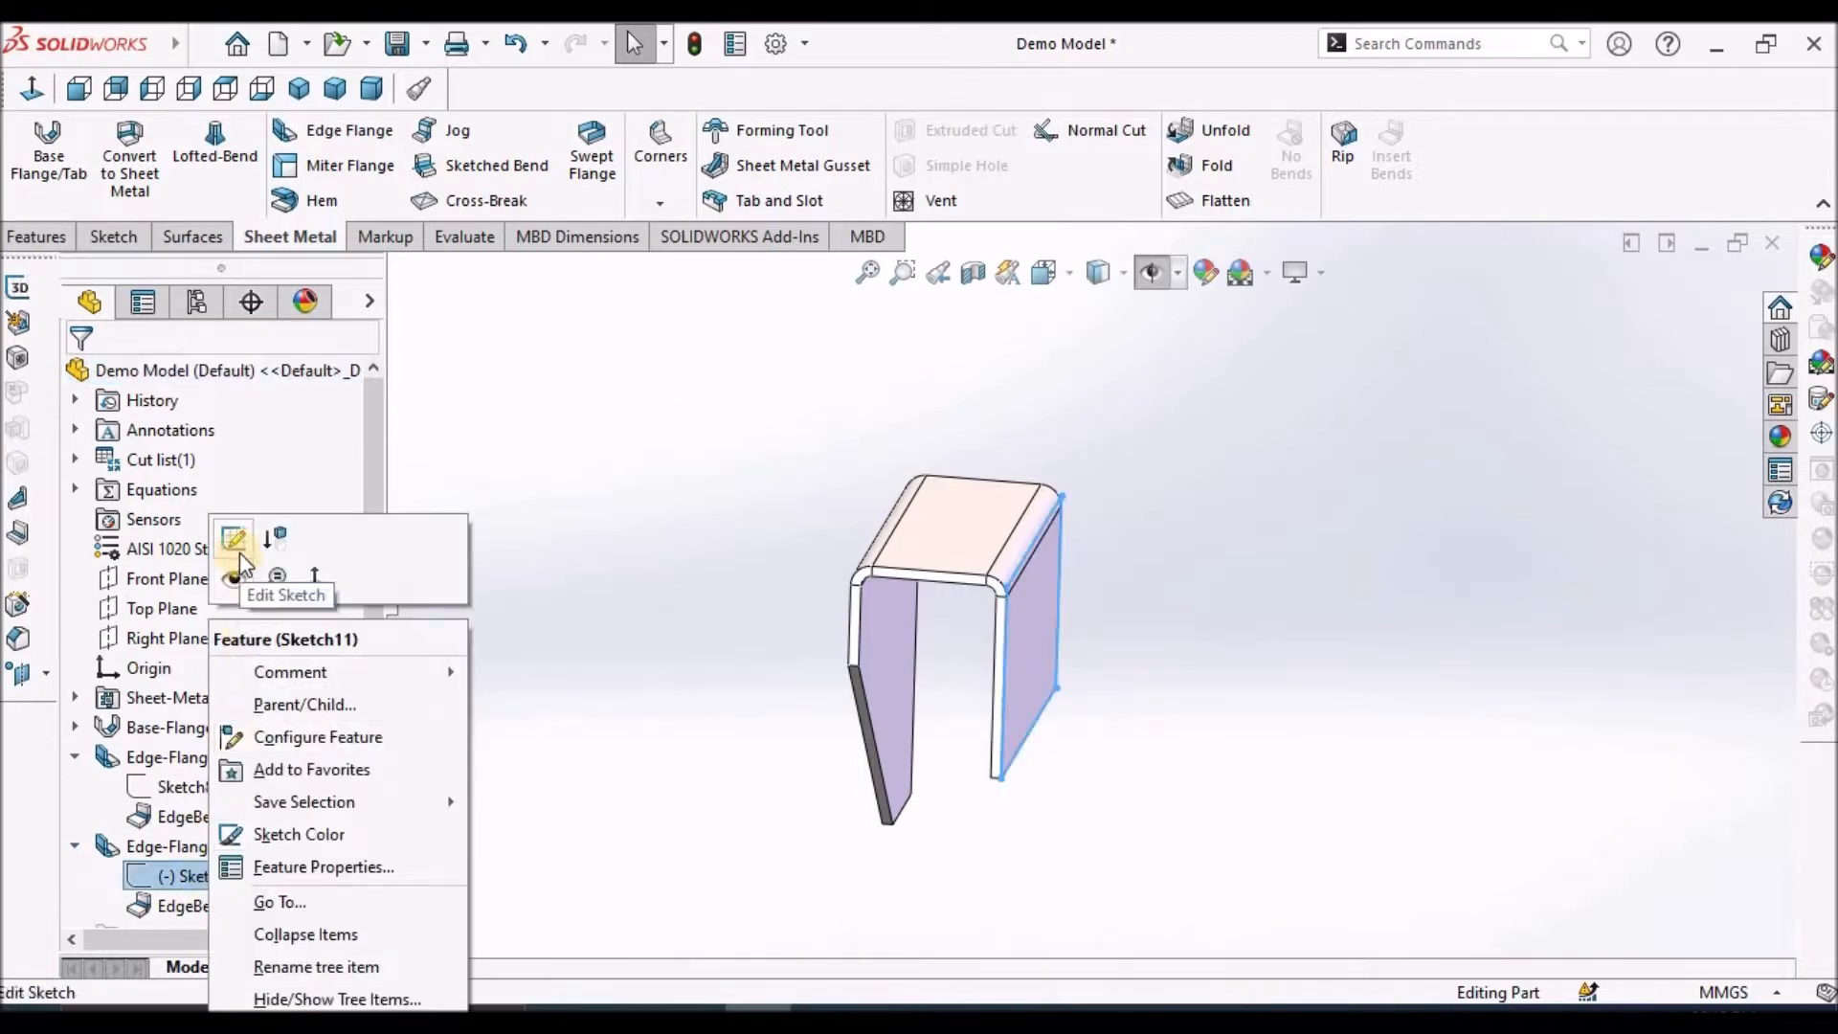
click(609, 422)
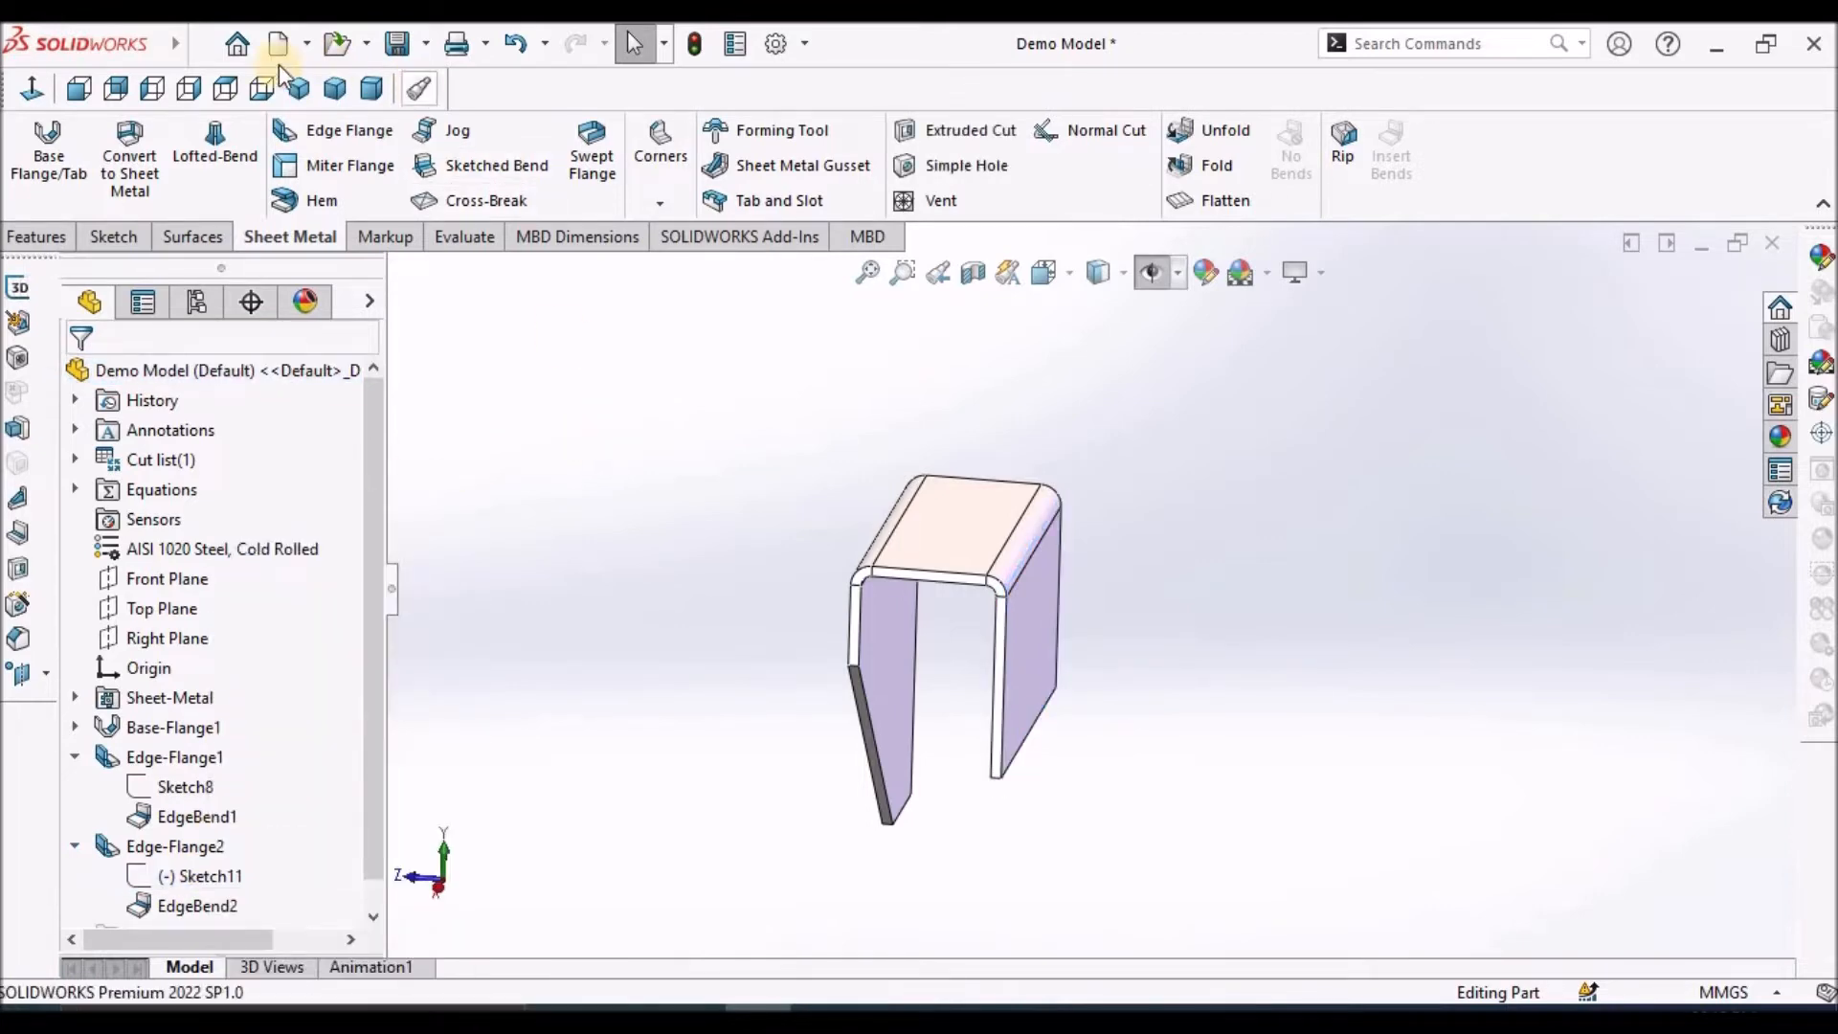
mouse_move(177, 45)
click(299, 45)
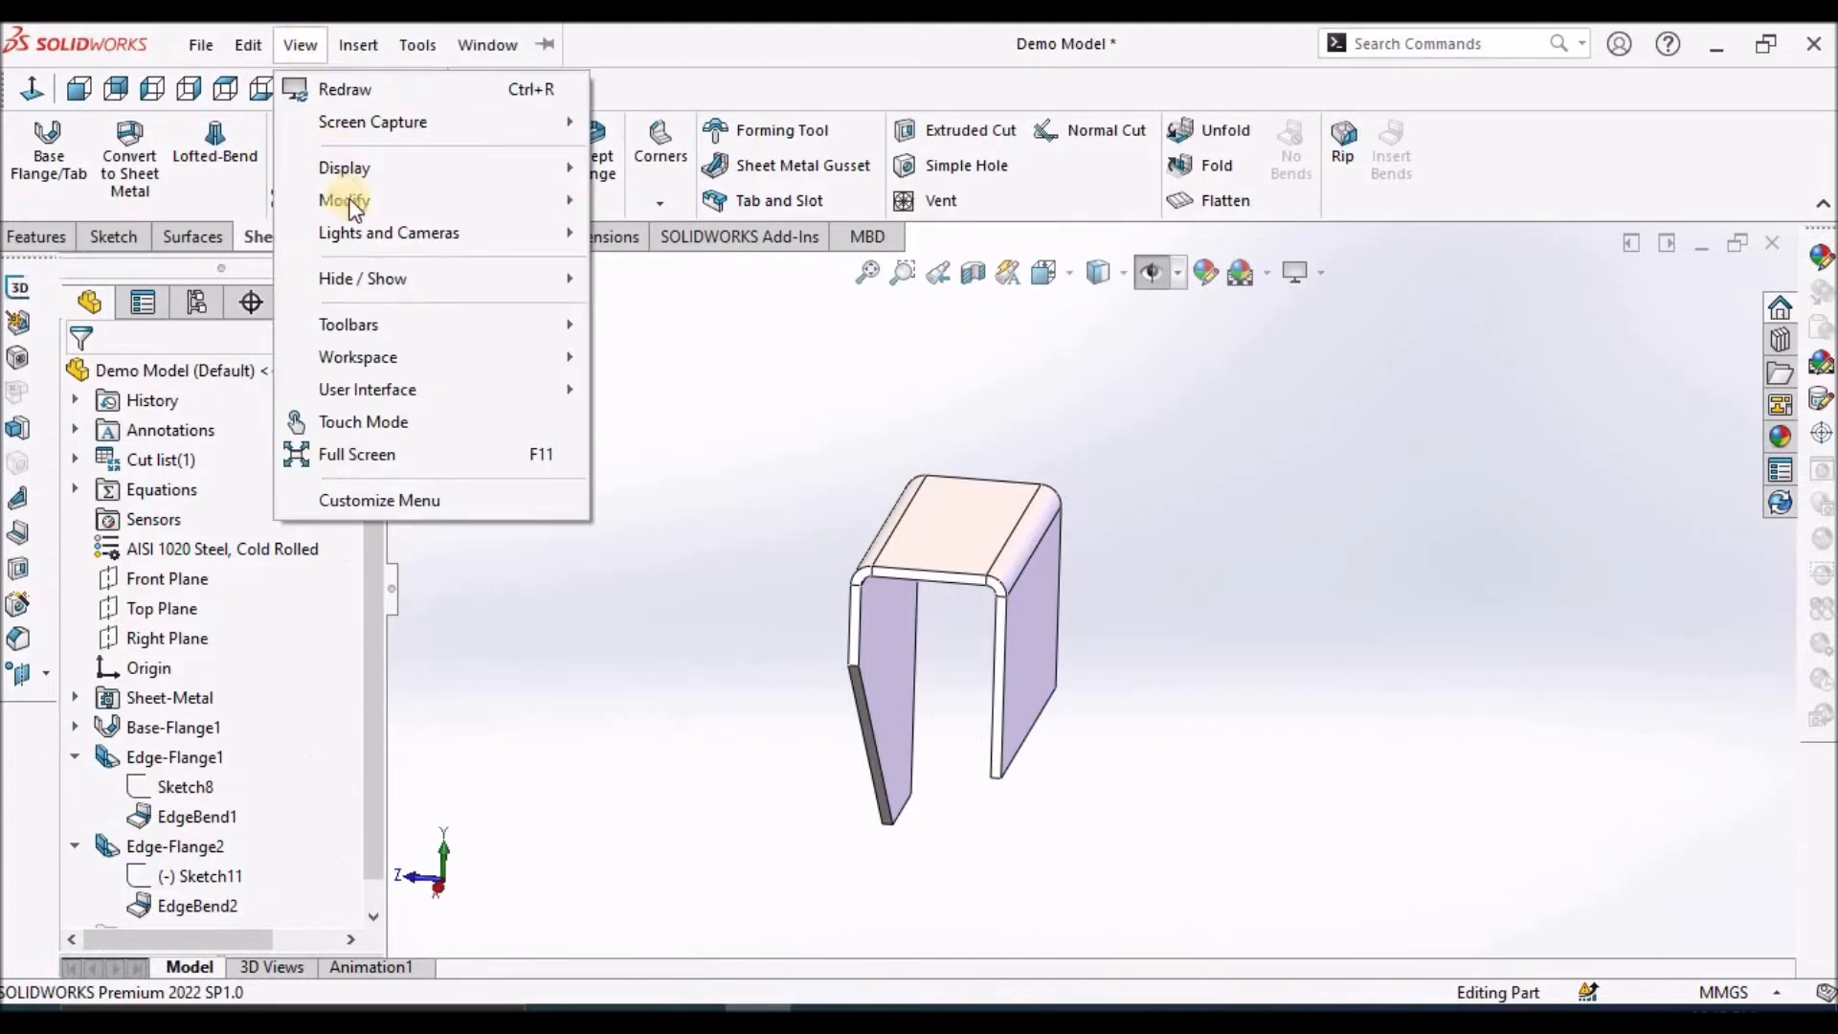
mouse_move(364, 288)
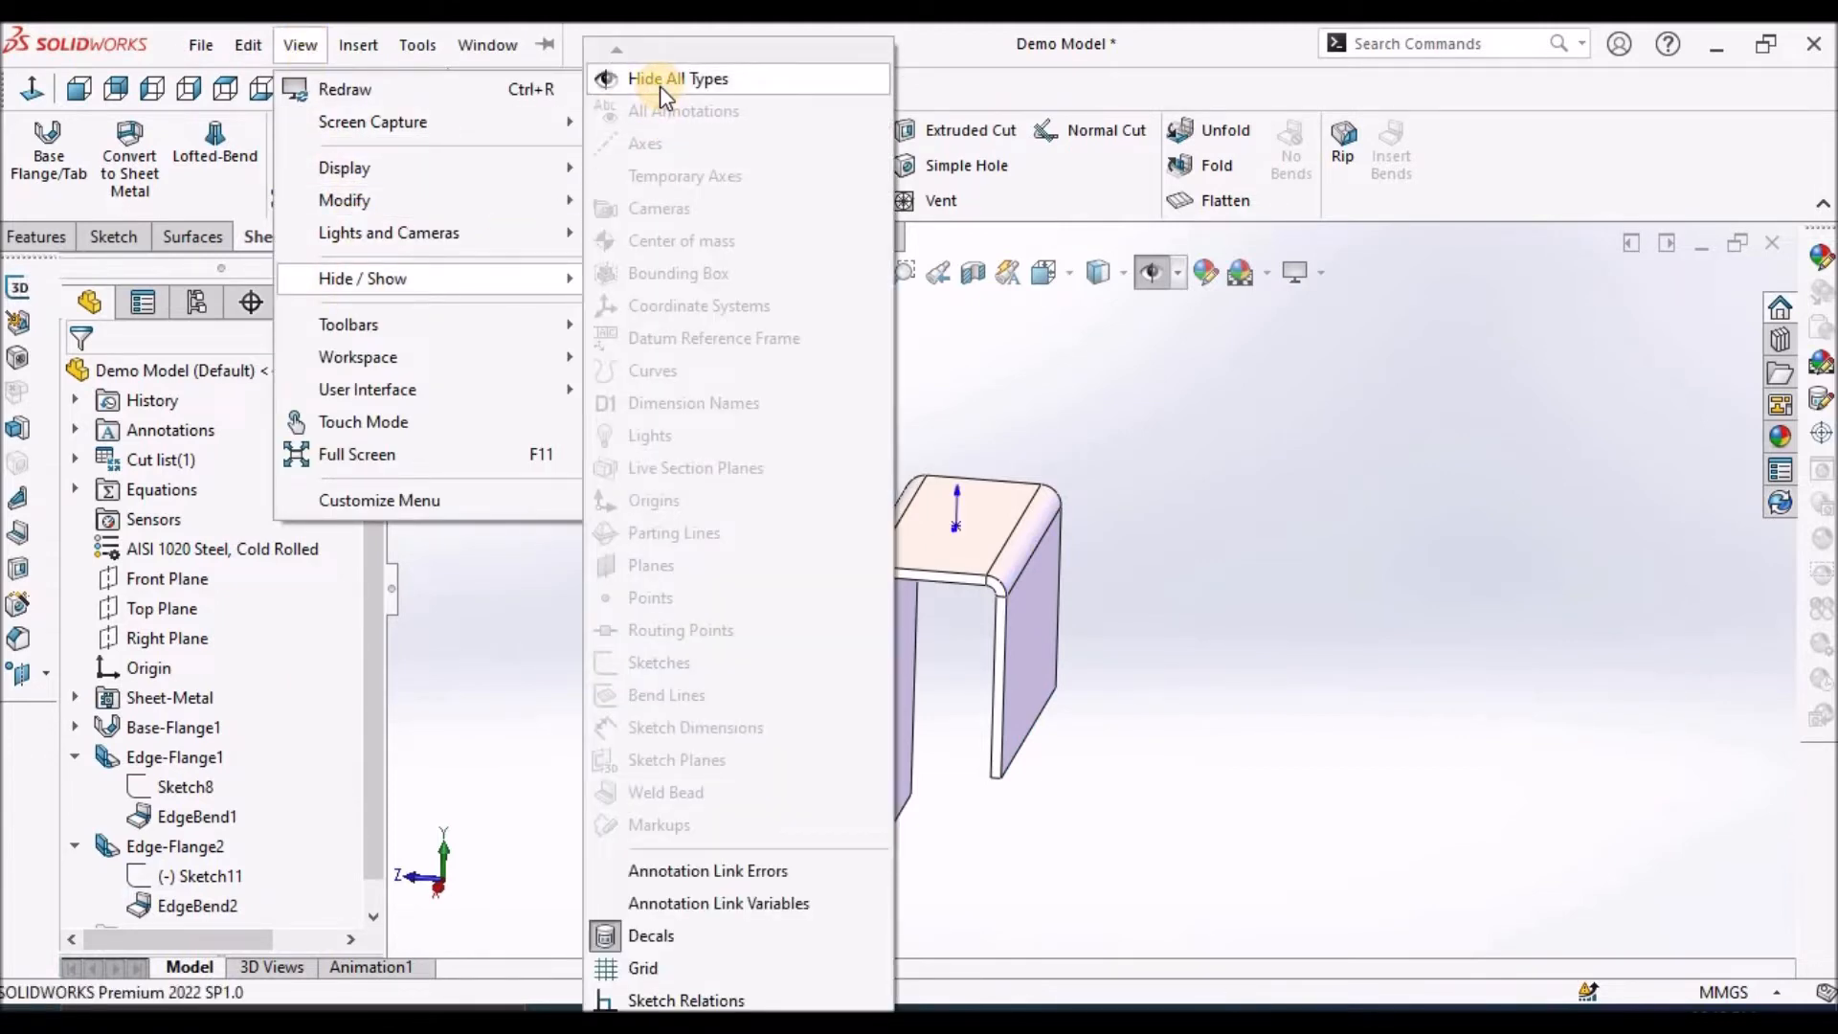
click(1180, 408)
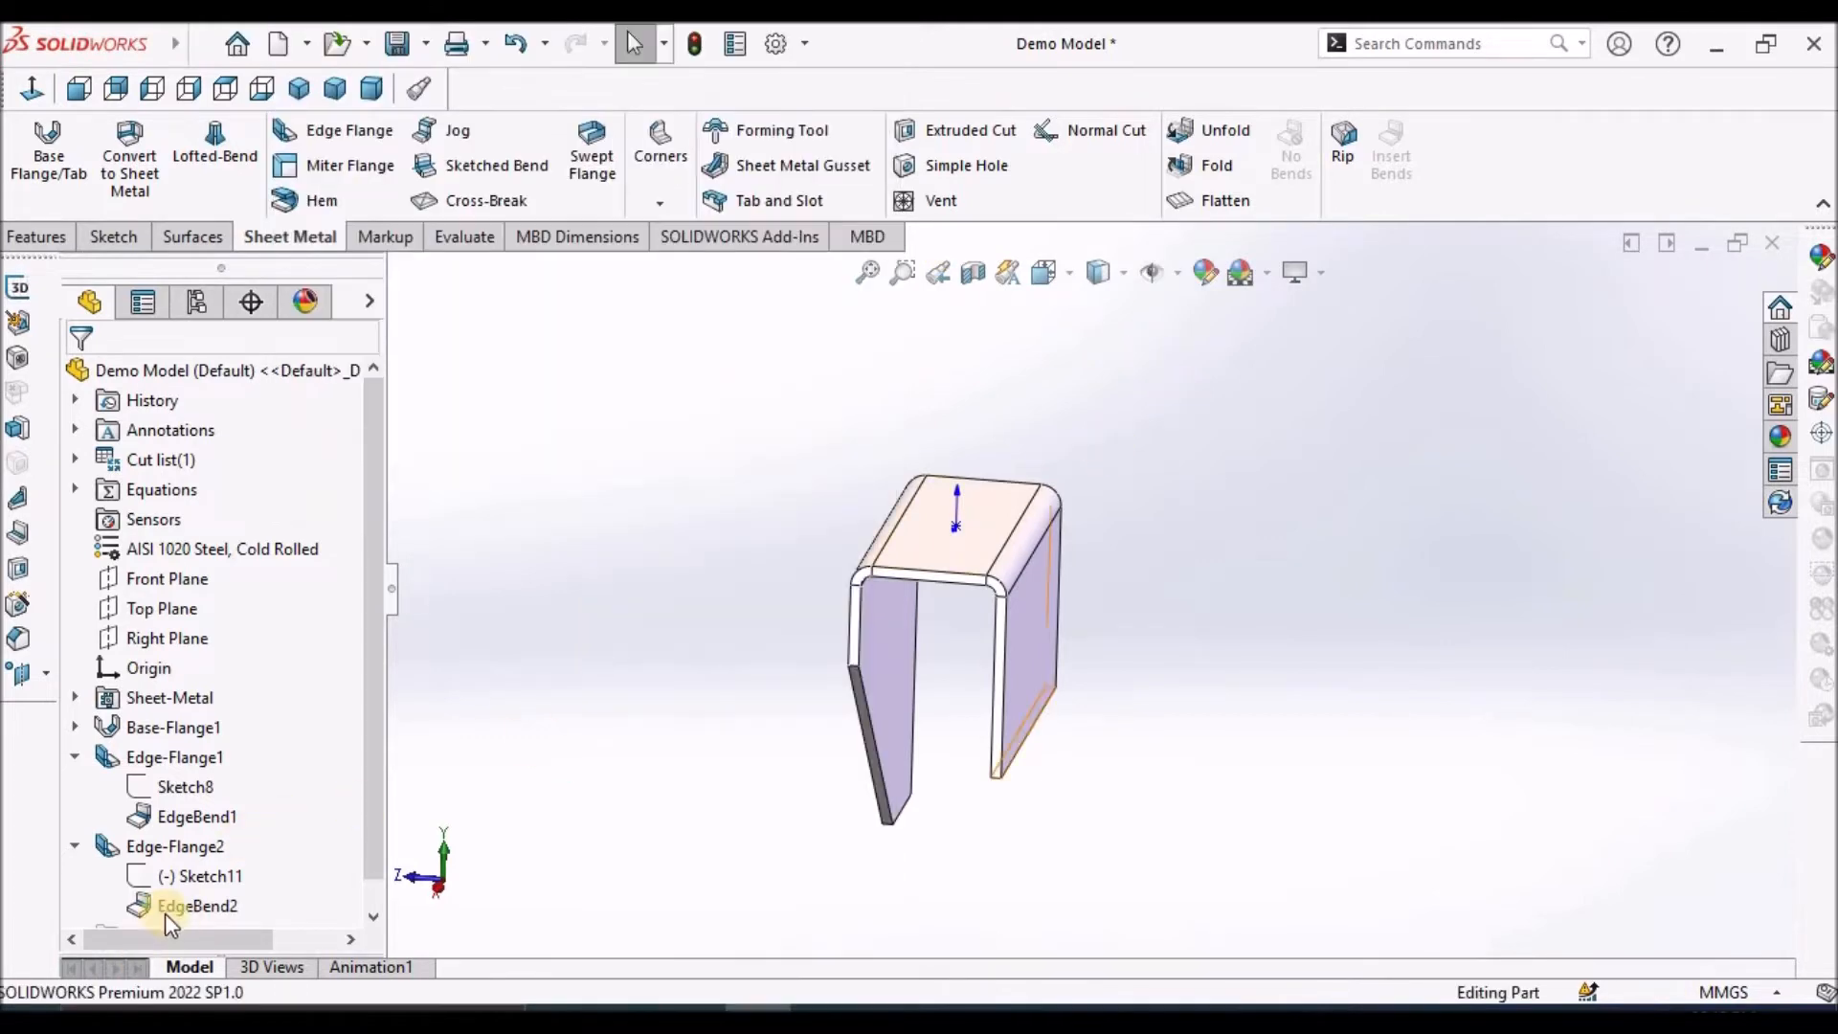
Show the second edge flange's profile sketch in the model
click(188, 882)
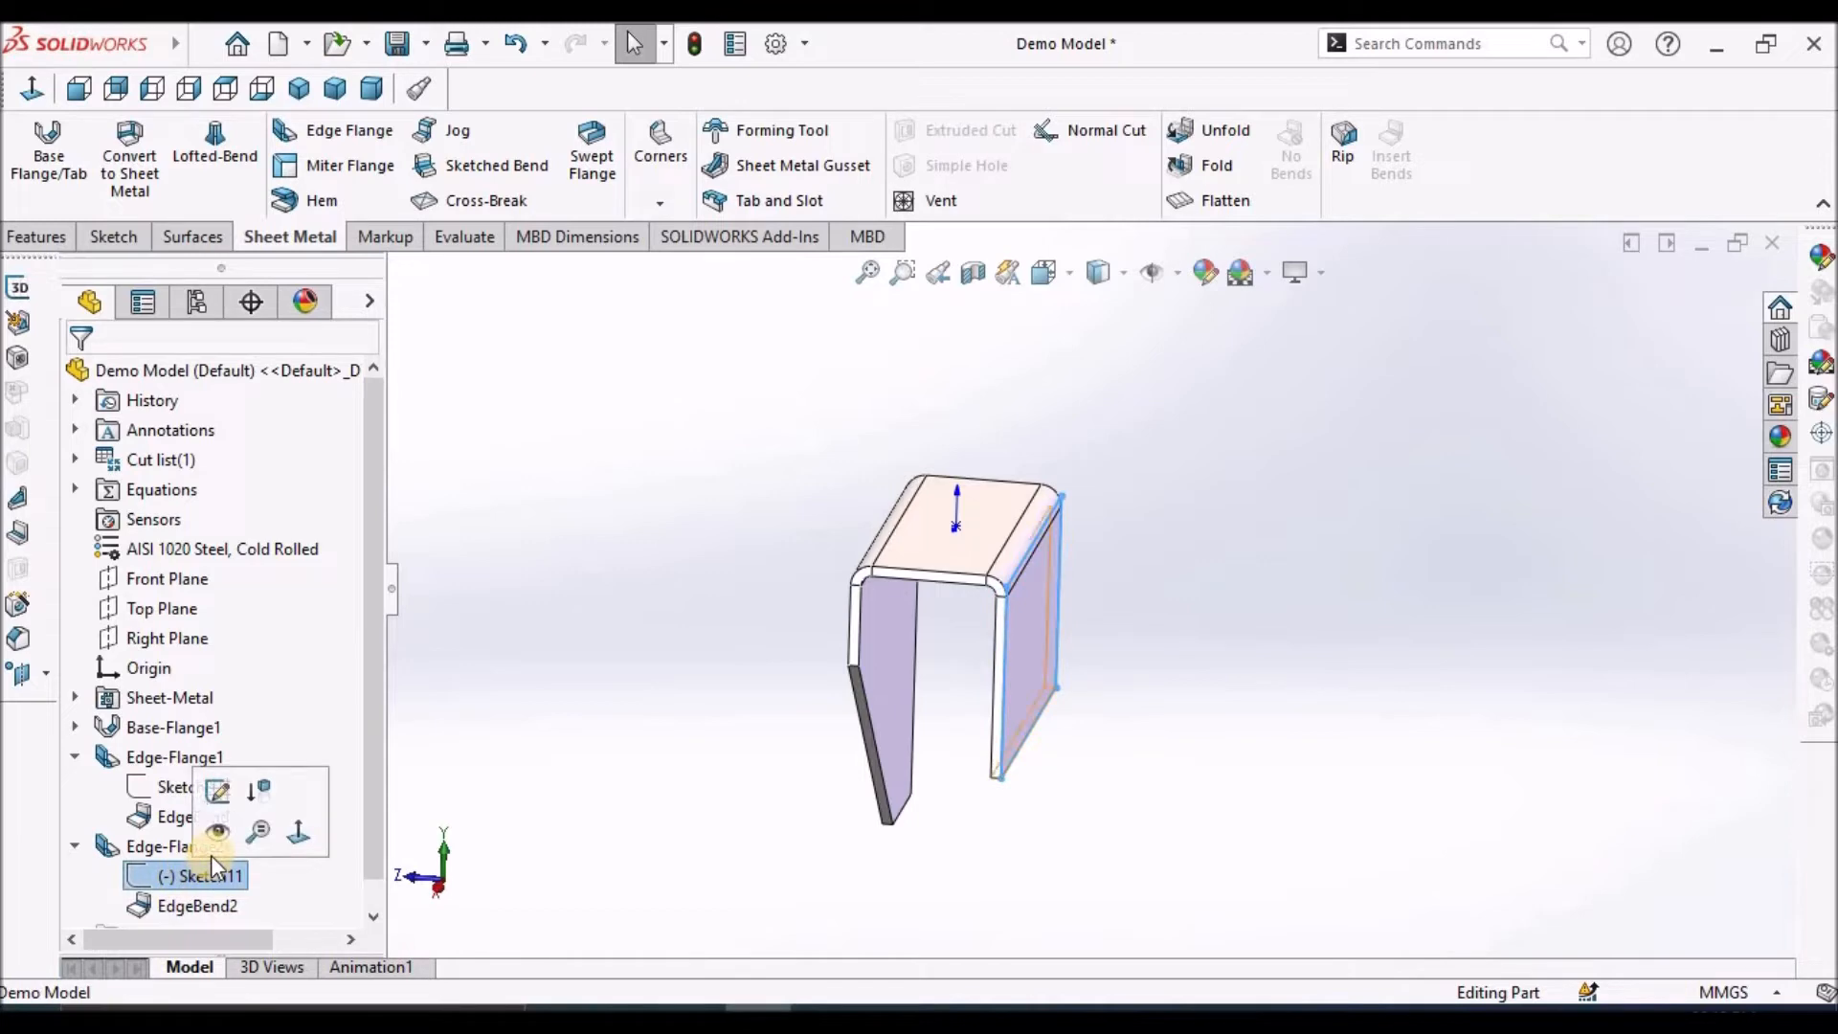
click(221, 833)
mouse_move(1283, 560)
middle_down()
mouse_move(1308, 555)
mouse_move(976, 534)
mouse_move(1251, 545)
mouse_move(1226, 573)
middle_up()
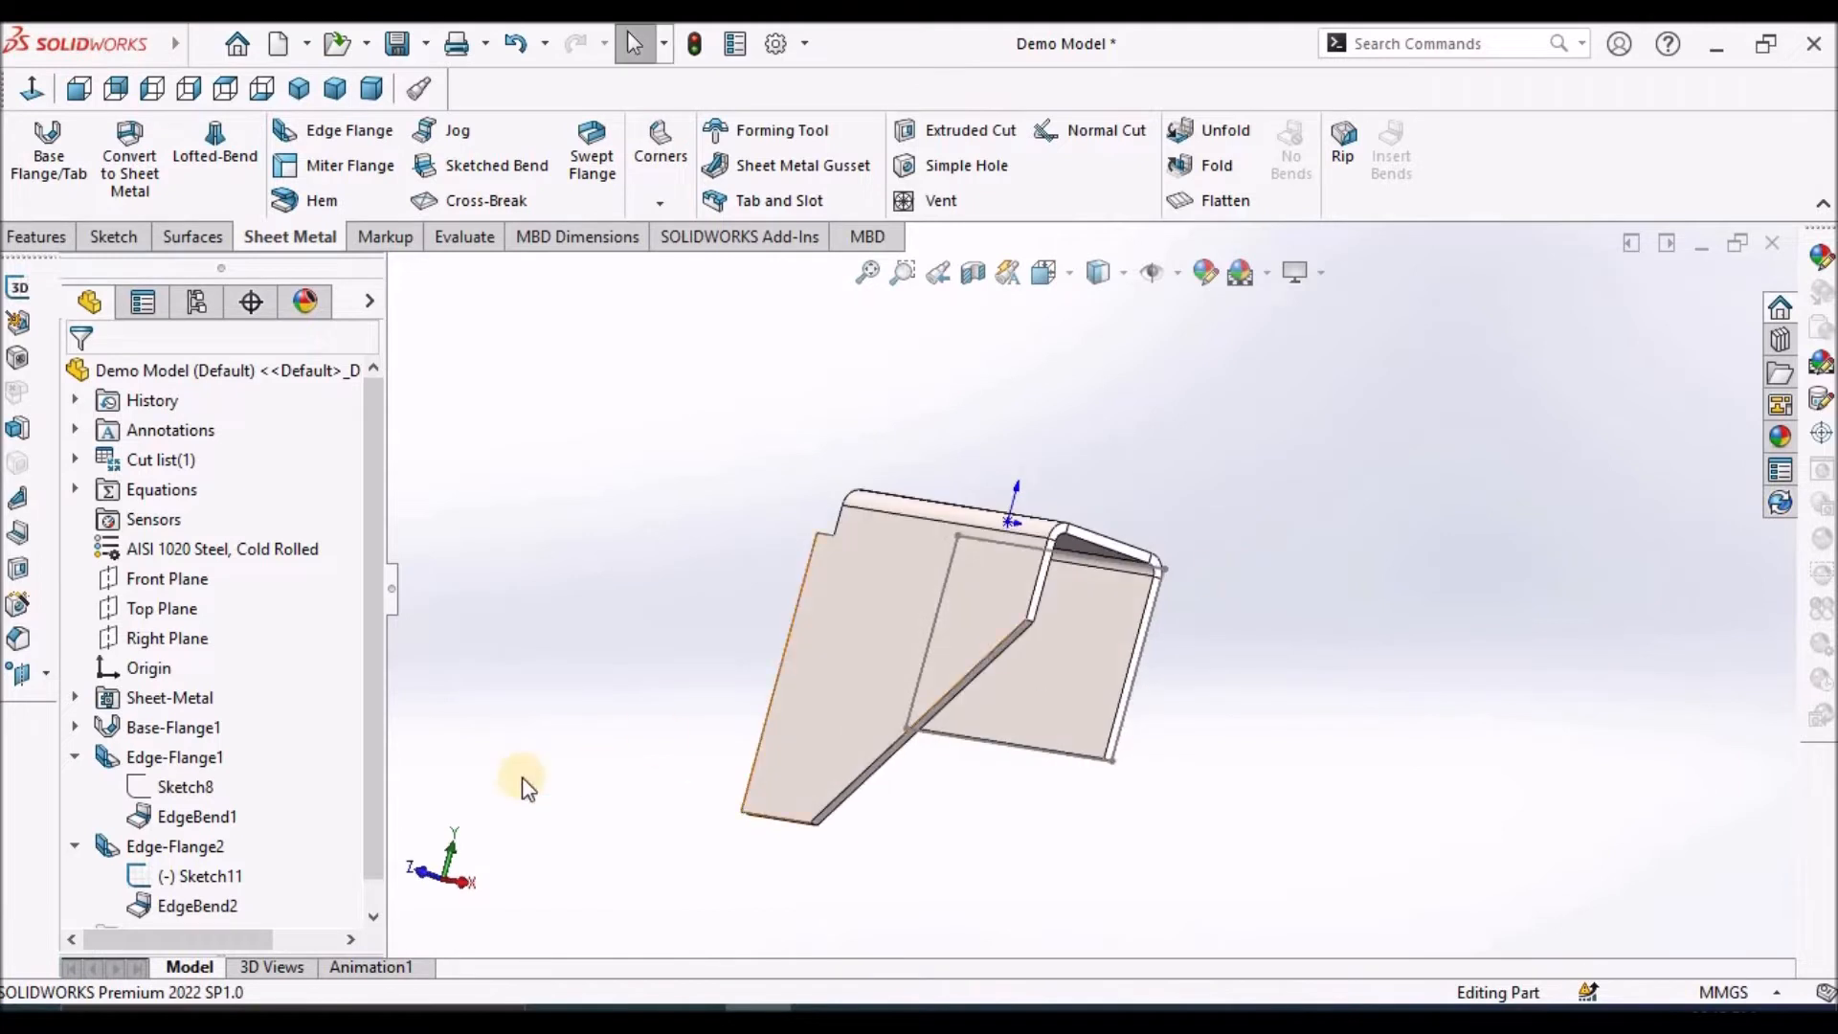
Show the first edge flange's profile sketch in the model
right_click(181, 786)
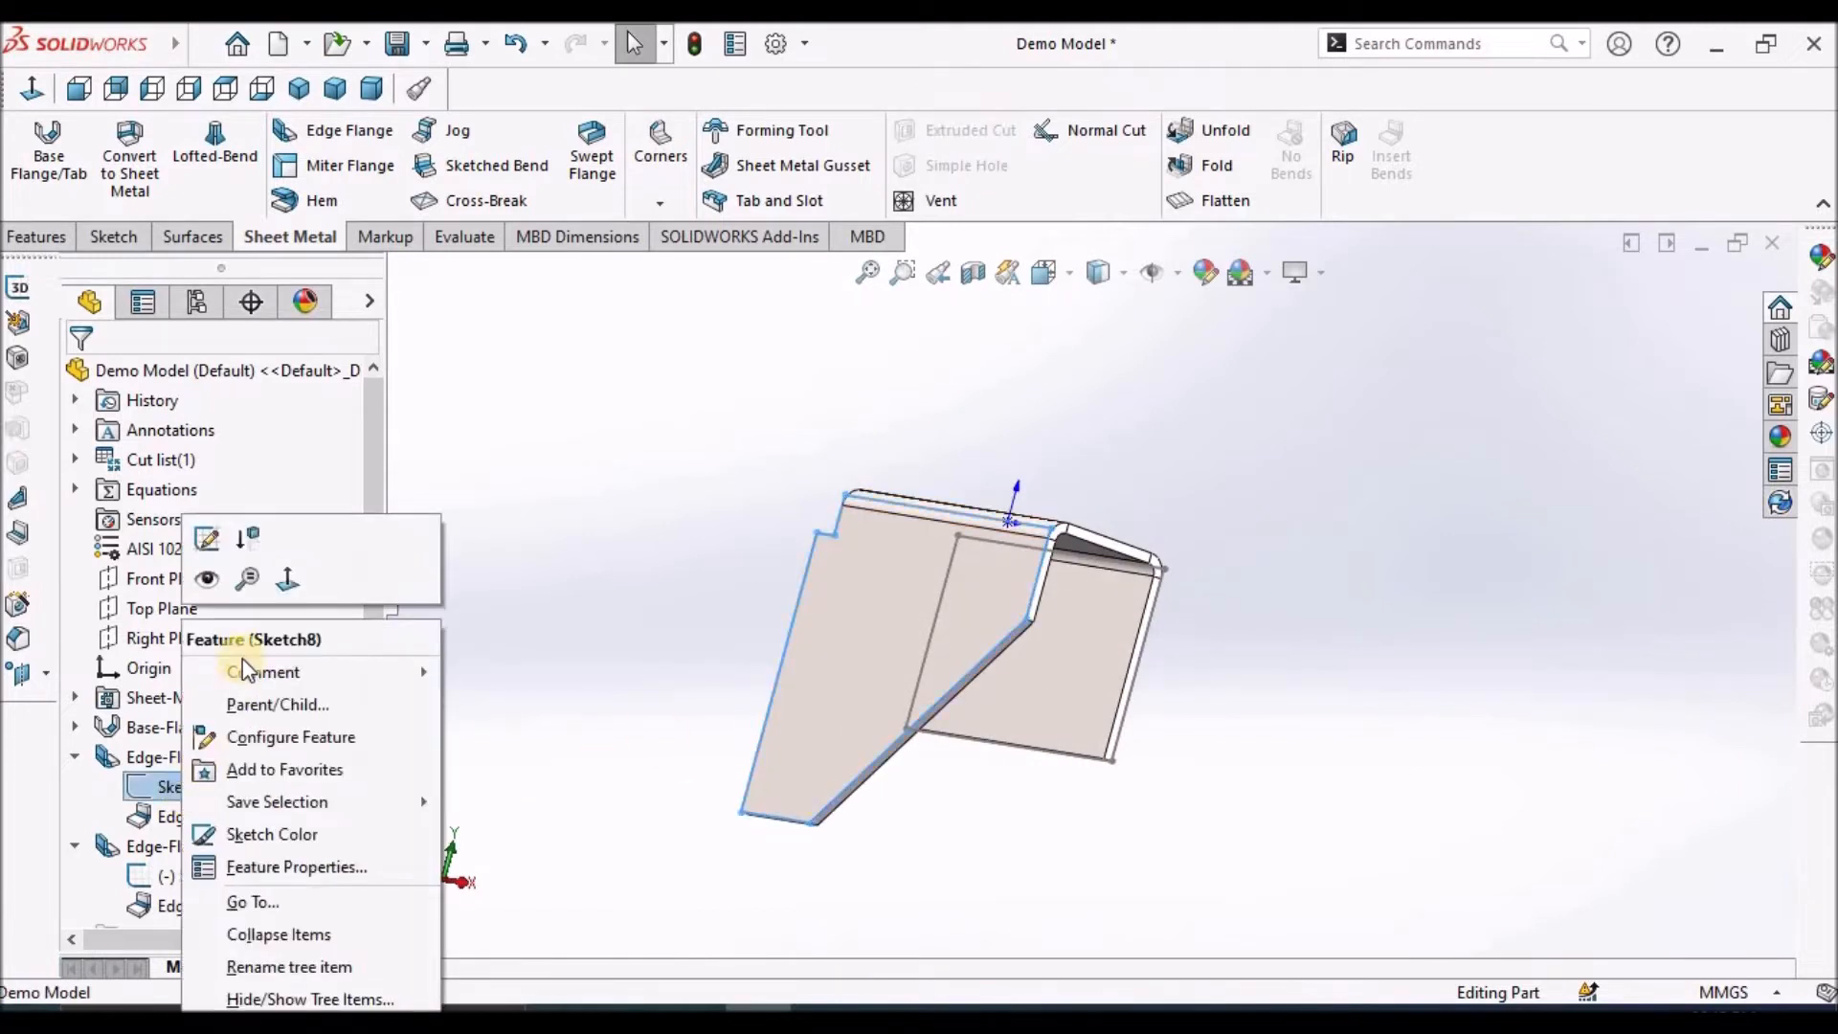
click(208, 579)
mouse_move(1434, 568)
middle_down()
mouse_move(1424, 599)
mouse_move(1091, 579)
mouse_move(1226, 525)
mouse_move(1407, 627)
middle_up()
middle_drag(1034, 596, 1083, 629)
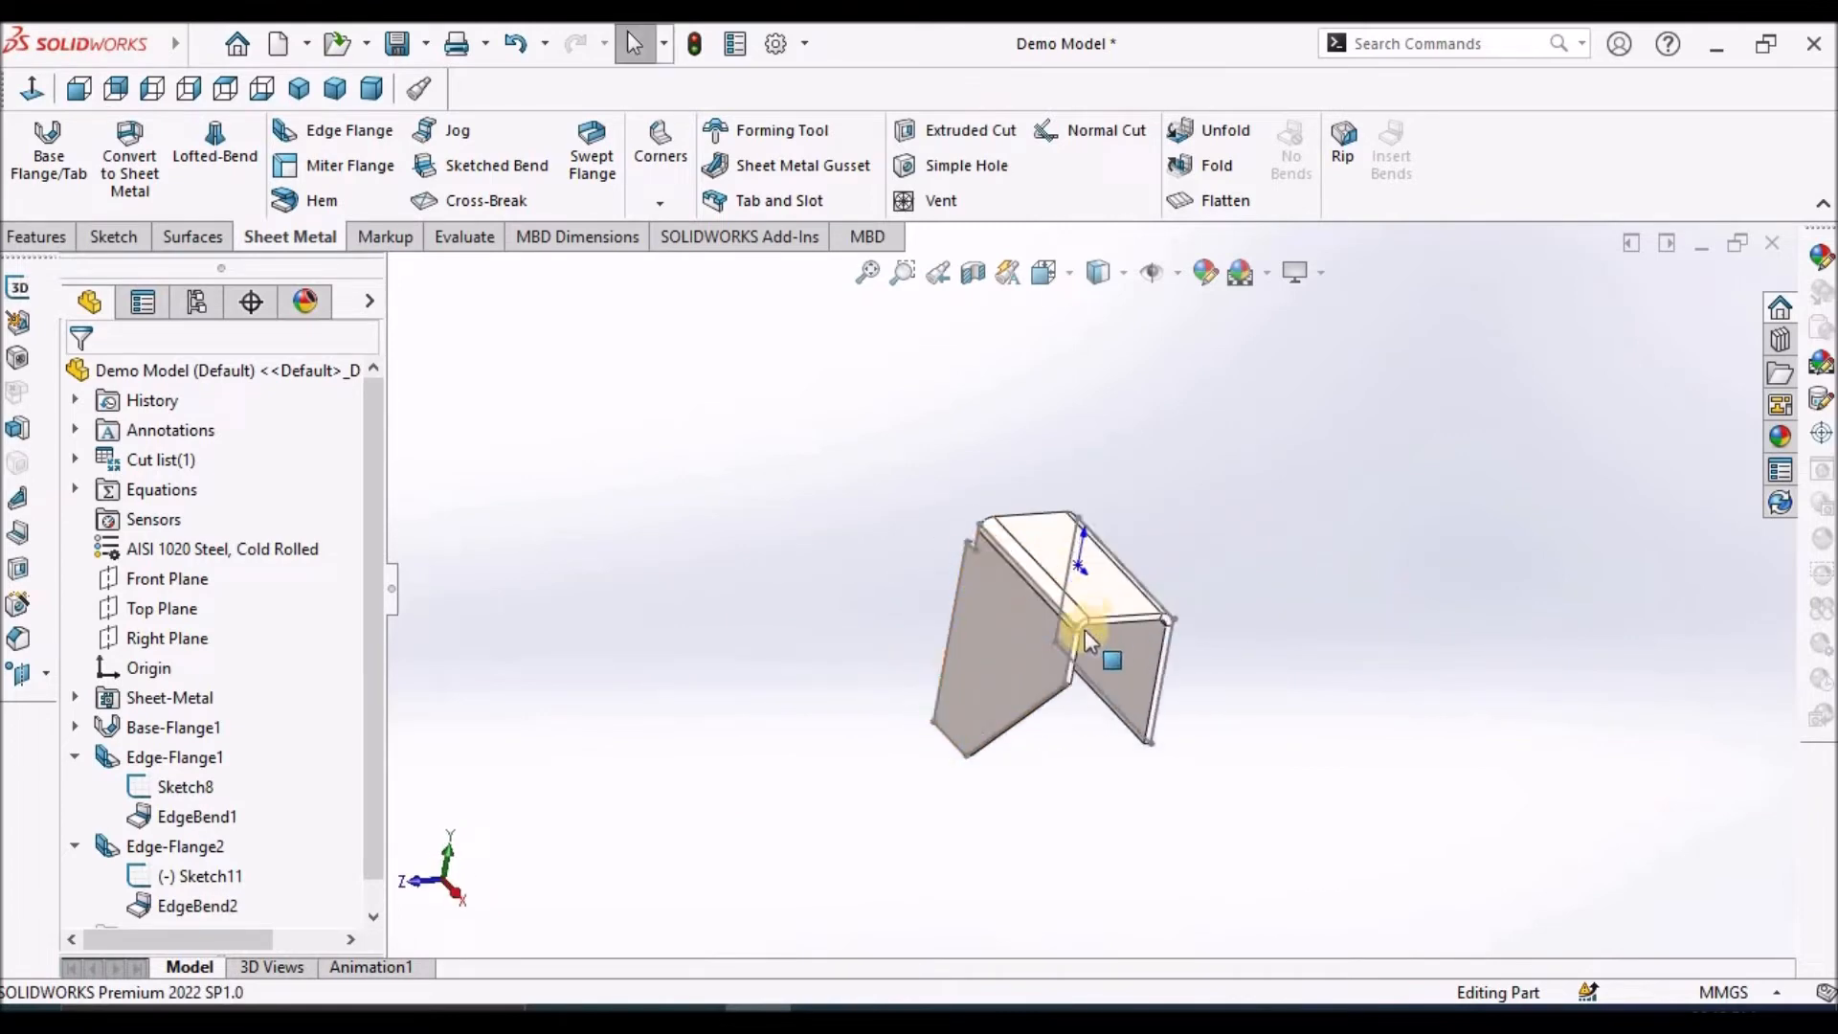
Open the second edge flange's profile sketch for editing and delete its notch-side vertical line and its bottom line
click(207, 875)
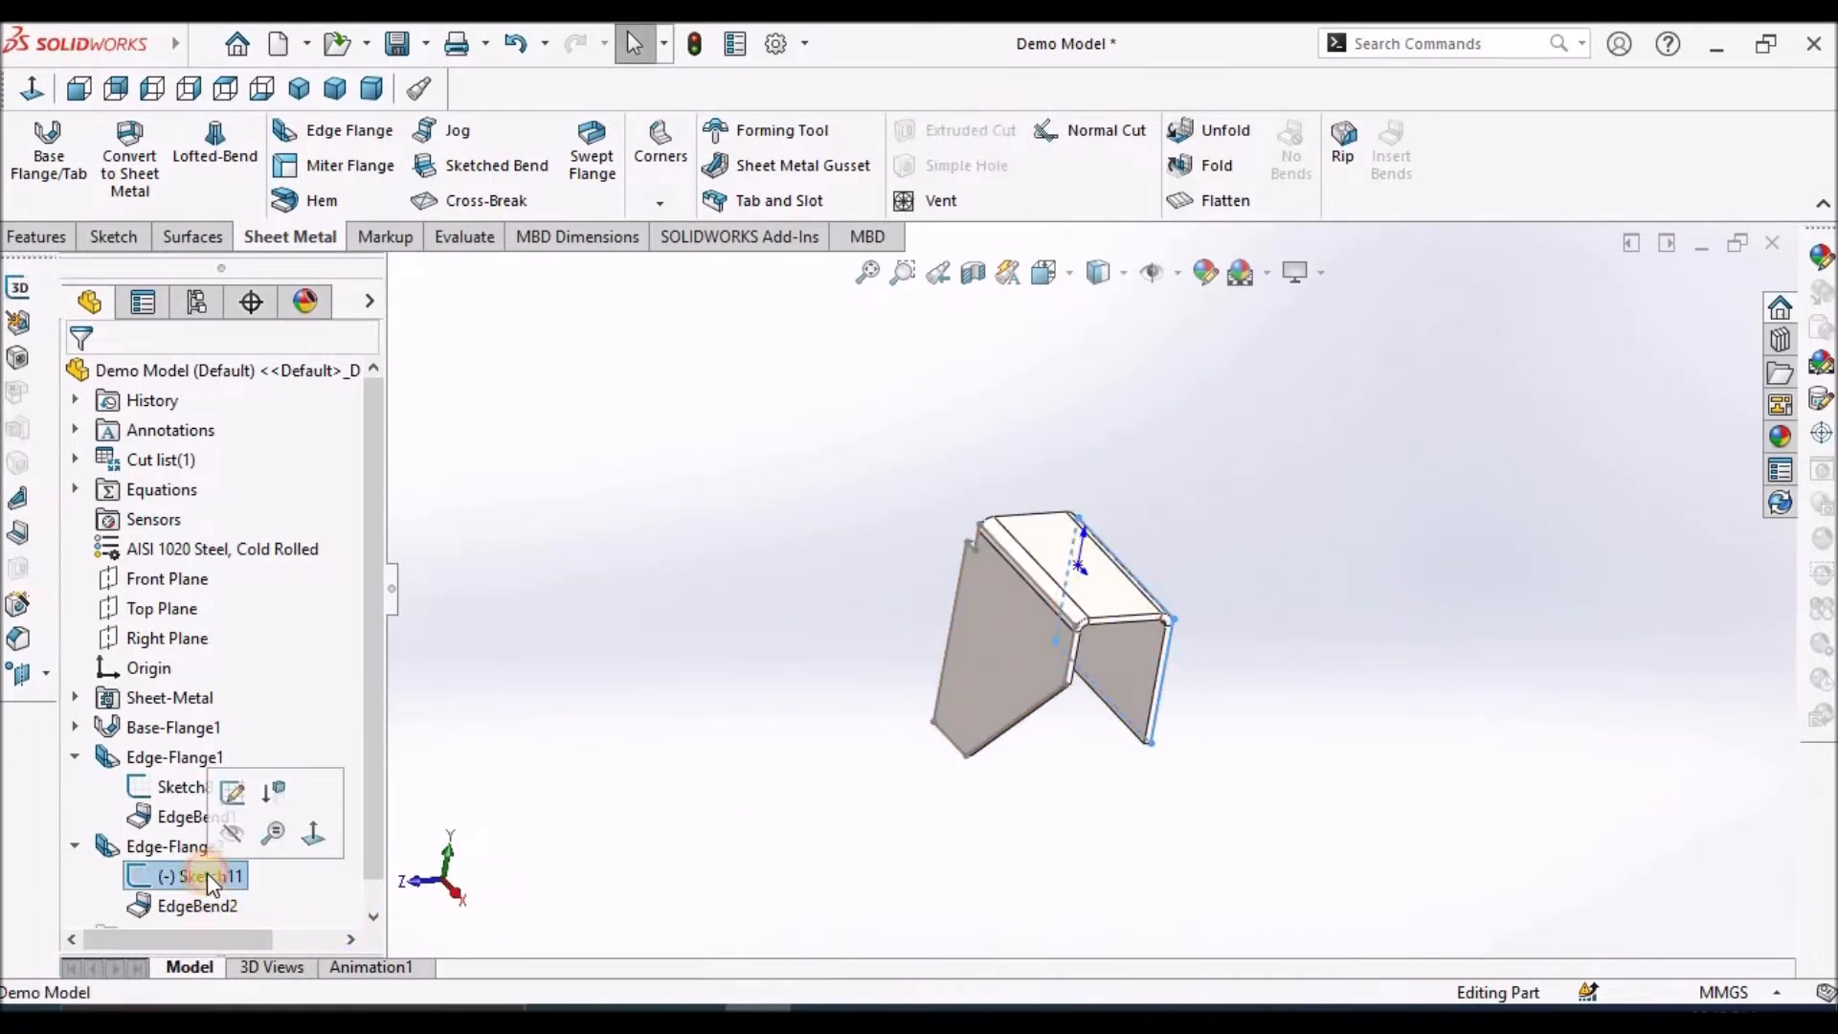
click(233, 791)
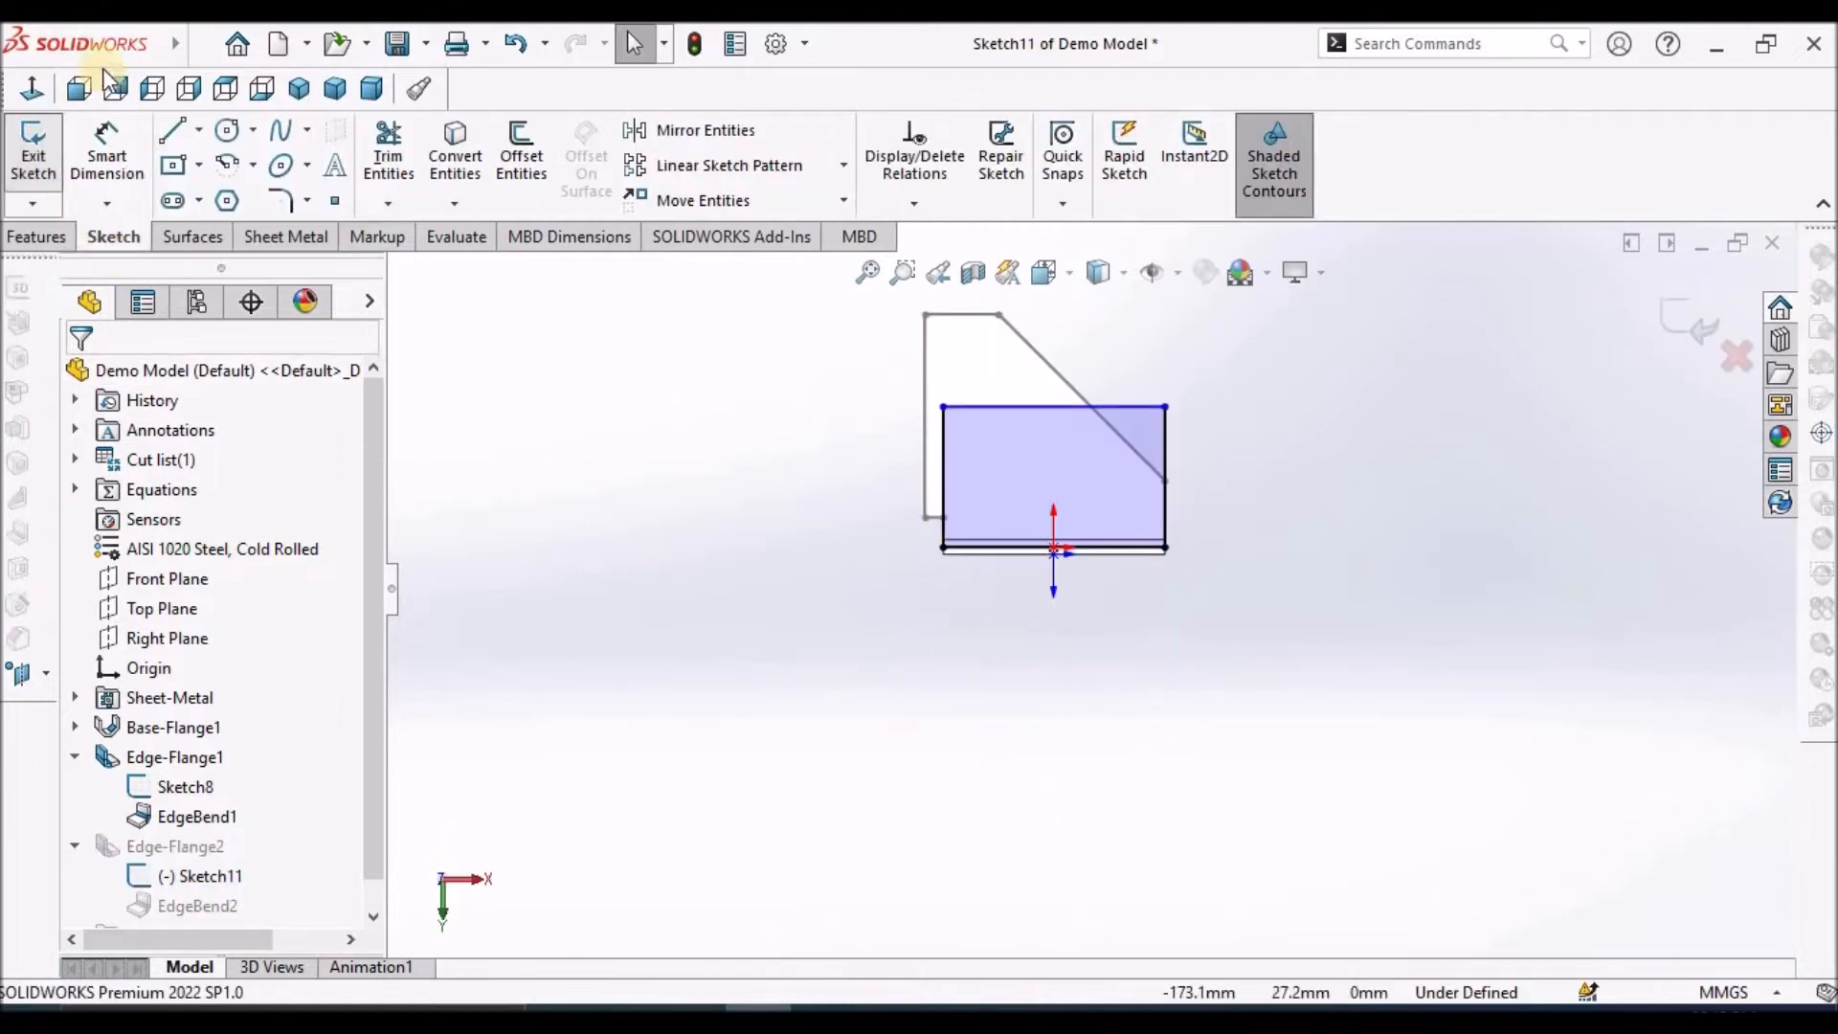
click(188, 88)
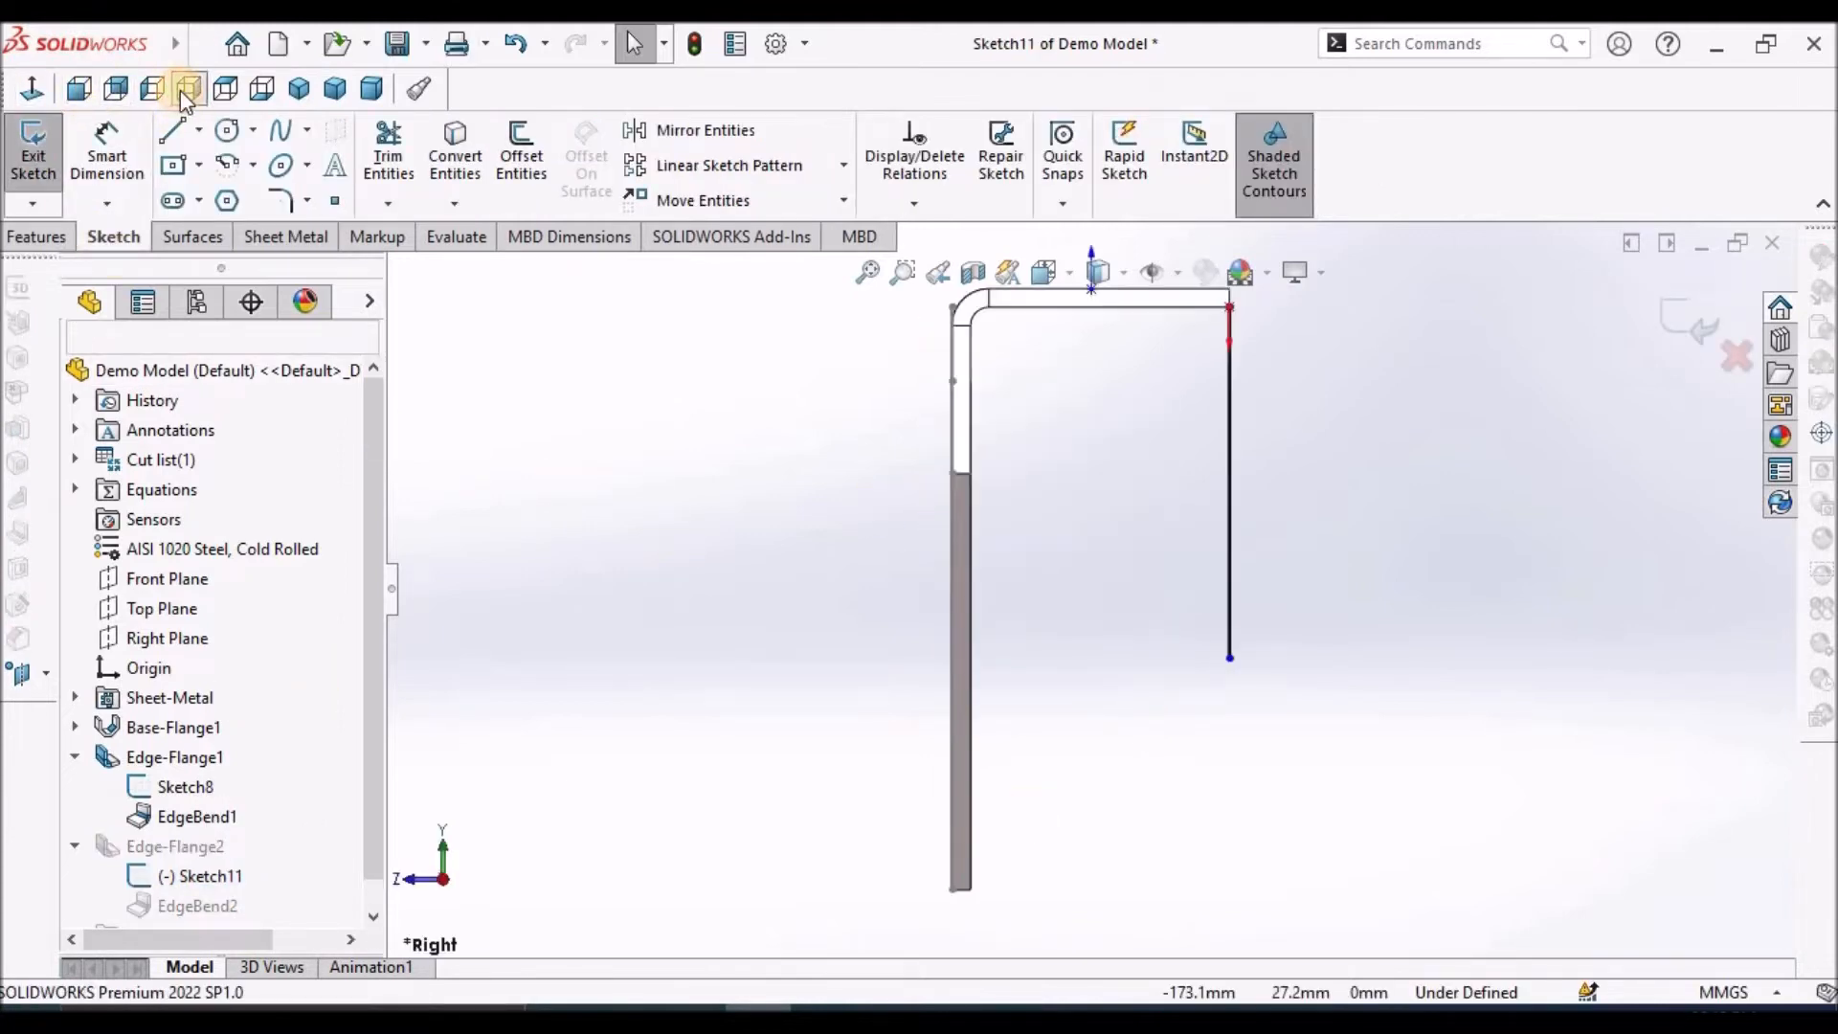
click(81, 87)
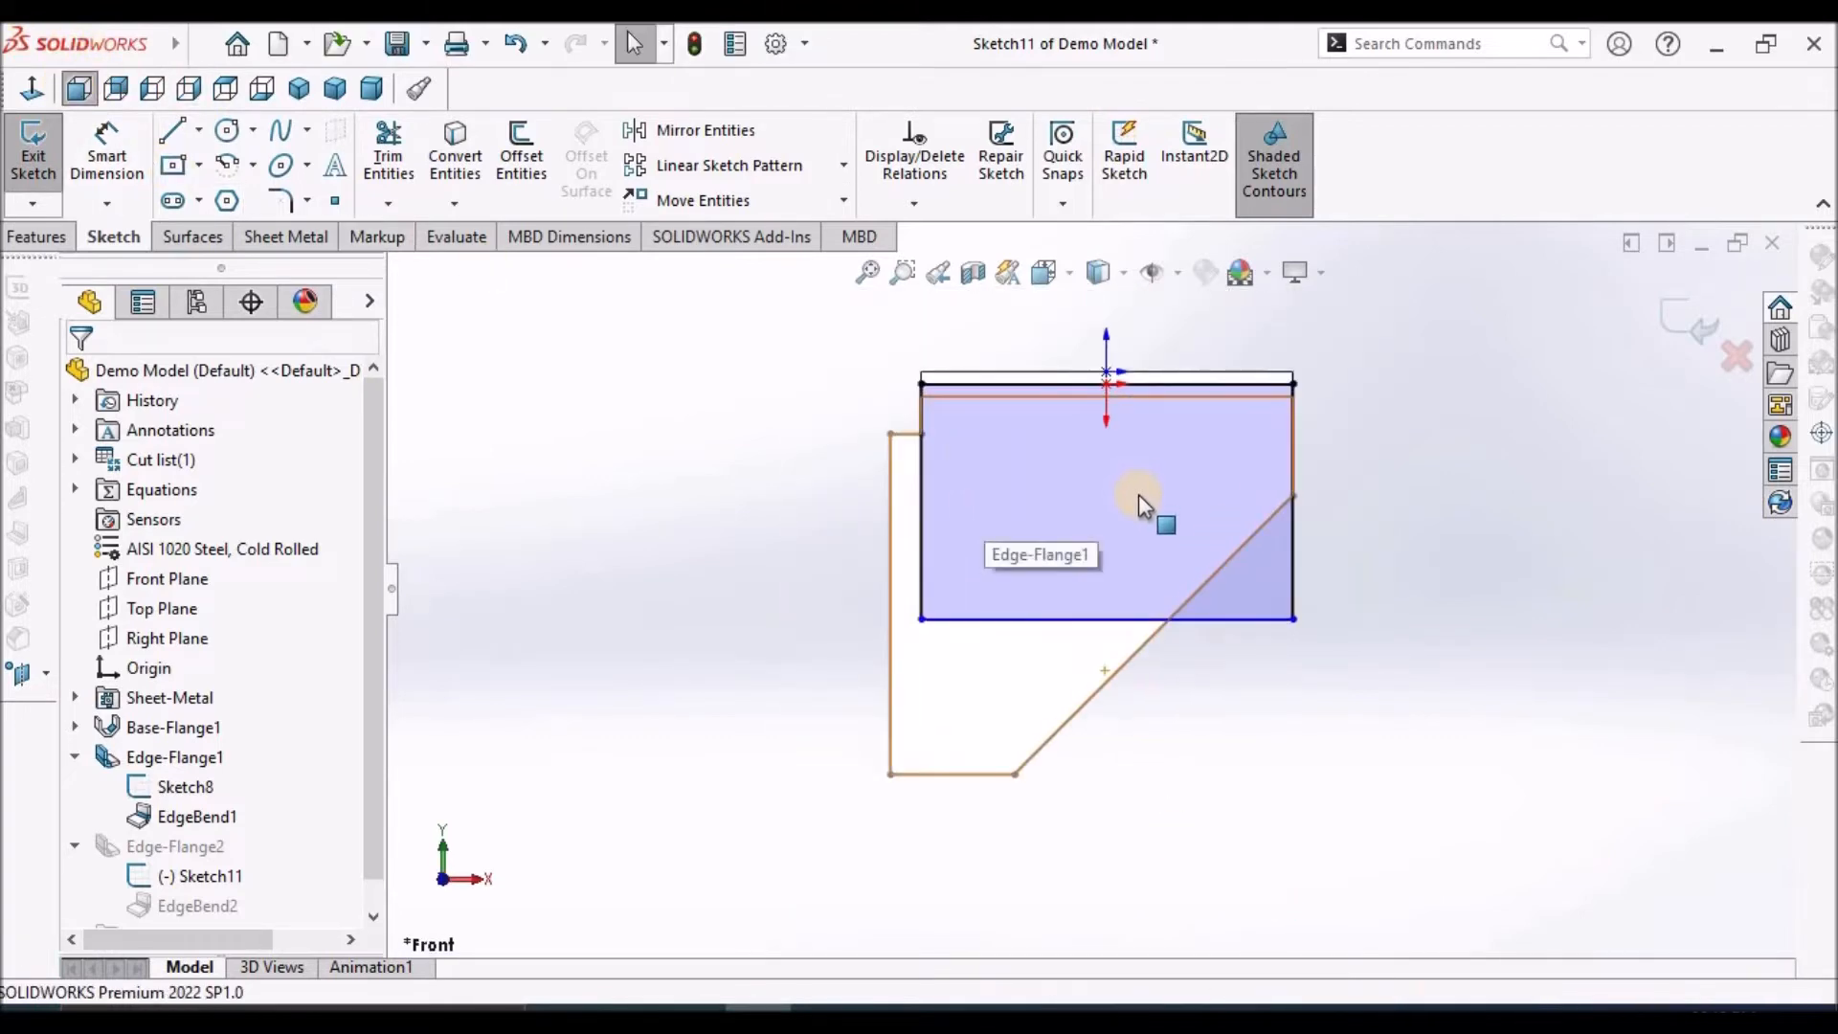
scroll(1139, 498, down, 1)
scroll(880, 474, down, 1)
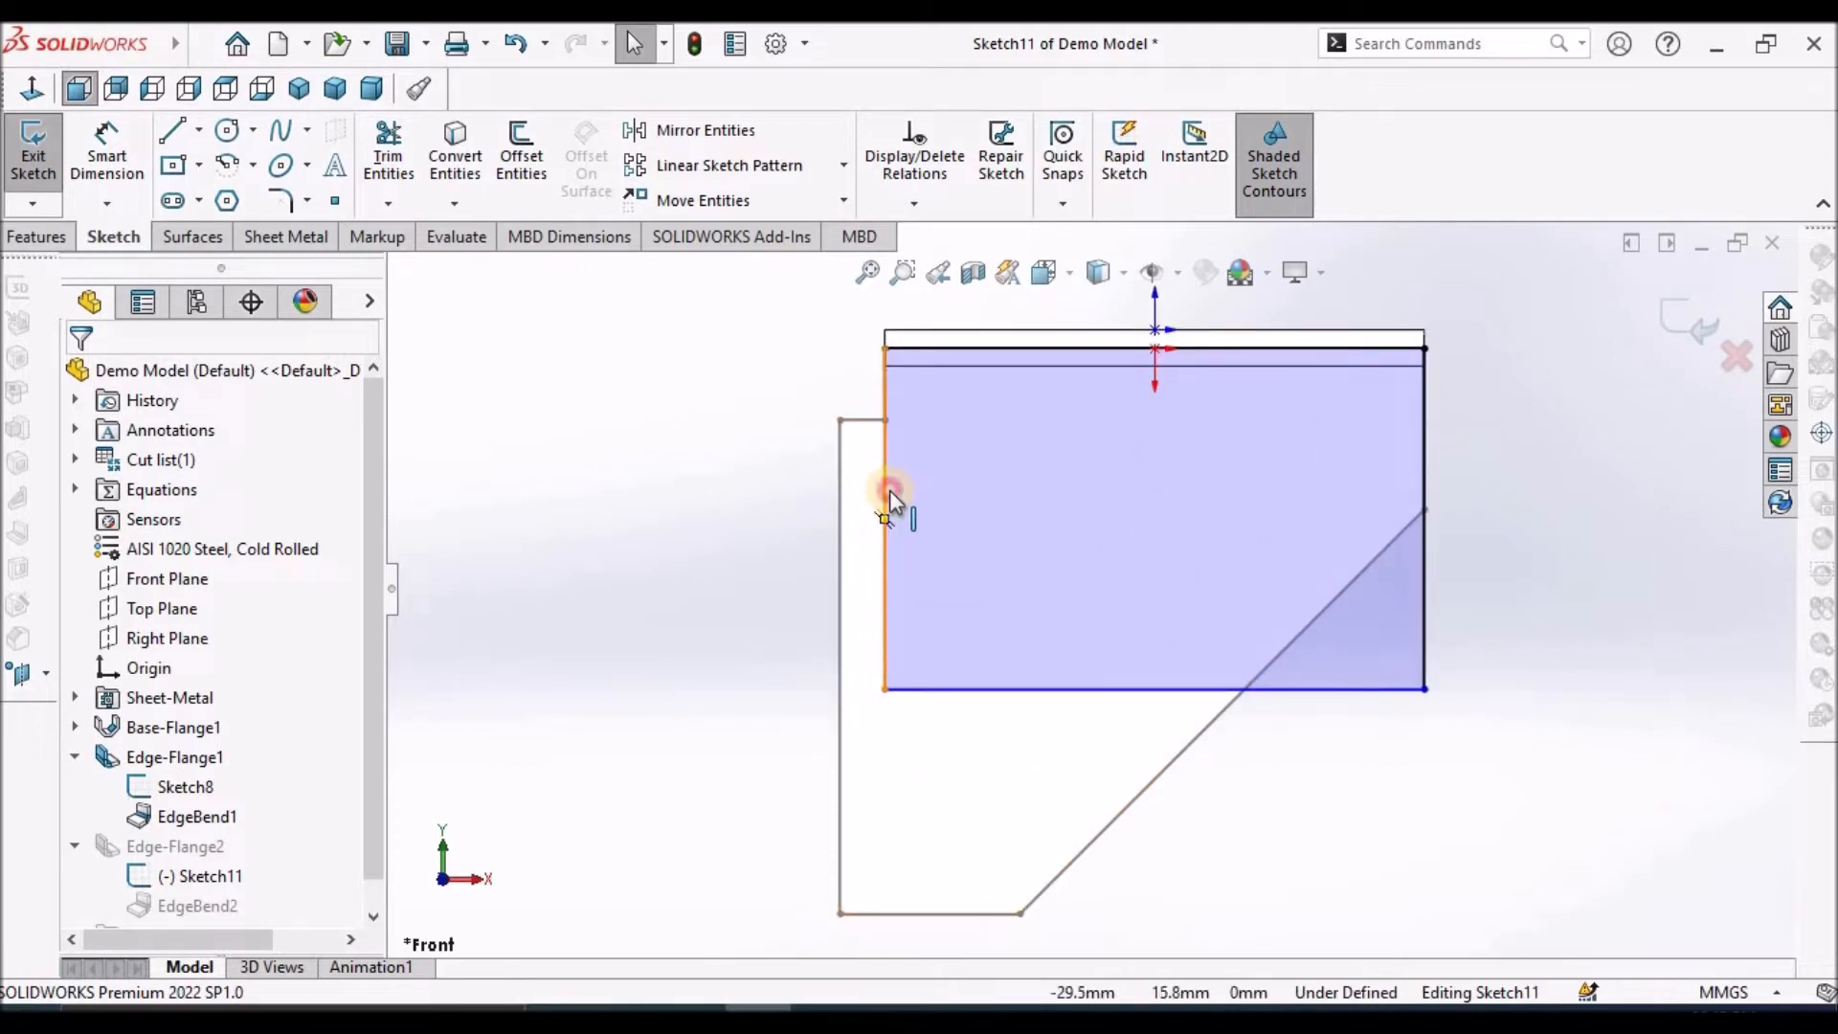
click(888, 490)
key(Delete)
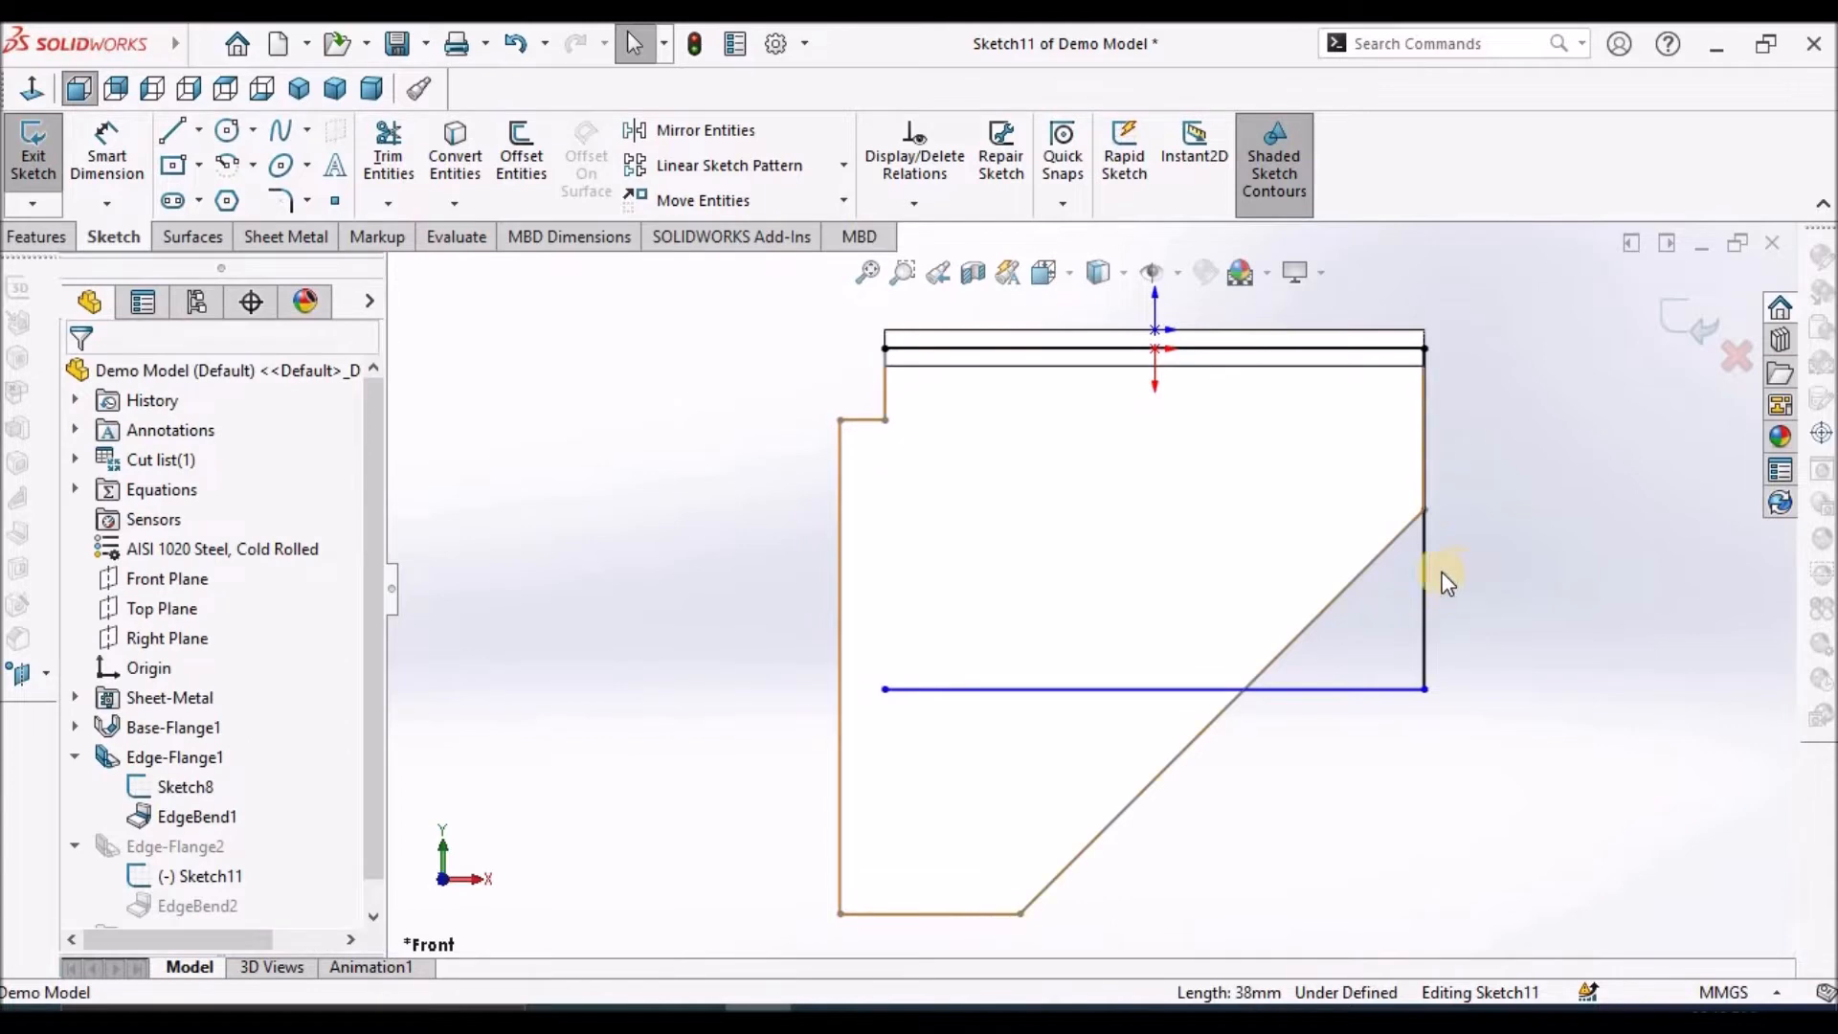
click(1321, 690)
key(Delete)
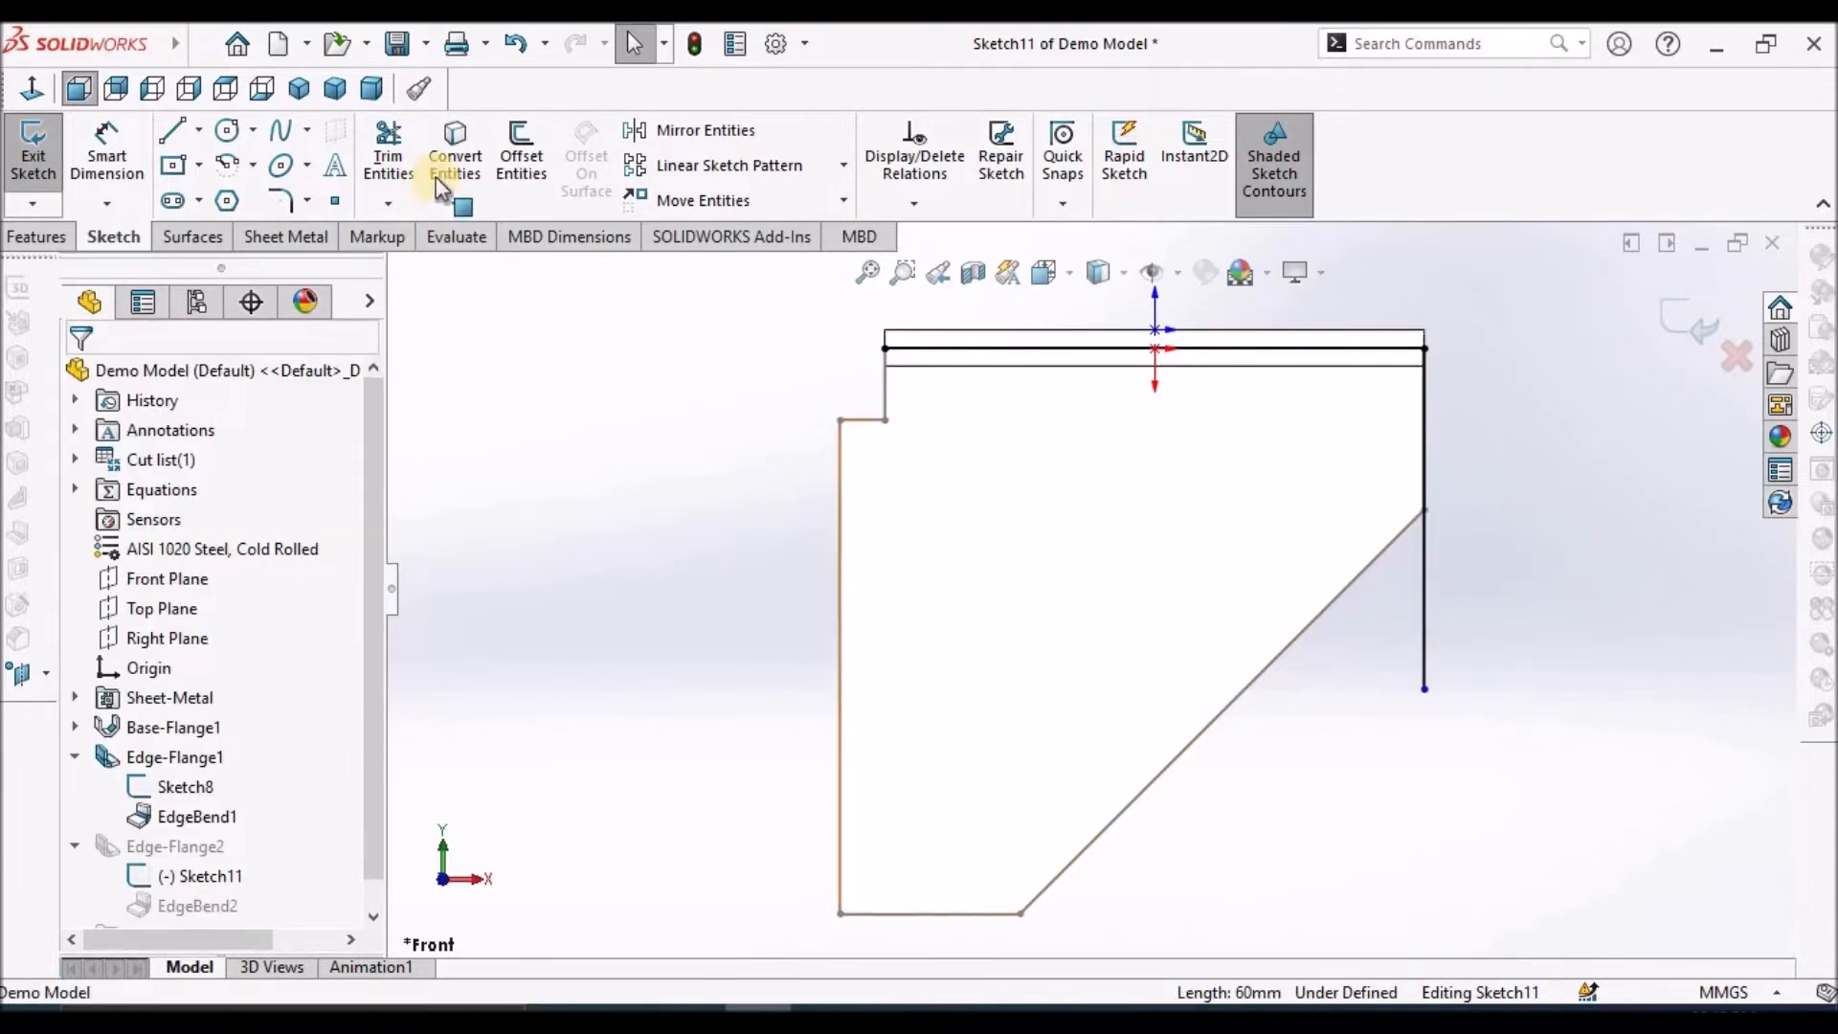
Convert the first flange profile's two notch lines, long vertical line, bottom line and slanted line into the second flange's sketch
click(455, 158)
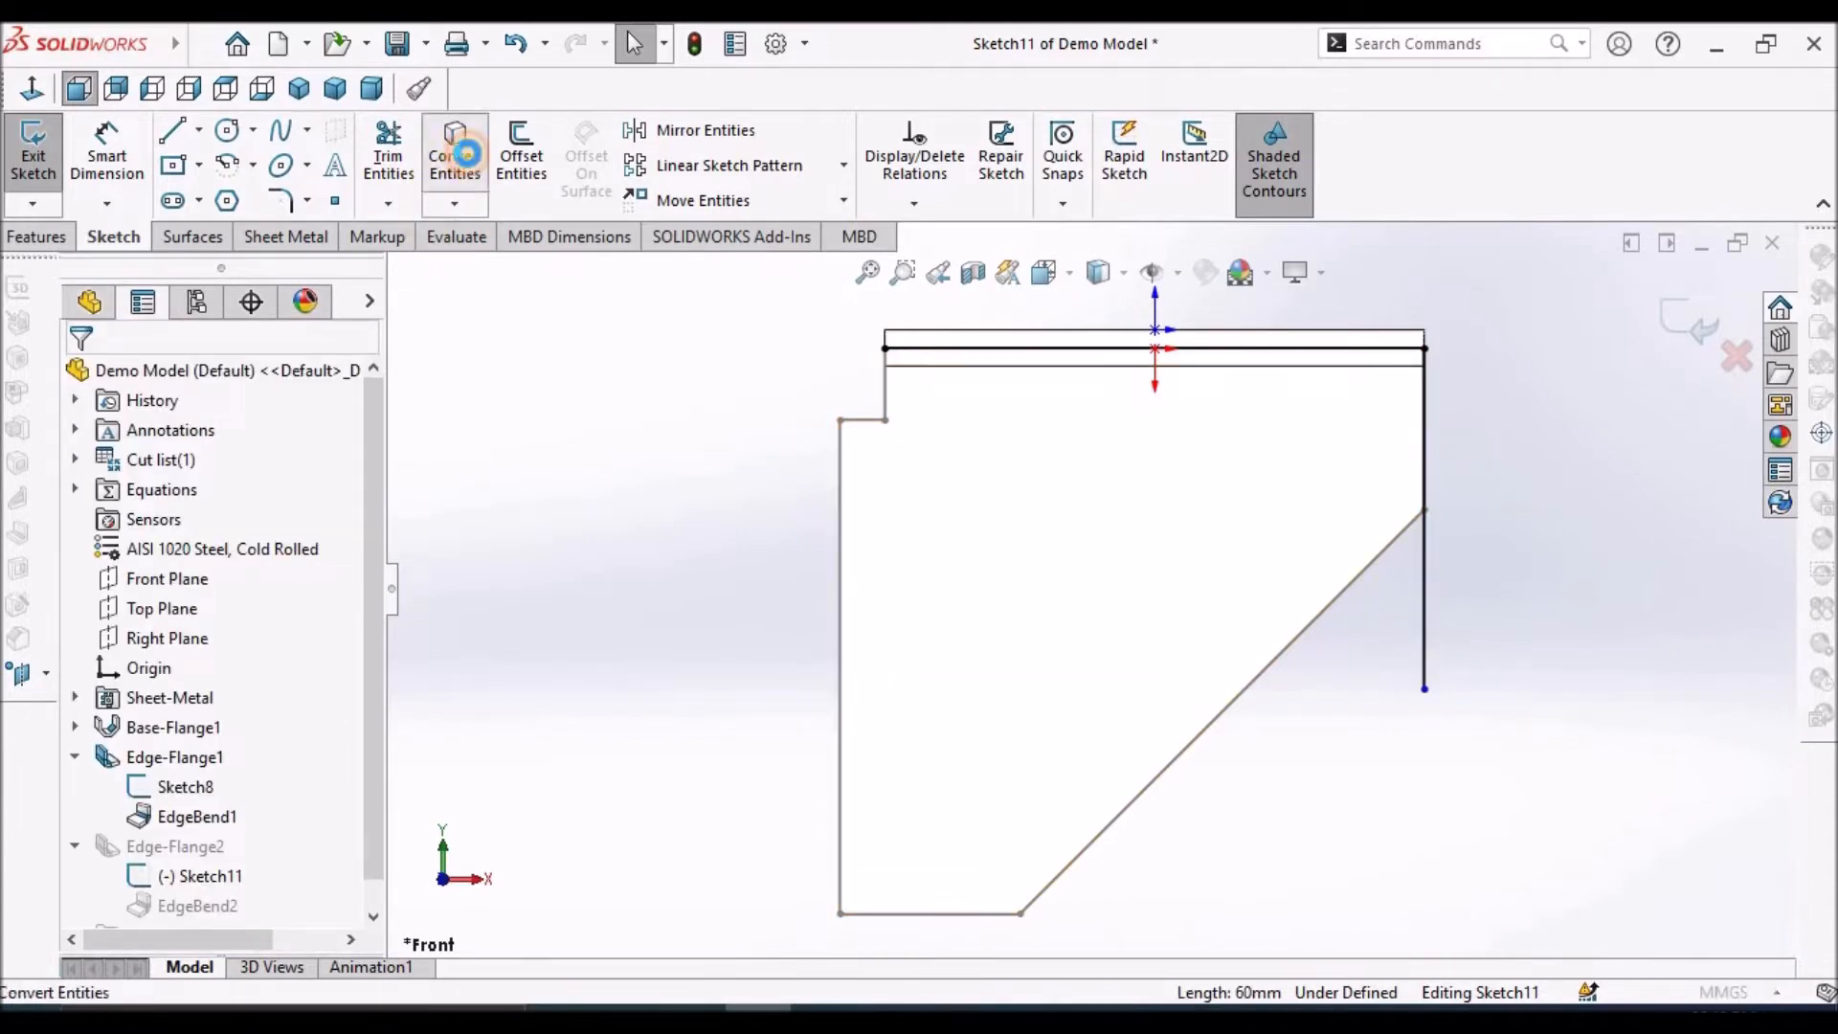
click(888, 382)
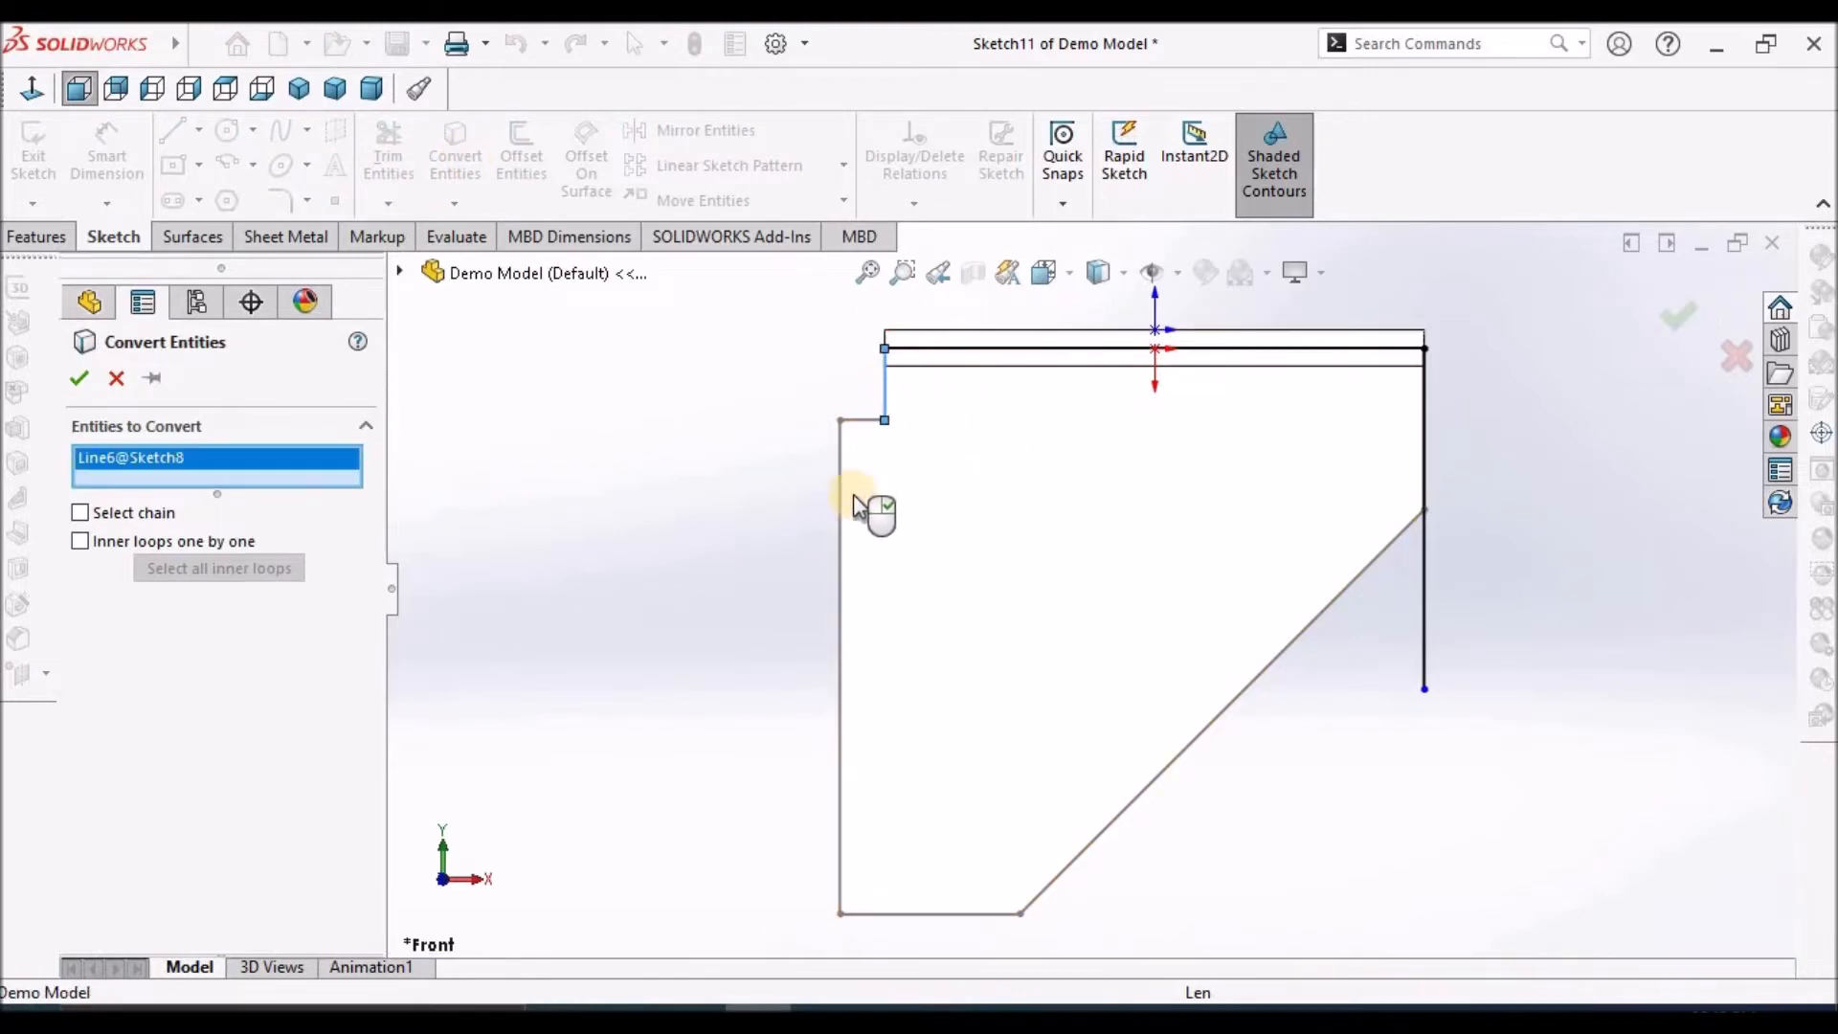
click(867, 420)
click(842, 686)
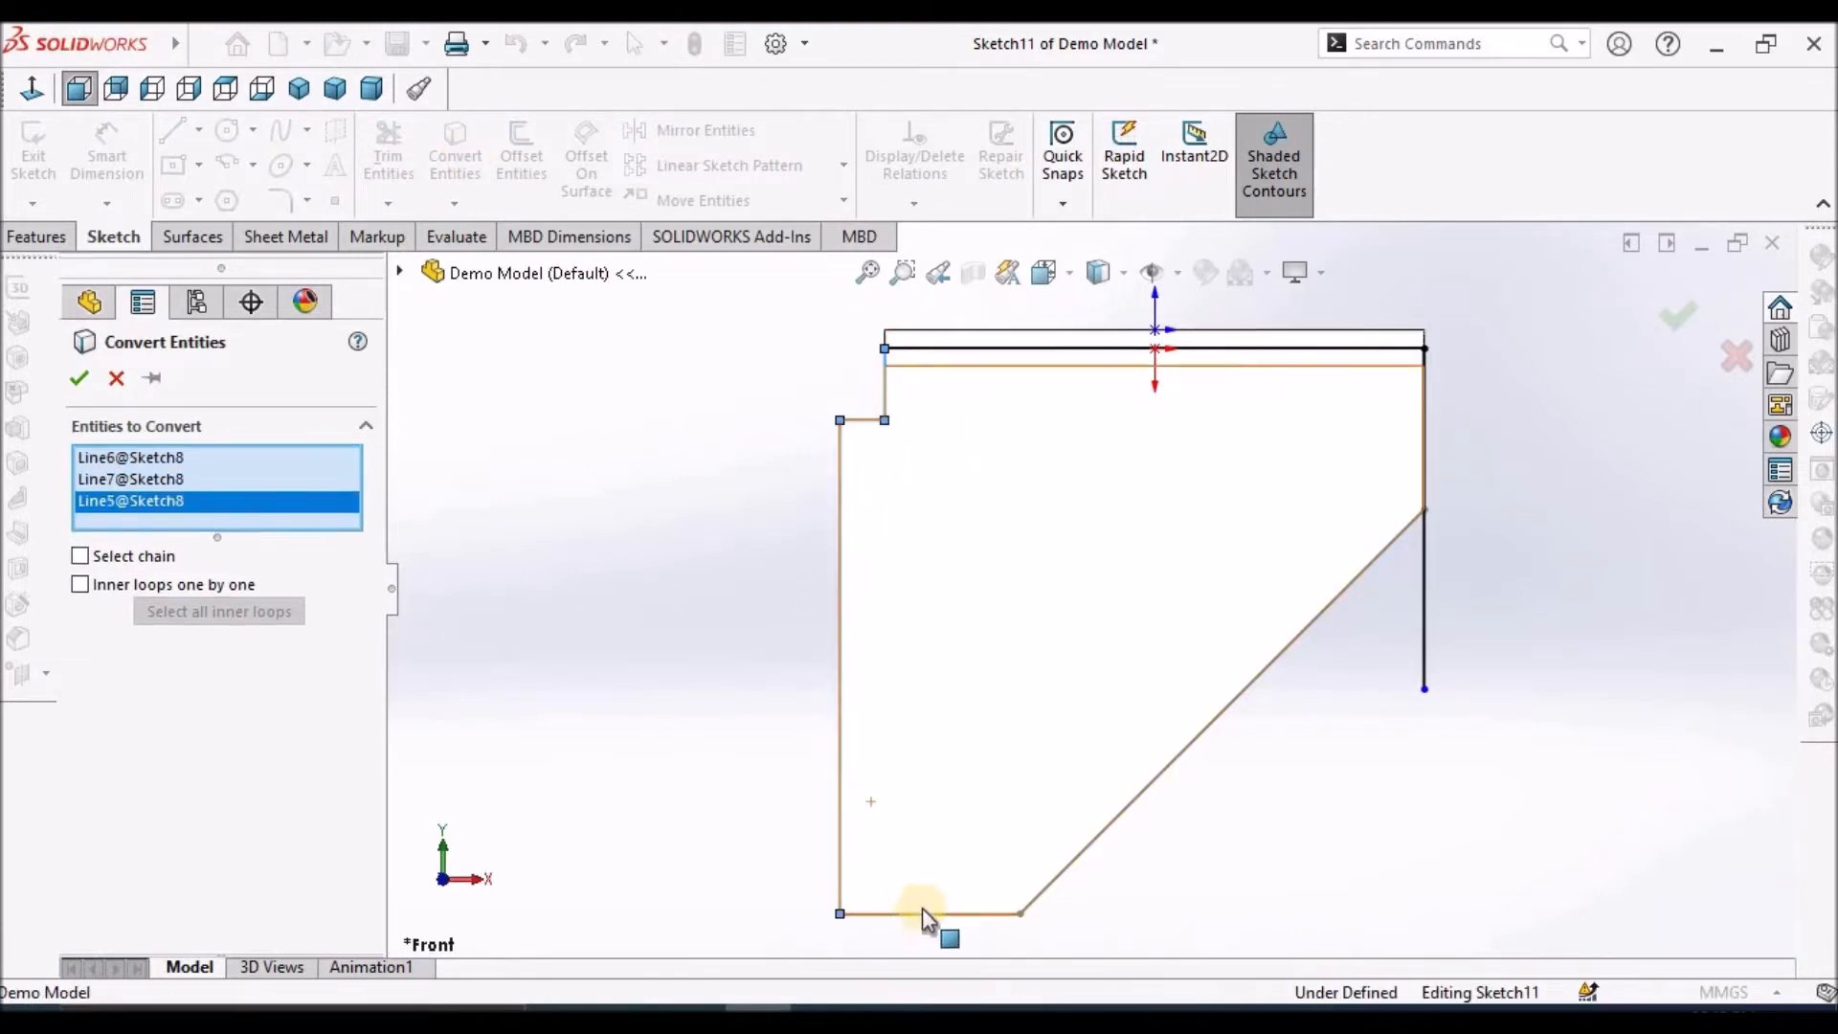
click(928, 911)
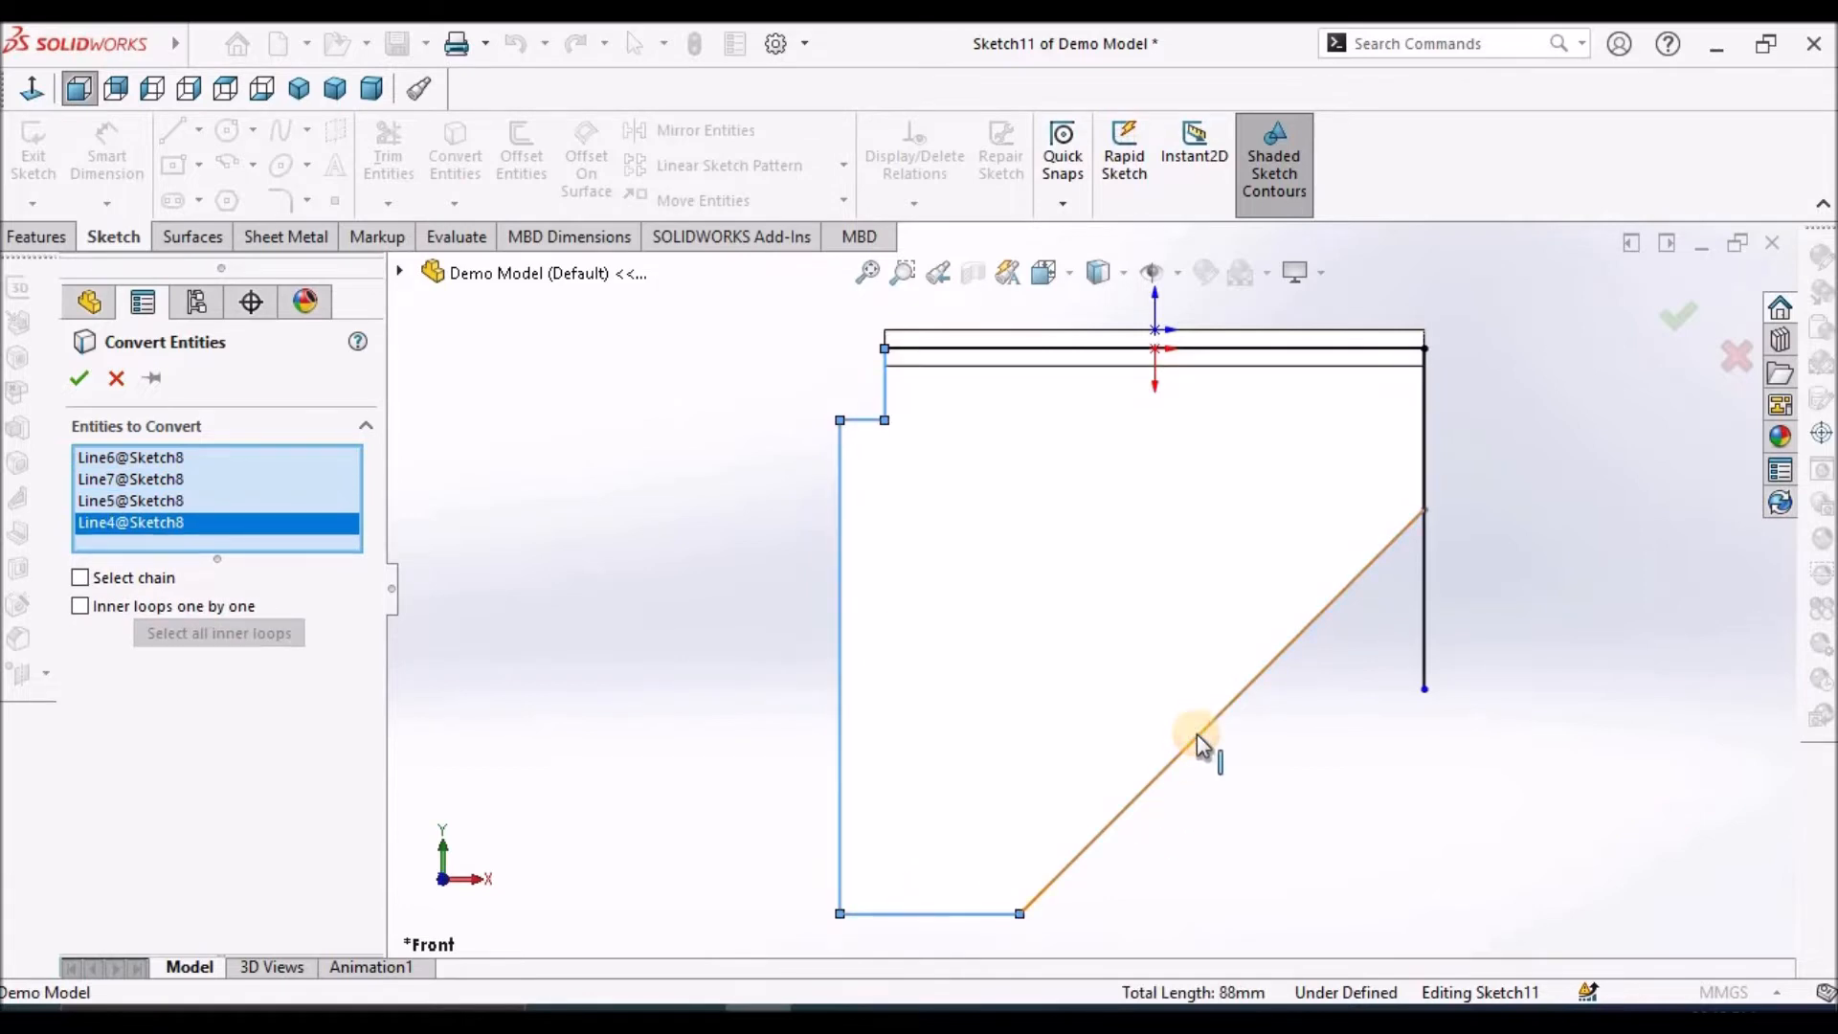
click(1196, 733)
click(79, 377)
Corner-trim the remaining vertical line to the slanted line to close the second flange's profile, and exit the sketch
click(388, 156)
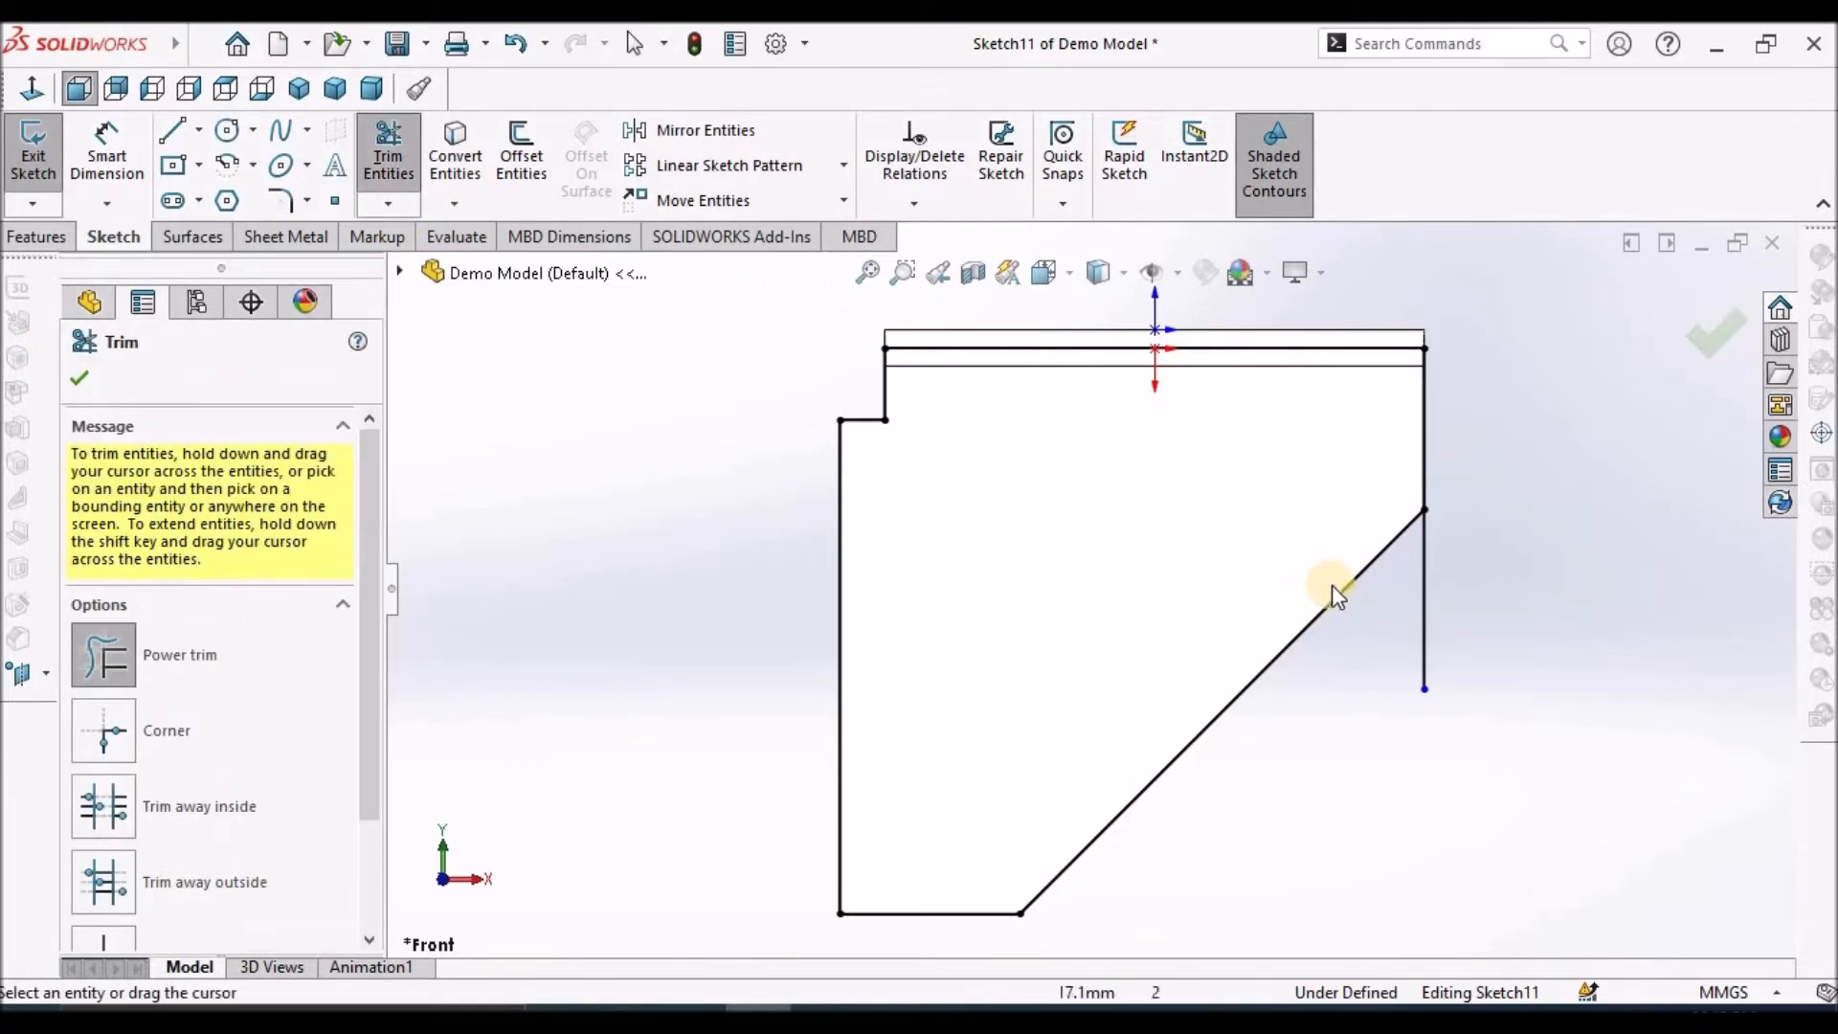
click(116, 745)
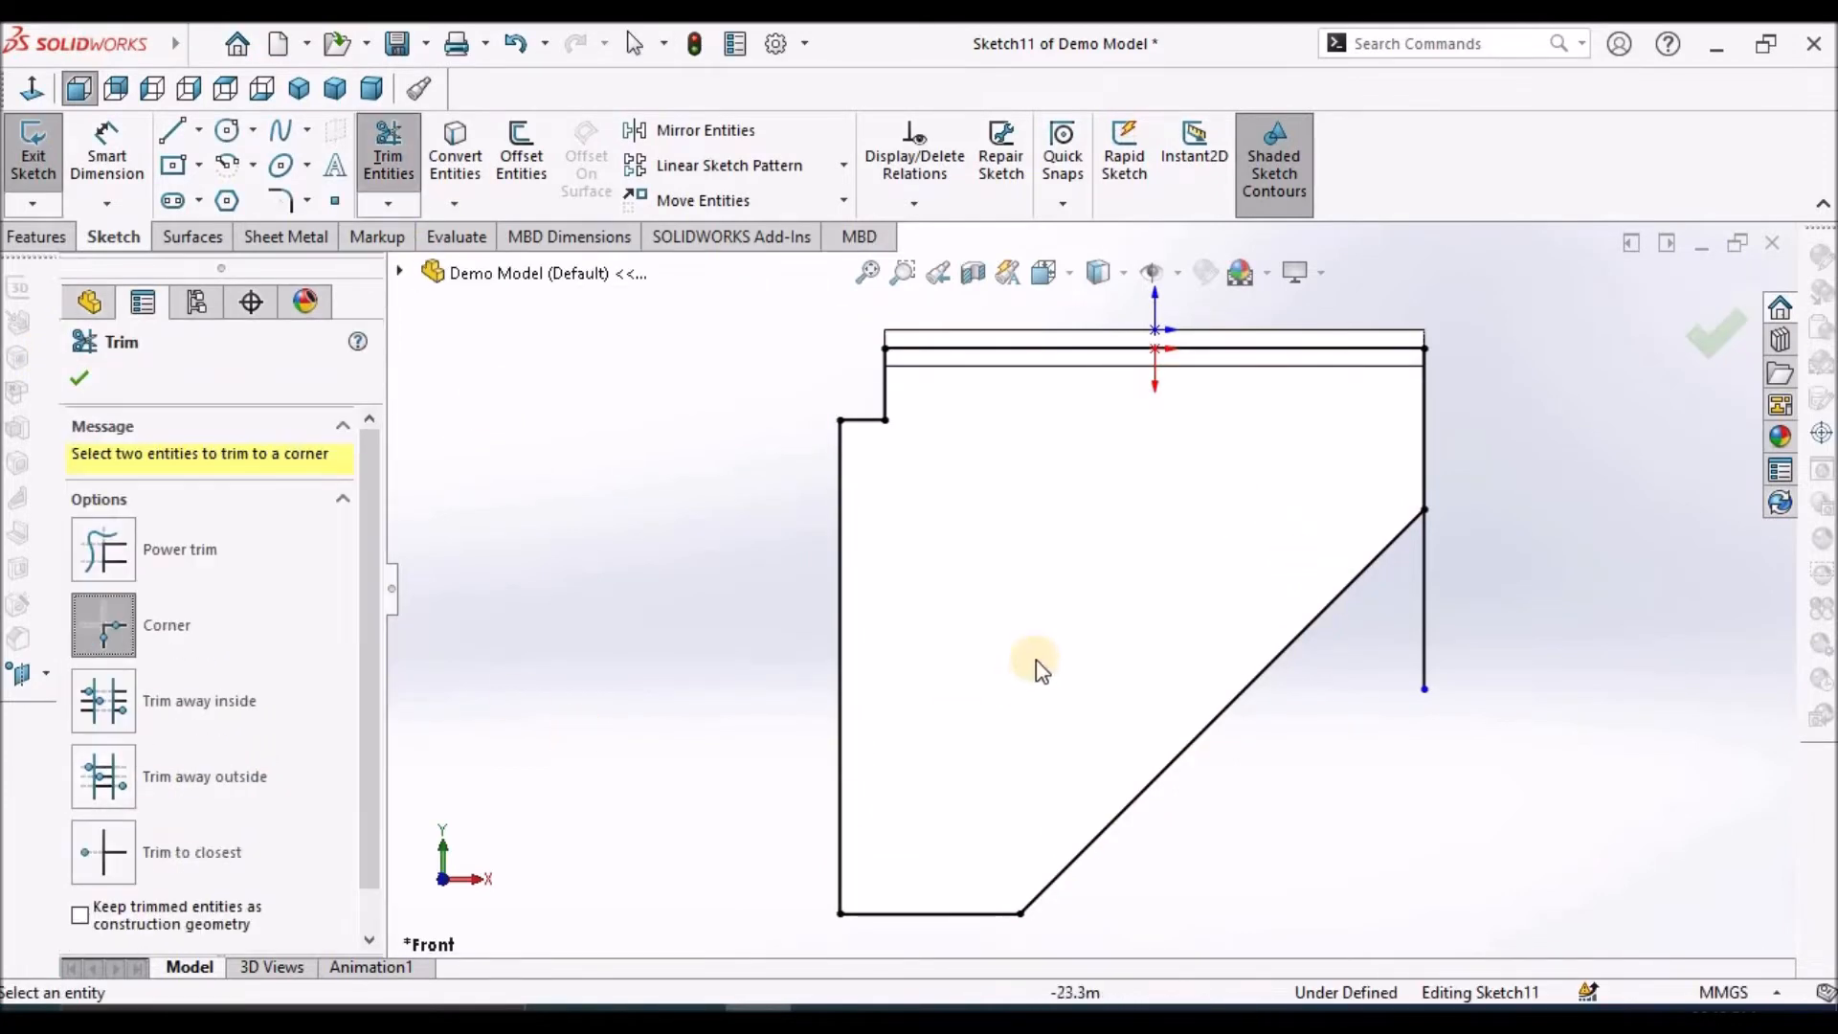
click(1327, 609)
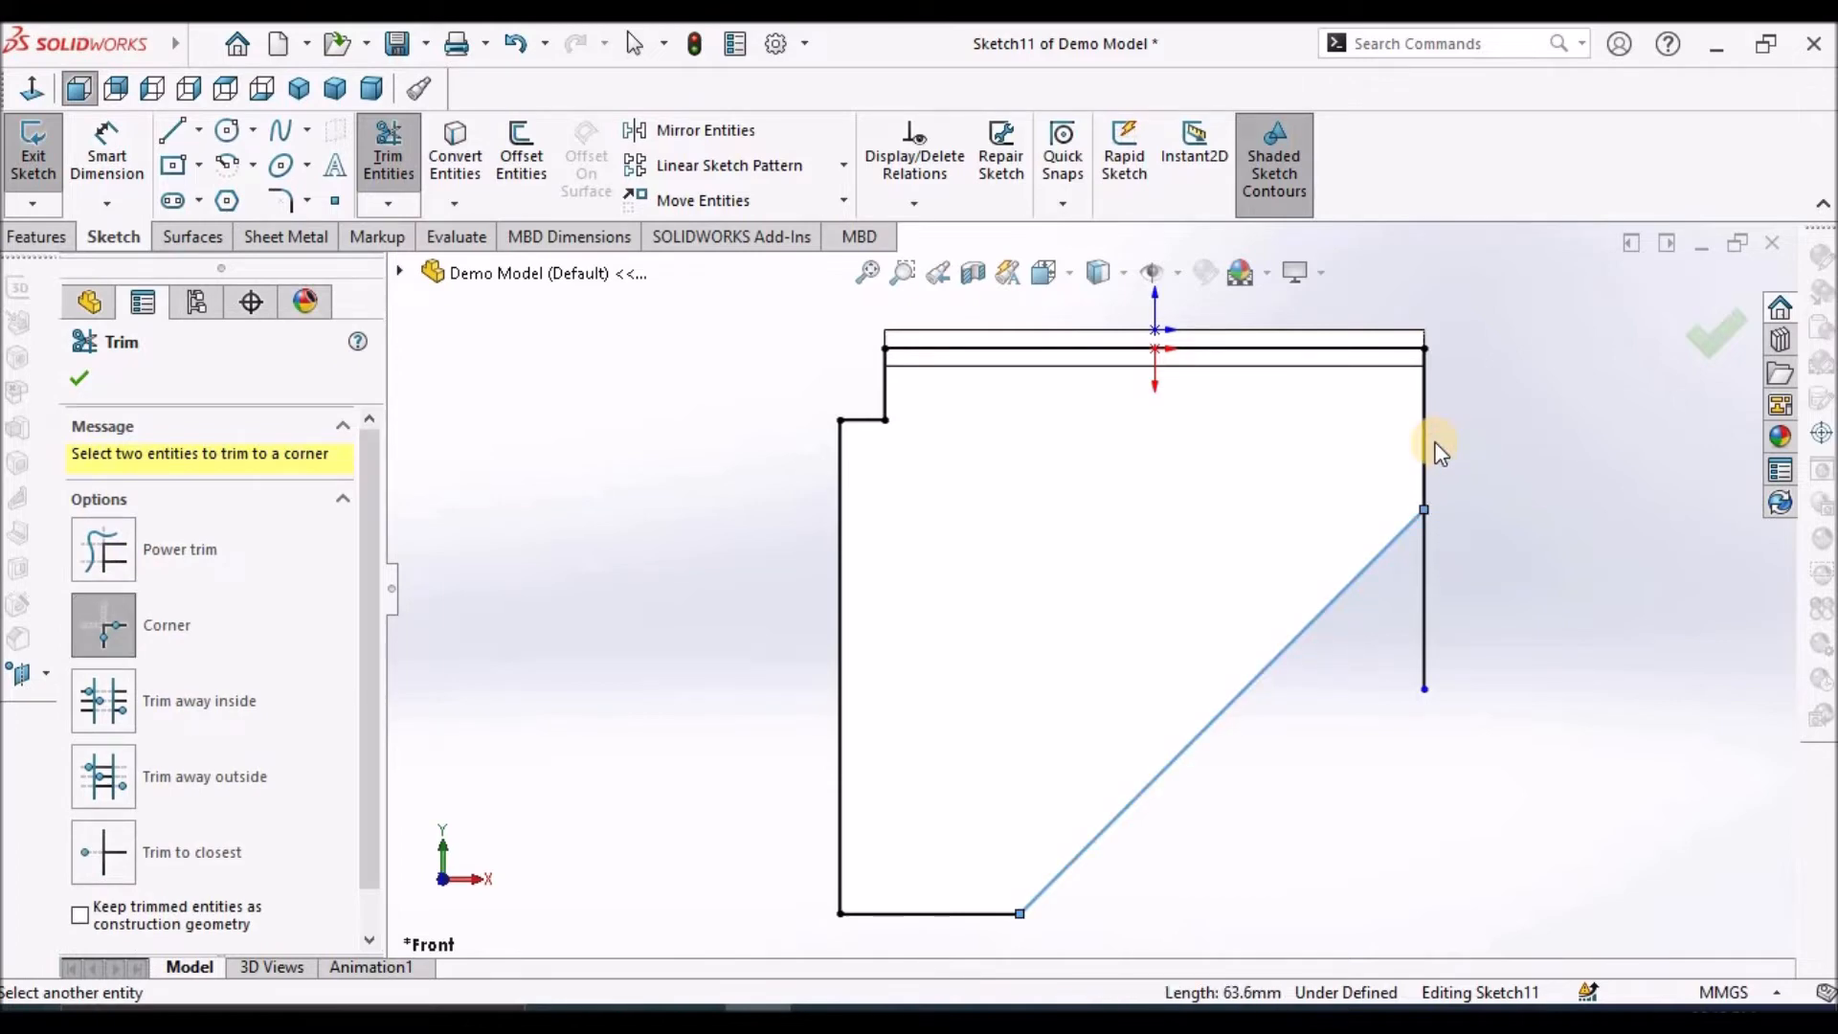
click(1426, 457)
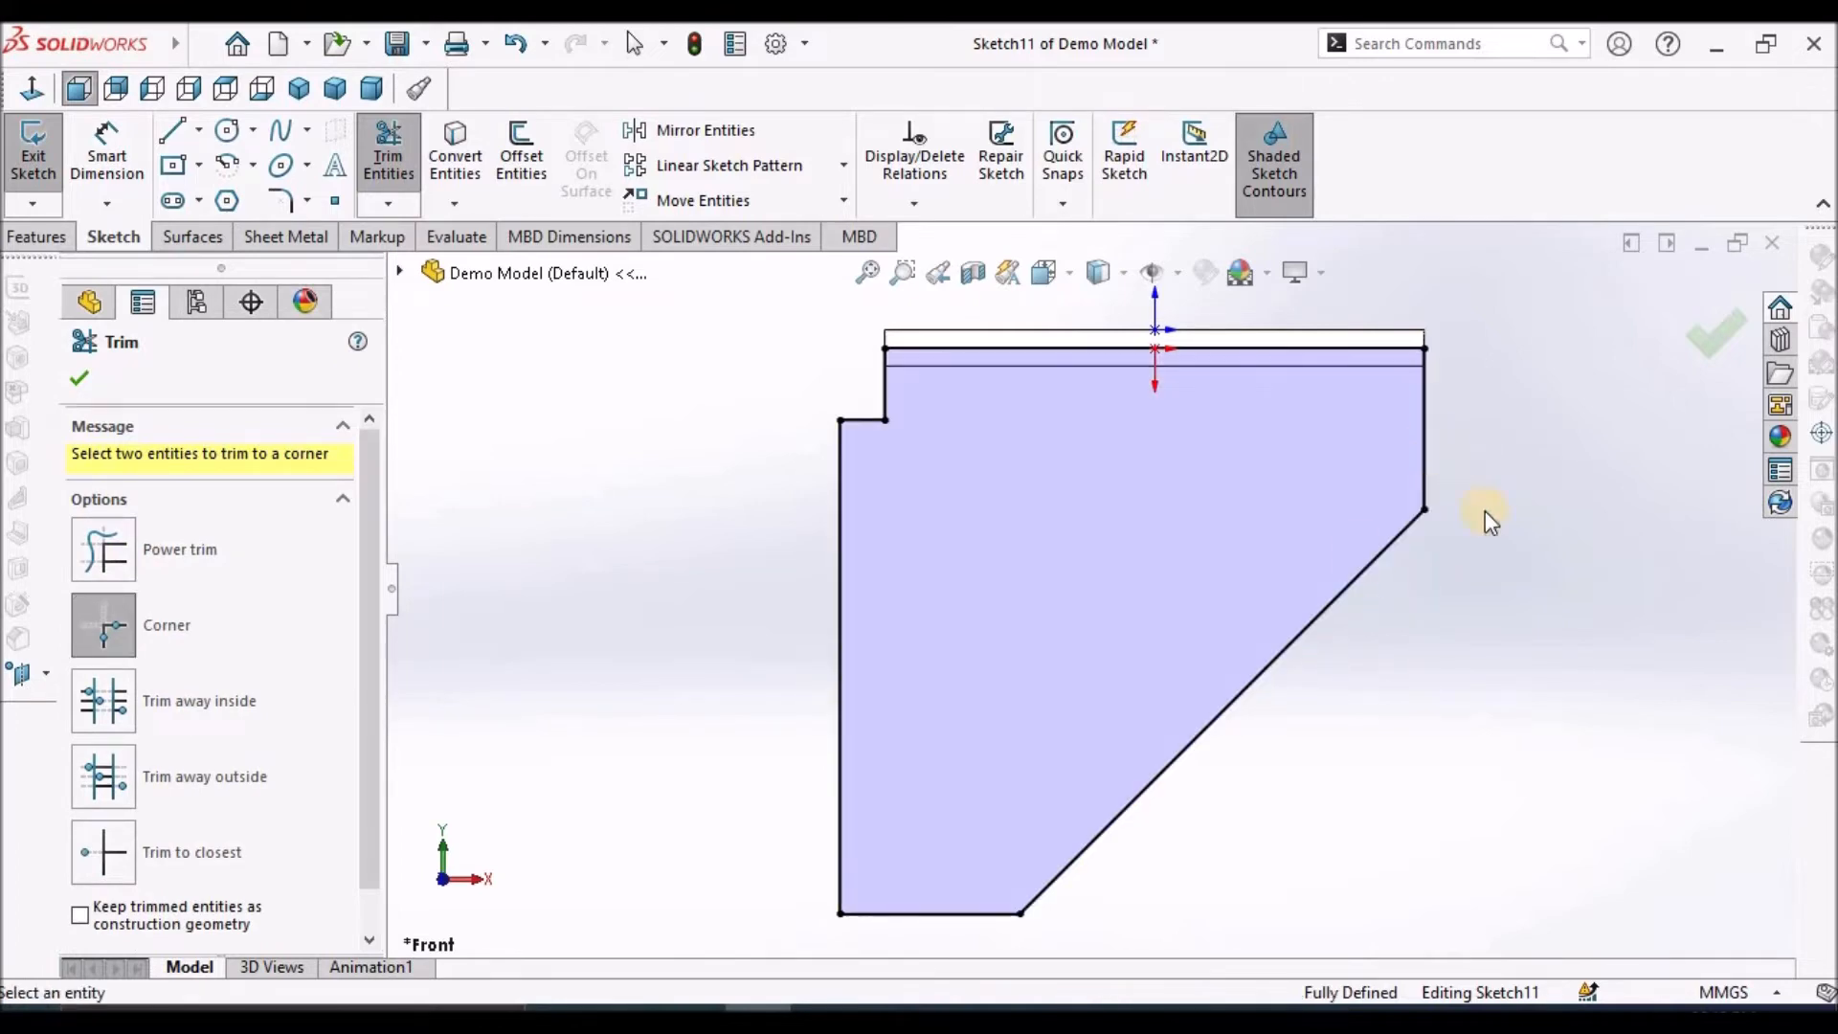
click(76, 380)
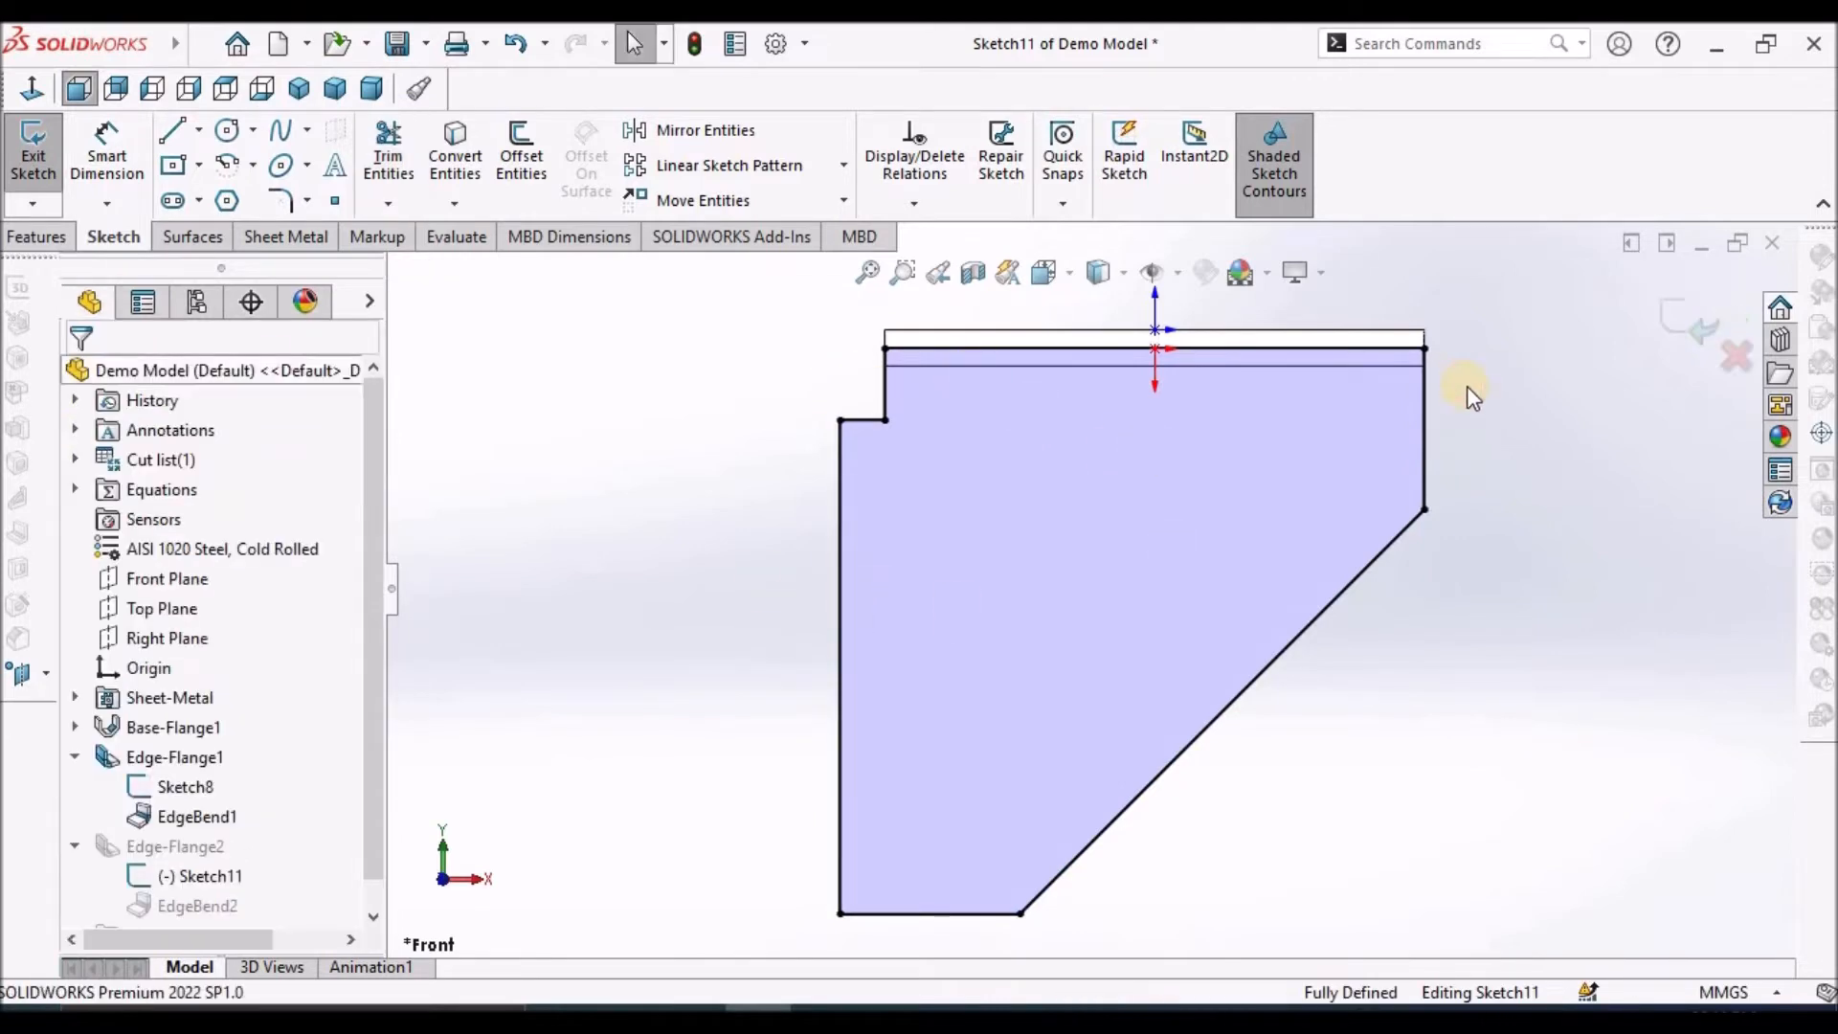
click(1668, 335)
Hide the profile sketches of both edge flanges in the model
mouse_move(1047, 559)
middle_down()
mouse_move(1322, 687)
mouse_move(1312, 710)
mouse_move(1186, 670)
middle_up()
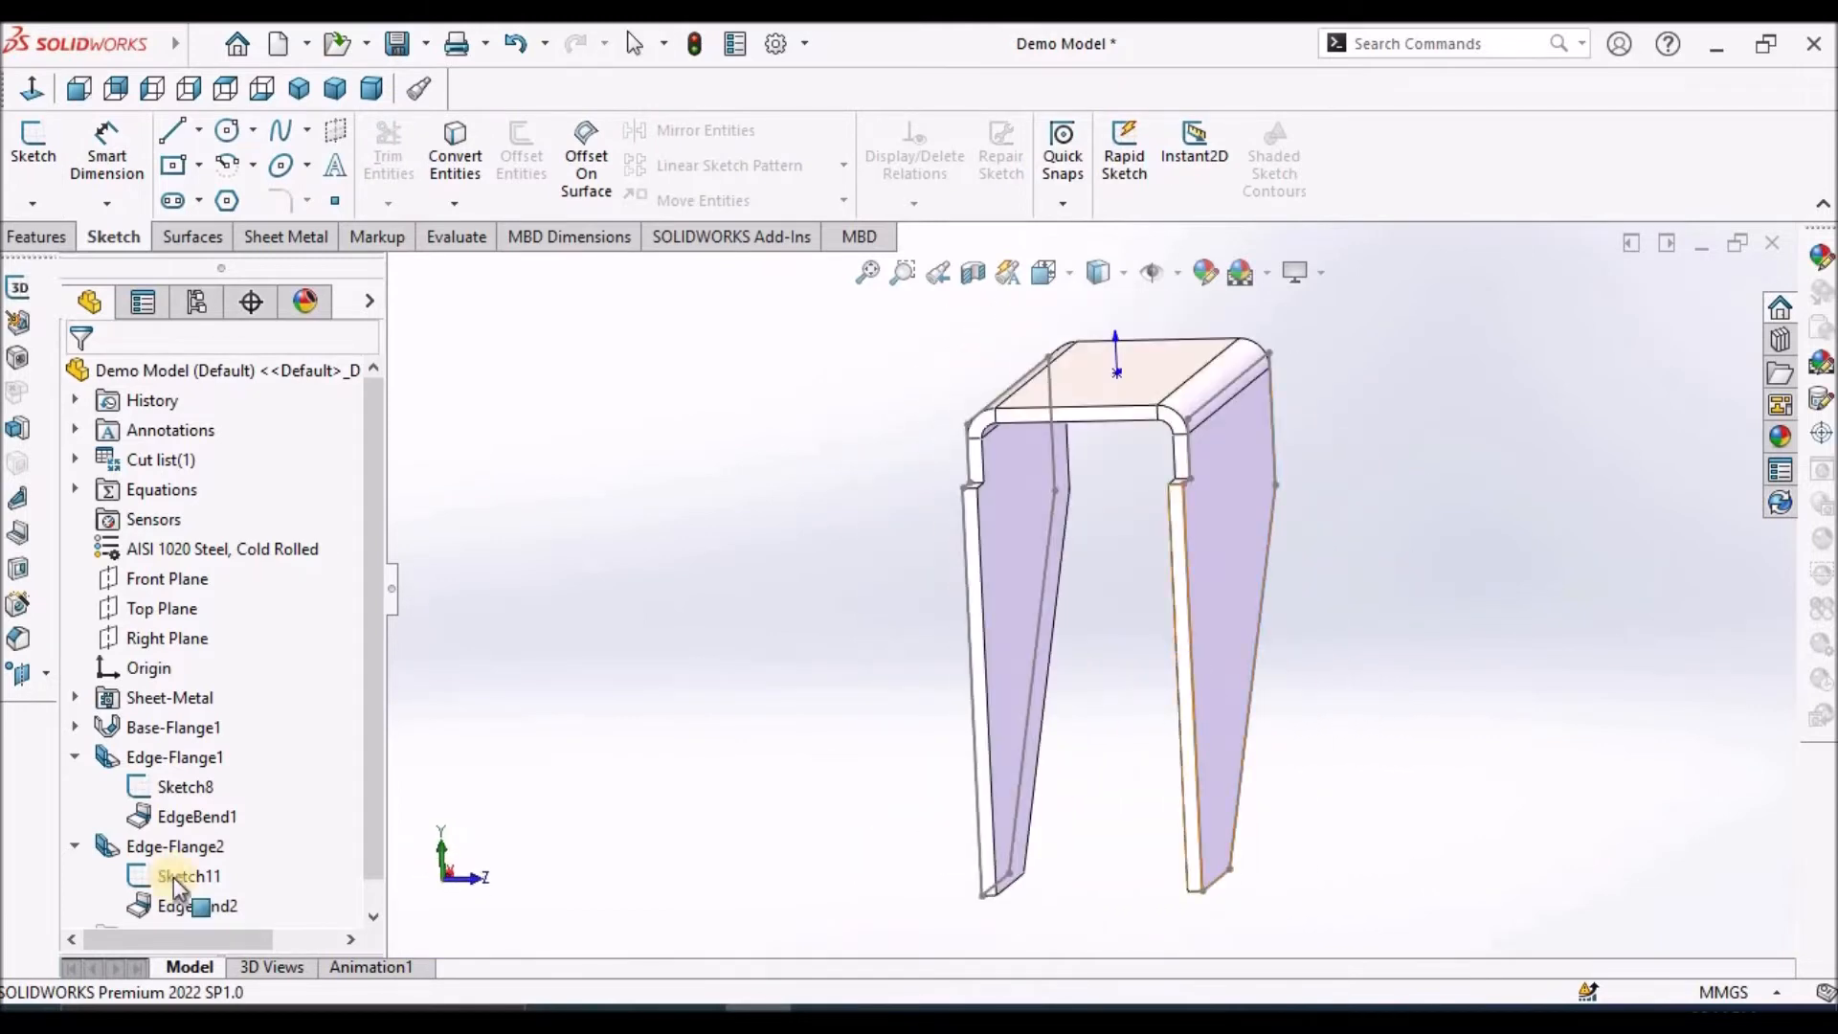
click(152, 781)
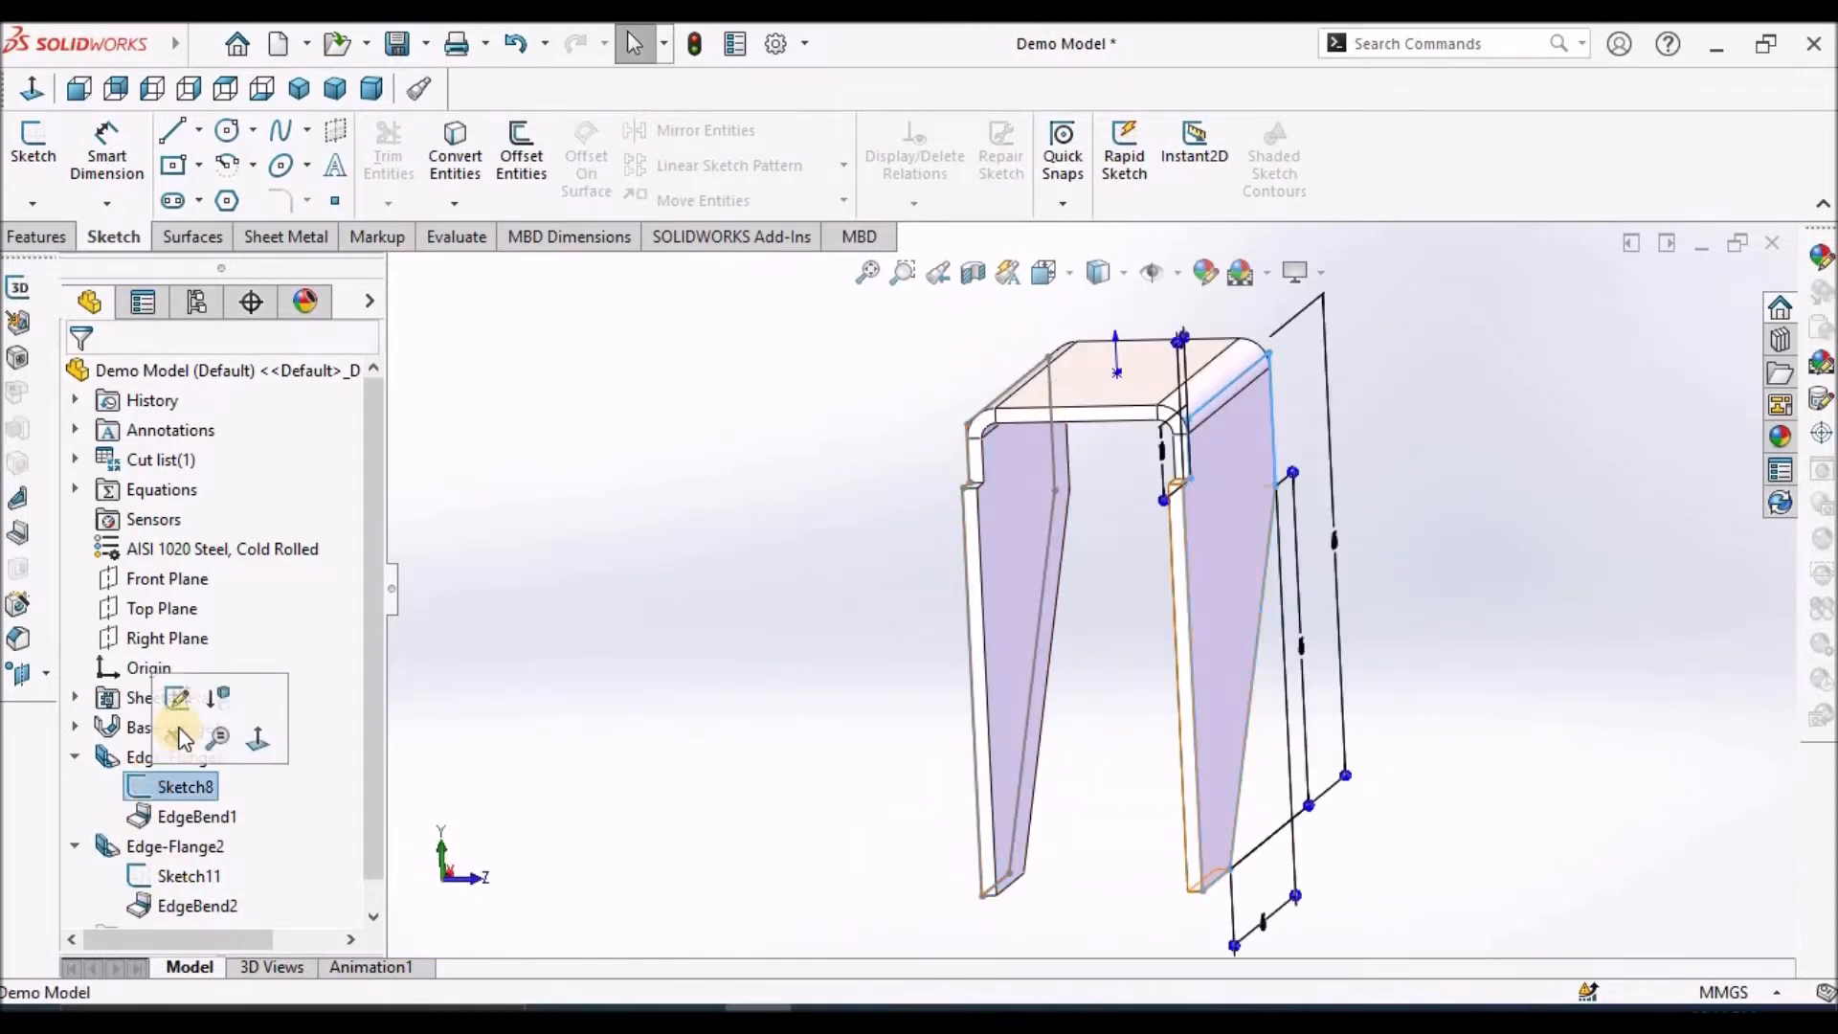
click(159, 876)
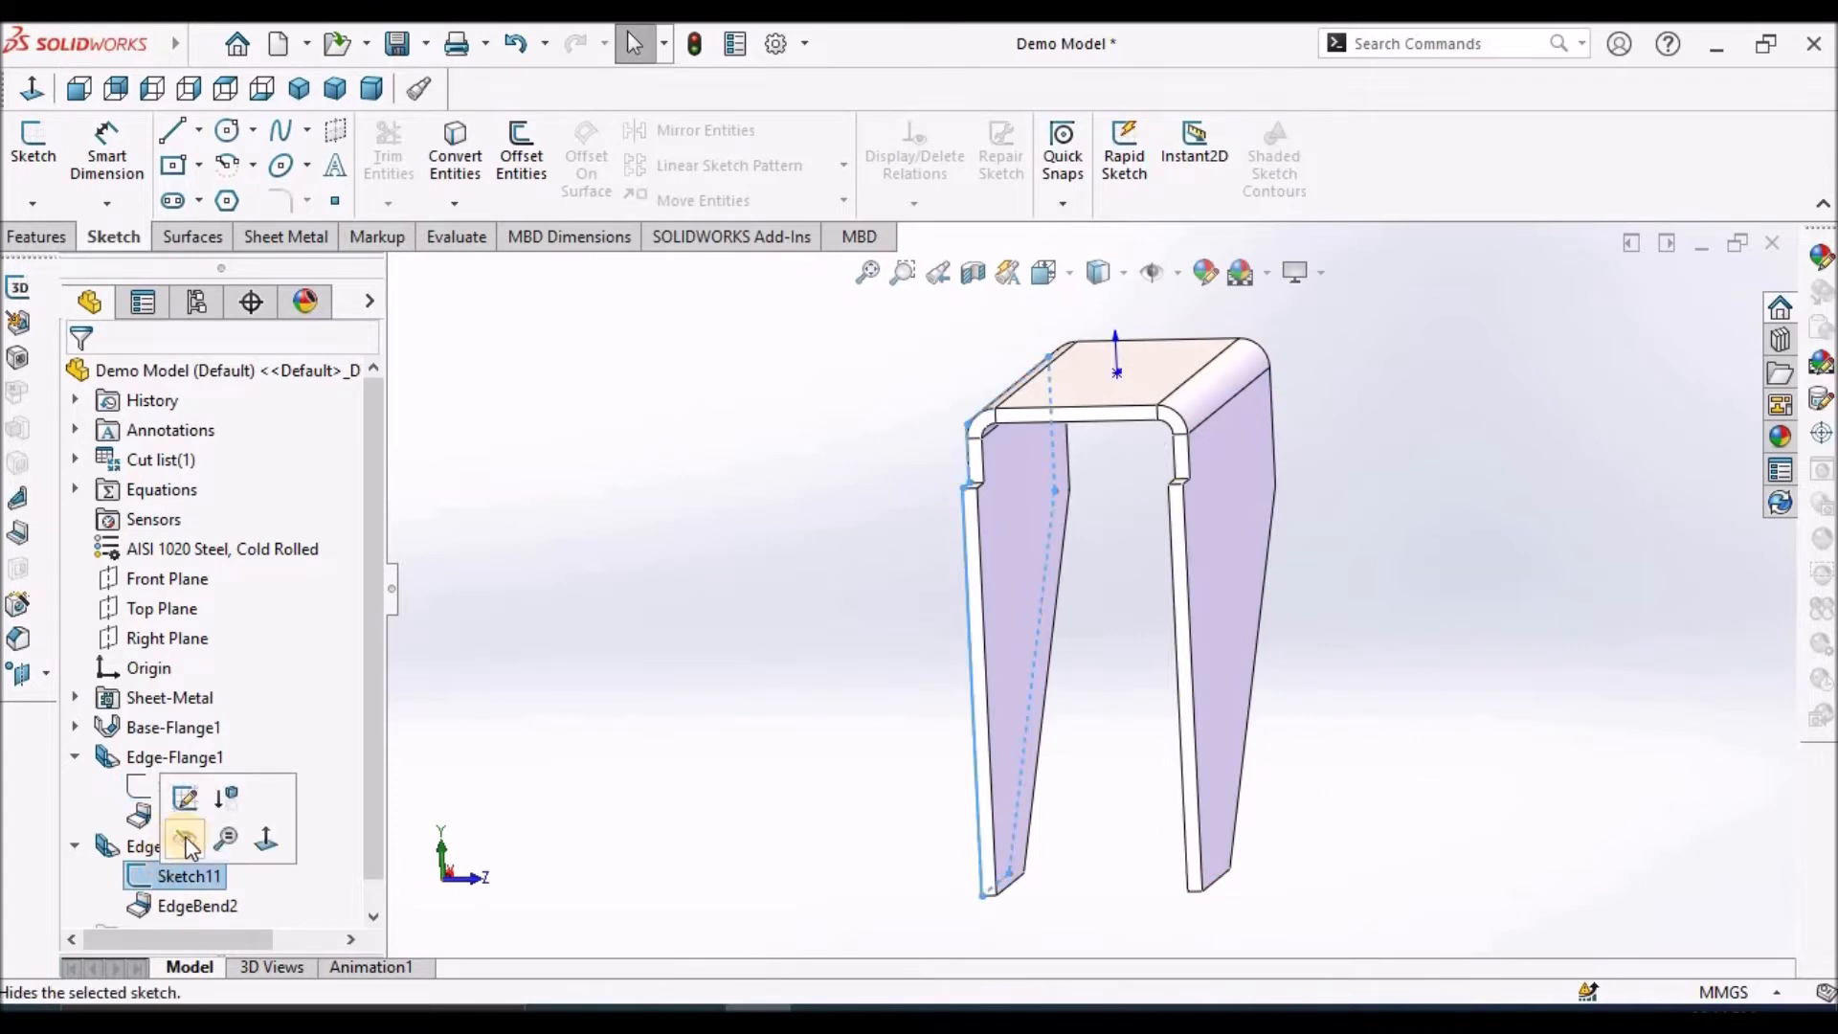
click(648, 546)
Open the first edge flange's profile sketch, examine its dimensions, and exit without editing
mouse_move(1060, 542)
middle_down()
mouse_move(1407, 644)
mouse_move(1305, 669)
mouse_move(870, 596)
mouse_move(919, 726)
mouse_move(1181, 858)
mouse_move(1134, 919)
mouse_move(1072, 890)
middle_up()
click(175, 790)
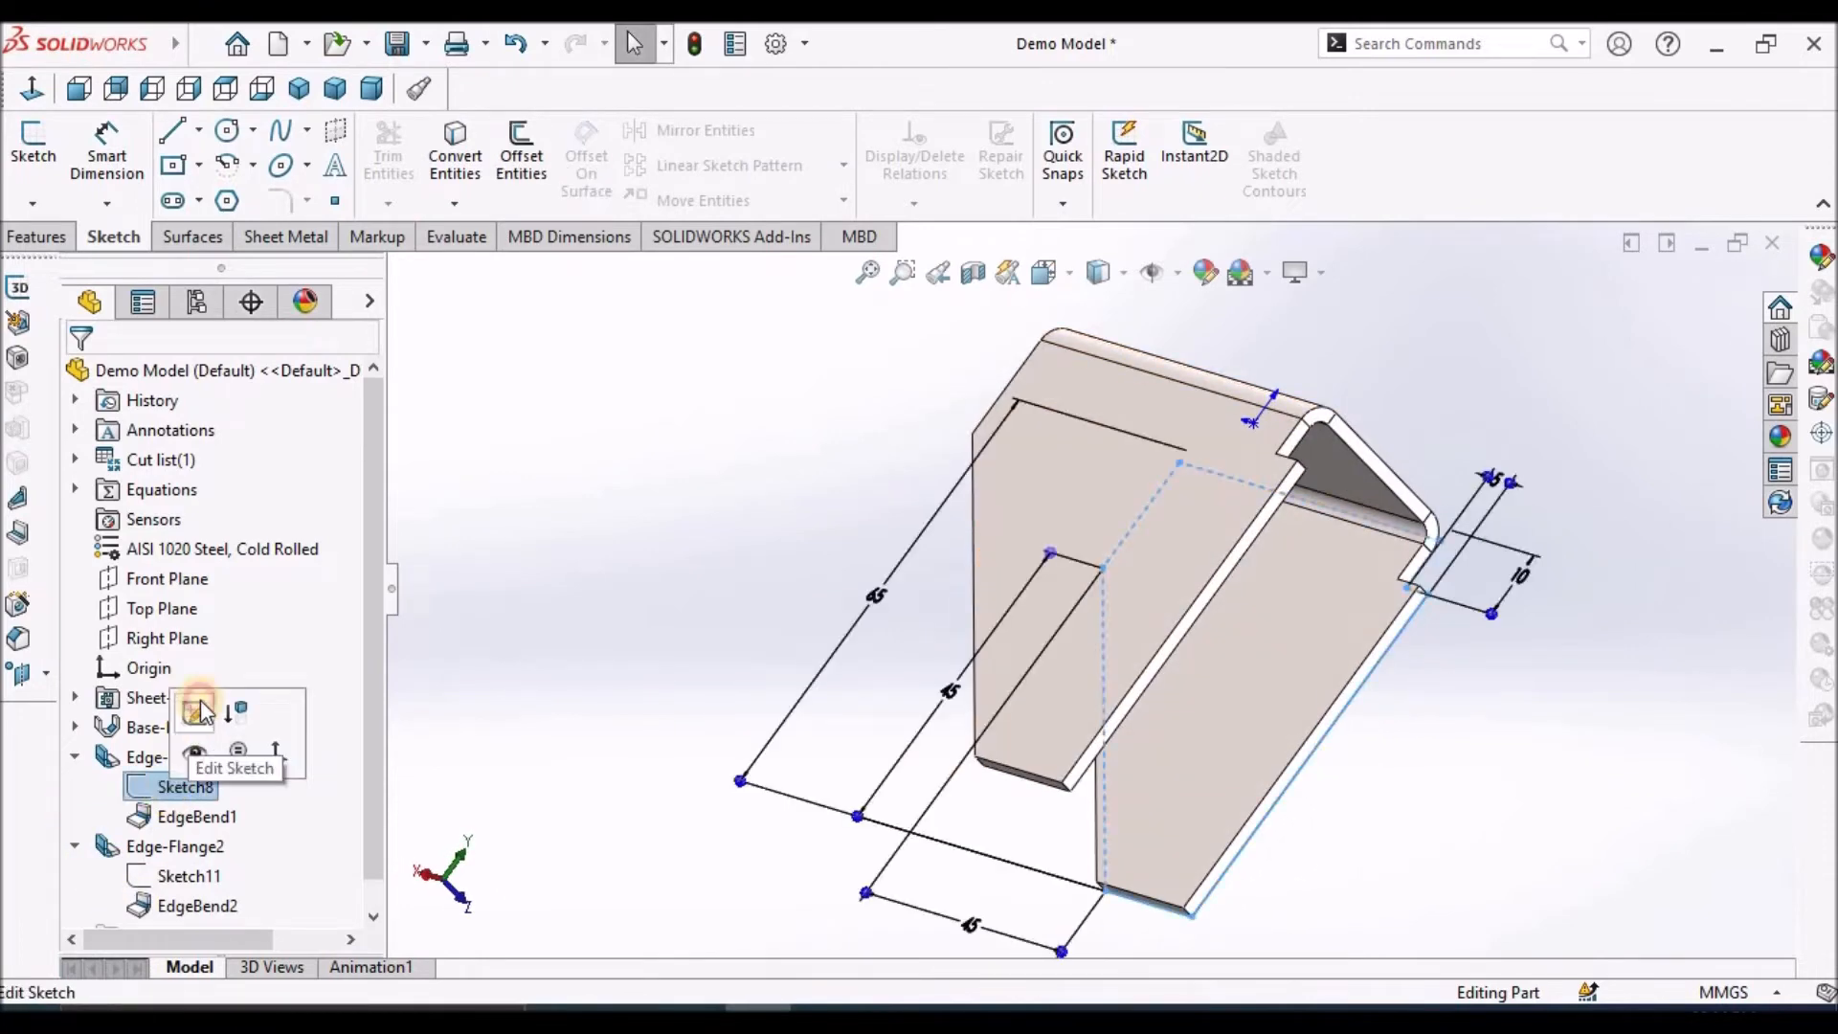
click(199, 712)
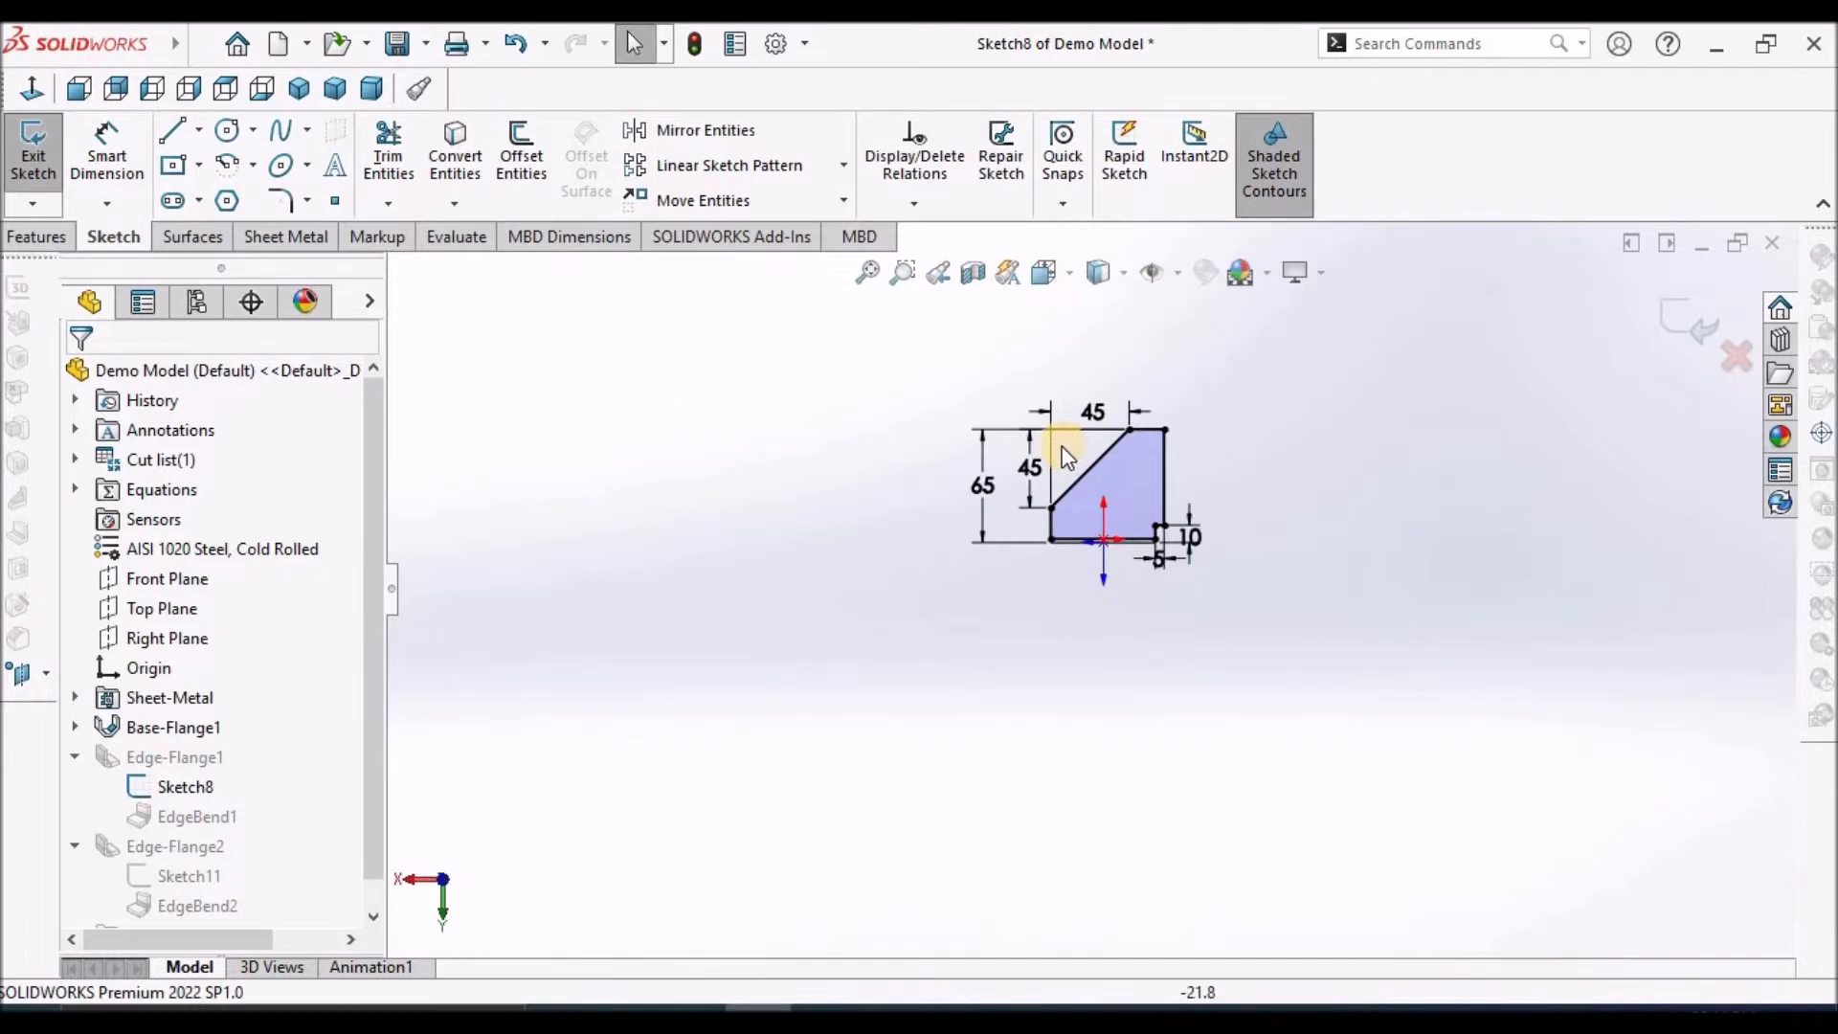
scroll(1062, 446, down, 8)
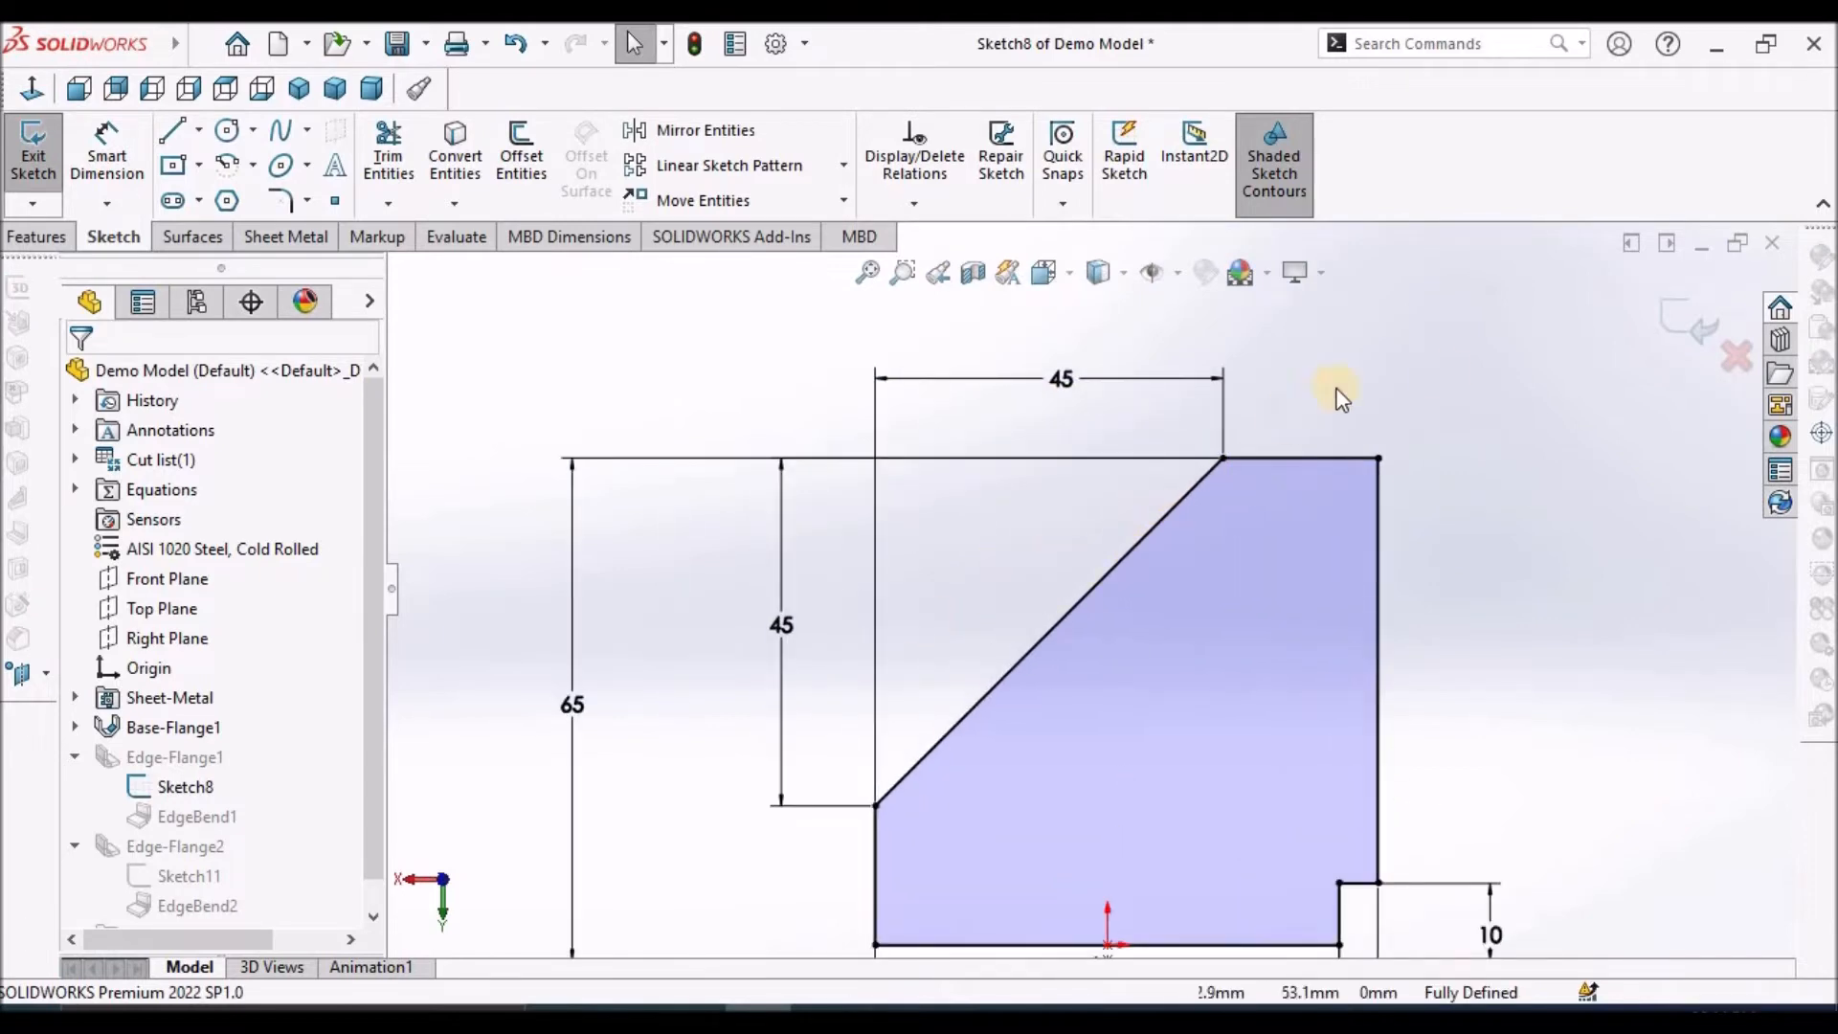
click(1682, 325)
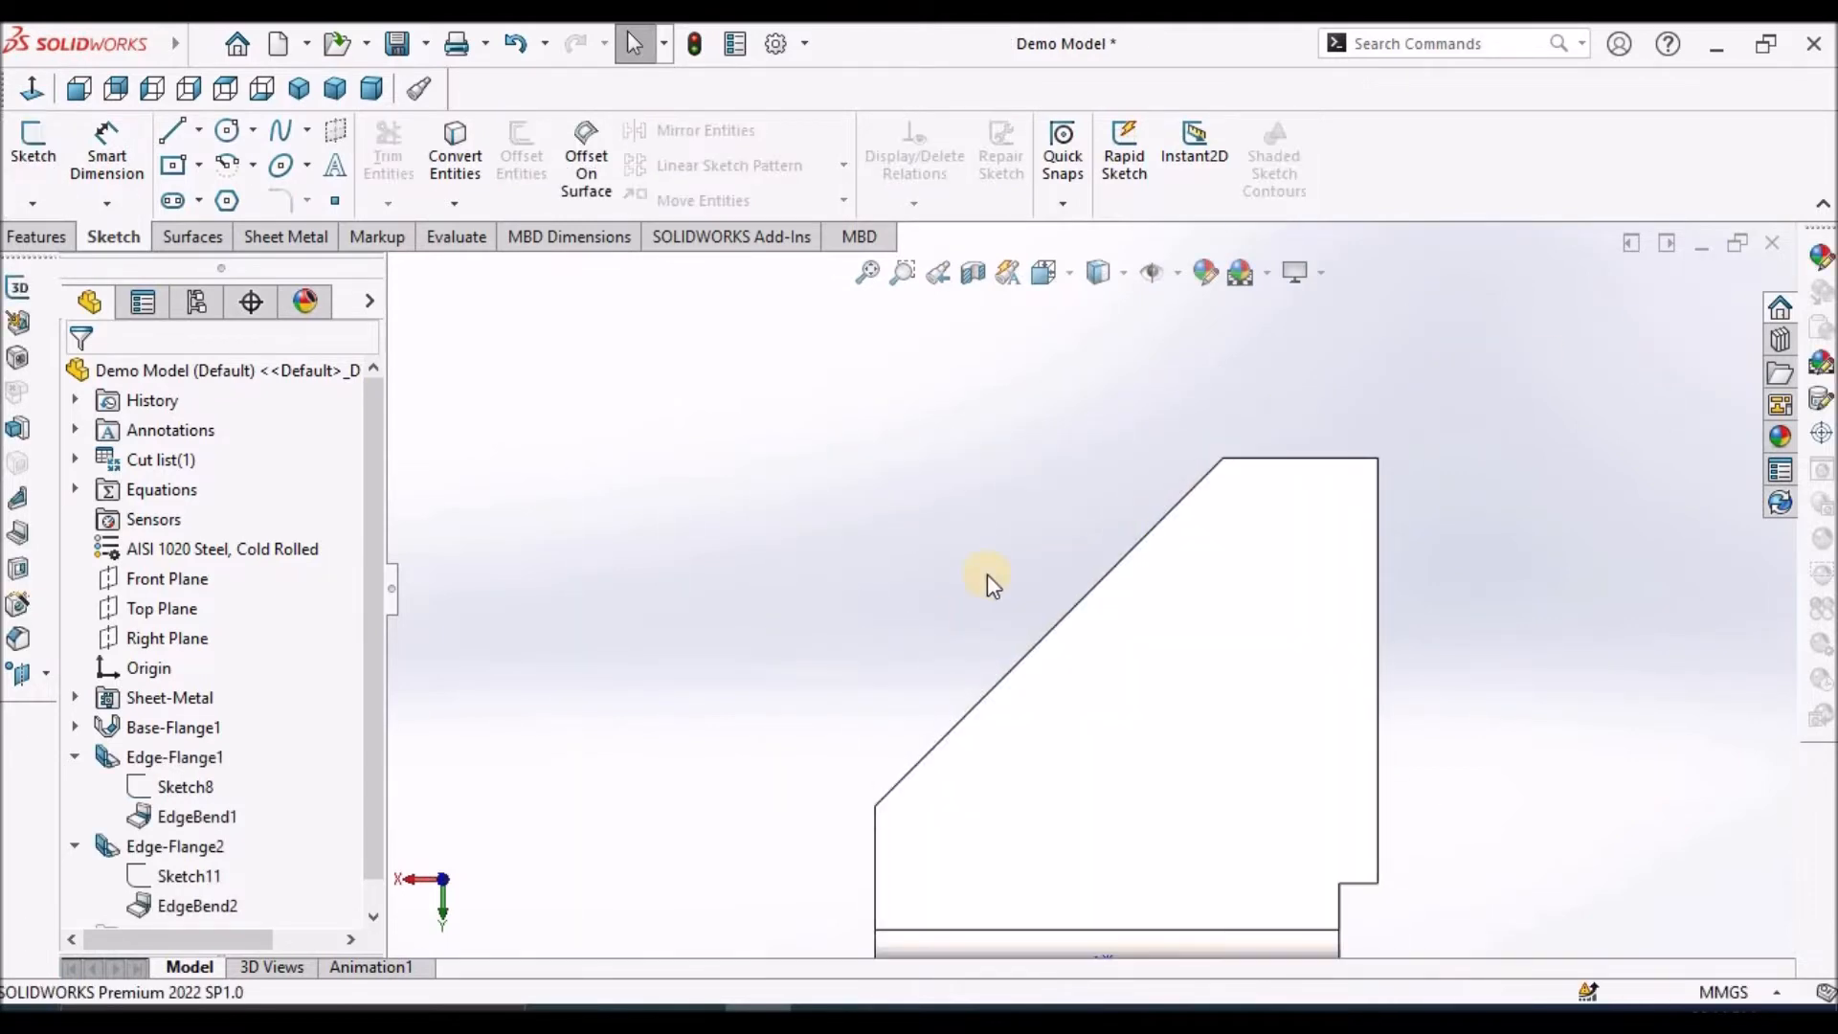
Set the model to the trimetric view, then rebuild and save the part
click(337, 91)
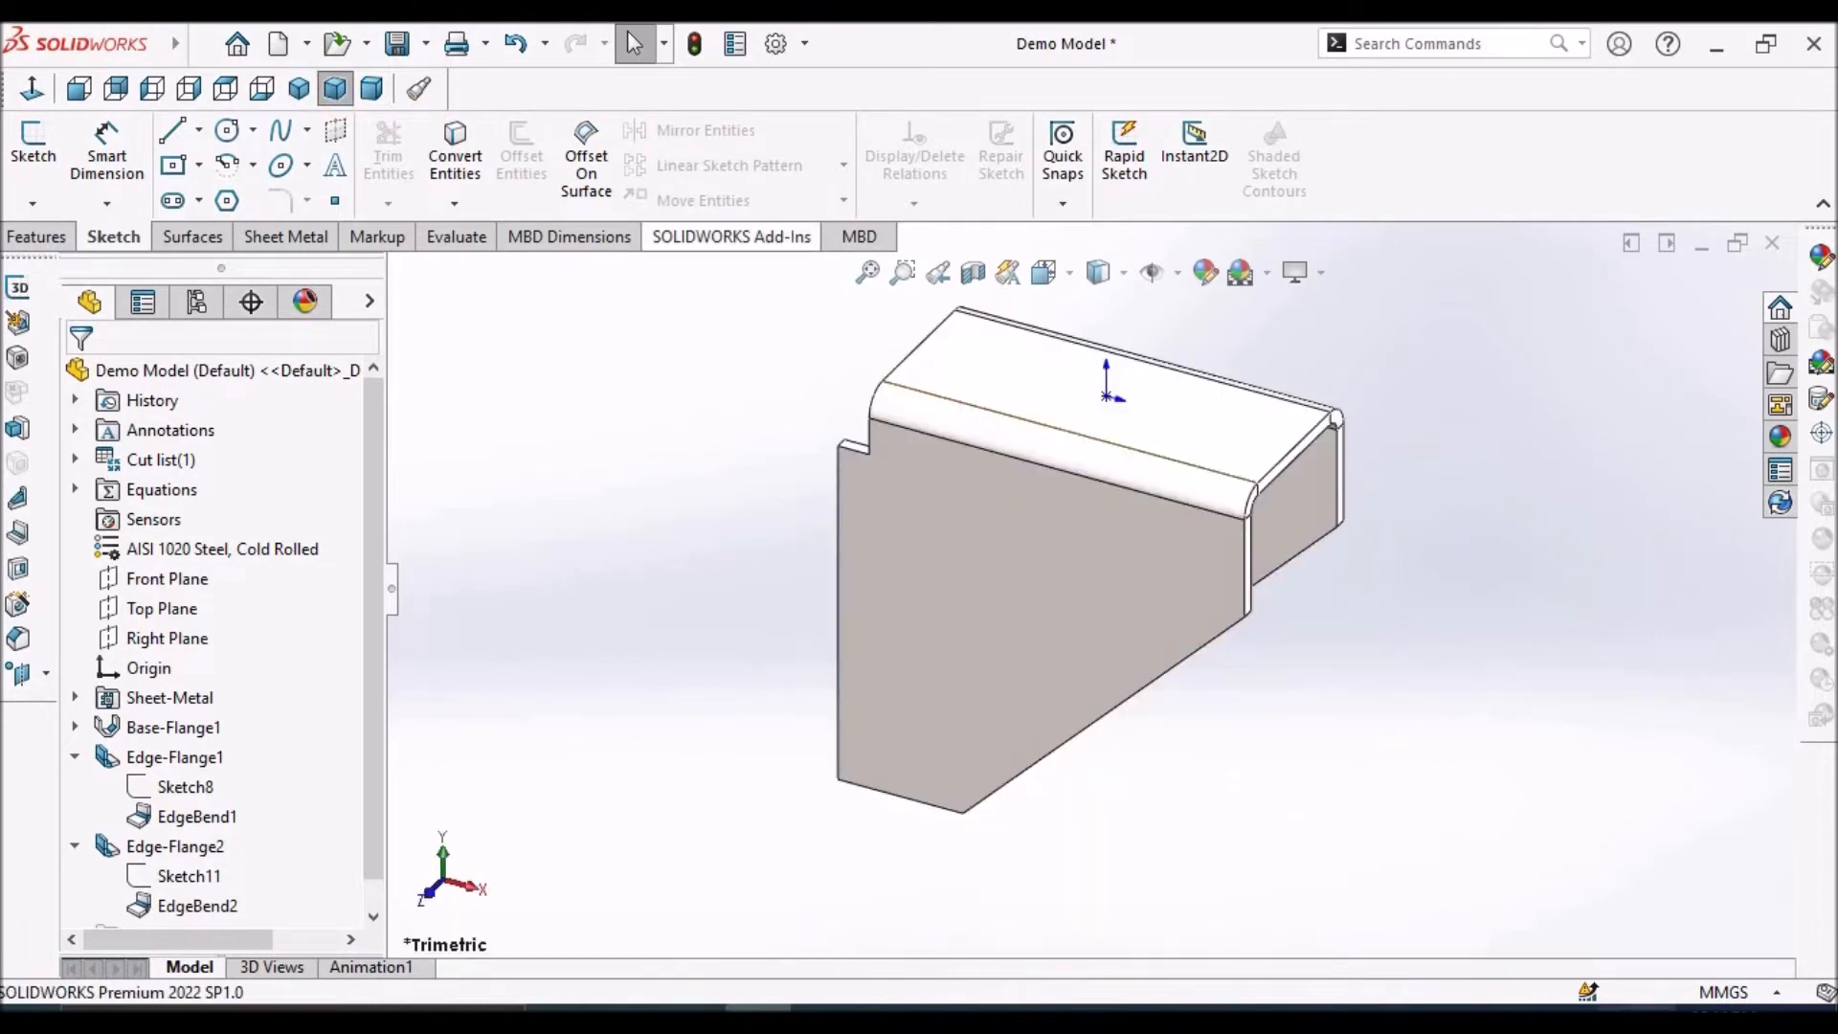
click(697, 48)
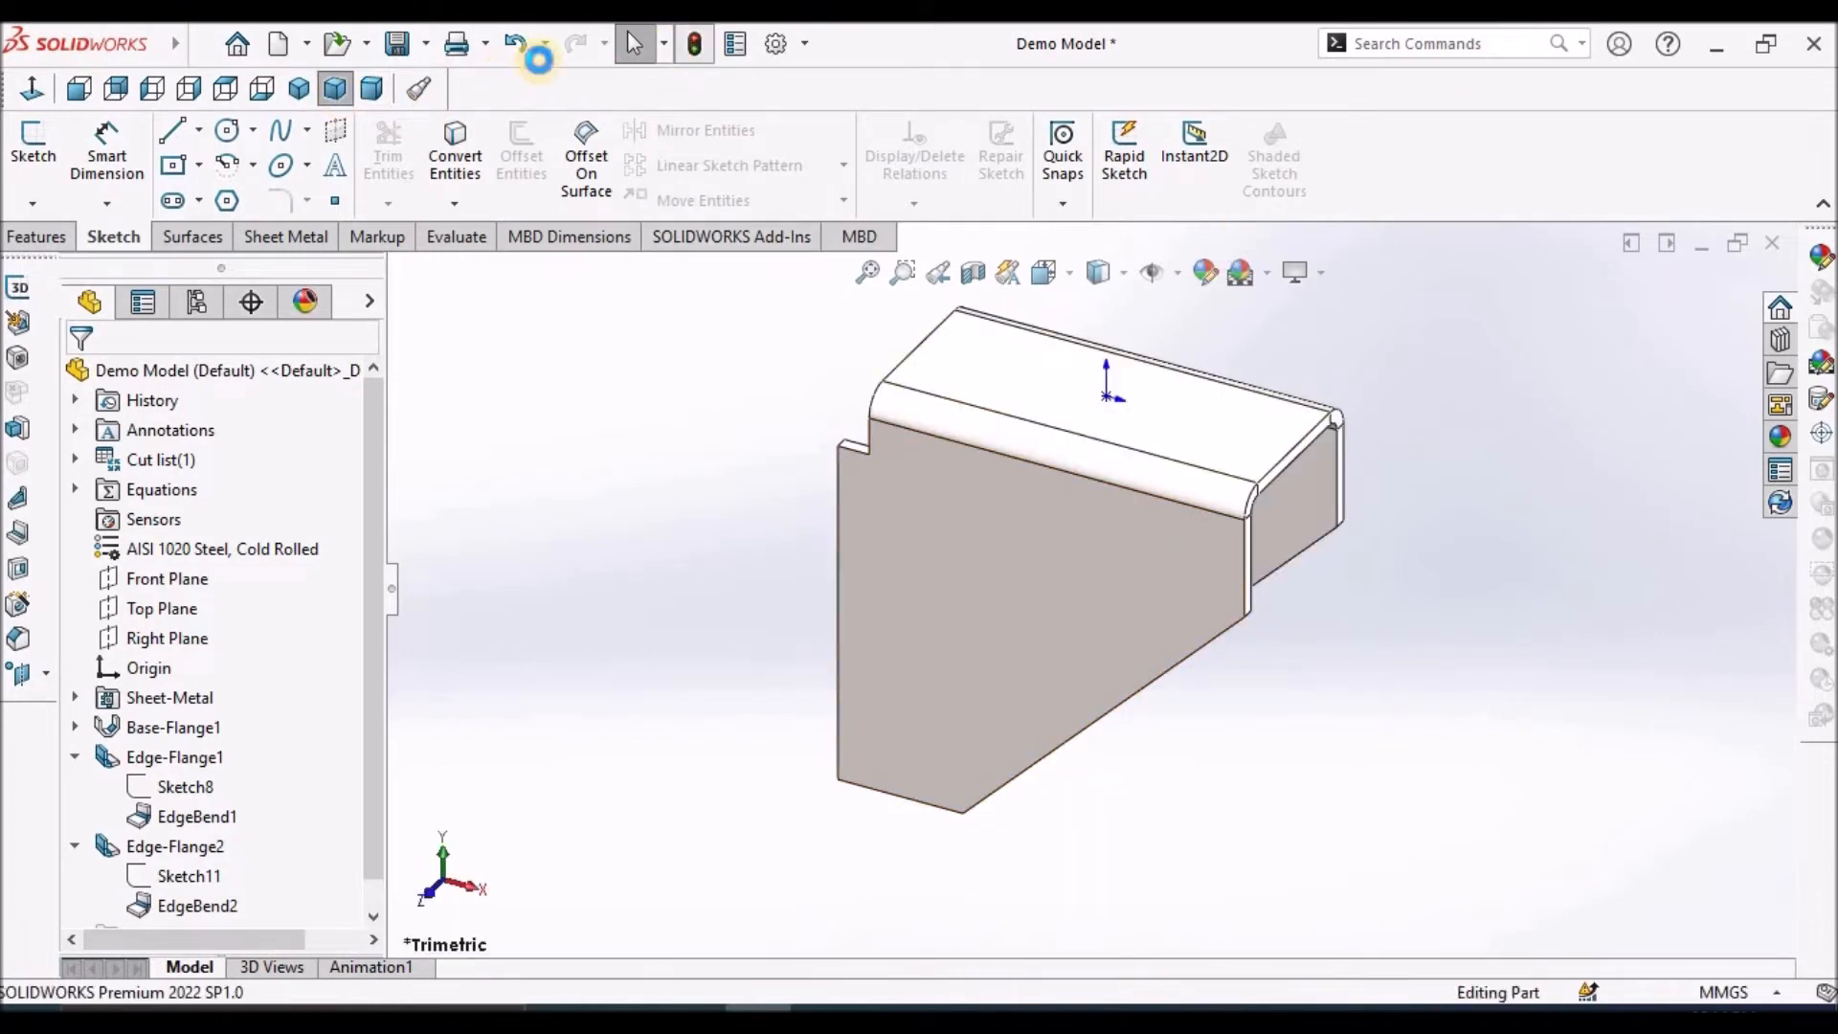
click(395, 44)
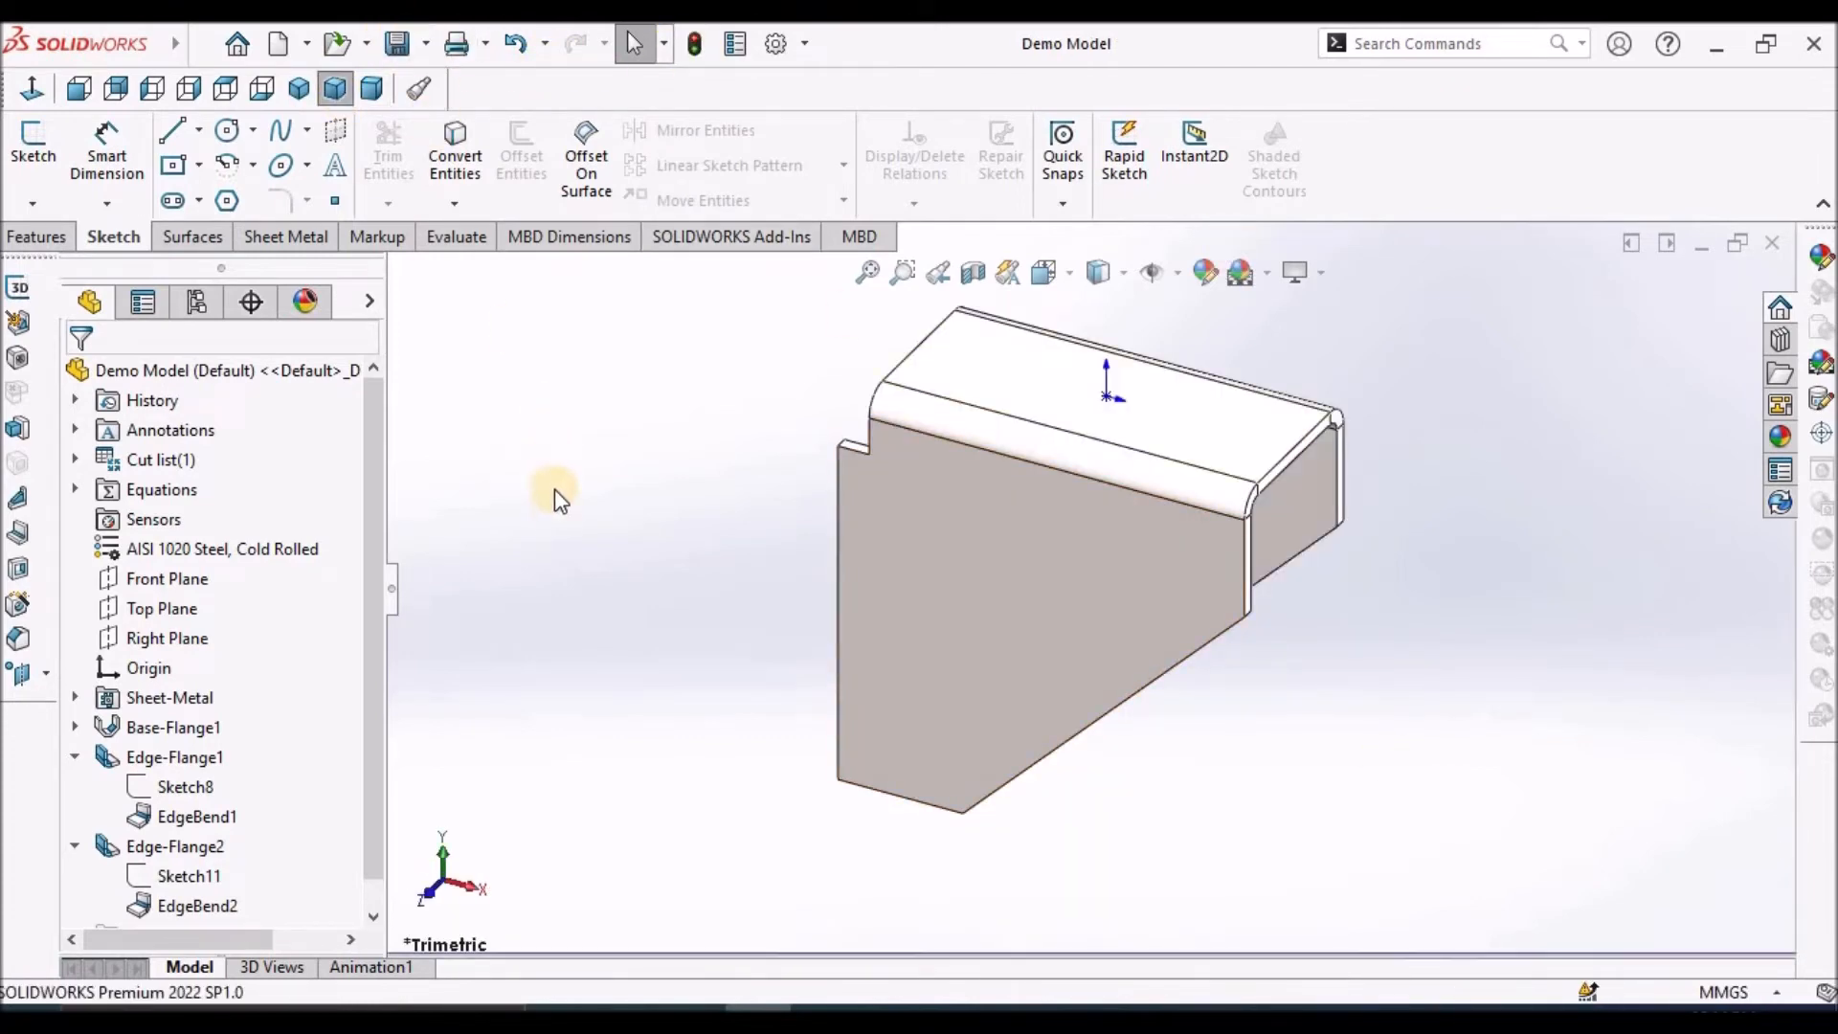
Collapse both edge flange features in the feature tree
click(75, 757)
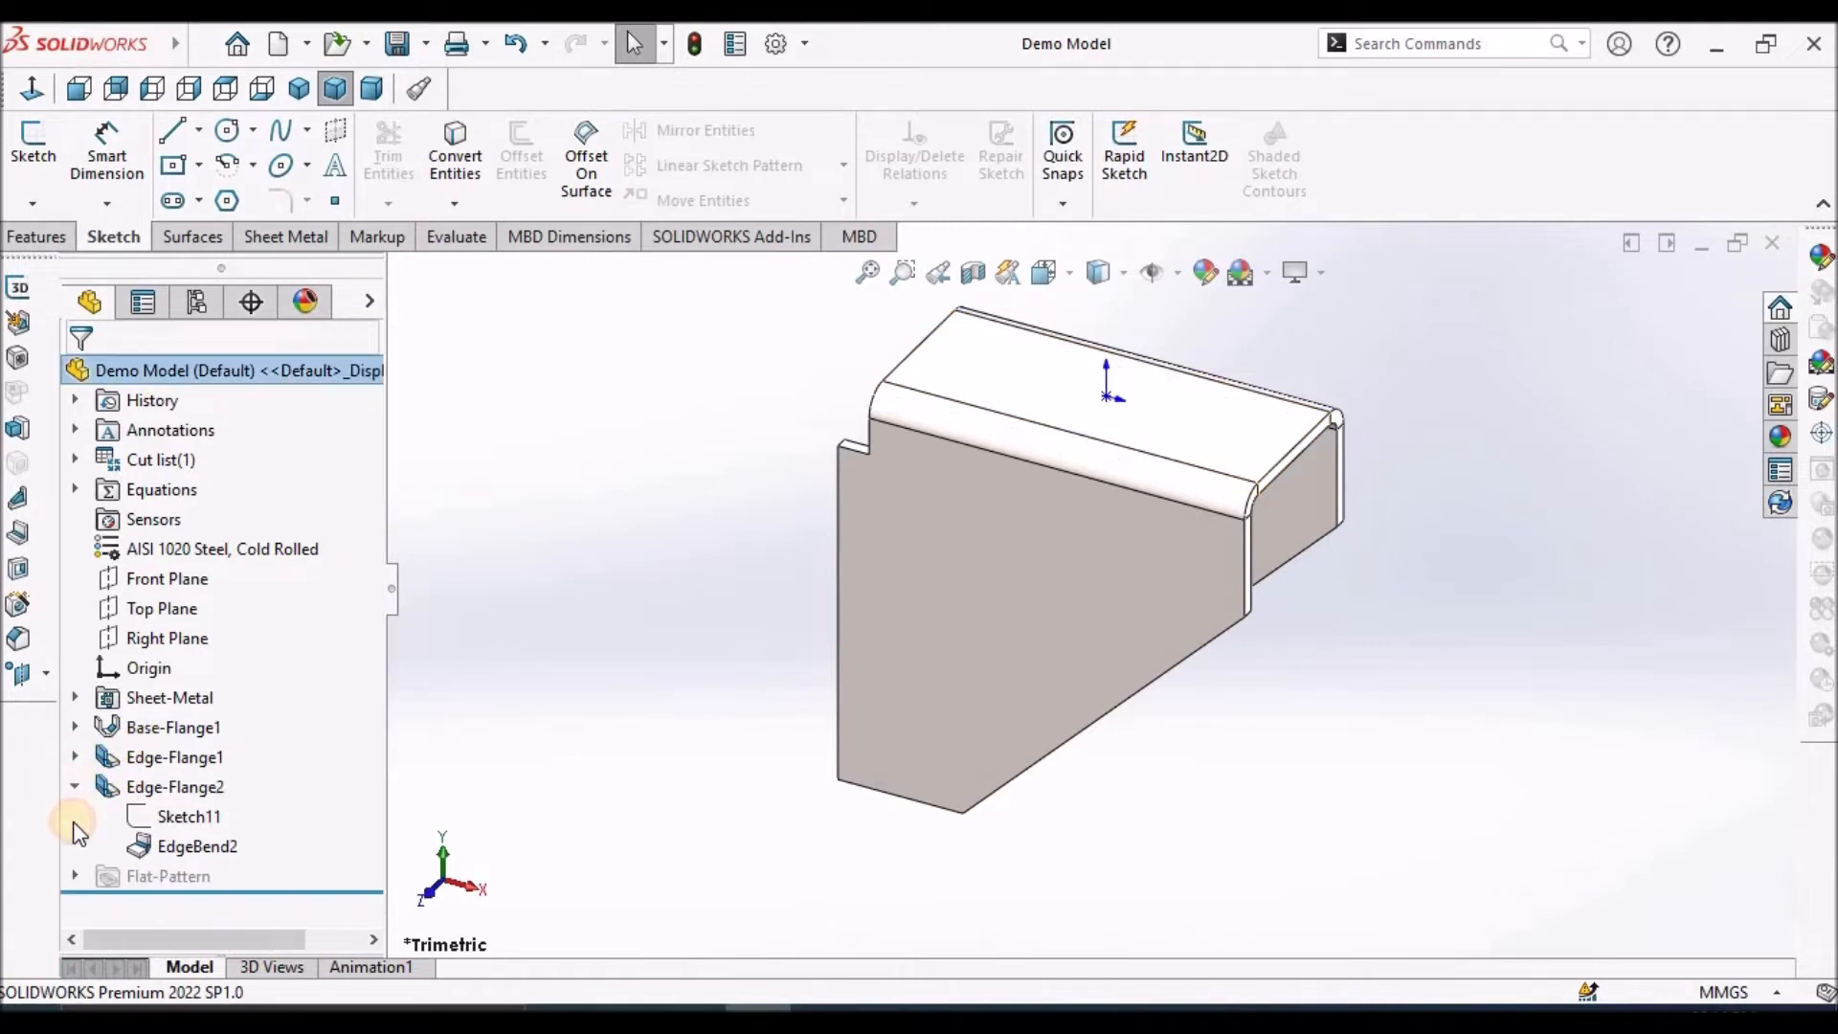
click(75, 787)
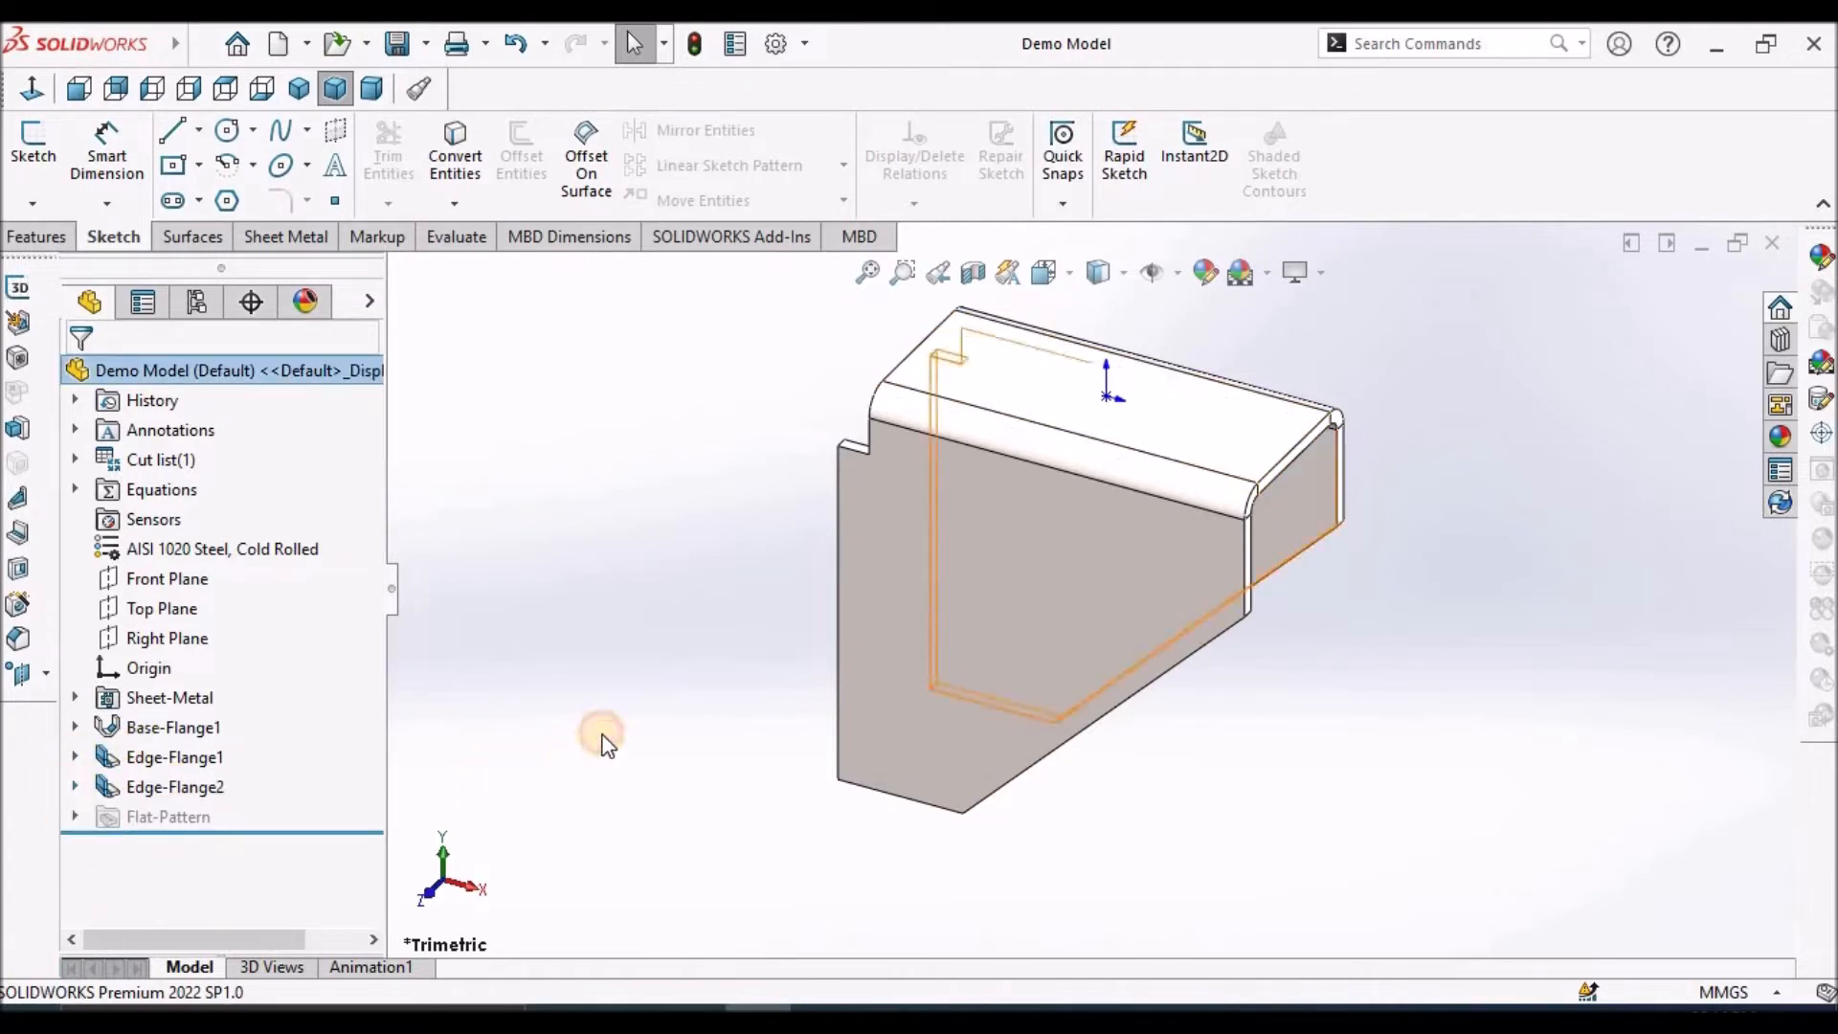
click(603, 742)
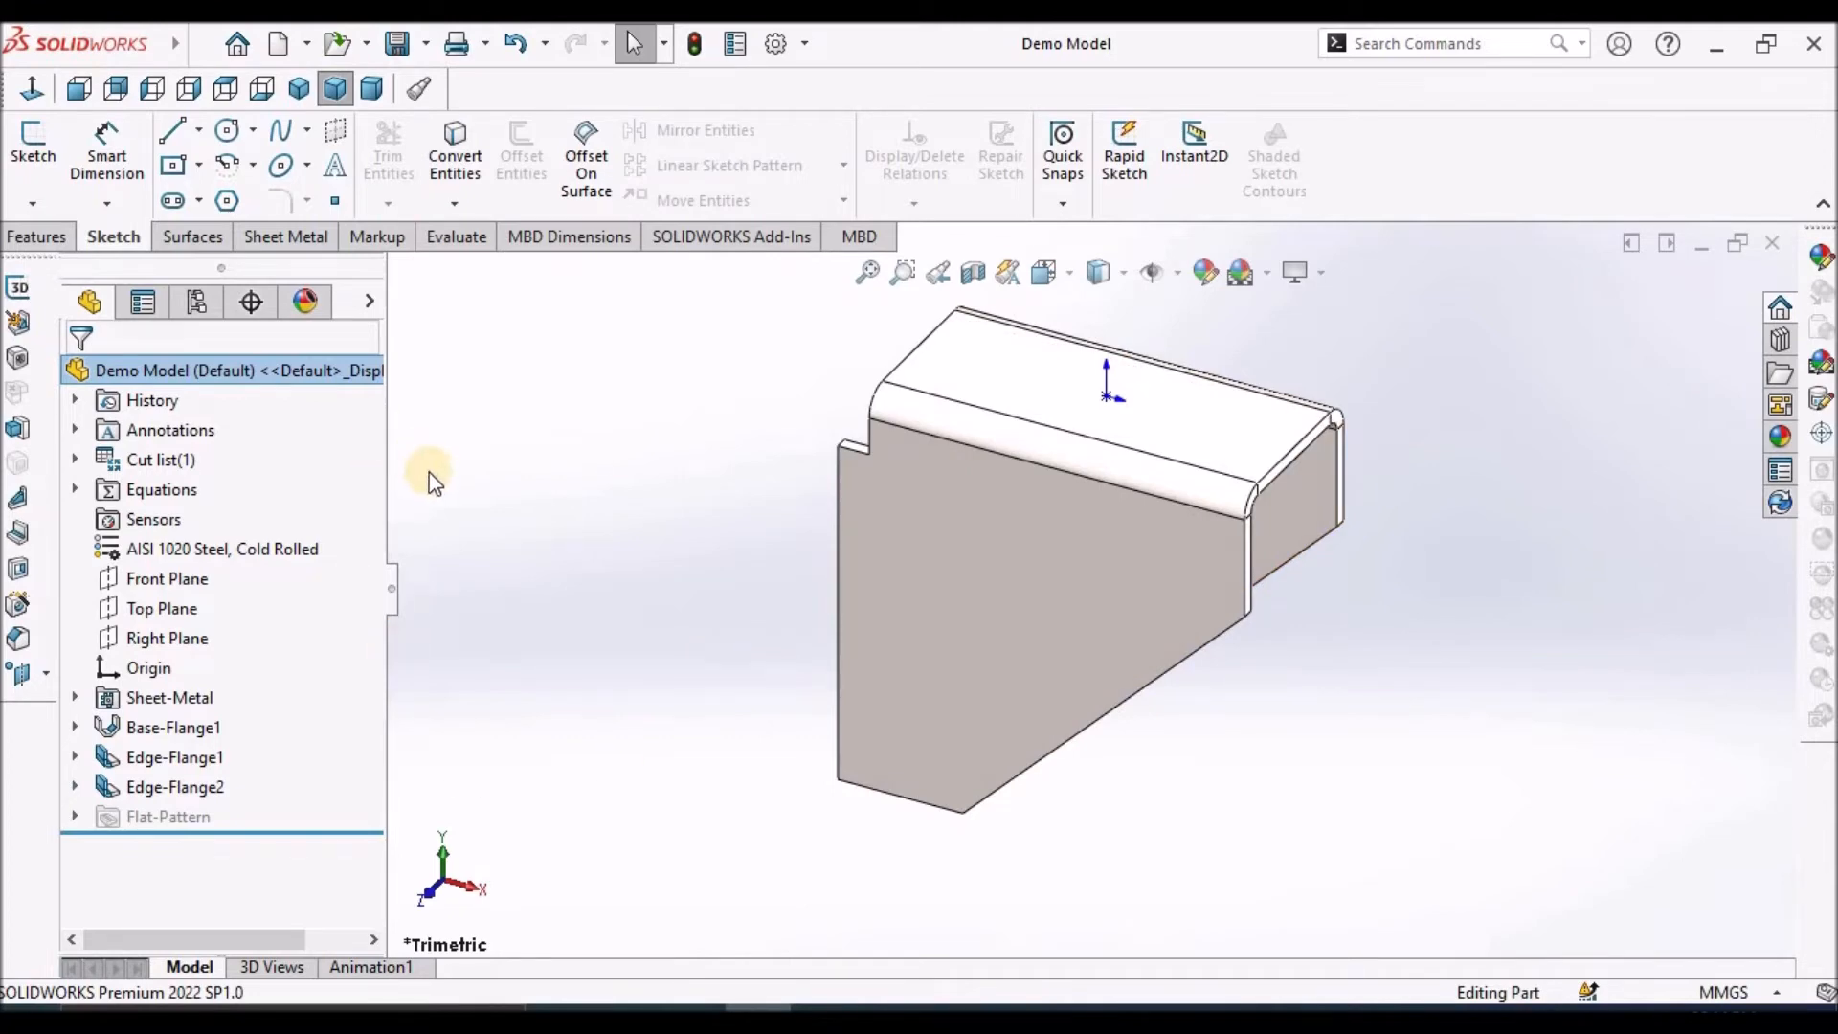
Create a 90-degree edge flange with a blind length of 21 mm along the matching rear vertical edges of both side flanges
click(284, 239)
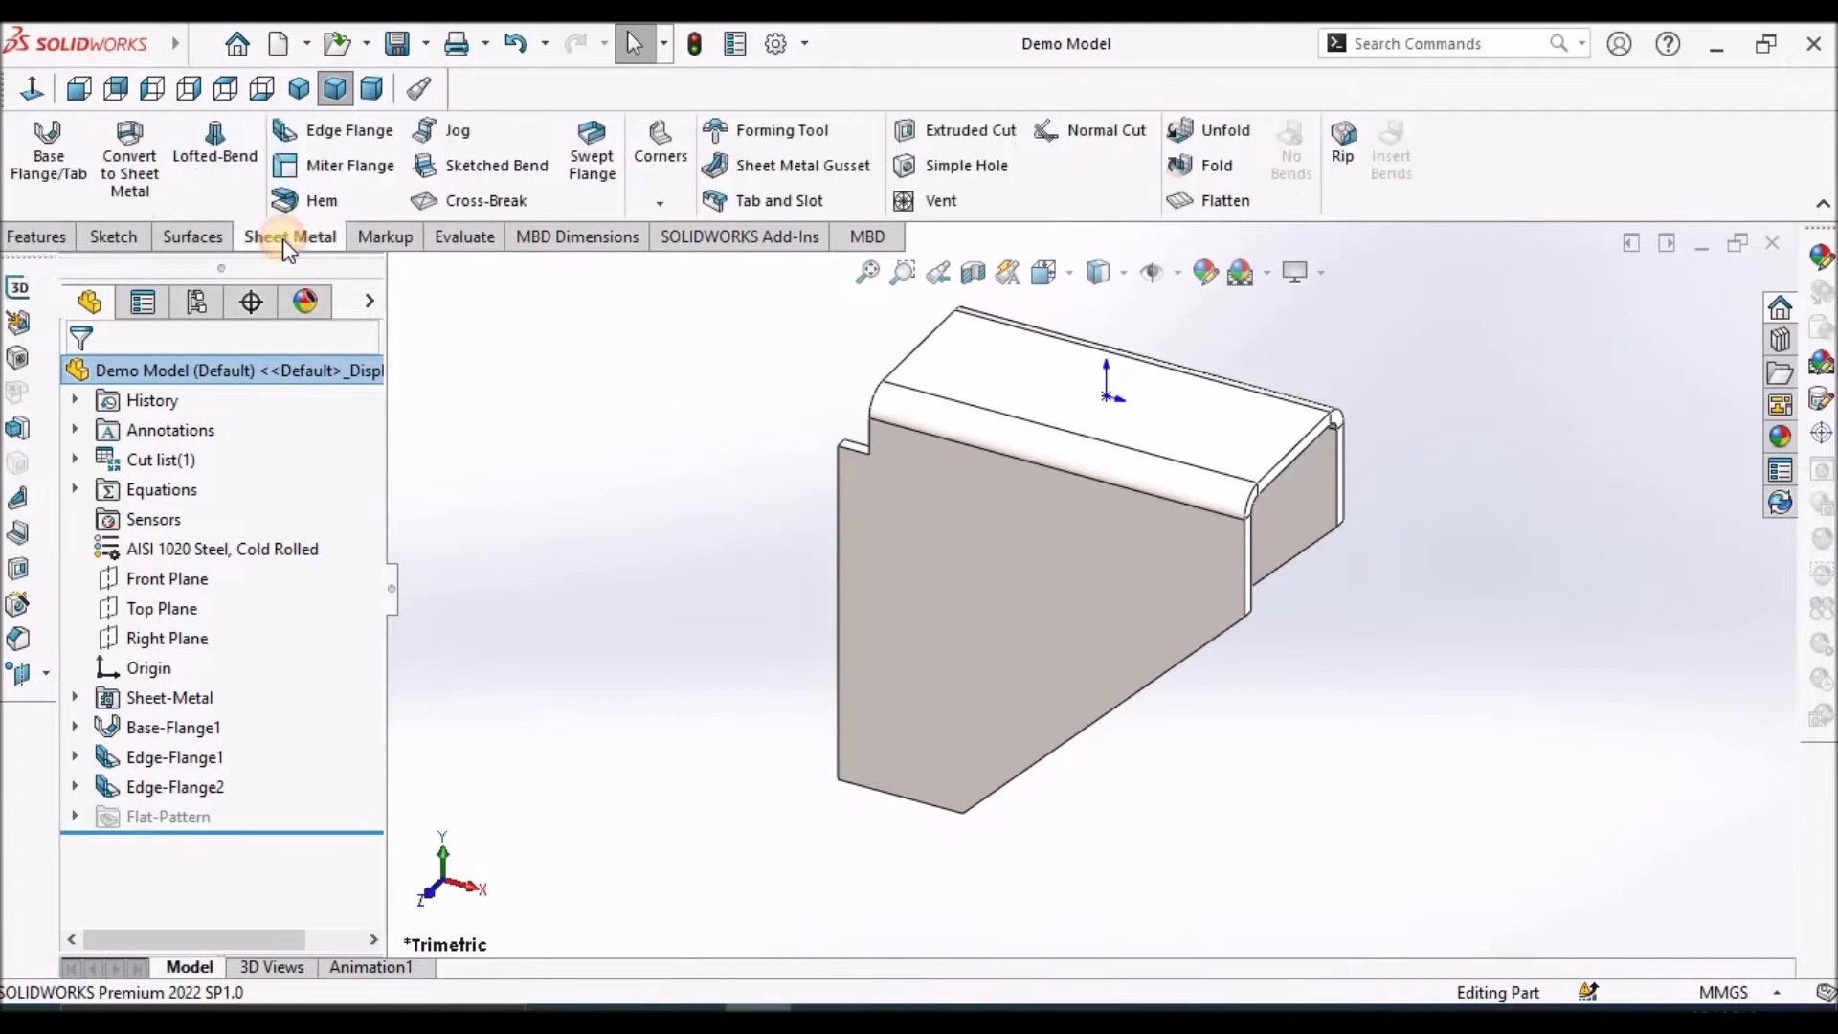
click(323, 134)
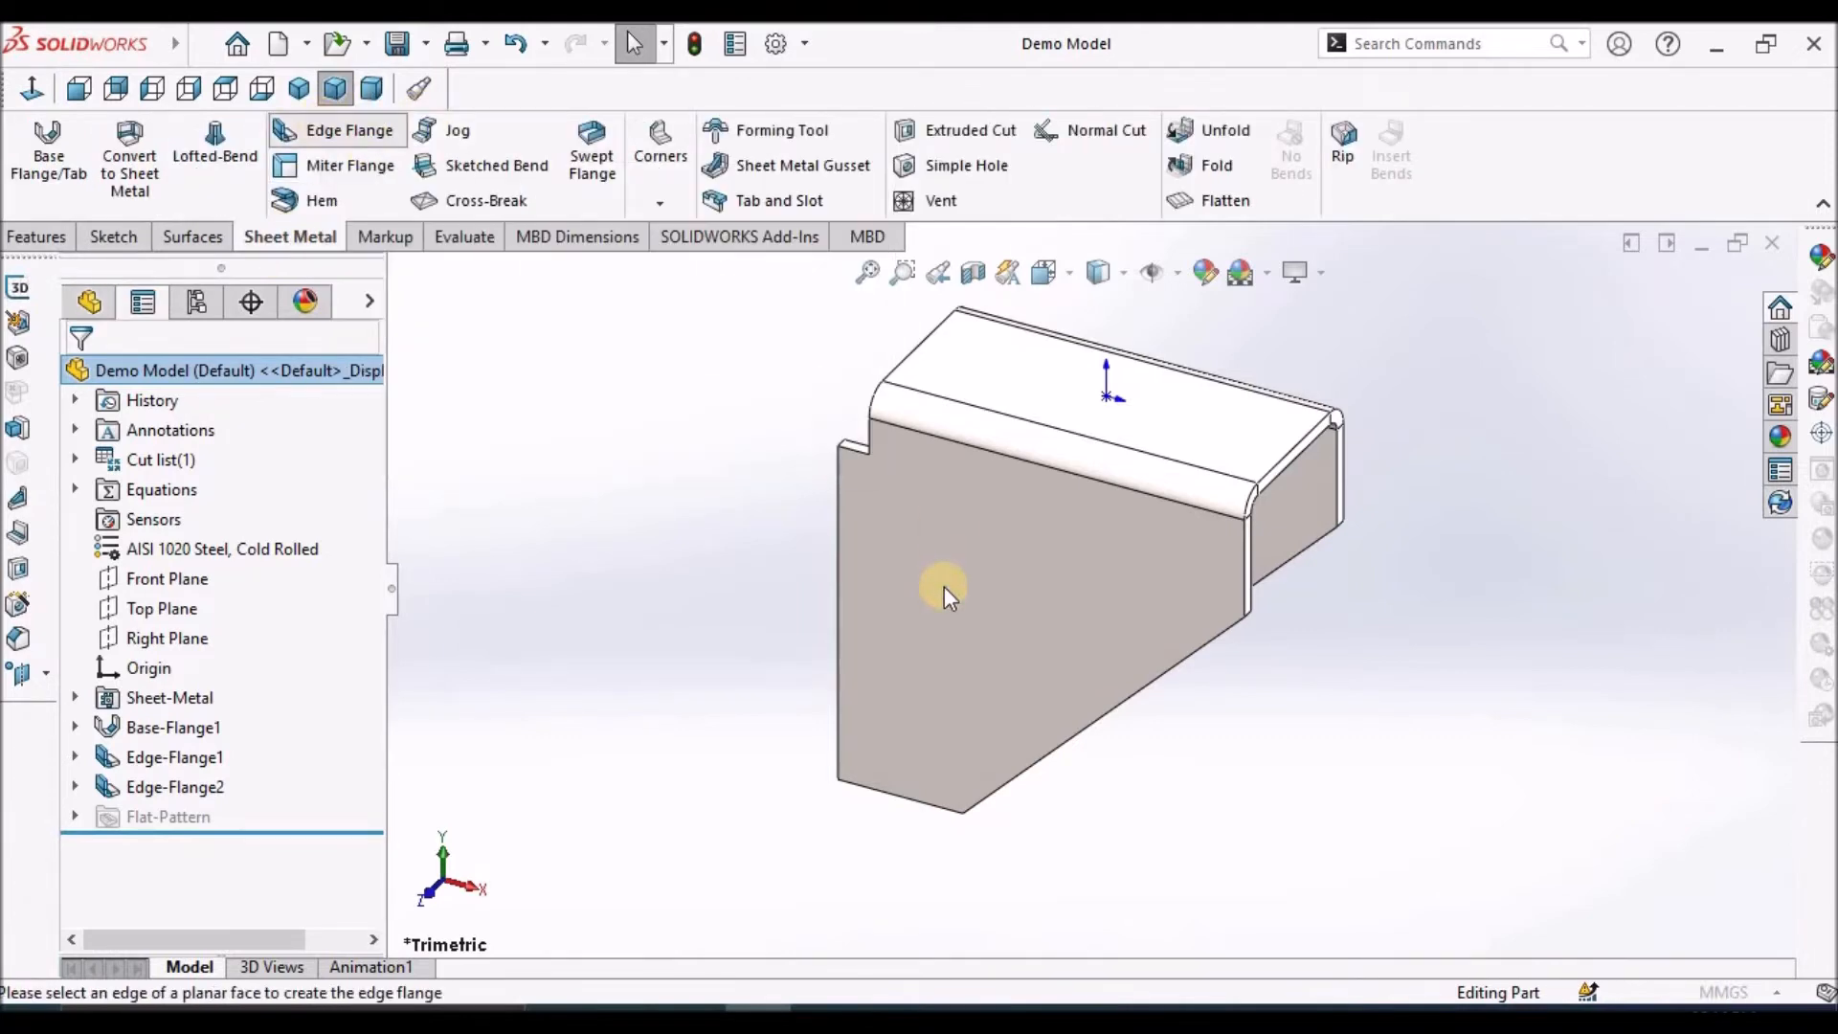
click(838, 514)
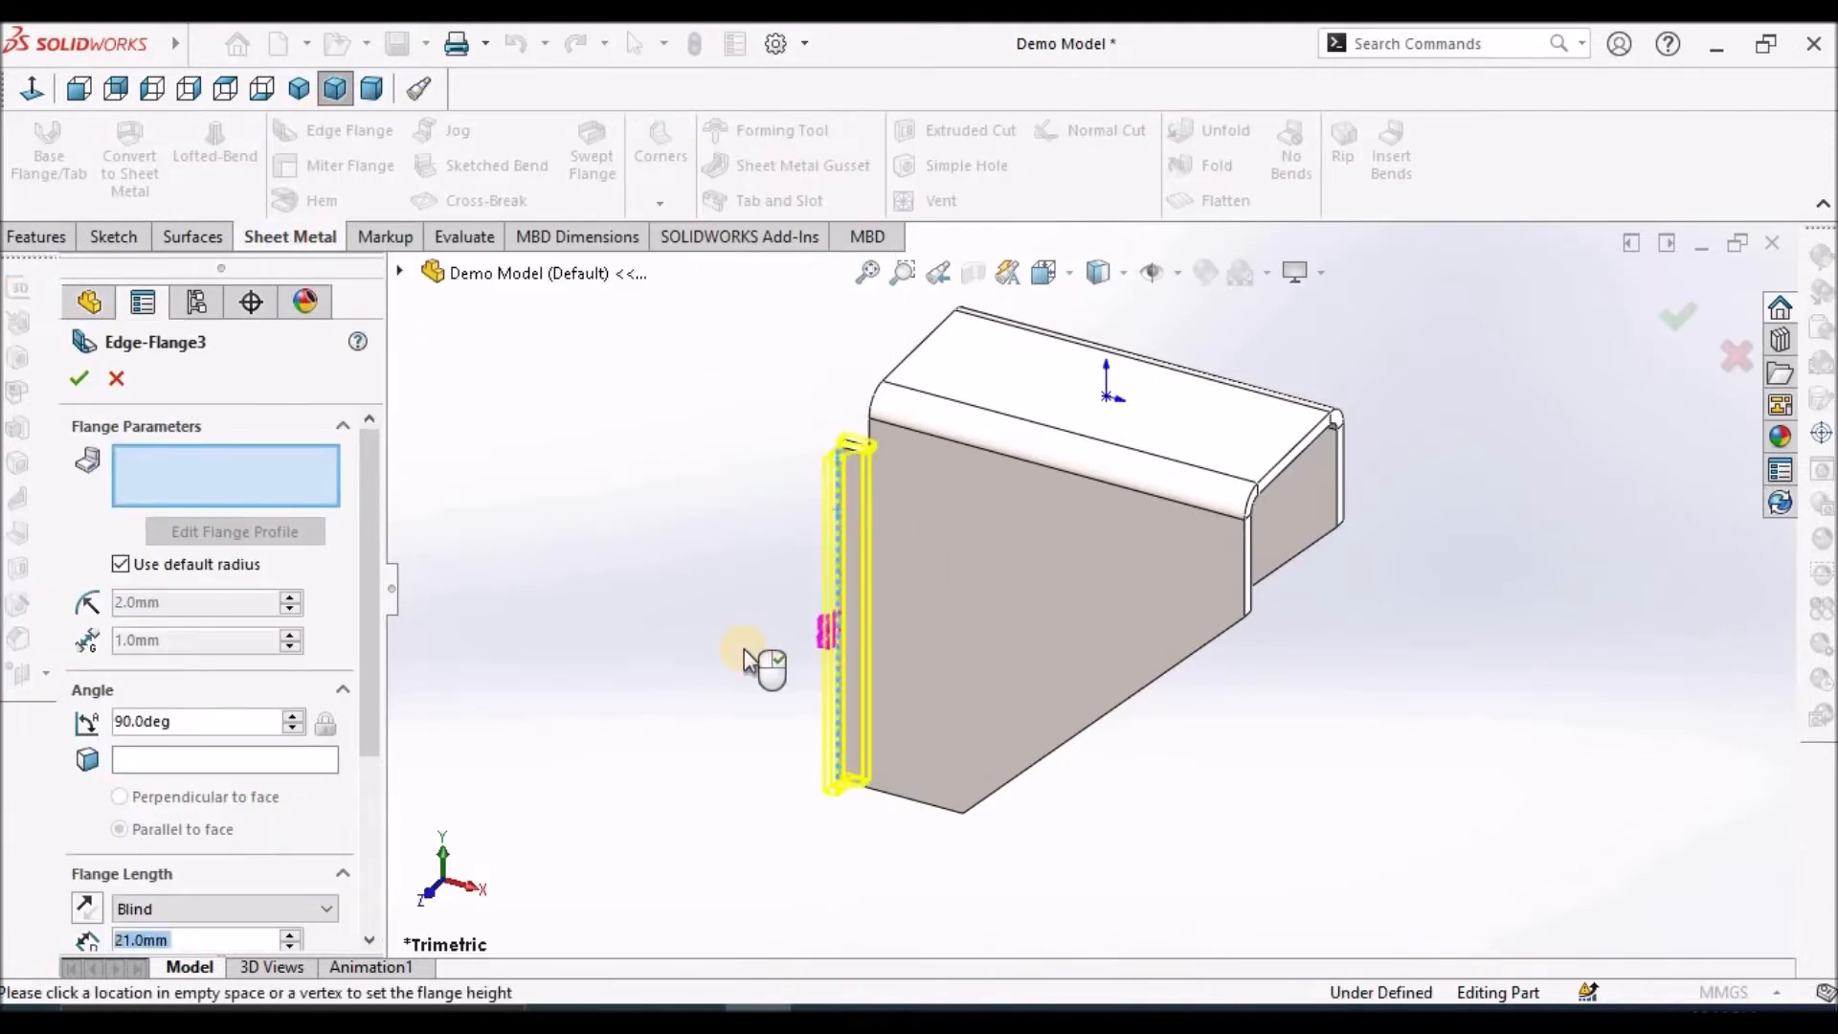
middle_drag(970, 528, 1581, 366)
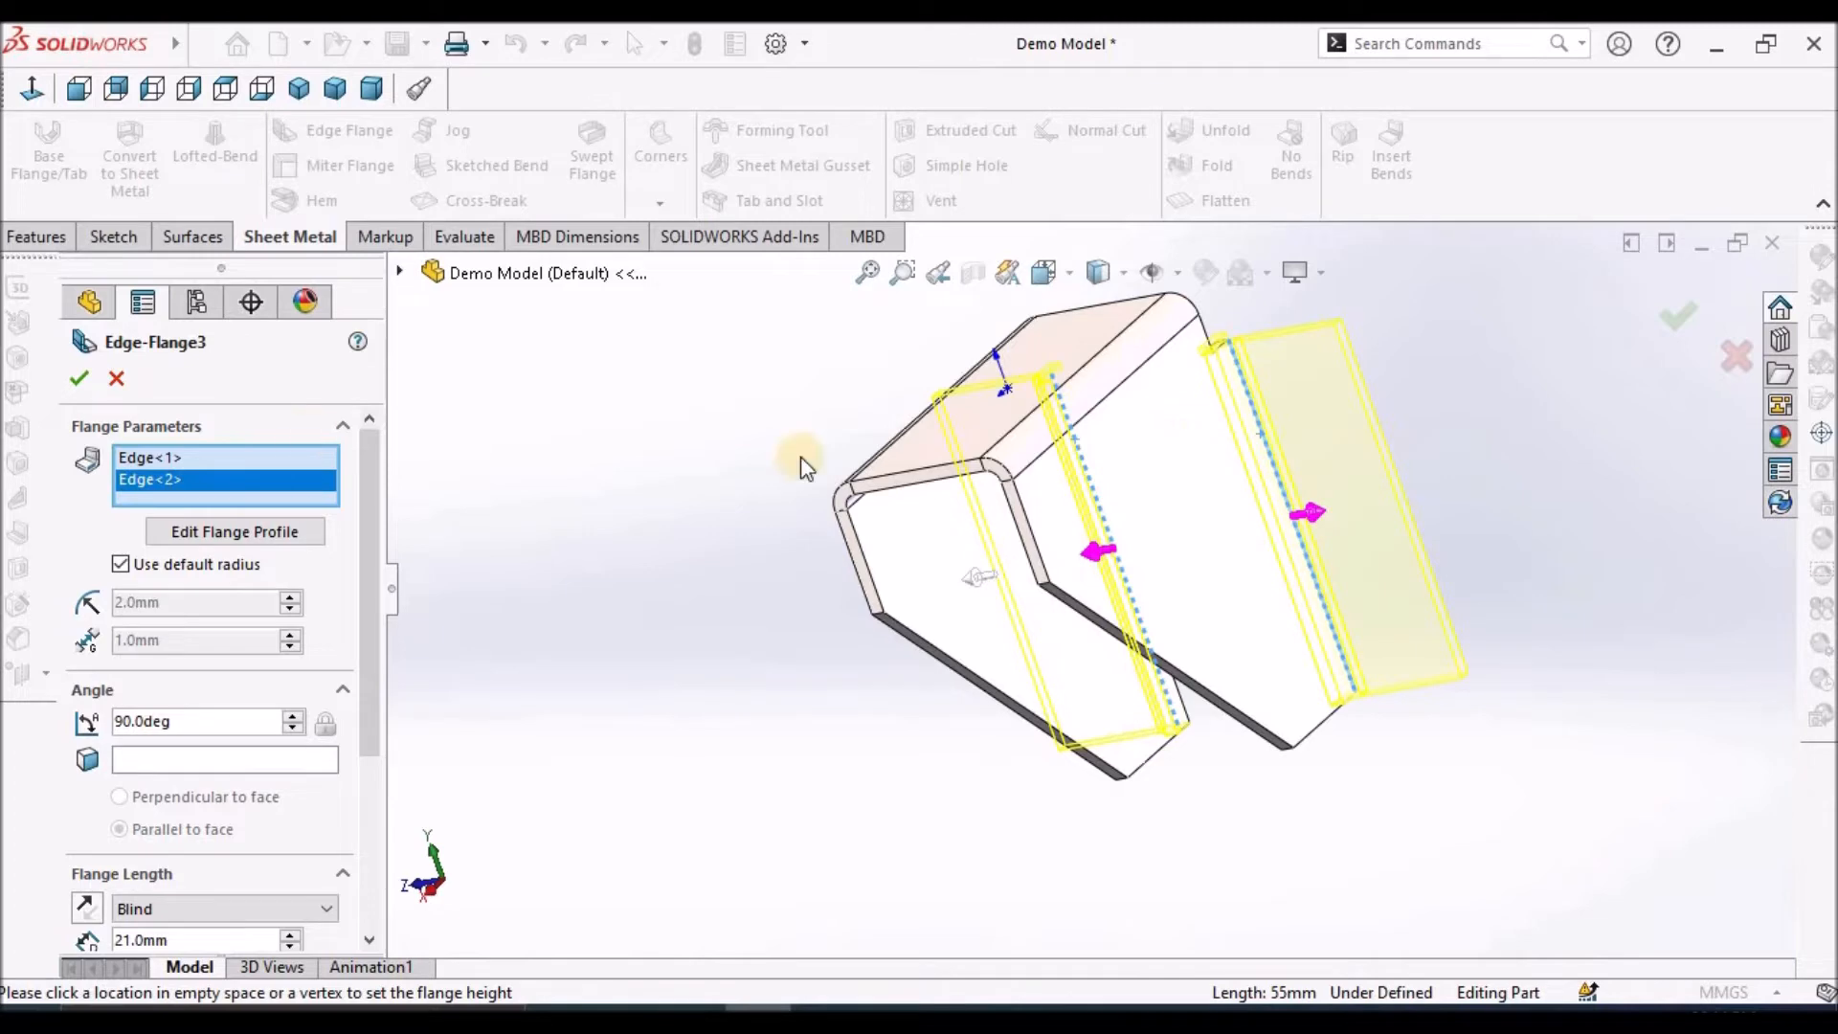
key(Return)
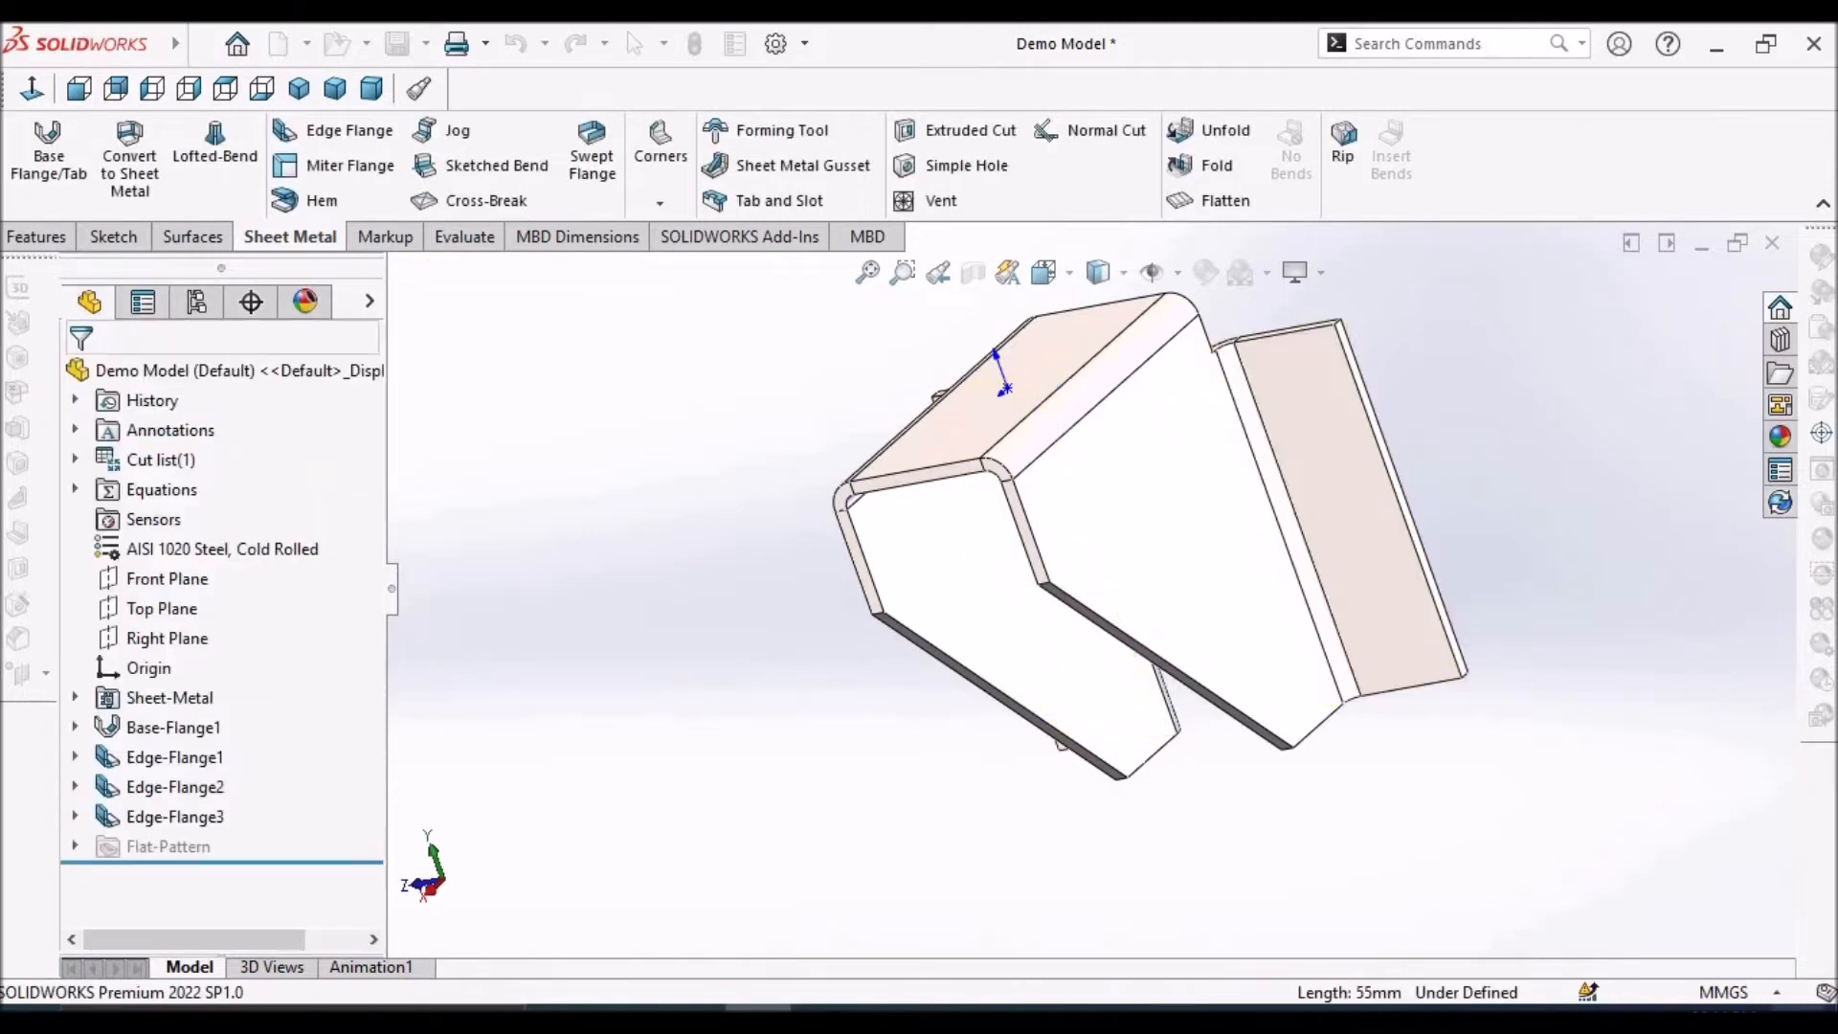
Edit the first profile sketch of the new edge flange in the right view, dimension its width as 18 mm, and exit the sketch
click(75, 817)
click(197, 813)
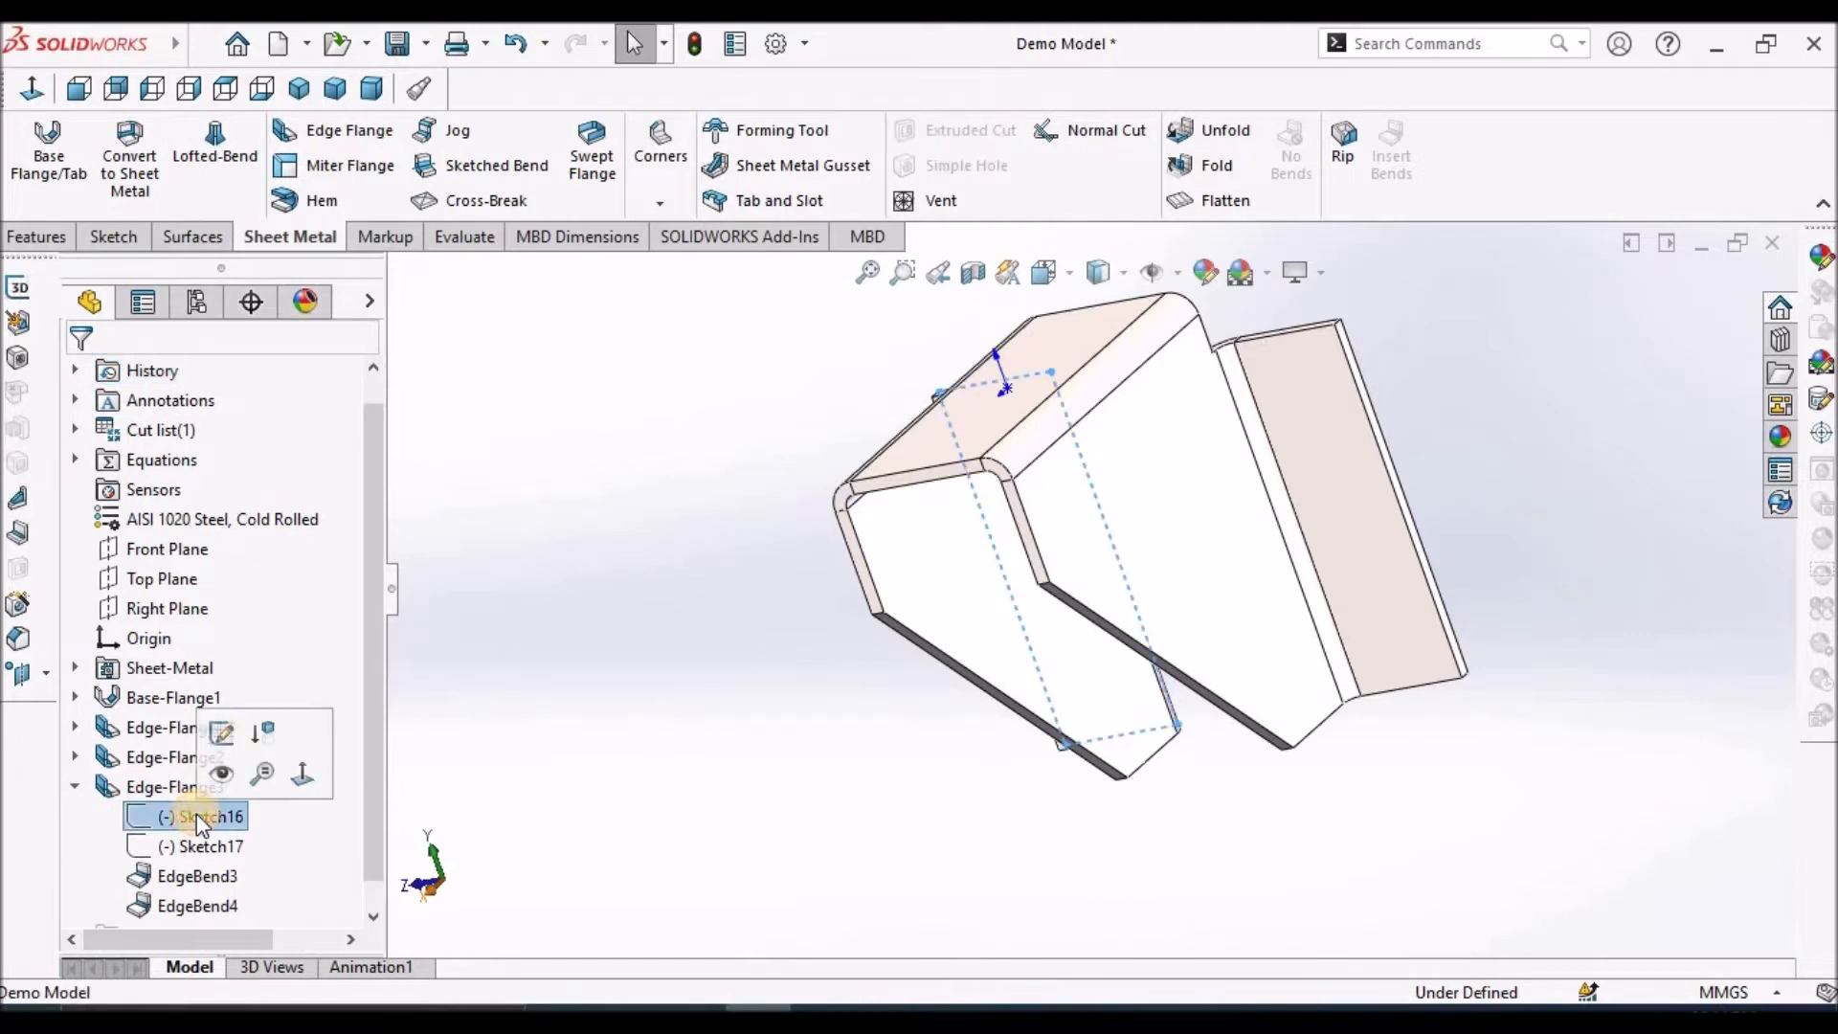
click(224, 733)
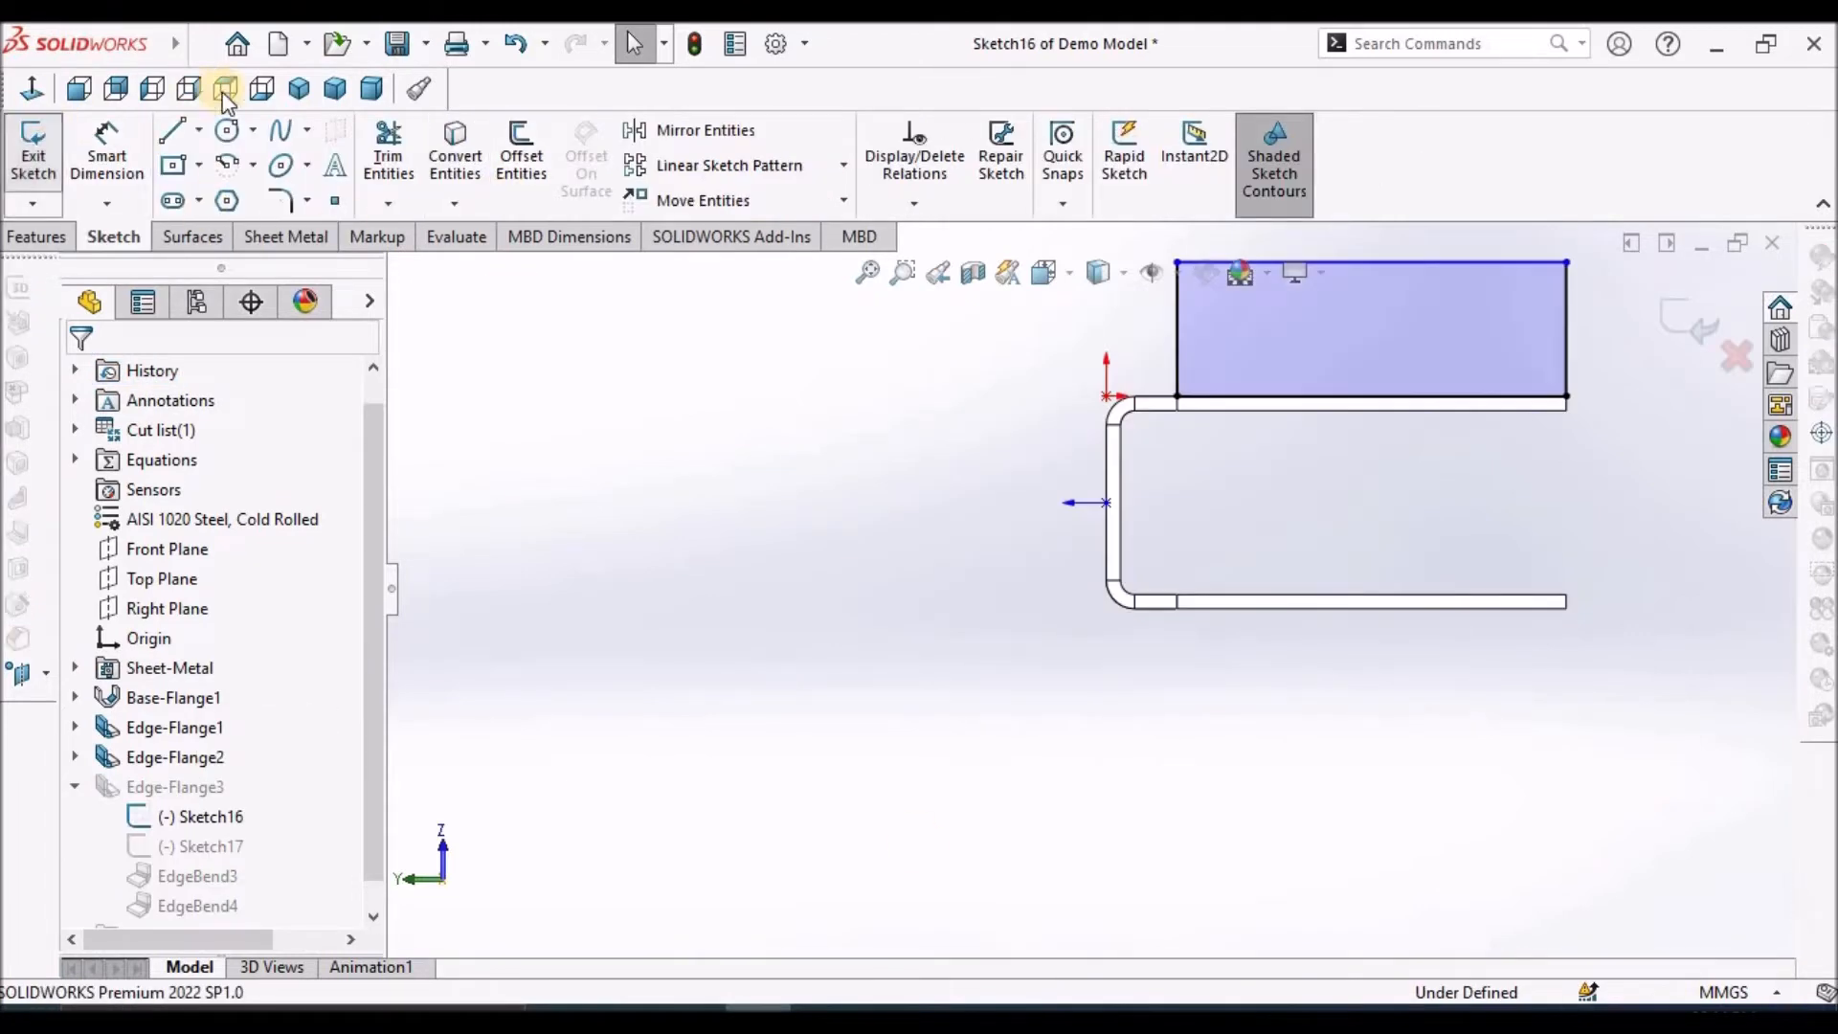
click(188, 88)
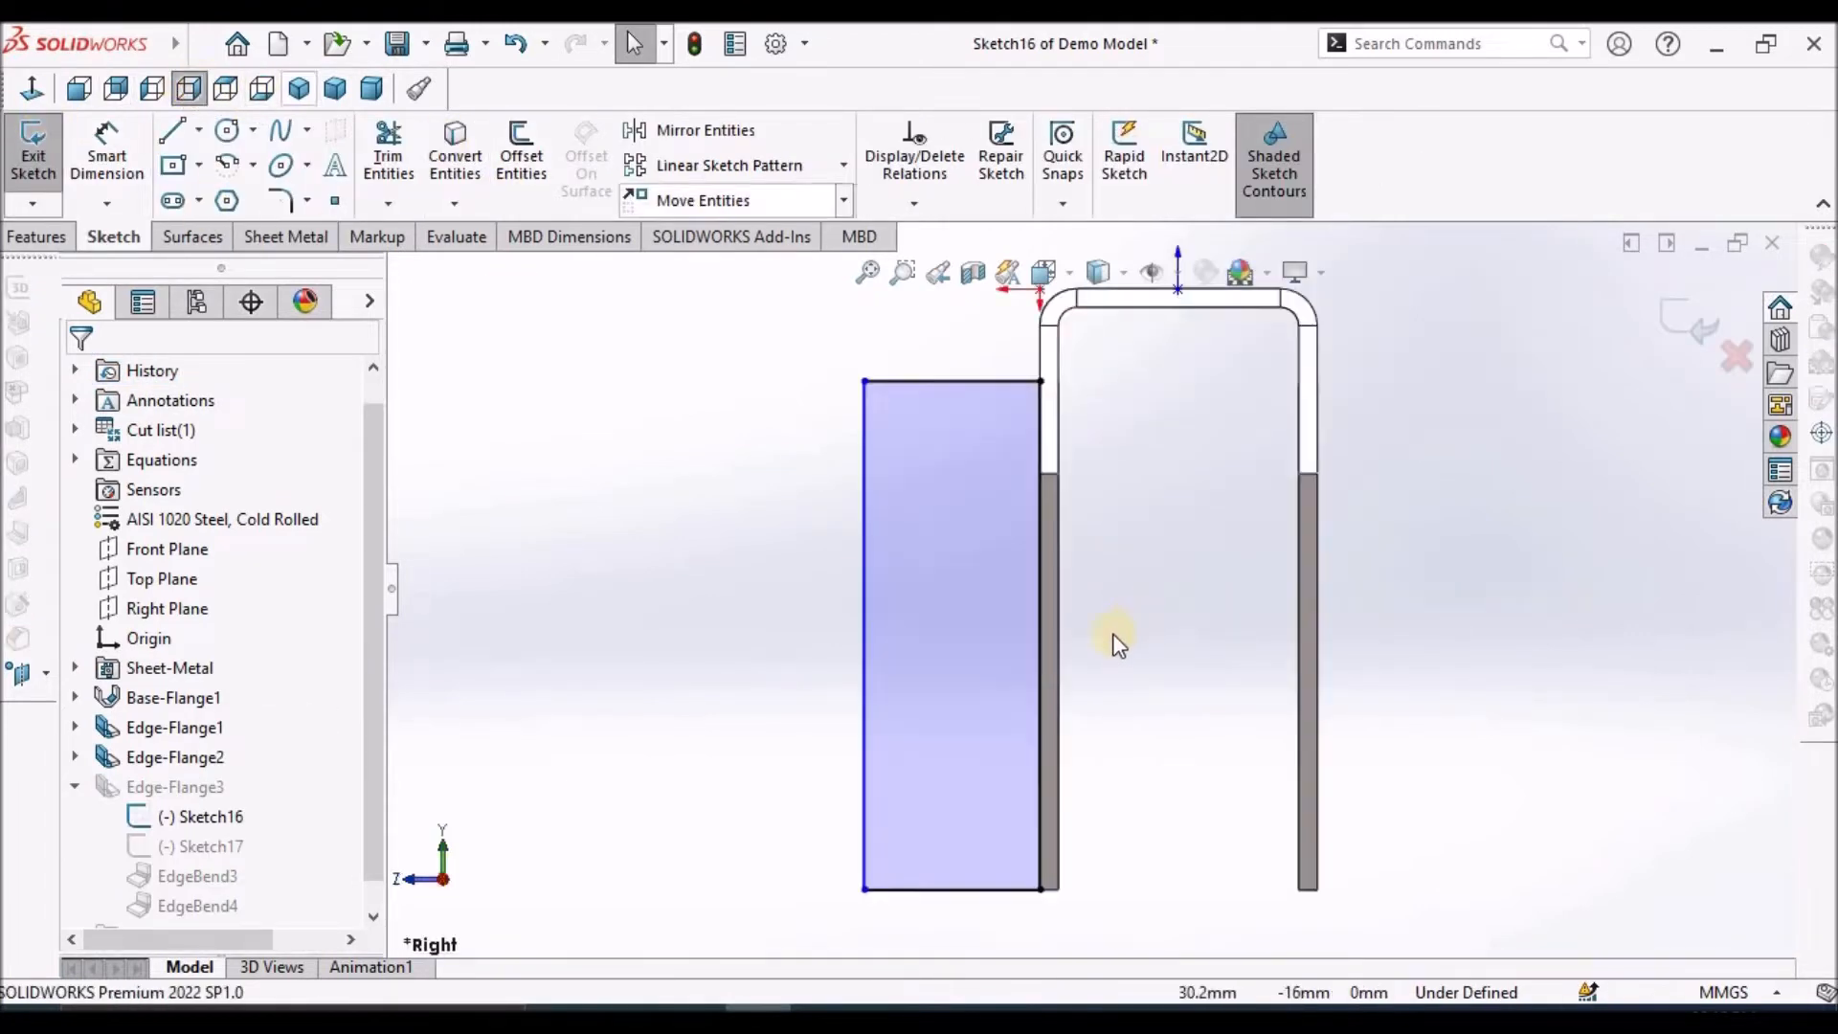
click(103, 148)
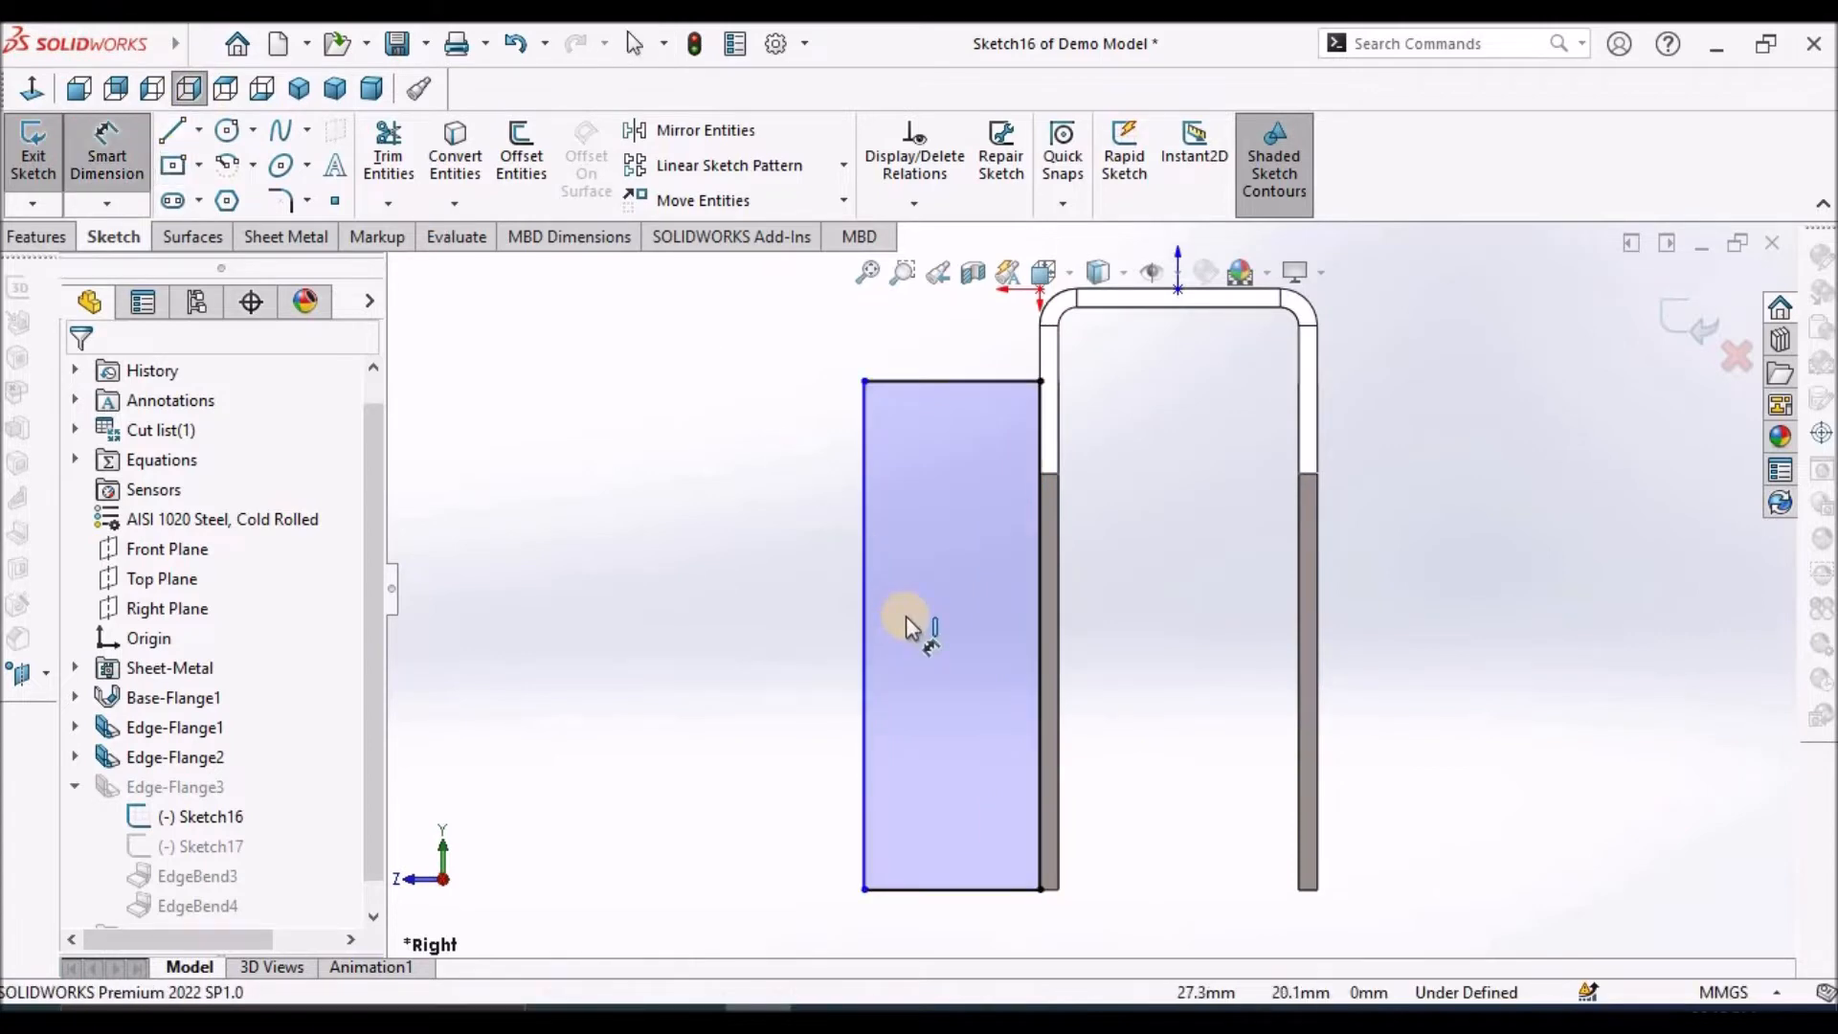
scroll(1092, 587, up, 3)
scroll(1173, 495, down, 2)
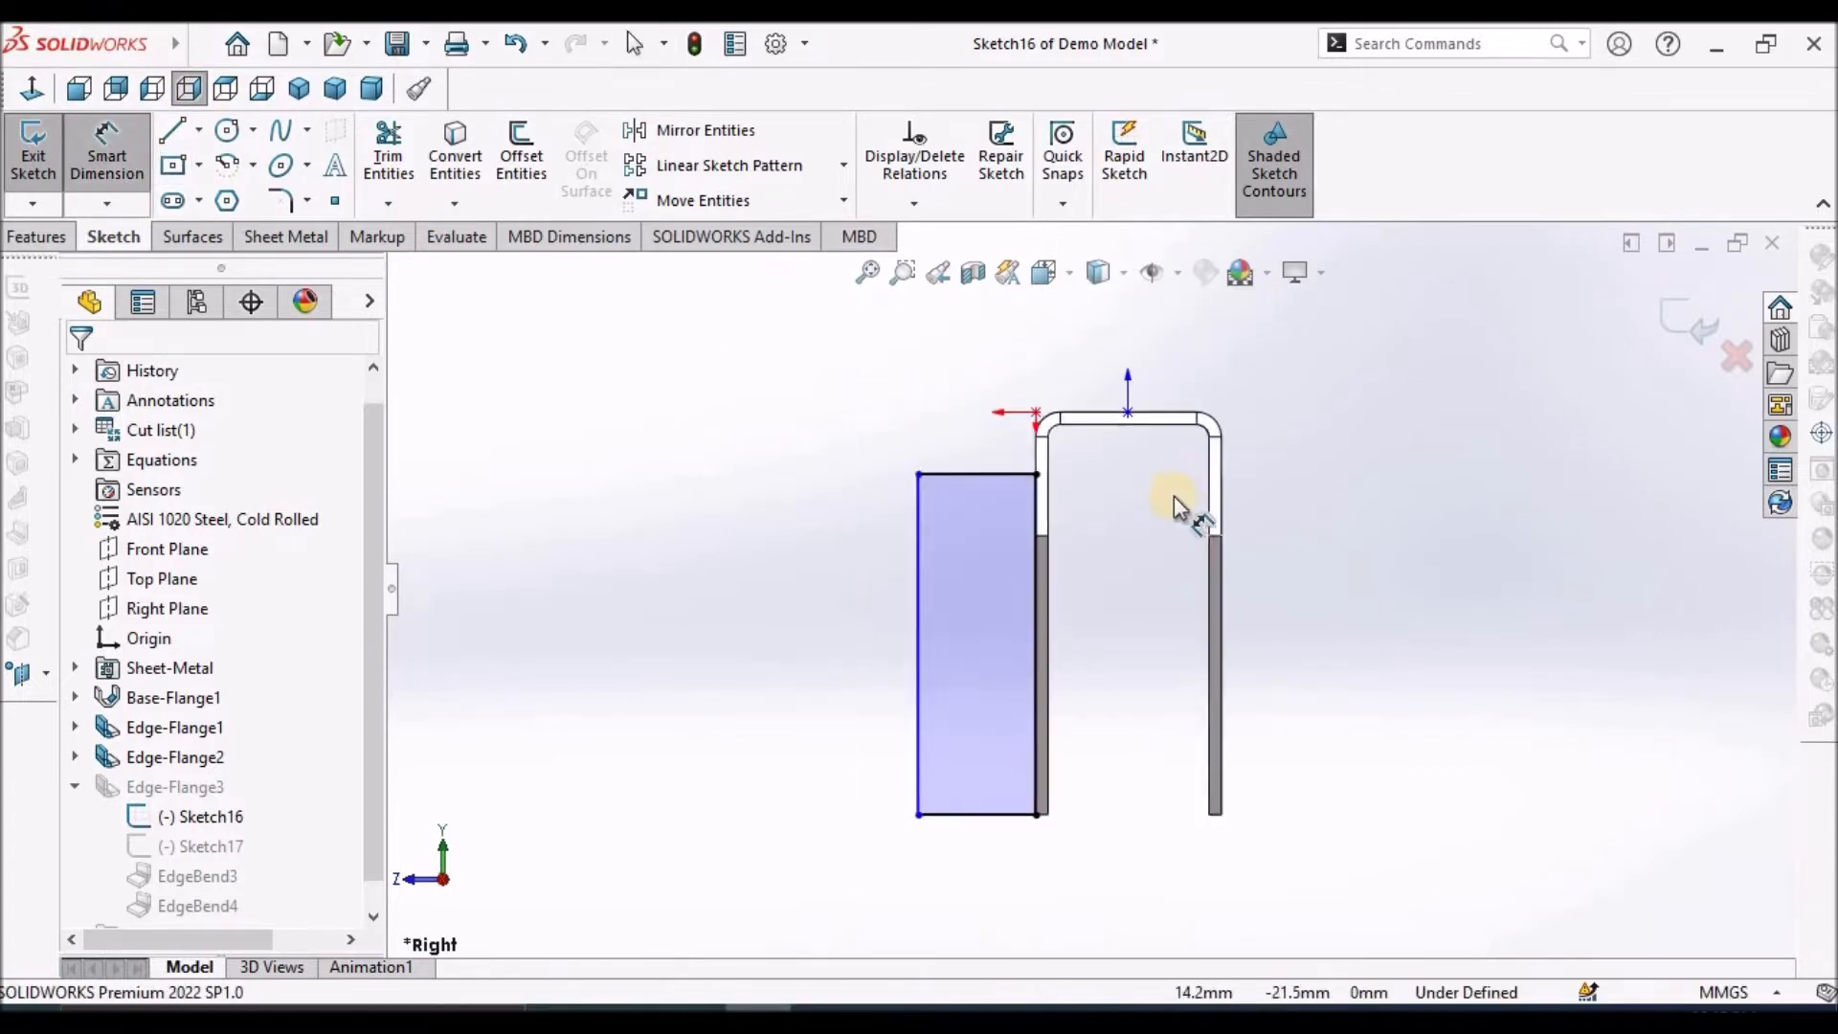
scroll(1026, 461, down, 2)
scroll(1027, 461, down, 2)
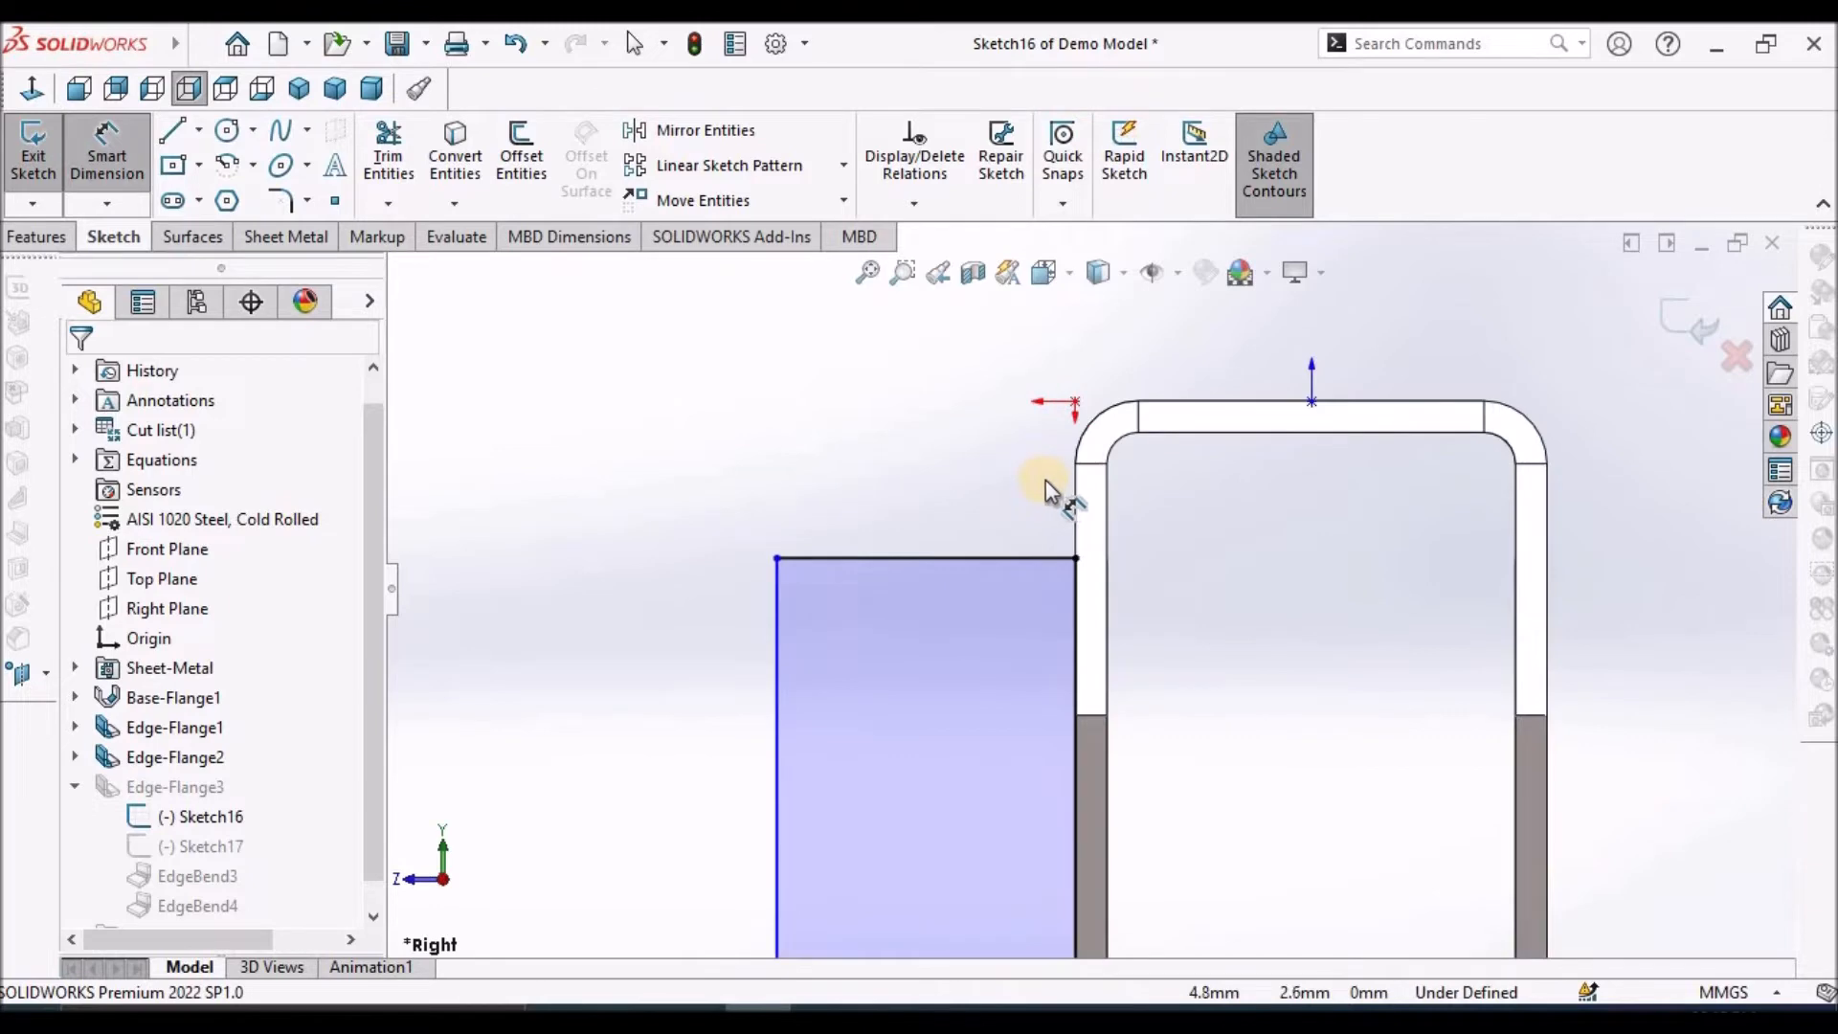
click(952, 559)
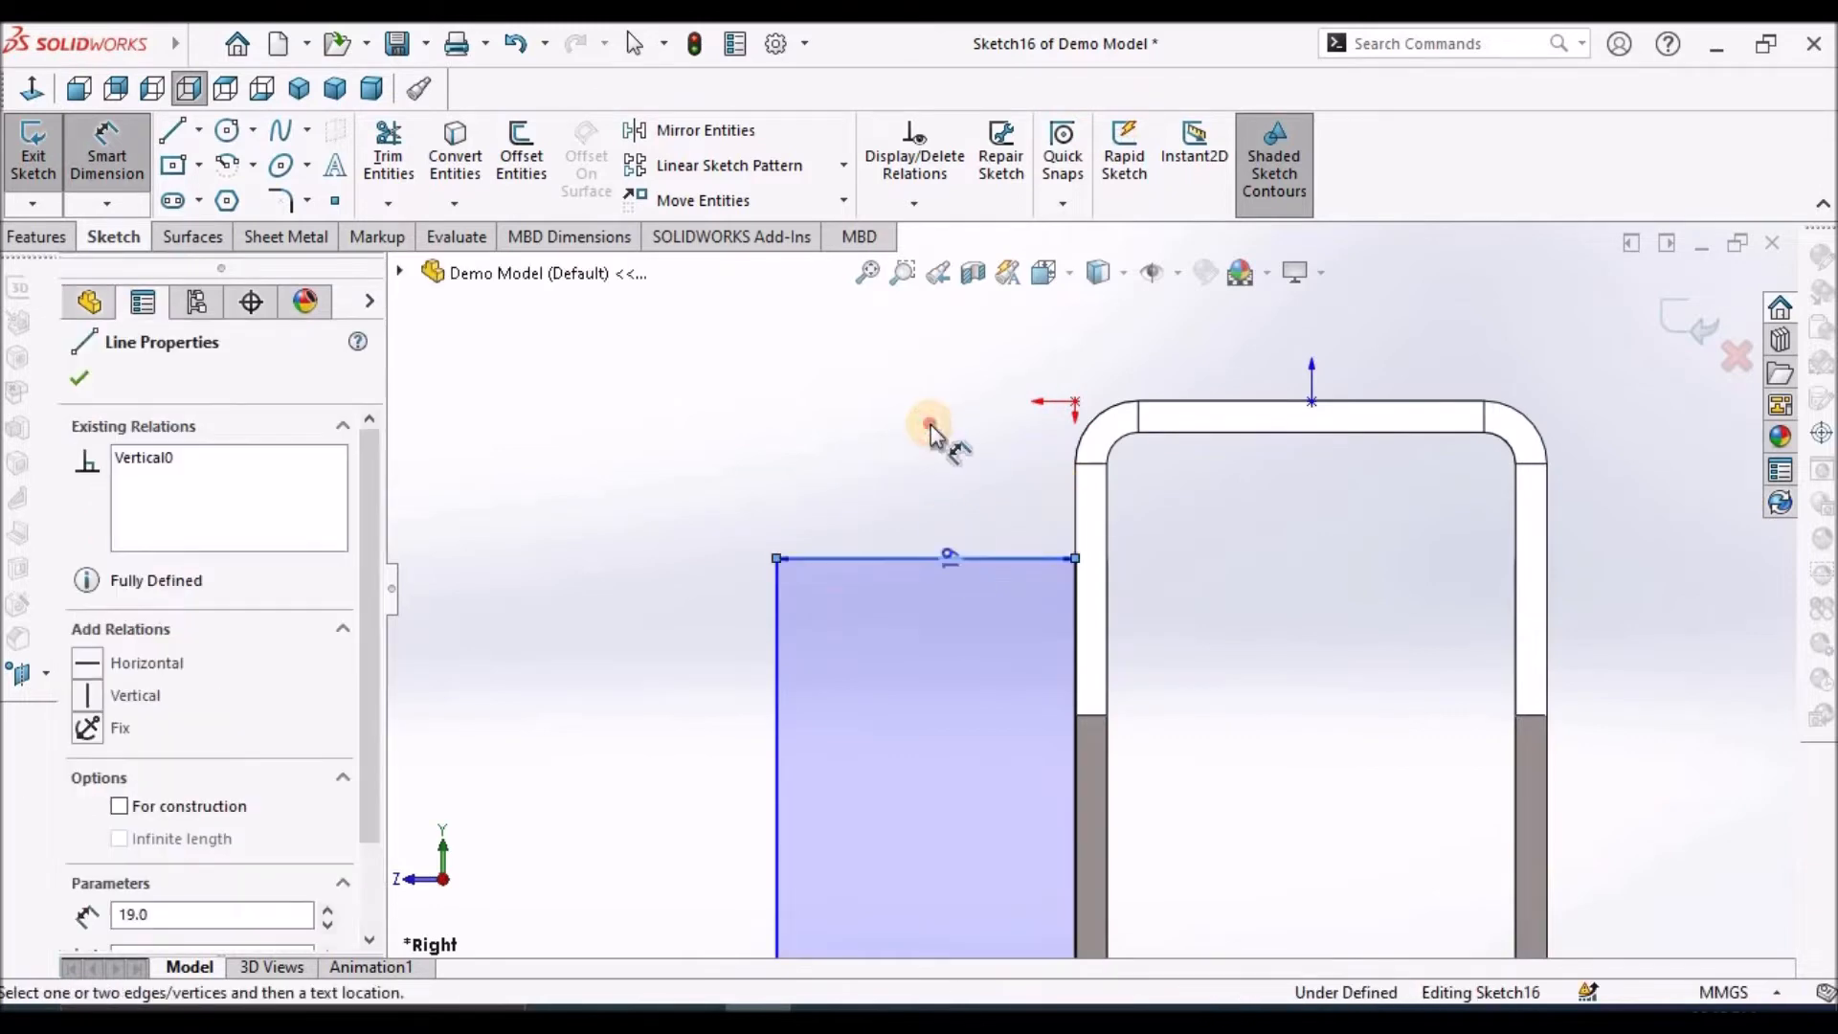
click(931, 423)
text(19)
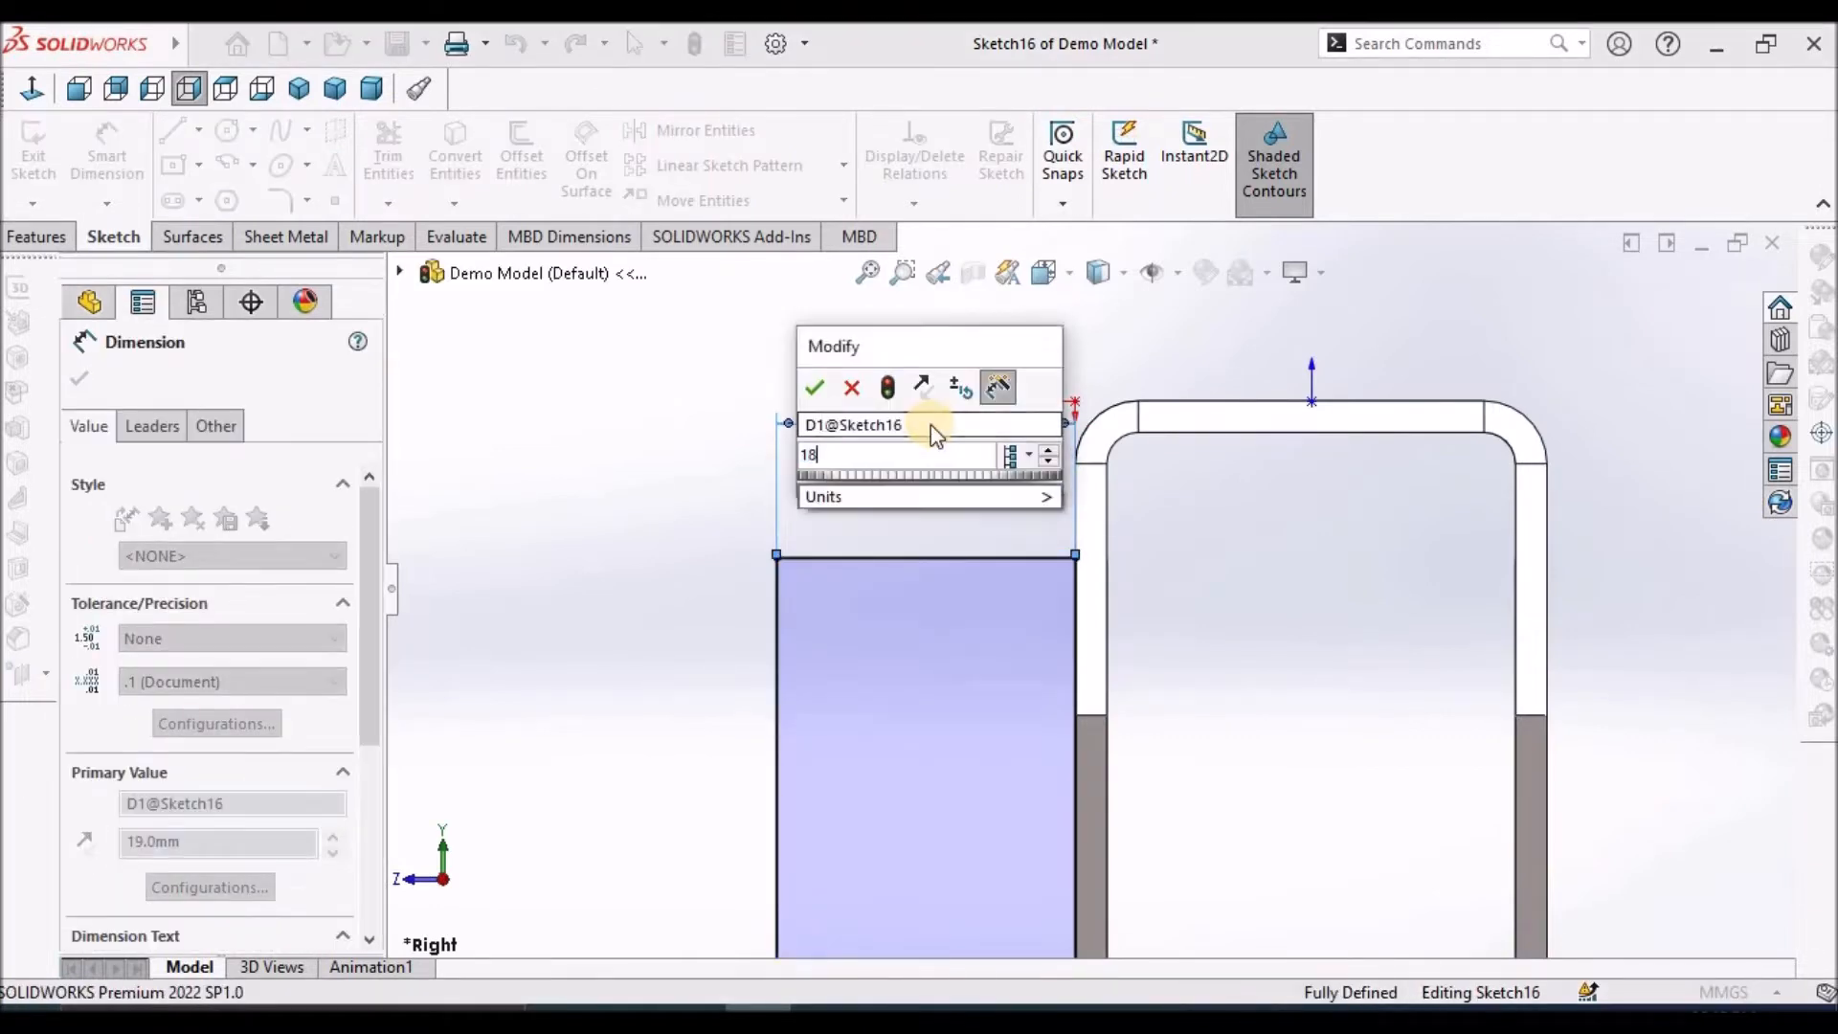
key(Return)
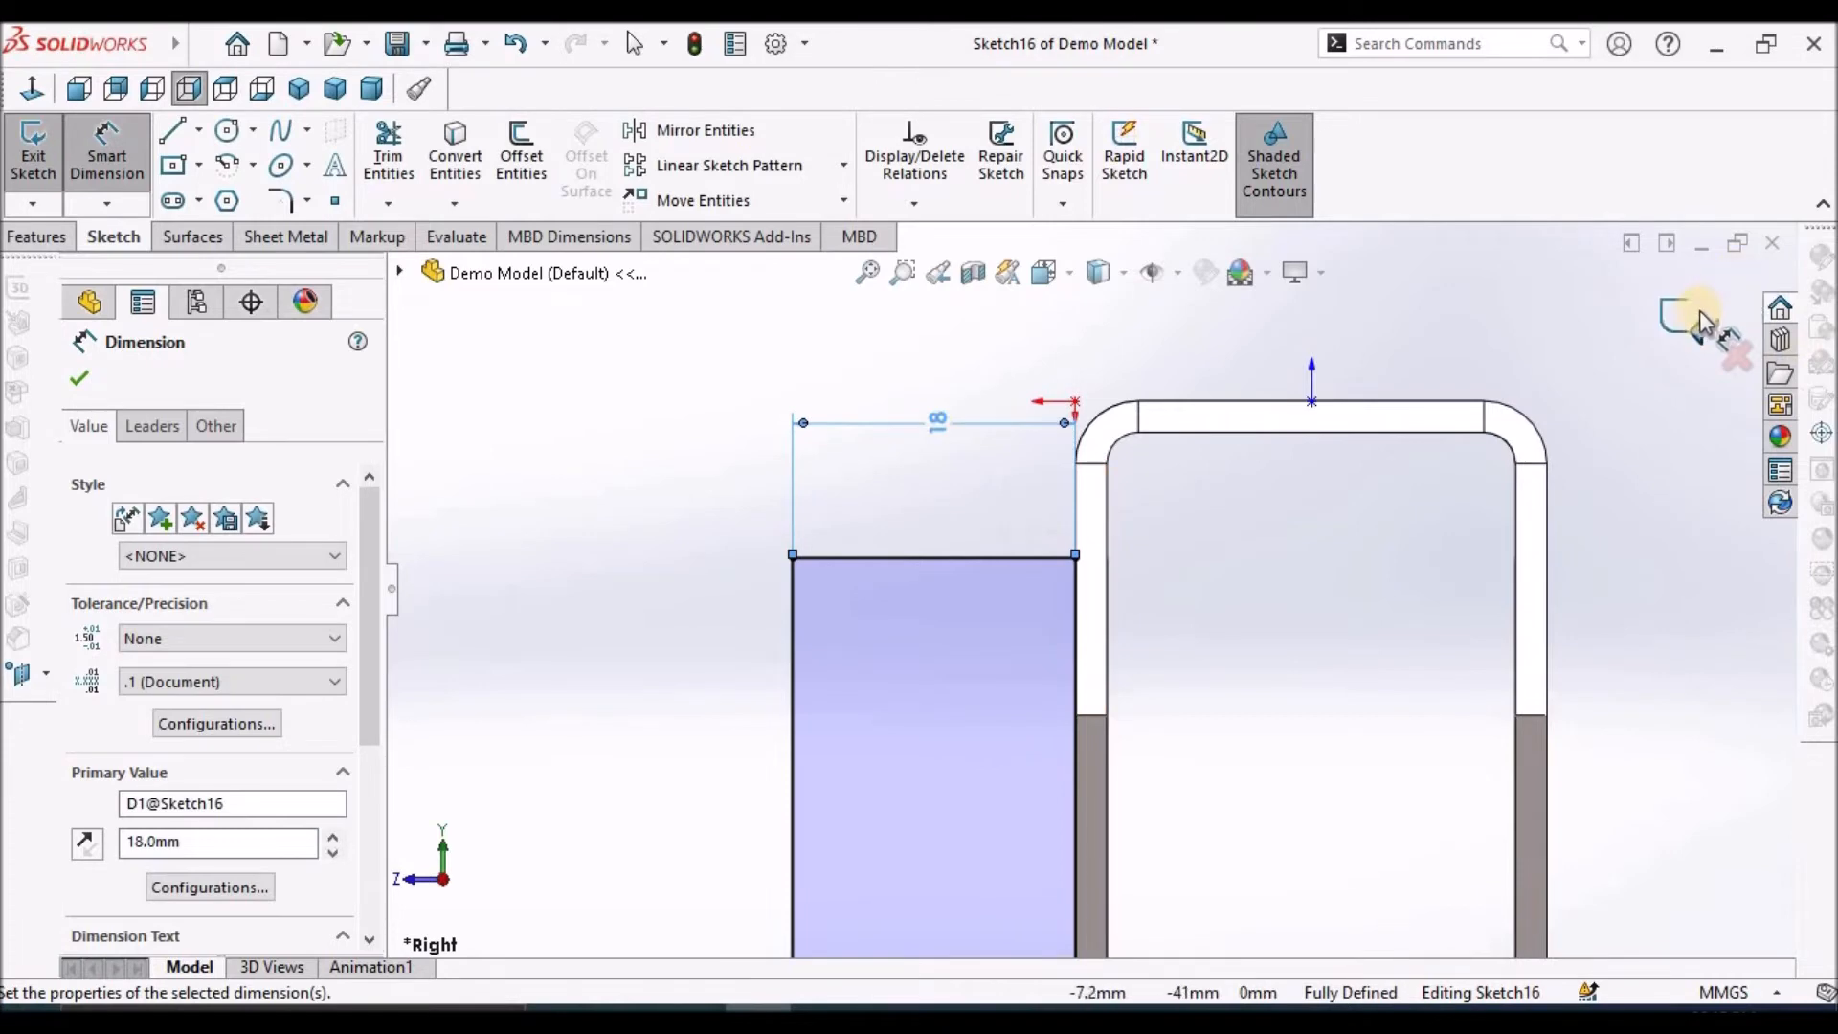
click(1691, 316)
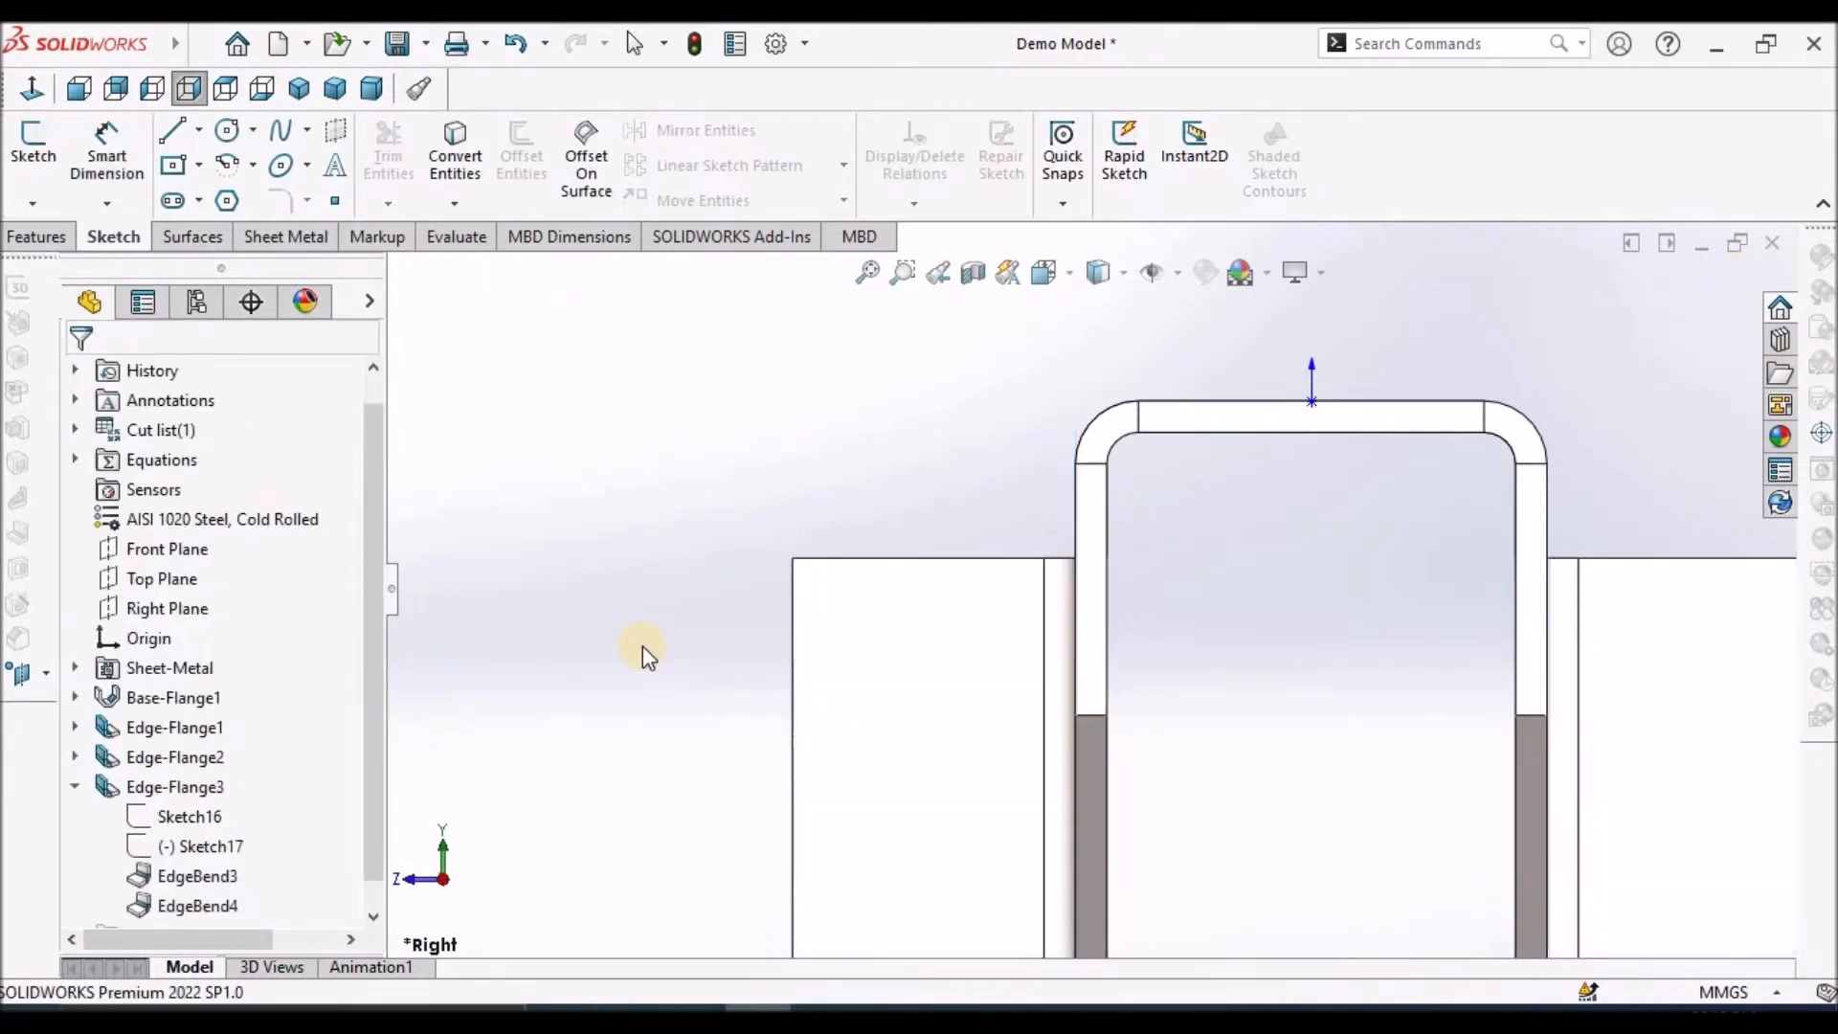
Dimension the width of the flange's second profile sketch as 18 mm, exit the sketch, and return to the trimetric view
click(204, 848)
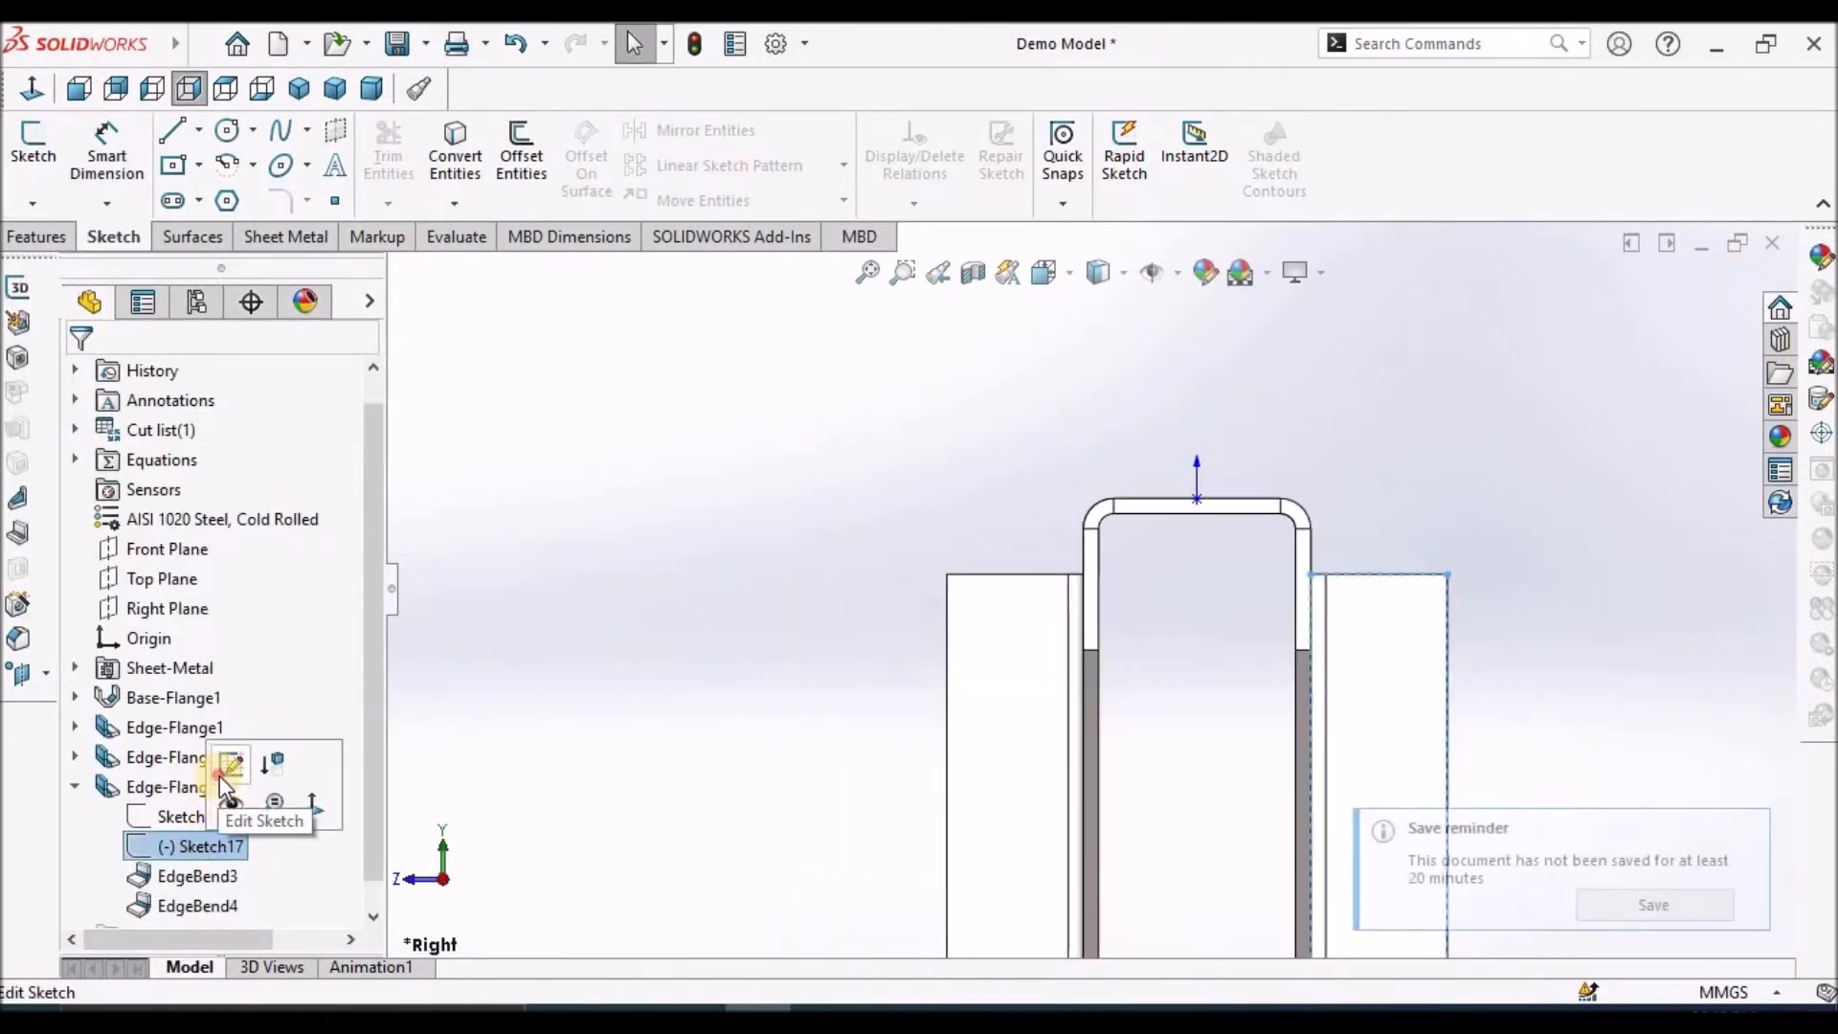
click(220, 773)
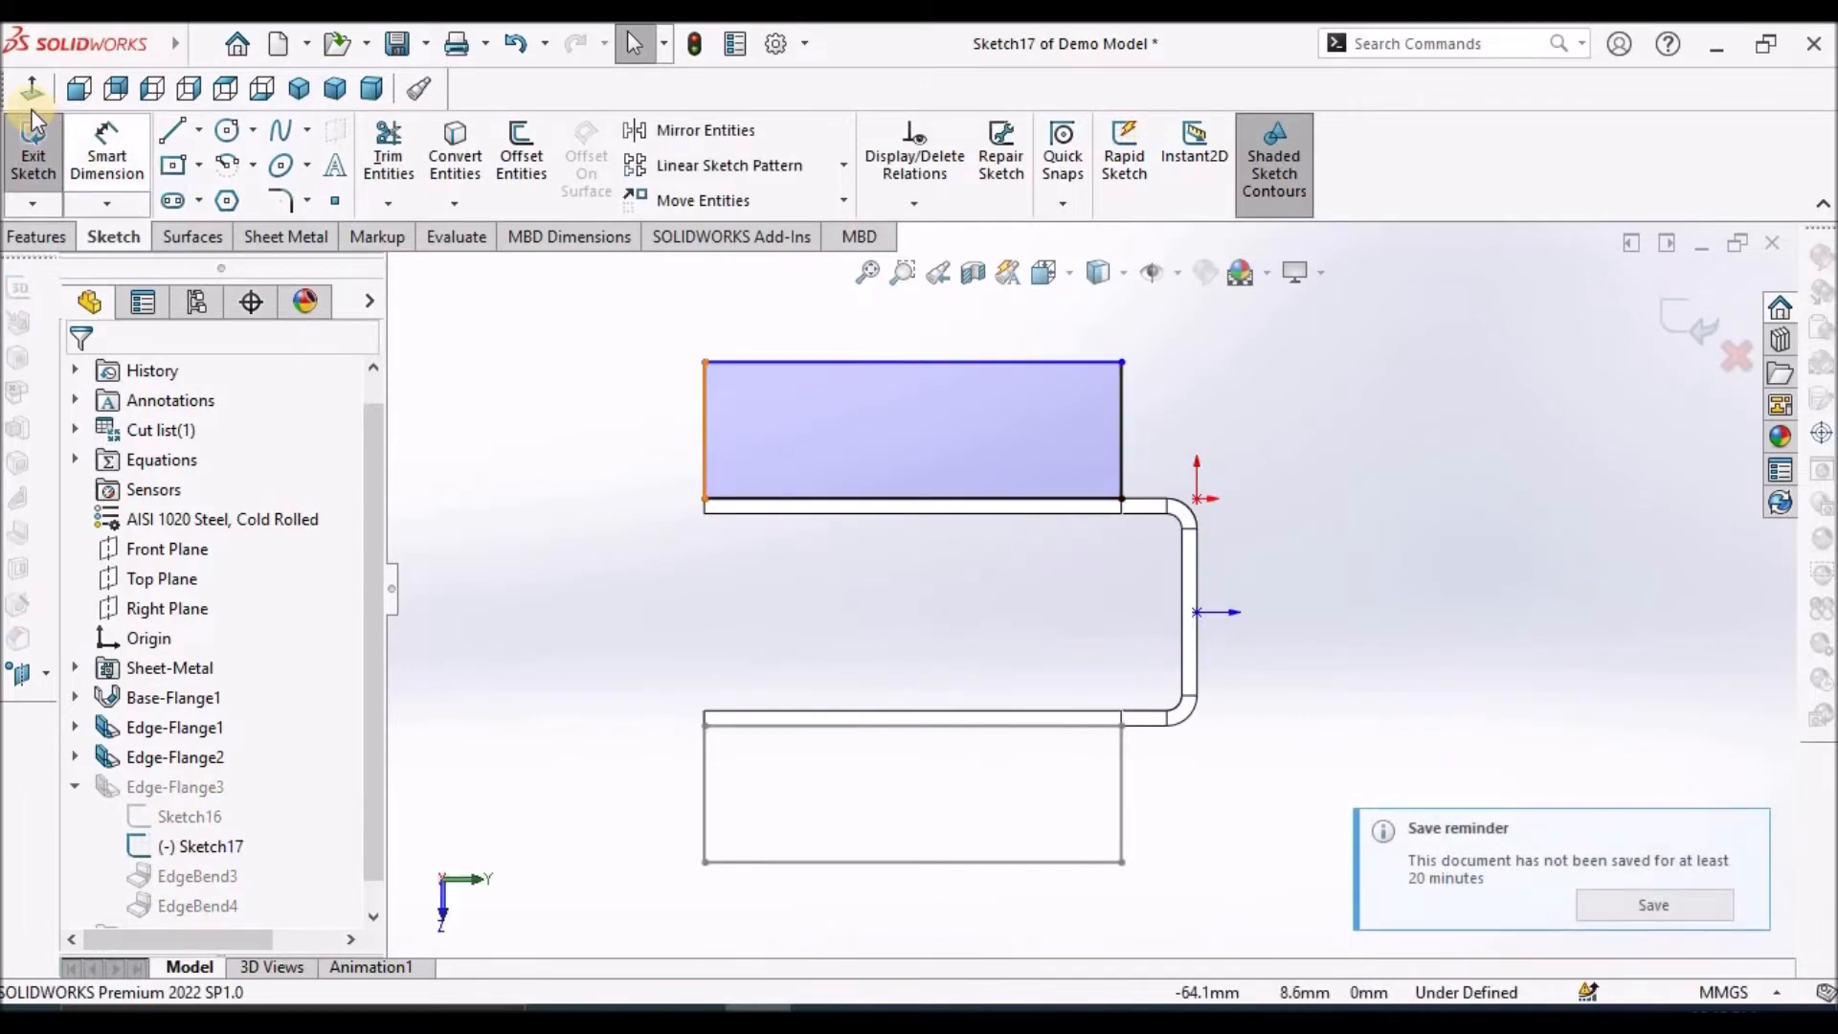
click(195, 88)
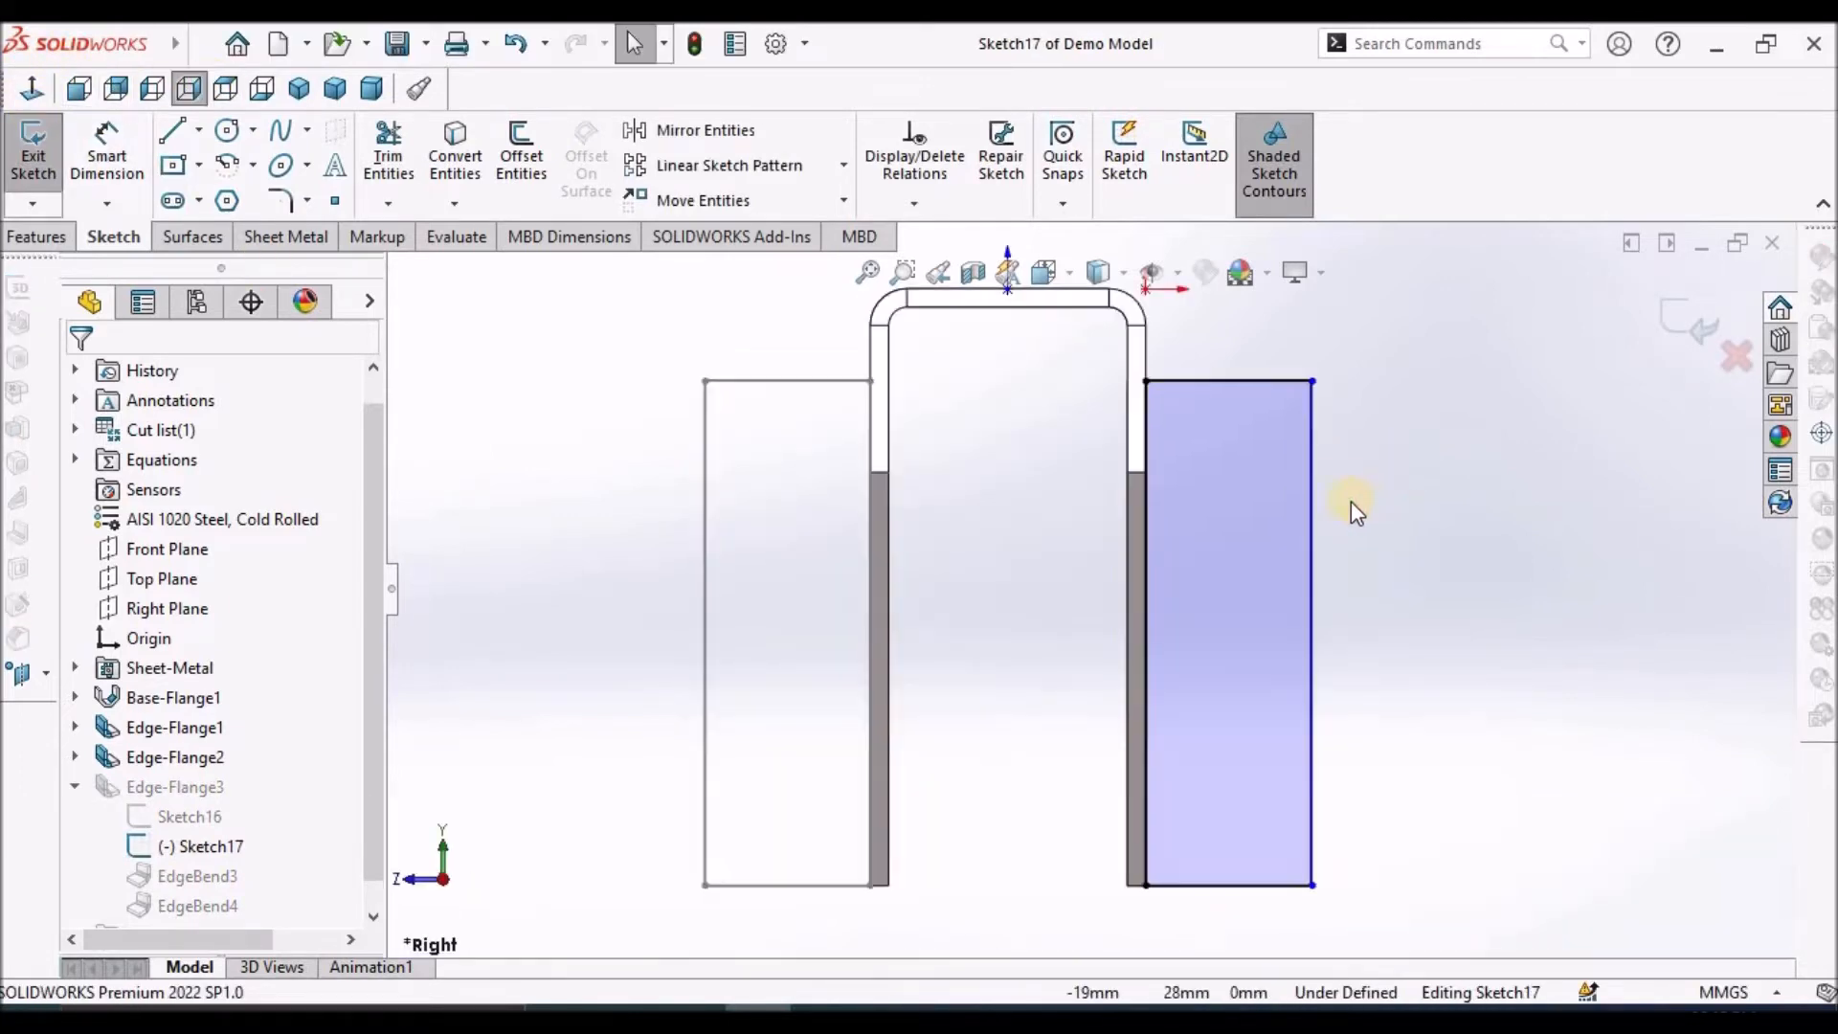
scroll(1203, 494, up, 3)
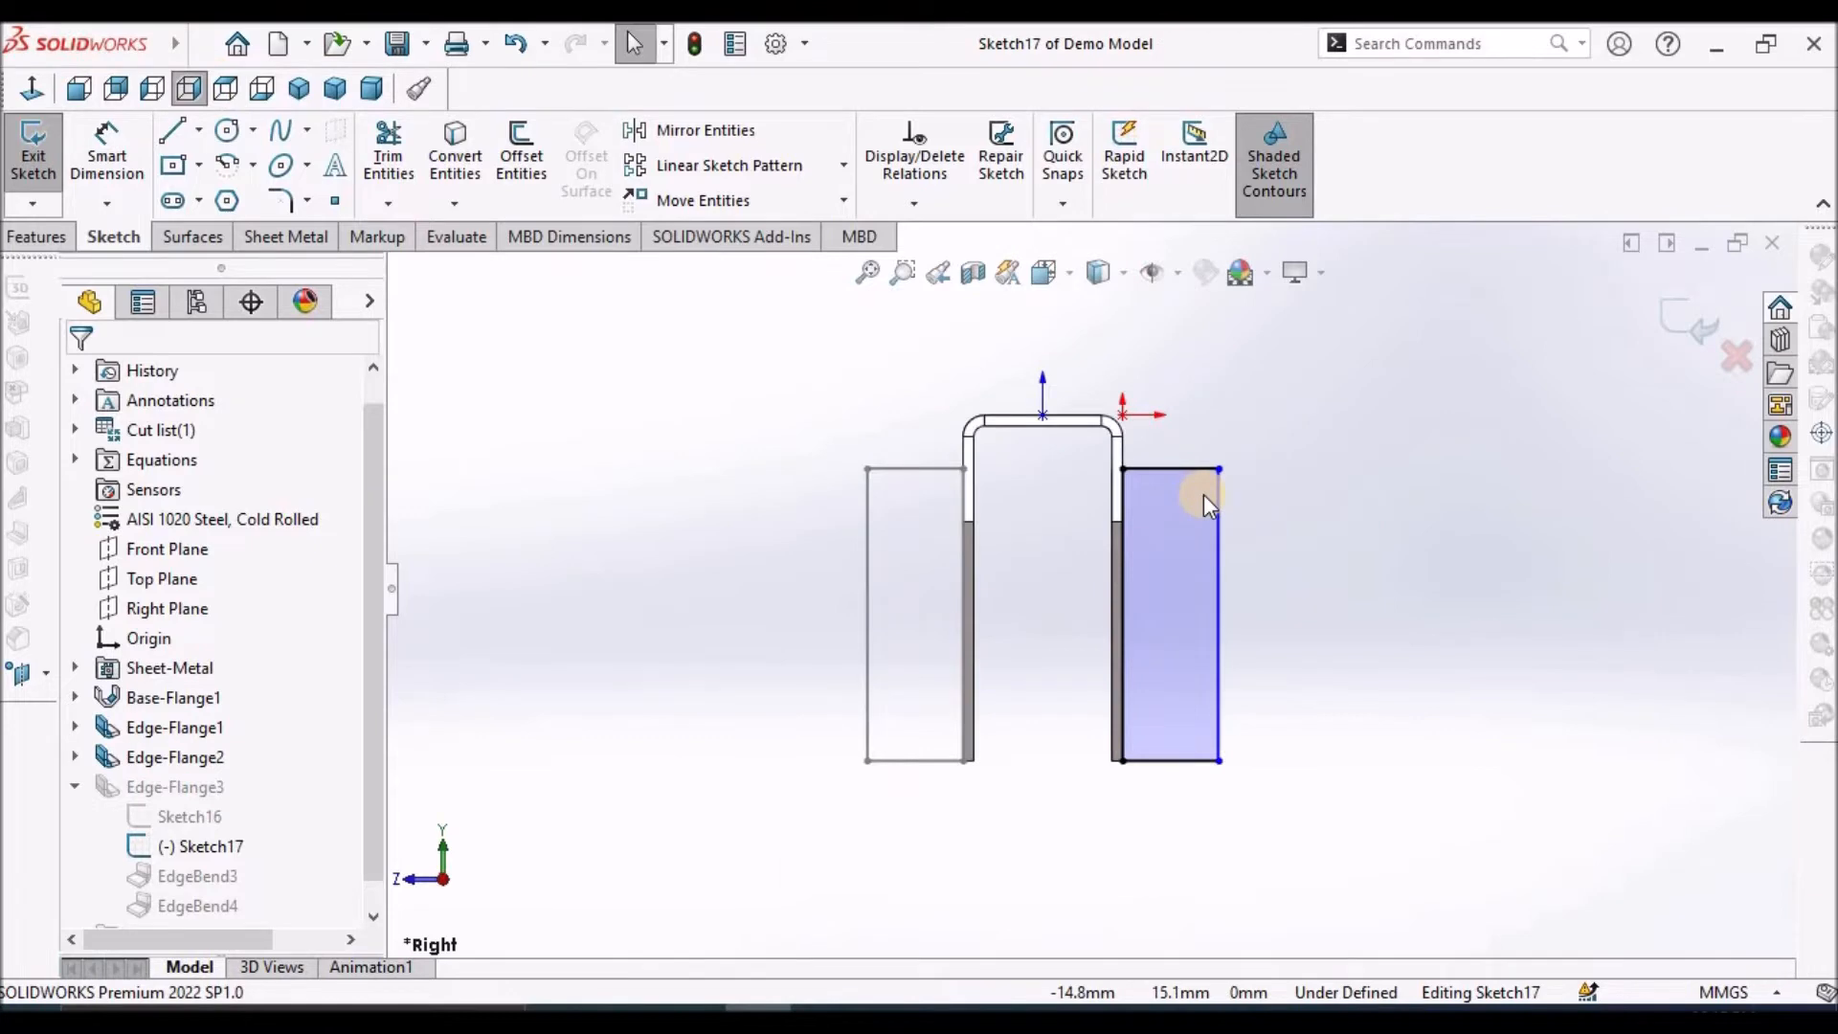
scroll(1203, 494, down, 3)
click(108, 153)
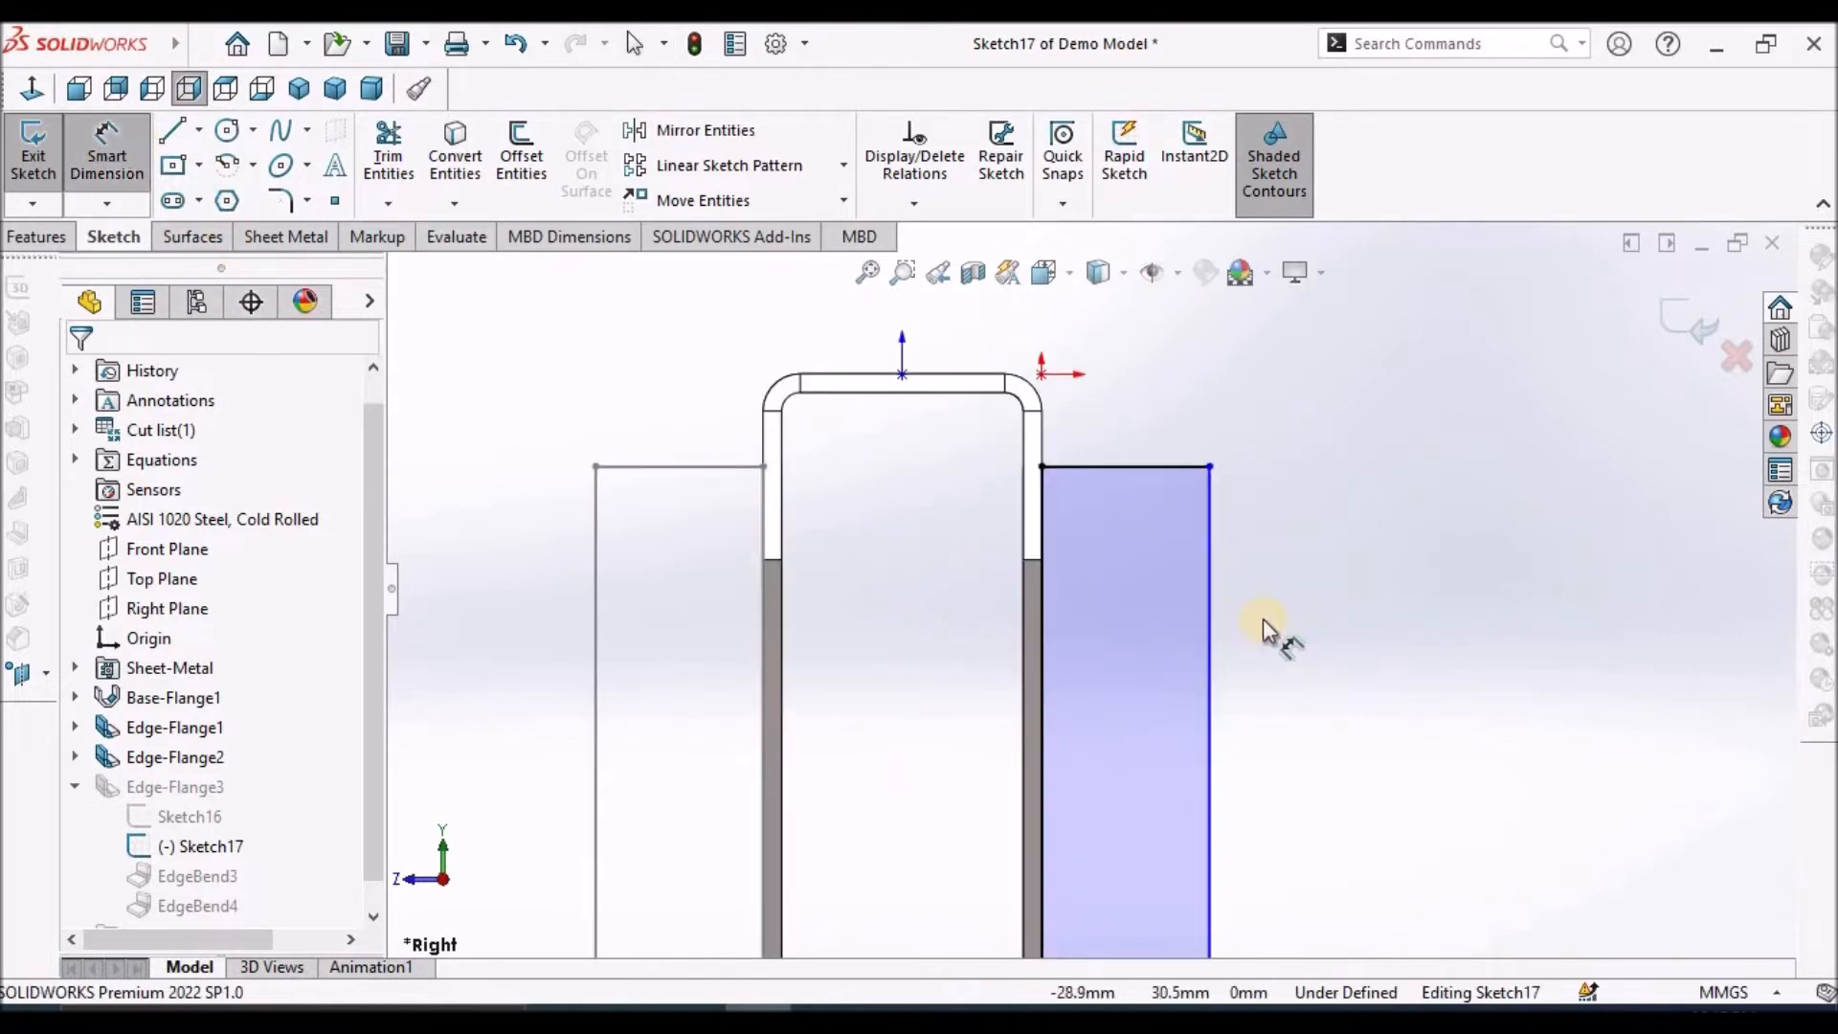
scroll(1272, 628, down, 2)
click(1015, 387)
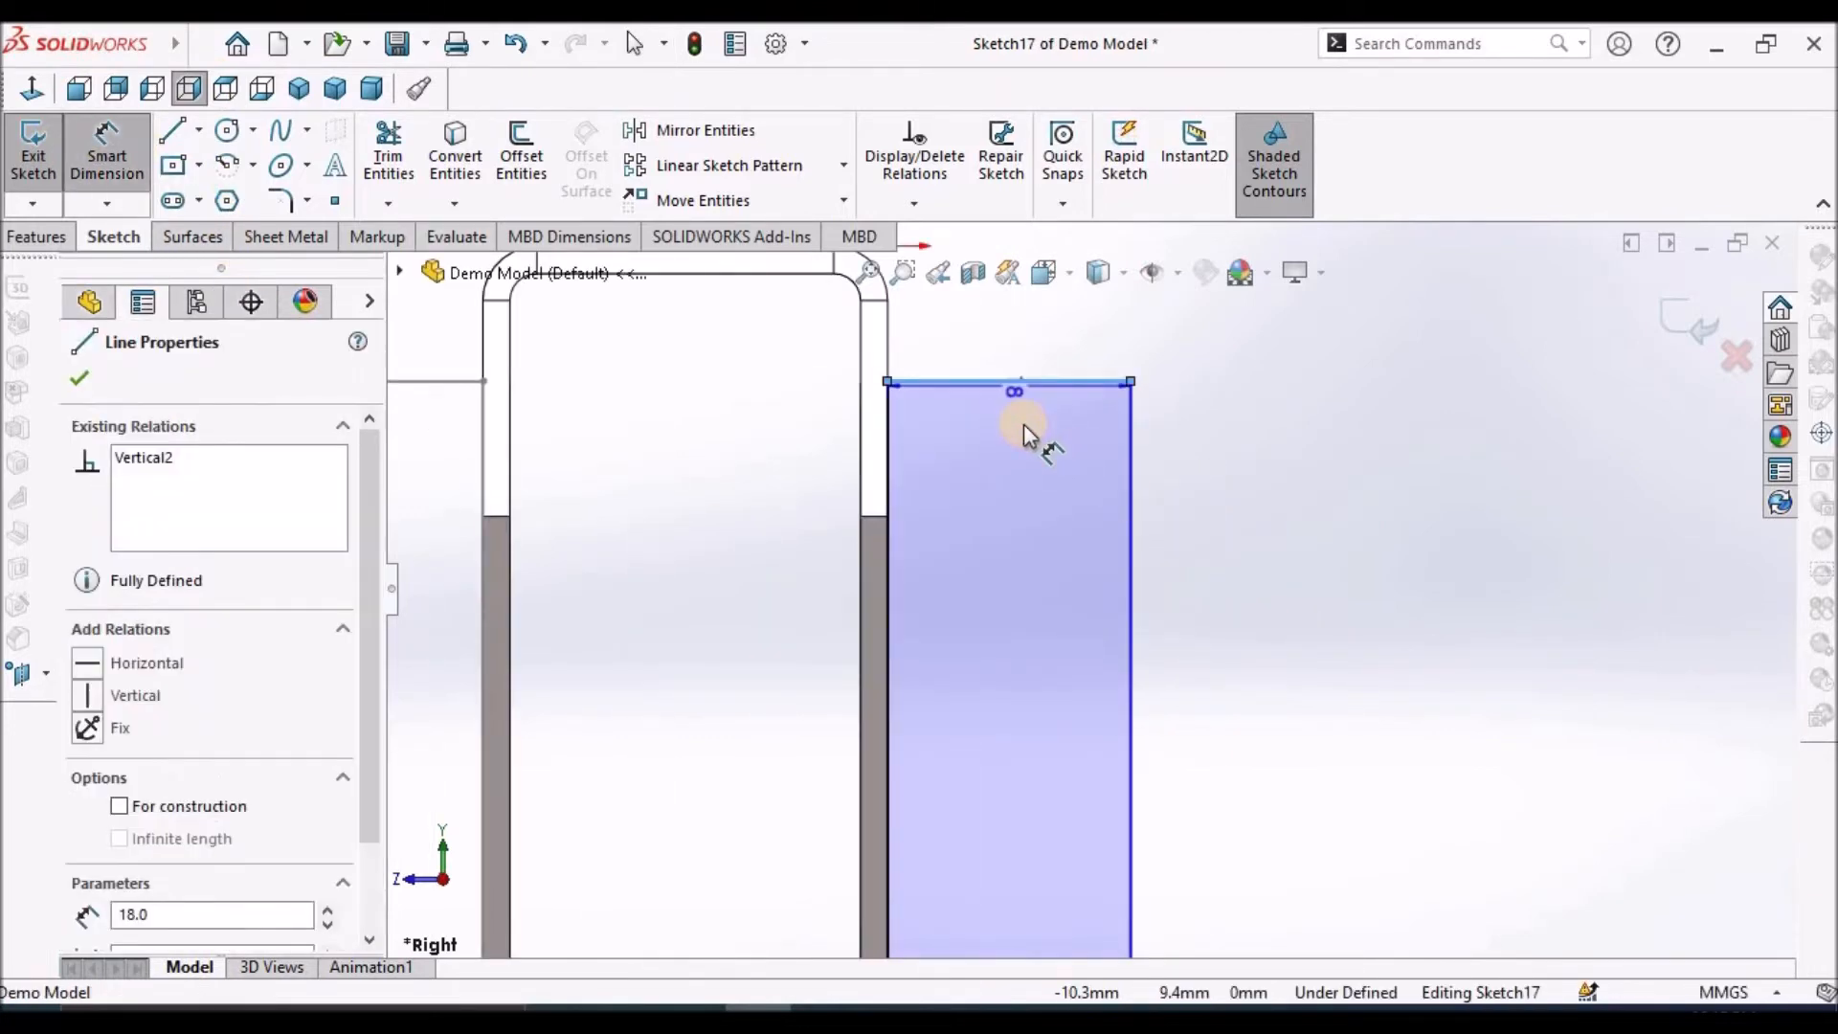
scroll(1013, 387, up, 3)
click(1012, 386)
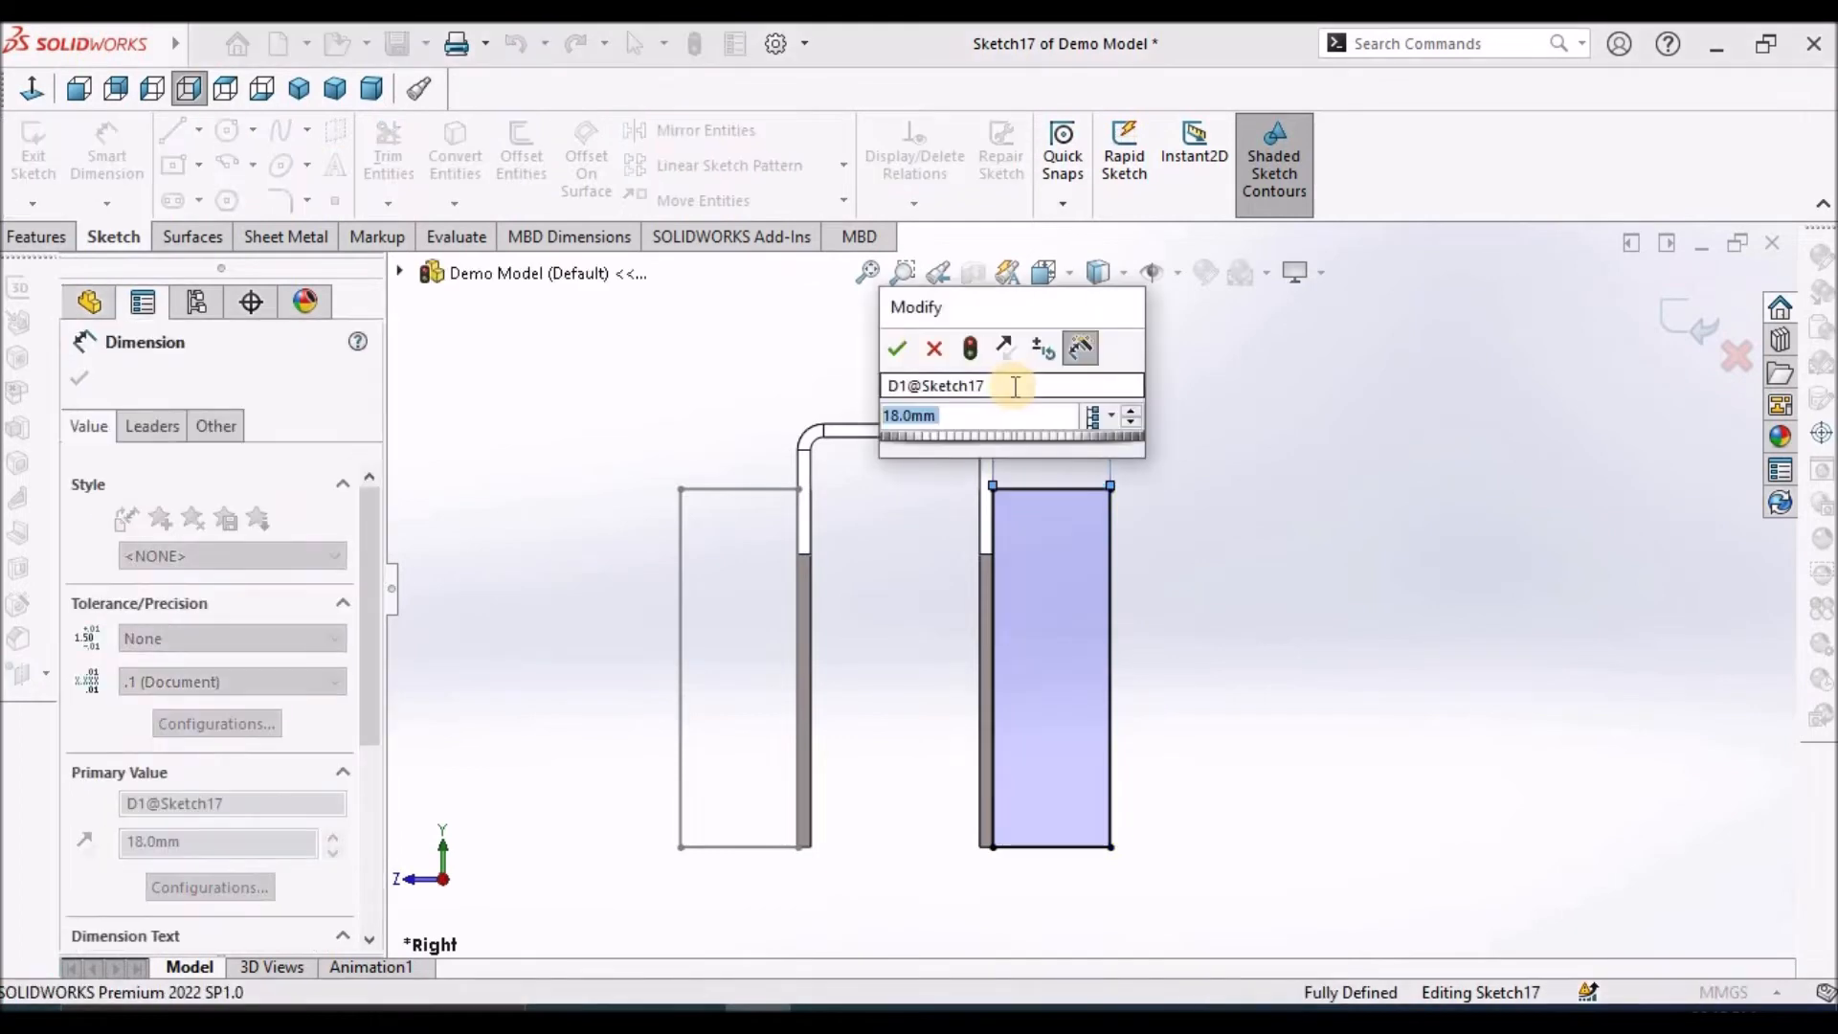
text(18)
key(Return)
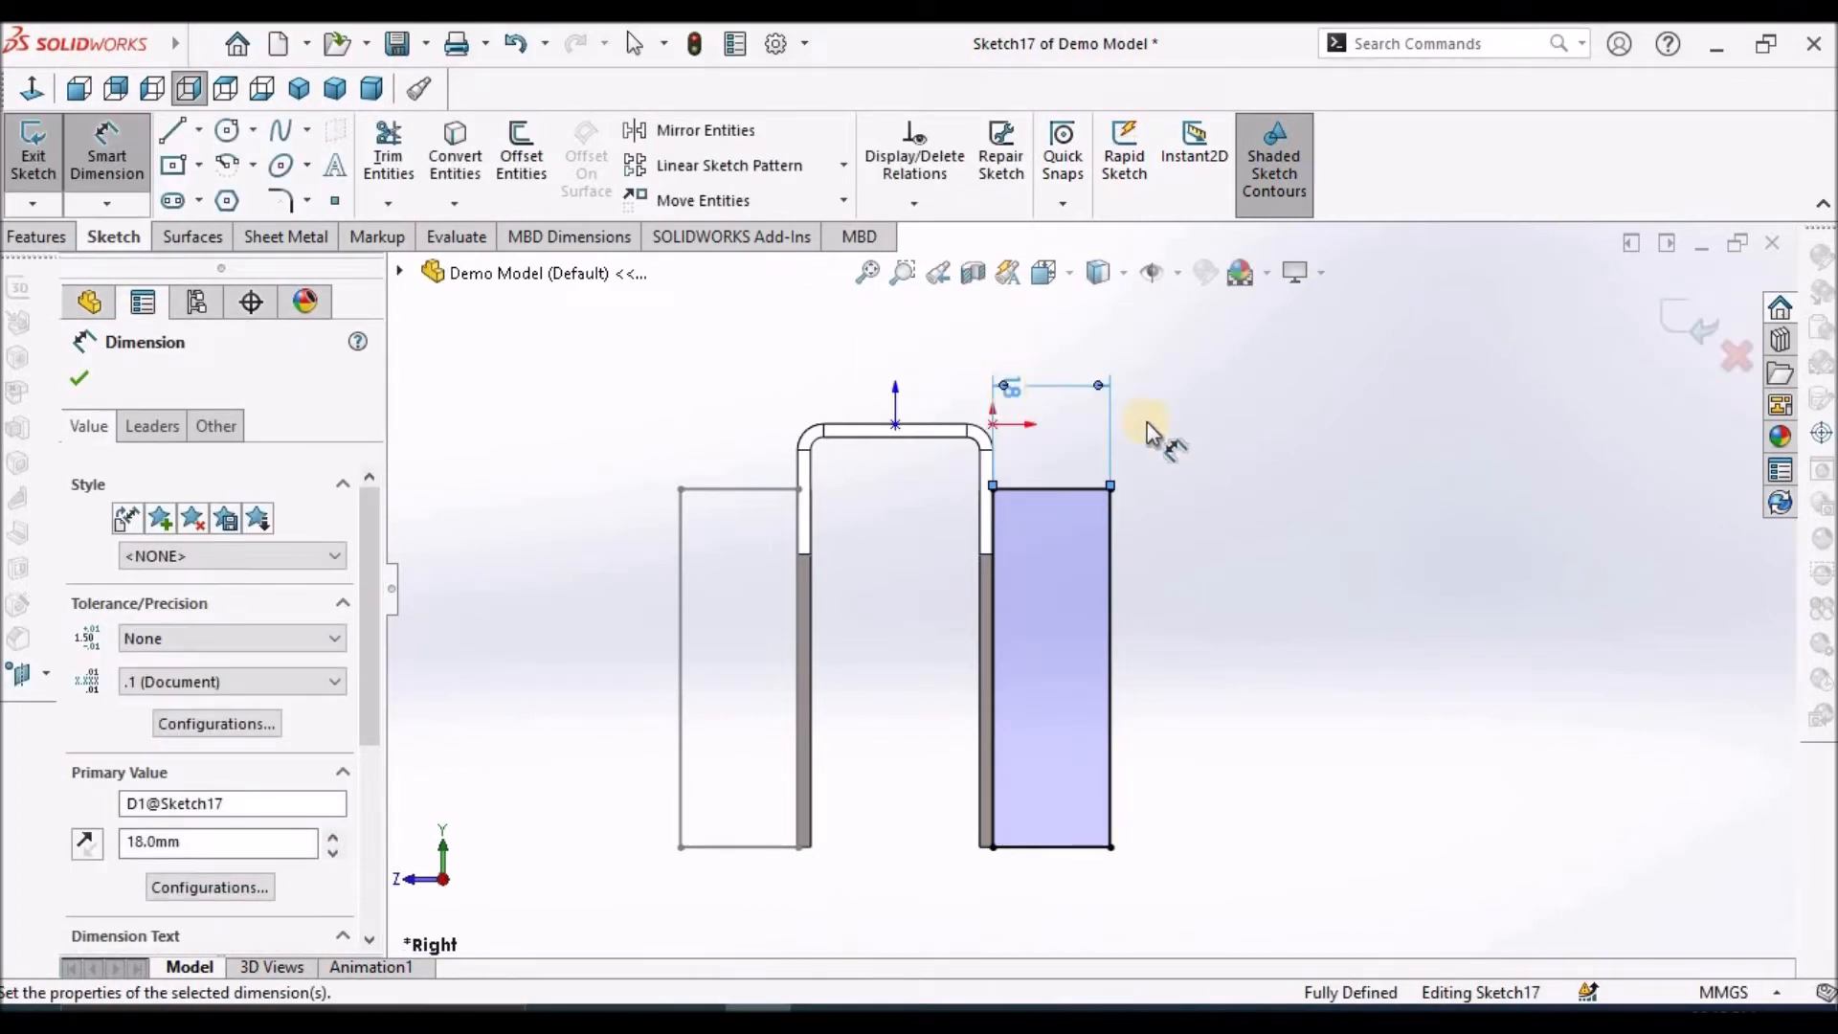
click(1666, 314)
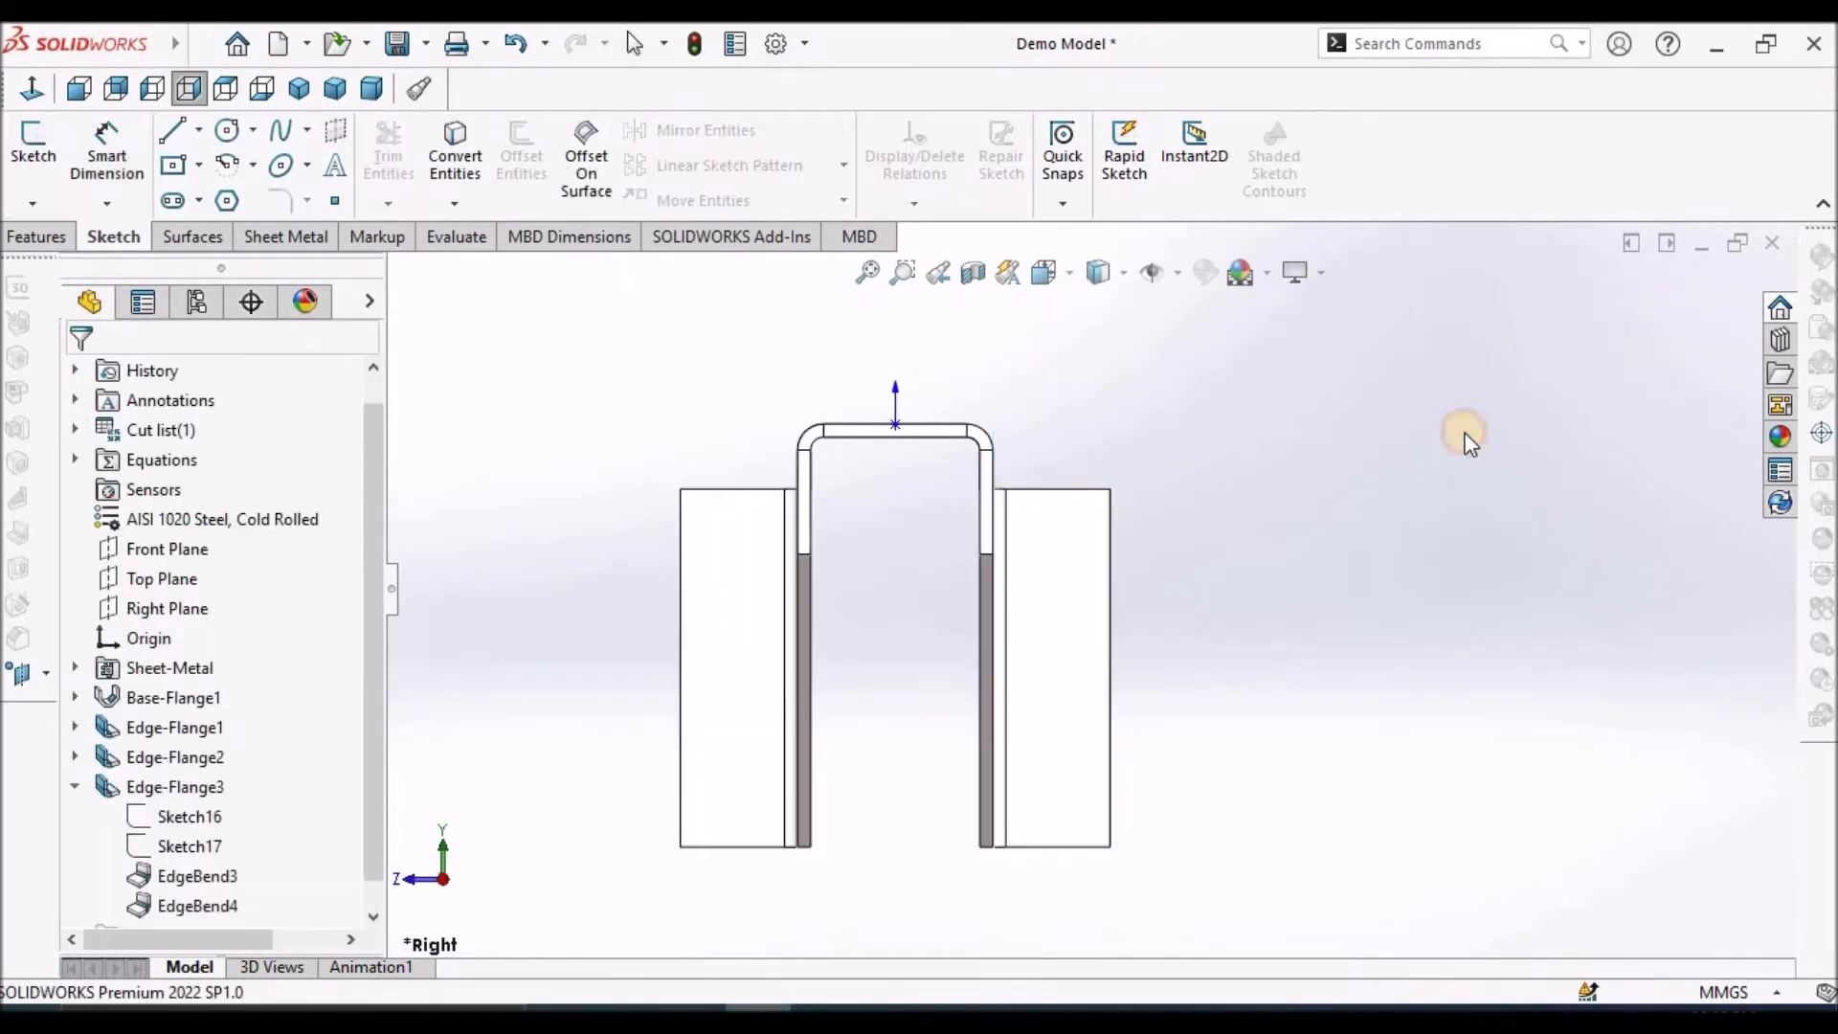
click(335, 88)
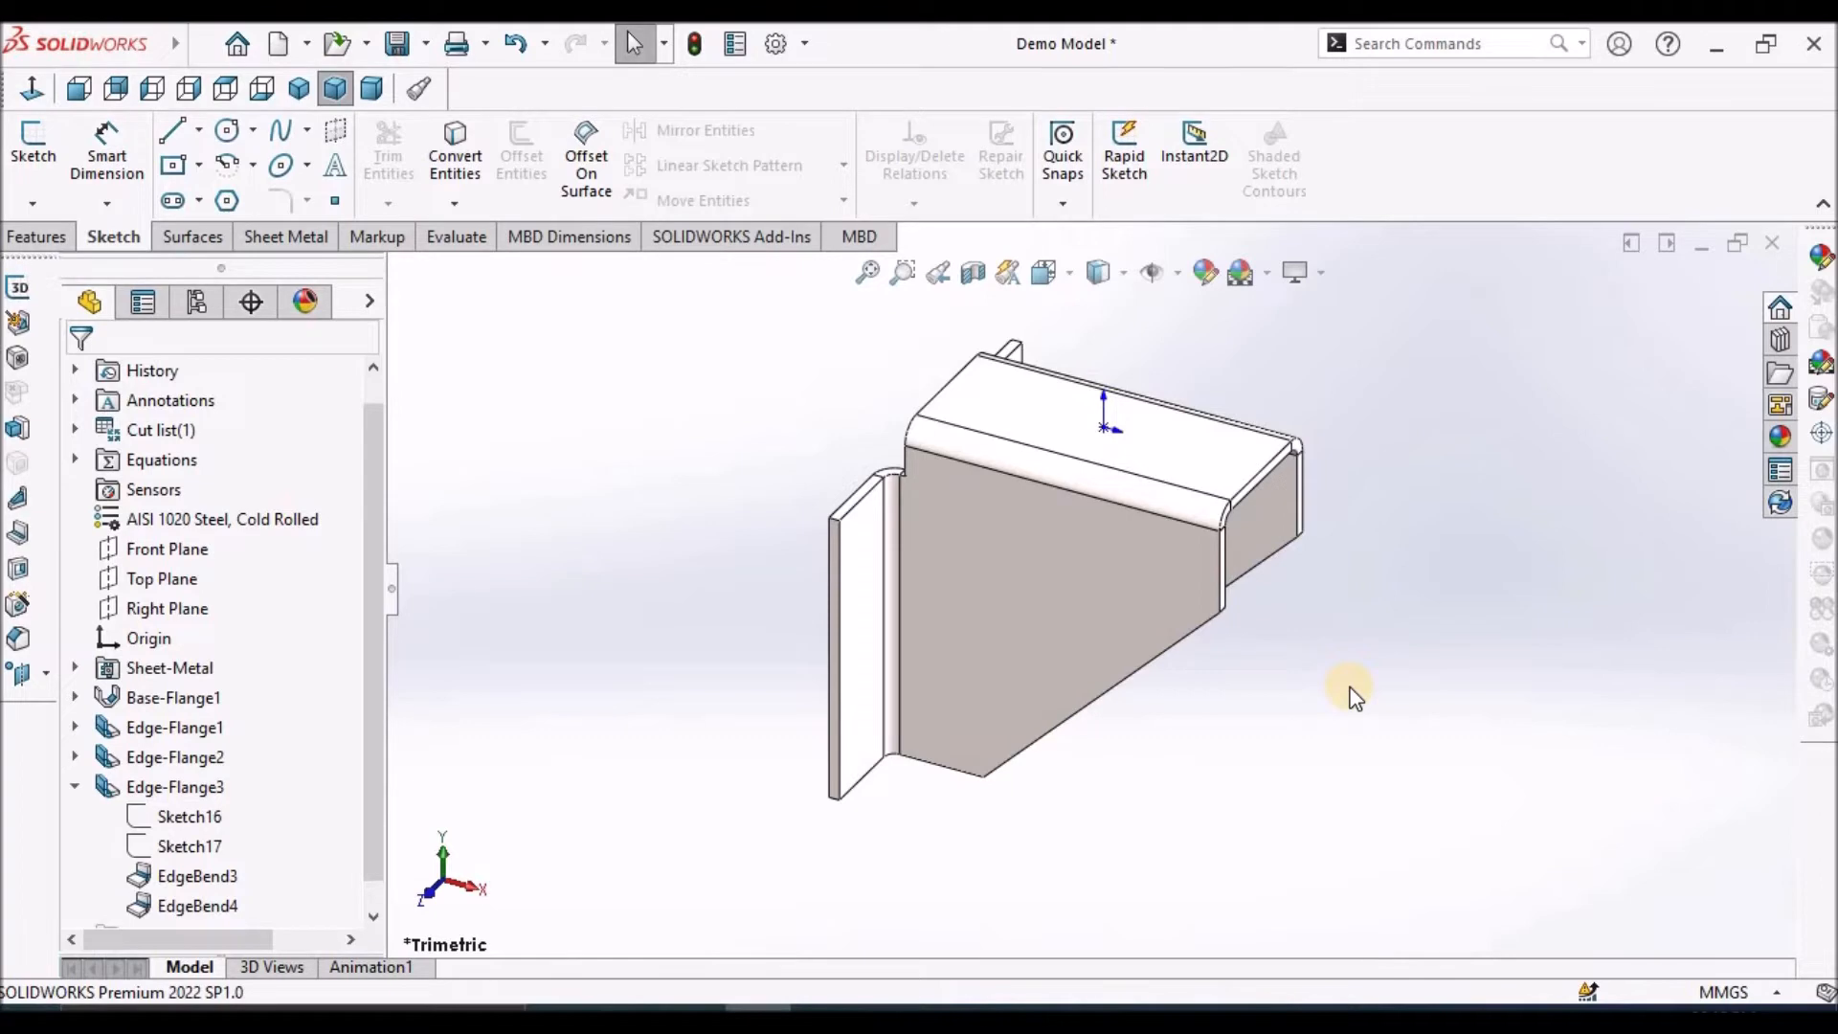
Check the slot in the bracket's PDF drawing, and start an extruded cut sketch on the base flange's top face
click(824, 1020)
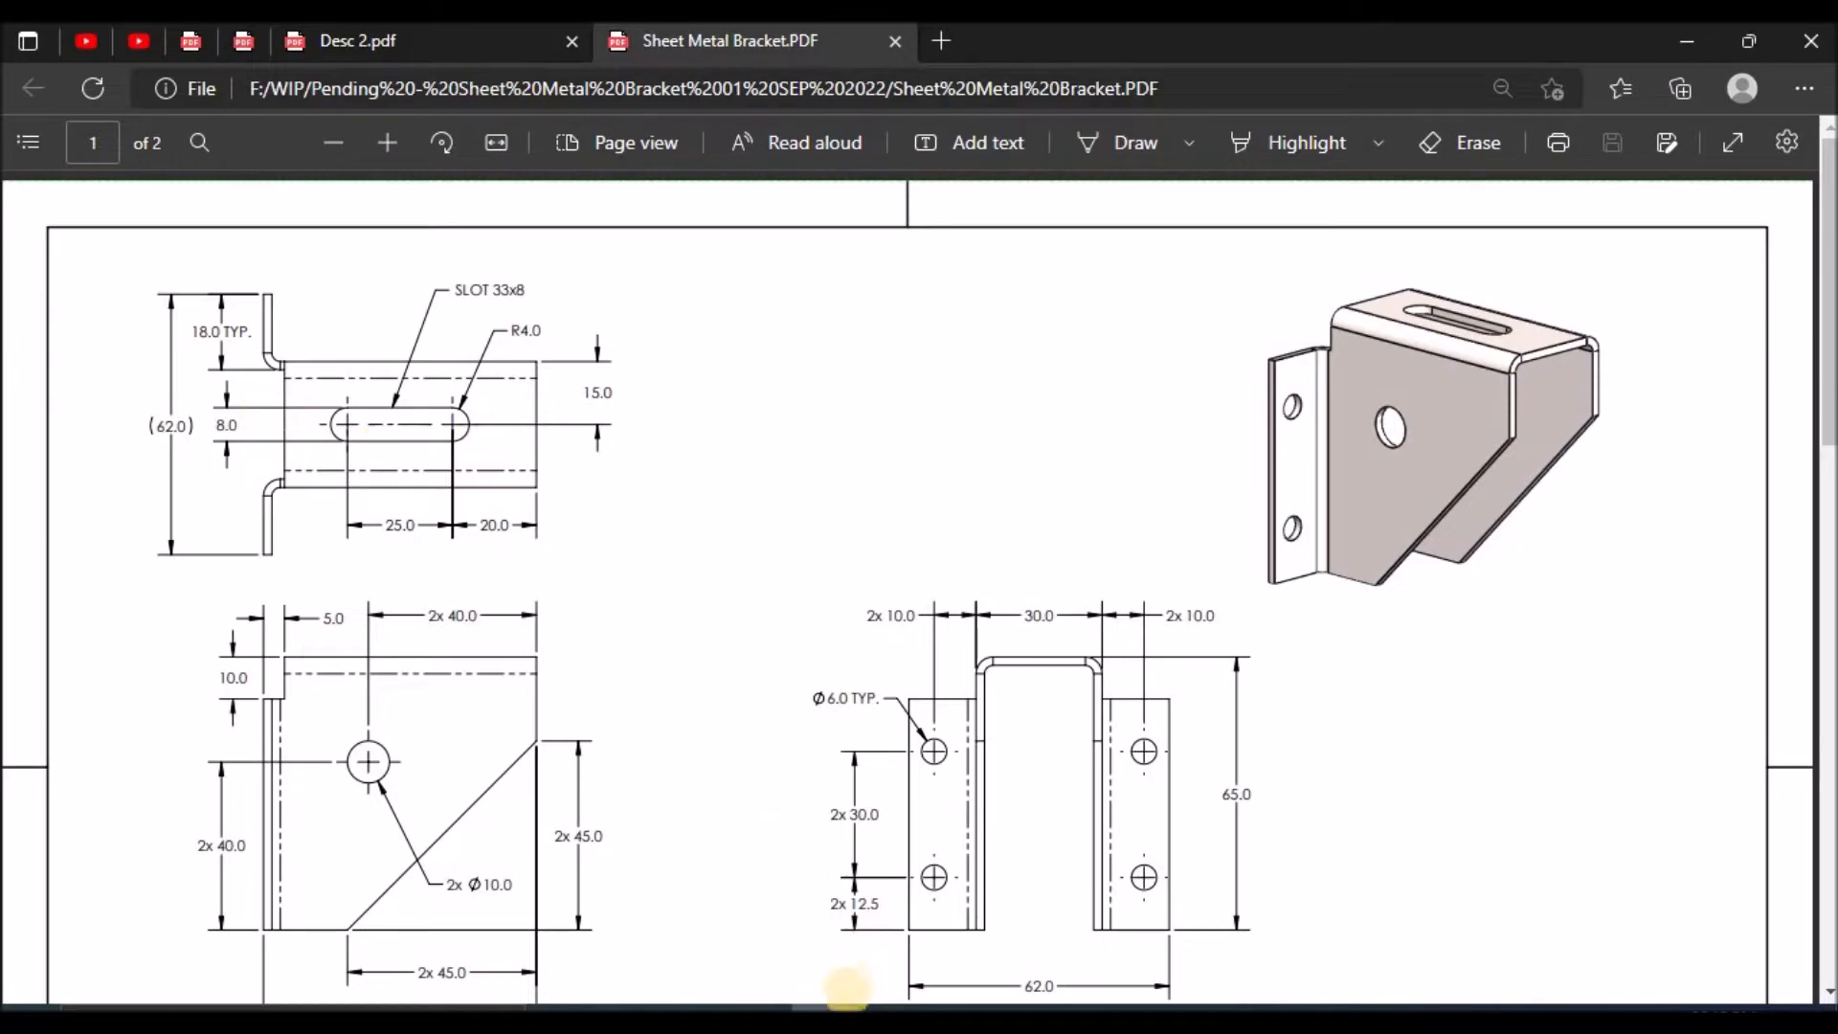
click(824, 1020)
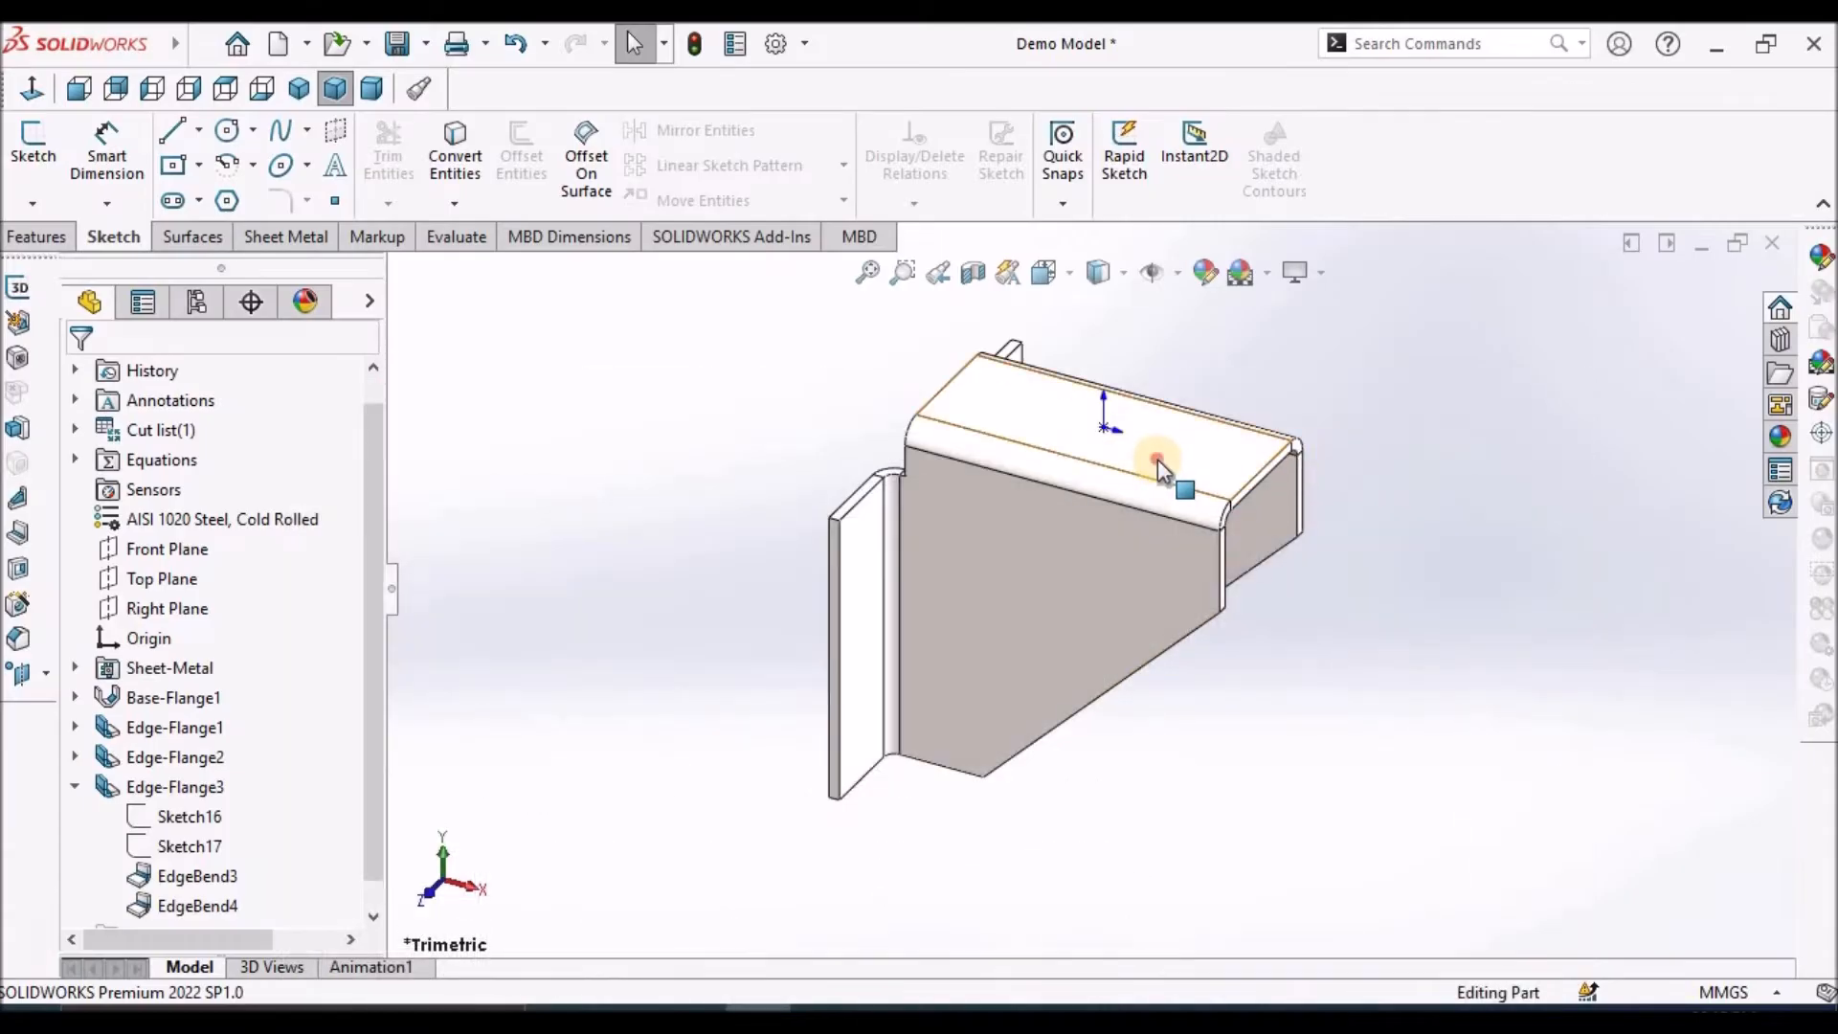
click(1158, 458)
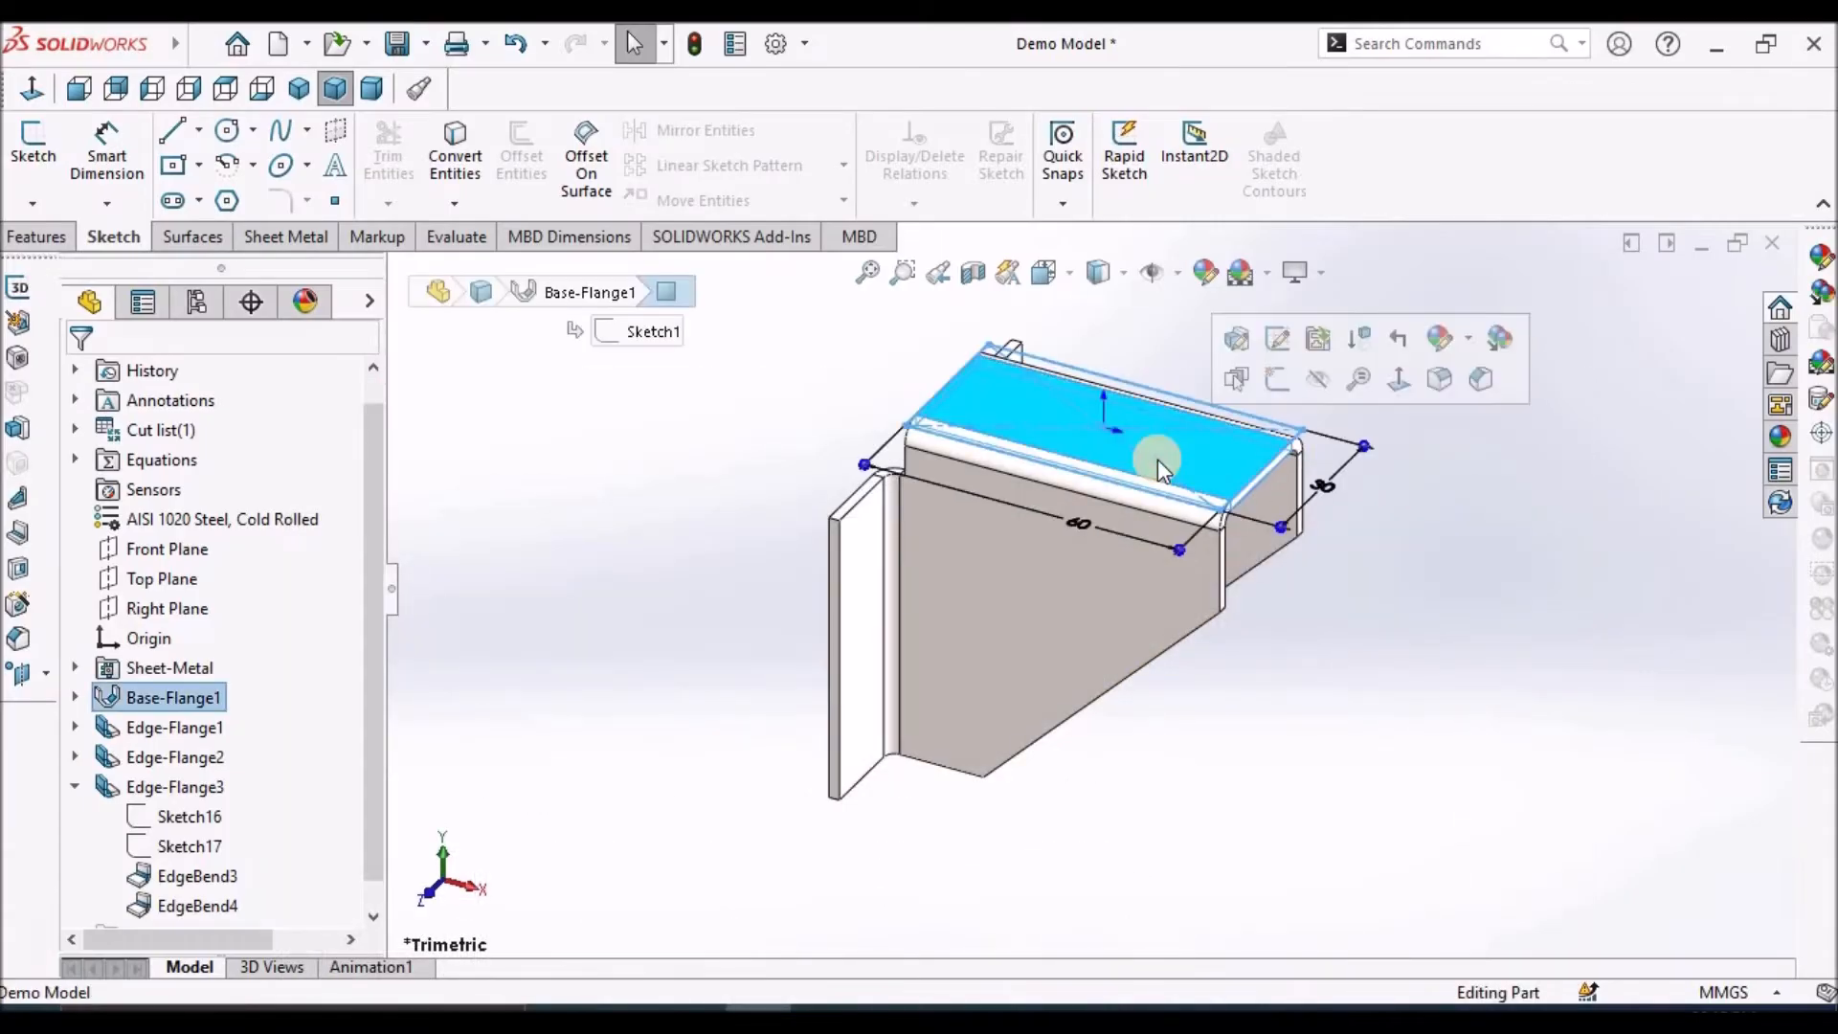
click(287, 237)
click(899, 134)
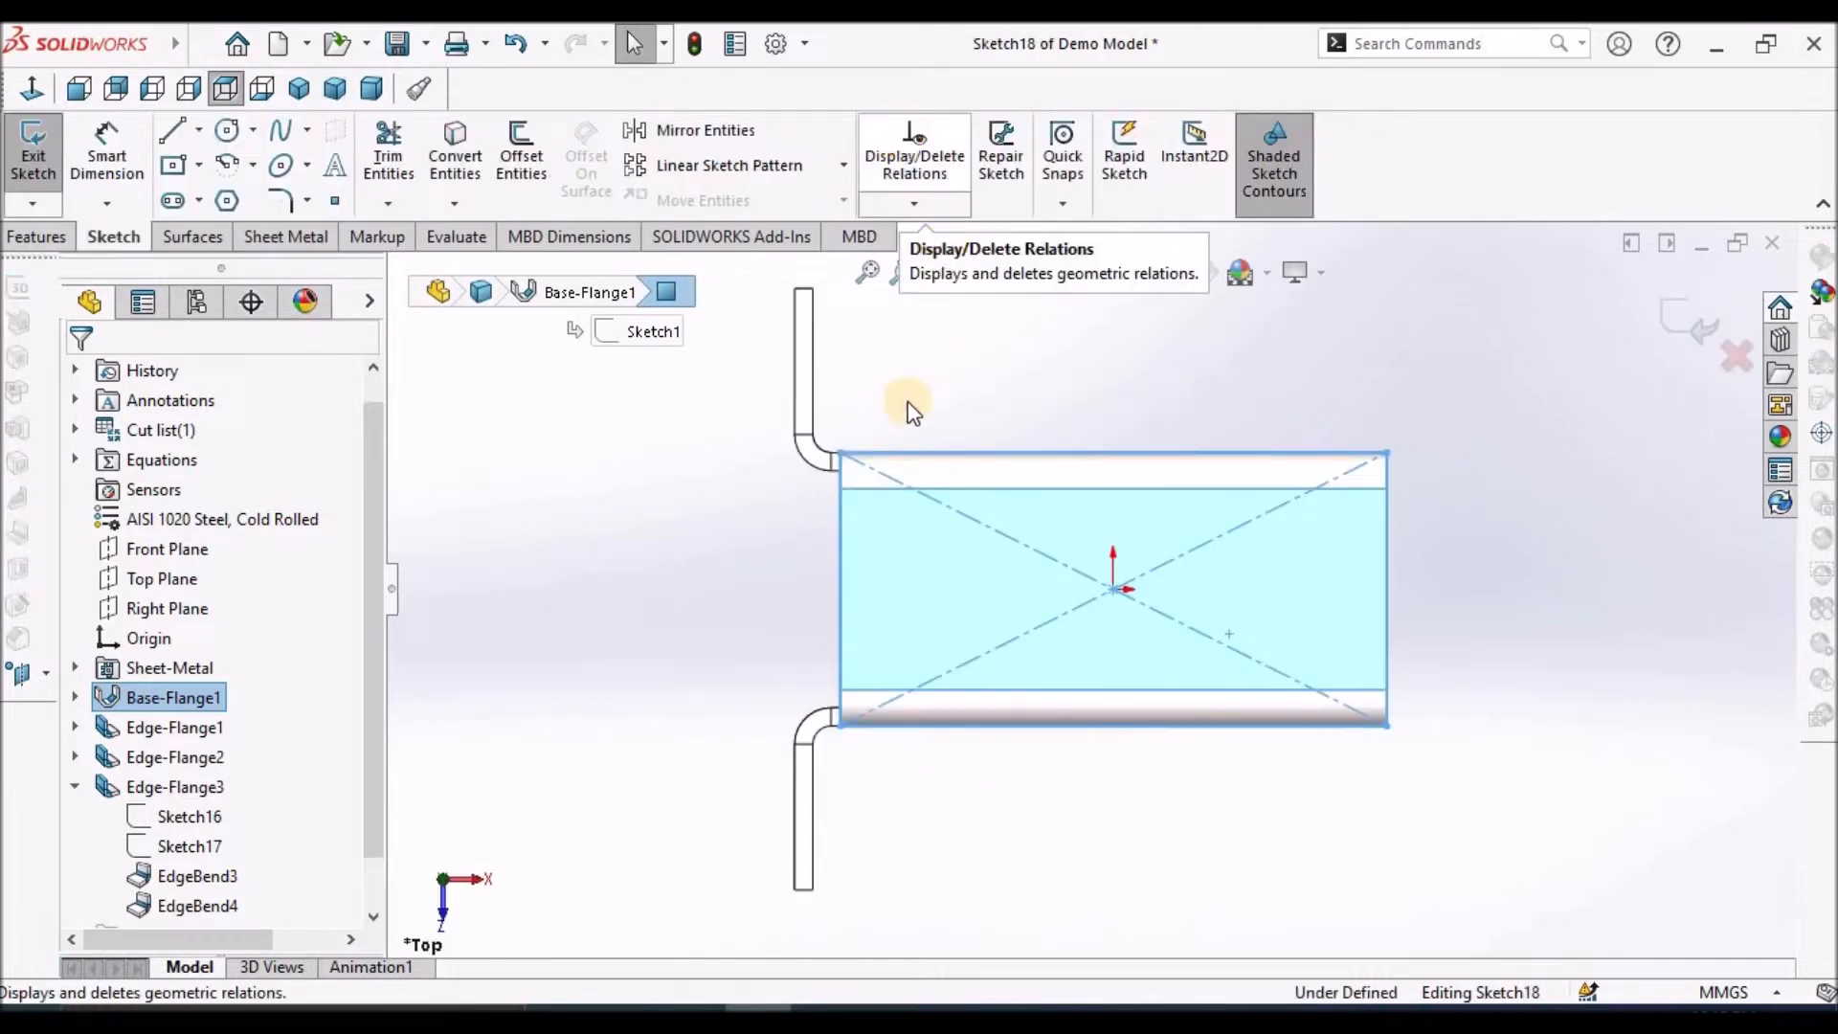
Sketch a horizontal straight slot level with the origin on the base flange's top face, using center-to-center sizing without added dimensions
click(199, 202)
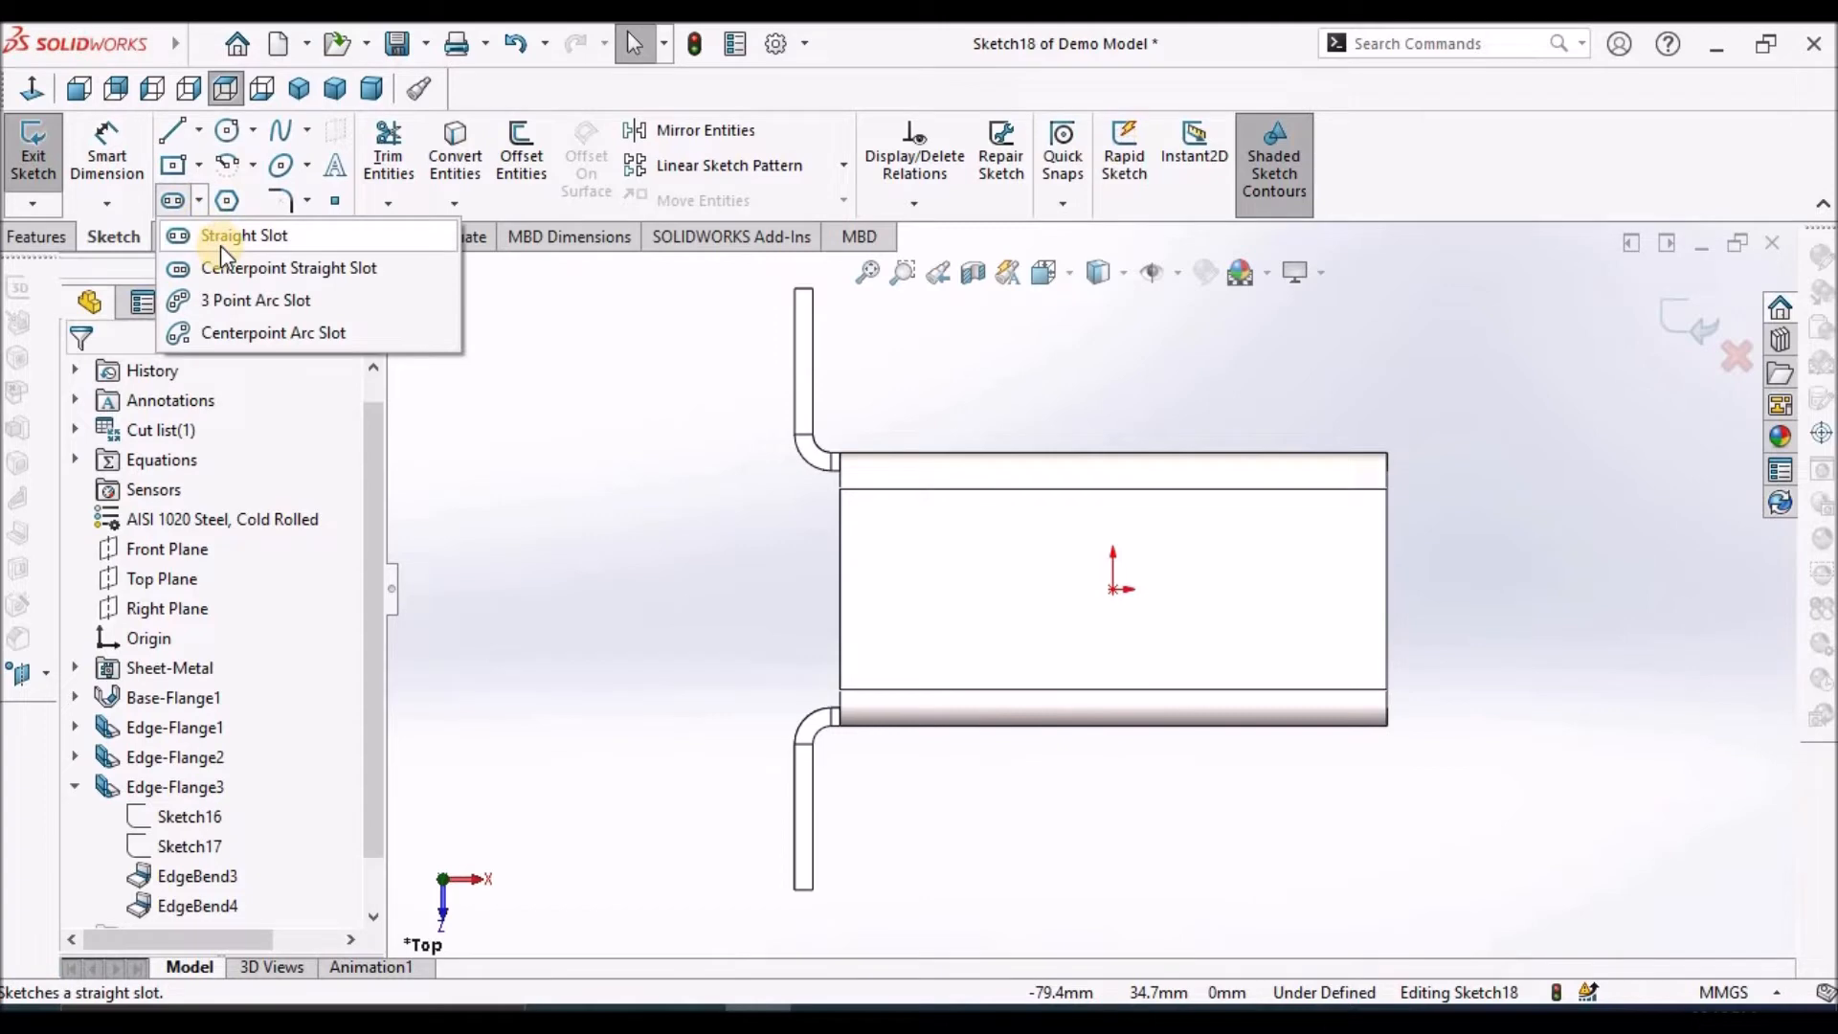
click(224, 241)
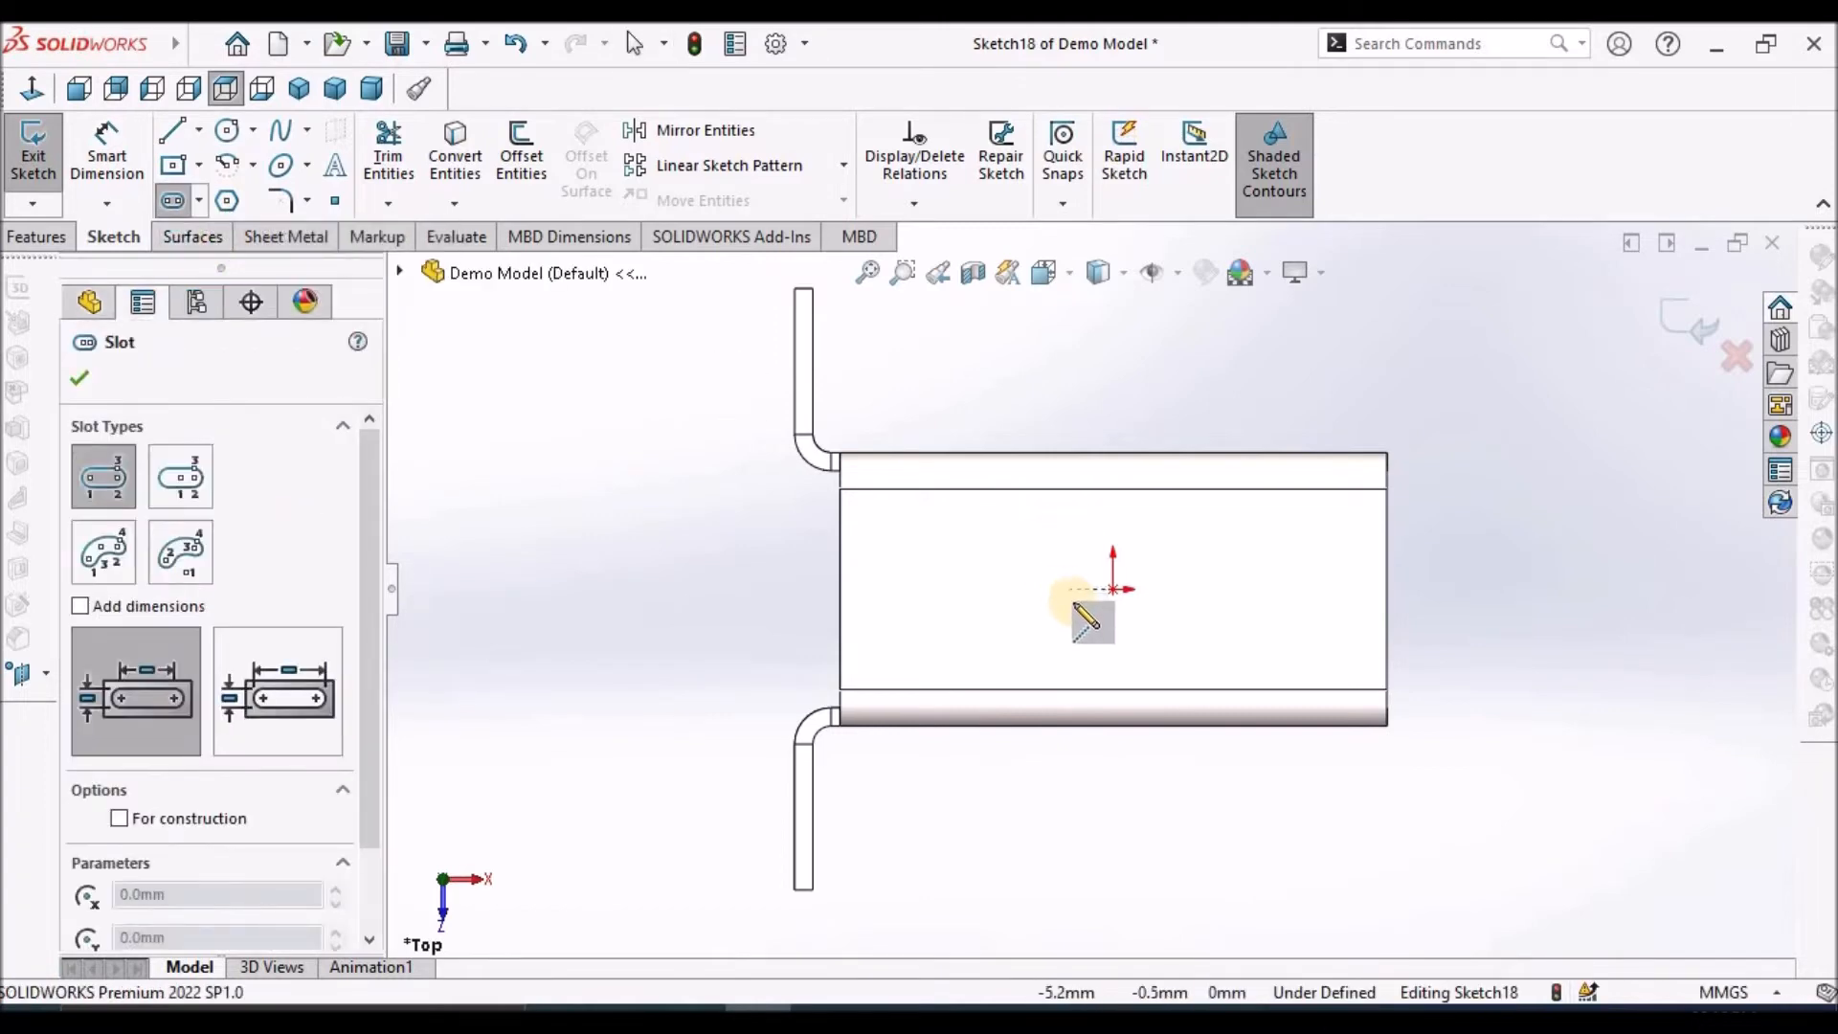
click(1051, 588)
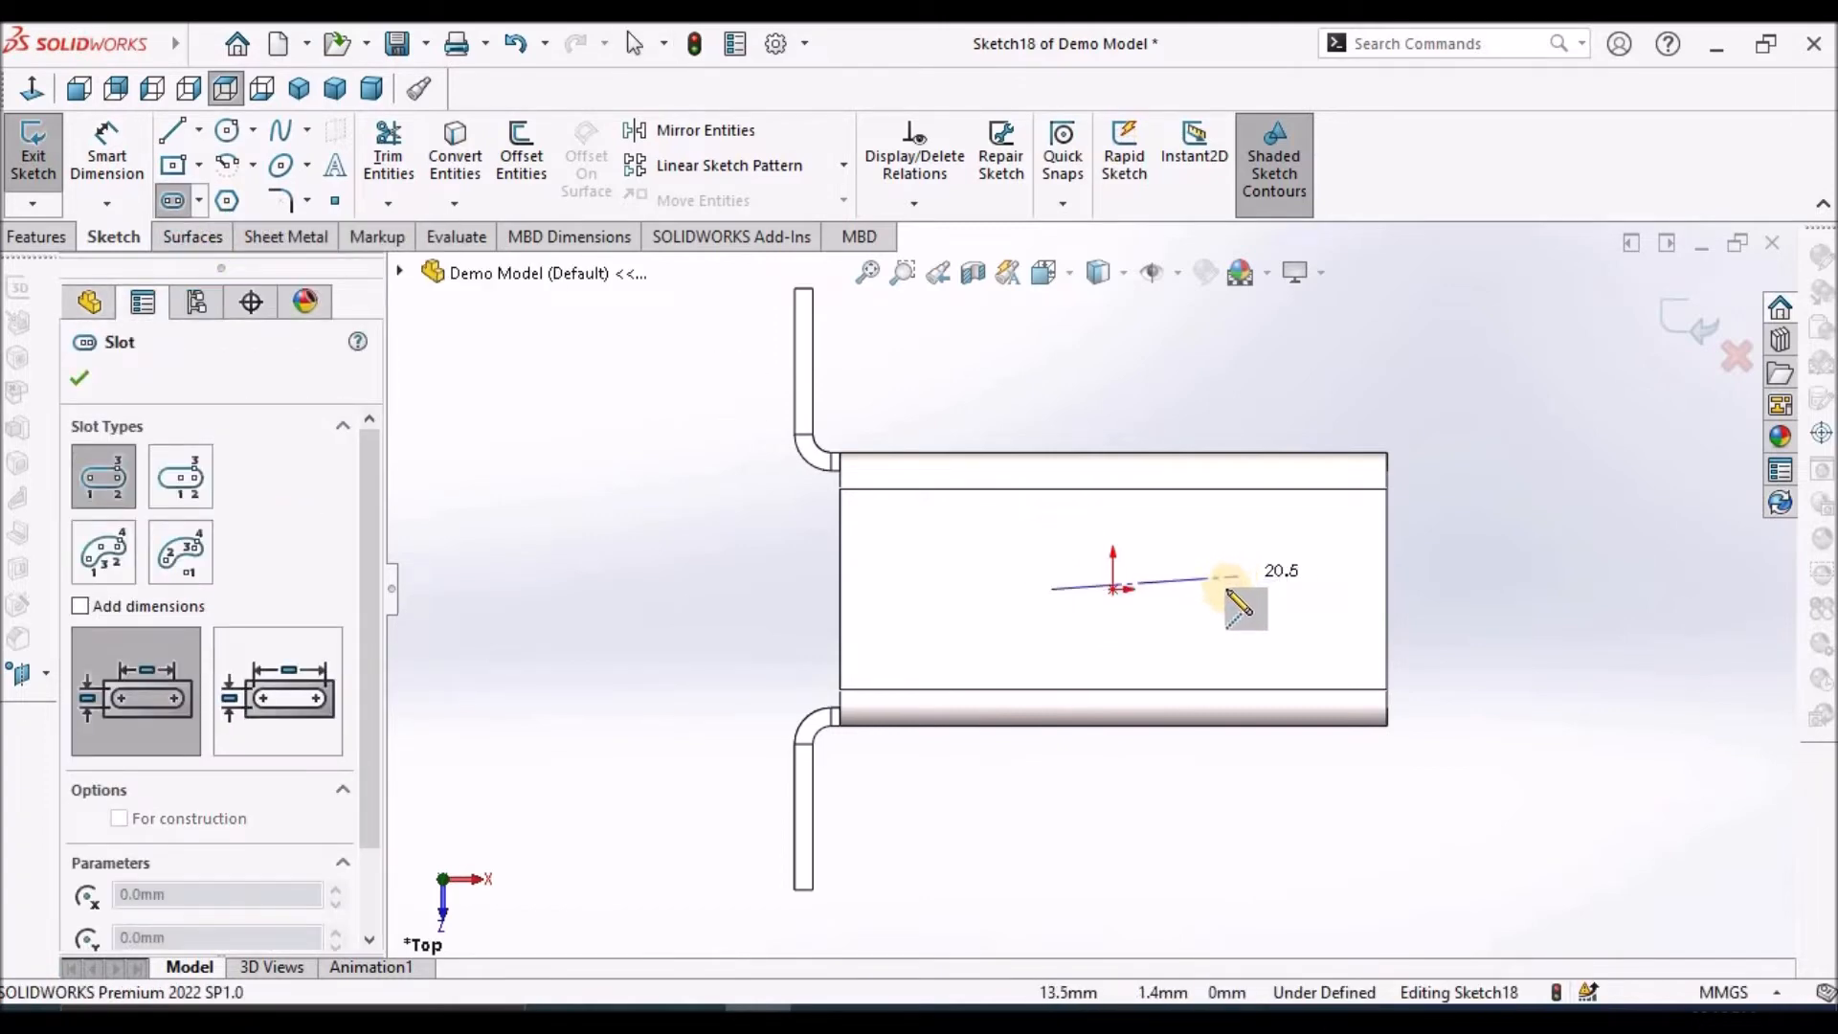
click(1228, 588)
click(1038, 574)
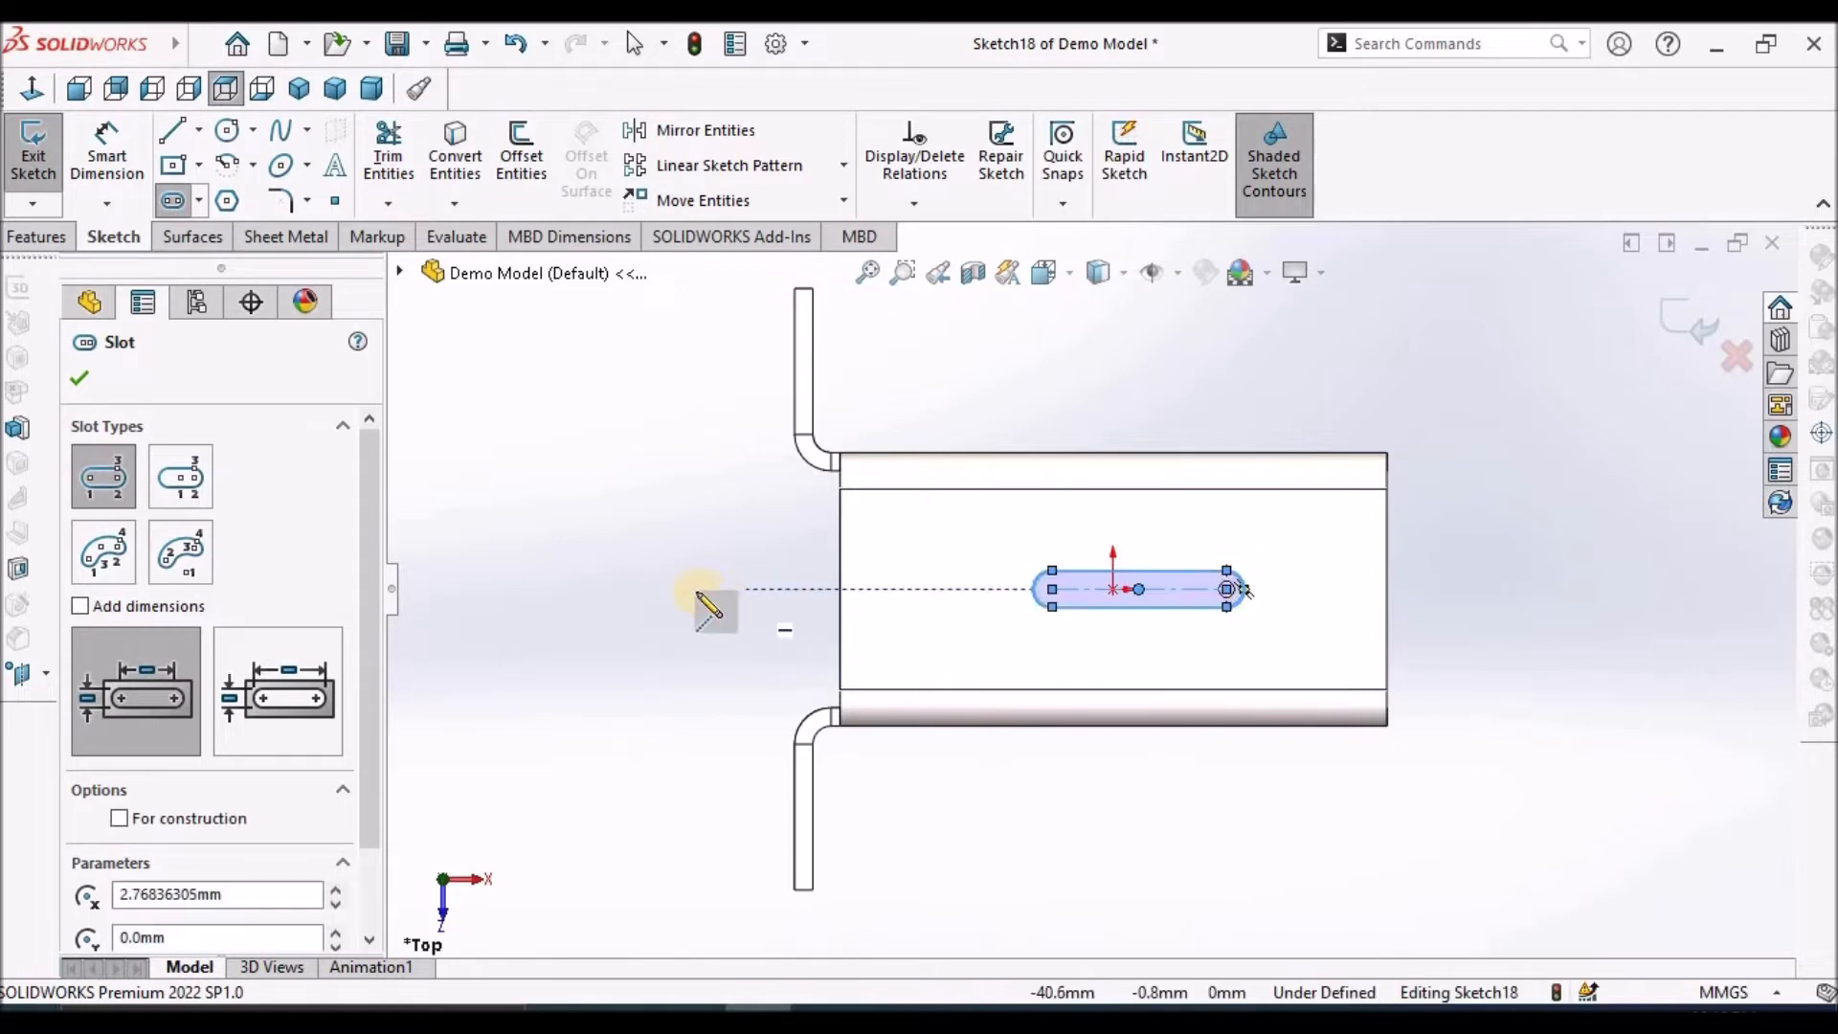
right_click(722, 603)
click(735, 608)
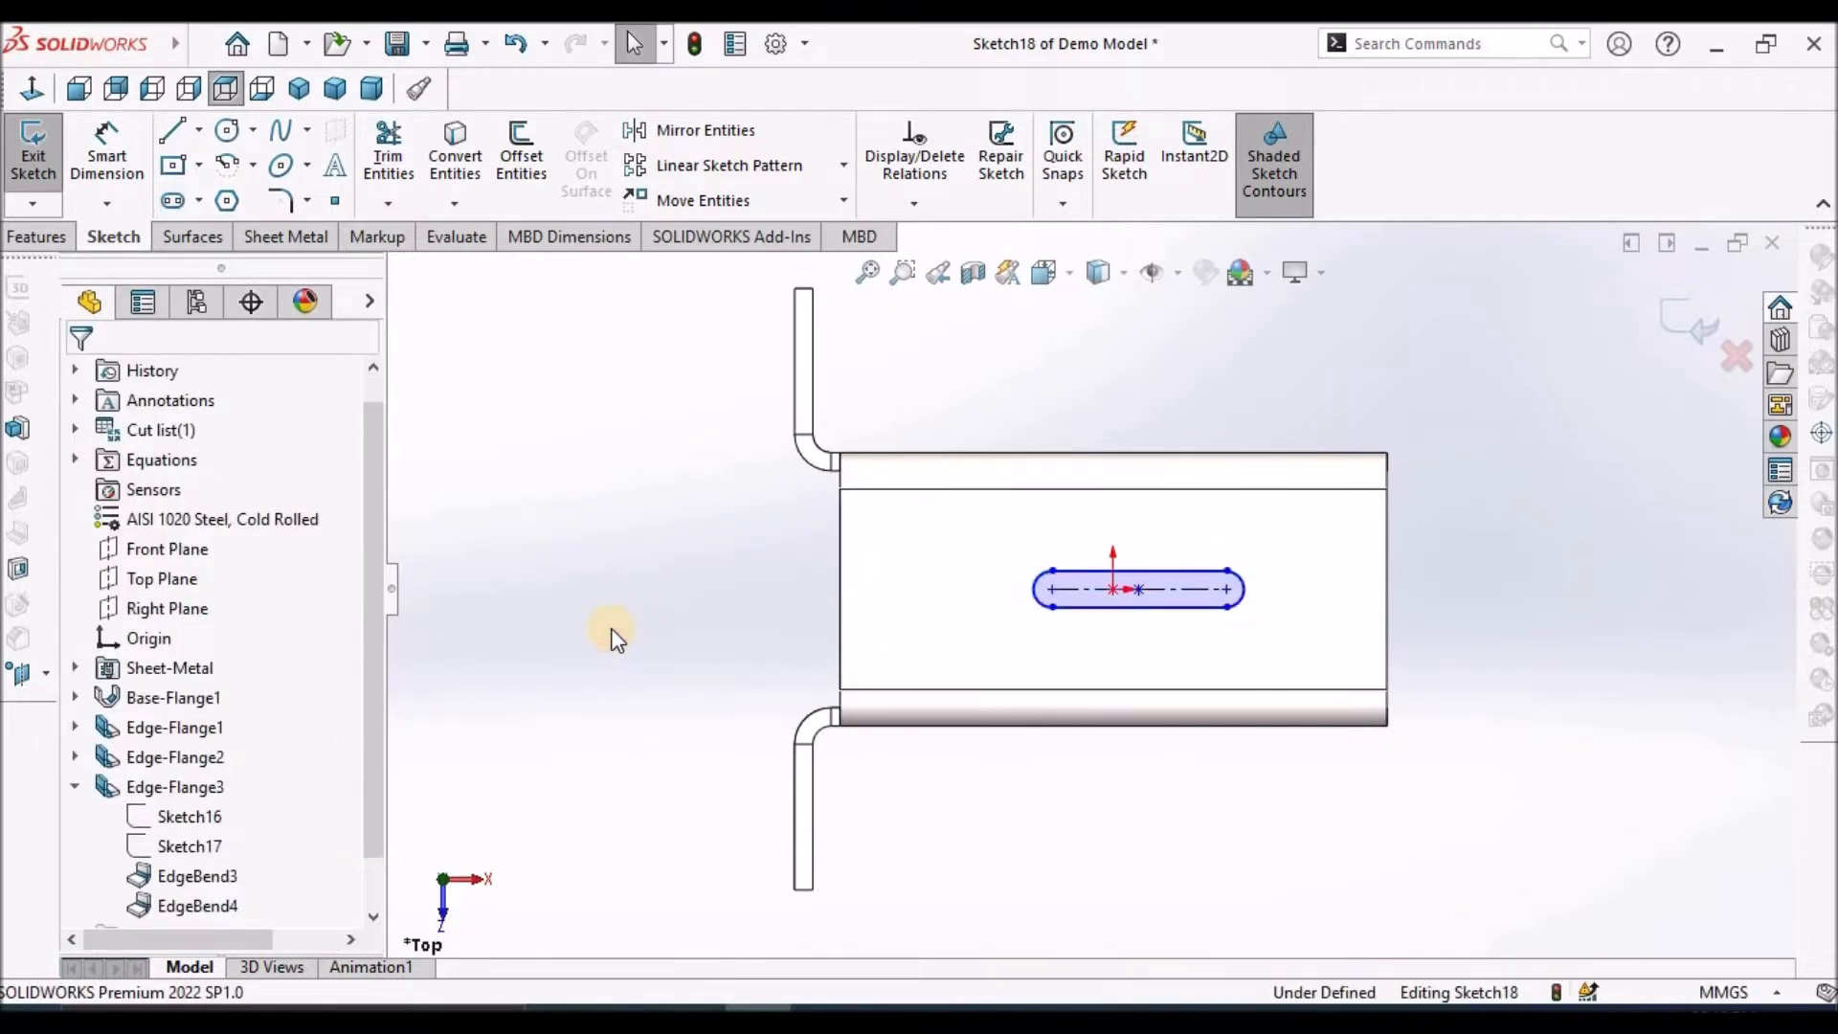
Dimension the slot's nearer arc centre 20 mm from the base flange's edge opposite the mounting flanges
click(104, 158)
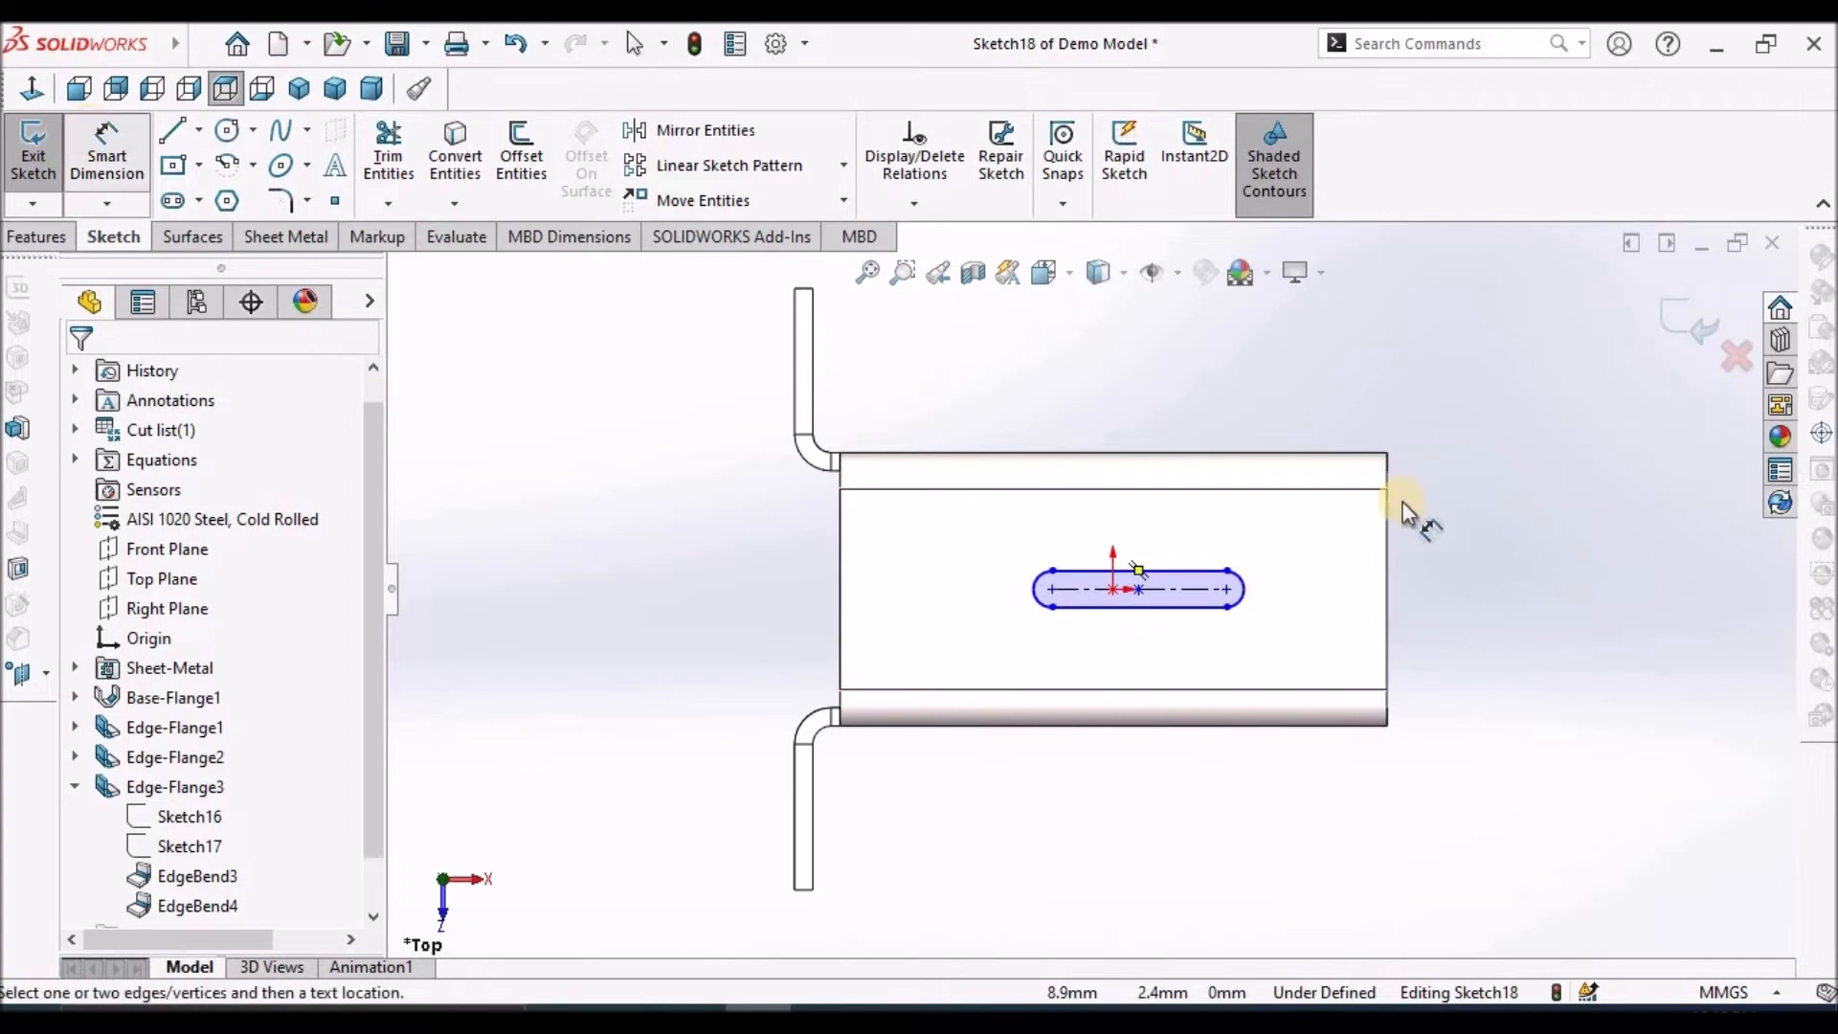
click(1387, 557)
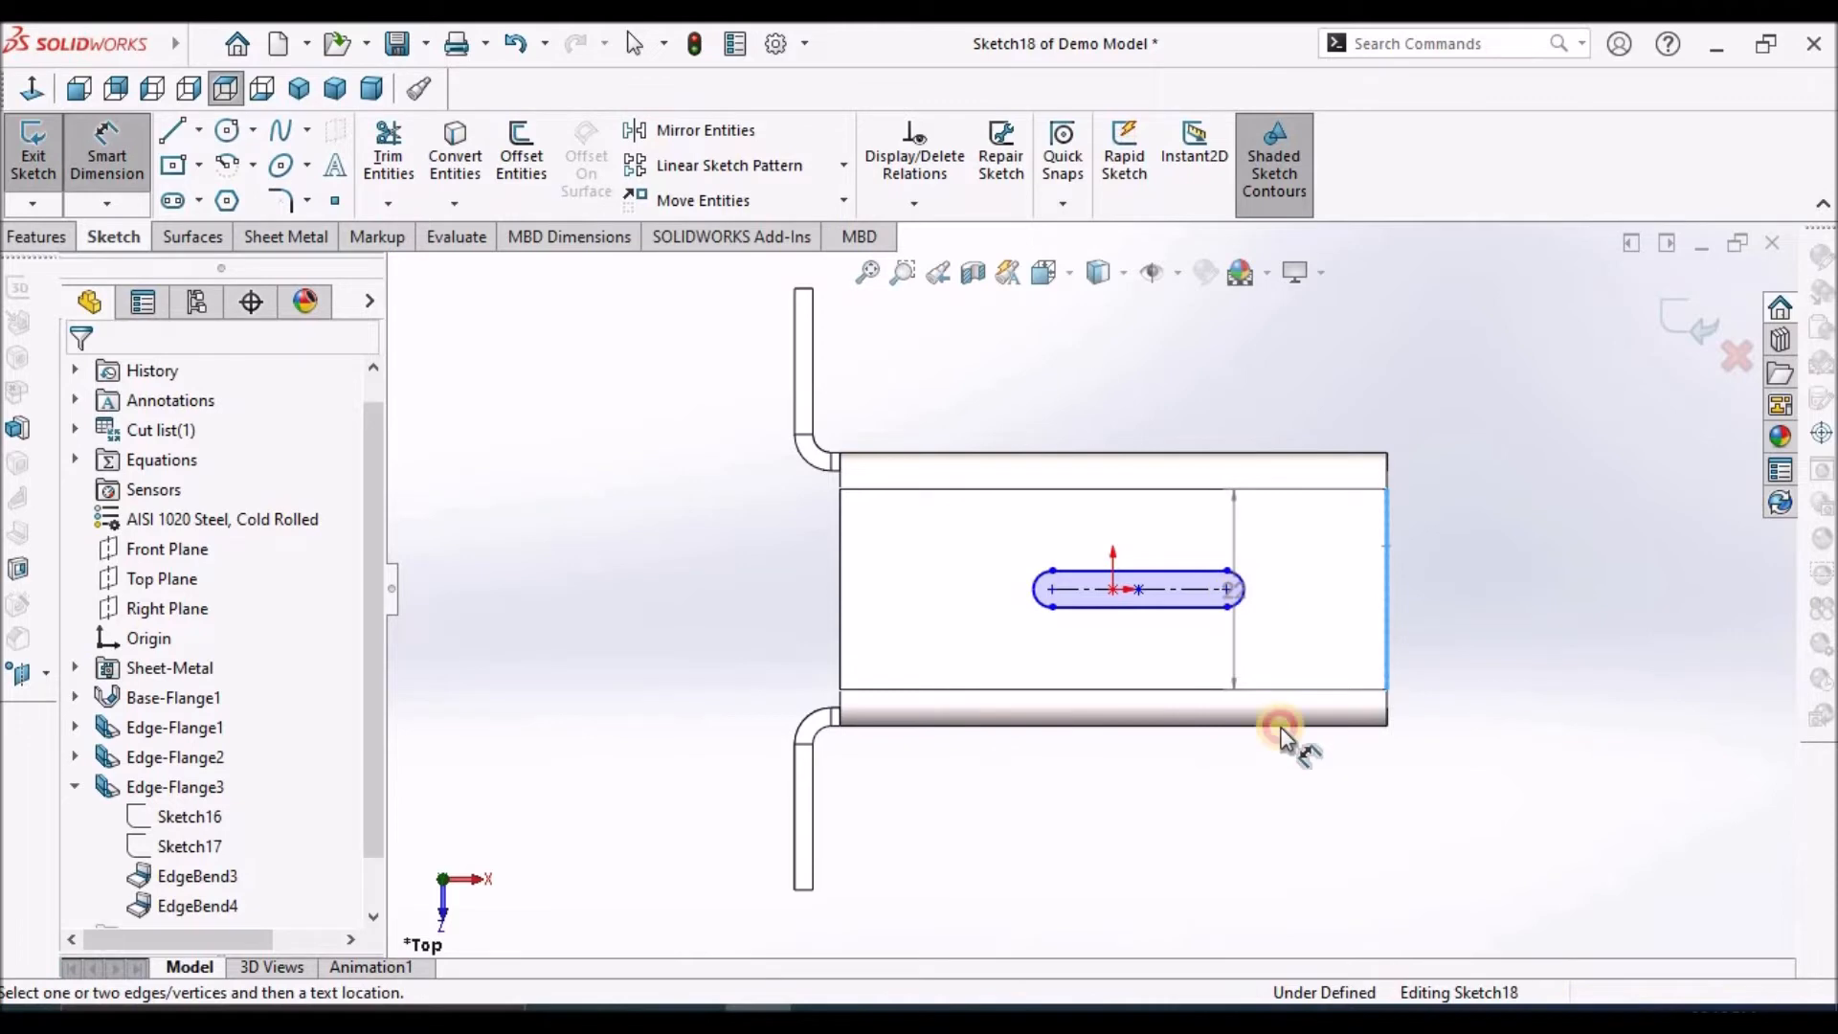
scroll(1212, 595, down, 5)
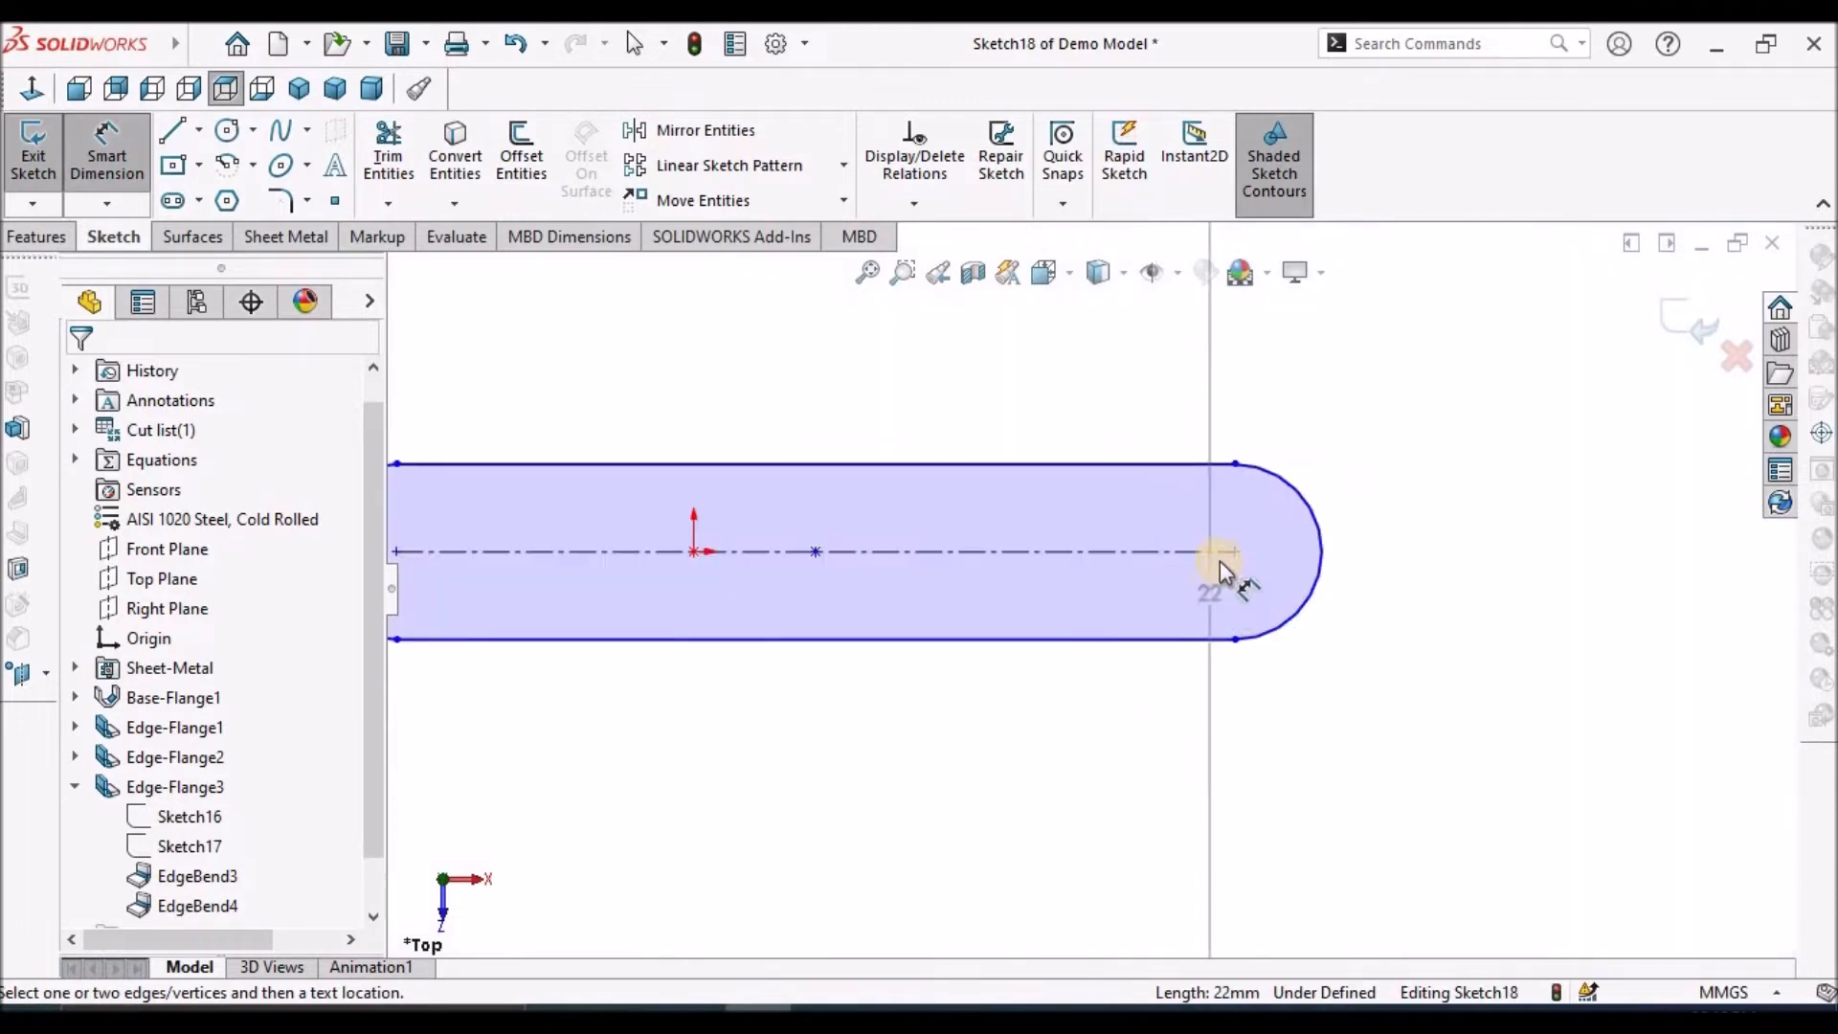
click(1234, 551)
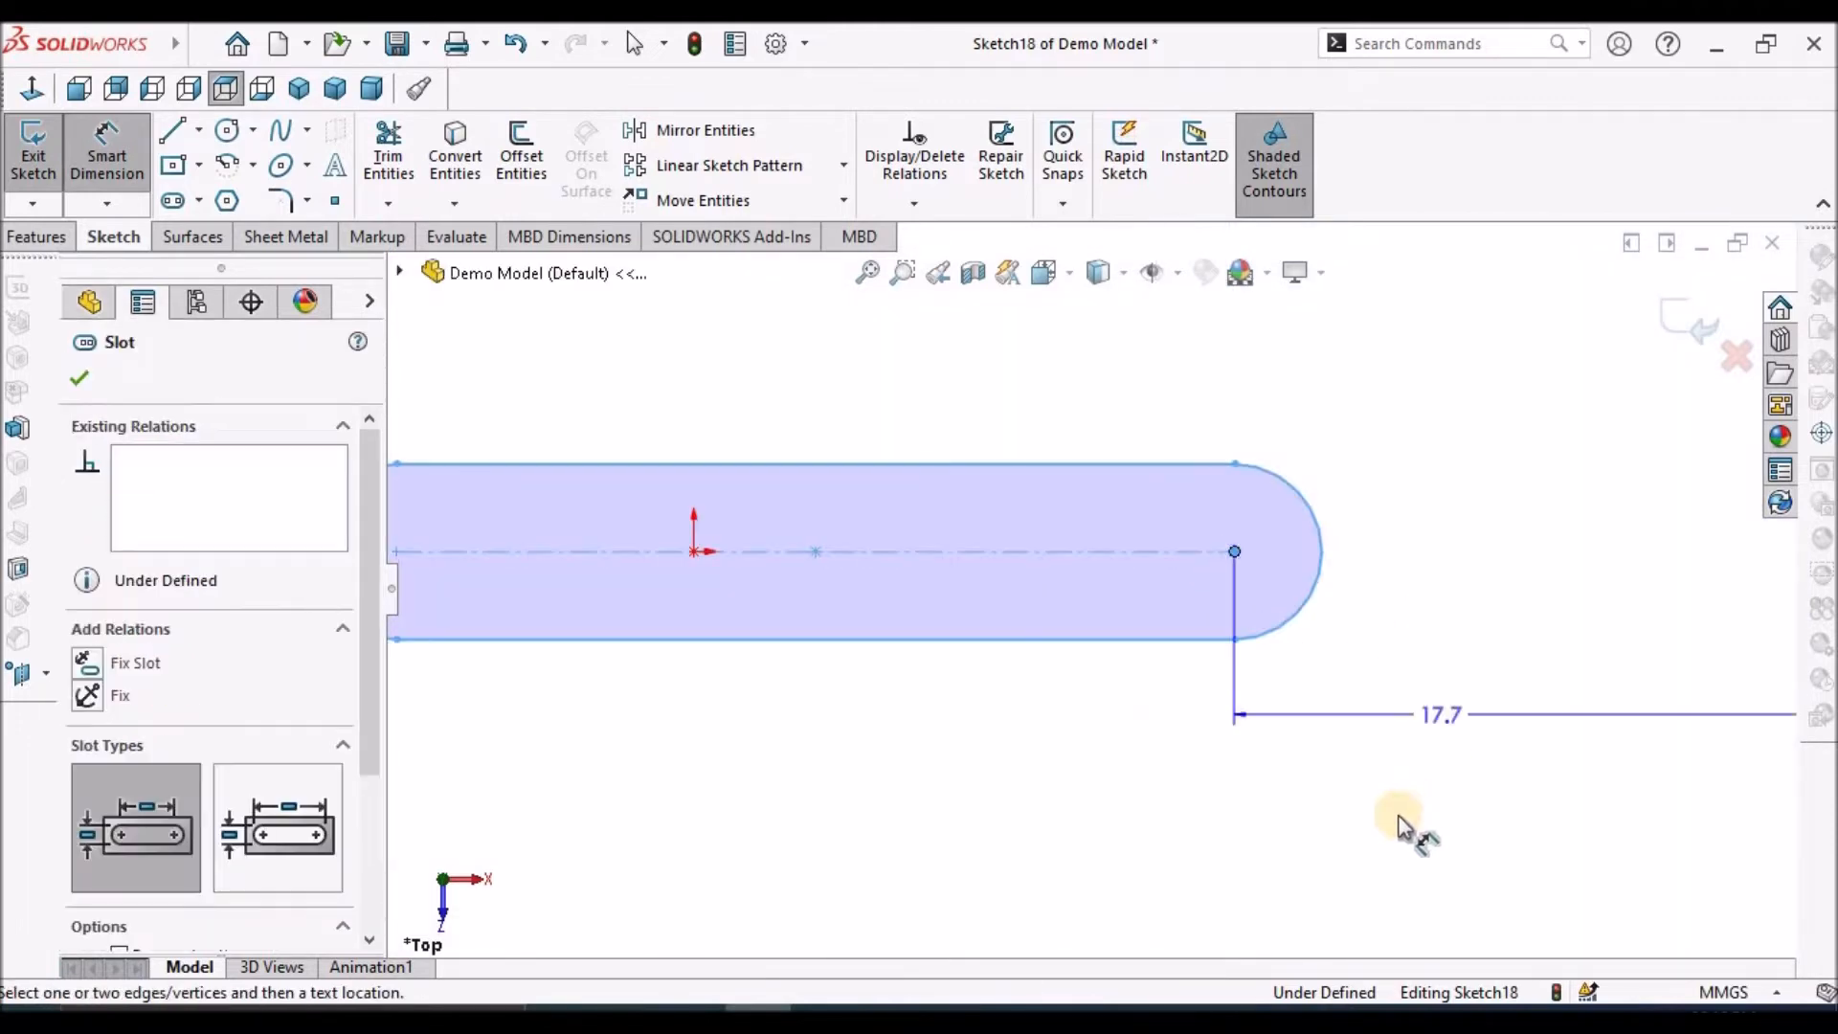
scroll(1294, 863, up, 6)
click(1181, 783)
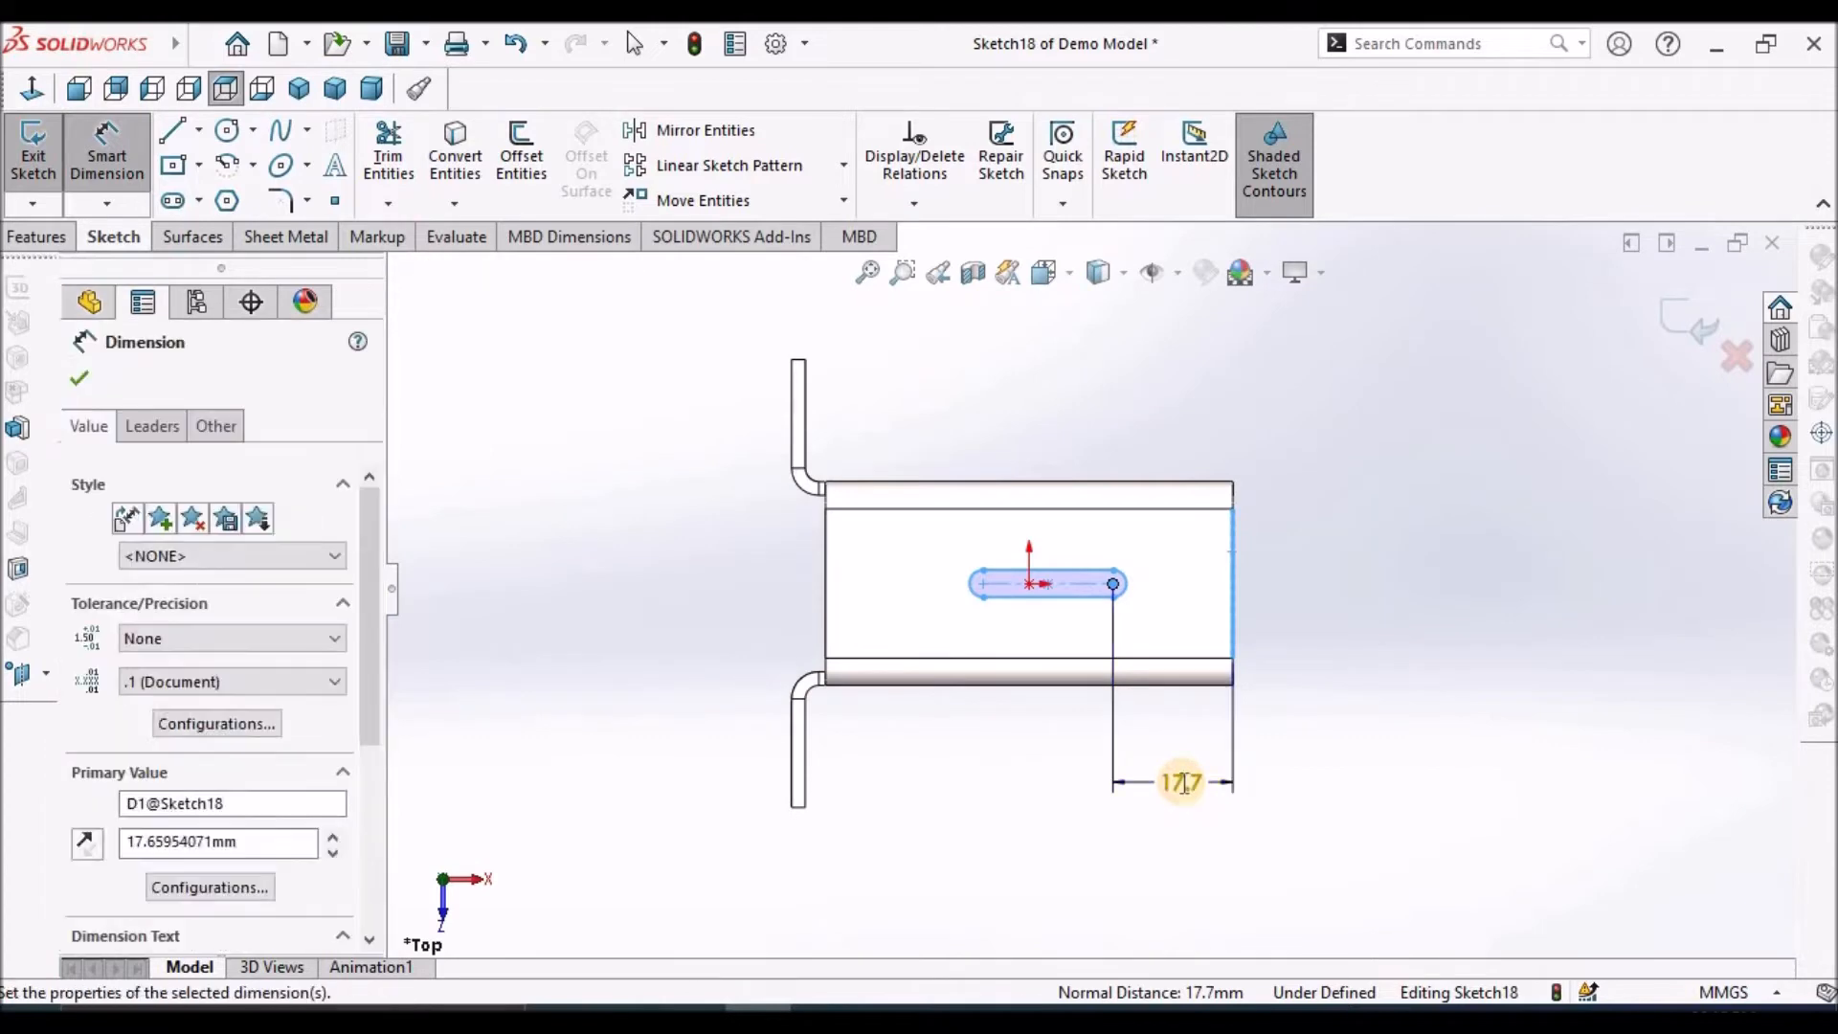
text(20)
key(Return)
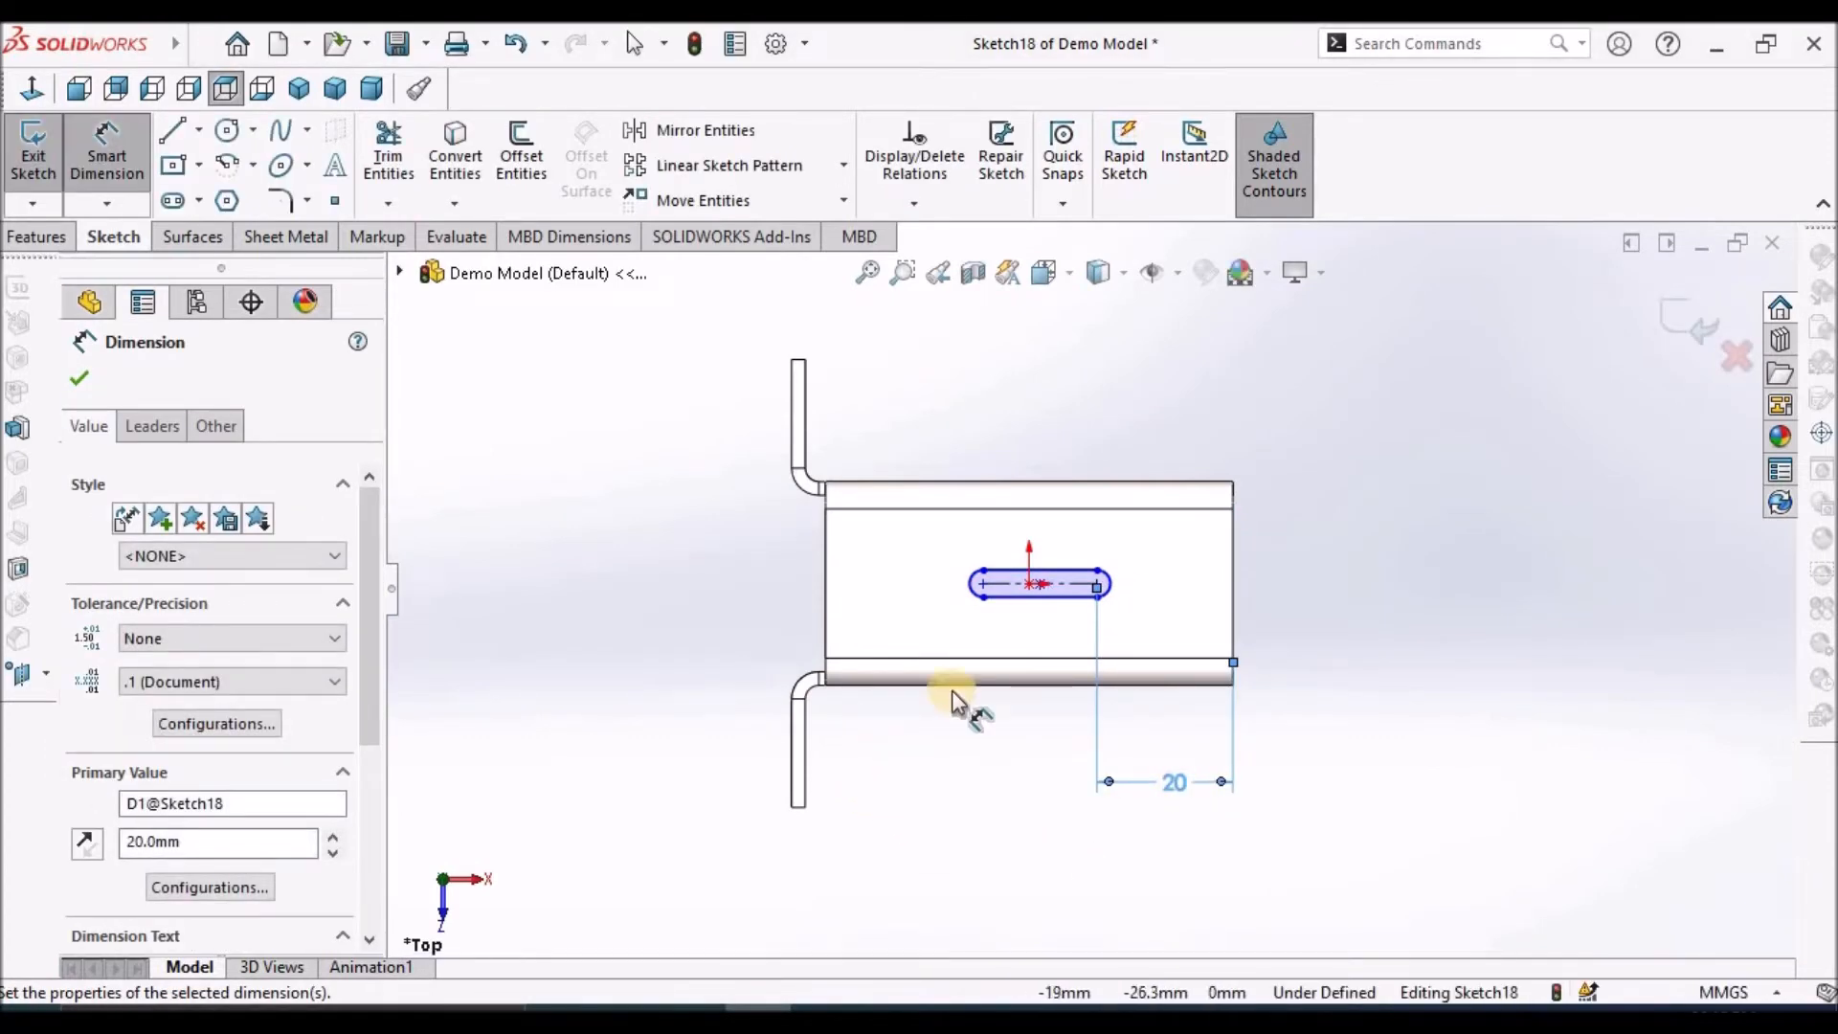
Dimension the slot's center-to-center length as 25 mm
click(986, 609)
scroll(987, 604, down, 3)
click(1105, 568)
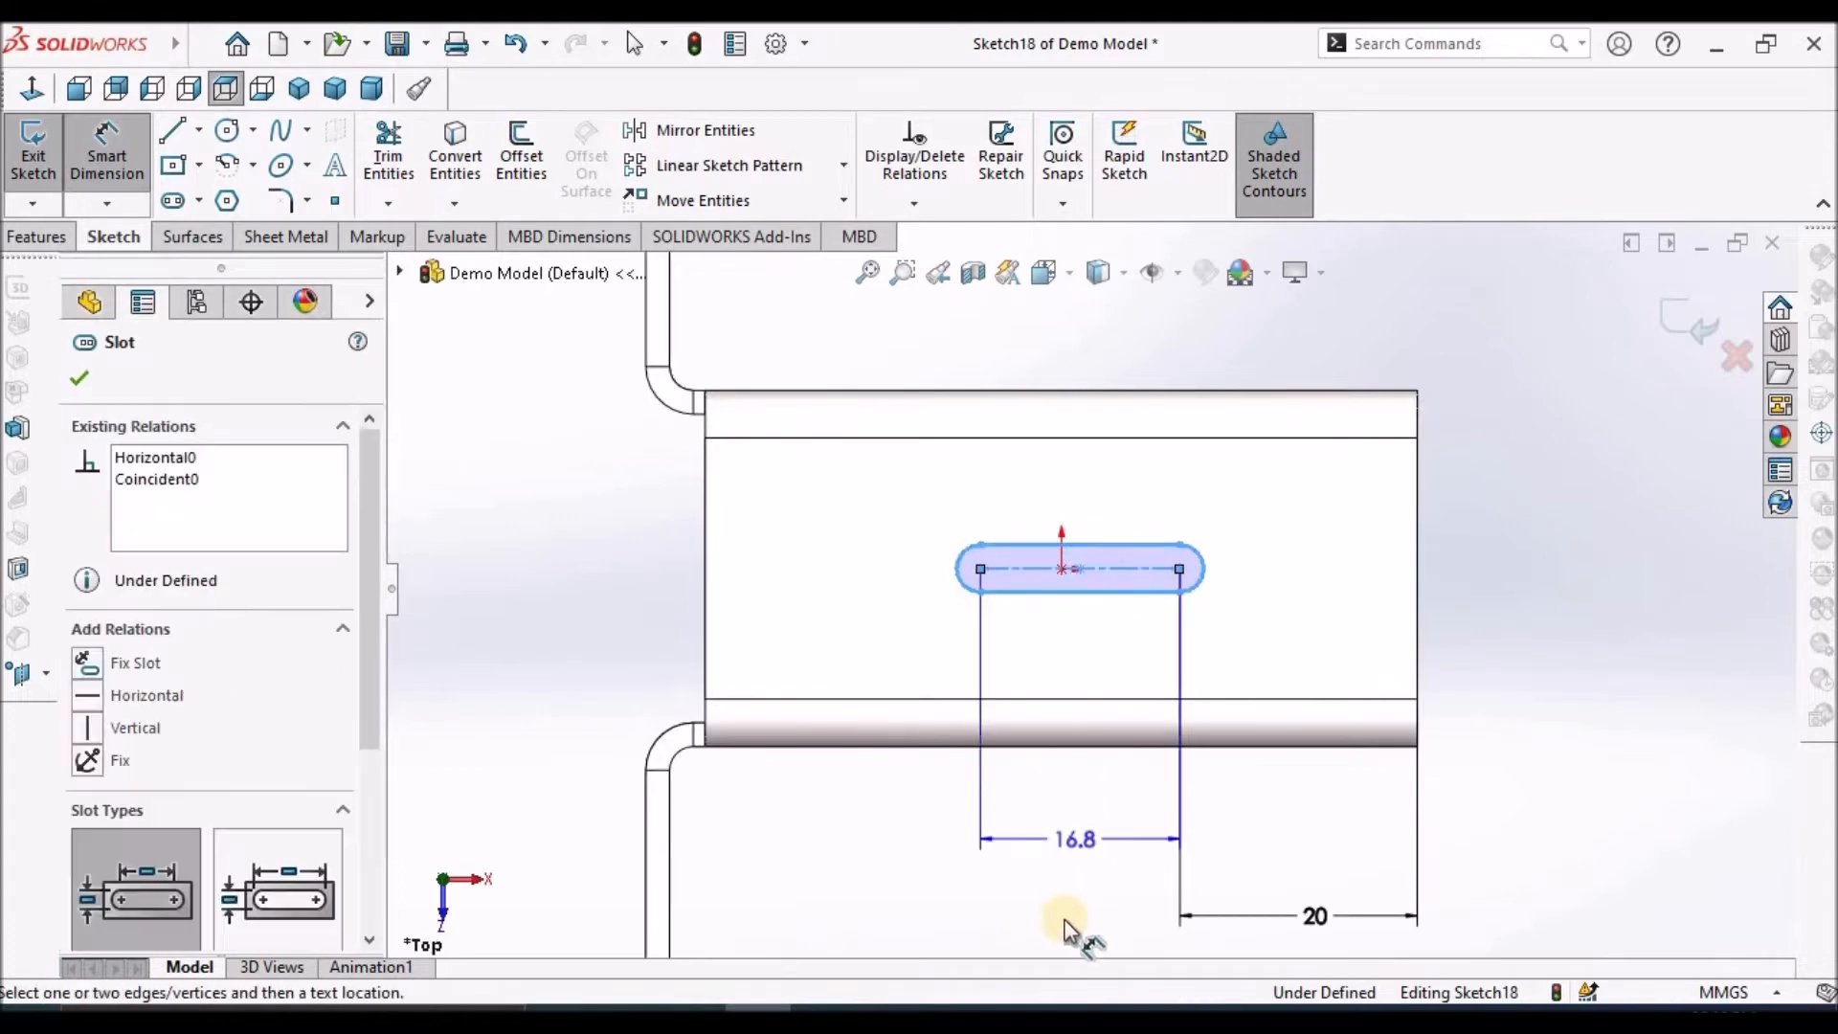
click(1064, 925)
text(25)
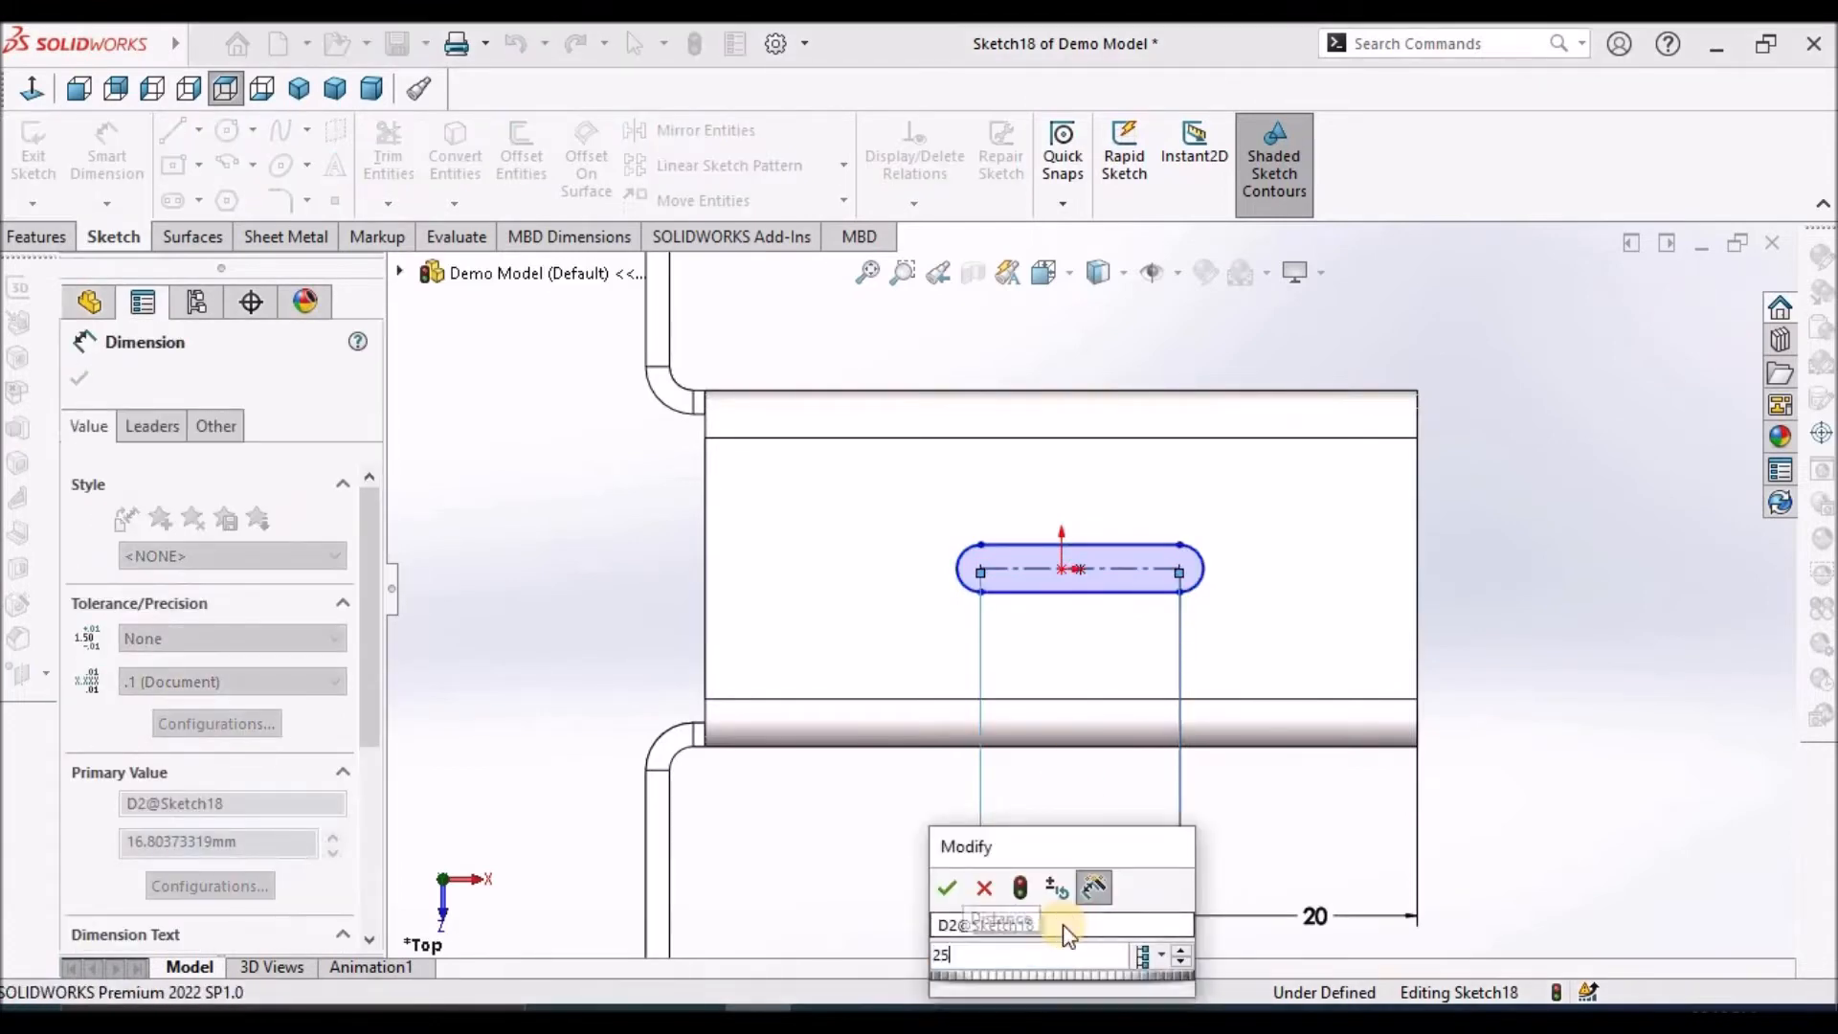
key(Return)
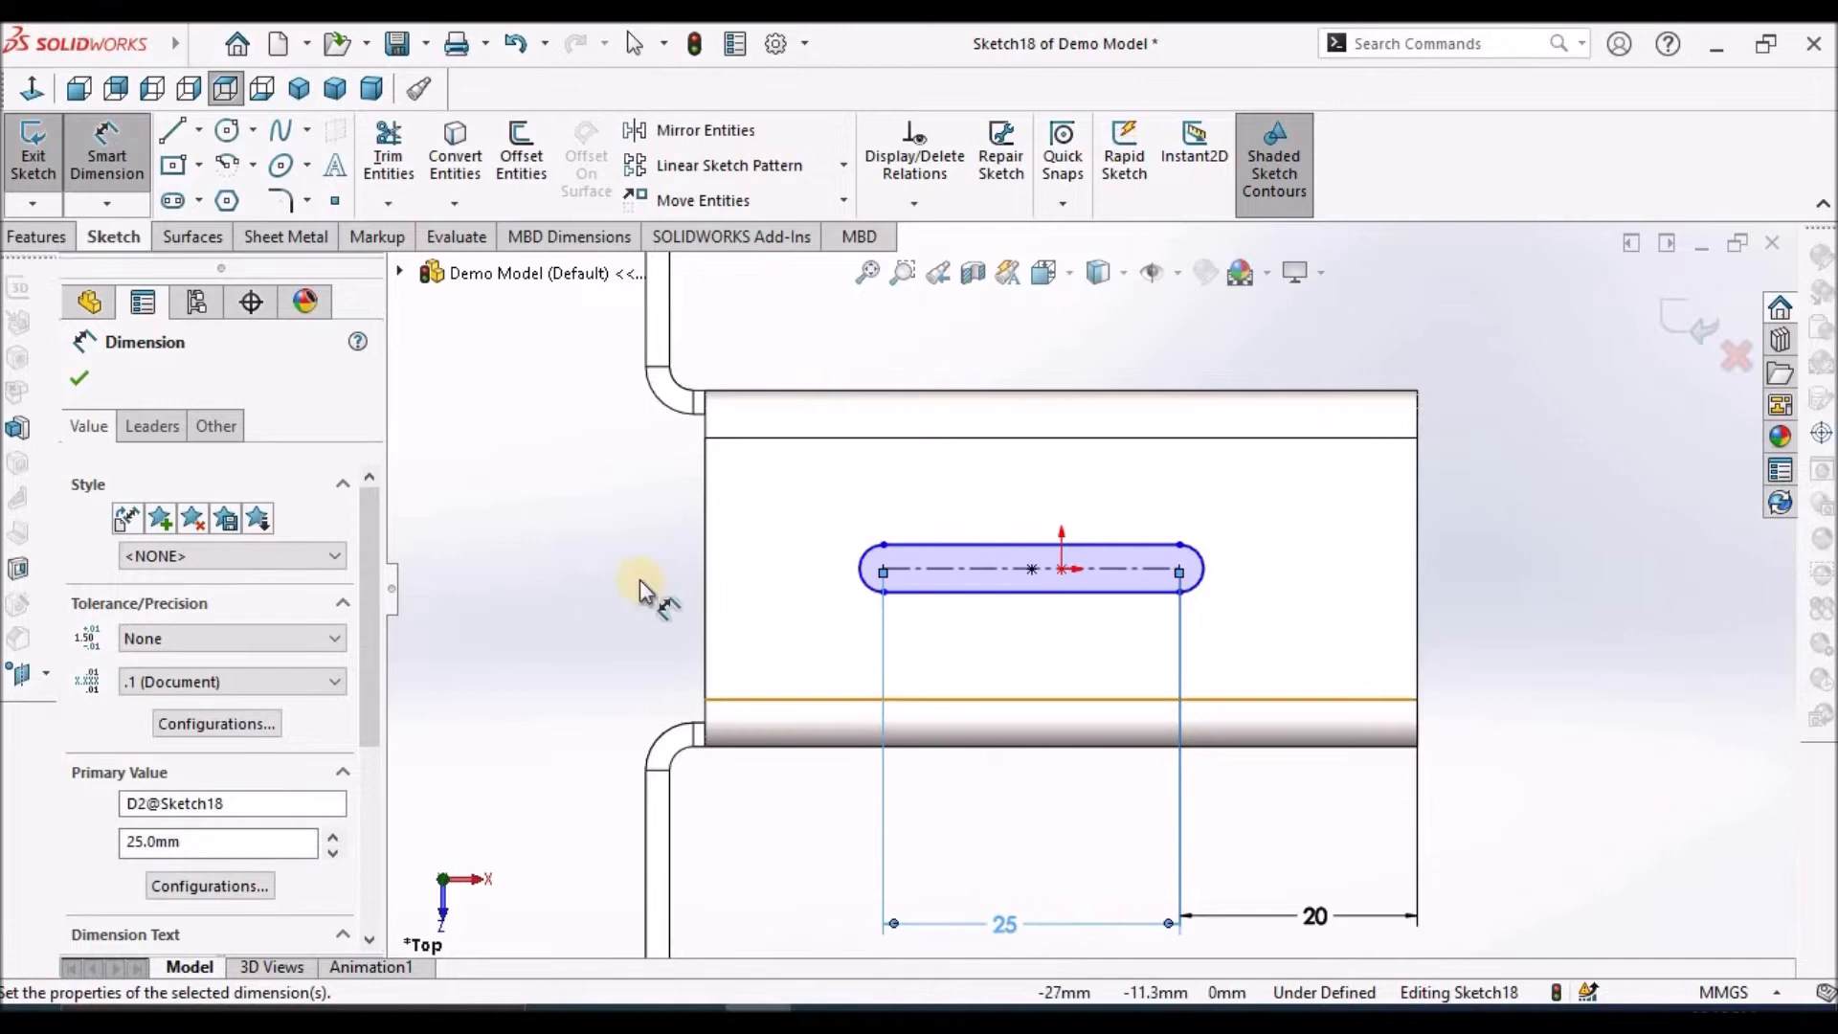
click(586, 577)
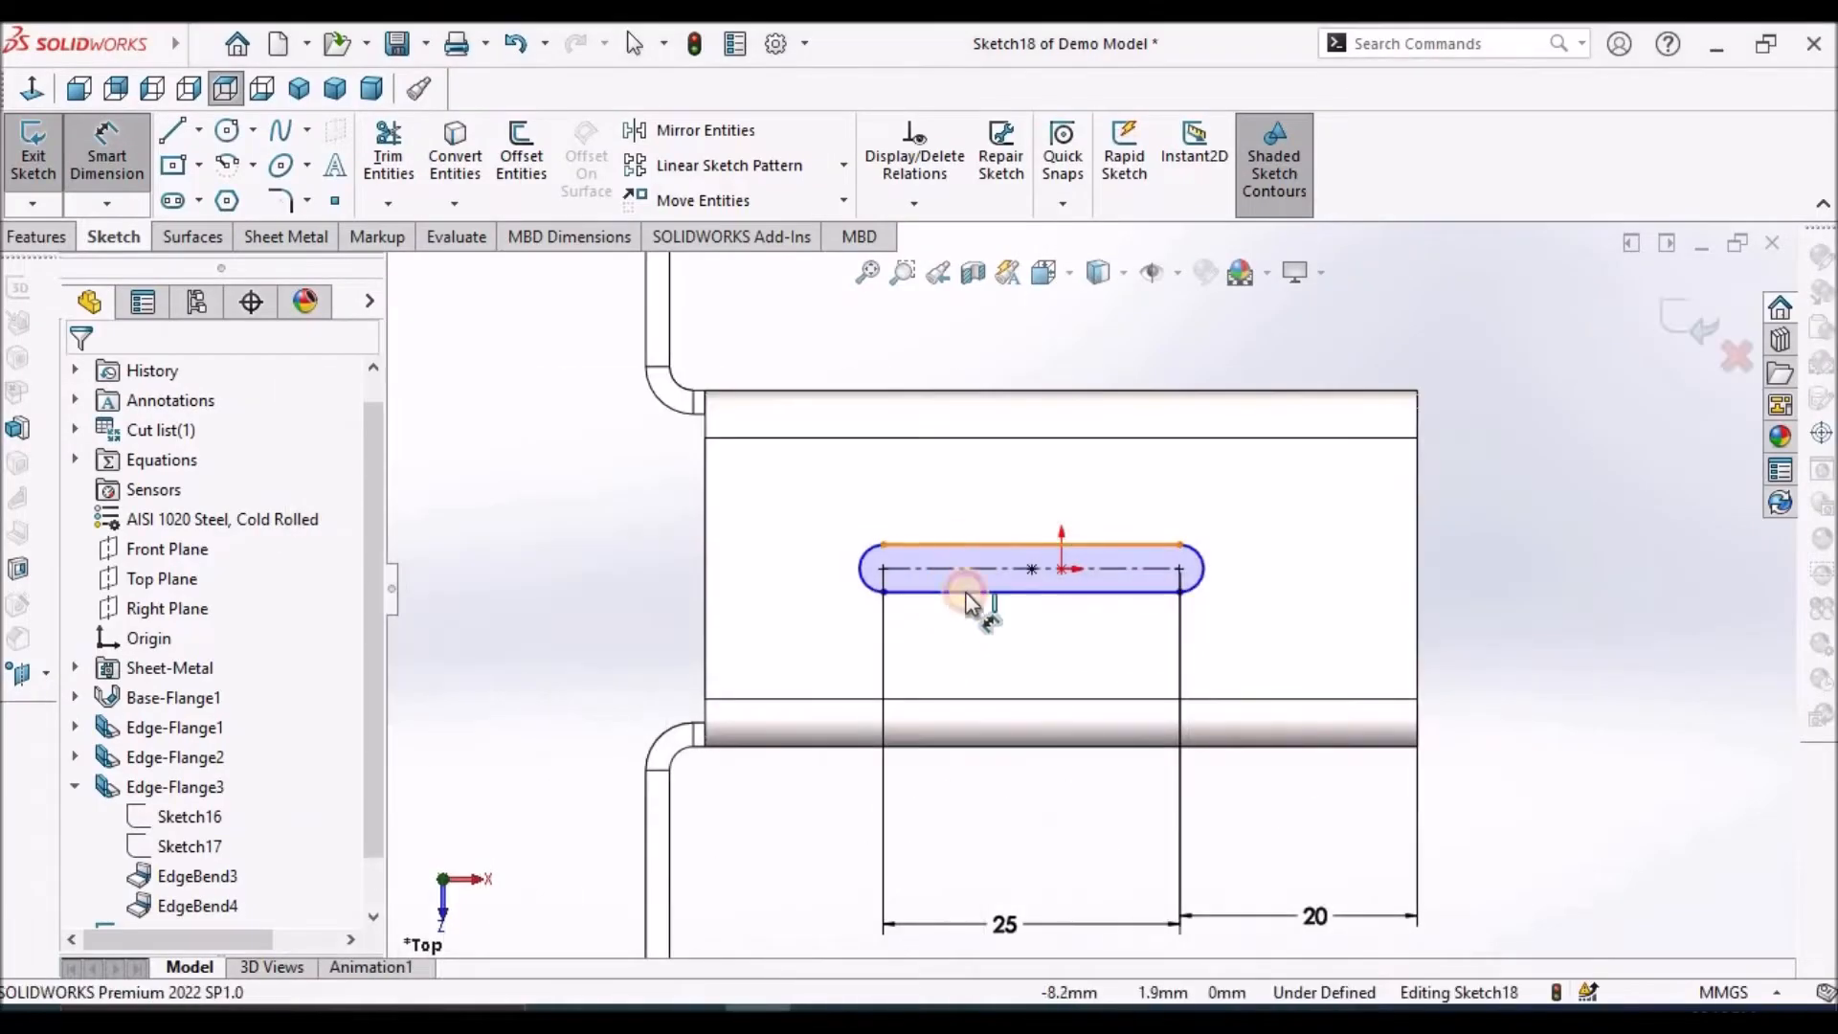
Dimension the slot's width between its two straight sides as 8 mm
click(968, 586)
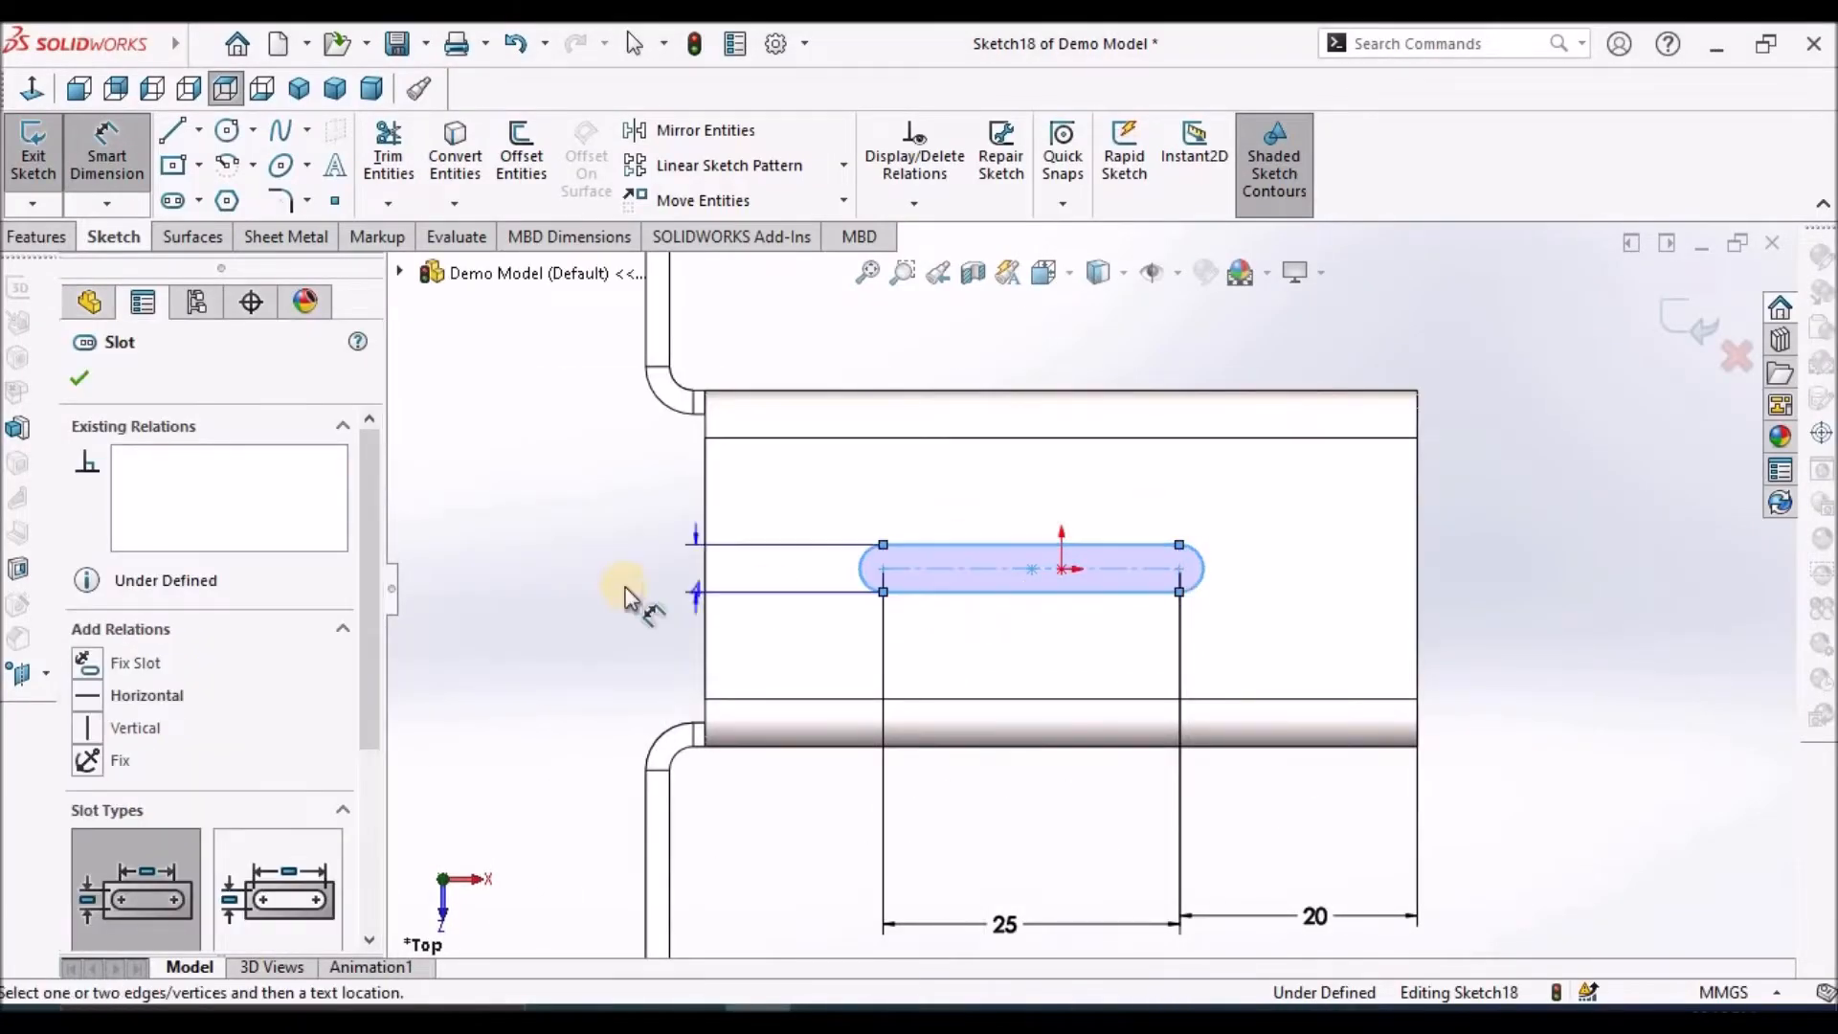
click(605, 565)
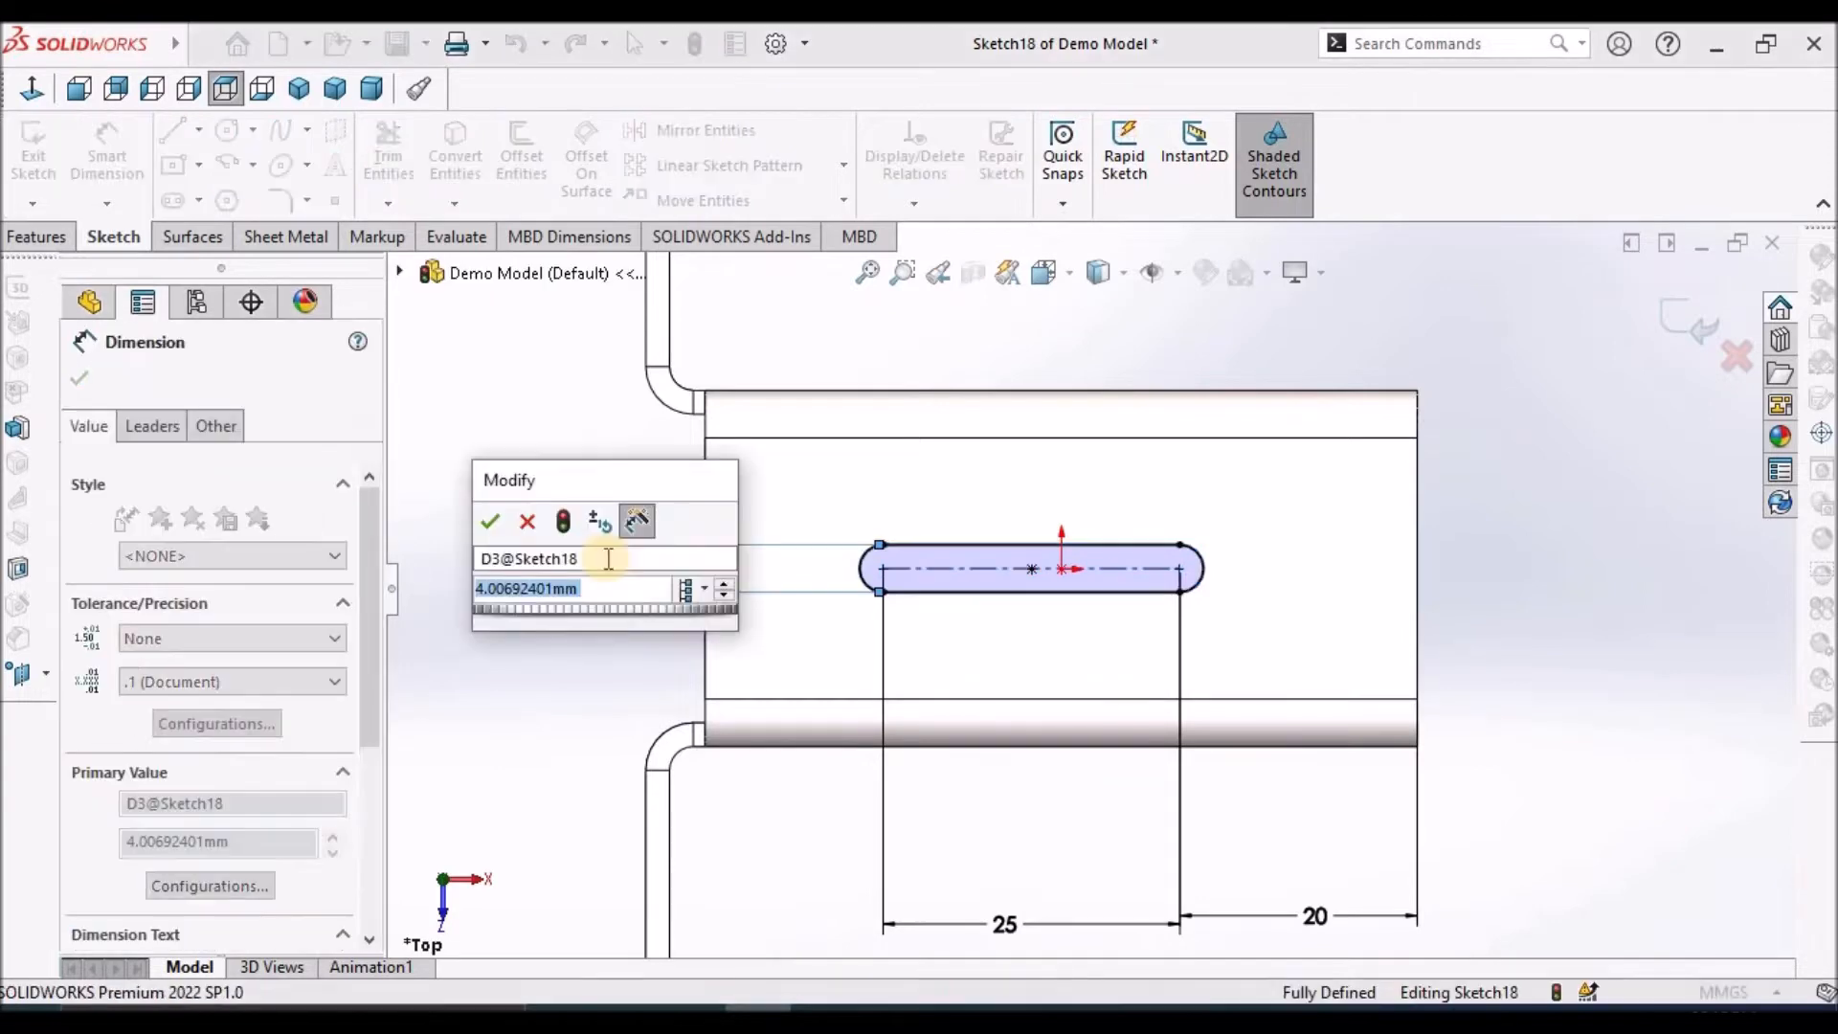
text(8)
key(Return)
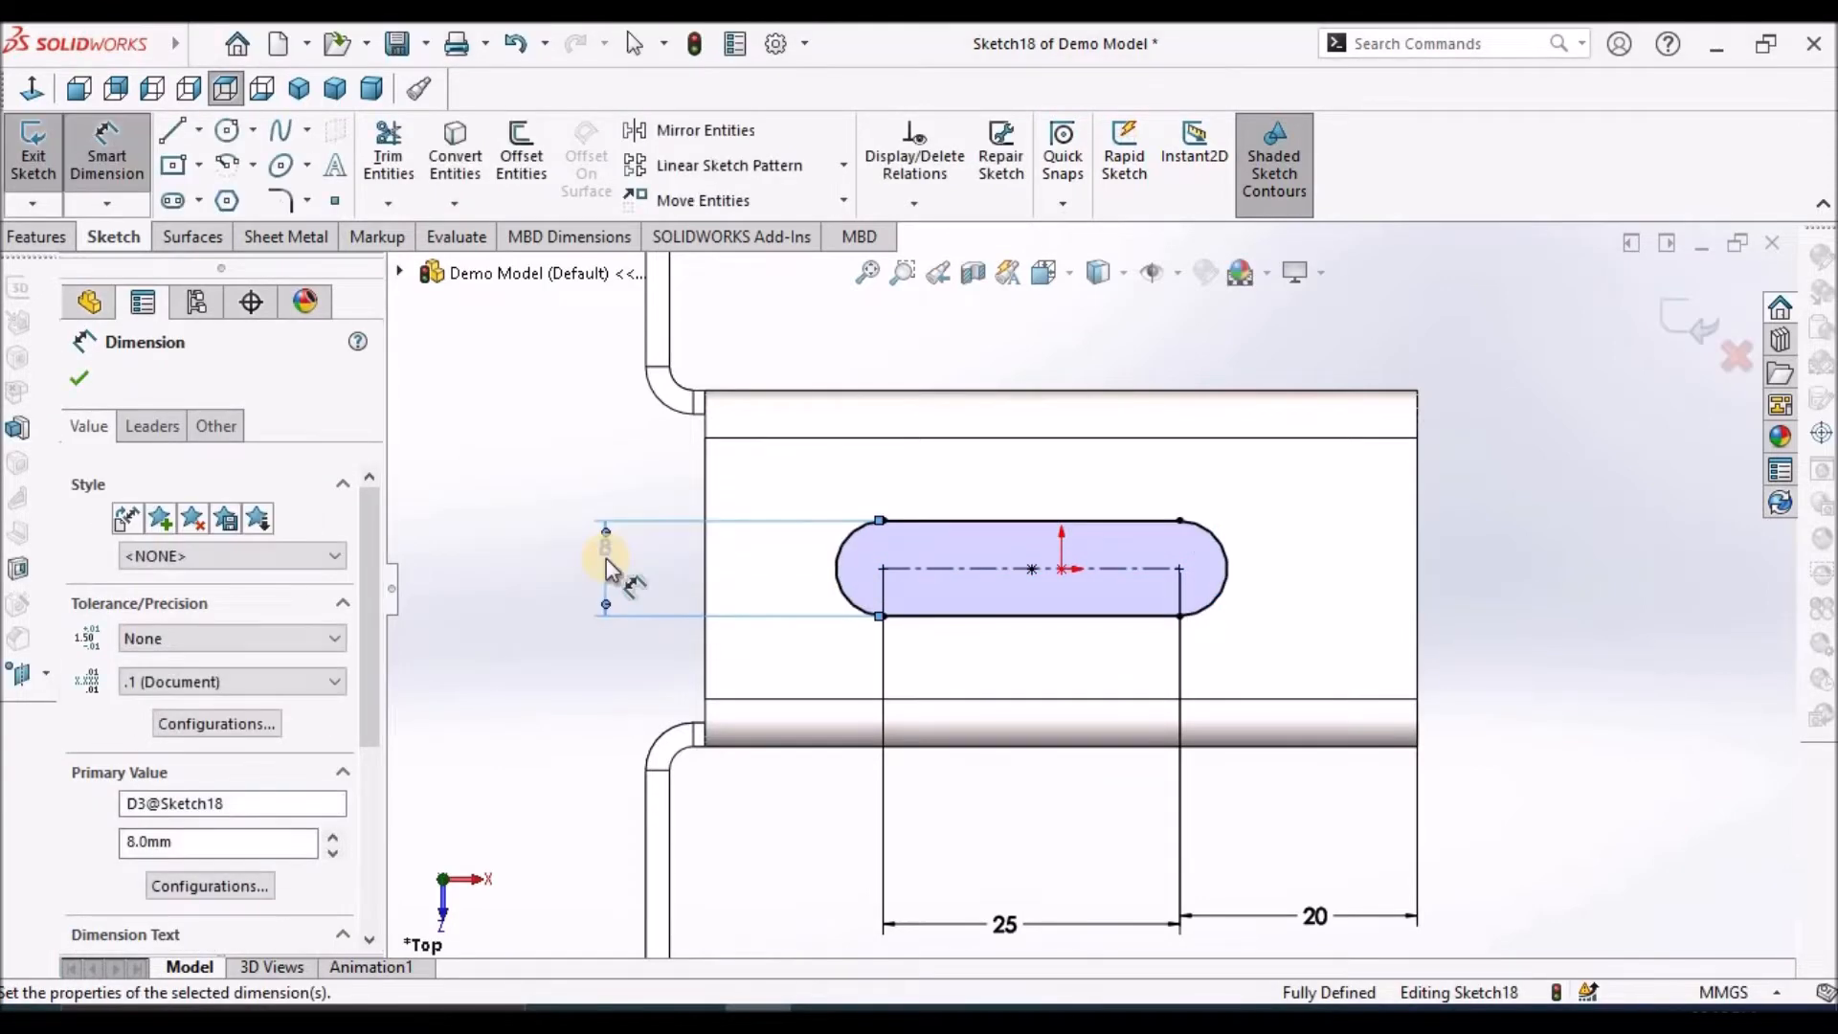
Exit the slot sketch and create the blind extruded cut linked to the sheet thickness, with normal cut and optimized geometry
right_click(550, 444)
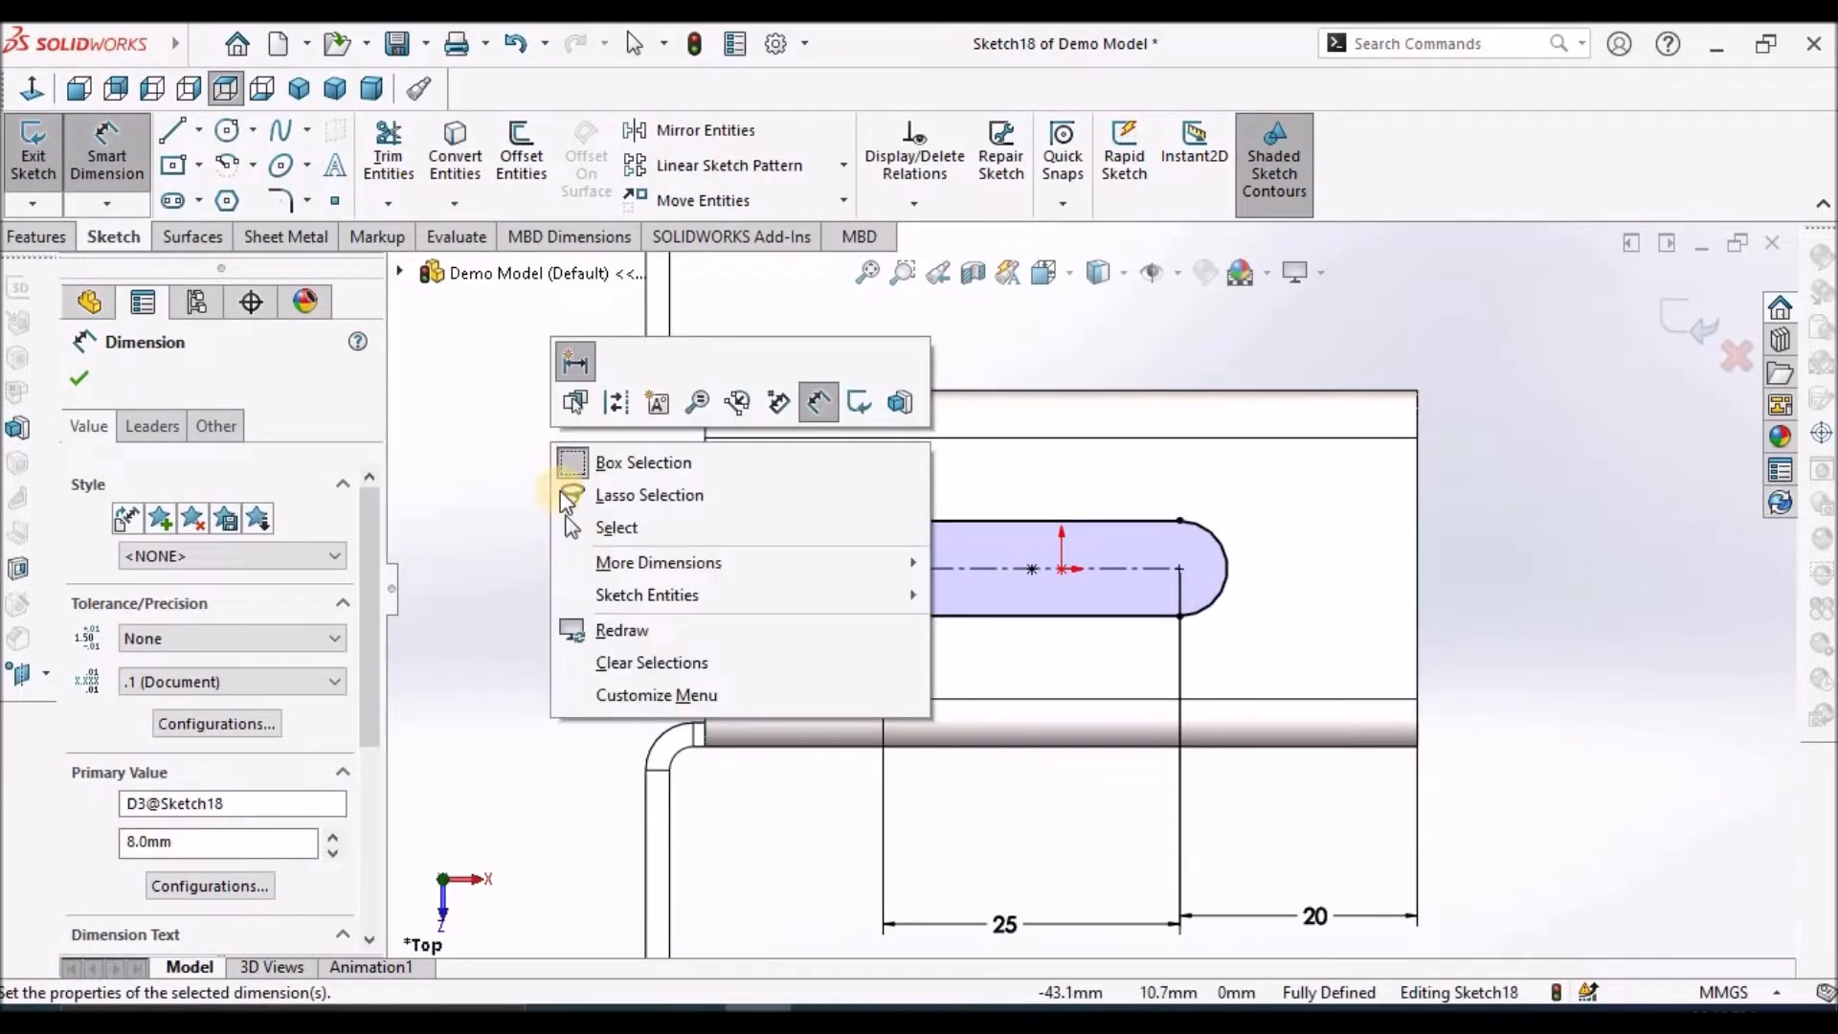
click(623, 532)
key(f)
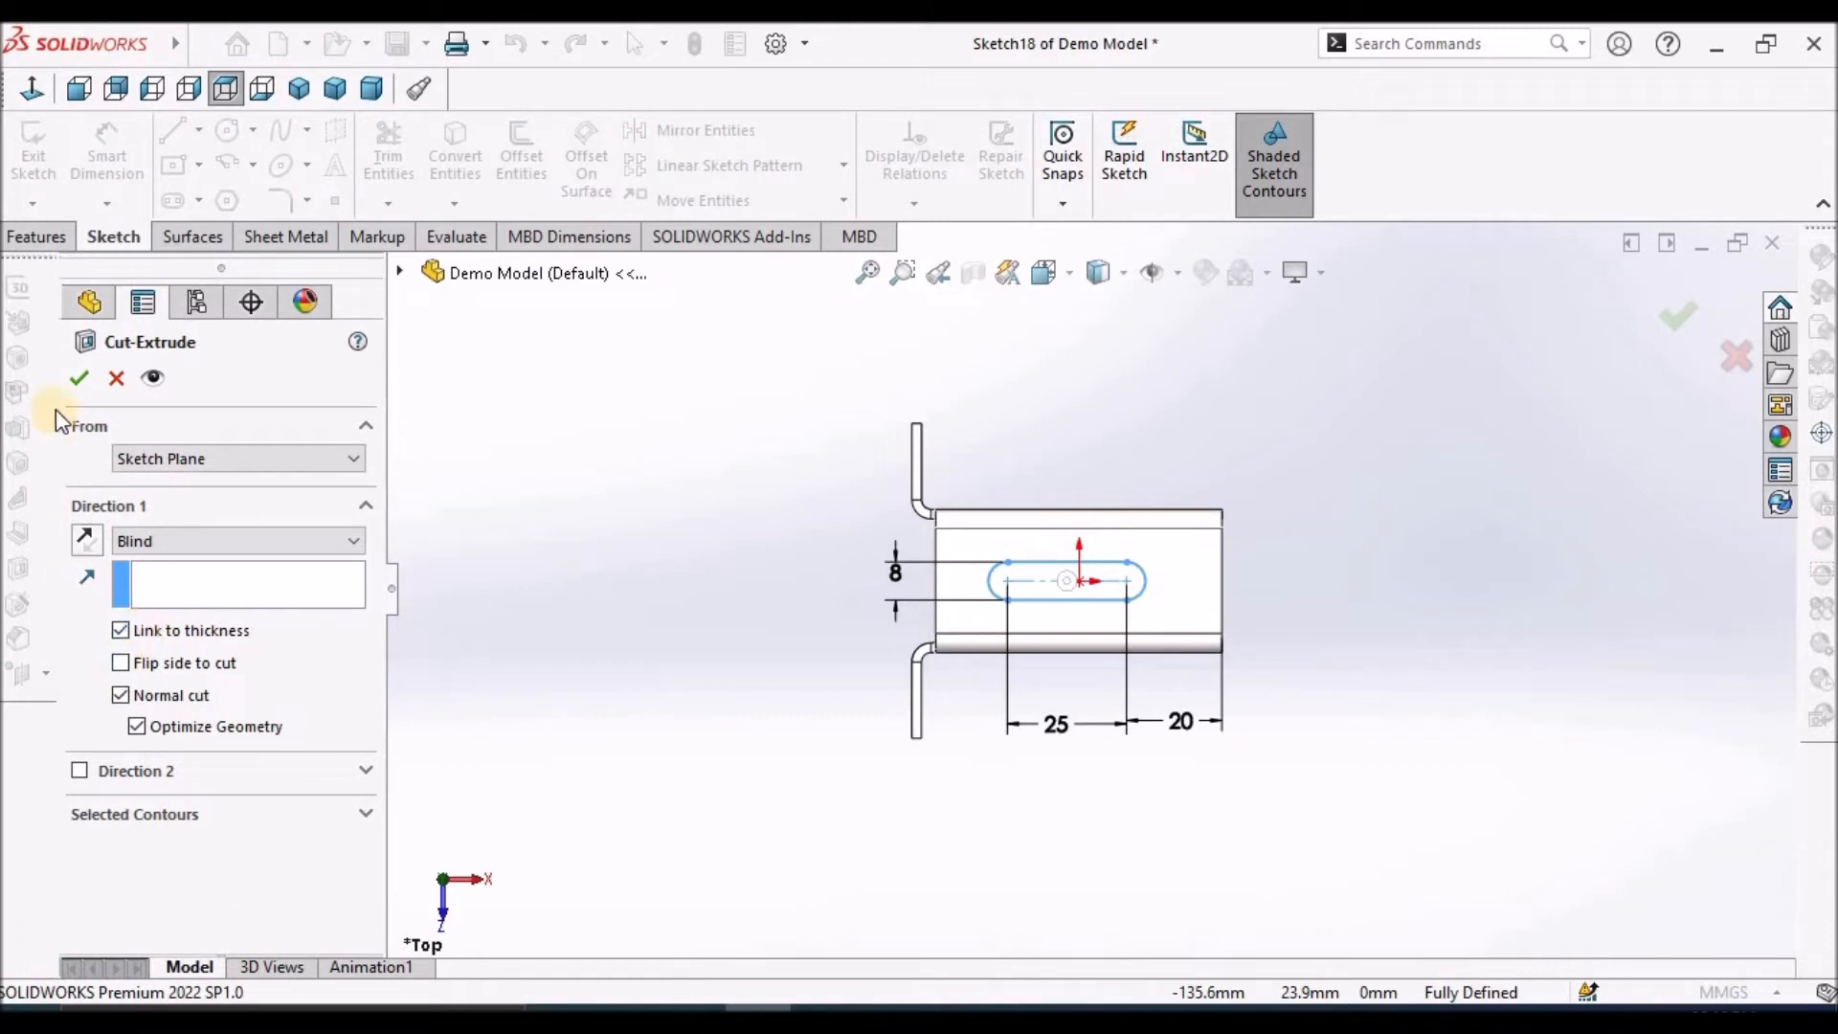
click(1216, 432)
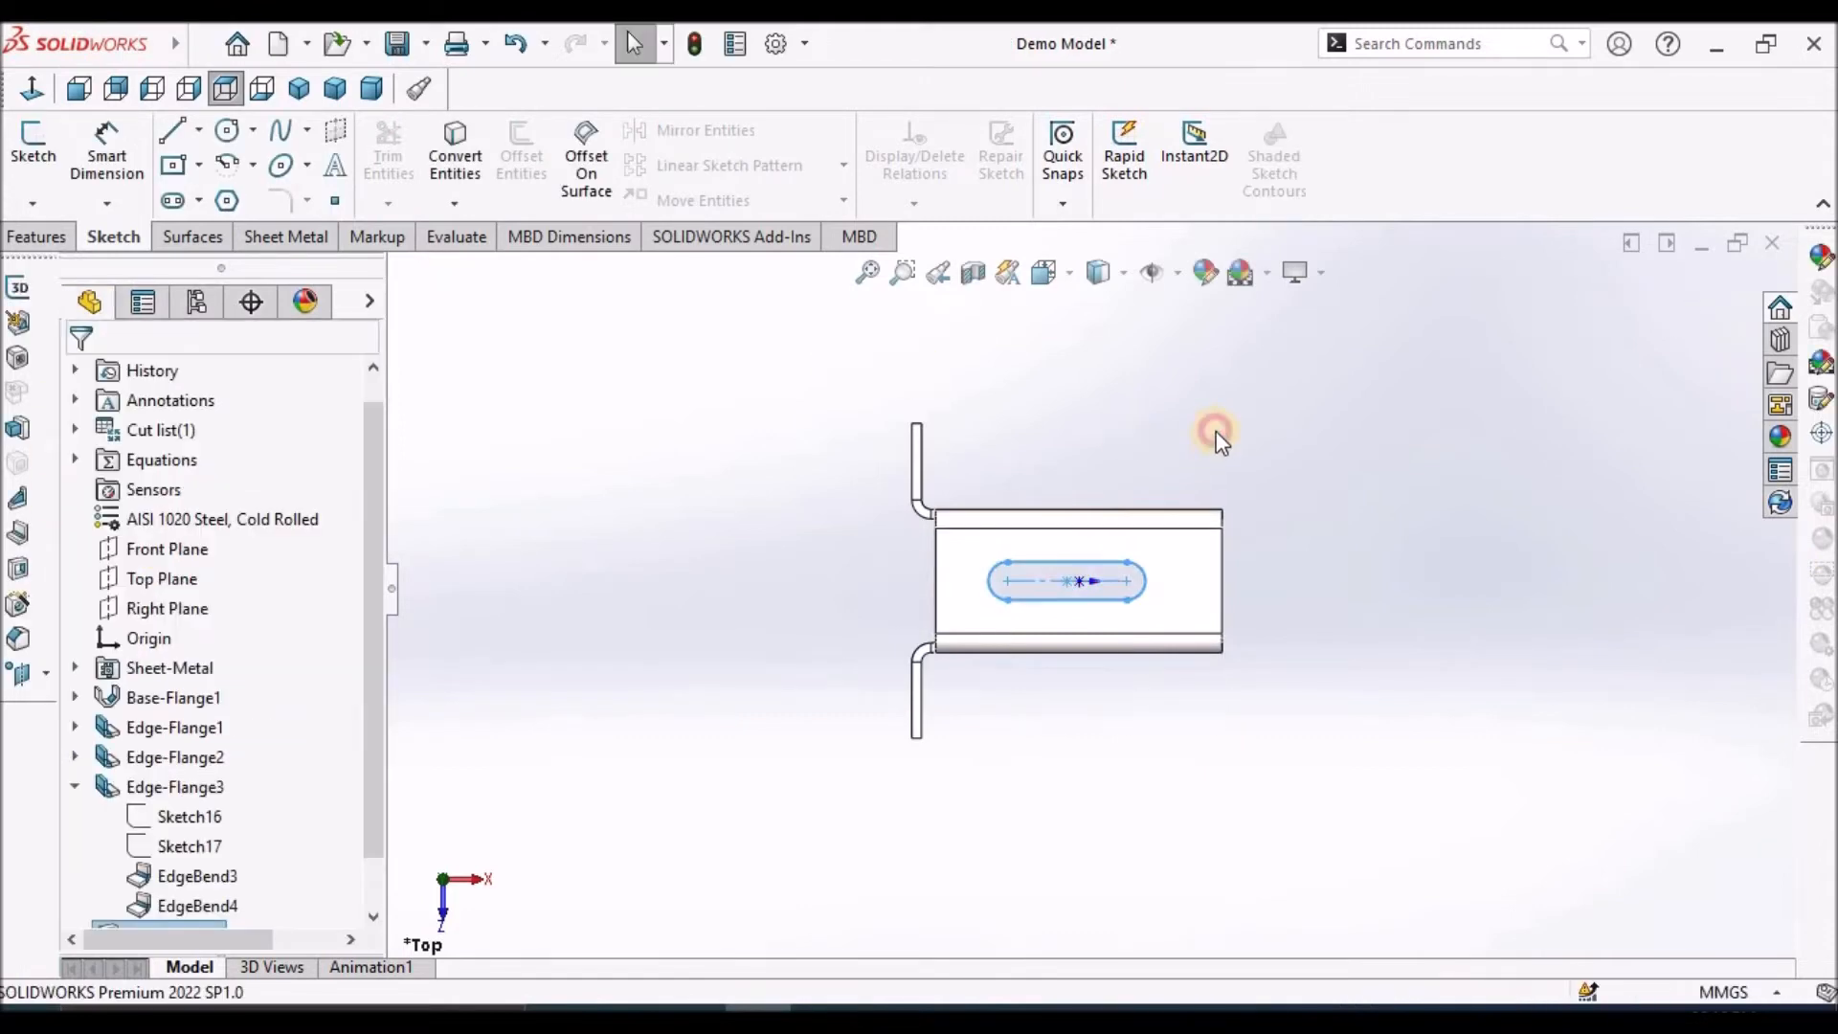
Check the side hole in the bracket's PDF drawing and place a 10 mm simple hole, linked to thickness, on the side flange's outer face
middle_drag(1086, 628, 1063, 437)
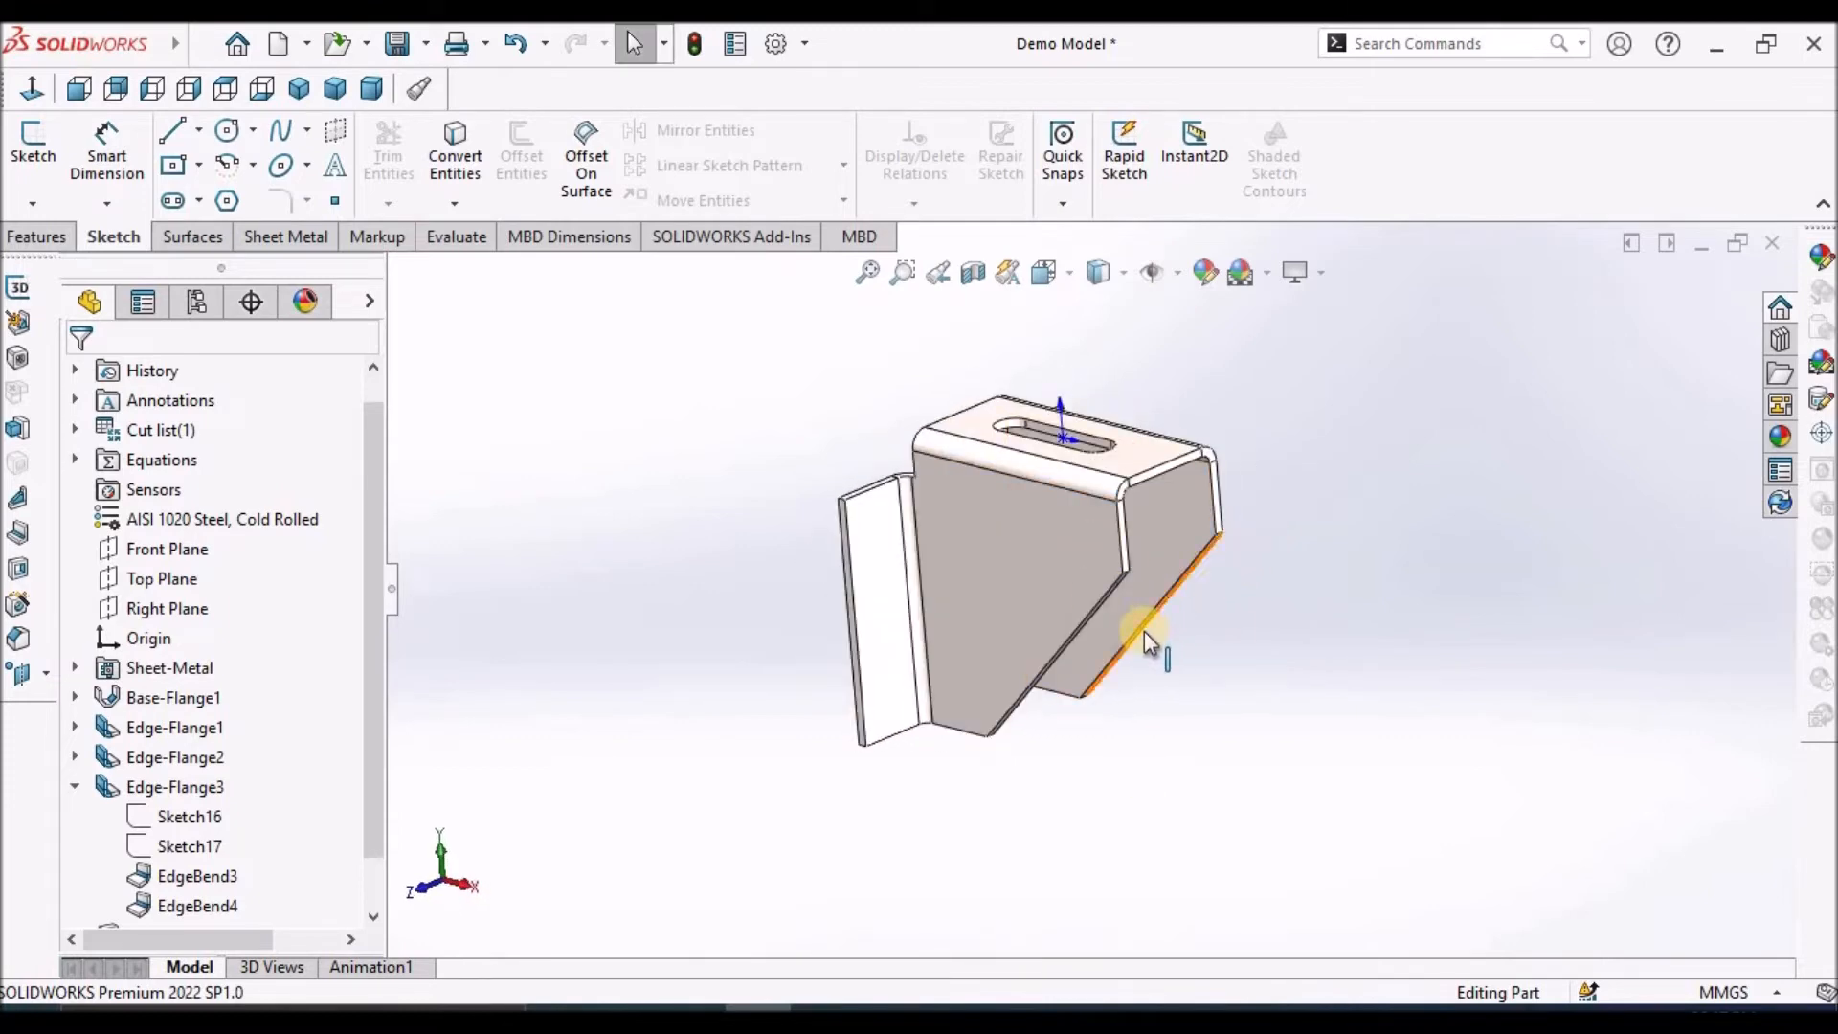
click(824, 1018)
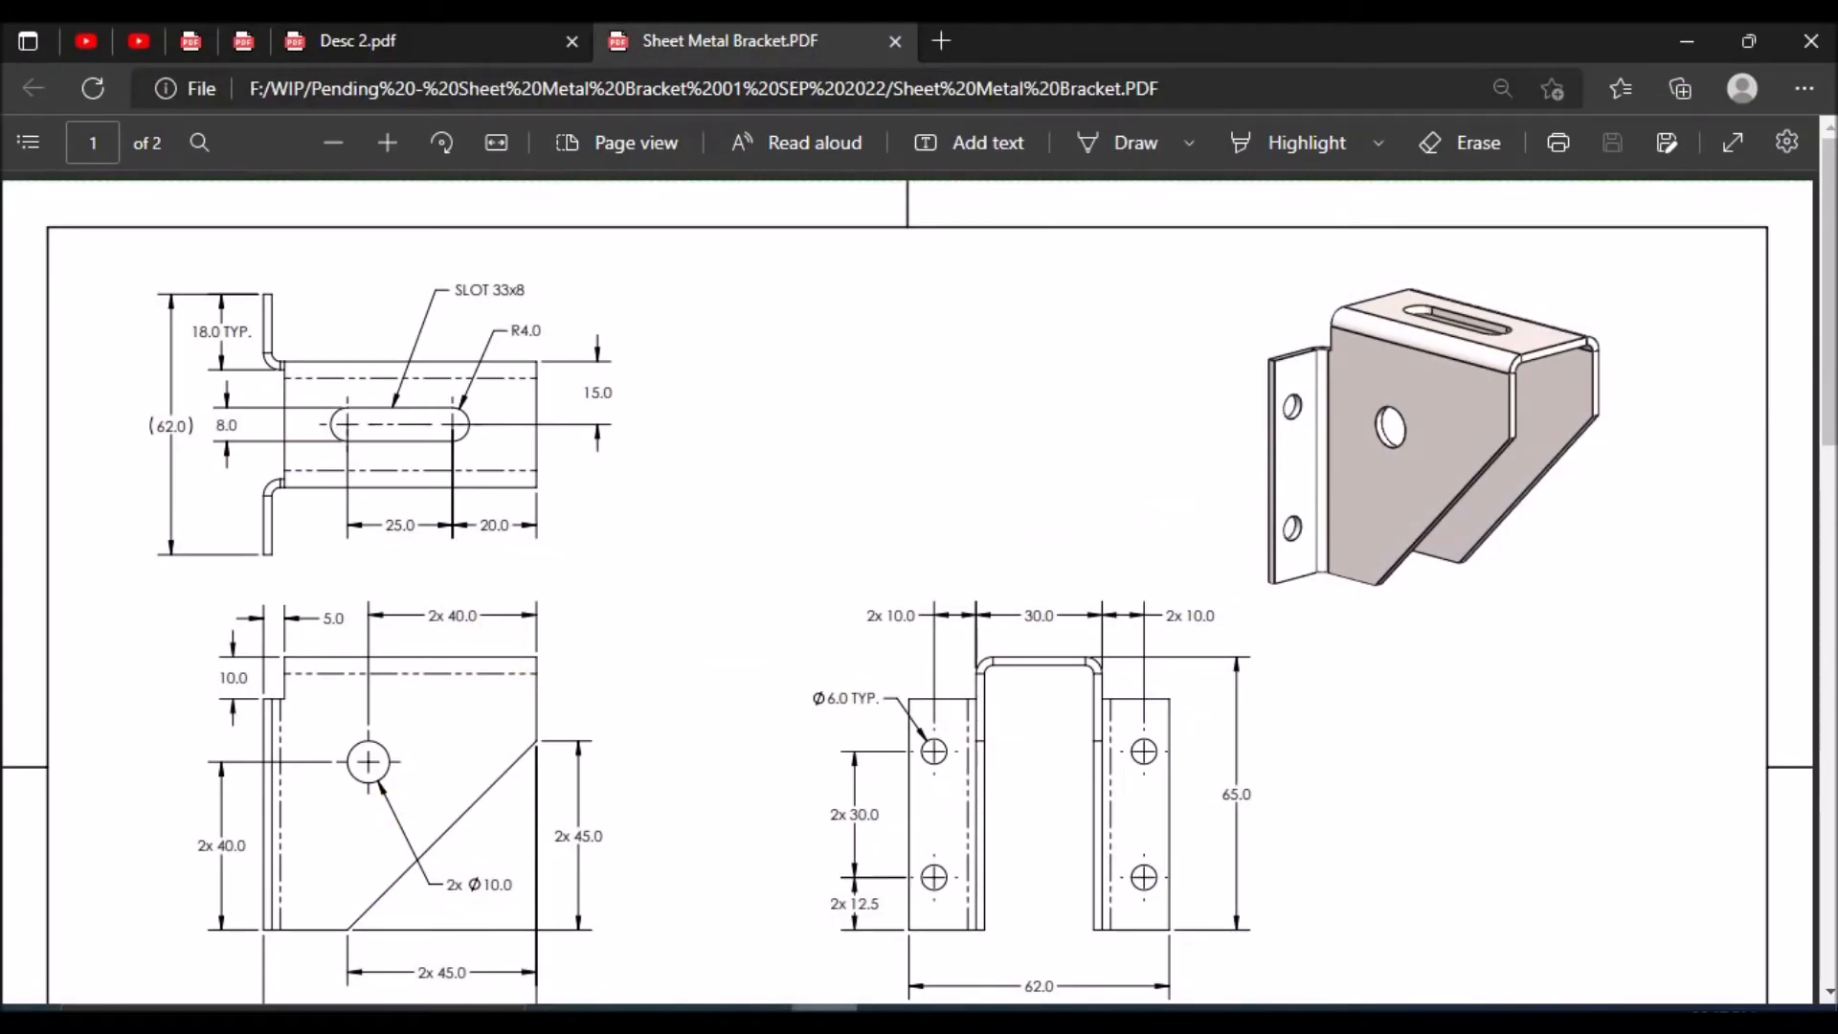
click(757, 1018)
click(1032, 539)
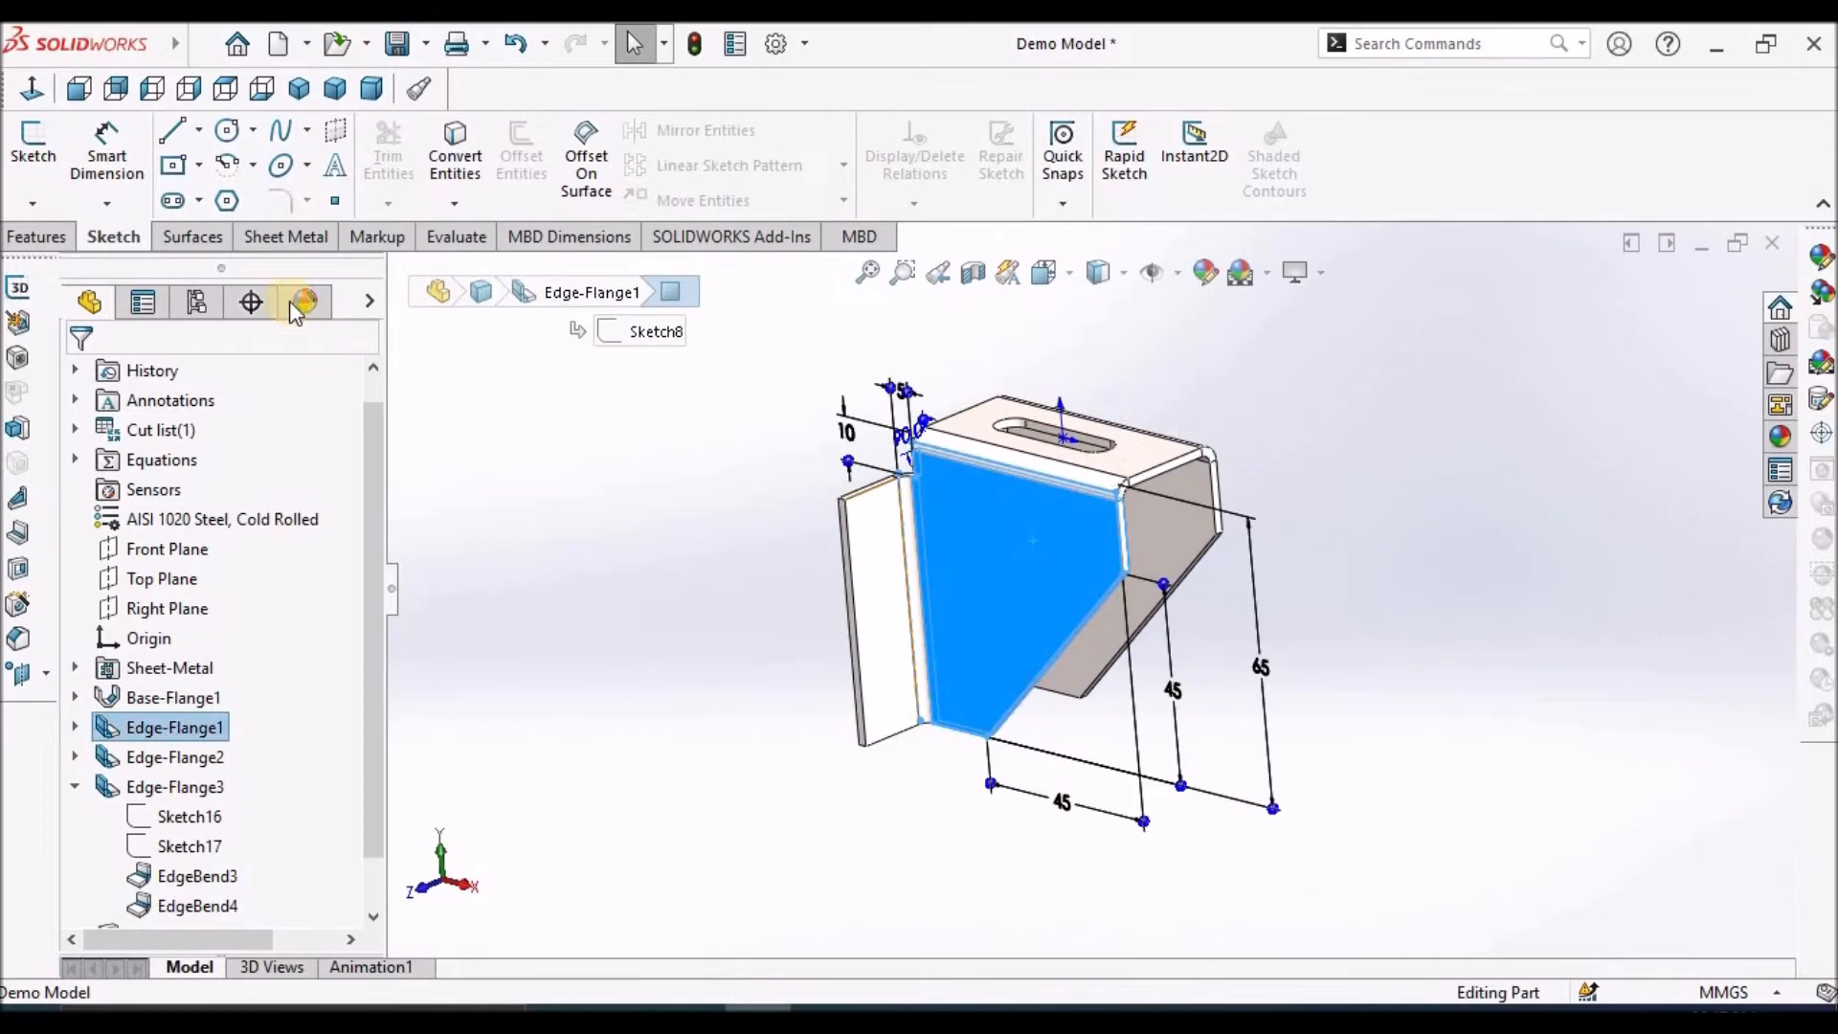
click(281, 244)
click(930, 169)
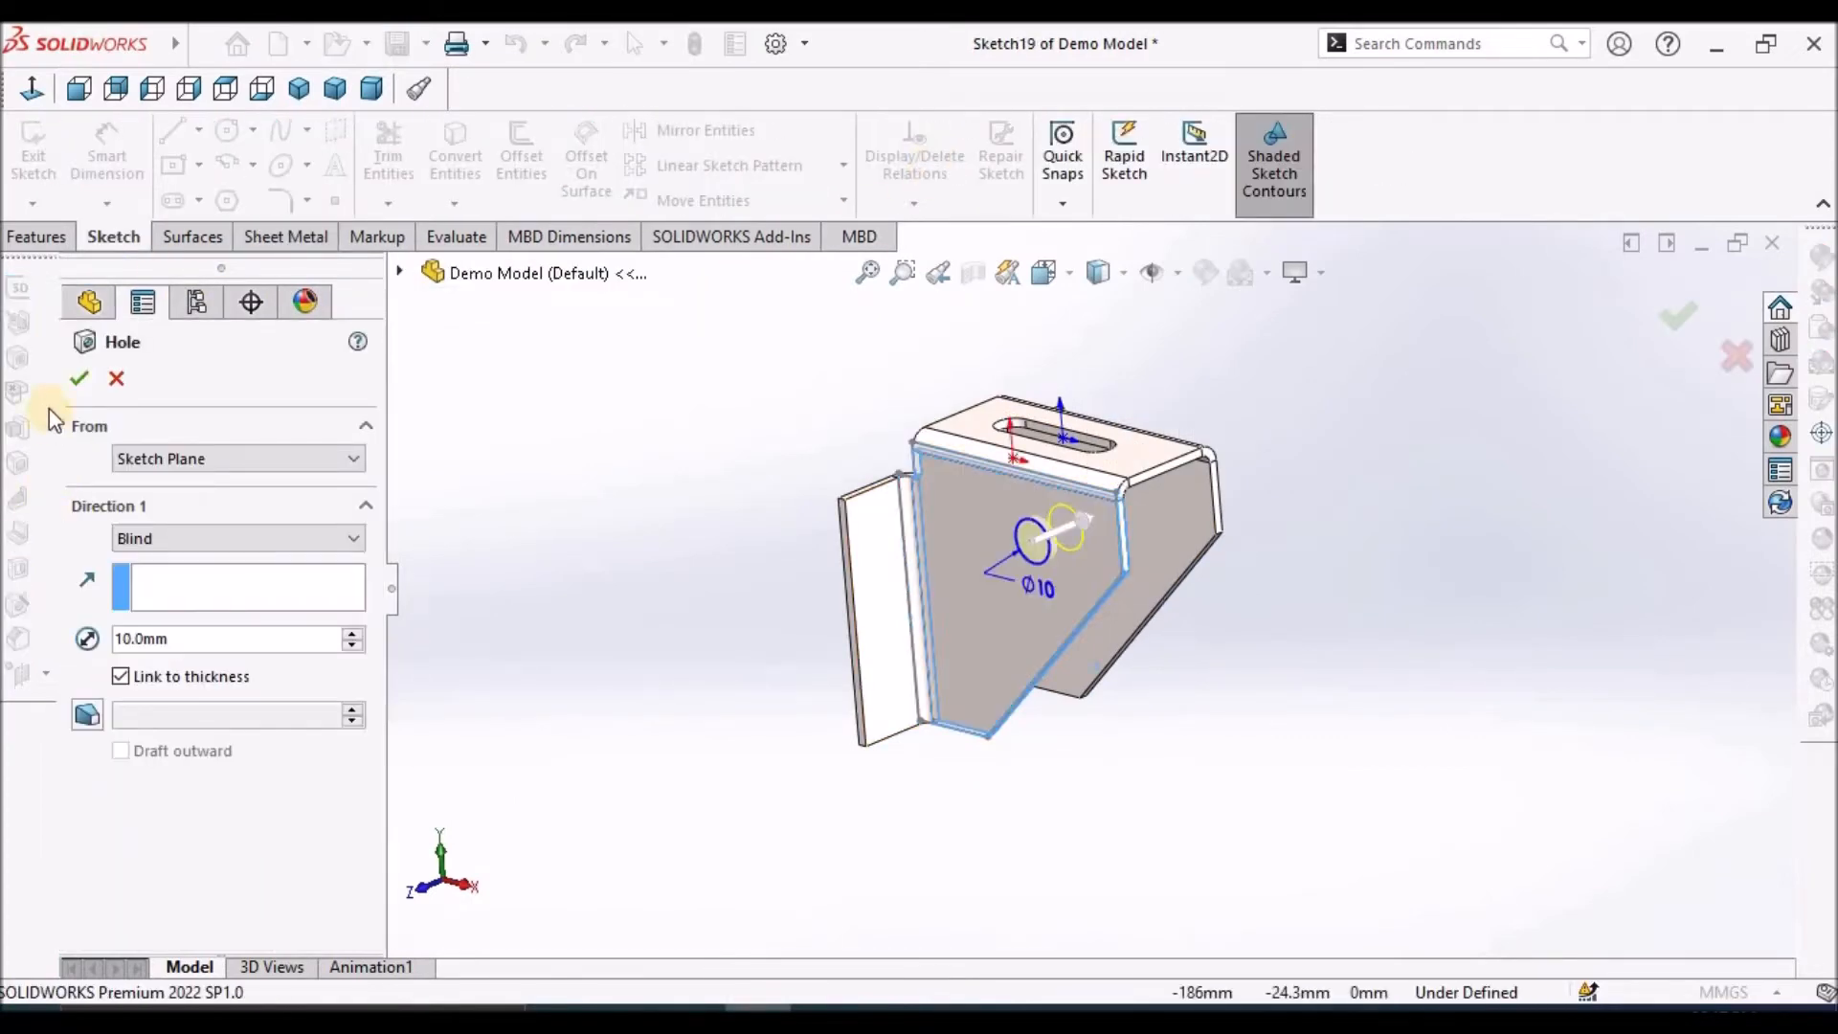
click(80, 383)
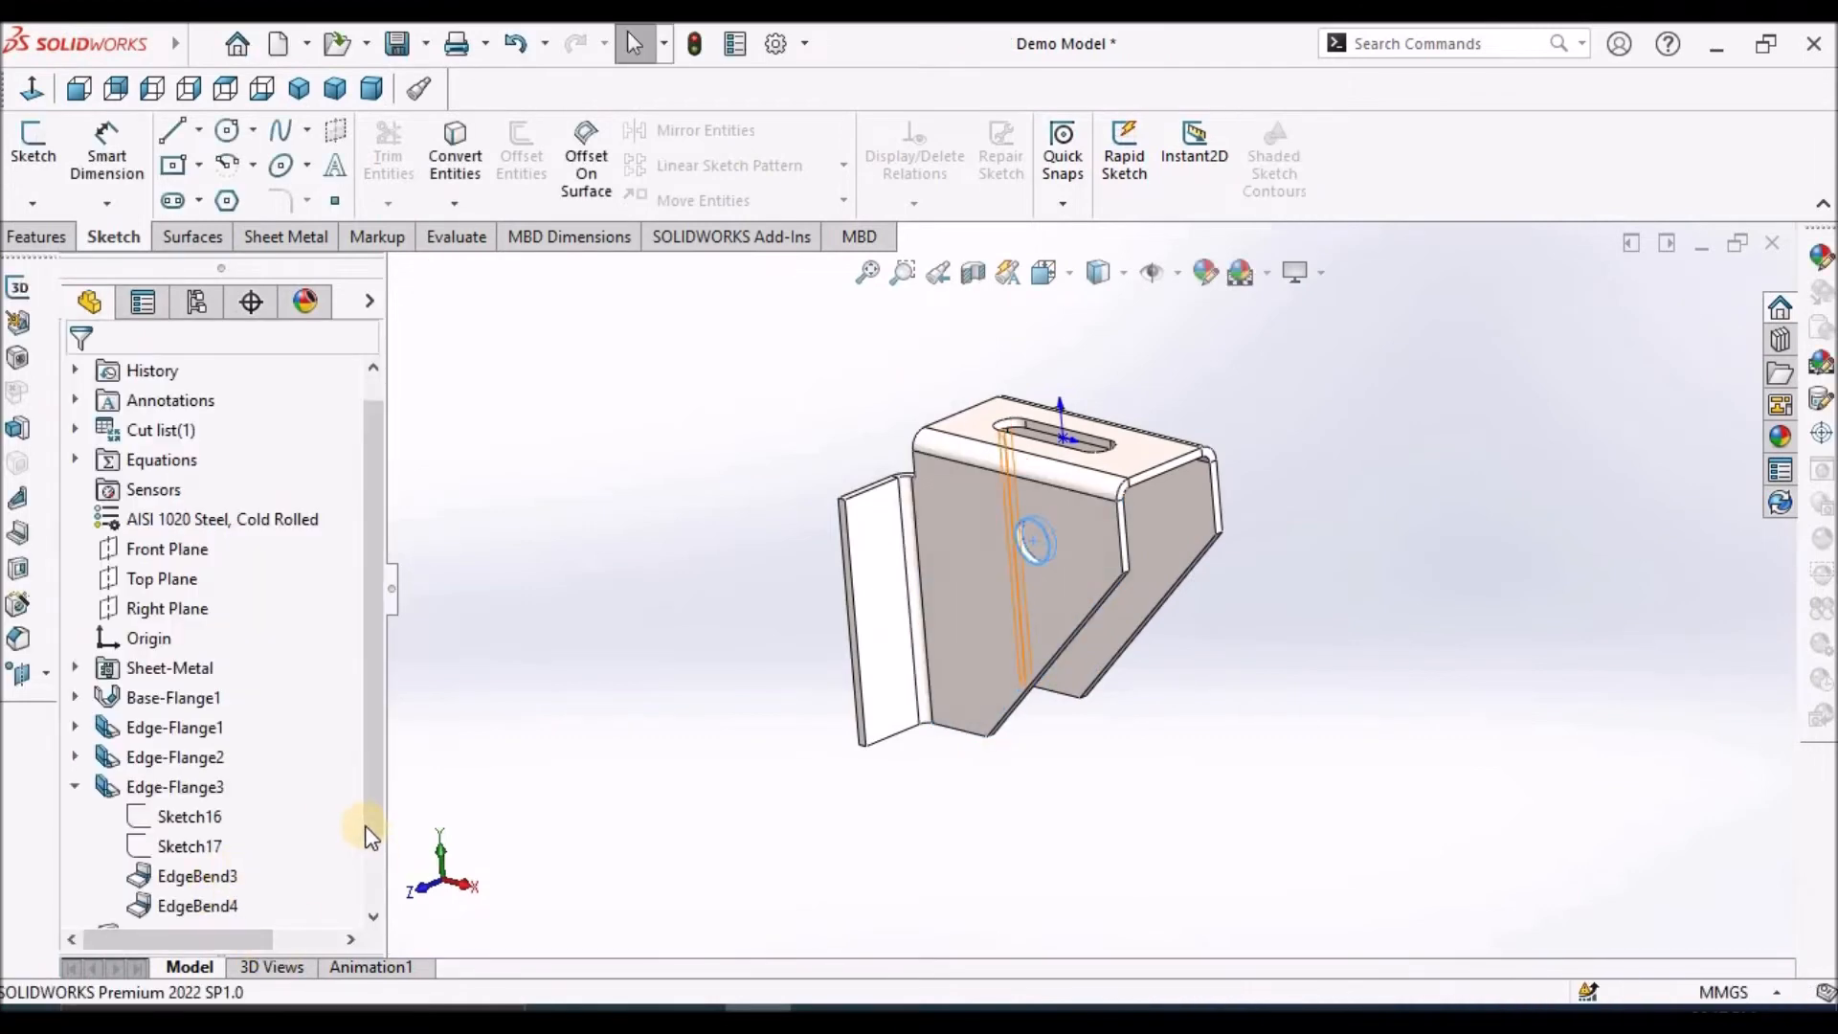
Edit the hole's position sketch and dimension its centre 40 mm horizontally from the side flange's vertical edge opposite the mounting flange
scroll(335, 849, down, 2)
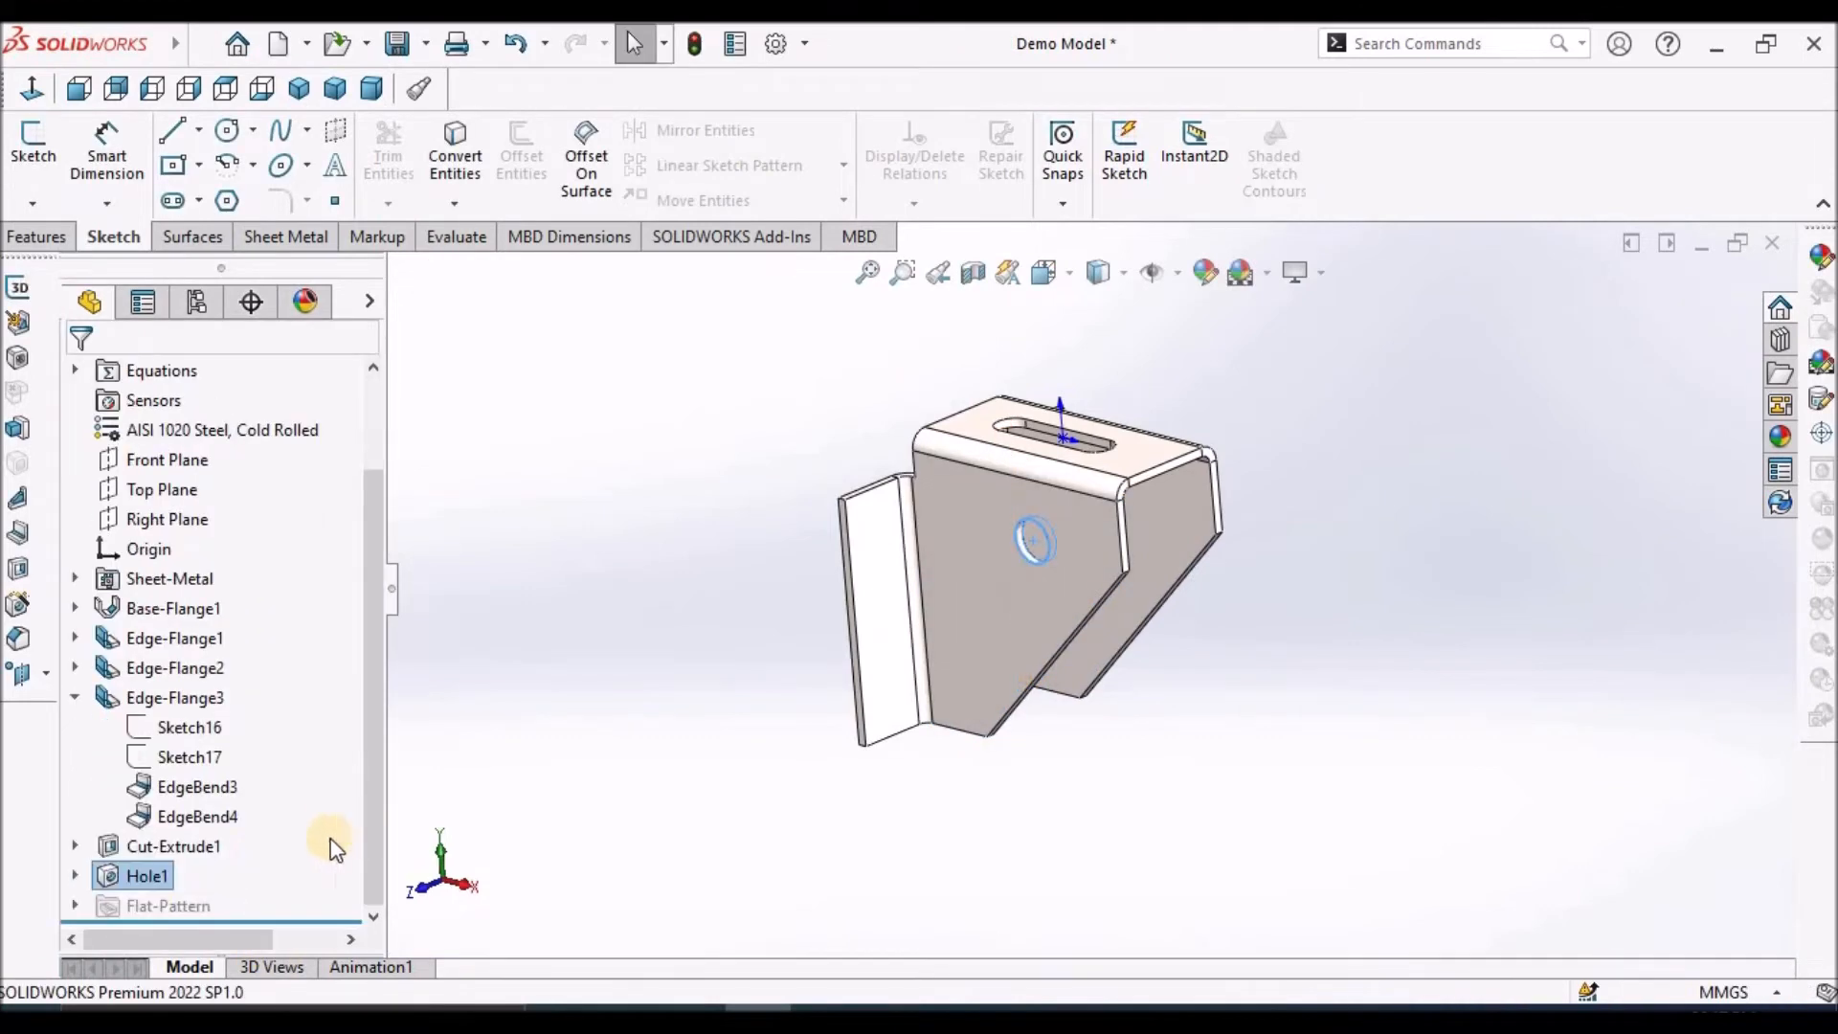
click(80, 875)
click(204, 908)
click(215, 823)
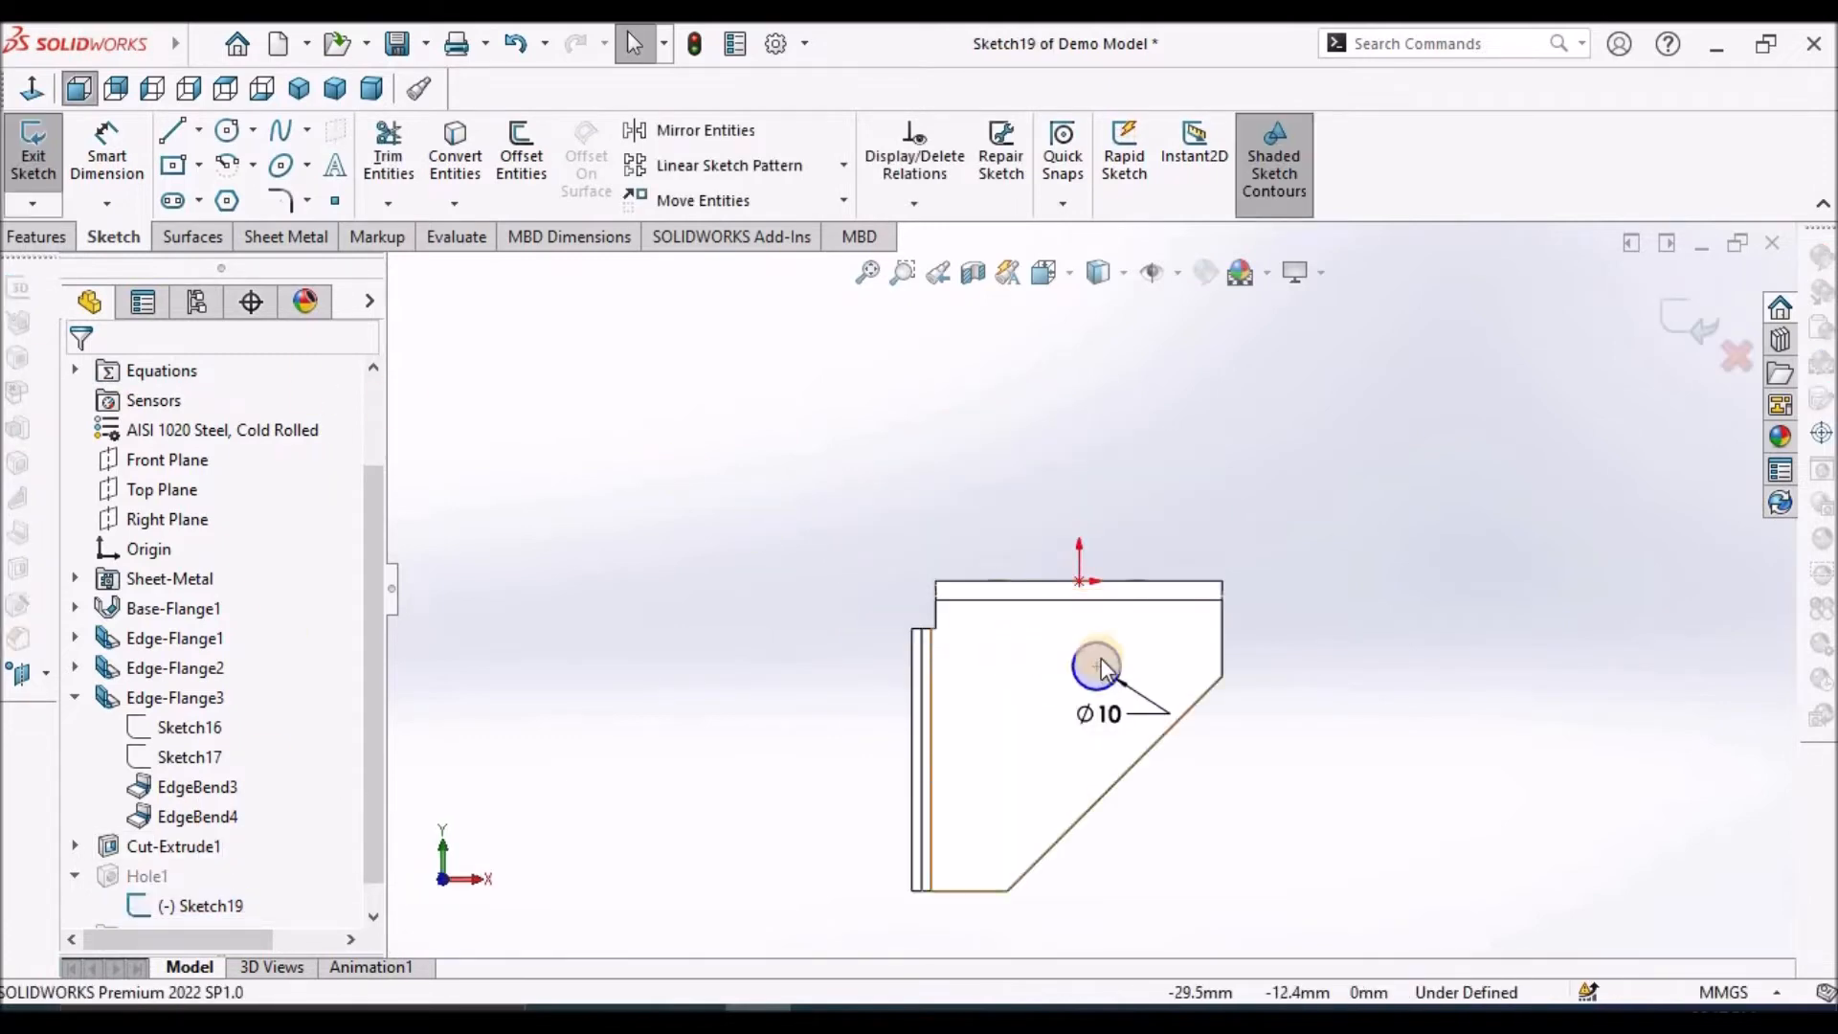
click(124, 147)
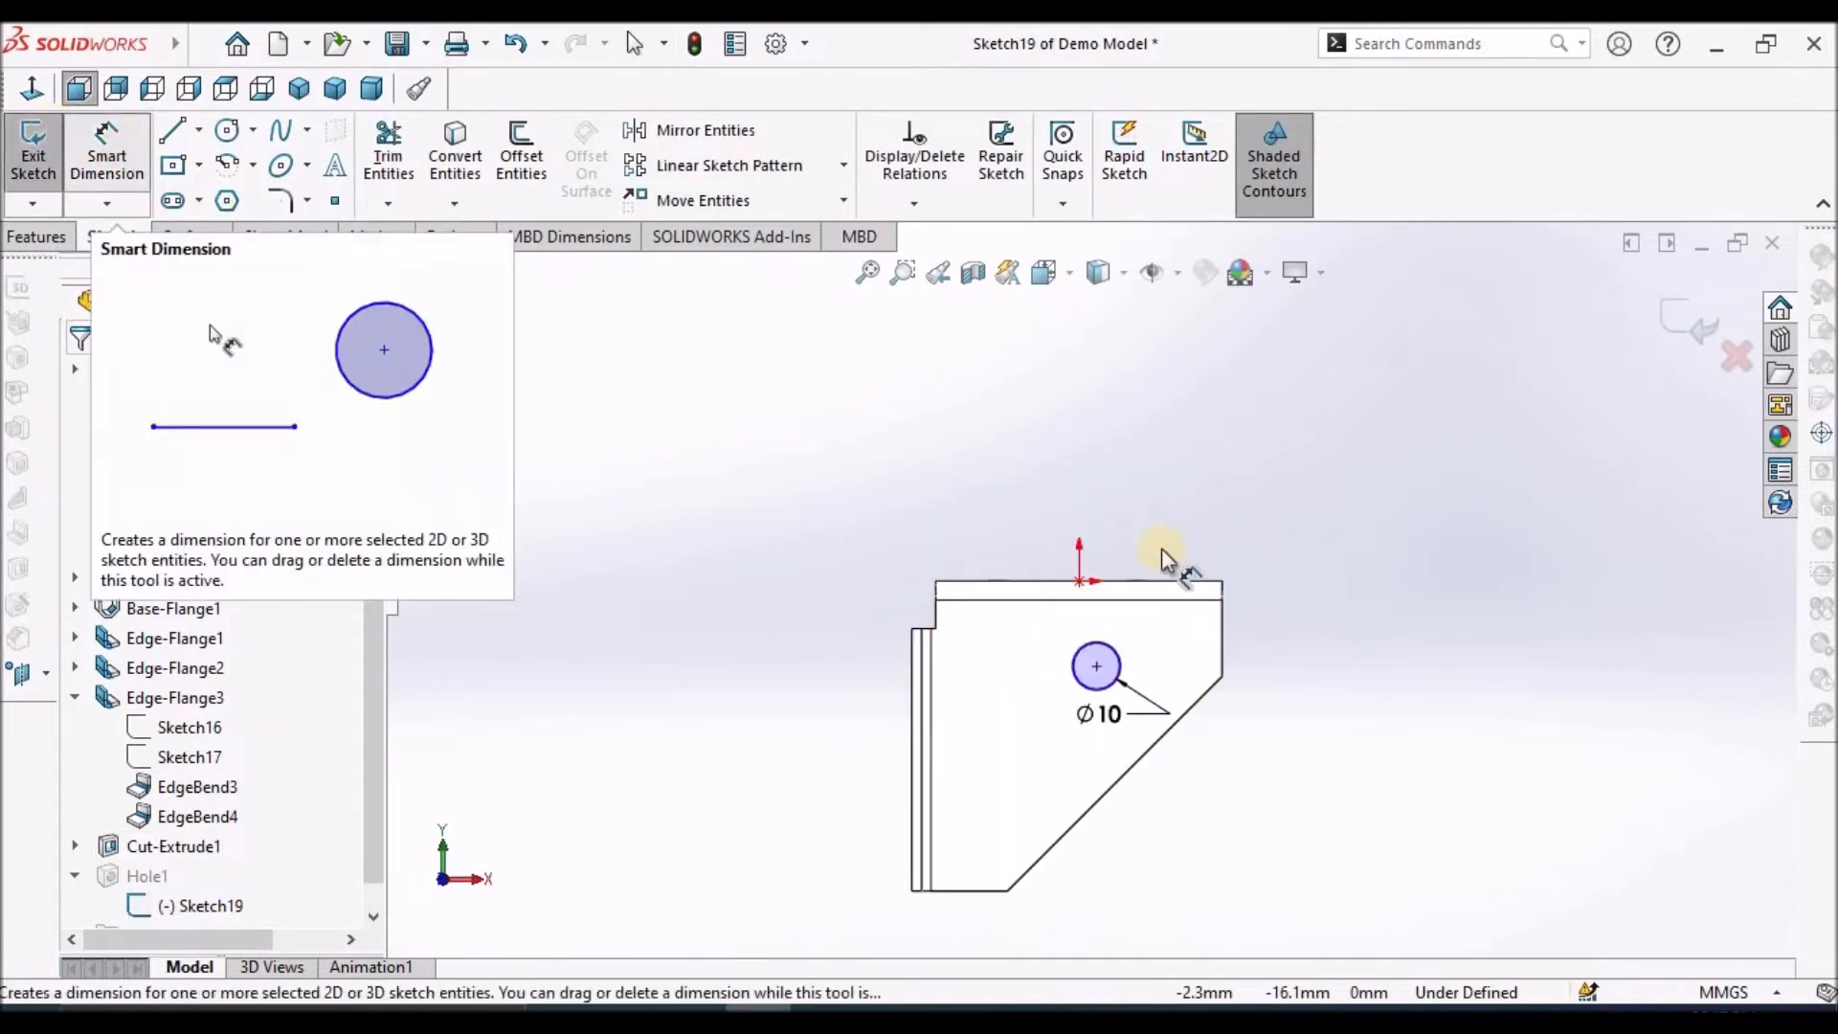
scroll(1187, 583, down, 2)
scroll(1186, 620, down, 1)
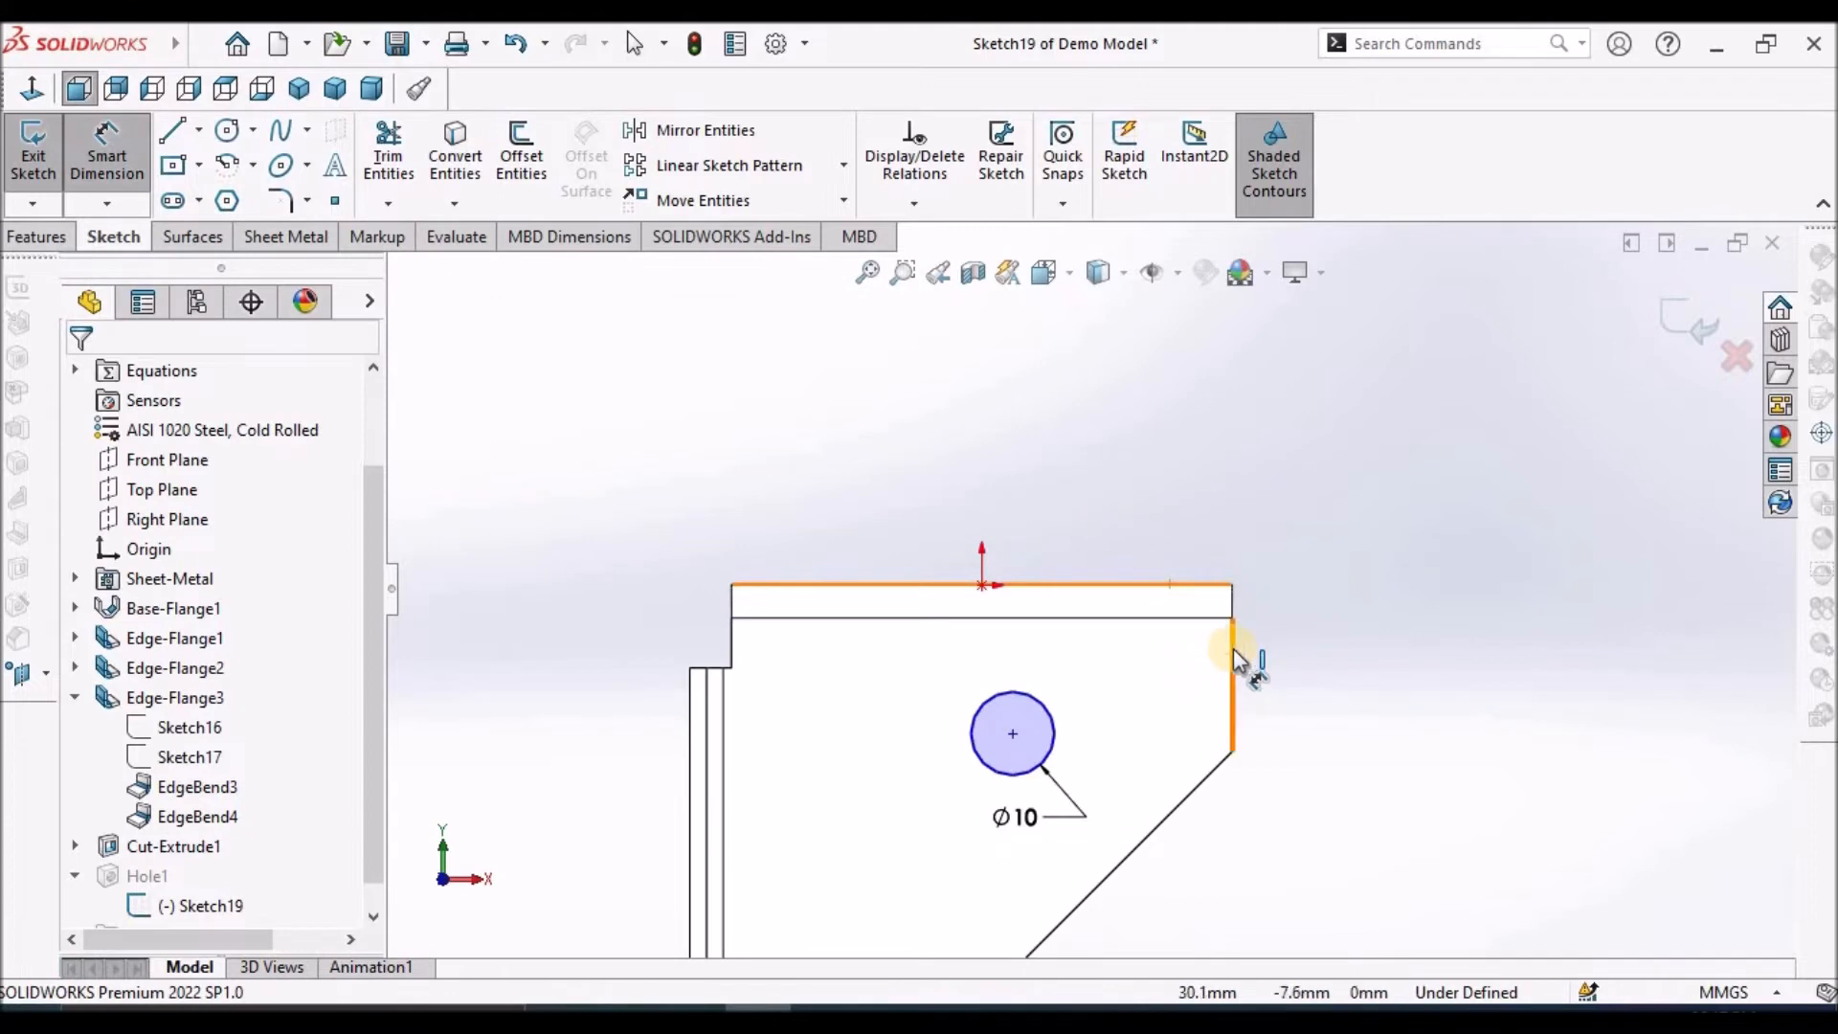
click(1233, 647)
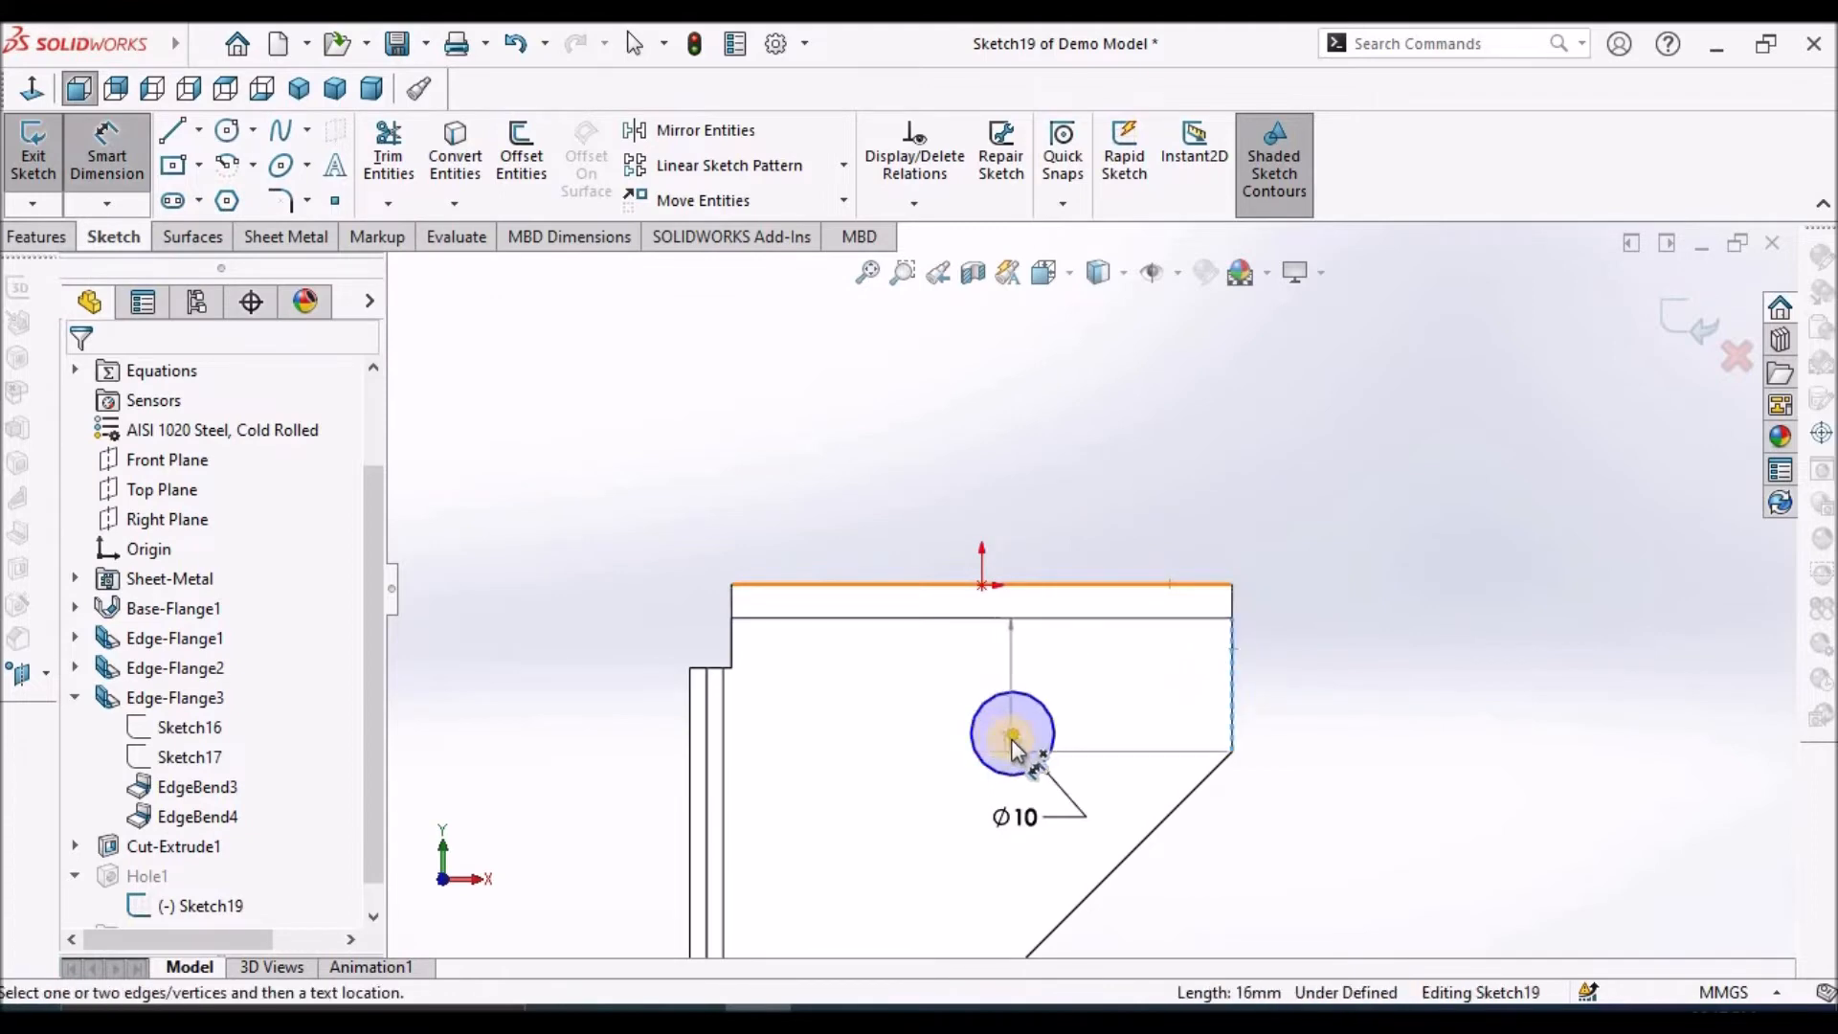
click(1011, 735)
click(1146, 476)
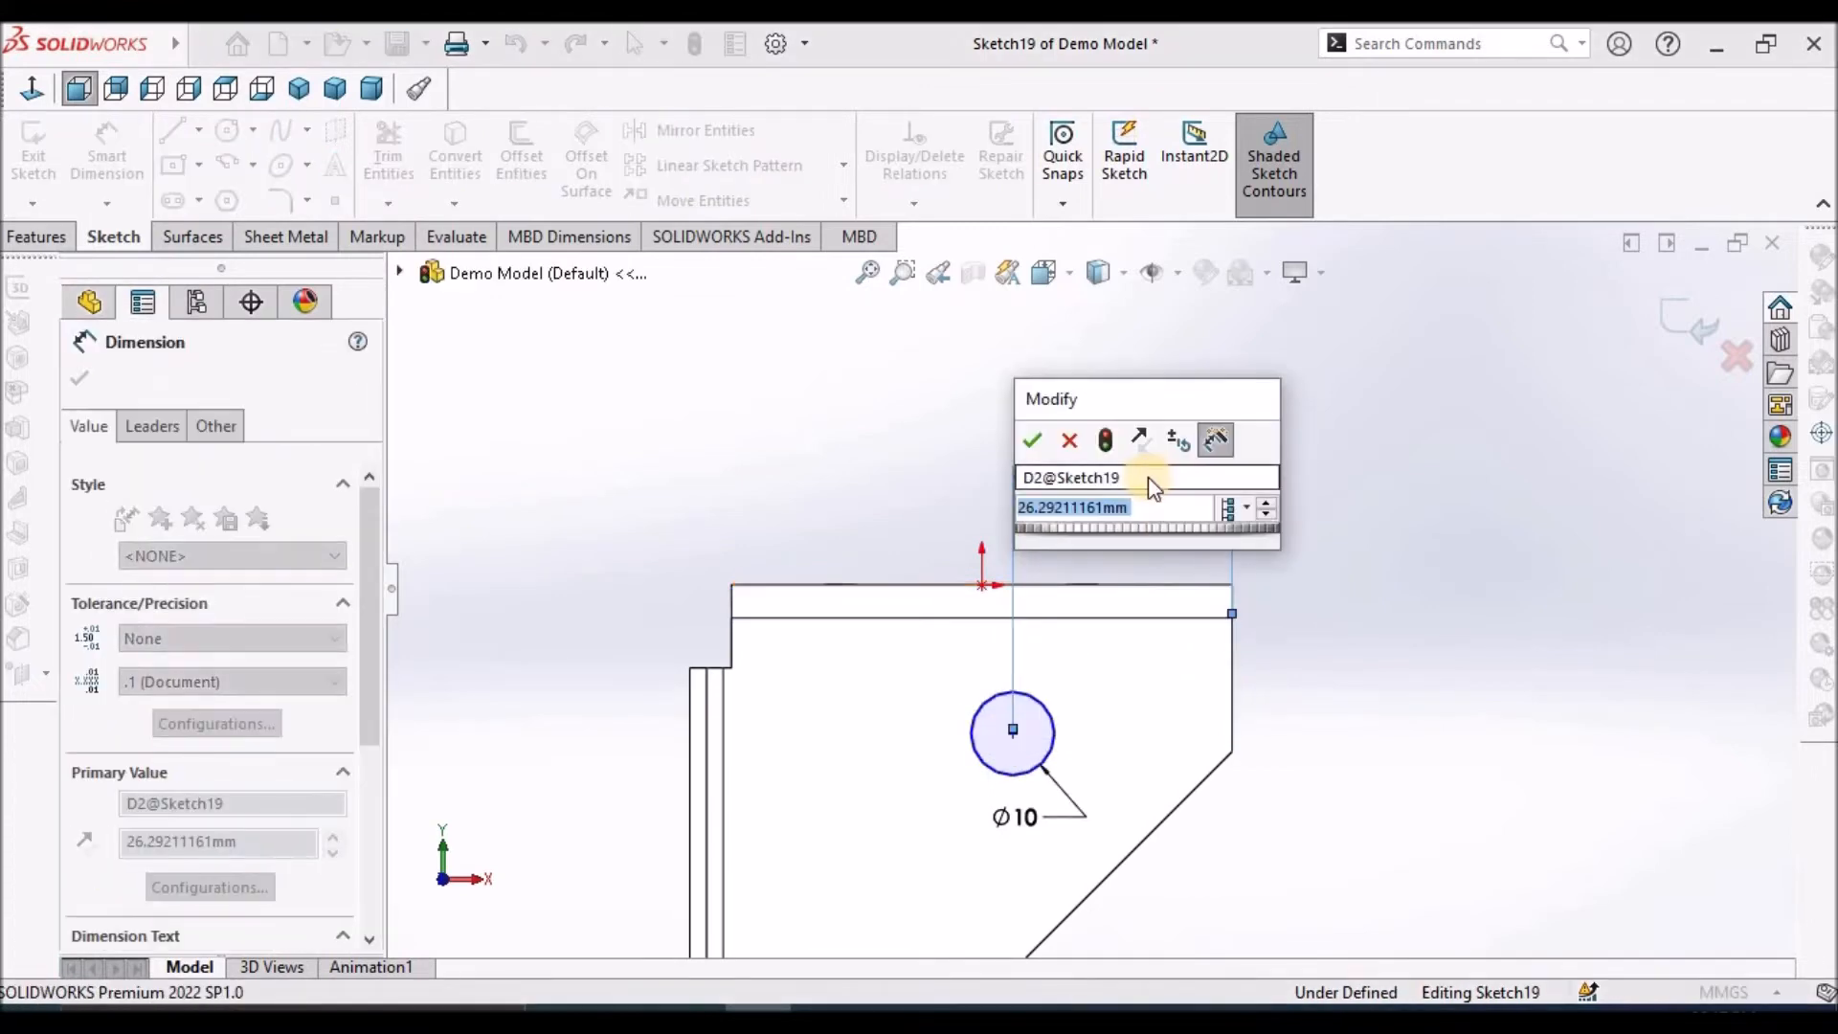
key(Return)
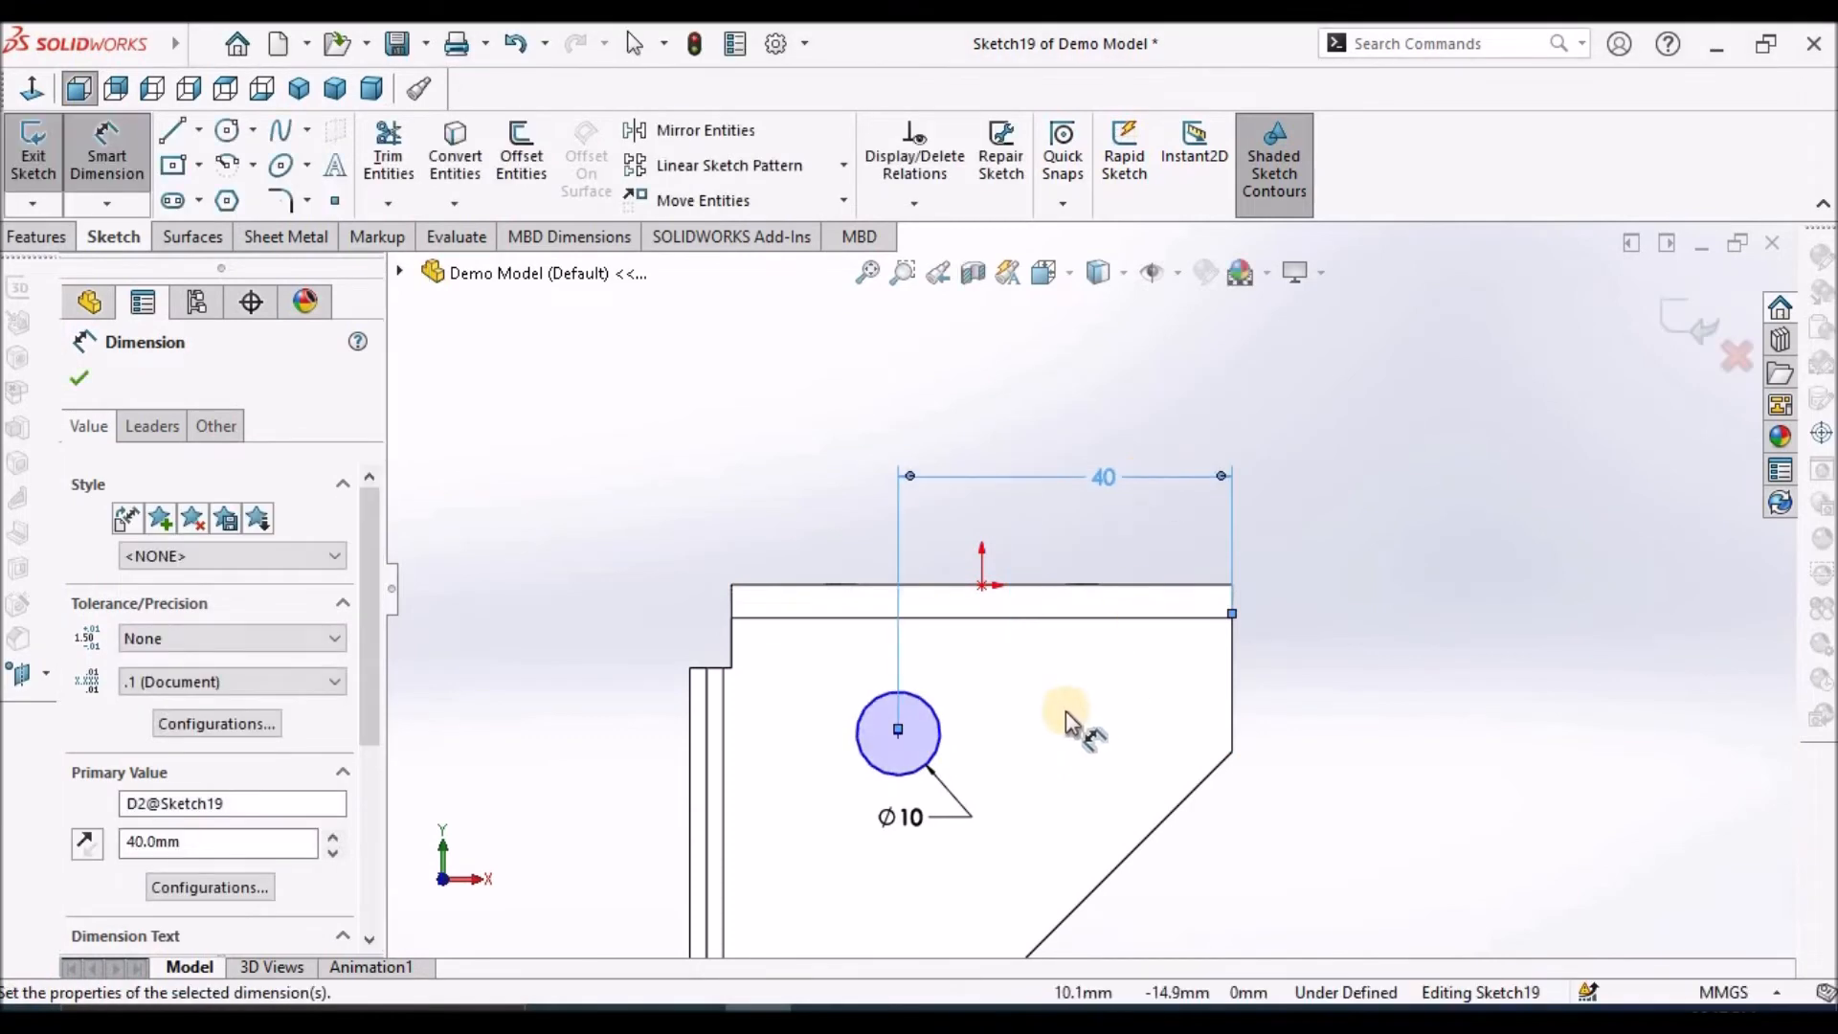
Dimension the hole's centre 40 mm above the side flange's bottom edge
scroll(1072, 718, up, 2)
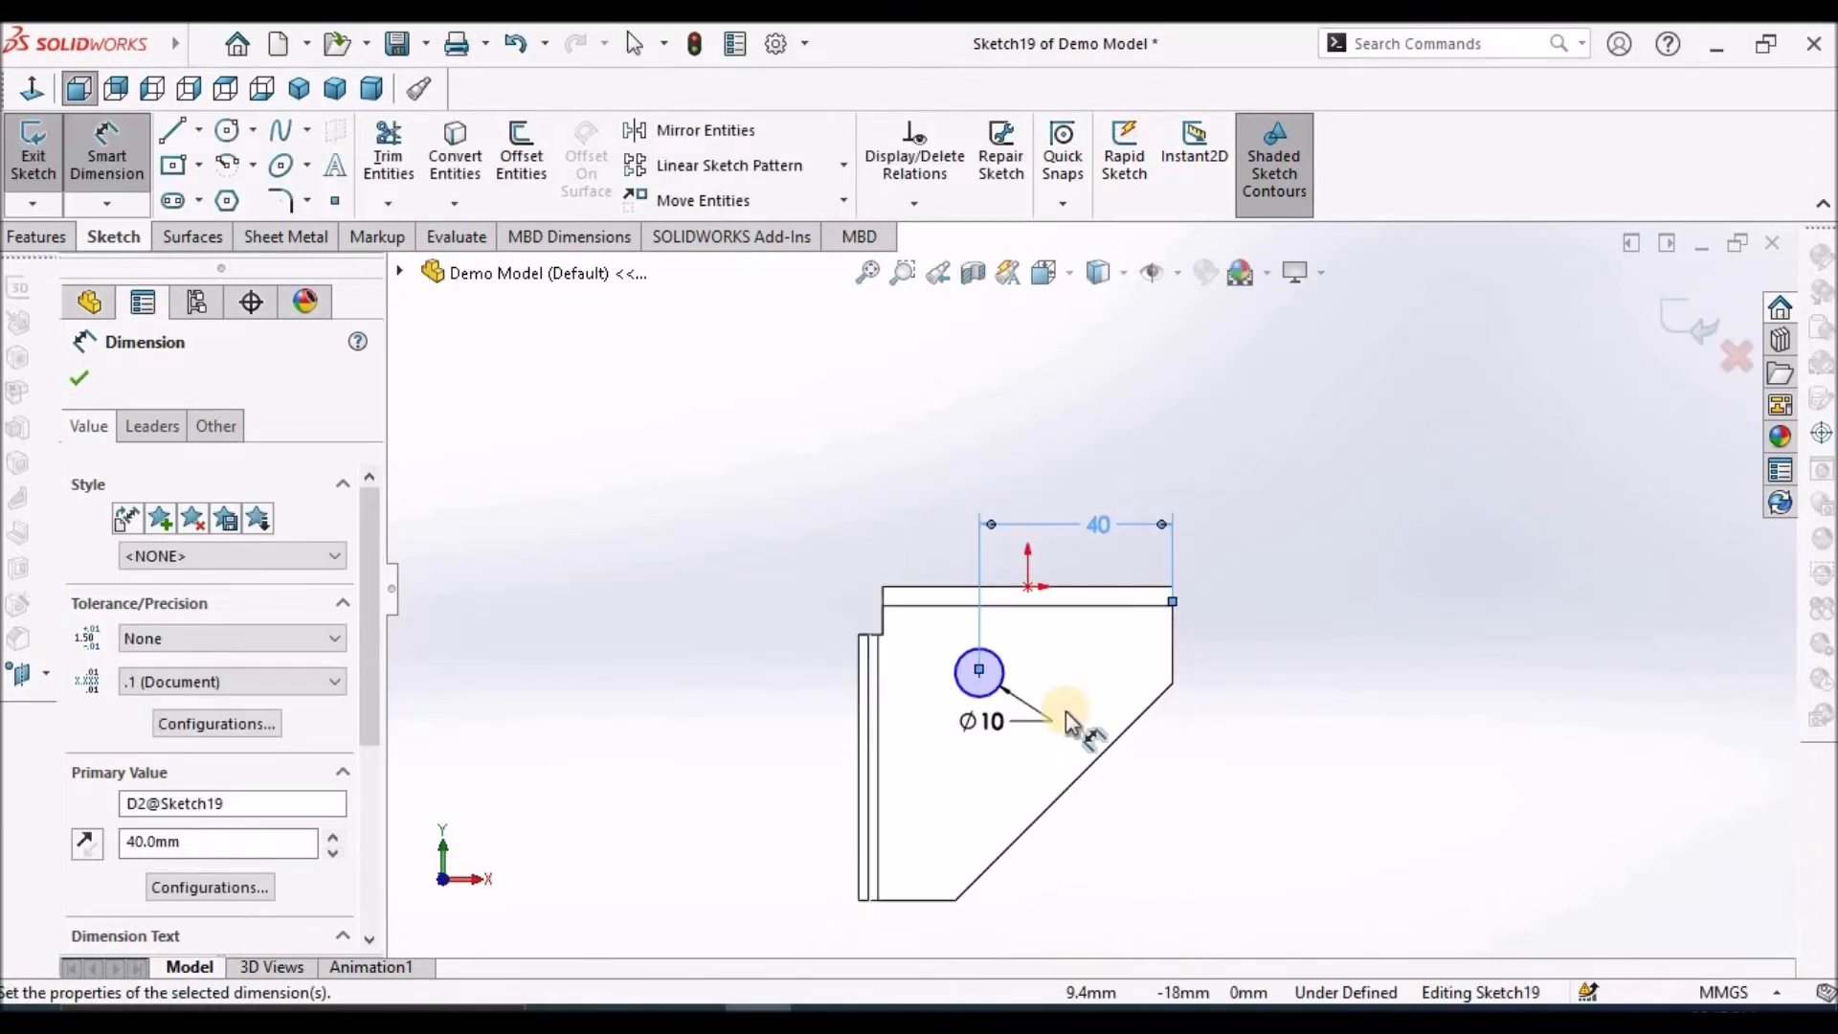
click(909, 900)
scroll(967, 742, down, 4)
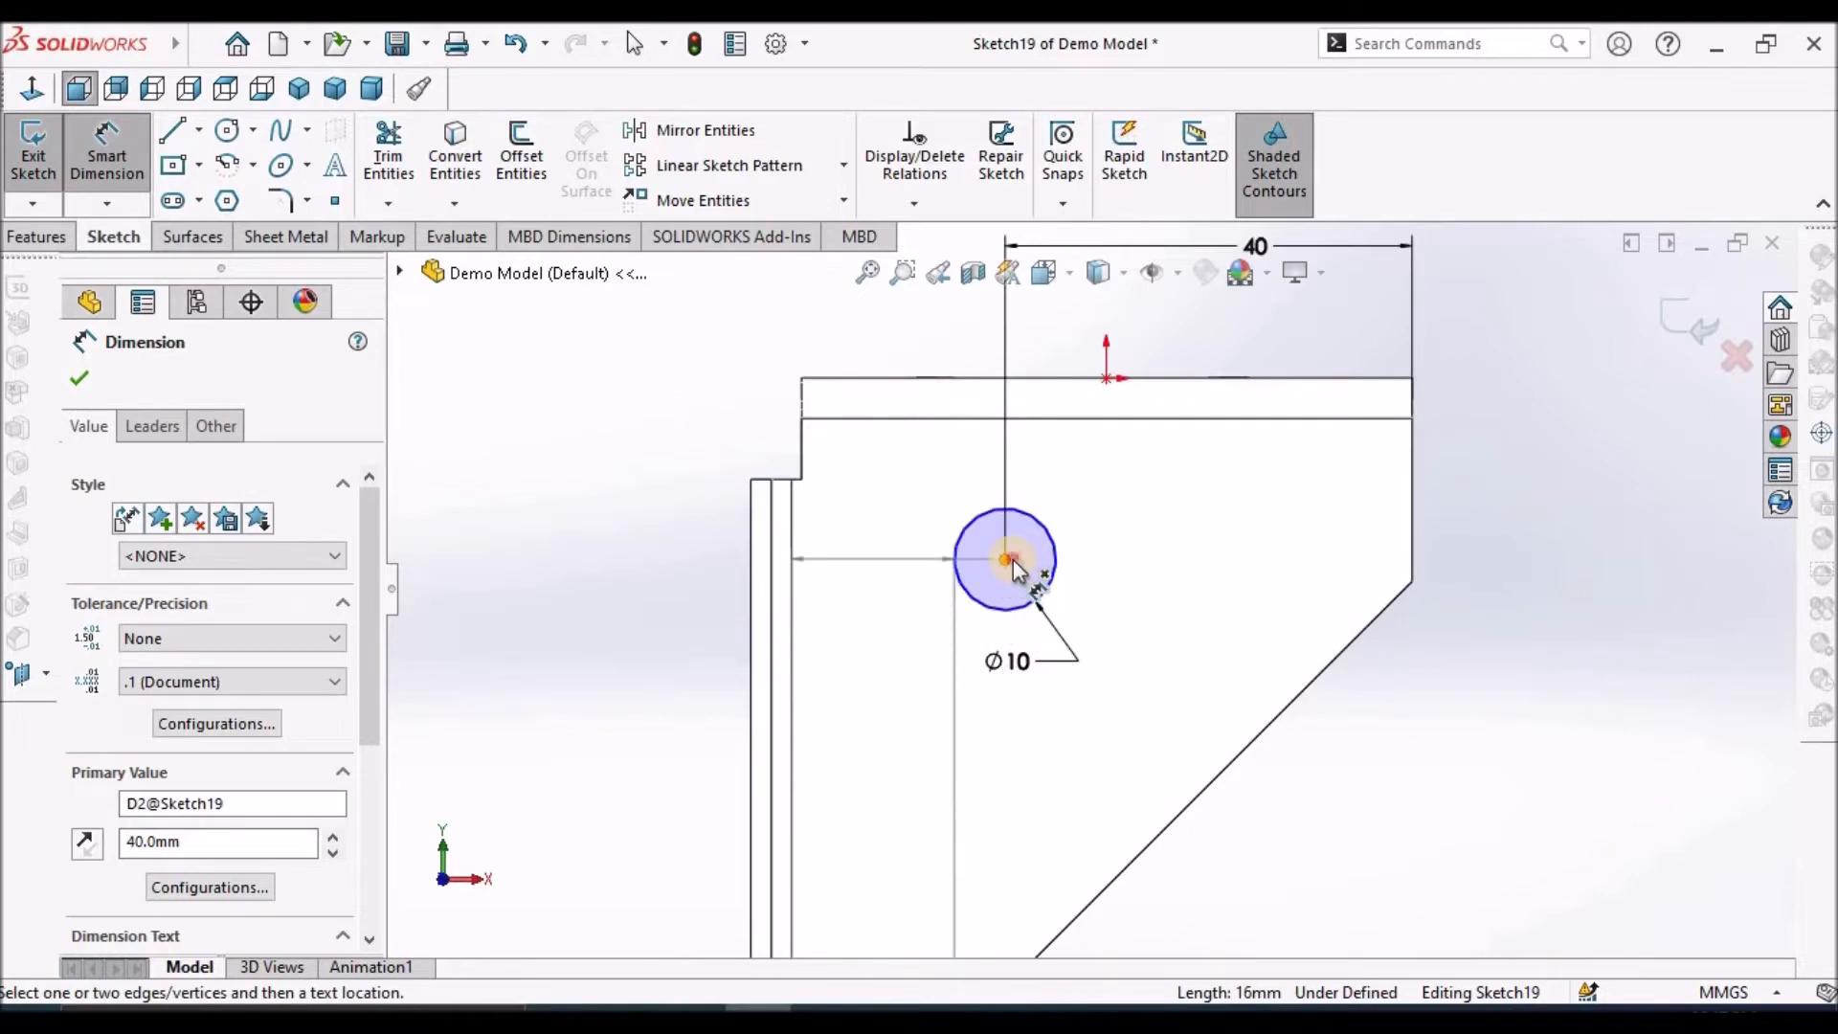
click(1005, 559)
click(652, 712)
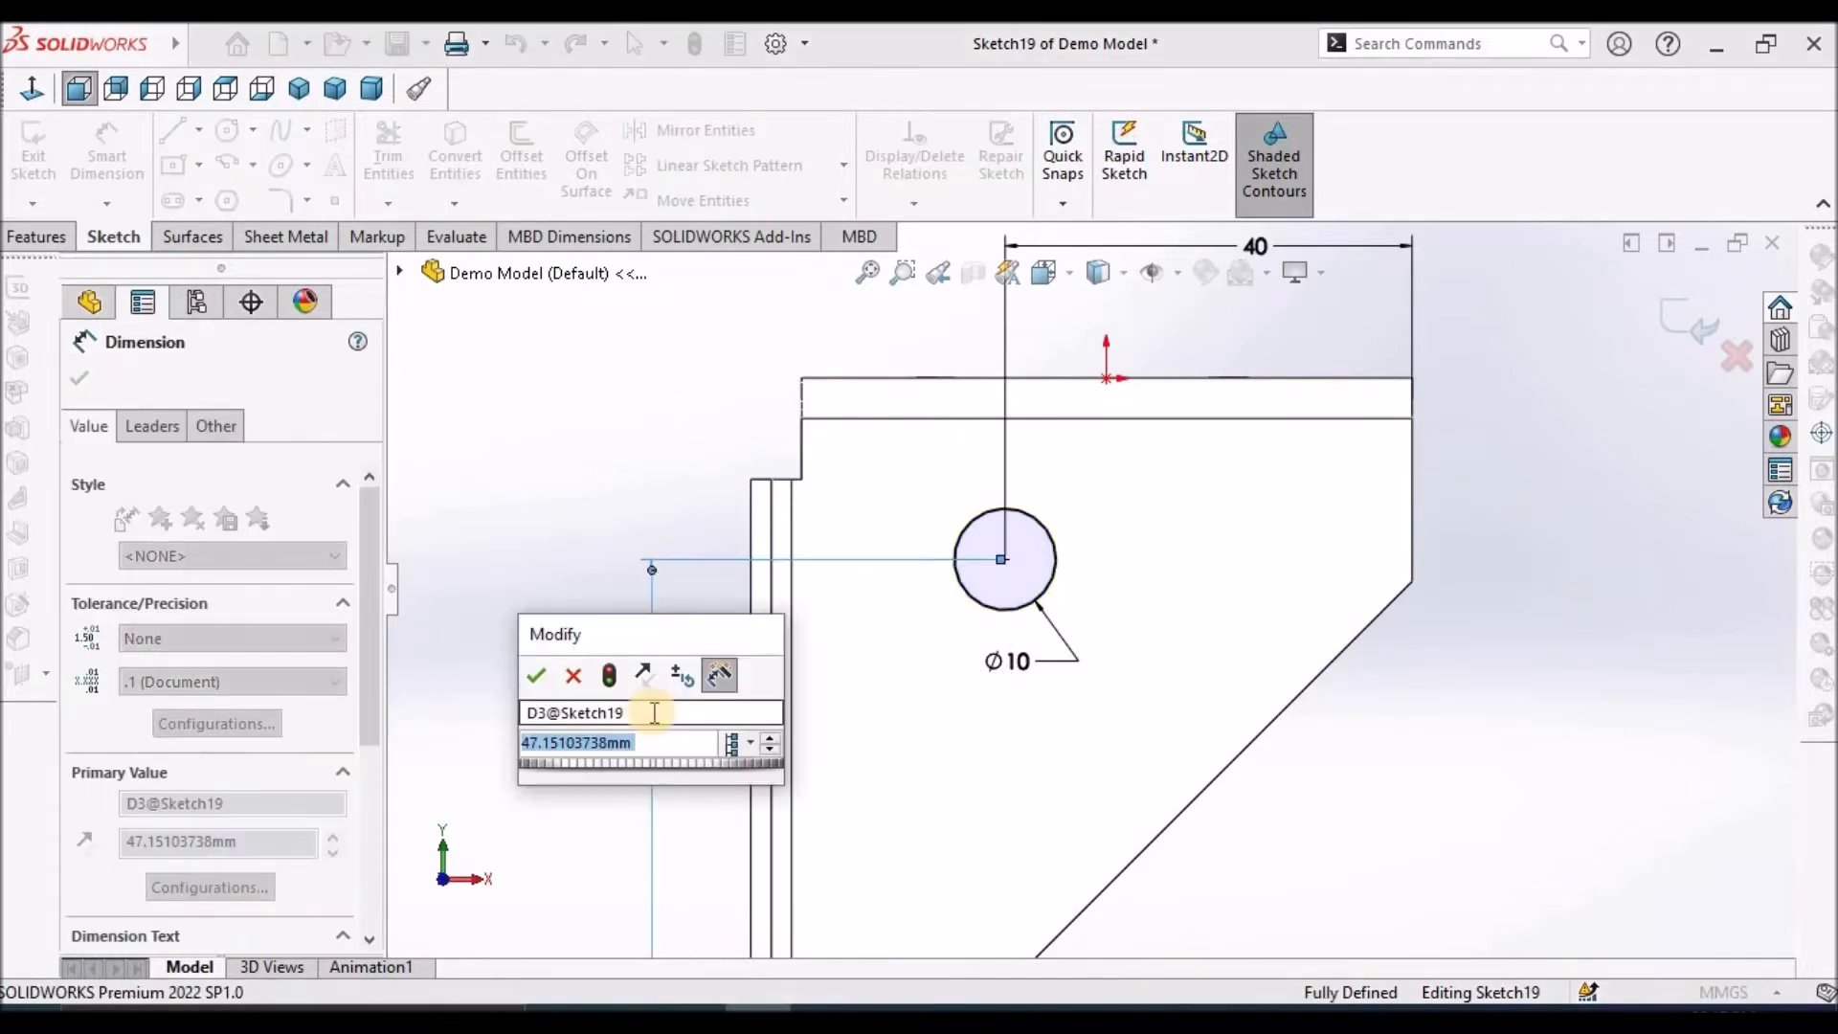
text(40)
key(Return)
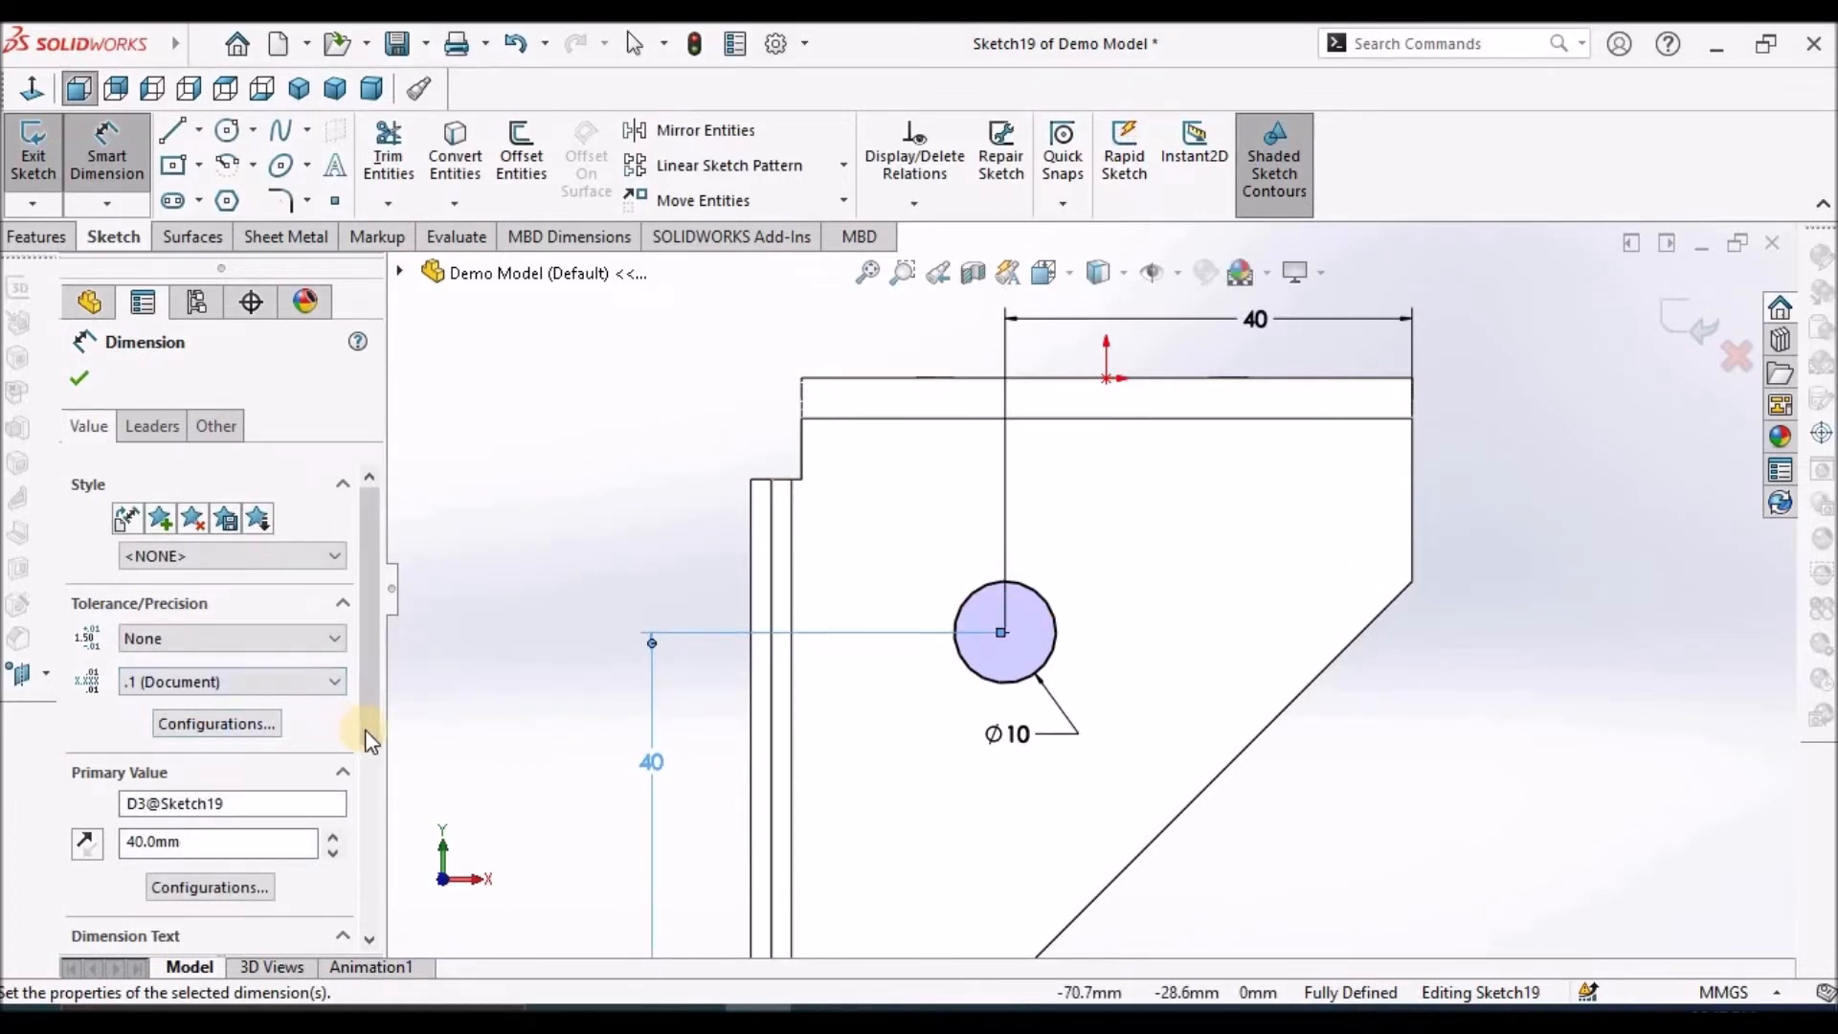
scroll(366, 787, down, 5)
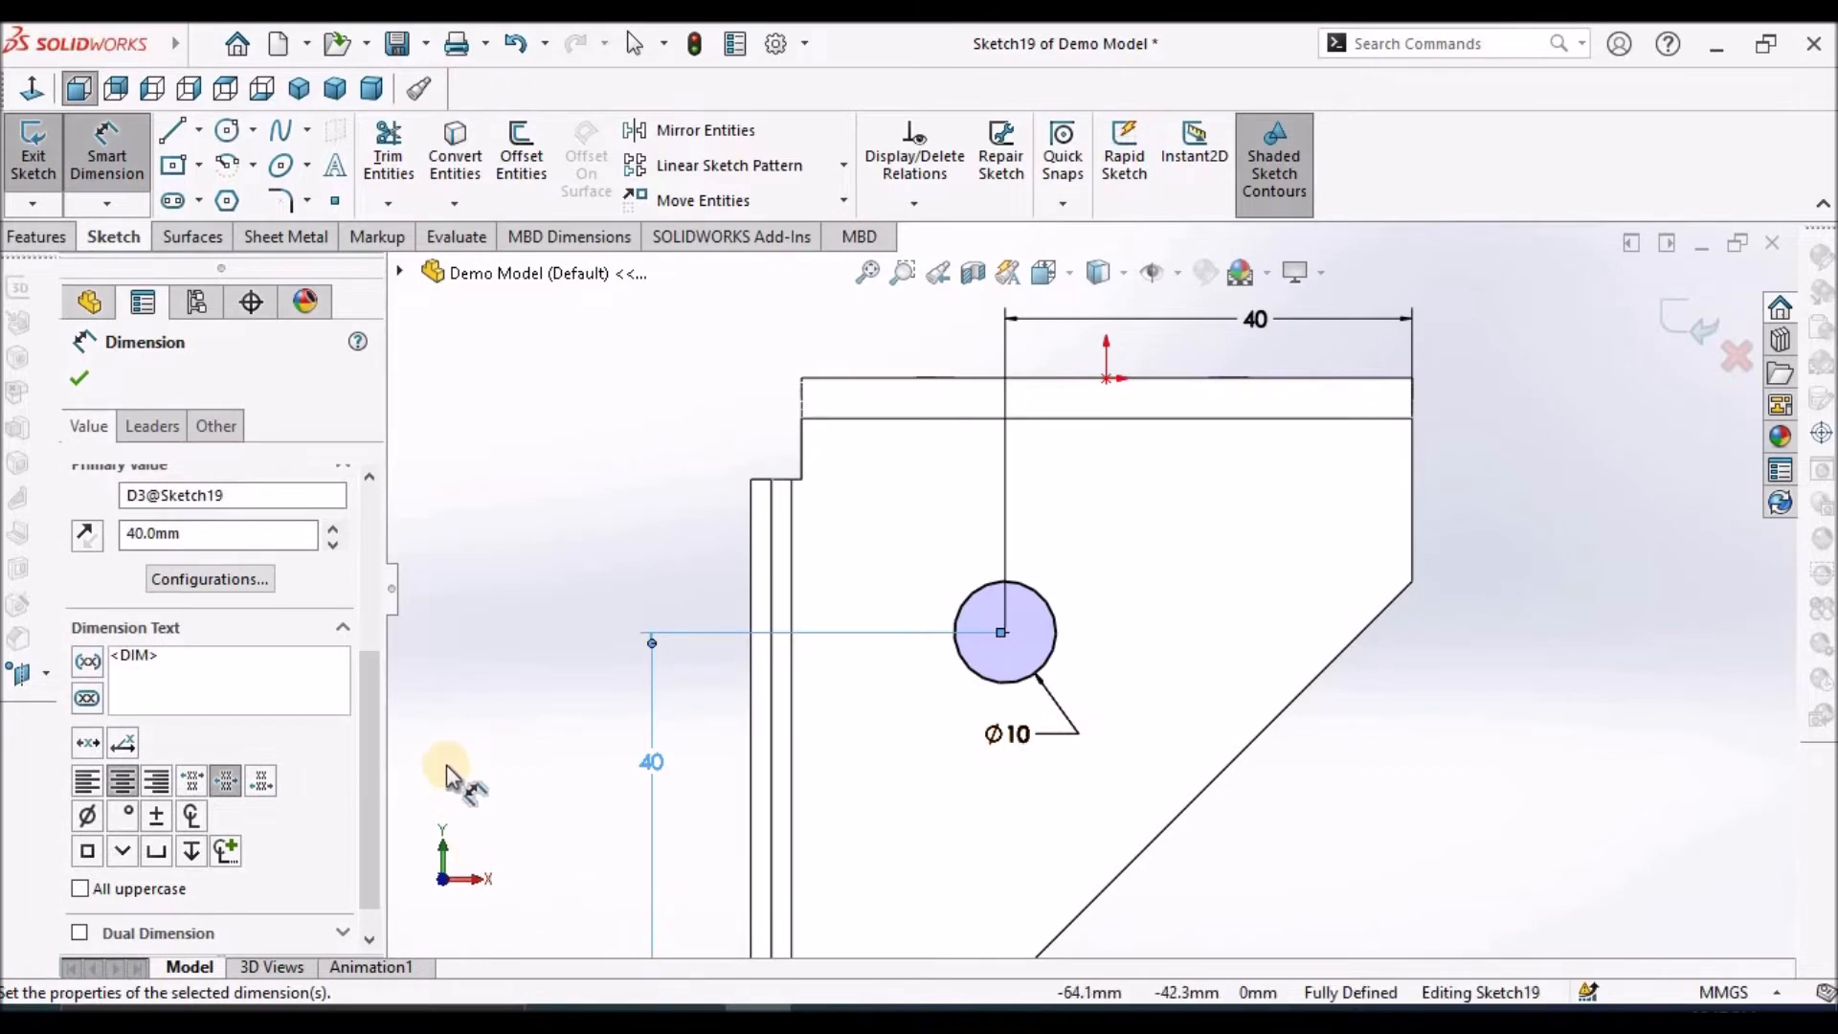
scroll(373, 837, up, 3)
scroll(402, 756, up, 3)
scroll(422, 651, up, 2)
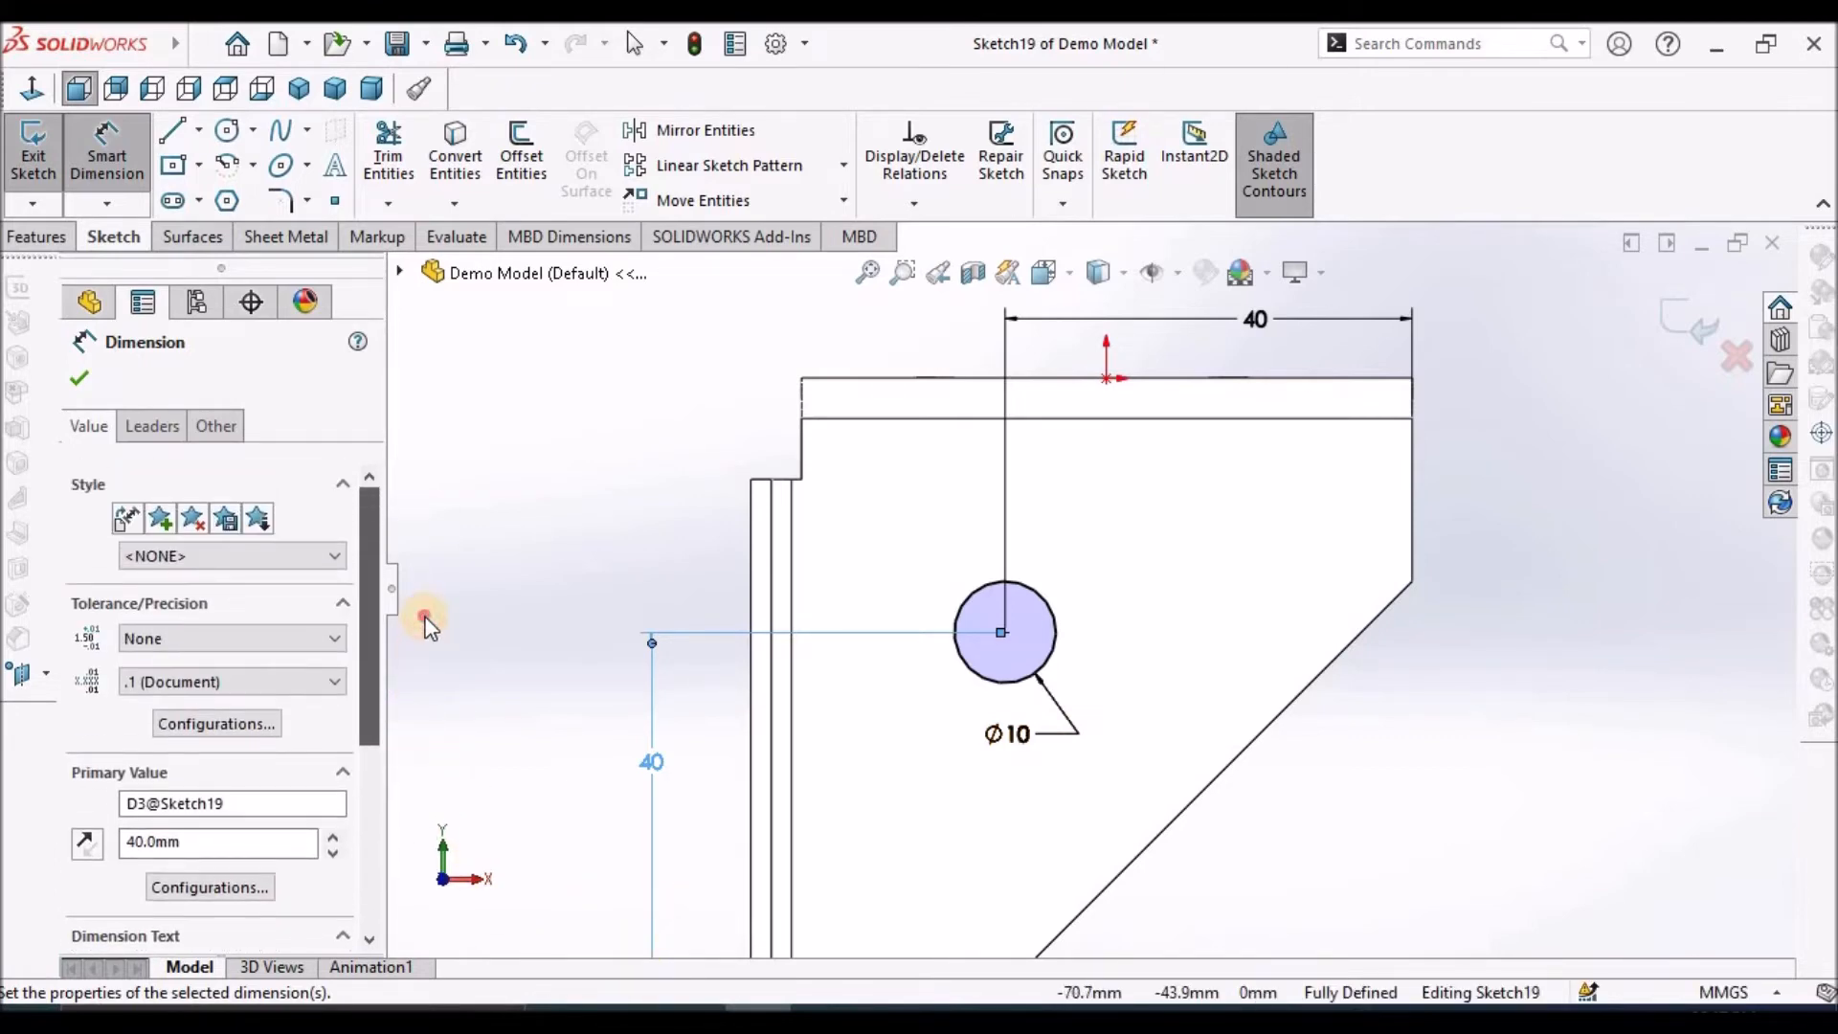
scroll(429, 765, down, 5)
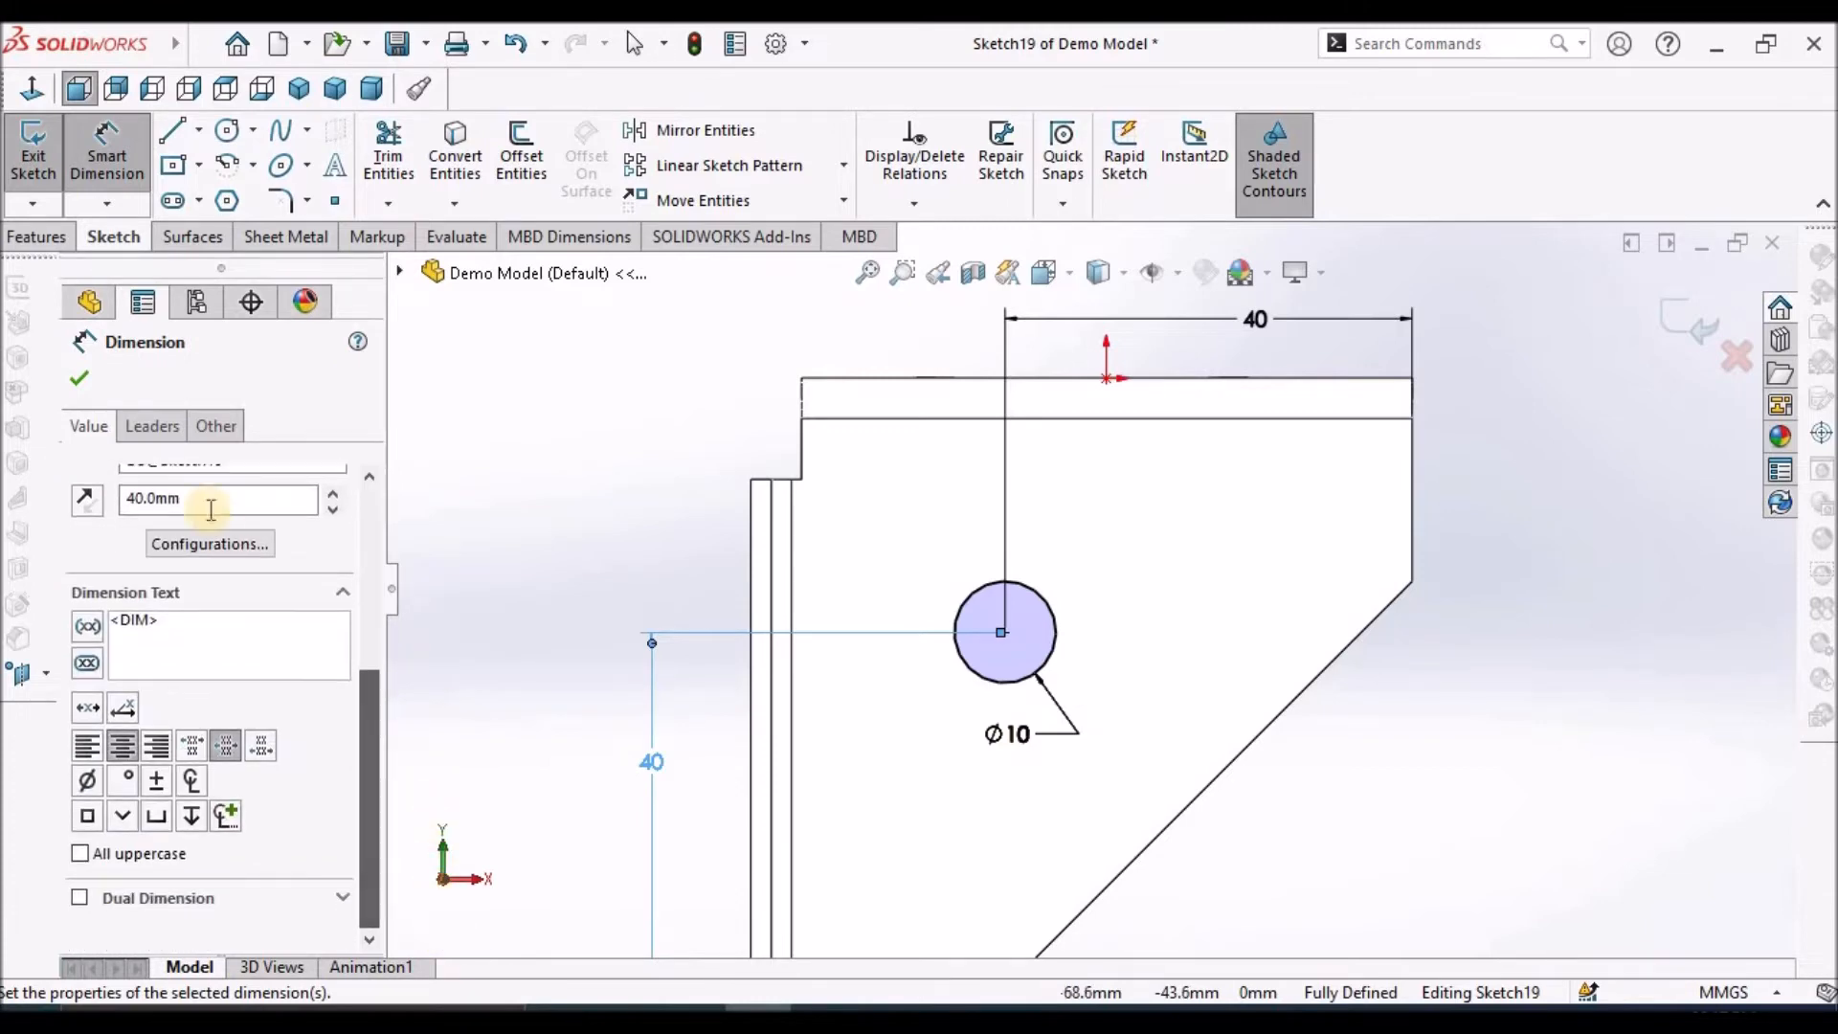
Close the 40 mm dimension's properties and exit the side hole's position sketch to rebuild the hole
click(76, 383)
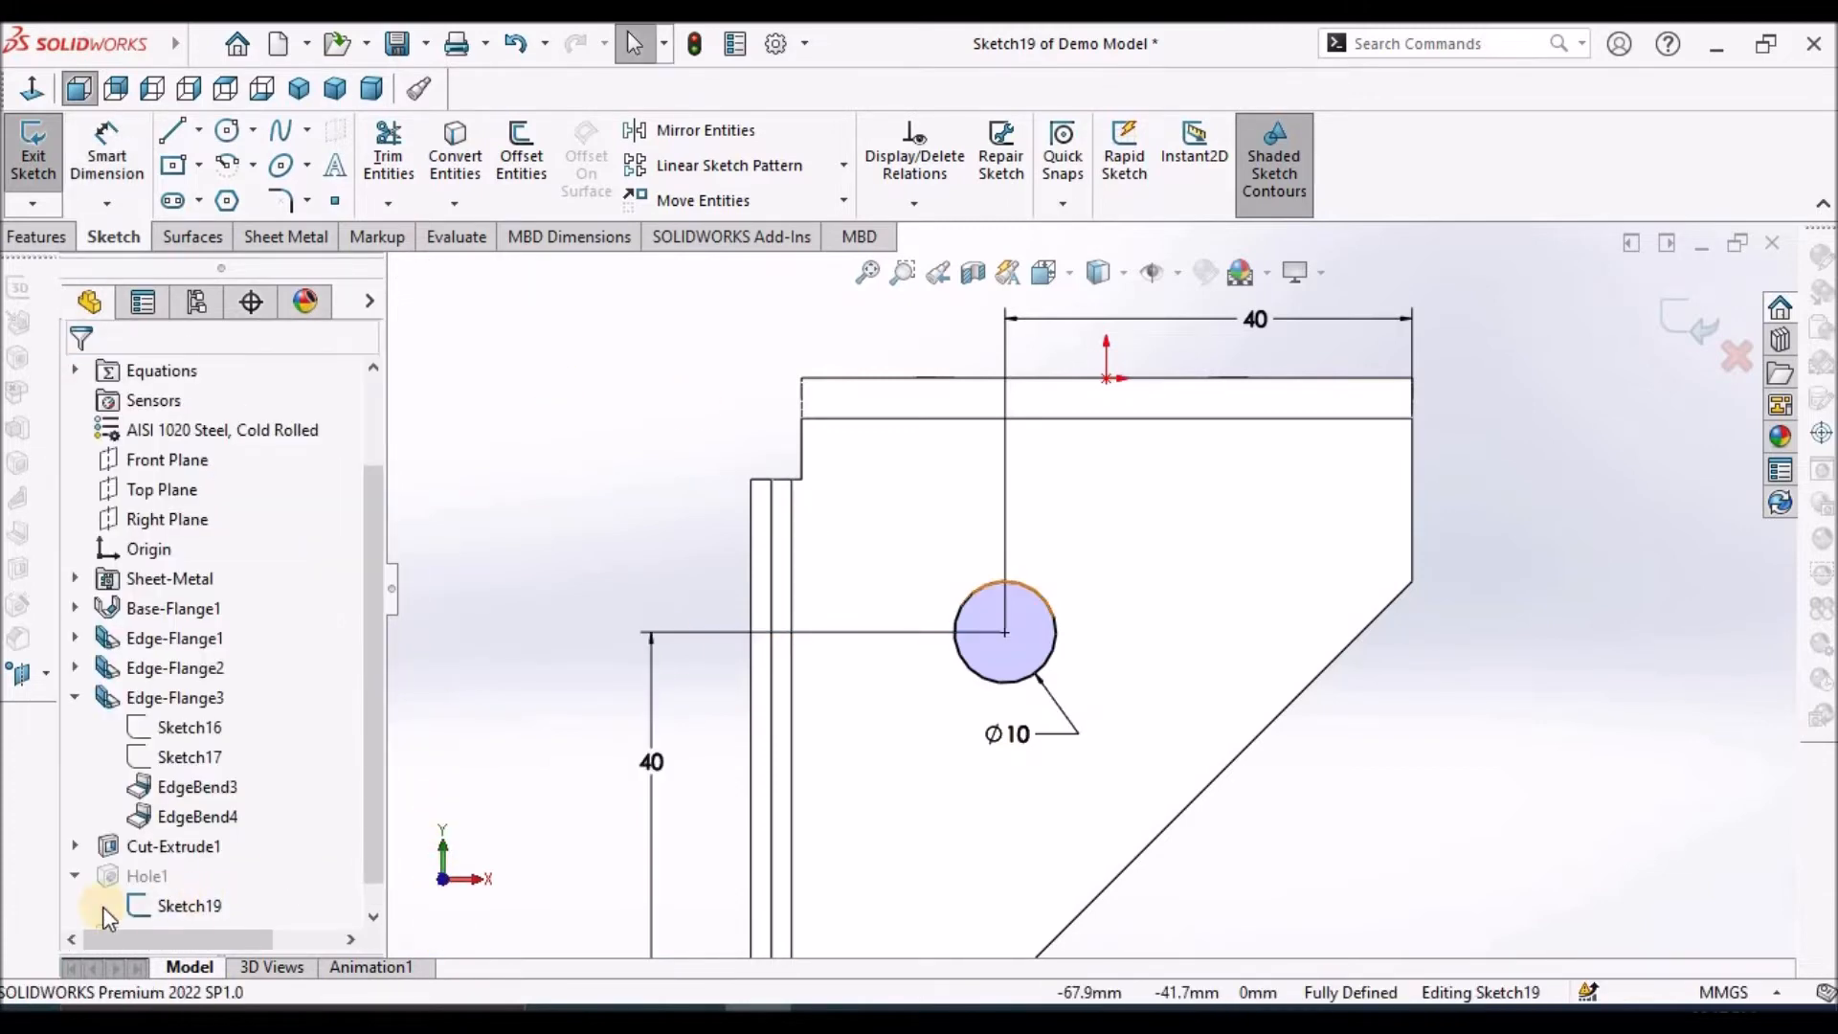
click(1667, 330)
mouse_move(1053, 679)
middle_down()
mouse_move(899, 772)
mouse_move(1066, 698)
middle_up()
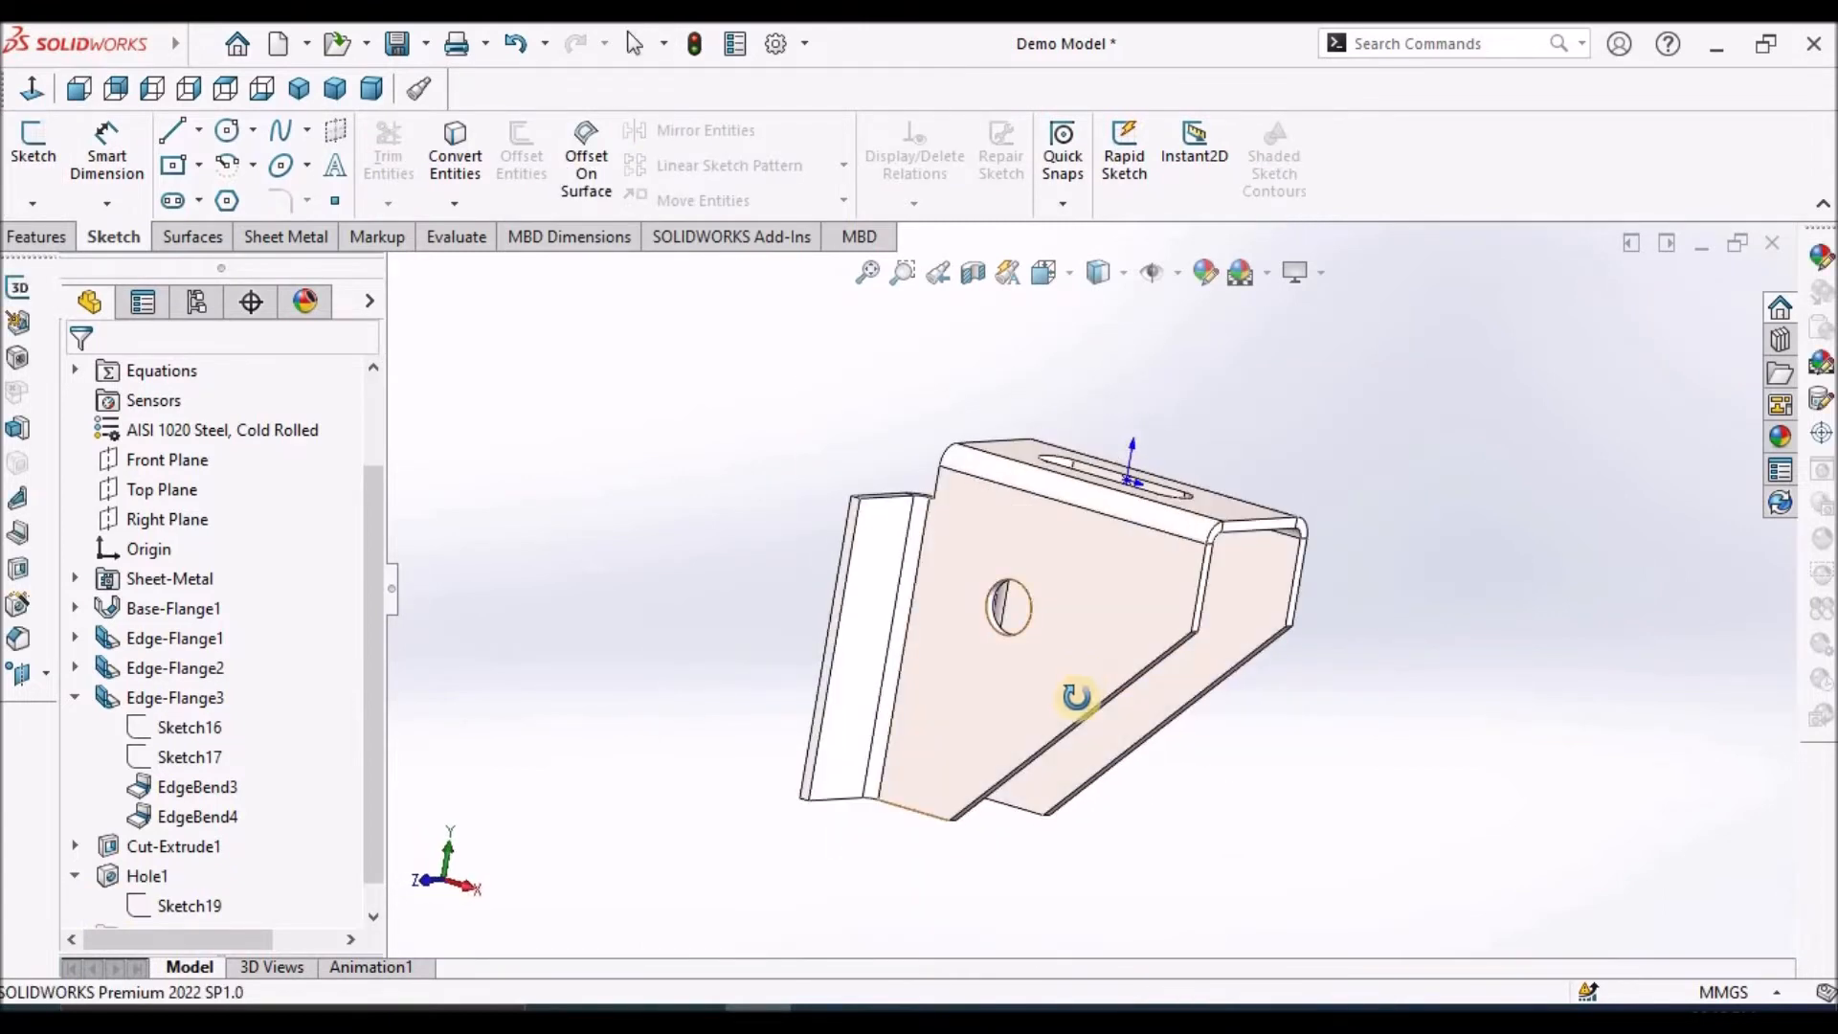
Edit the side hole feature and set its end condition to Through All so it cuts both side flanges
right_click(122, 878)
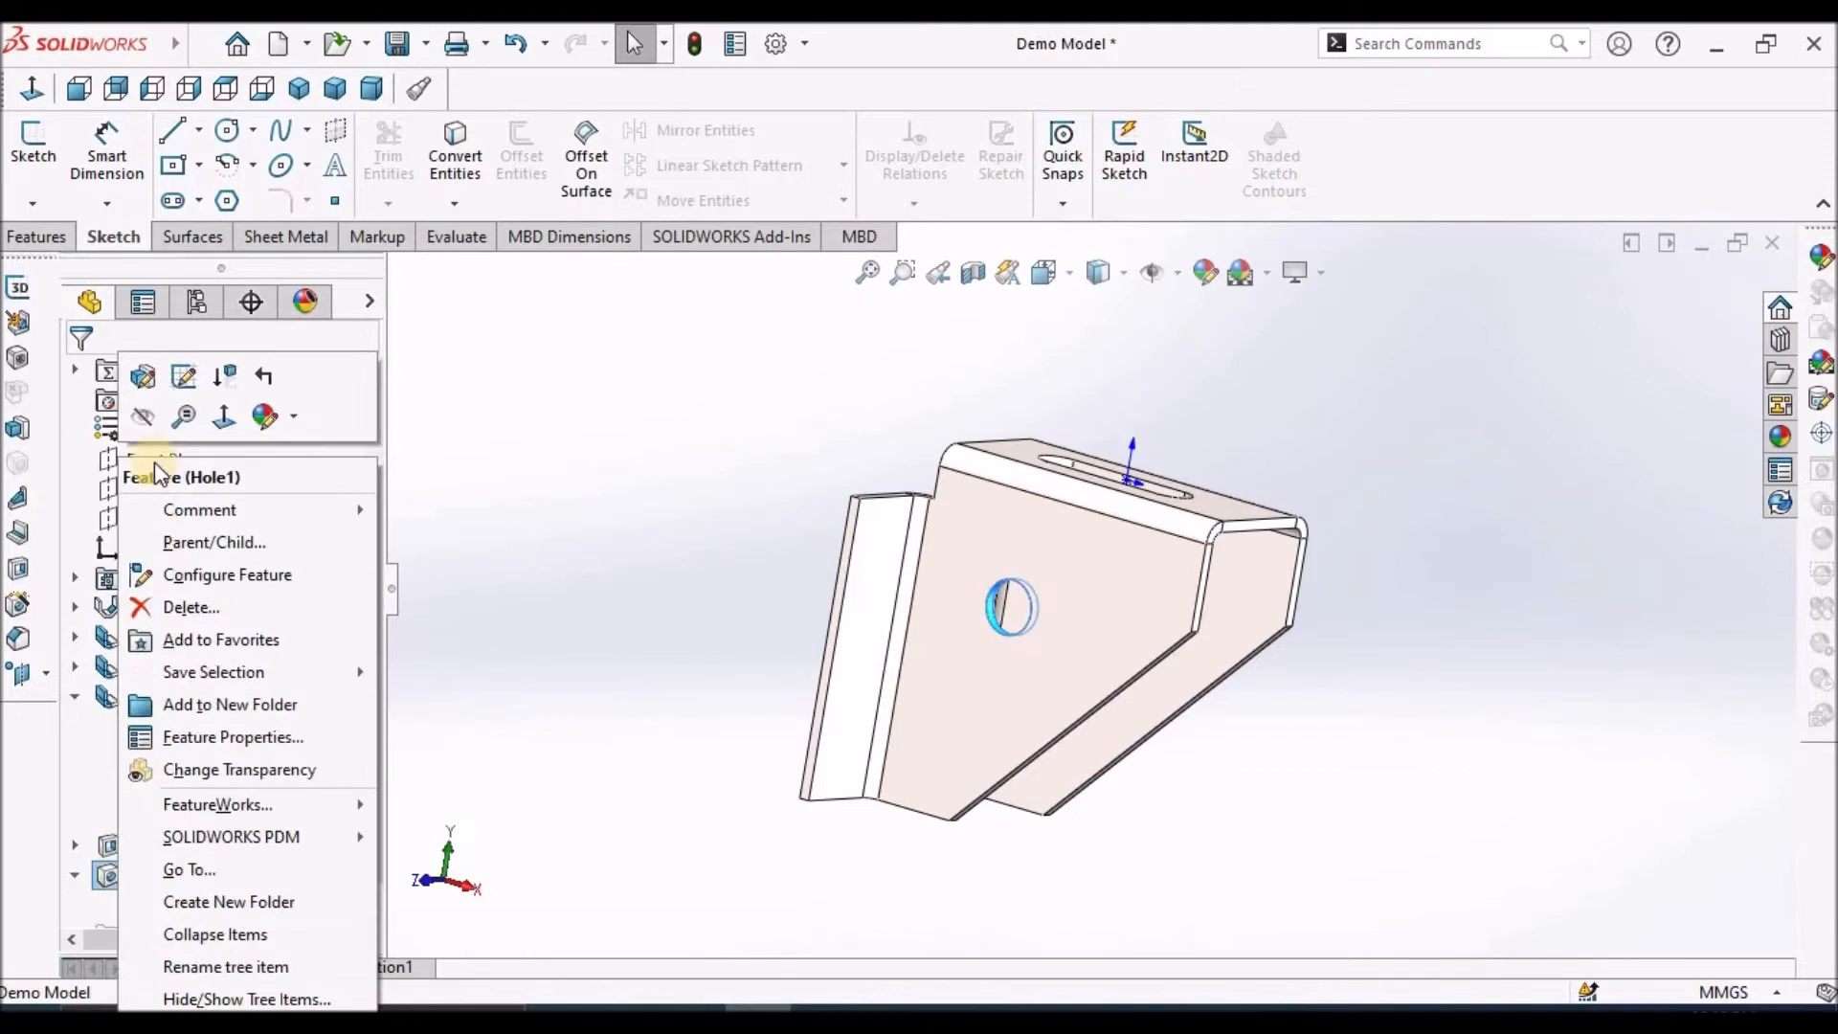
click(144, 378)
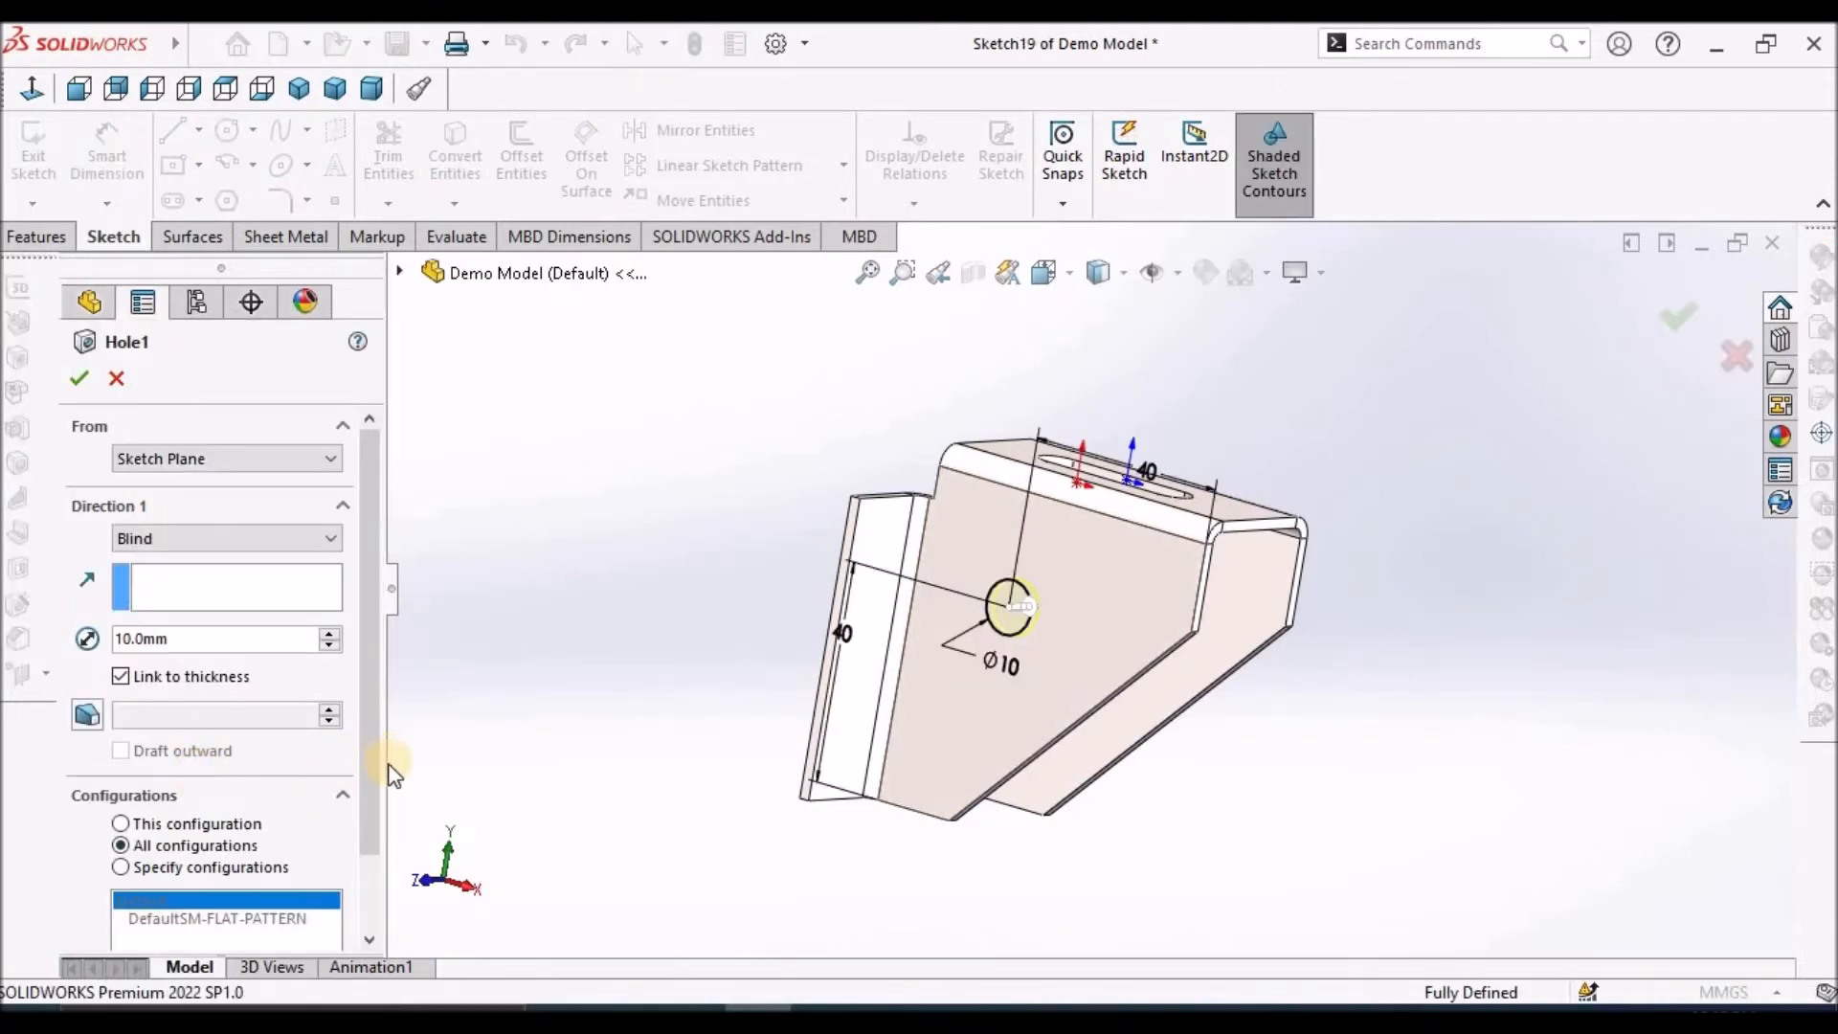
drag(364, 806, 373, 879)
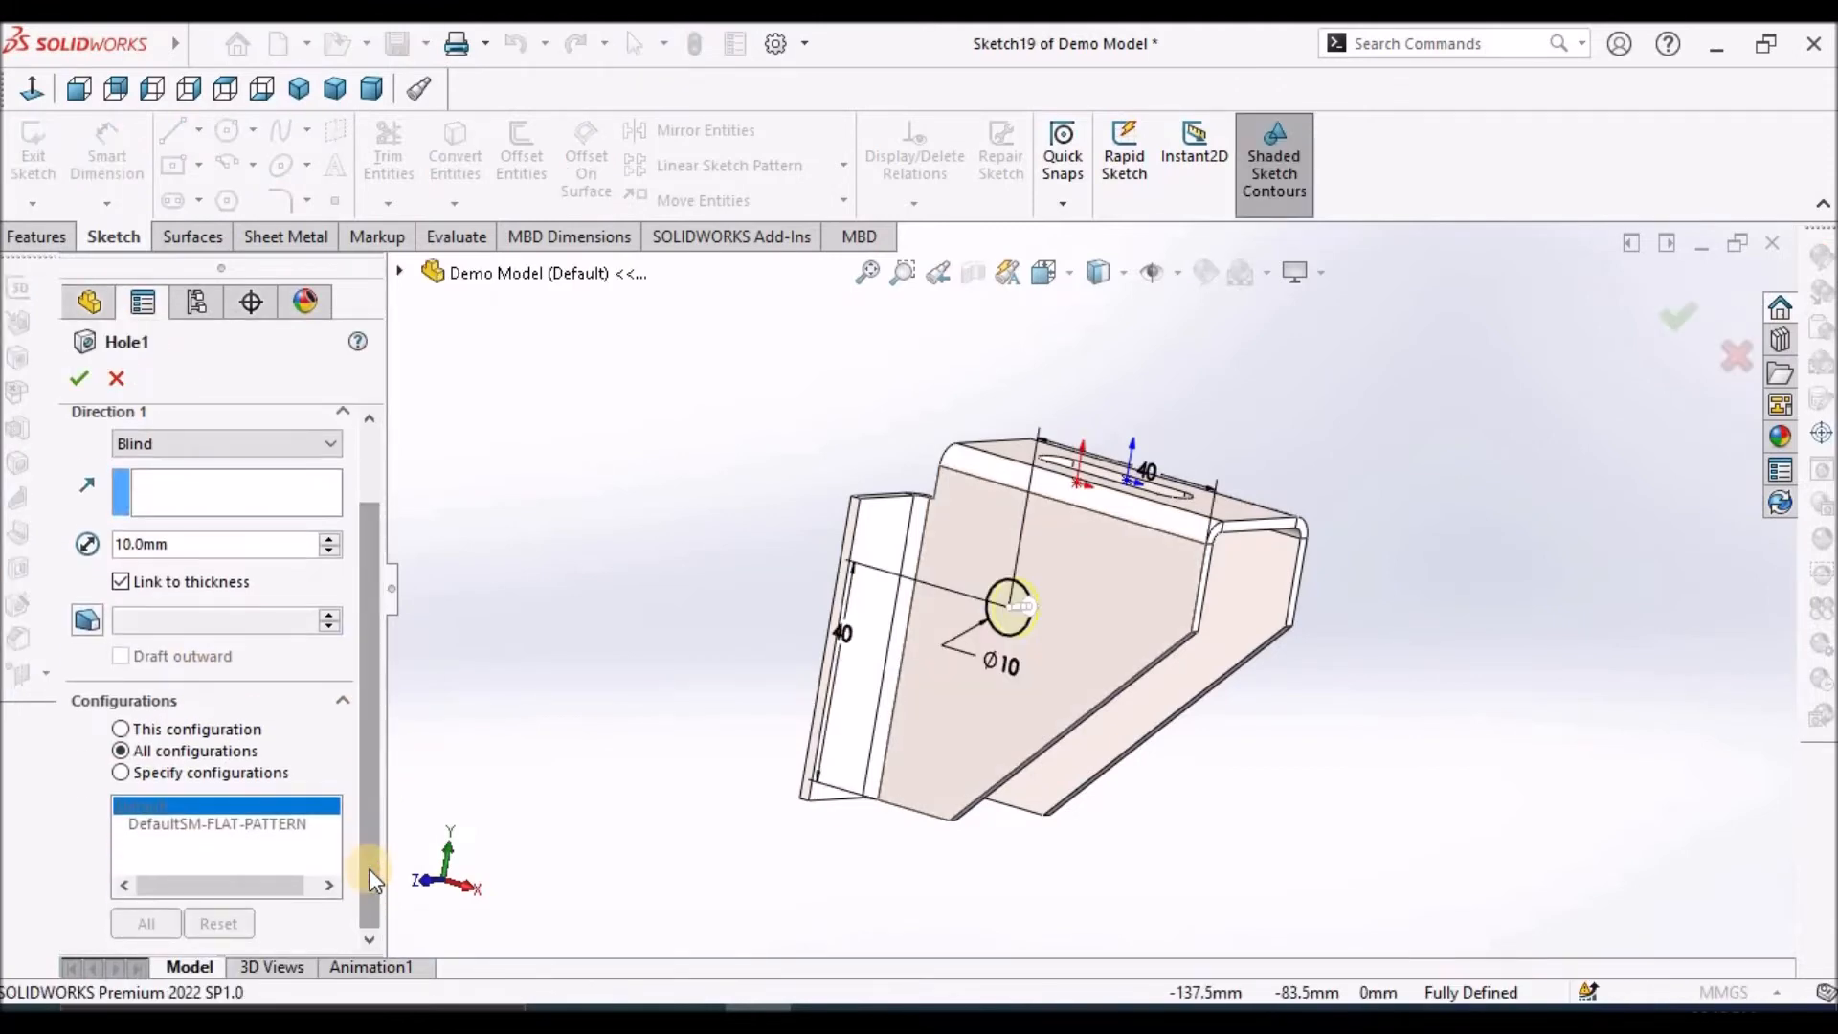
click(326, 445)
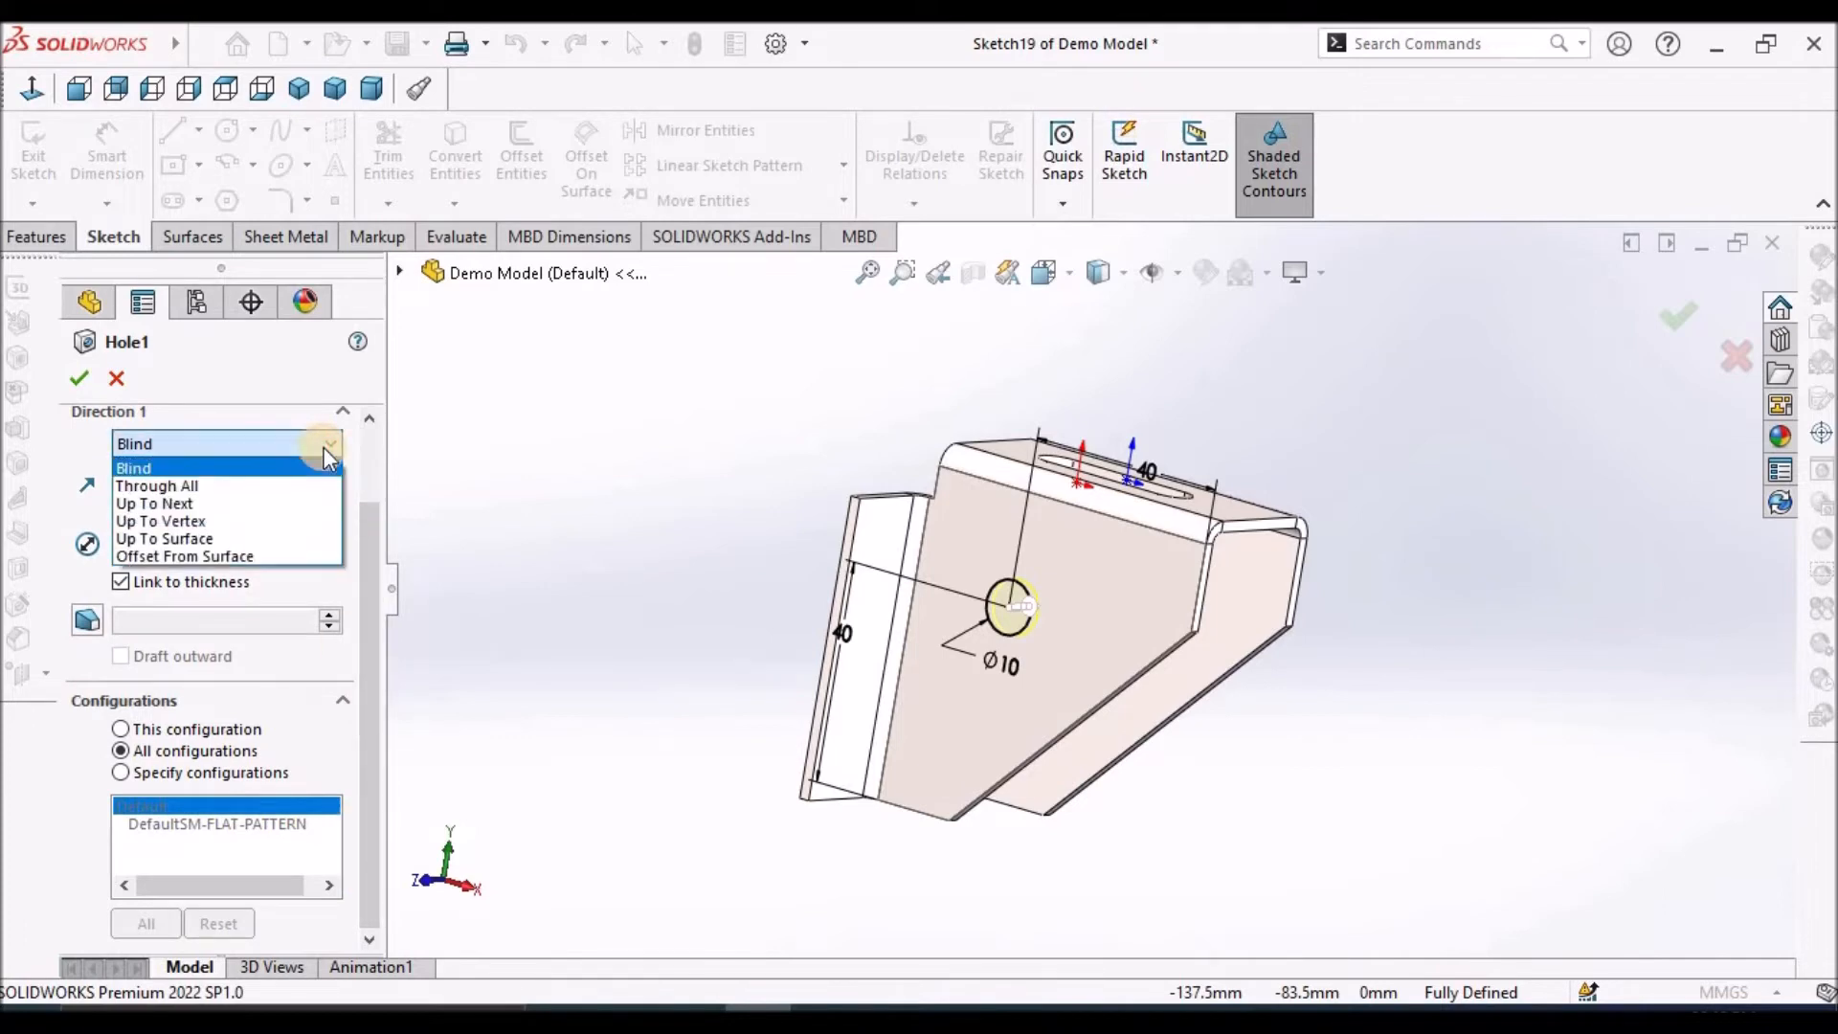
click(270, 486)
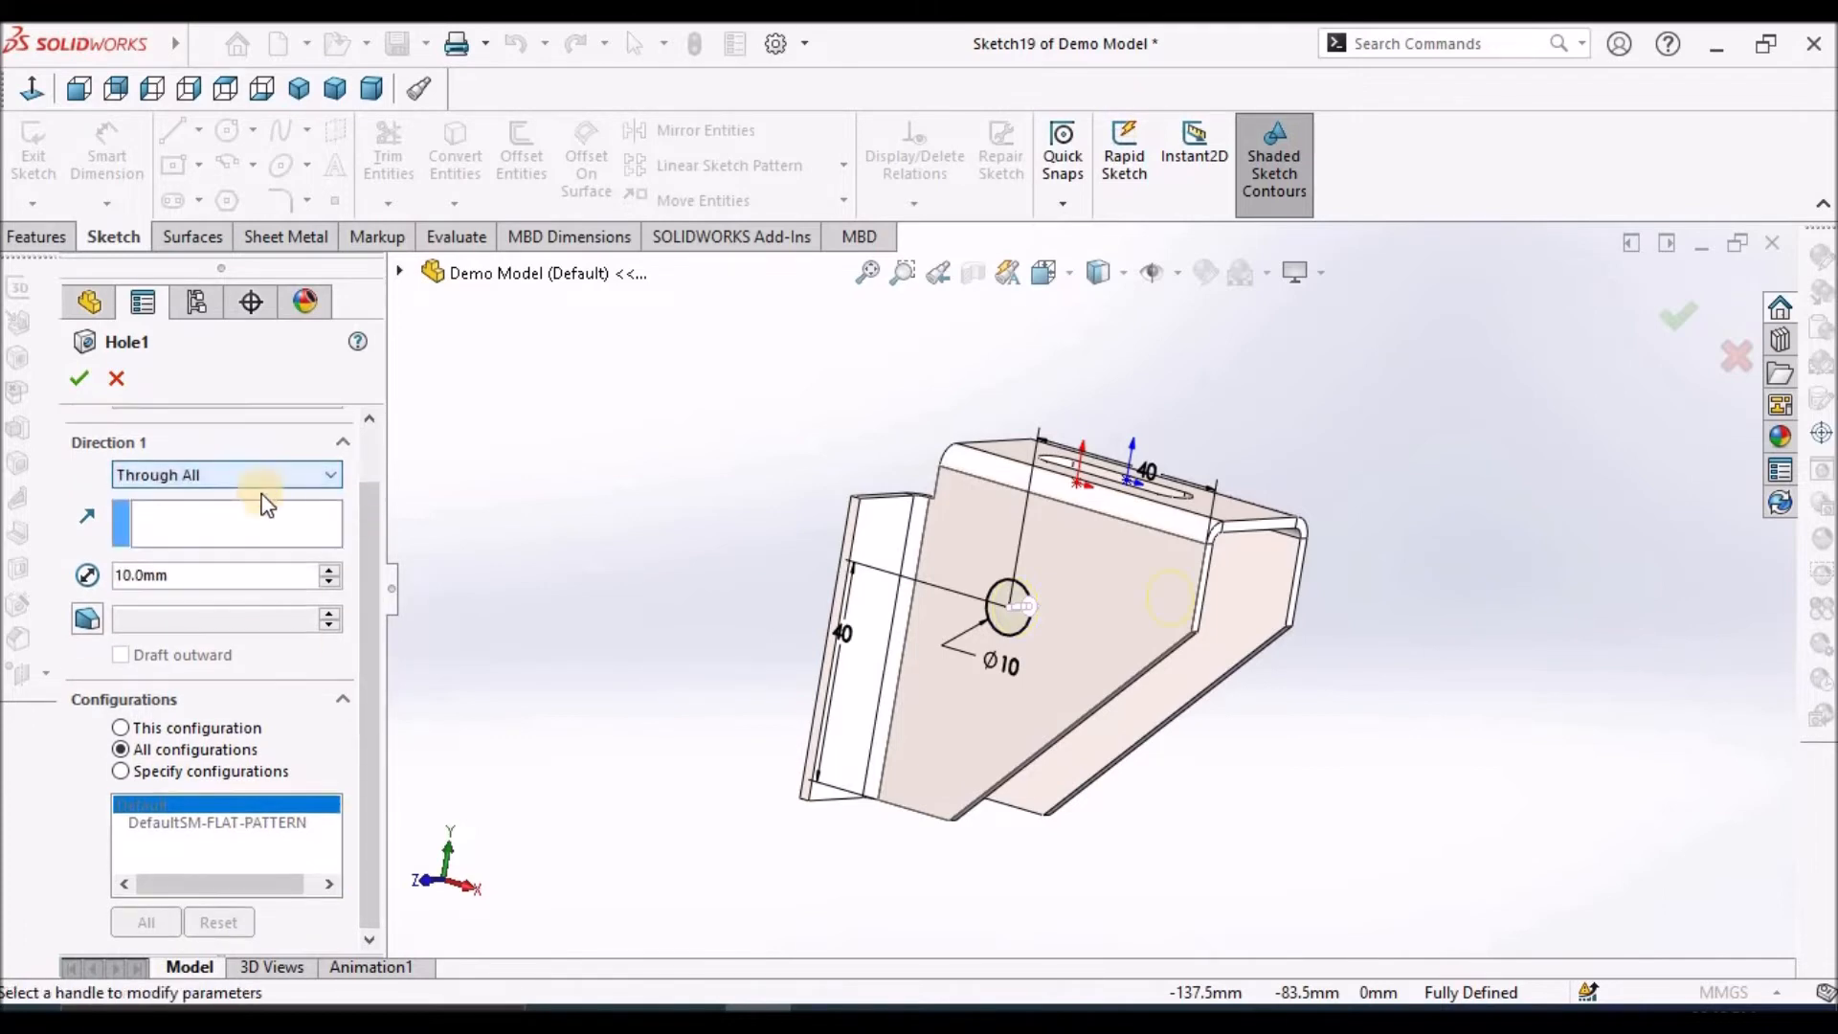
click(79, 379)
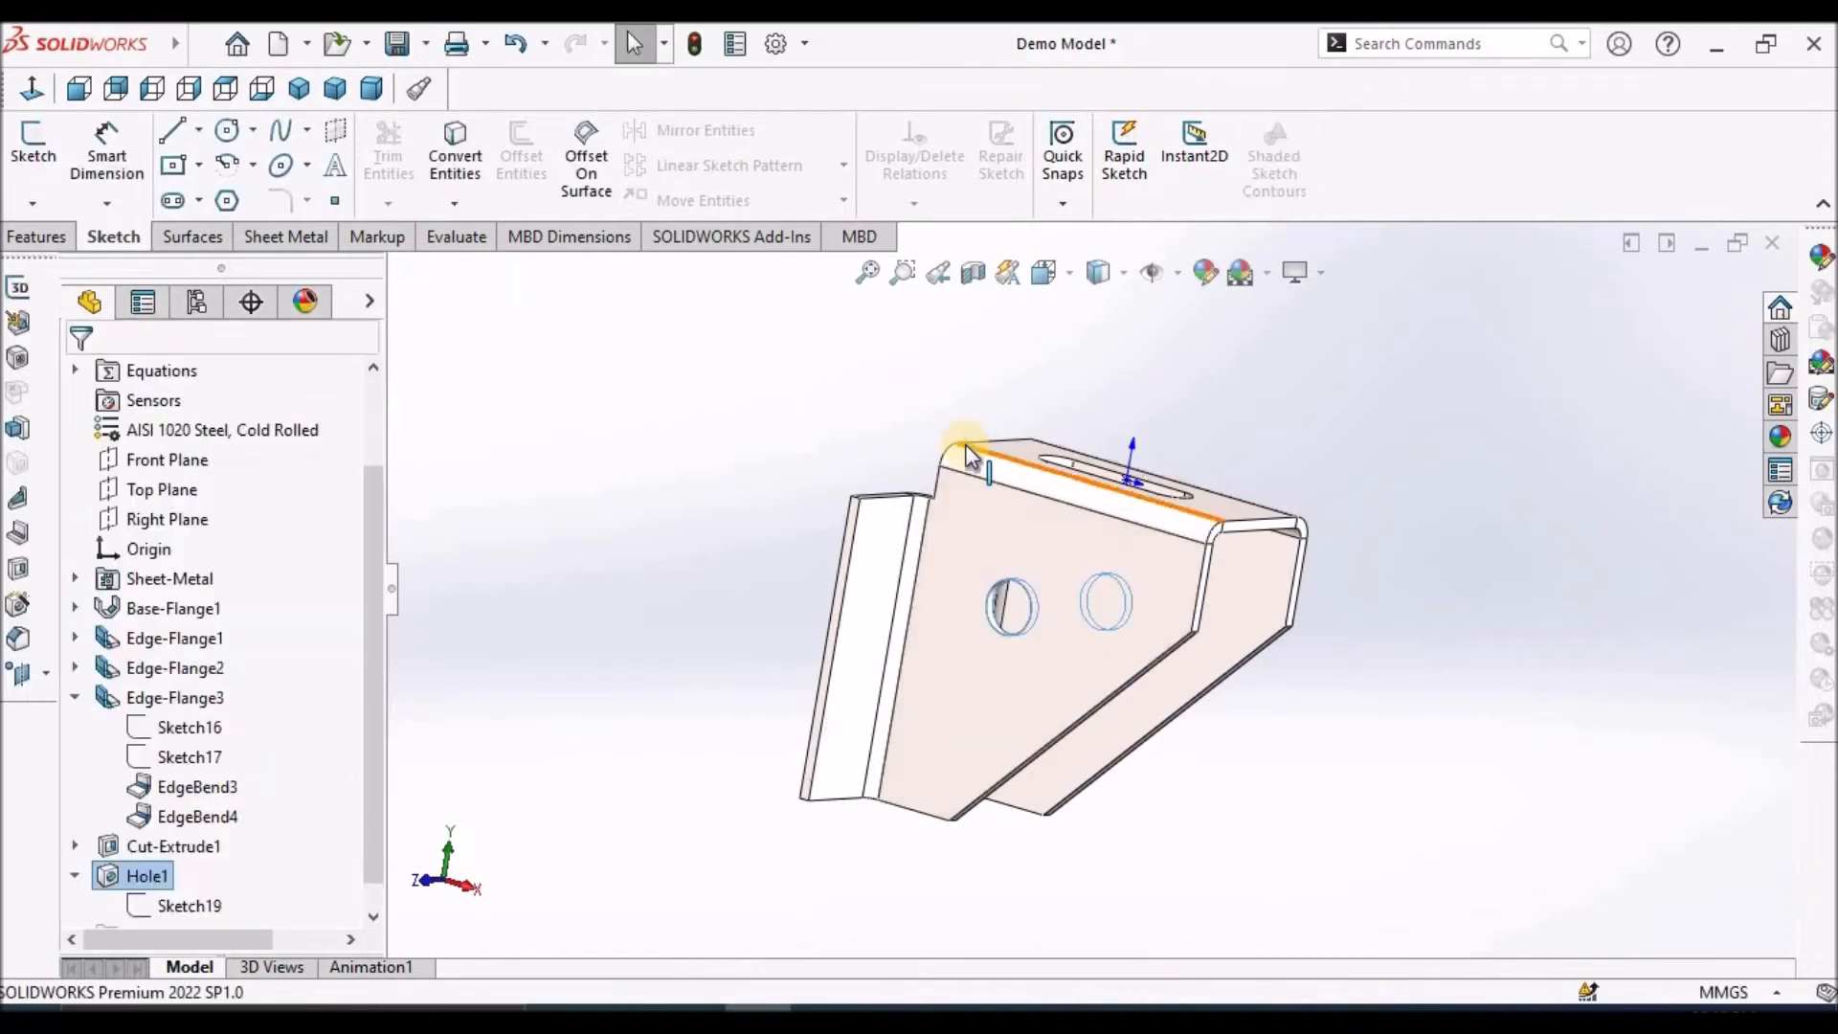
middle_drag(1019, 601, 1107, 620)
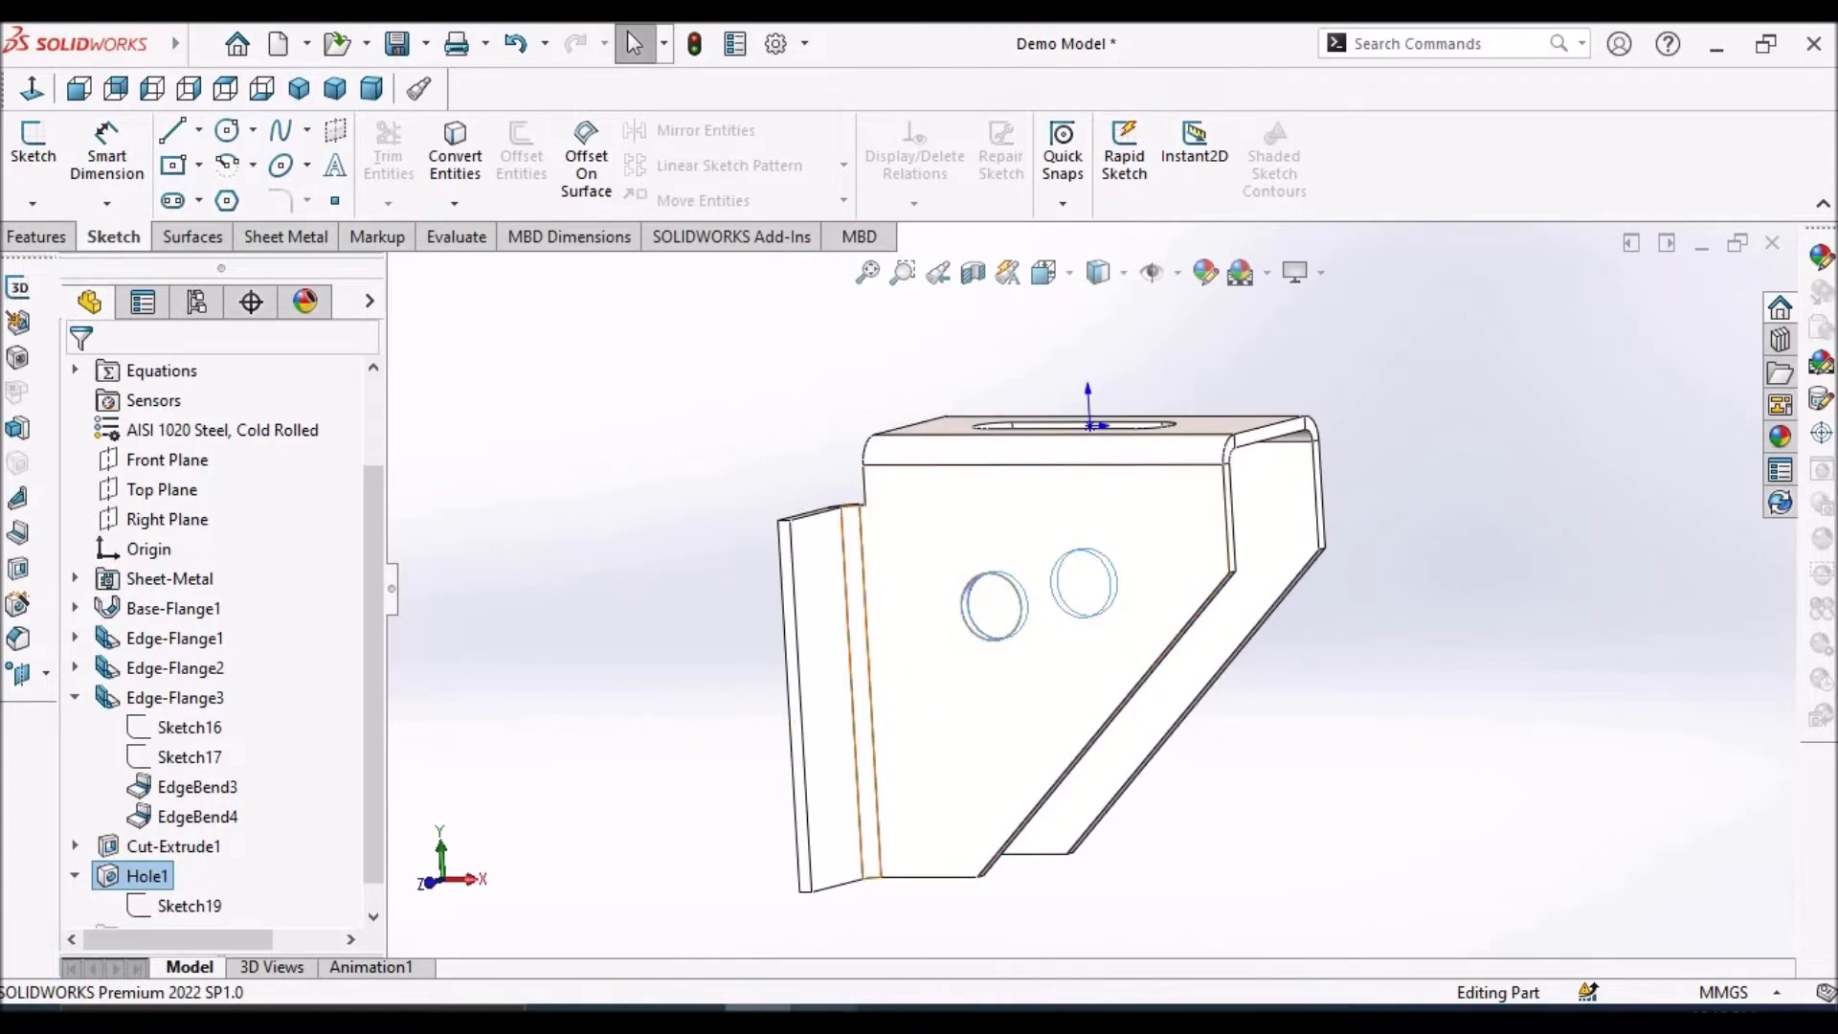
Check the mounting flange hole sizes and positions in the bracket's PDF drawing, and return to the model's mounting flanges in SOLIDWORKS
key(alt+Tab)
scroll(915, 719, down, 3)
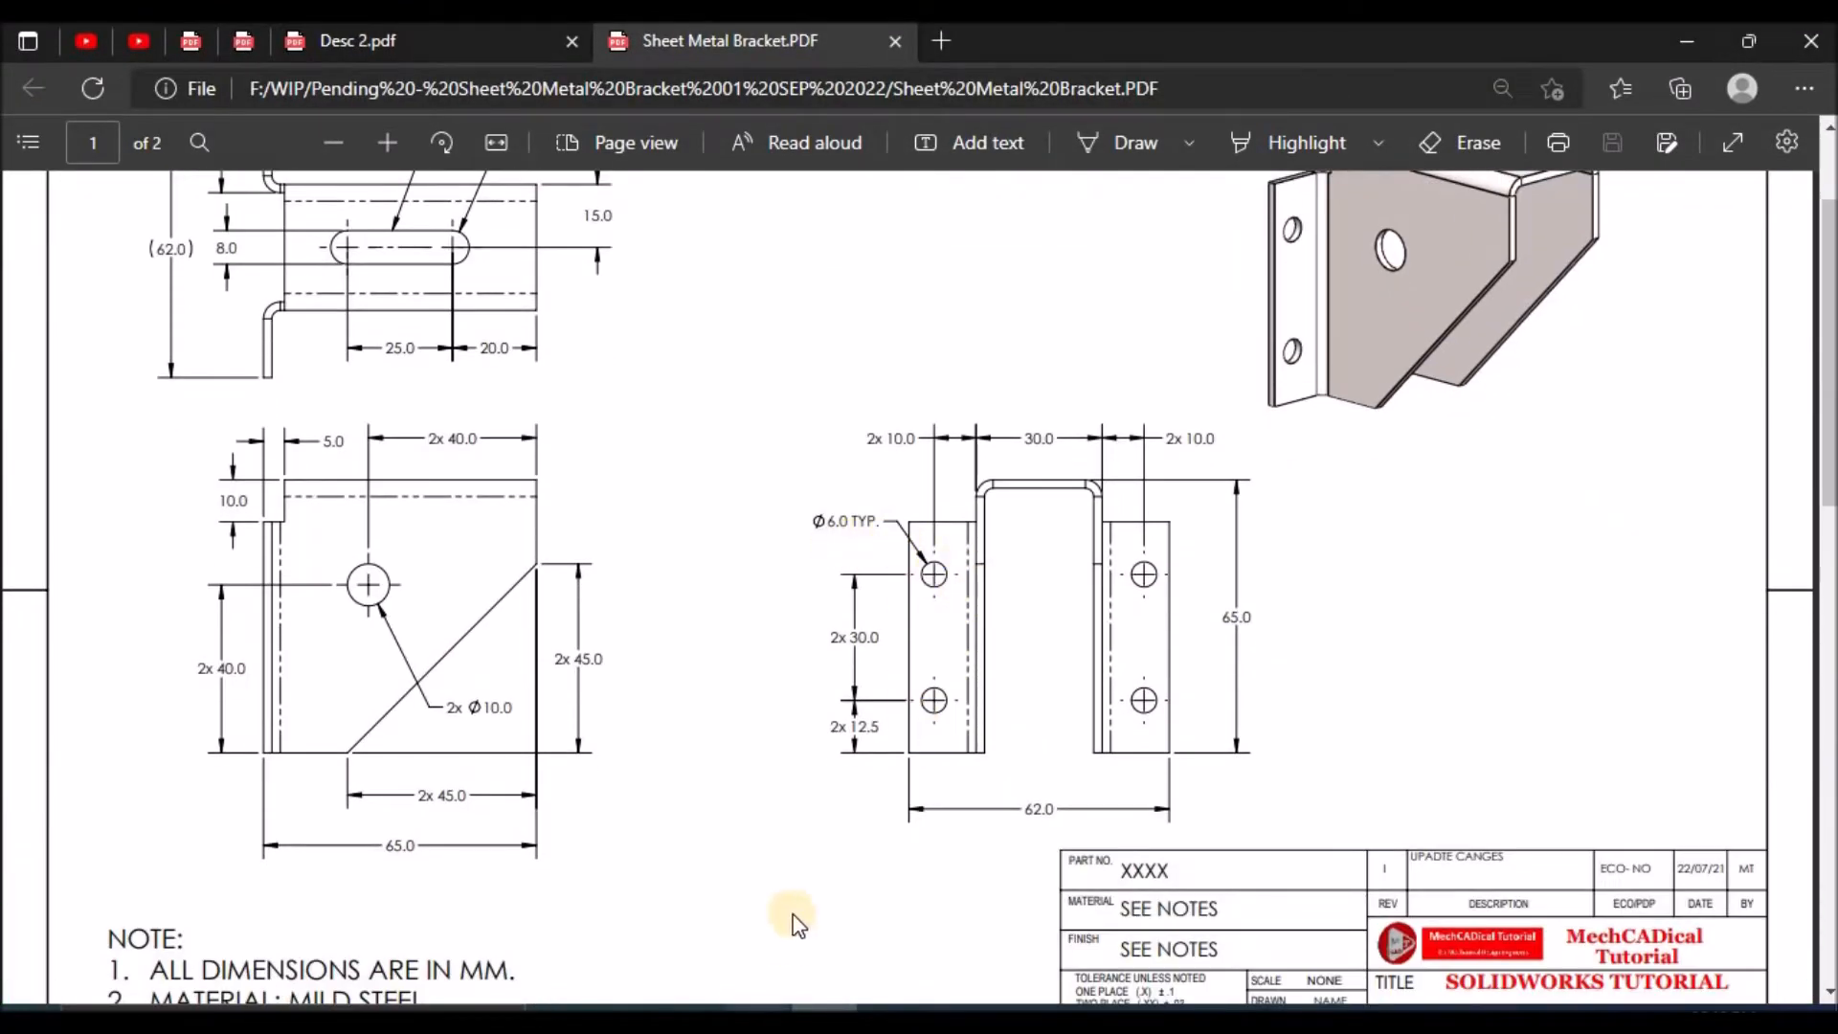
scroll(785, 948, up, 3)
key(alt+Tab)
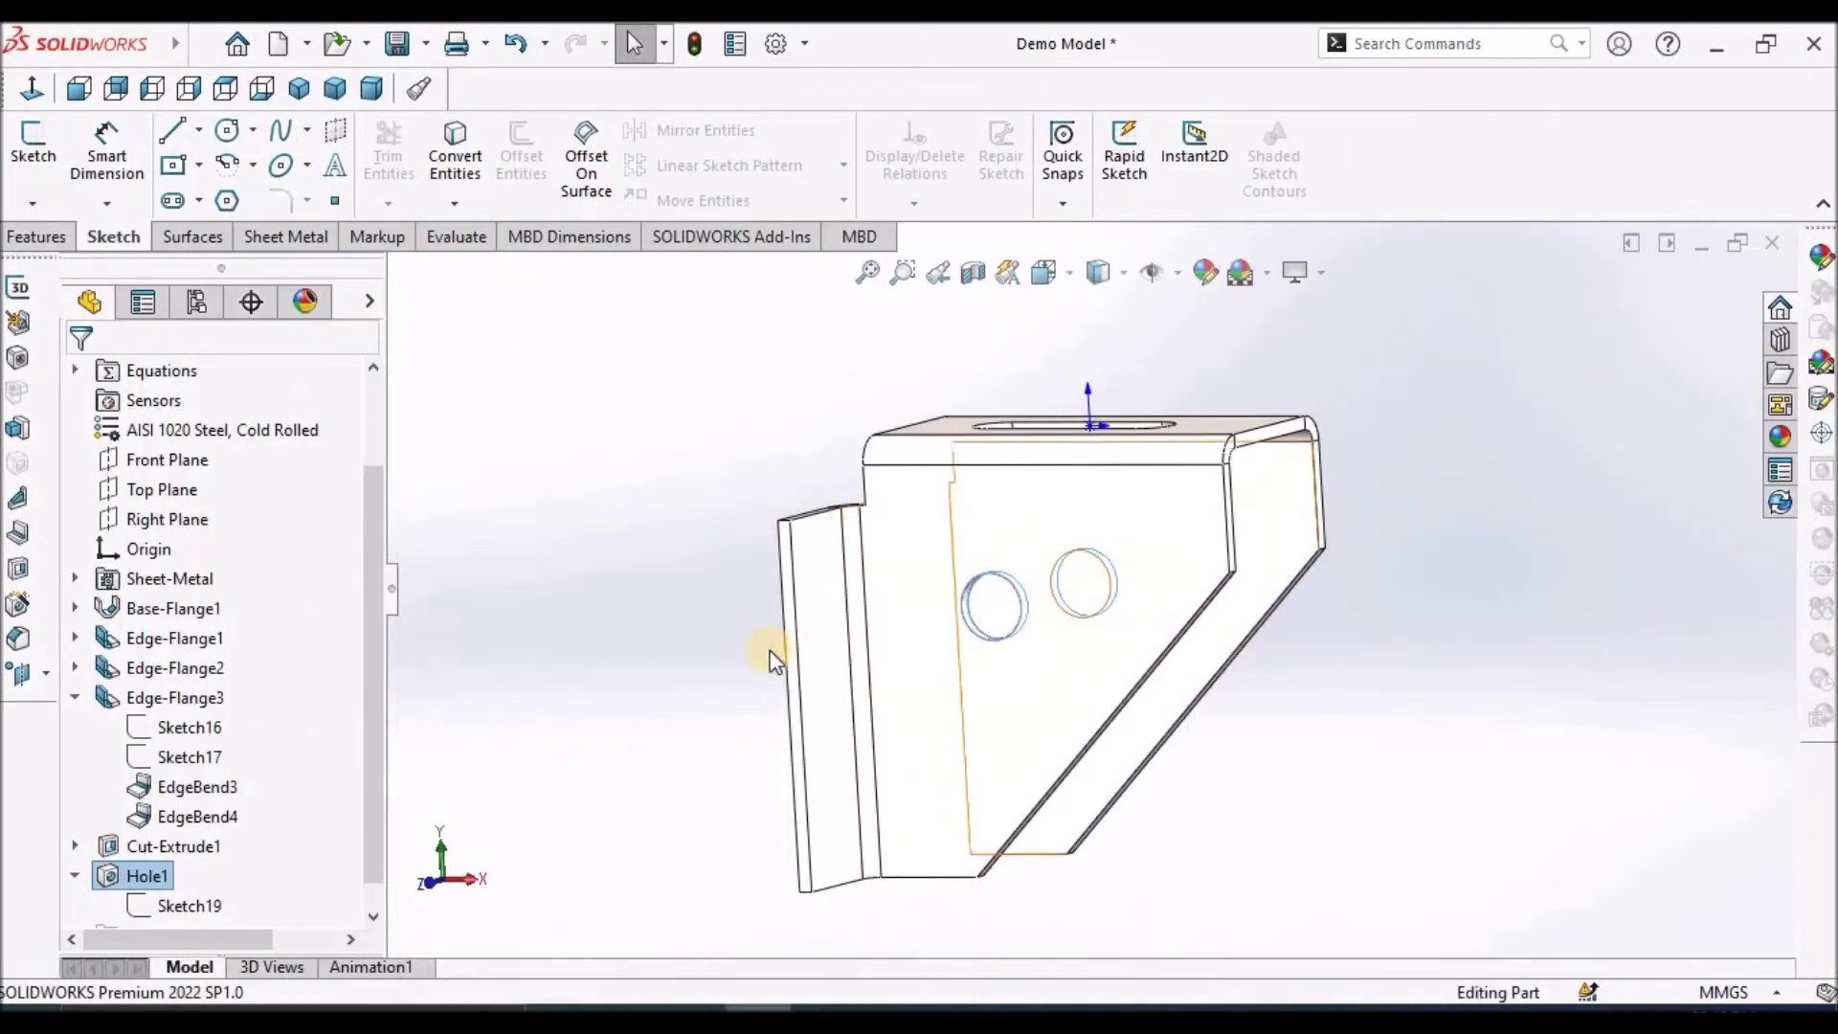
middle_drag(923, 571, 861, 521)
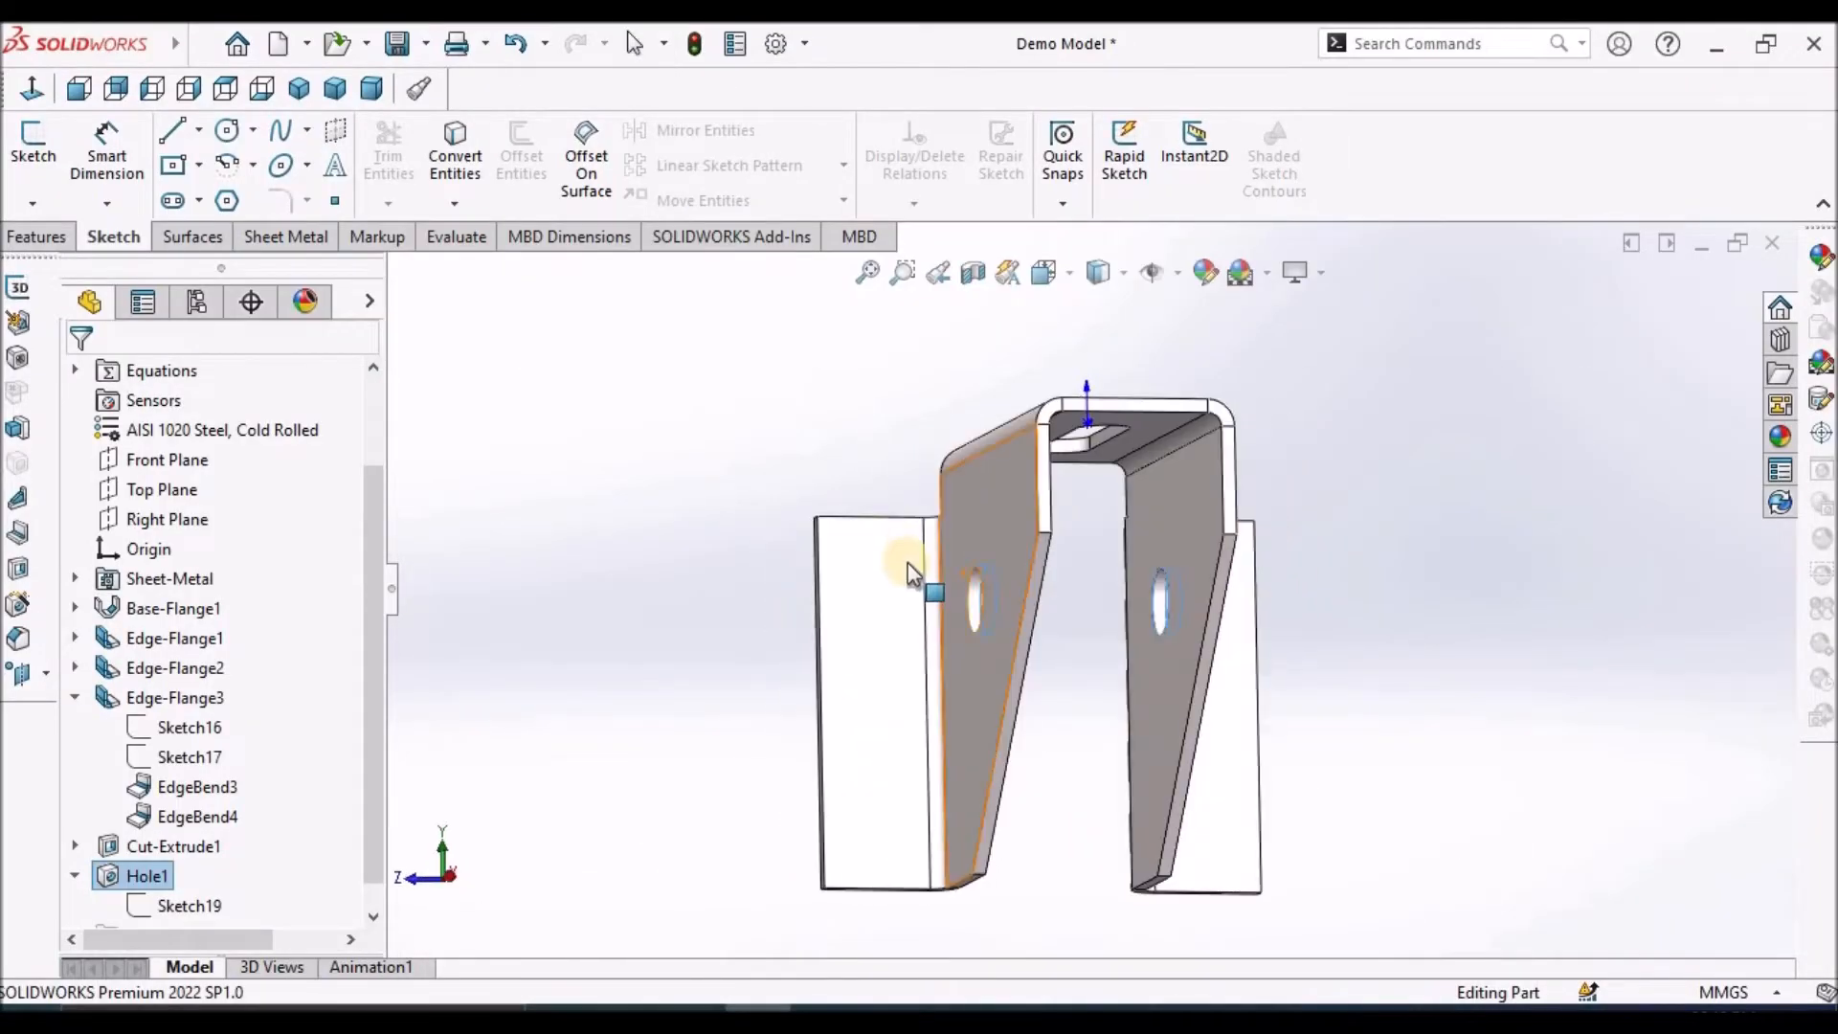
click(869, 606)
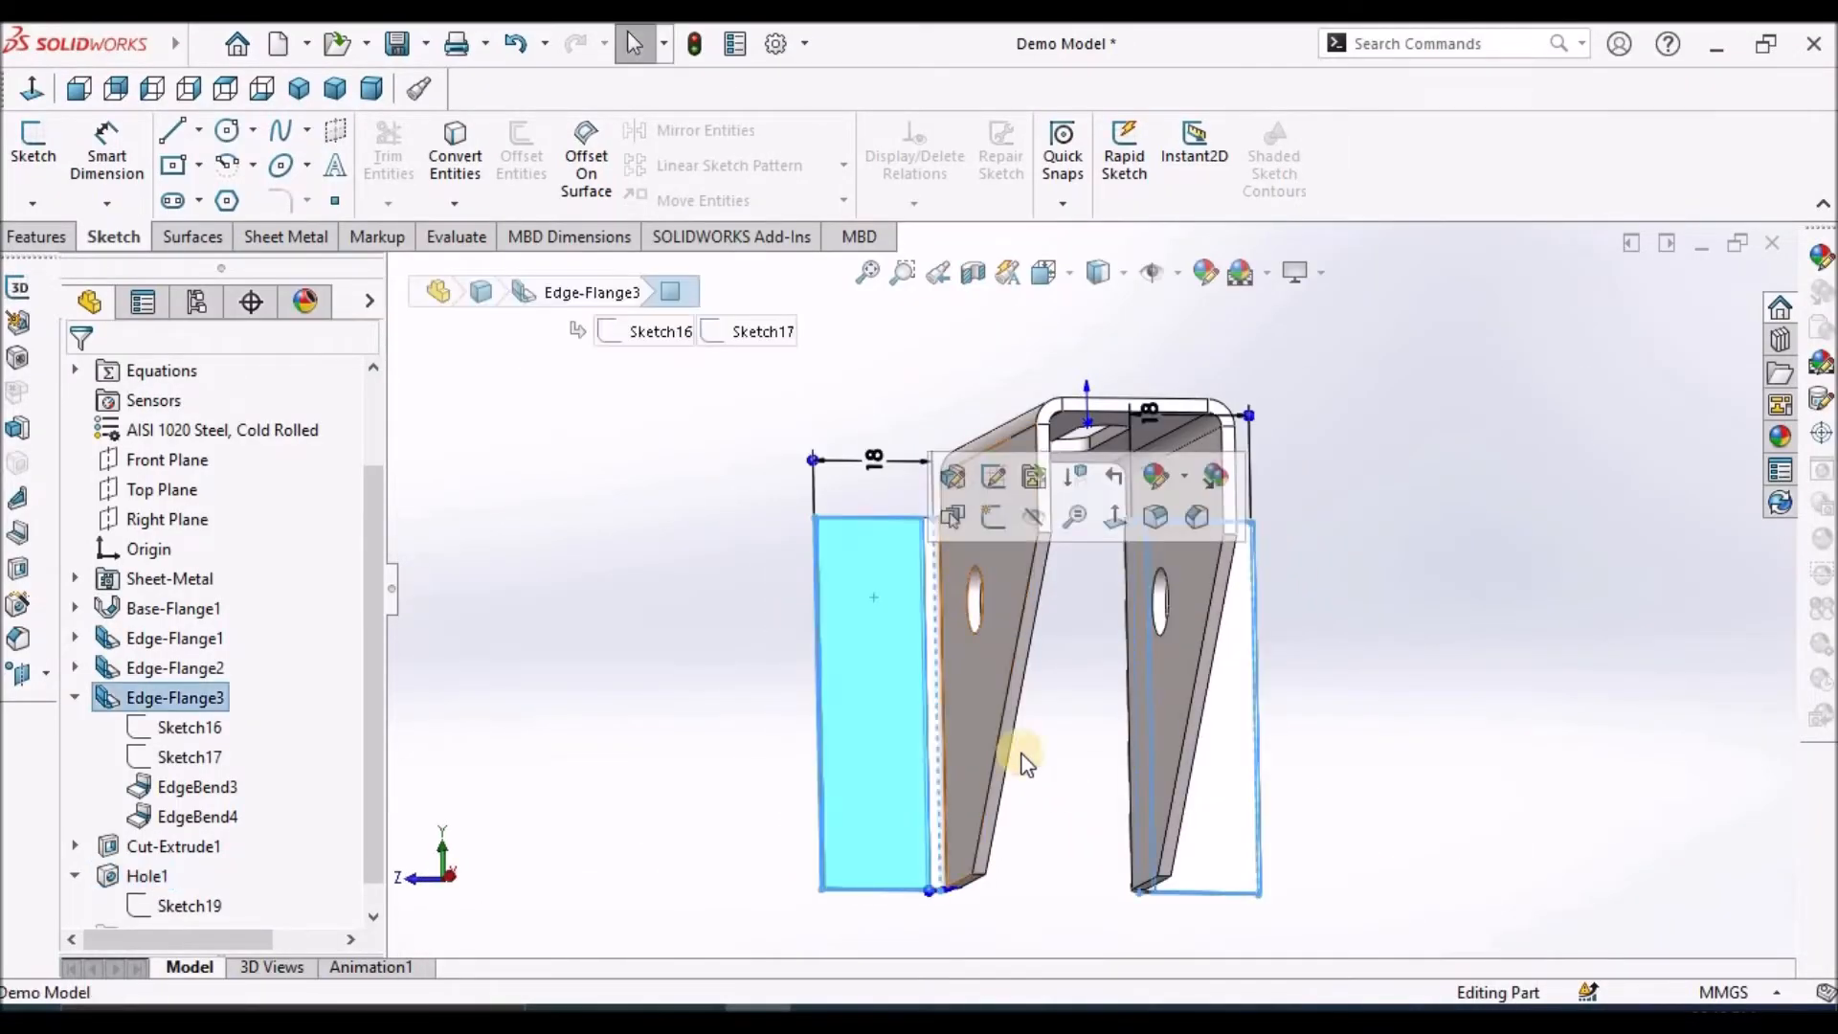
click(21, 153)
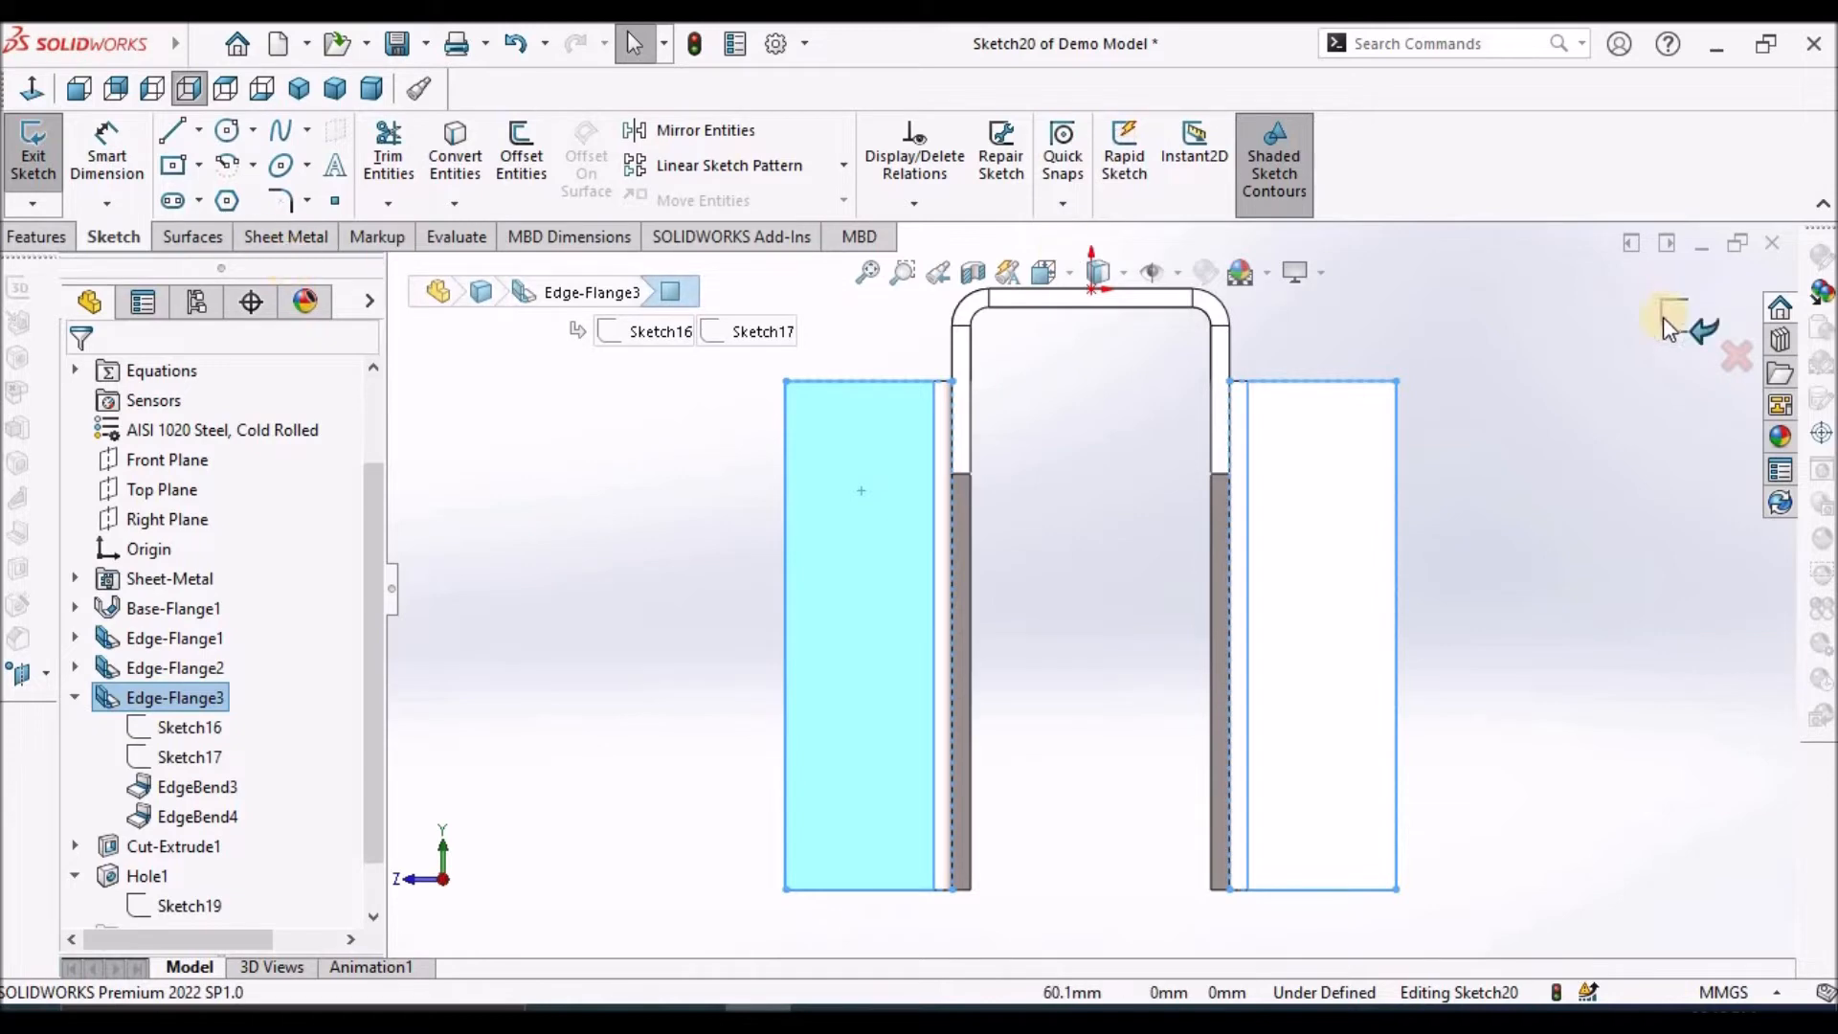
click(1738, 364)
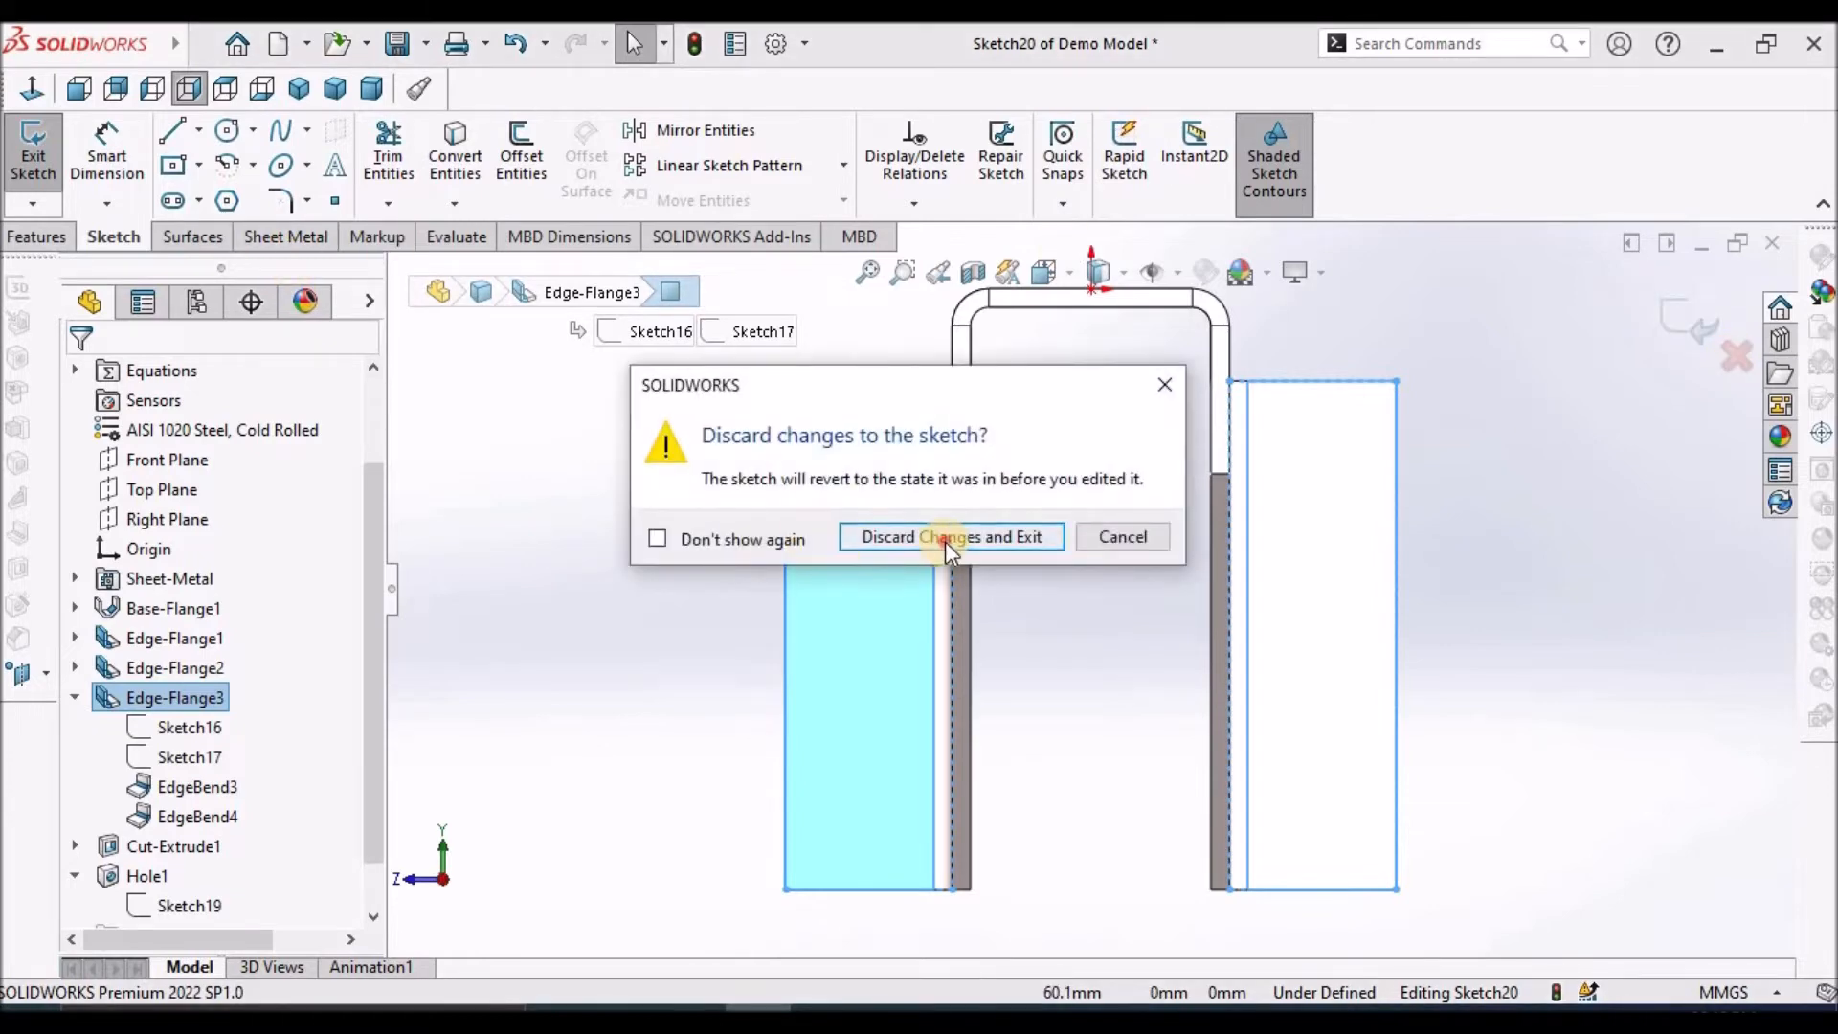
click(945, 540)
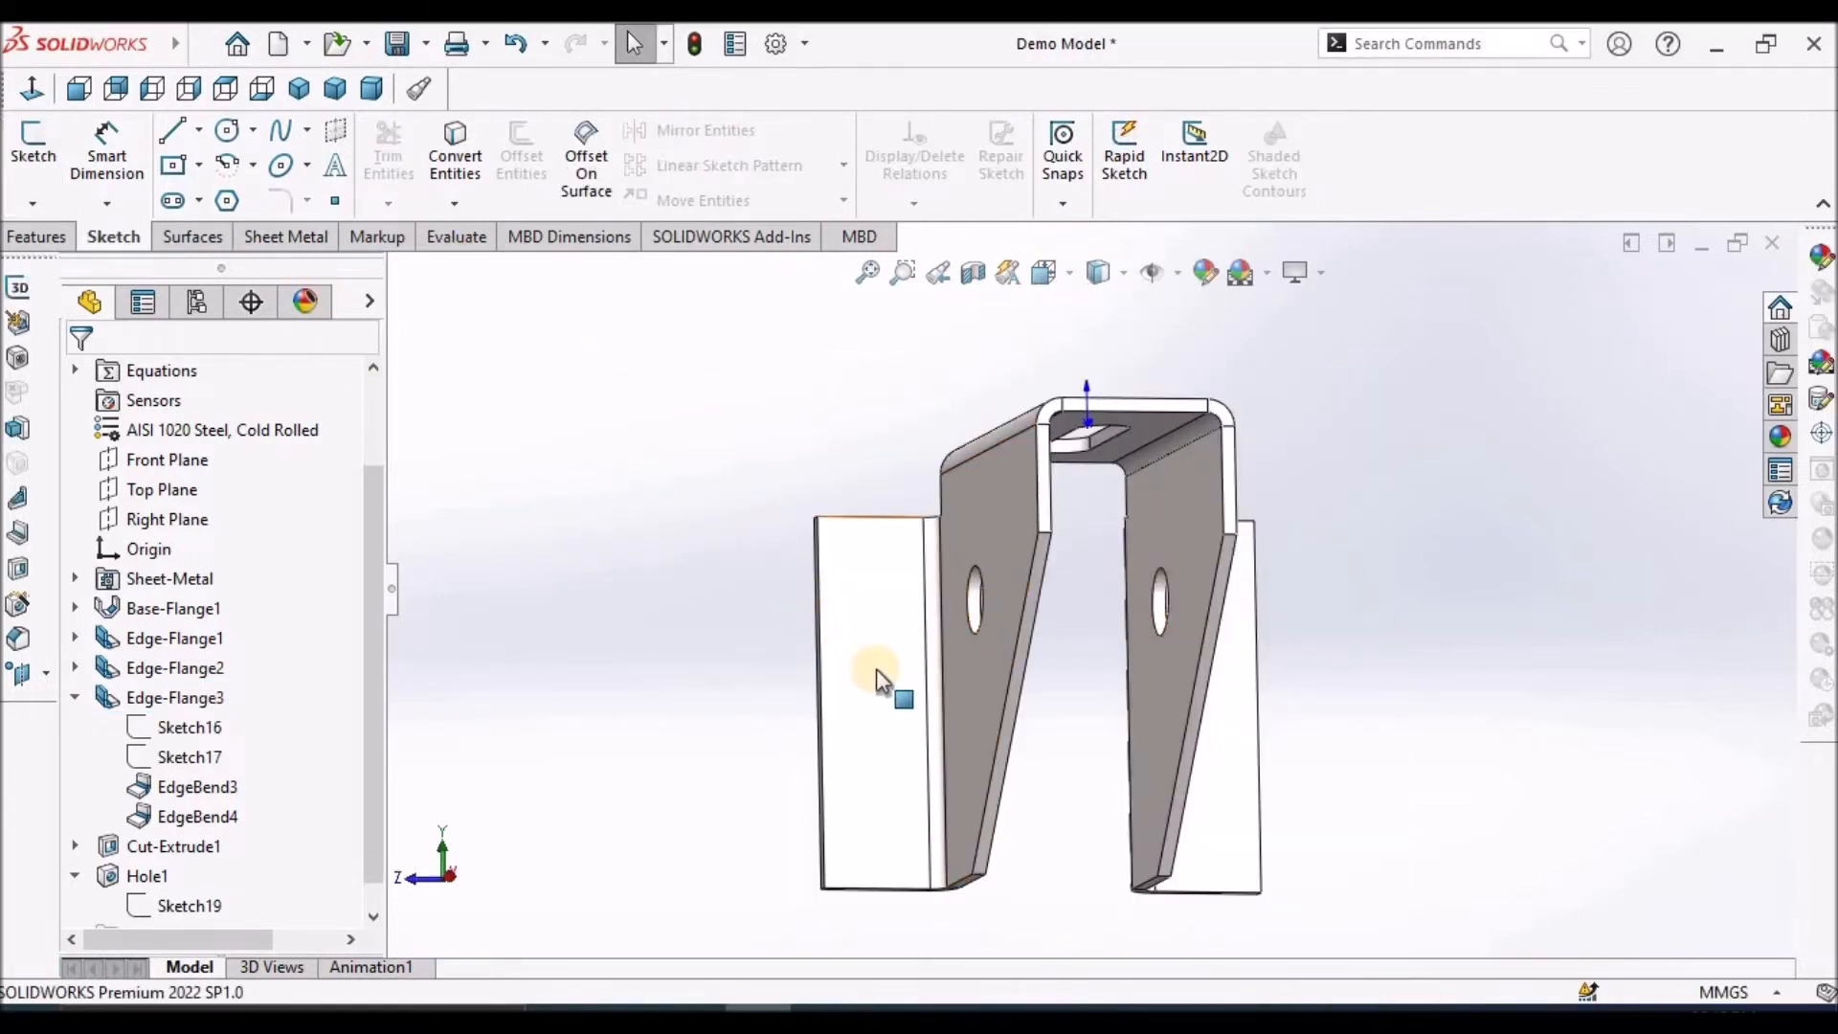
Place a 10 mm simple hole, blind and linked to thickness, on the face of the mounting flange on the +Z side
click(874, 675)
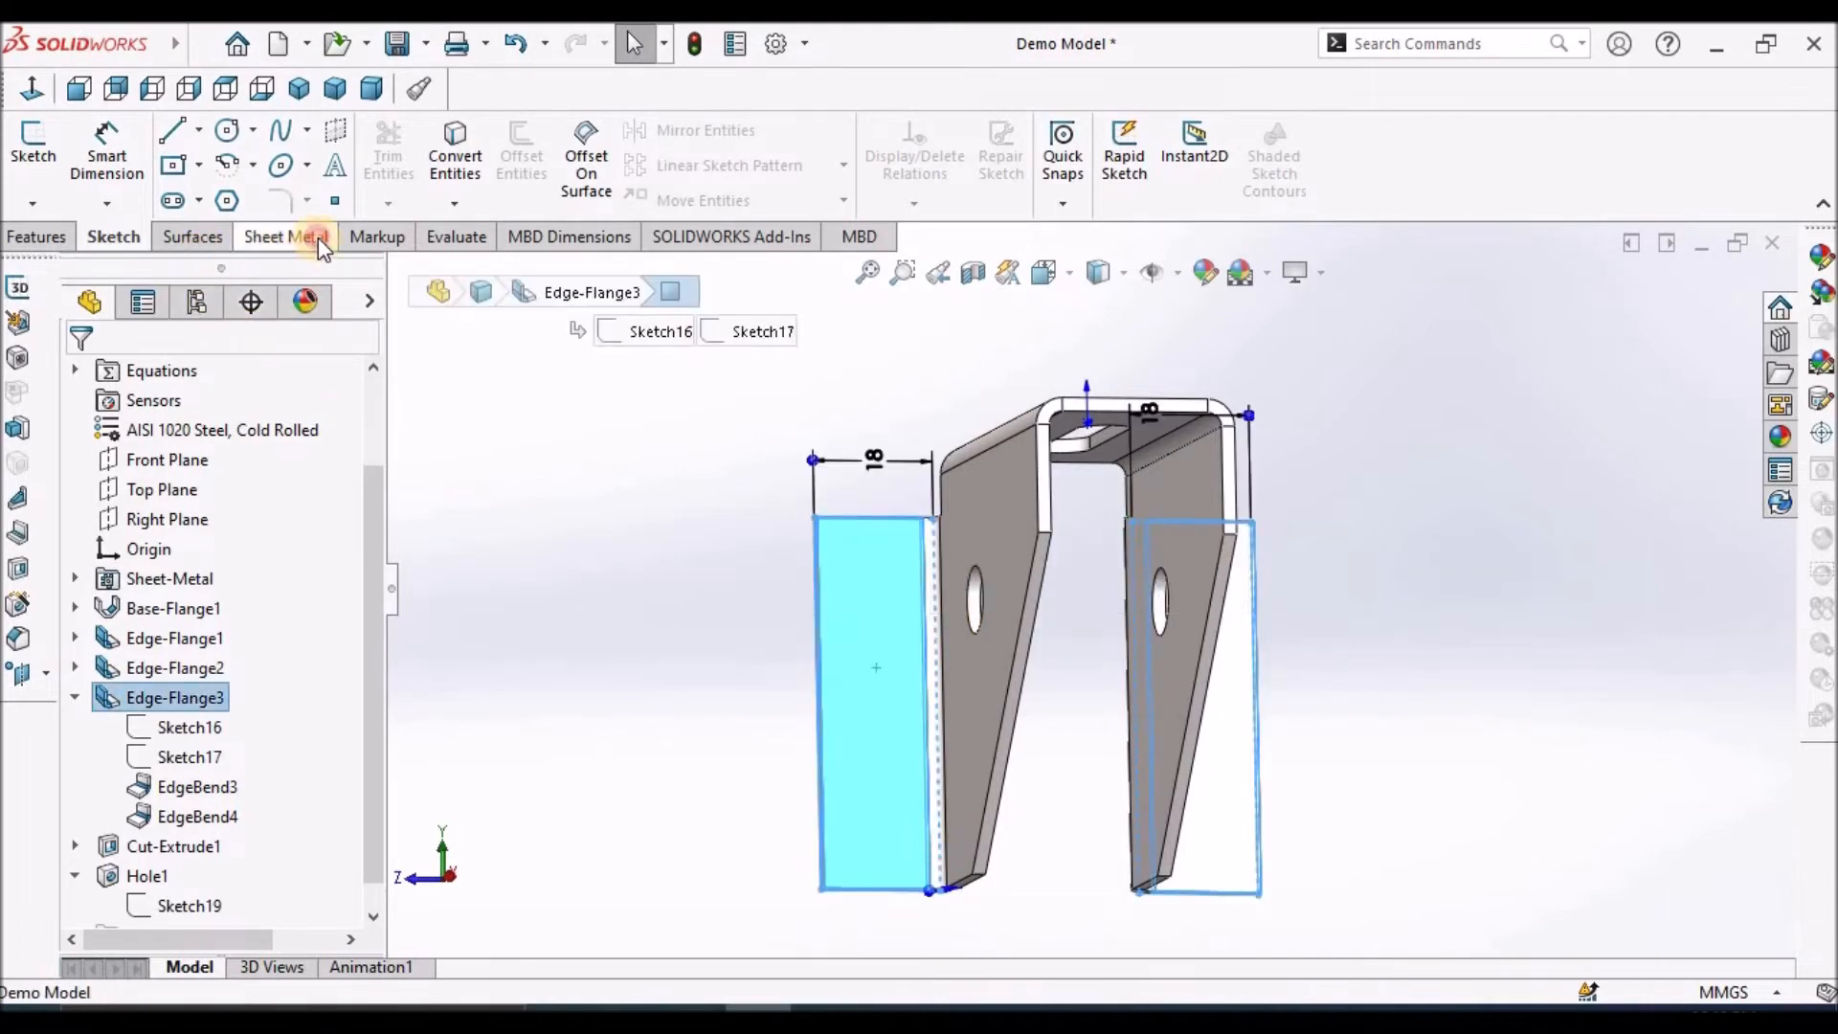
click(278, 239)
click(989, 168)
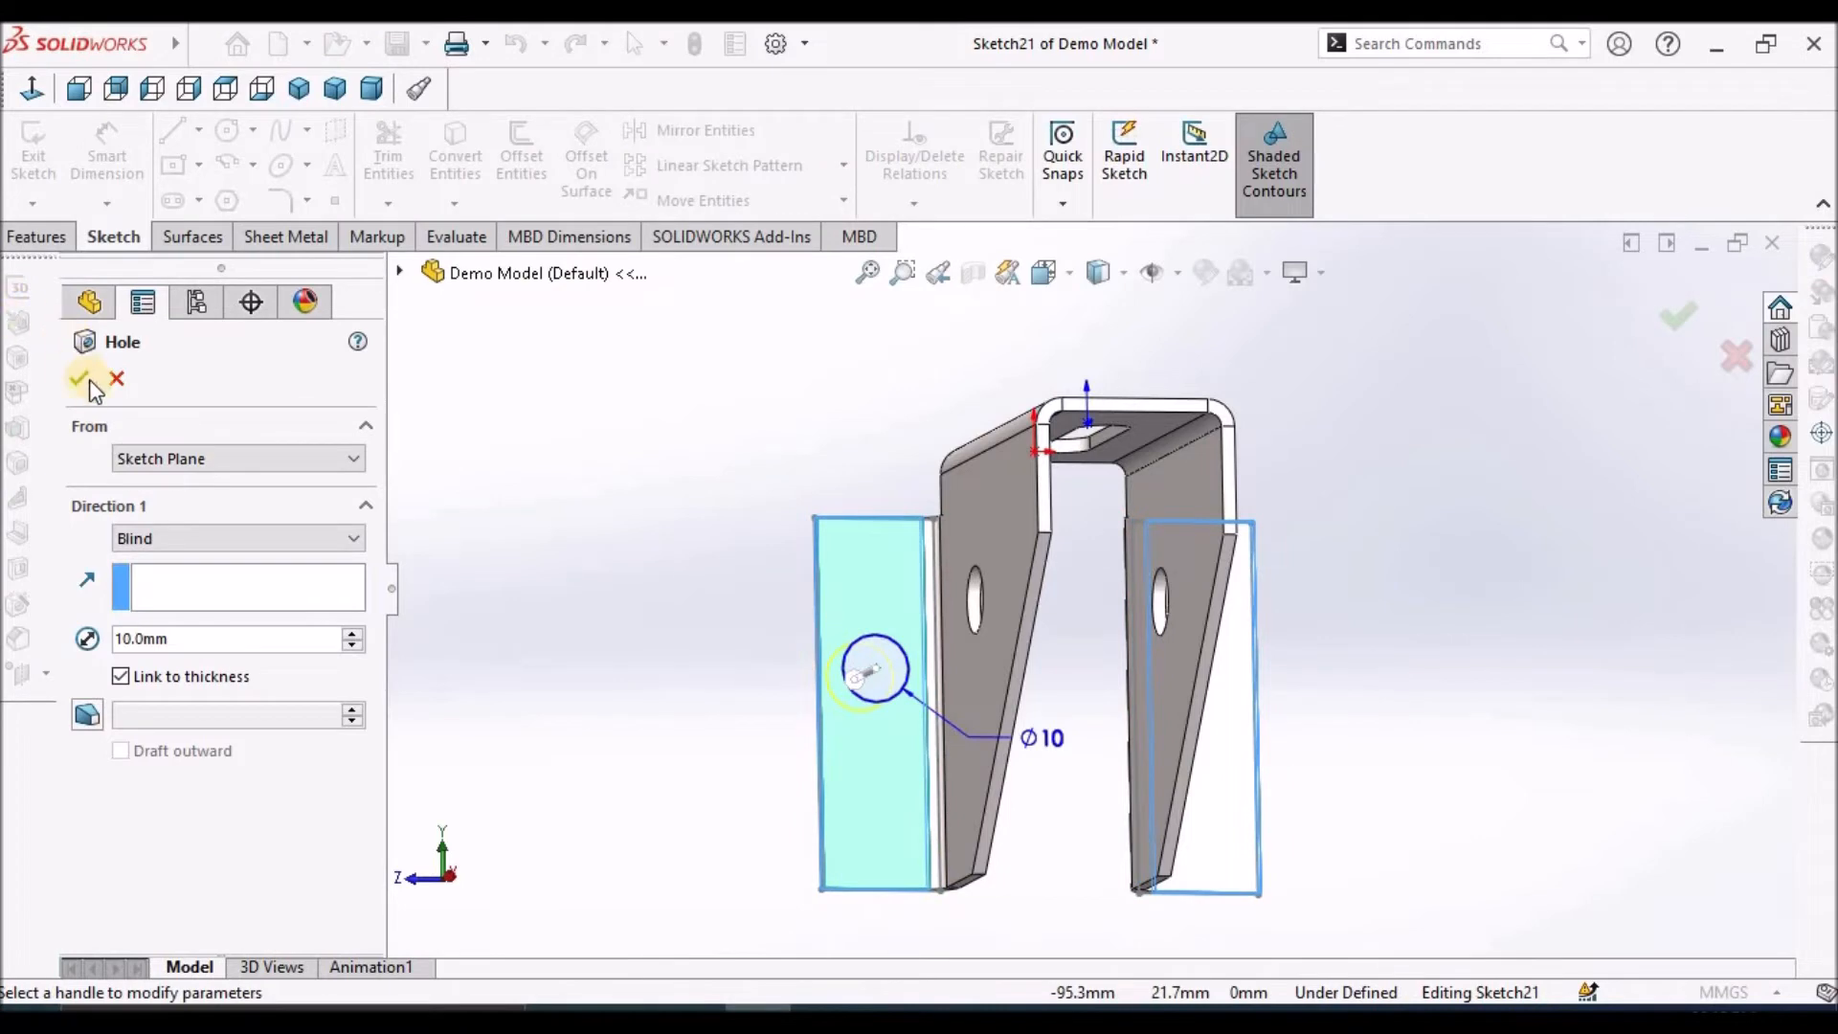
click(87, 379)
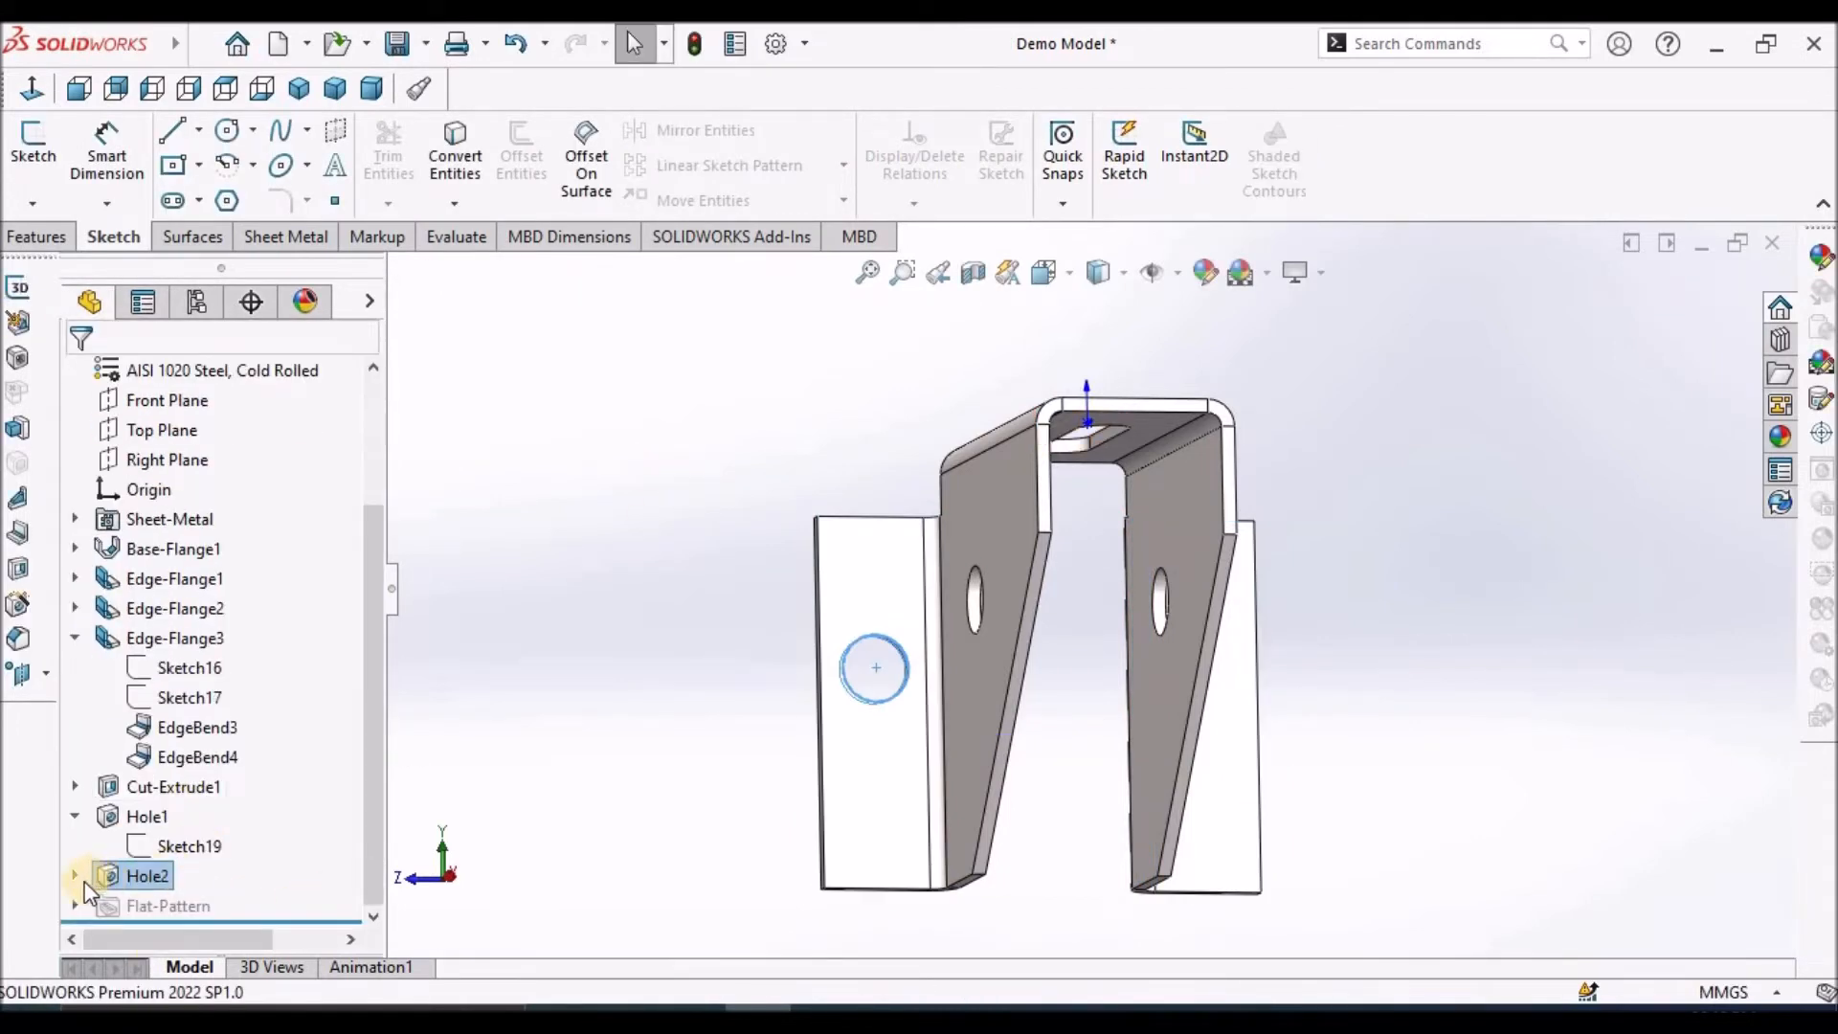
Edit the new hole's sketch and draw a second, smaller circle about 21 mm below the first on the same mounting flange
click(76, 876)
click(172, 903)
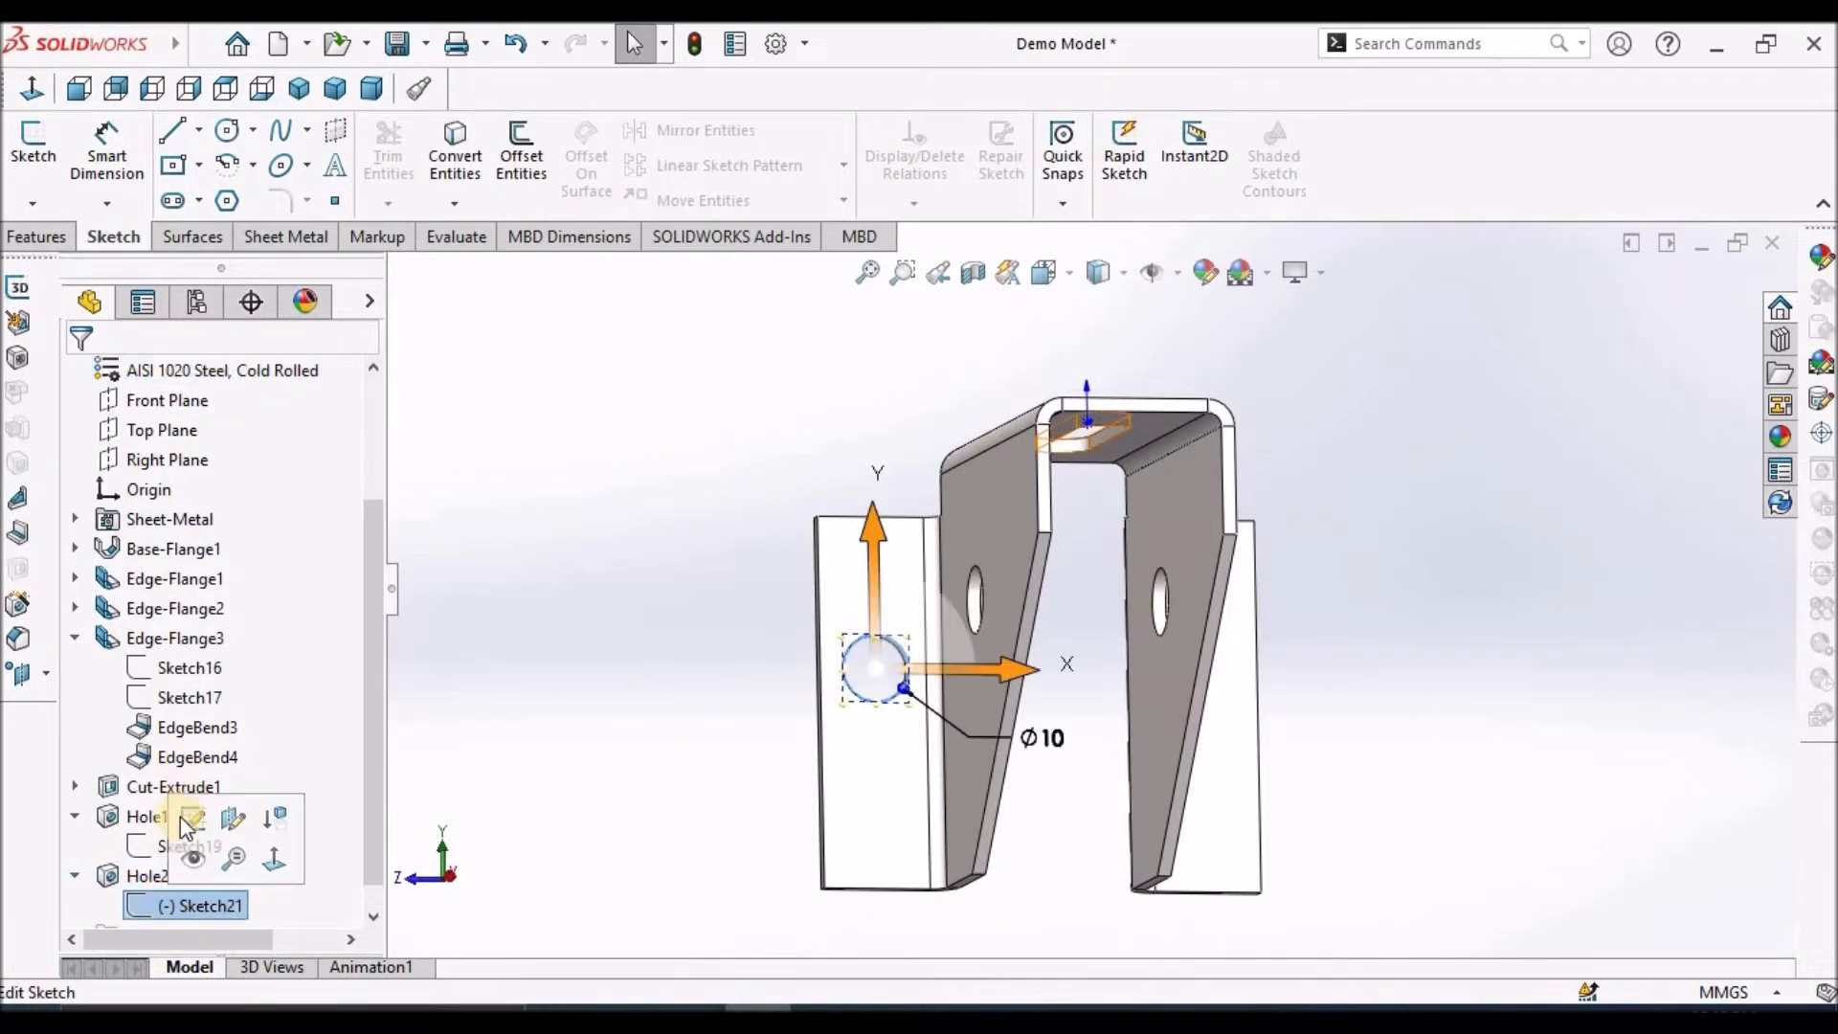
click(194, 821)
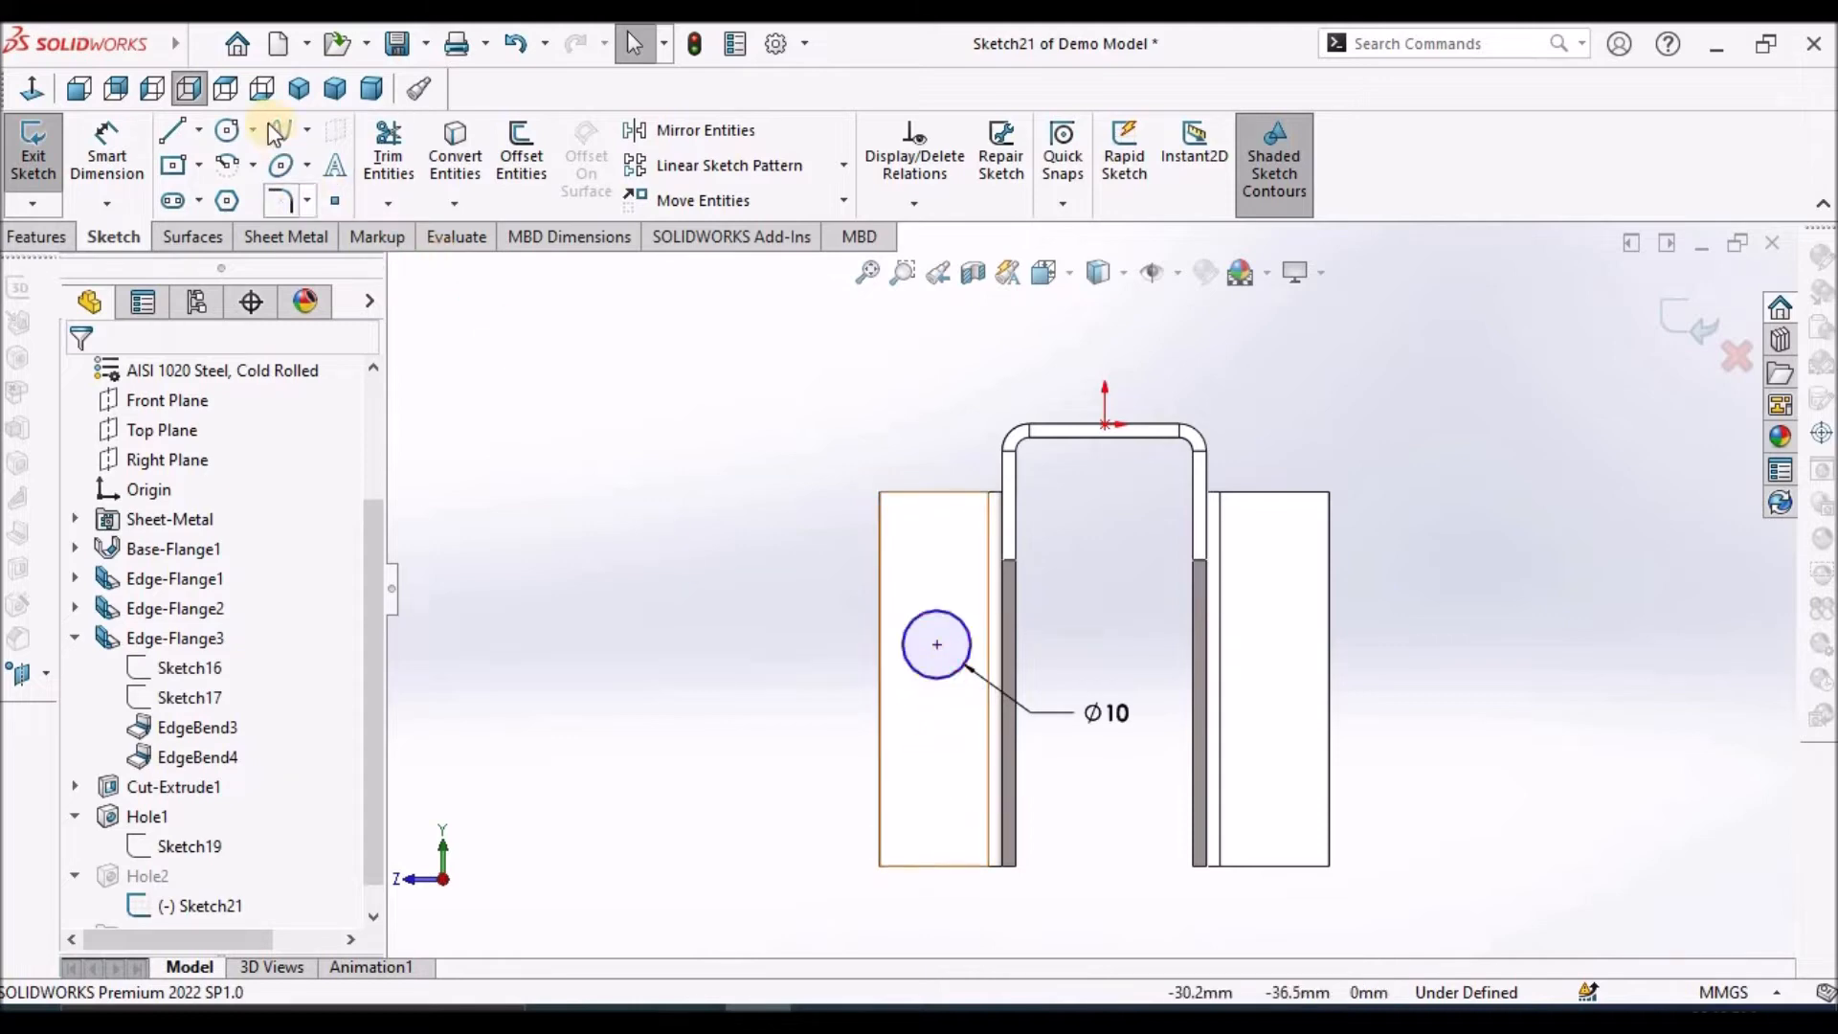
click(227, 163)
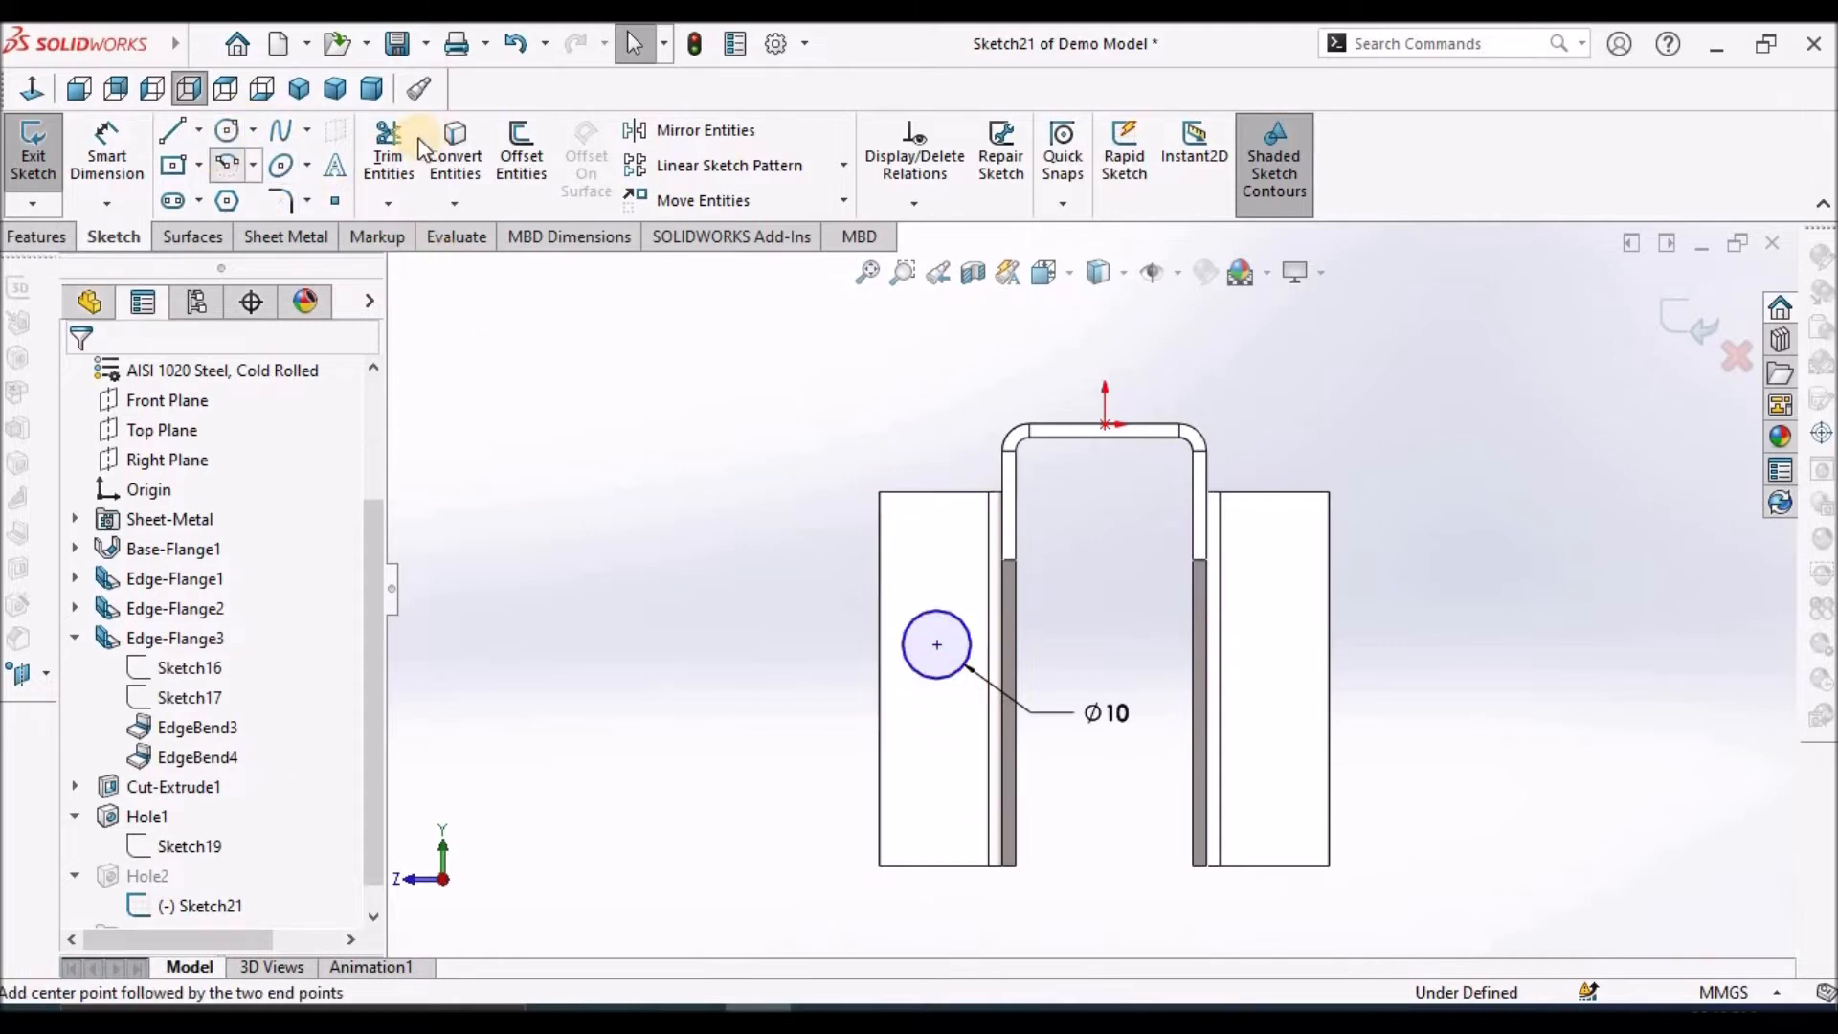
click(227, 130)
click(922, 786)
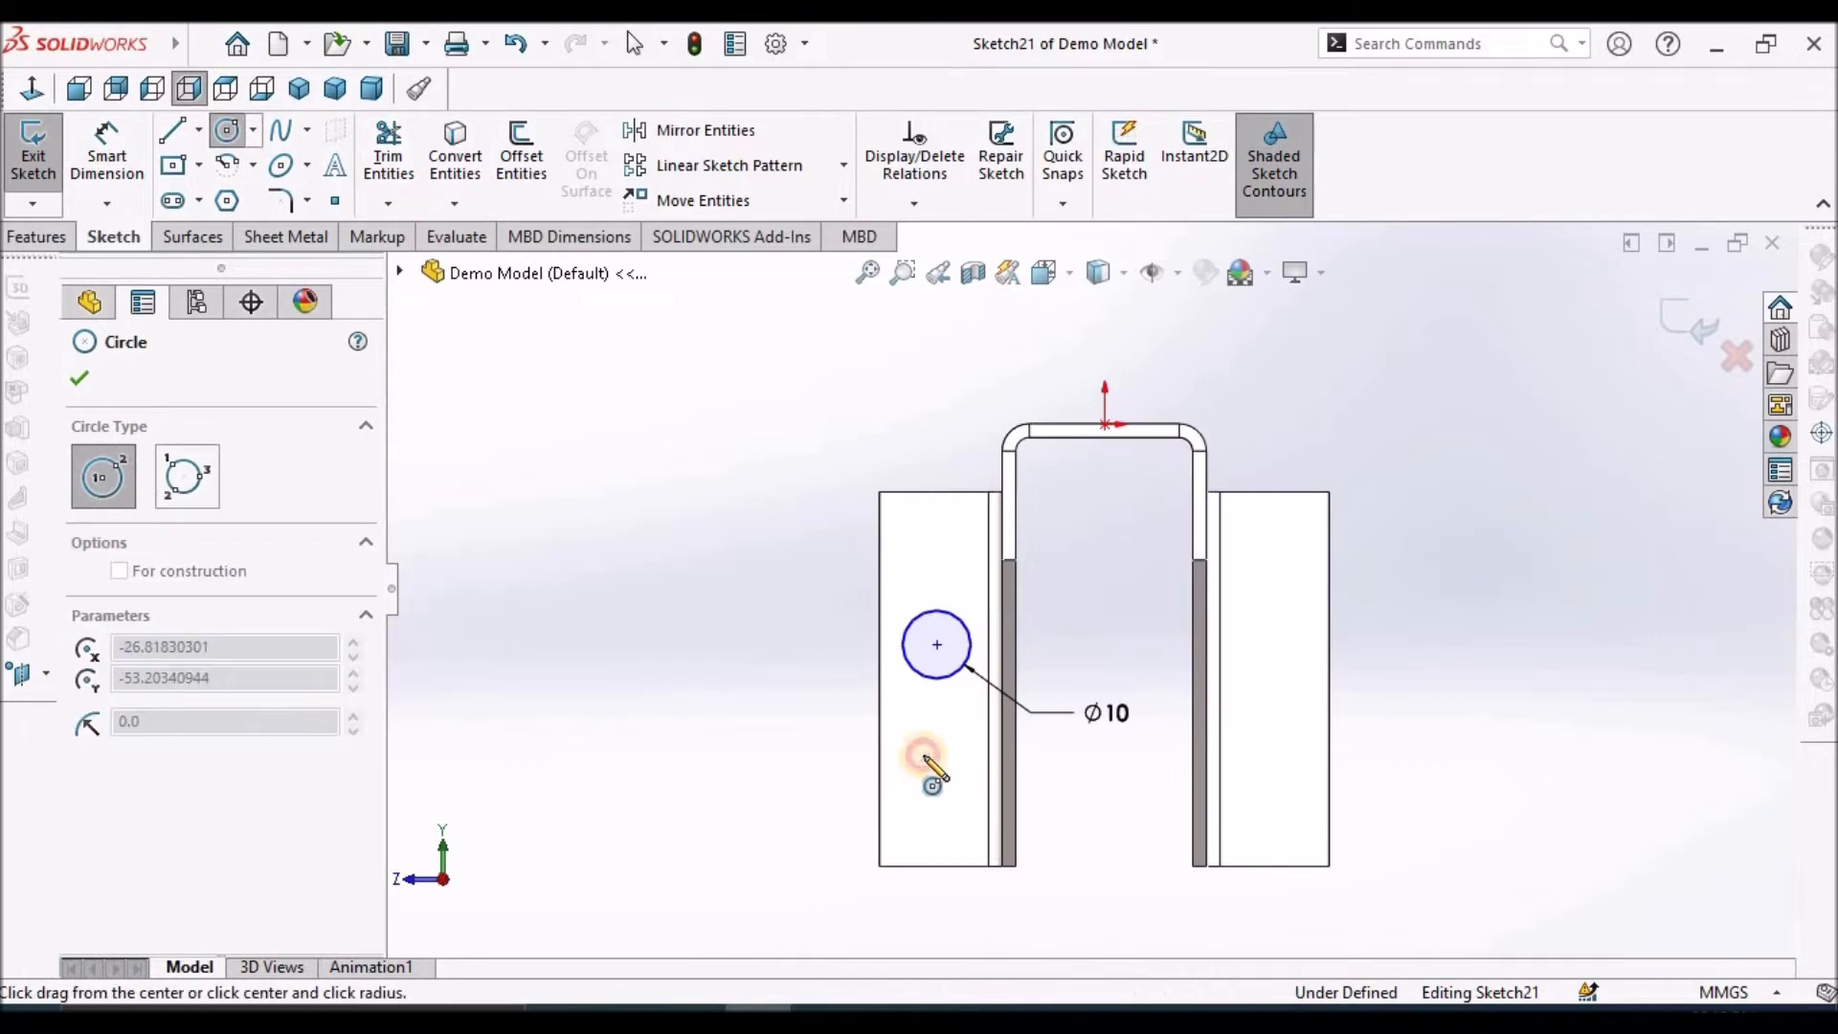
click(909, 763)
right_click(639, 662)
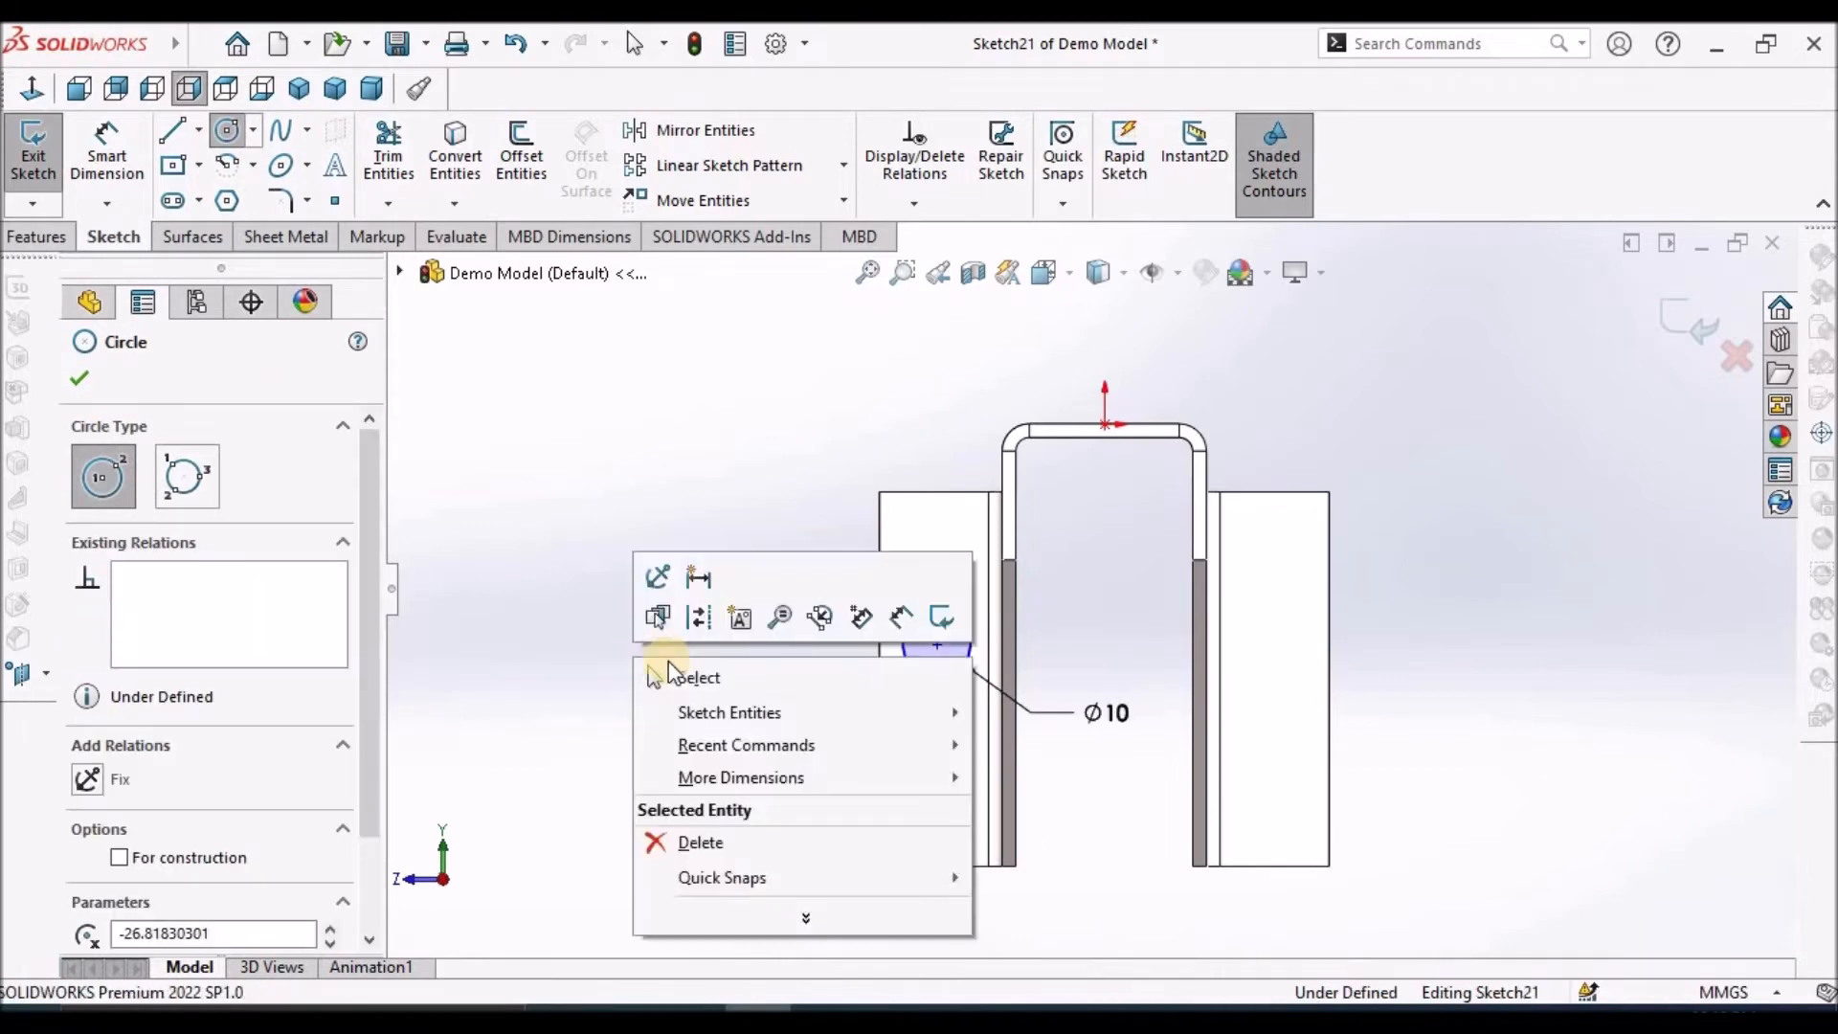
click(678, 673)
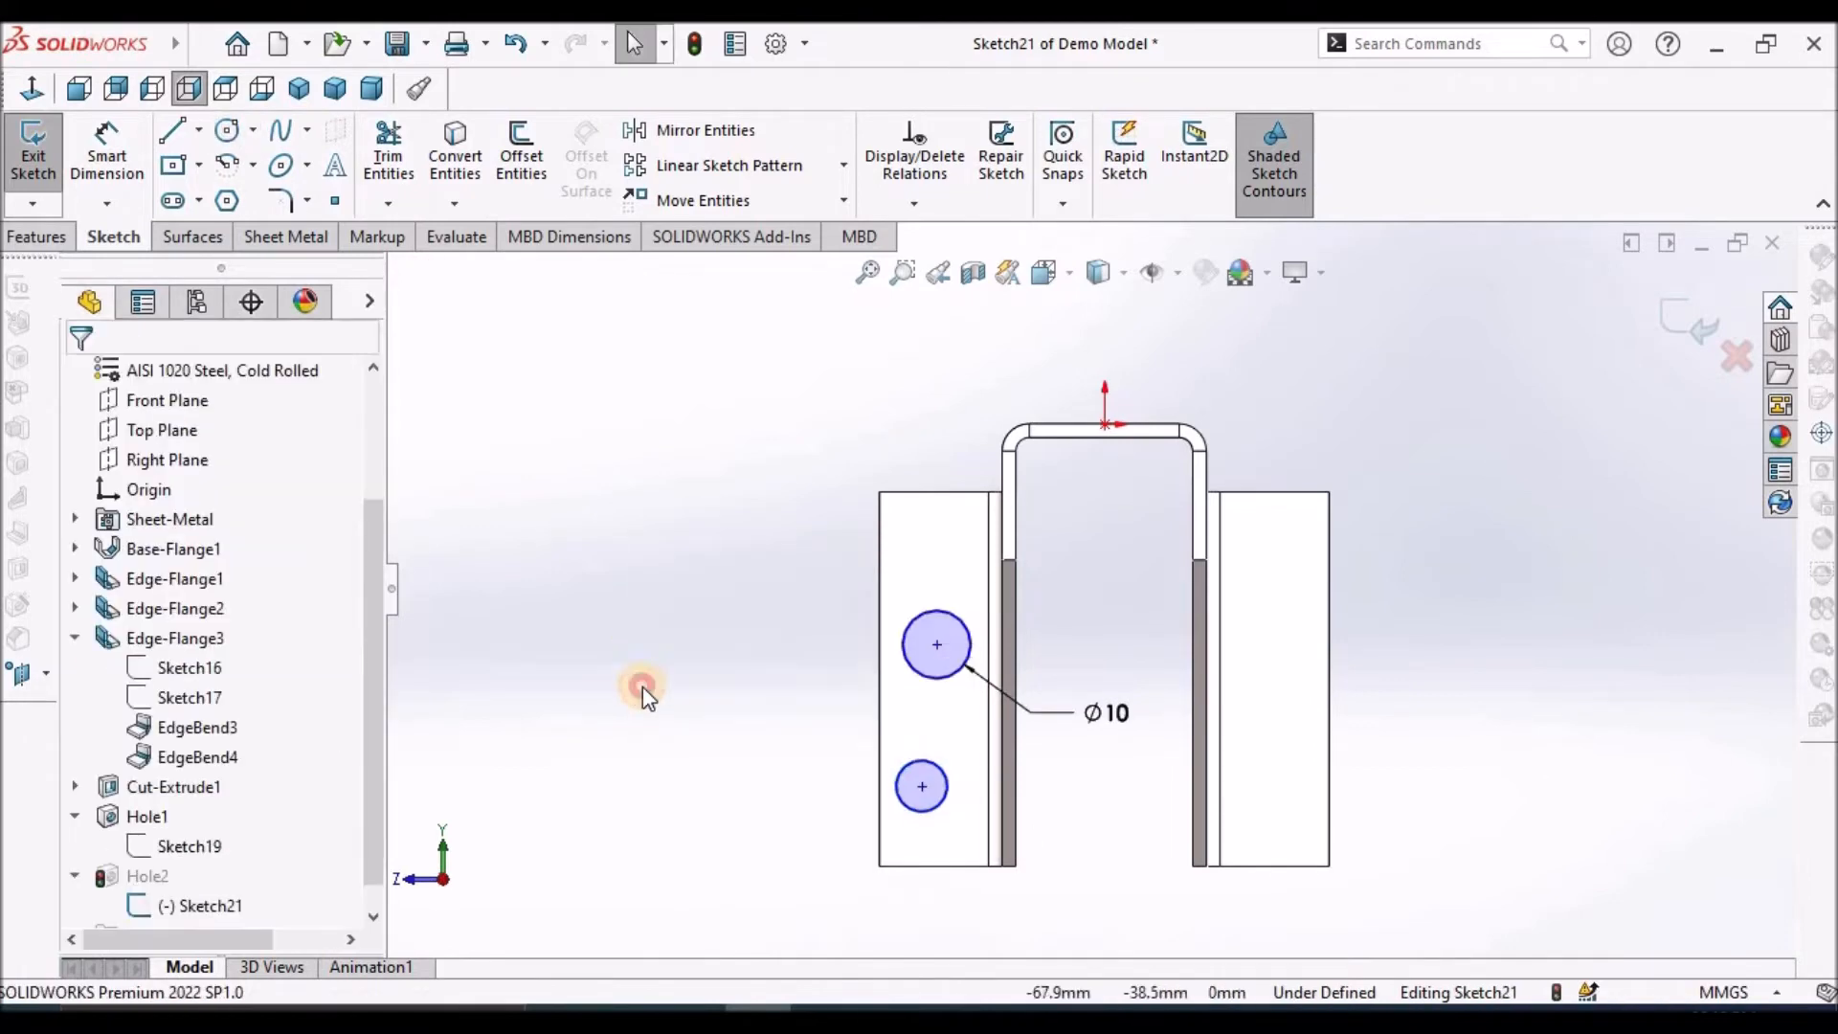
Add a vertical relation between the centres of the two hole circles
click(922, 785)
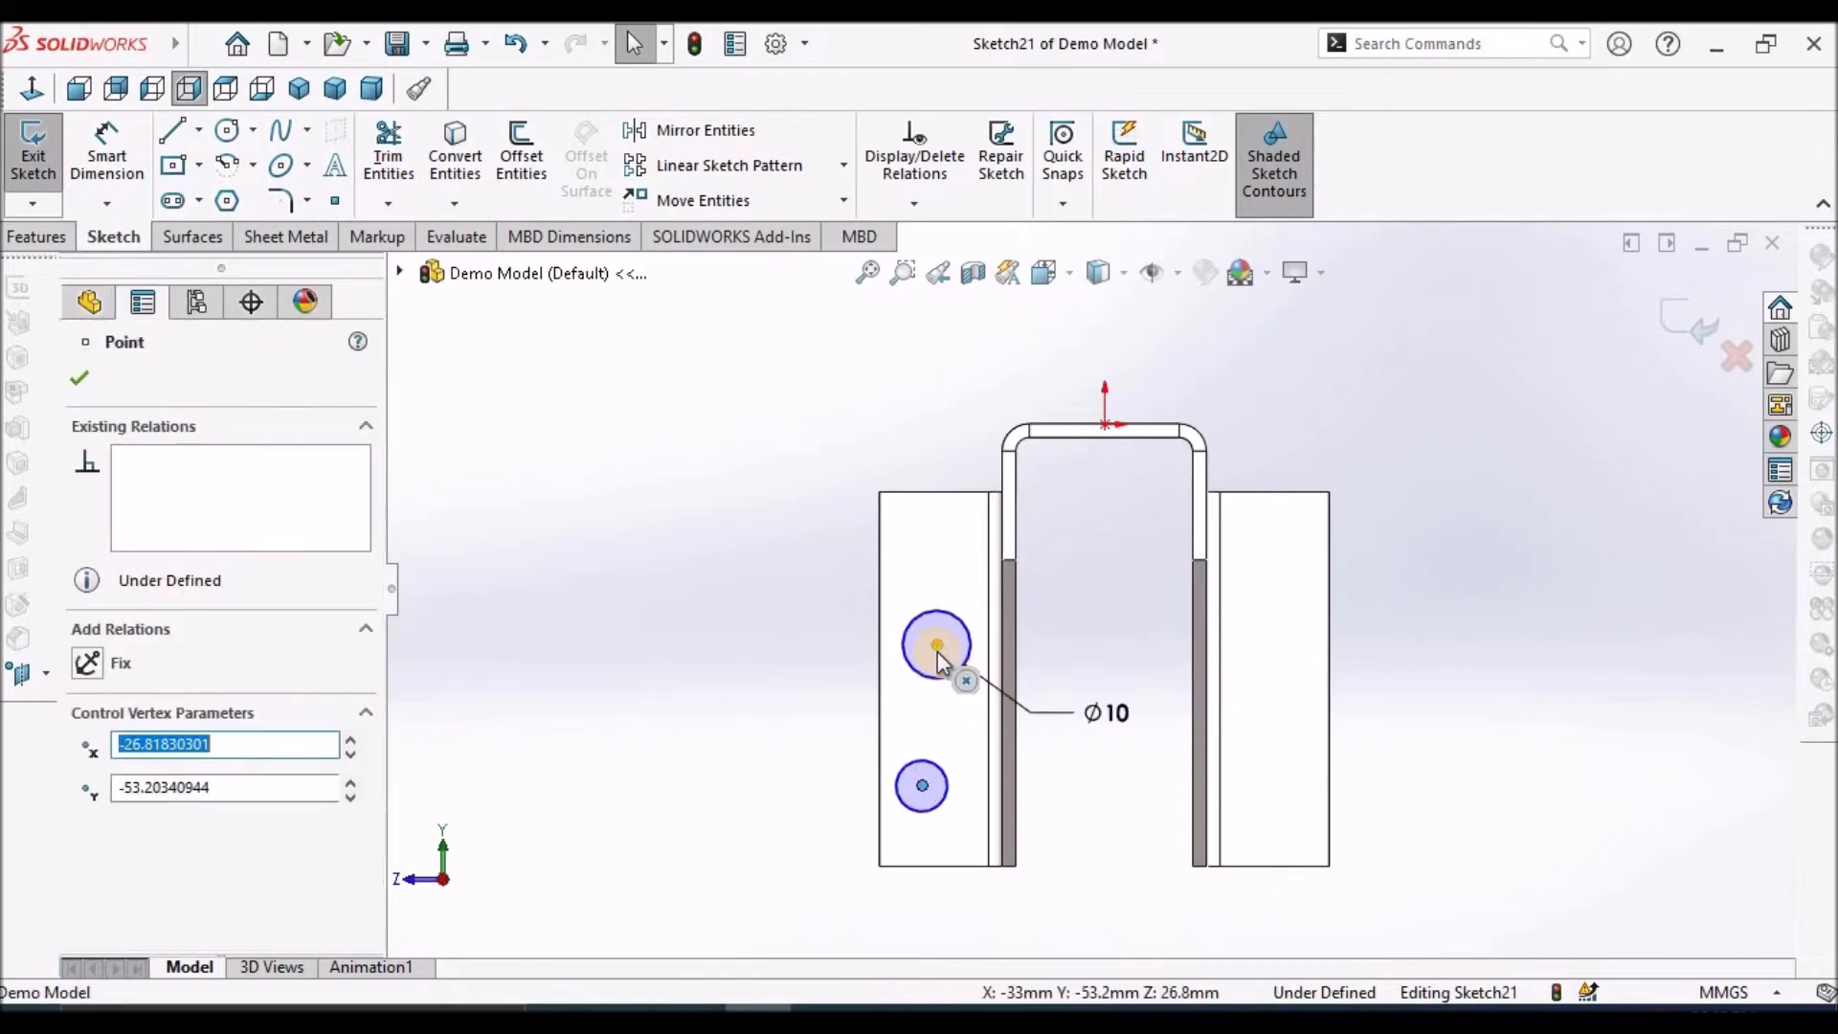
ctrl+click(937, 645)
click(92, 850)
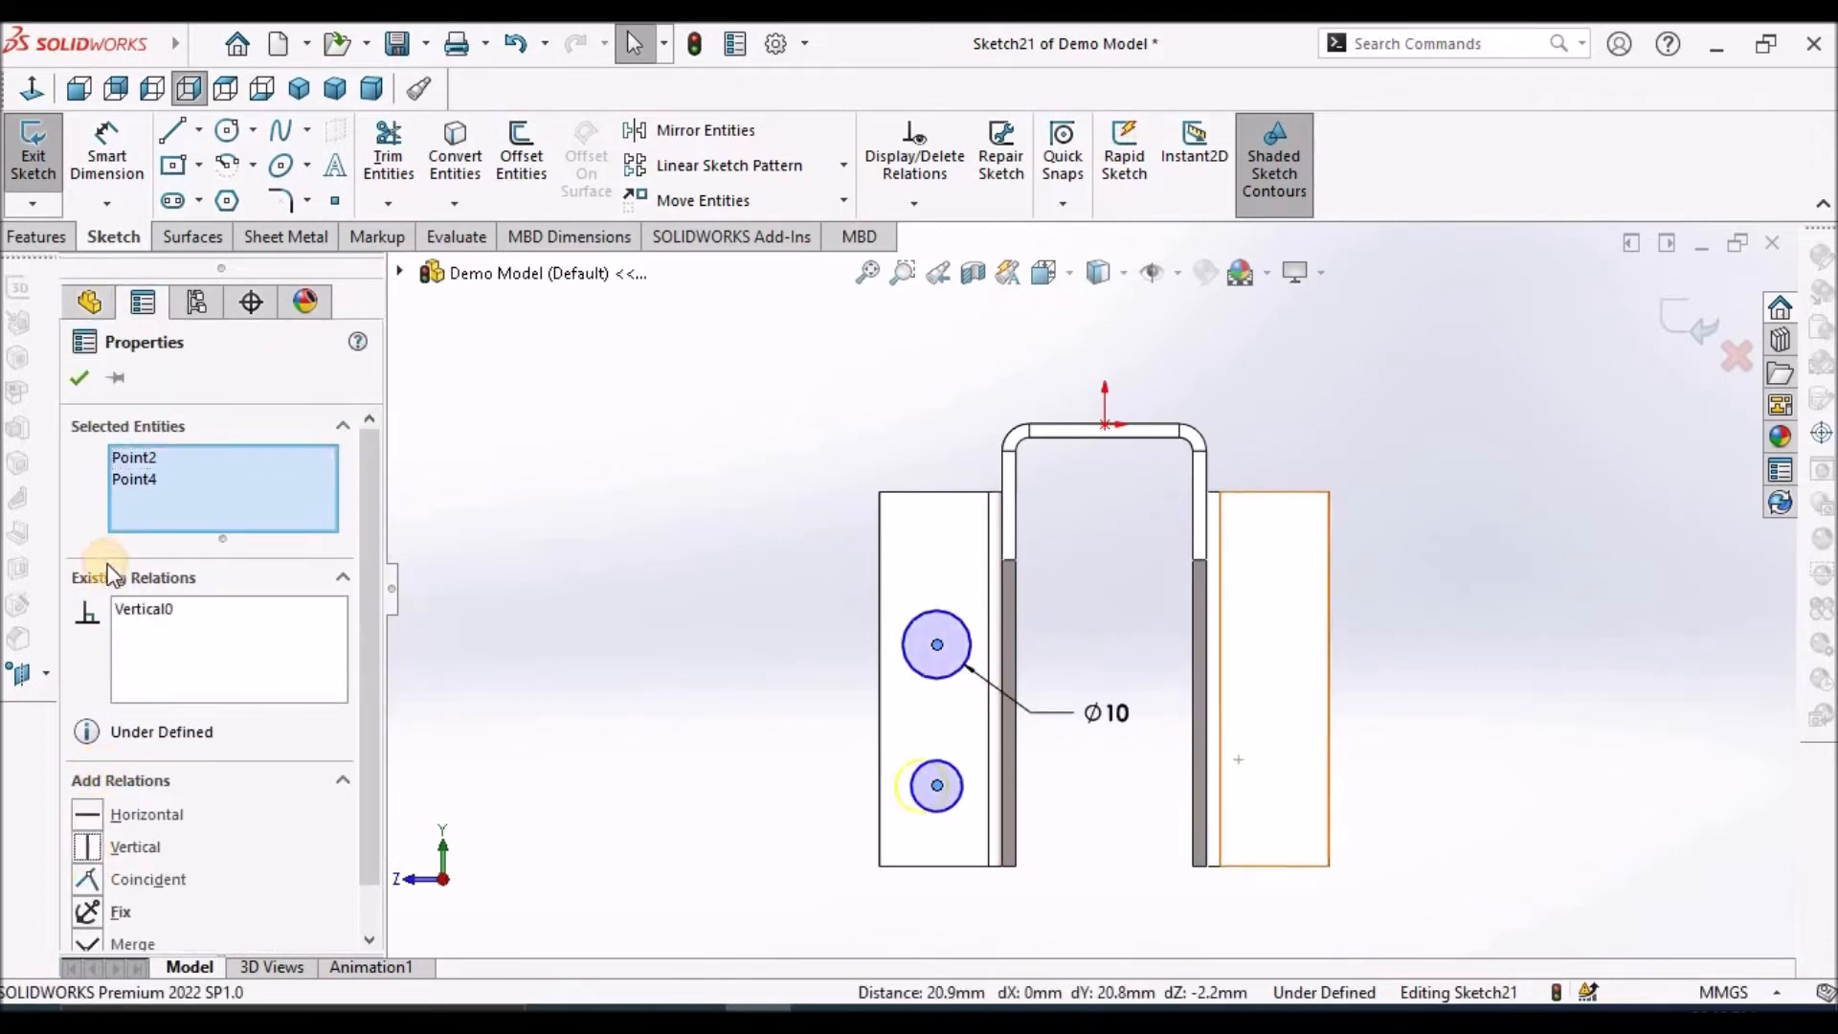
click(601, 701)
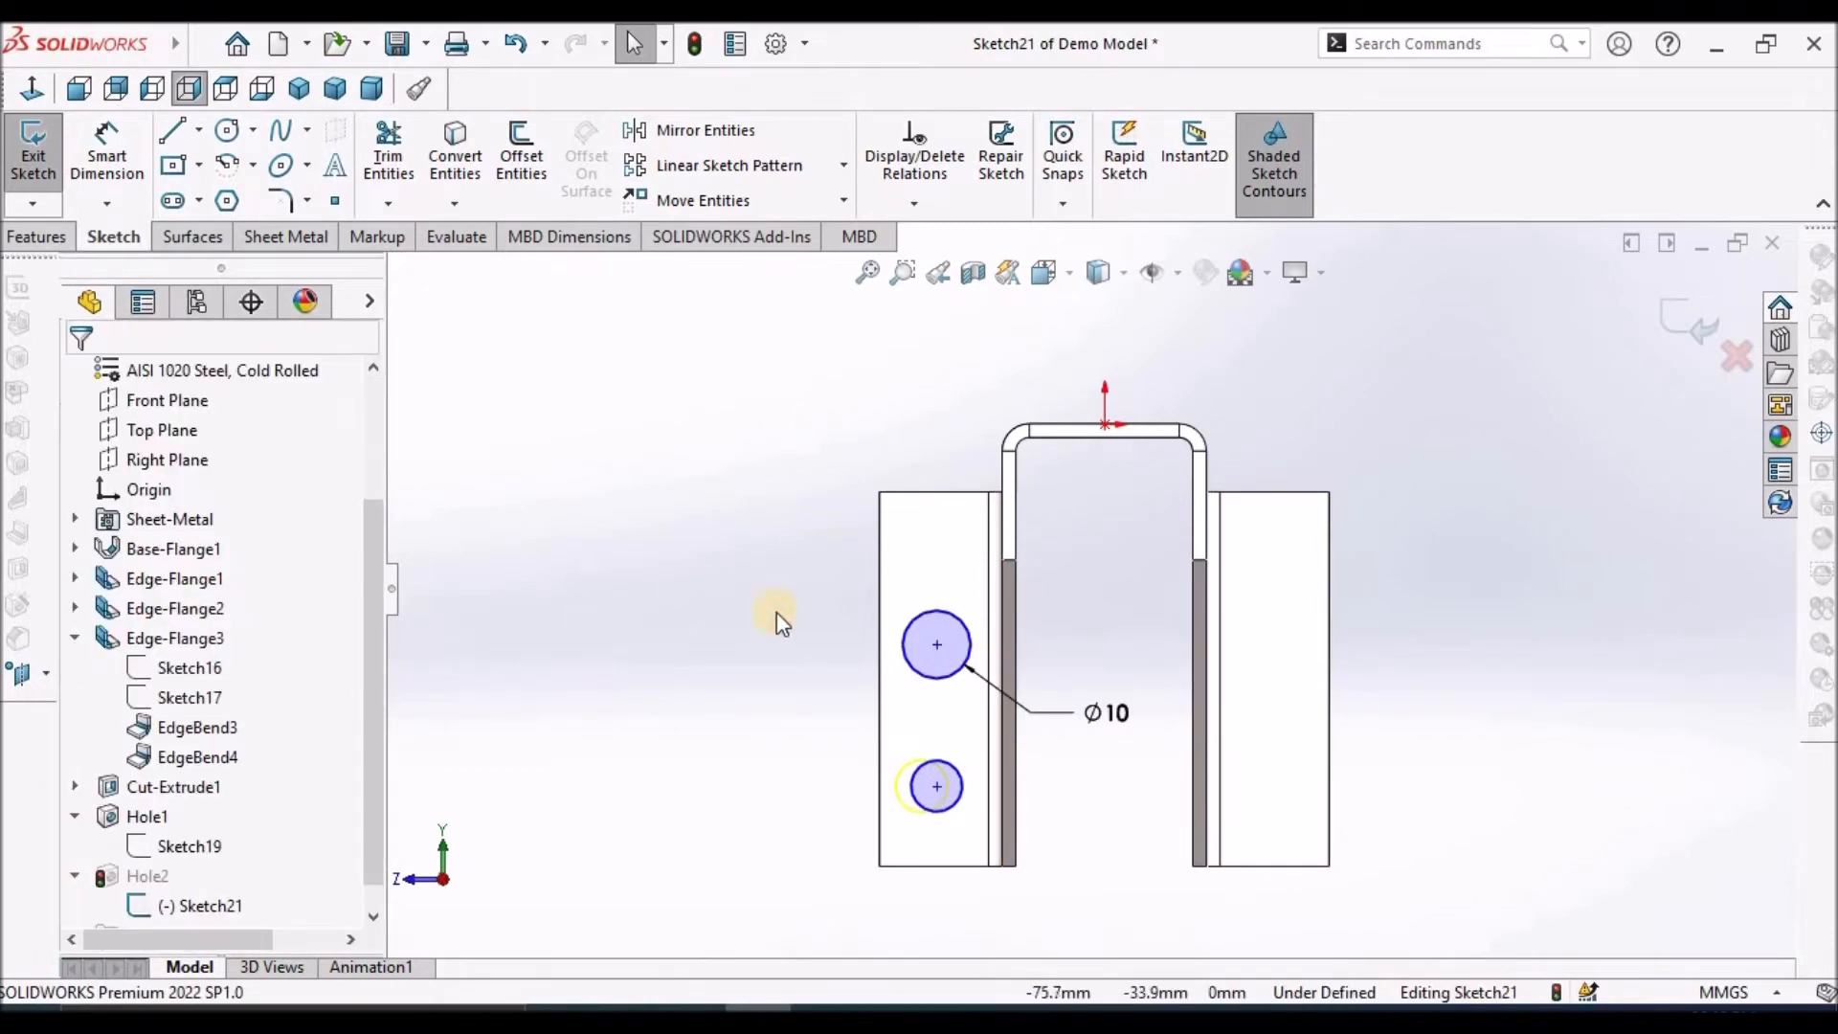
Add an equal relation between the two hole circles on the mounting flange
click(928, 682)
ctrl+click(945, 762)
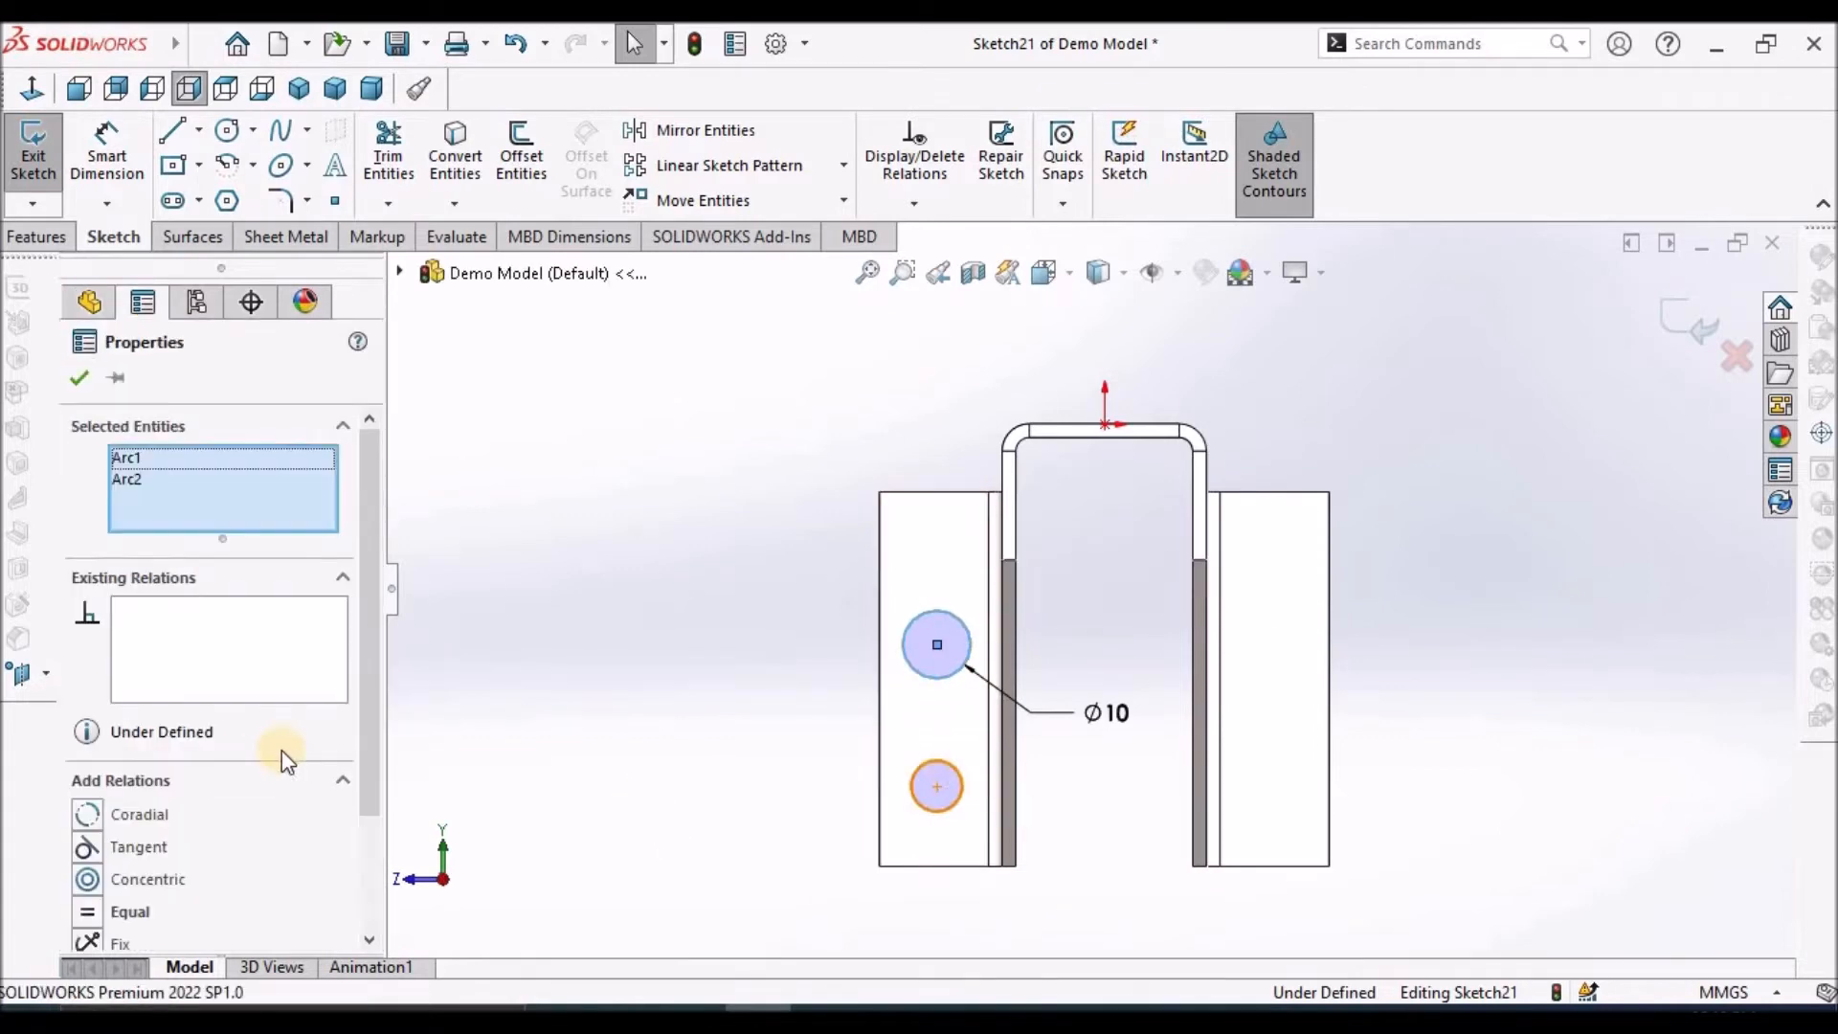
click(87, 914)
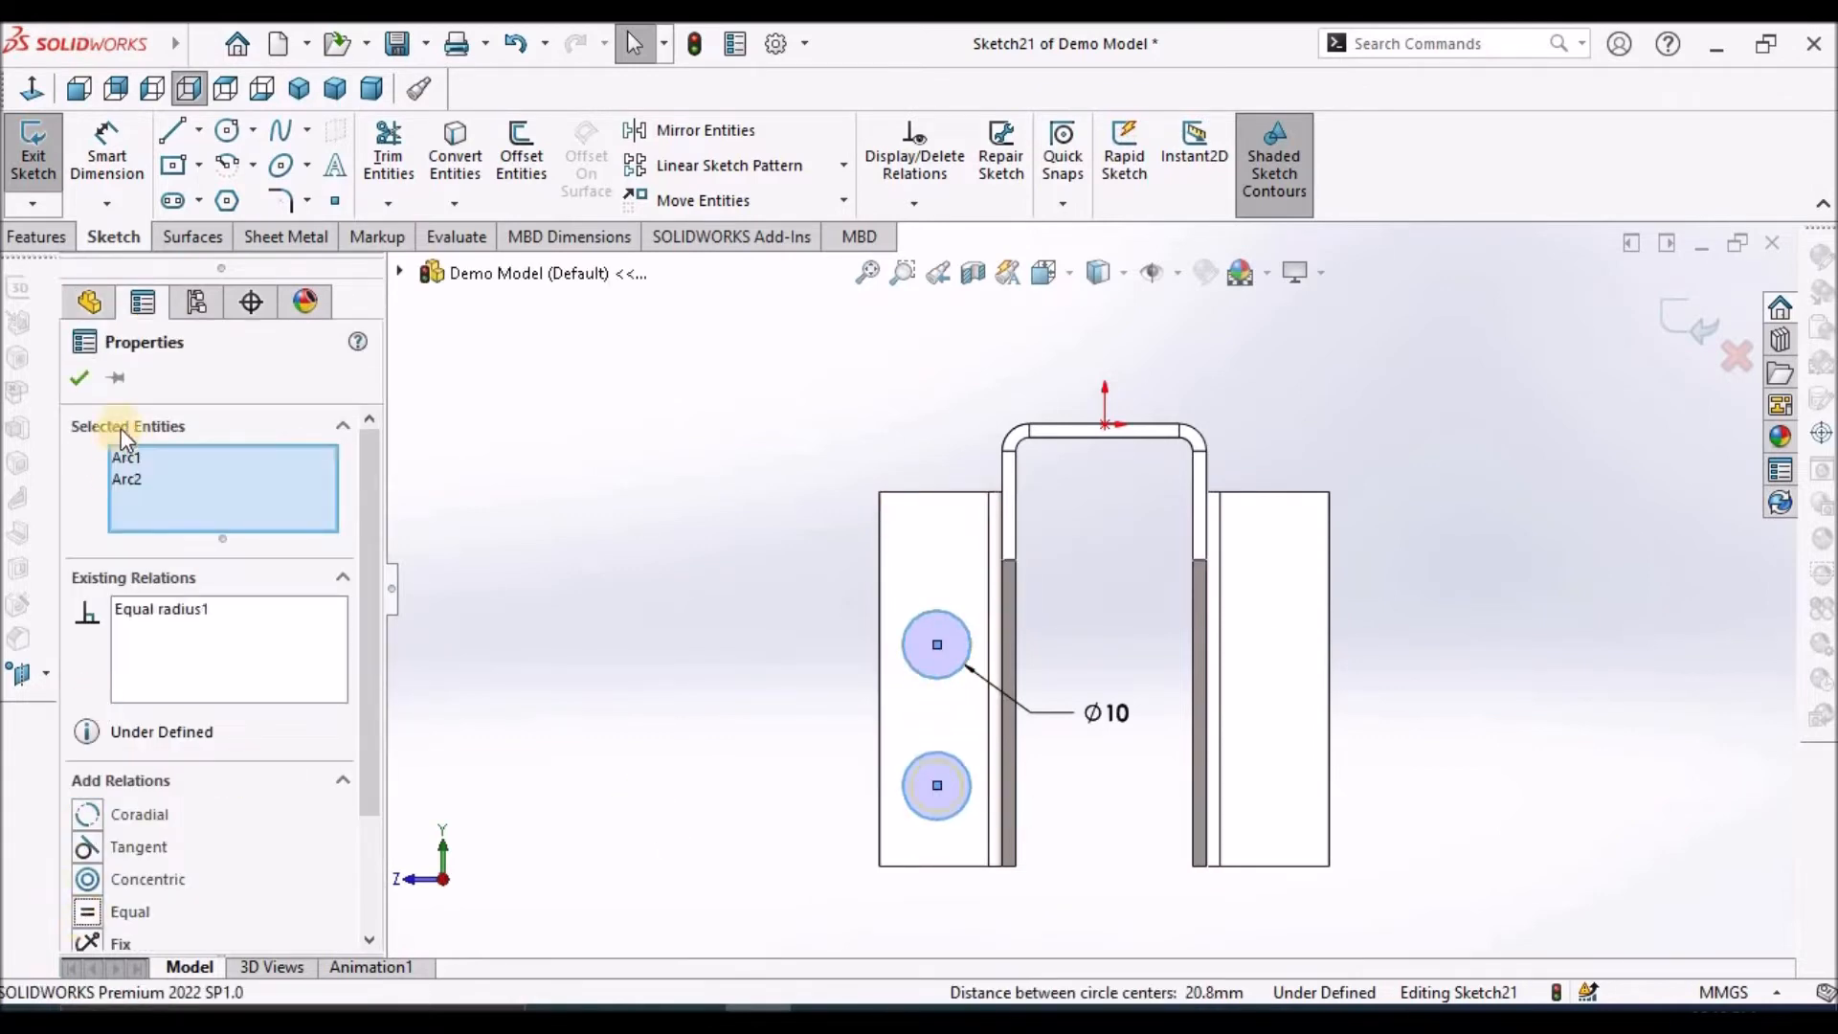
click(79, 378)
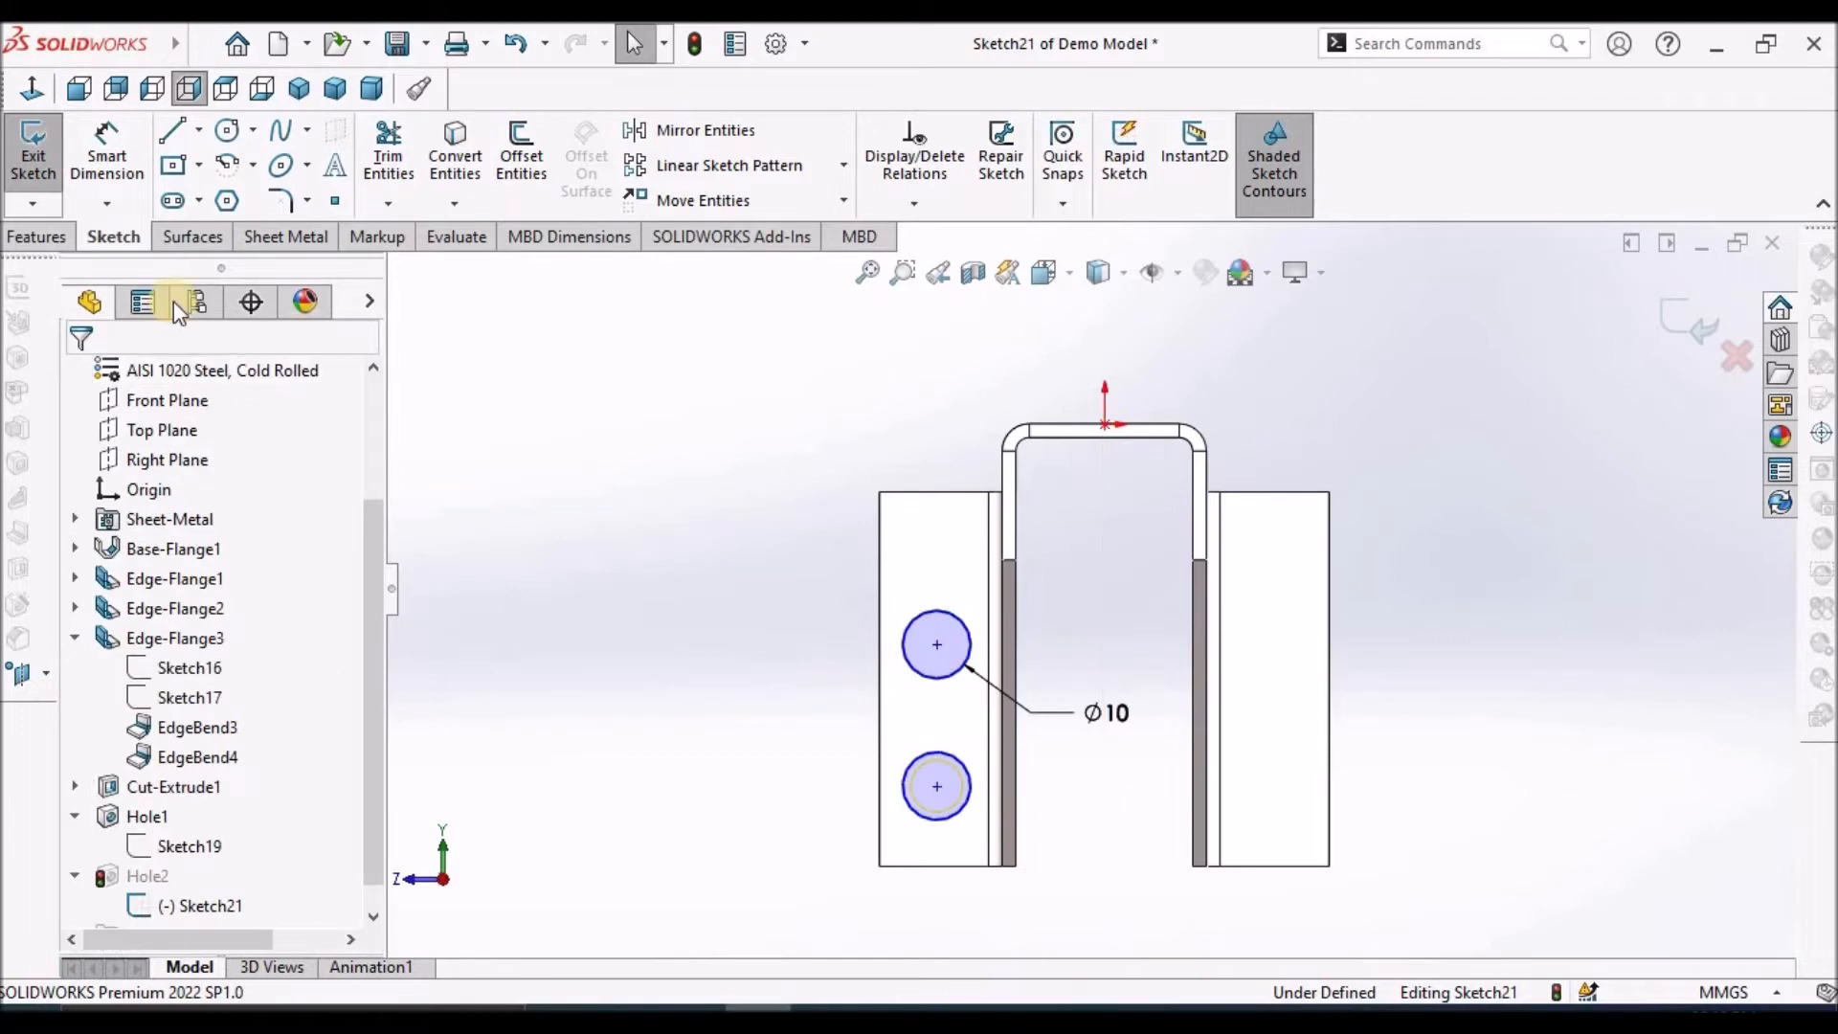
Dimension the vertical distance between the two circle centres as 30 mm
click(98, 158)
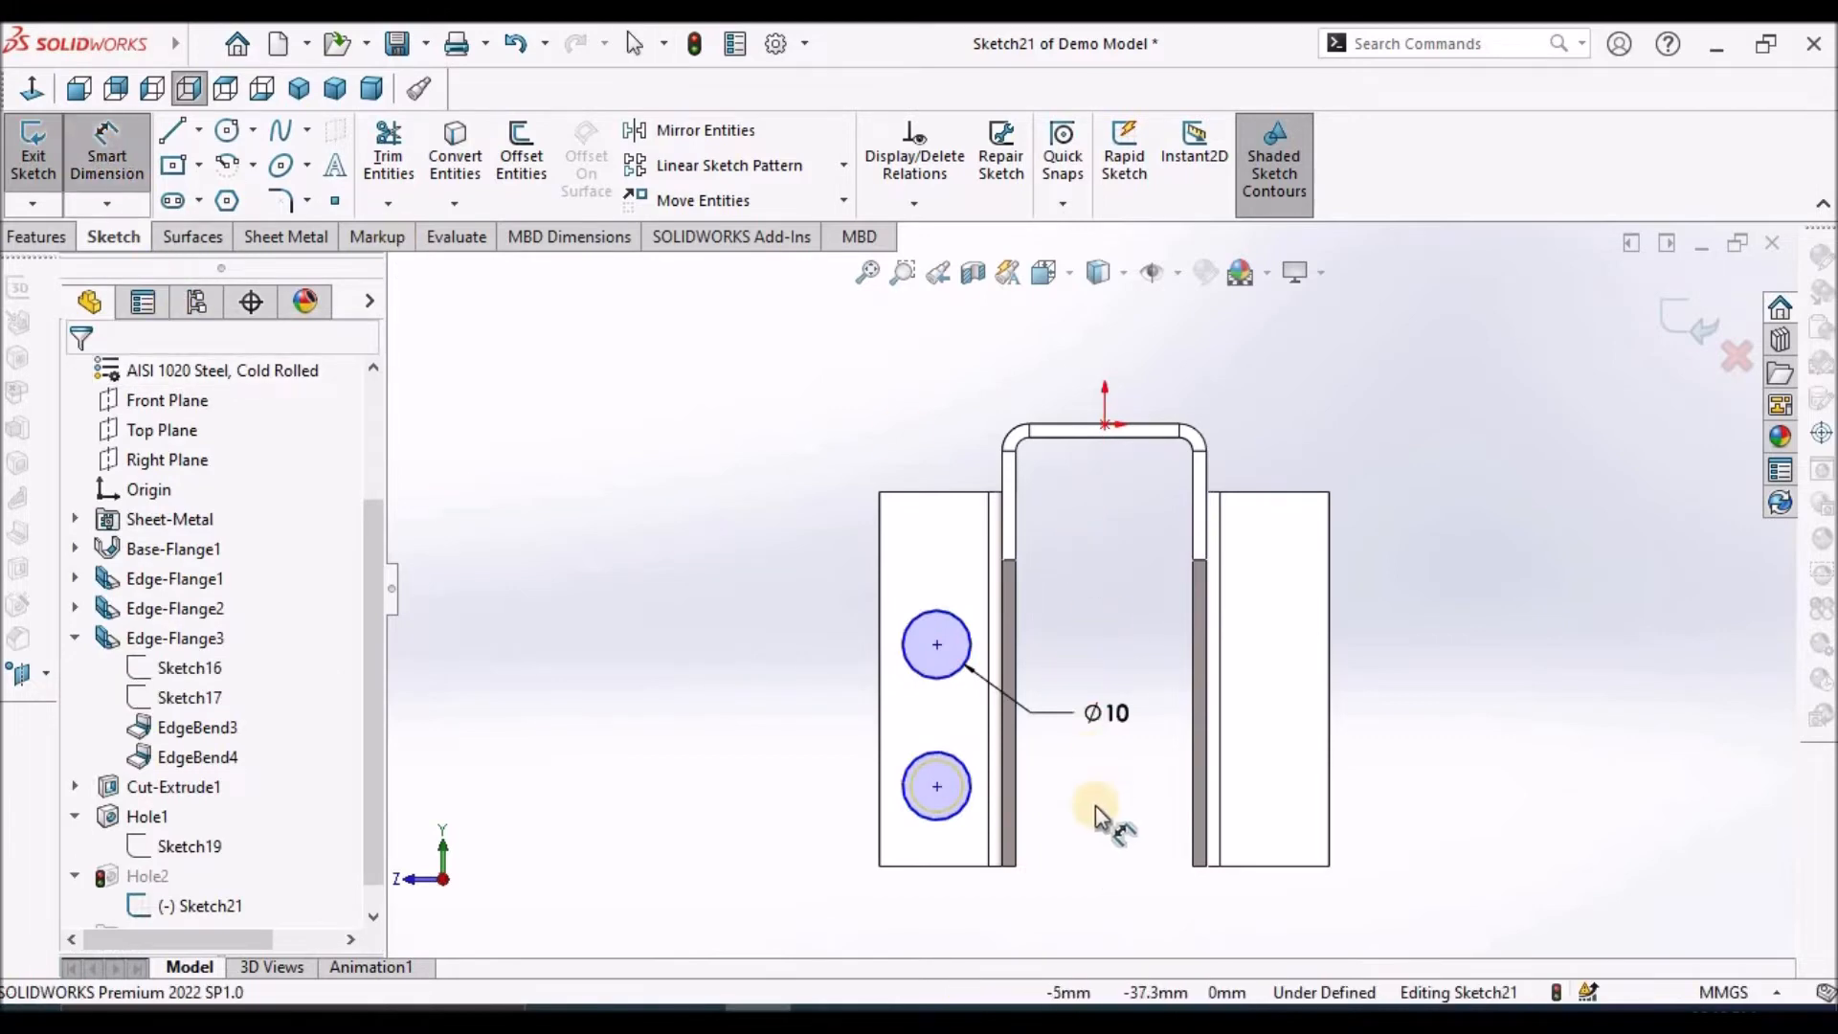
click(936, 644)
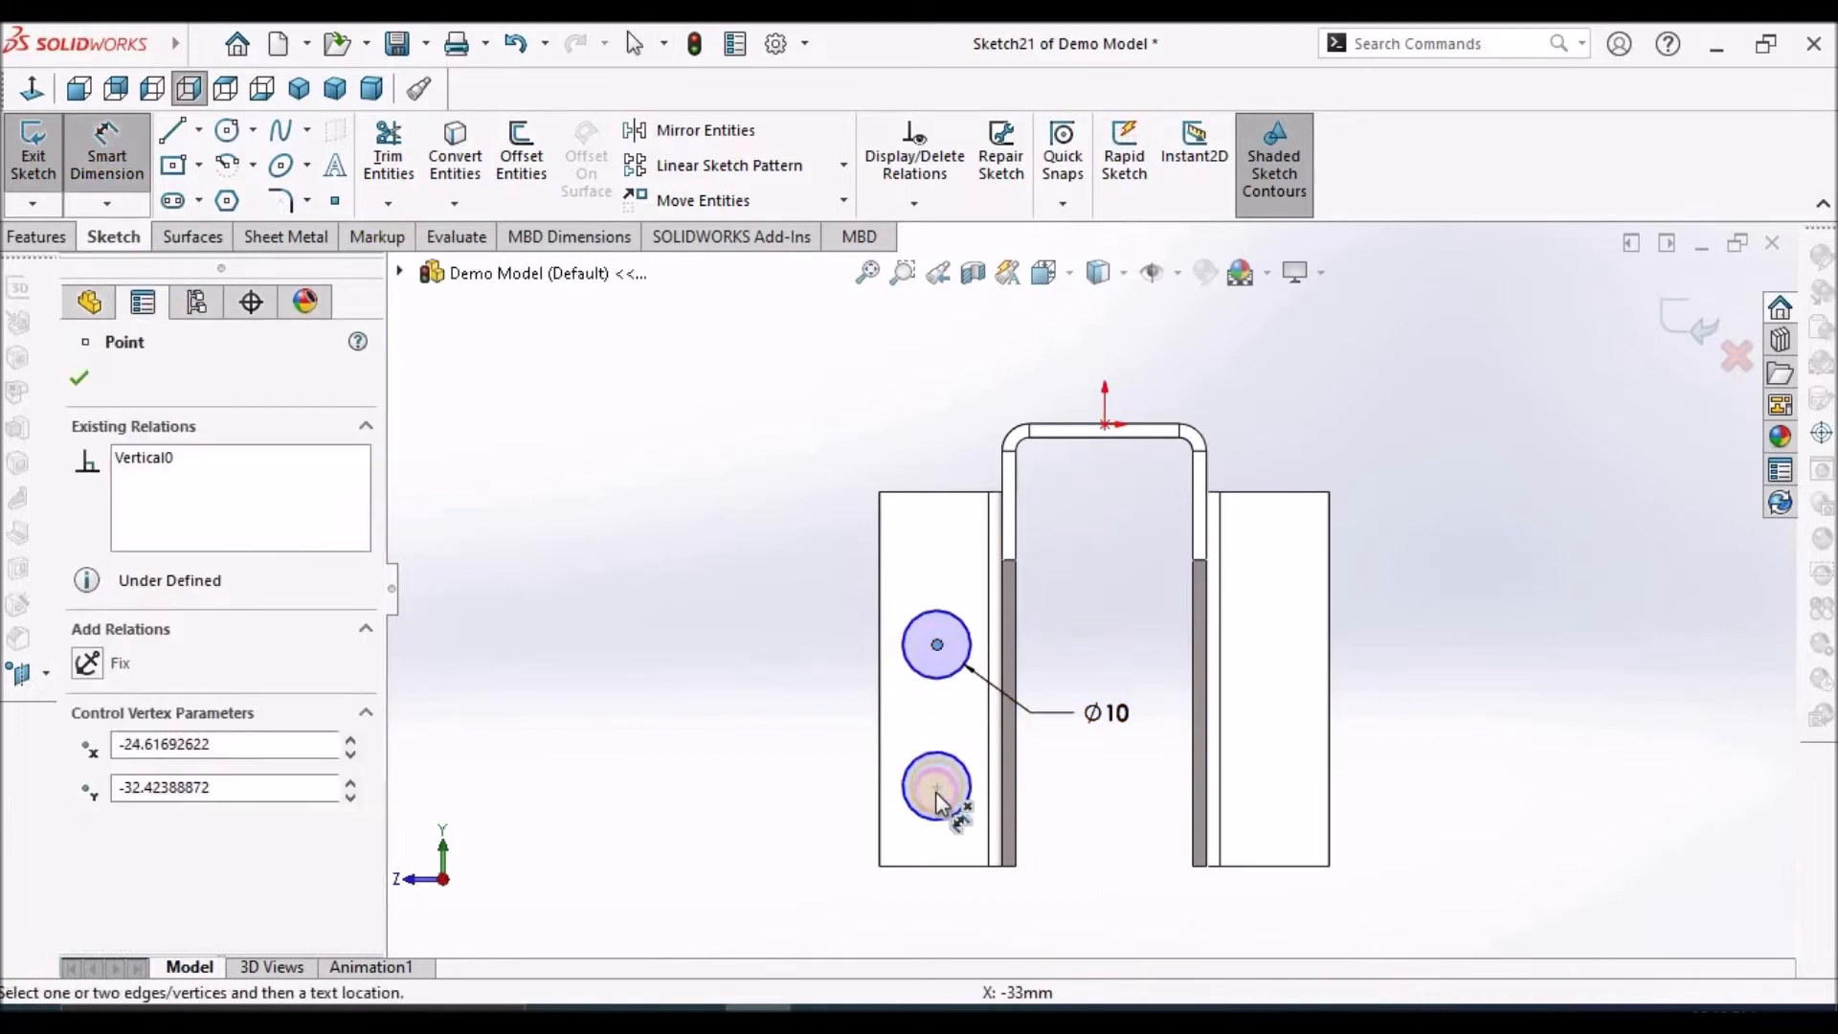
click(936, 785)
click(725, 700)
text(30)
key(Return)
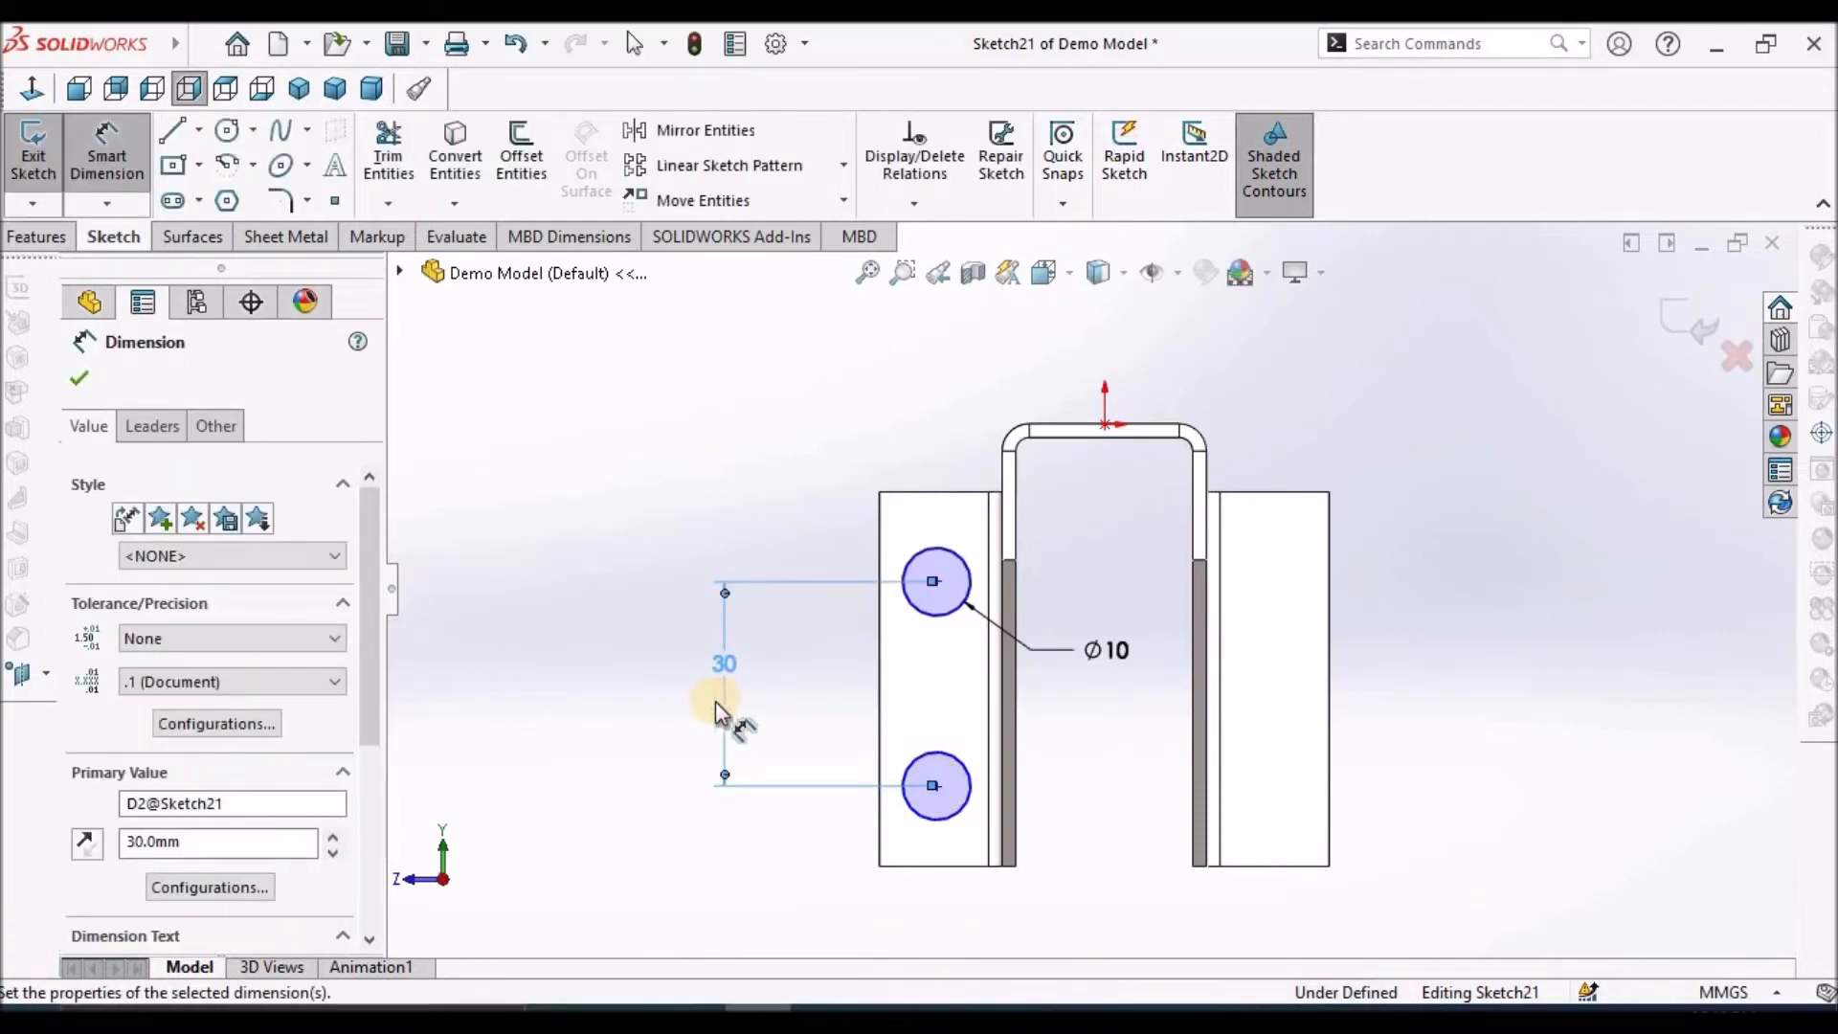
click(636, 653)
click(1104, 424)
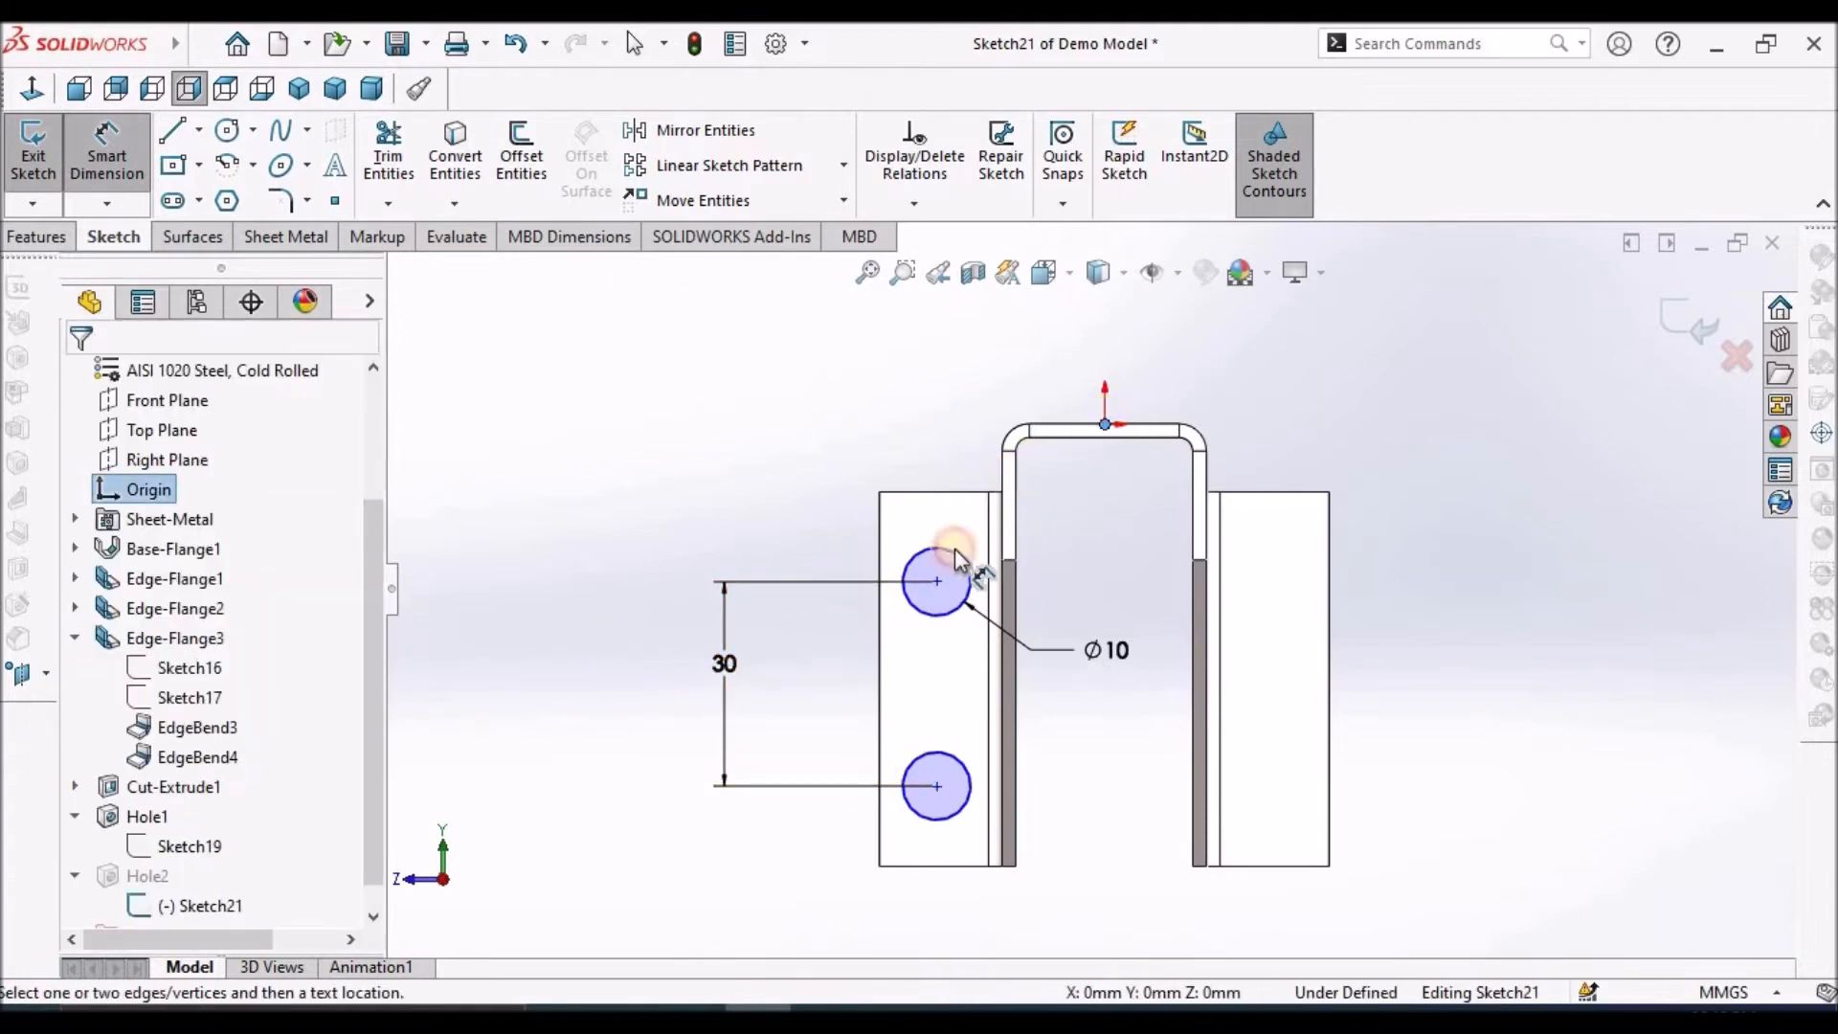
click(938, 581)
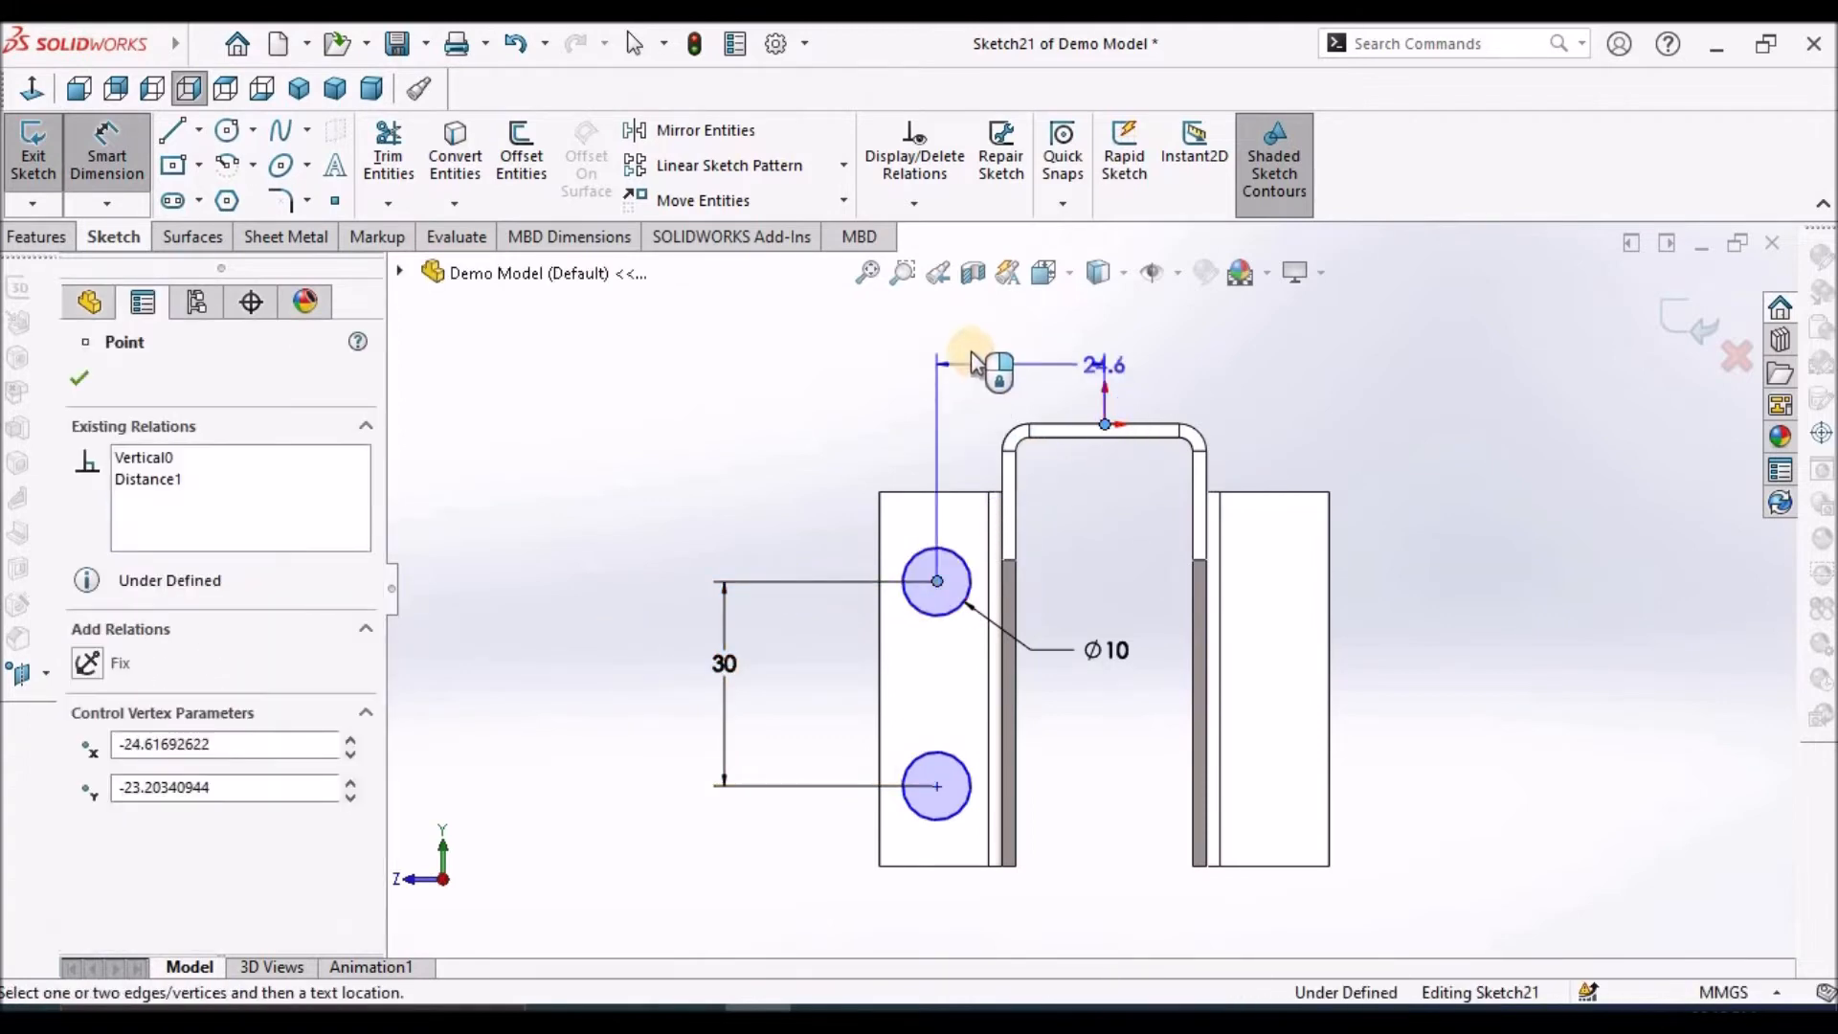
click(964, 347)
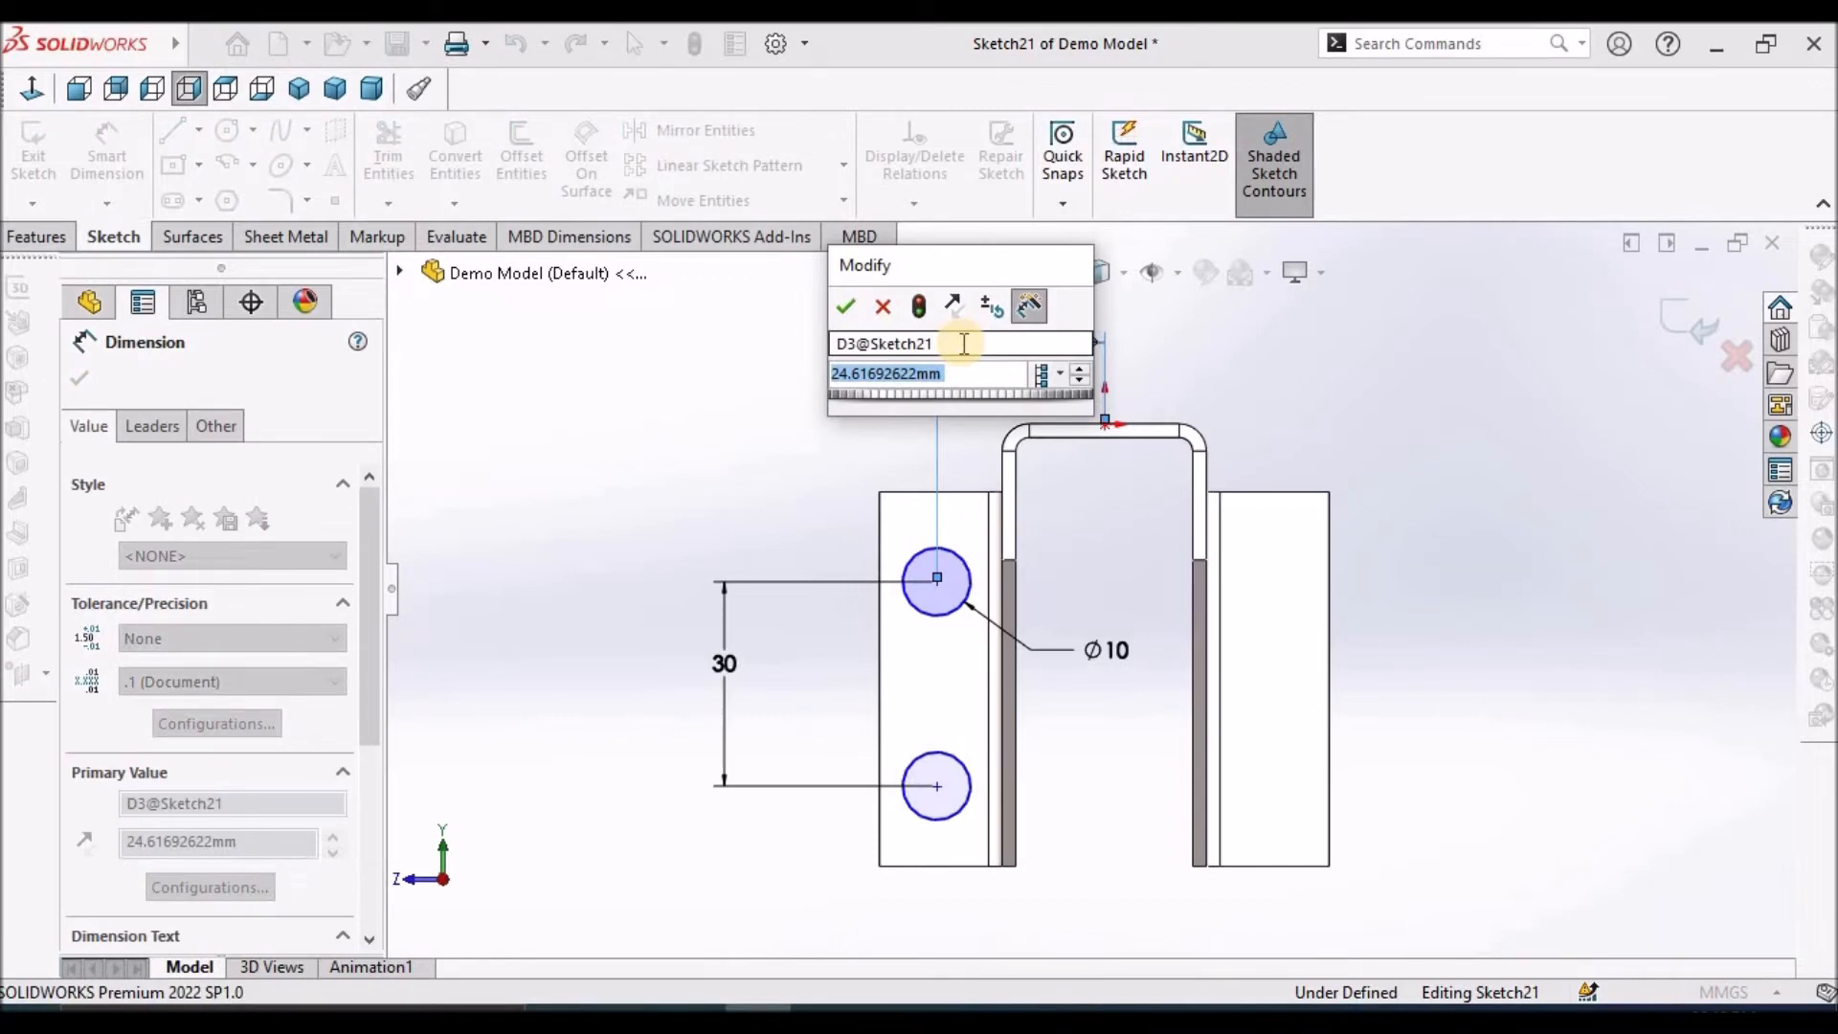
click(884, 314)
click(747, 400)
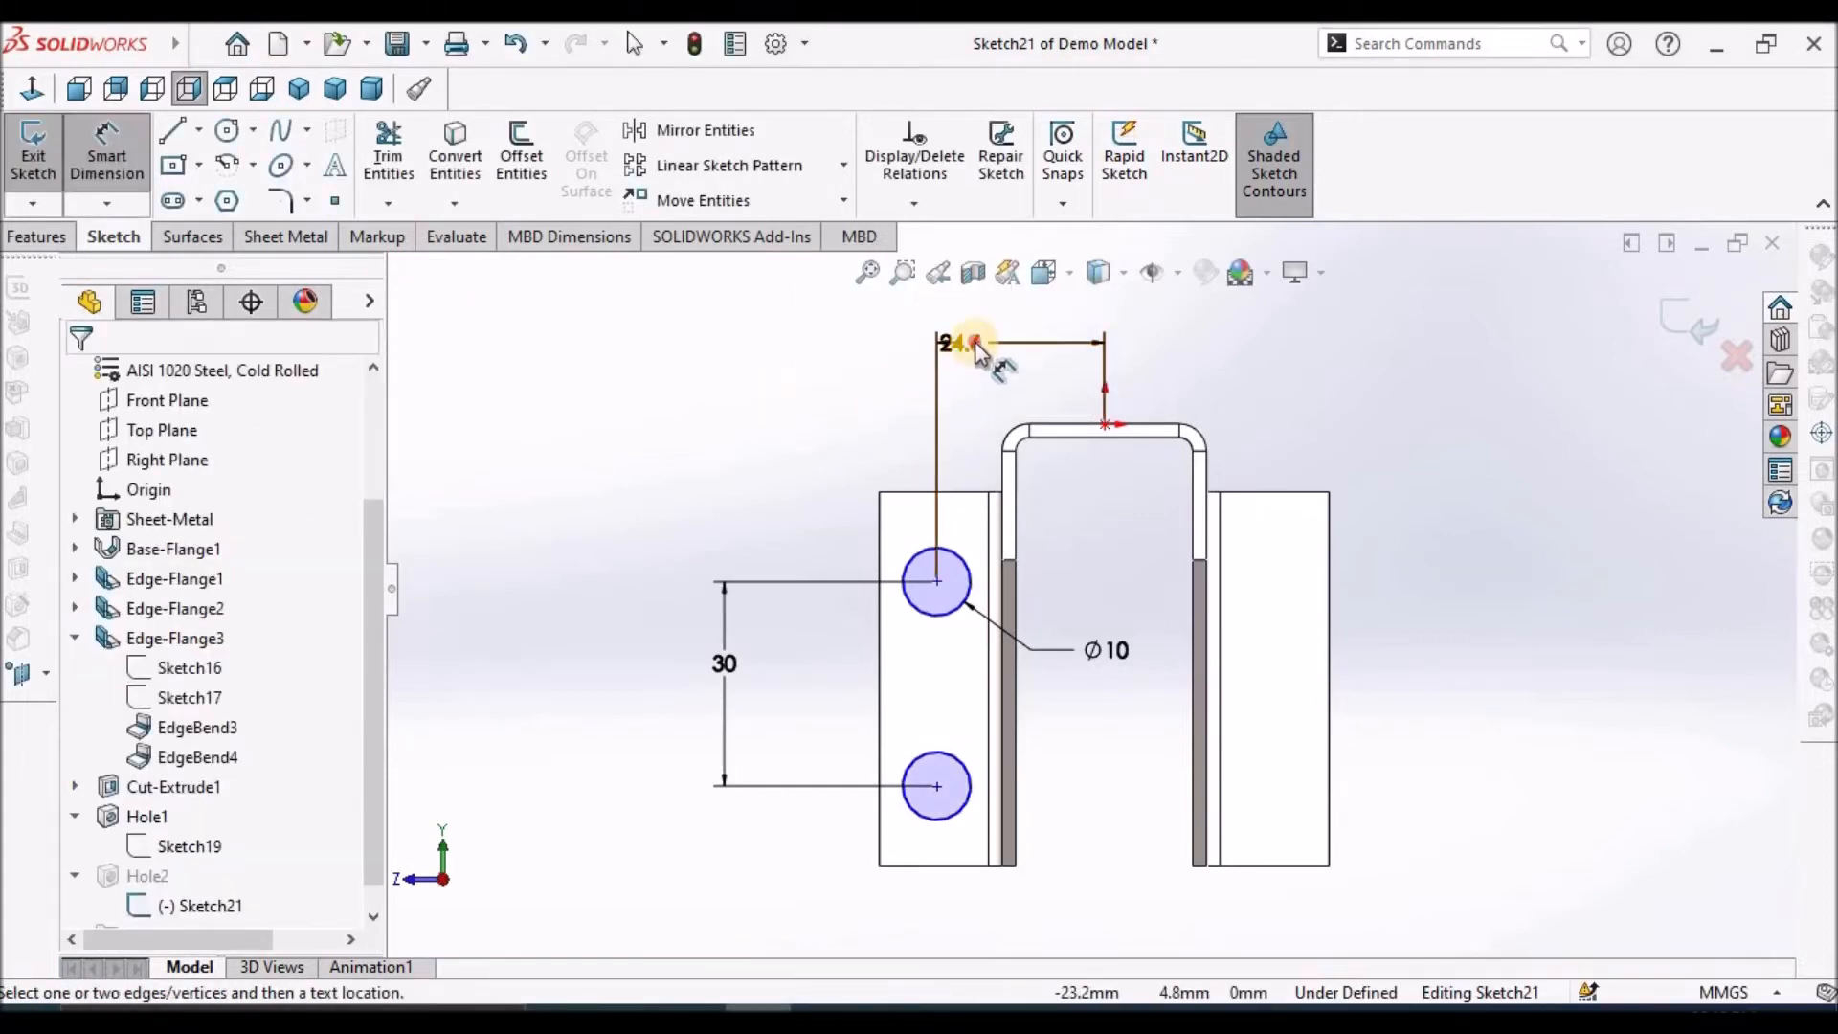
key(Escape)
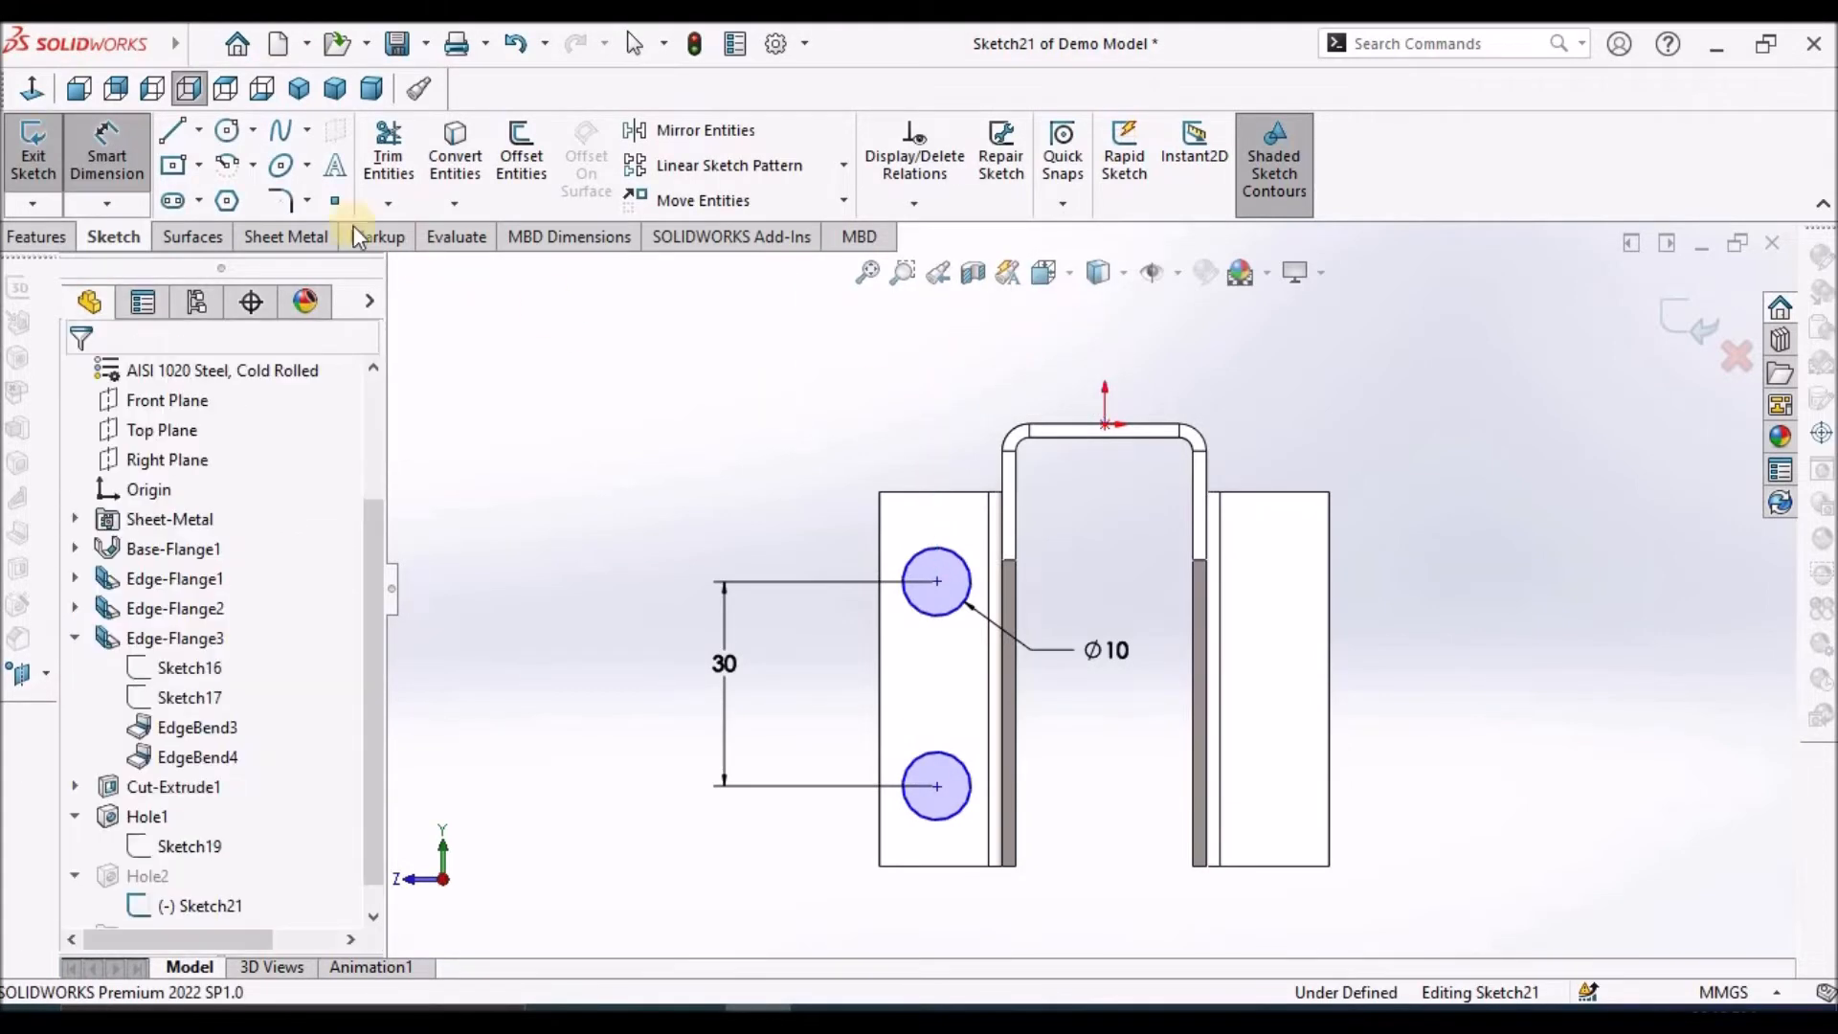
Dimension the horizontal distance from the side flange's outer edge to the upper circle's centre as 10 mm
scroll(1039, 517, down, 2)
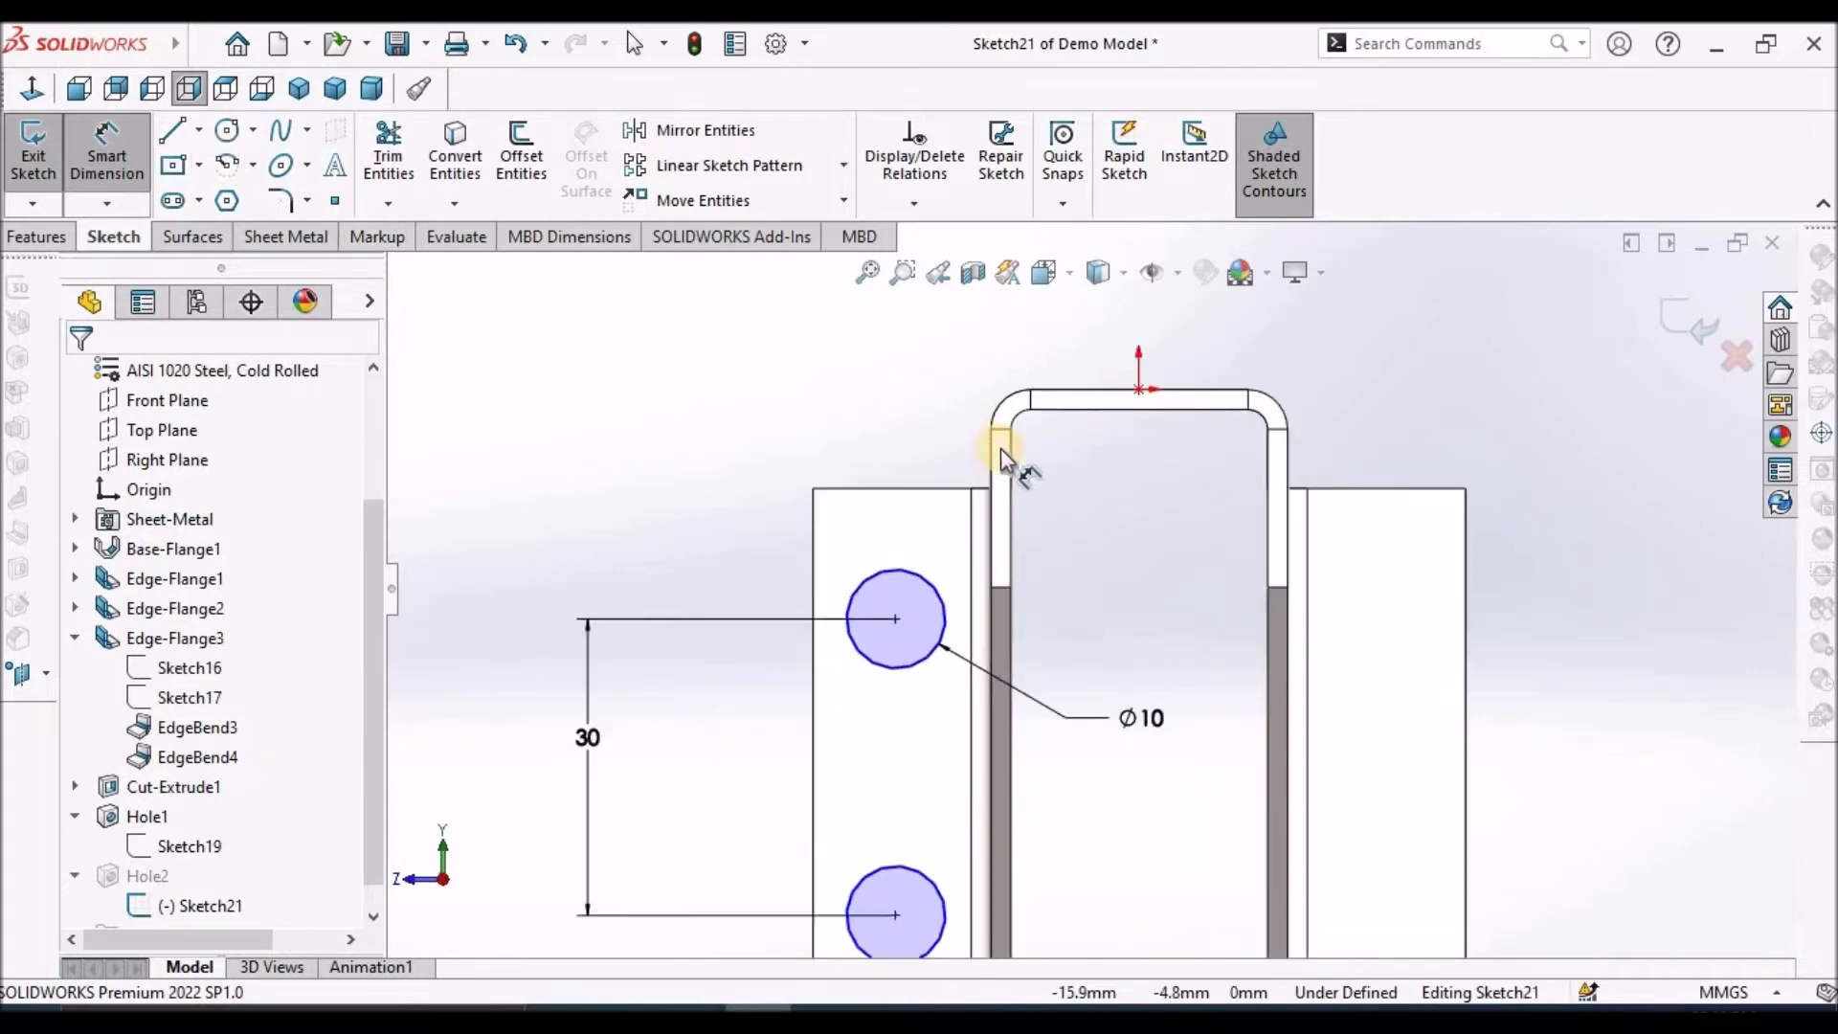
click(990, 460)
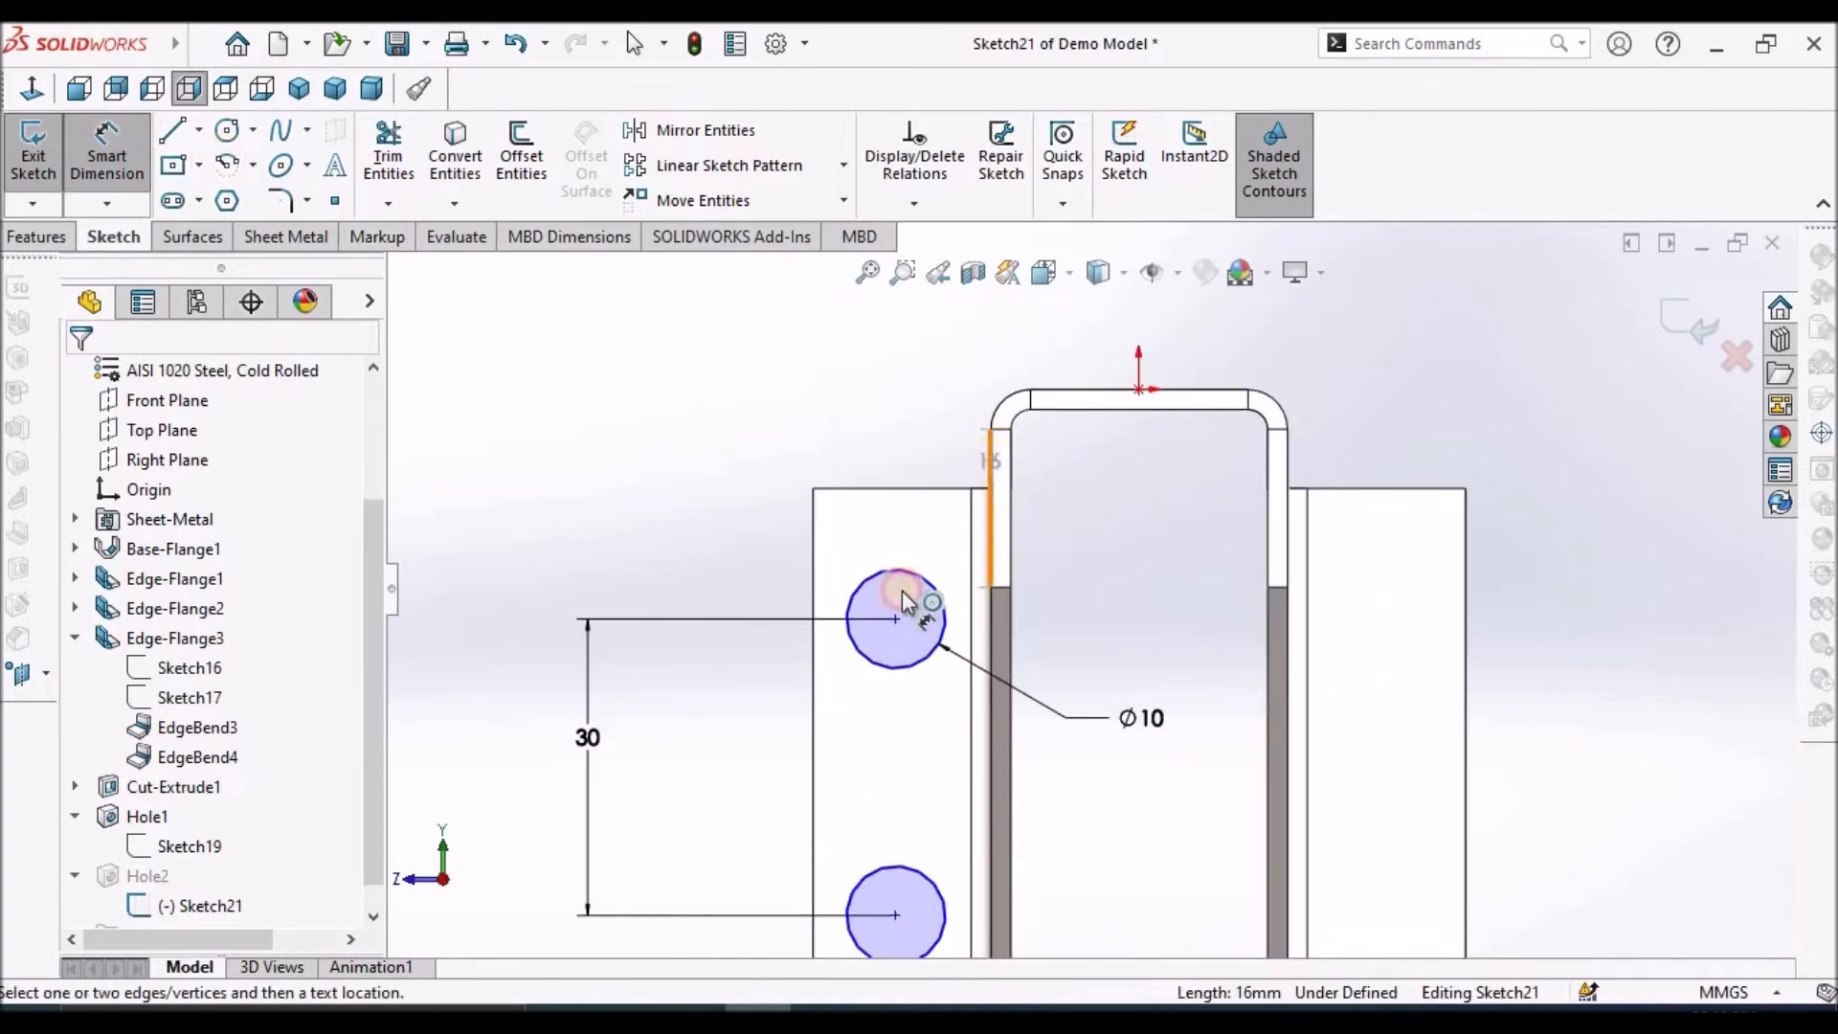
click(894, 618)
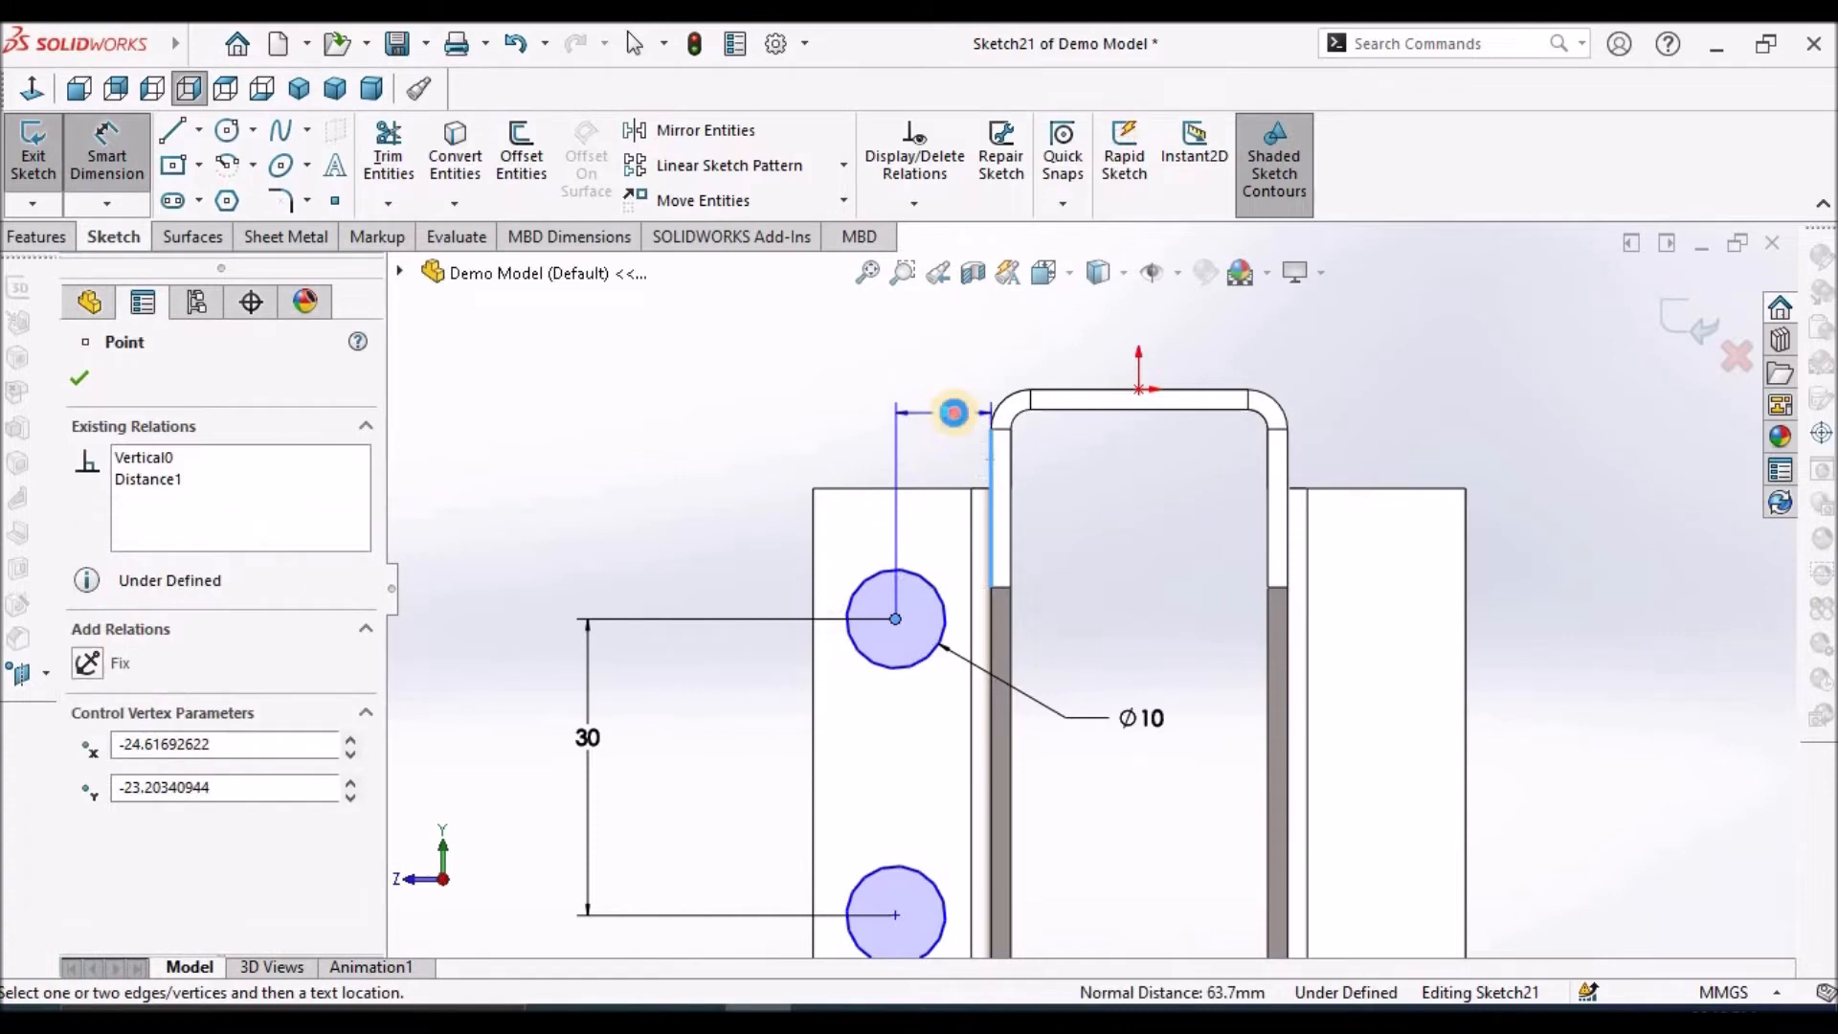
click(953, 412)
text(10)
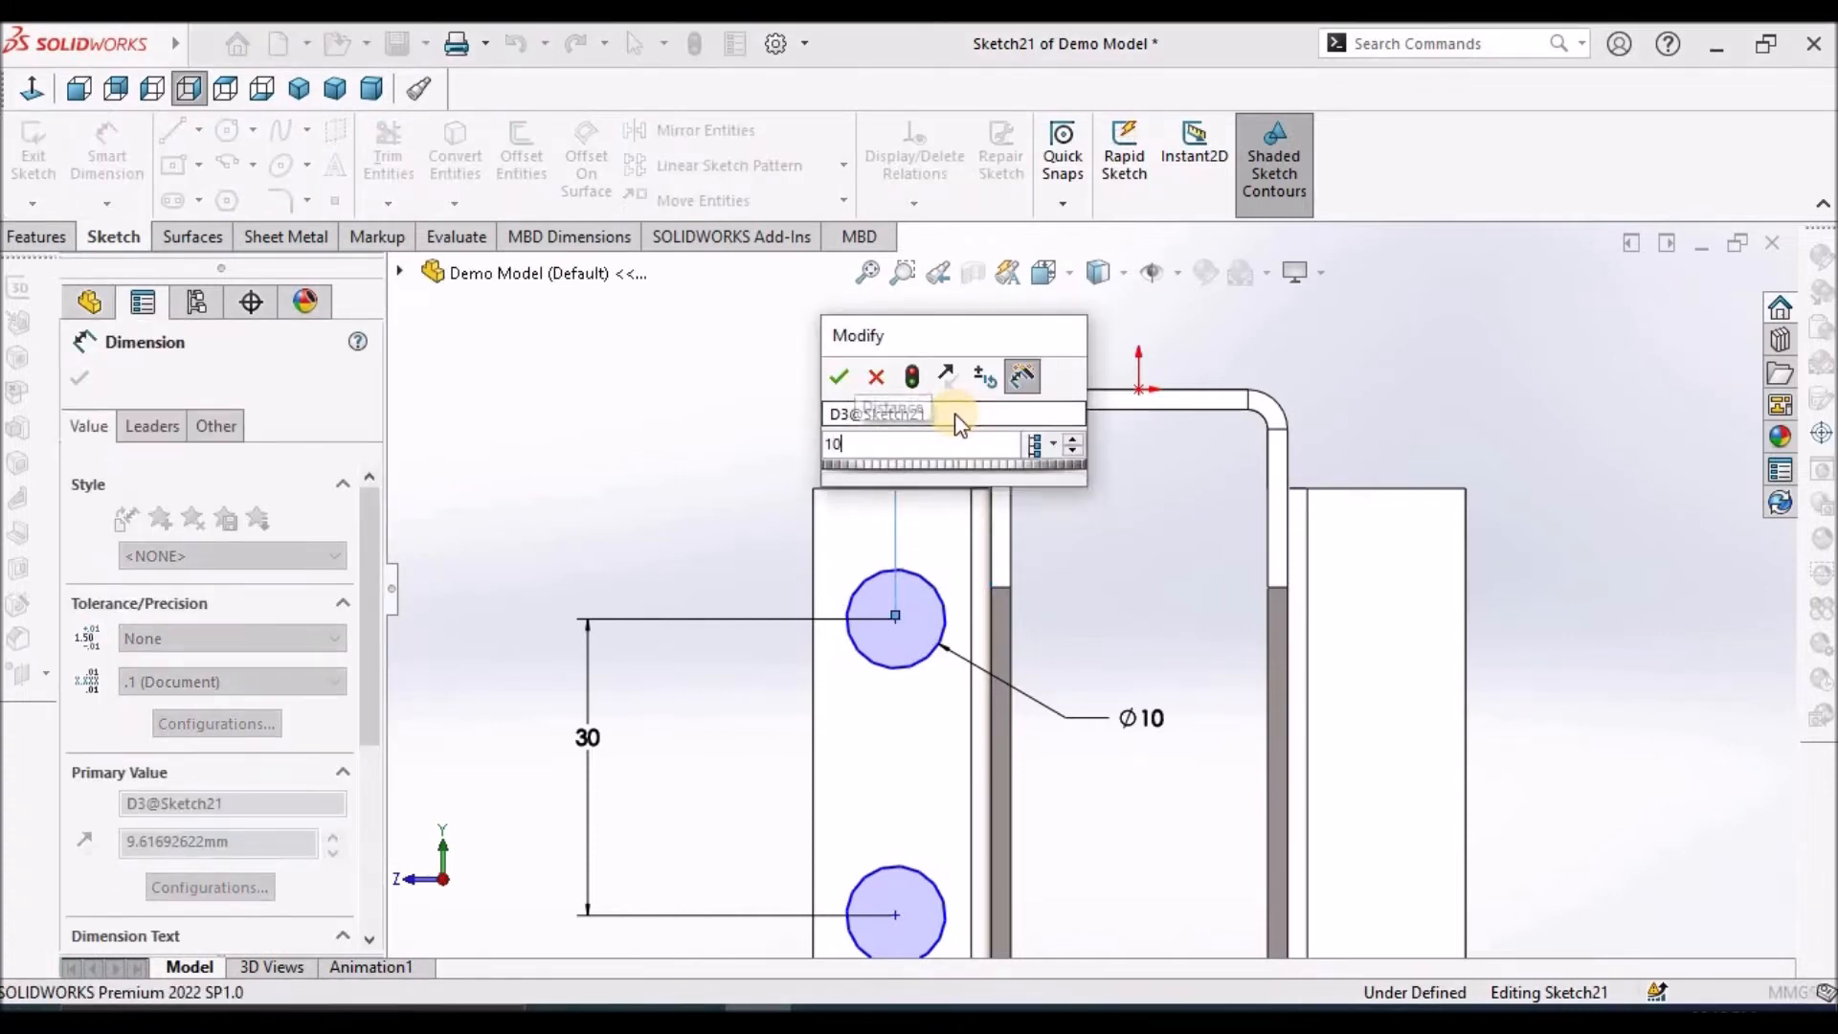
key(Return)
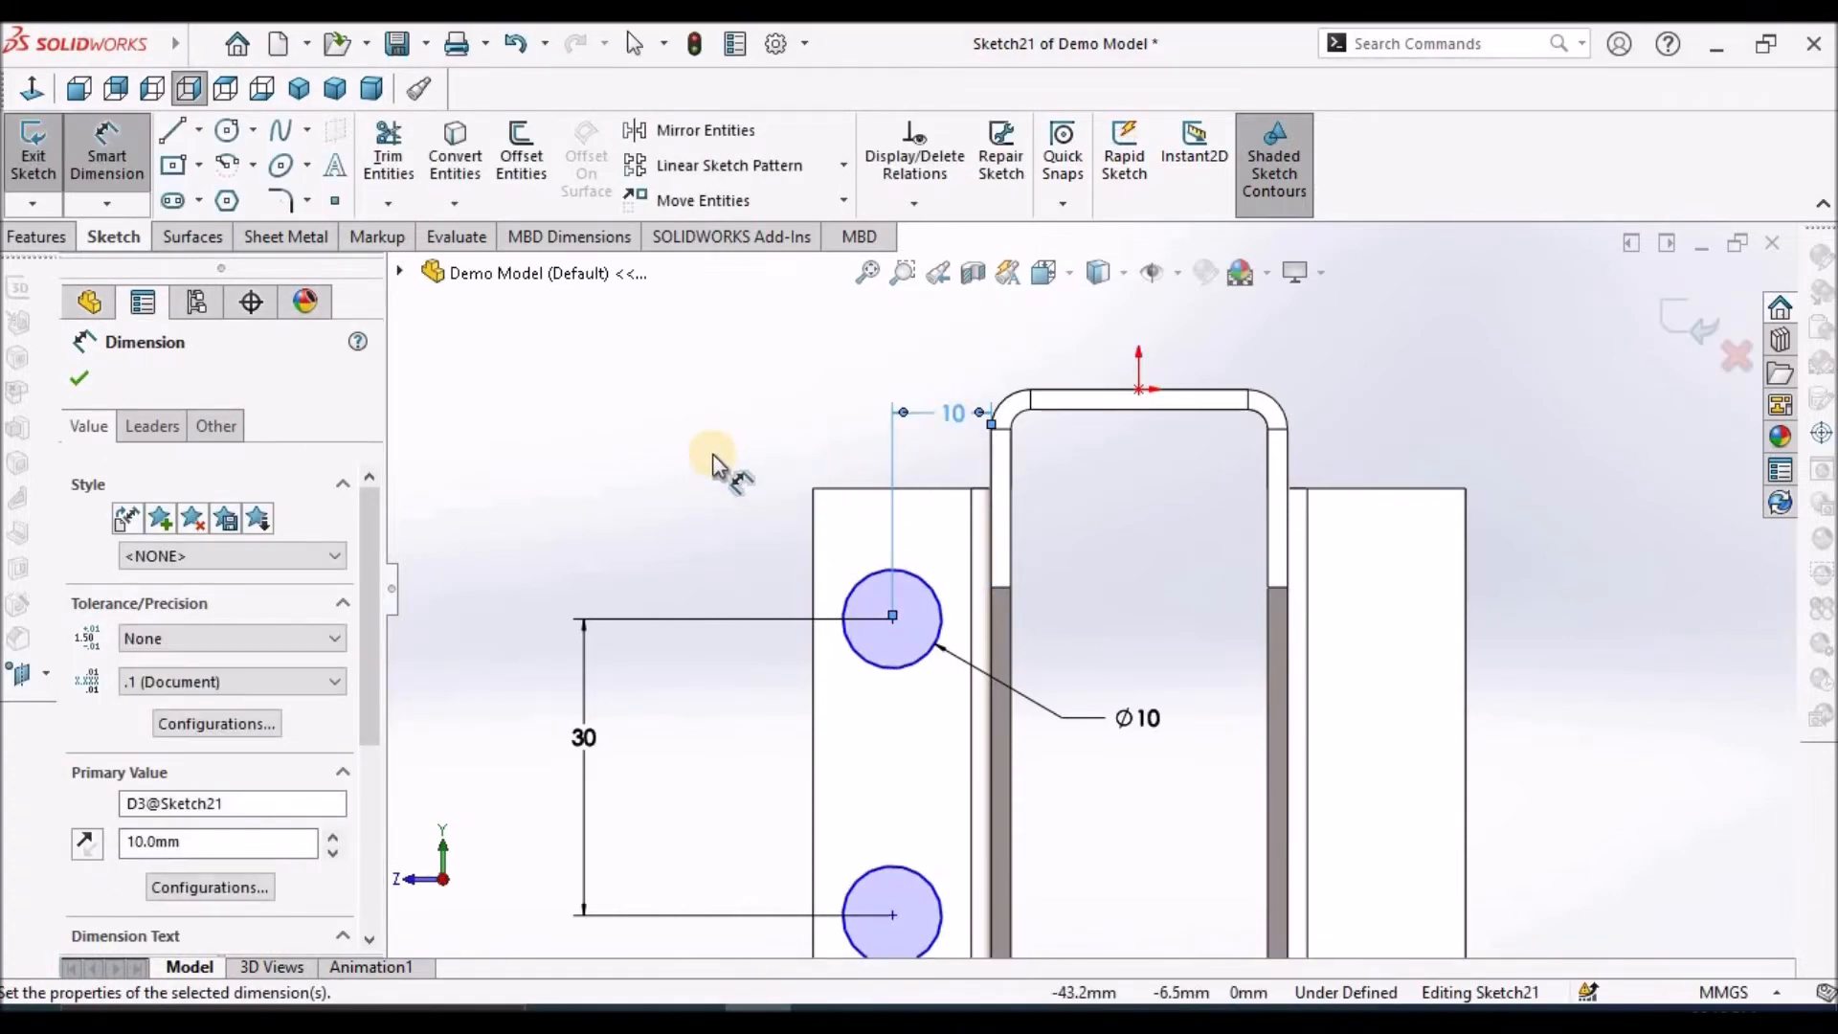
Dimension the vertical distance from the mounting flange's bottom edge to the lower circle's centre as 12.5 mm and leave the dimension tool
scroll(713, 456, up, 3)
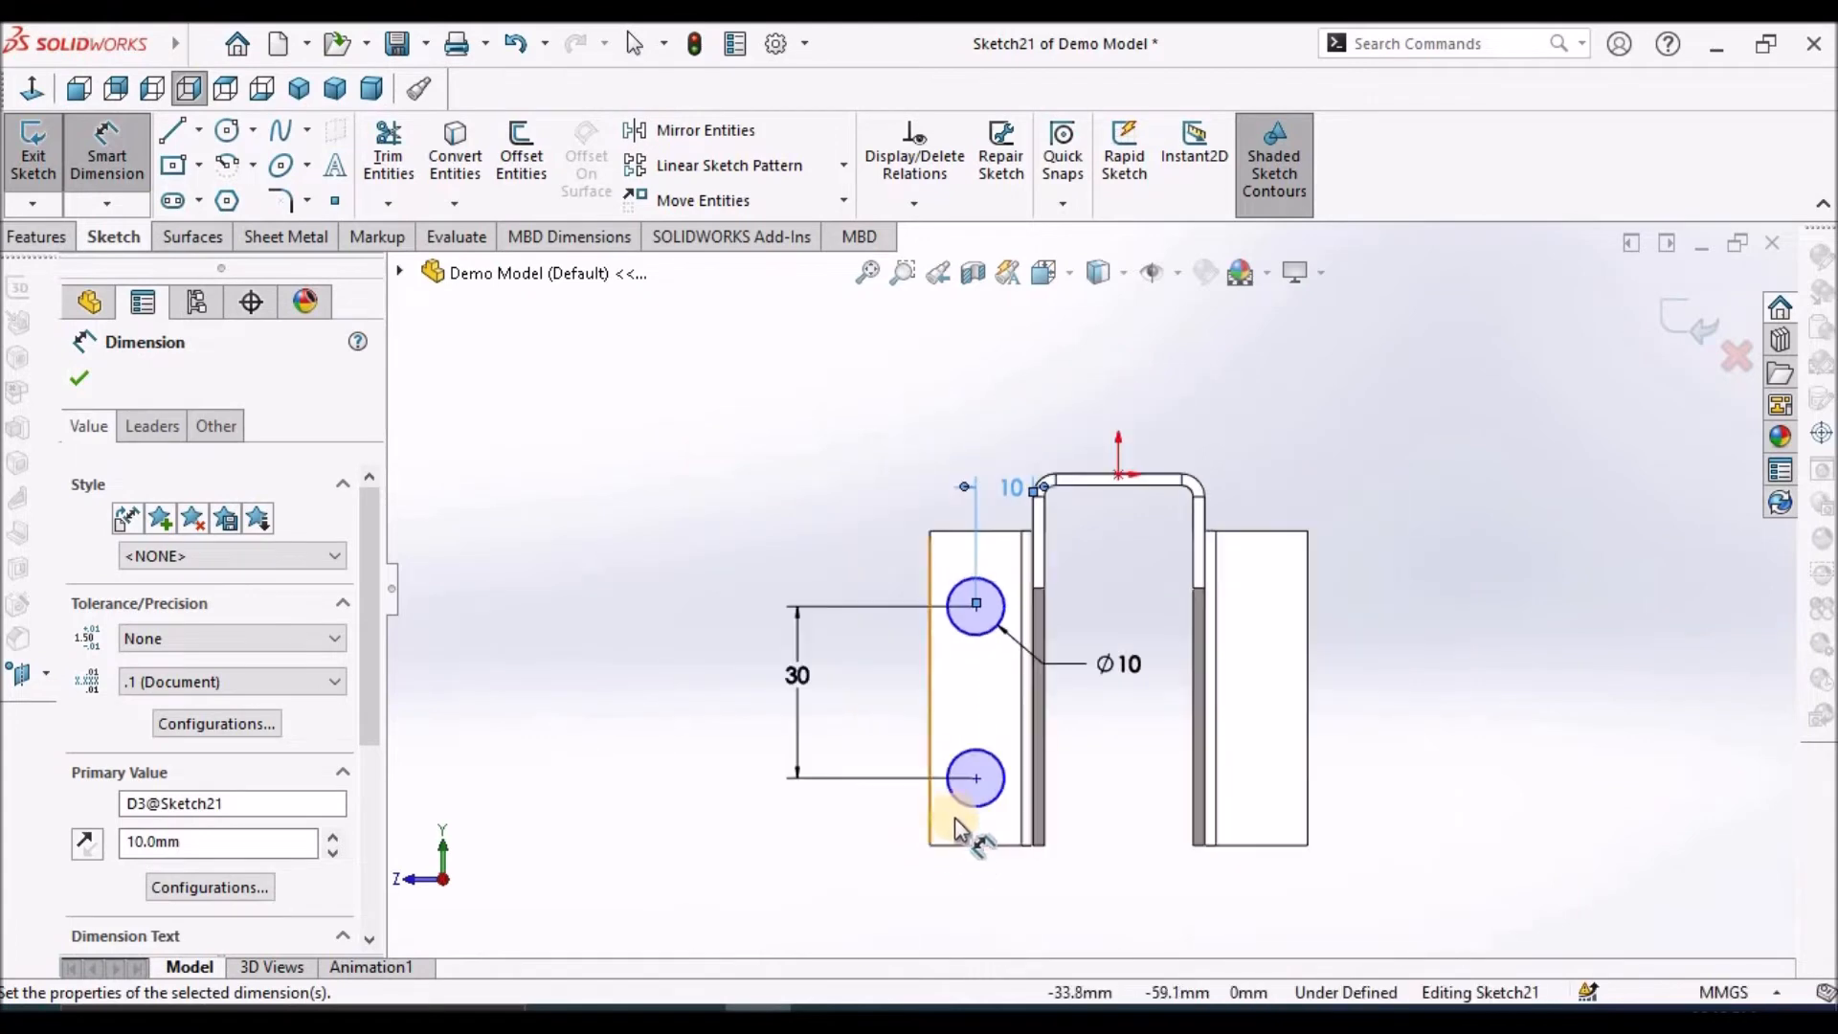
click(965, 846)
click(977, 780)
click(827, 807)
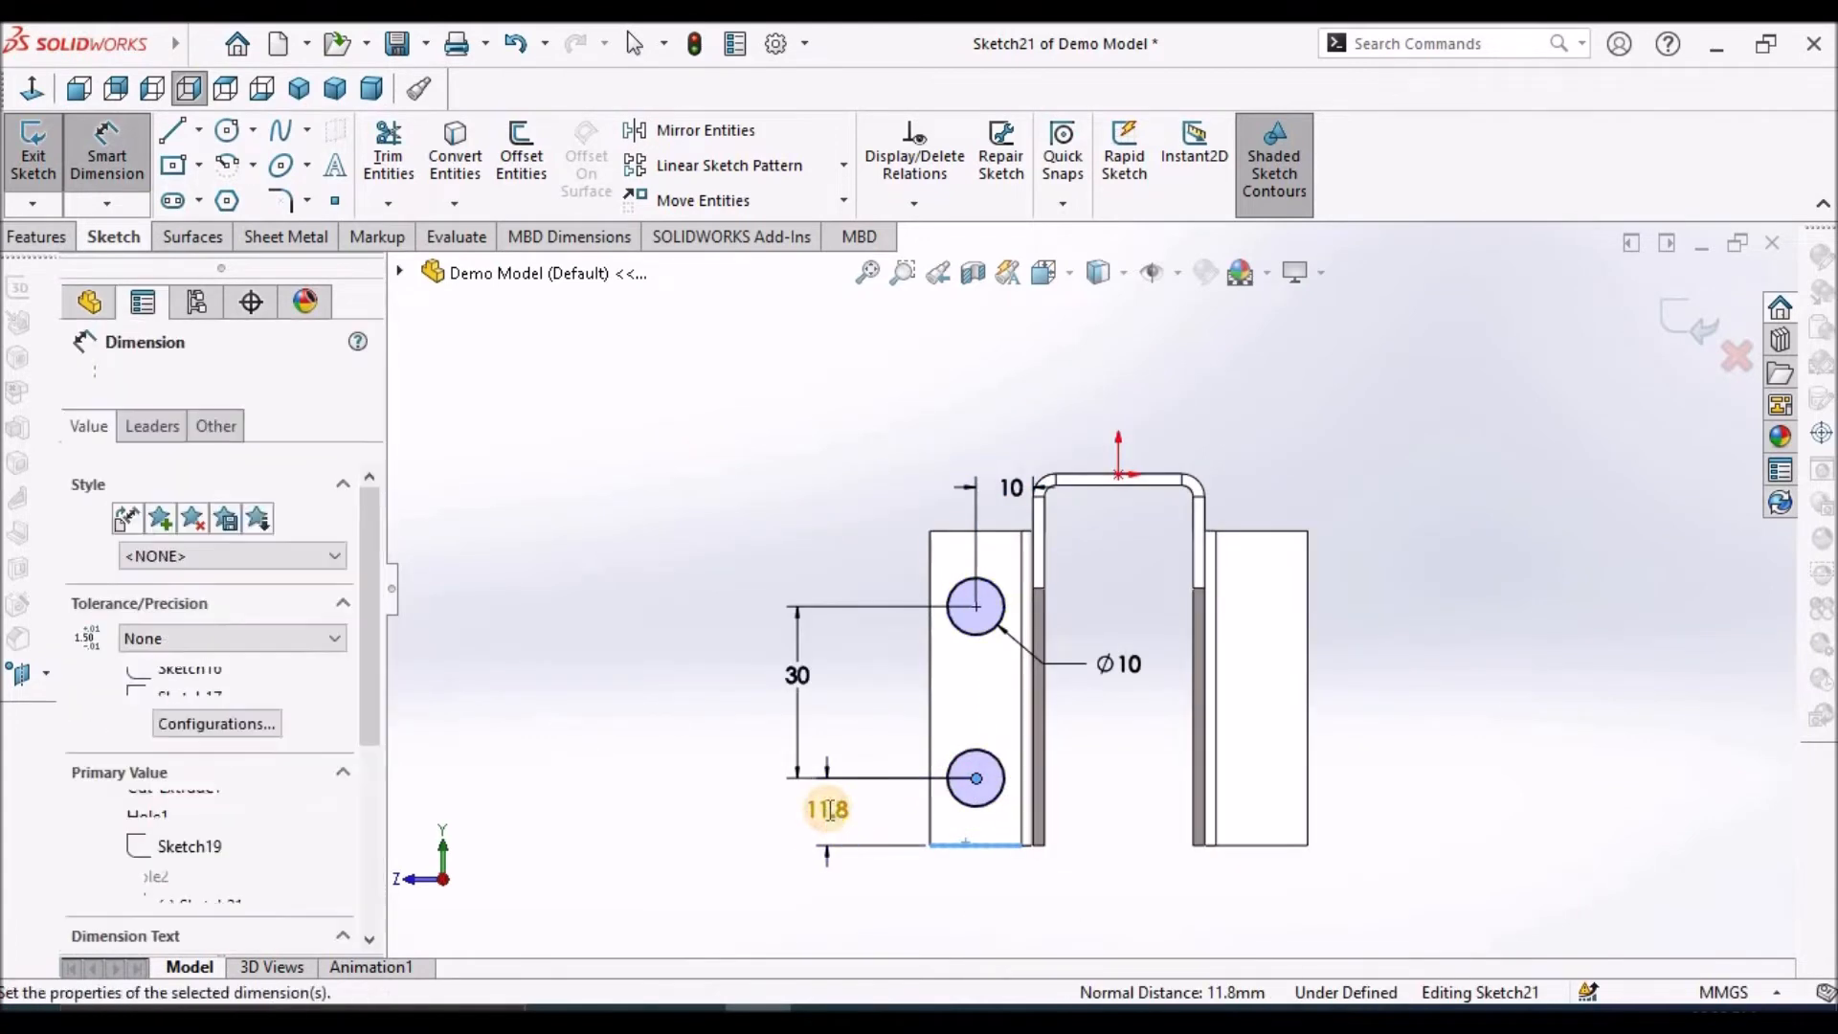
text(1.)
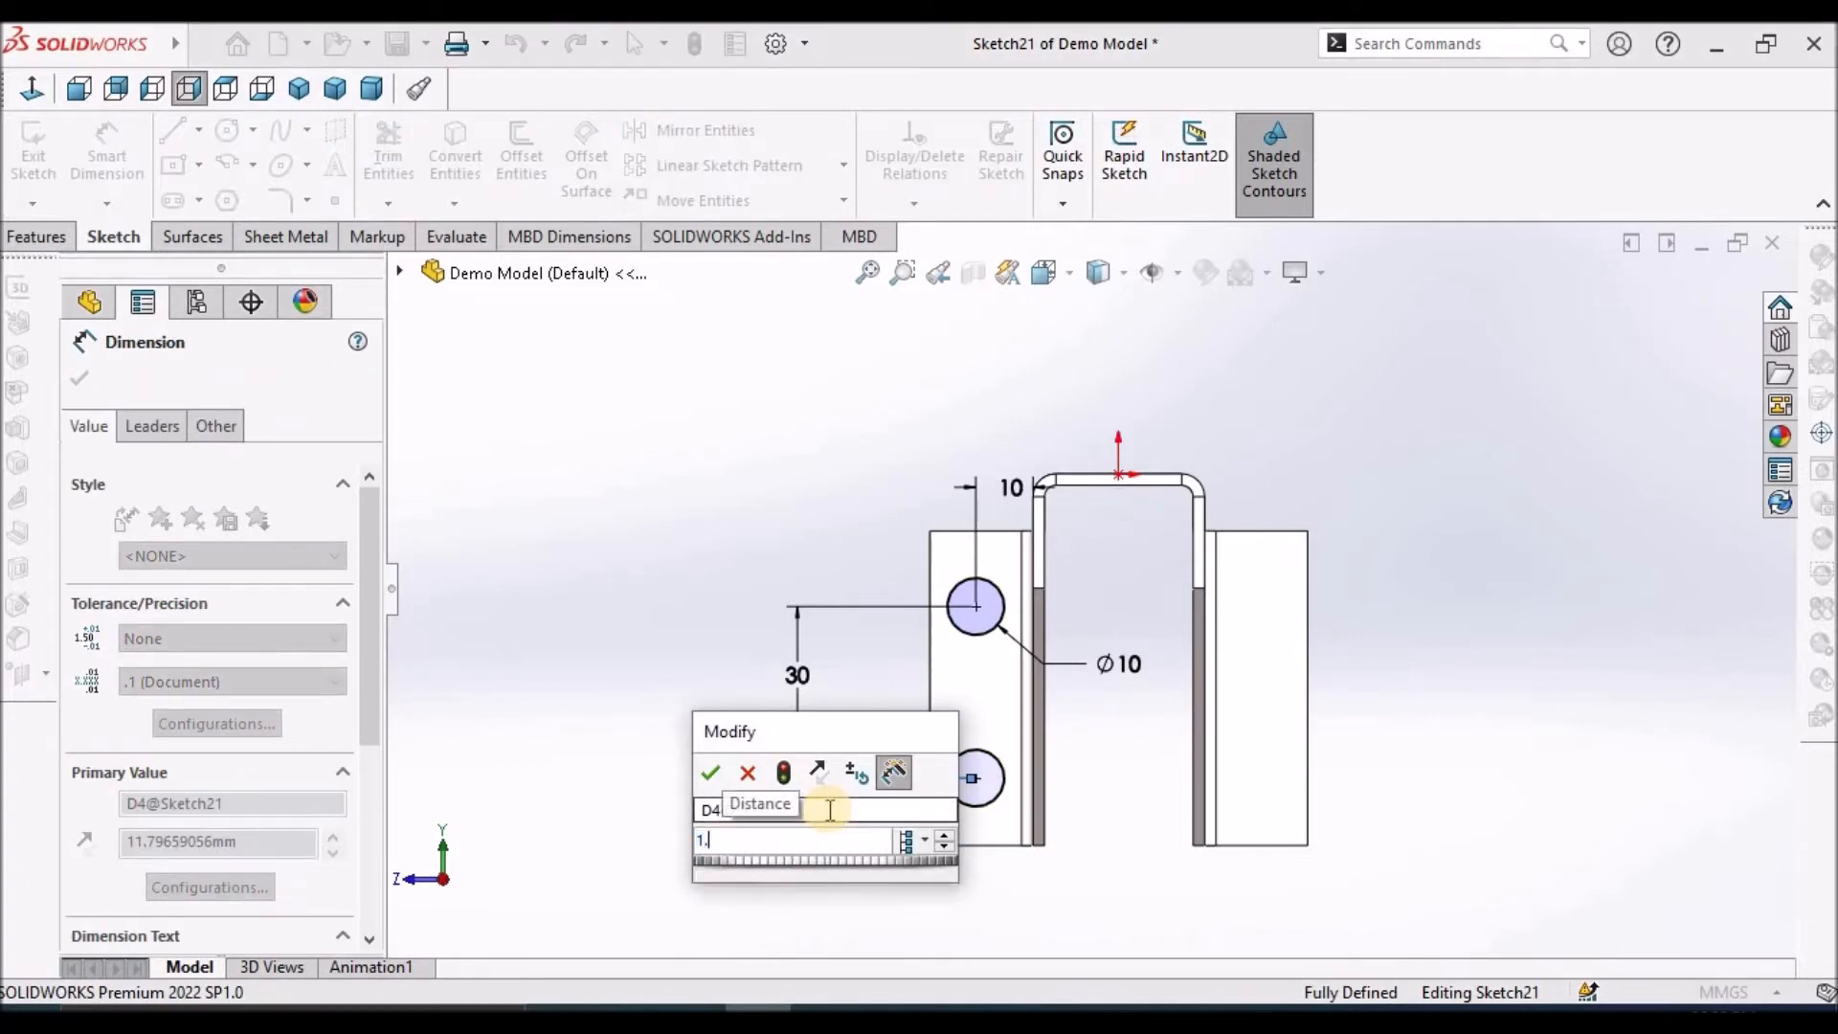
key(BackSpace)
text(2.5)
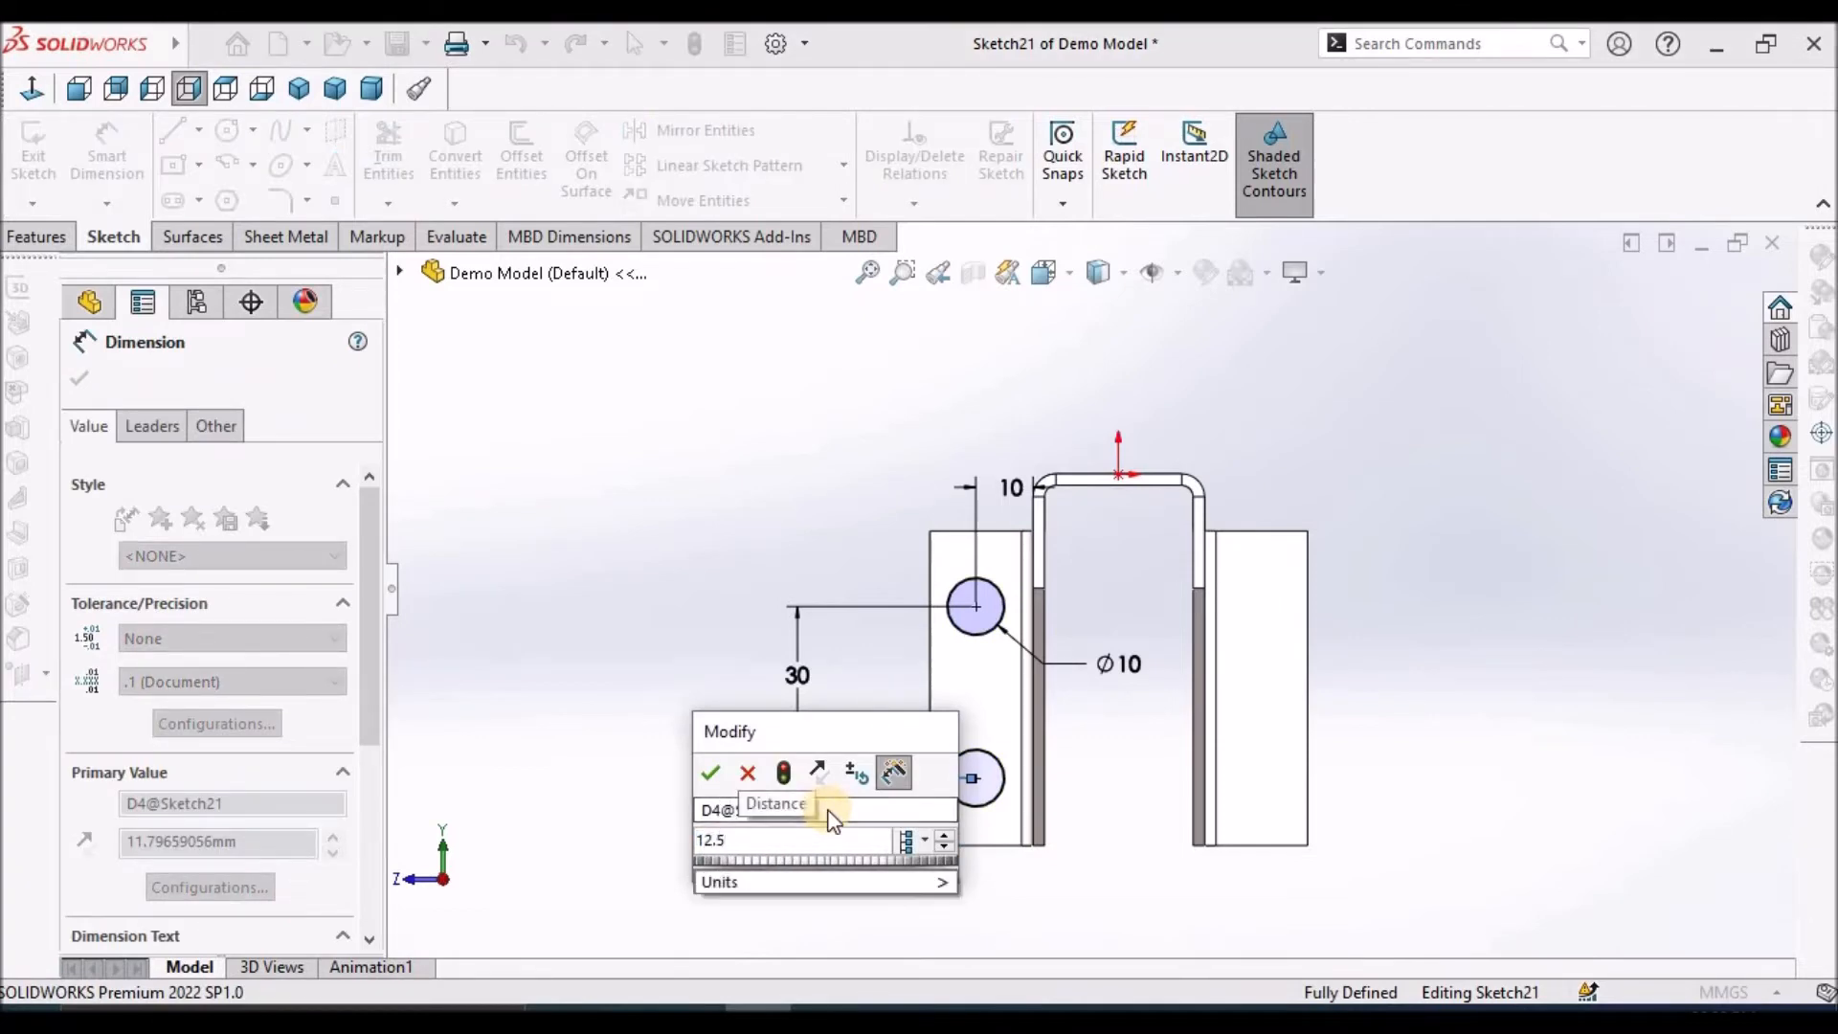
key(Return)
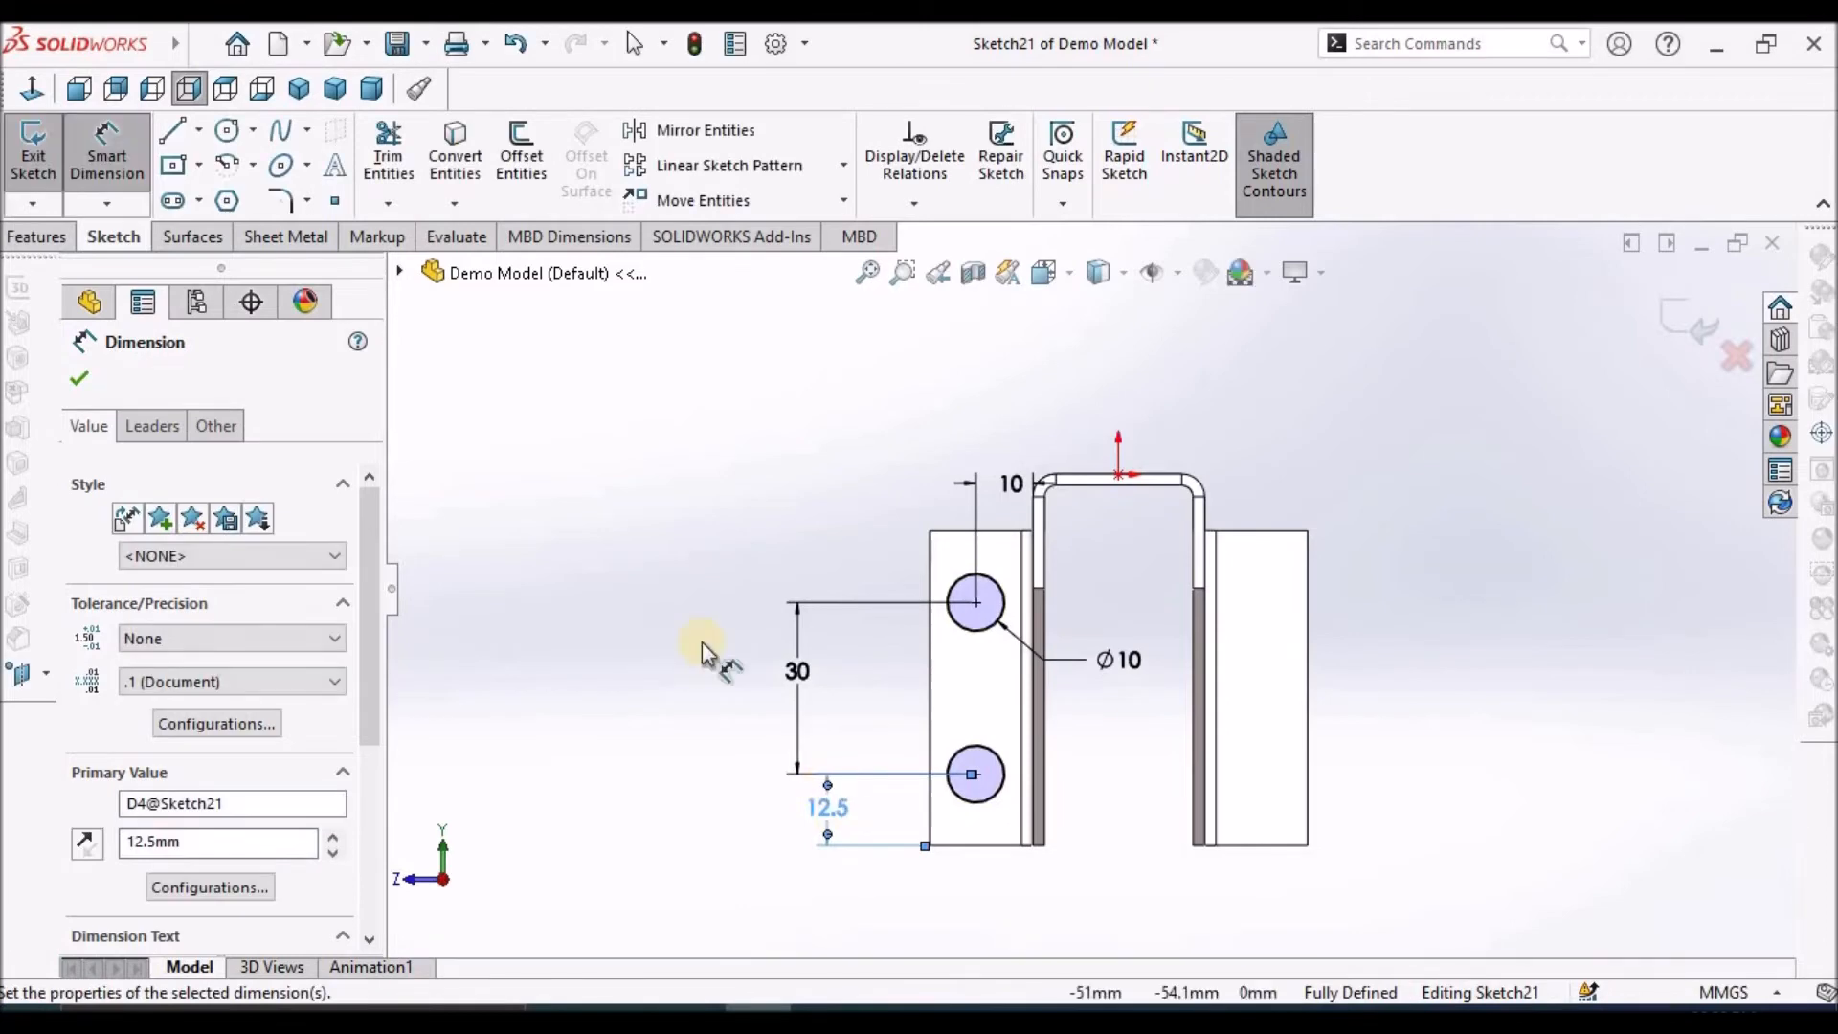
right_click(614, 450)
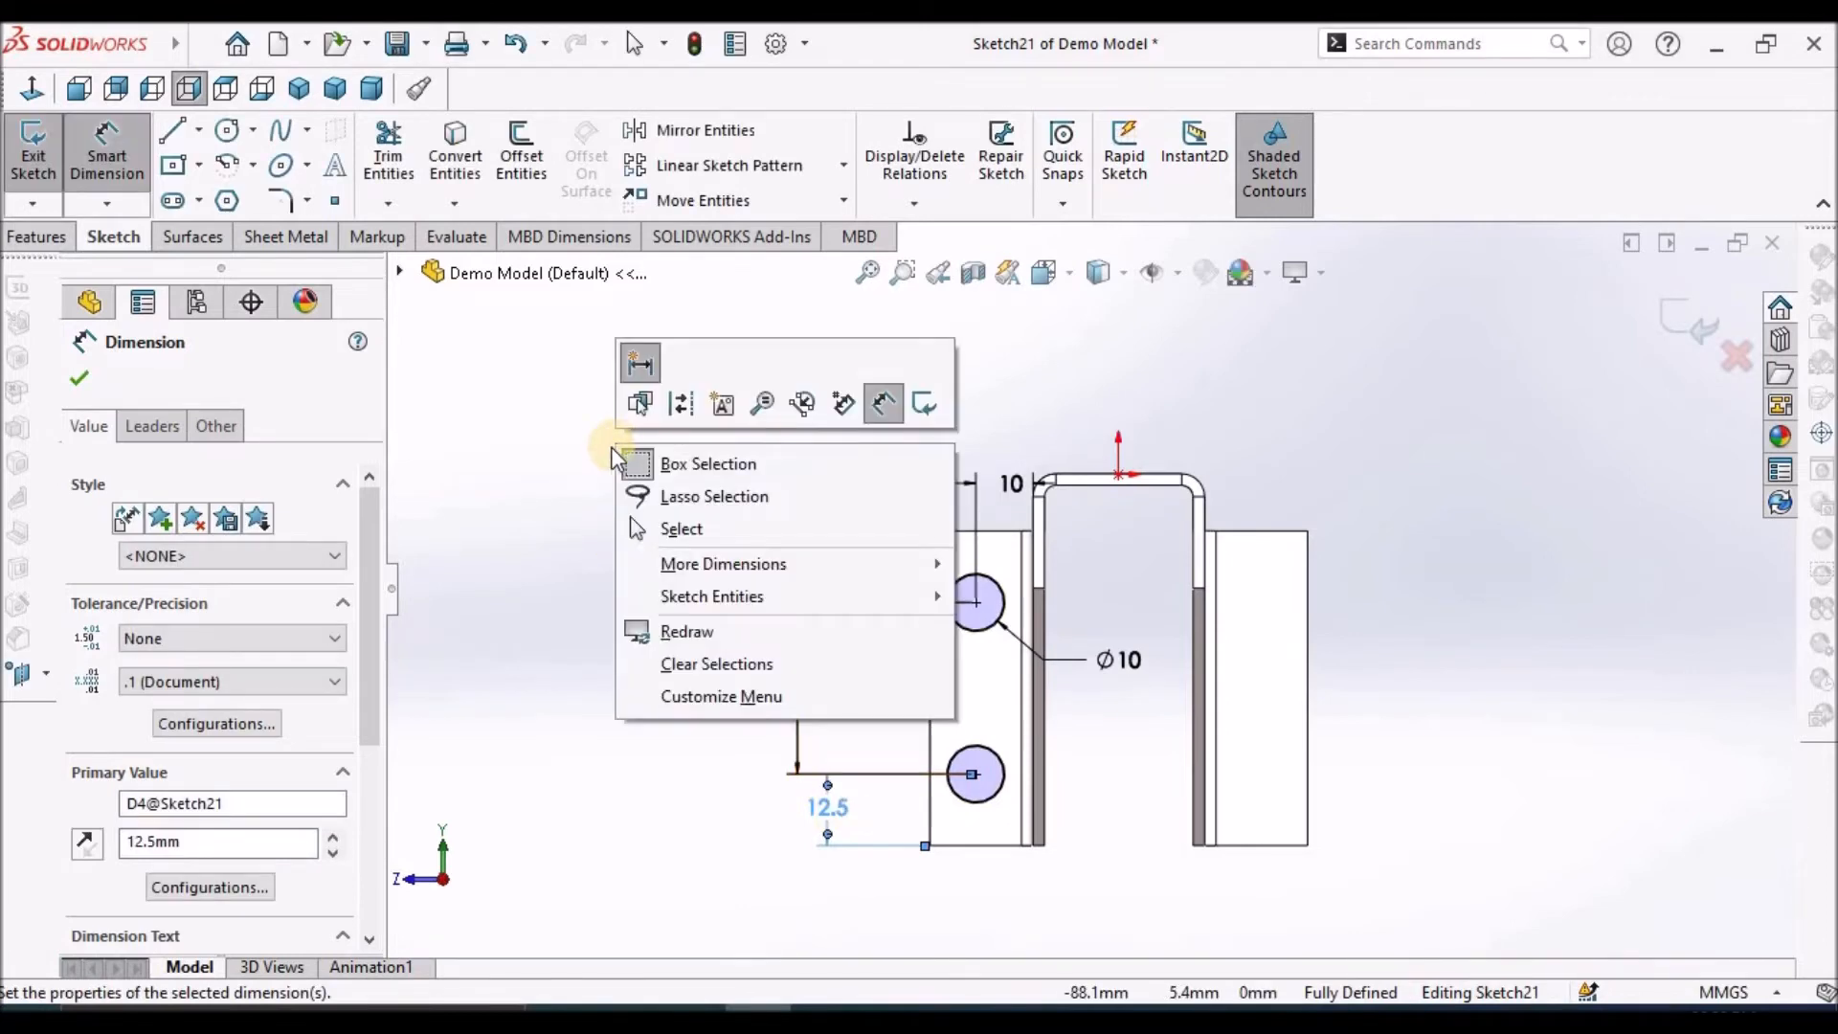
click(634, 532)
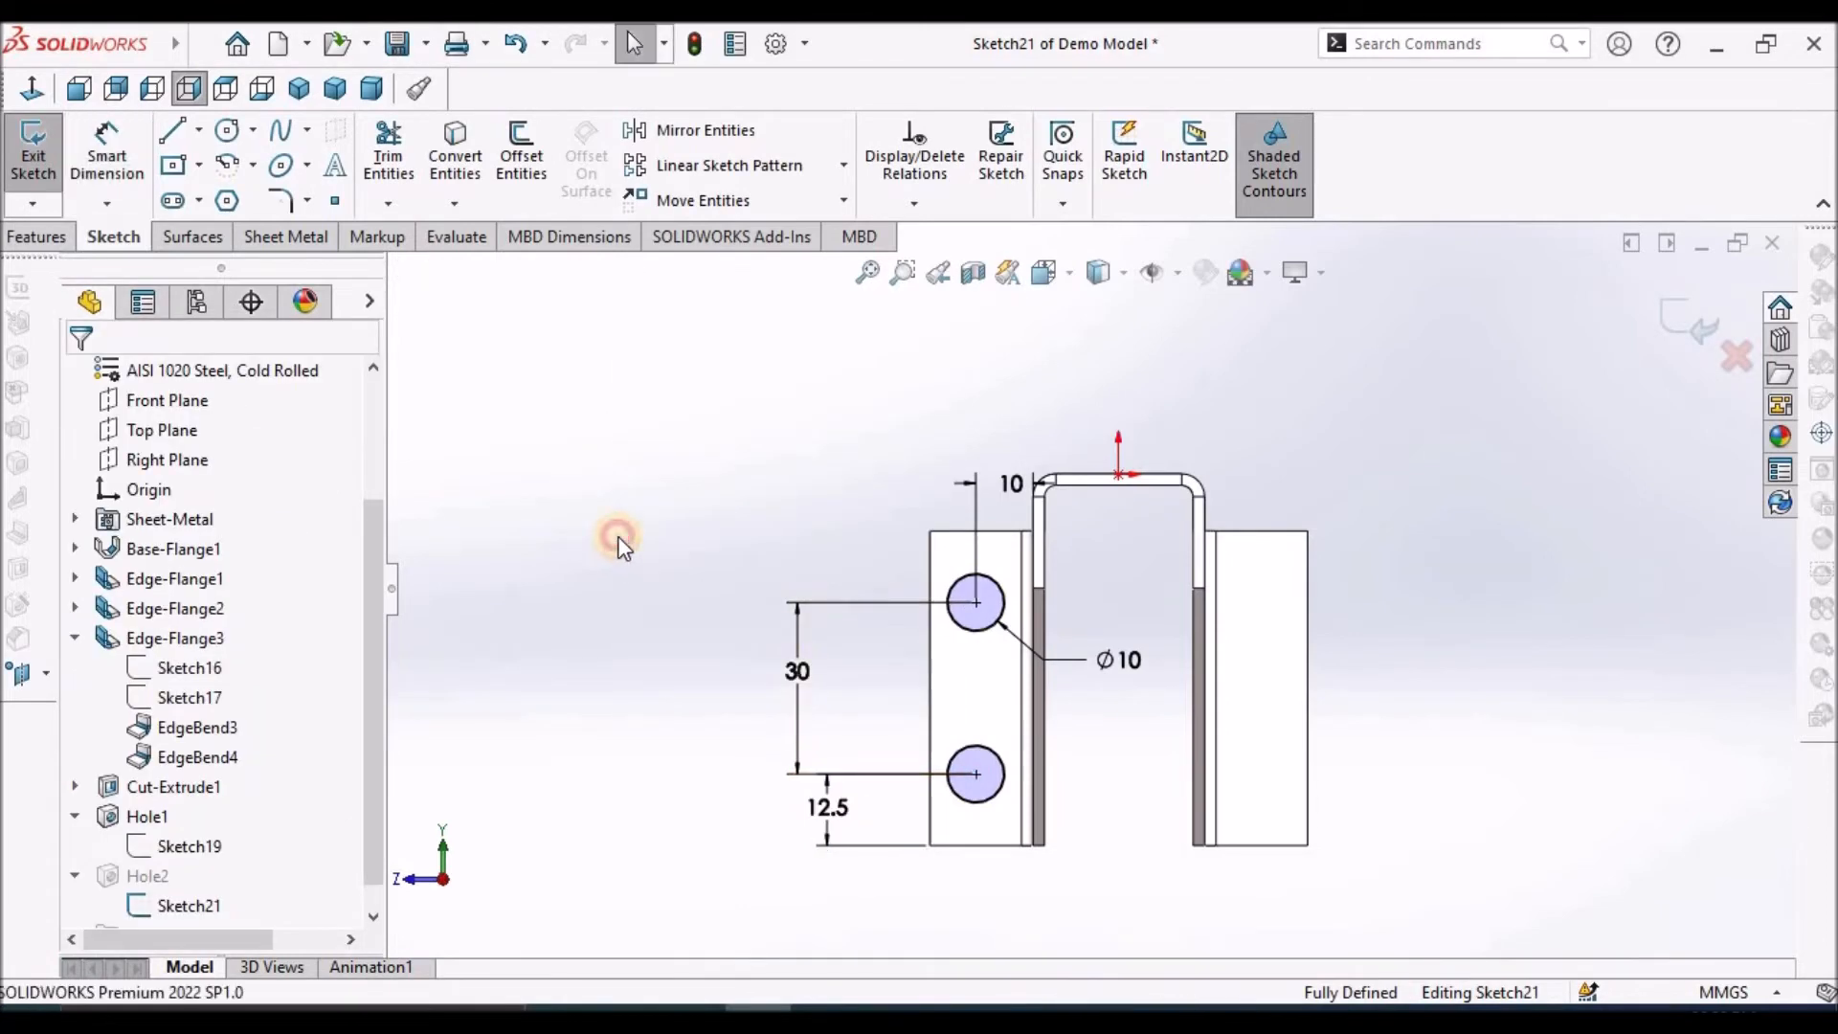
Draw a vertical construction line about 38.5 mm long downward from the origin
click(198, 129)
click(251, 189)
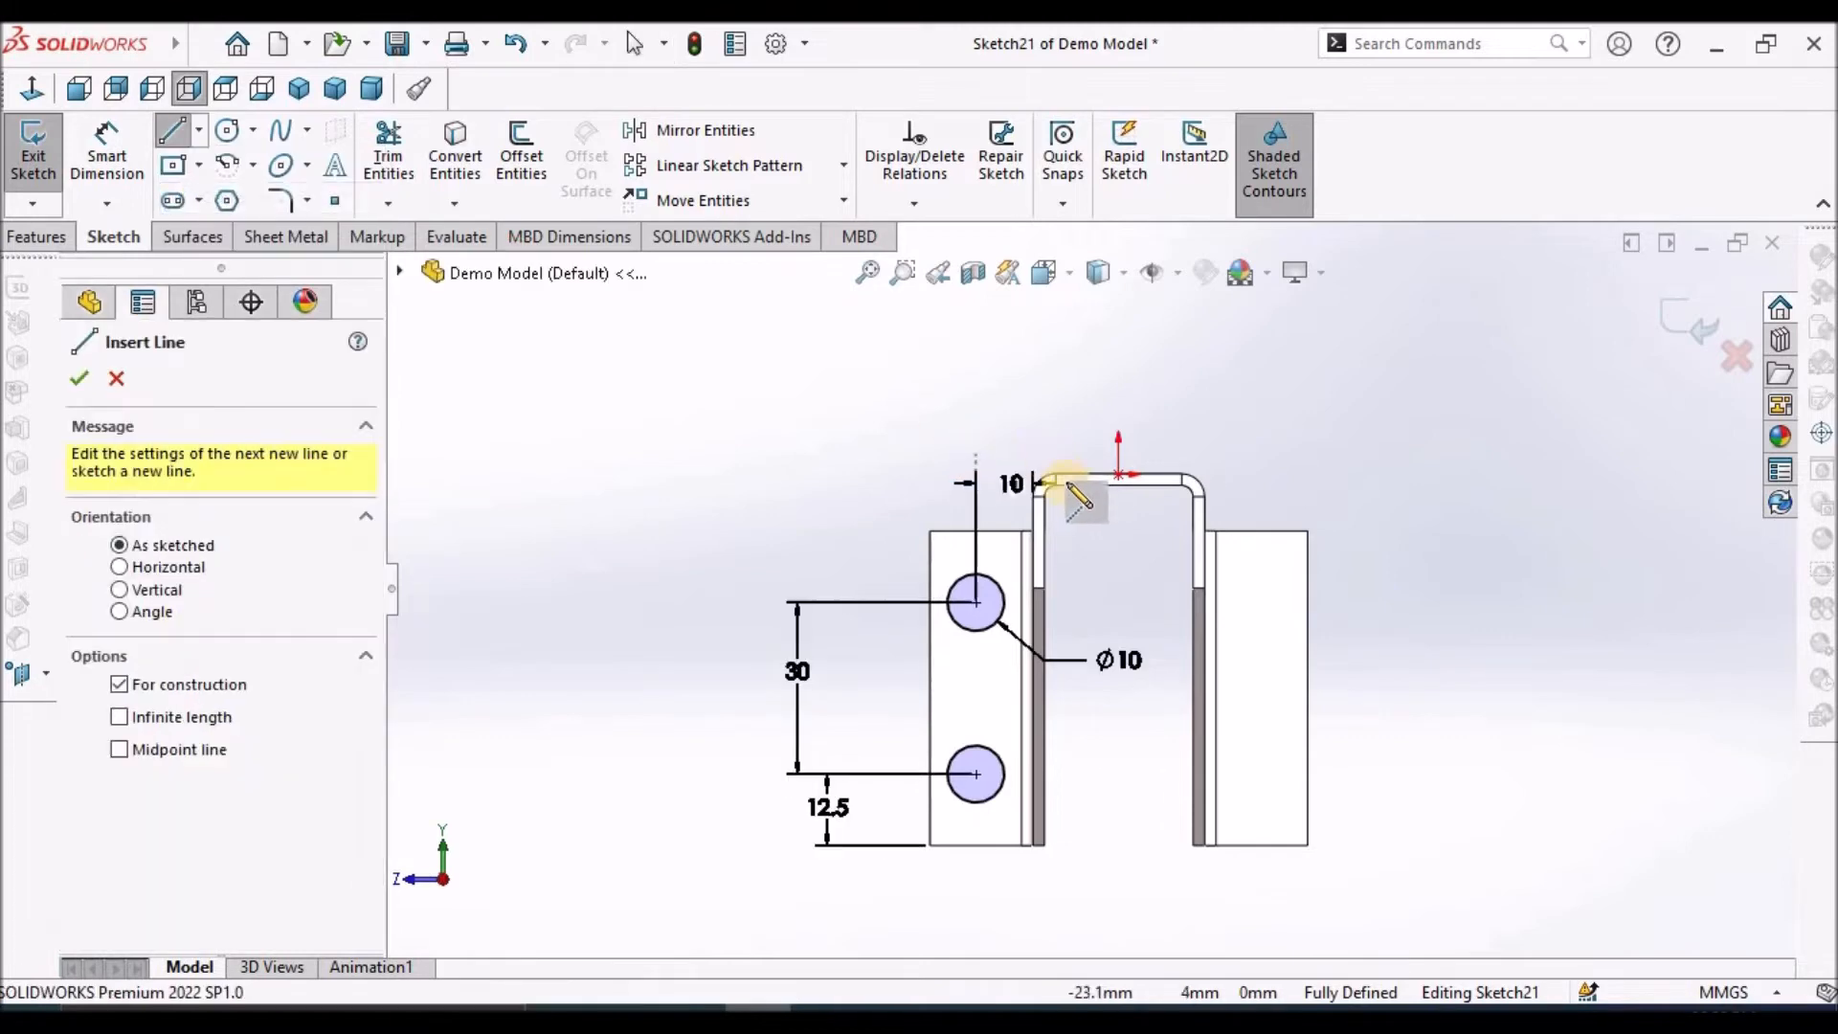
click(1119, 474)
click(1118, 693)
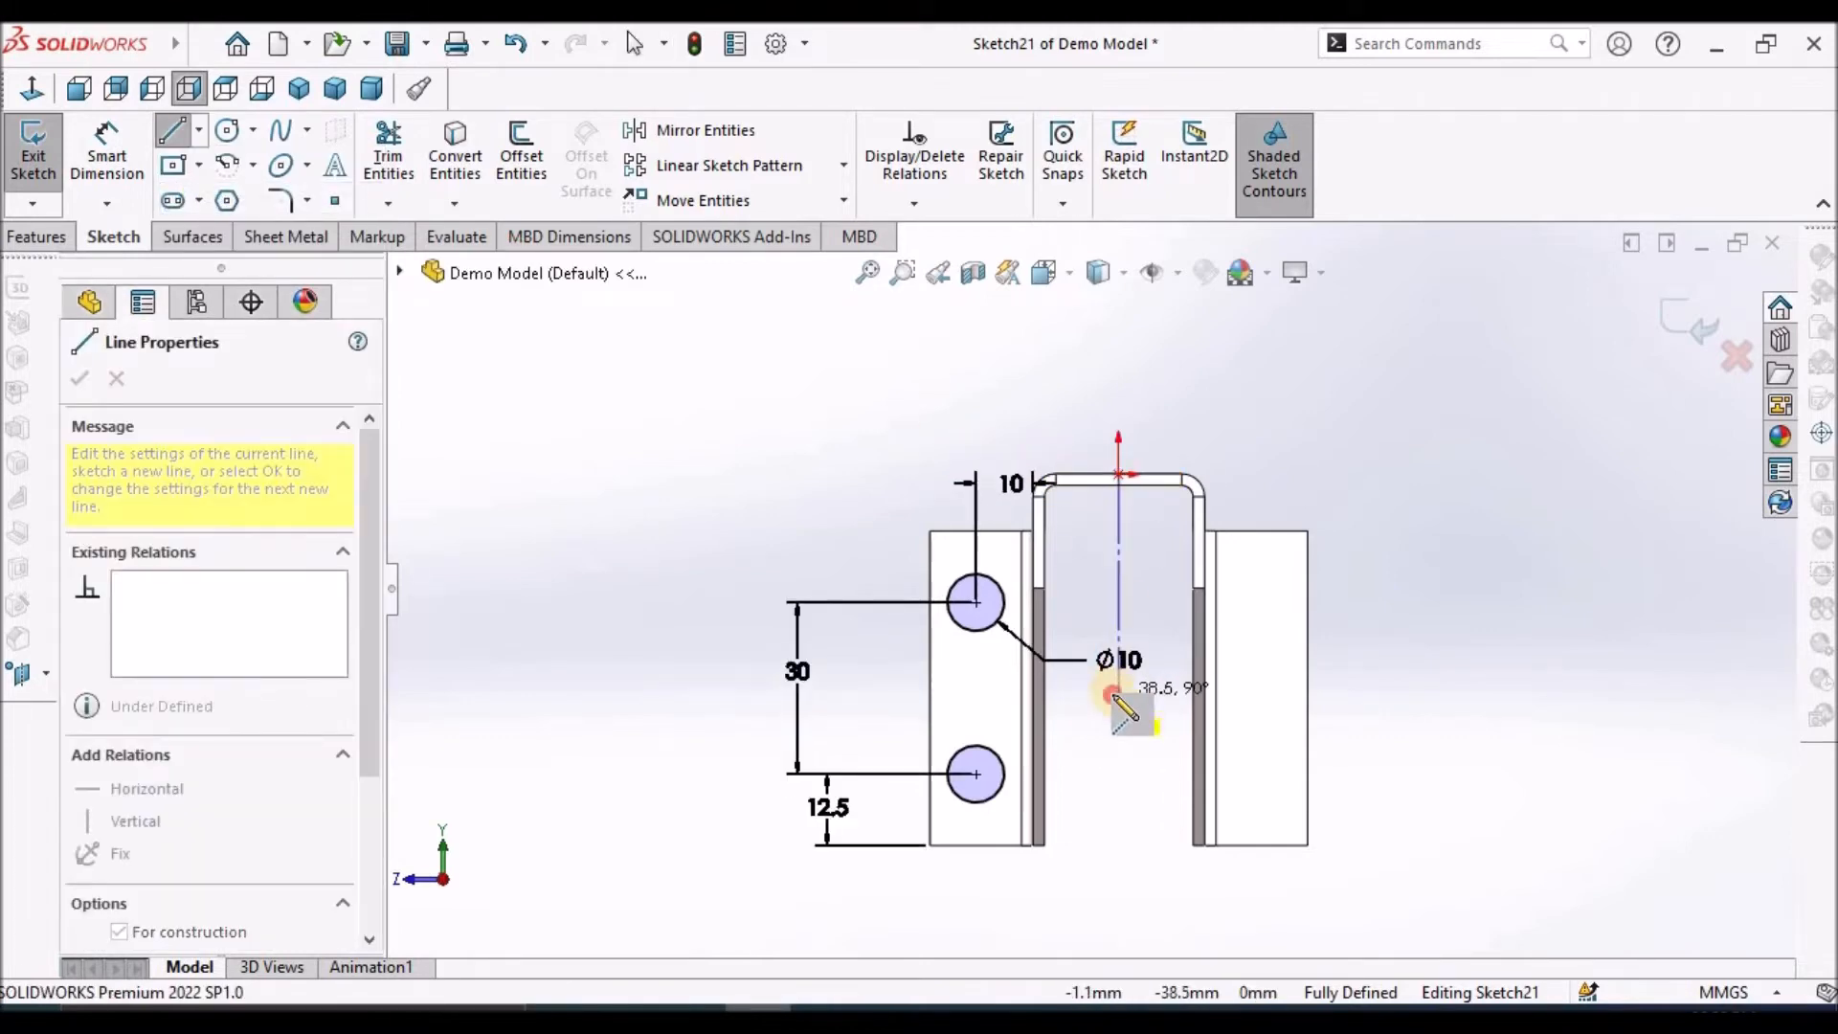
right_click(780, 411)
click(840, 430)
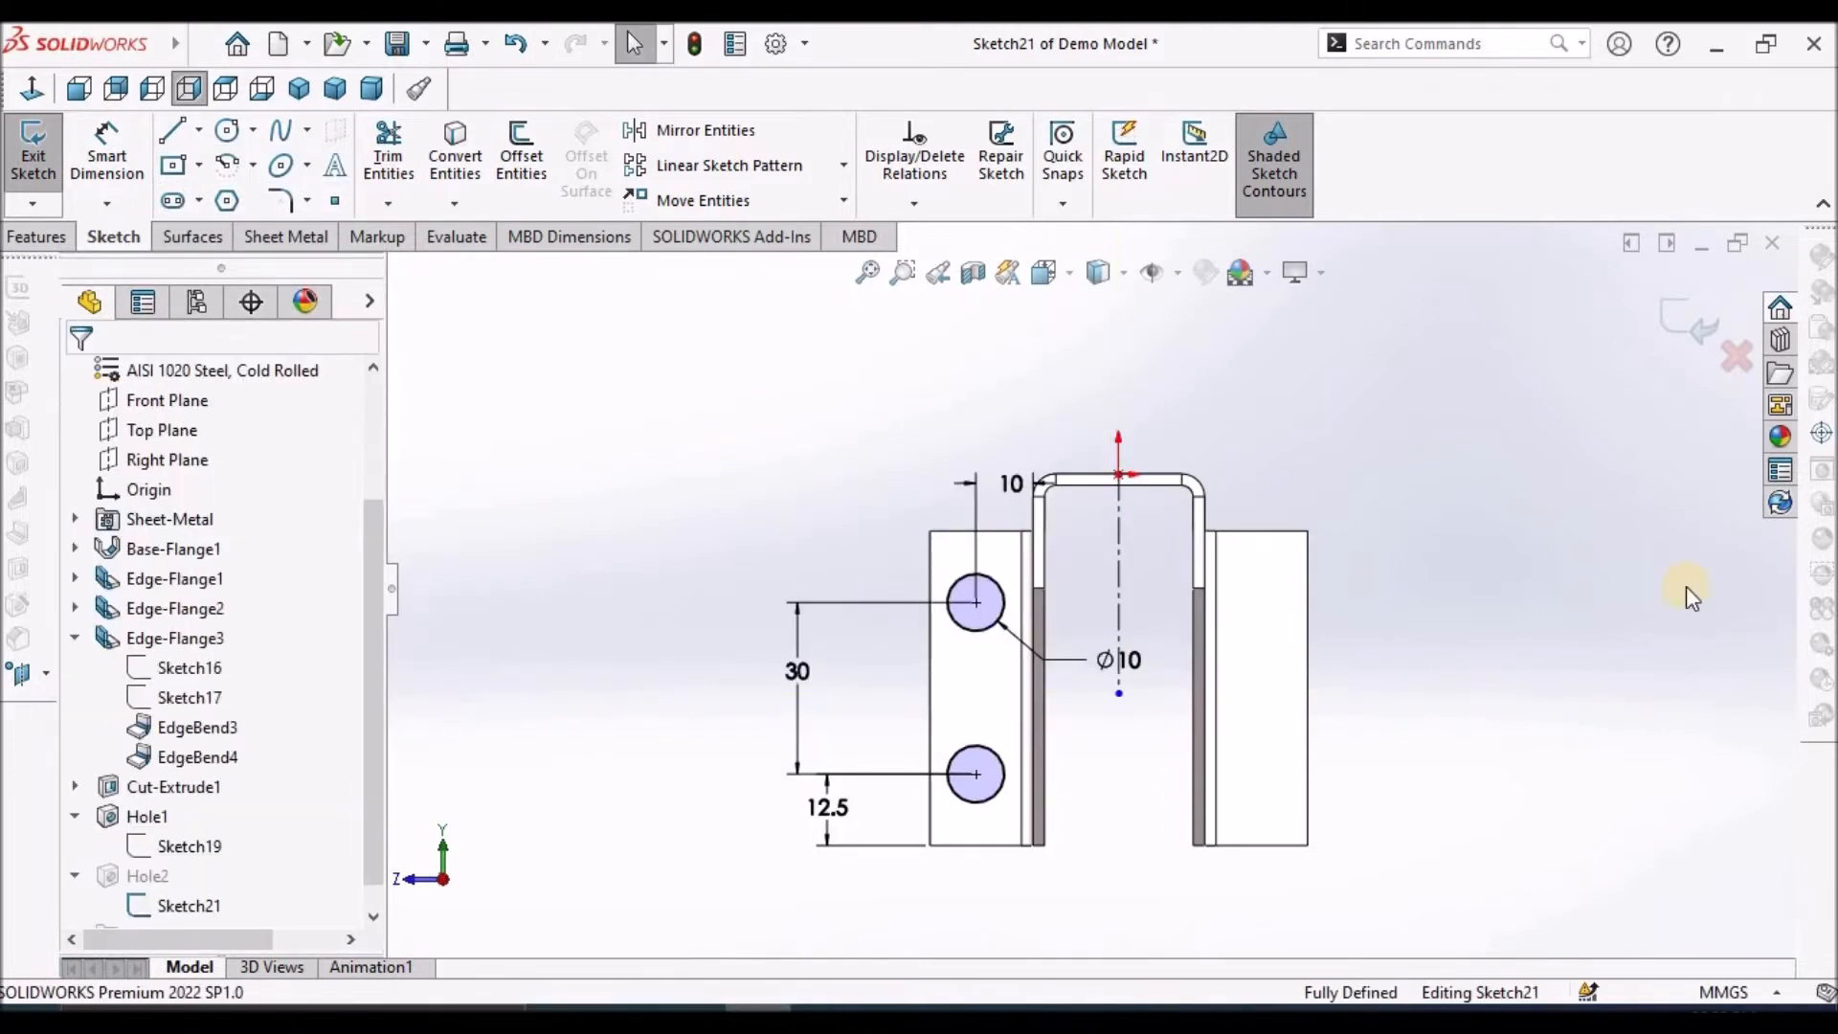
Mirror both hole circles about the vertical centerline onto the opposite mounting flange and exit the sketch
click(709, 131)
drag(627, 514, 1083, 979)
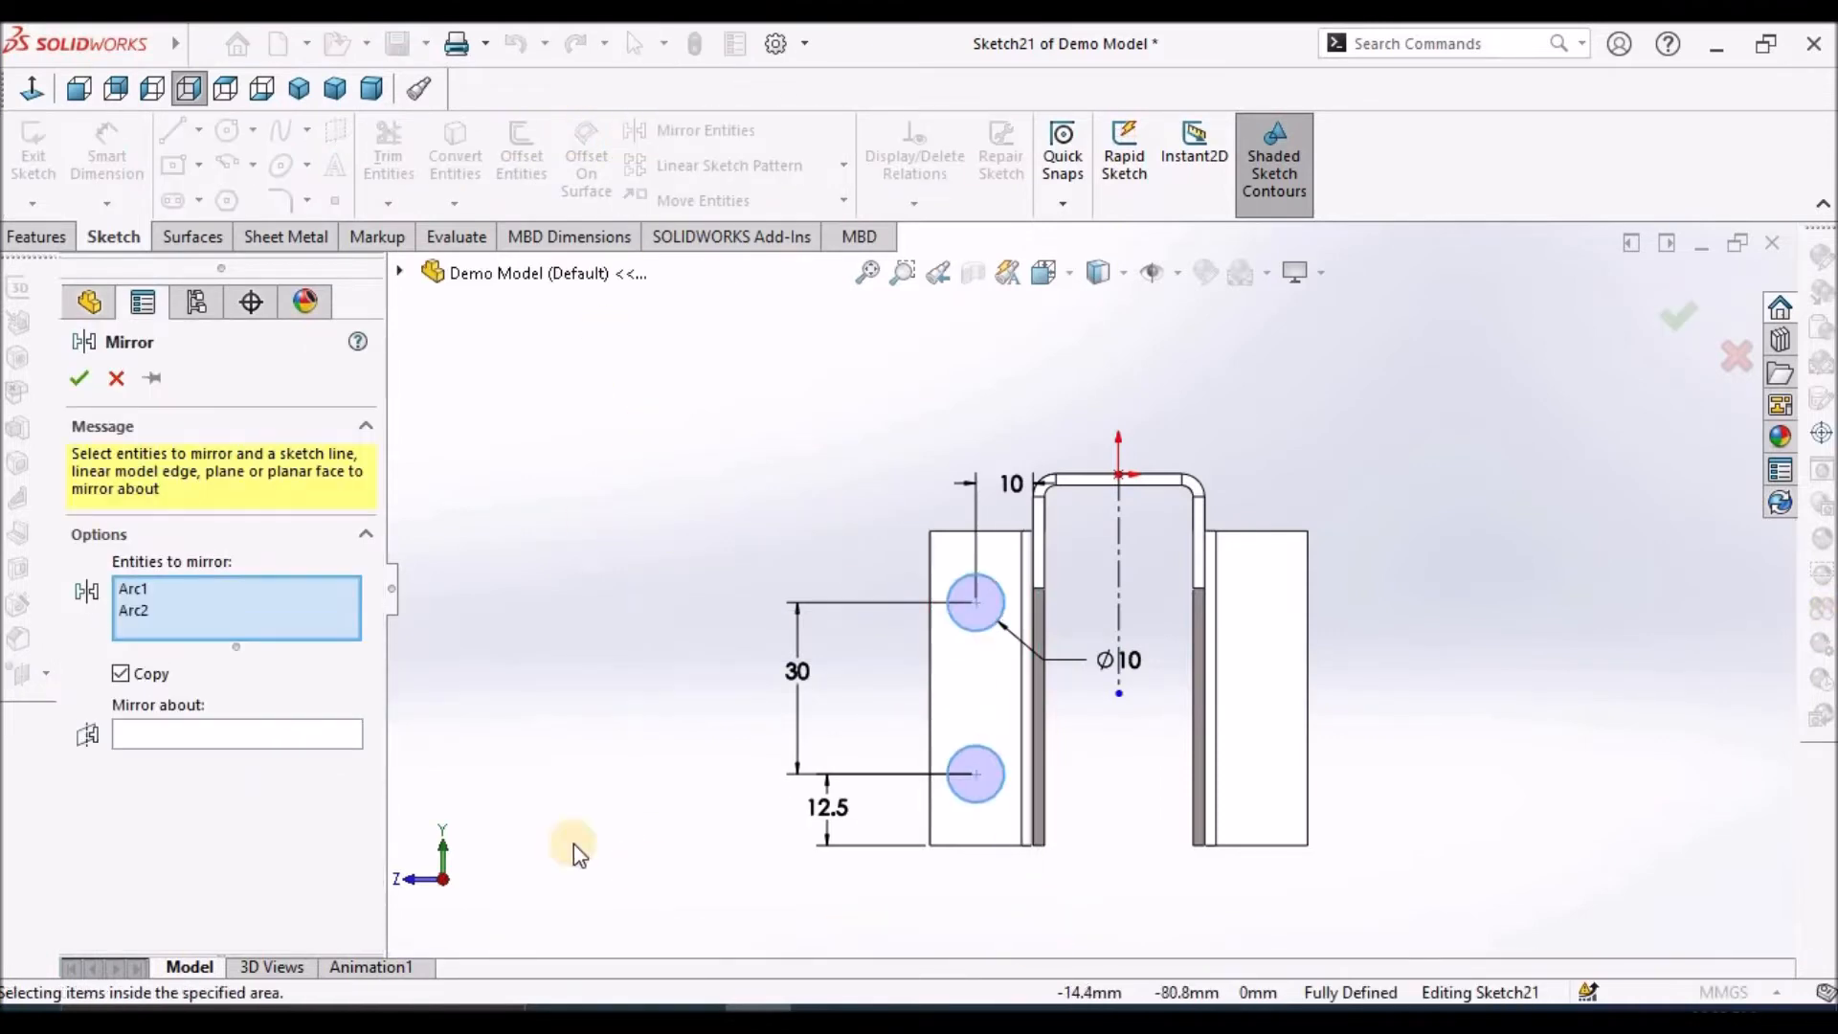
click(355, 700)
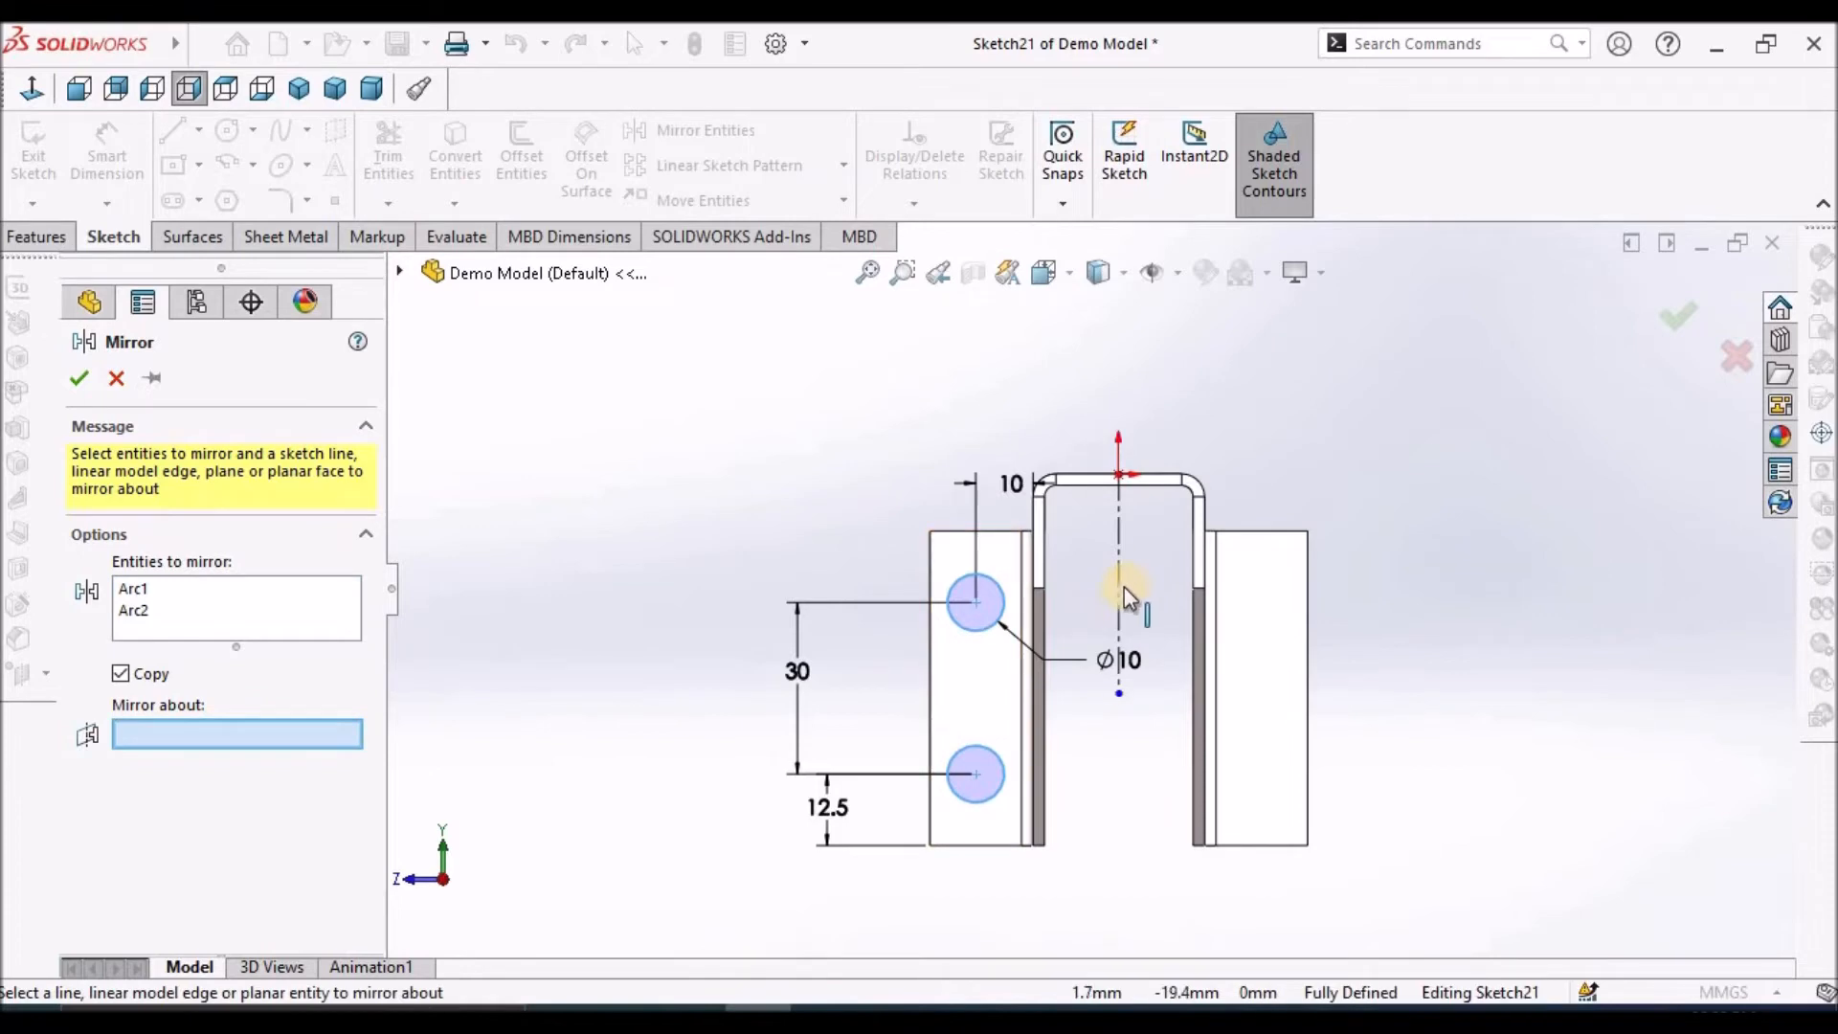
click(1119, 592)
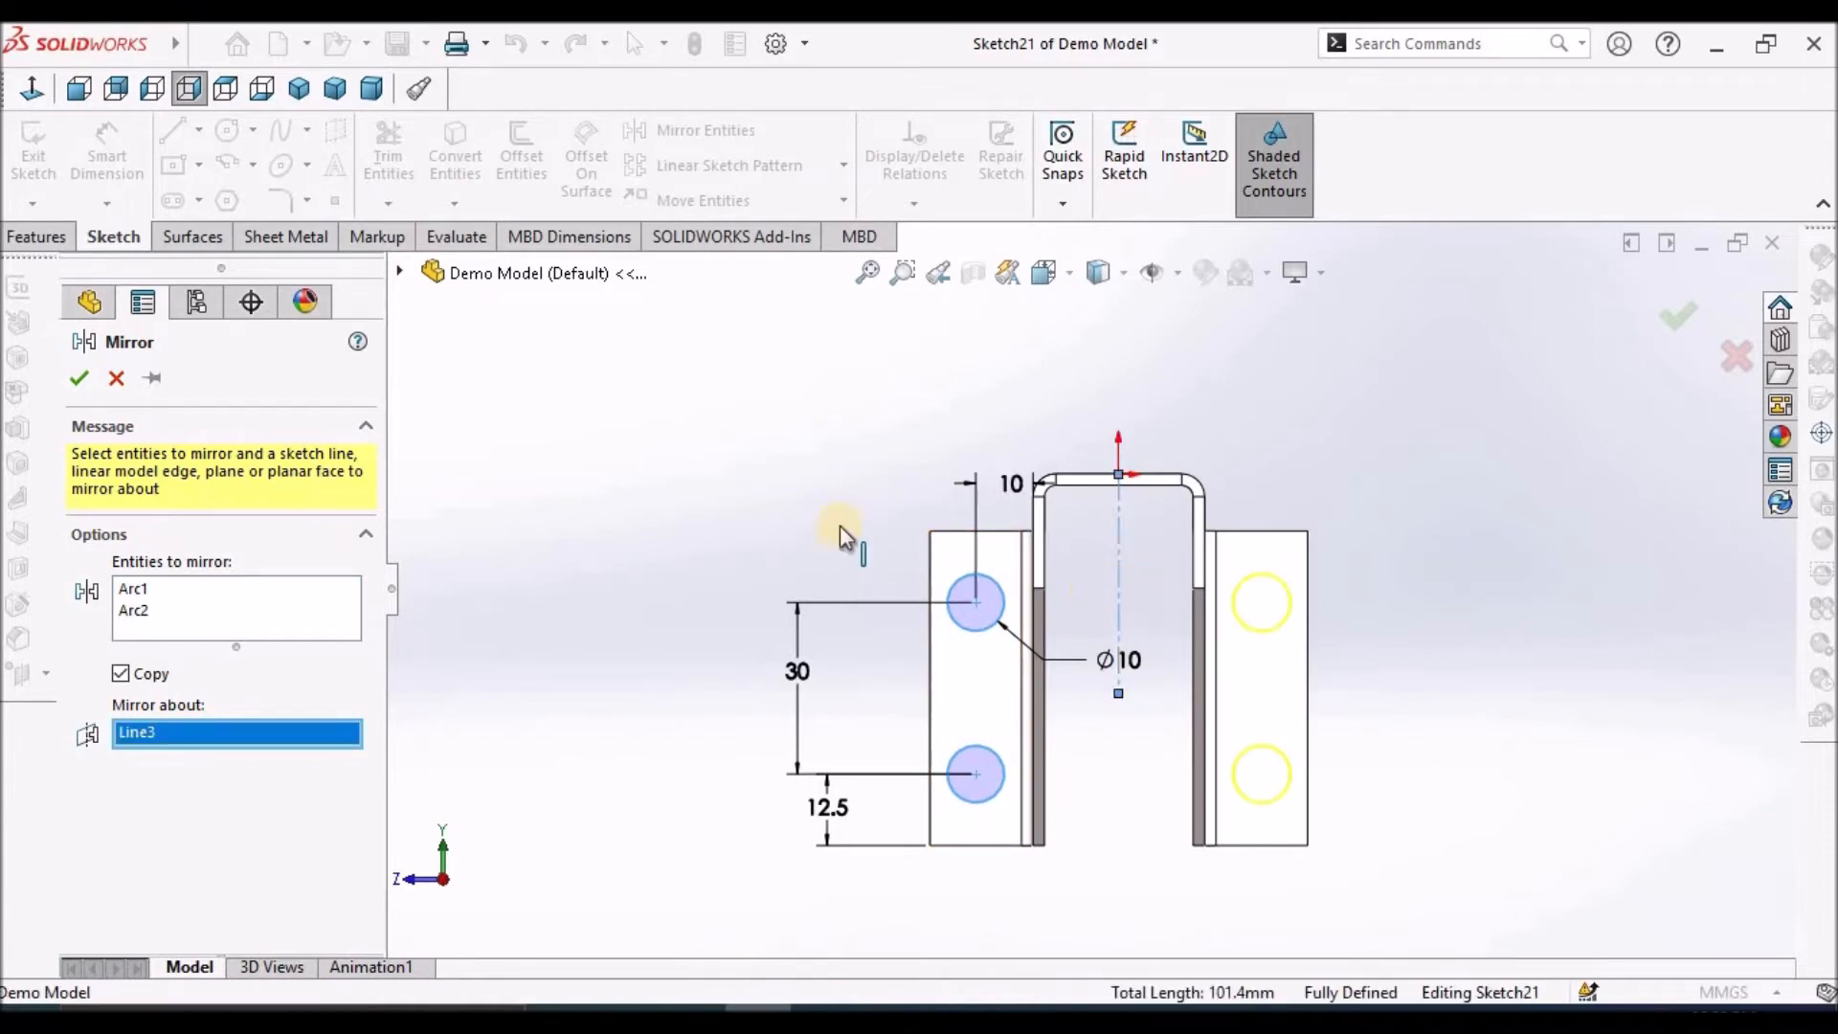
click(80, 378)
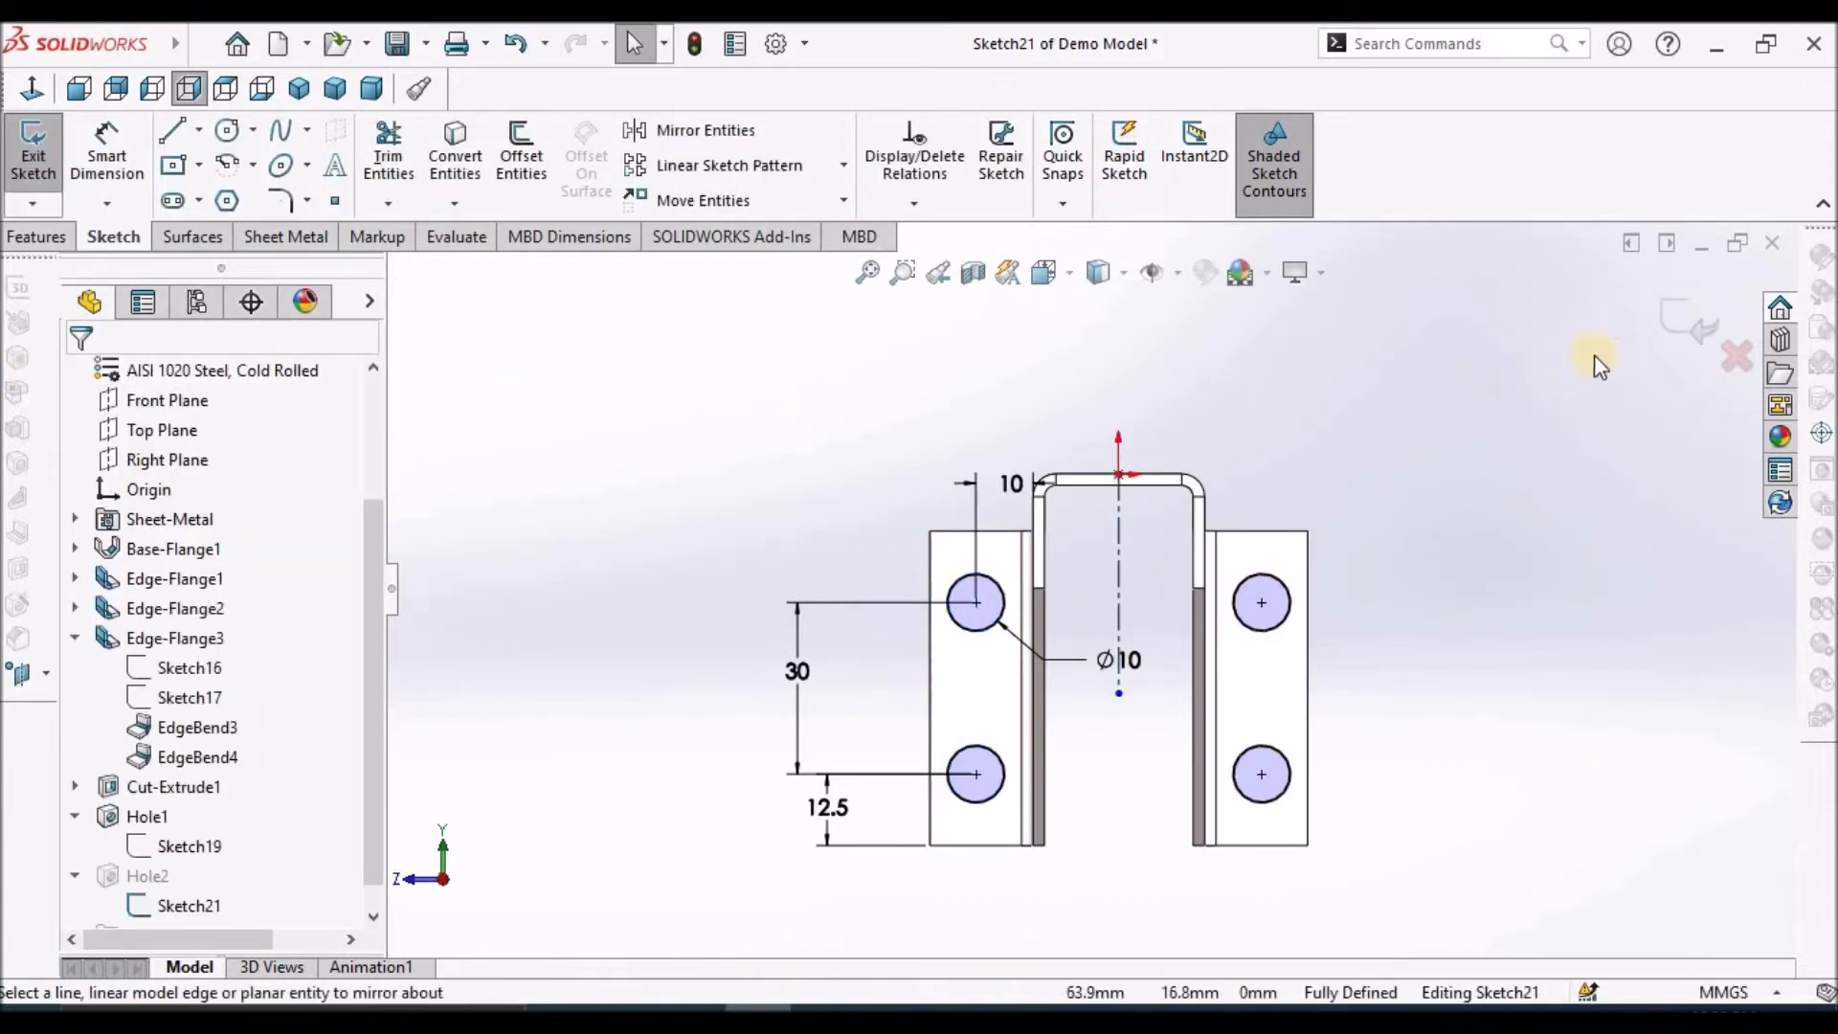
click(1679, 319)
mouse_move(1283, 656)
middle_down()
mouse_move(1498, 829)
mouse_move(1499, 875)
mouse_move(1264, 607)
mouse_move(1226, 615)
middle_up()
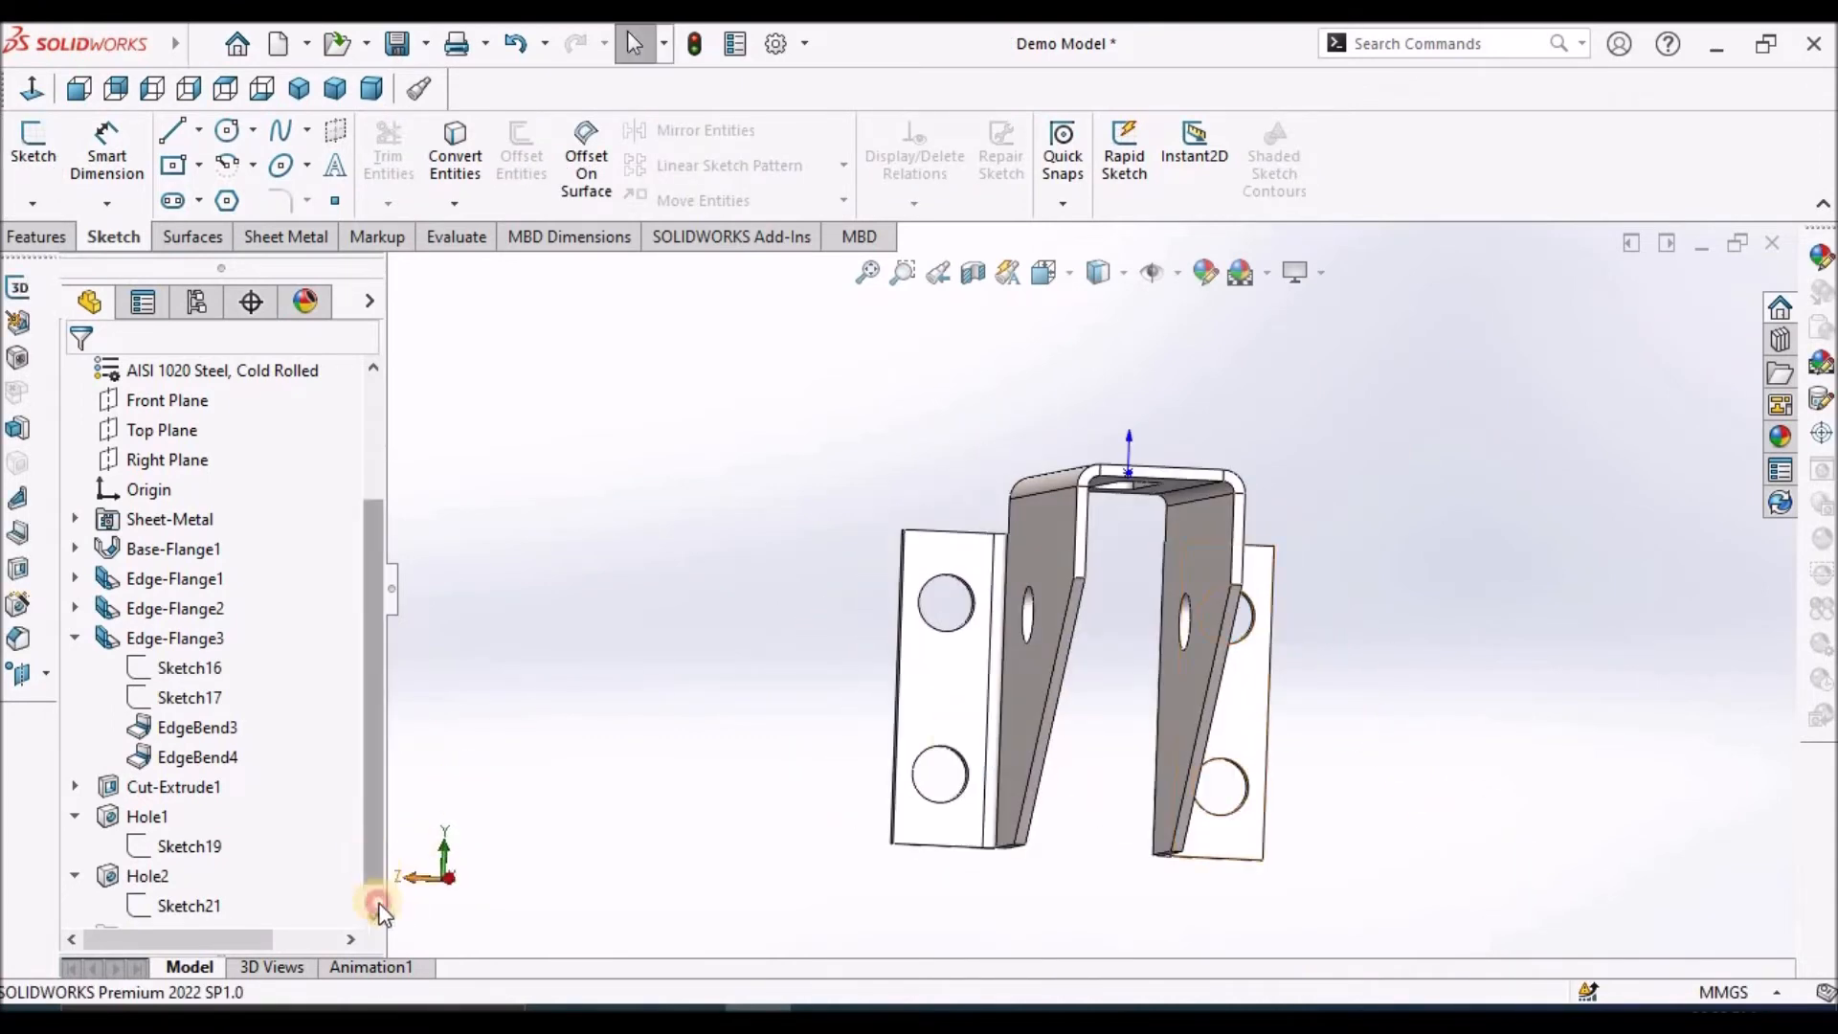
Check the mounting hole diameter in the reference PDF drawing, set the flange holes' diameter dimension to 6 mm and rebuild the model
click(198, 905)
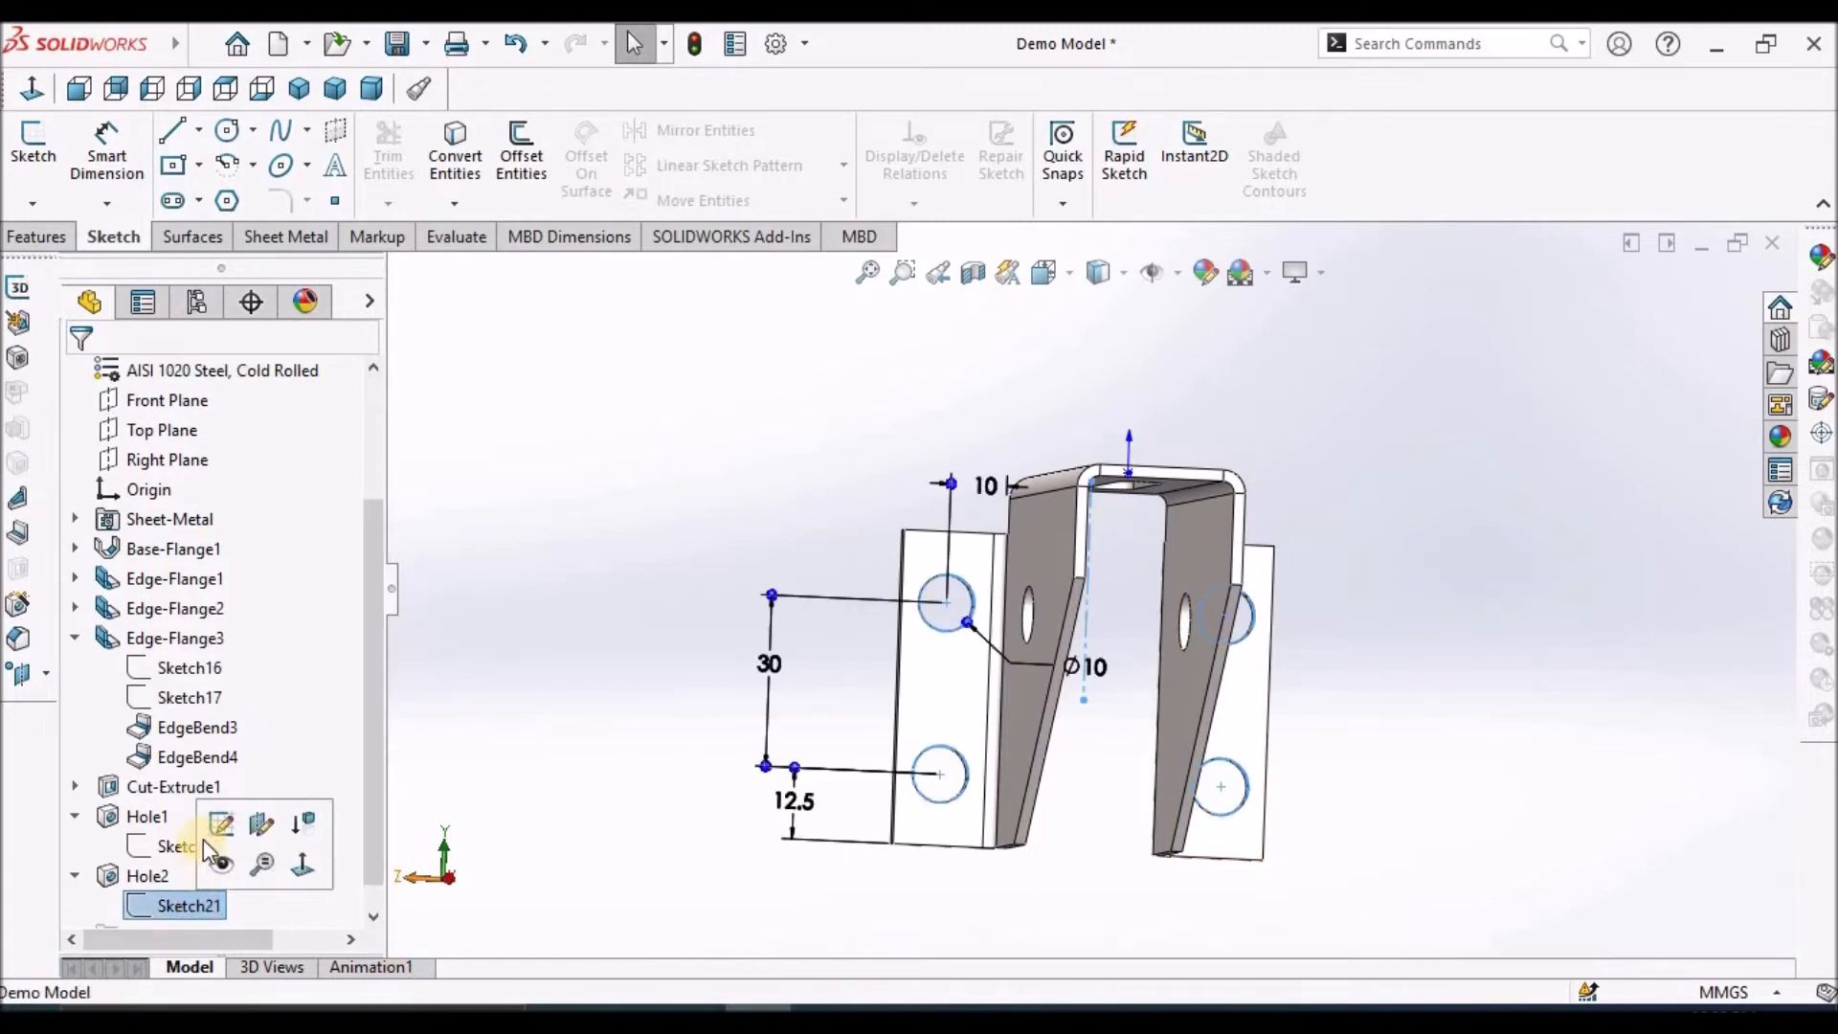
double_click(1095, 664)
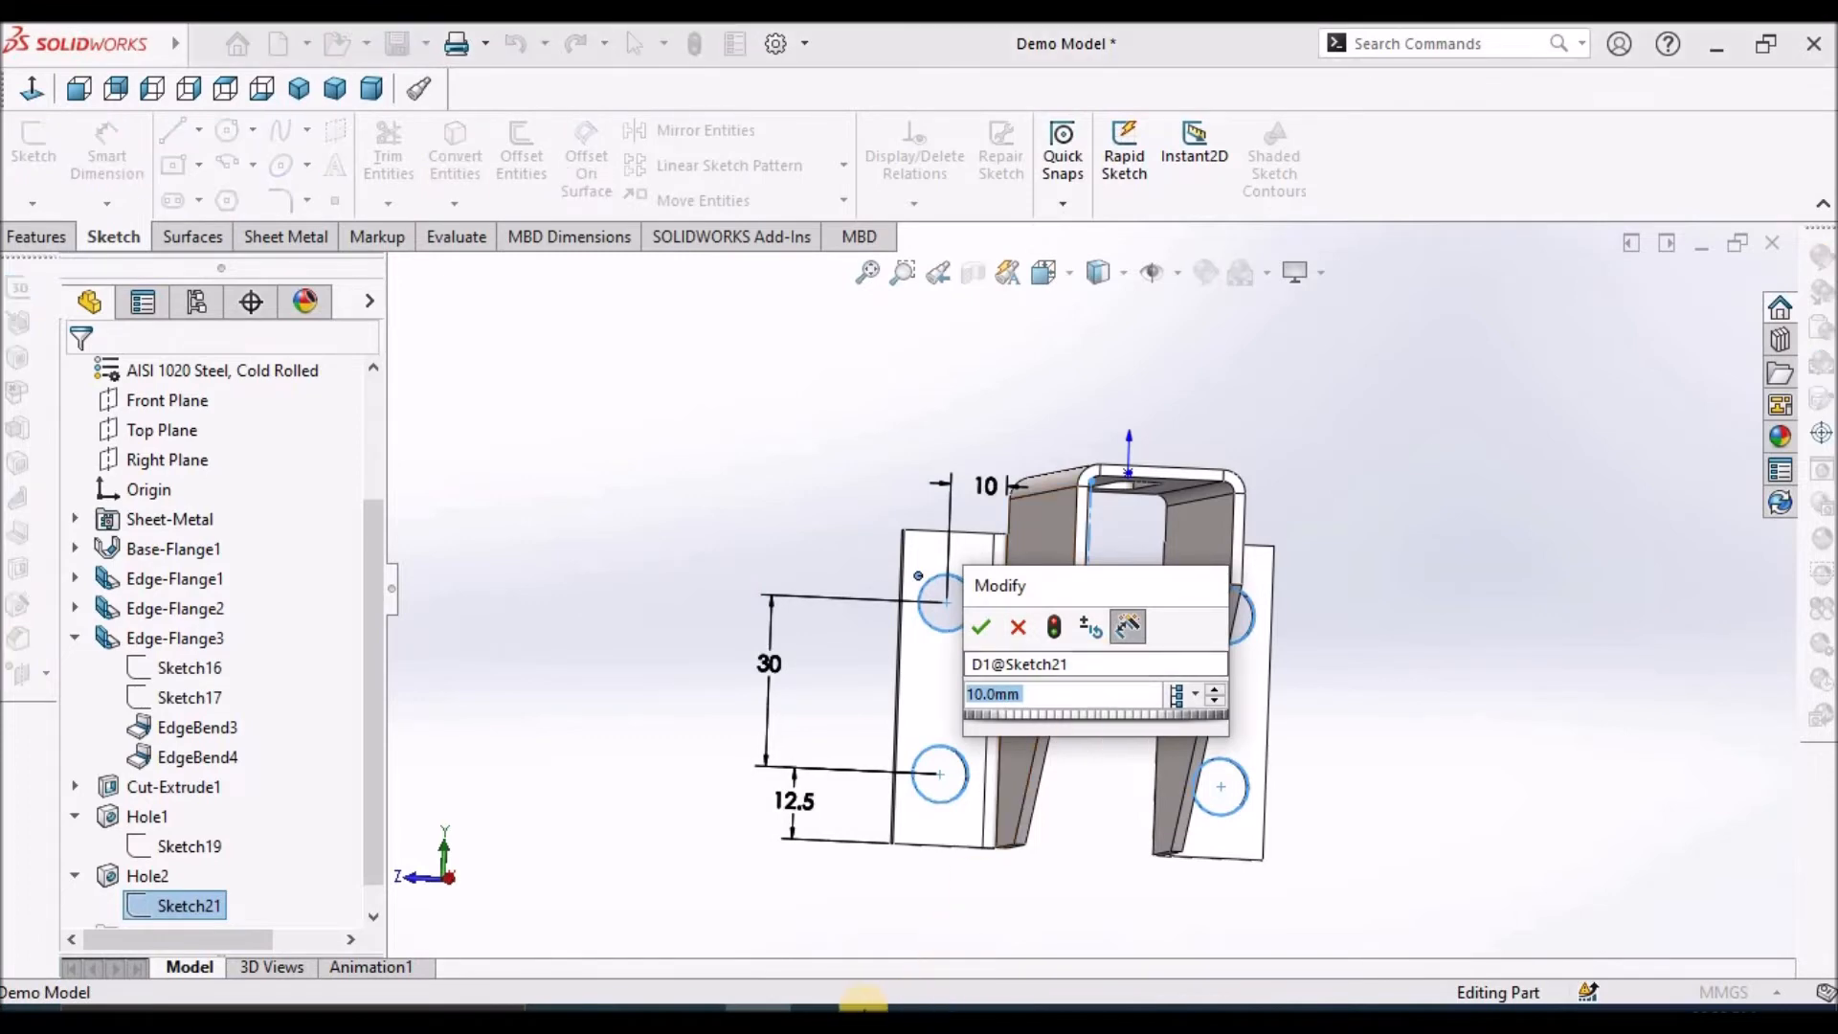
click(825, 1010)
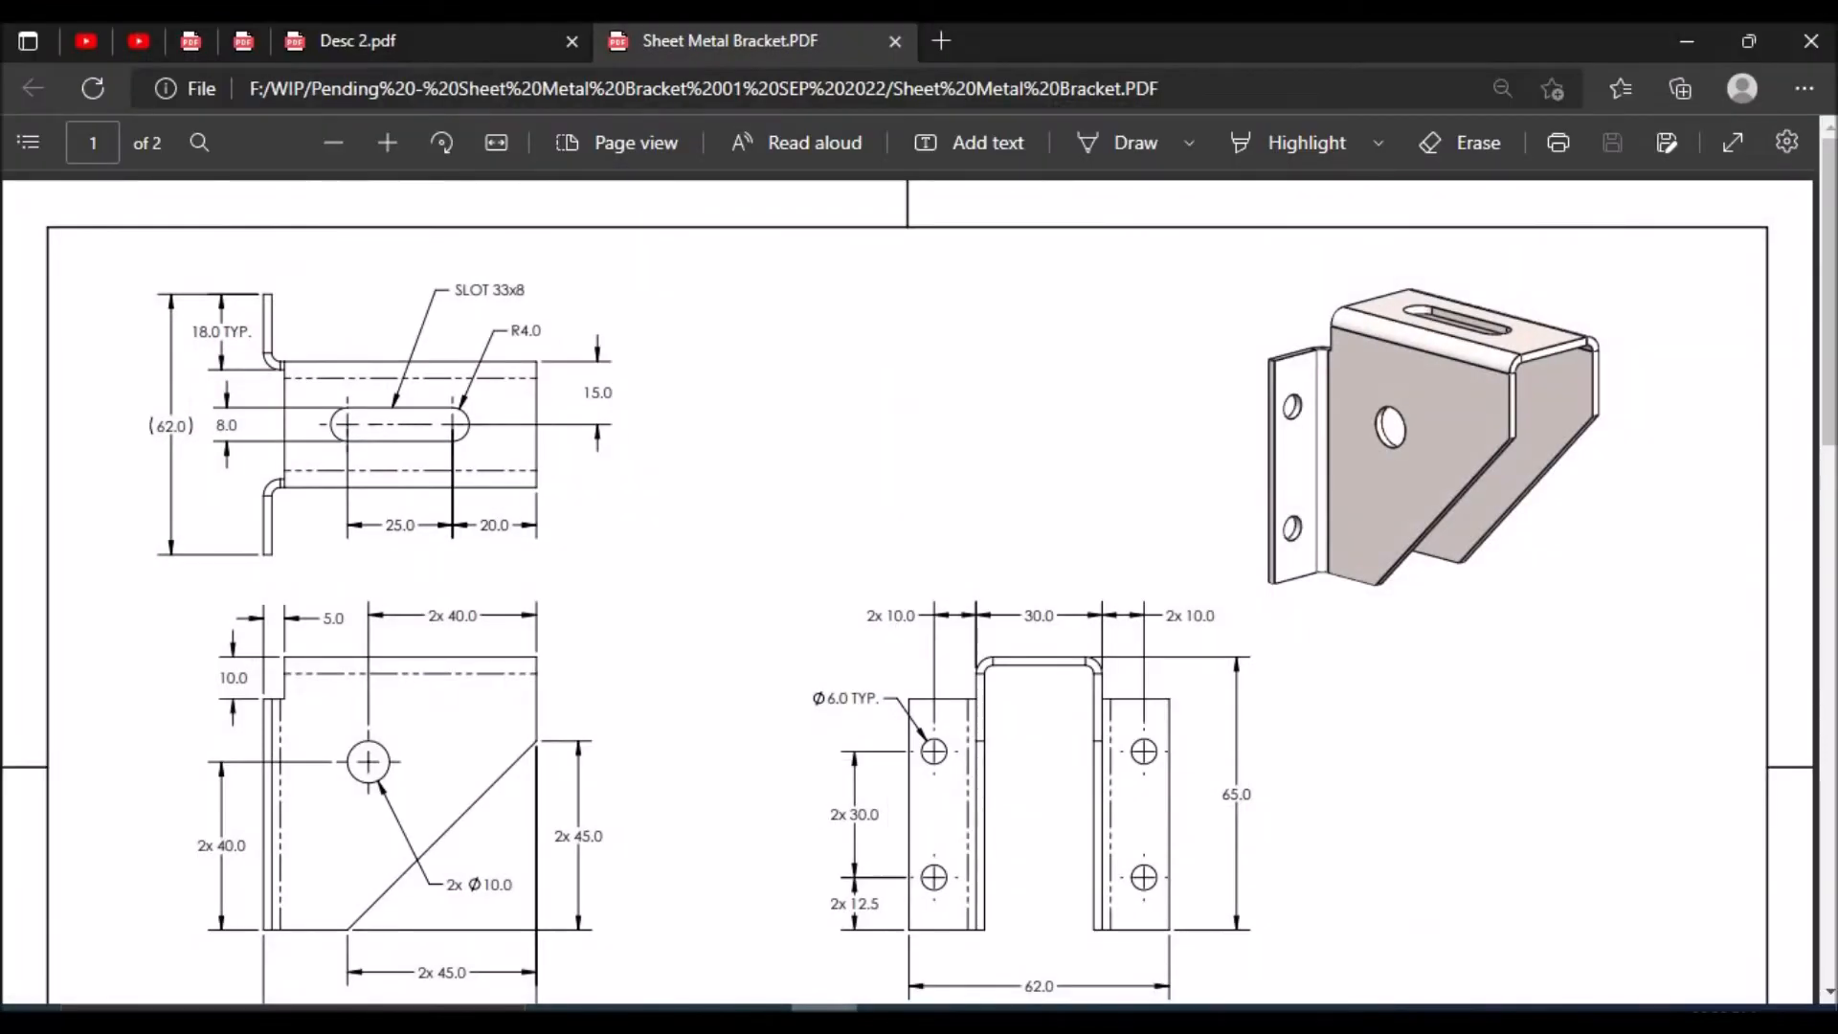
click(825, 1010)
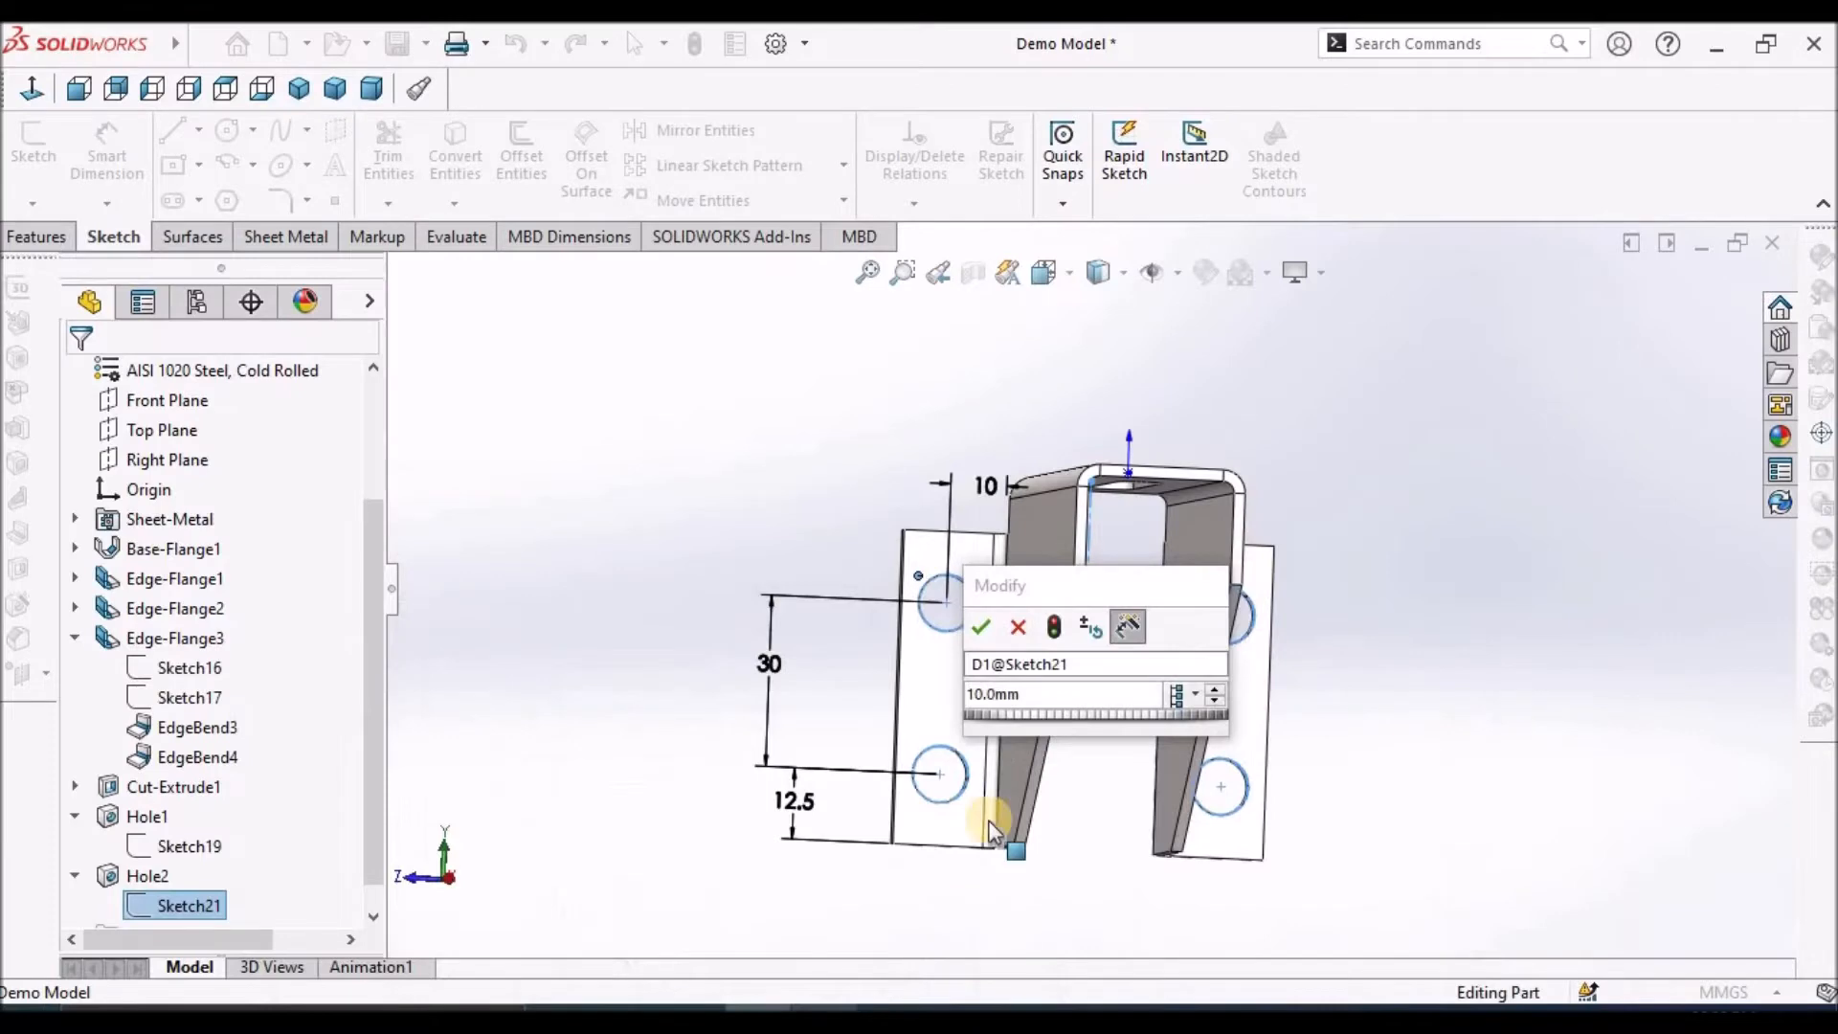
double_click(1019, 697)
text(6)
key(Return)
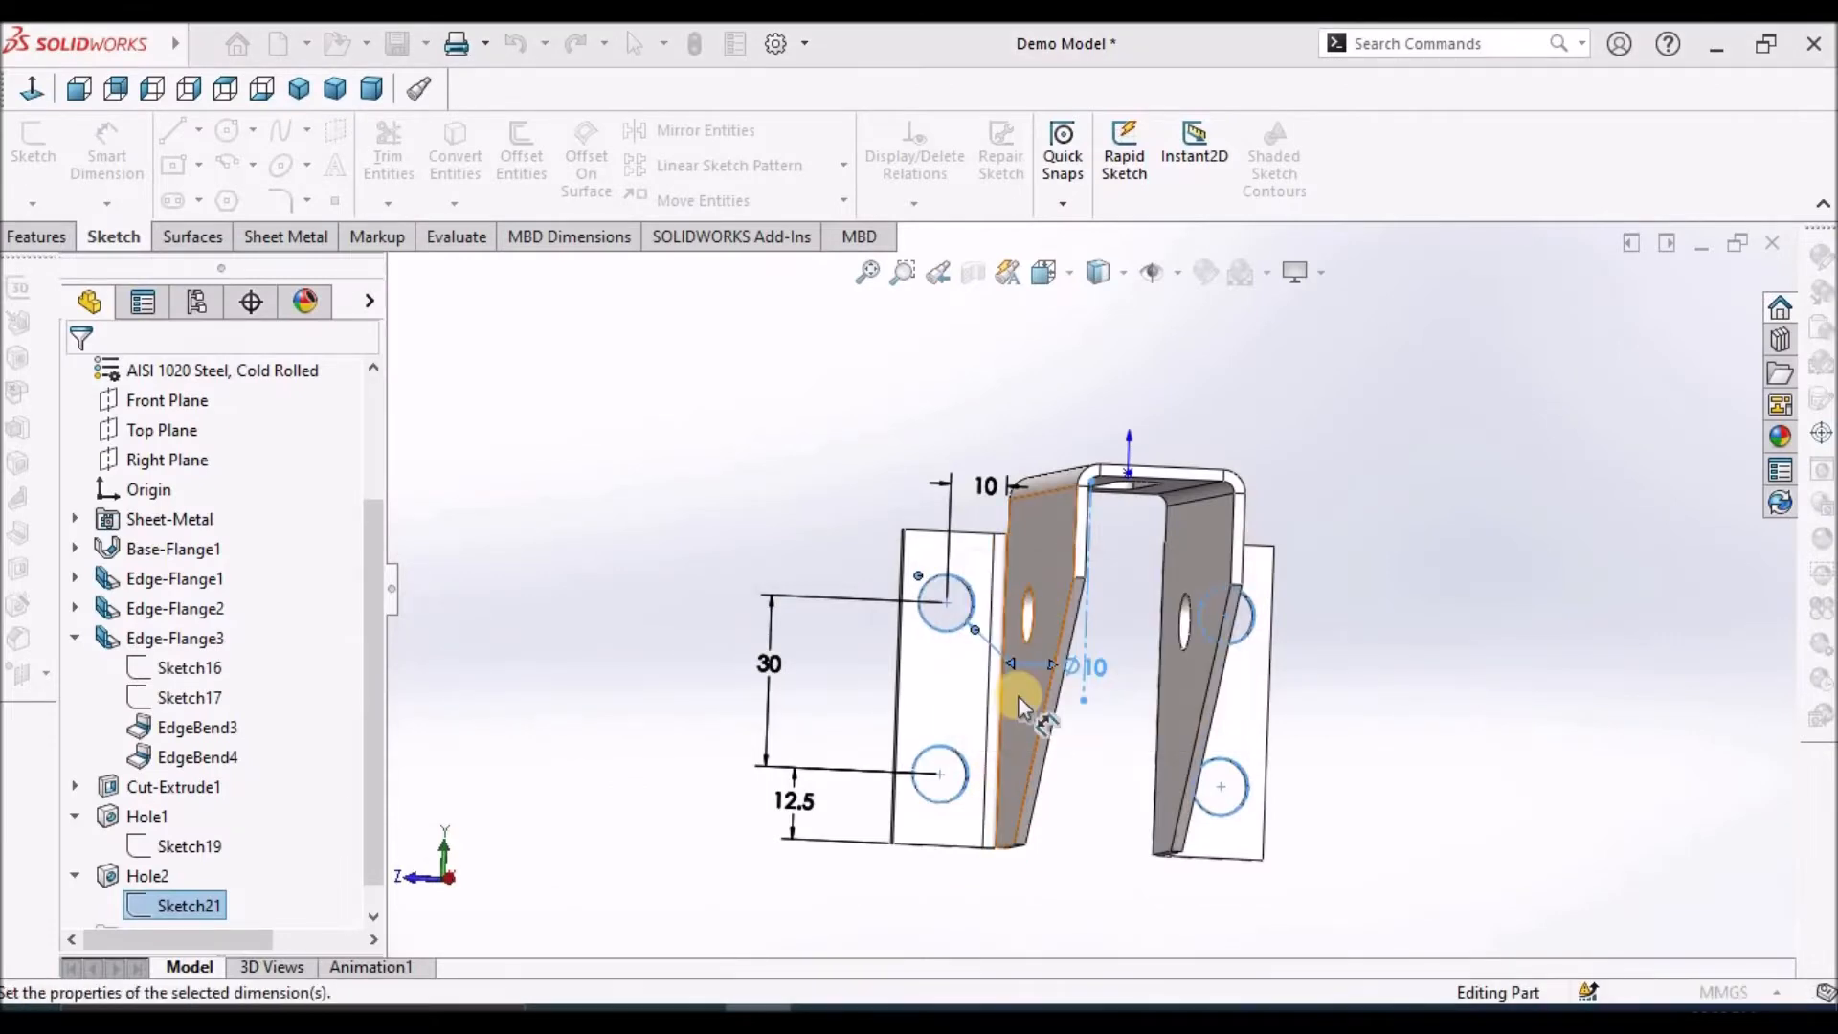
click(1560, 413)
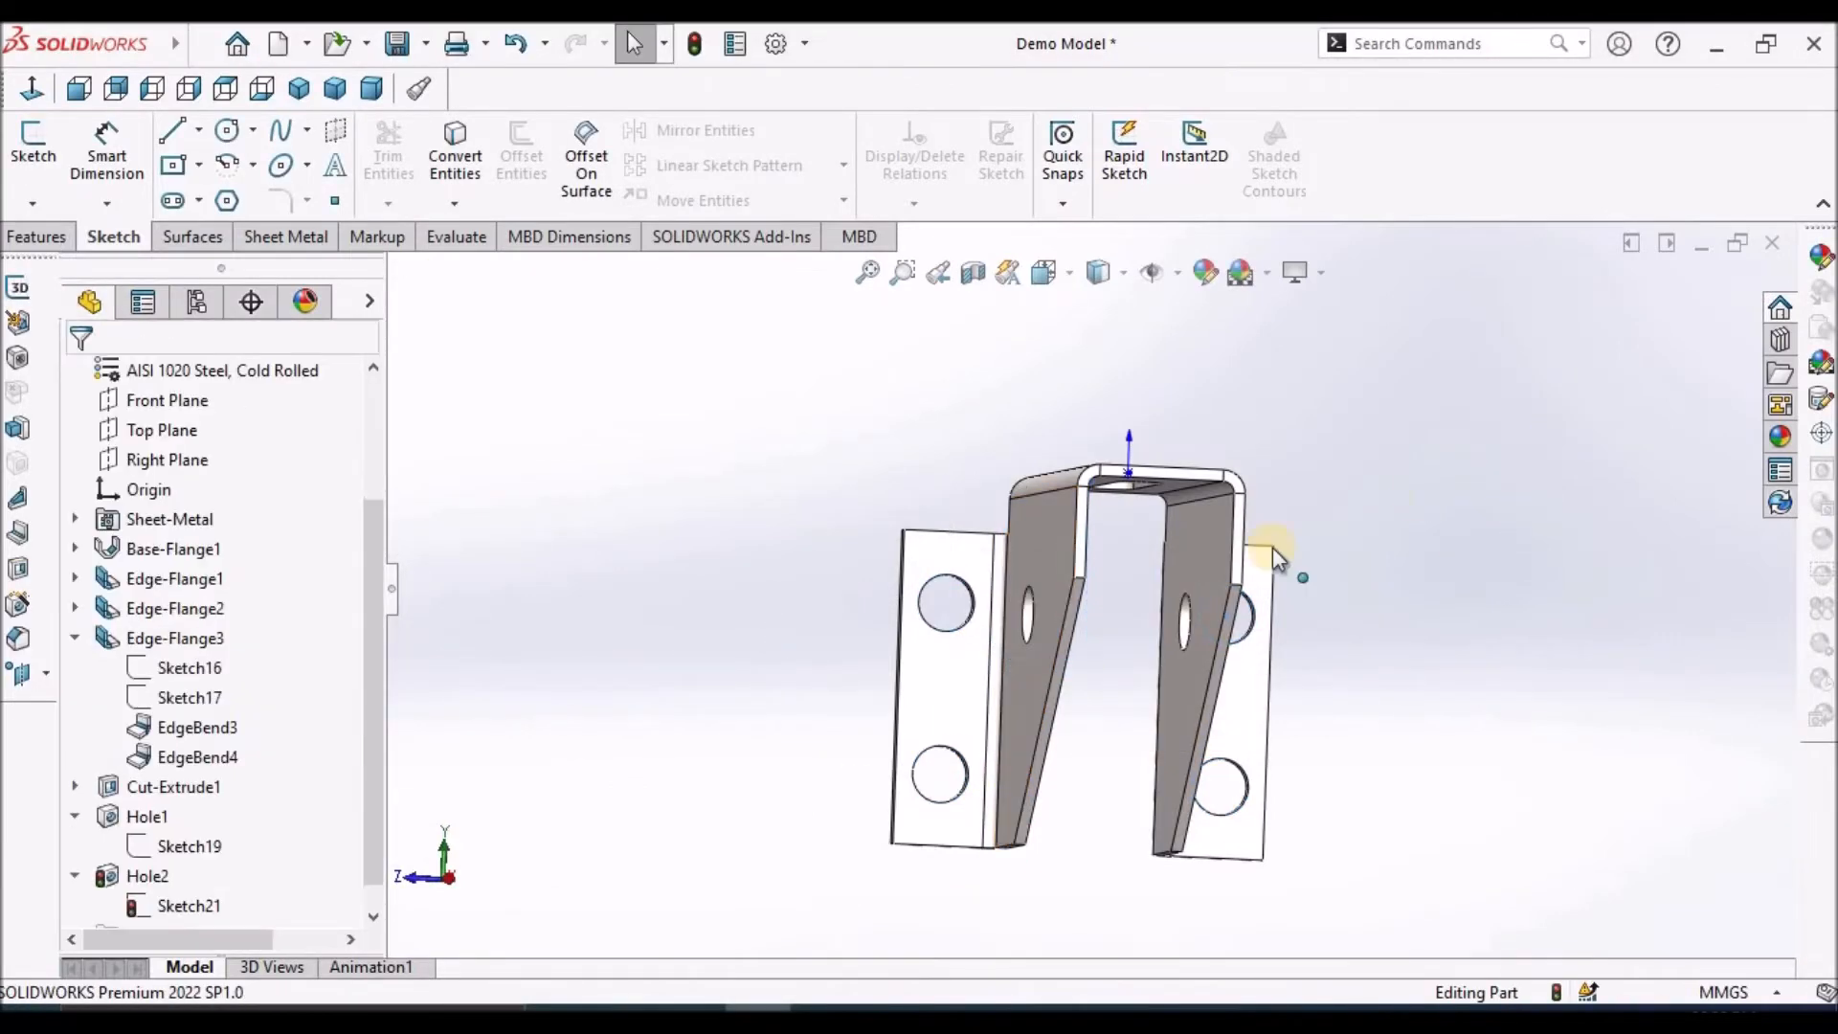
middle_drag(1273, 548, 1227, 608)
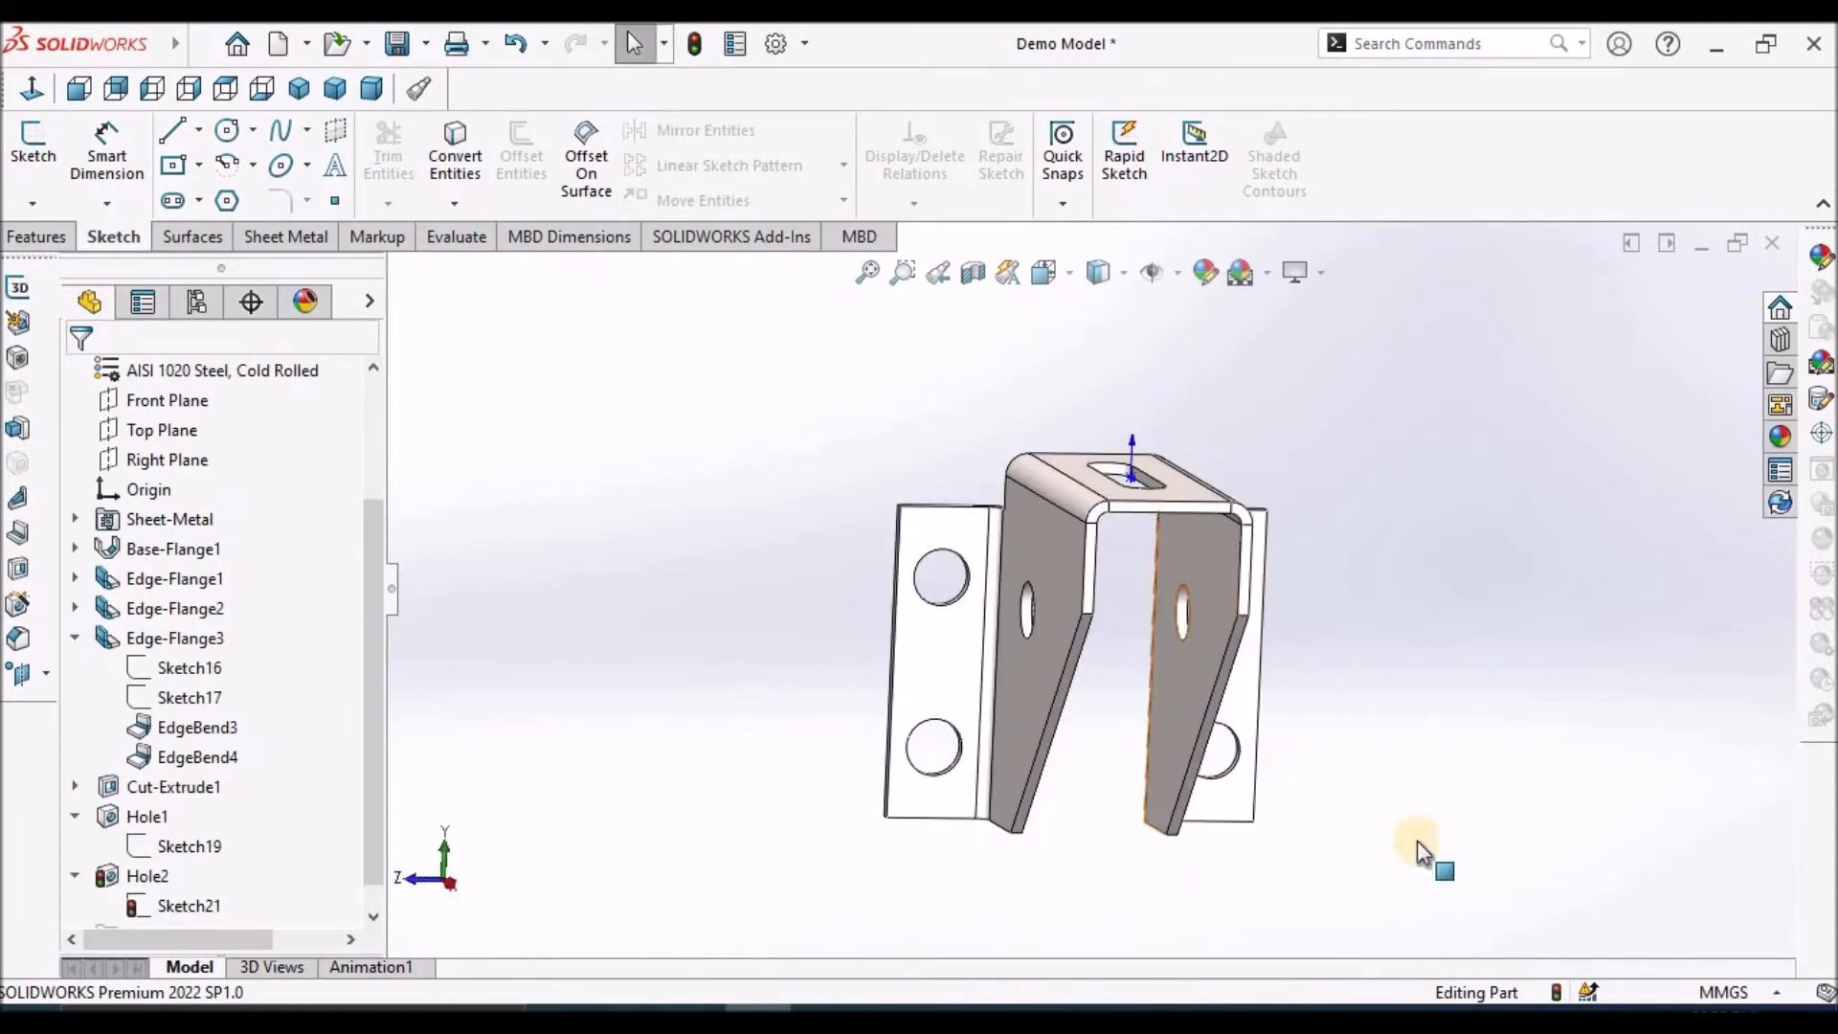
click(696, 45)
Save the bracket model and show it in the trimetric orientation
middle_drag(927, 690, 855, 829)
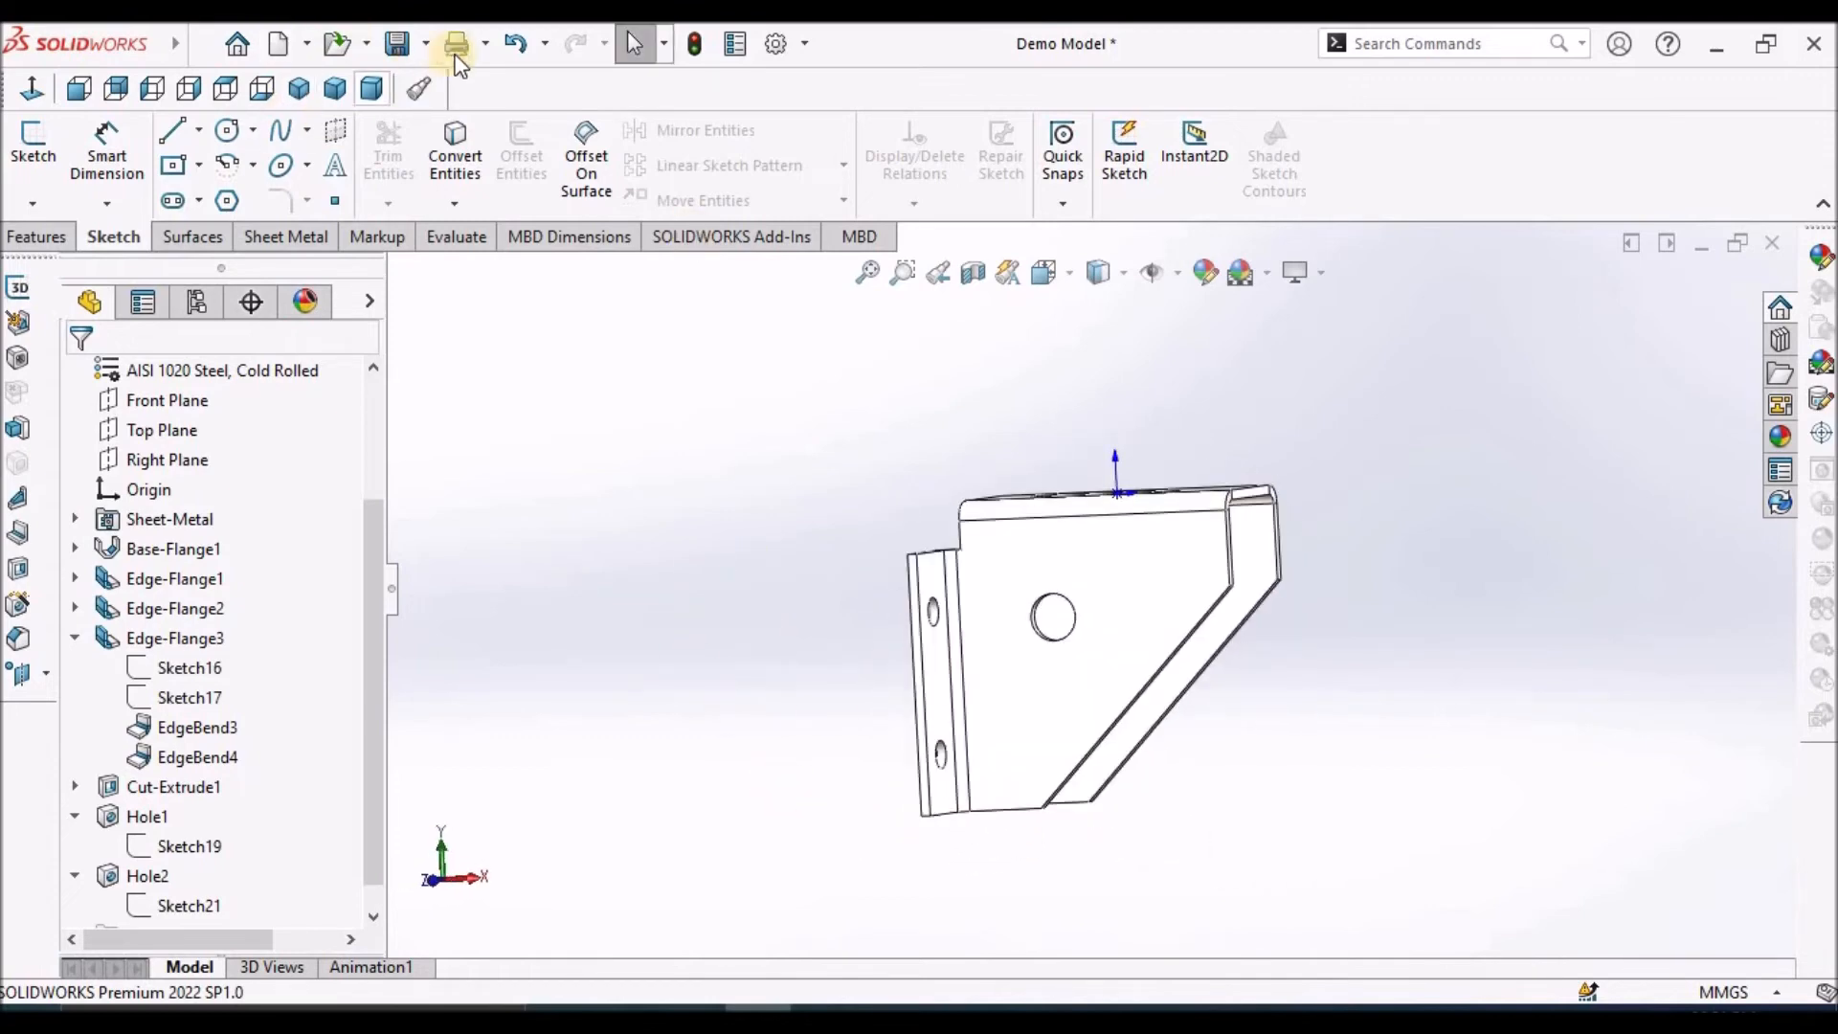
click(398, 52)
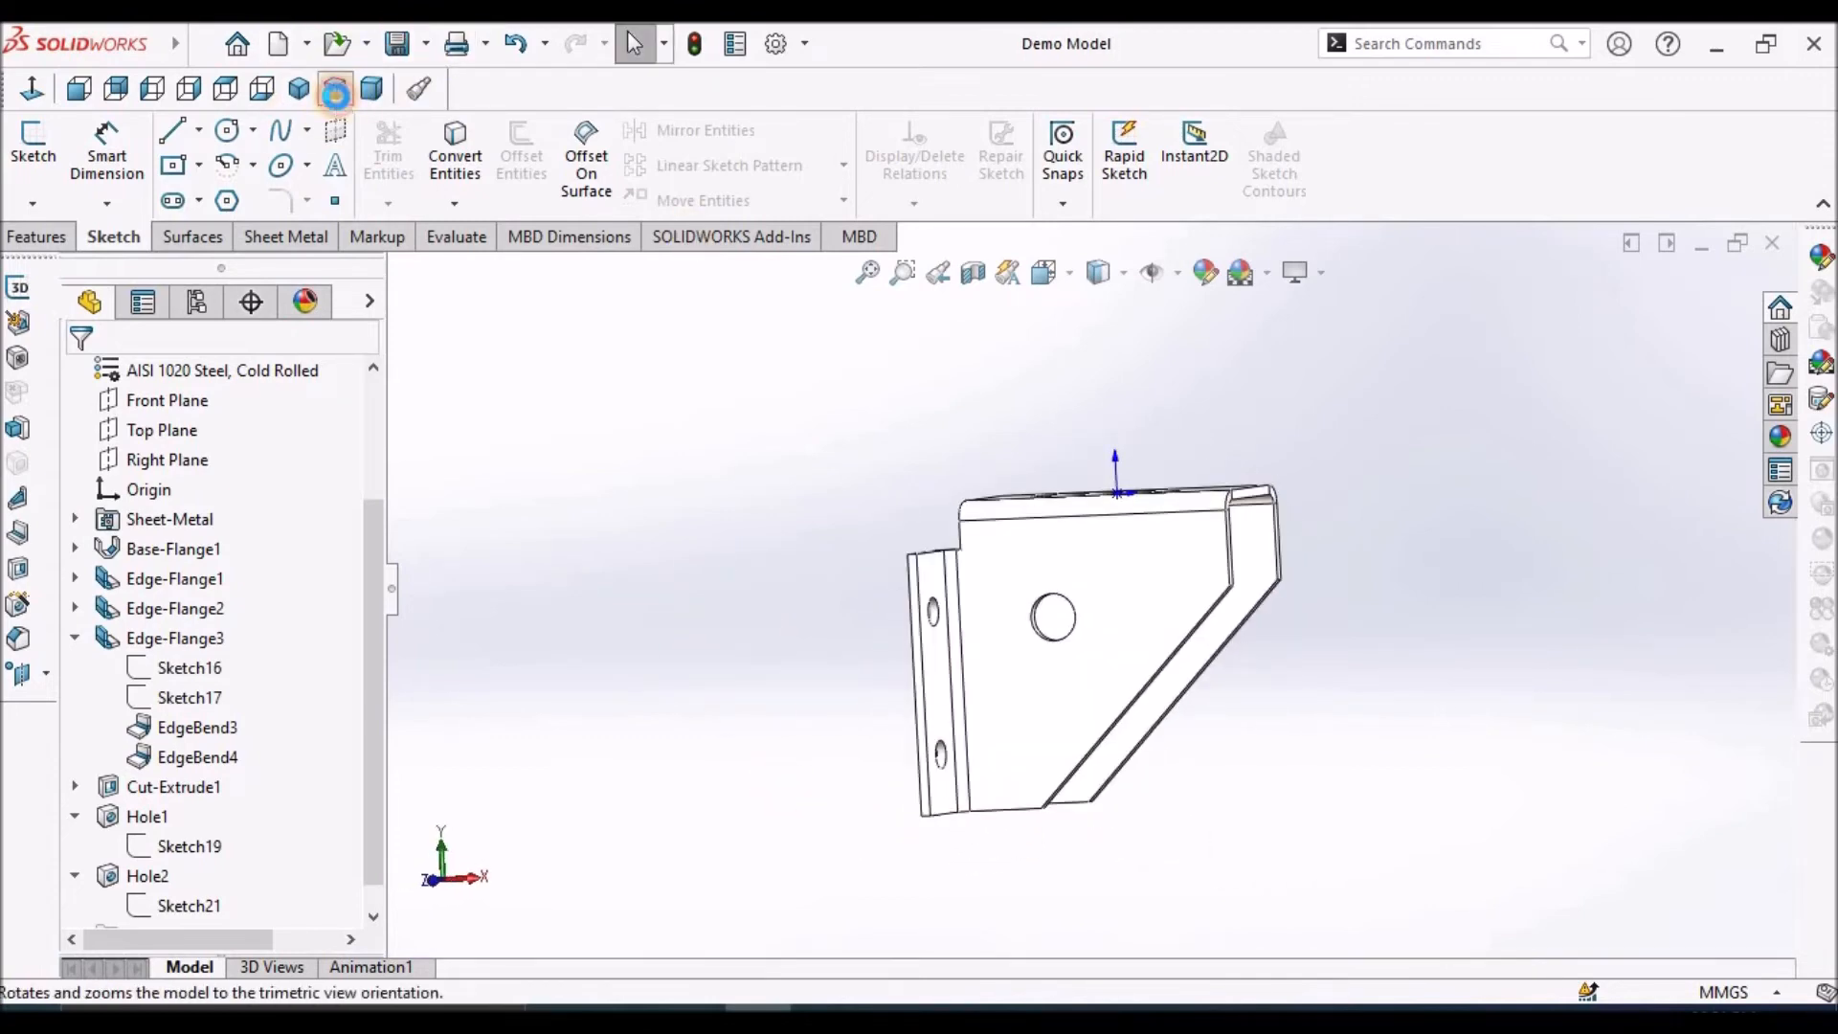
click(335, 88)
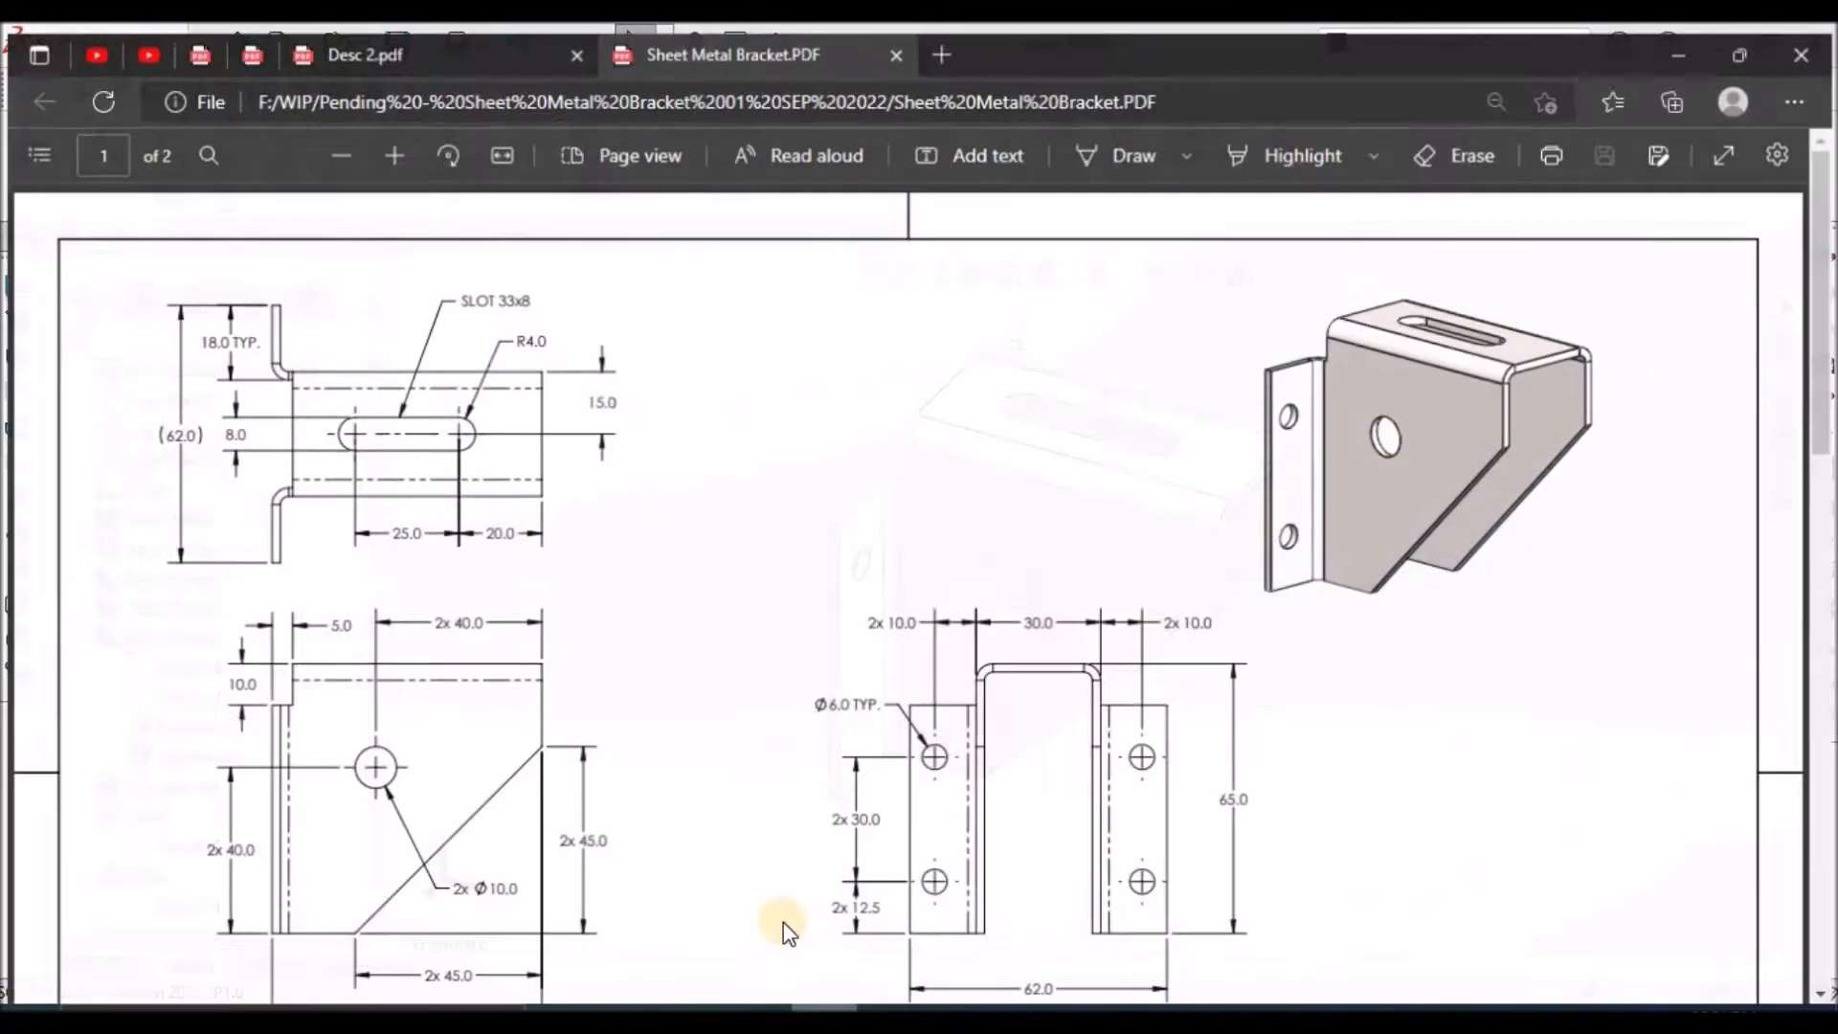
Look over both the views and the dimensions in the bracket's reference PDF and return to the blank drawing sheet
scroll(823, 681, down, 5)
scroll(289, 540, up, 5)
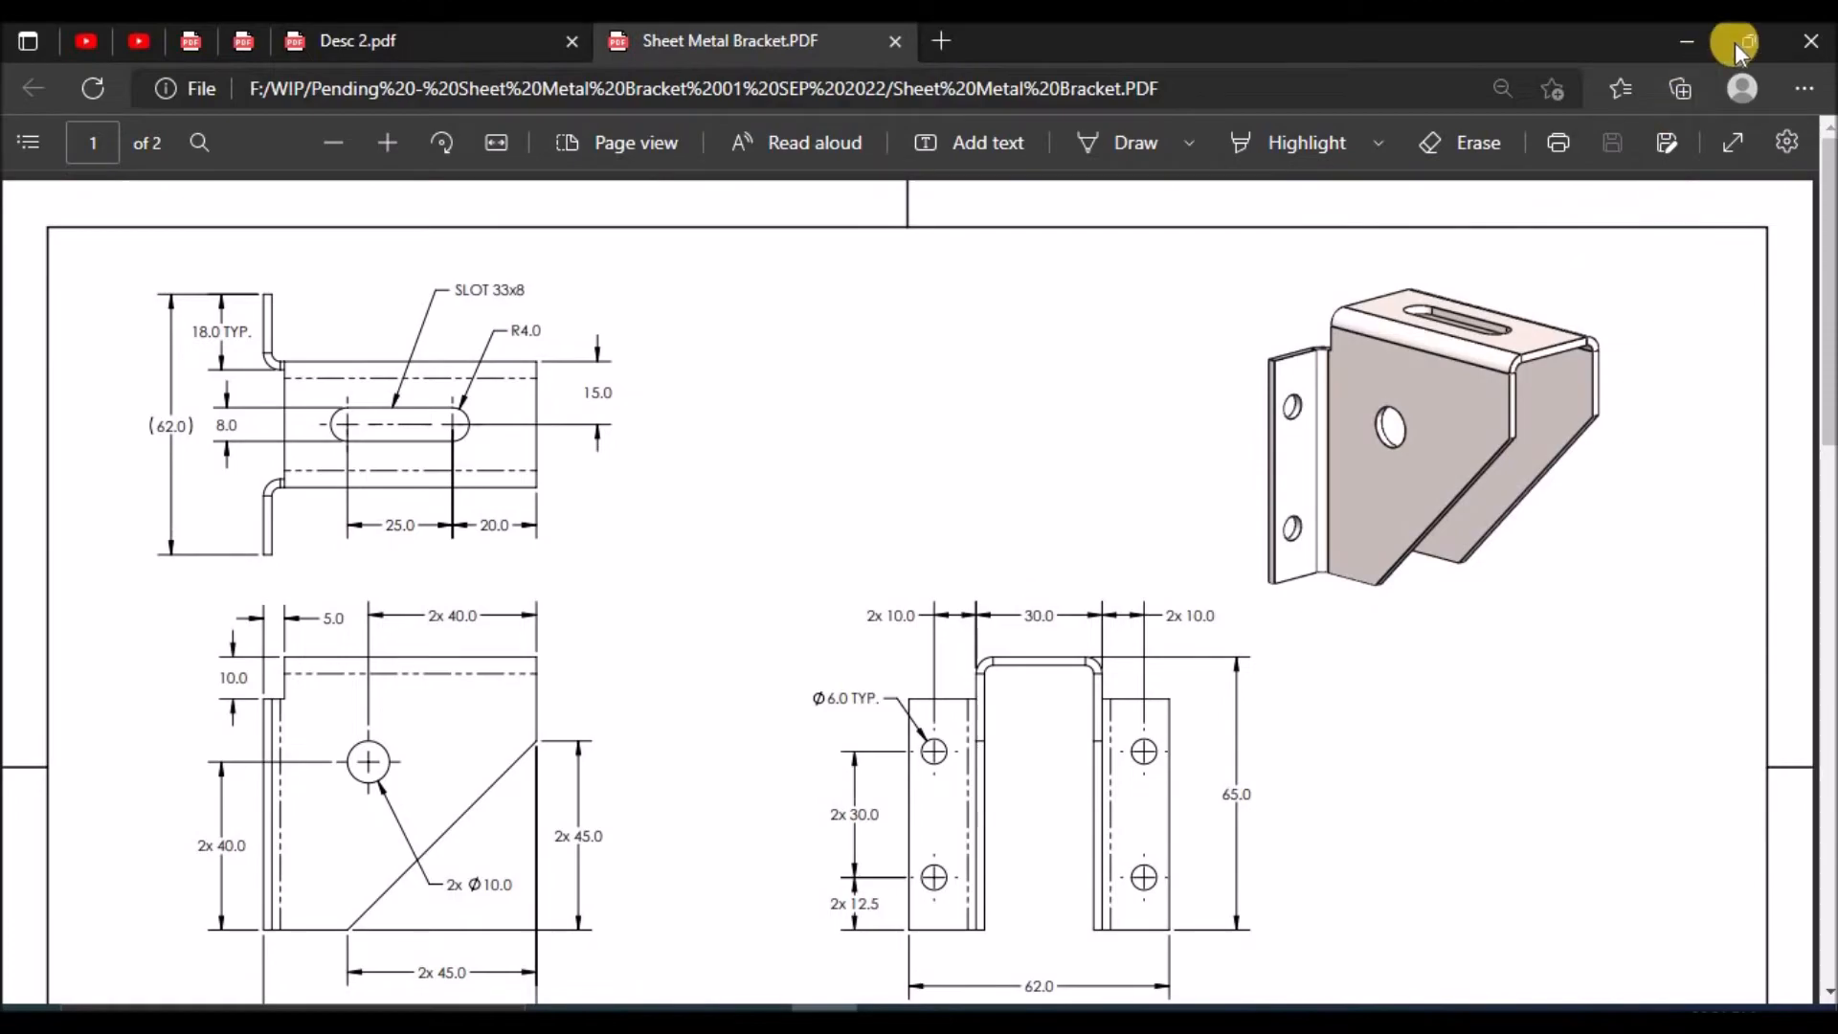
click(1687, 40)
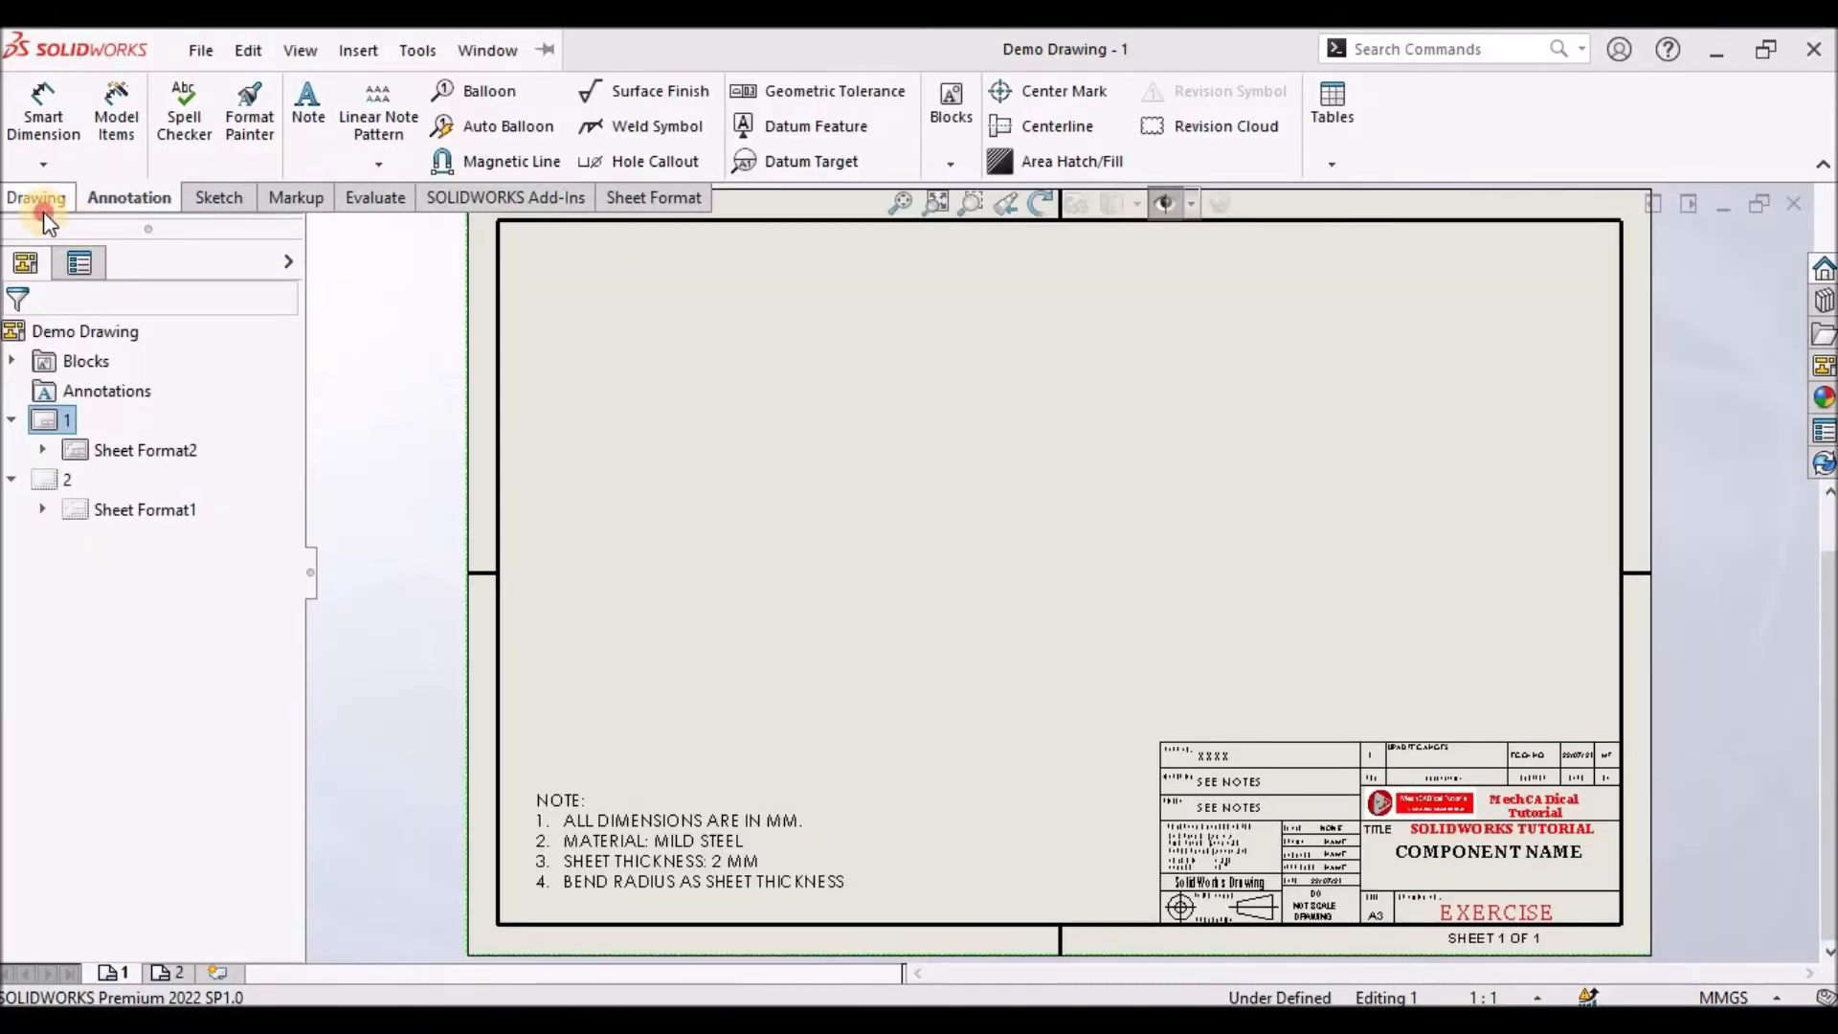
Insert a model view of Demo Model on sheet 1 above the notes and set it to the front orientation
click(43, 201)
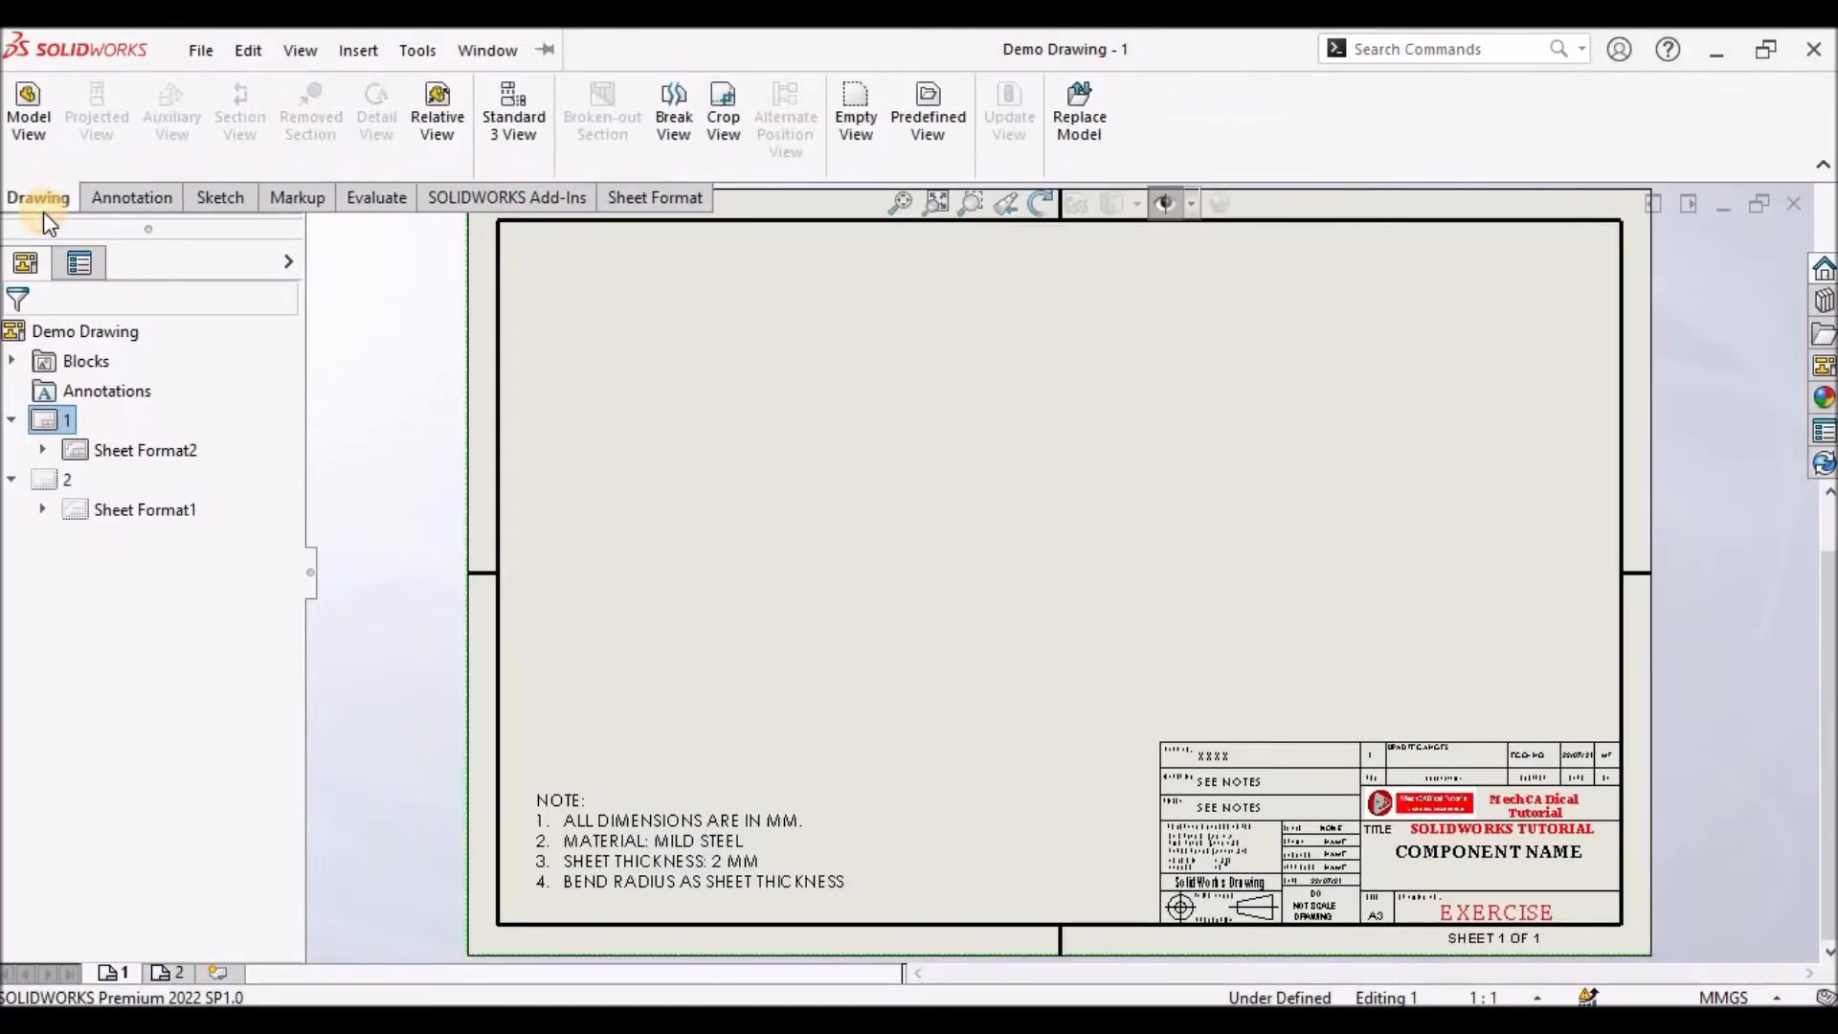
click(25, 111)
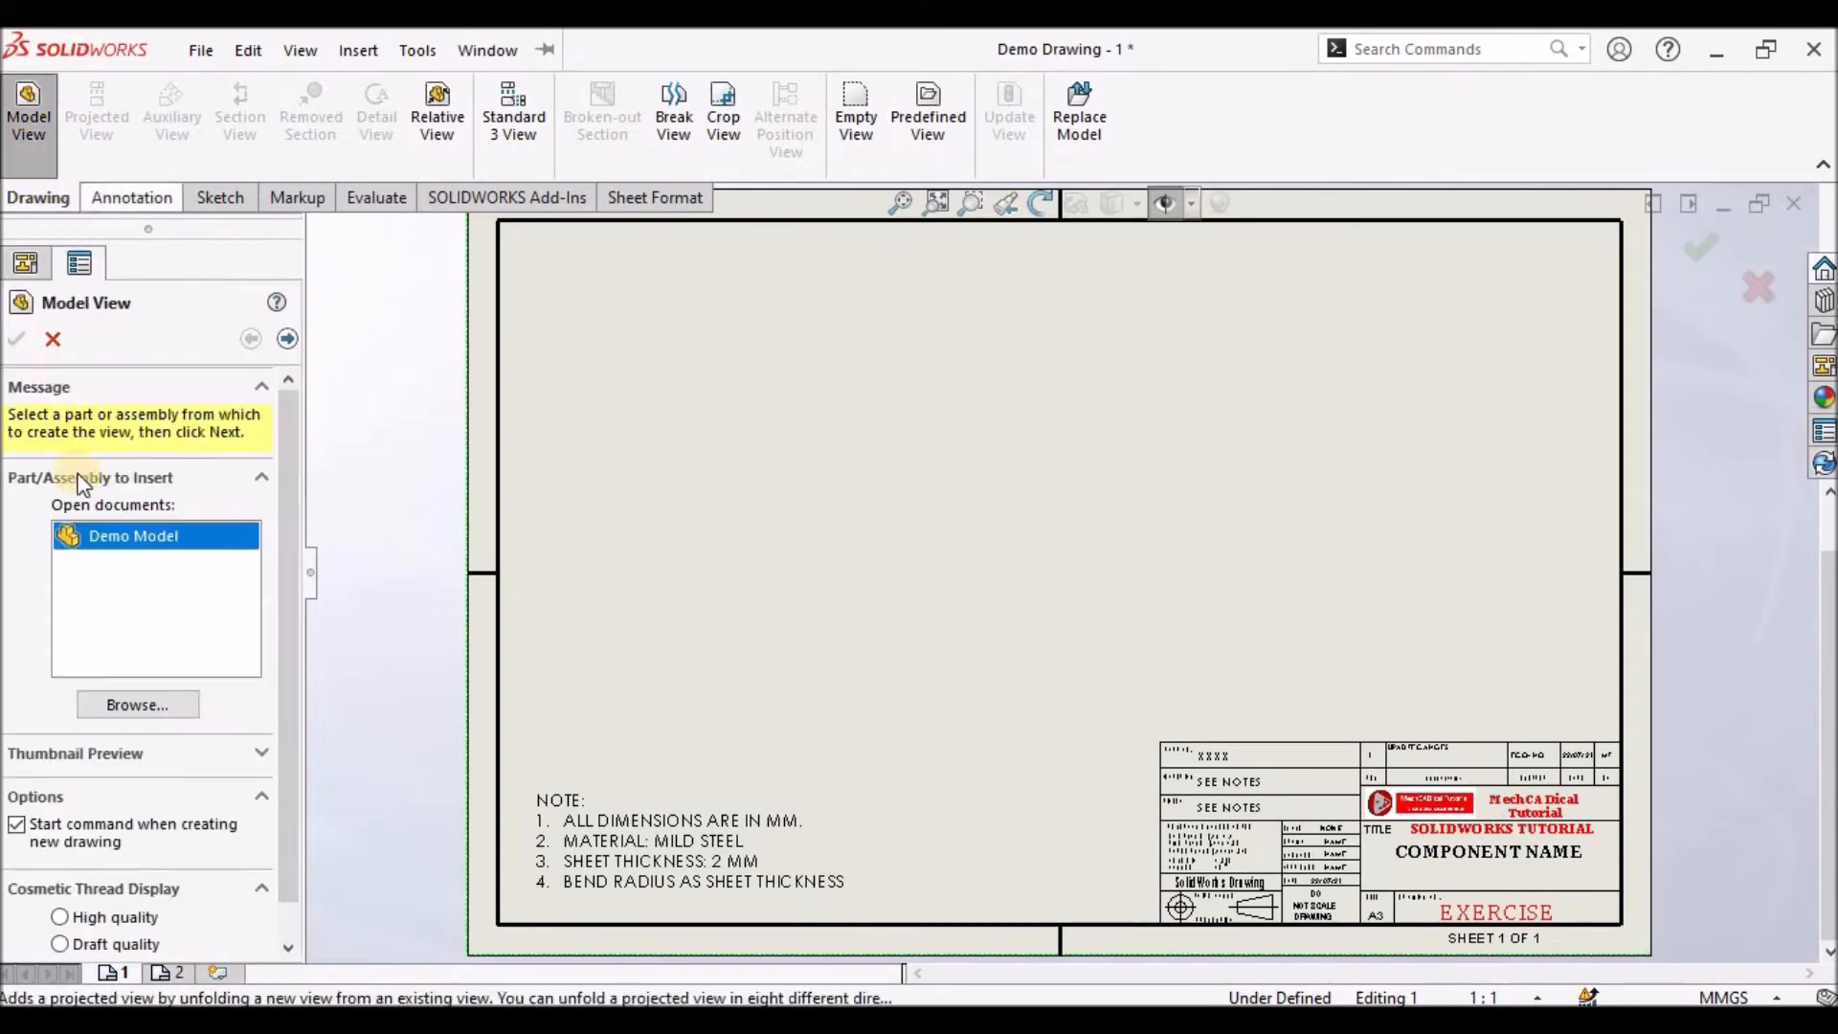
double_click(115, 542)
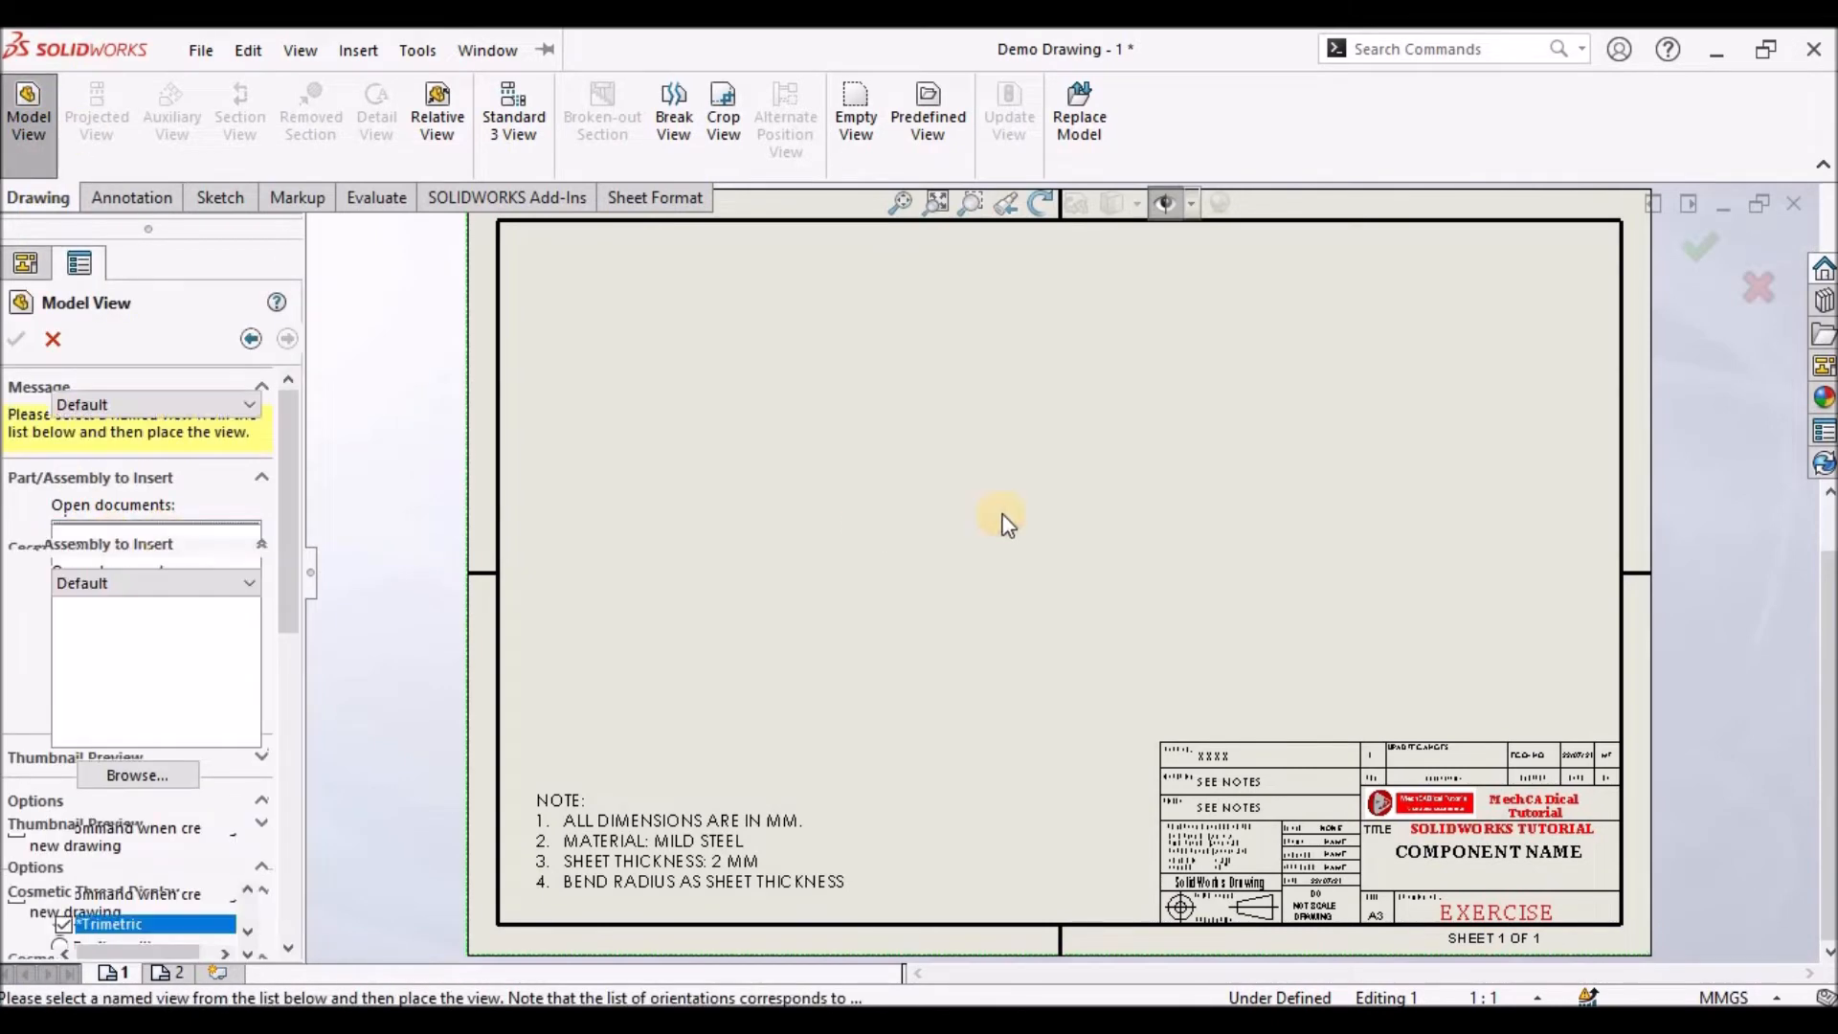
click(768, 600)
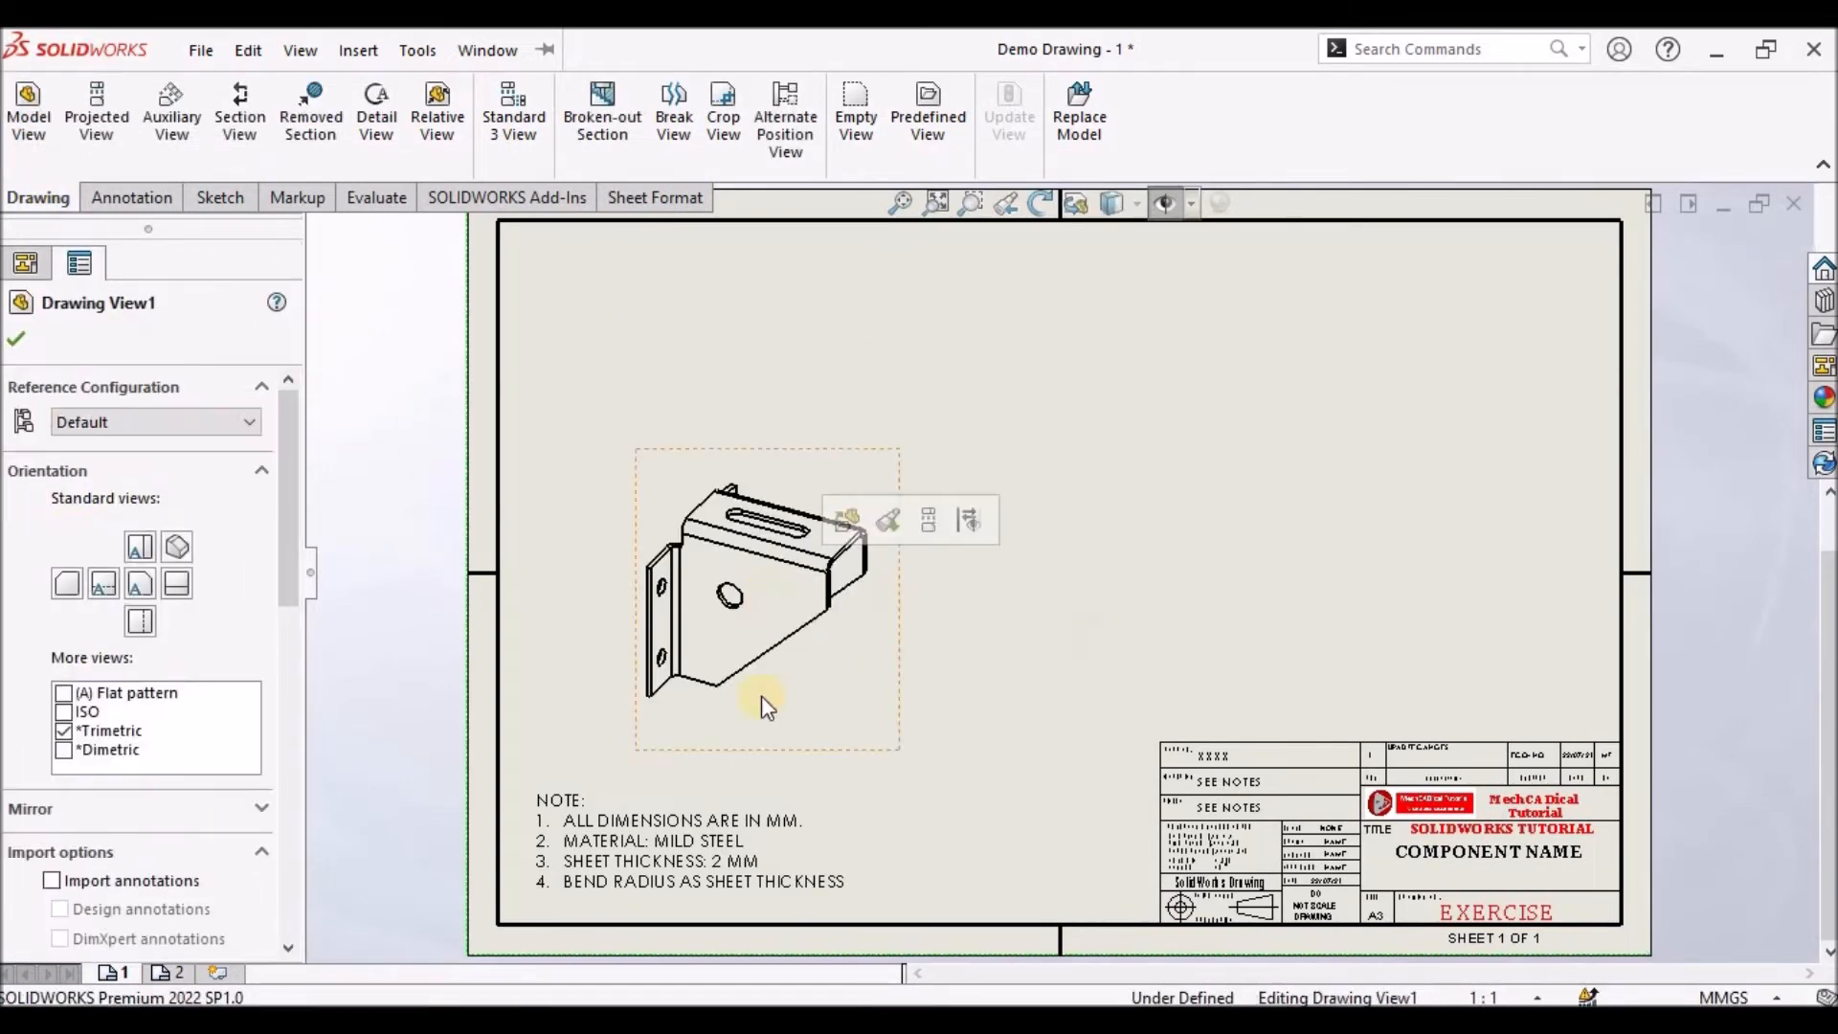
click(142, 586)
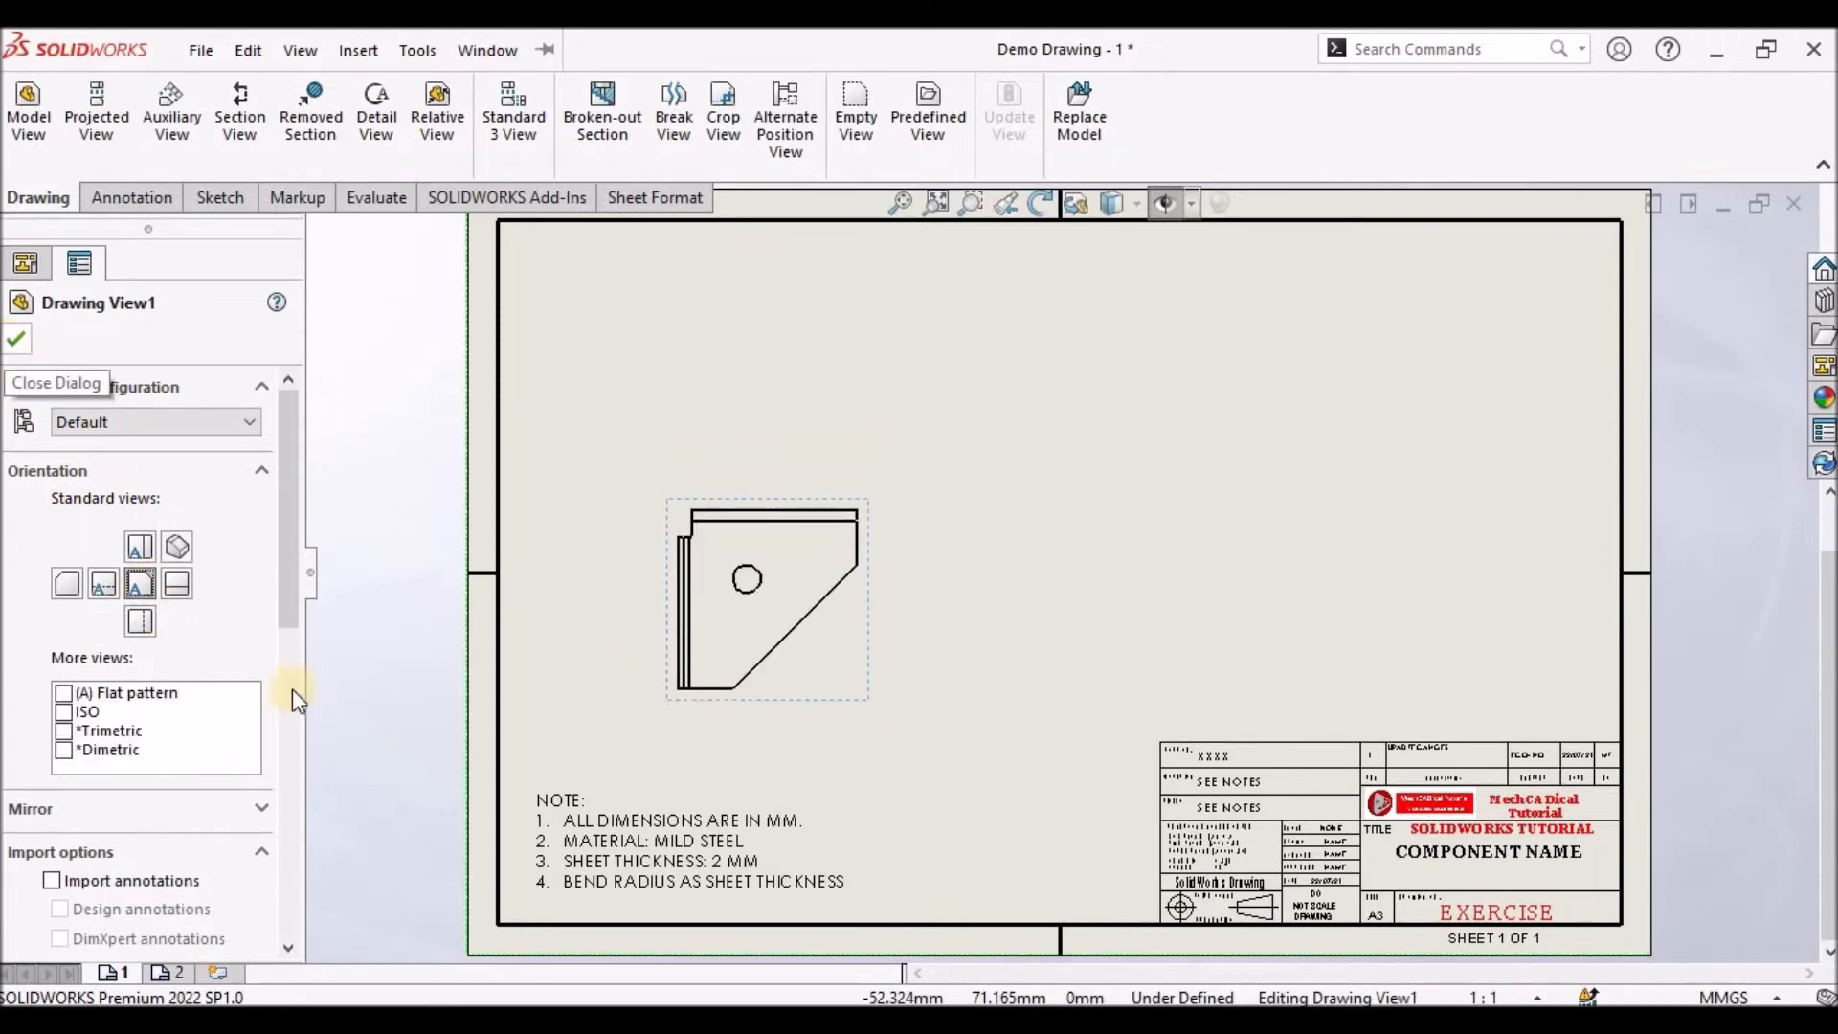
drag(287, 617, 291, 825)
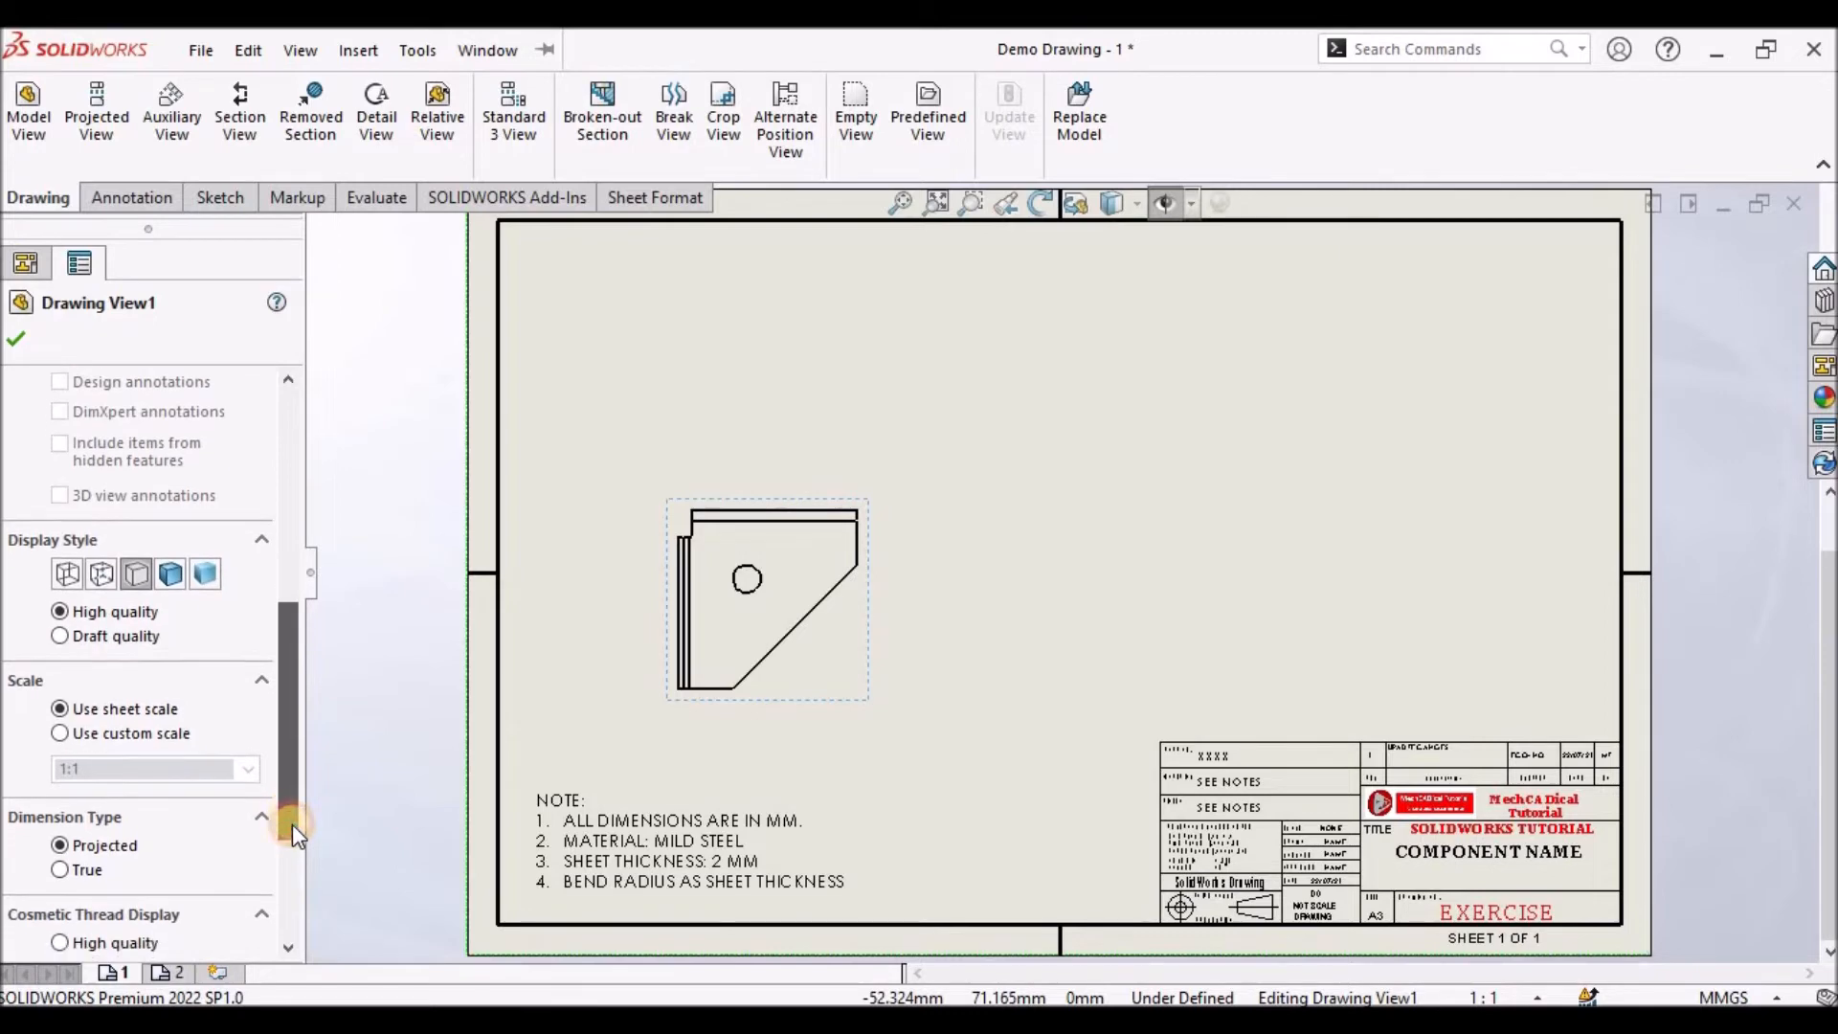
Close the drawing view's properties and check the scale in the sheet properties of sheet 1, leaving them unmodified
scroll(291, 824, up, 2)
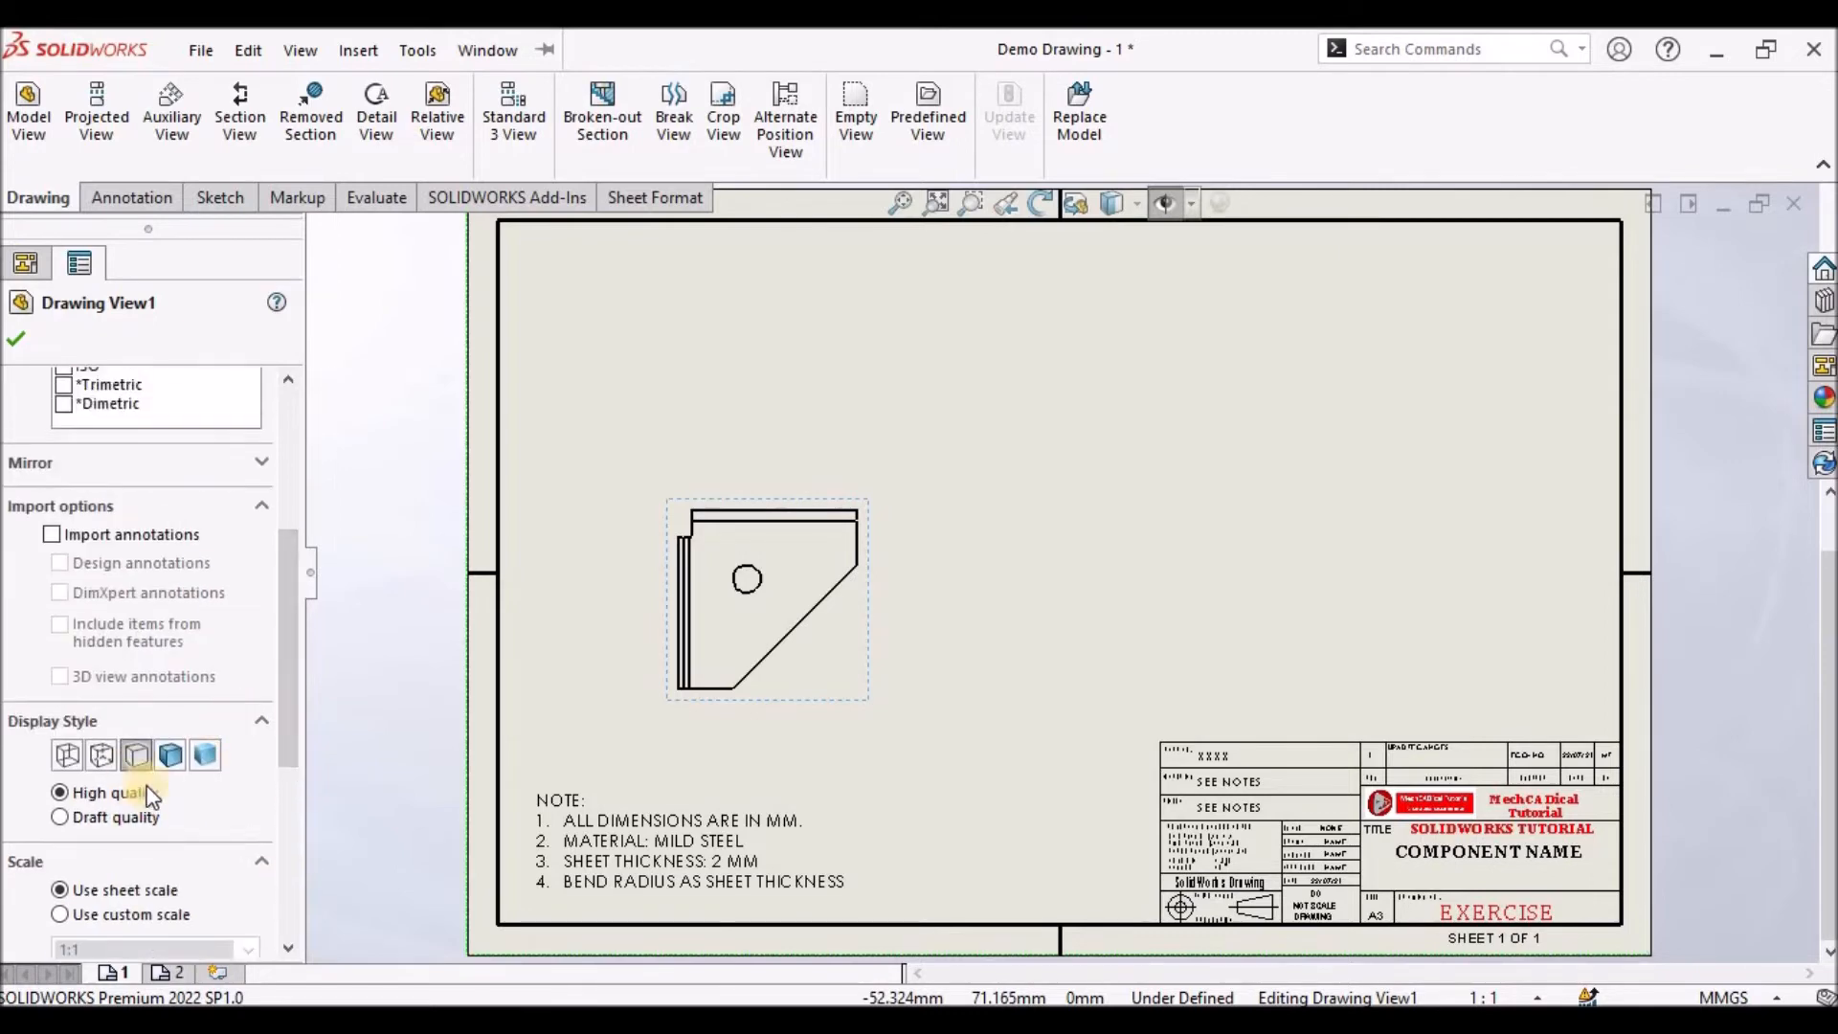
click(15, 342)
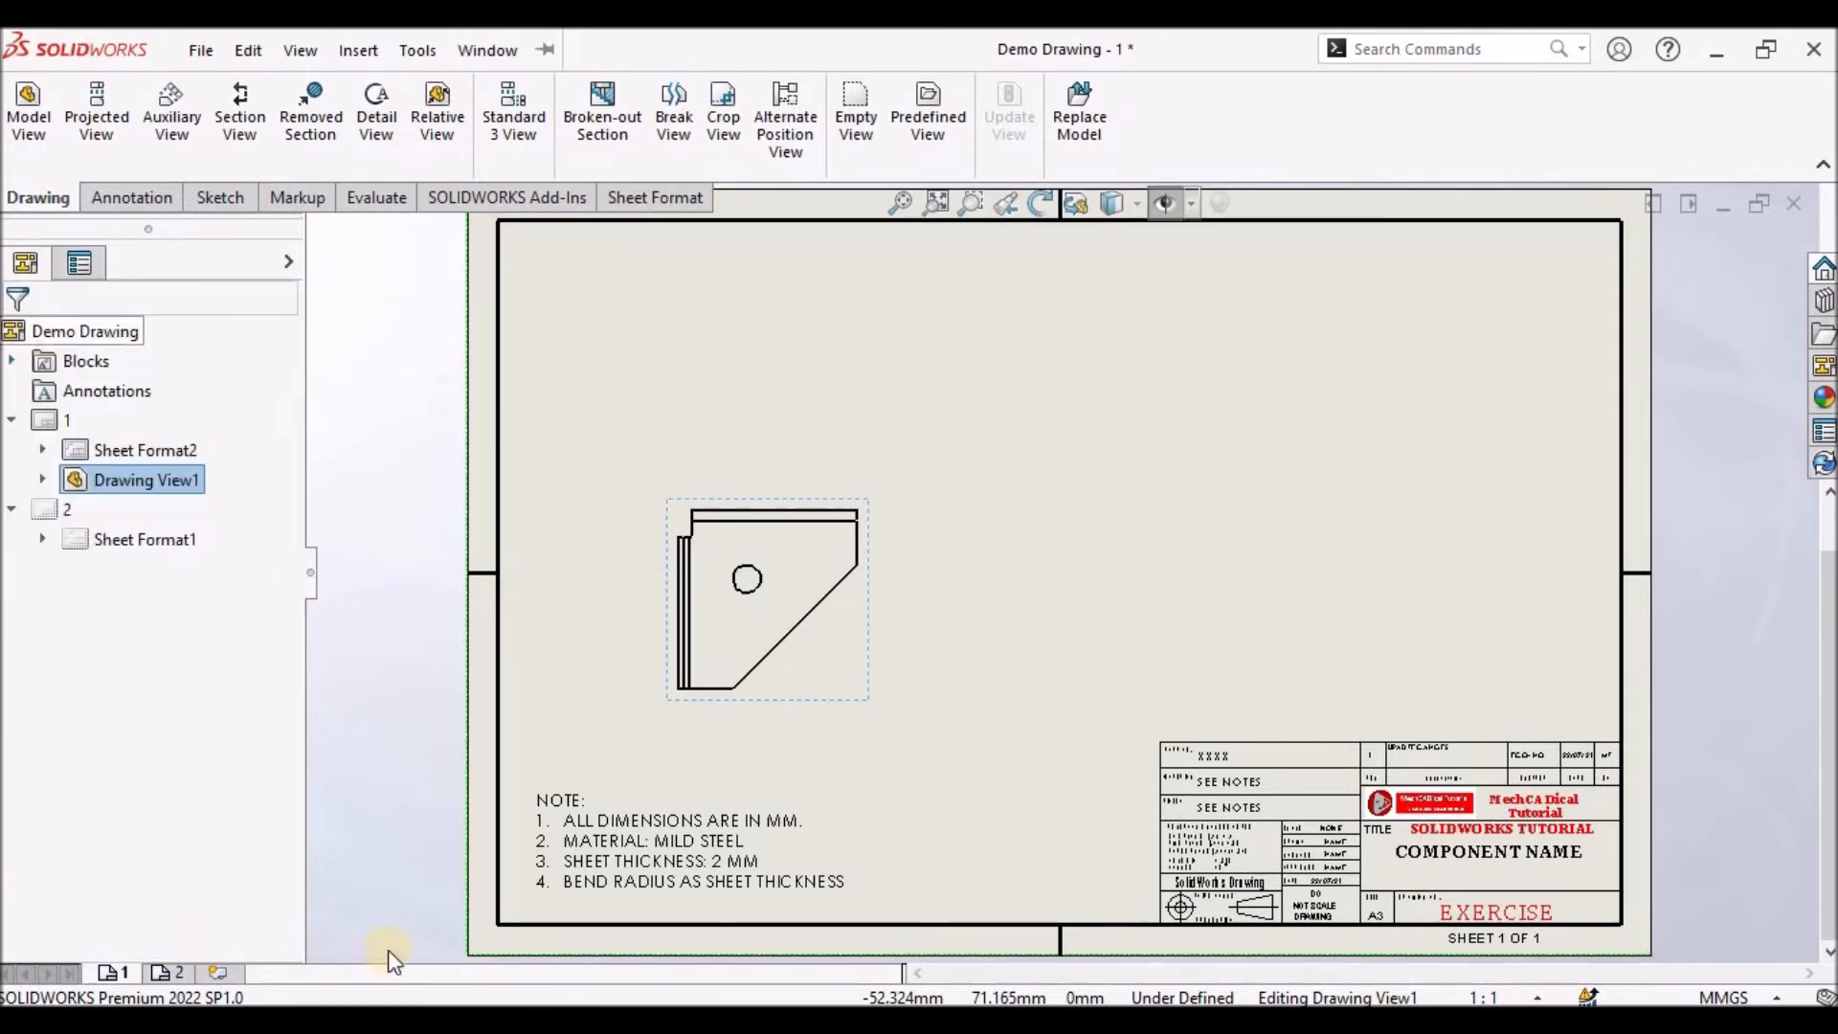
right_click(128, 976)
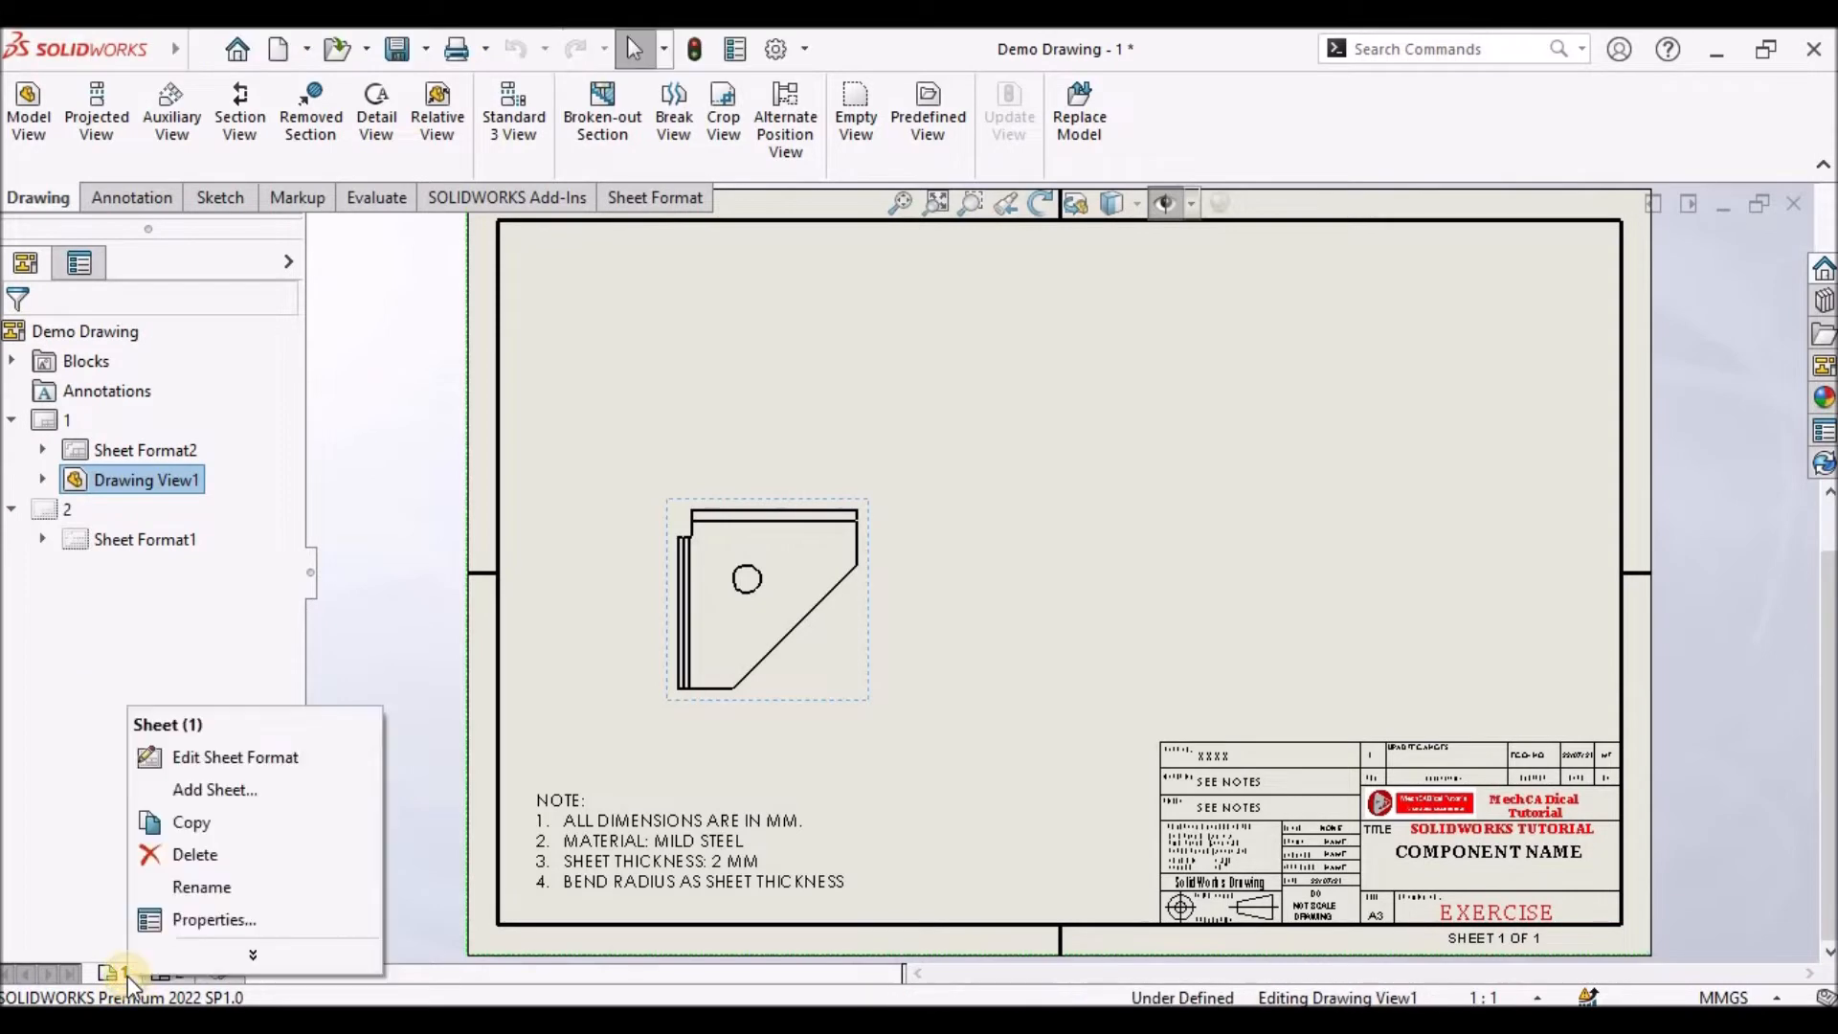
click(204, 920)
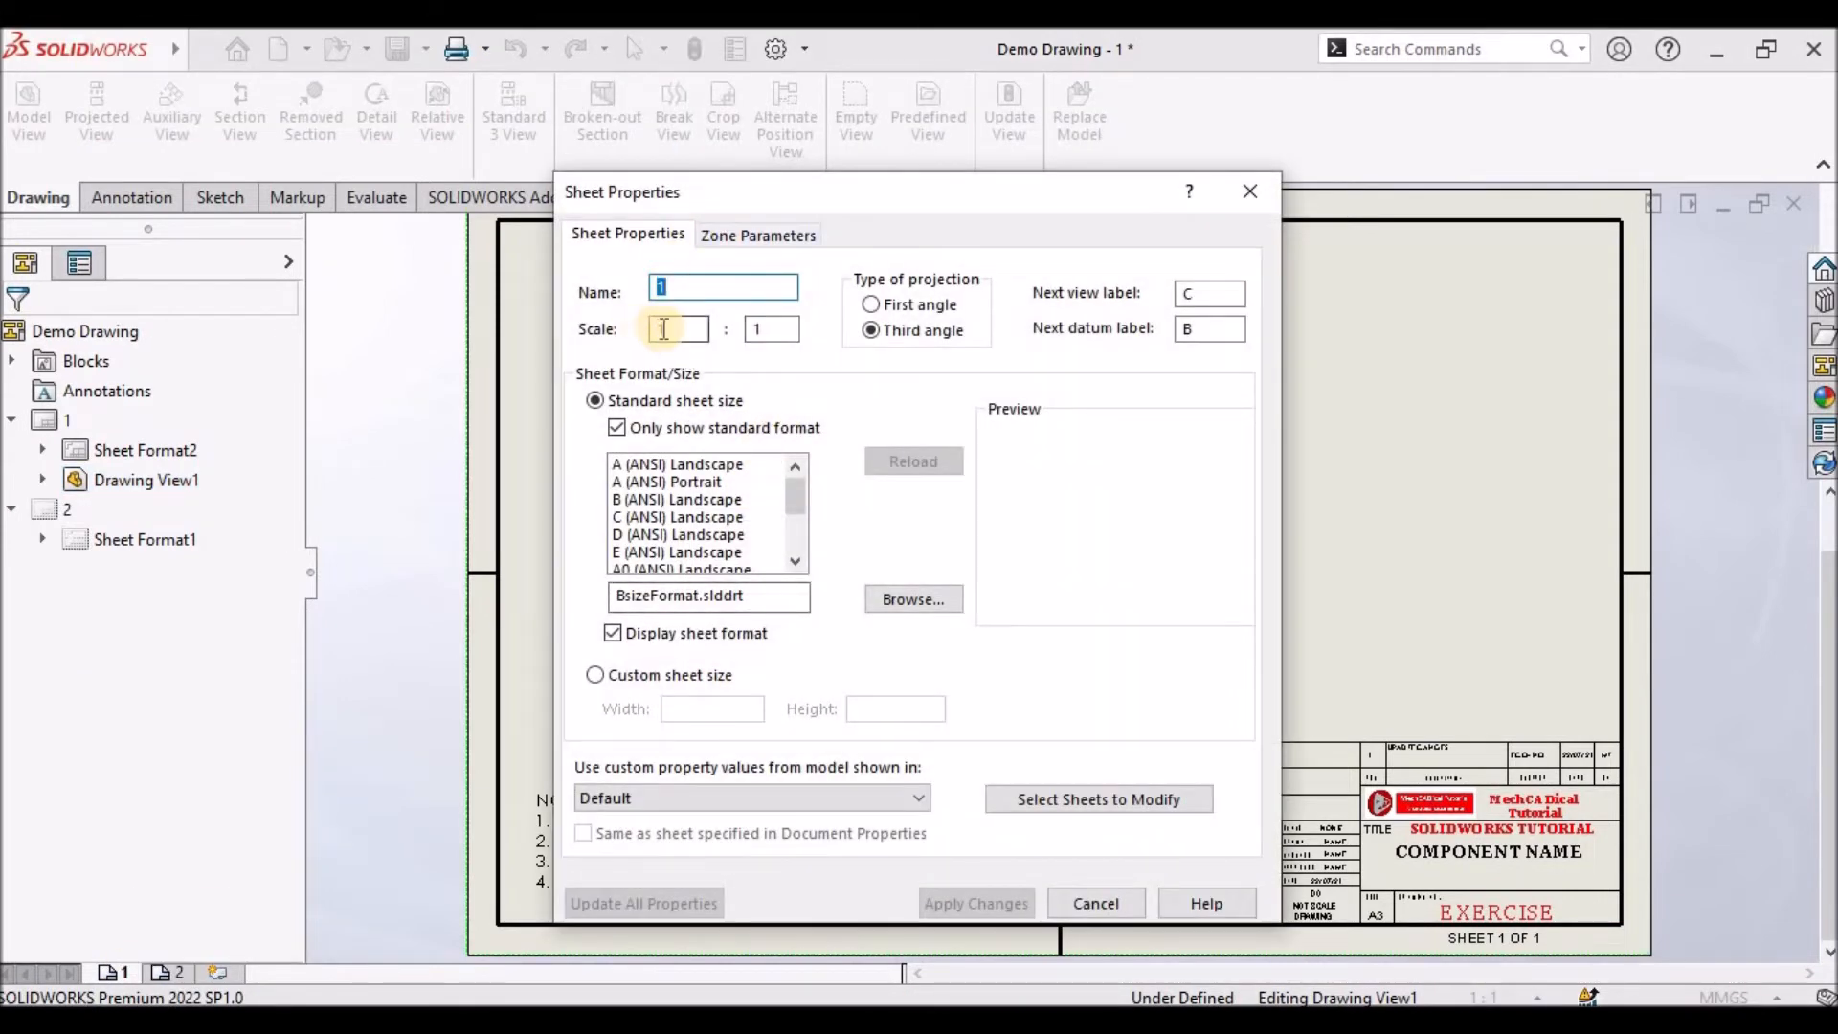
click(761, 329)
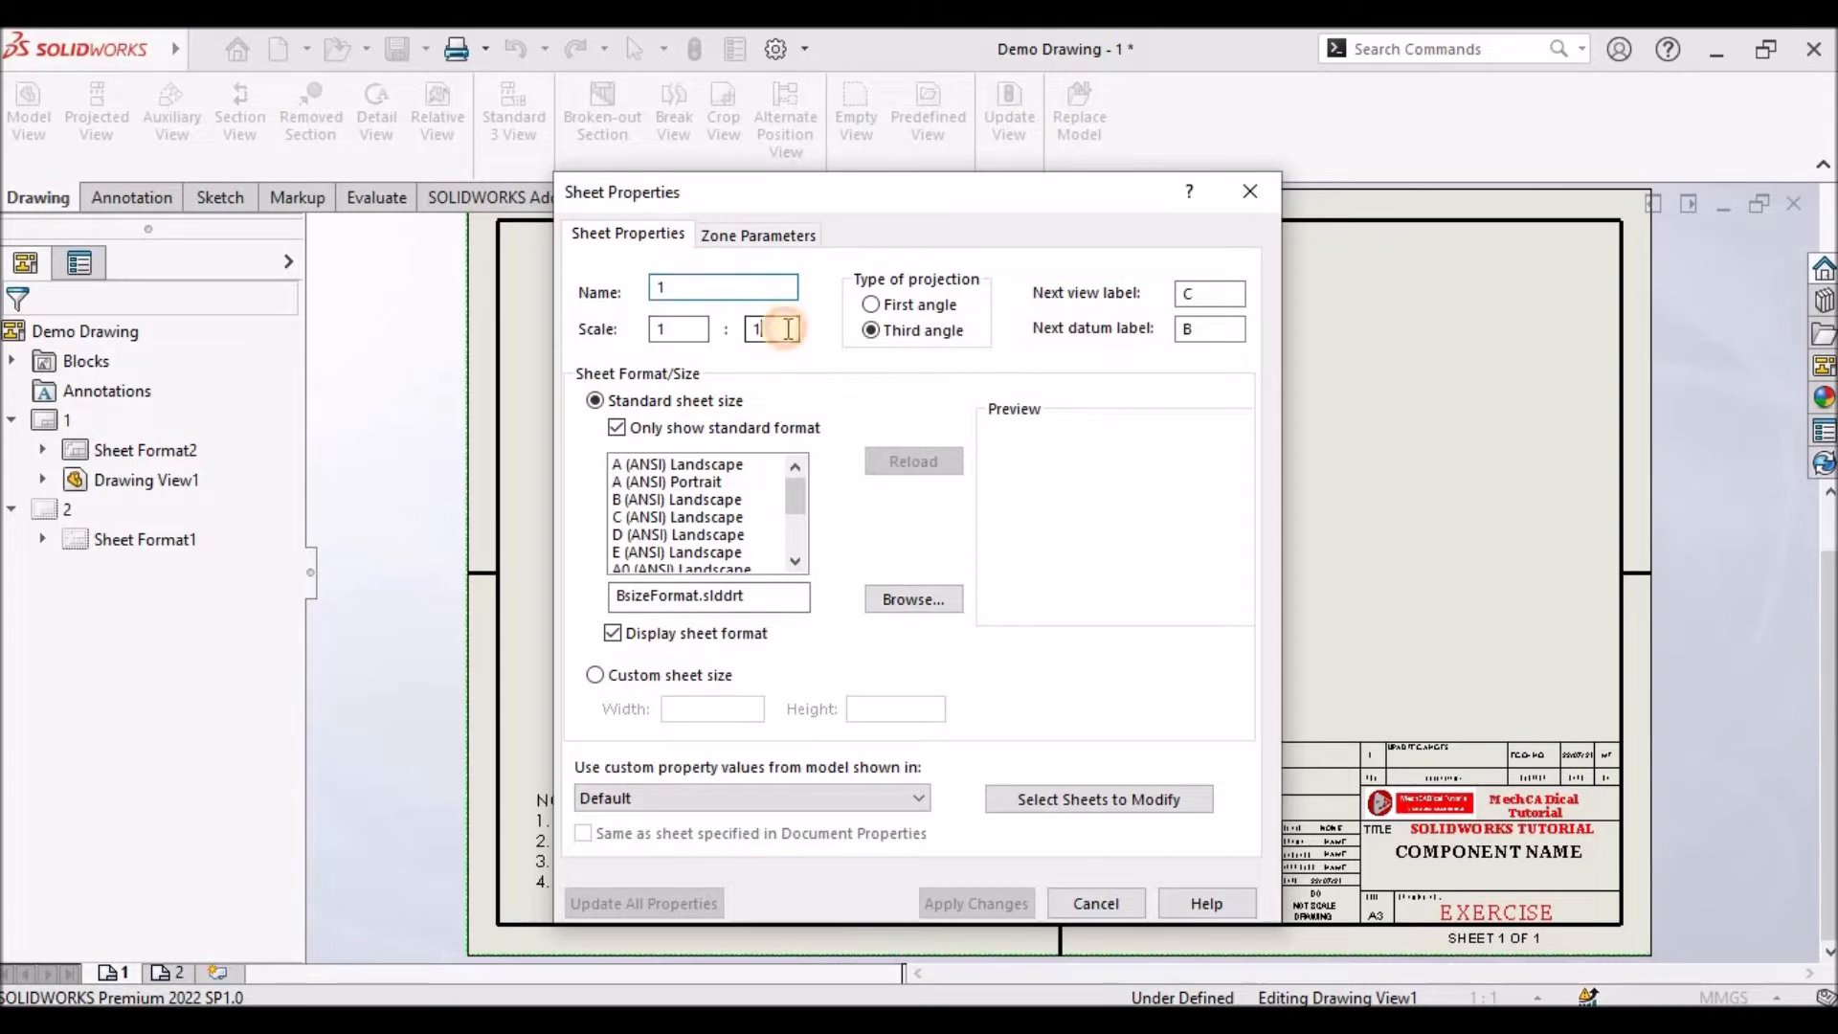
click(1093, 906)
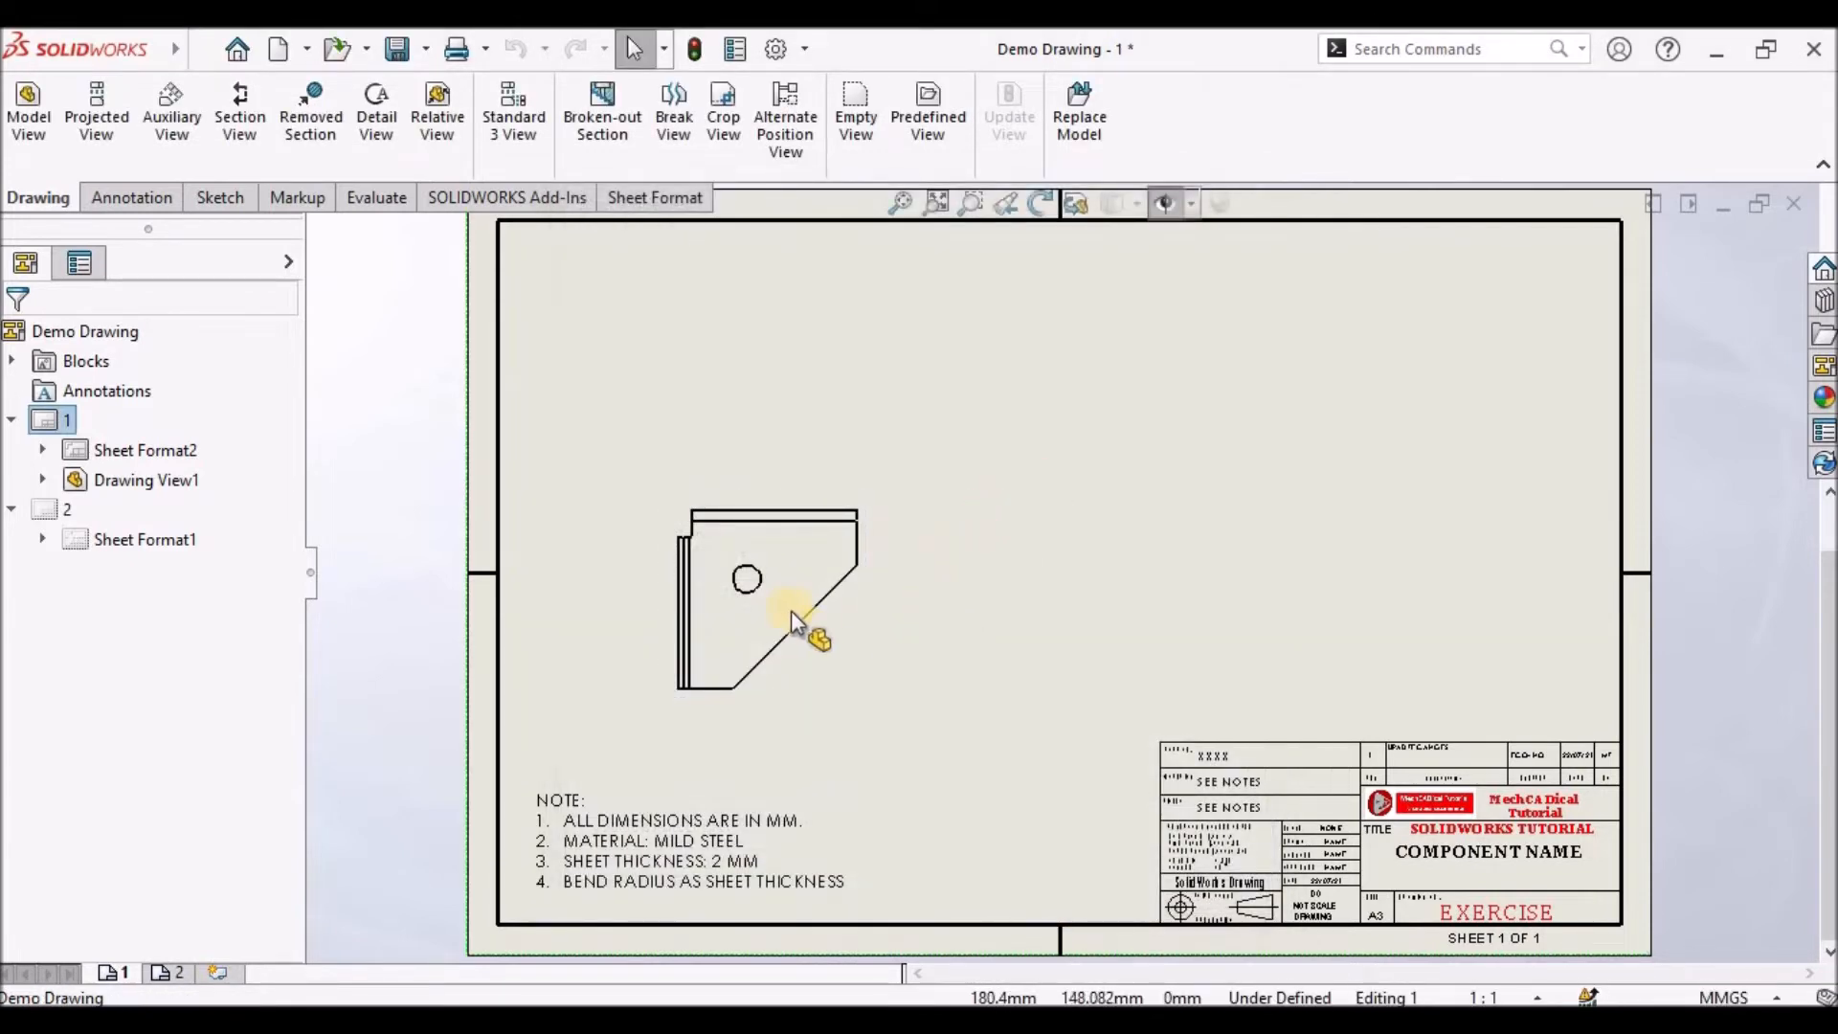
Add a diameter dimension to the hole in the drawing view with Smart Dimension, with its text beyond the slanted edge
scroll(785, 612, down, 2)
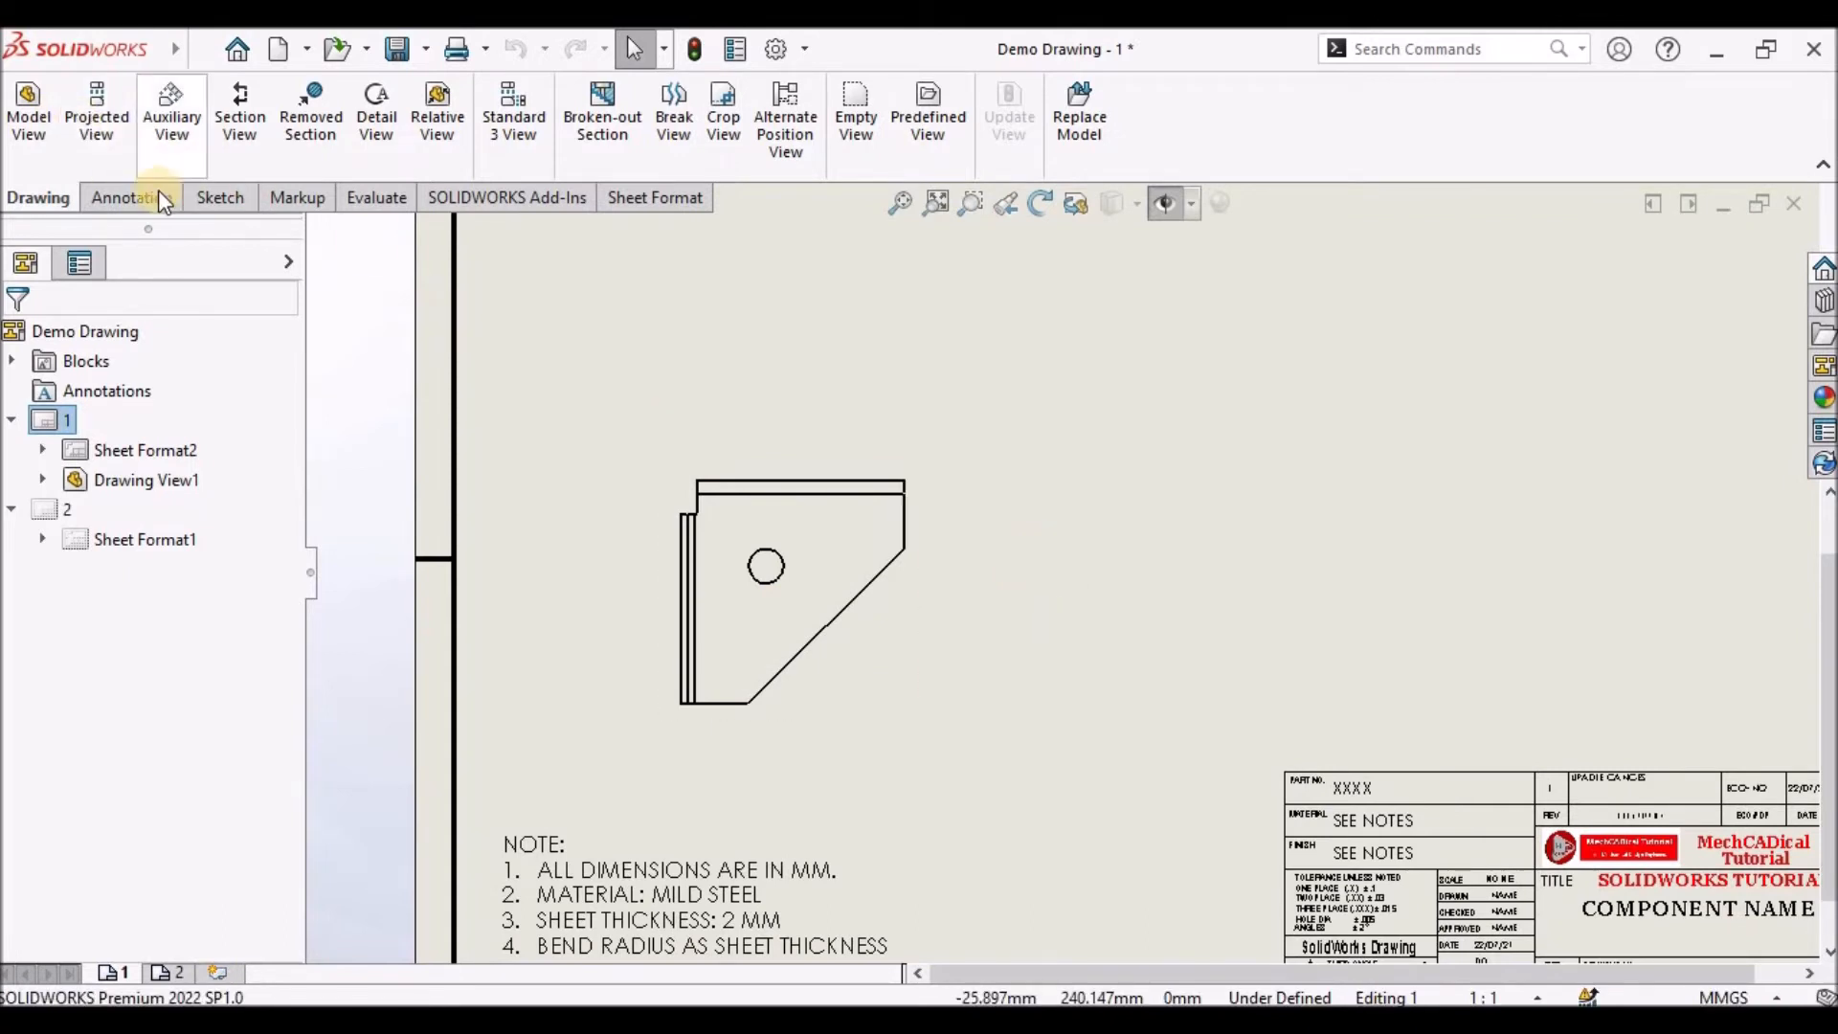
click(134, 196)
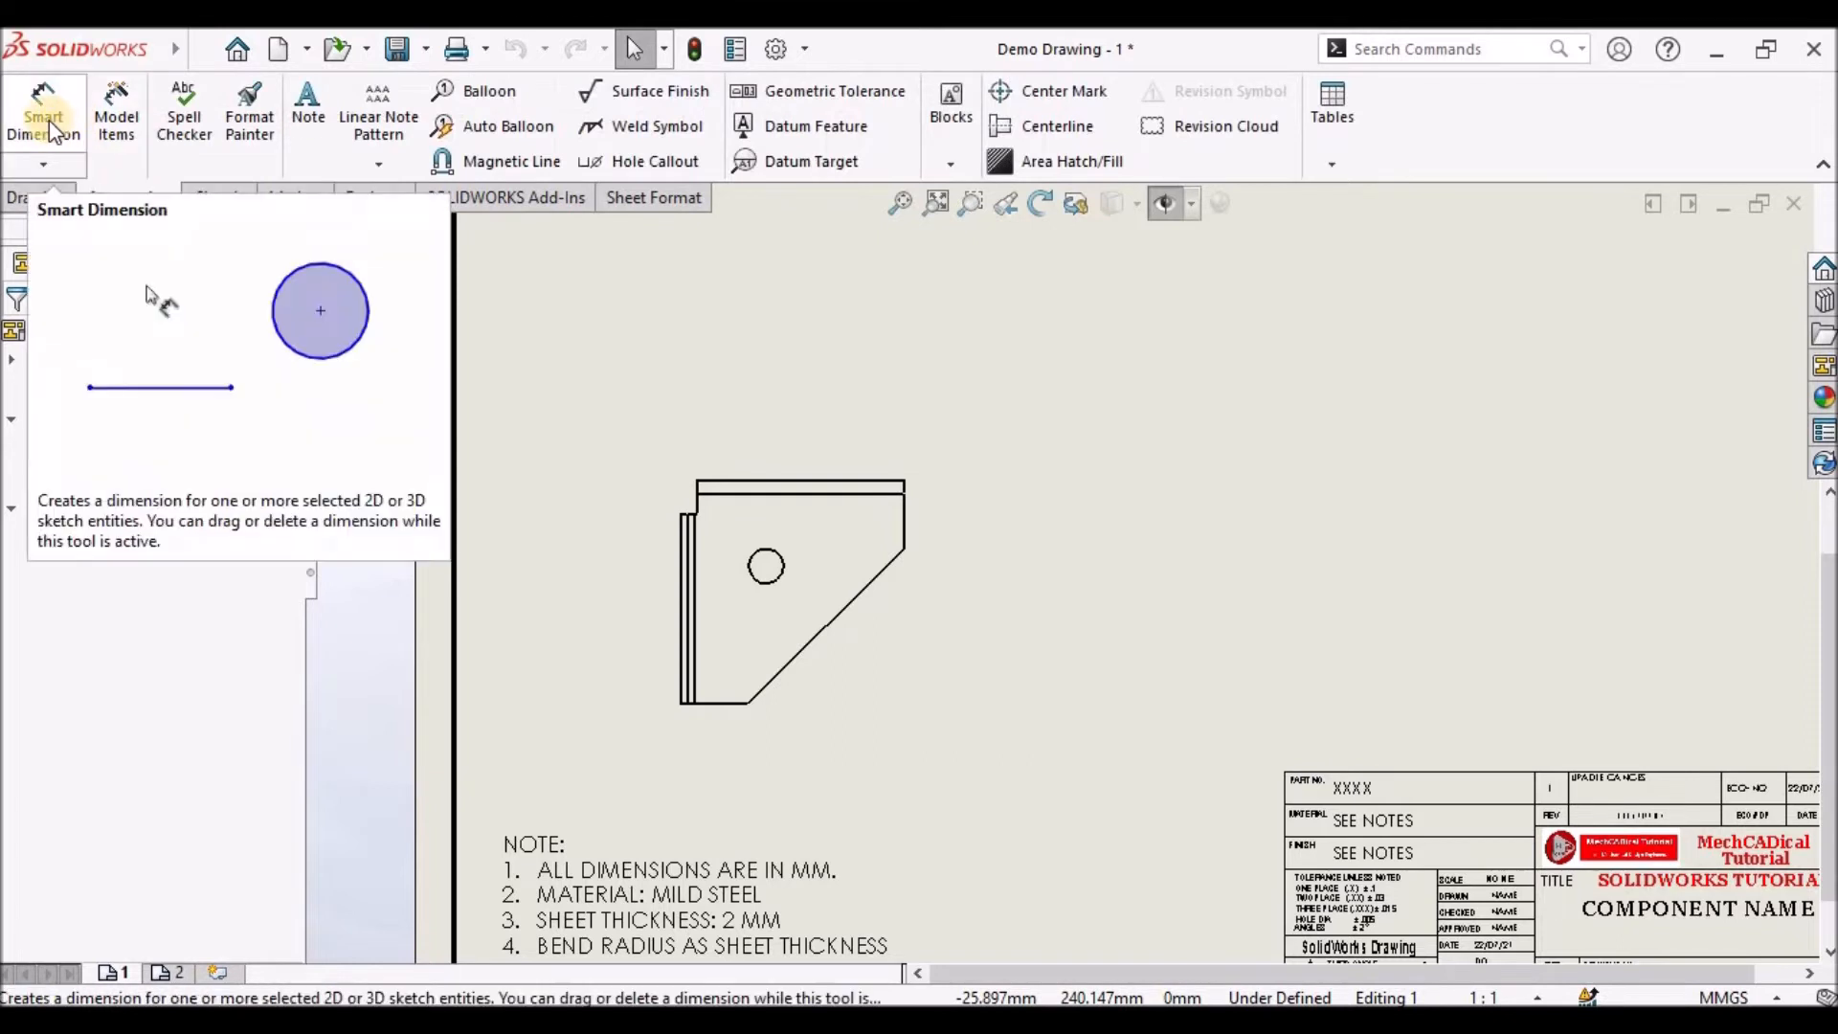
click(48, 119)
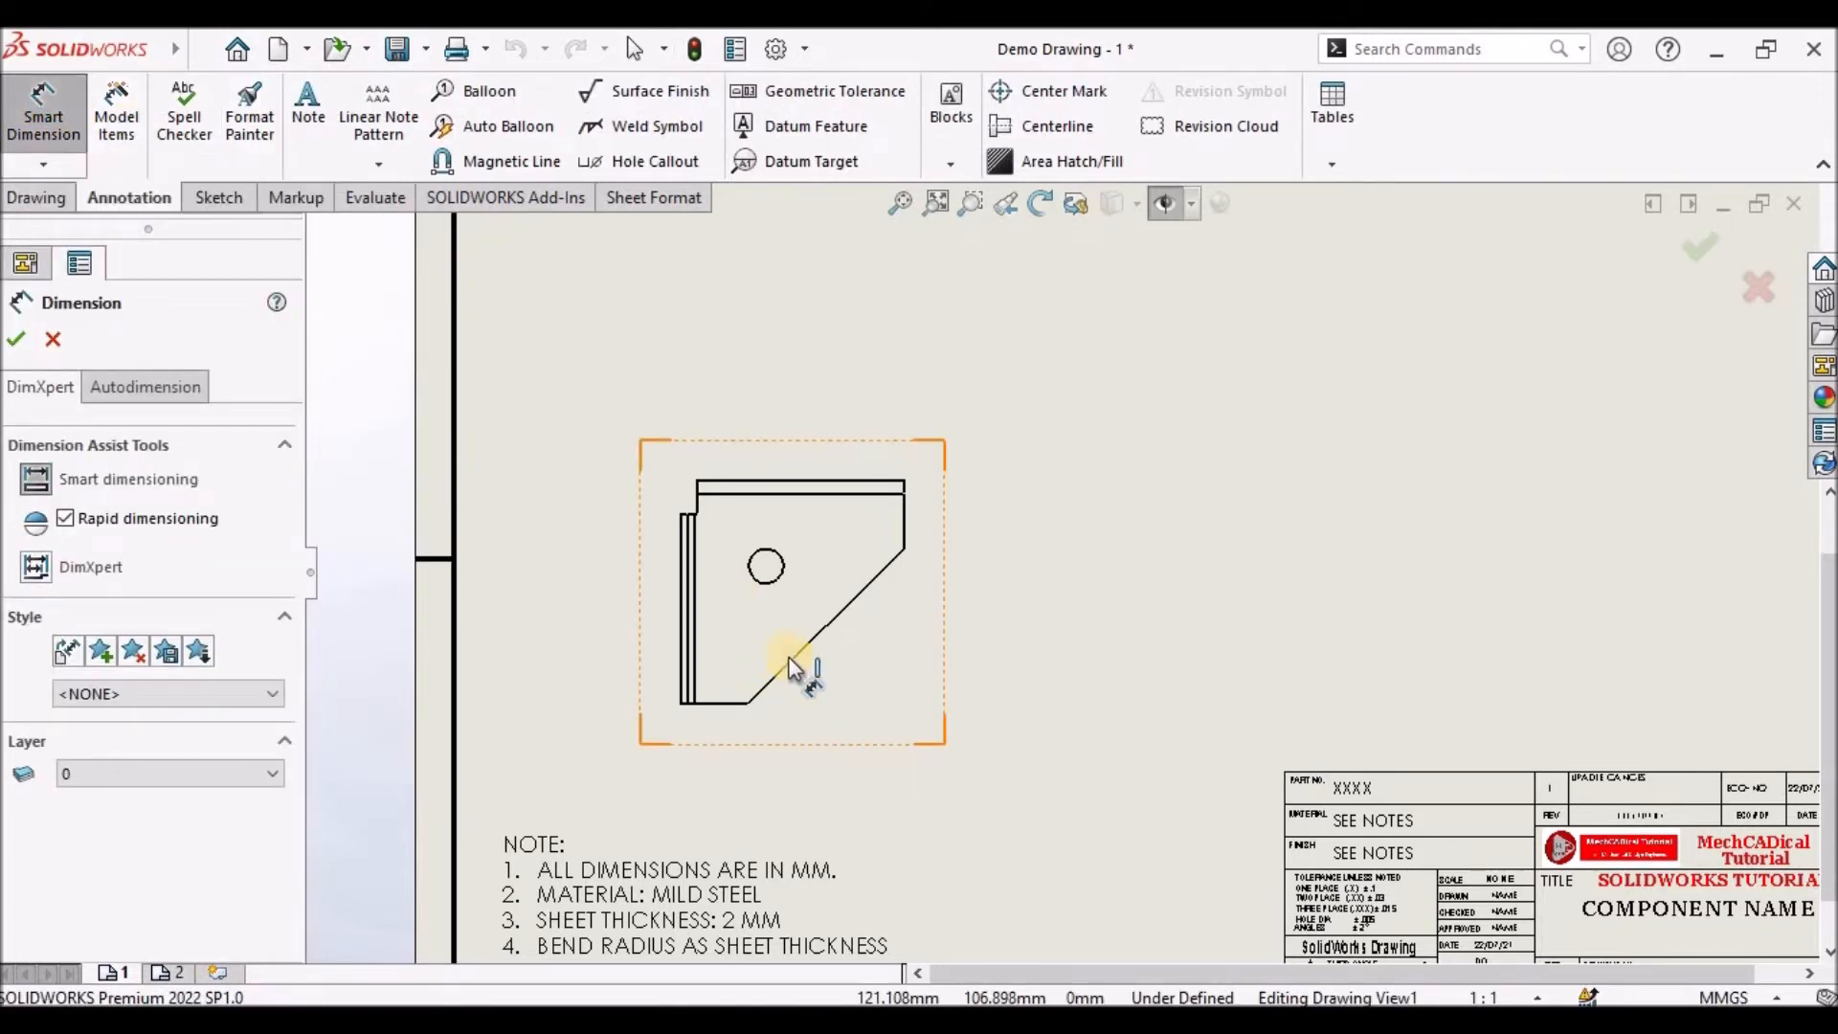
click(782, 586)
scroll(882, 679, down, 2)
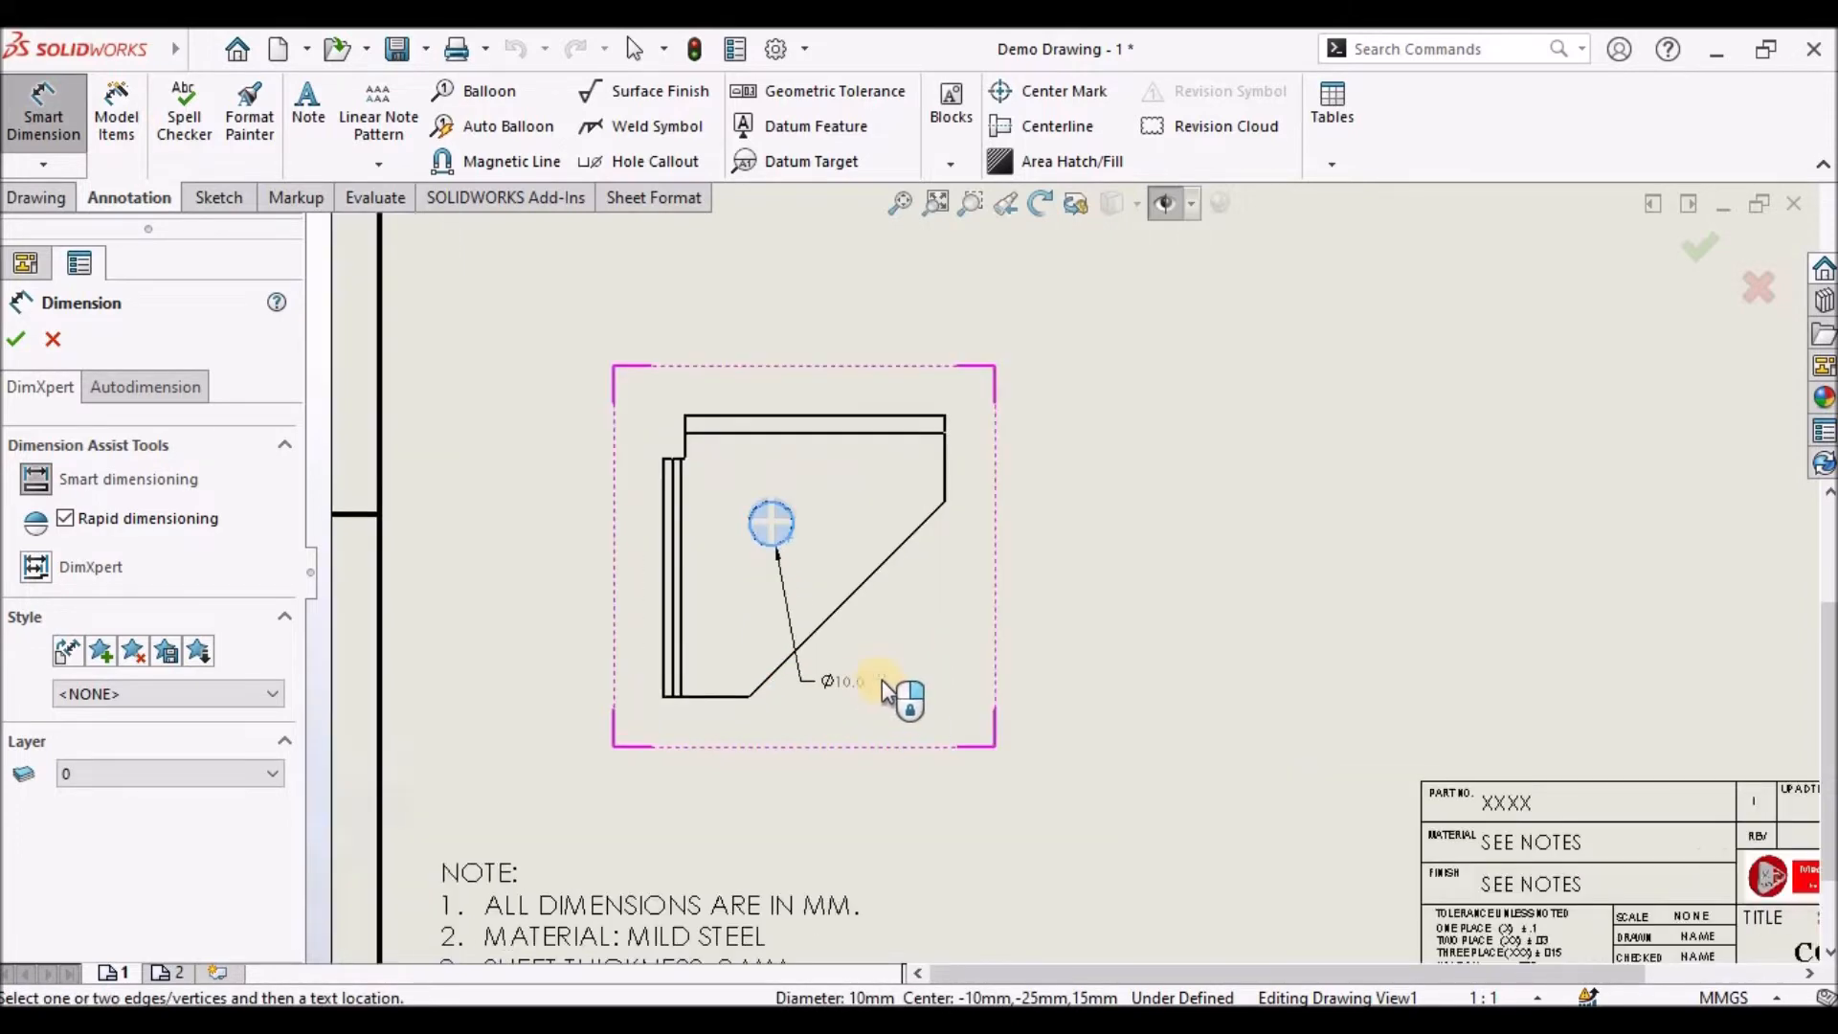
click(910, 652)
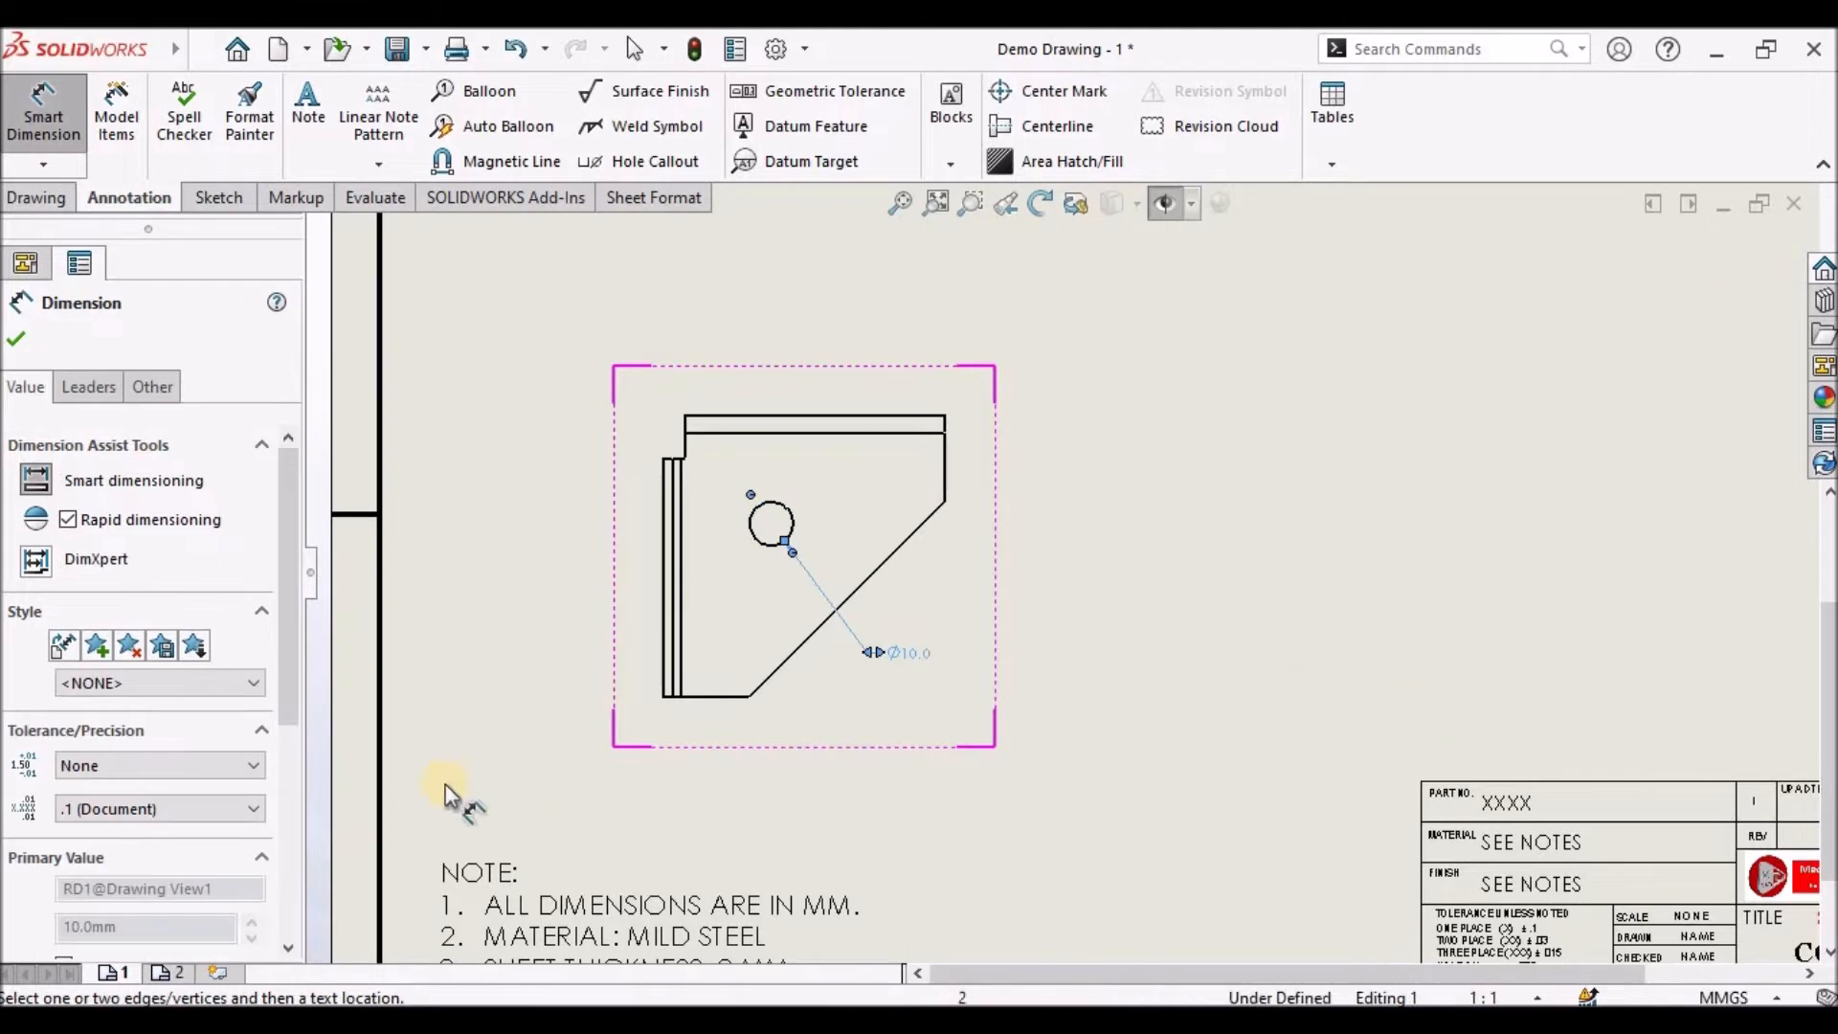
Prefix the hole's diameter dimension with "2x" and reposition its text just below the slanted edge
drag(290, 713, 304, 862)
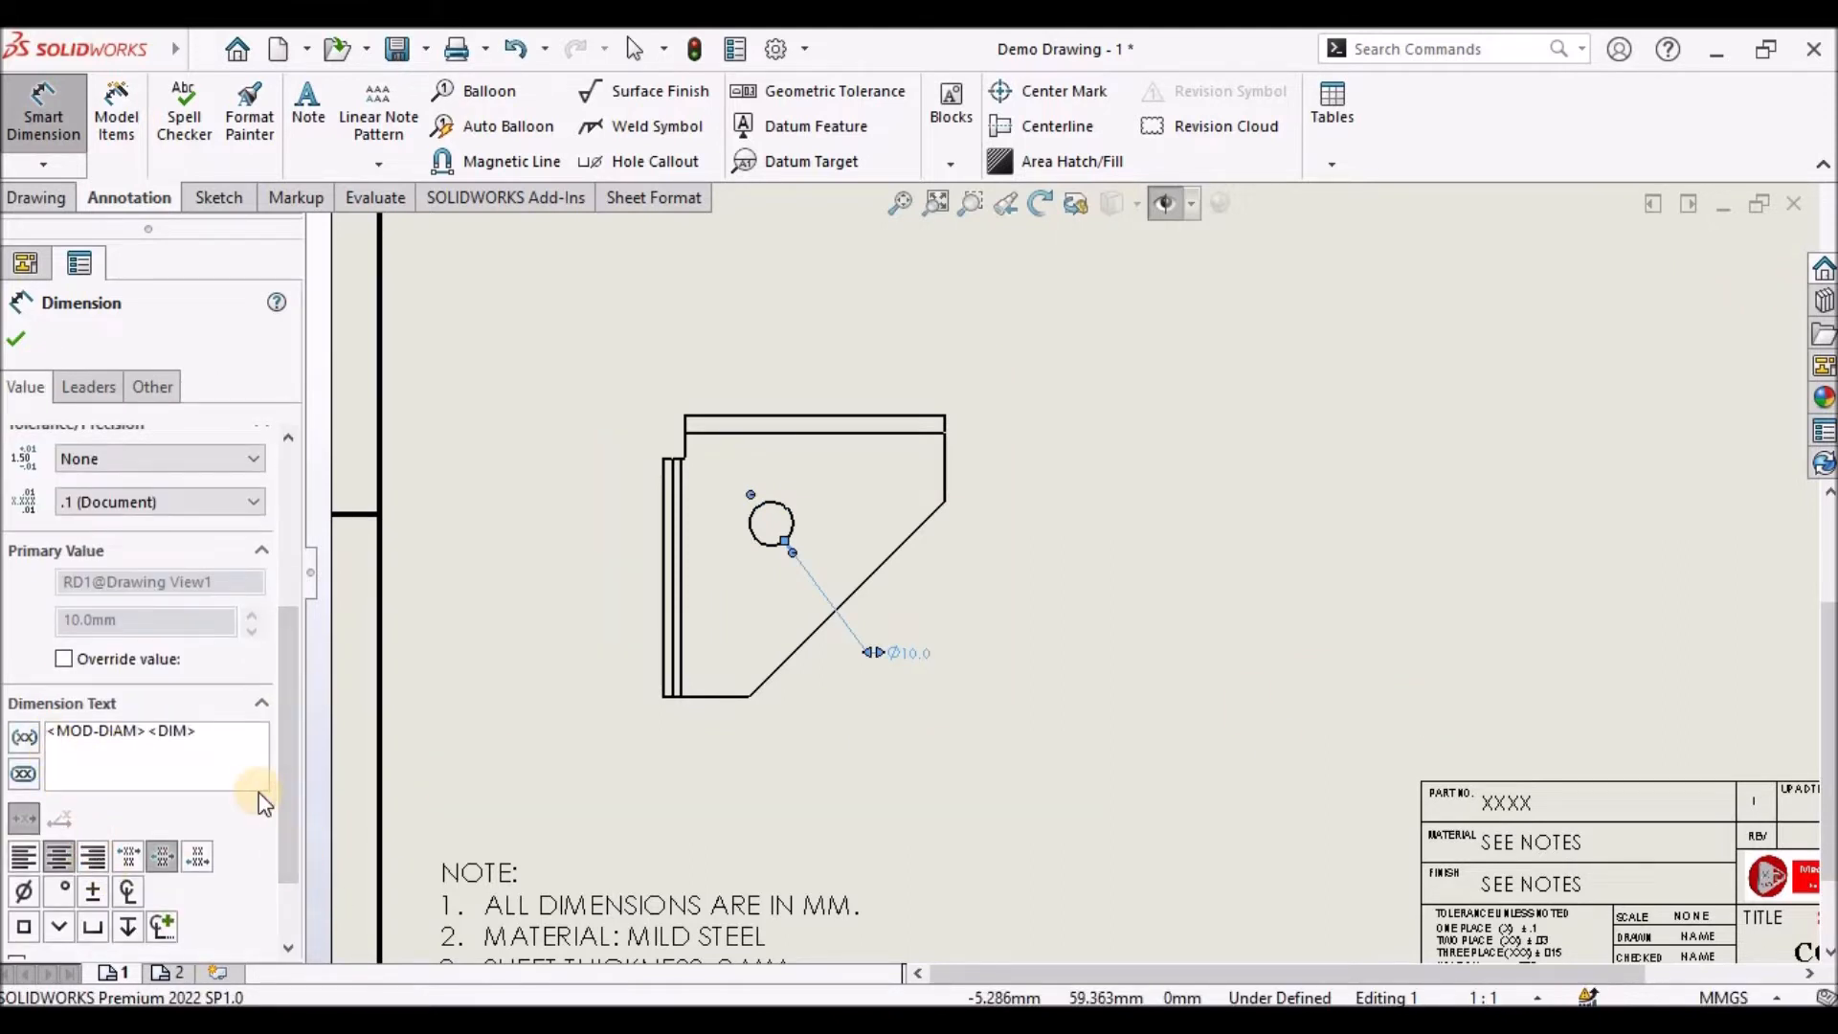
text(2x)
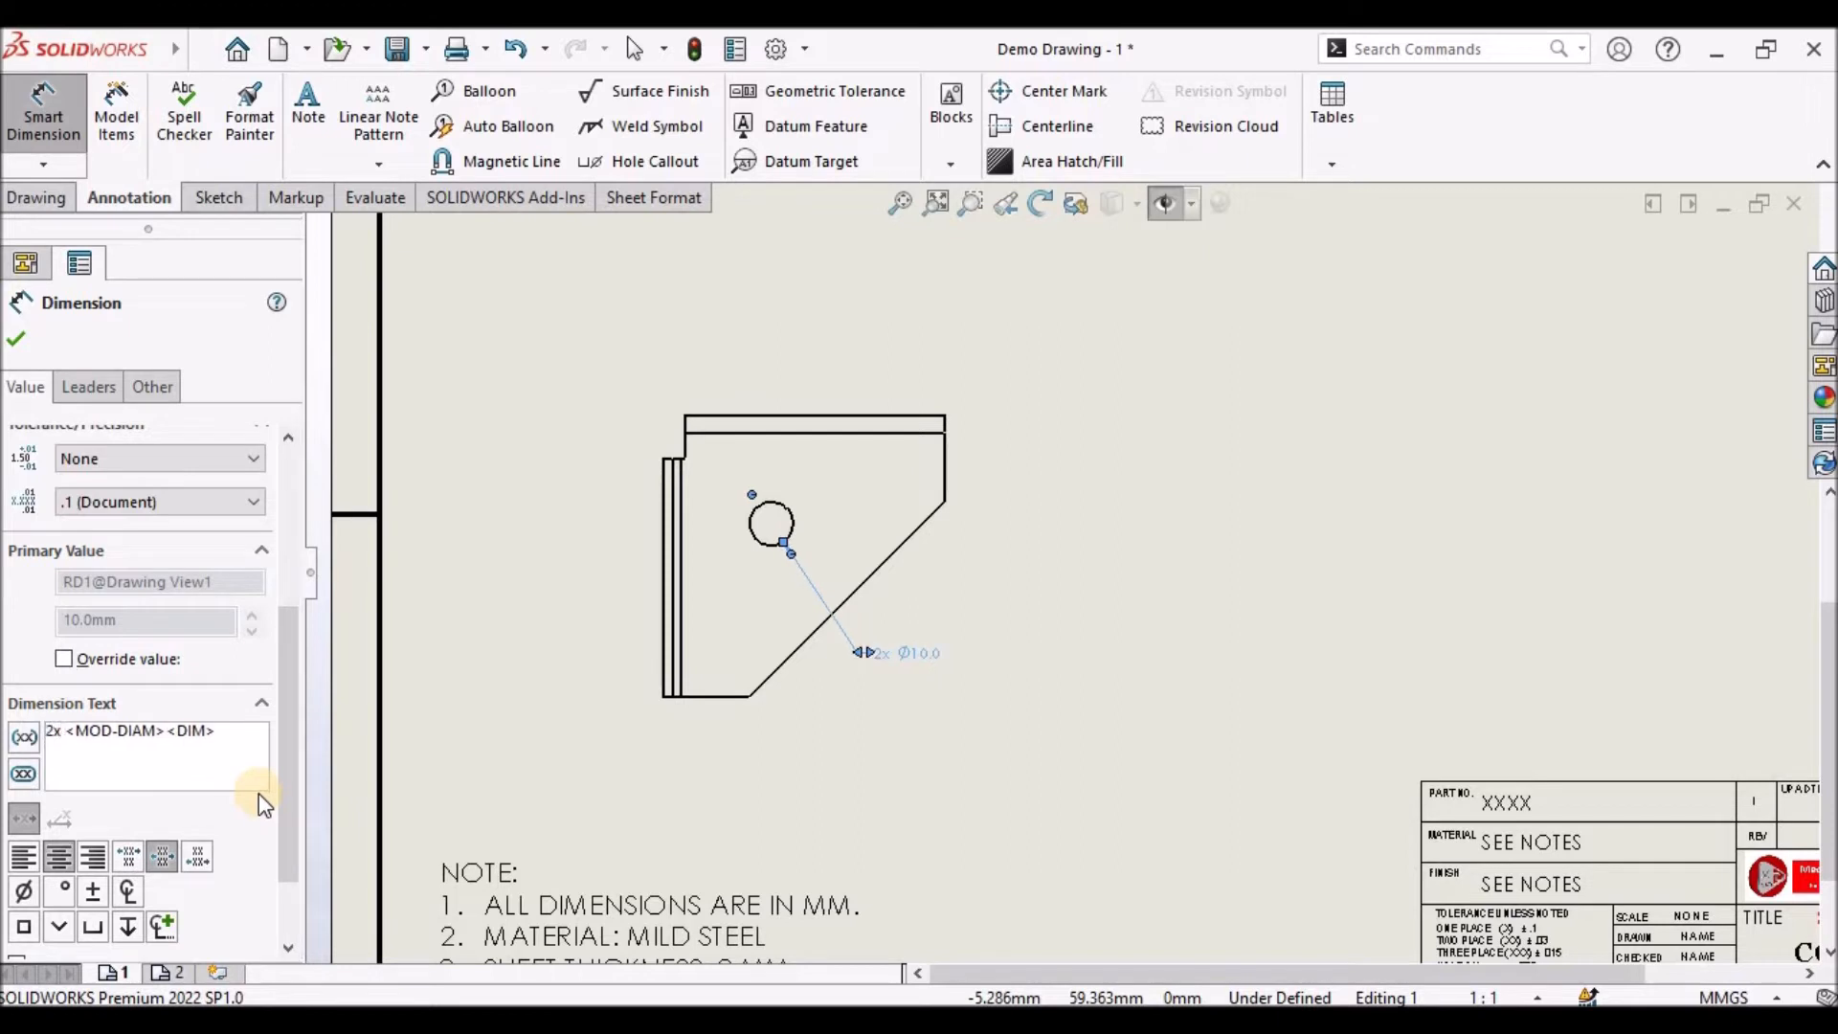
click(16, 339)
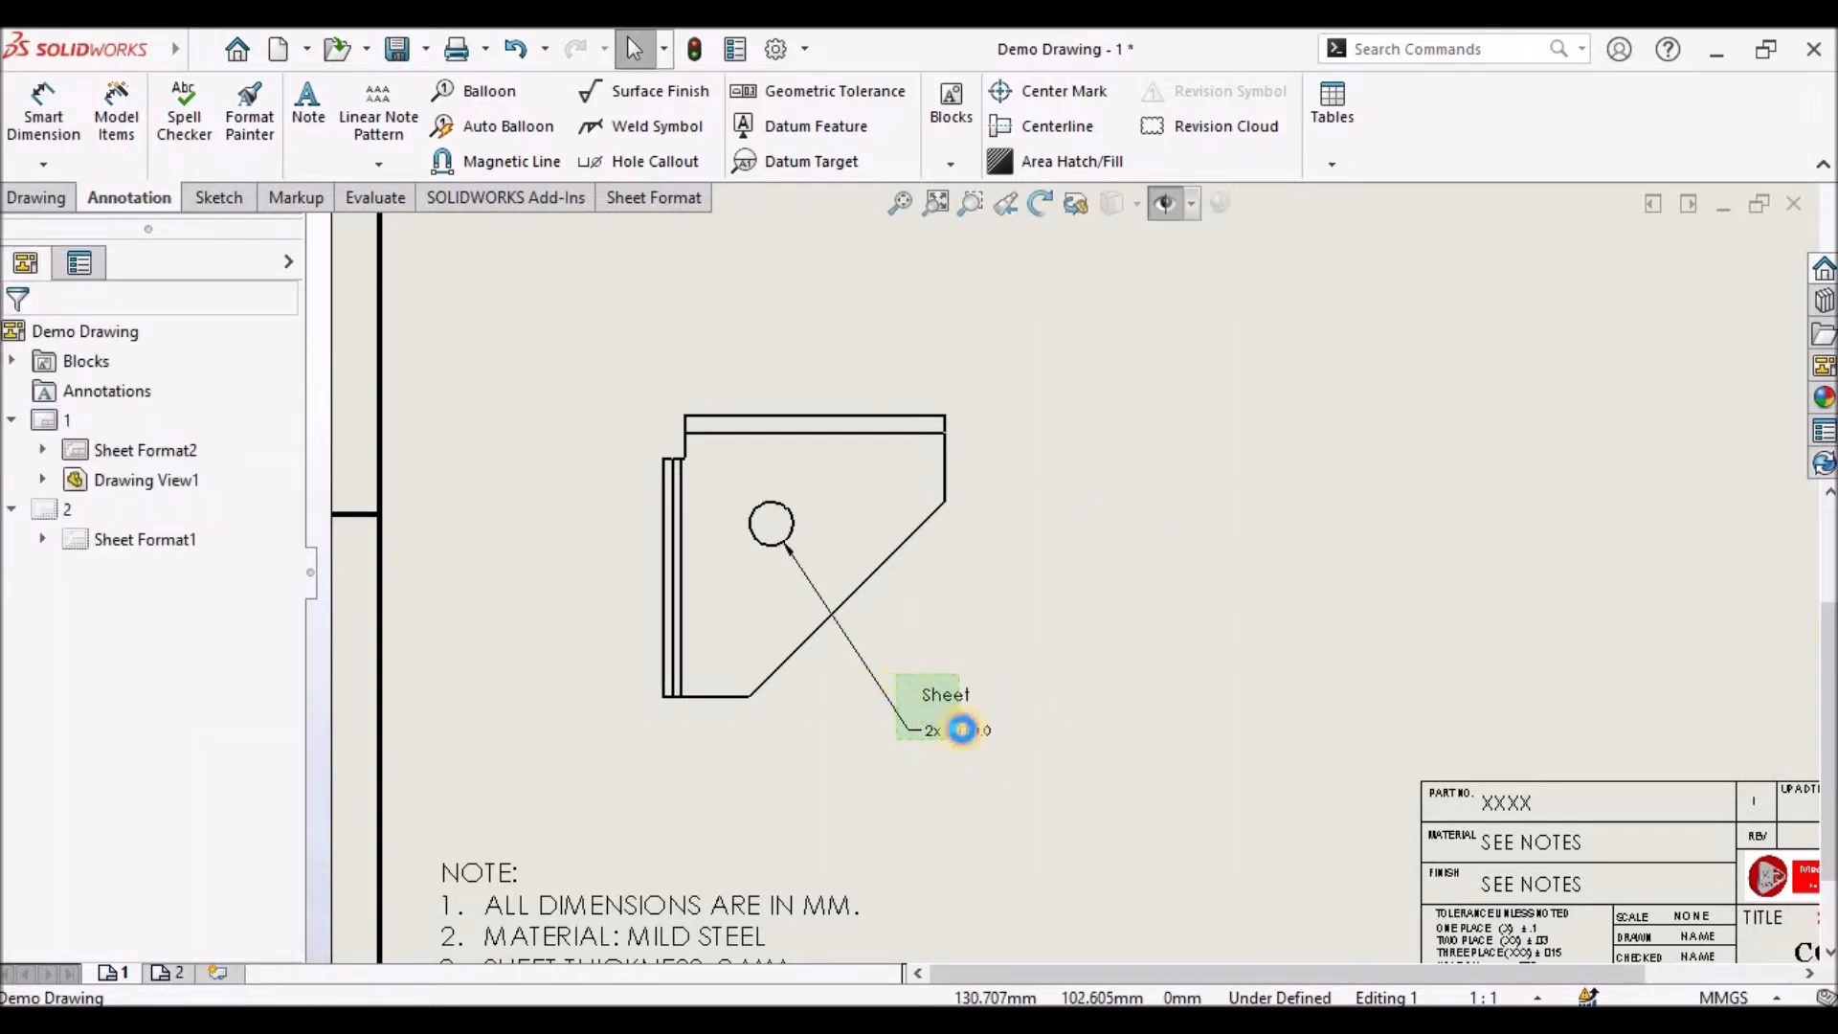
click(957, 731)
drag(971, 731, 921, 673)
click(1133, 650)
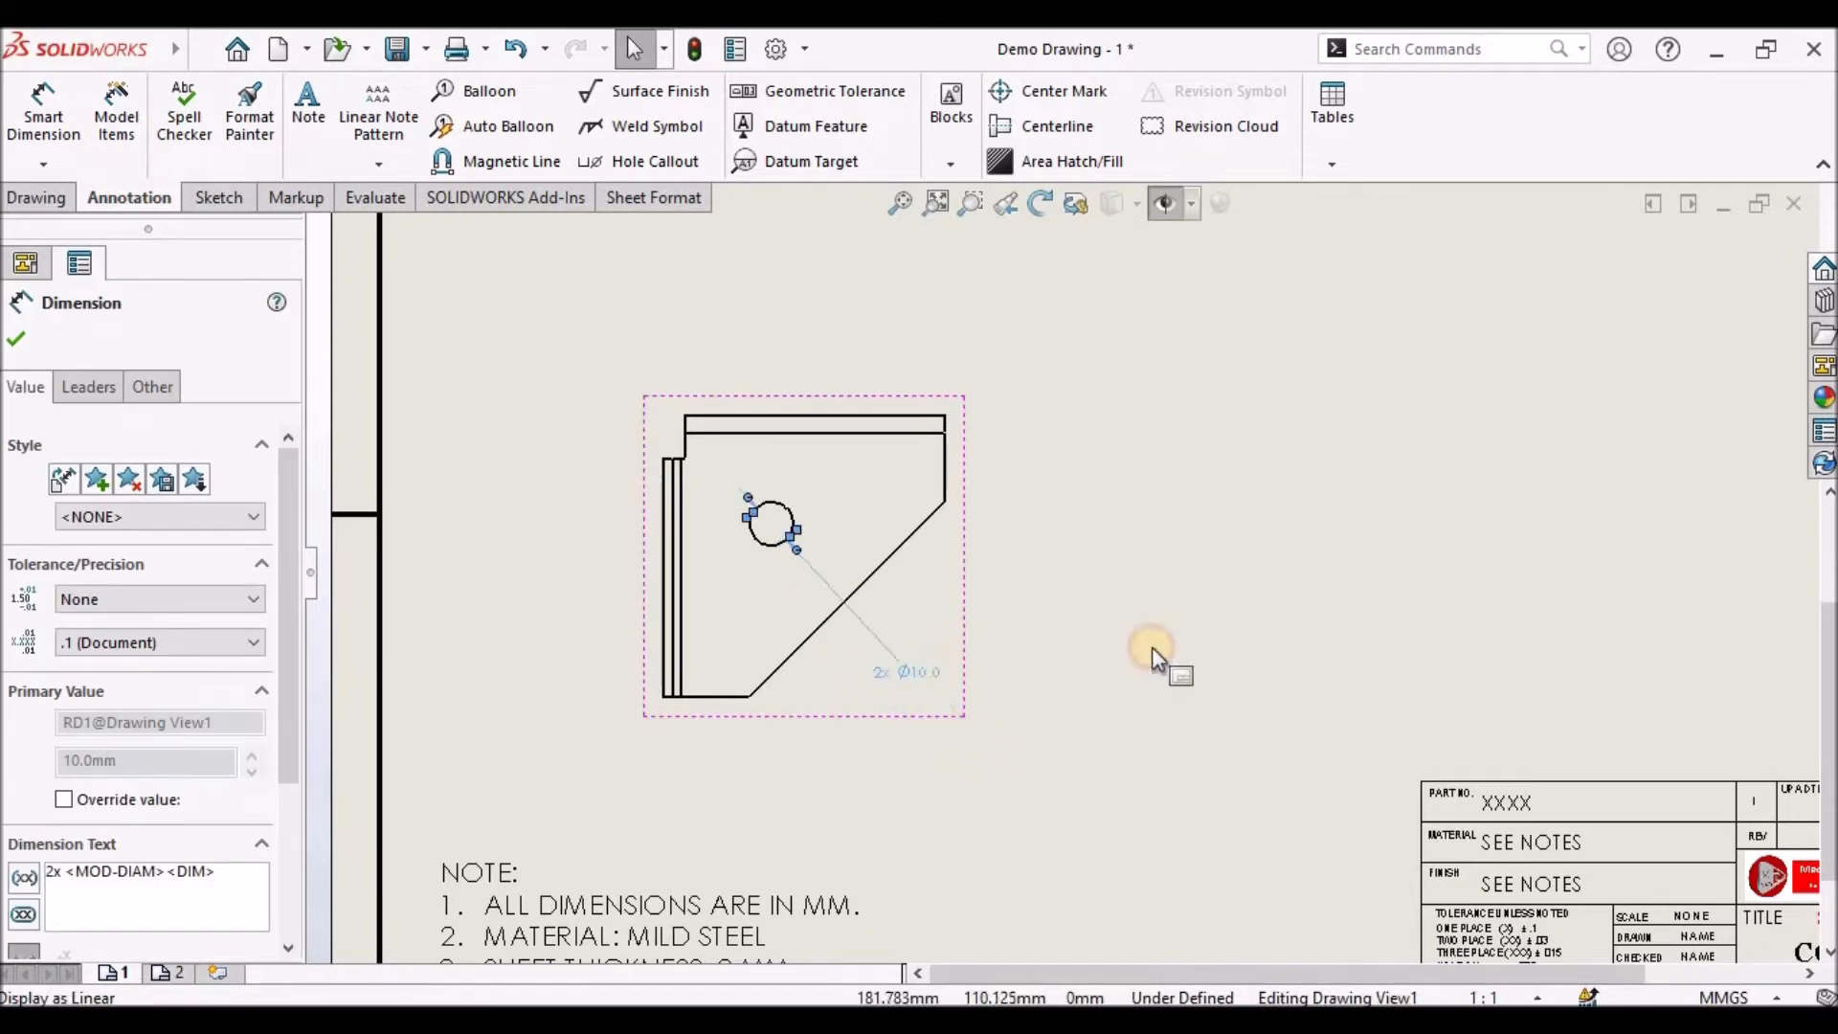
click(1196, 685)
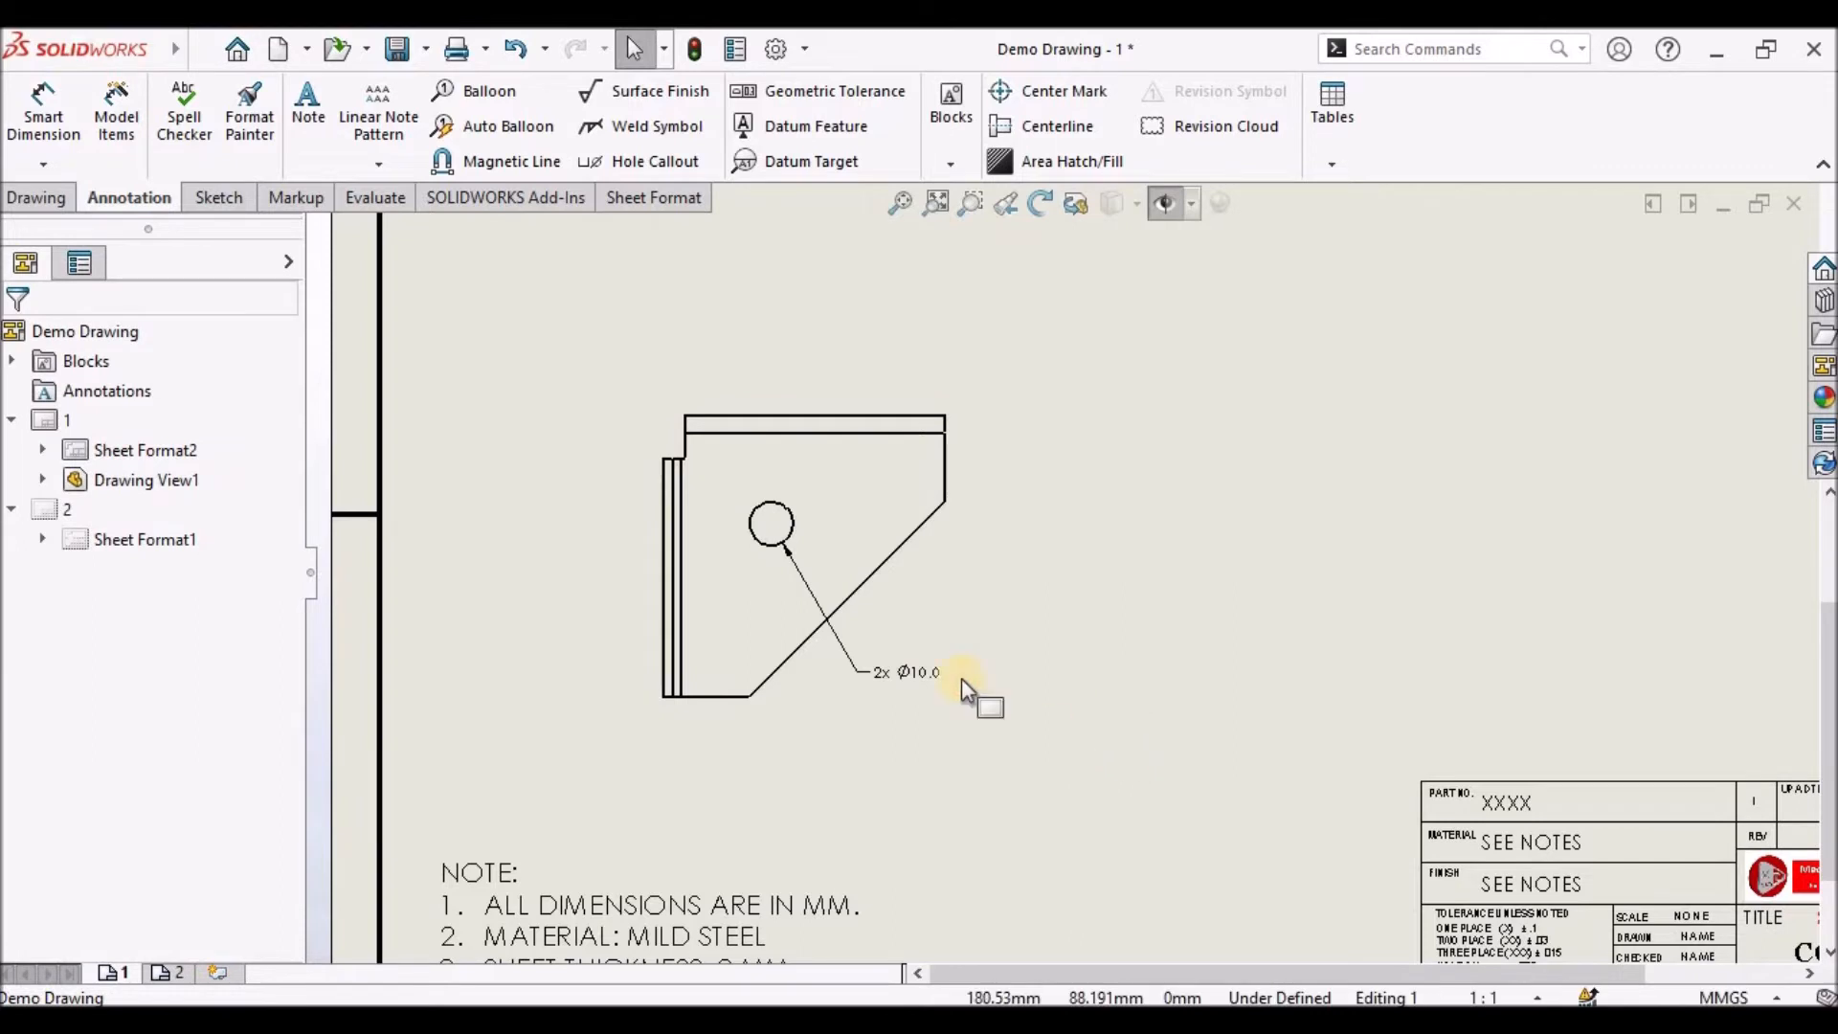
Dimension the slanted edge's horizontal span from its lower corner to the vertical right edge, placing it below the view
click(43, 115)
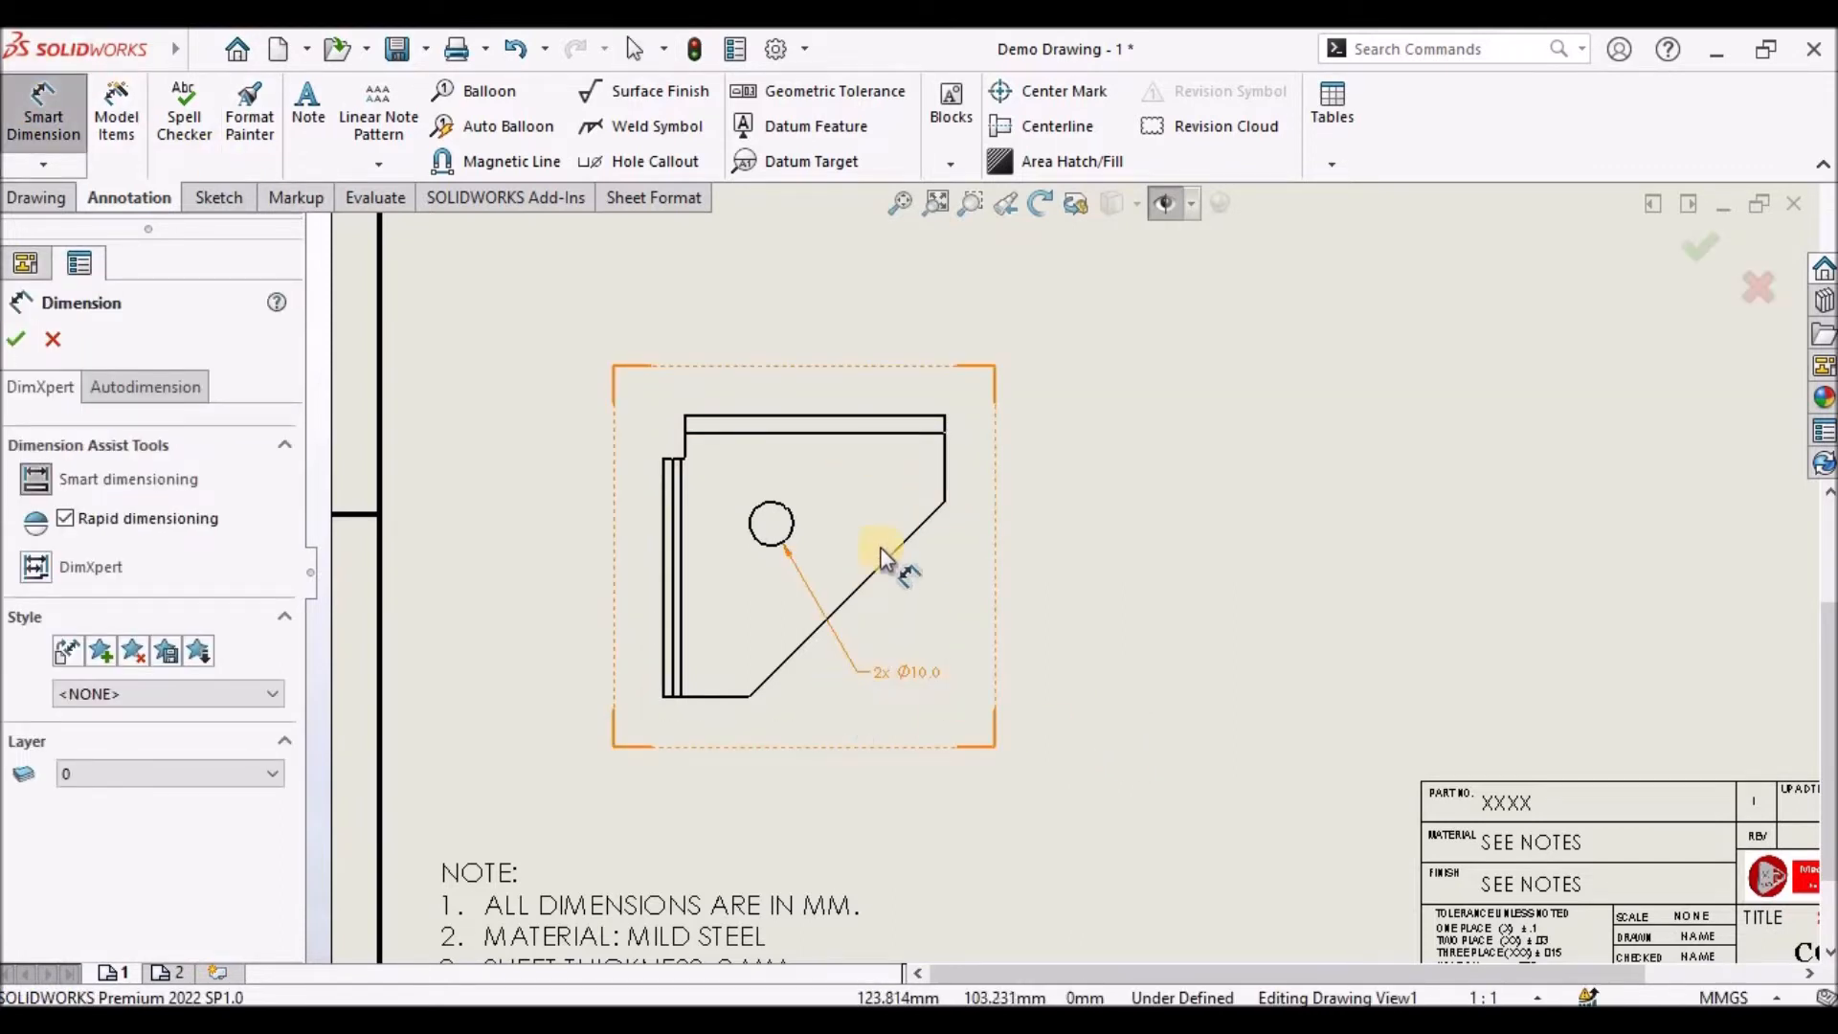
click(745, 695)
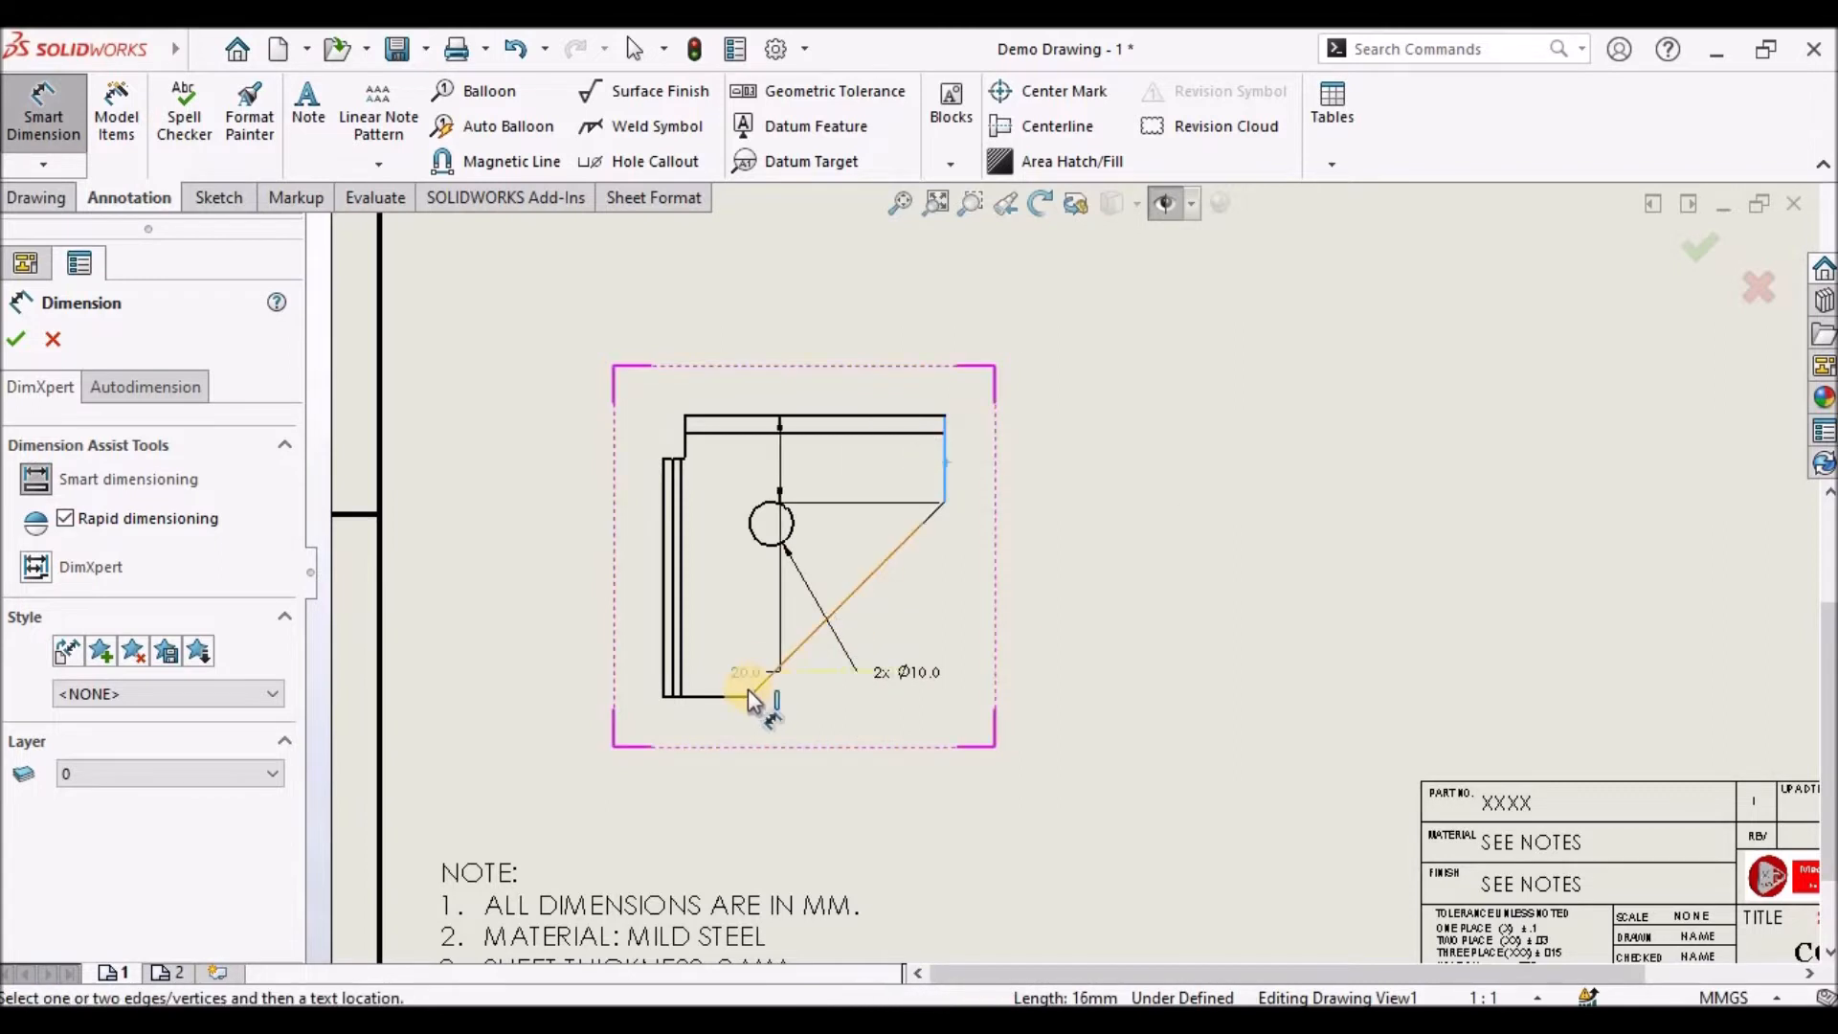
scroll(748, 689, down, 8)
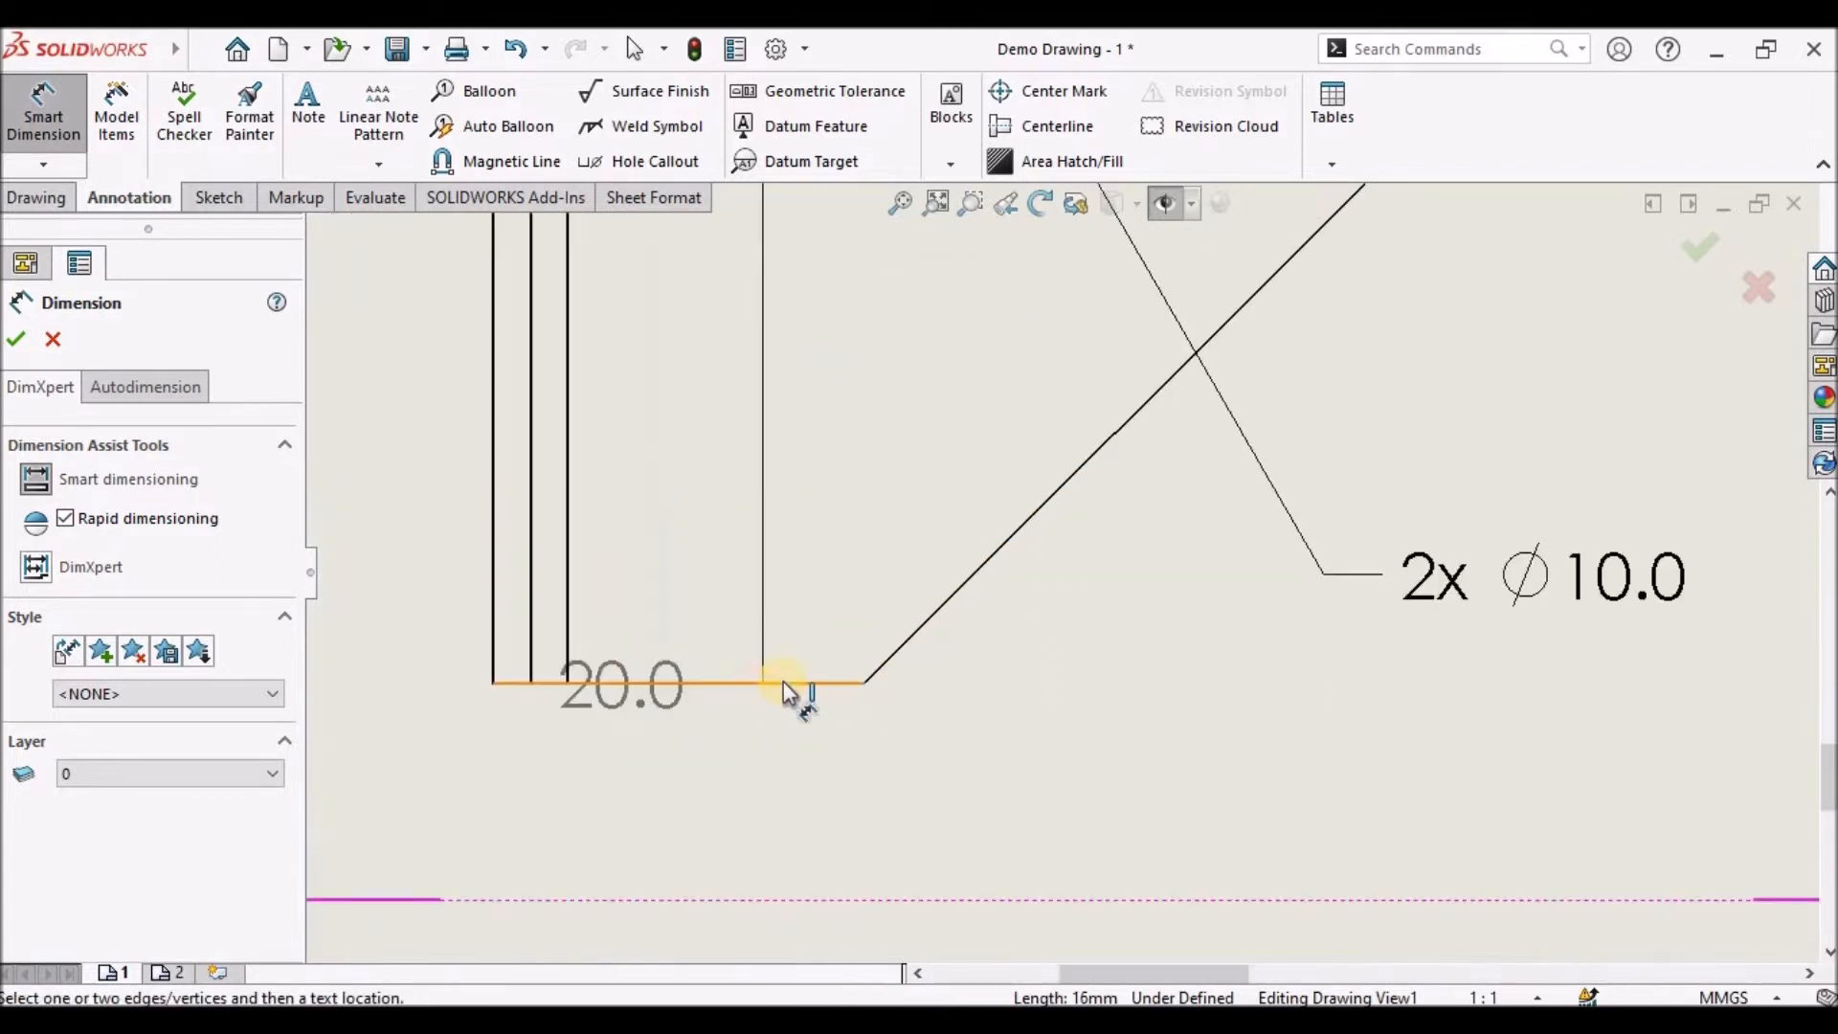
click(865, 688)
scroll(1134, 794, up, 8)
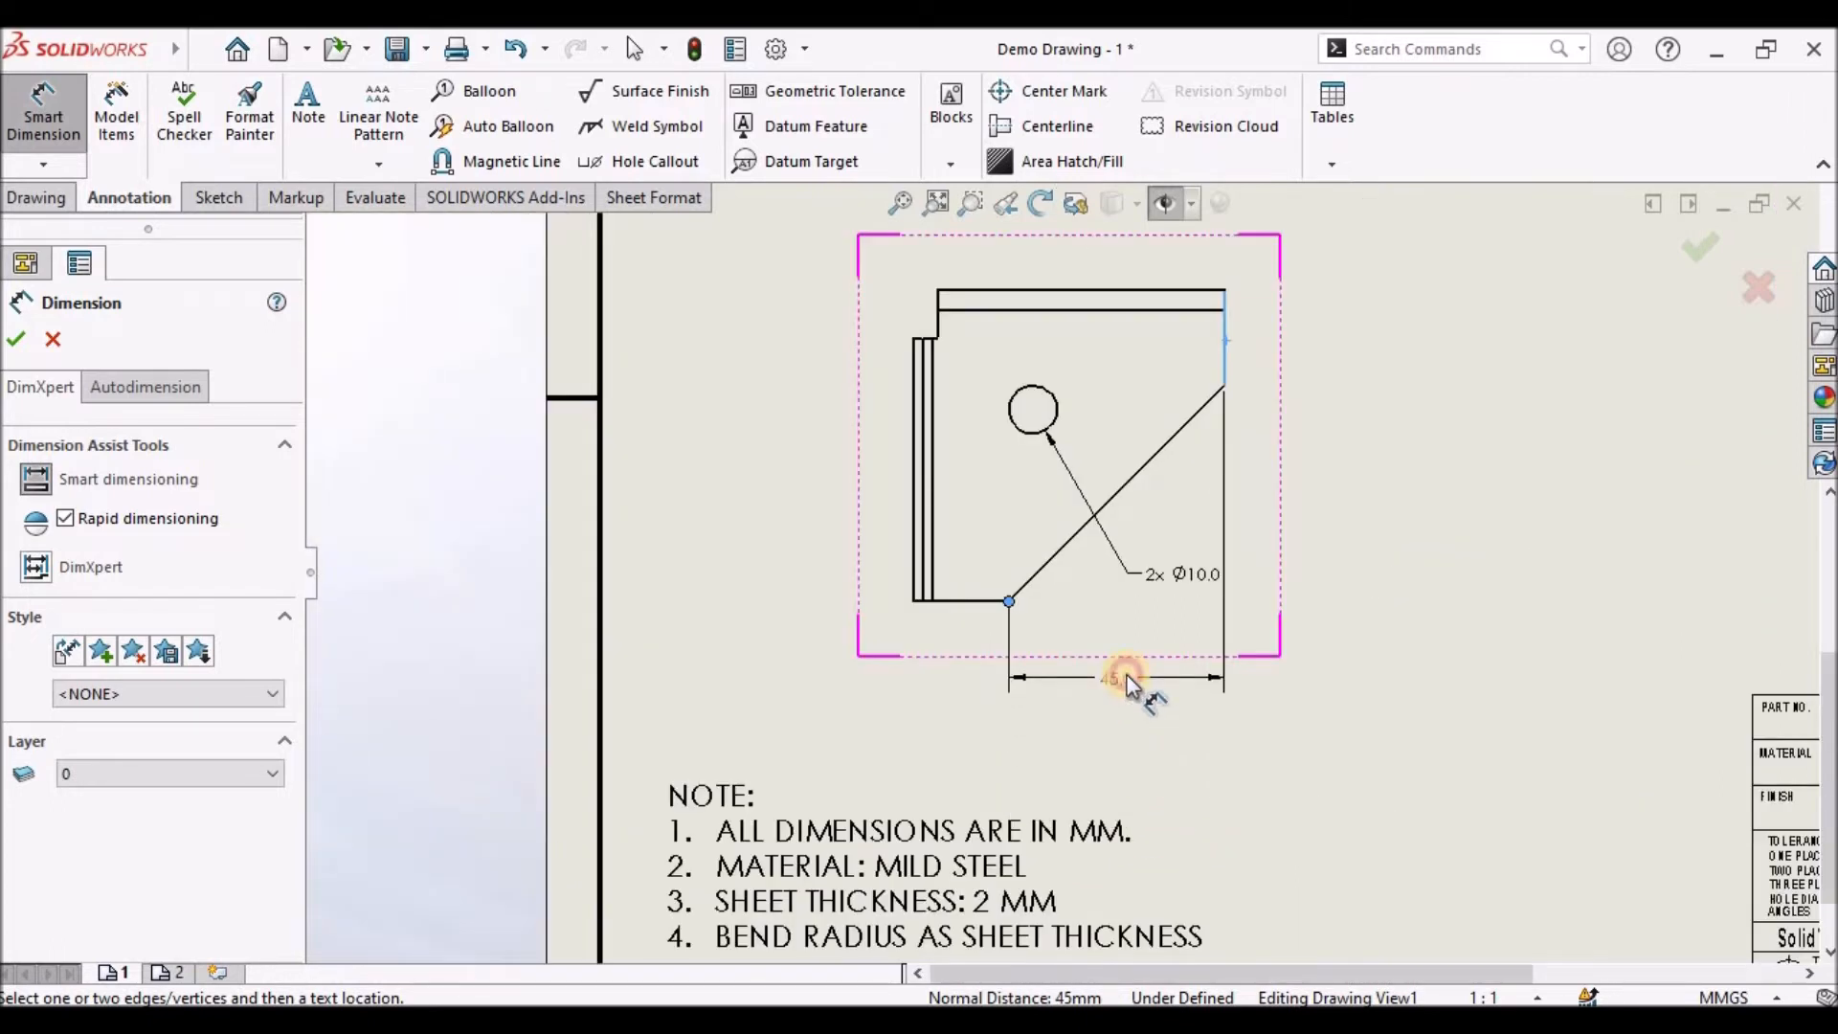
click(1129, 680)
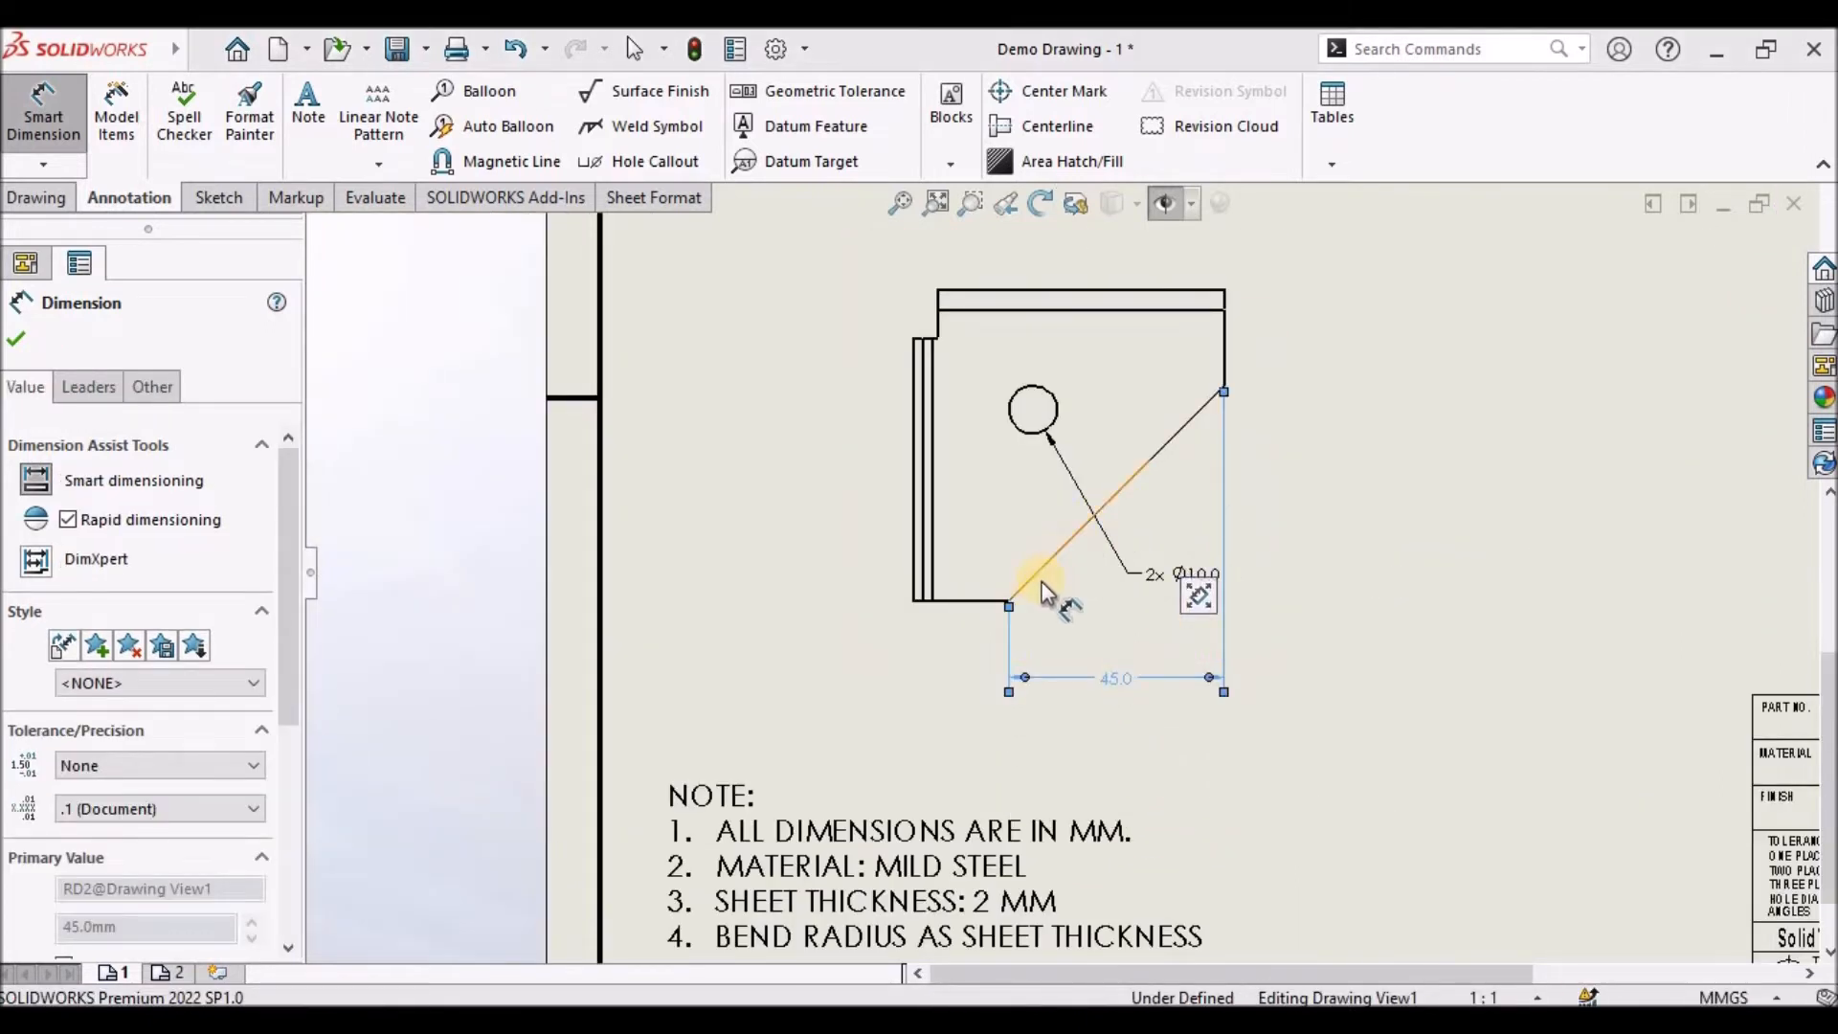
Dimension the slanted edge's vertical span from the part's bottom edge to its upper corner, placing it right of the view
click(957, 602)
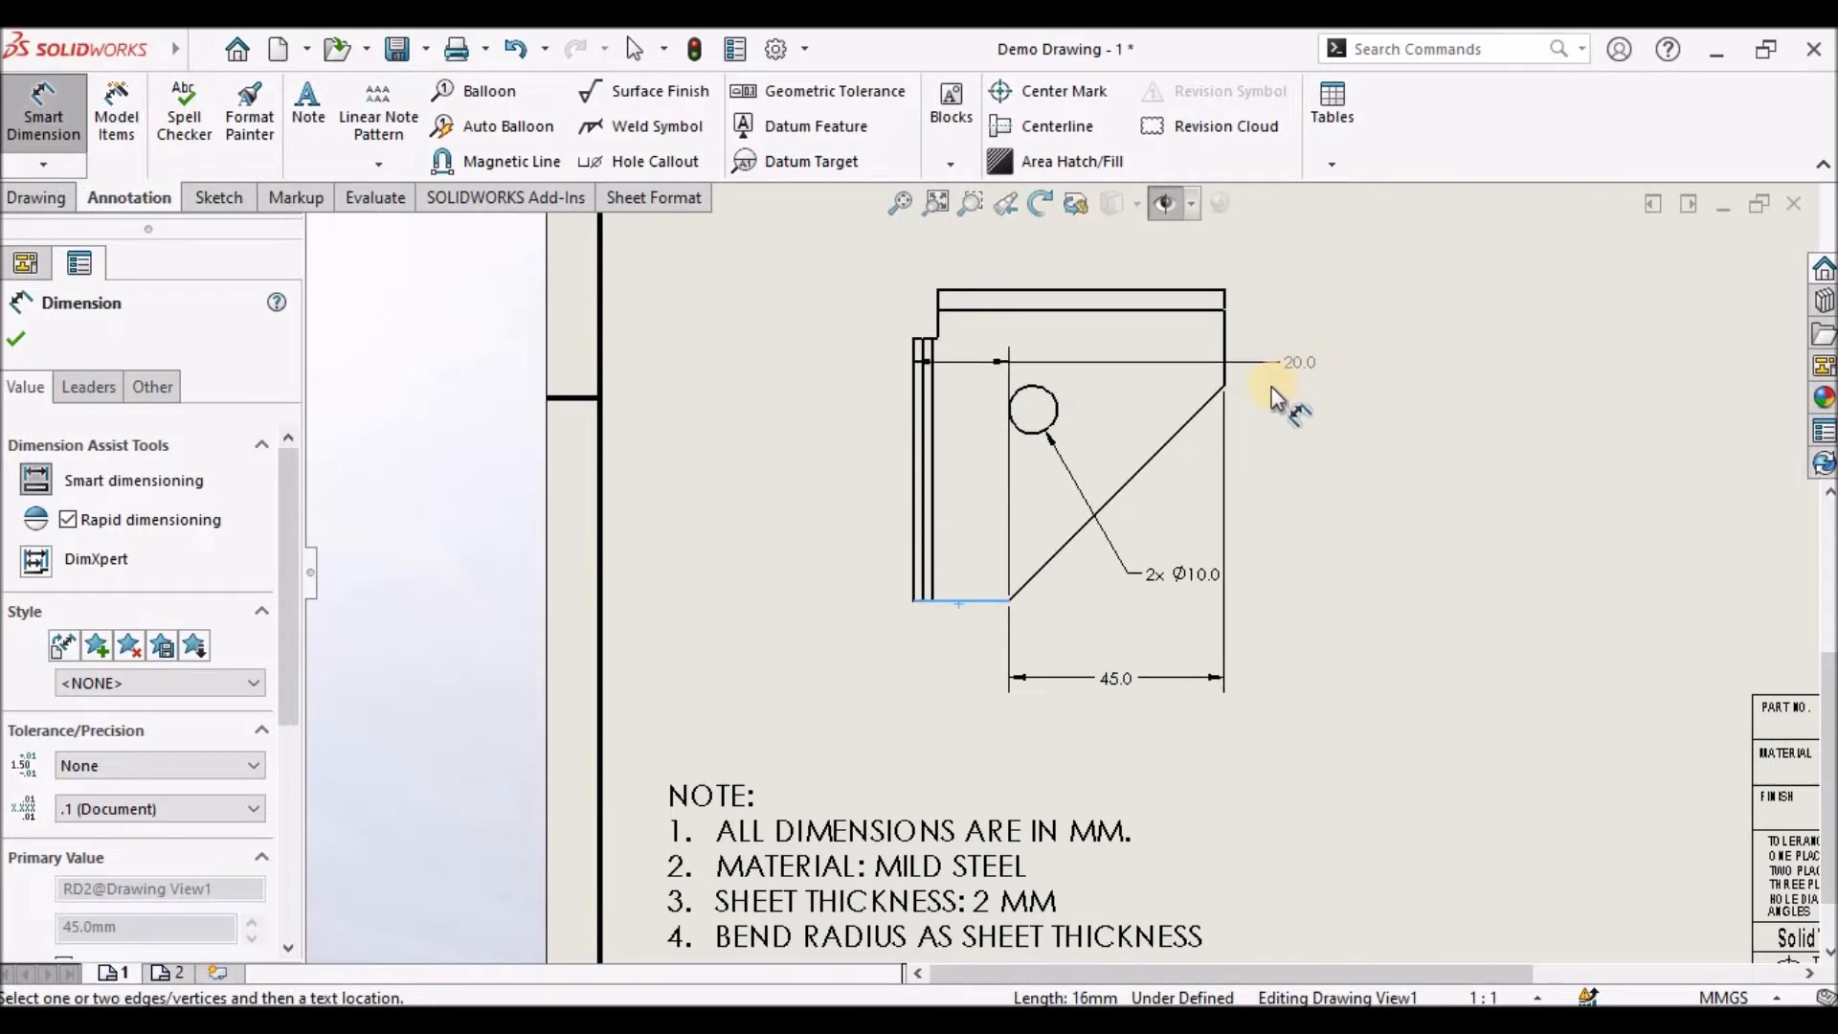
scroll(1271, 387, down, 2)
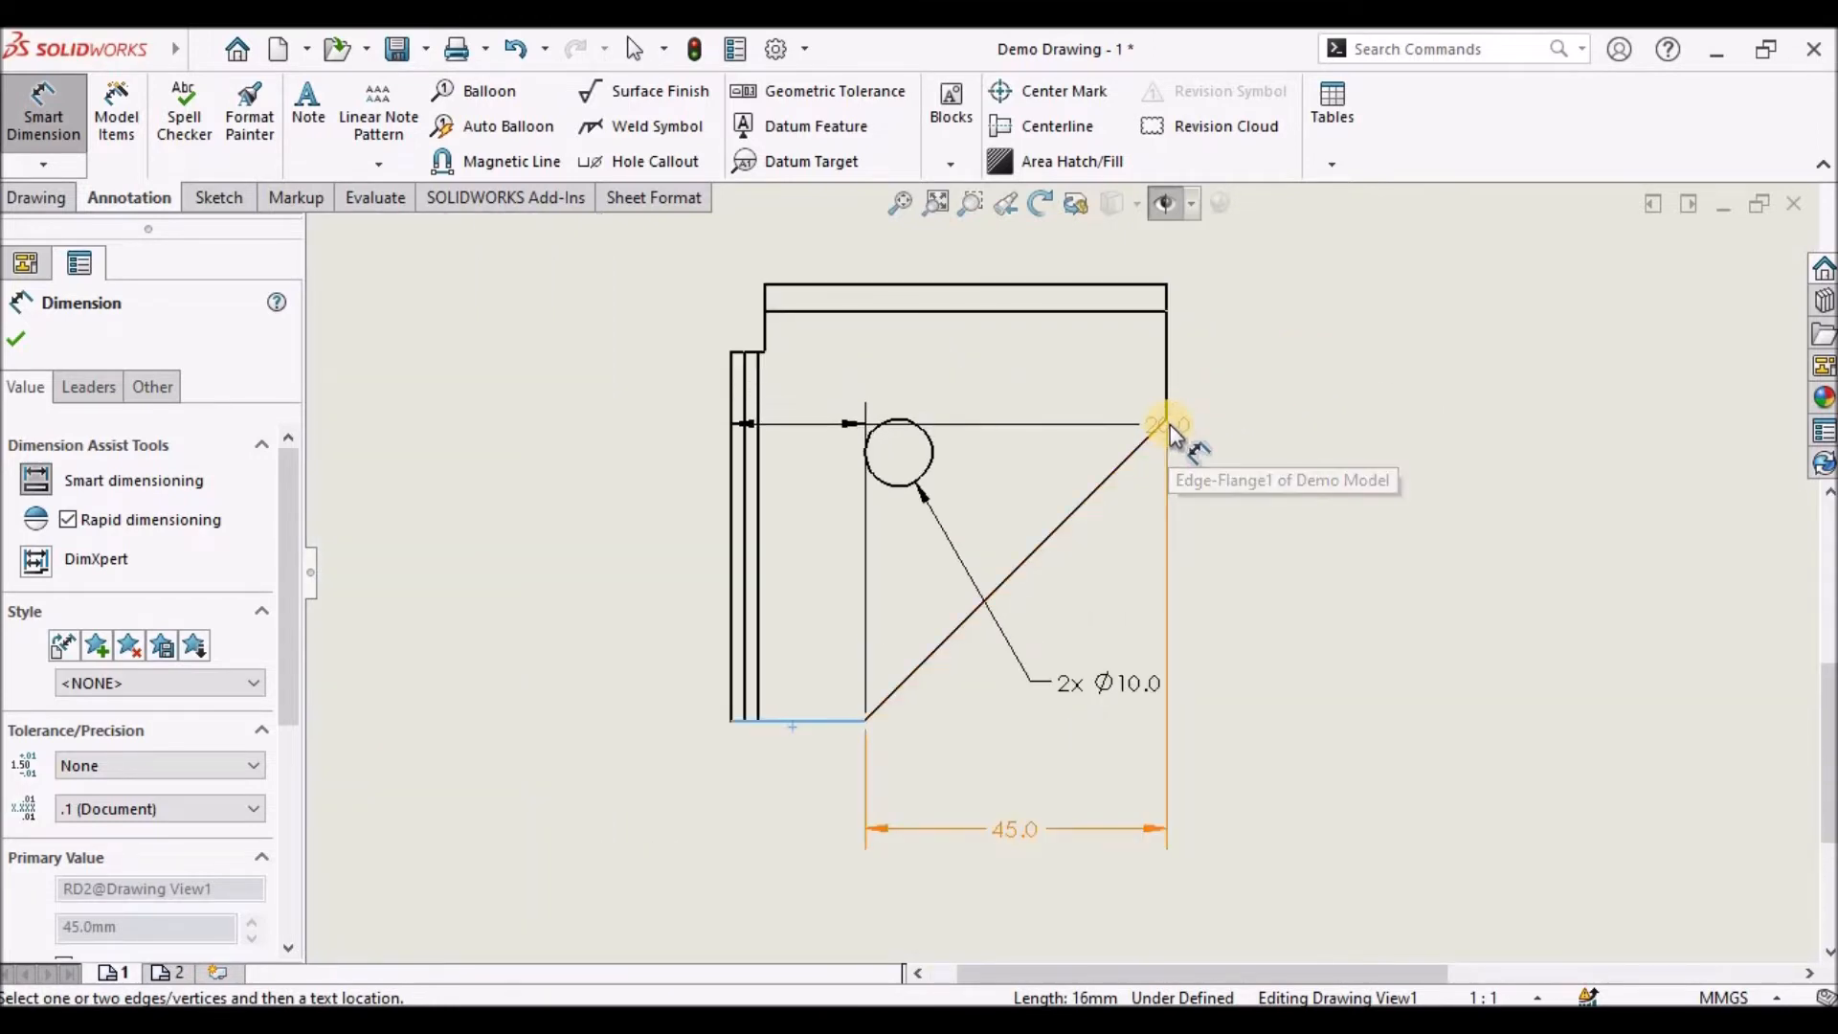
click(1168, 420)
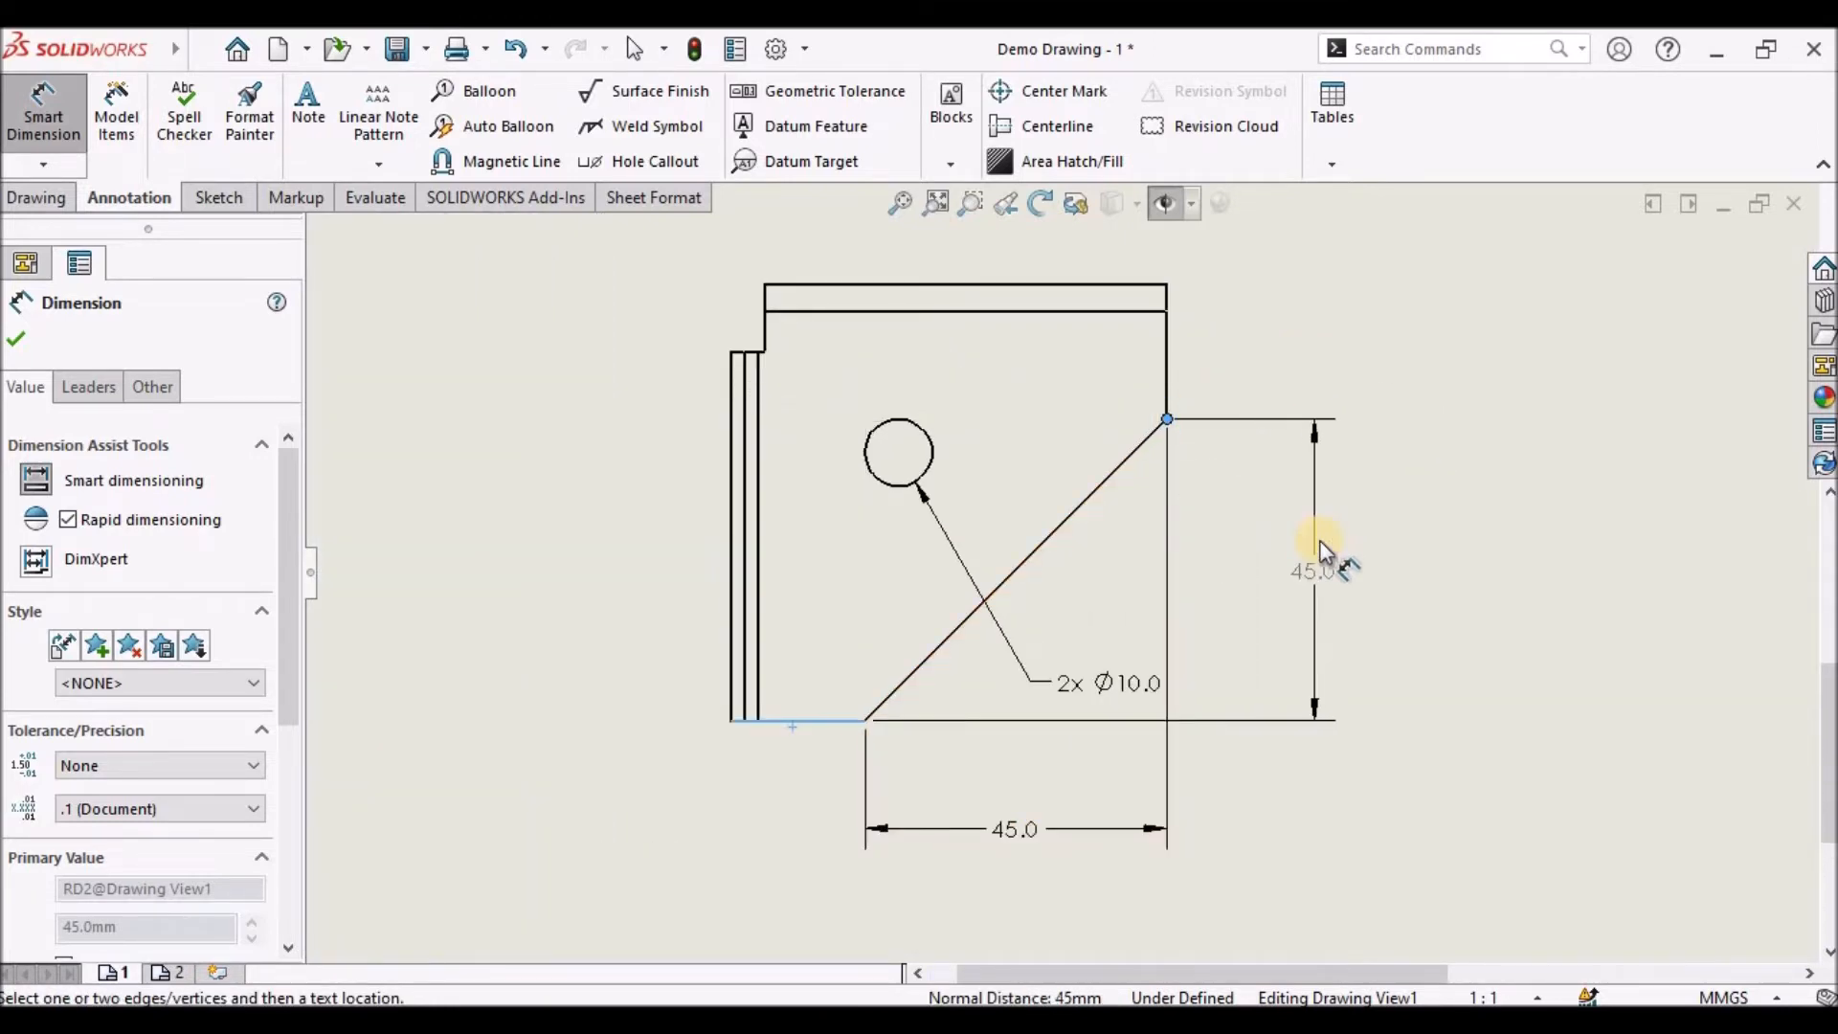
click(1319, 539)
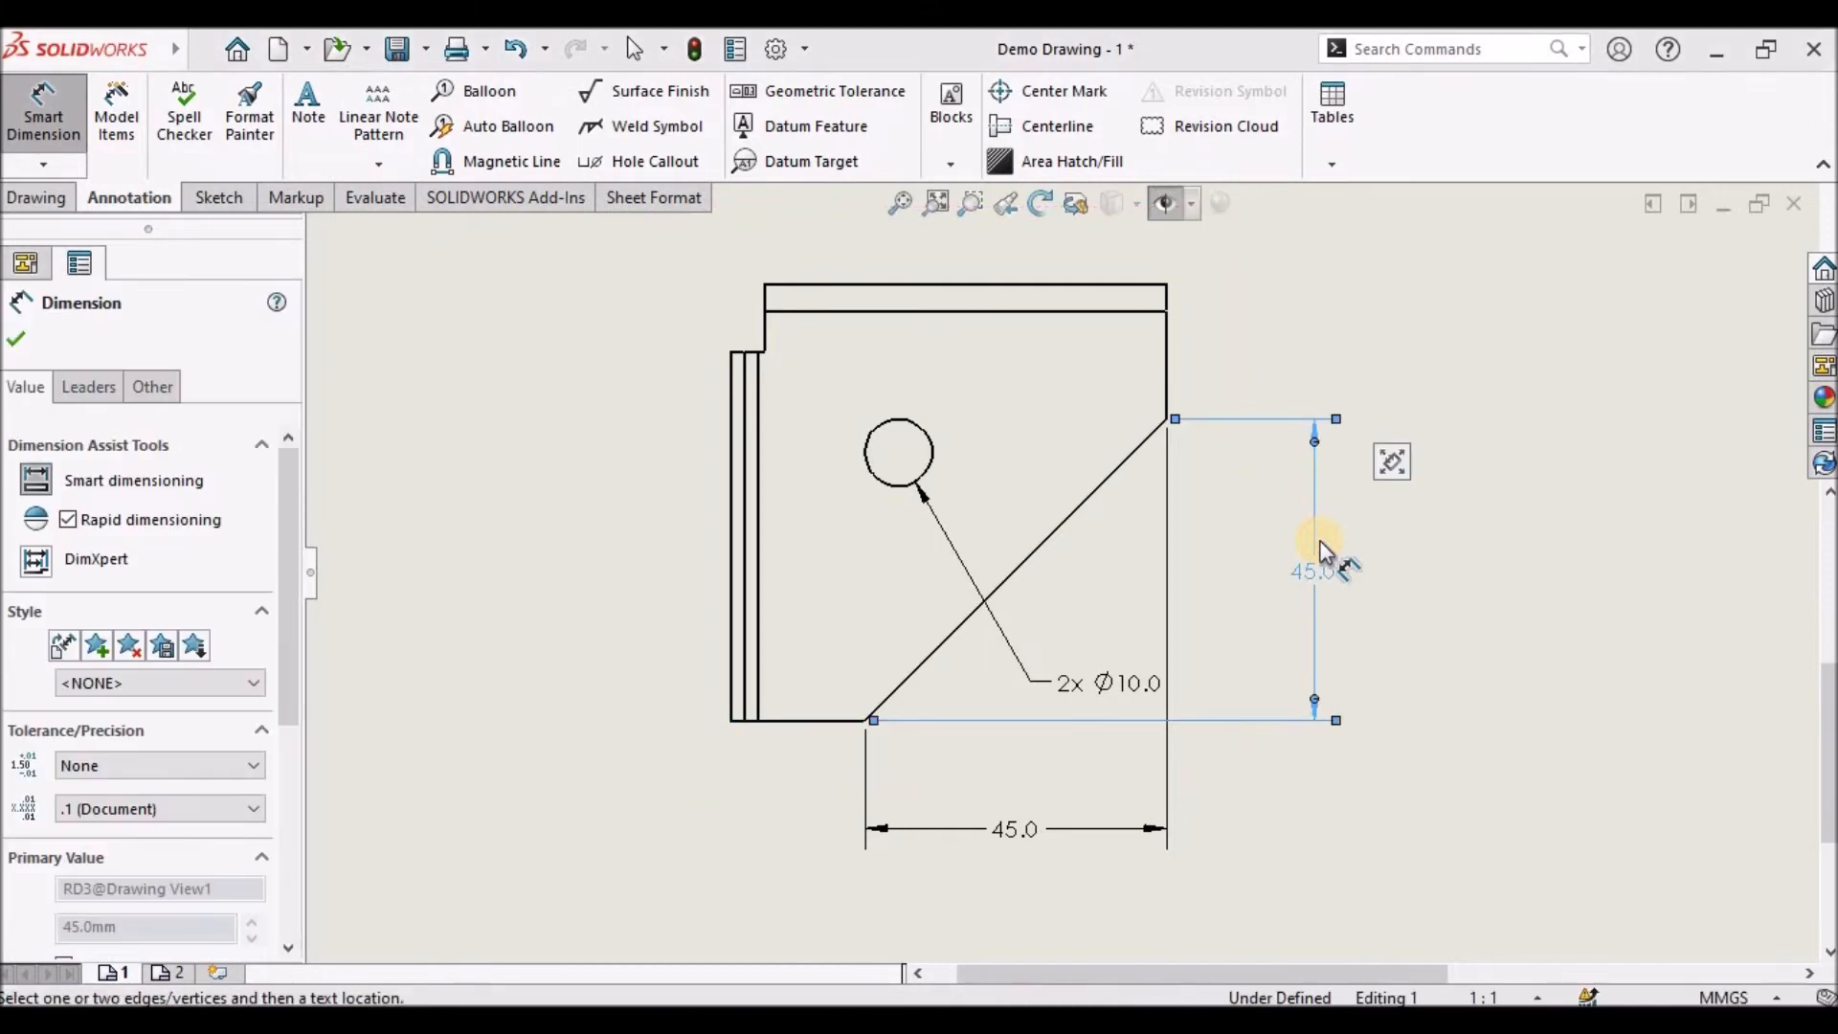
Dimension the part's overall width from the outer left edge to the right corner, below the slanted edge's horizontal dimension
scroll(1069, 574, up, 3)
click(870, 544)
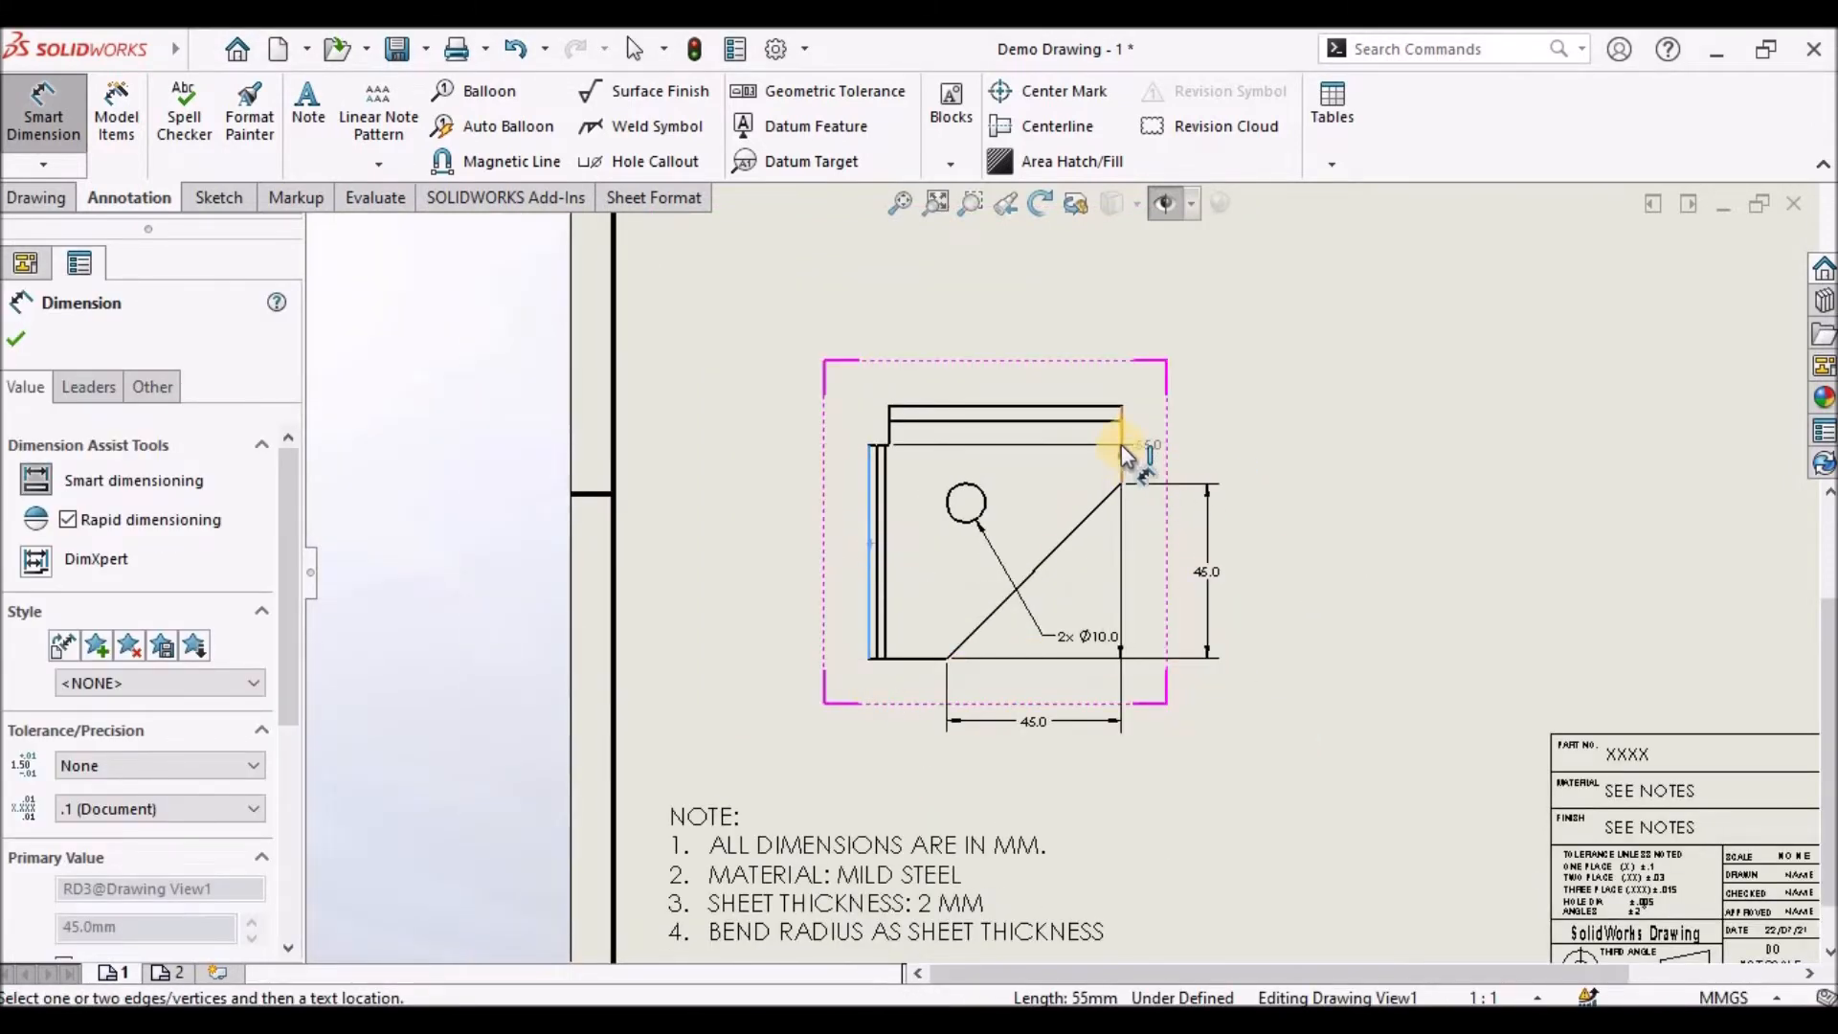
click(1122, 486)
click(997, 766)
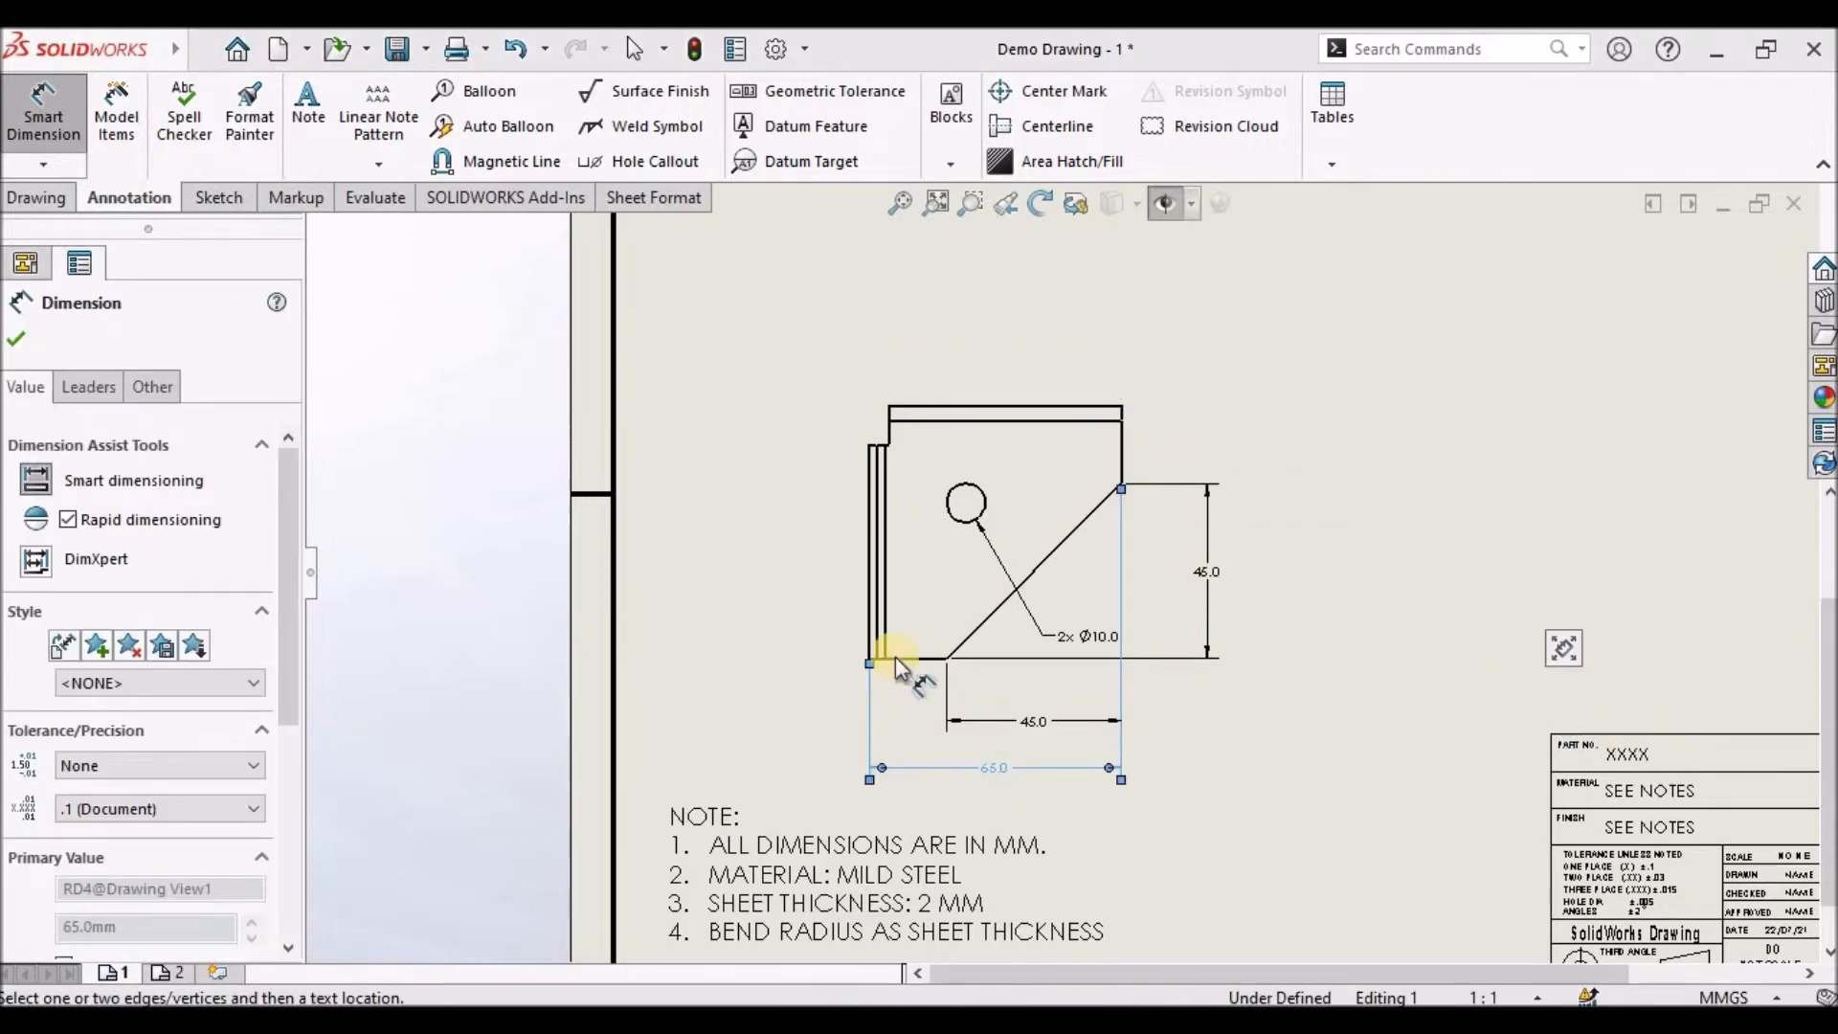
click(767, 601)
Dimension the vertical distance between the hole's center and the part's bottom edge, placing it left of the view
scroll(894, 561, down, 1)
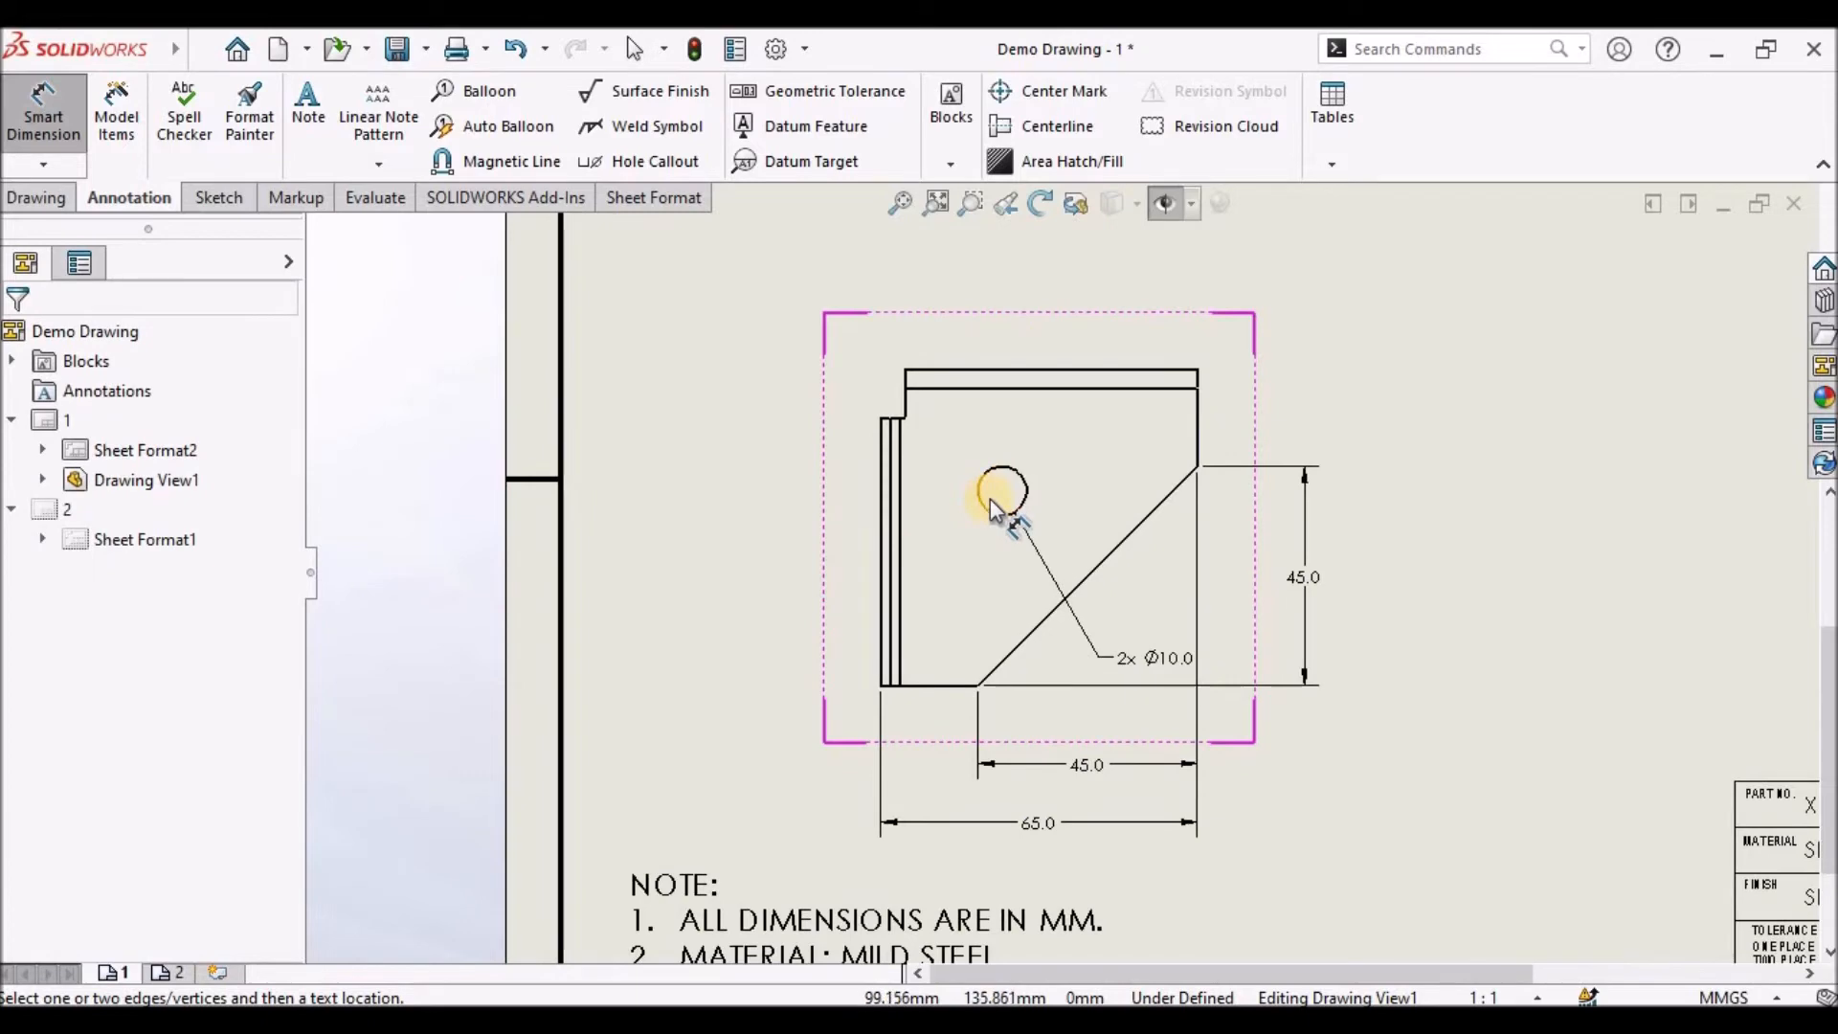
click(989, 508)
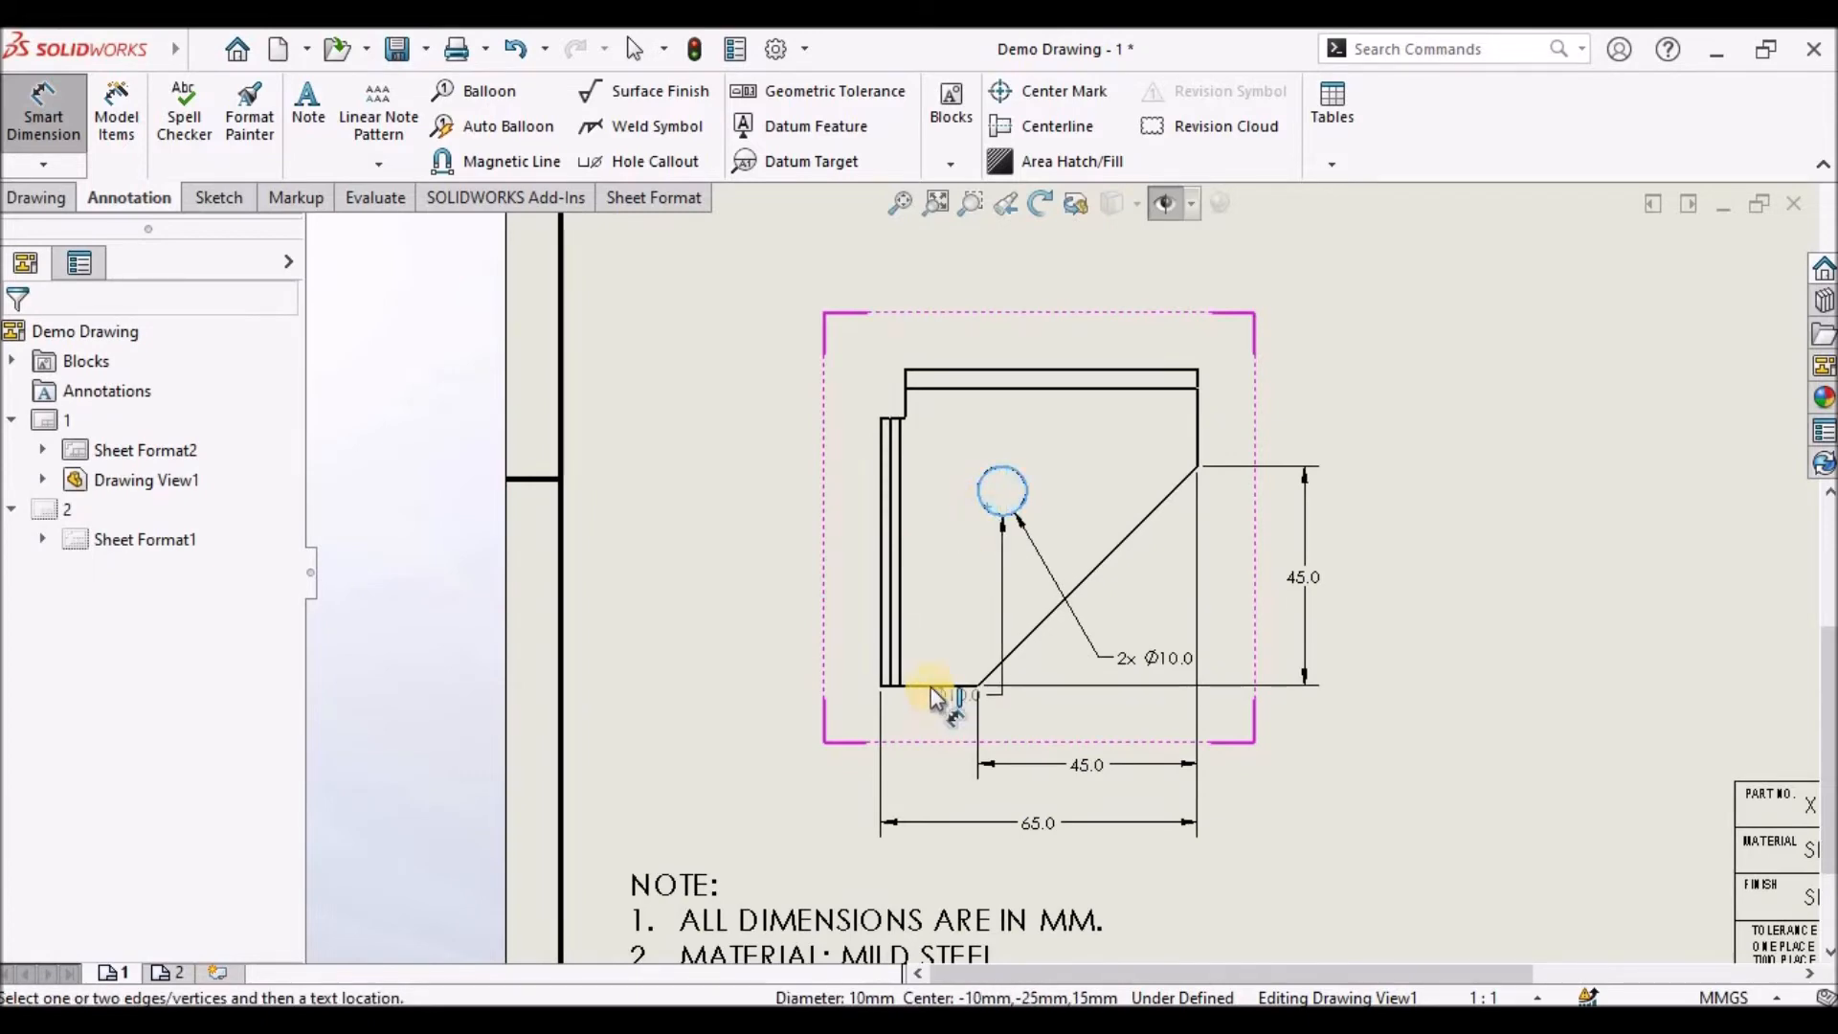
click(932, 687)
click(775, 608)
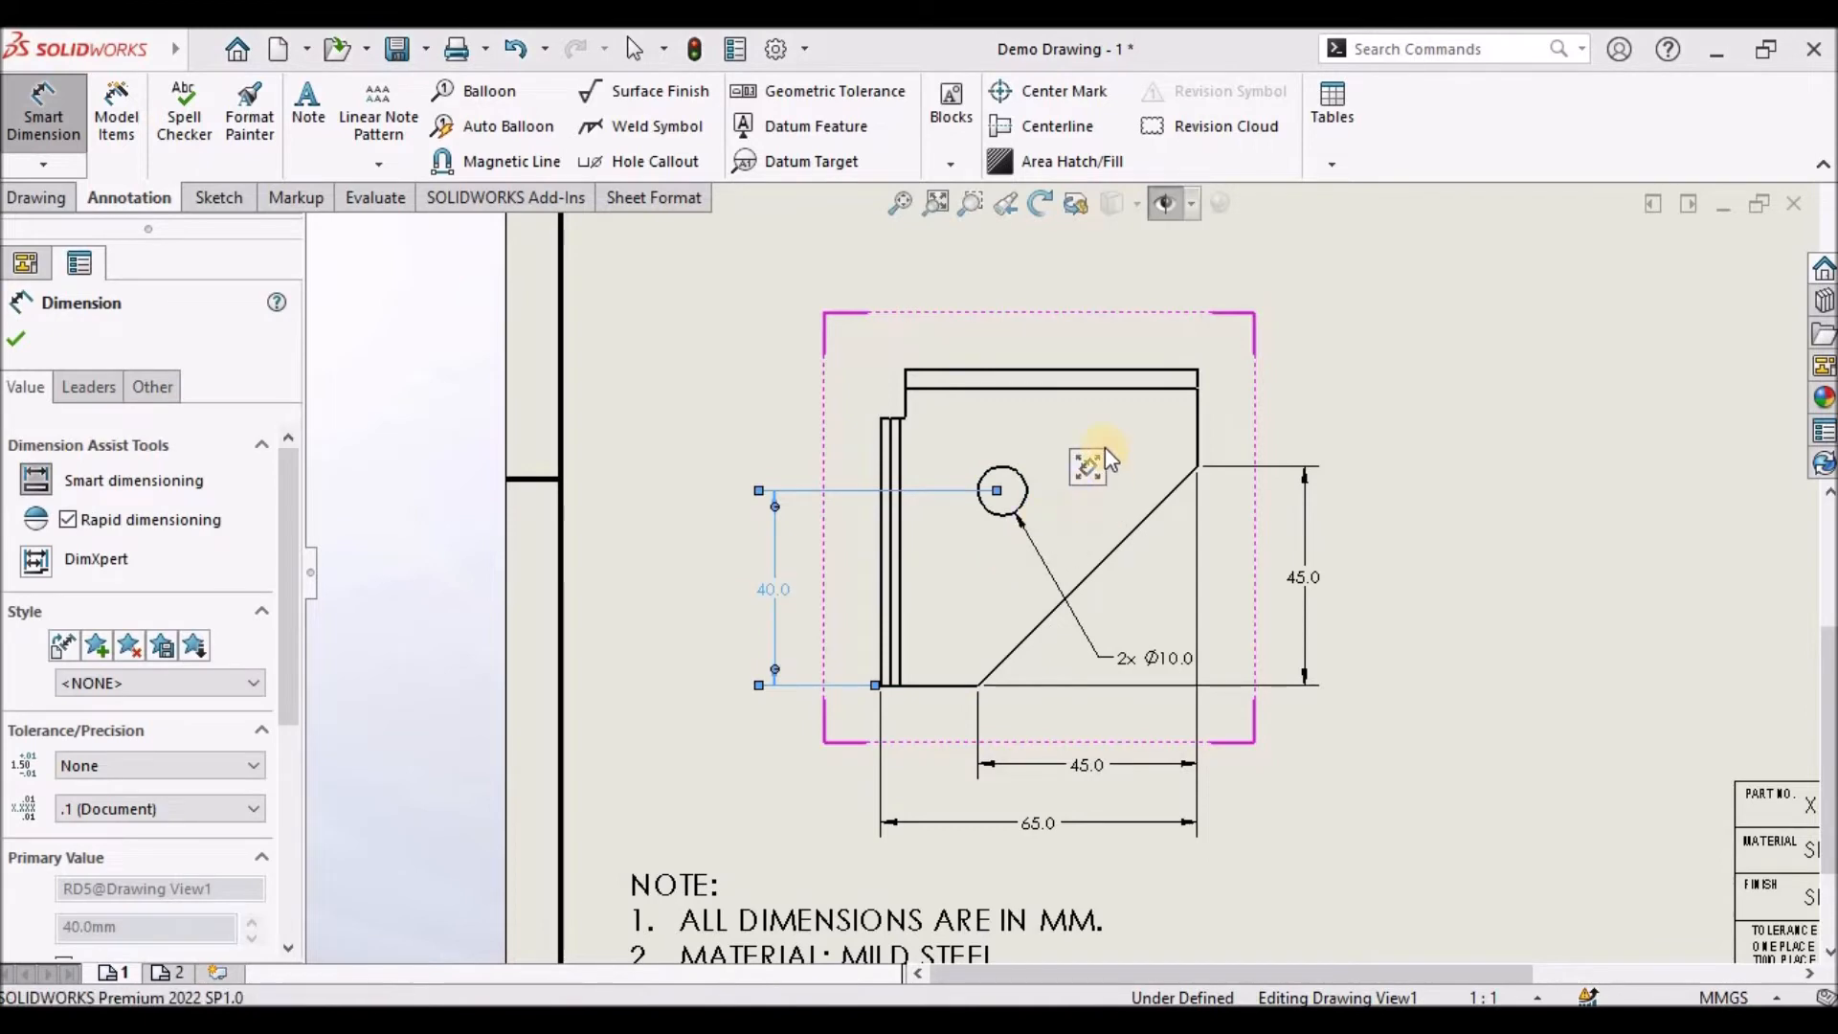
mouse_move(1104, 446)
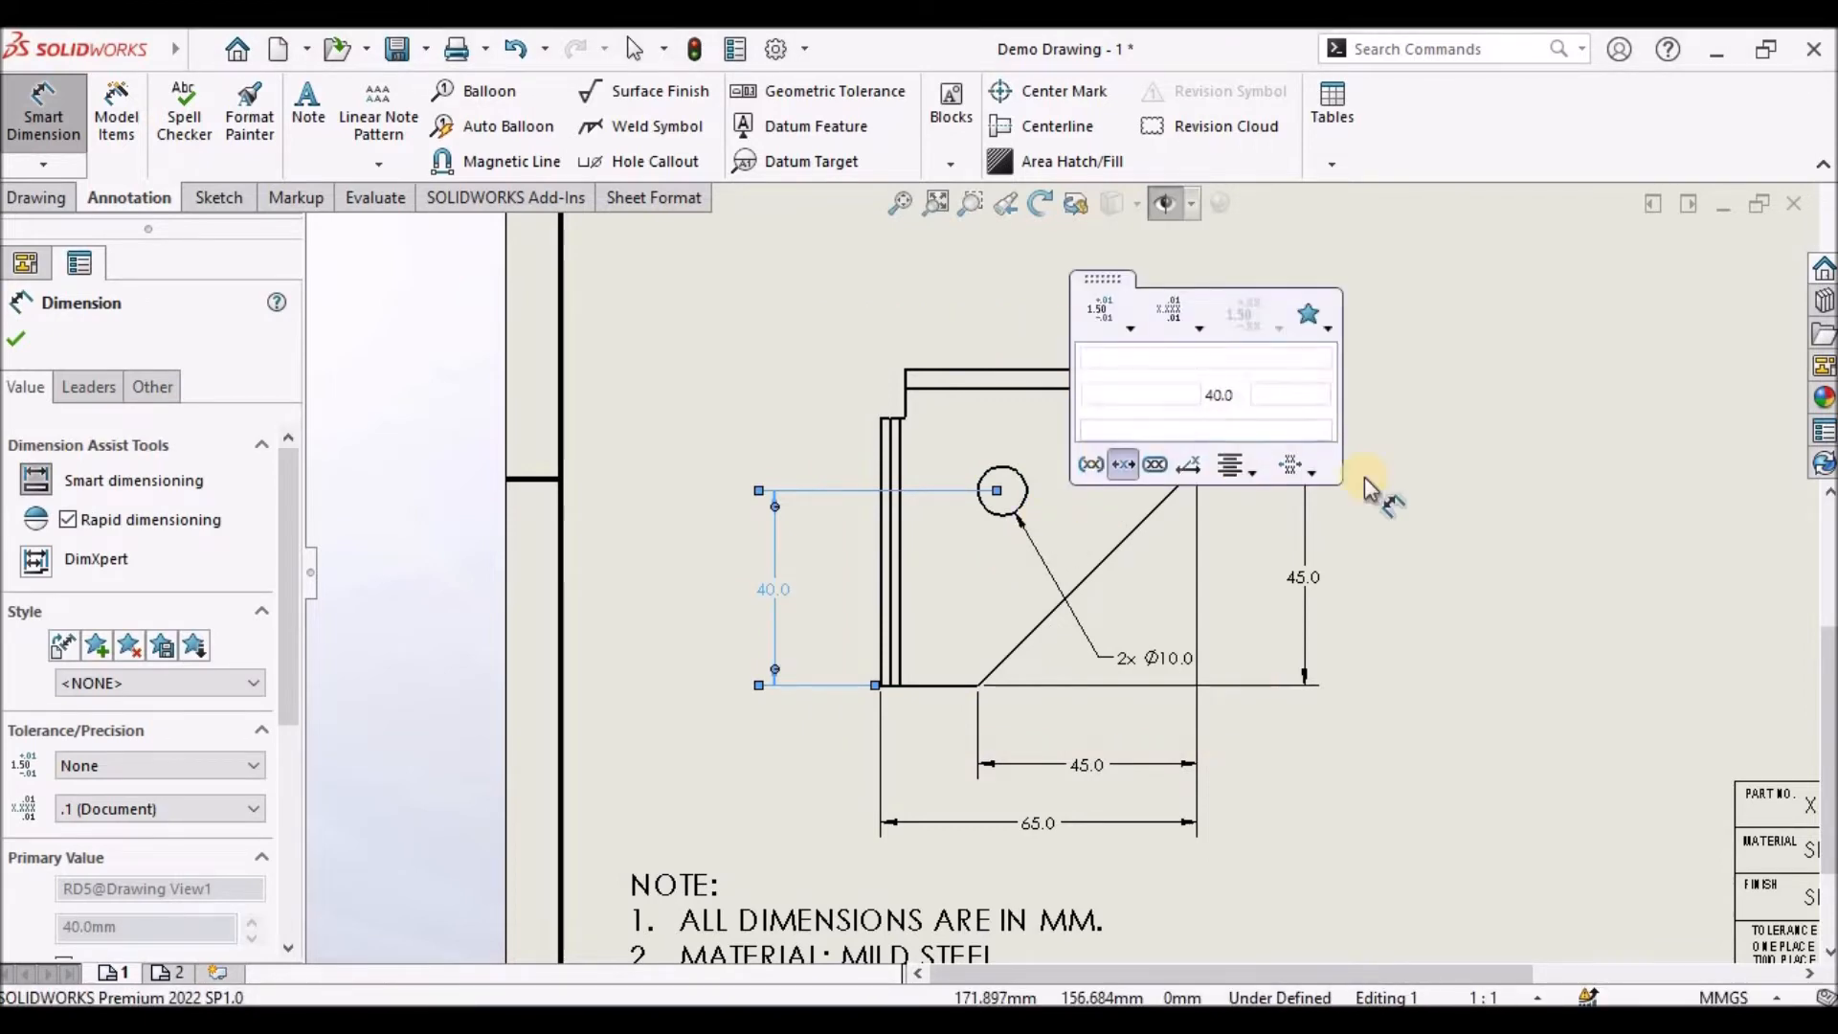
click(1495, 465)
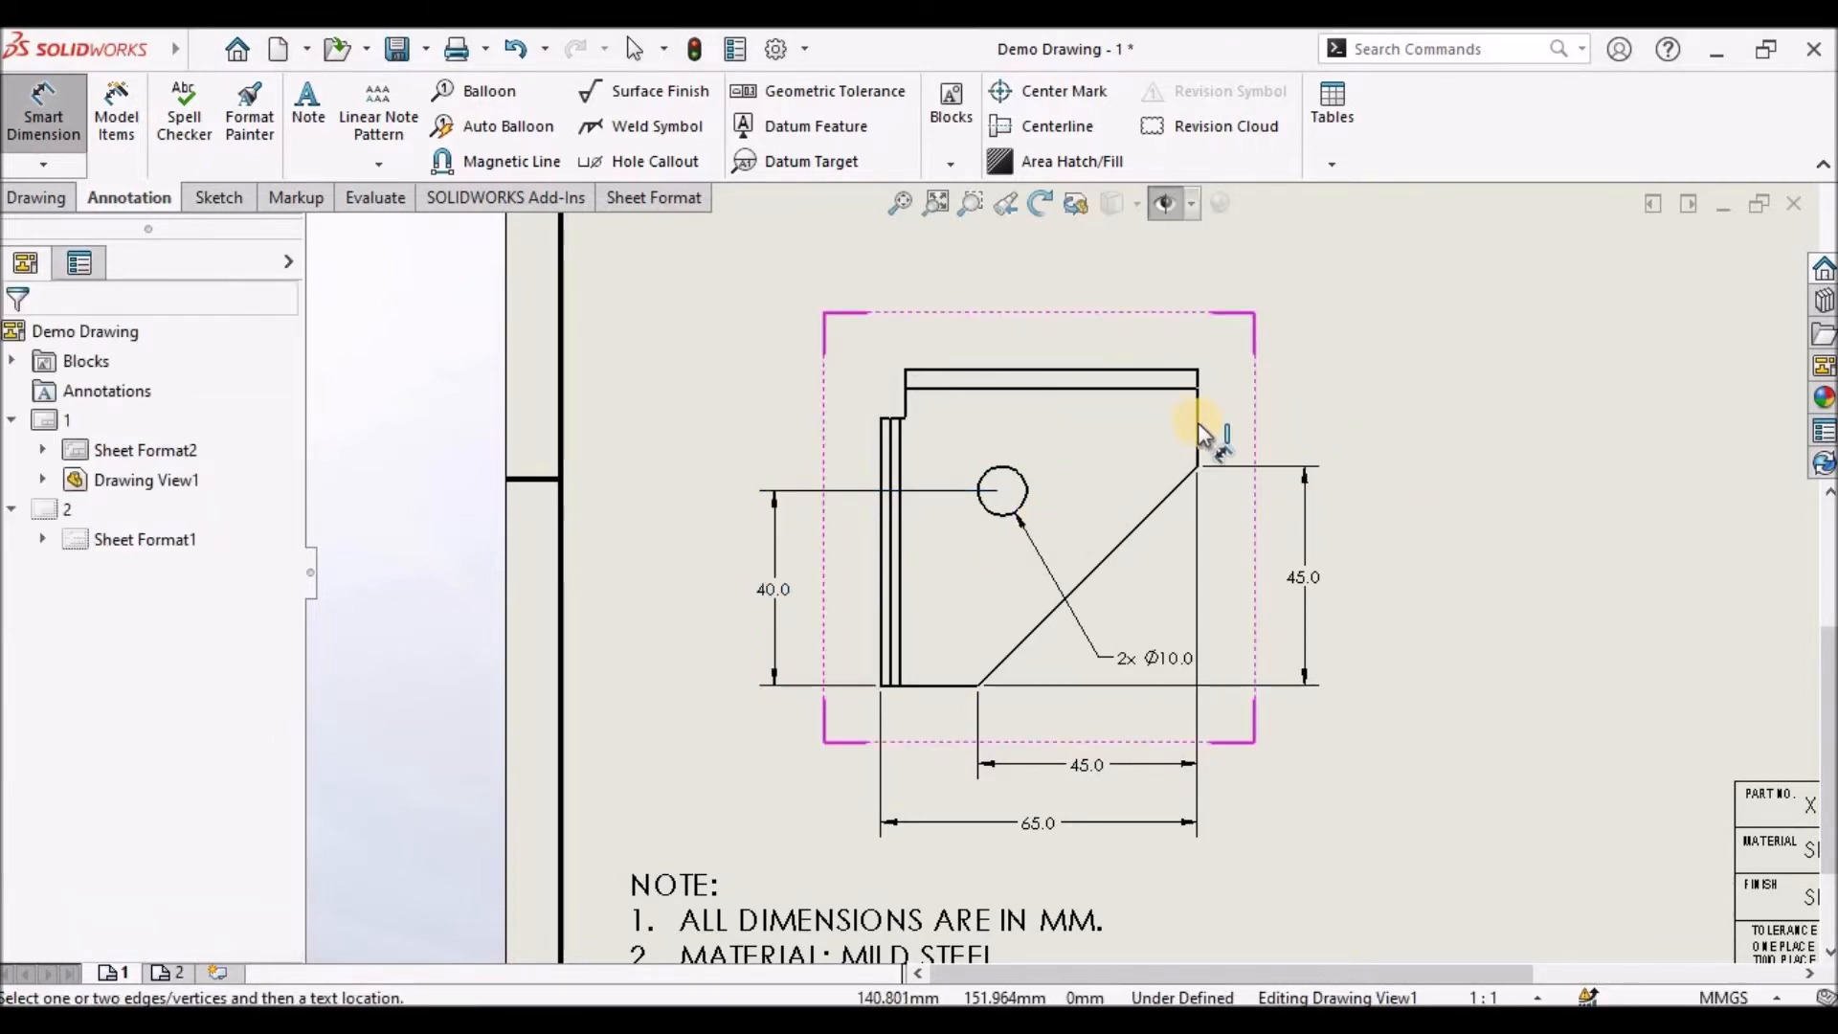
Dimension the horizontal distance from the part's right edge to the hole's center, placing it above the view
click(1197, 428)
click(1005, 482)
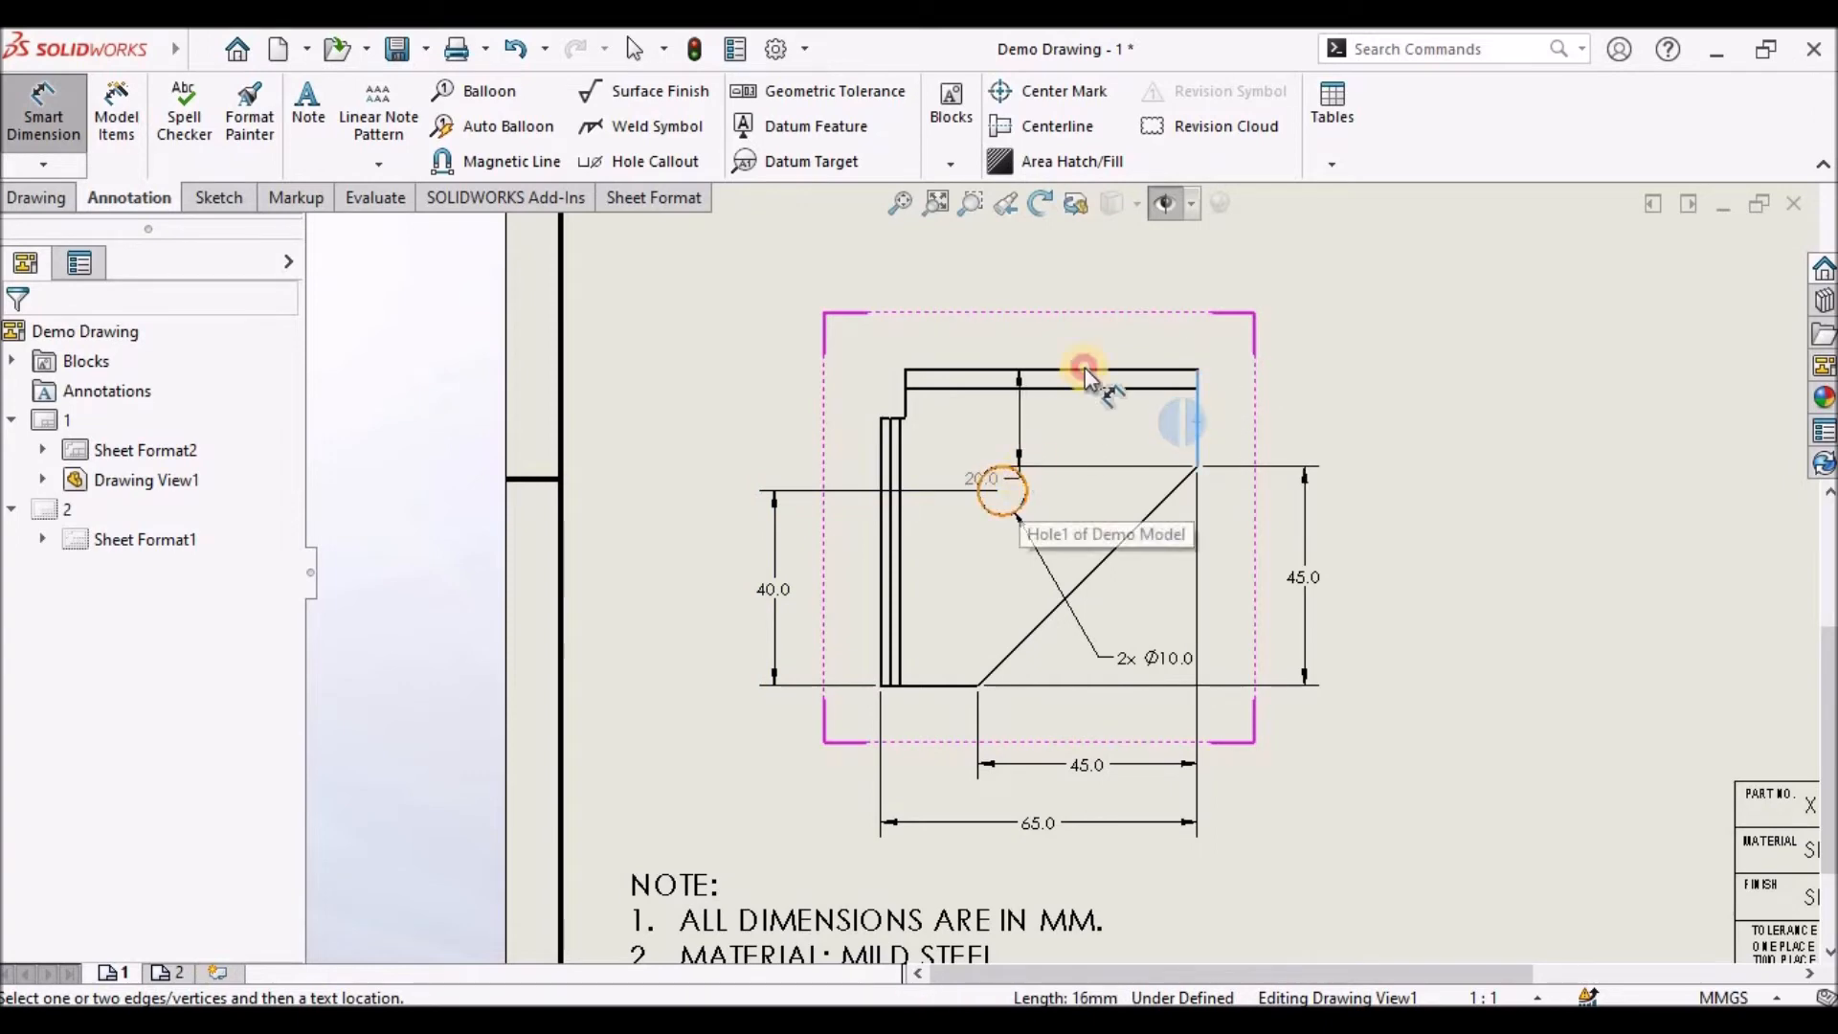
click(1129, 322)
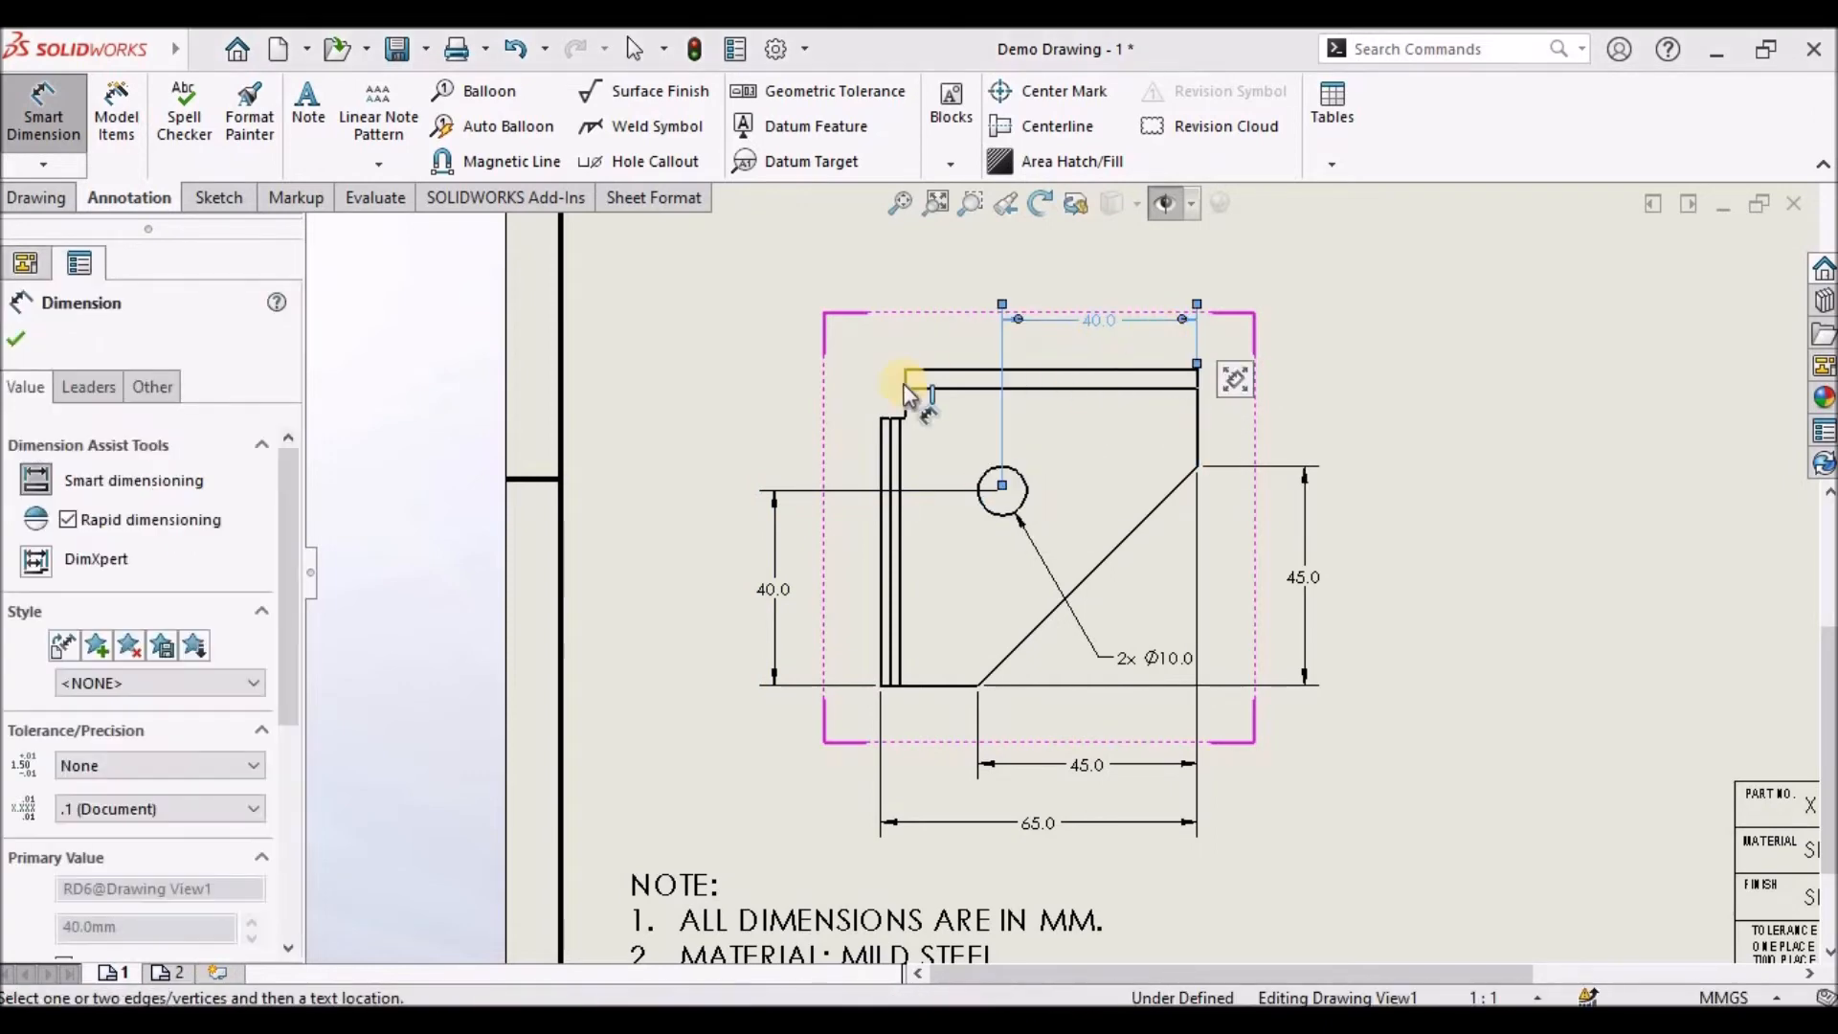
scroll(900, 428, down, 4)
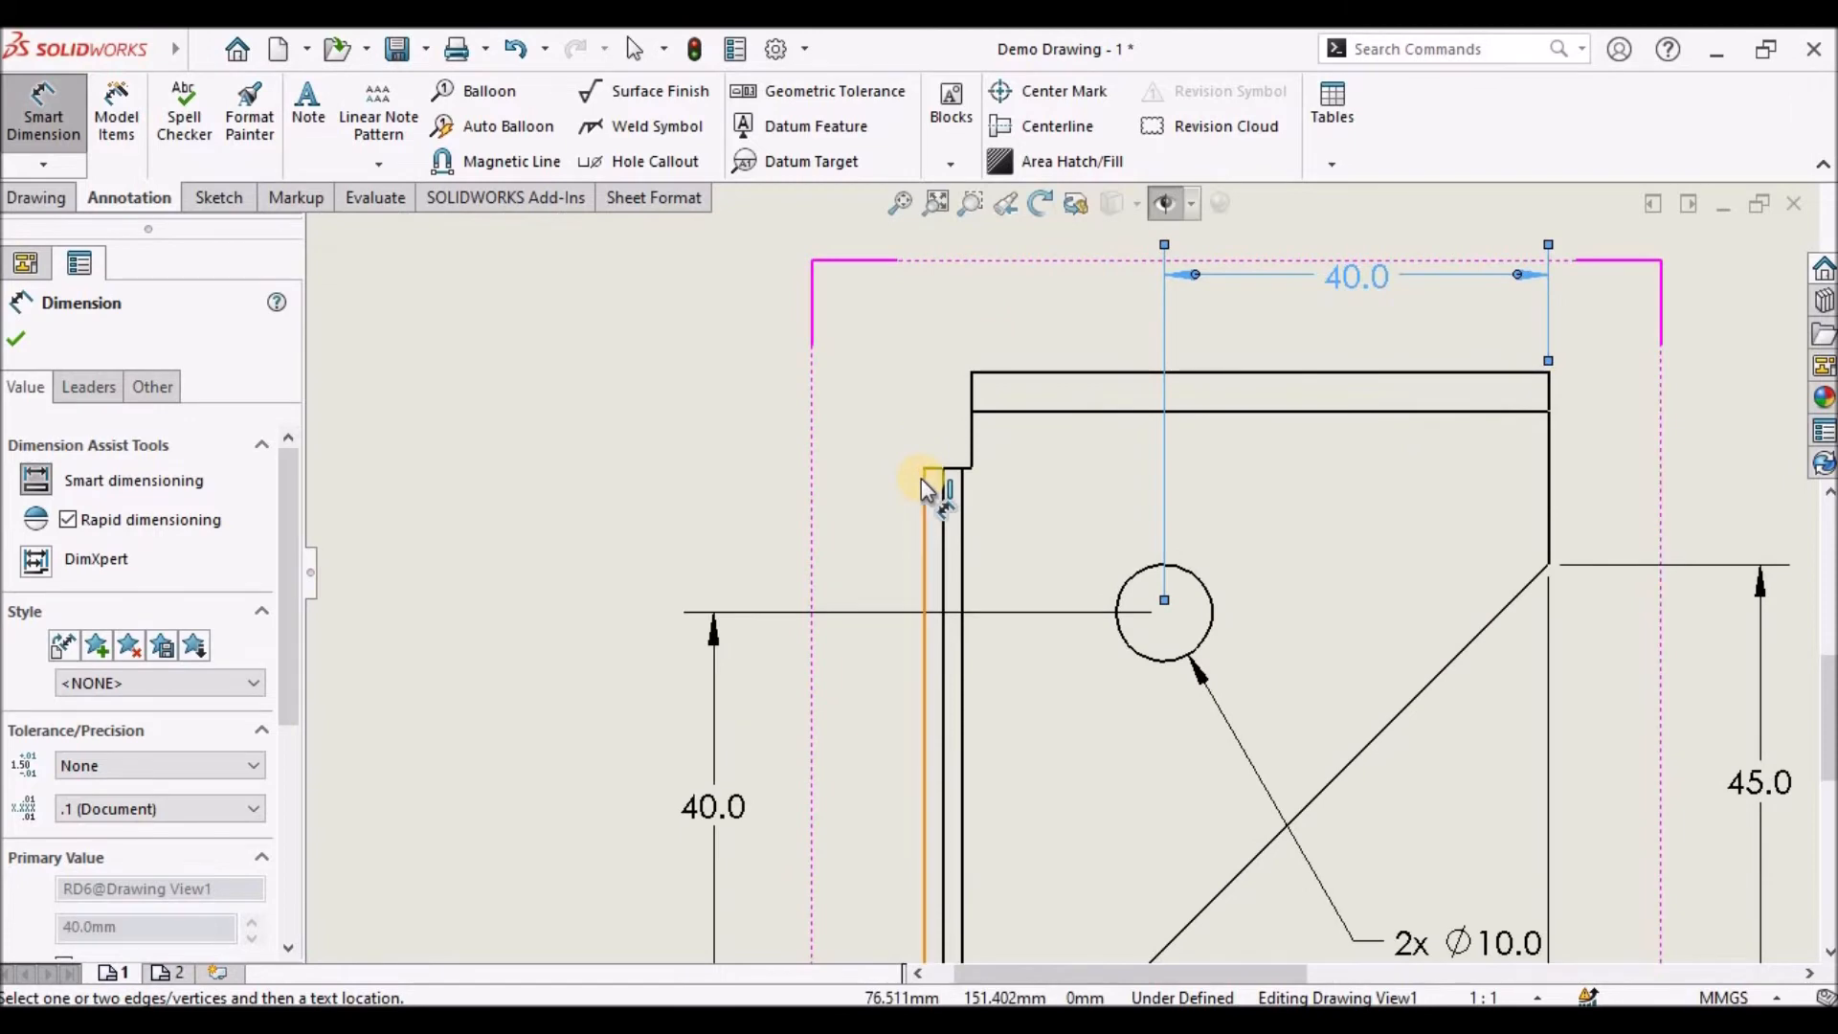
Dimension the upper-left corner notch's horizontal width above the view and its vertical height beside the view
click(920, 478)
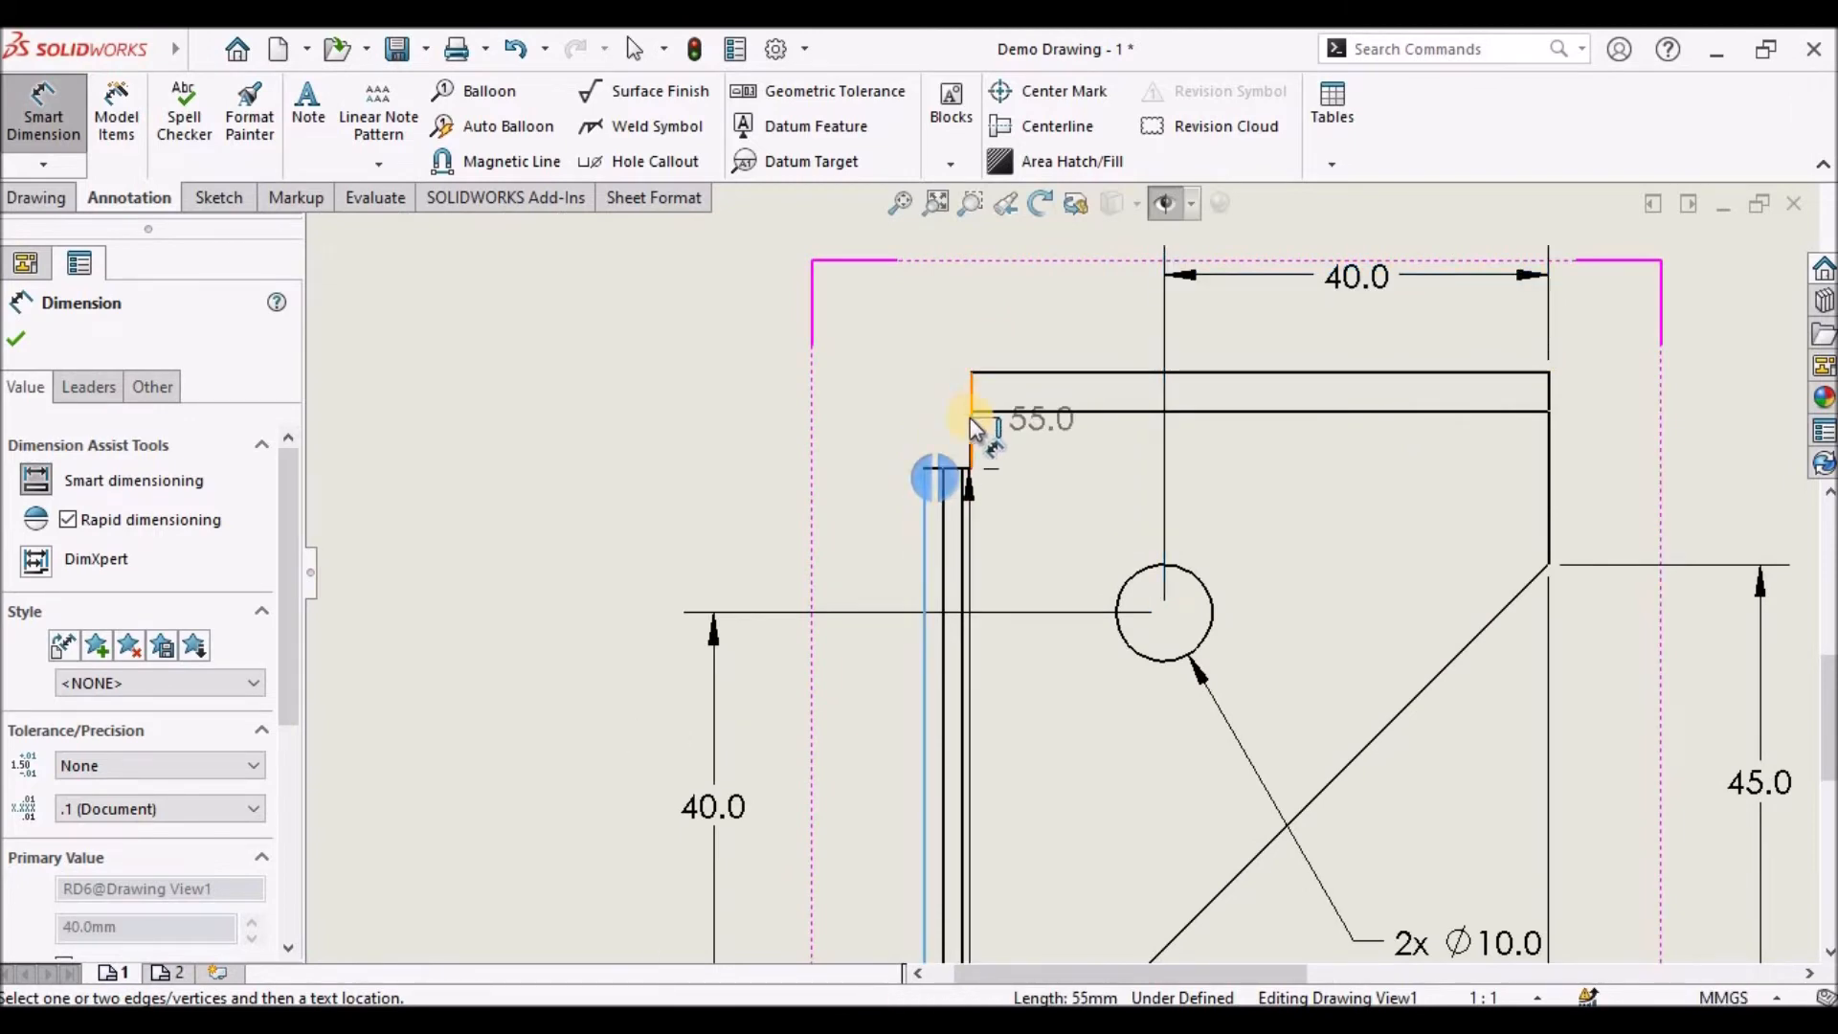
click(968, 417)
click(814, 304)
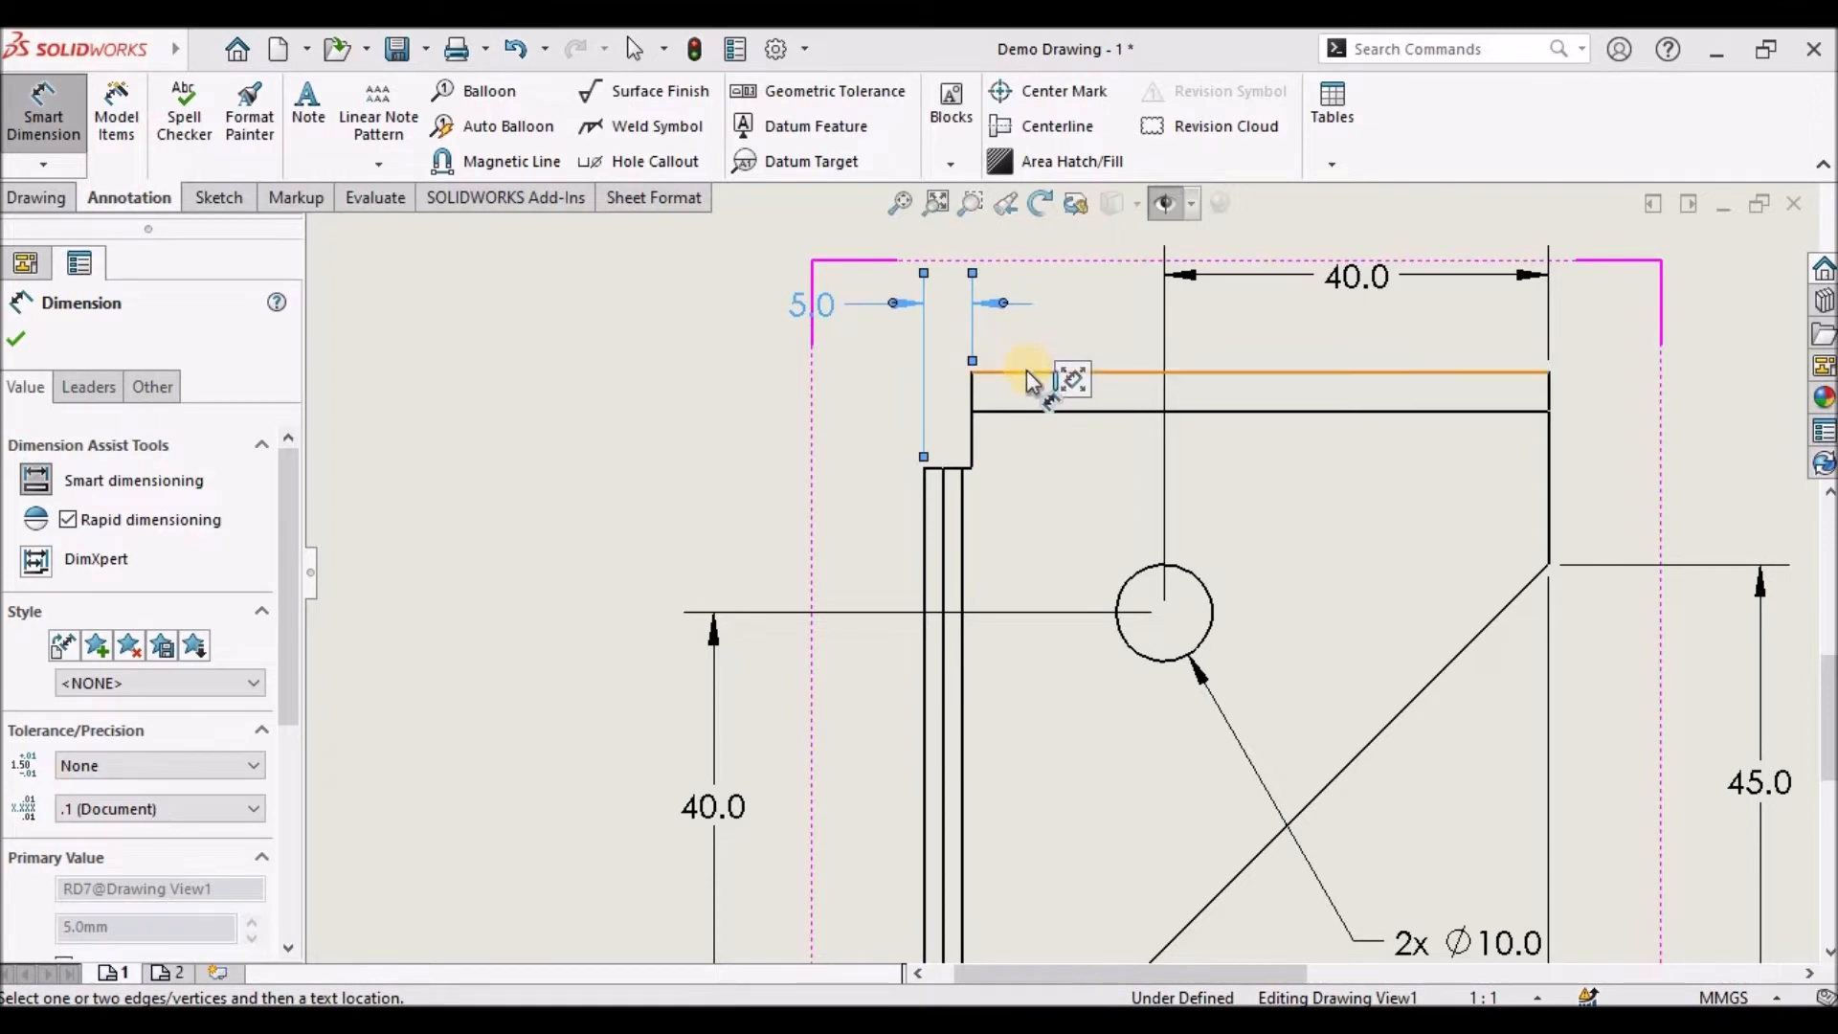
click(1026, 371)
click(938, 467)
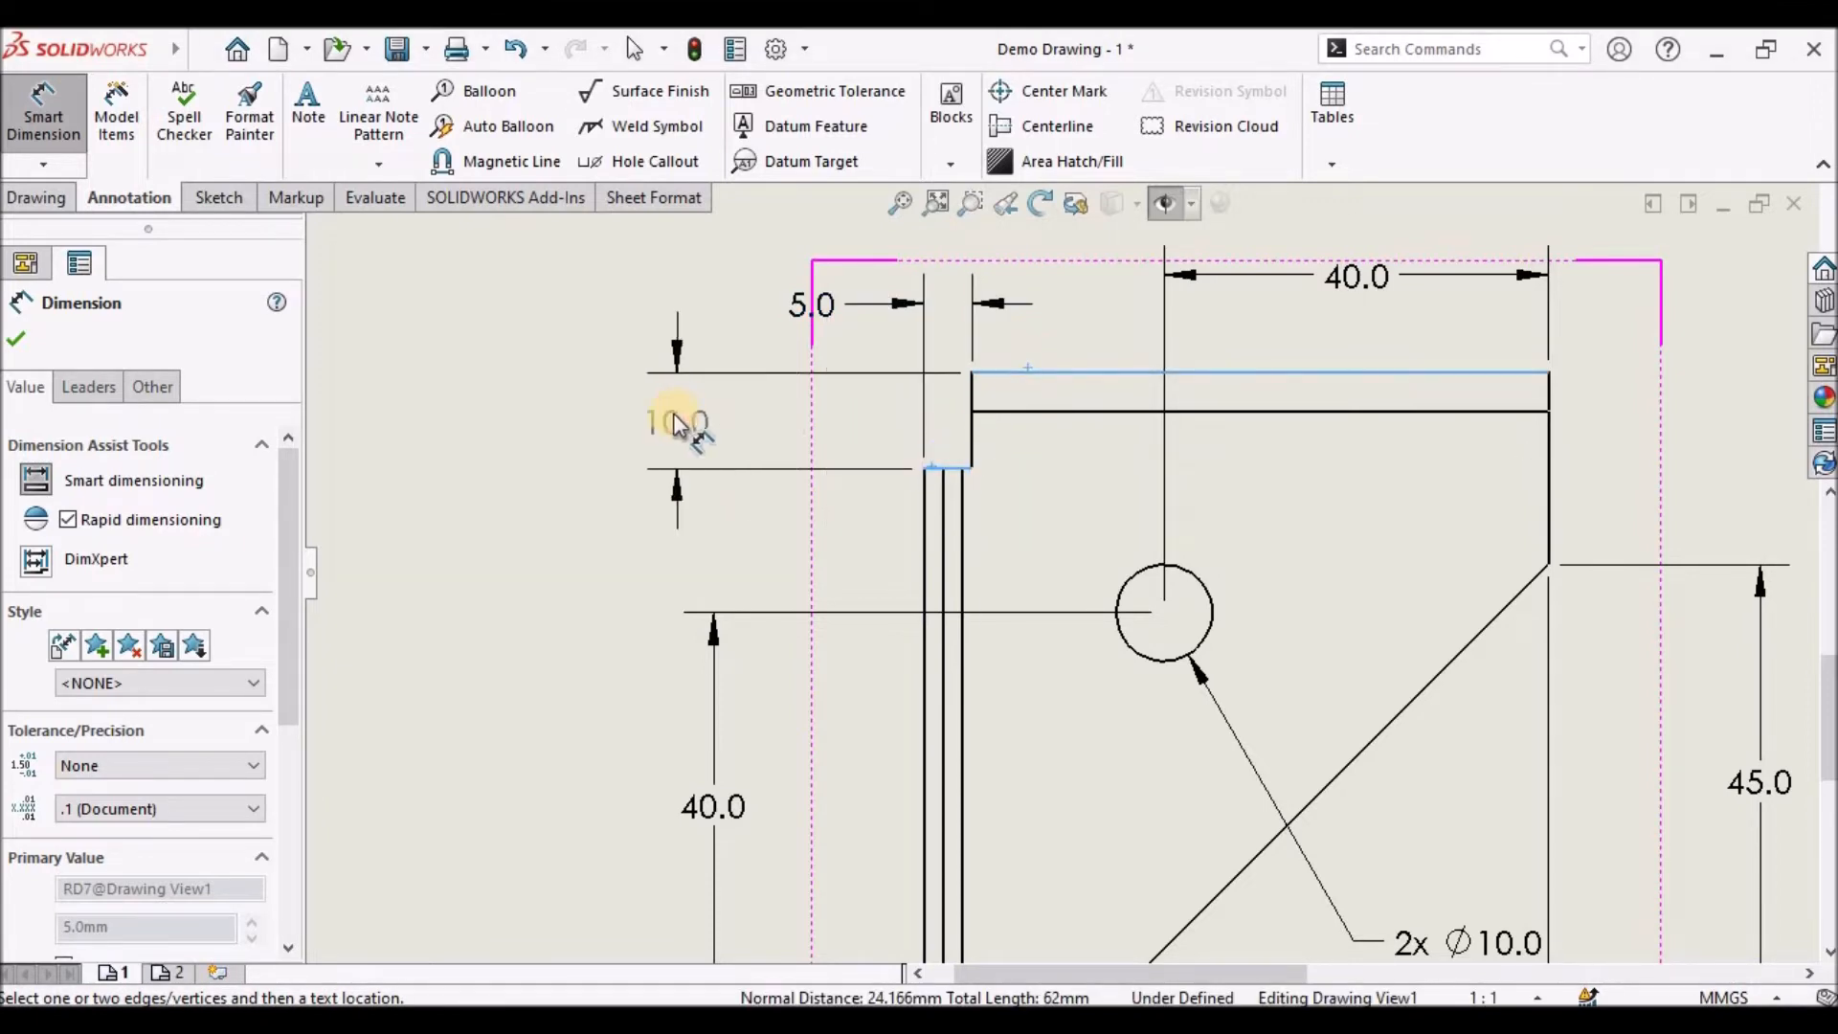
click(761, 414)
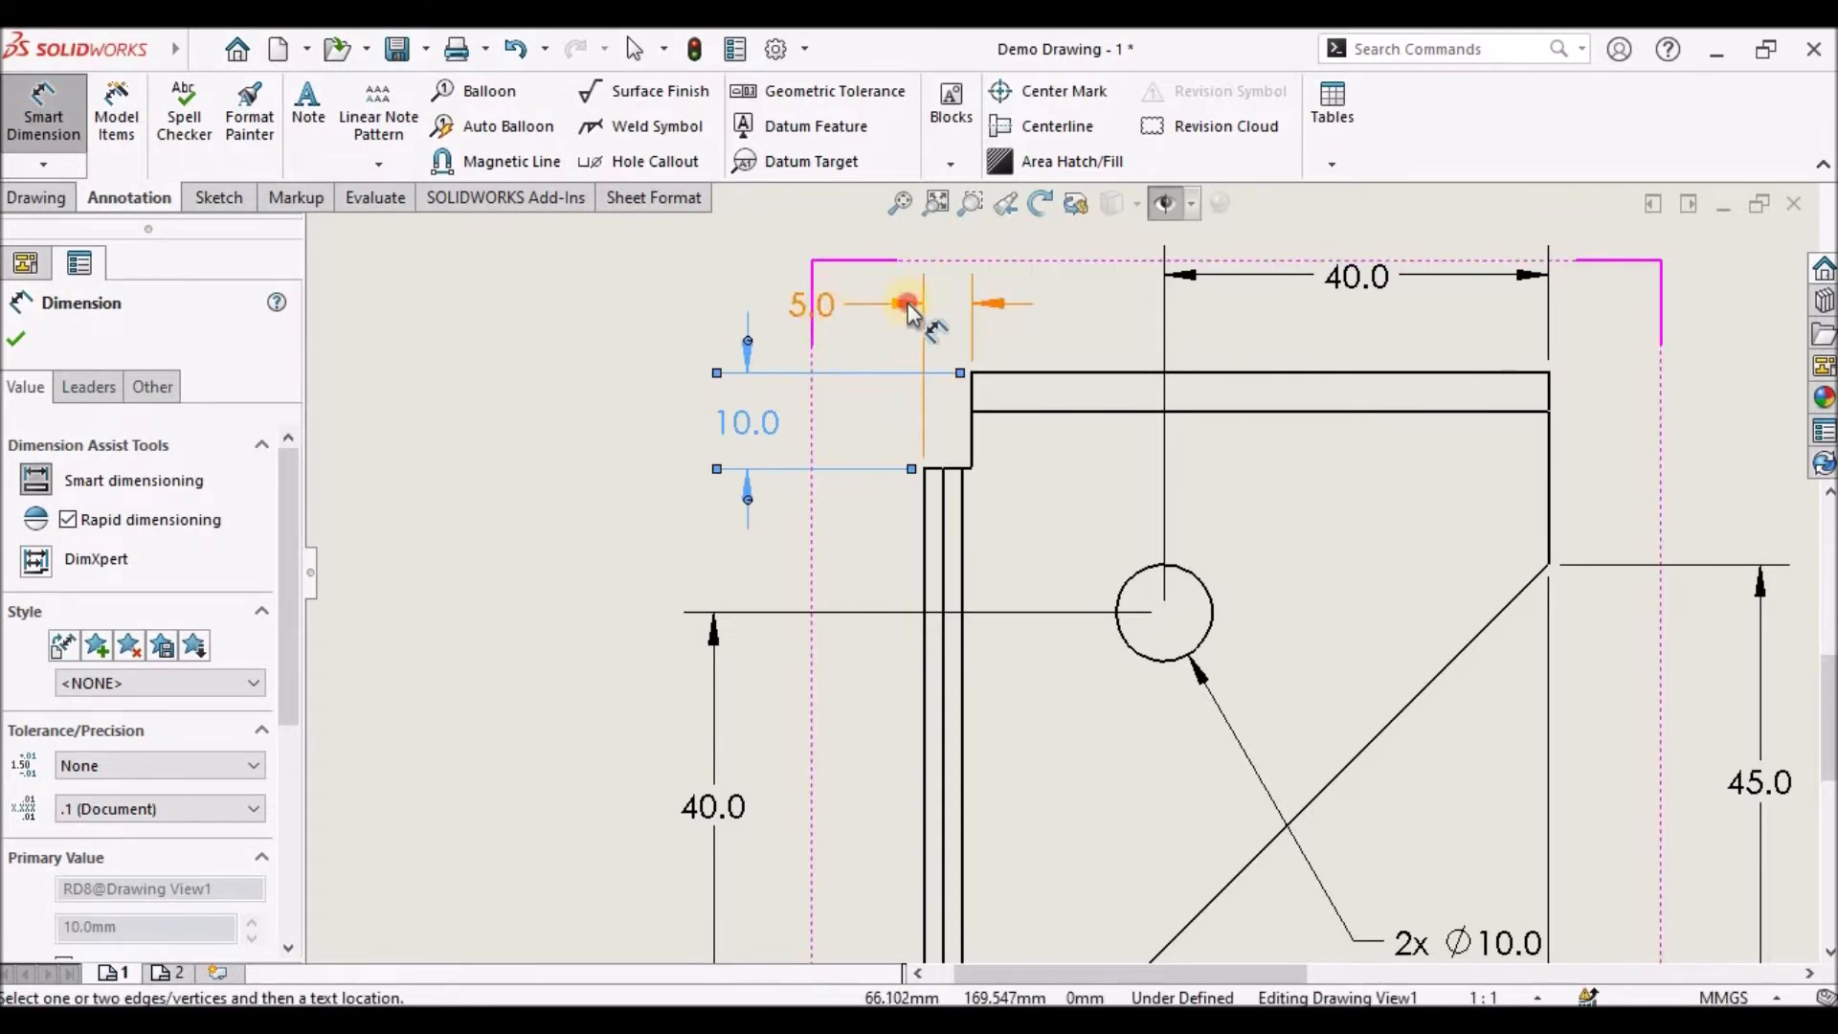
Move the notch width's text to the right of its extension lines and bring the notch height dimension closer to the part
click(1067, 302)
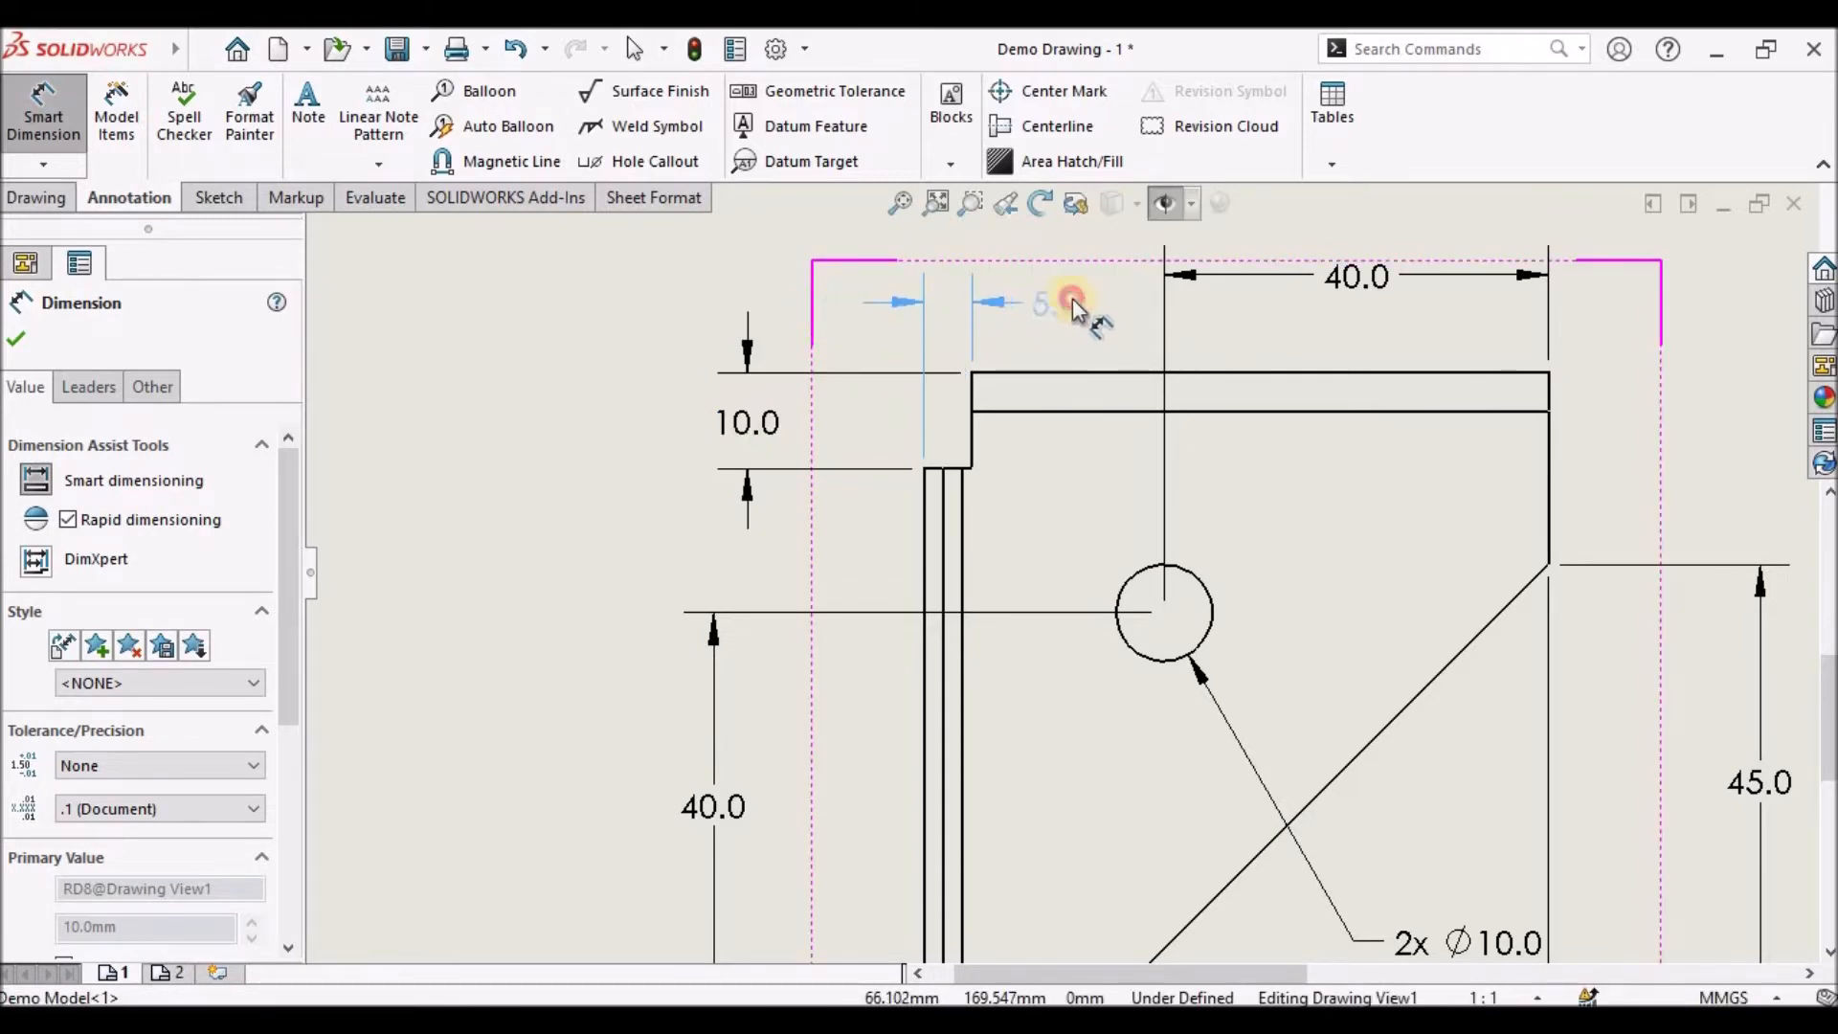
click(801, 428)
drag(800, 428, 826, 429)
click(552, 460)
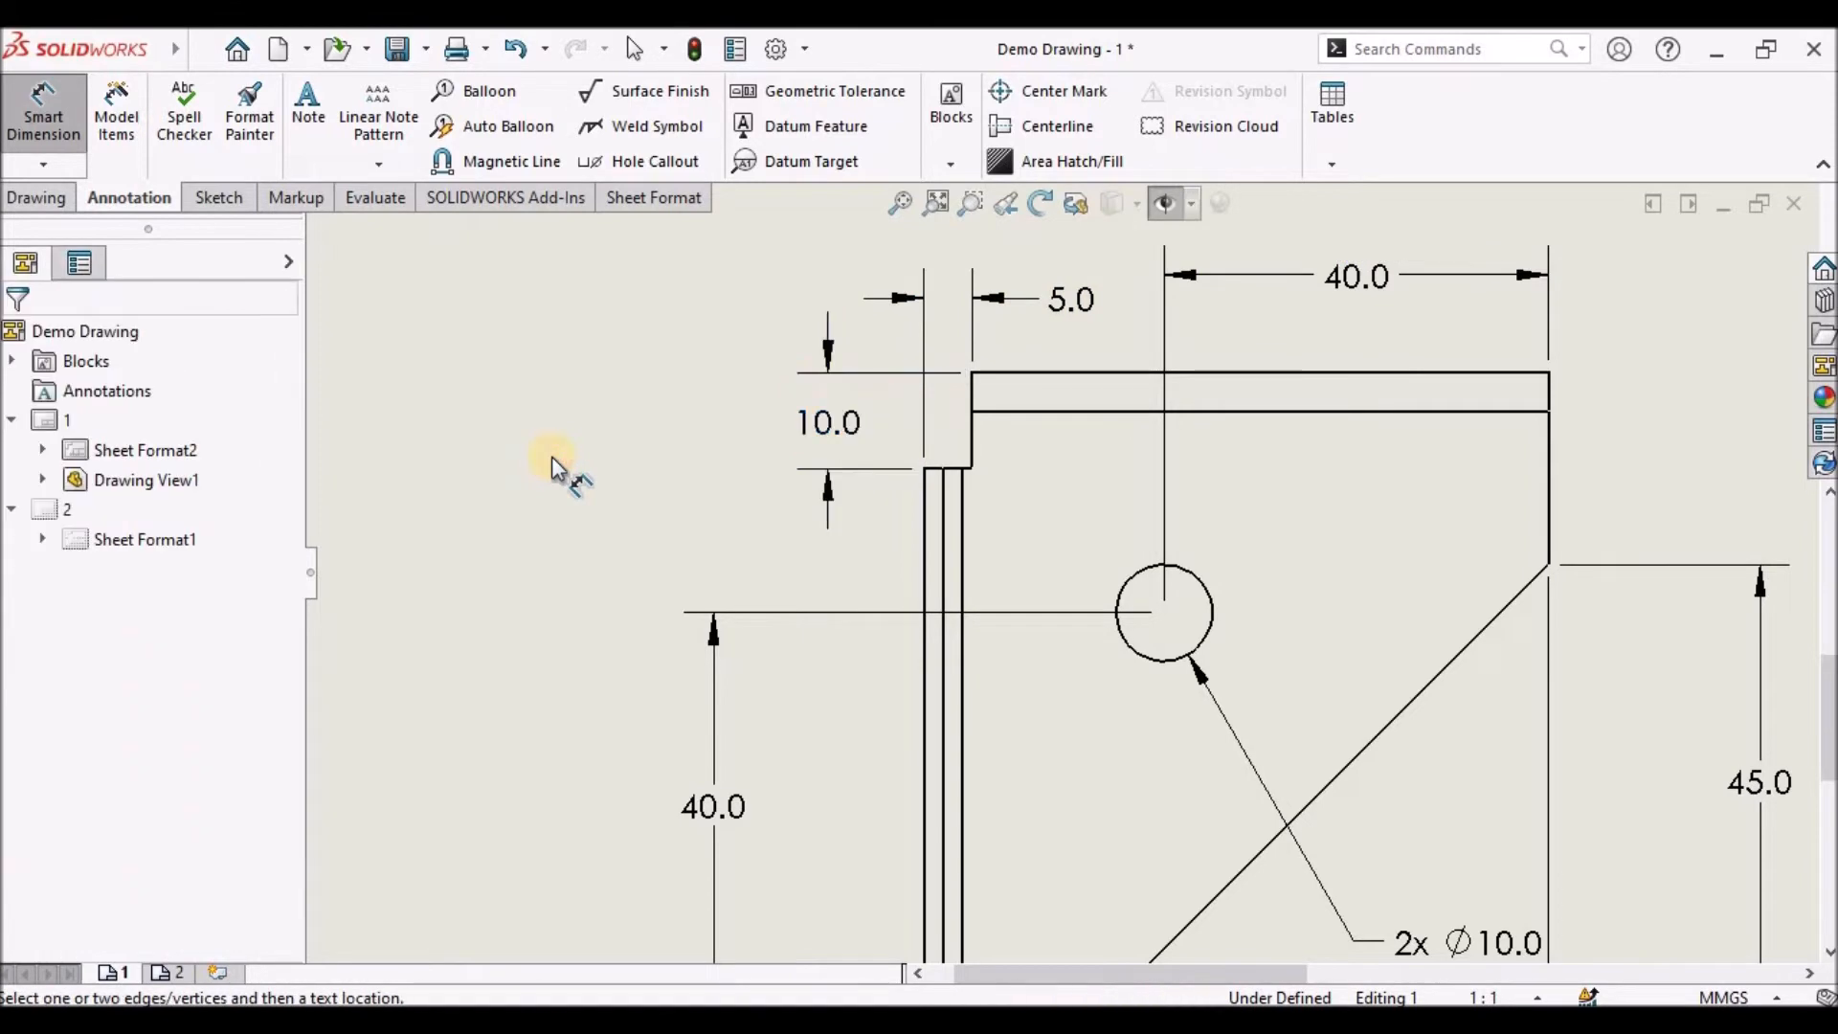
Move the hole's vertical position dimension closer to the part's left edge and finish dimensioning
scroll(821, 689, up, 5)
scroll(1100, 707, down, 1)
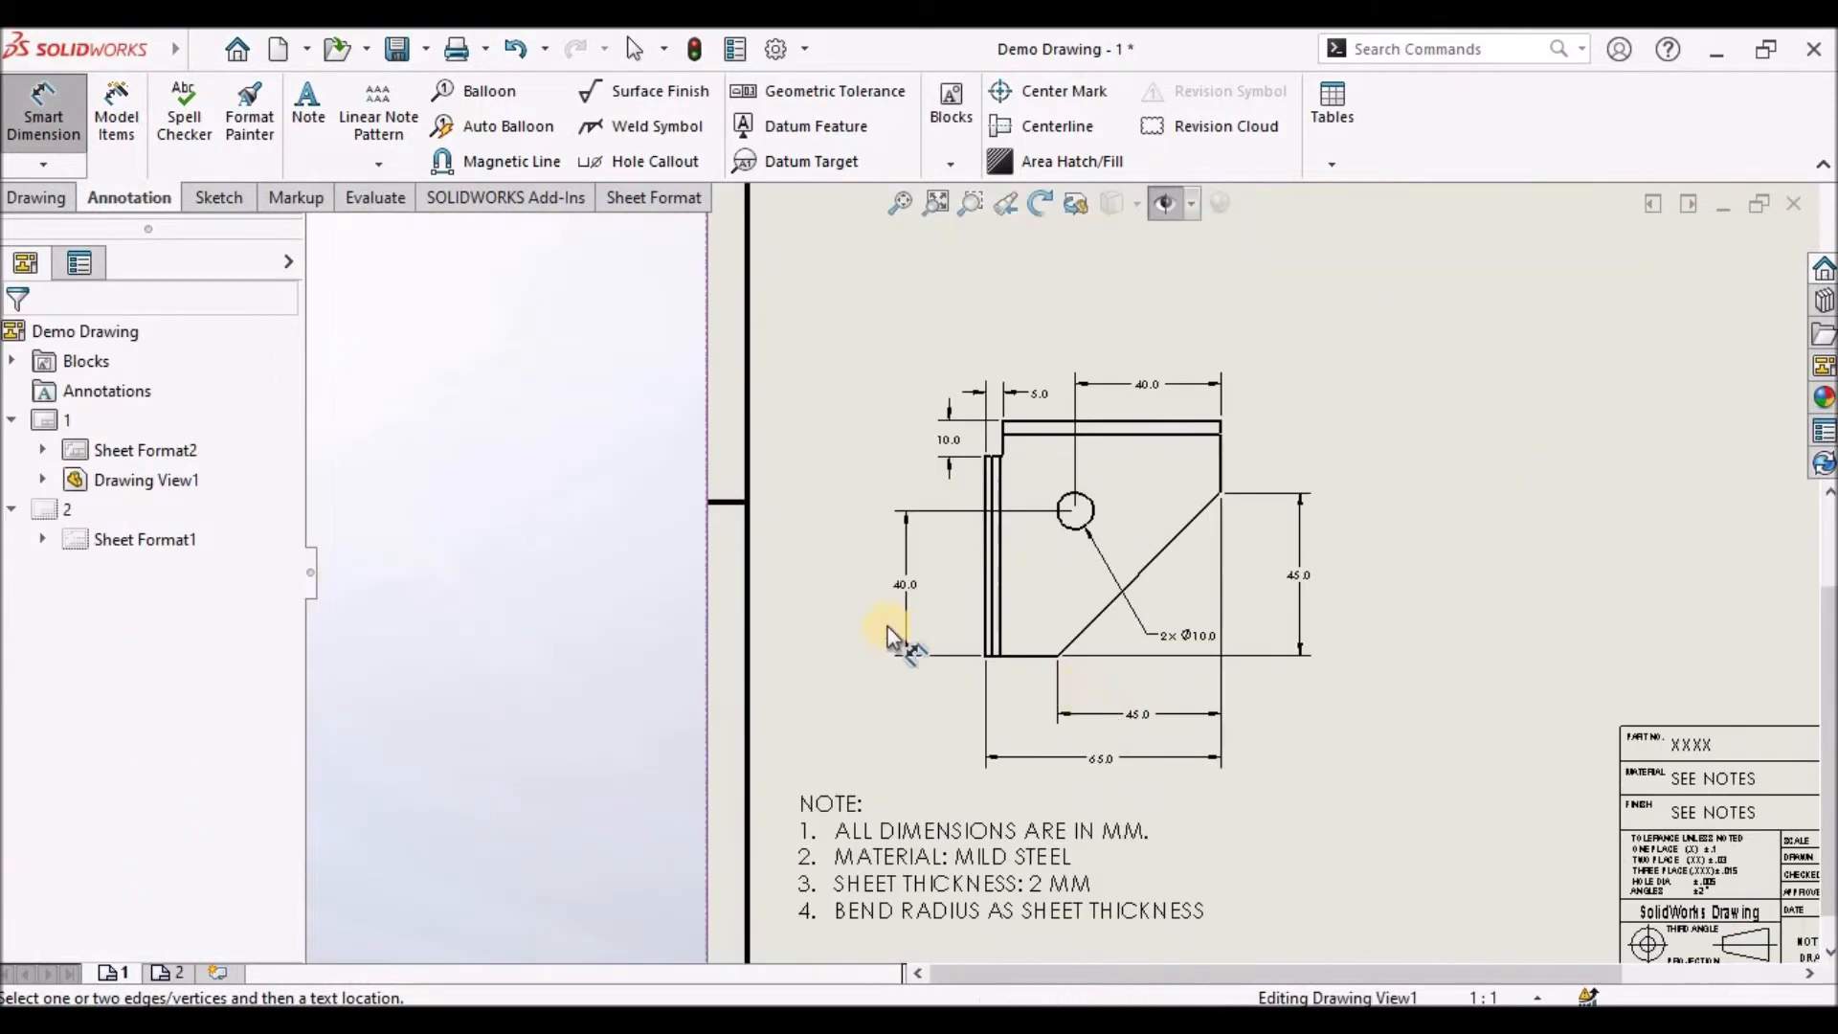
click(905, 580)
click(728, 607)
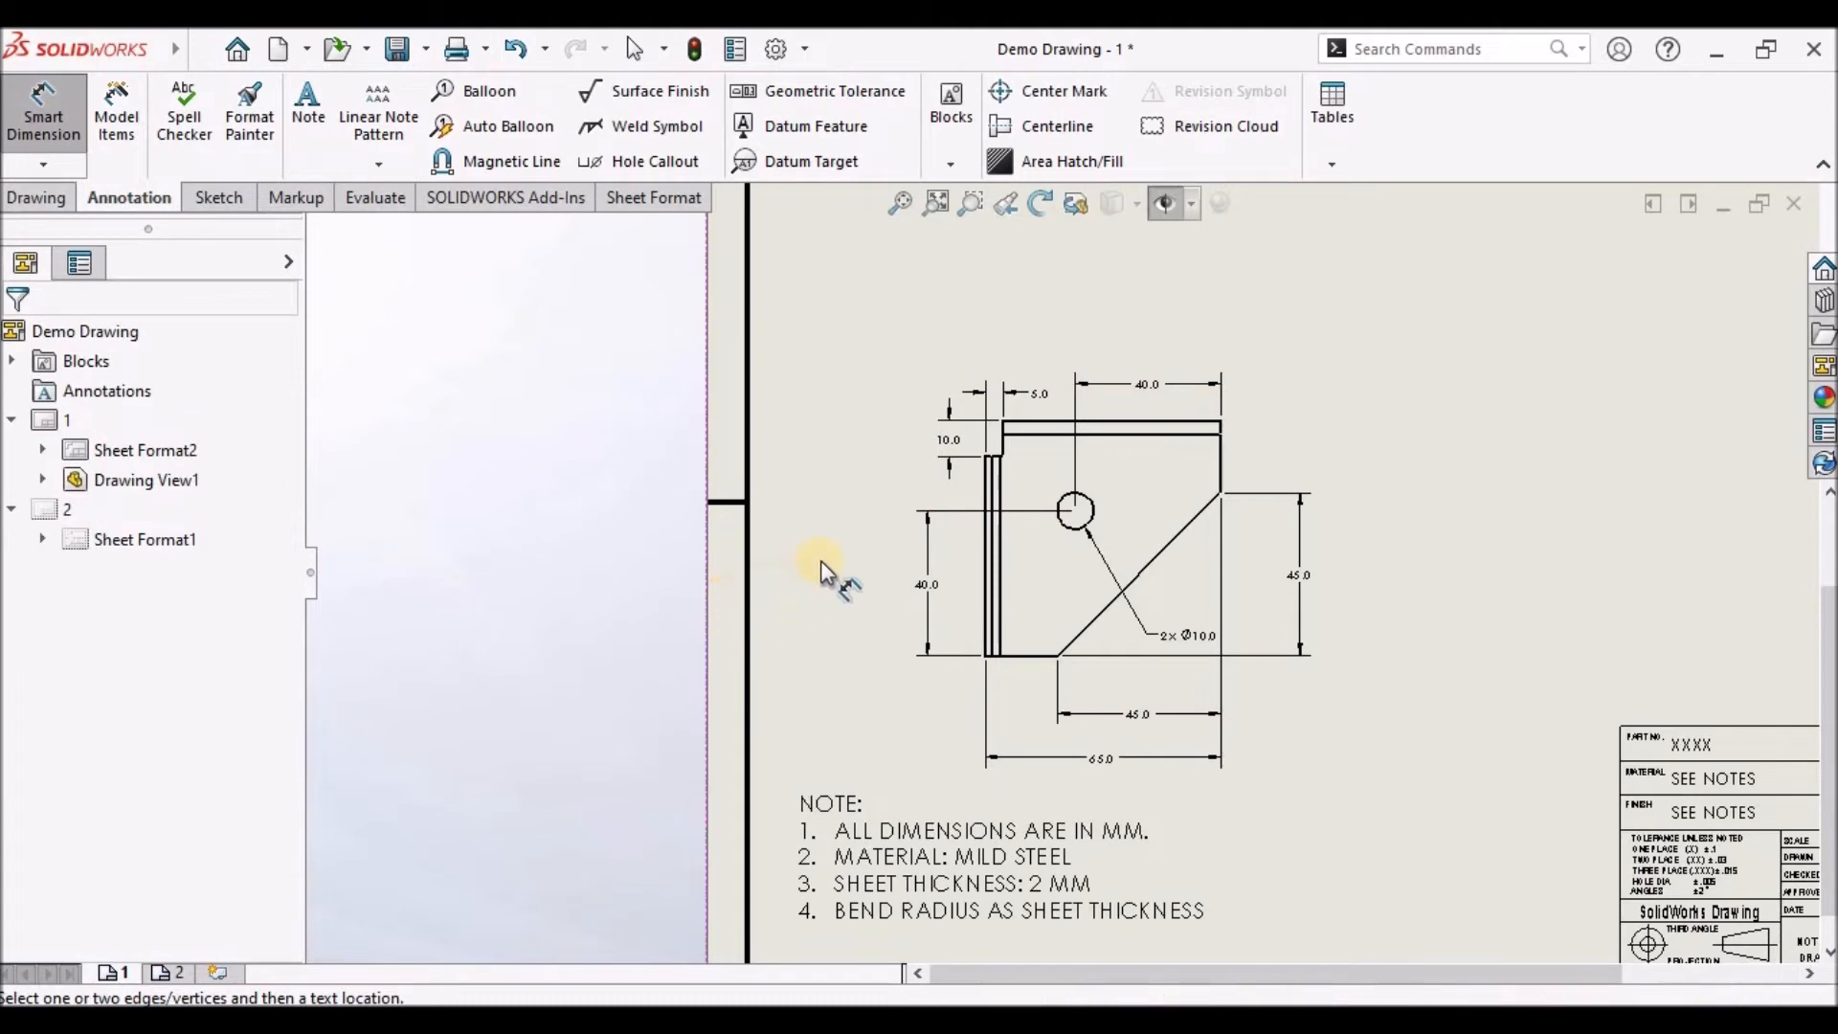
scroll(1175, 415, down, 2)
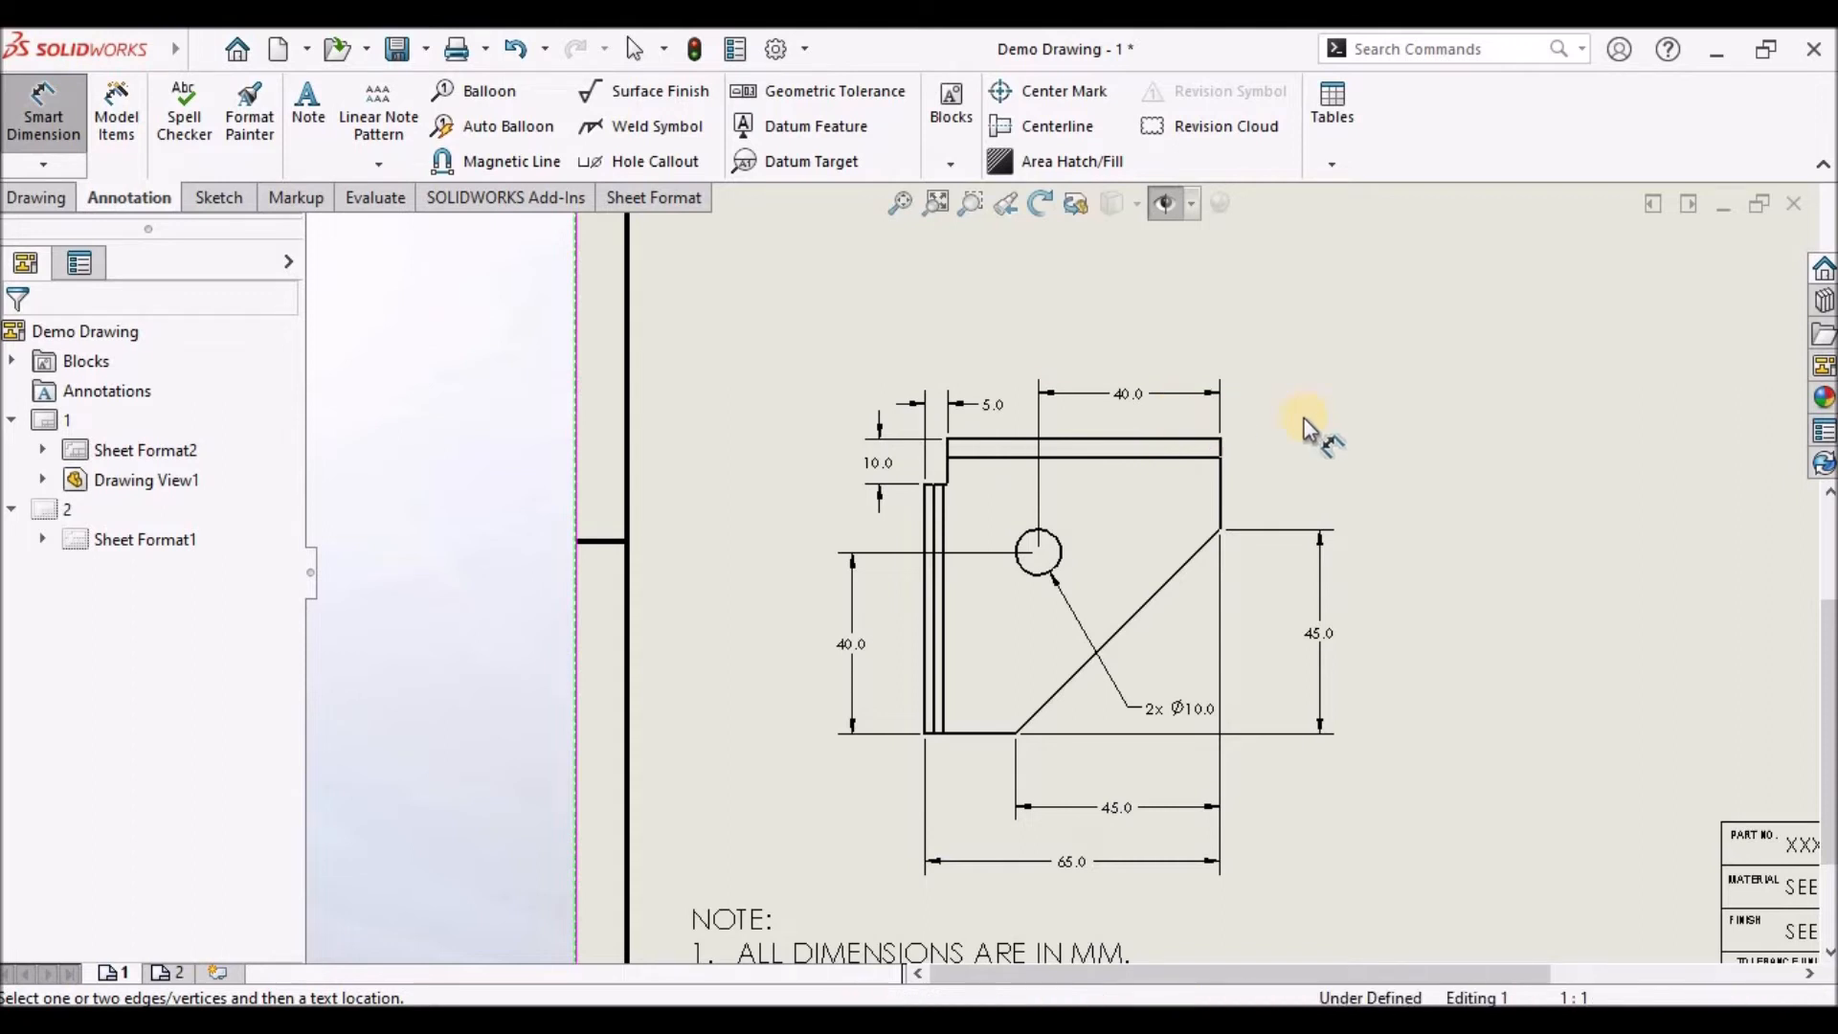
key(Escape)
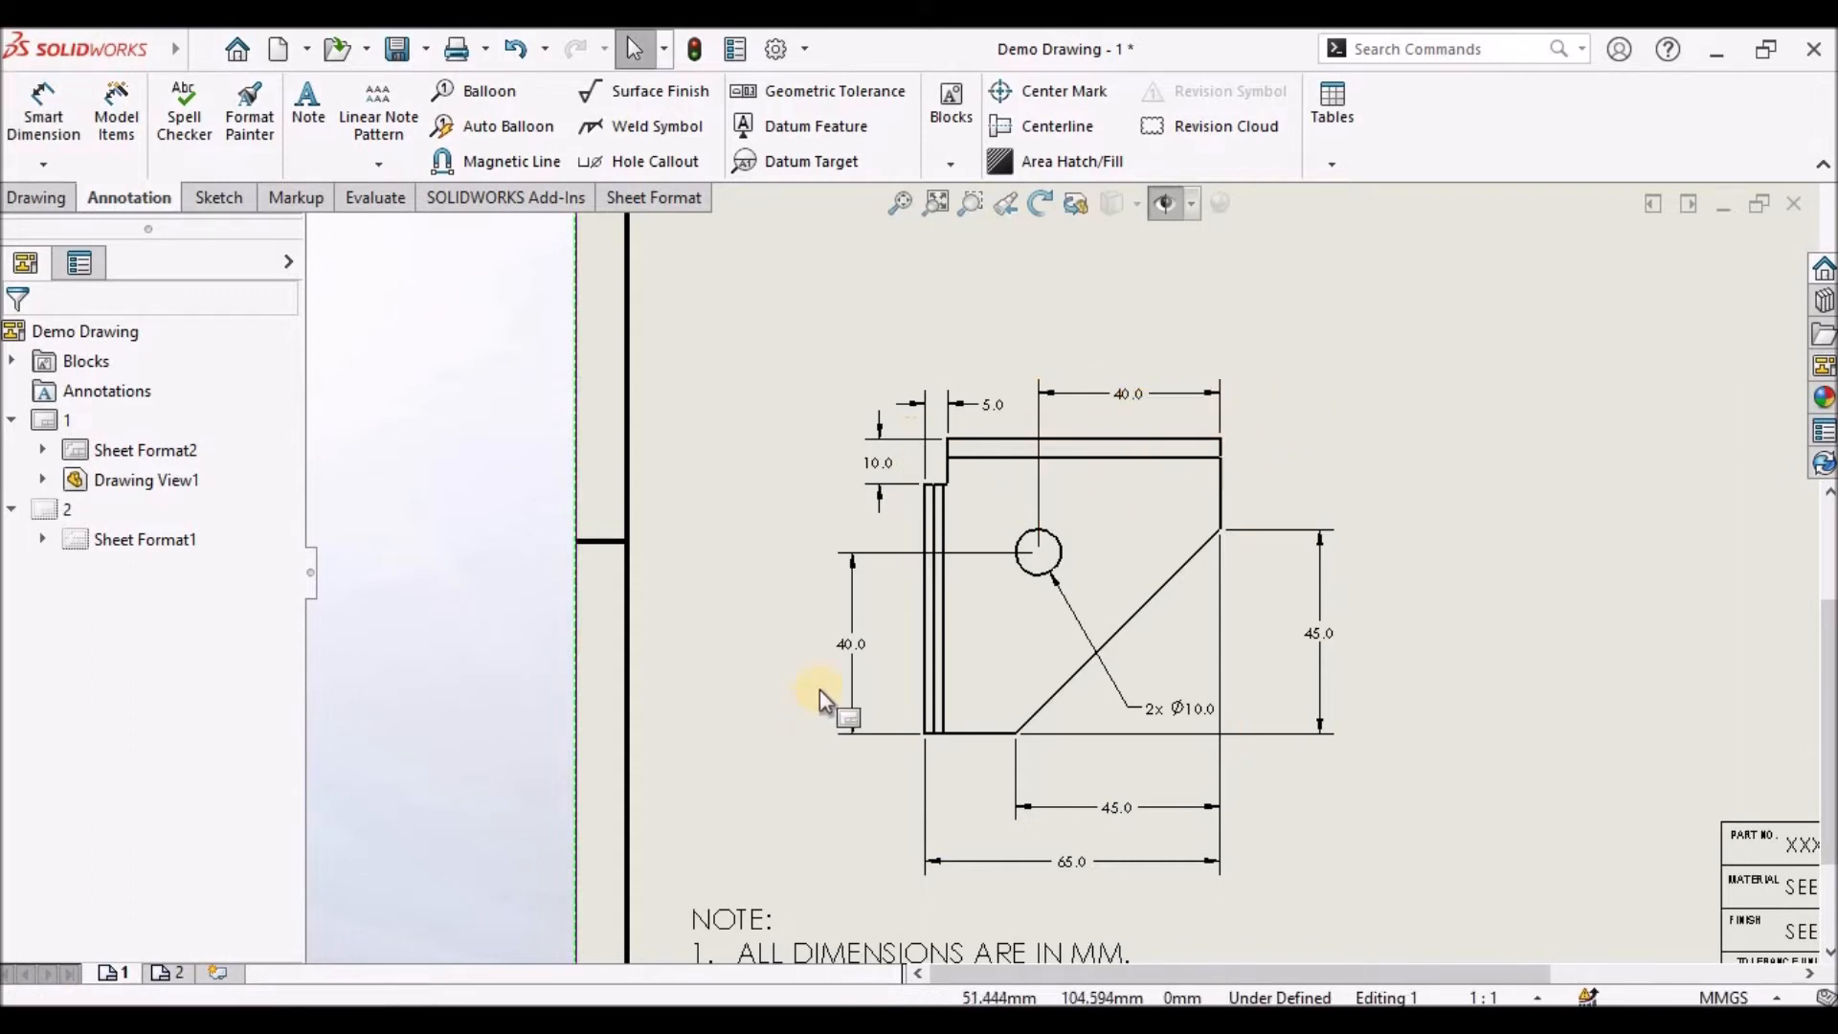
Add the prefix "2x" to the text of both hole position dimensions and both slanted edge dimensions
click(849, 646)
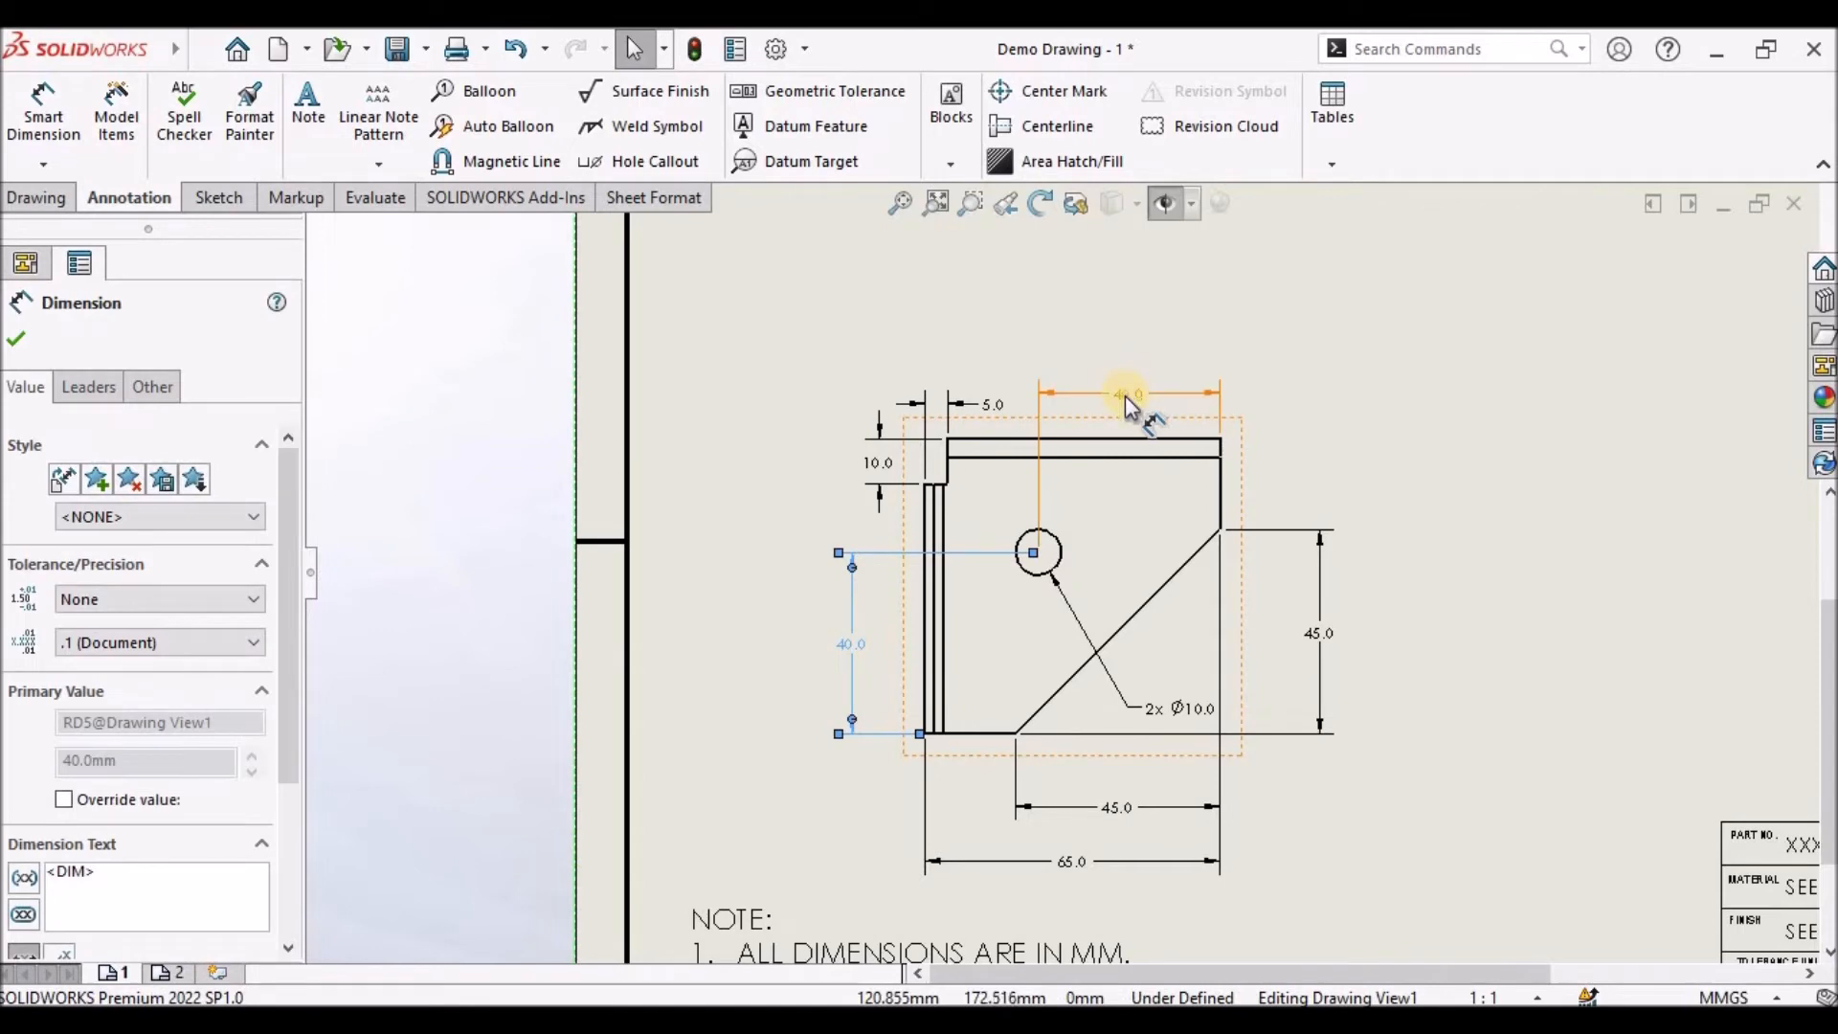
ctrl+click(1124, 394)
ctrl+click(1313, 629)
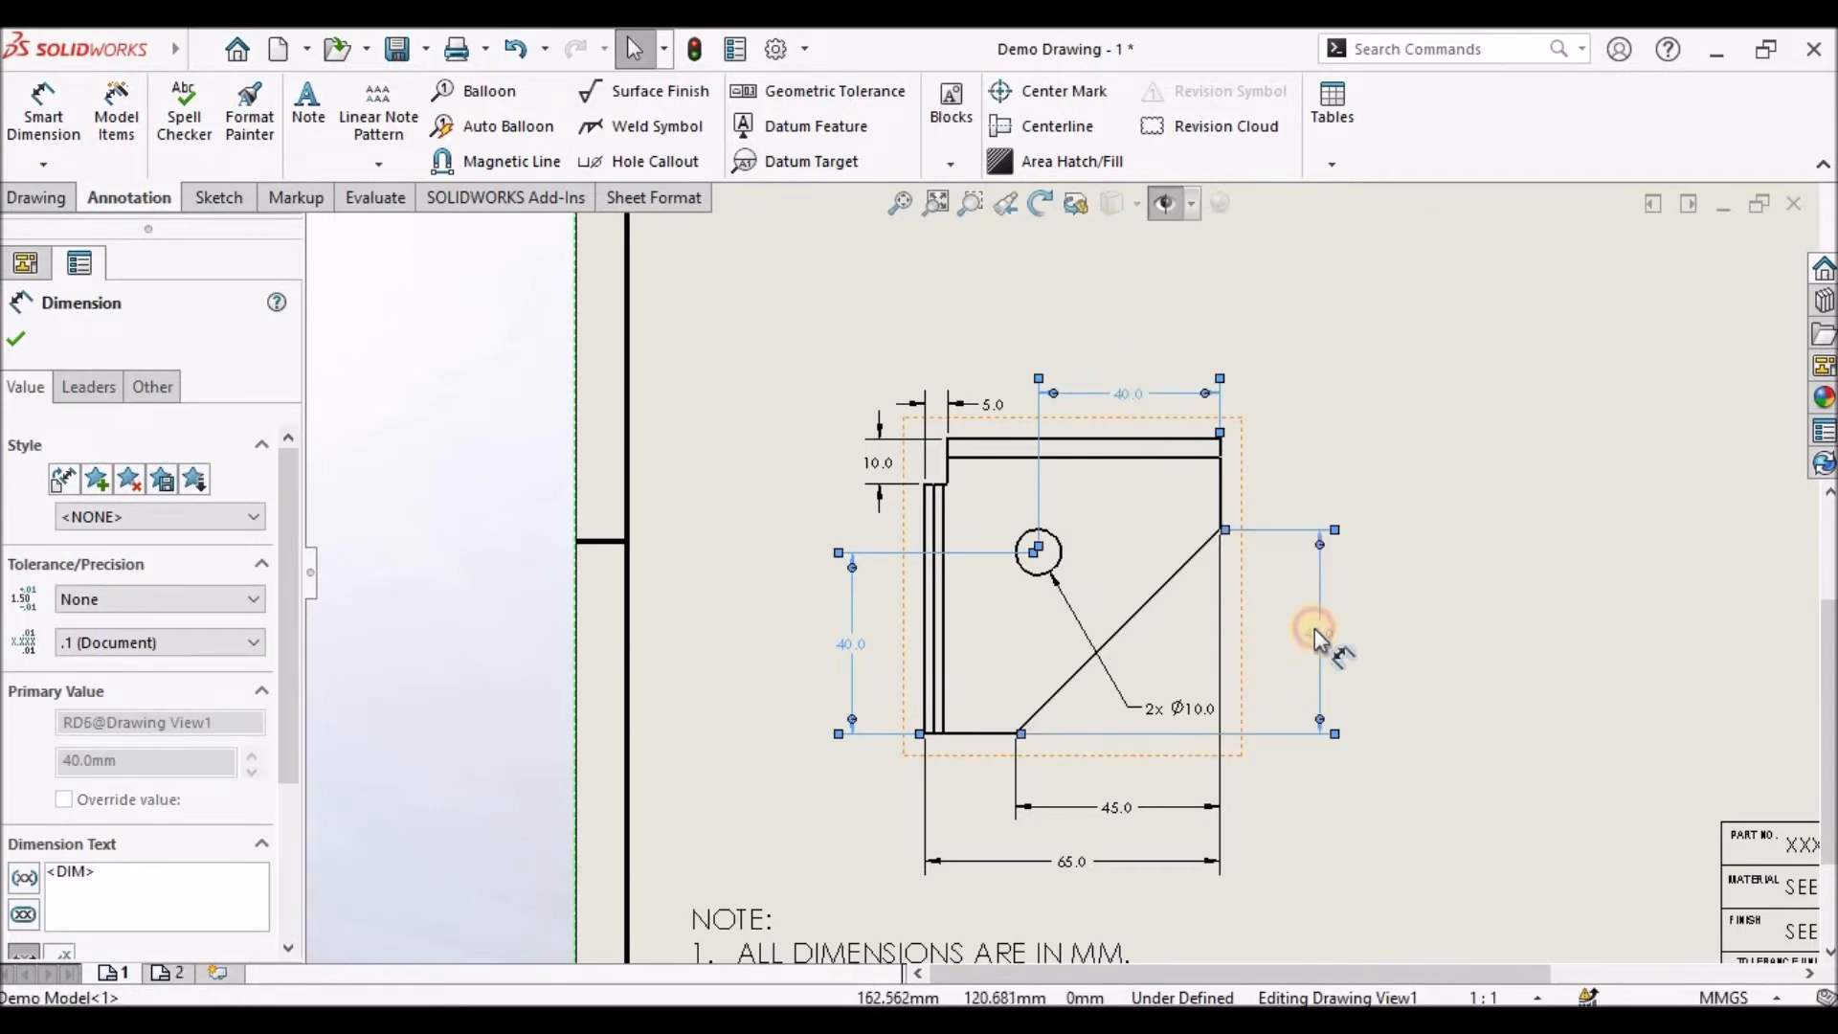
ctrl+click(1130, 806)
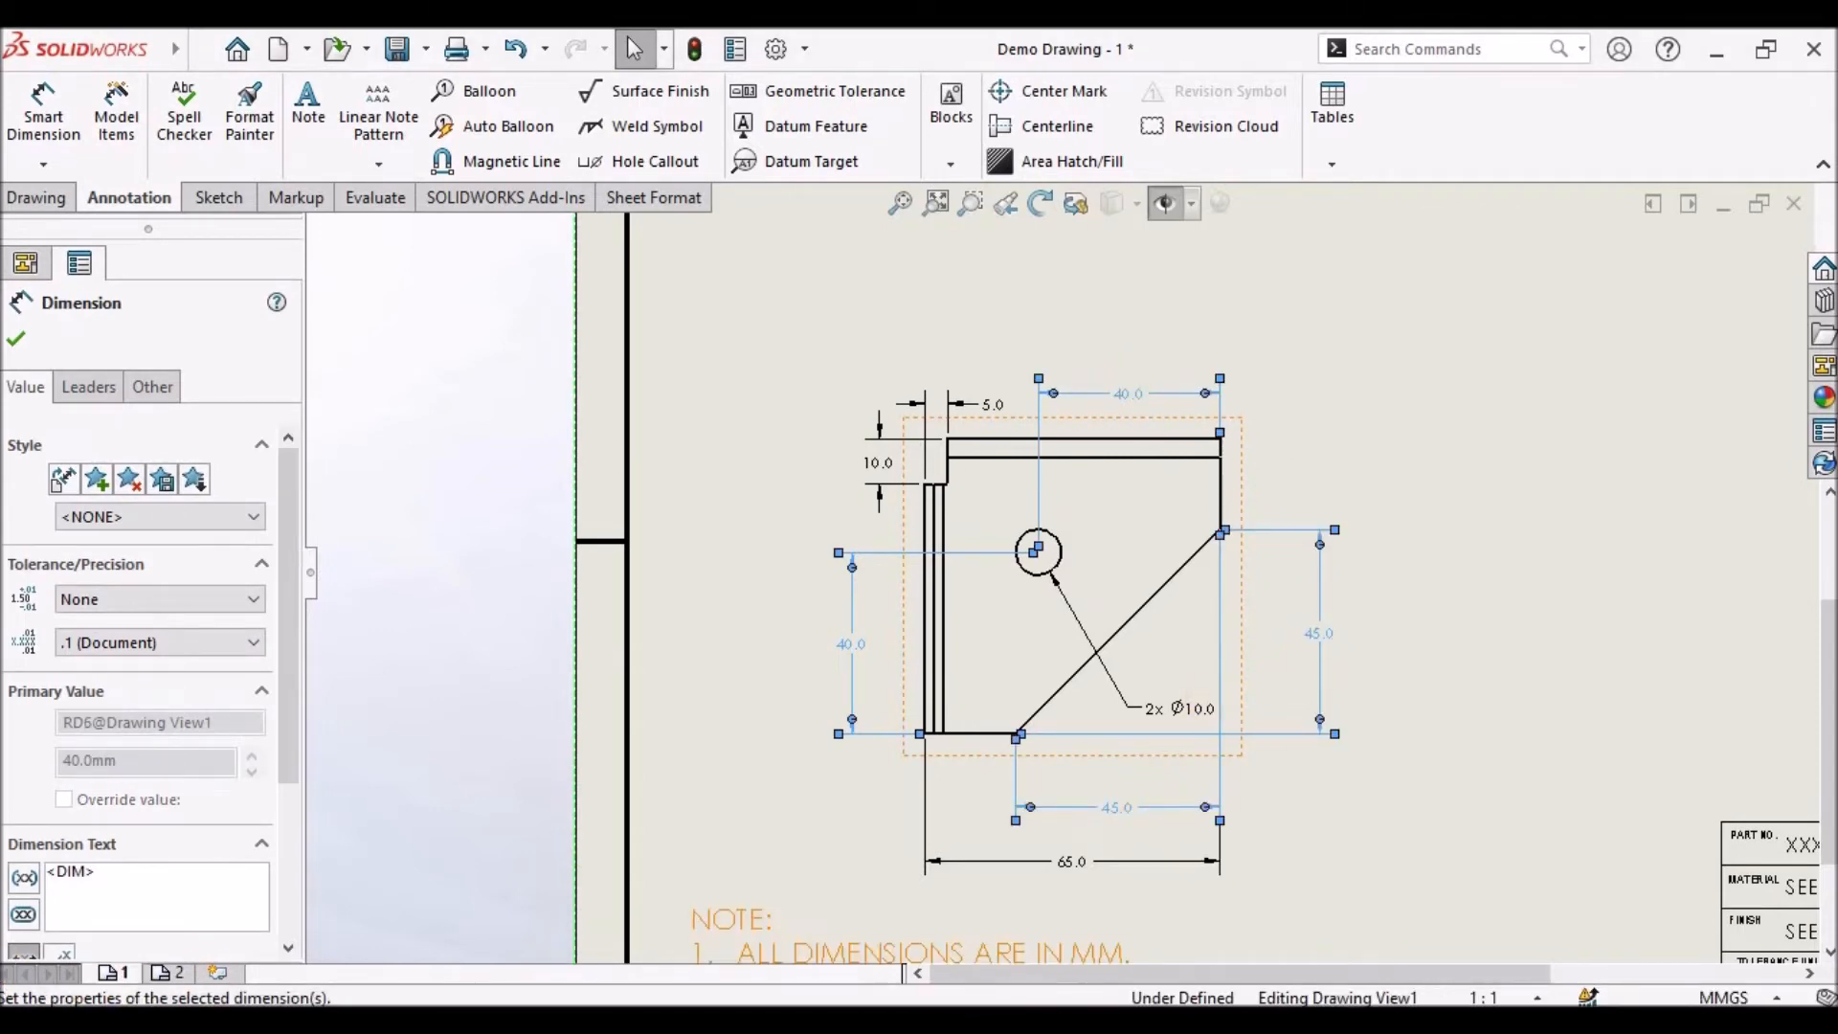
scroll(287, 765, down, 3)
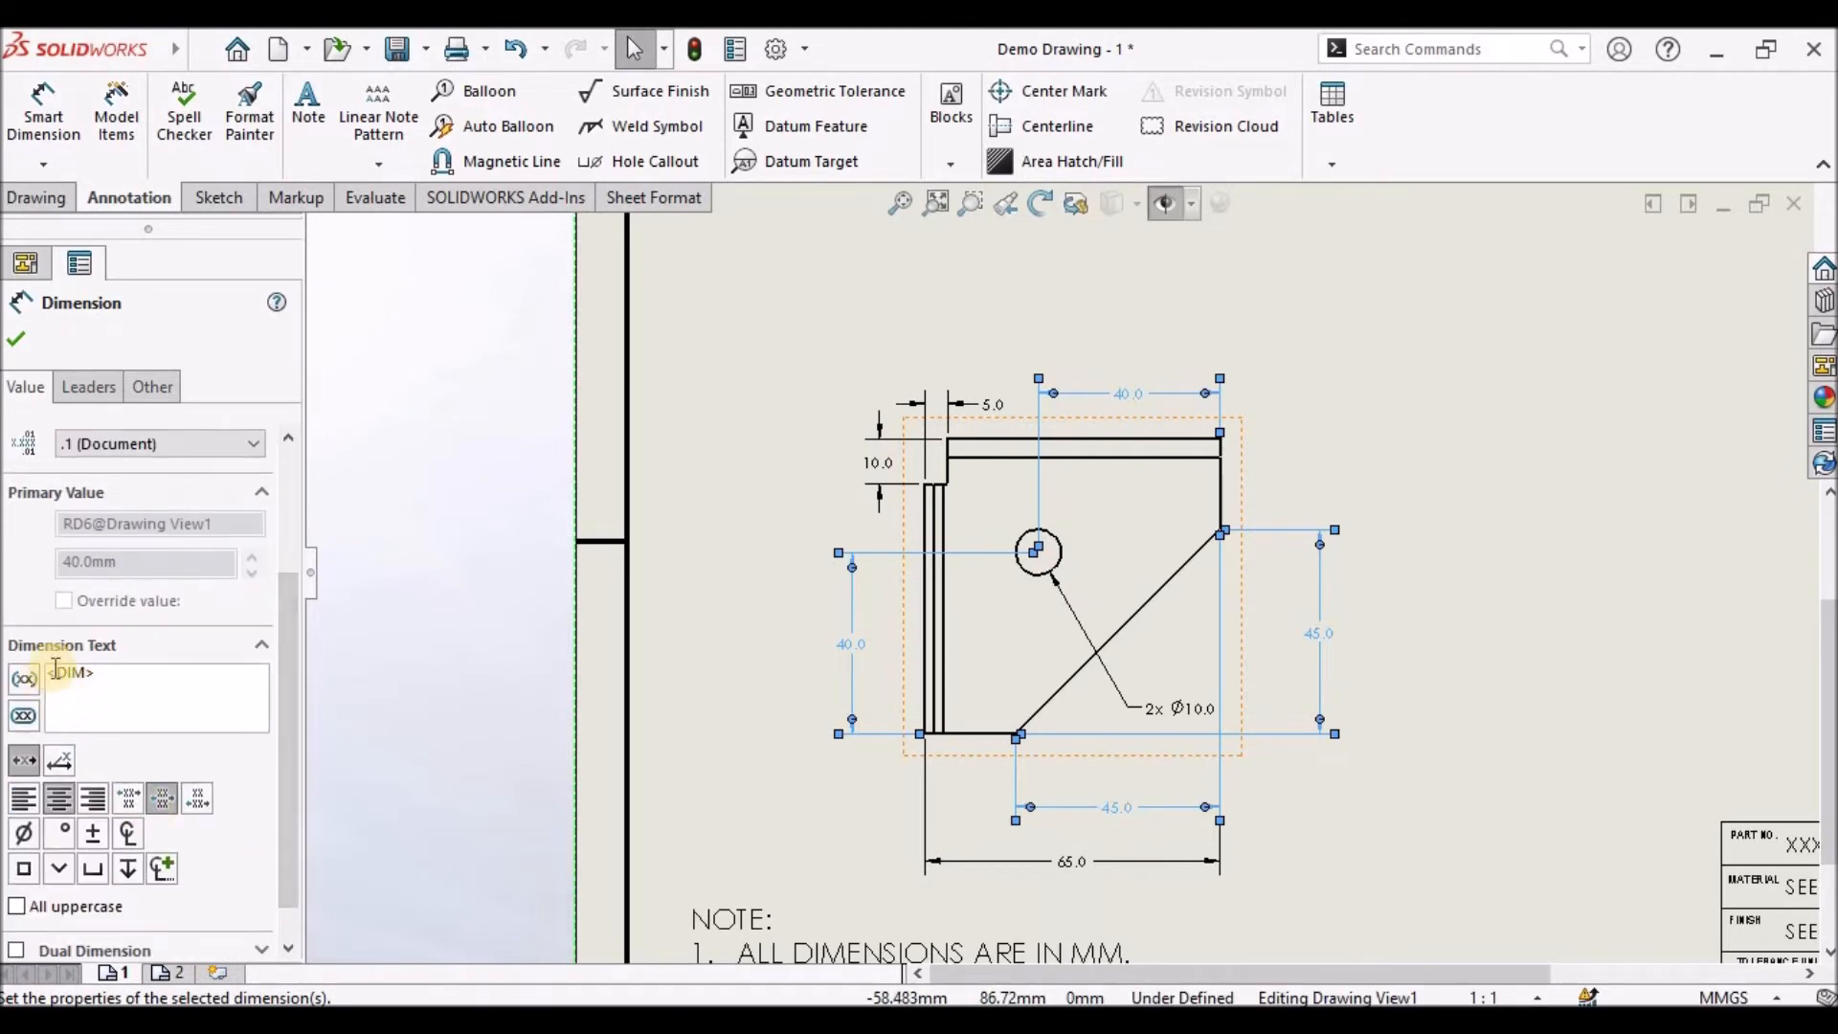
text(2x)
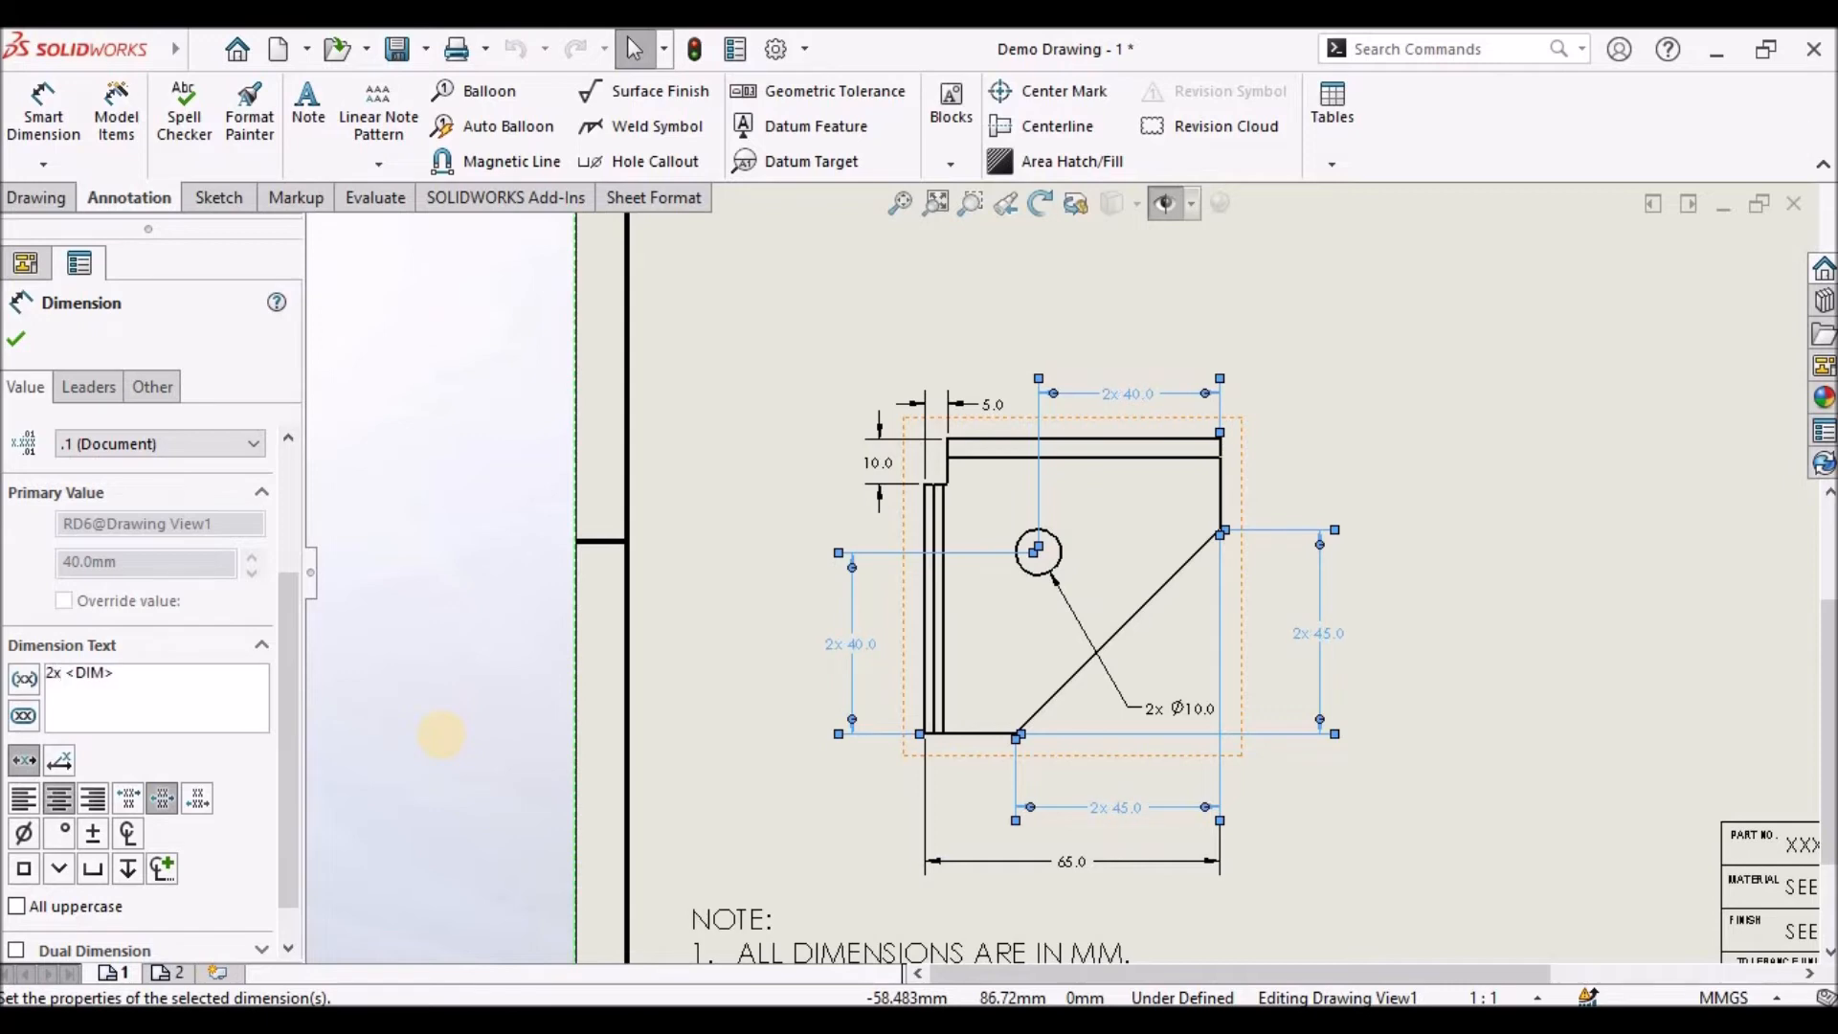
click(874, 361)
Move the overall width dimension farther below the slanted edge's horizontal dimension, and save the drawing
scroll(1174, 563, up, 1)
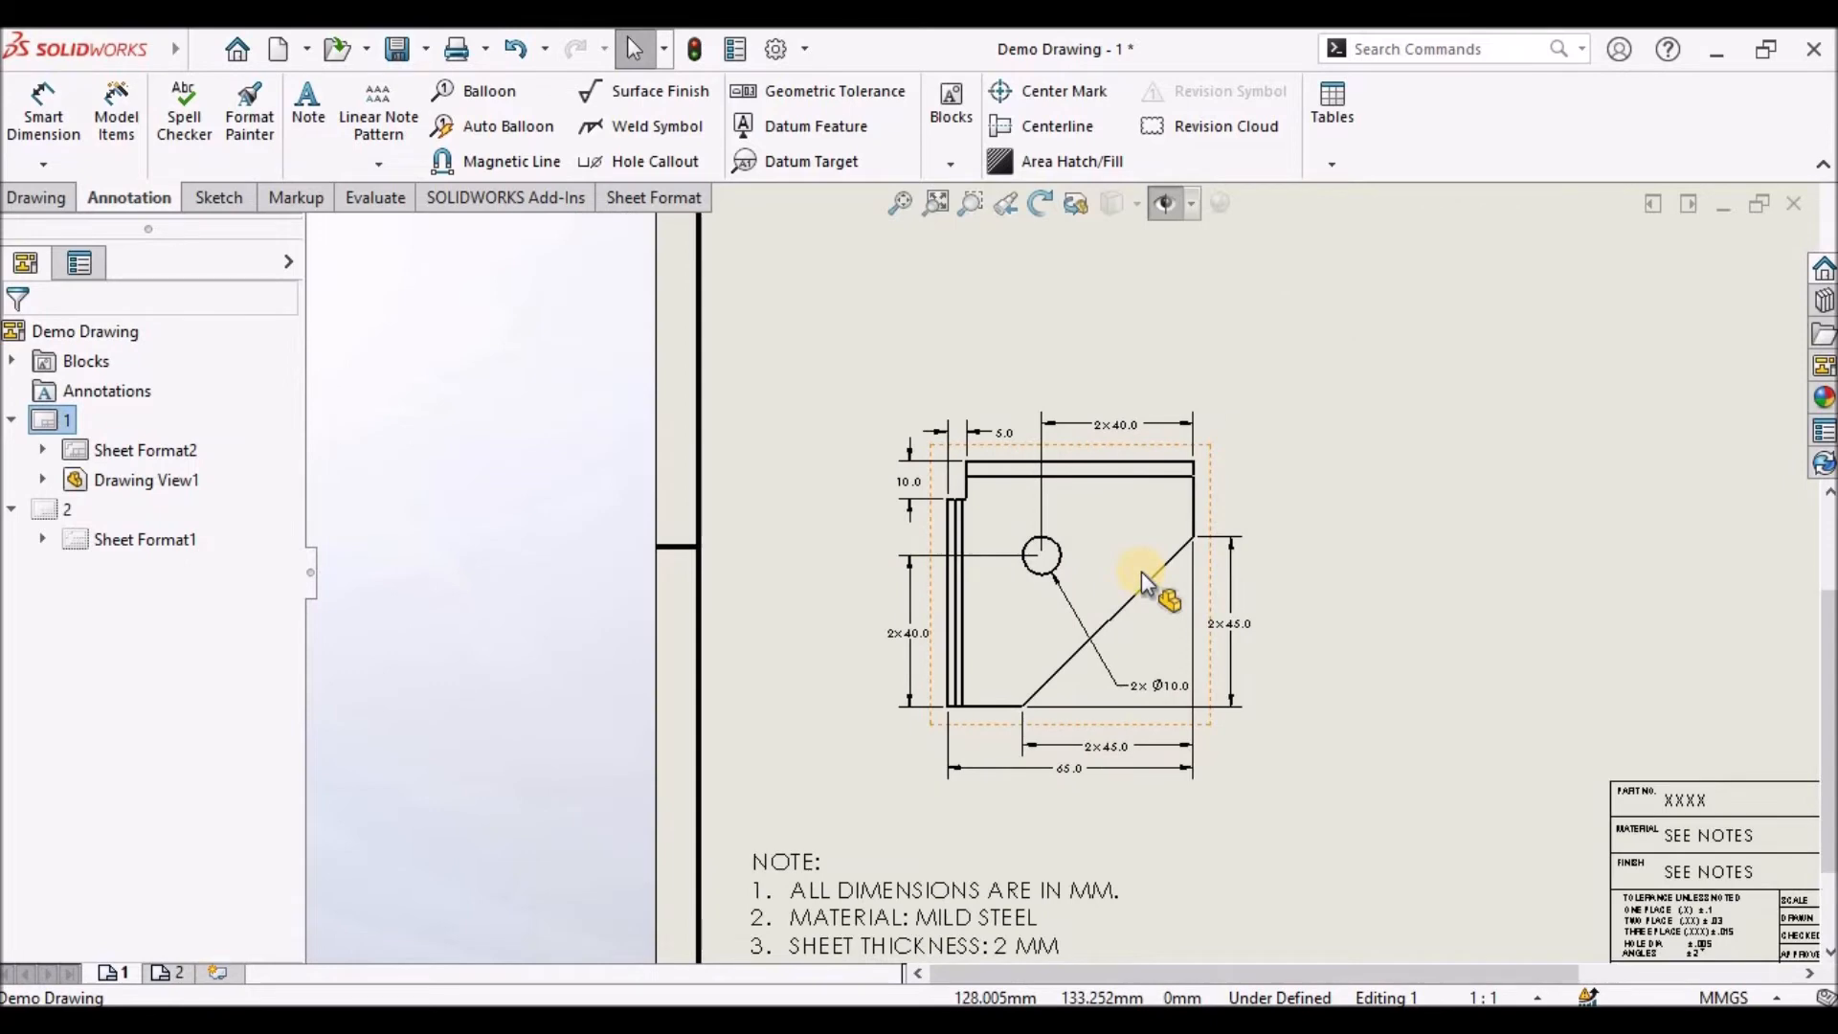
scroll(1141, 572, down, 1)
drag(1084, 794, 1089, 820)
click(1394, 456)
key(f)
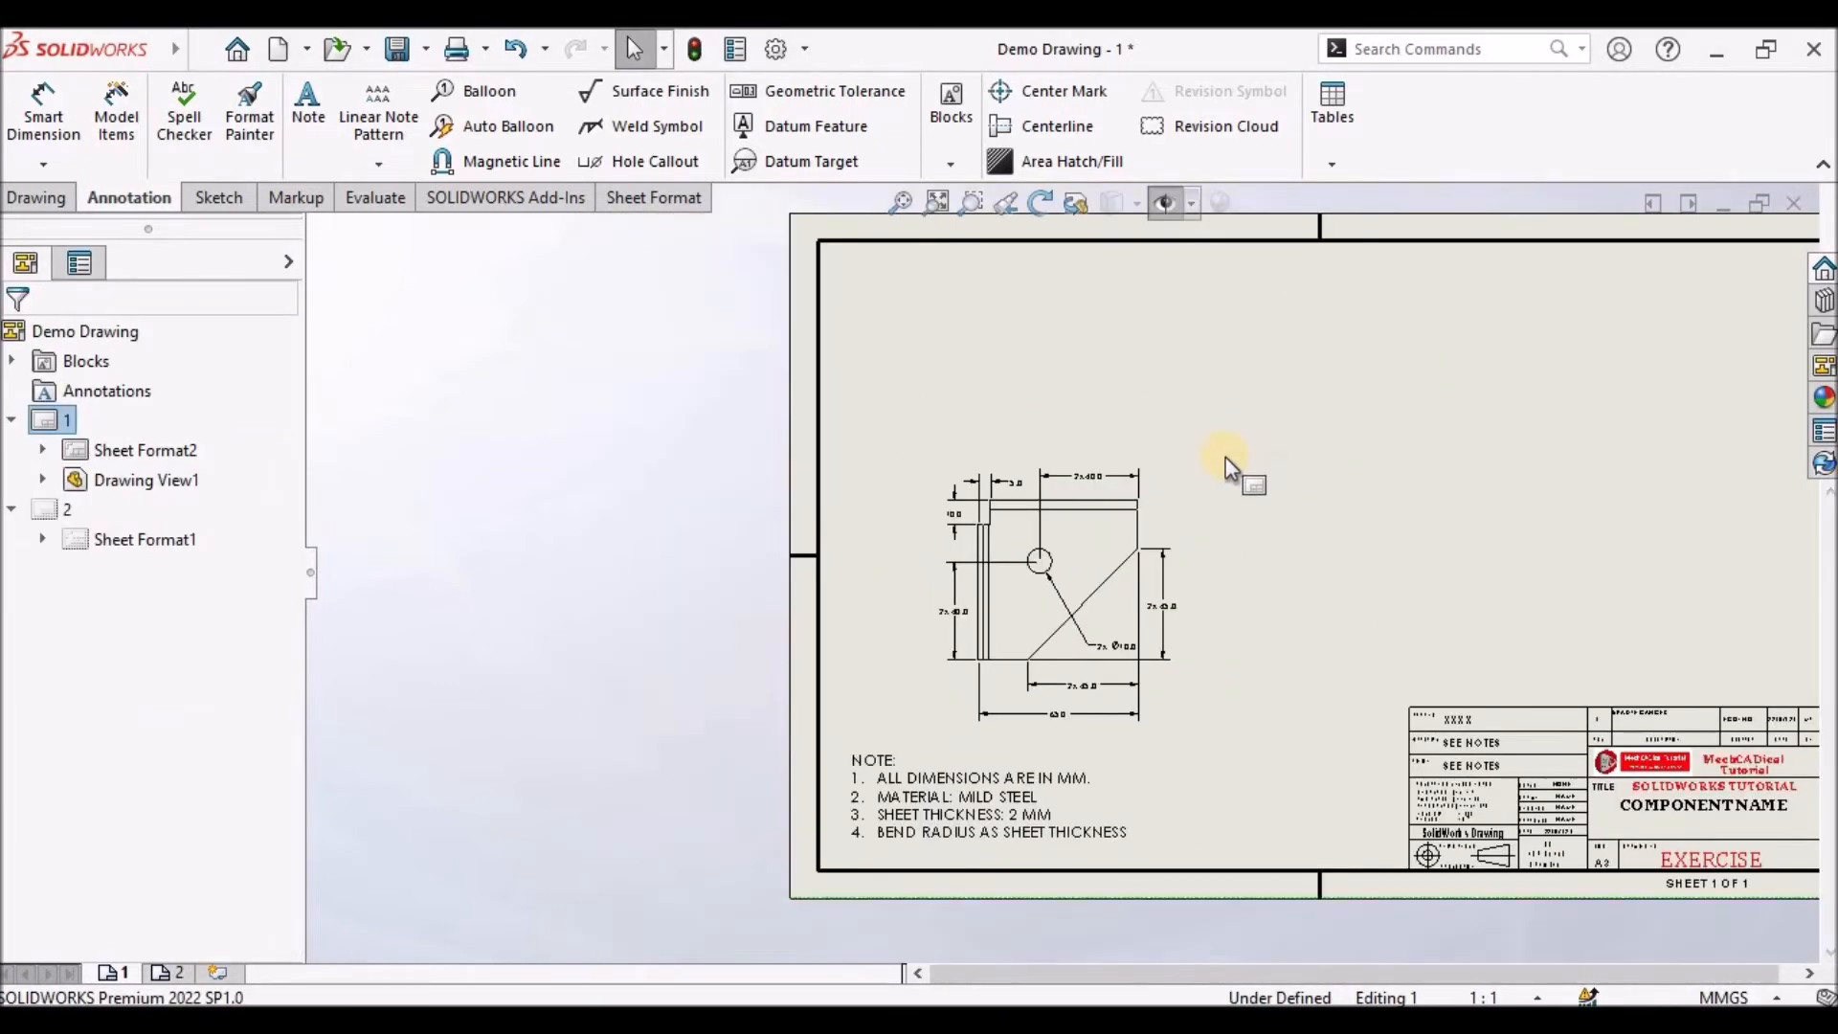
click(398, 56)
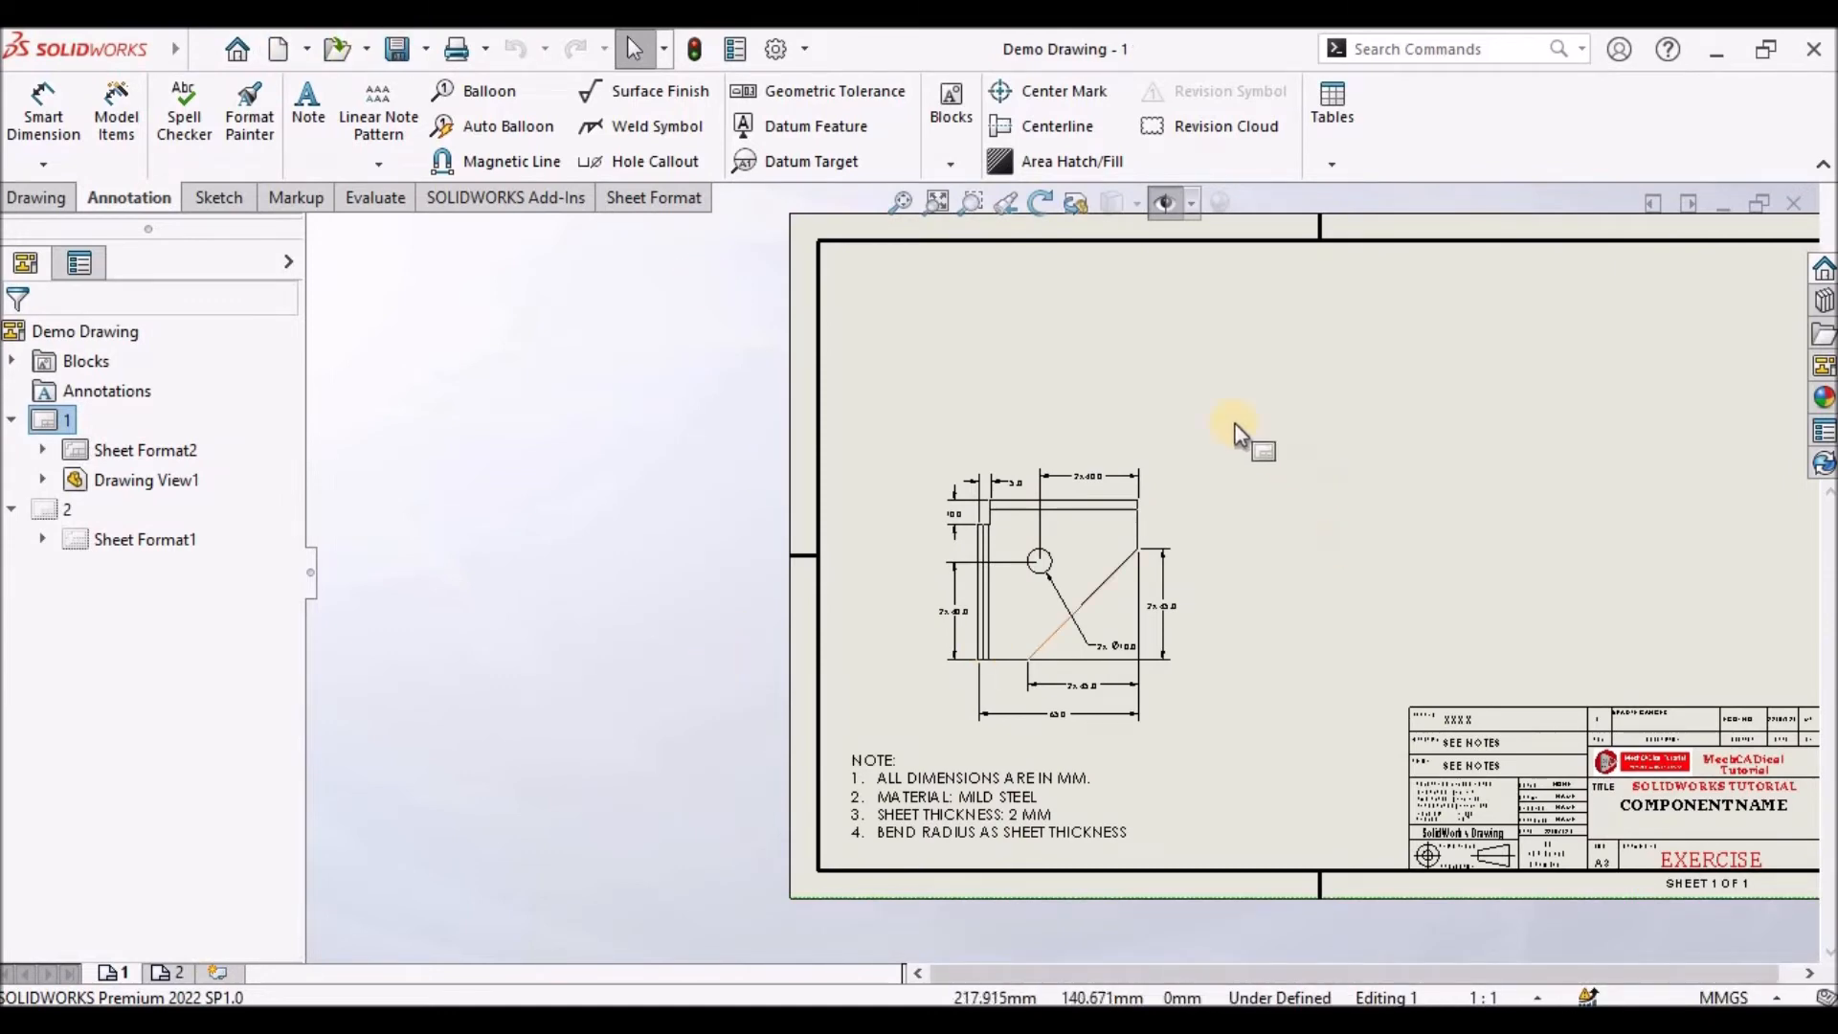
Create two projected views from the dimensioned view, placing one above it and one to its right
scroll(1260, 341, down, 2)
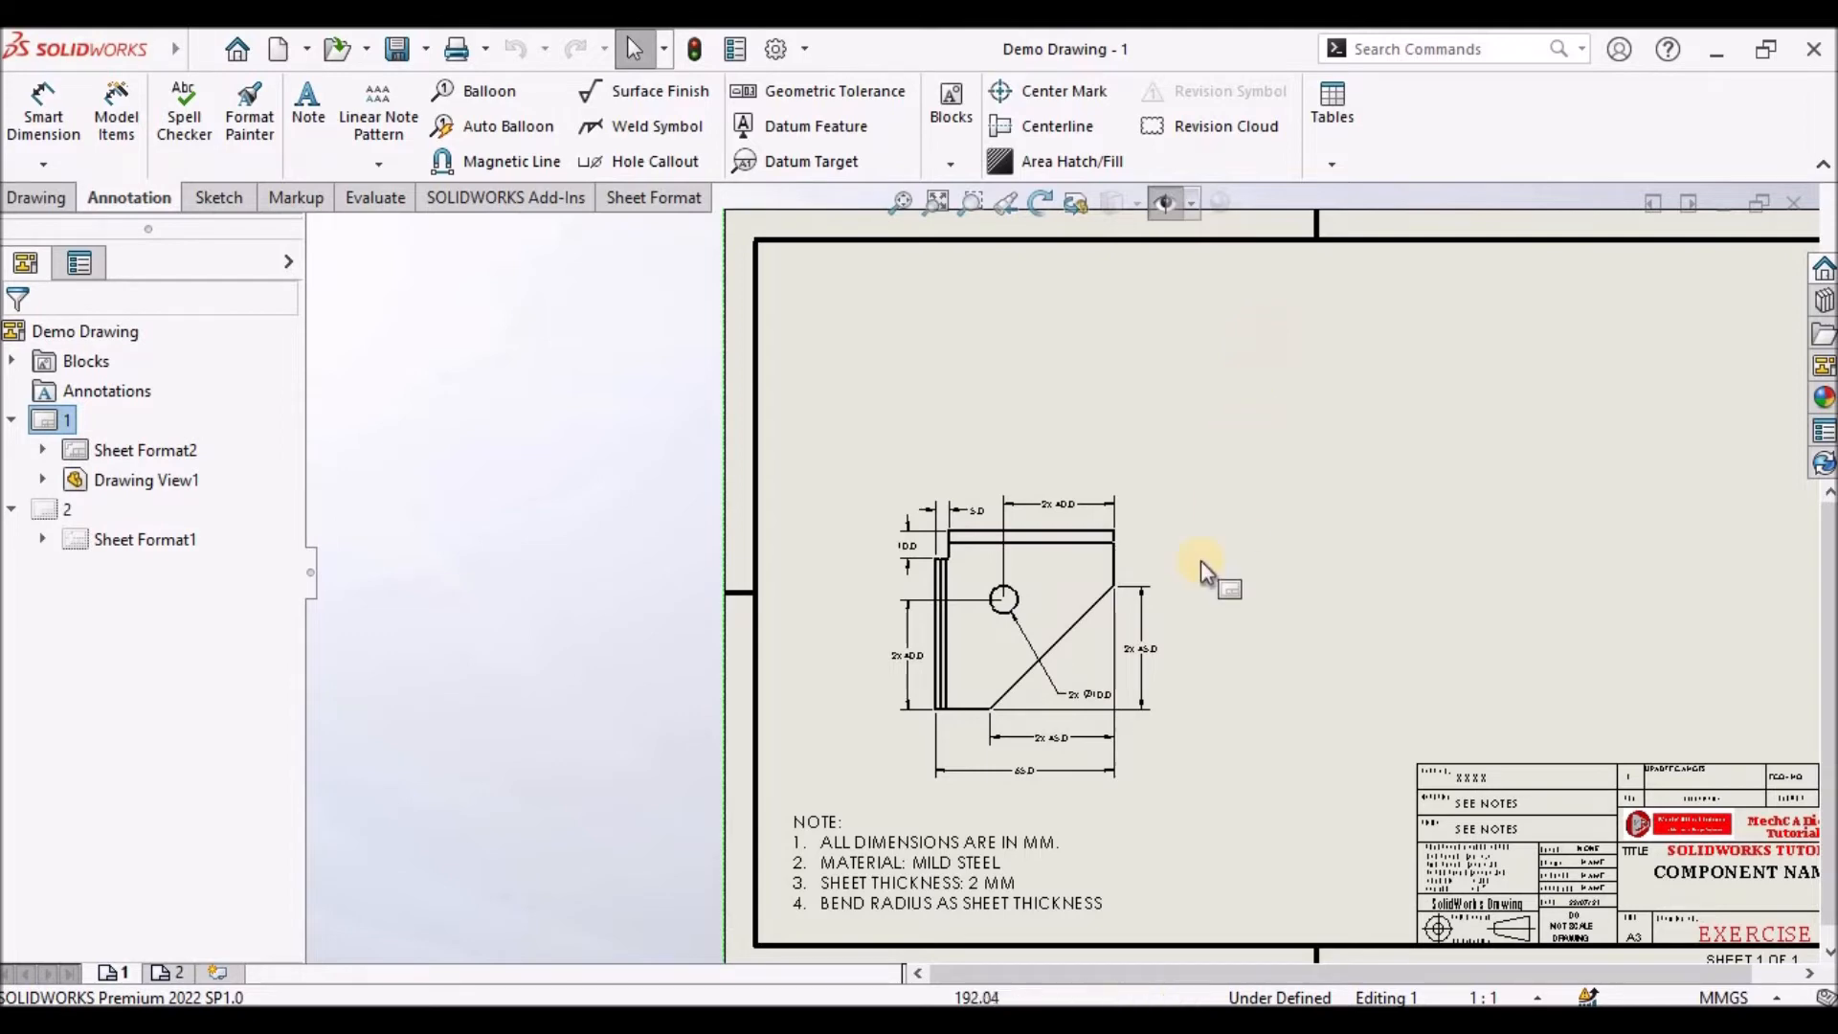
scroll(1204, 565, down, 1)
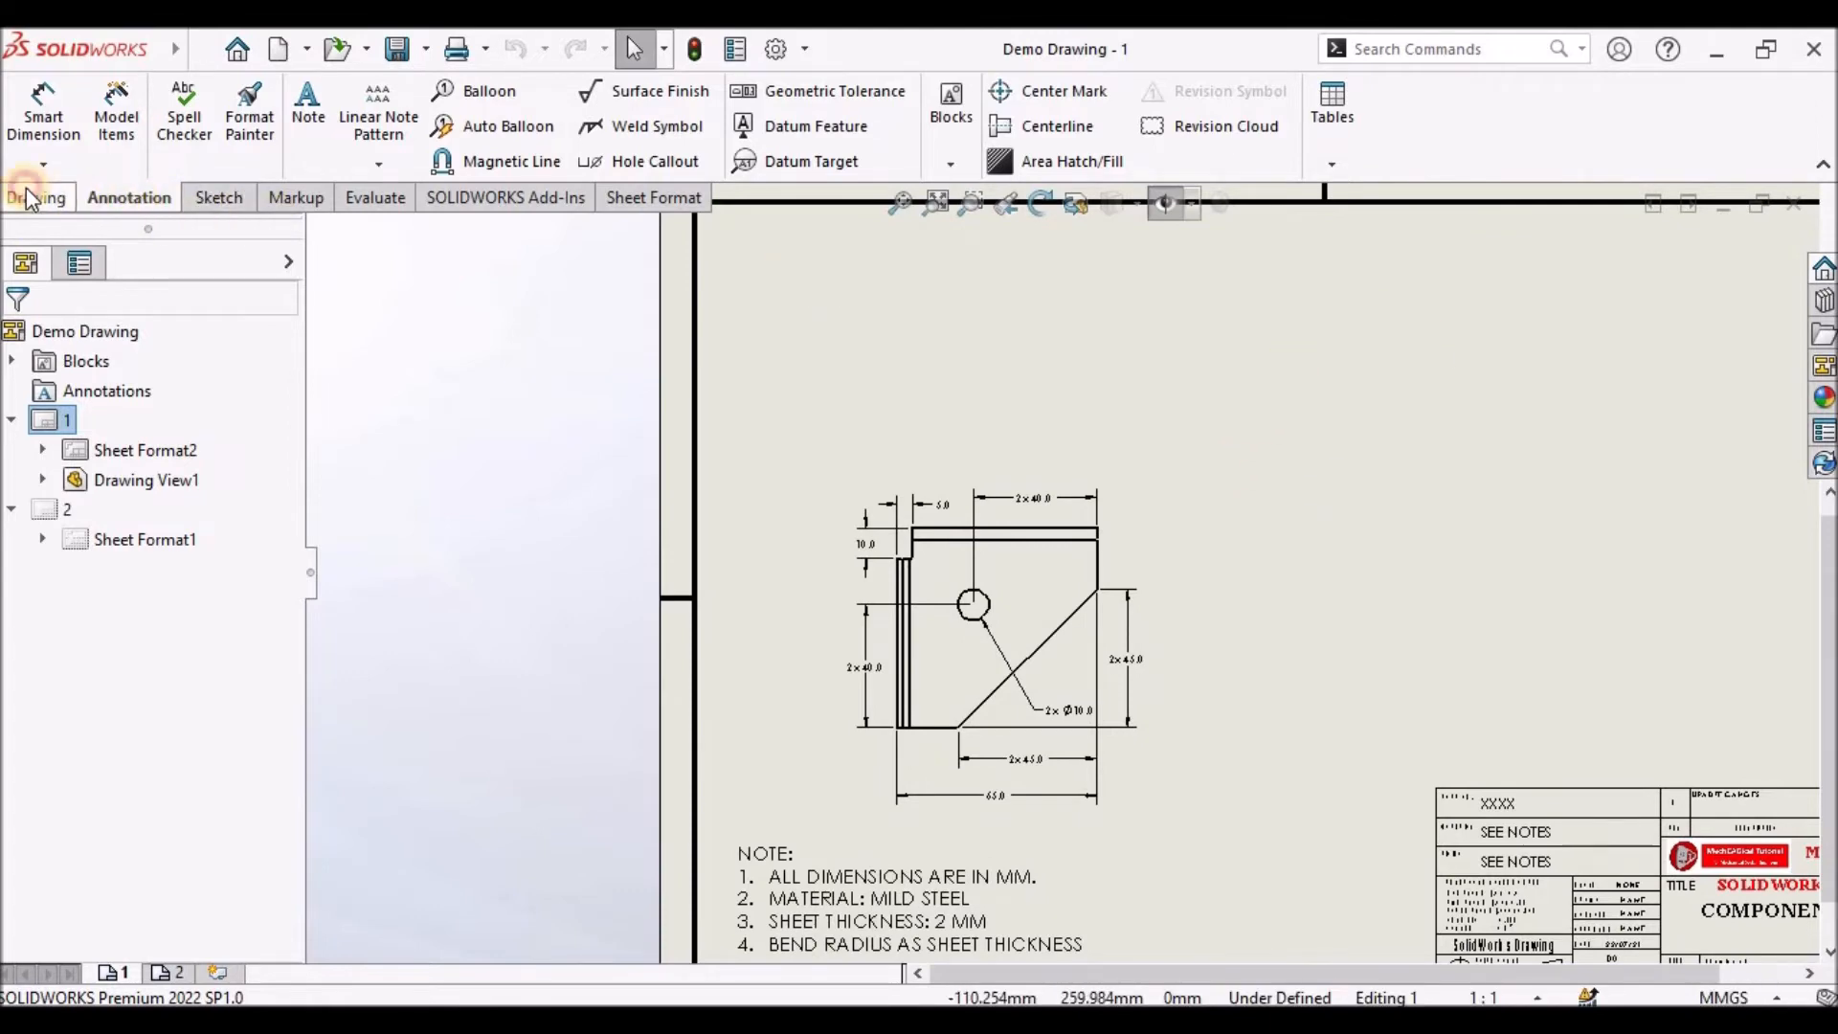
click(57, 198)
click(91, 116)
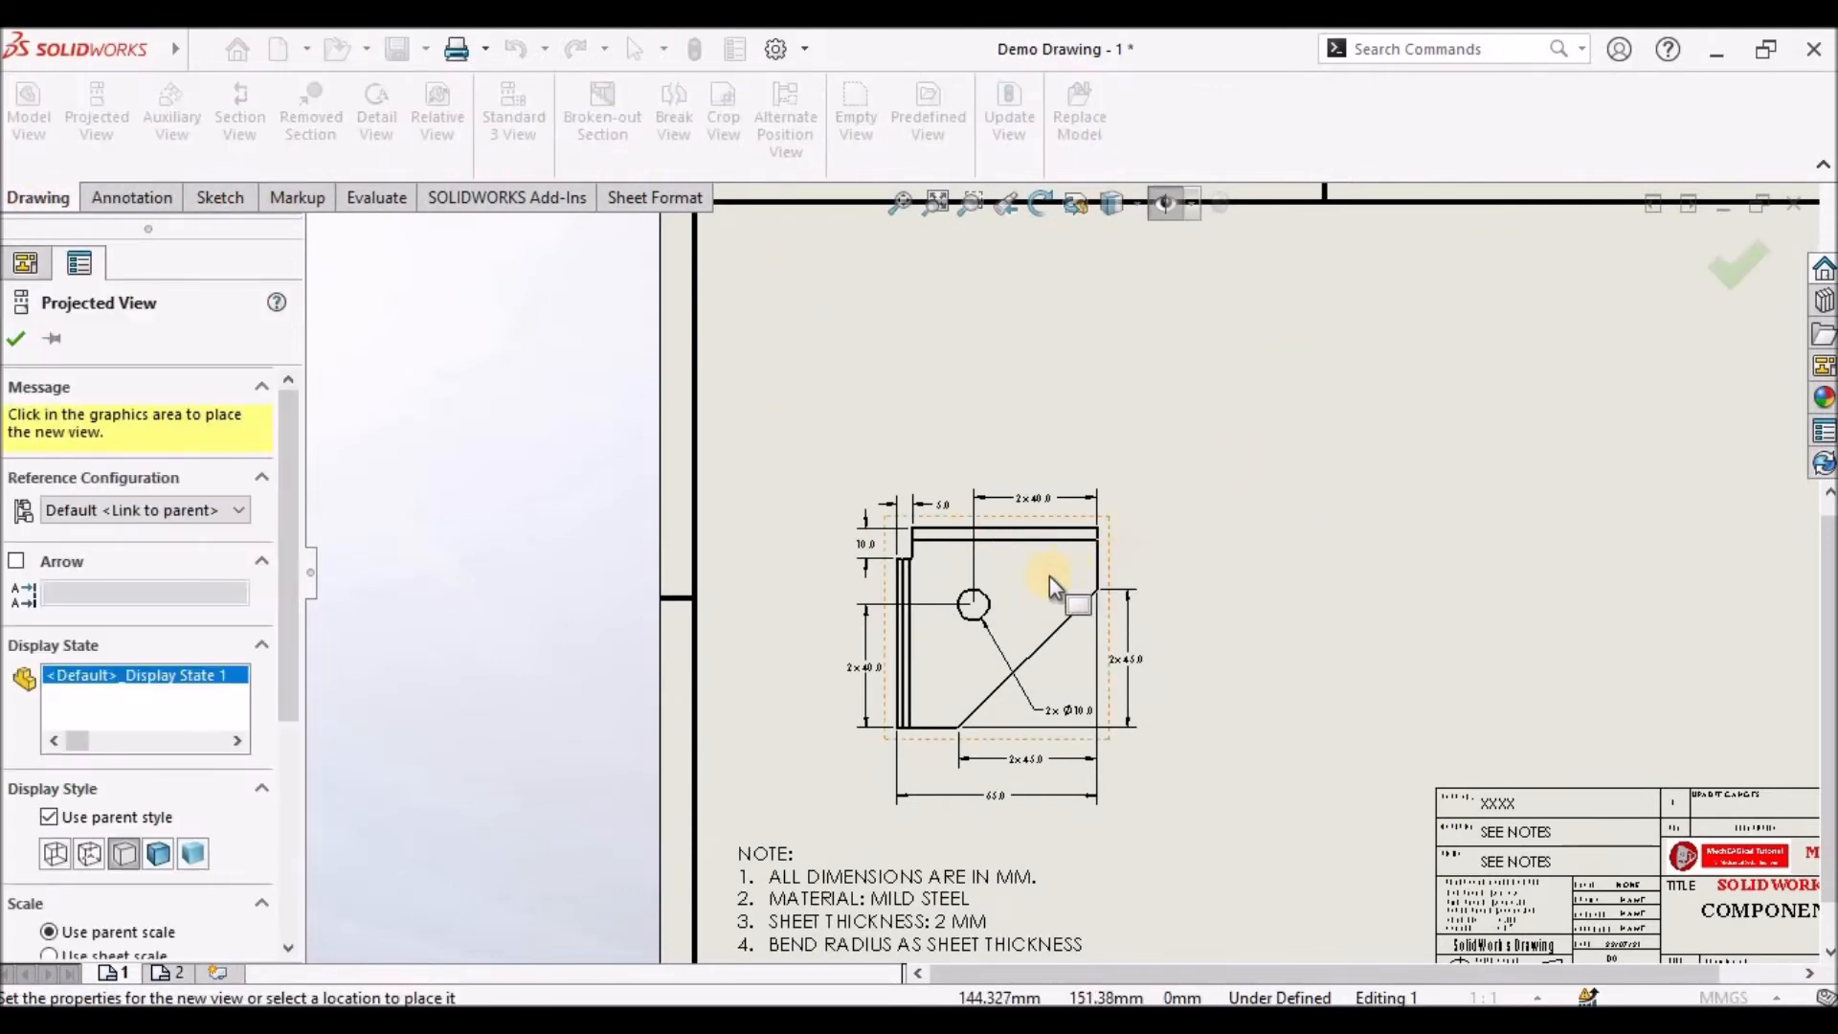
click(1011, 343)
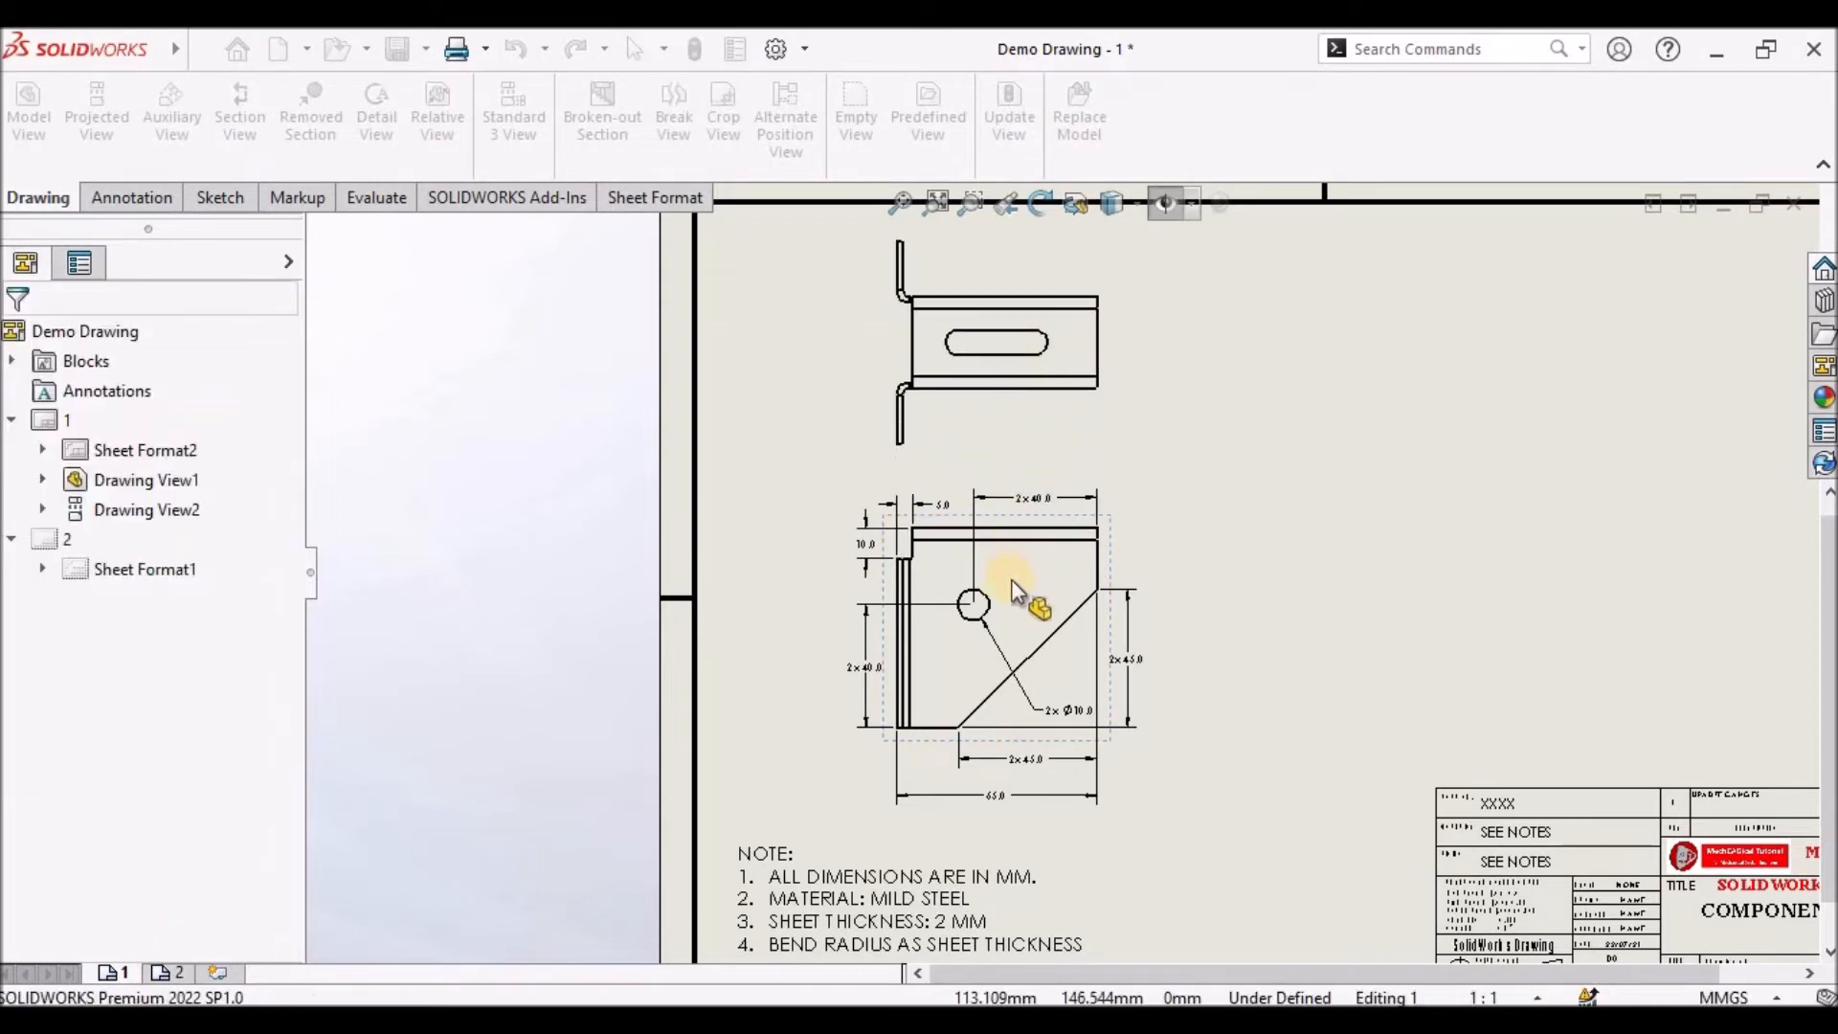
click(1113, 580)
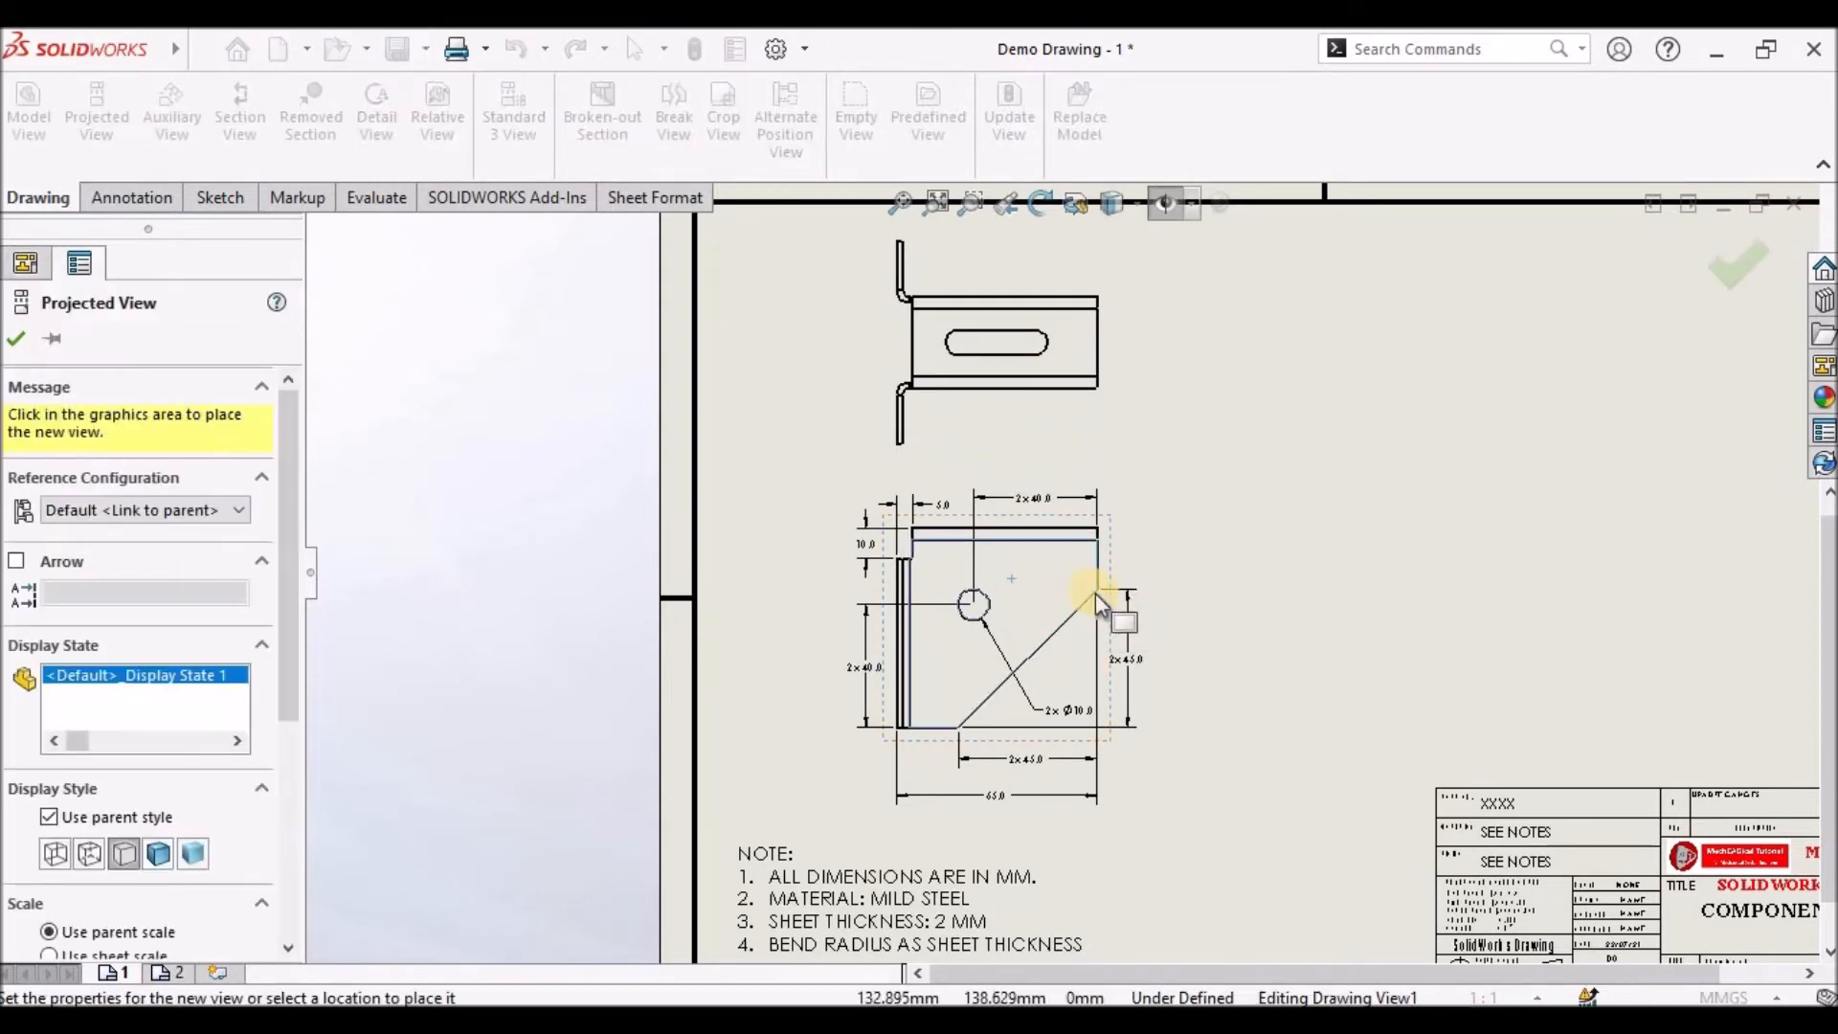
click(1387, 590)
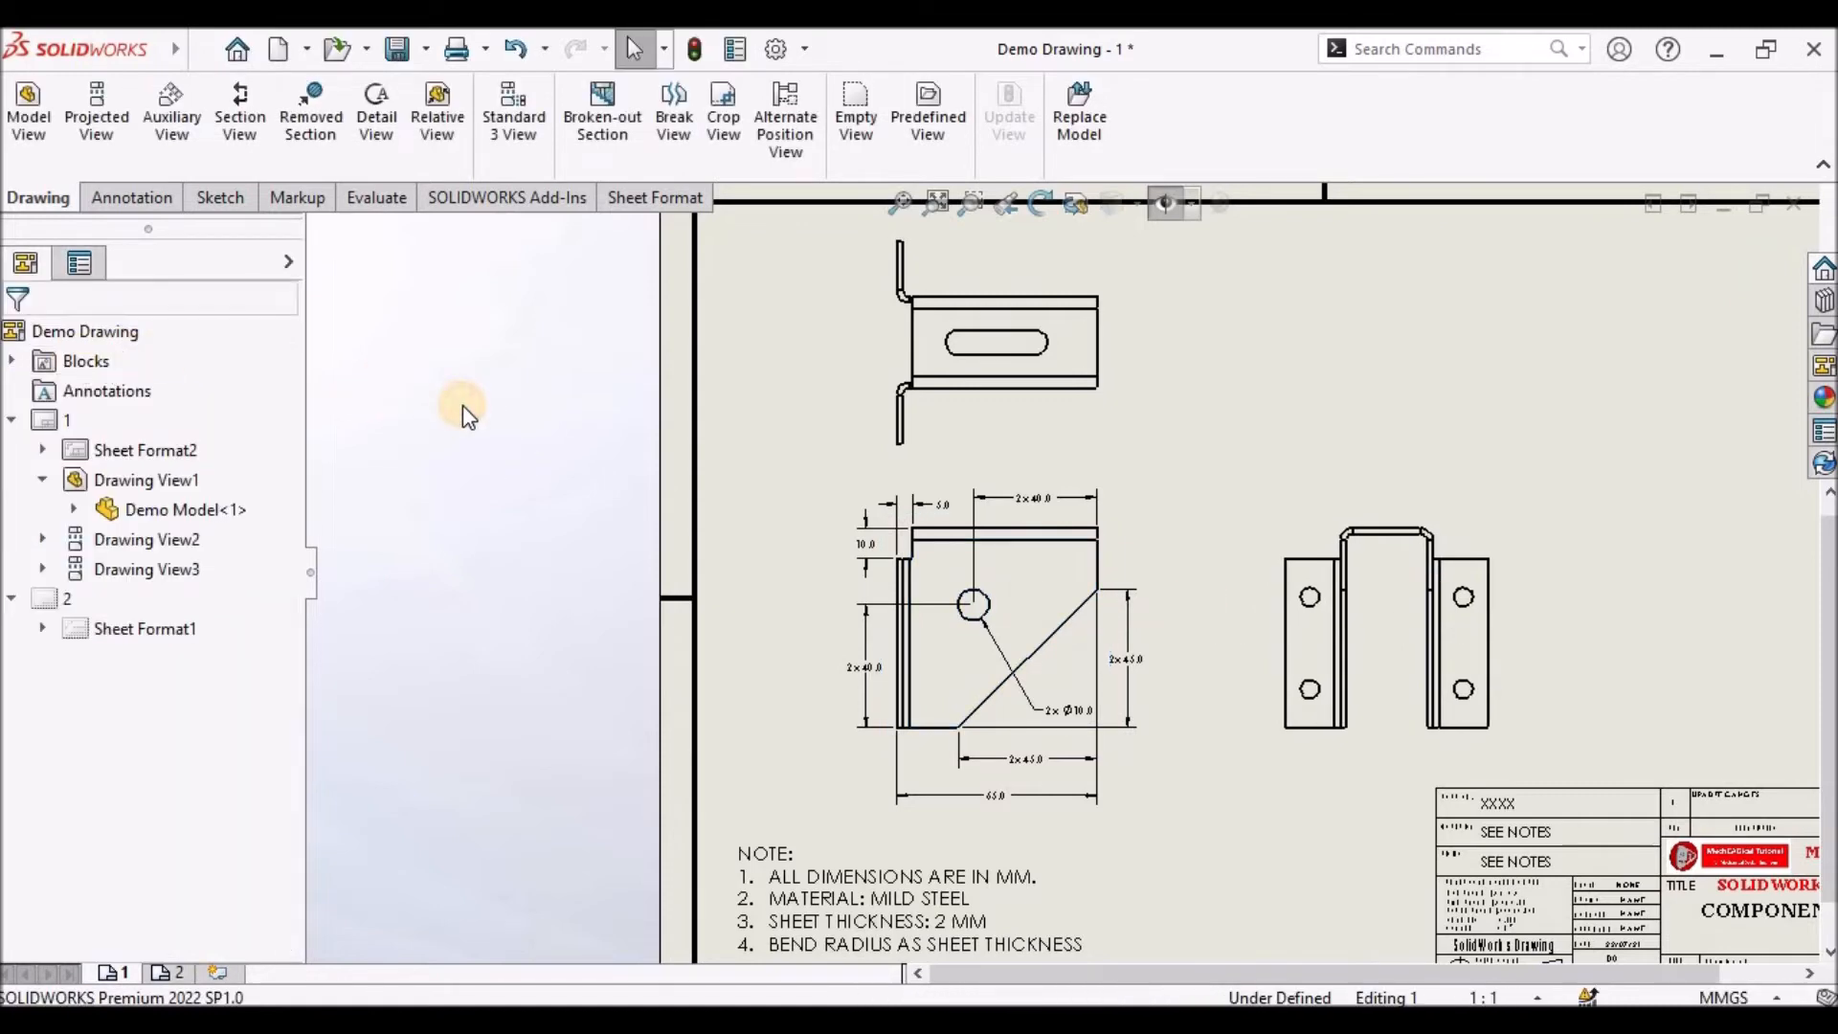
Dimension the right projected view's overall width between the outer vertical flange edges, placing it below the view
key(f)
scroll(1278, 627, down, 5)
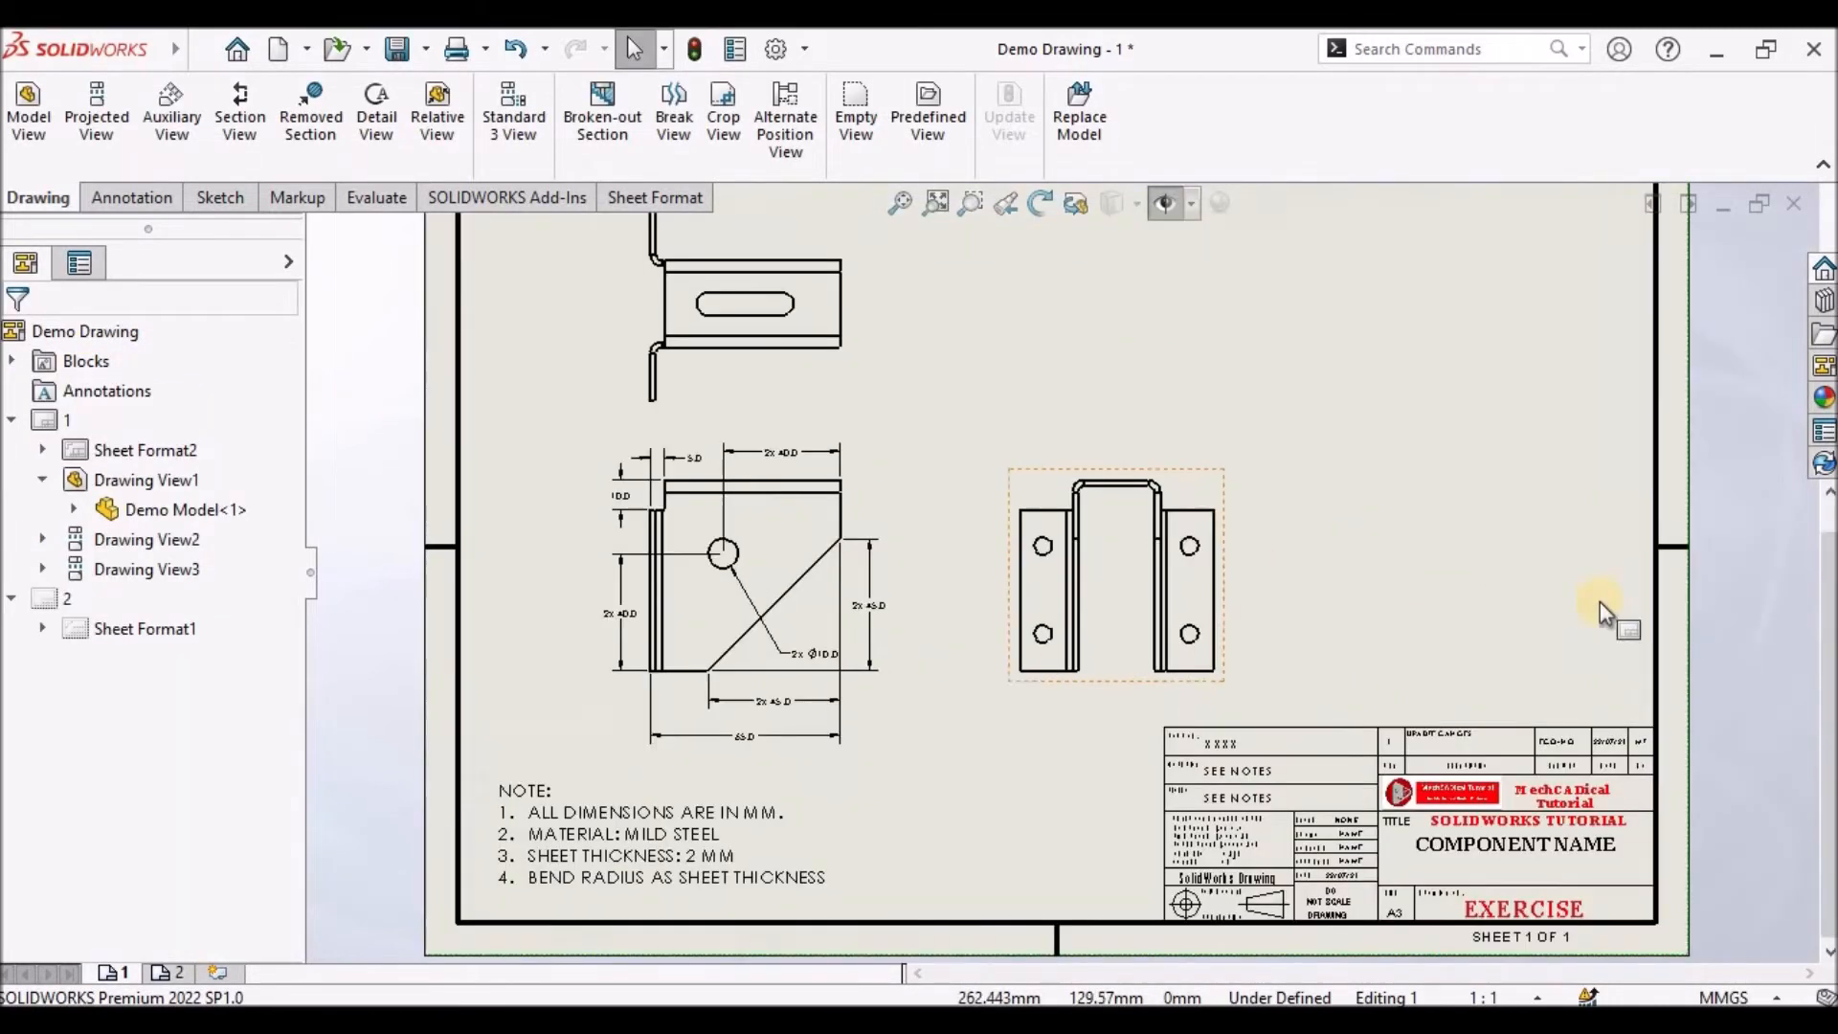
click(134, 198)
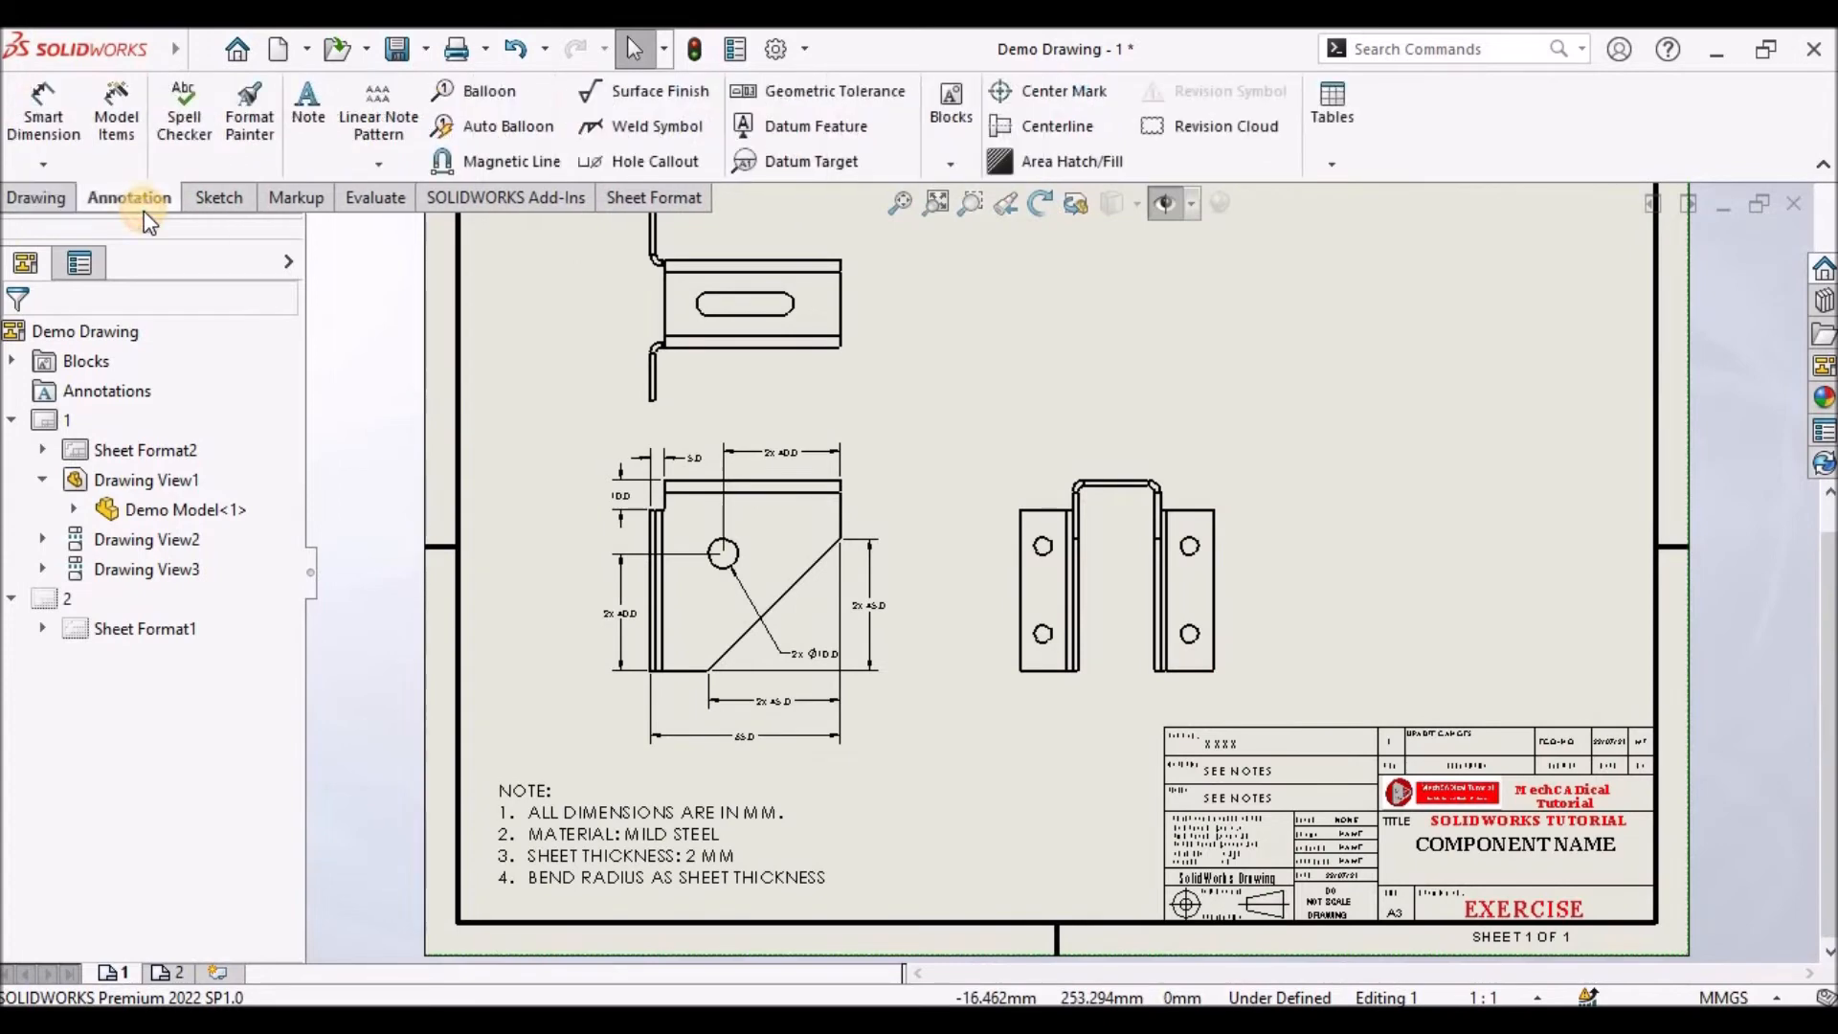
click(29, 134)
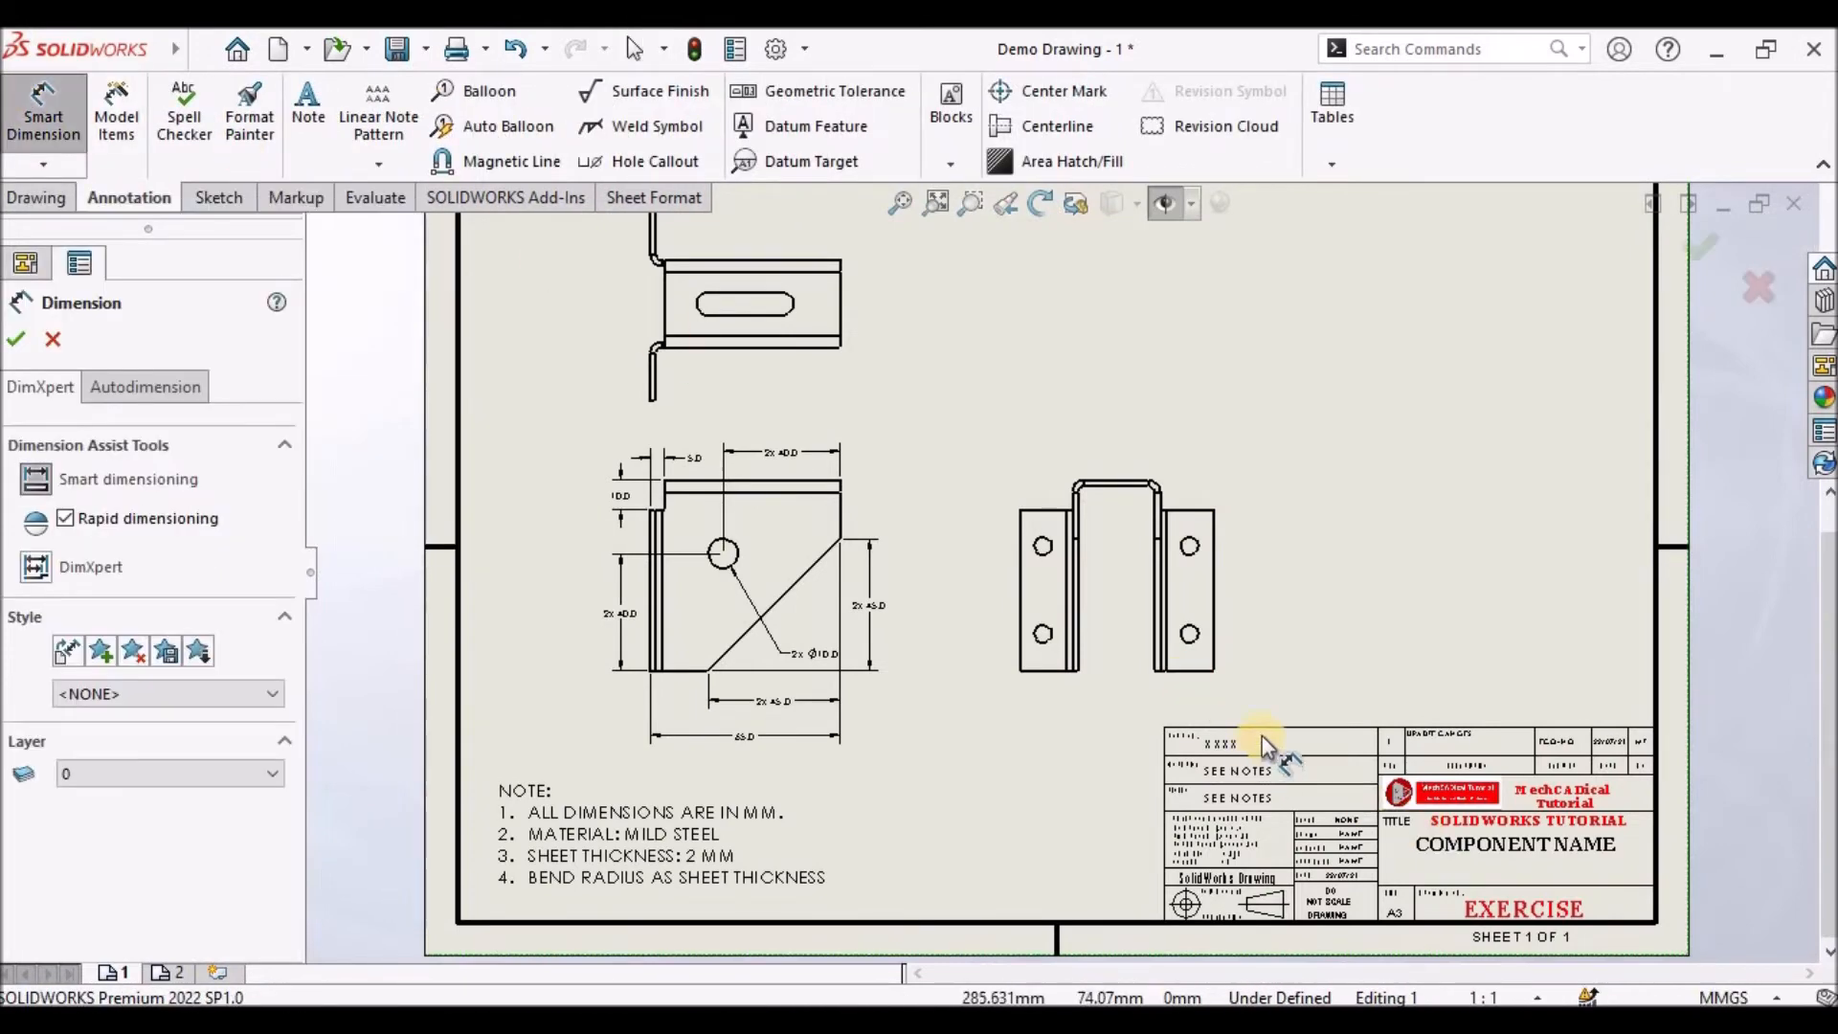
scroll(1133, 649, down, 1)
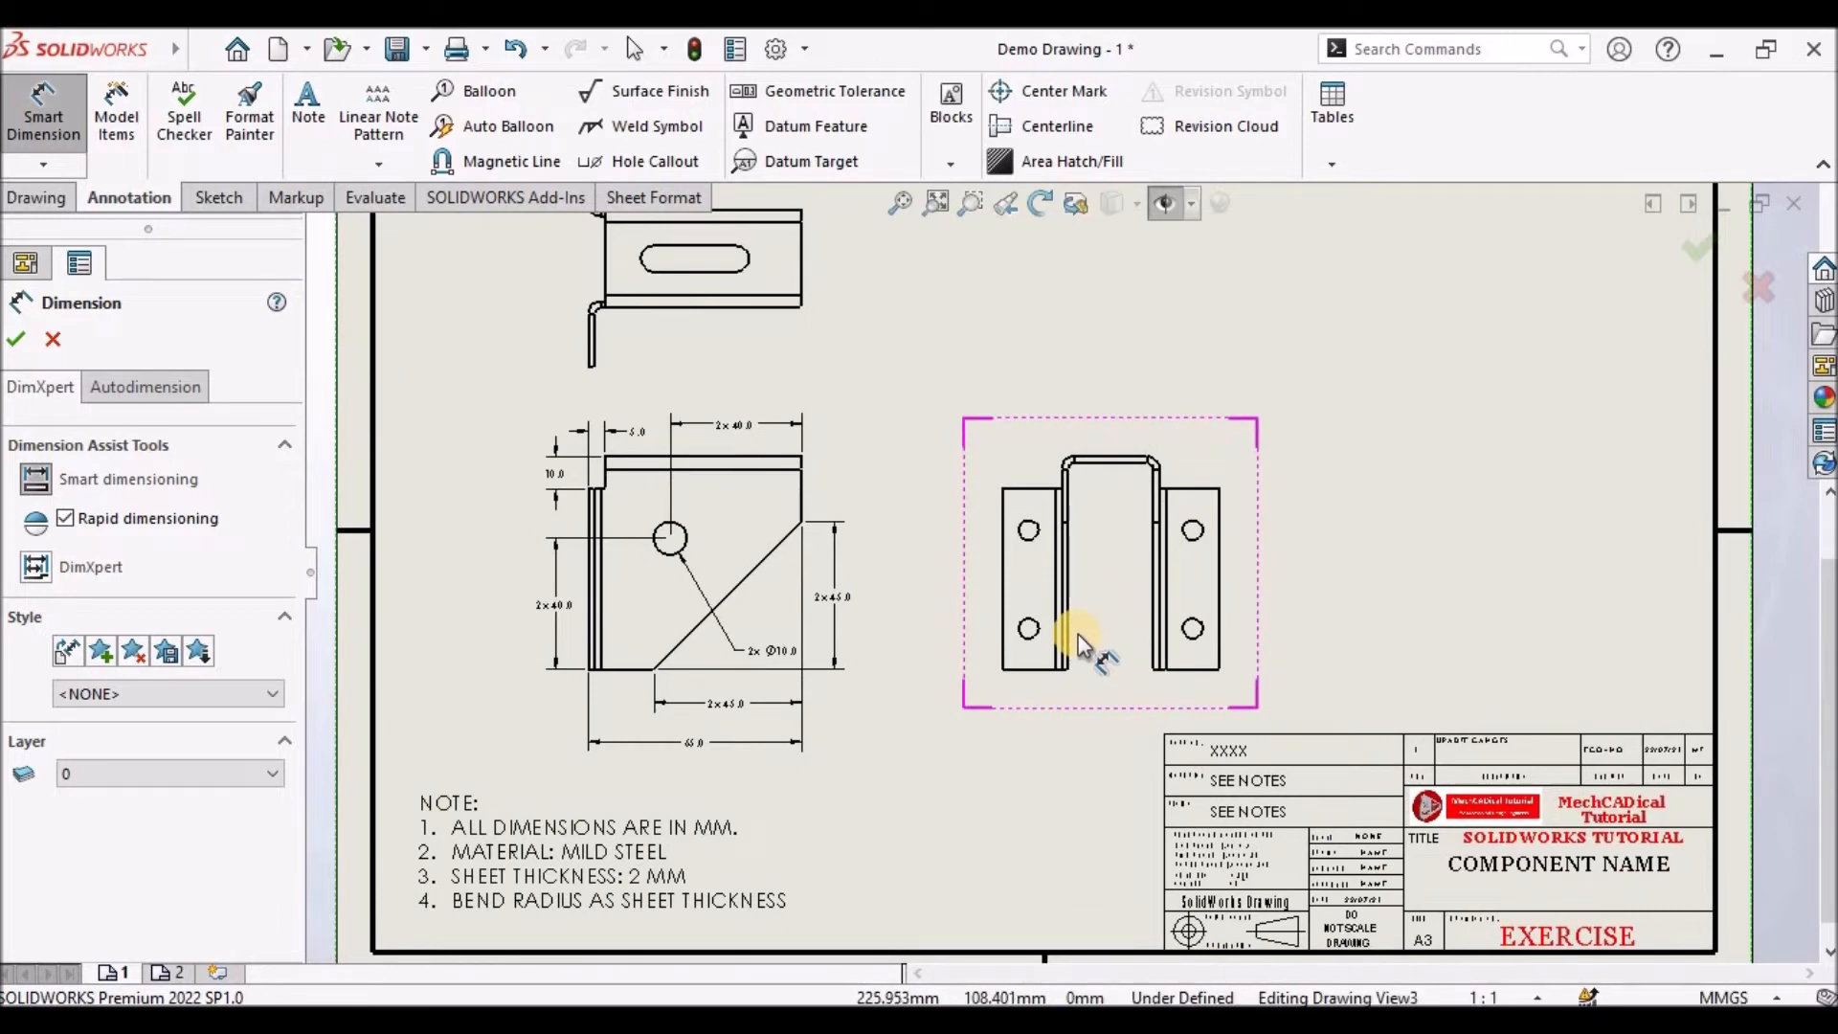
scroll(1084, 633, down, 2)
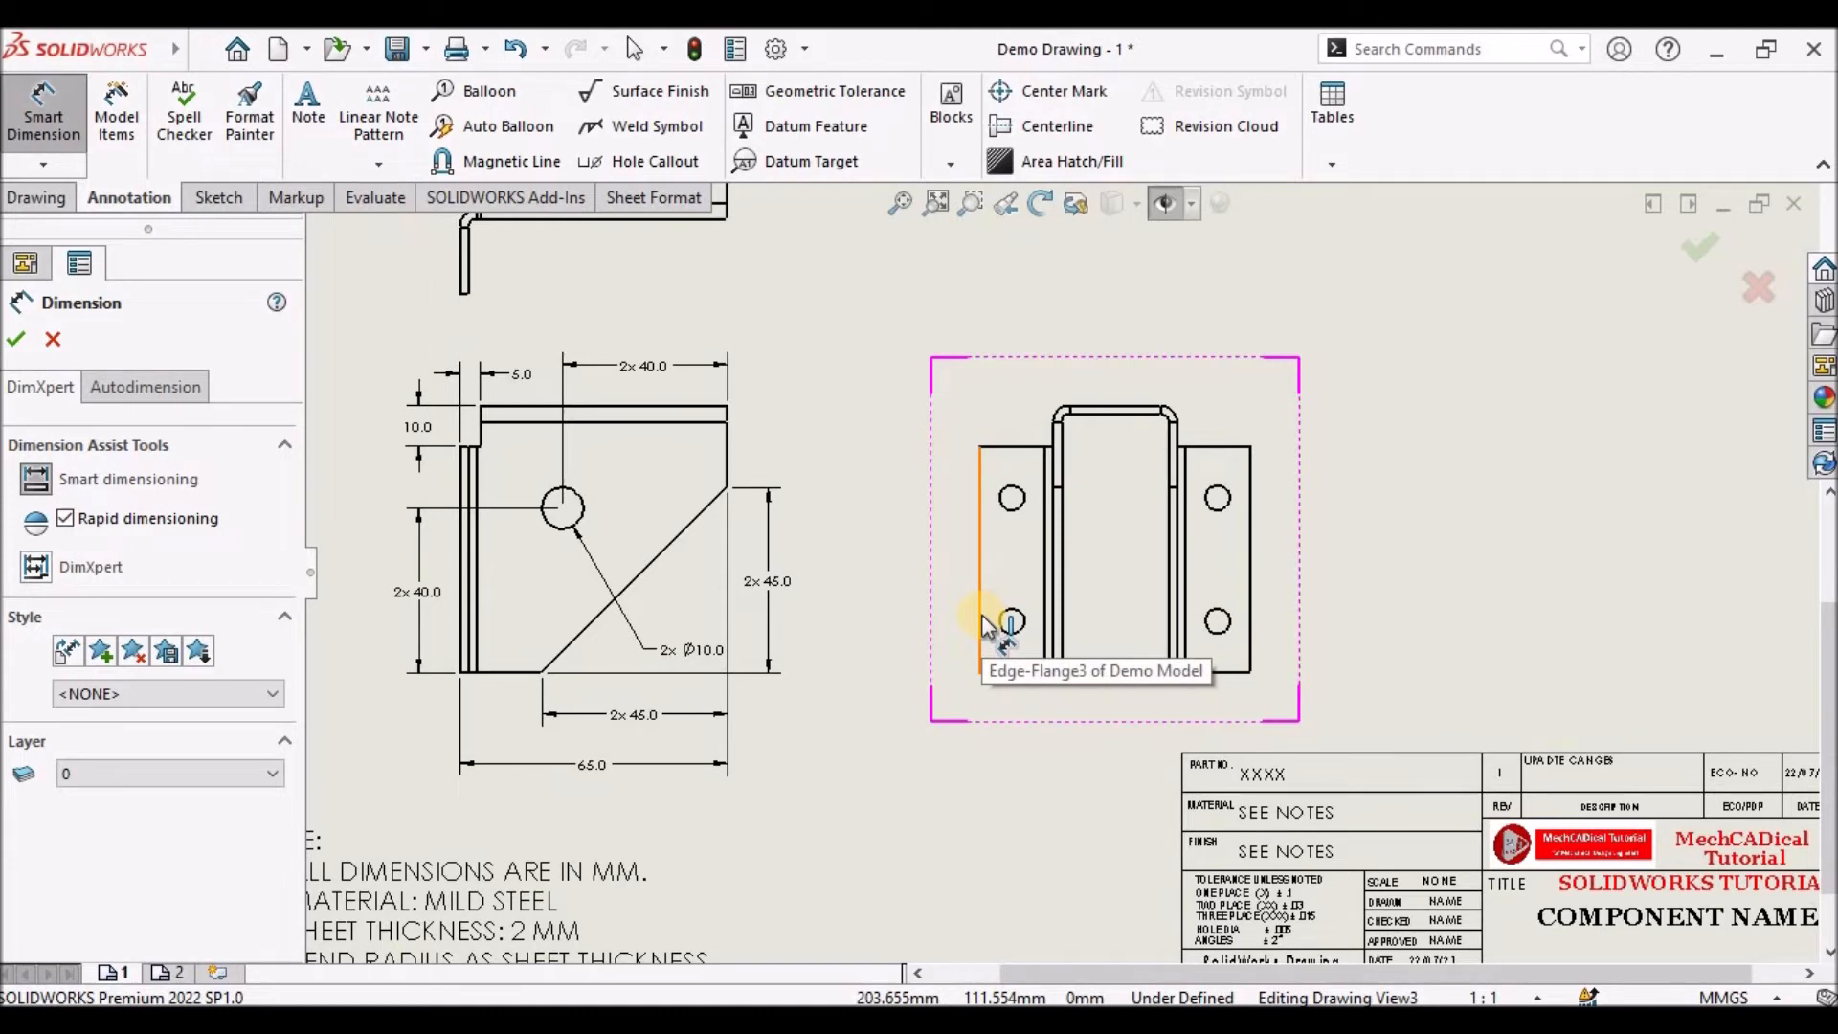
click(980, 615)
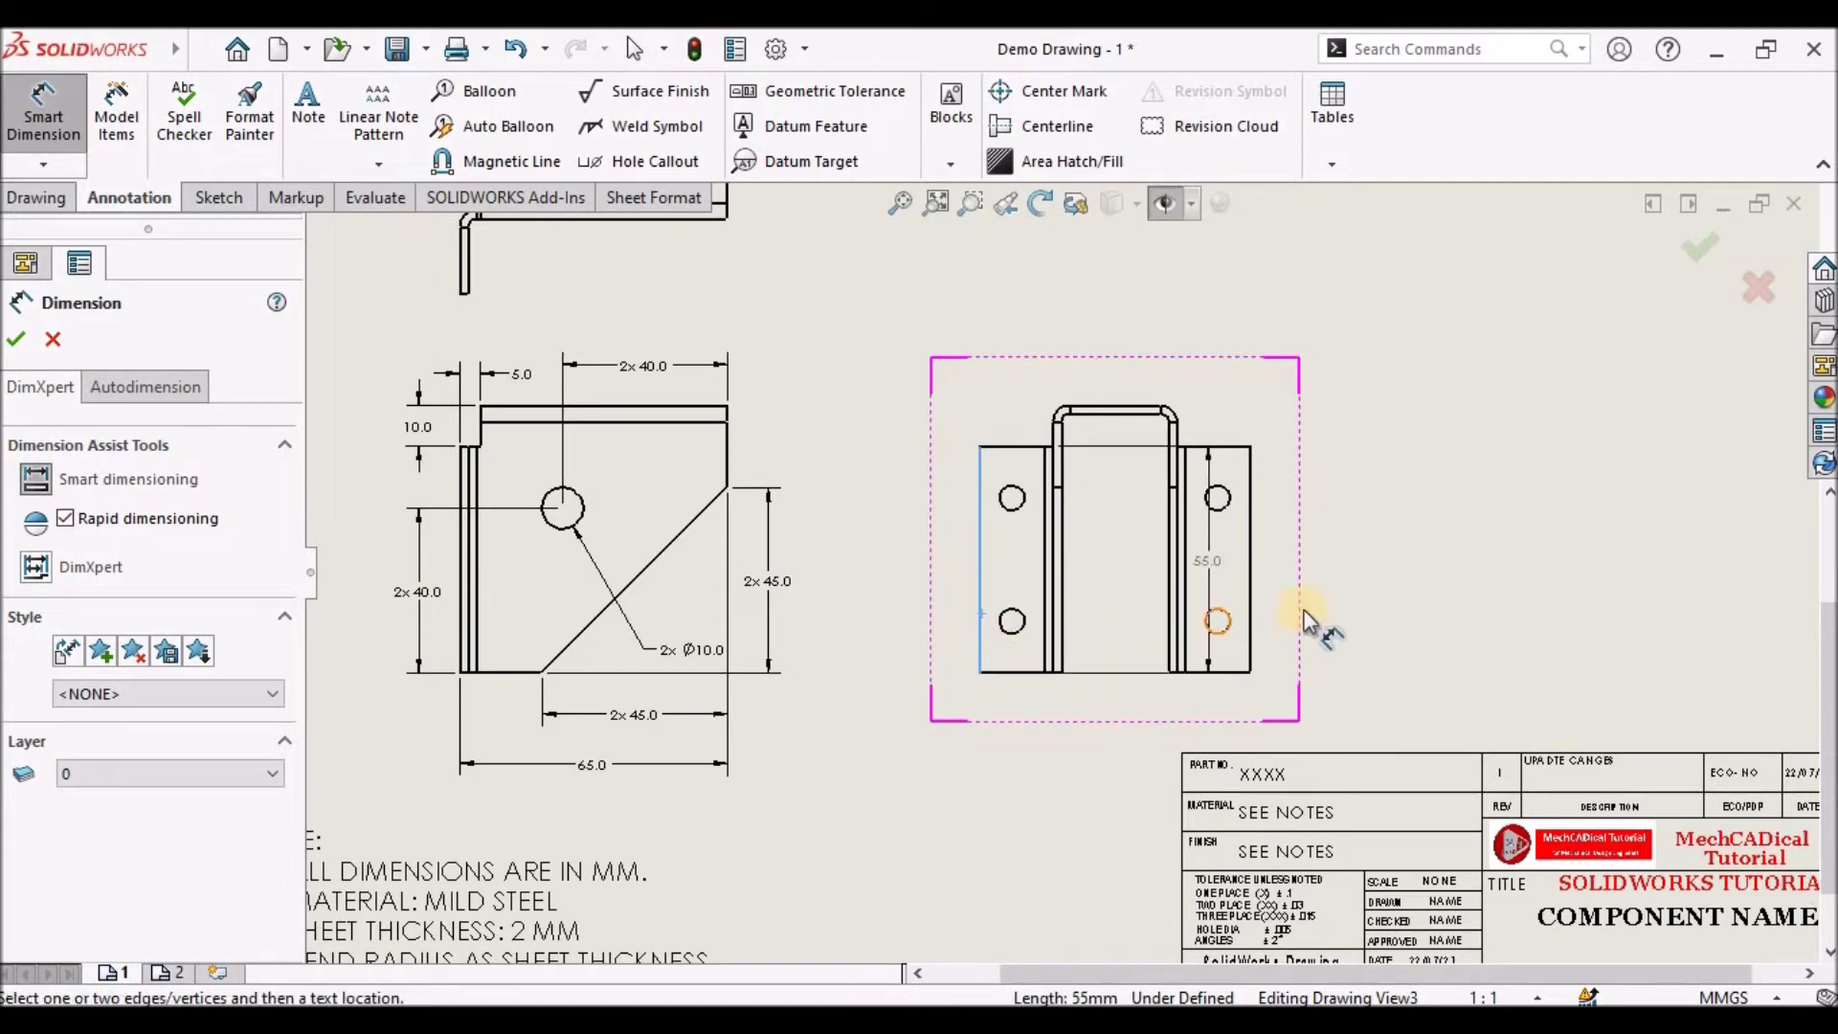
click(1252, 632)
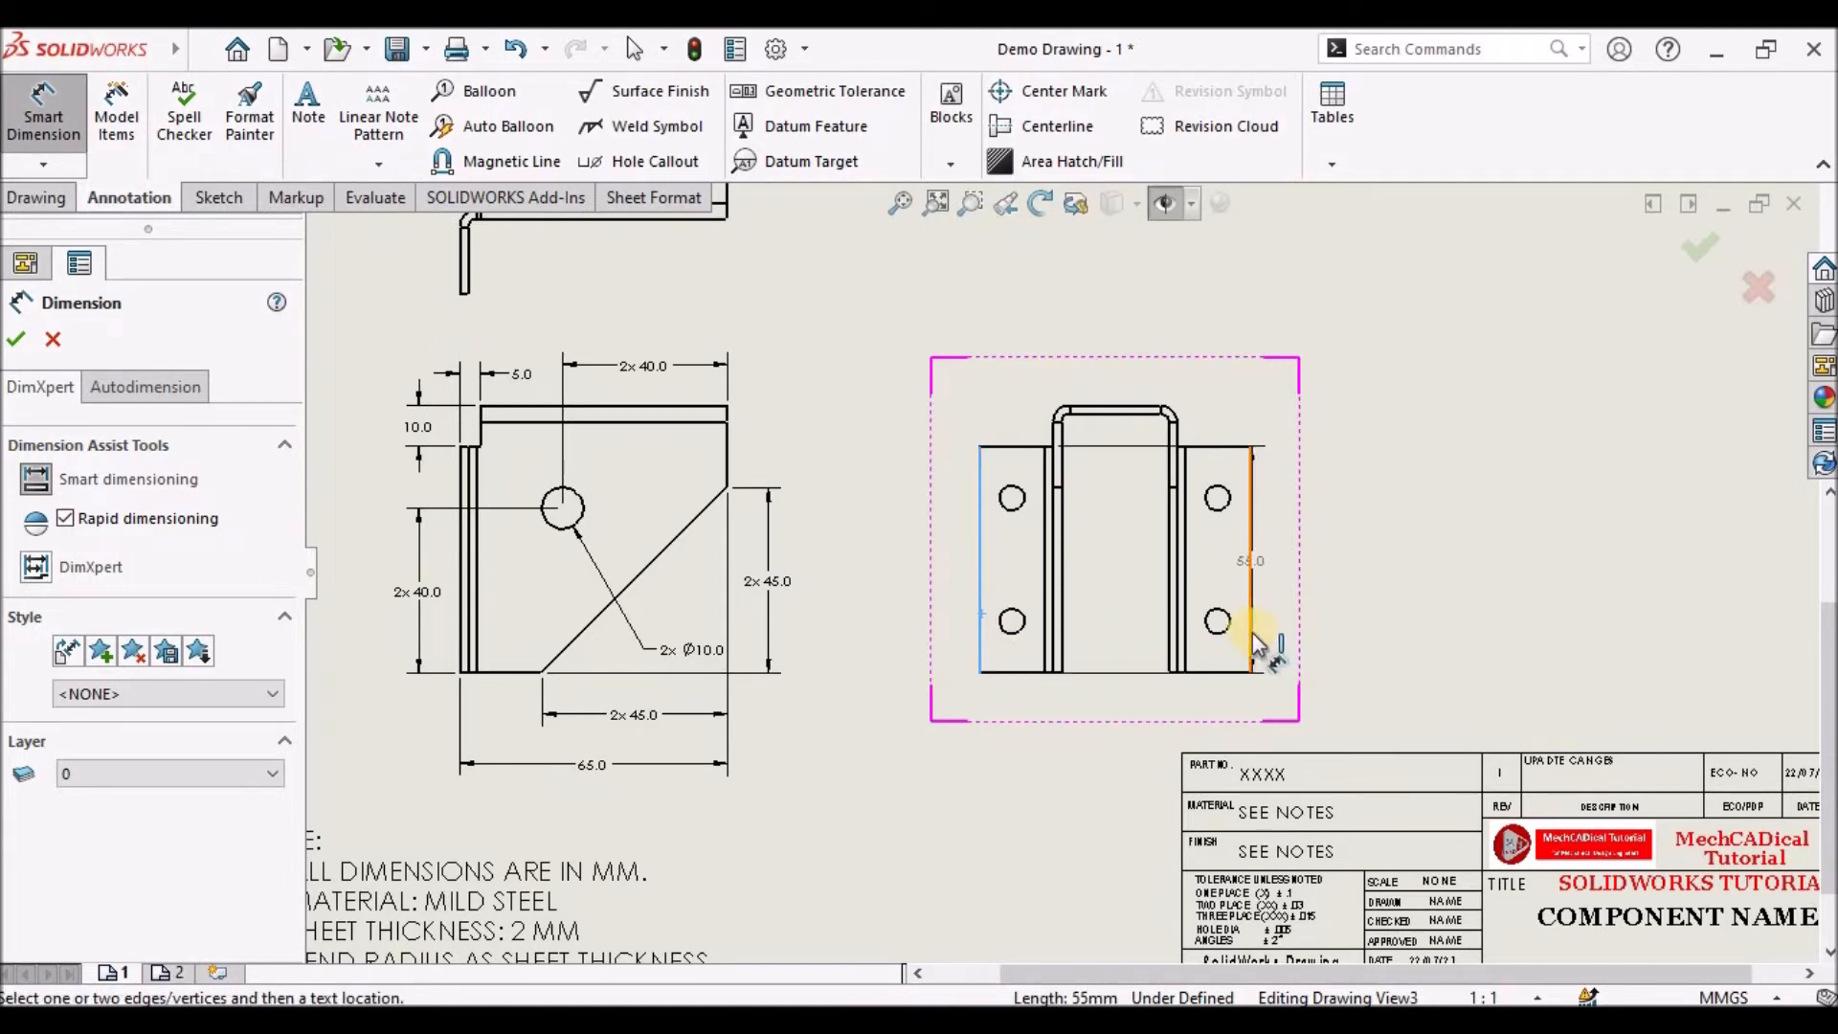
click(1099, 735)
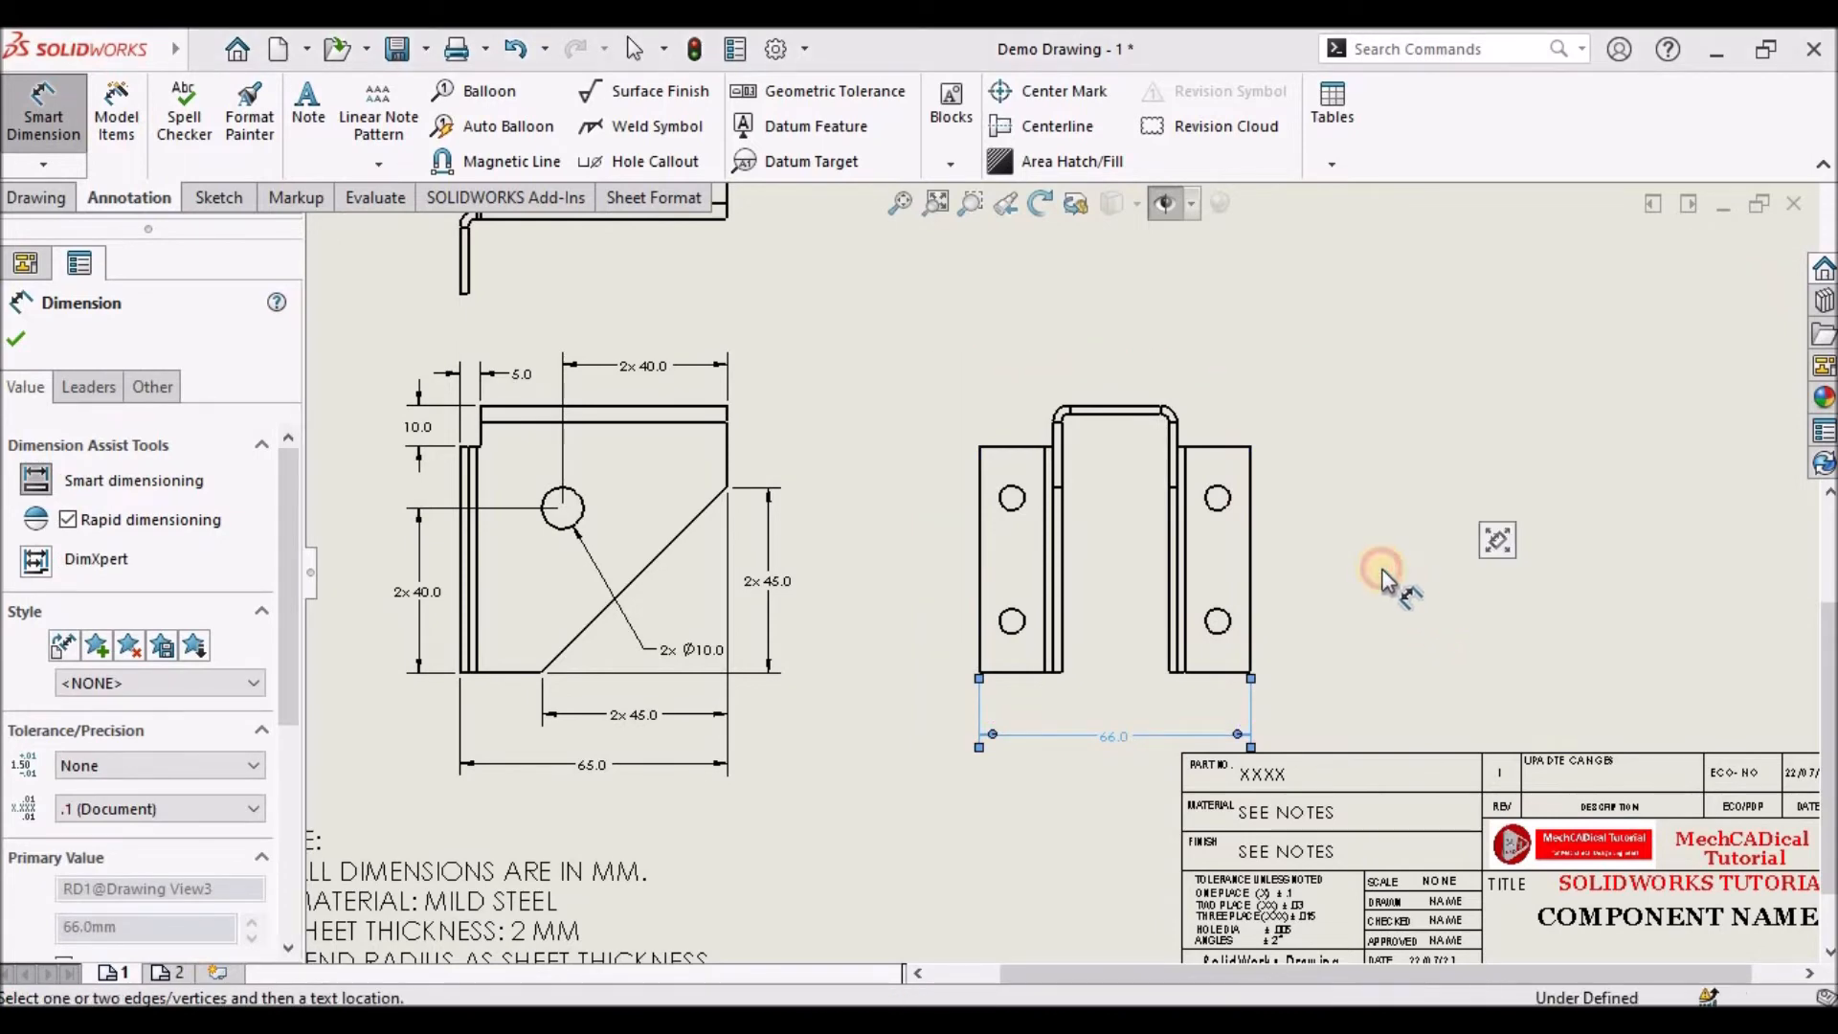
key(Escape)
Dimension the right projected view's overall height from the flange's bottom edge to the top edge, placing it right of the view
key(f)
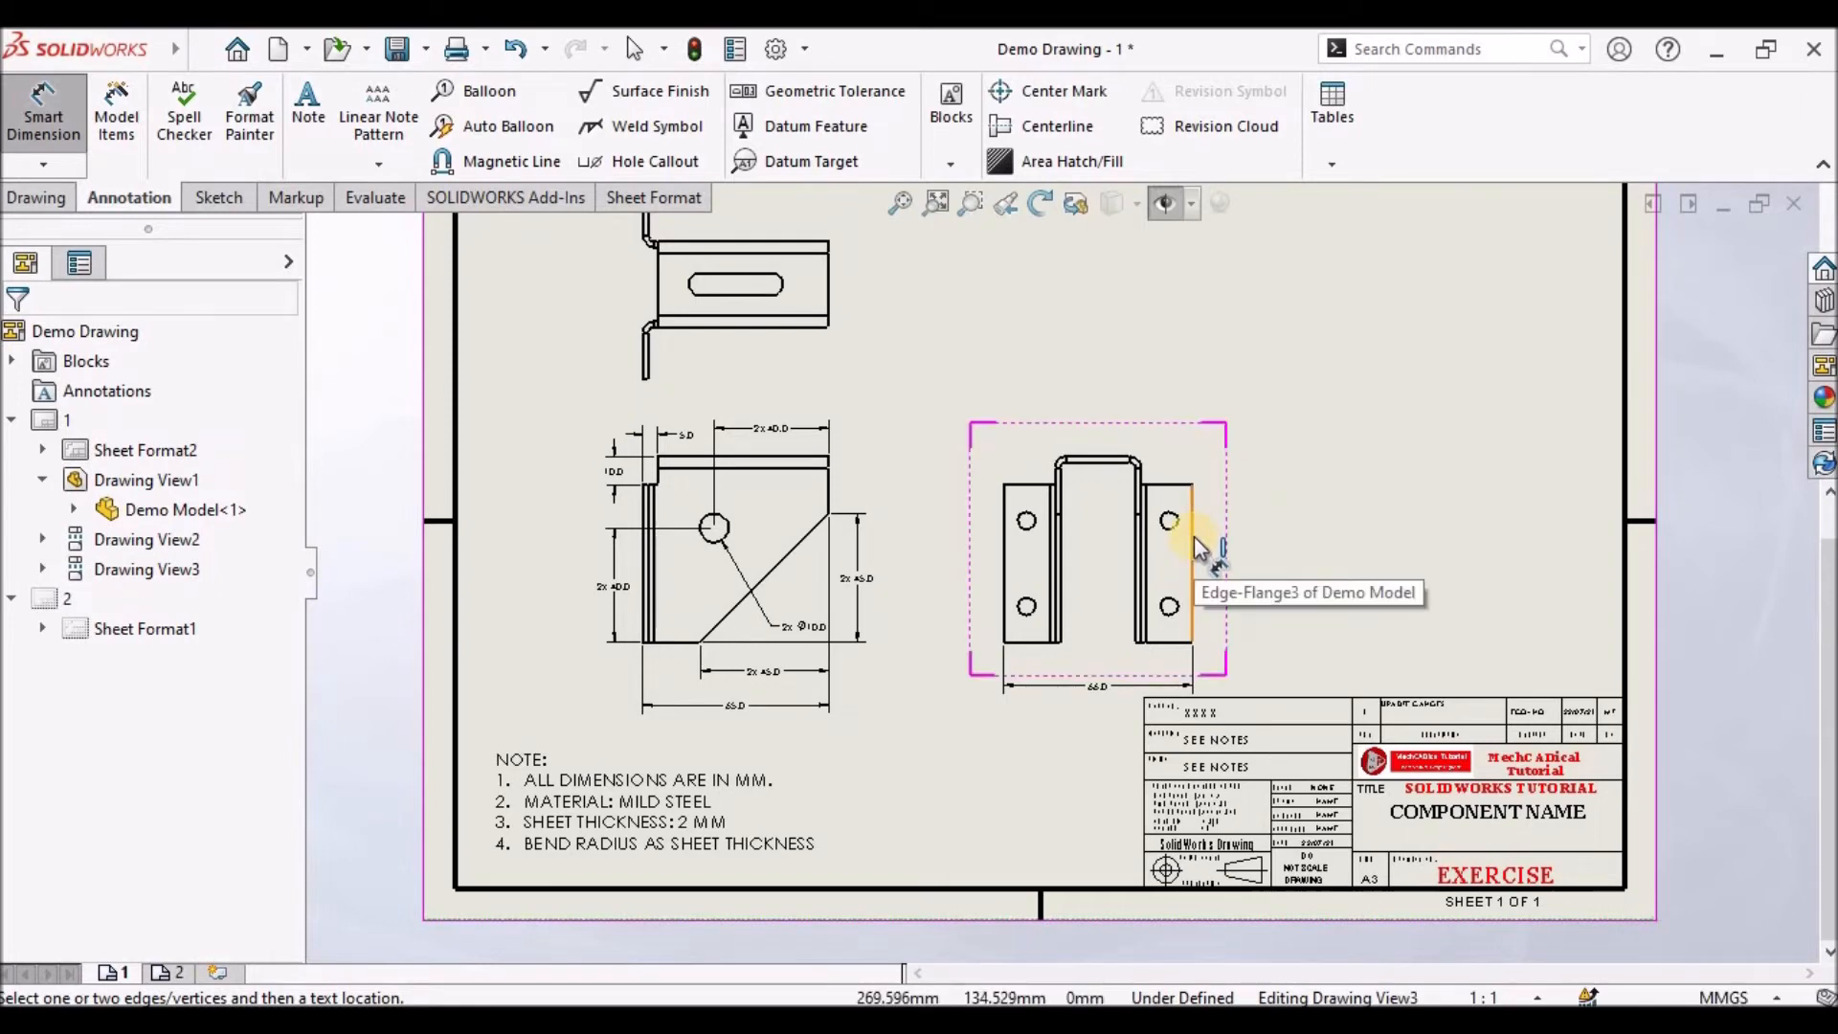
click(1168, 643)
scroll(1120, 474, down, 3)
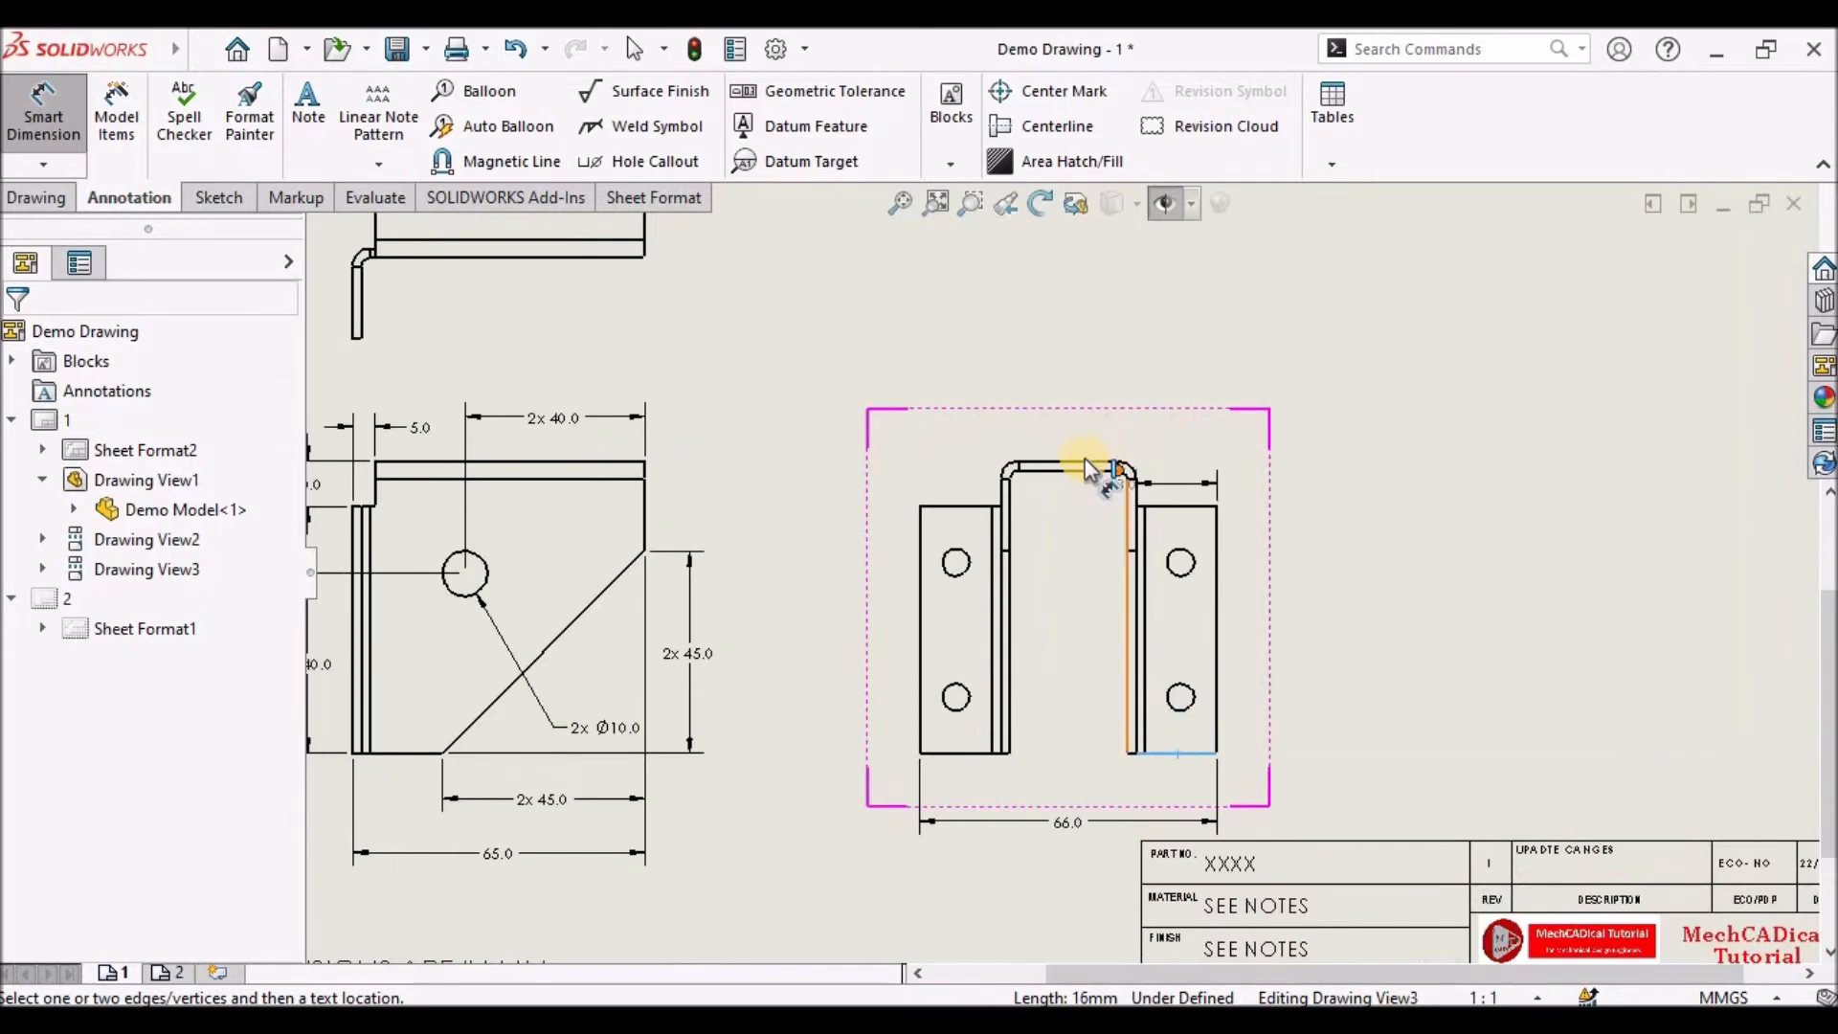
click(1083, 457)
click(1330, 588)
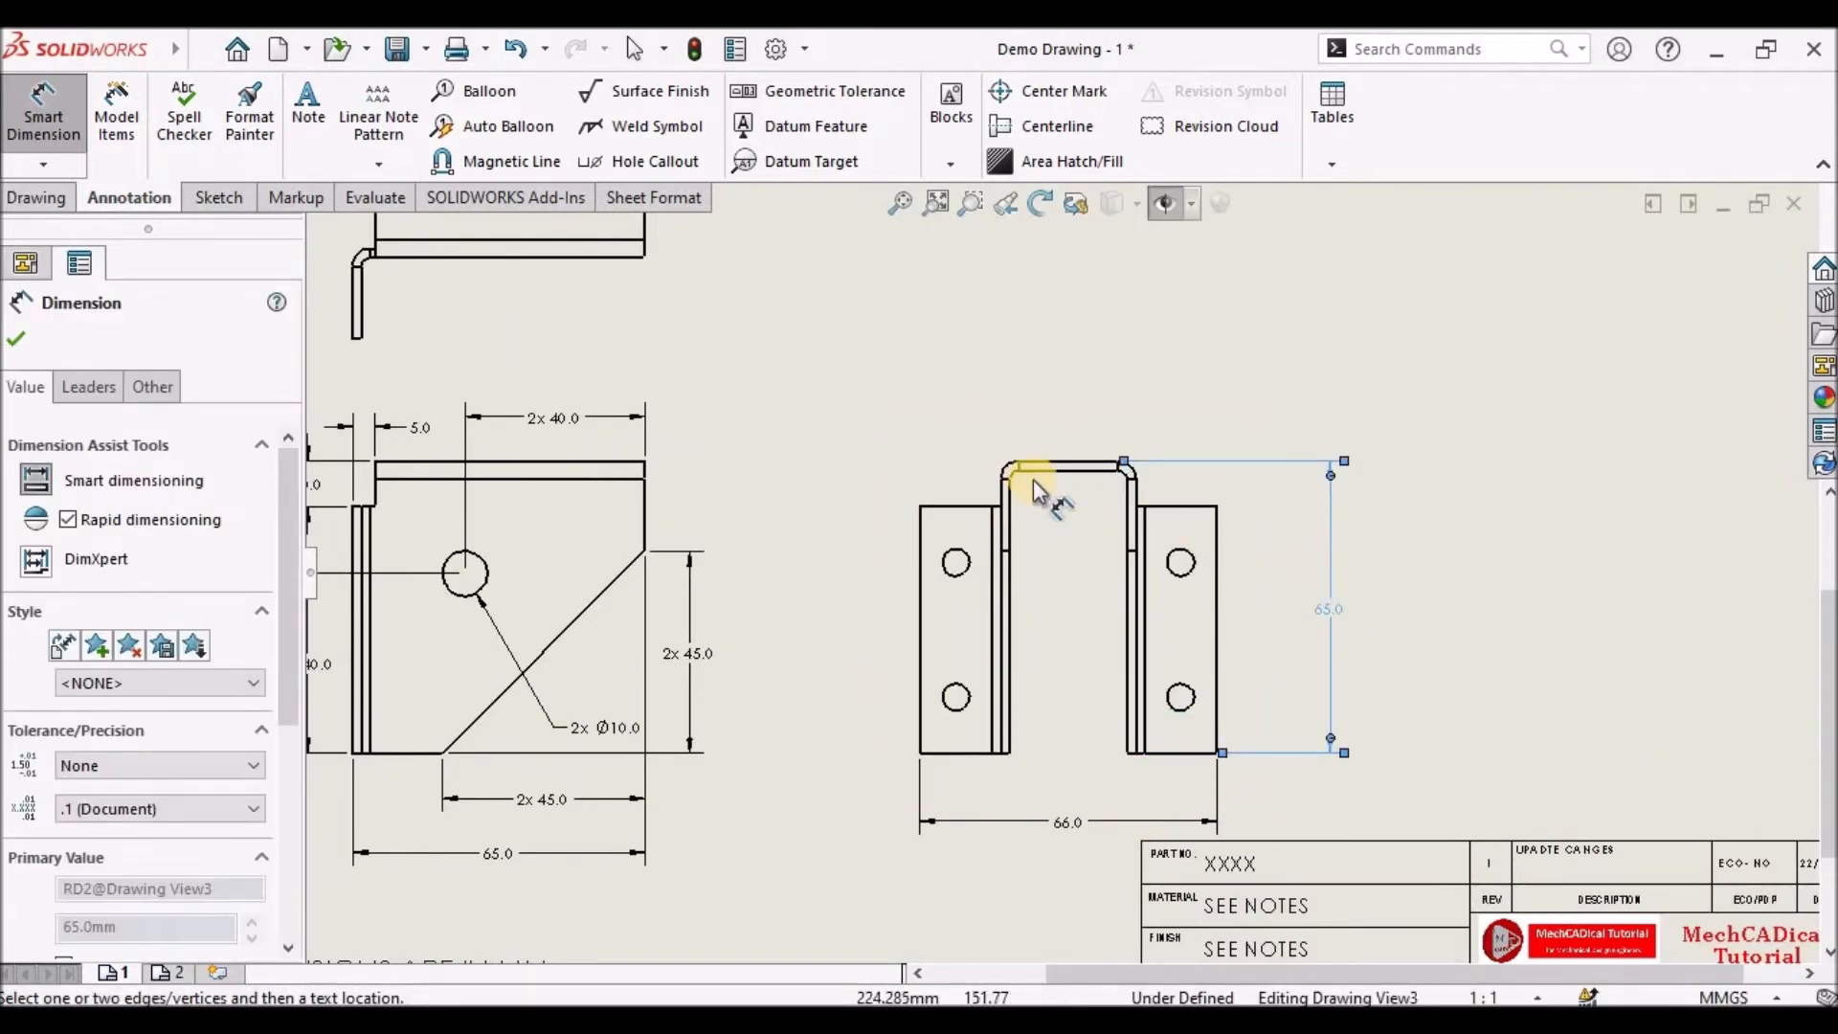
Dimension the raised channel's outer width between its two outer vertical edges in the right projected view, placing it above the view
scroll(1039, 488, down, 3)
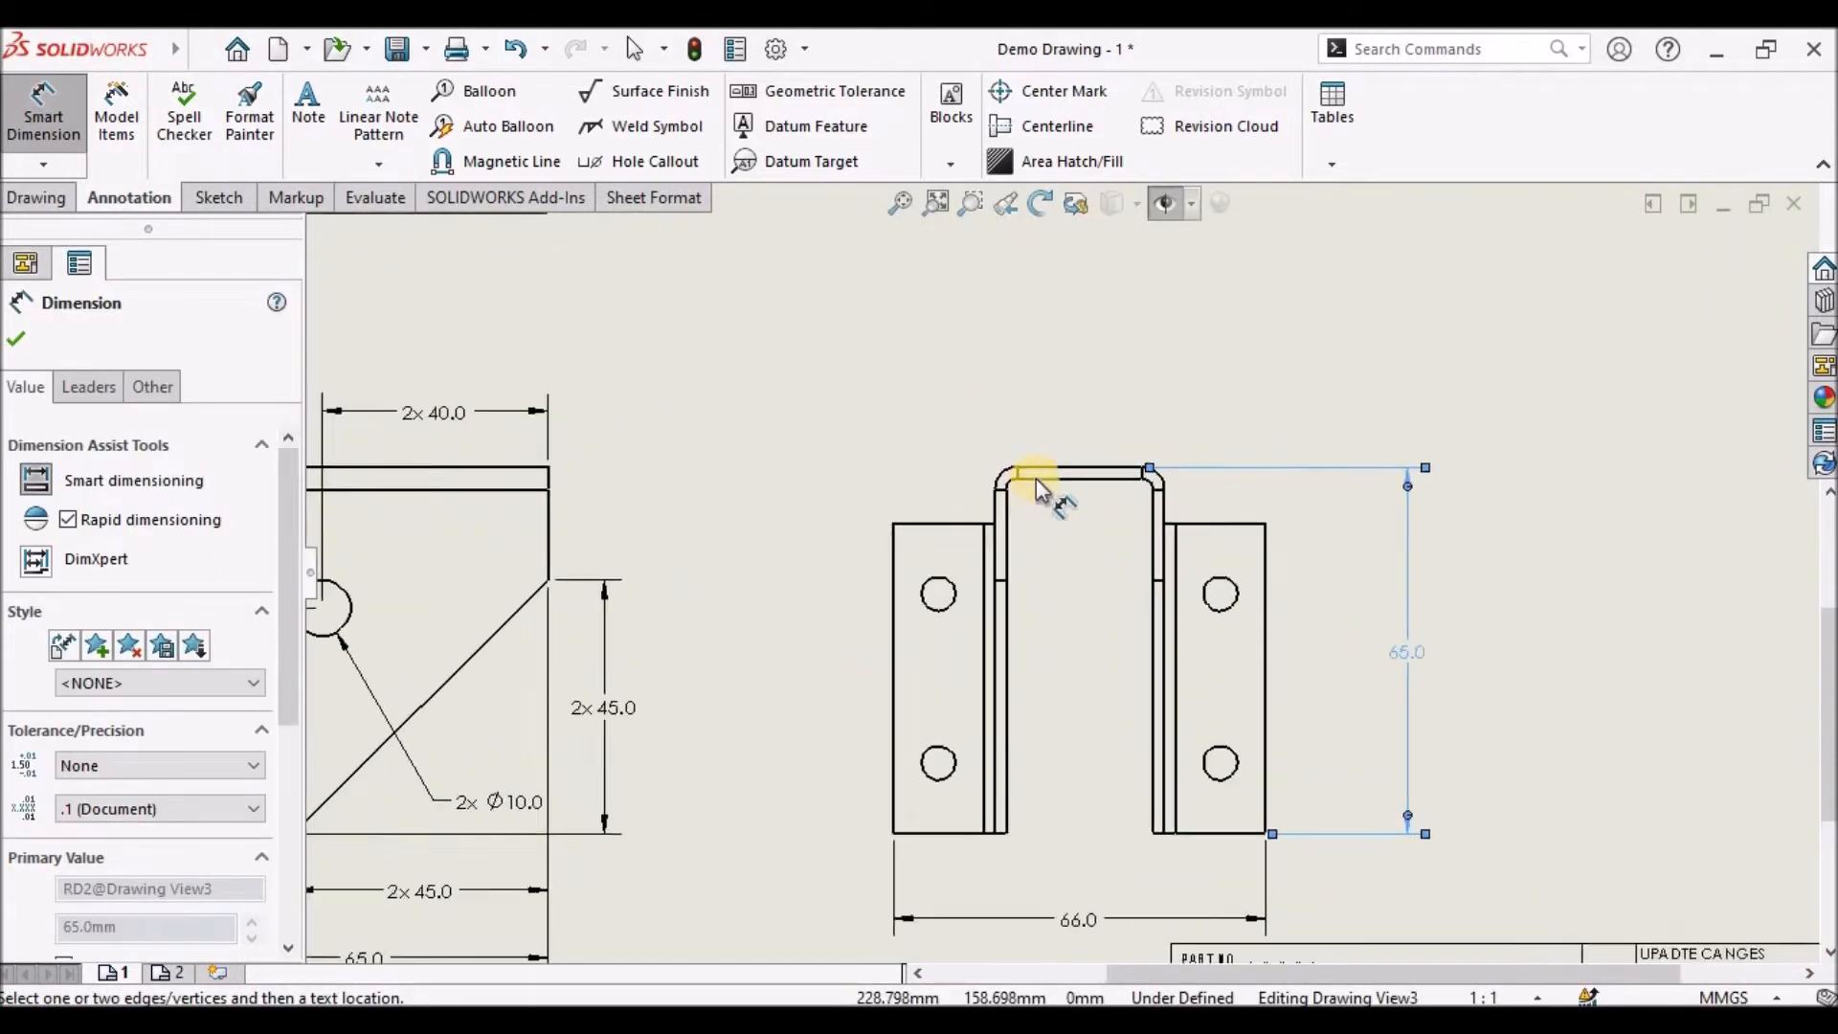
click(991, 519)
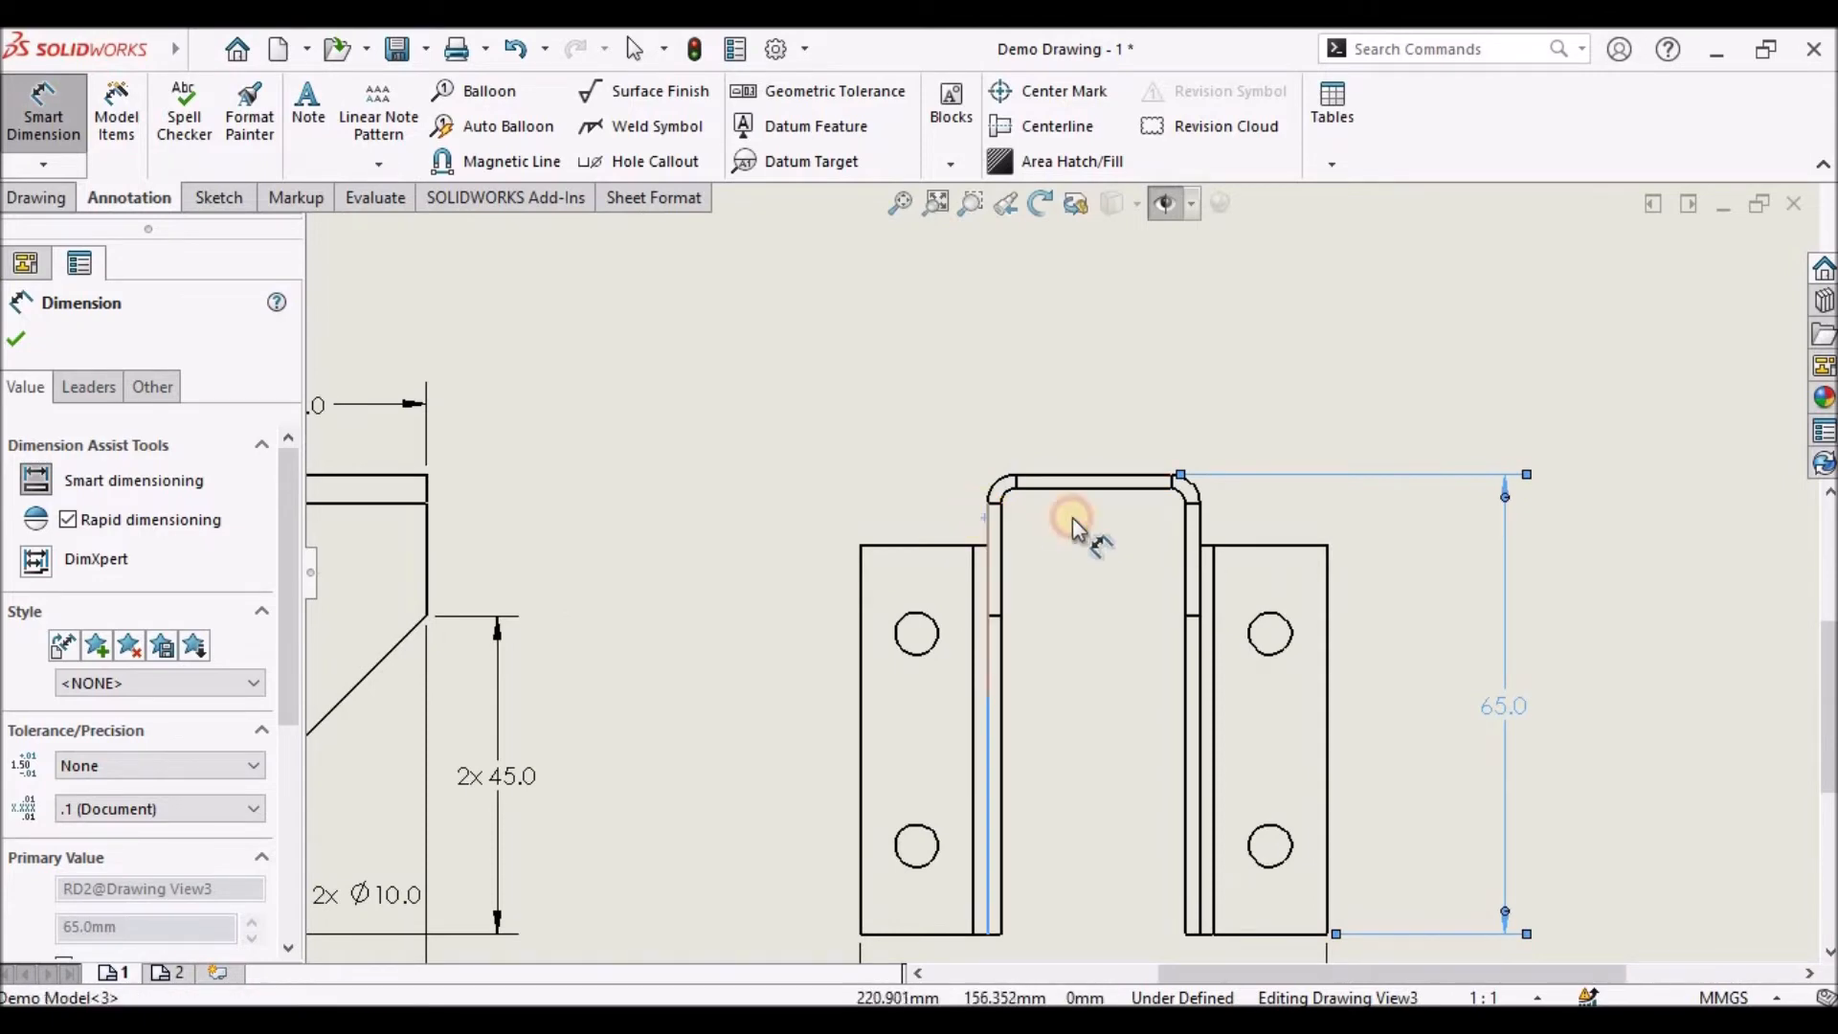
click(1197, 527)
click(1104, 399)
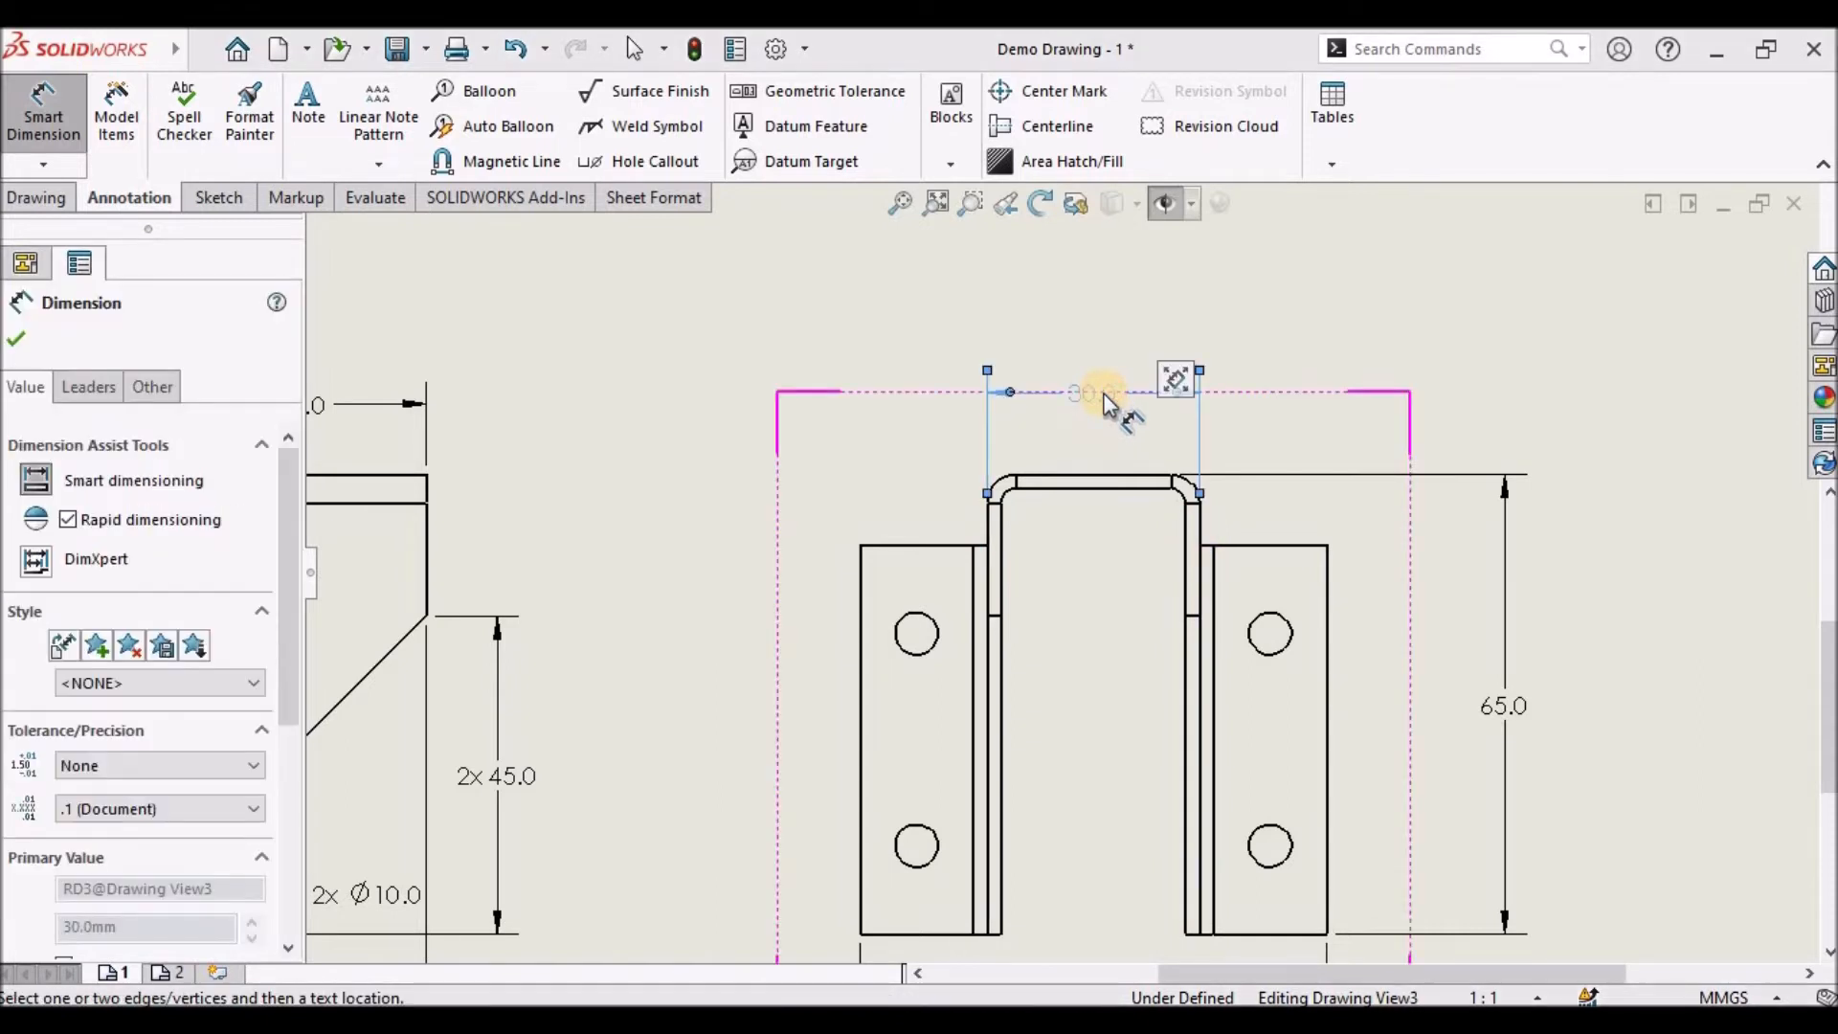
Dimension the horizontal distances from the channel's outer edges to the upper left and upper right flange holes, placing both above the view
click(992, 522)
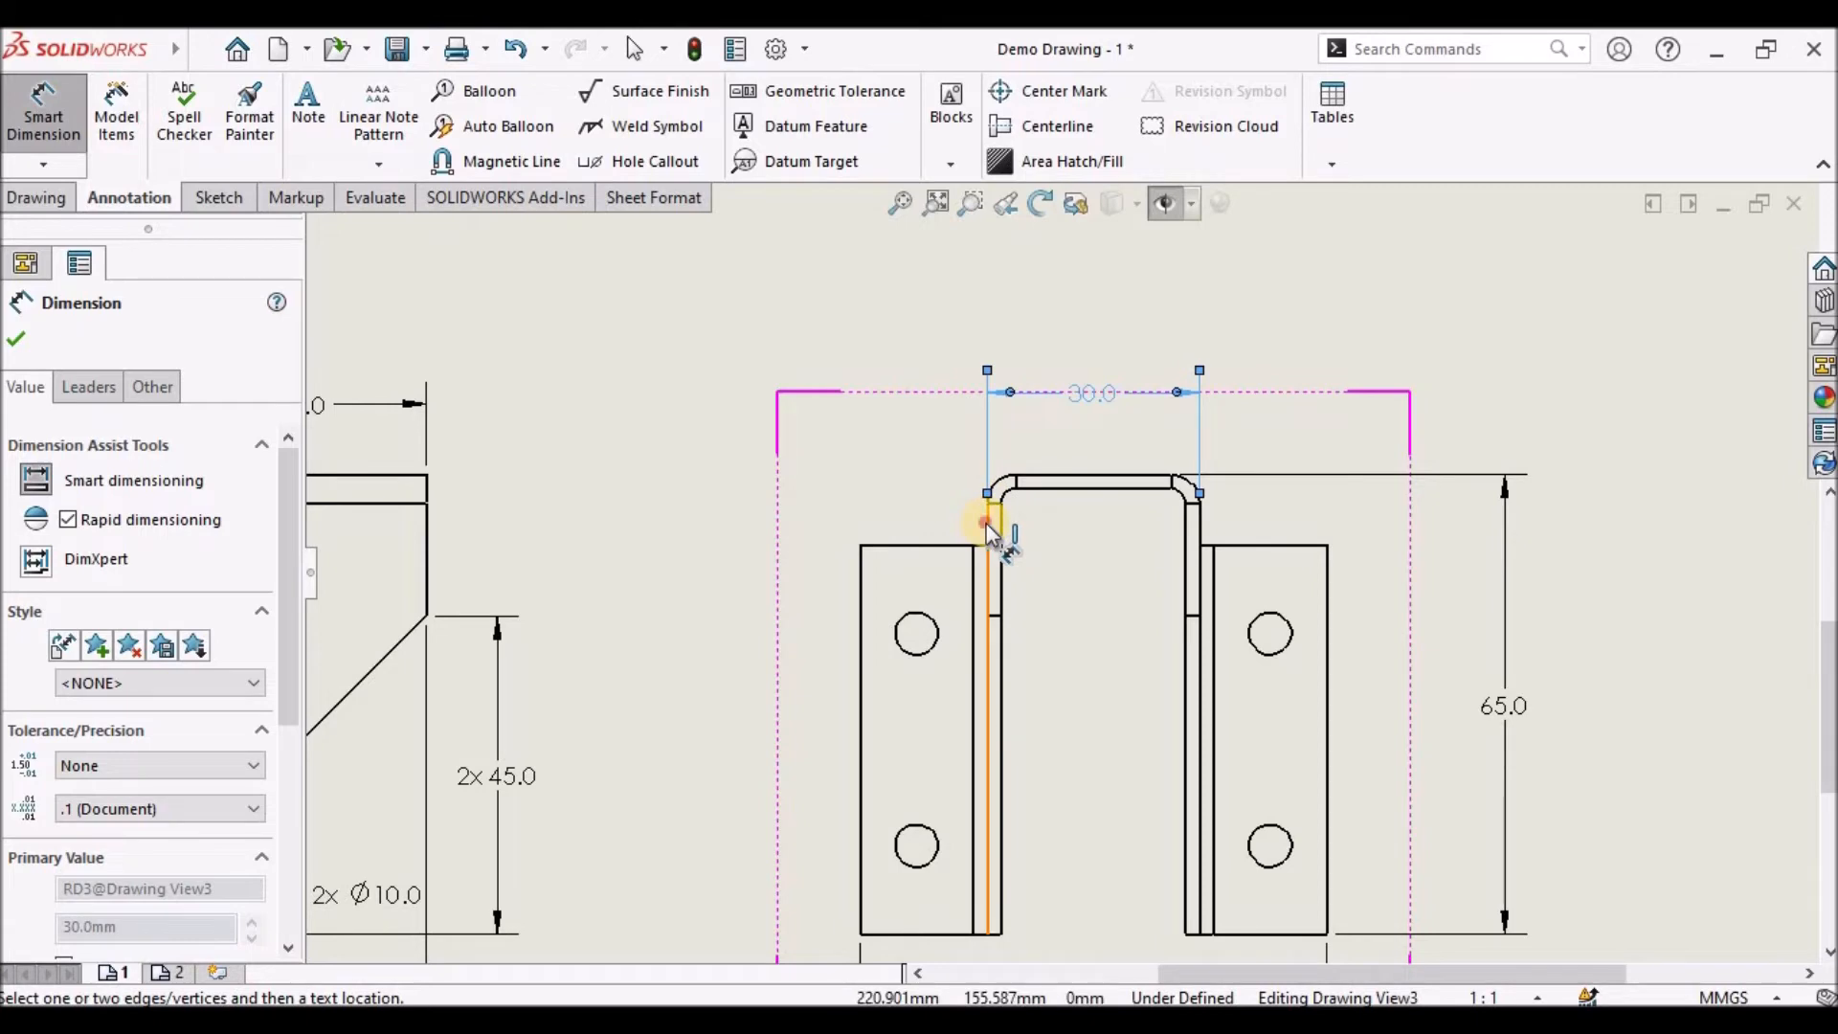
click(925, 624)
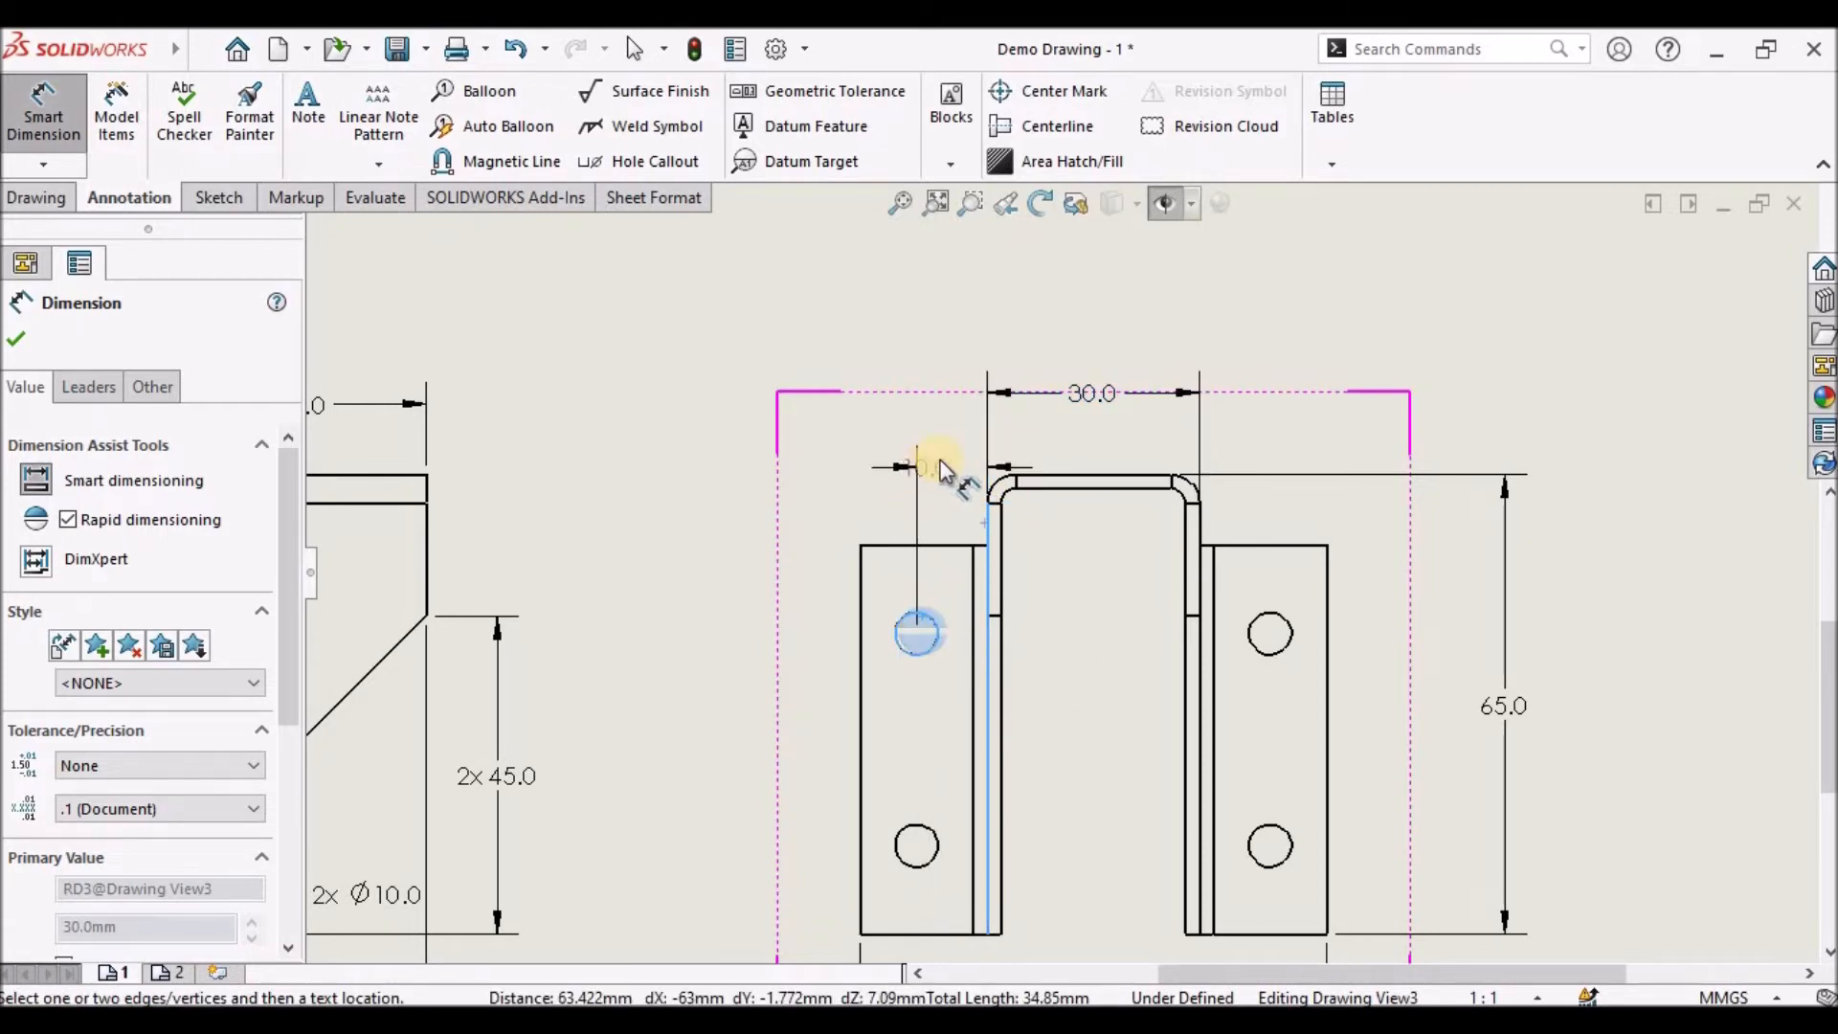
click(951, 435)
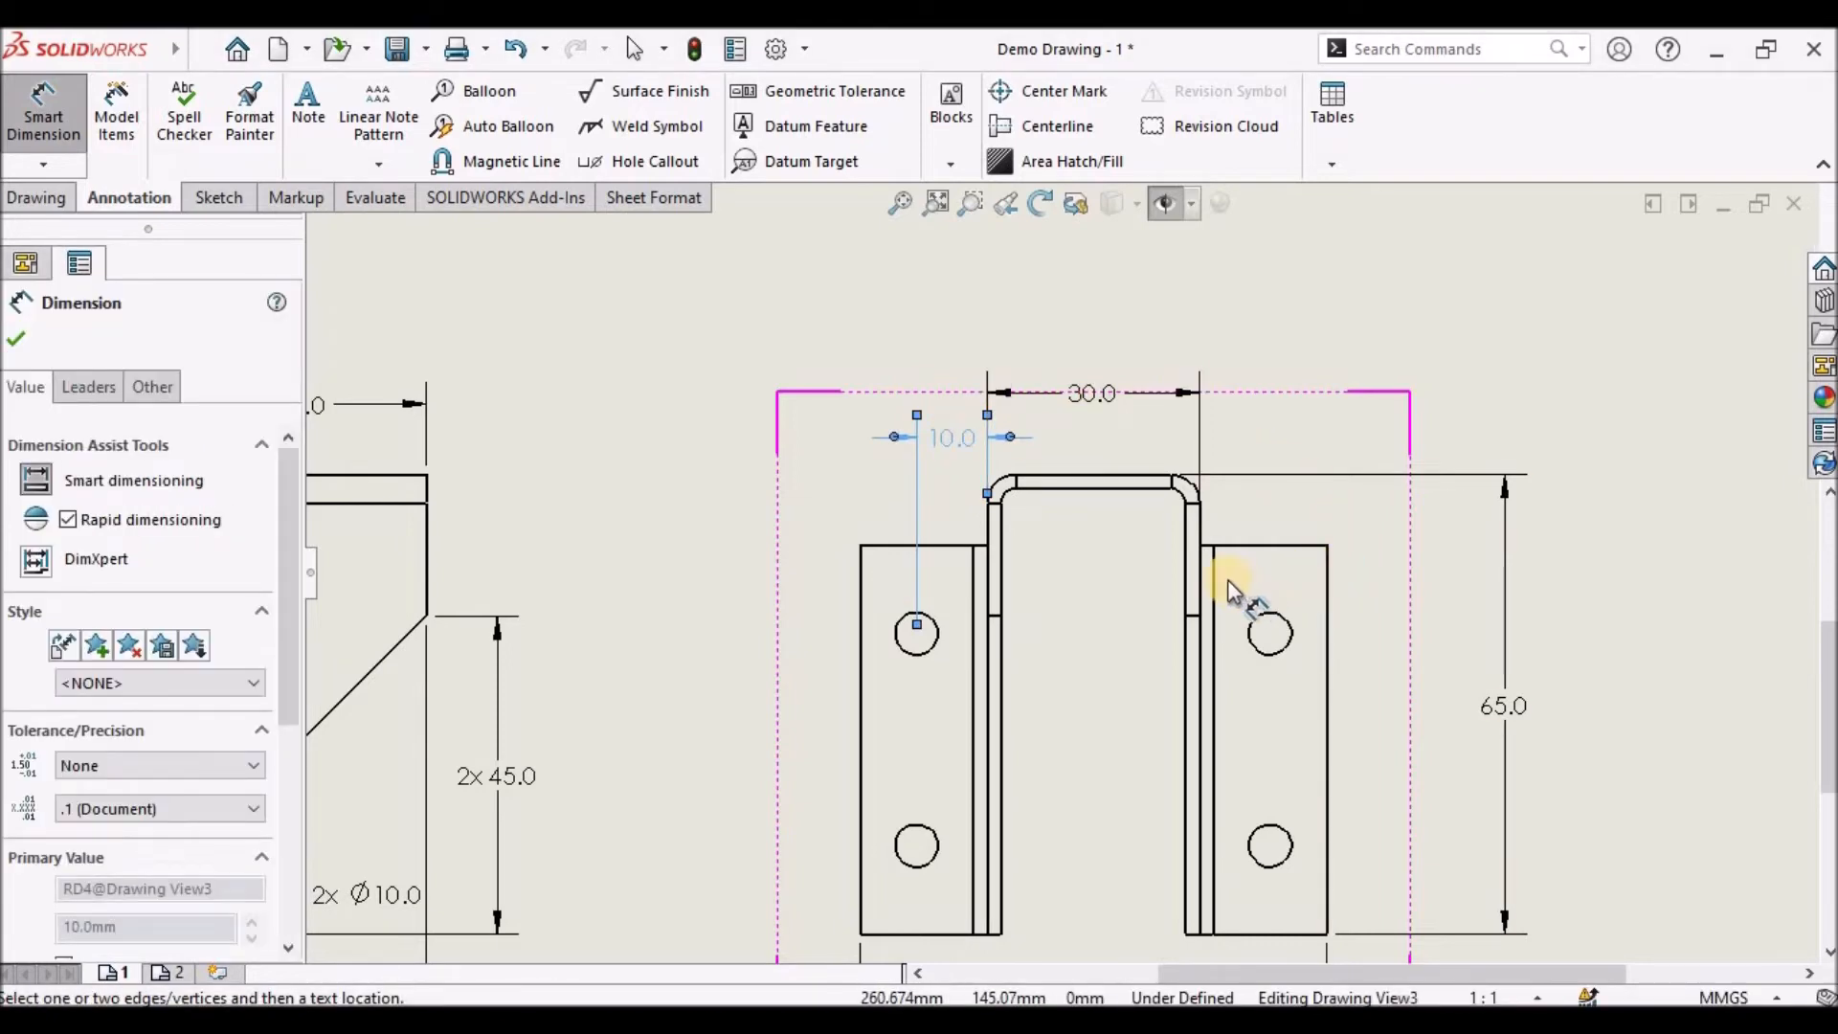
click(1193, 535)
click(1276, 625)
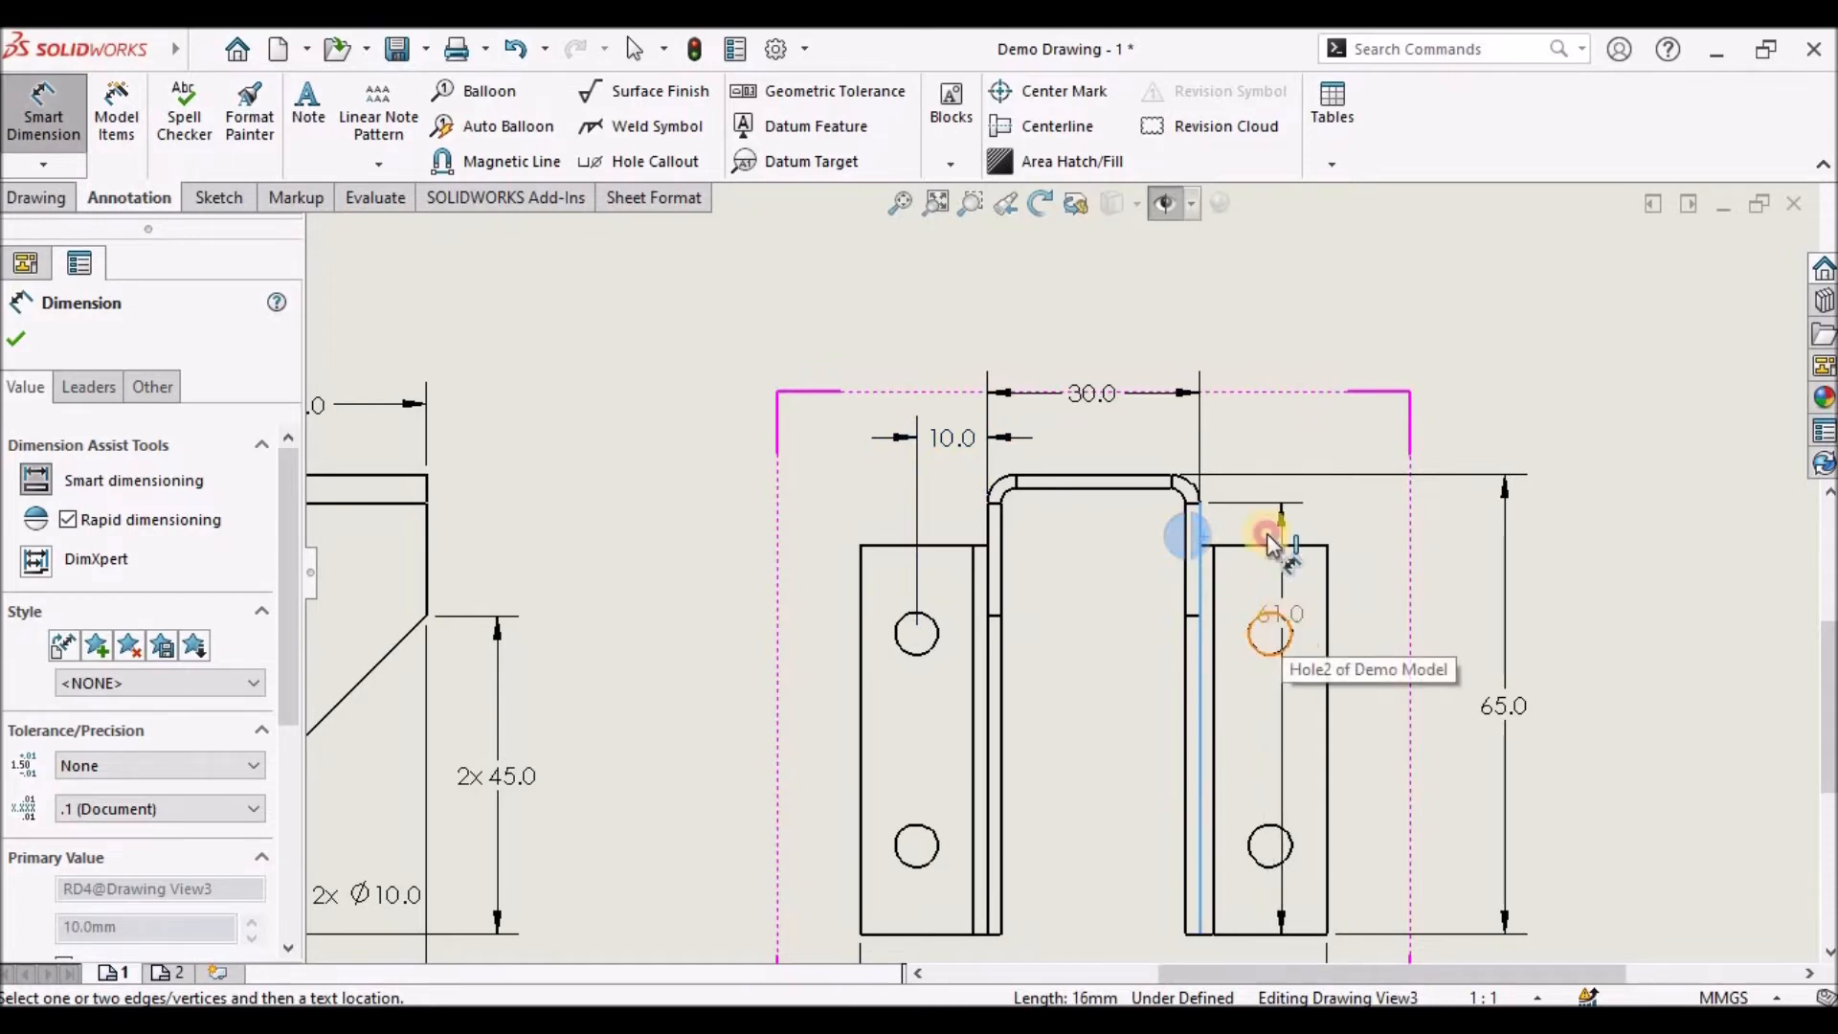
click(1232, 439)
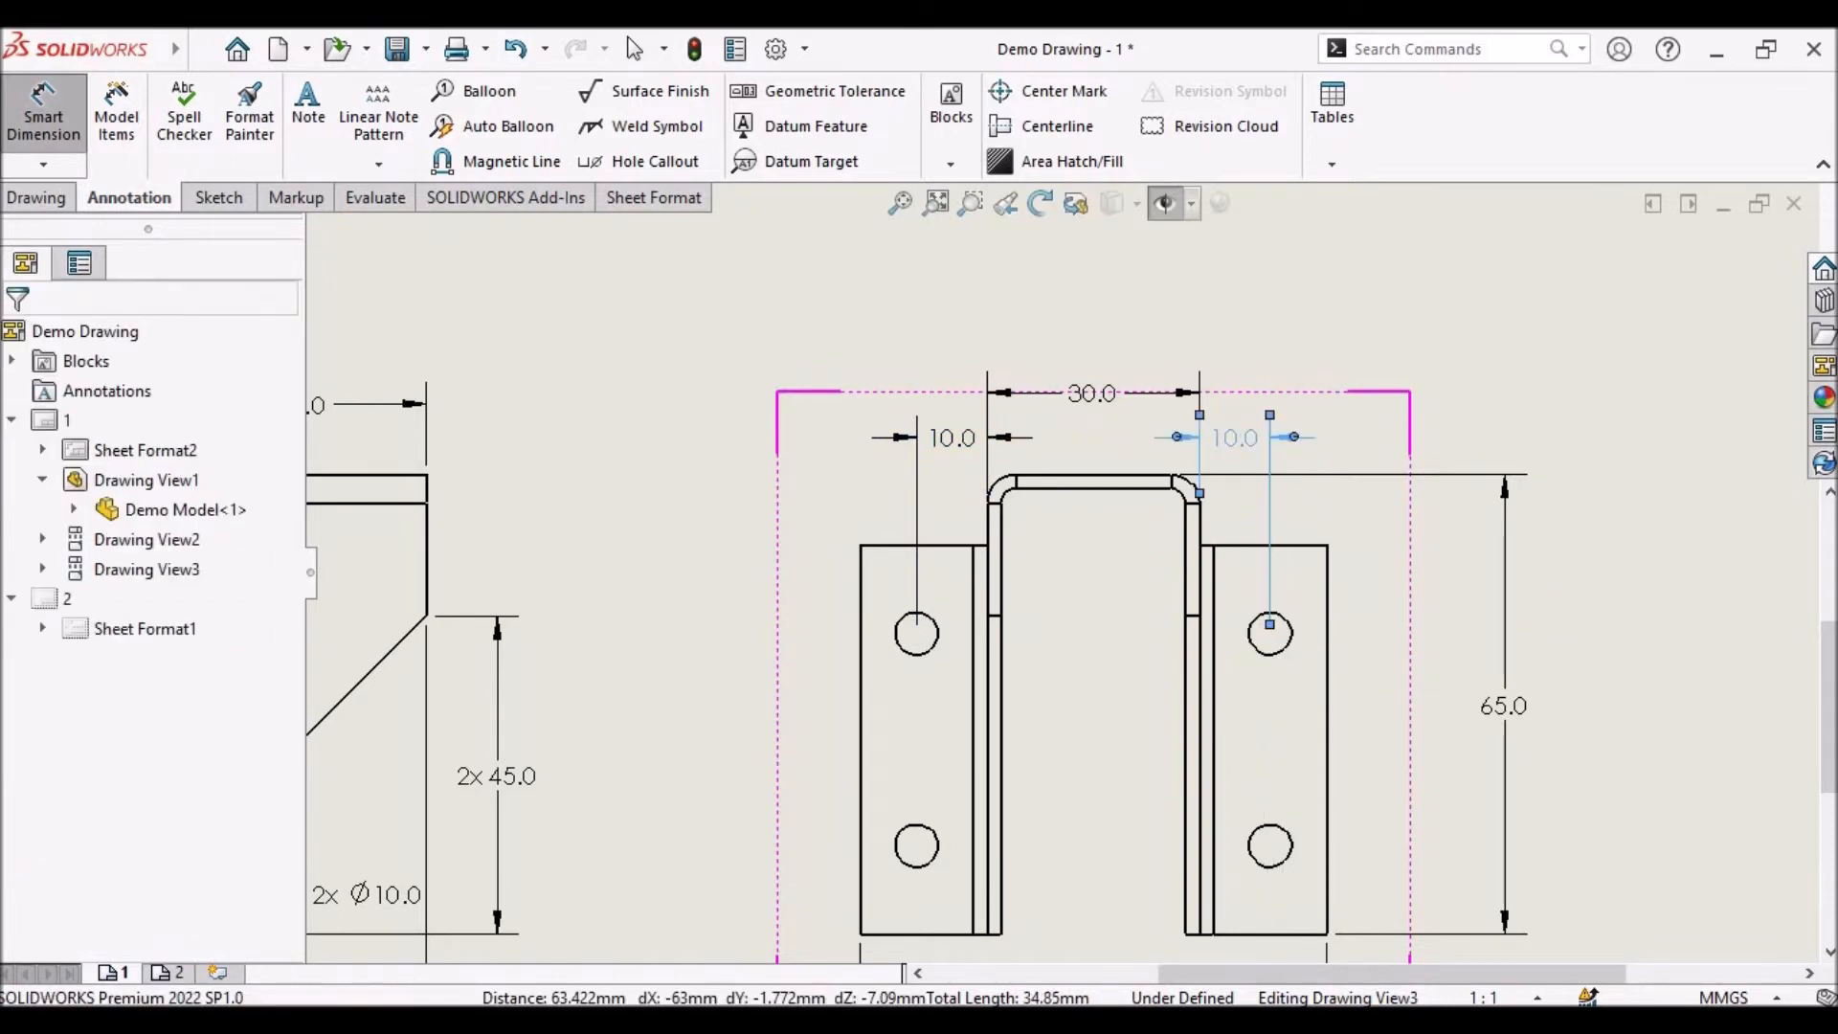
Dimension the vertical spacing between the left flange's two holes, placing it left of the right projected view
scroll(927, 675, up, 5)
scroll(927, 675, down, 3)
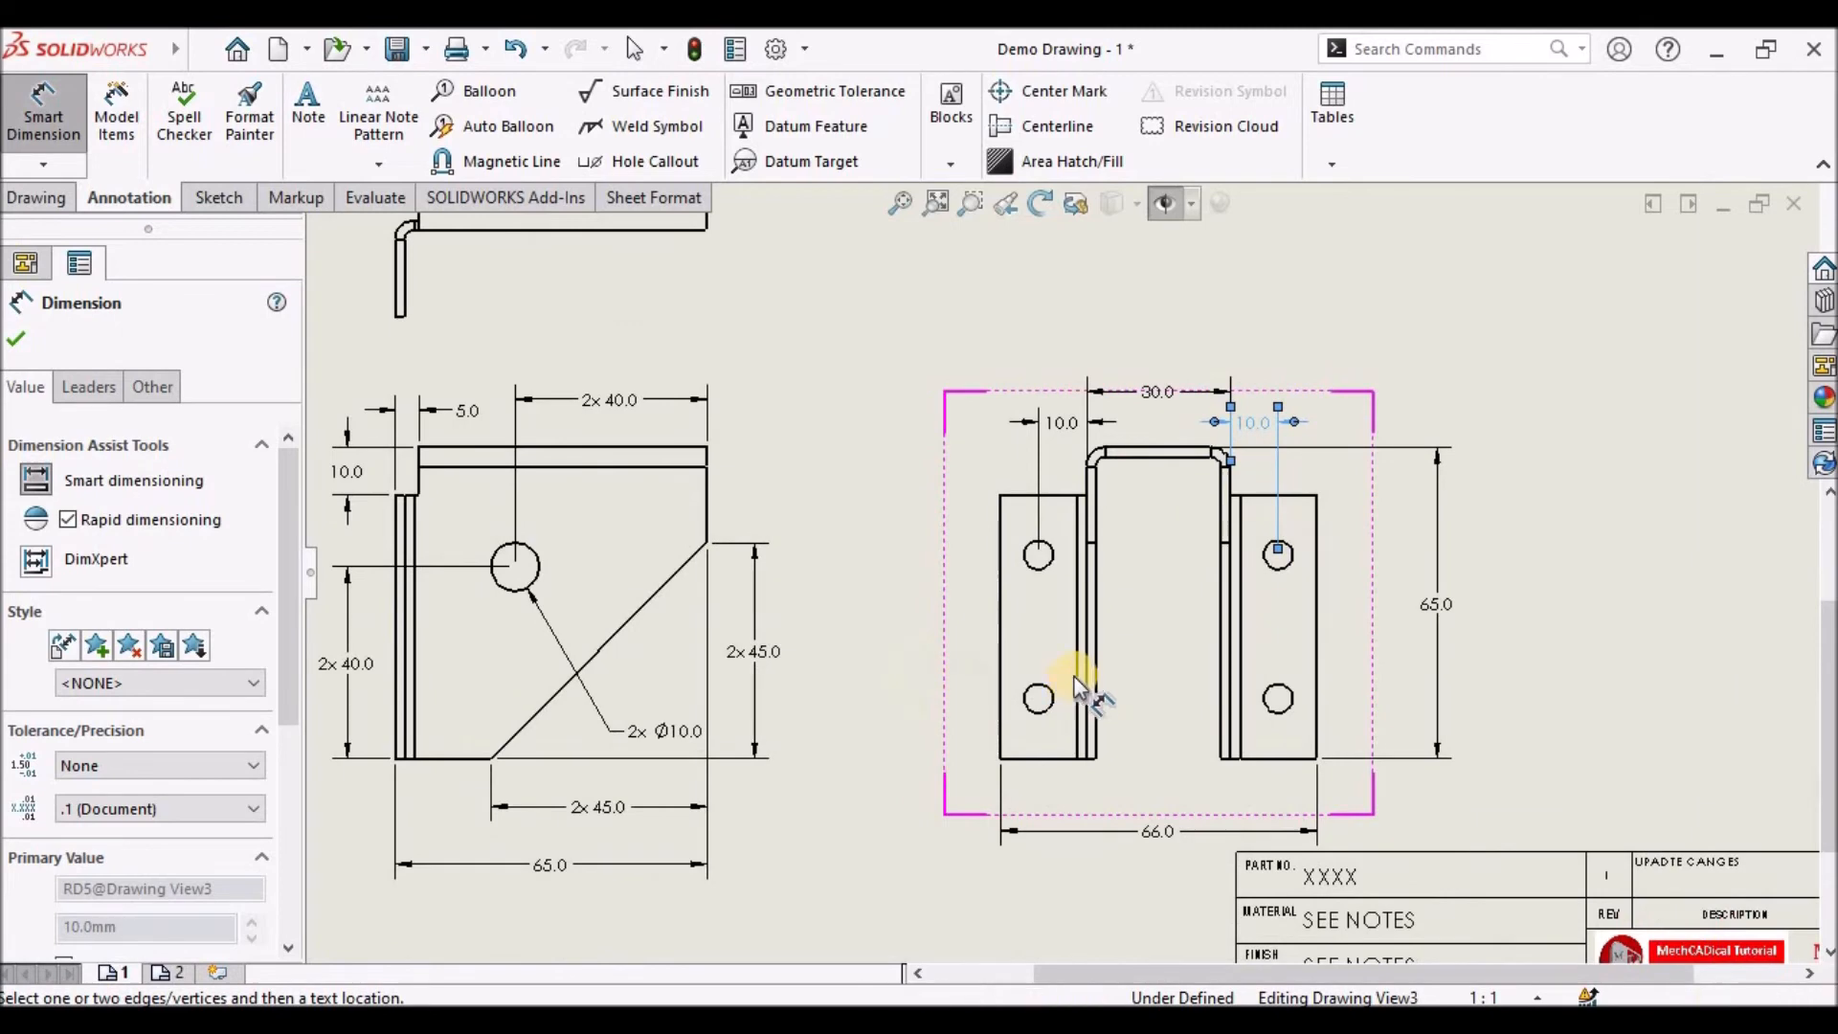
click(1044, 626)
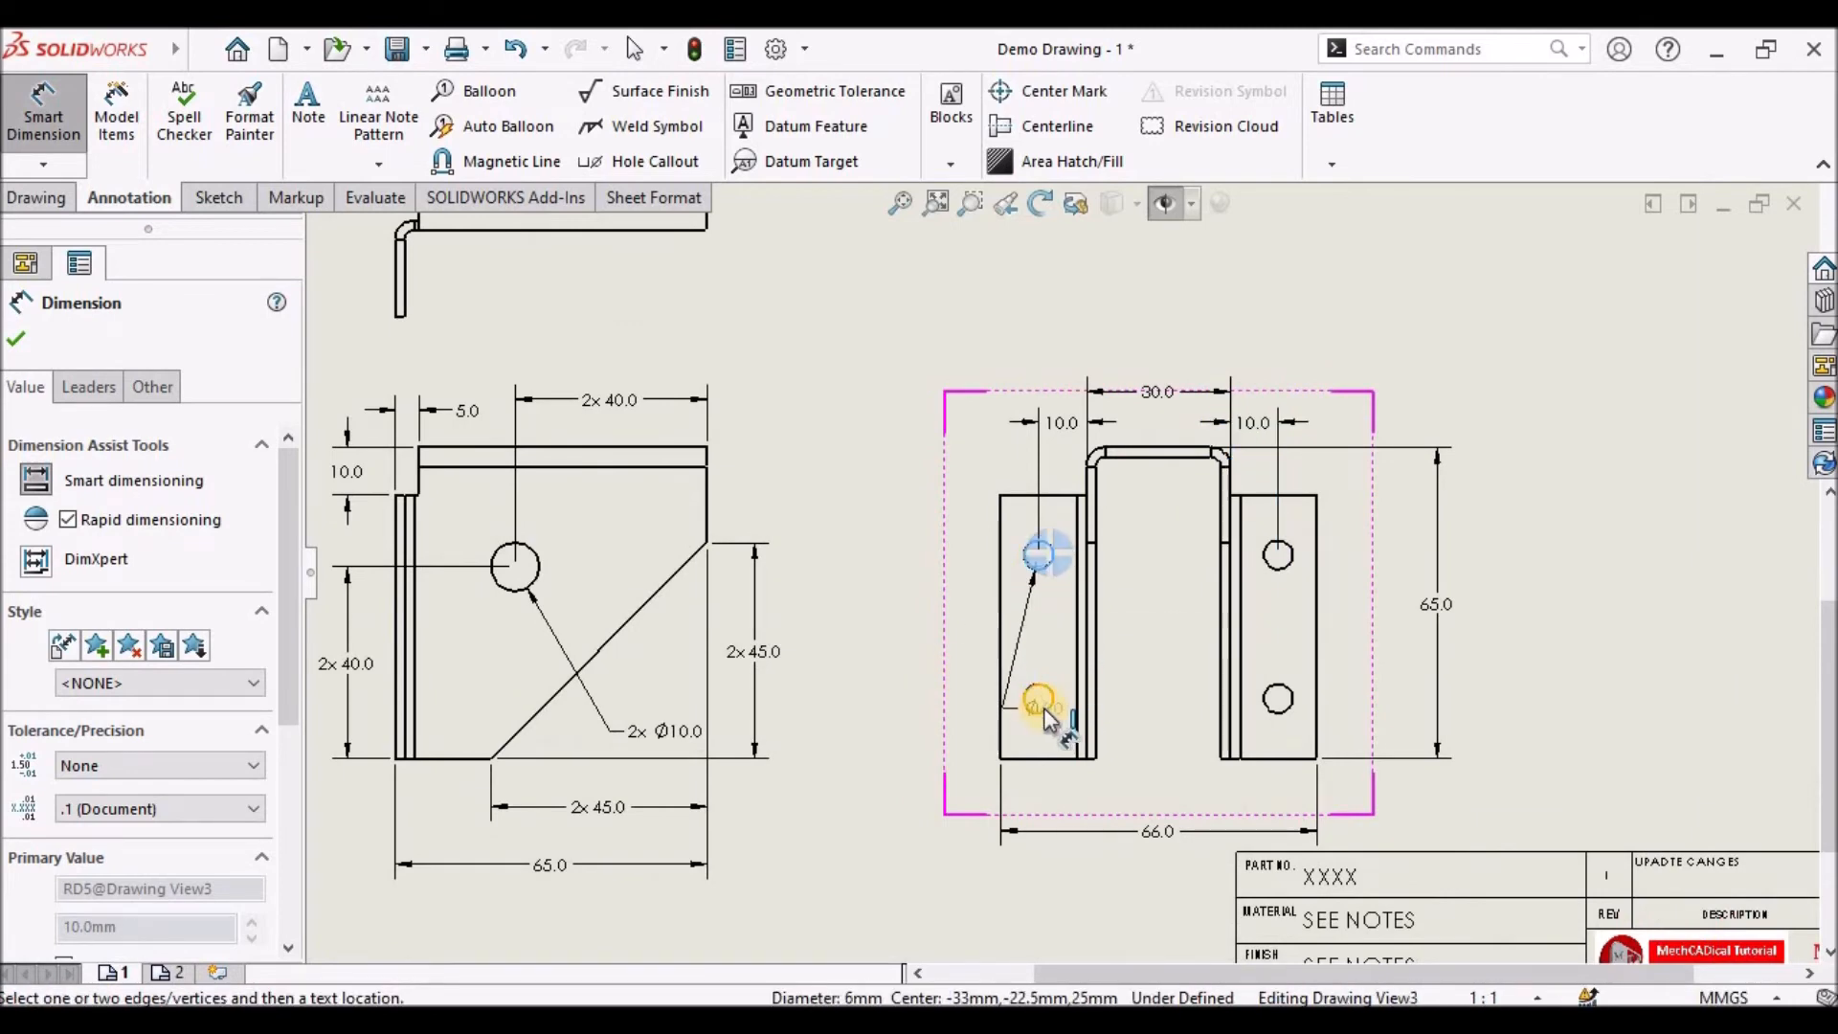
click(1032, 702)
click(935, 610)
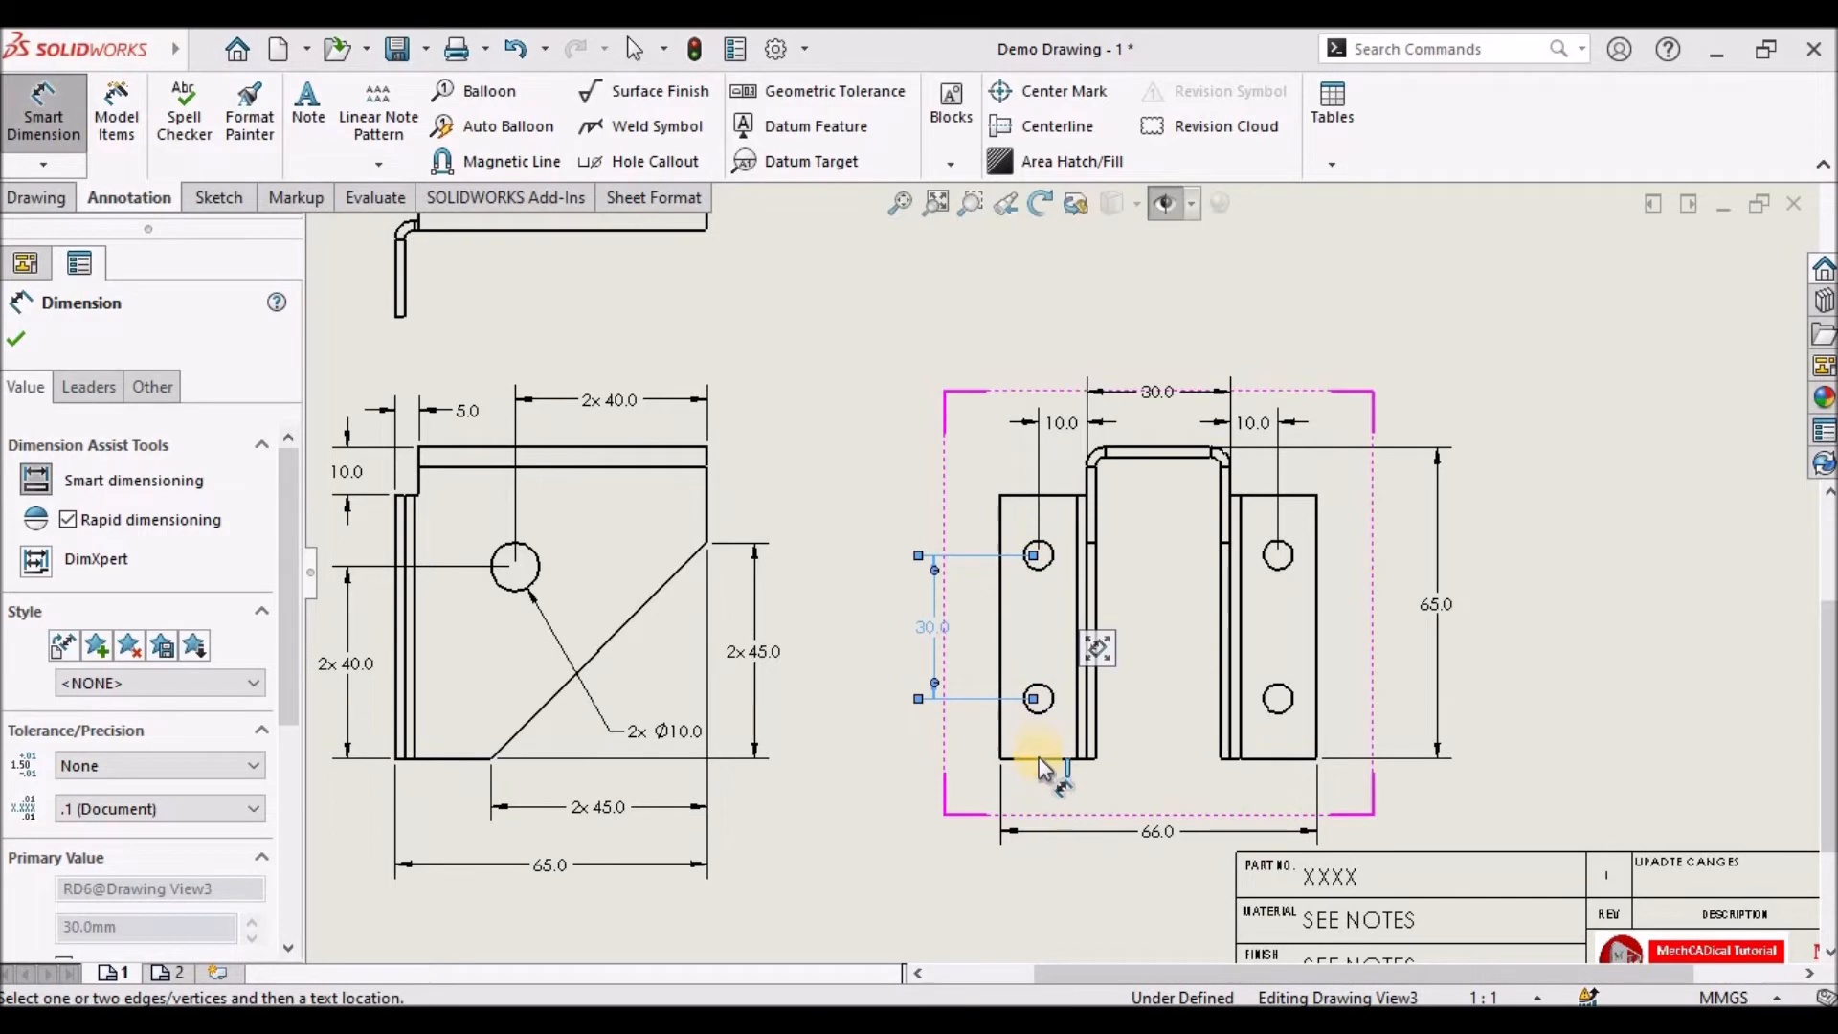
Dimension the height from the left flange's bottom edge to its lower hole, aligning it with the hole spacing dimension
click(1041, 758)
scroll(1038, 759, up, 5)
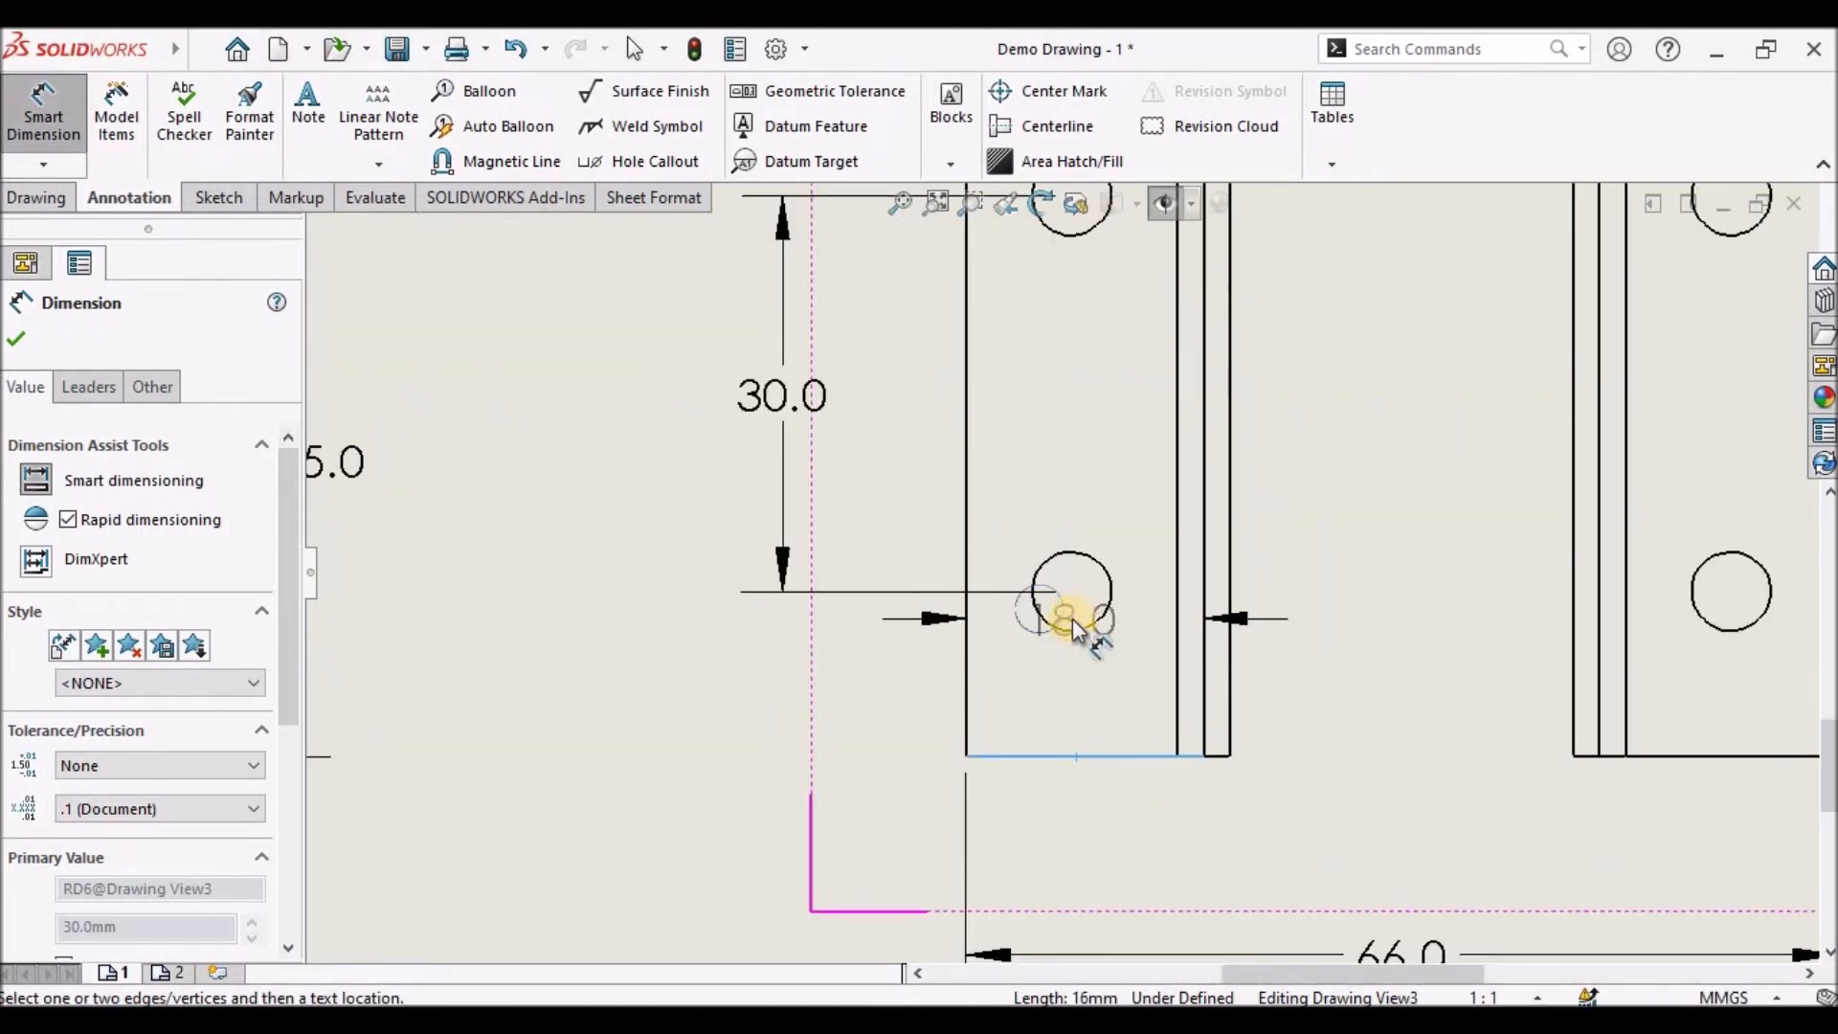
click(1073, 628)
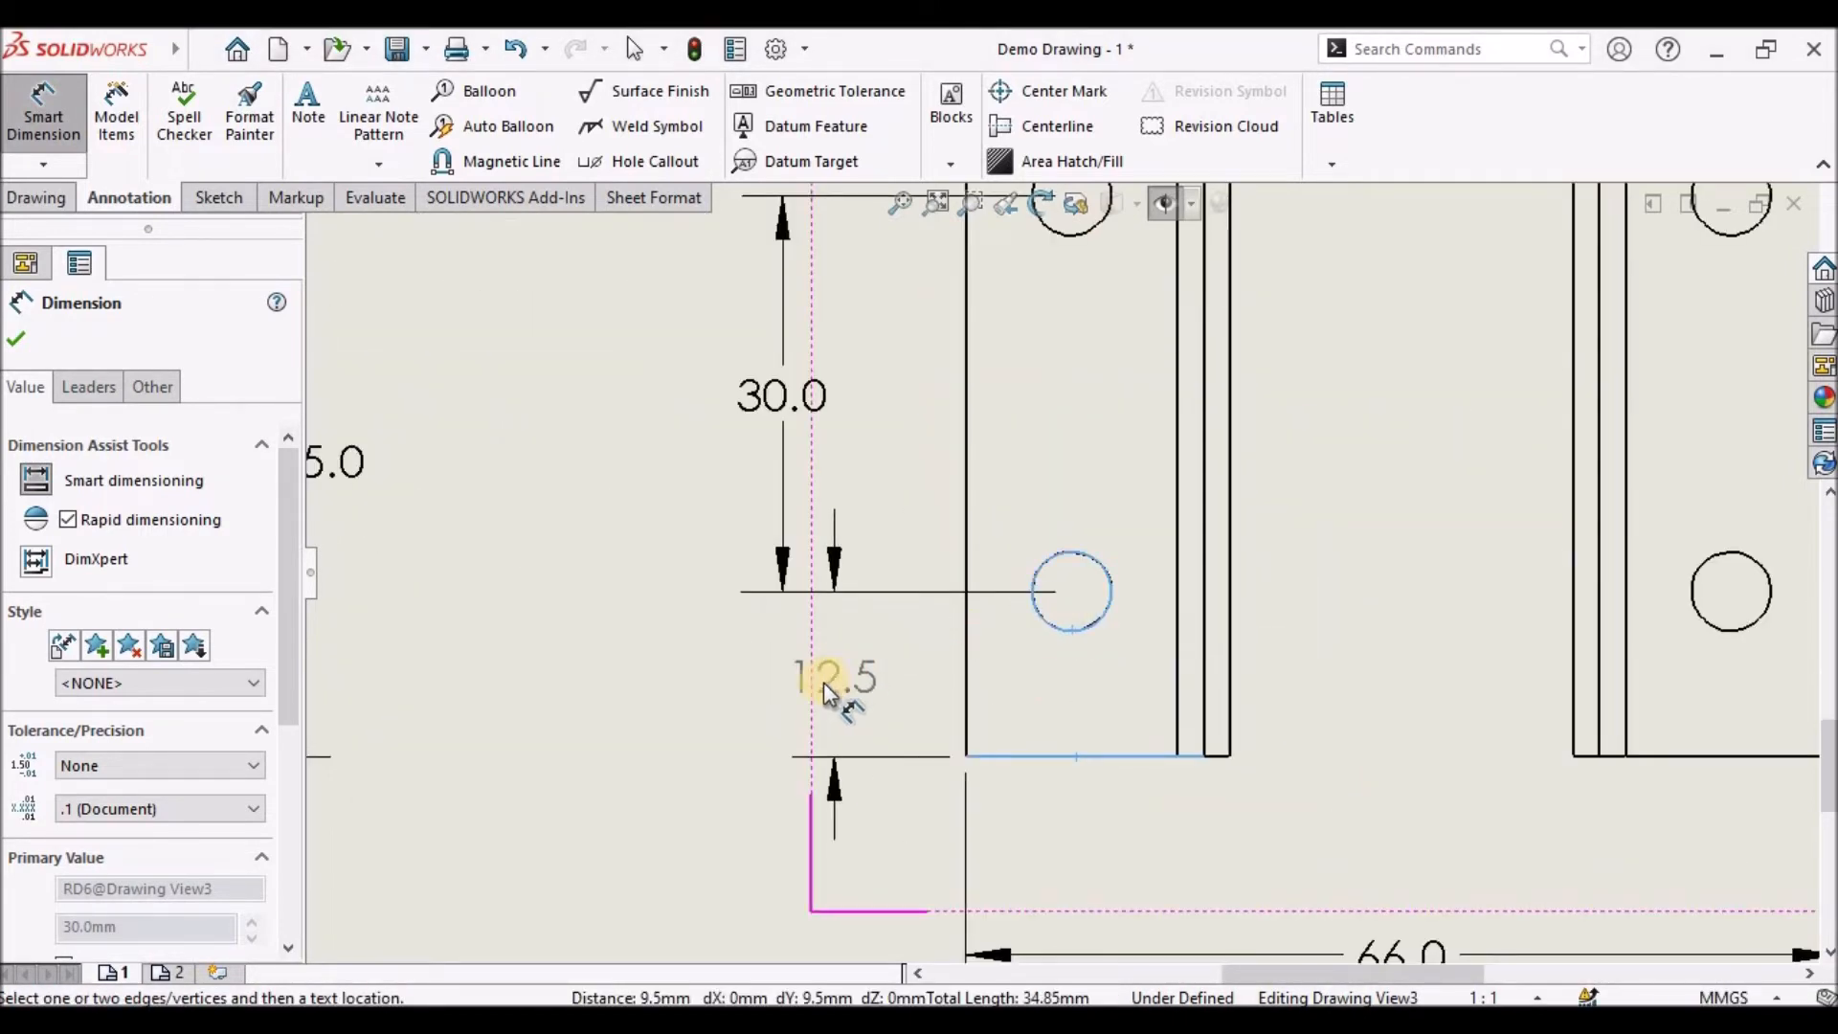
click(795, 681)
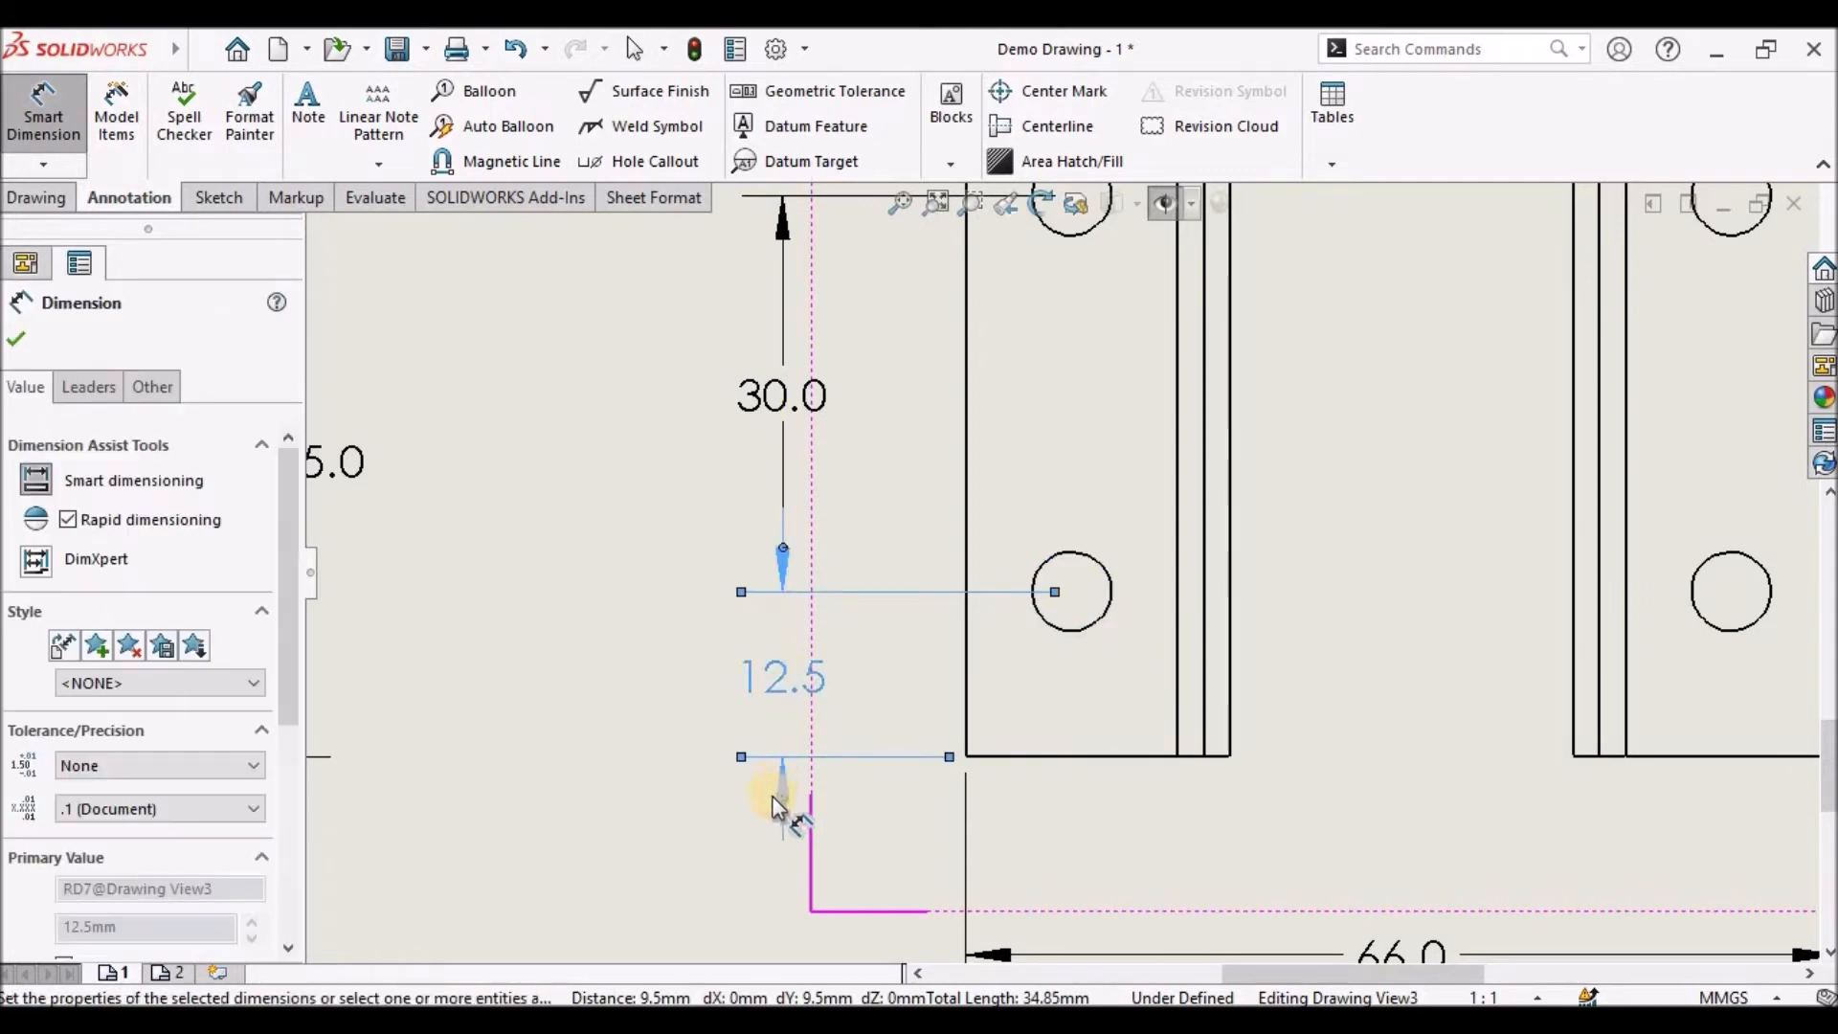
key(Escape)
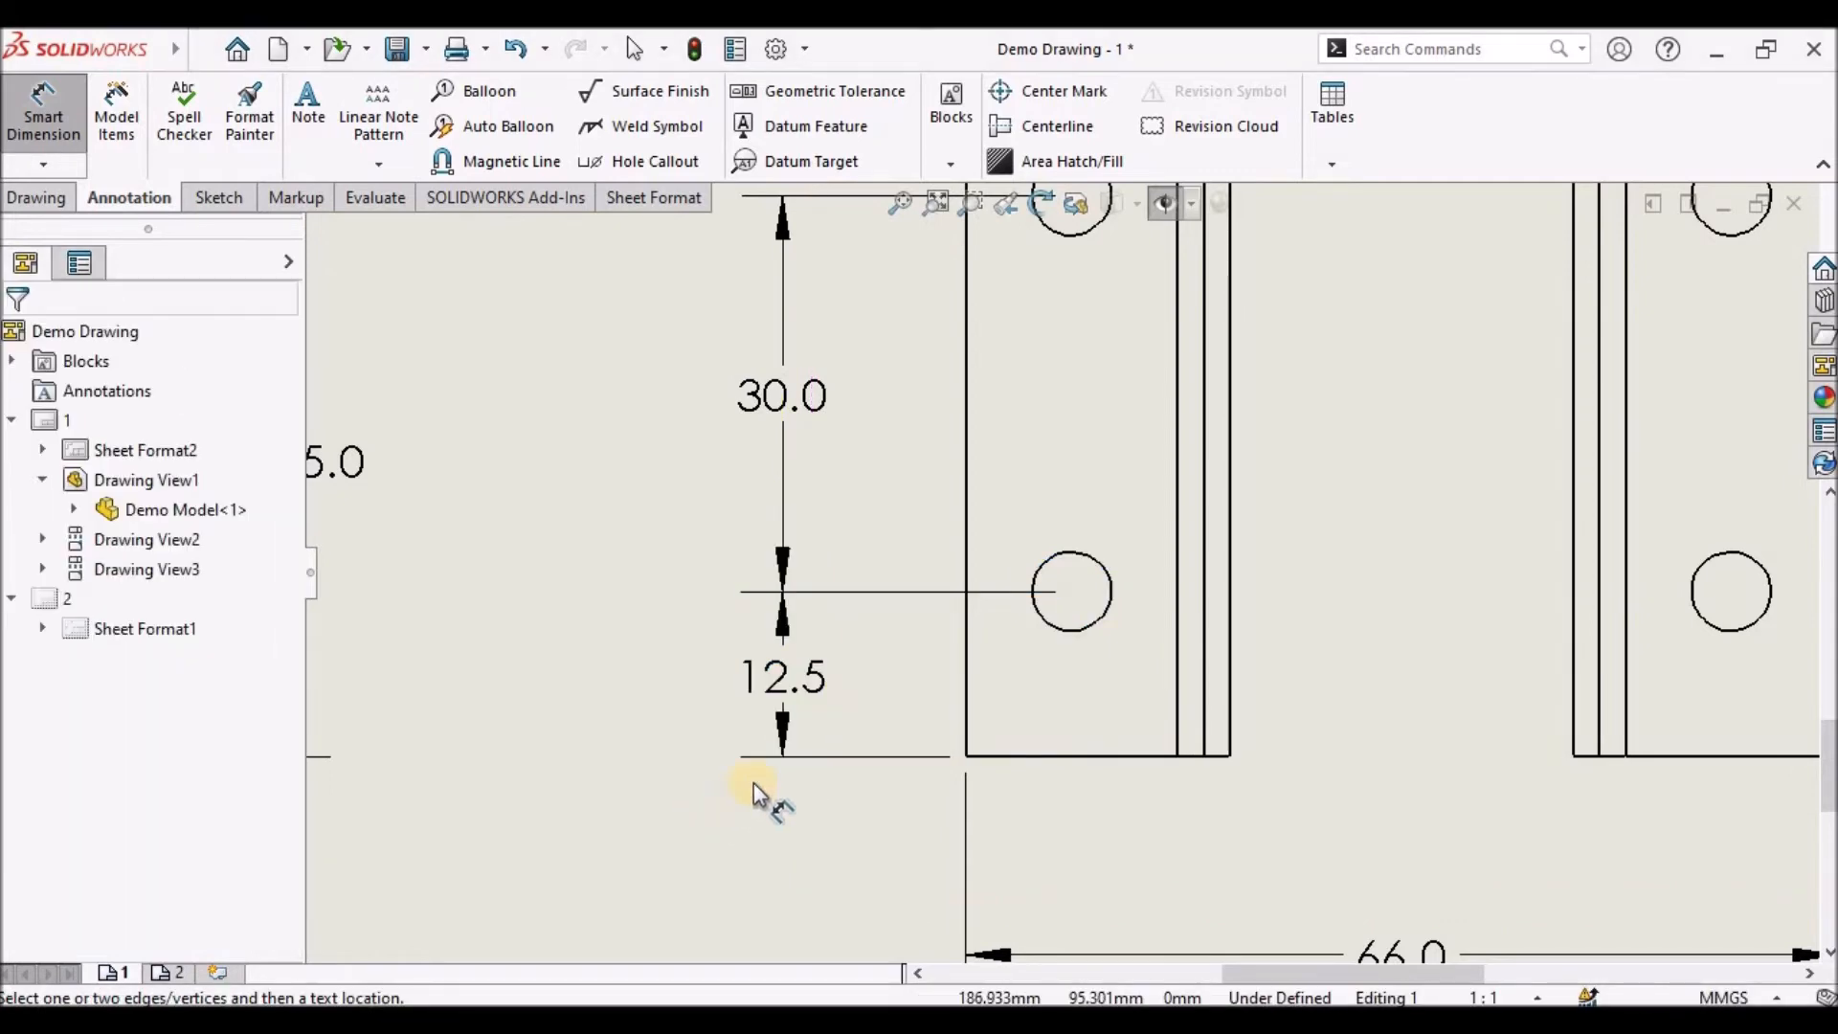
Dimension the diameter of the left flange's upper hole, placing the callout above and to the left of the flange
scroll(957, 613, up, 6)
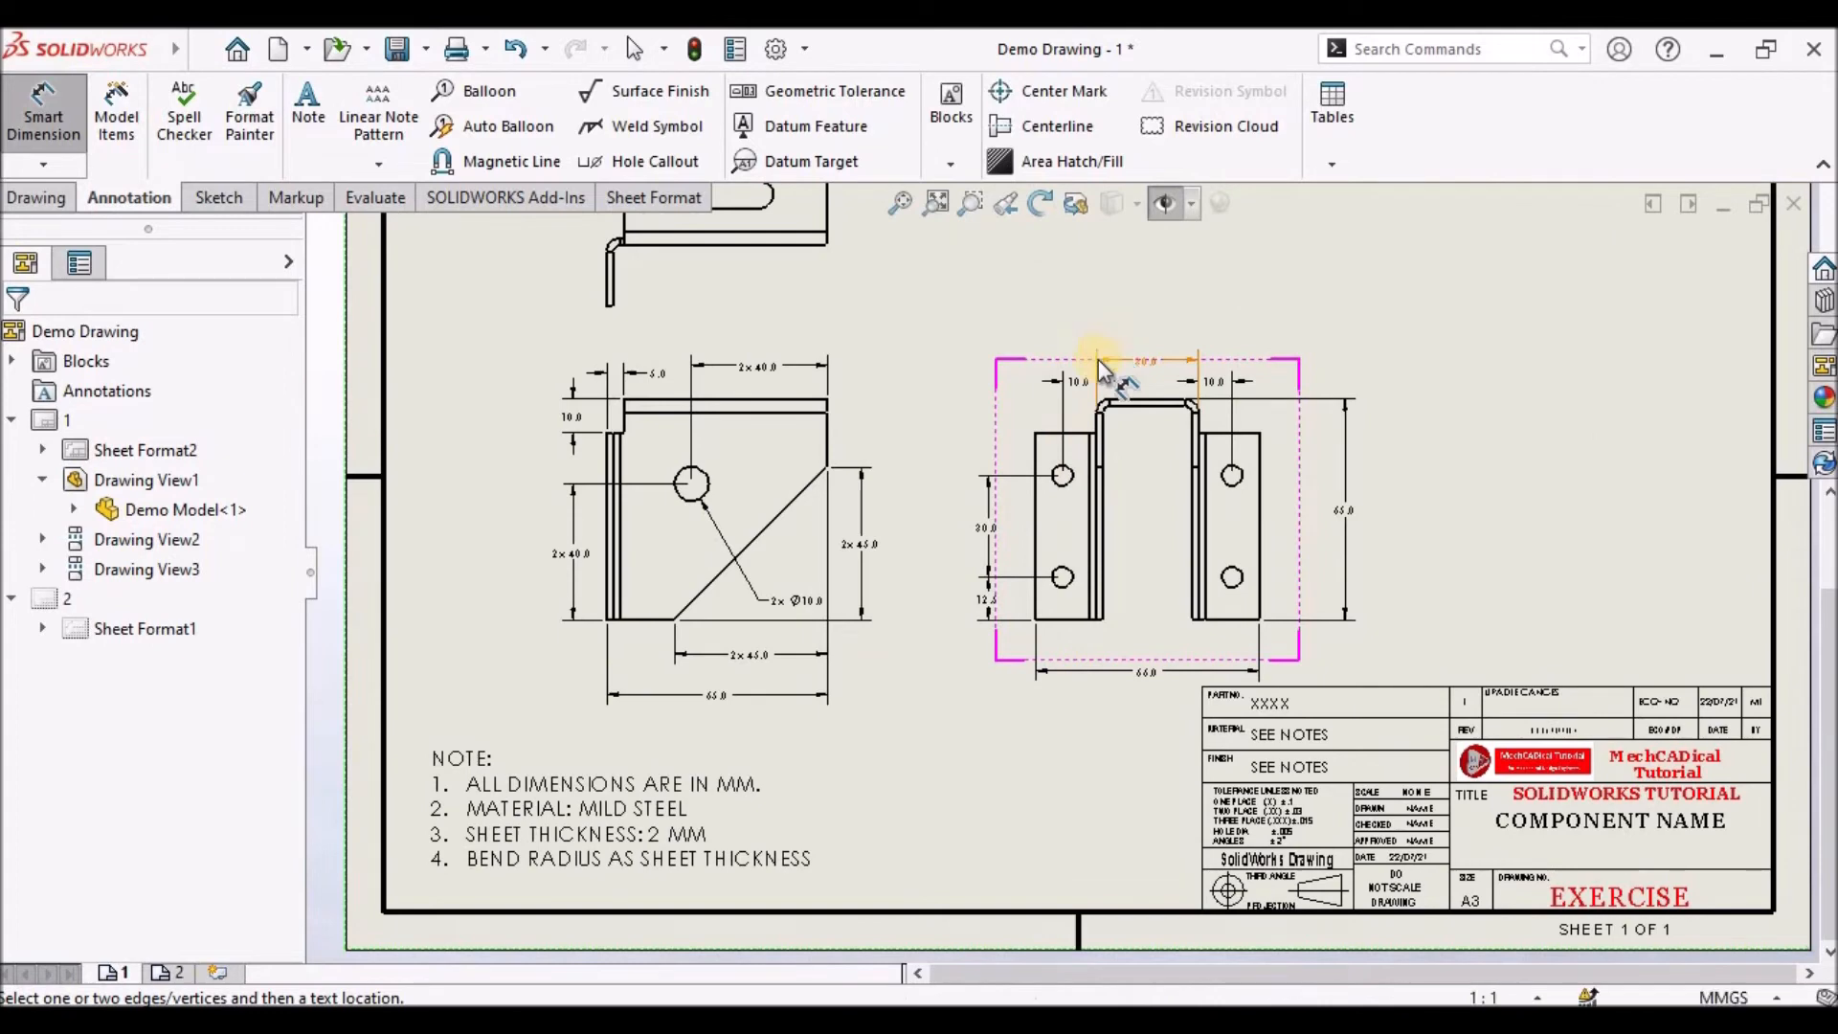
scroll(1091, 383, down, 5)
scroll(1045, 508, down, 2)
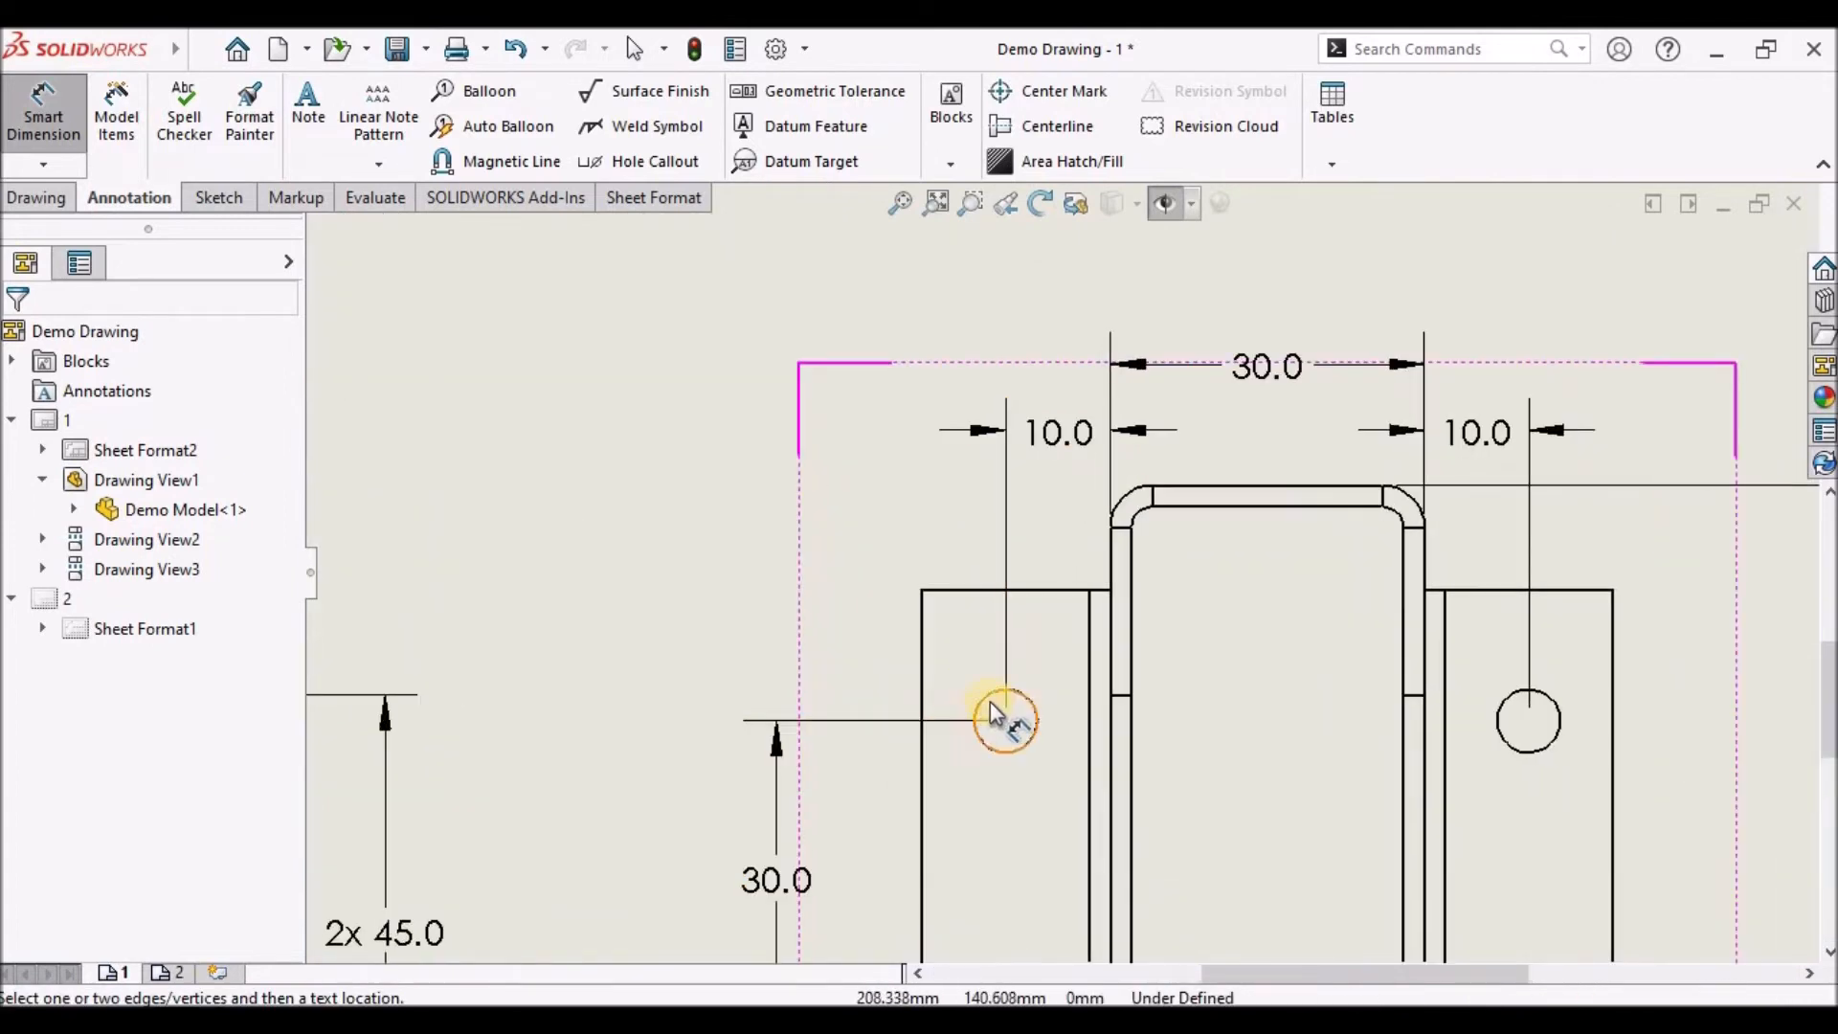
click(996, 708)
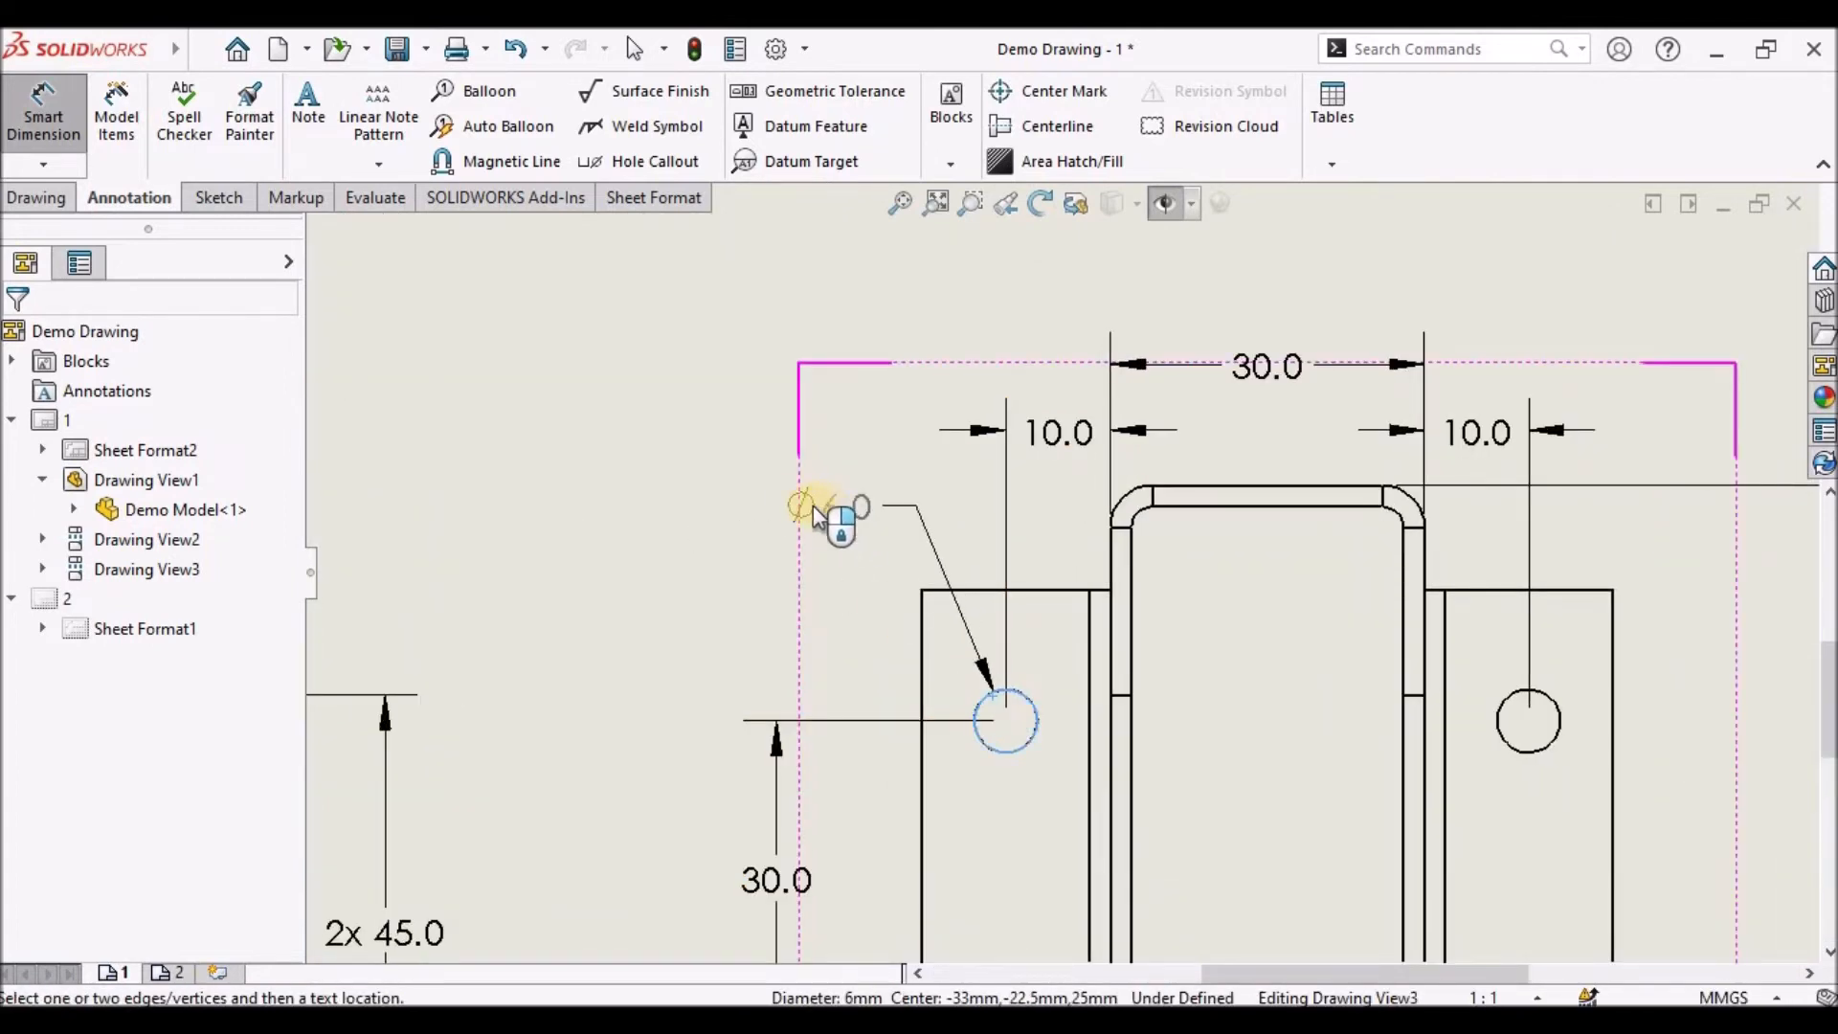
click(794, 505)
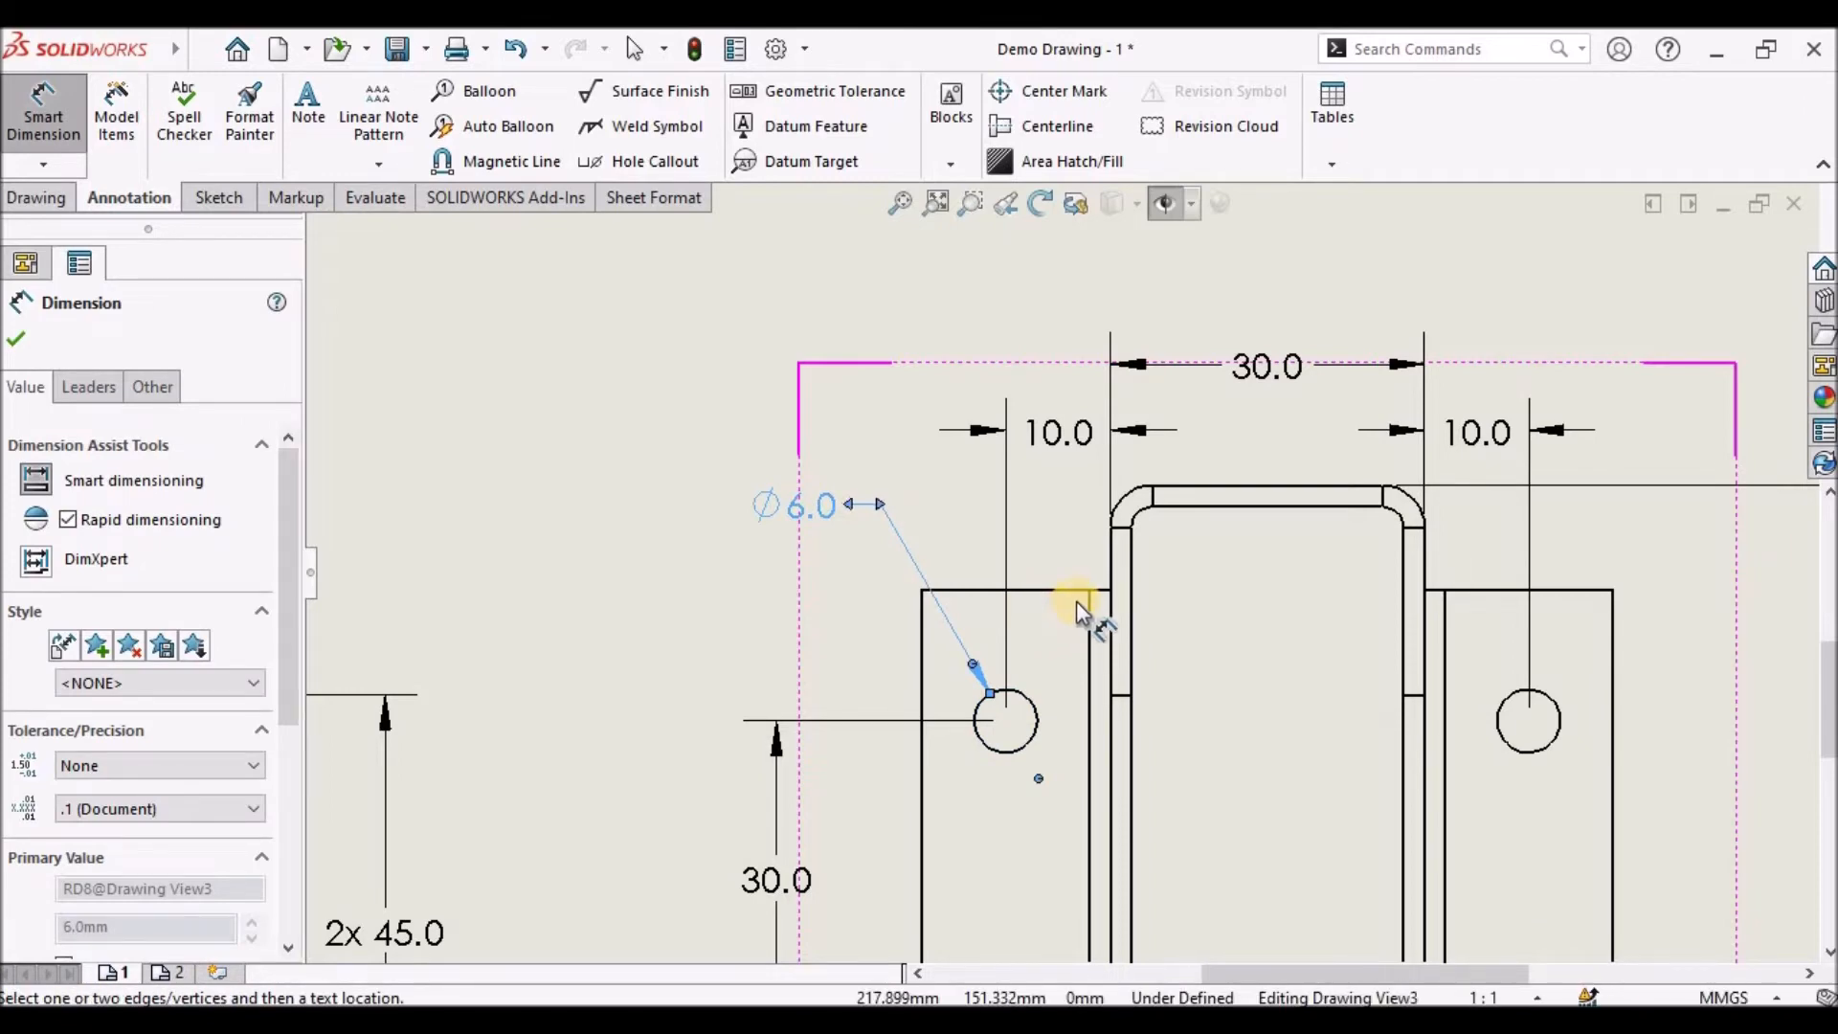
scroll(1076, 601, up, 1)
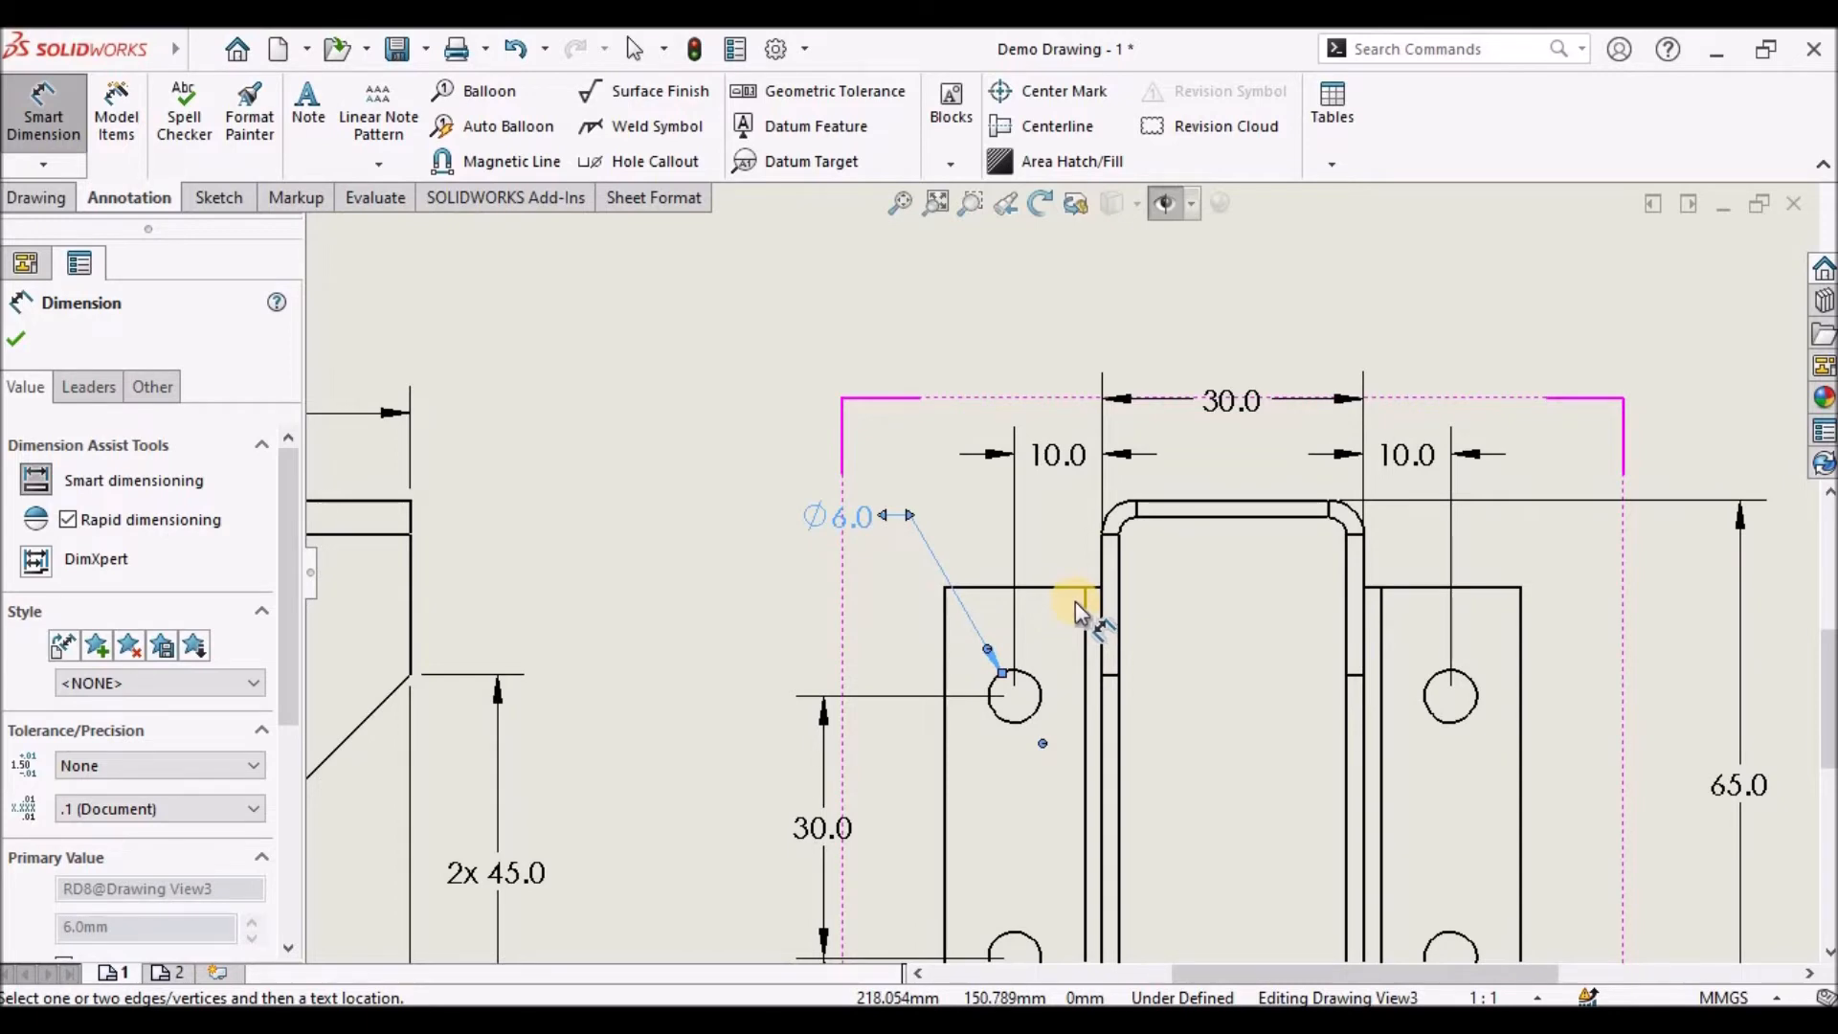
key(Escape)
Add the prefix "2x" to both horizontal hole location dimensions above the right projected view
click(1057, 454)
ctrl+click(1347, 455)
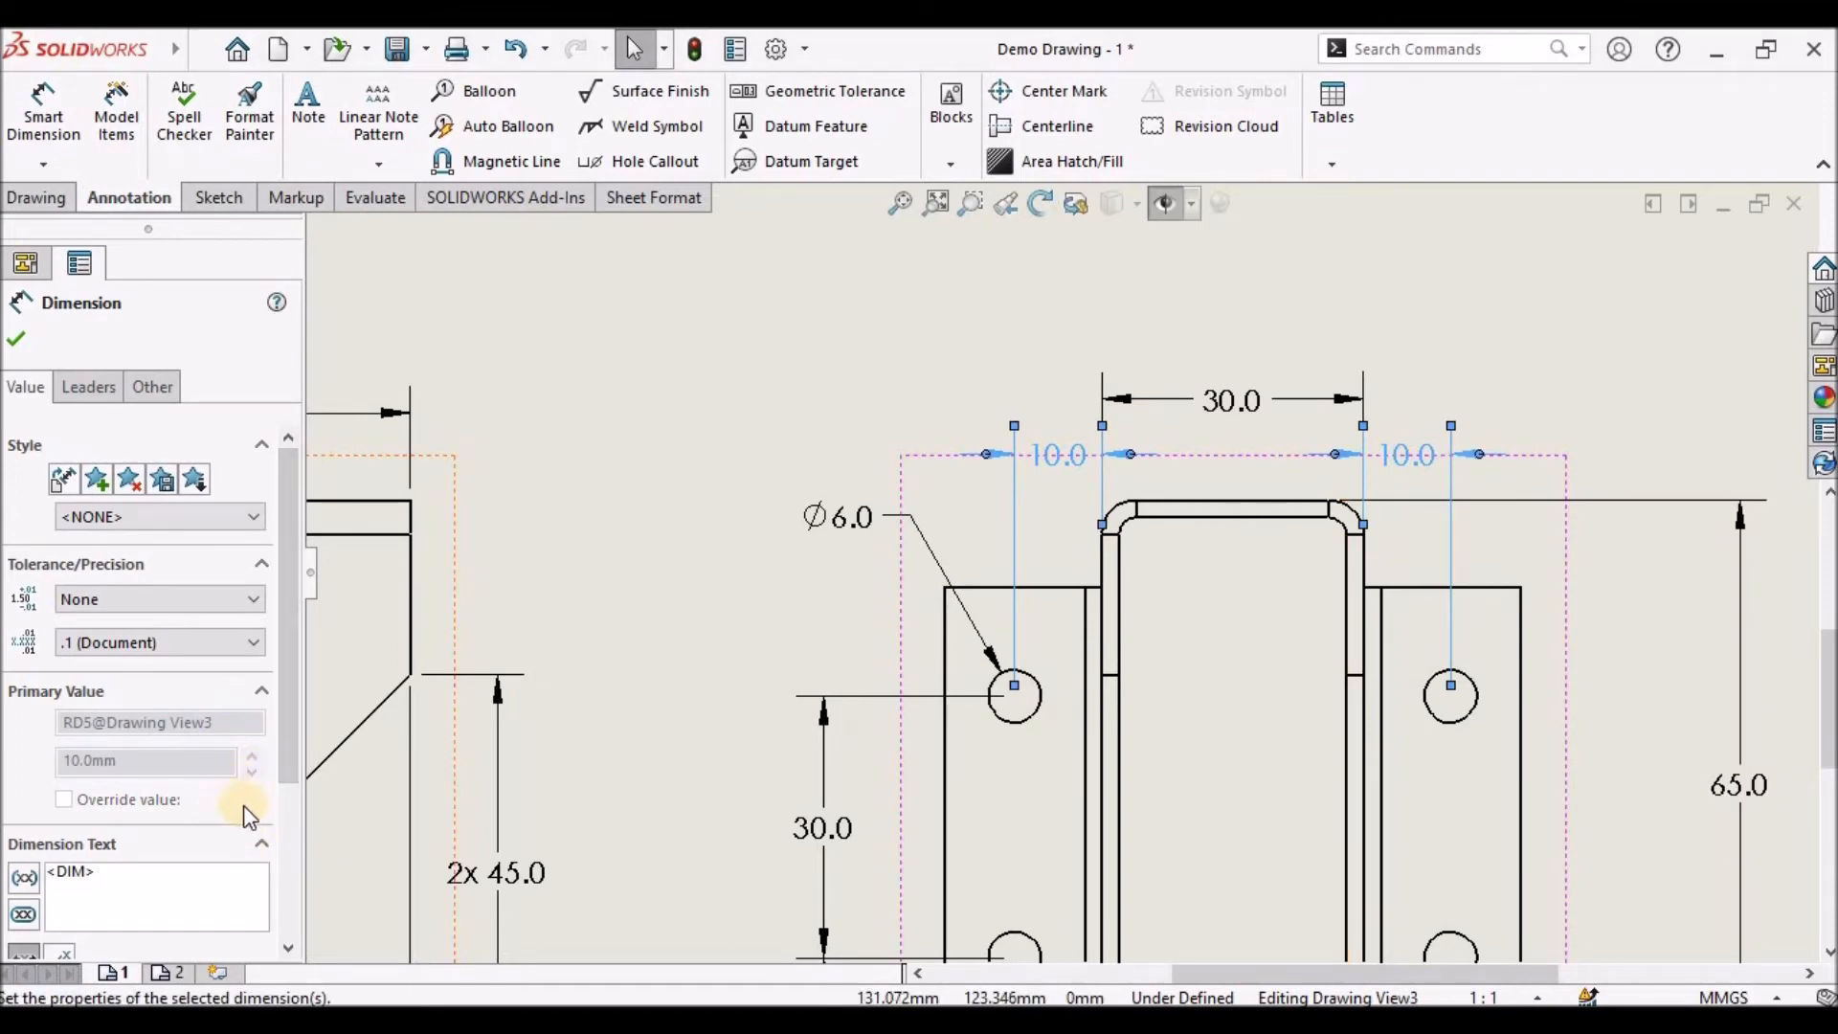
click(58, 883)
text(2x)
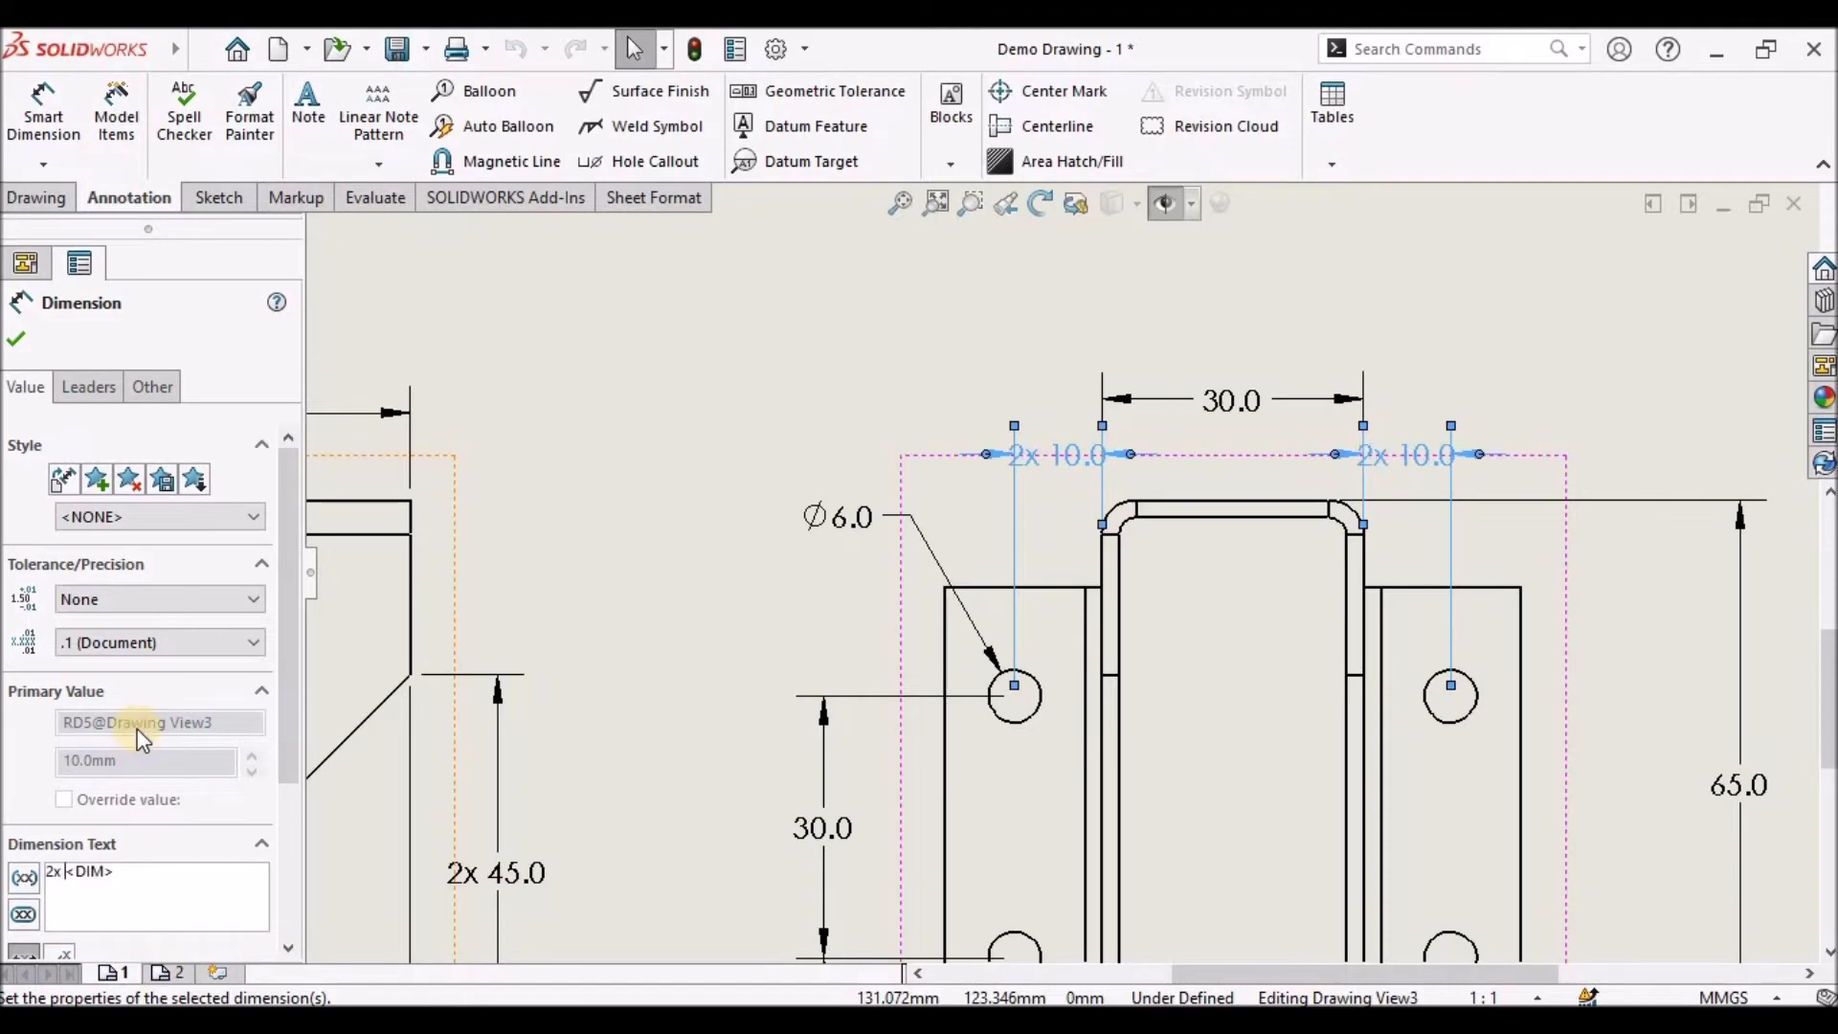
click(431, 397)
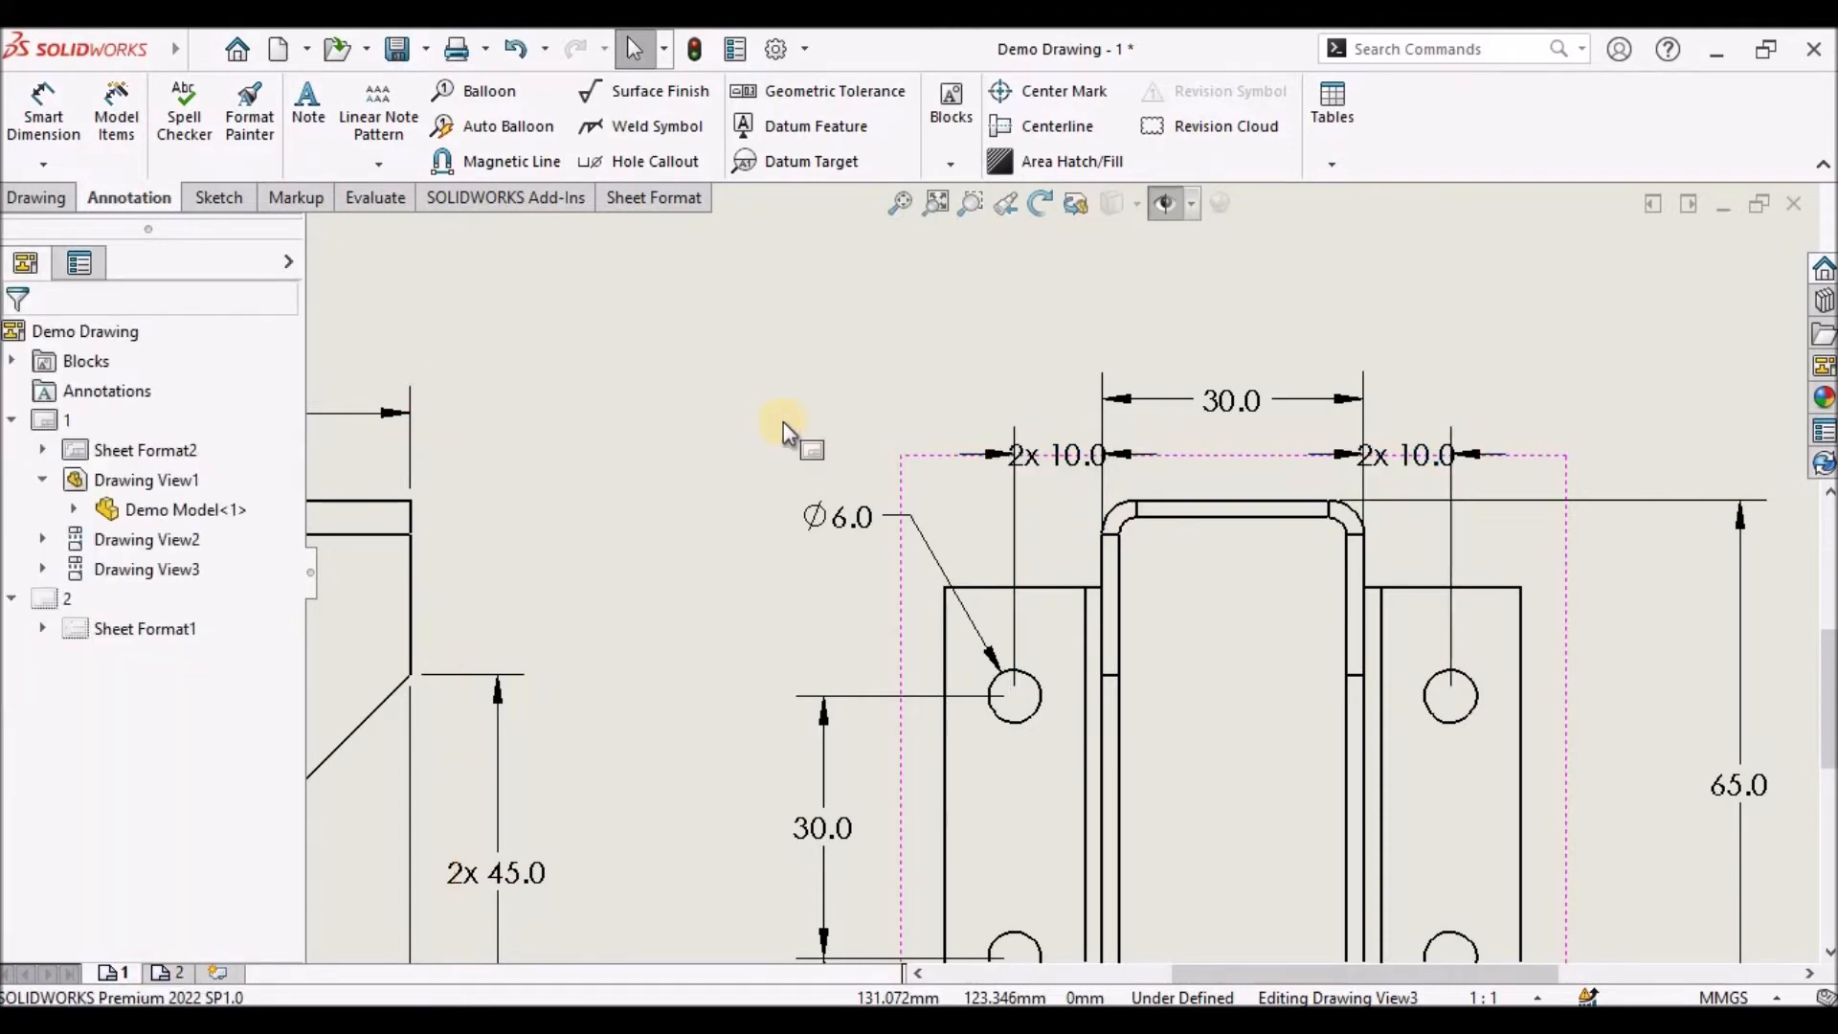
Add the prefix "2x" to the left flange's vertical hole spacing dimension and its bottom edge-to-hole dimension
scroll(1065, 790, up, 3)
scroll(1065, 789, down, 3)
click(914, 643)
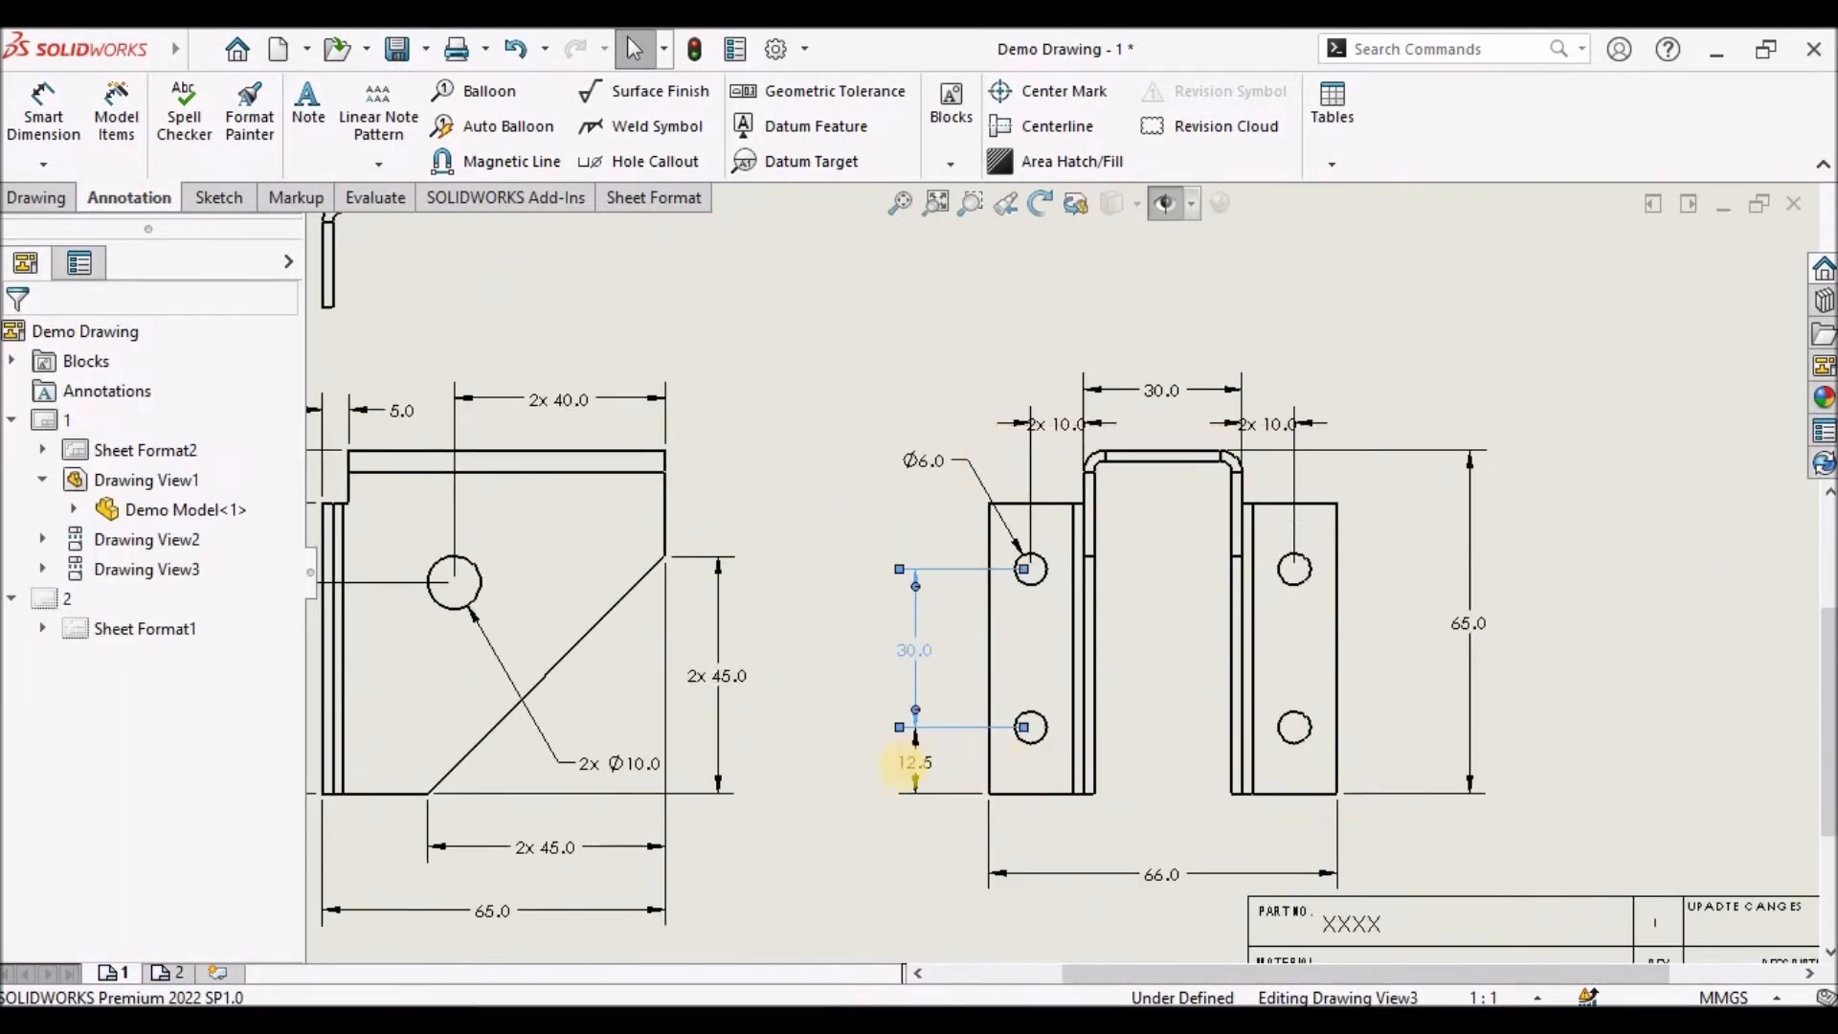
ctrl+click(915, 763)
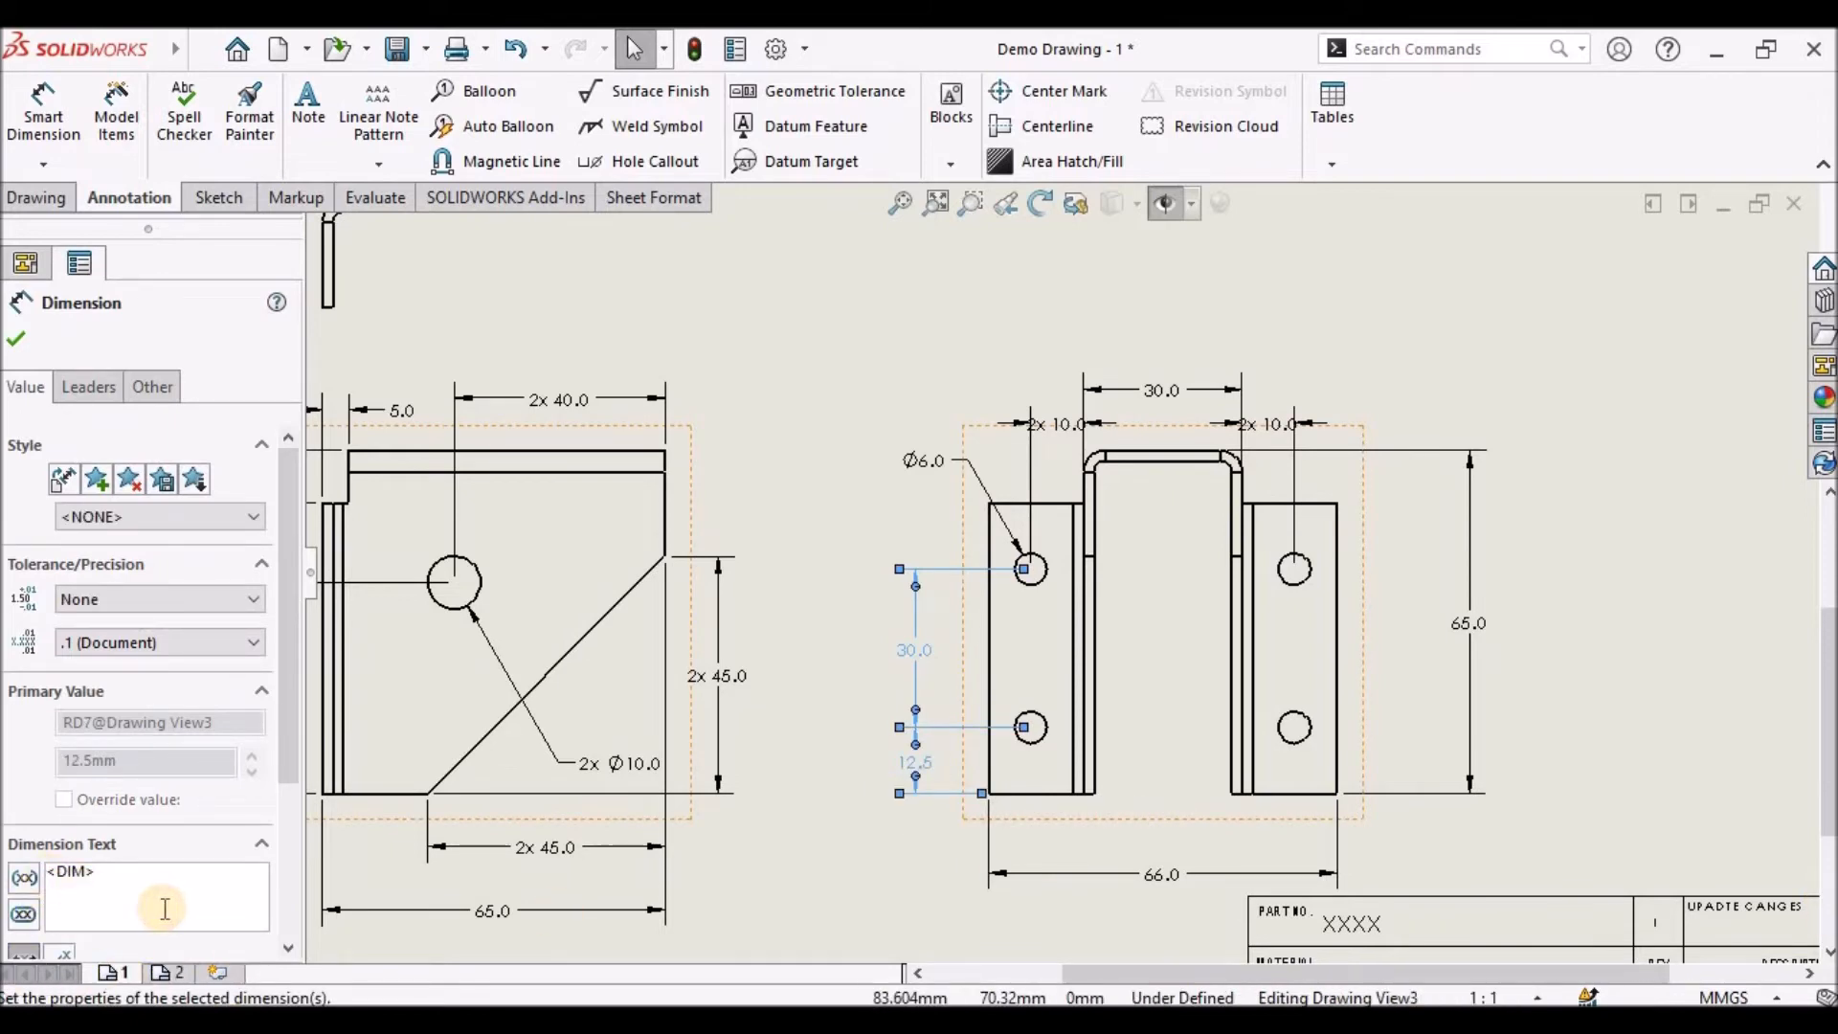
text(x)
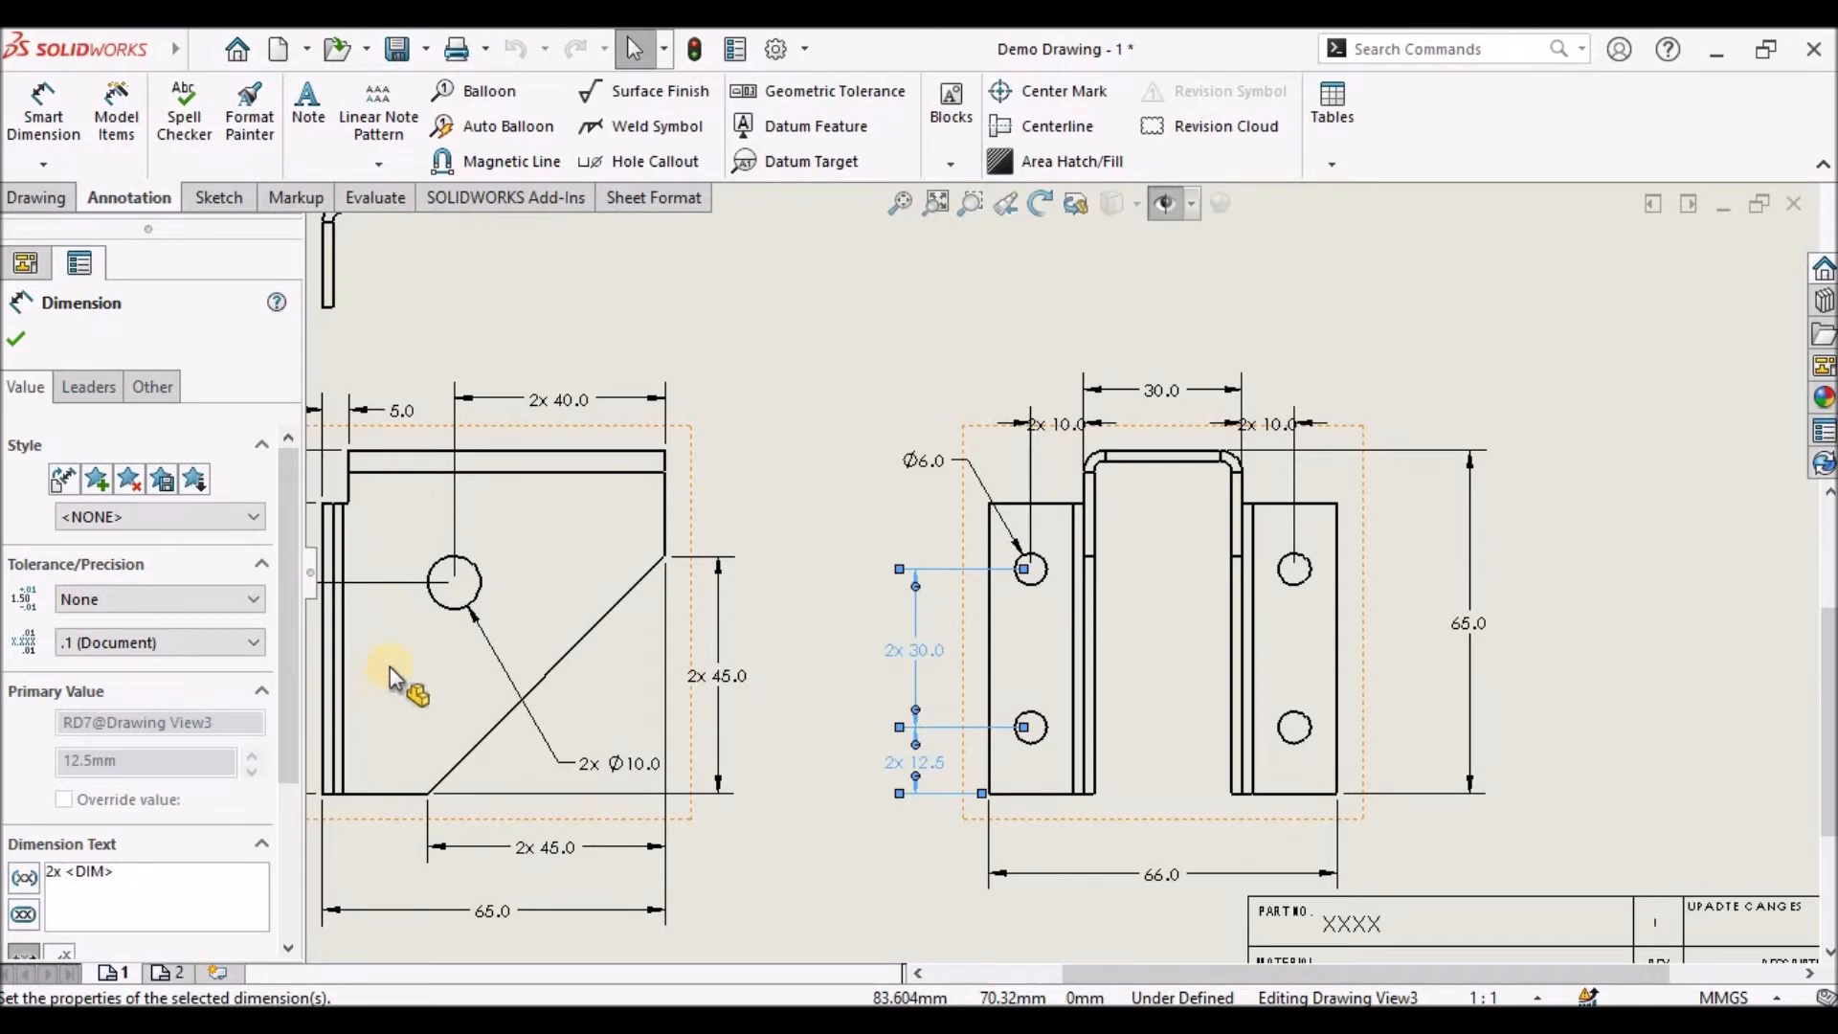
click(16, 340)
Add the prefix "4x" to the diameter callout on the left flange's upper hole
click(921, 465)
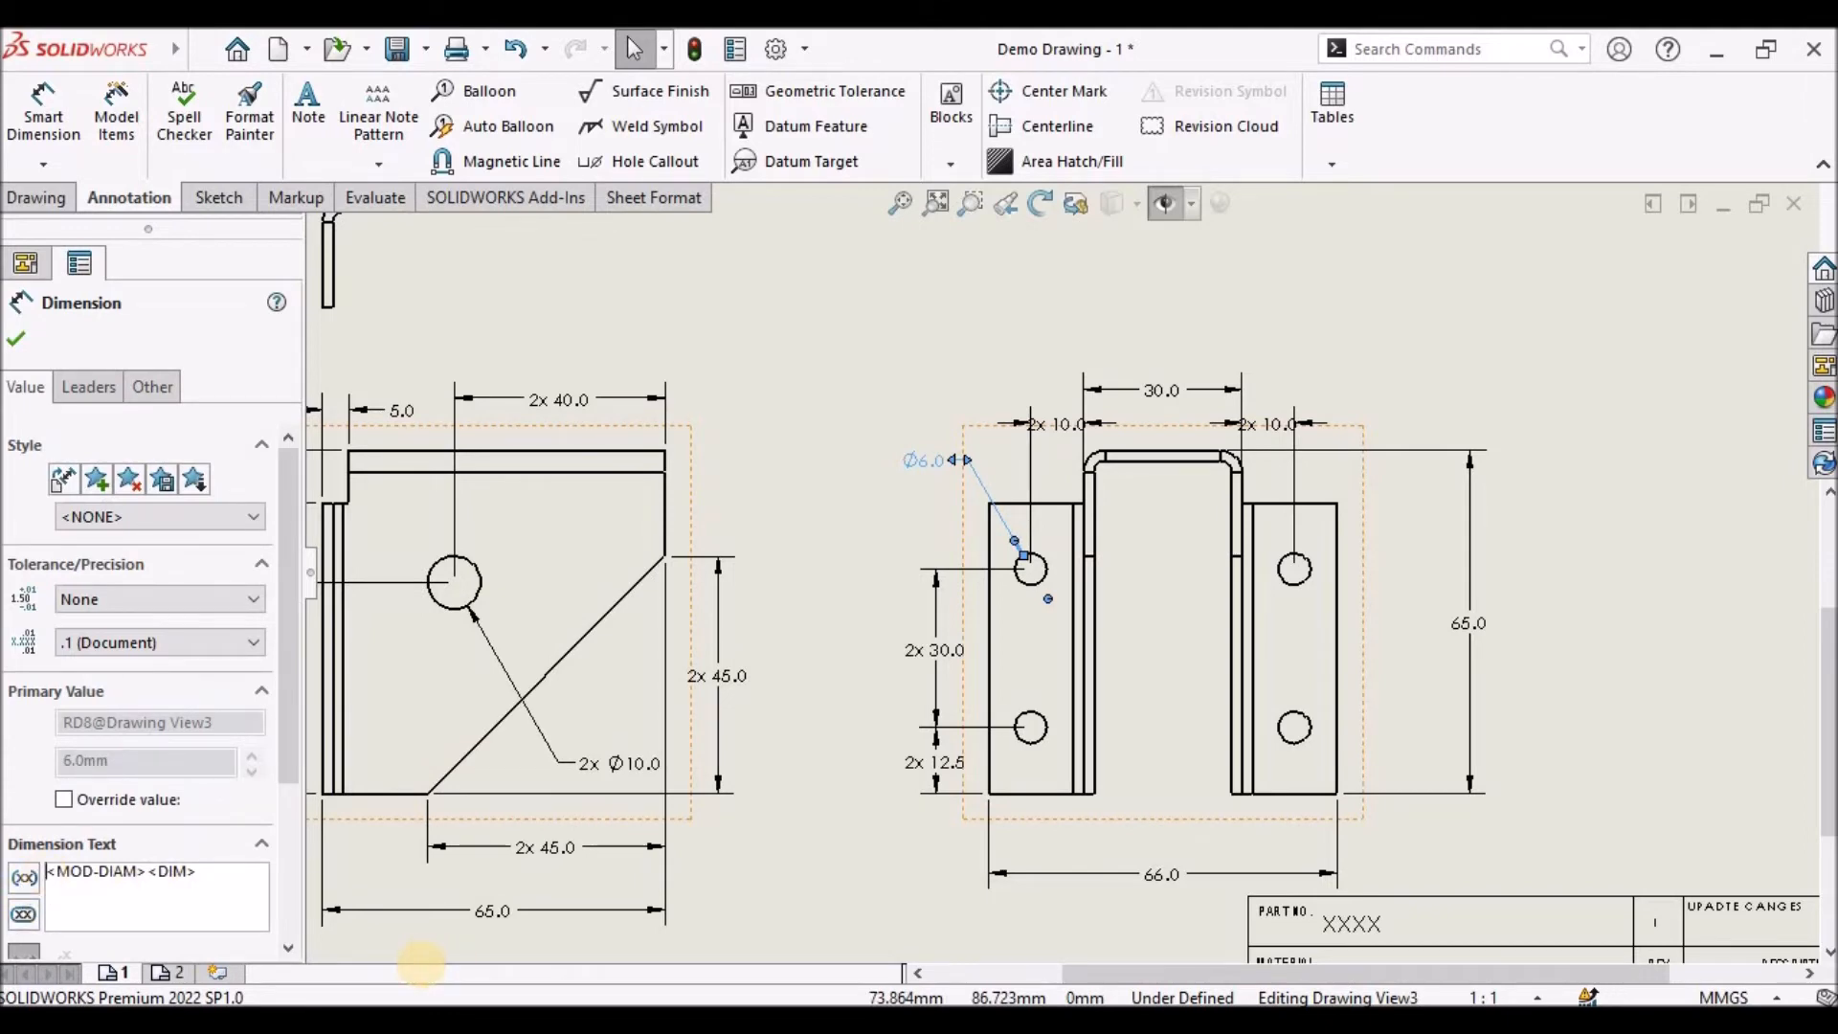
text(4x)
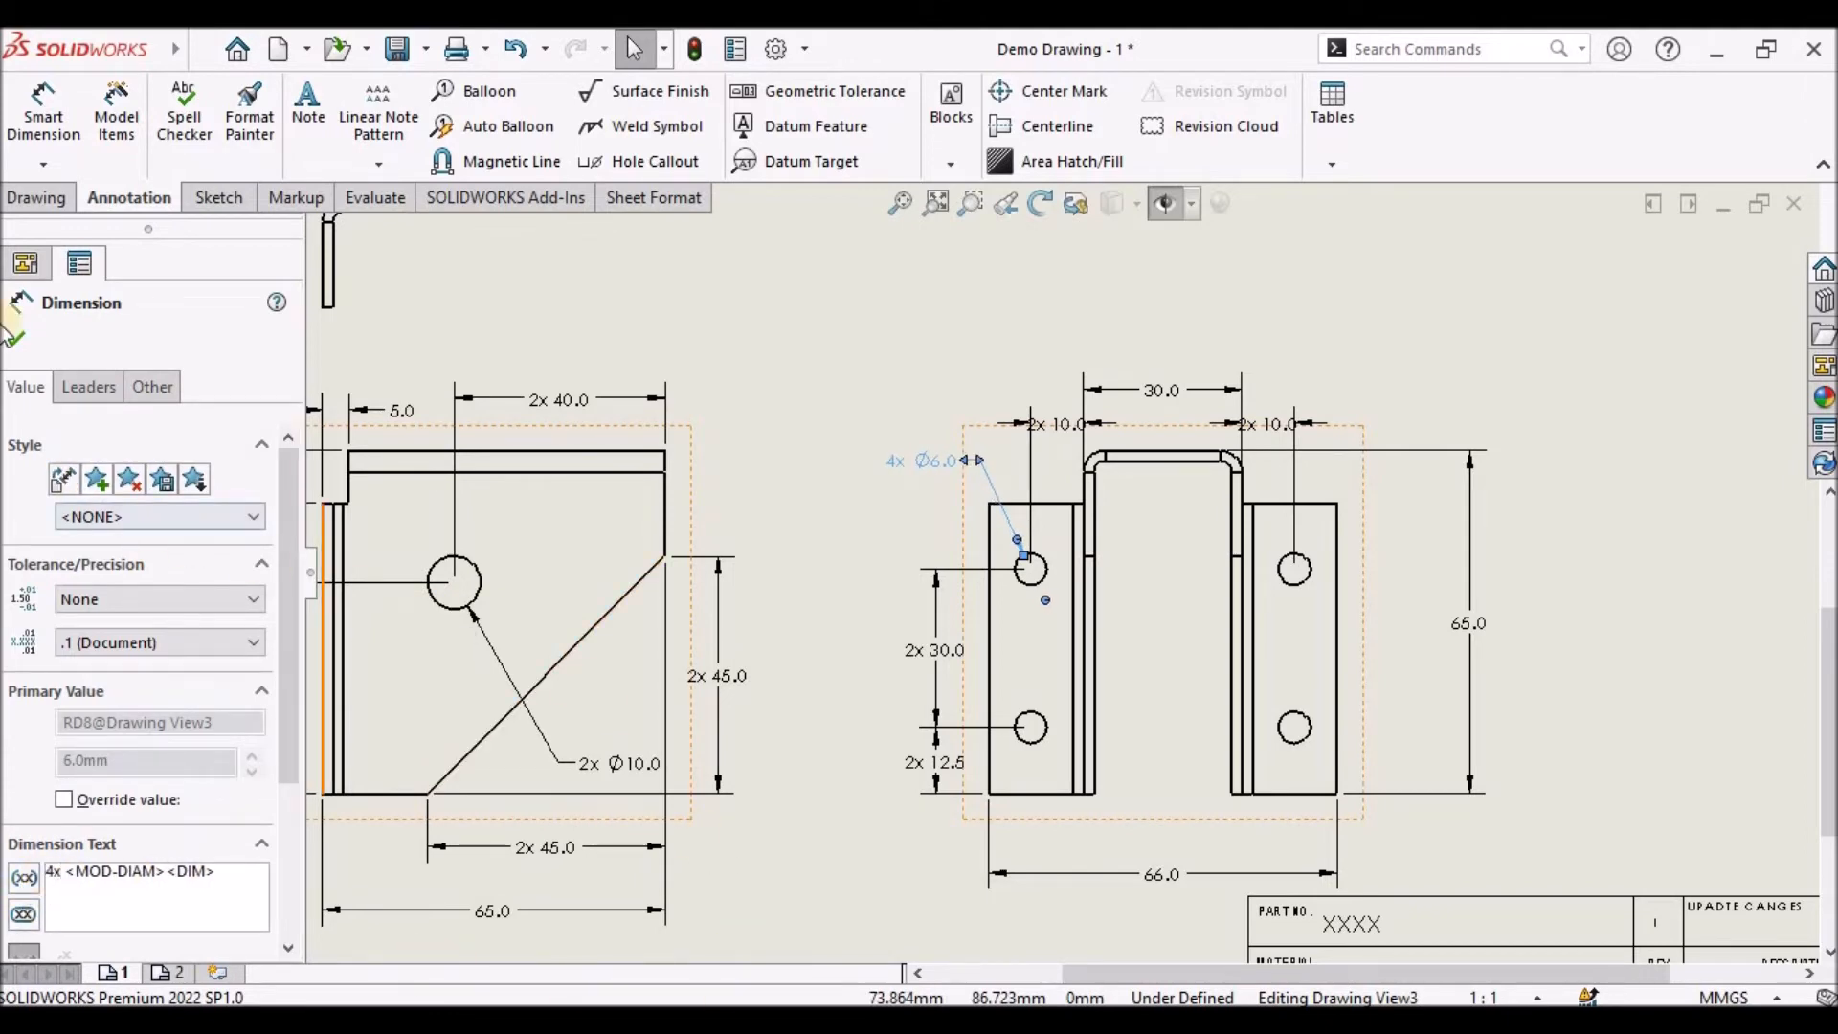
click(16, 339)
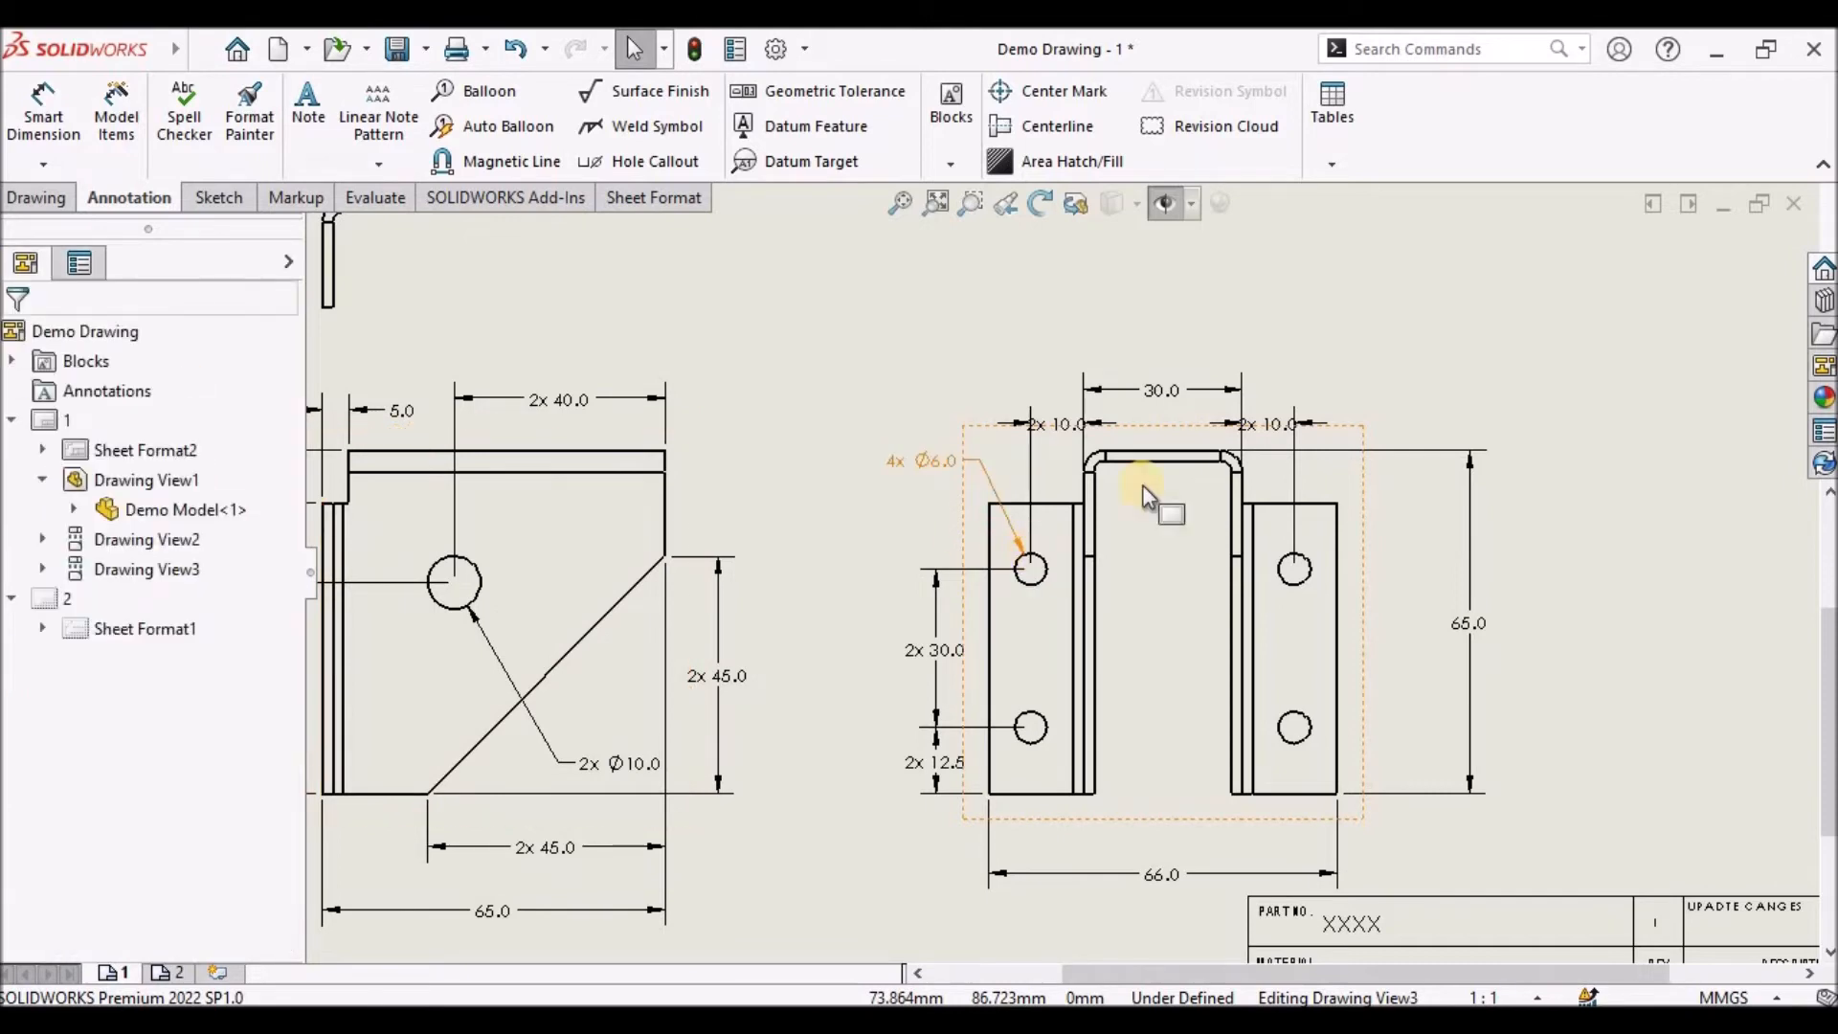
Move the texts of the two "2x 10.0" dimensions outward beyond their extension lines so they clear the arrows
scroll(1078, 421, down, 5)
mouse_move(975, 461)
mouse_down()
mouse_move(823, 411)
mouse_move(730, 423)
mouse_up()
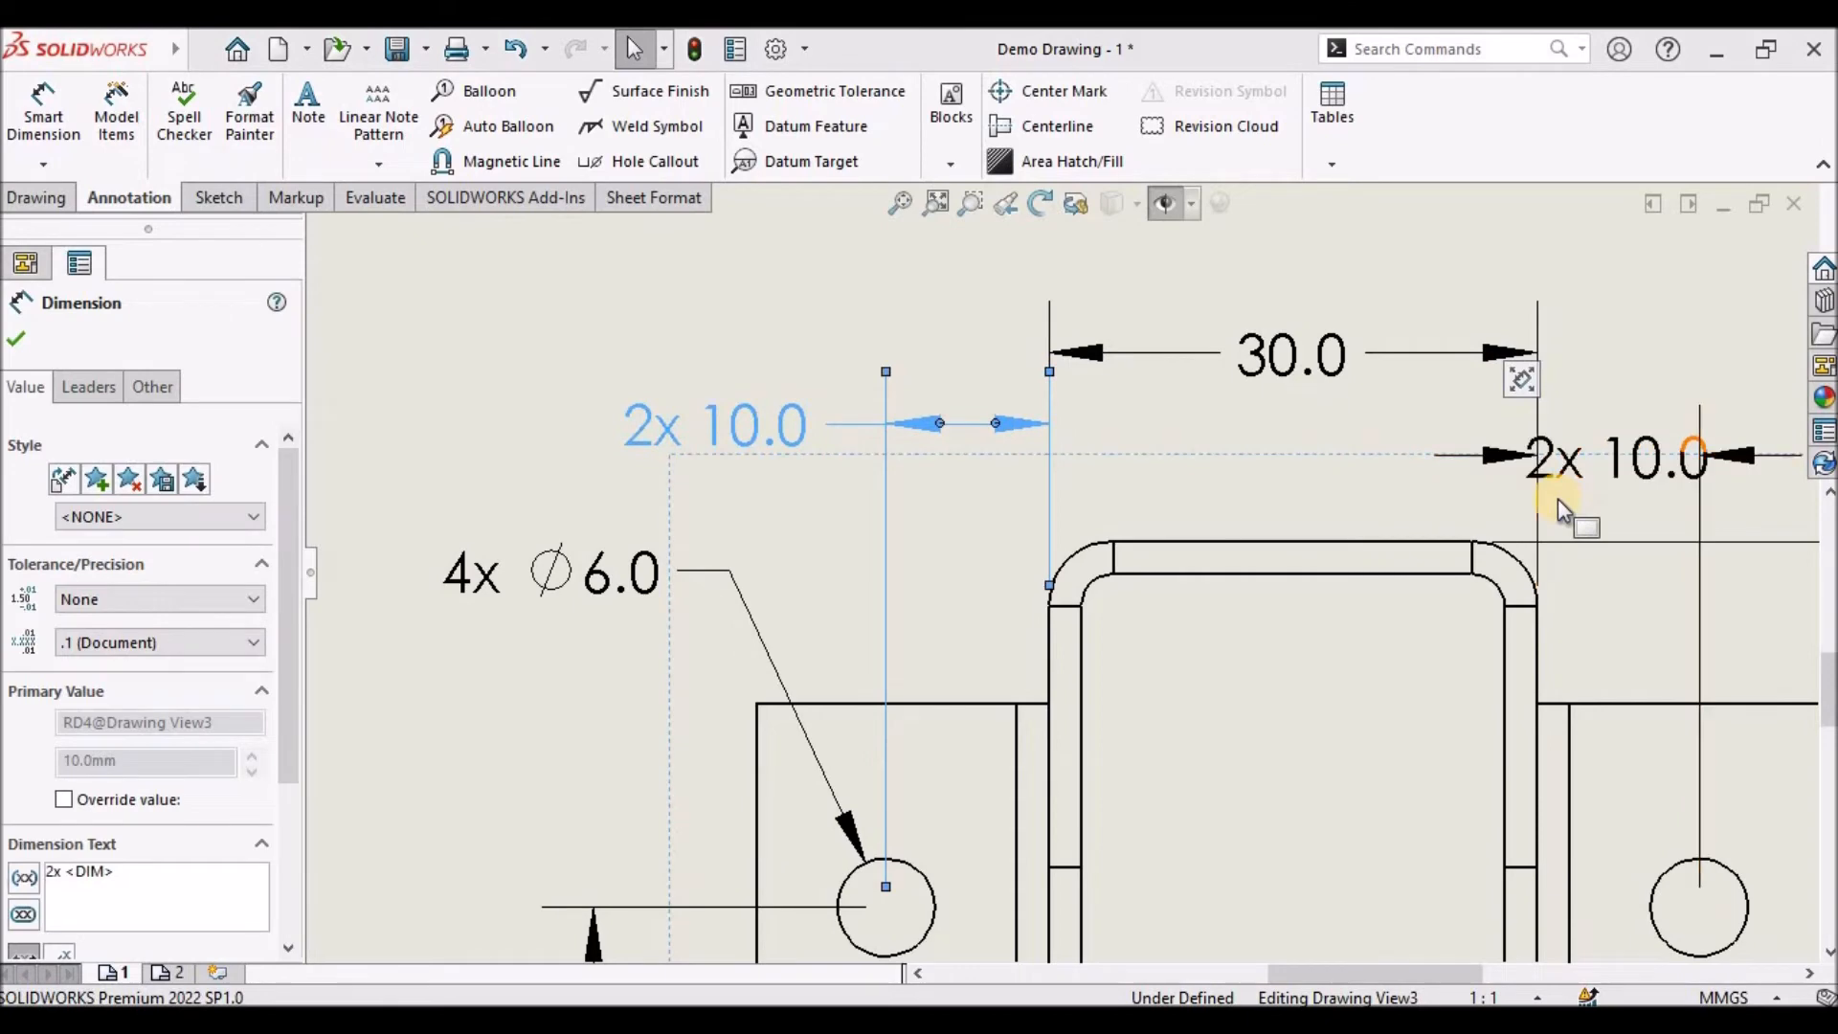
scroll(1520, 471, up, 3)
scroll(1523, 482, down, 3)
drag(1170, 554, 1286, 536)
Move the channel width dimension higher above the right projected view, and bring the overall height dimension closer to the view
drag(941, 489, 946, 442)
scroll(1007, 527, up, 4)
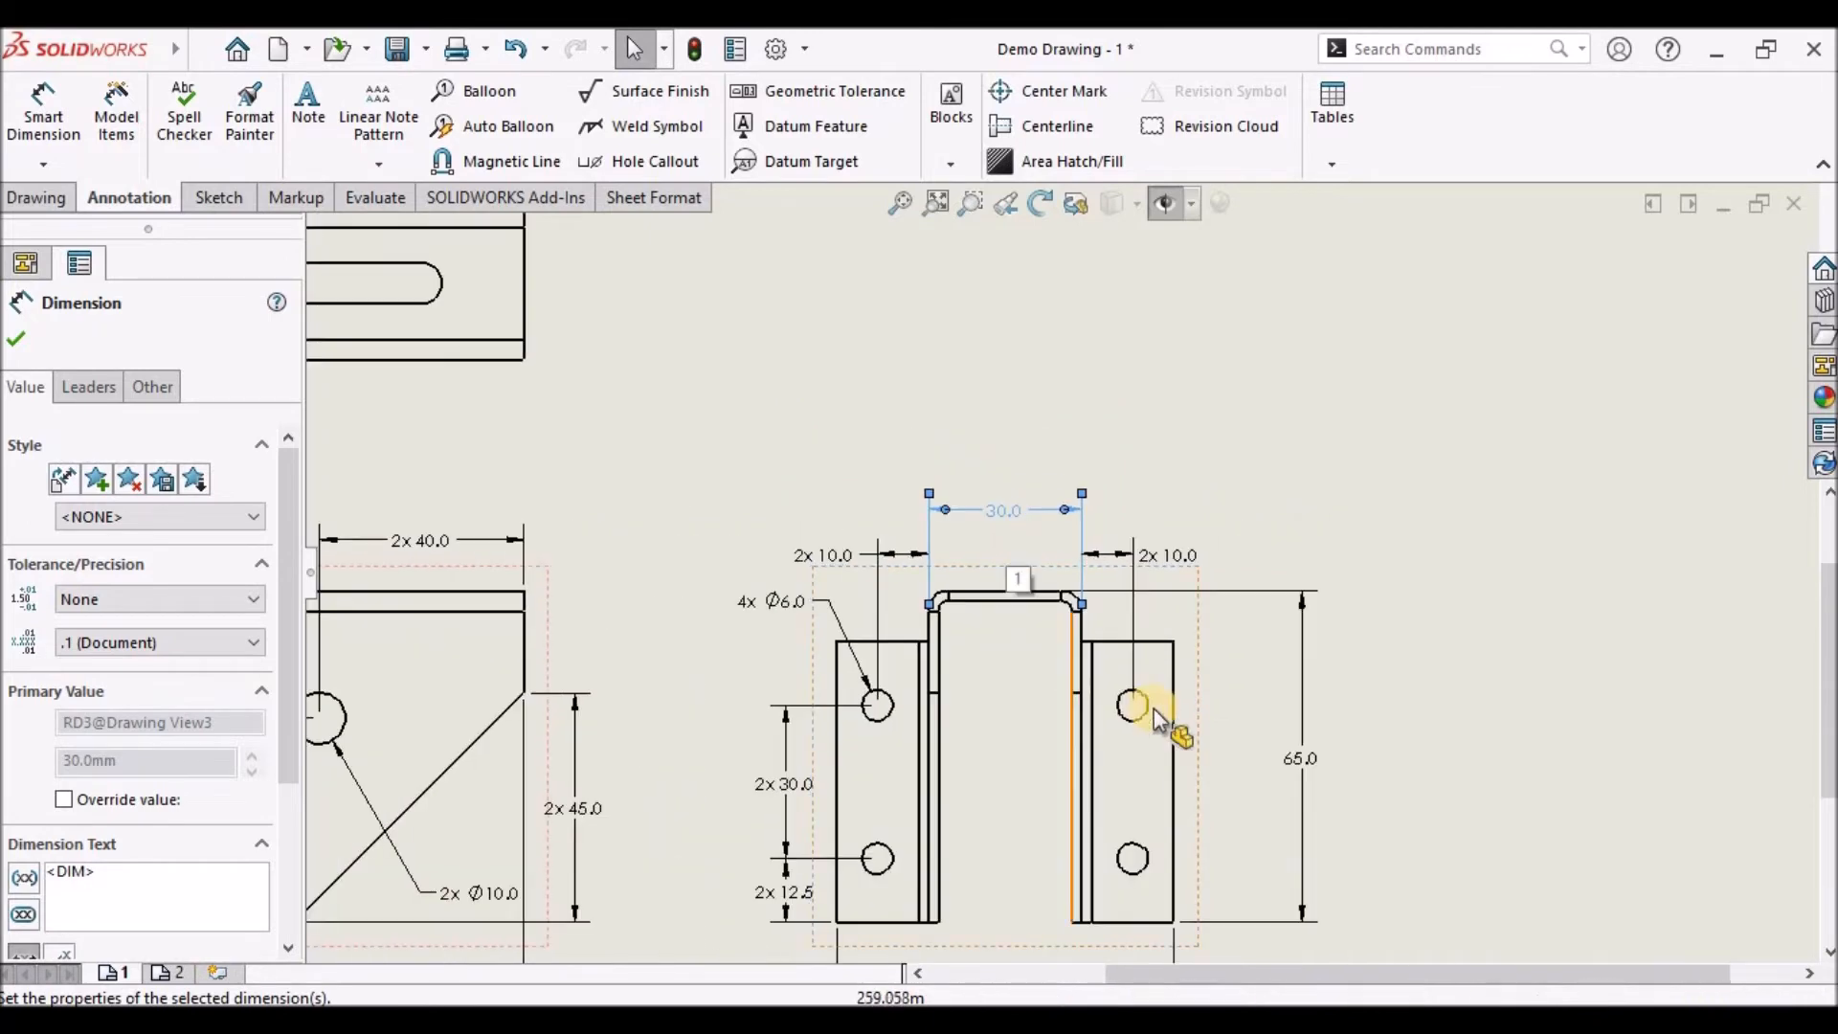
mouse_move(1292, 761)
mouse_down()
mouse_move(1231, 766)
mouse_move(1268, 756)
mouse_up()
click(1451, 697)
Move the "4x" hole diameter callout slightly lower, away from the horizontal hole location dimension above it
scroll(1245, 713, up, 4)
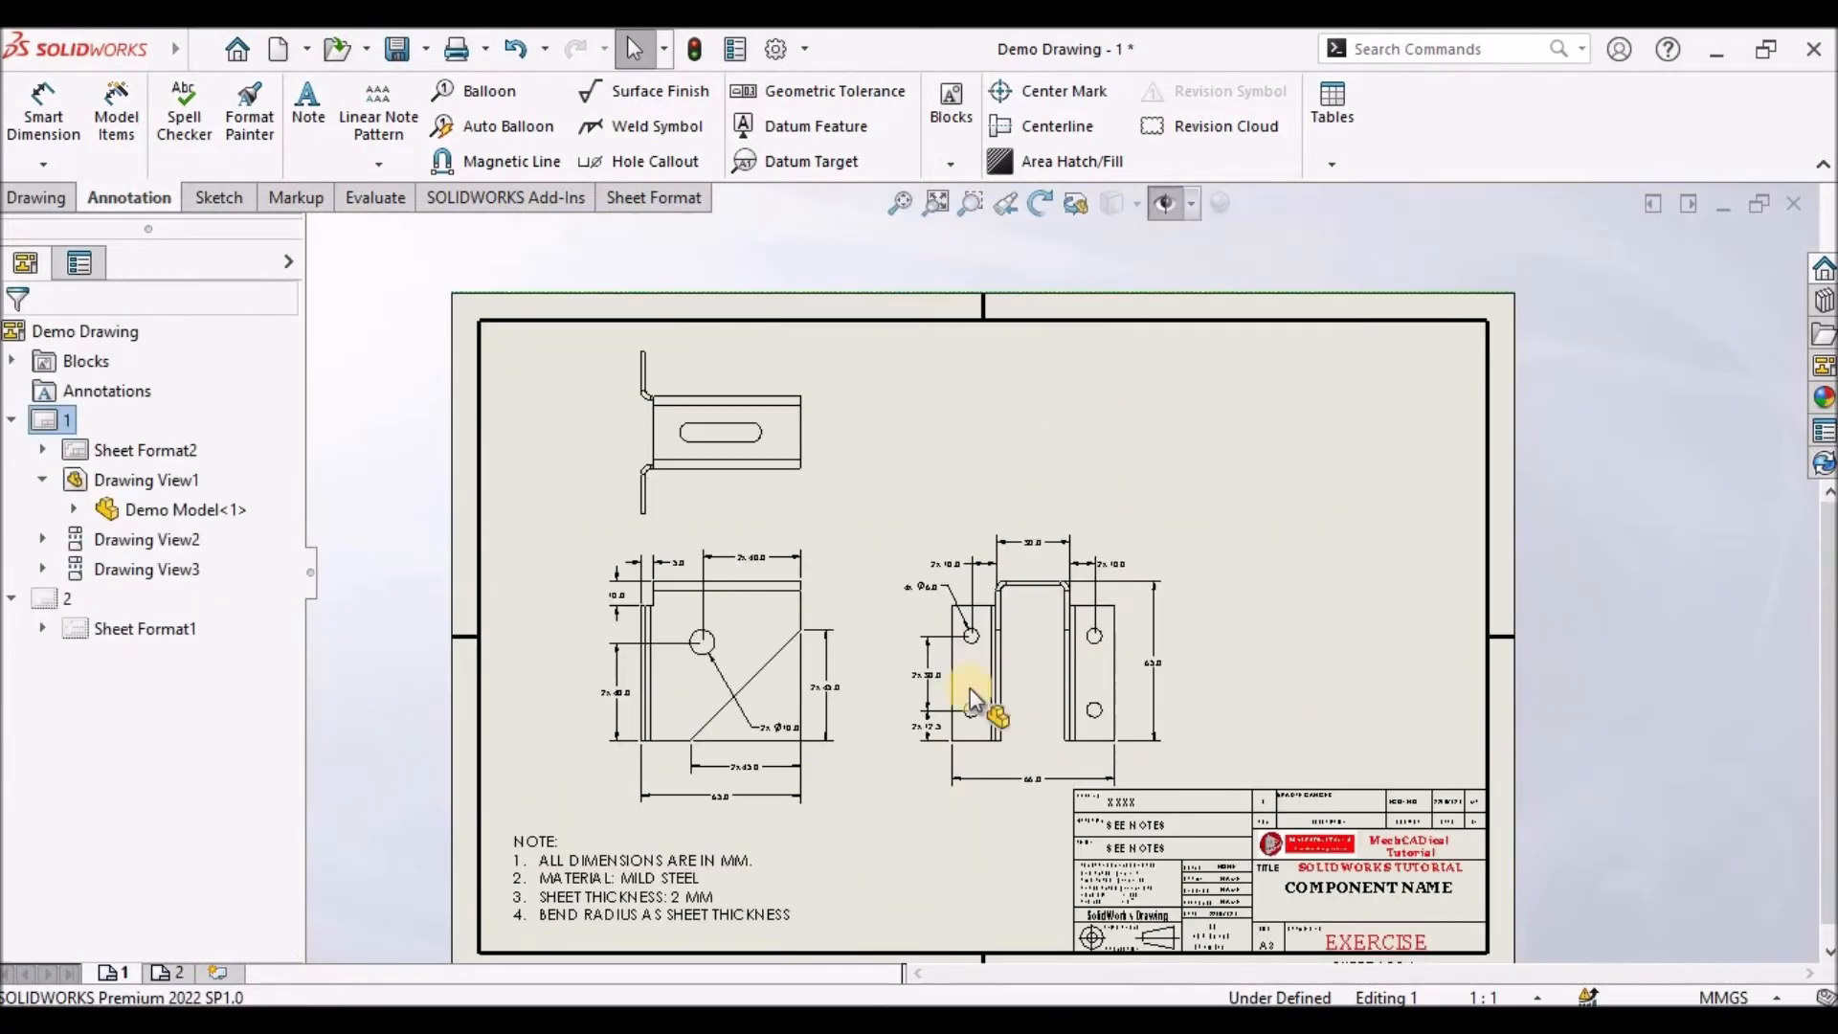
scroll(917, 595, down, 6)
scroll(985, 278, up, 1)
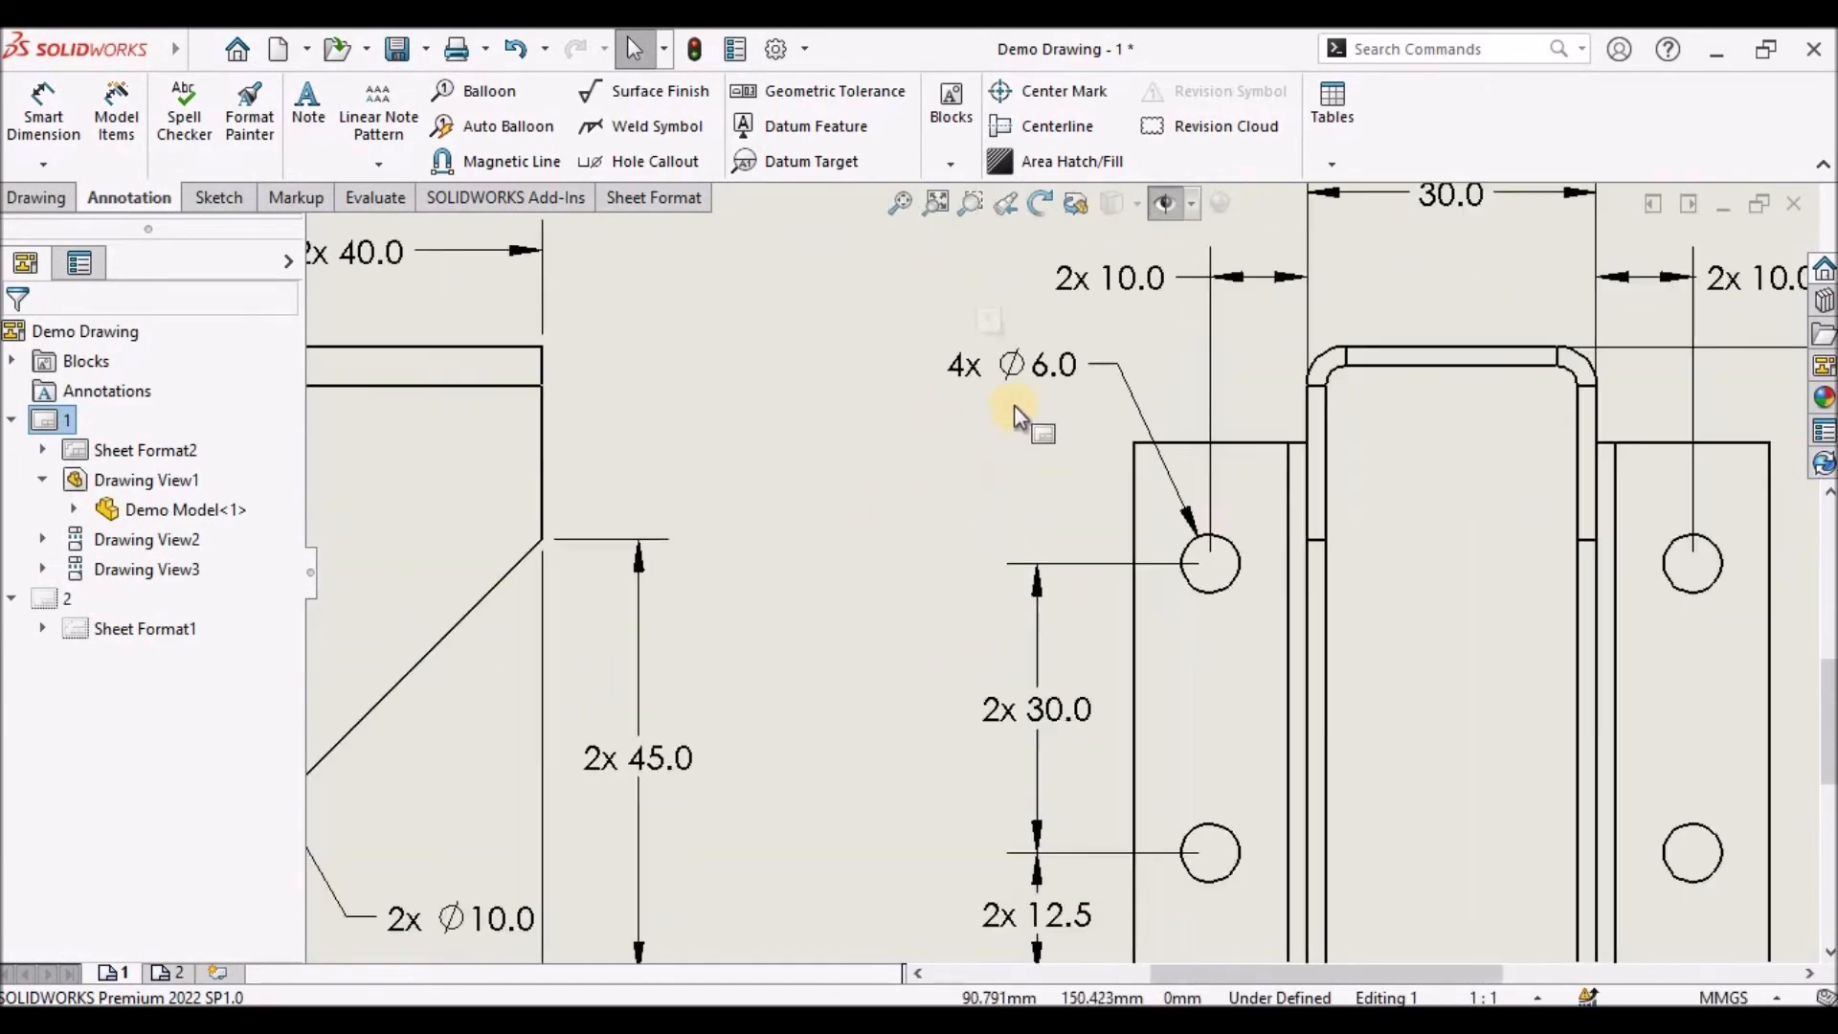
drag(1030, 372, 1020, 400)
click(865, 521)
key(f)
scroll(902, 377, down, 2)
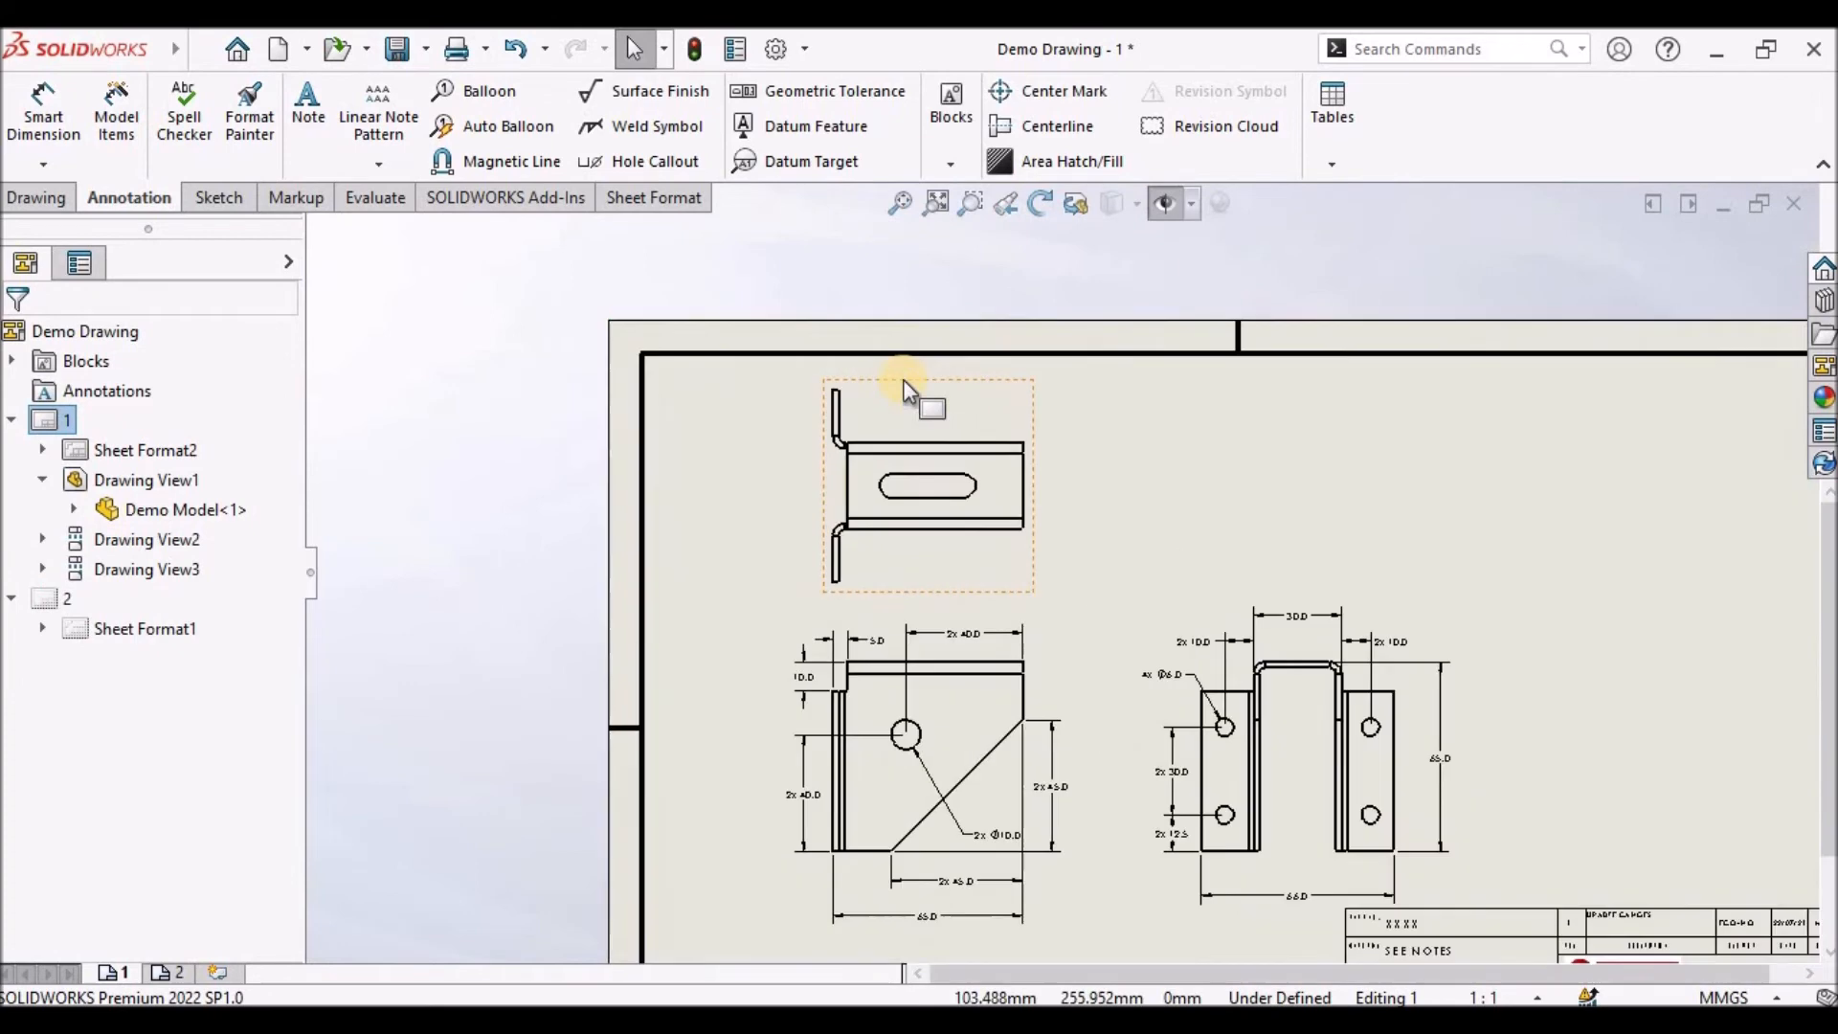
scroll(887, 466, down, 1)
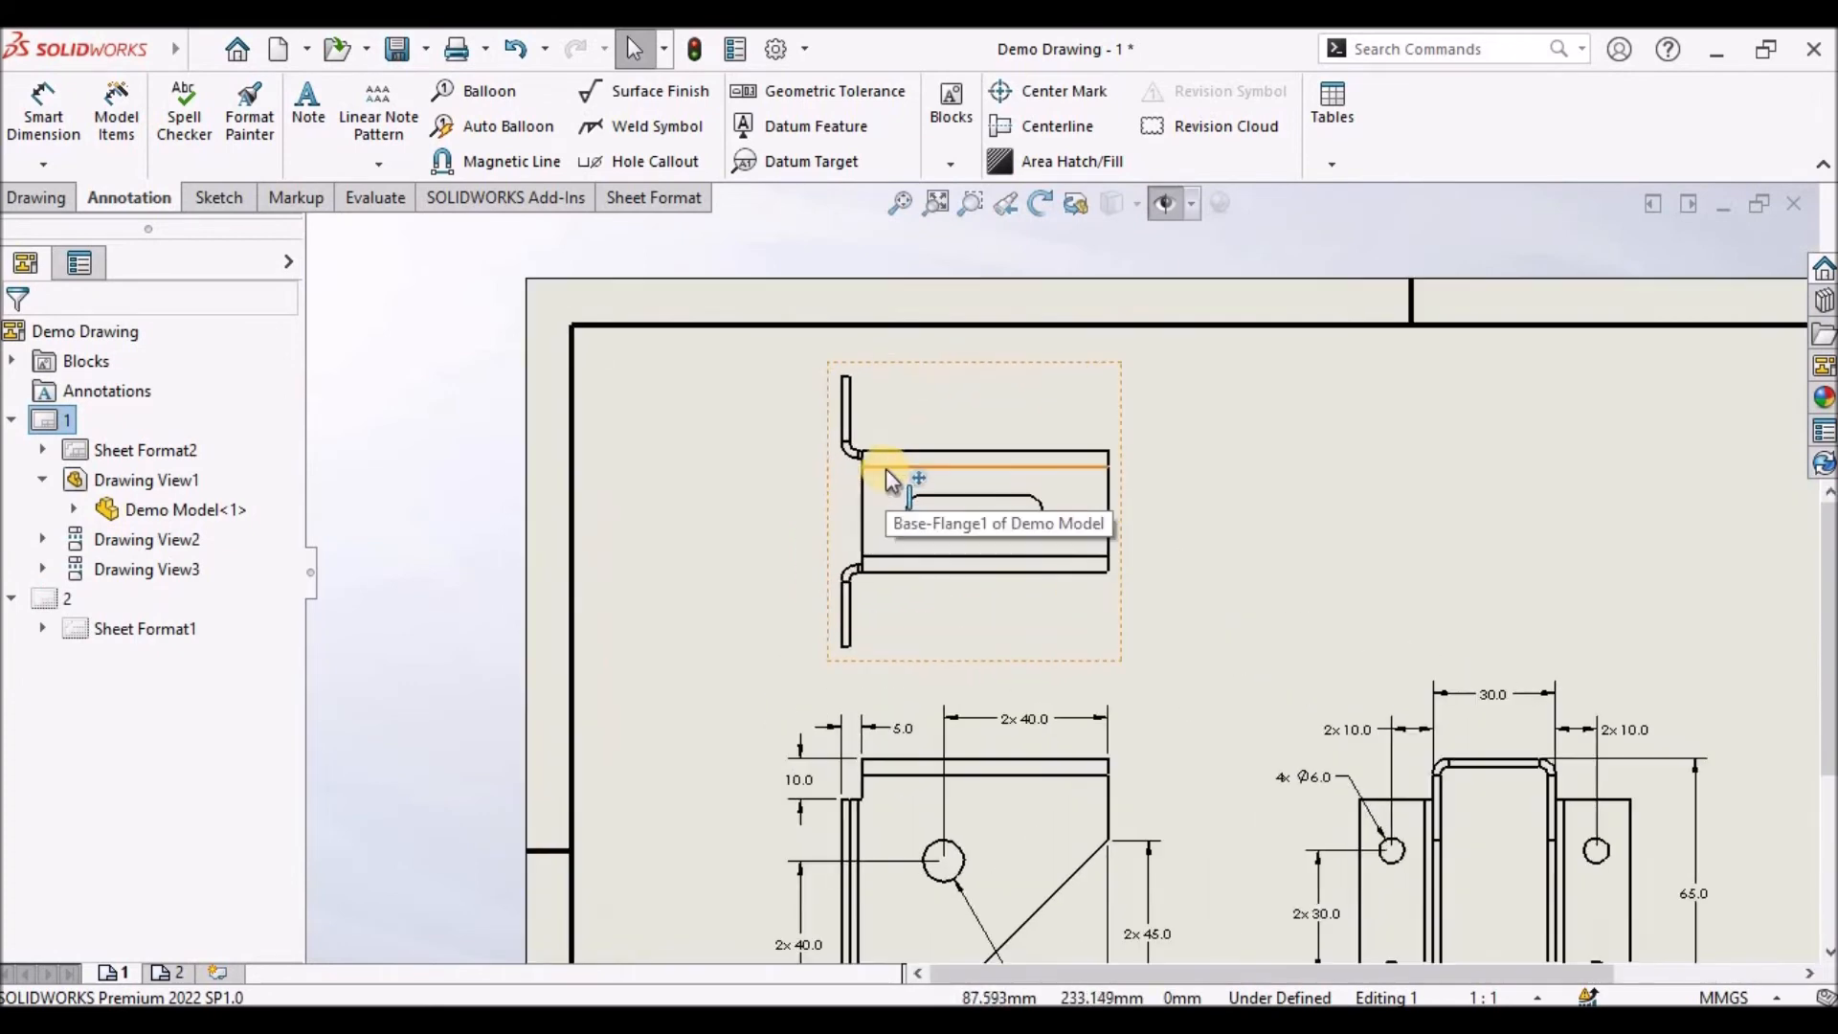
Dimension the overall width between the outer ends of the two flanges in the top projected view, placing it beside the flanges
click(41, 115)
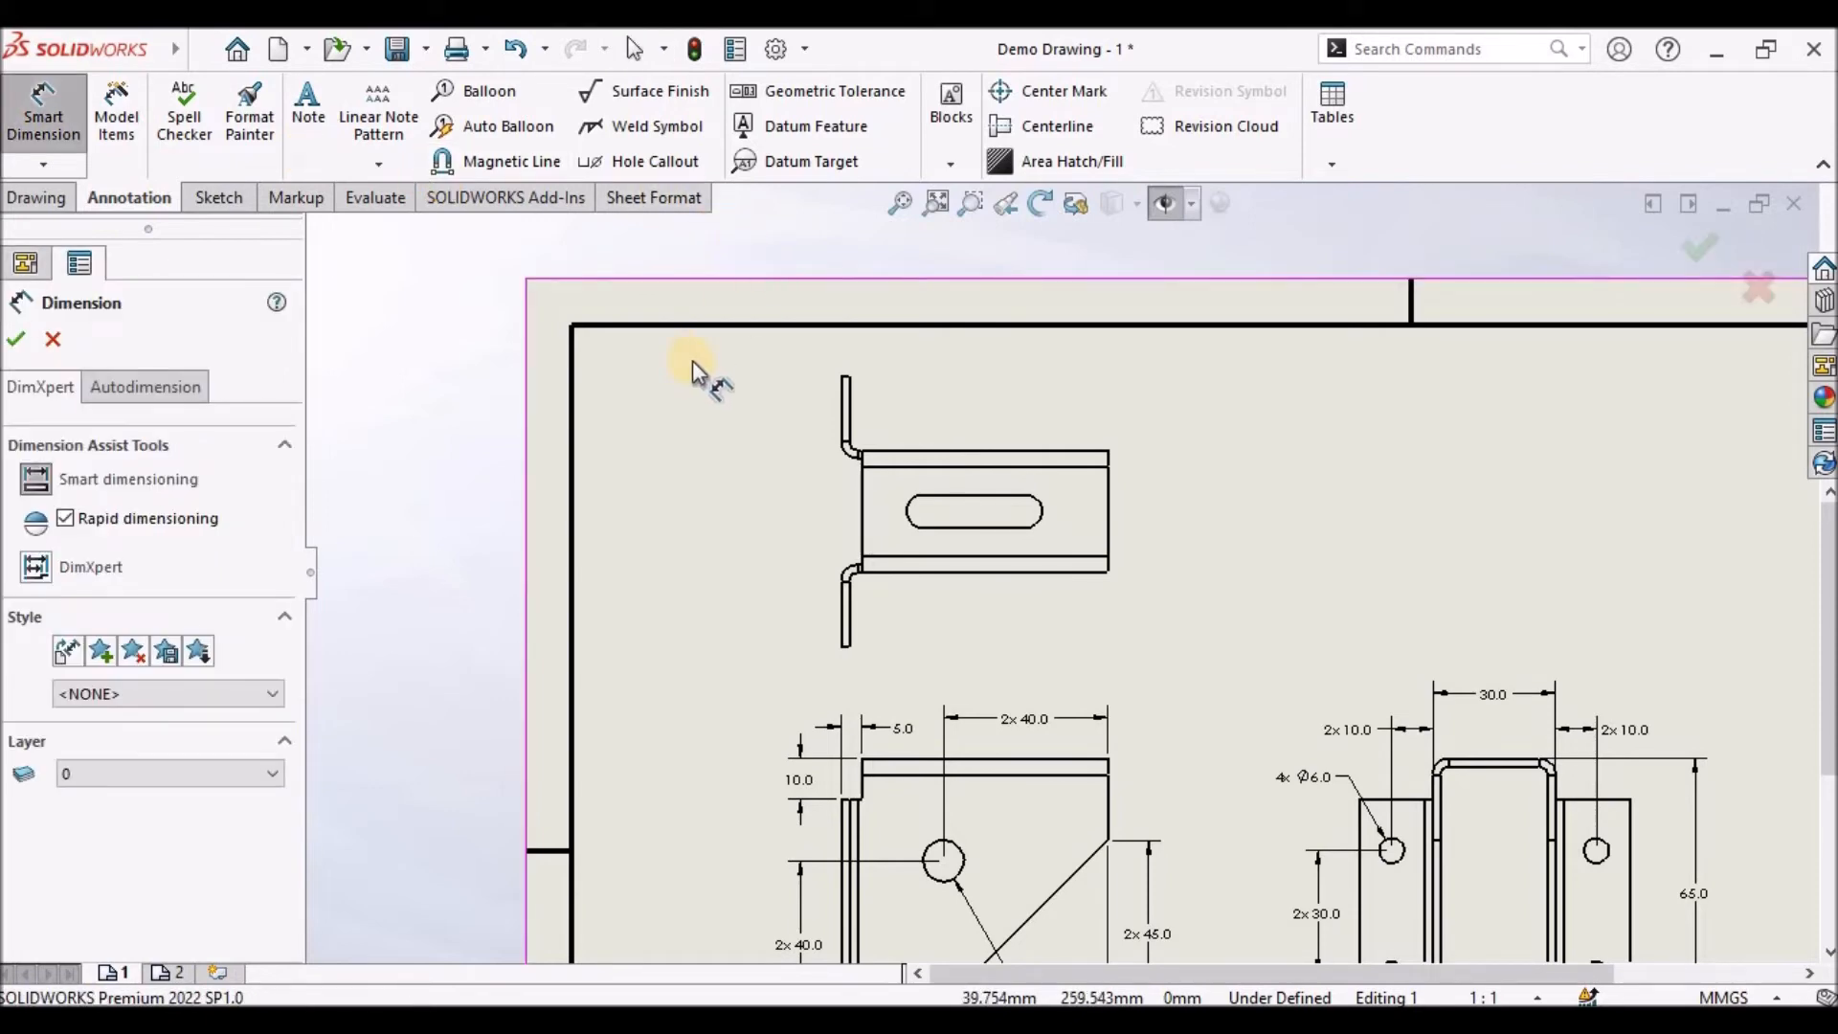
scroll(857, 398, down, 3)
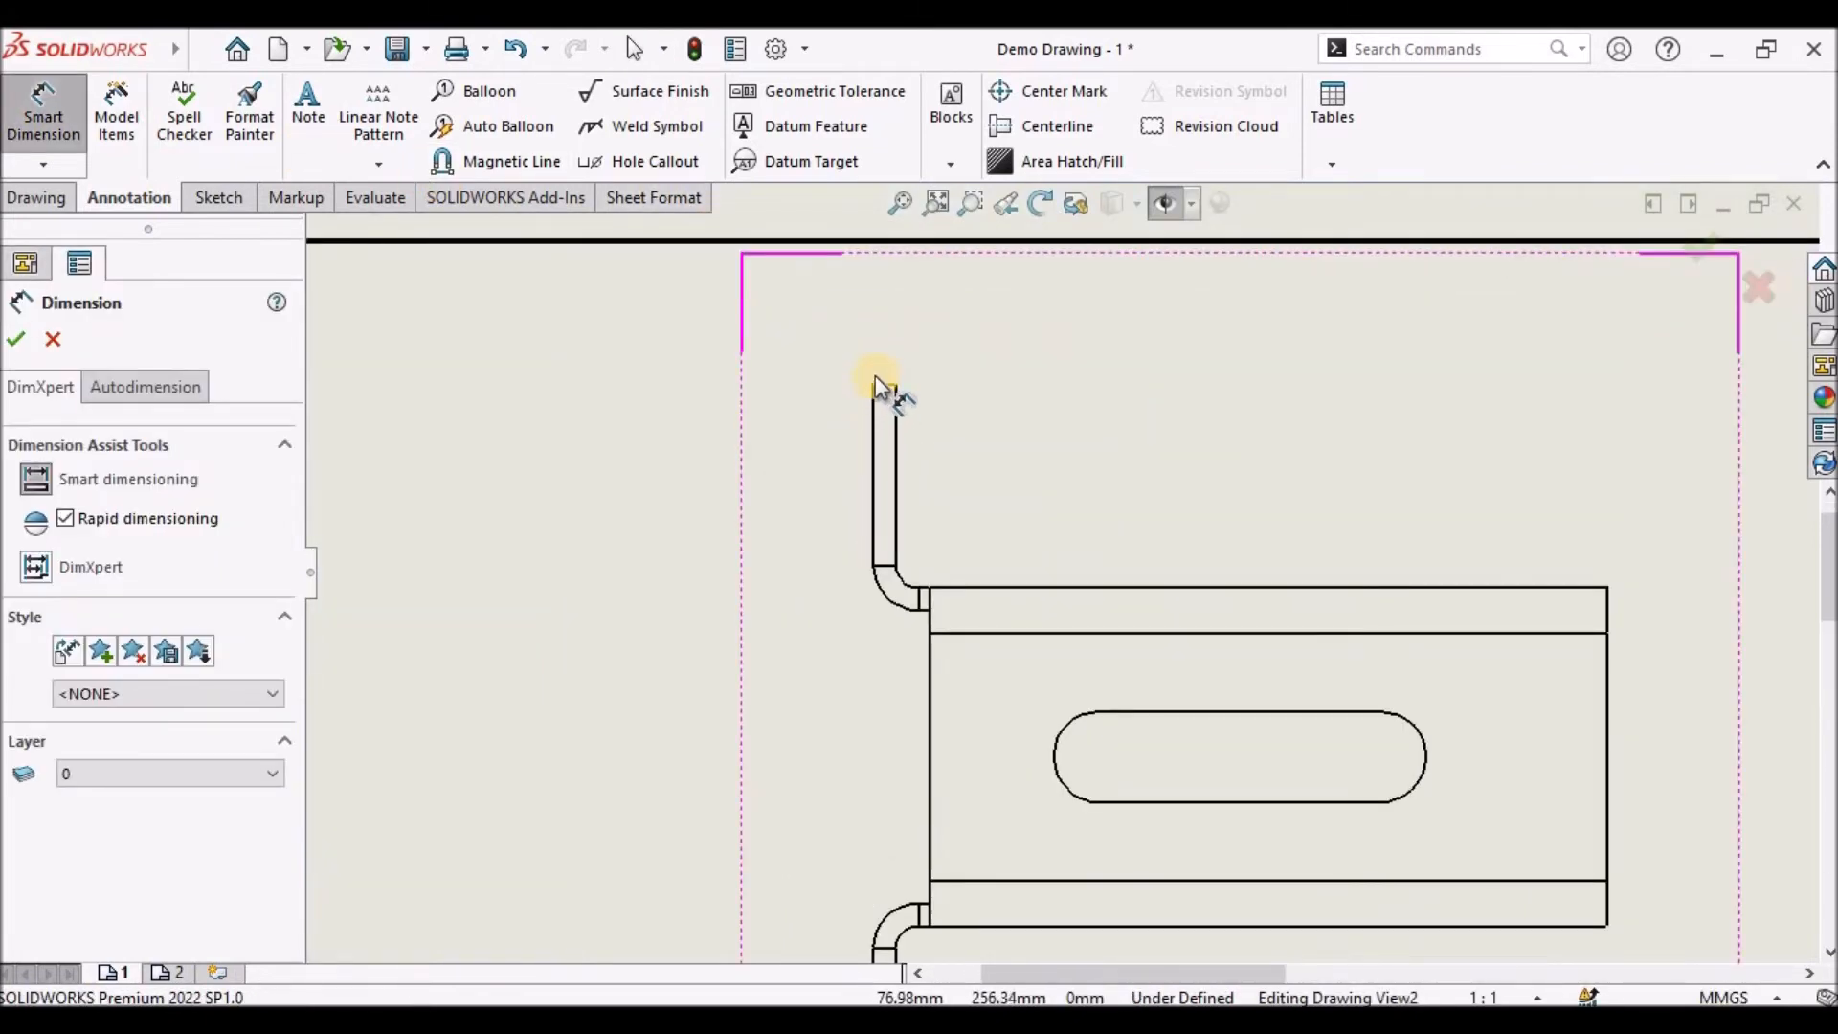
click(882, 388)
click(883, 407)
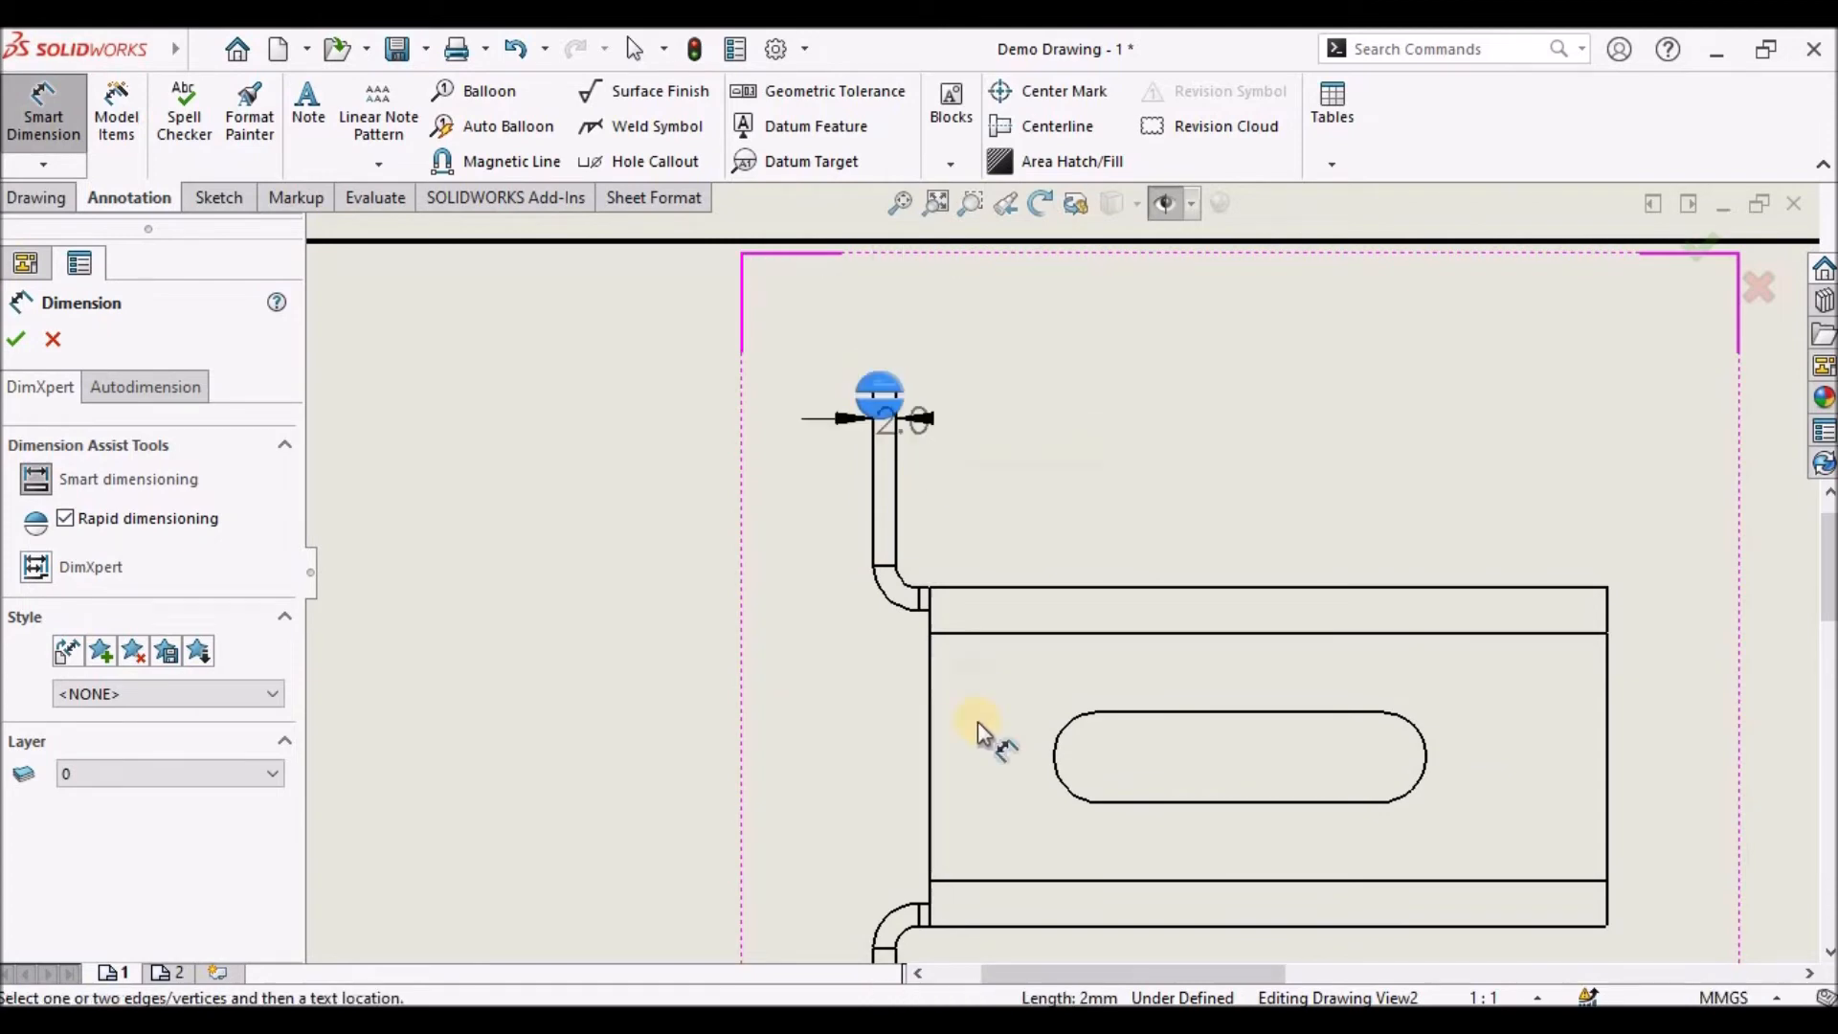
scroll(977, 775, up, 3)
scroll(1022, 739, down, 4)
click(1044, 589)
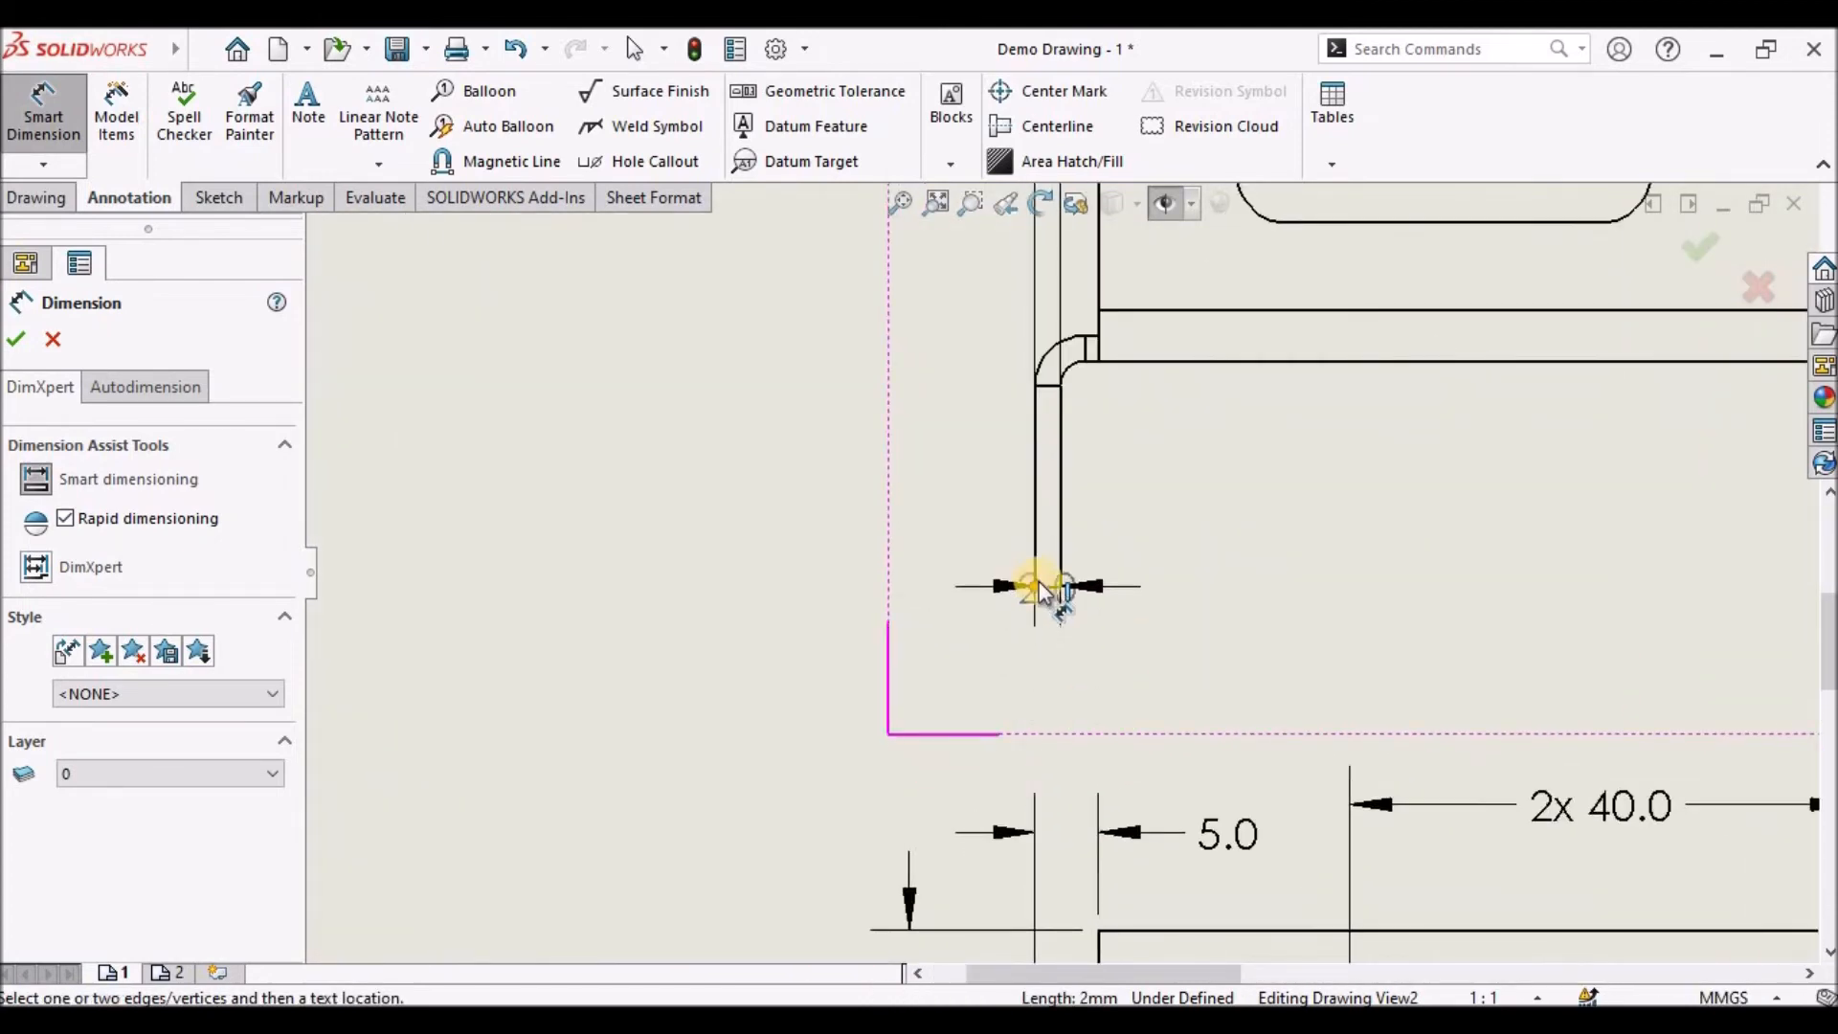
click(1048, 588)
scroll(788, 421, up, 2)
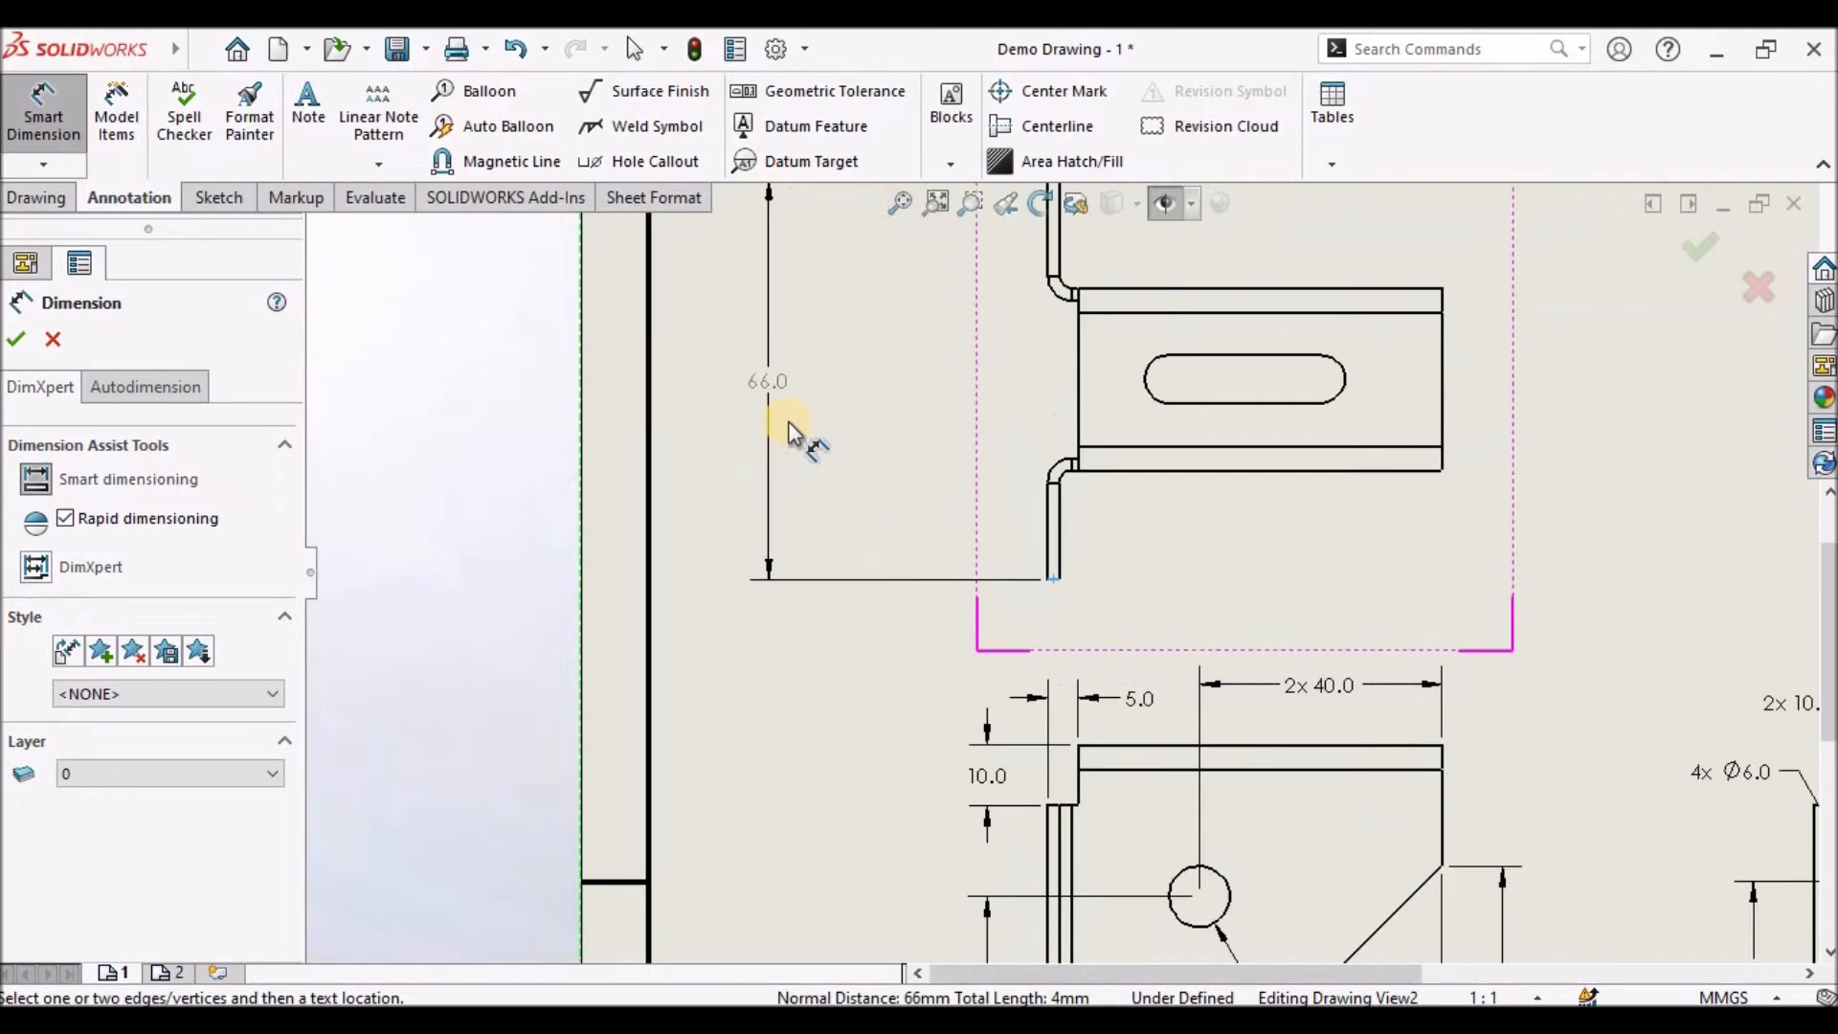
click(823, 426)
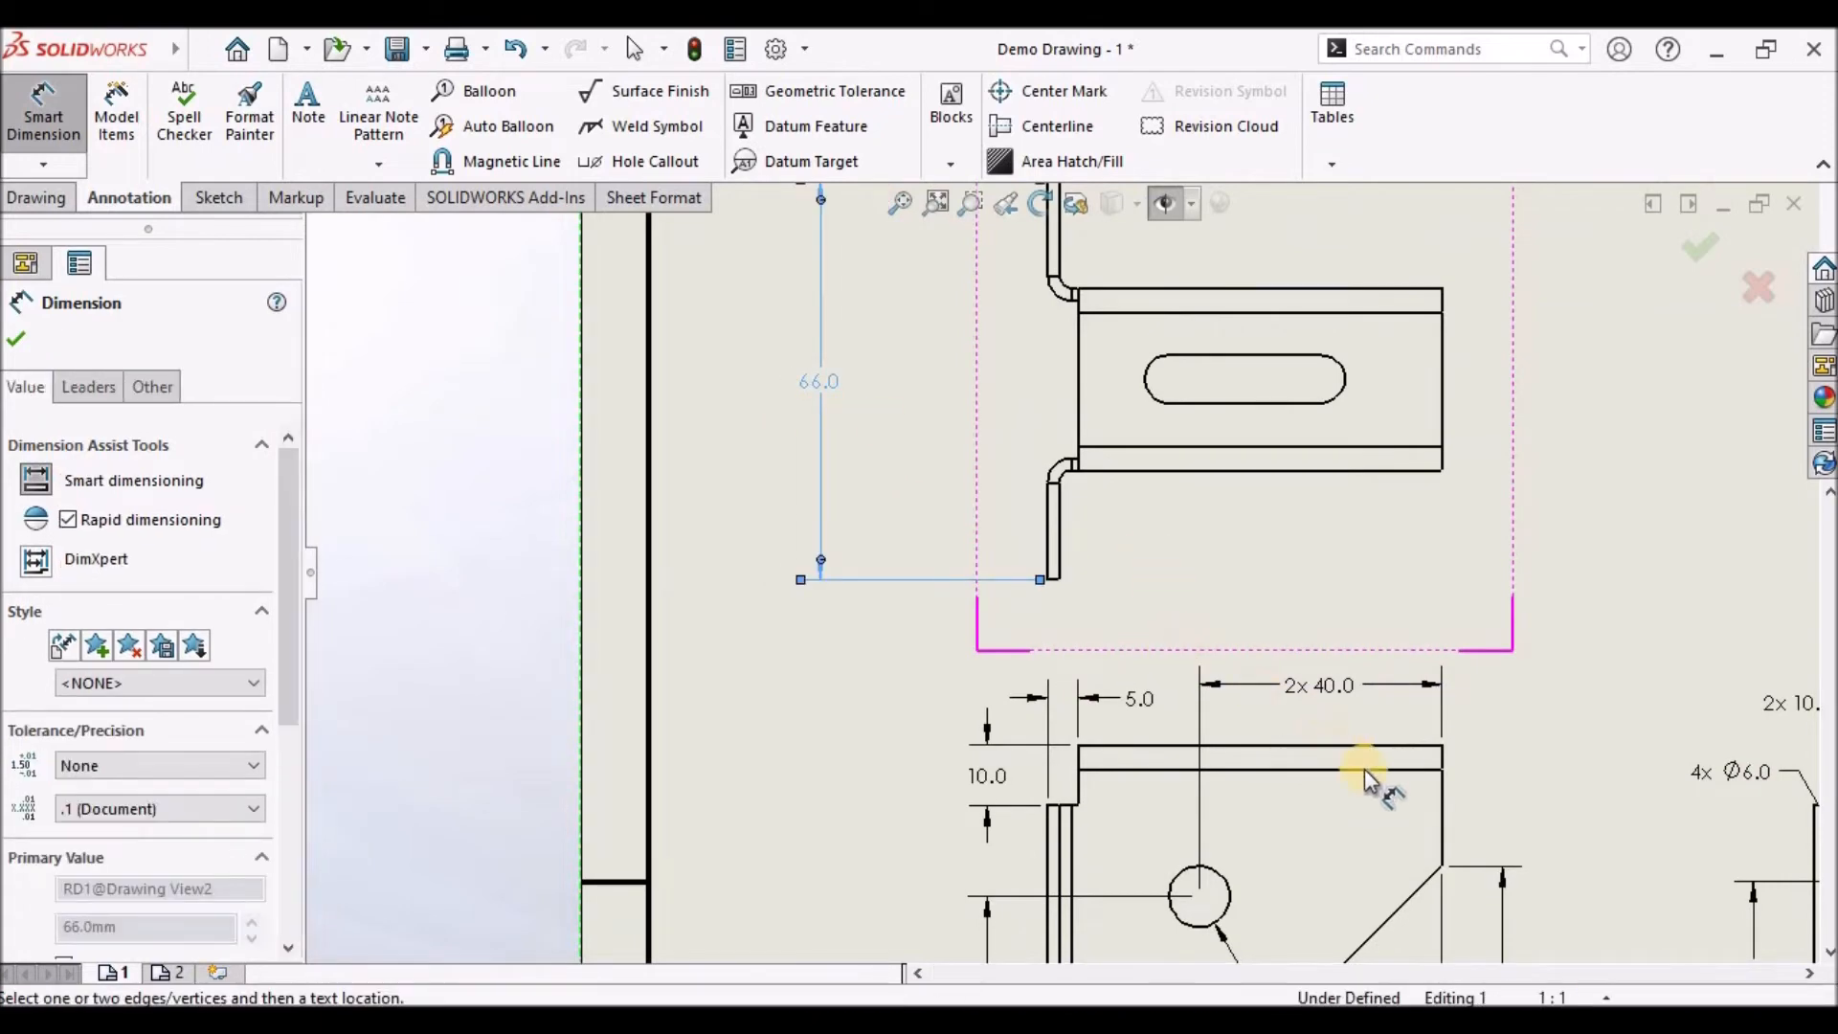
Enclose the top view's overall flange-to-flange dimension in parentheses as a reference dimension and move it closer to the view
scroll(1350, 761, up, 5)
scroll(1146, 631, down, 6)
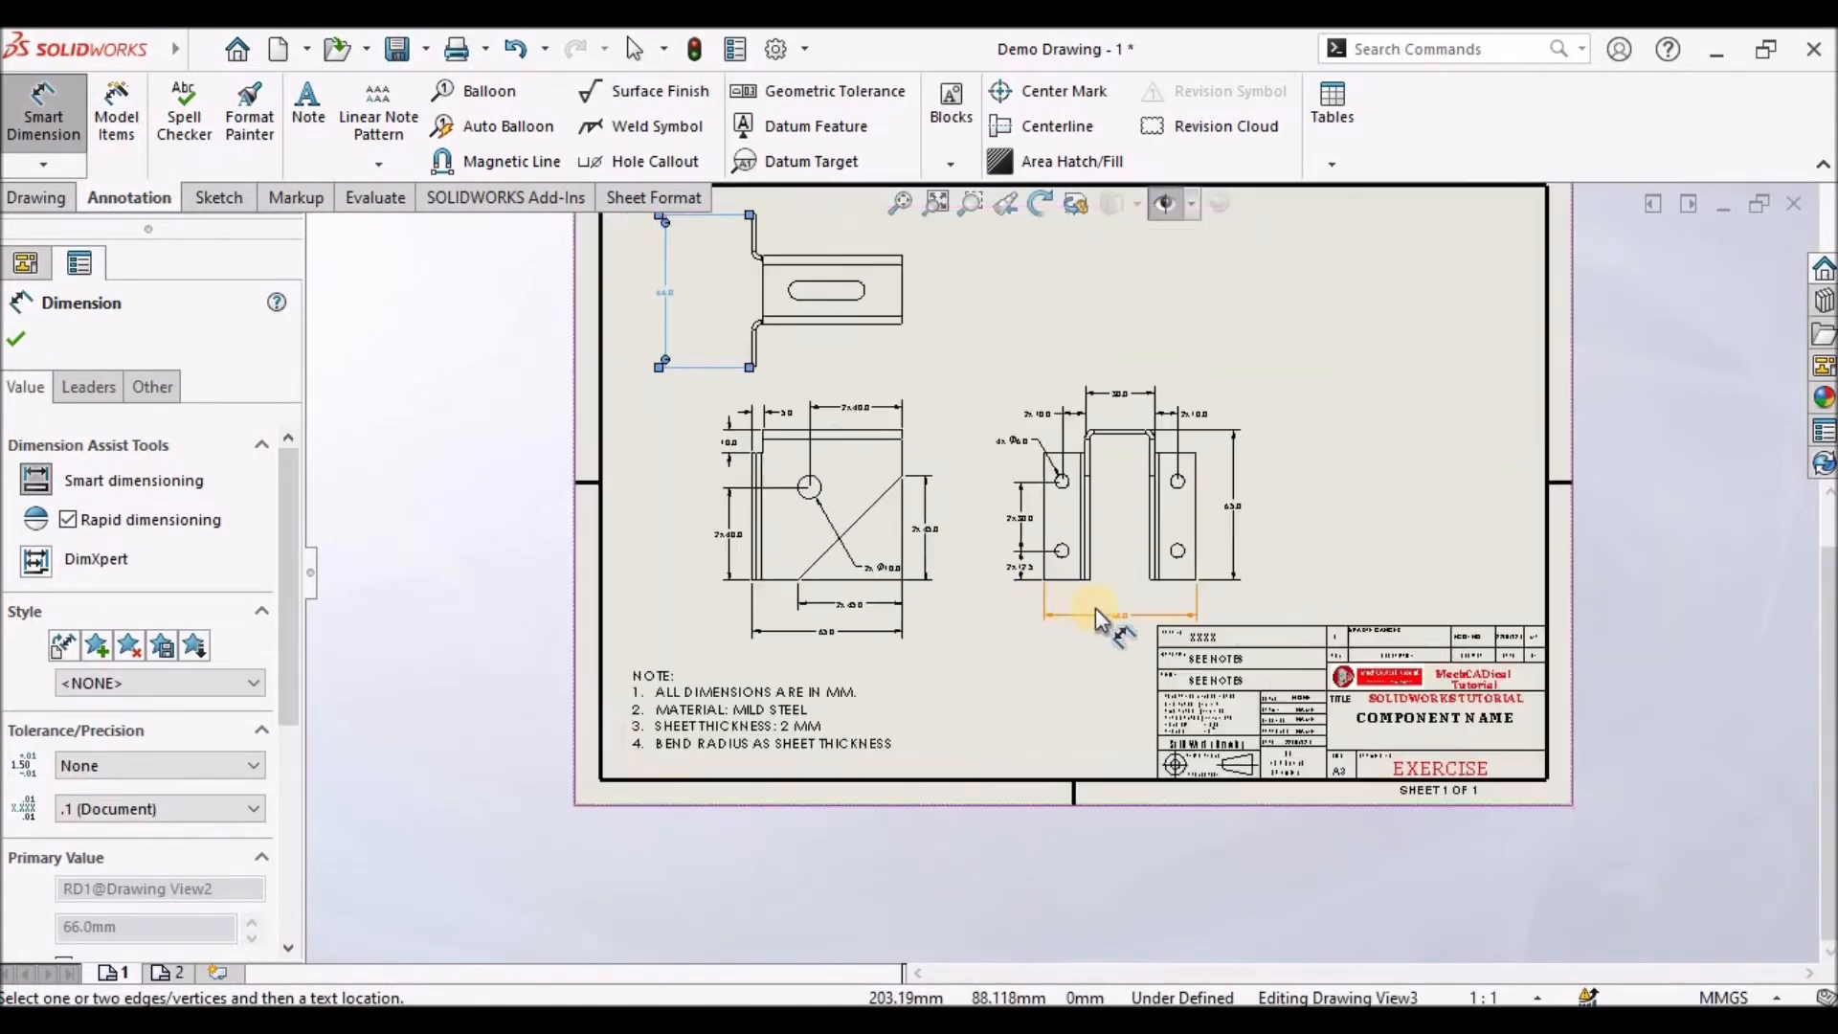
click(1098, 611)
scroll(1124, 635, down, 5)
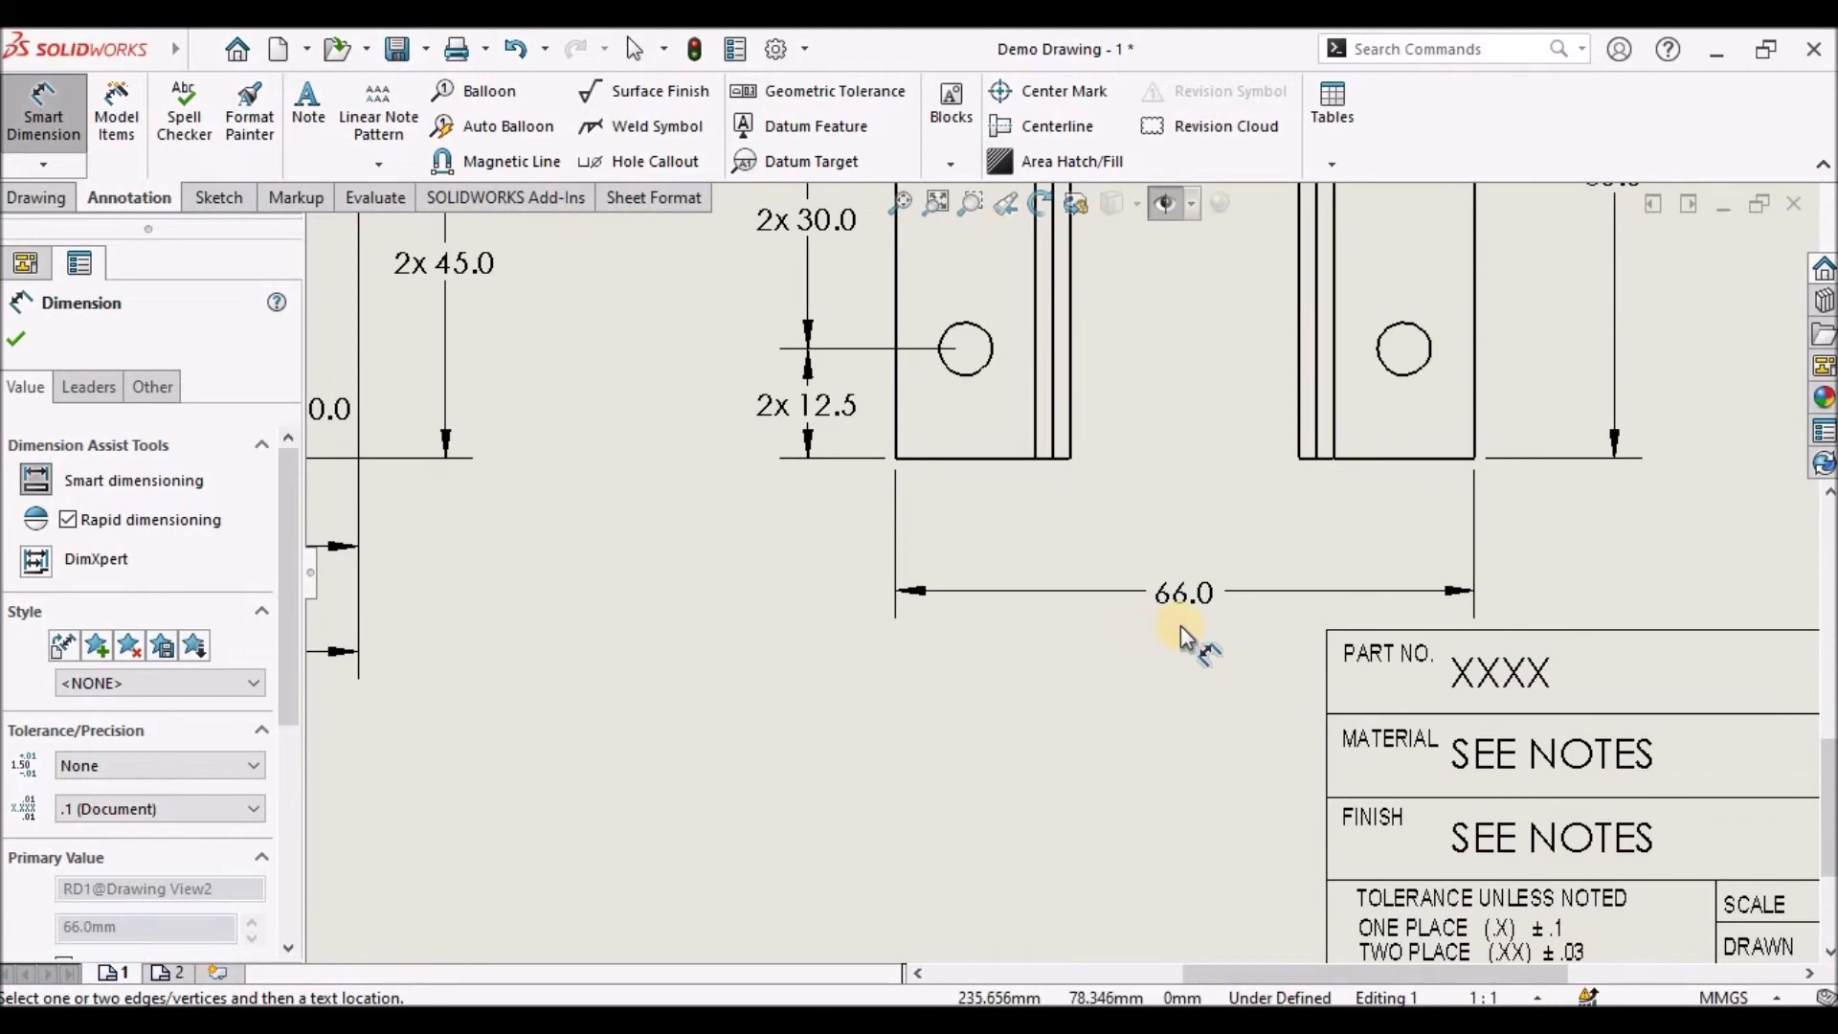
scroll(1180, 627, up, 8)
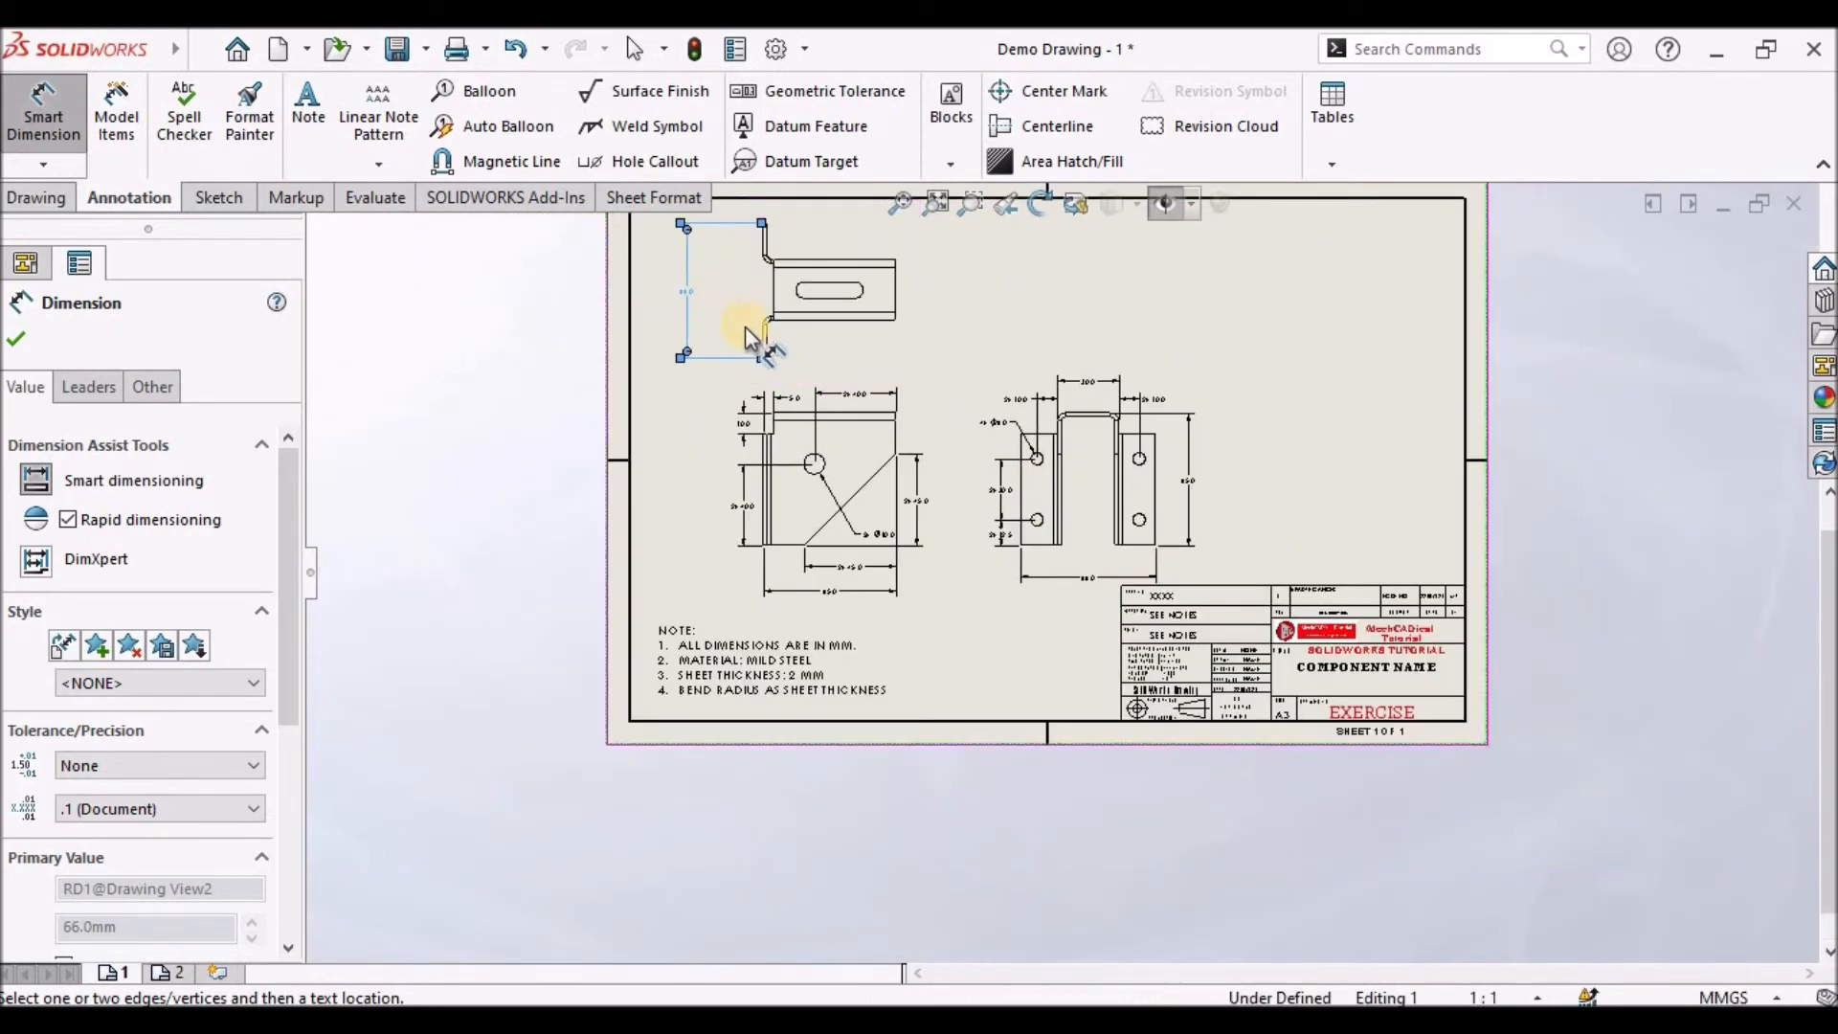
scroll(718, 328, down, 4)
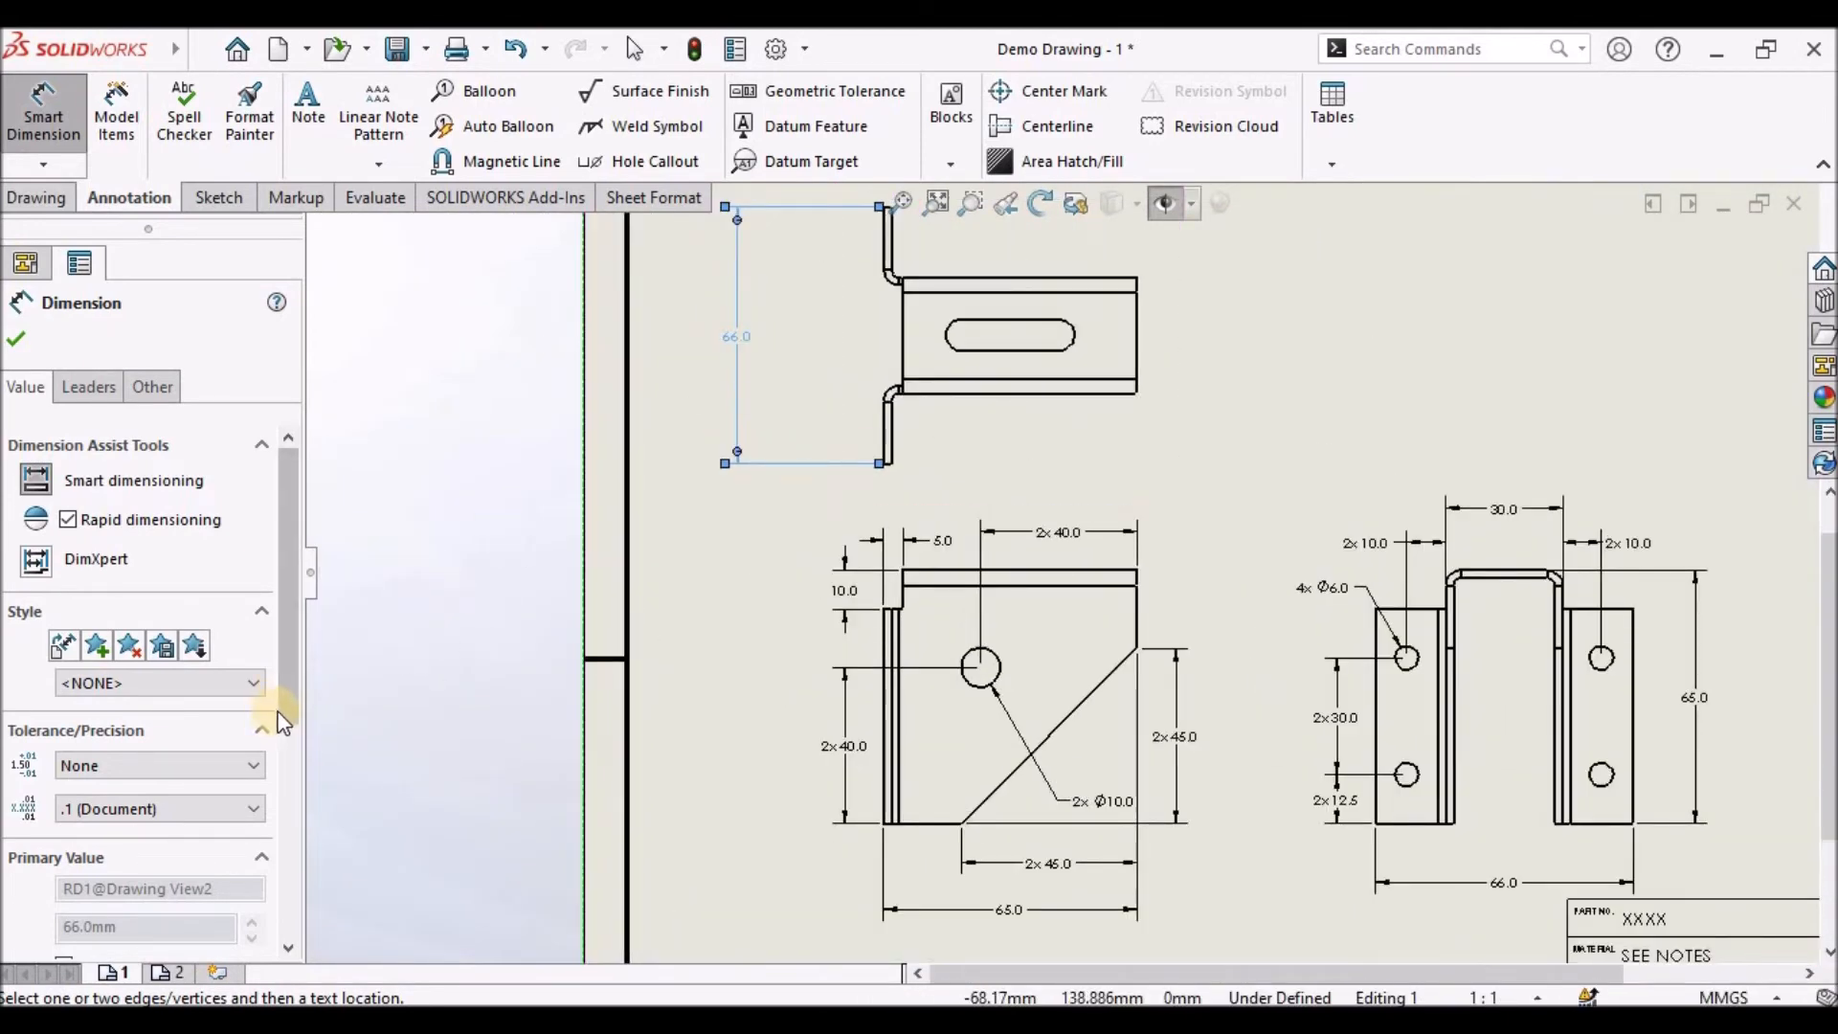
click(284, 769)
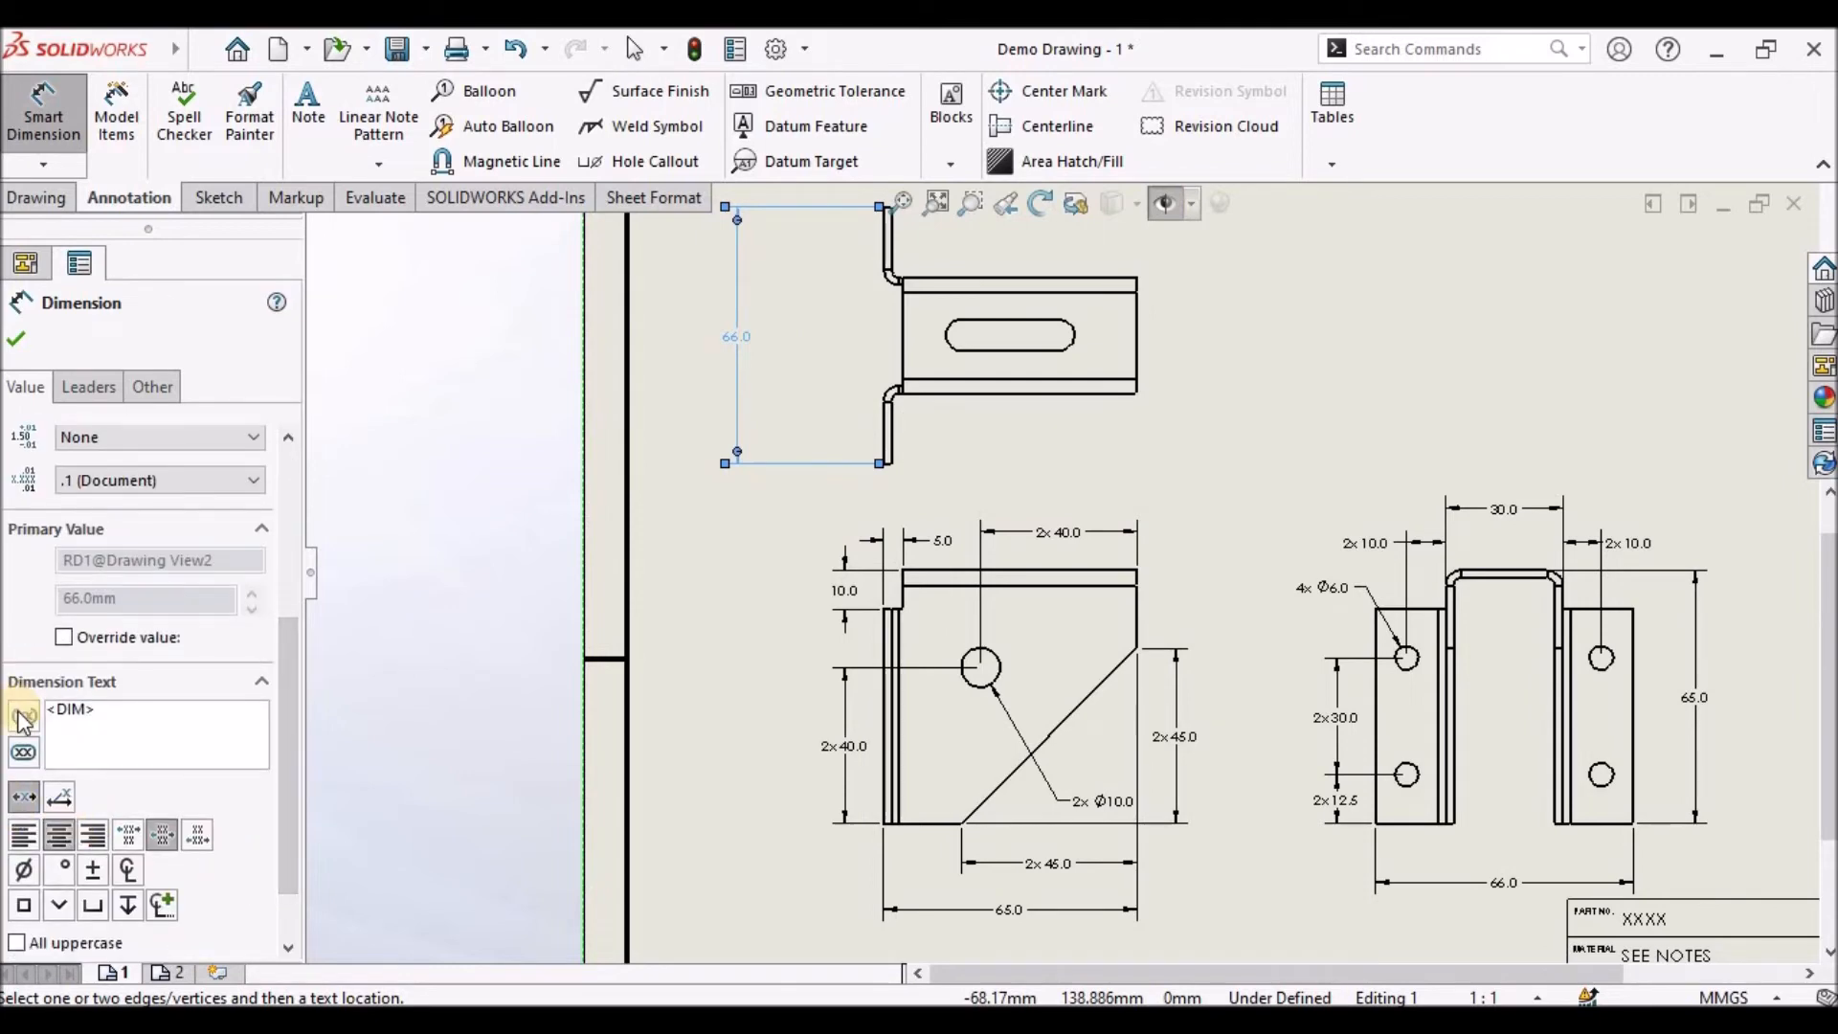
click(15, 339)
drag(844, 347, 778, 356)
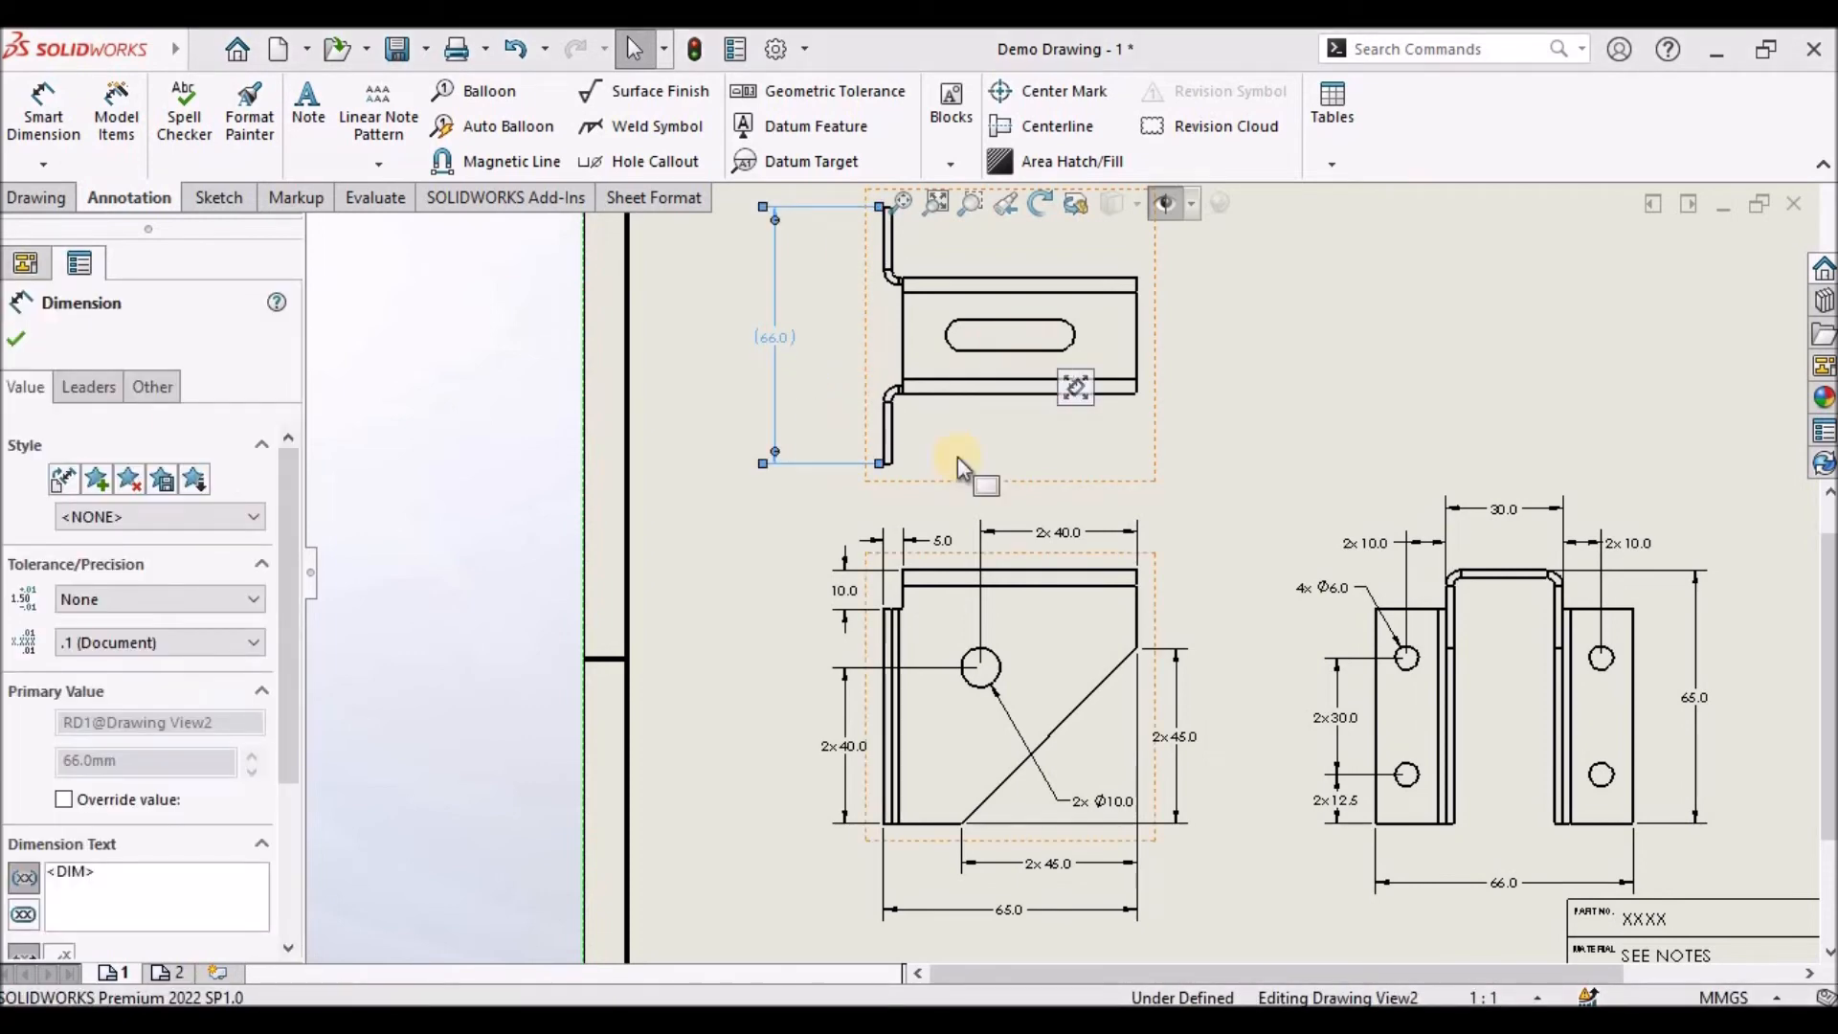
click(690, 580)
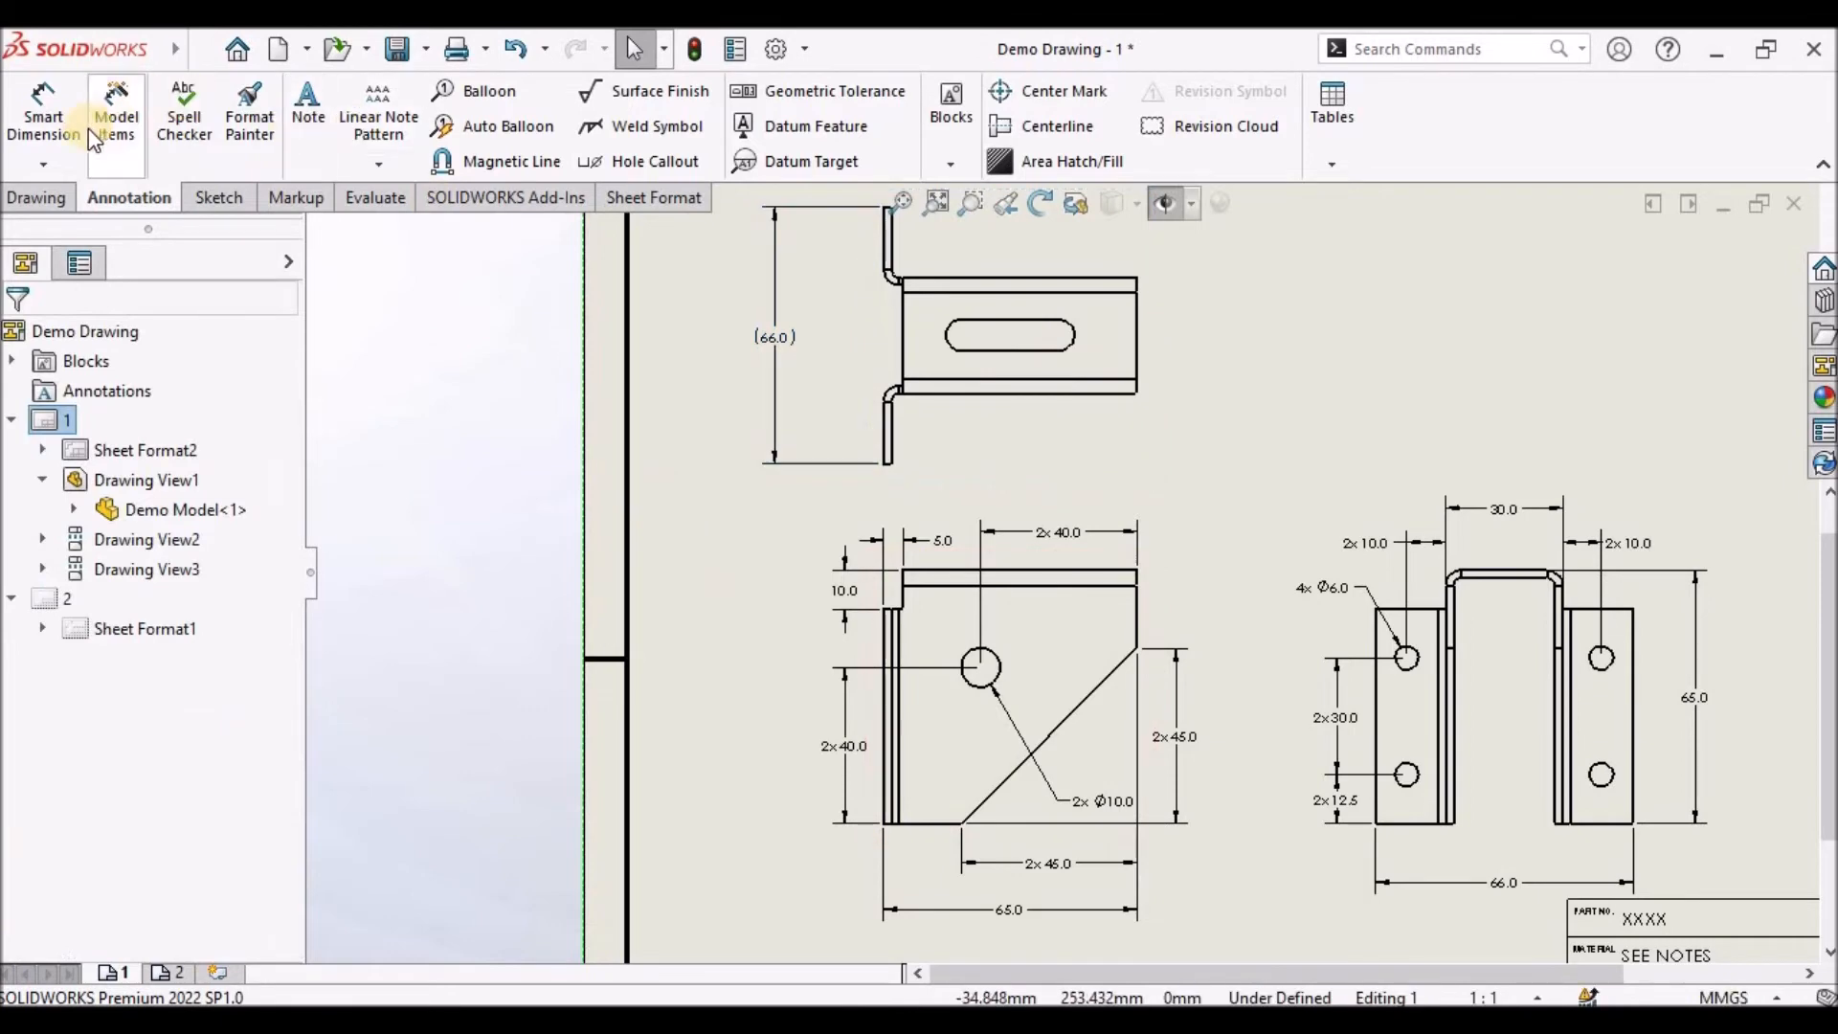
Dimension the slot's length between its two arc centers in the top projected view, placing it below the view
click(43, 113)
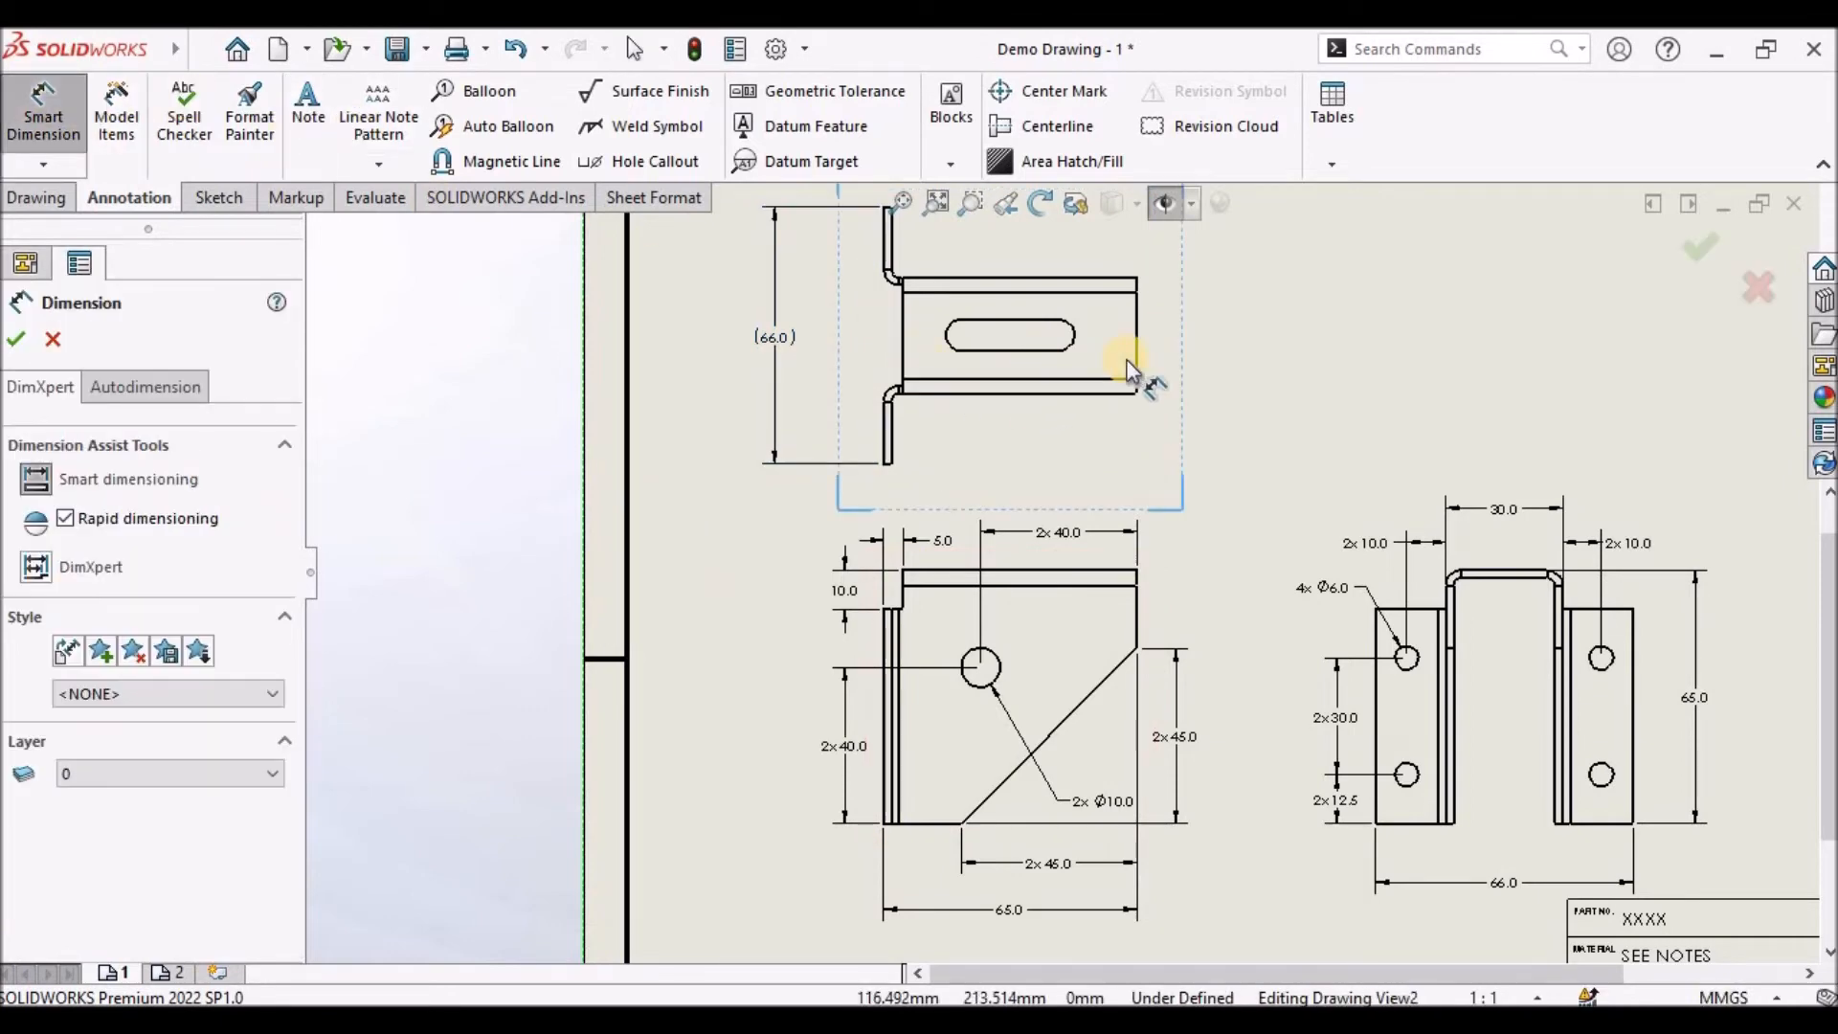
scroll(1132, 375, down, 2)
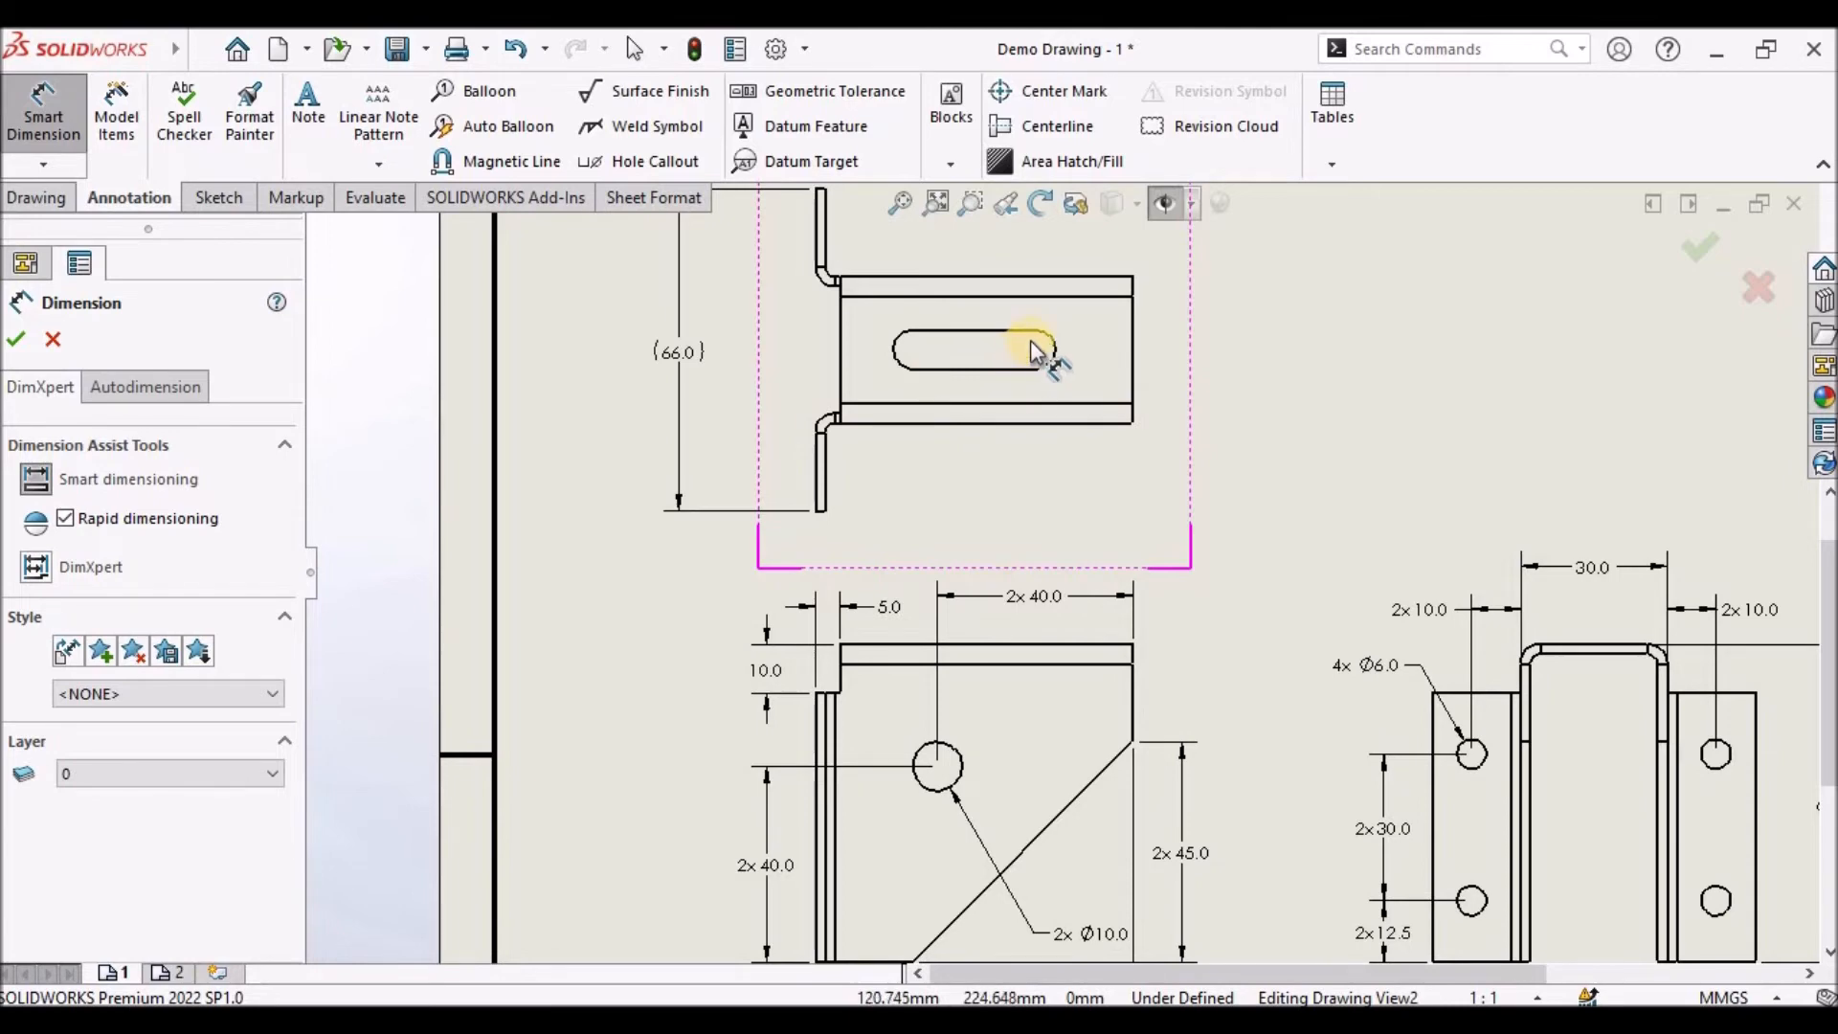
click(898, 354)
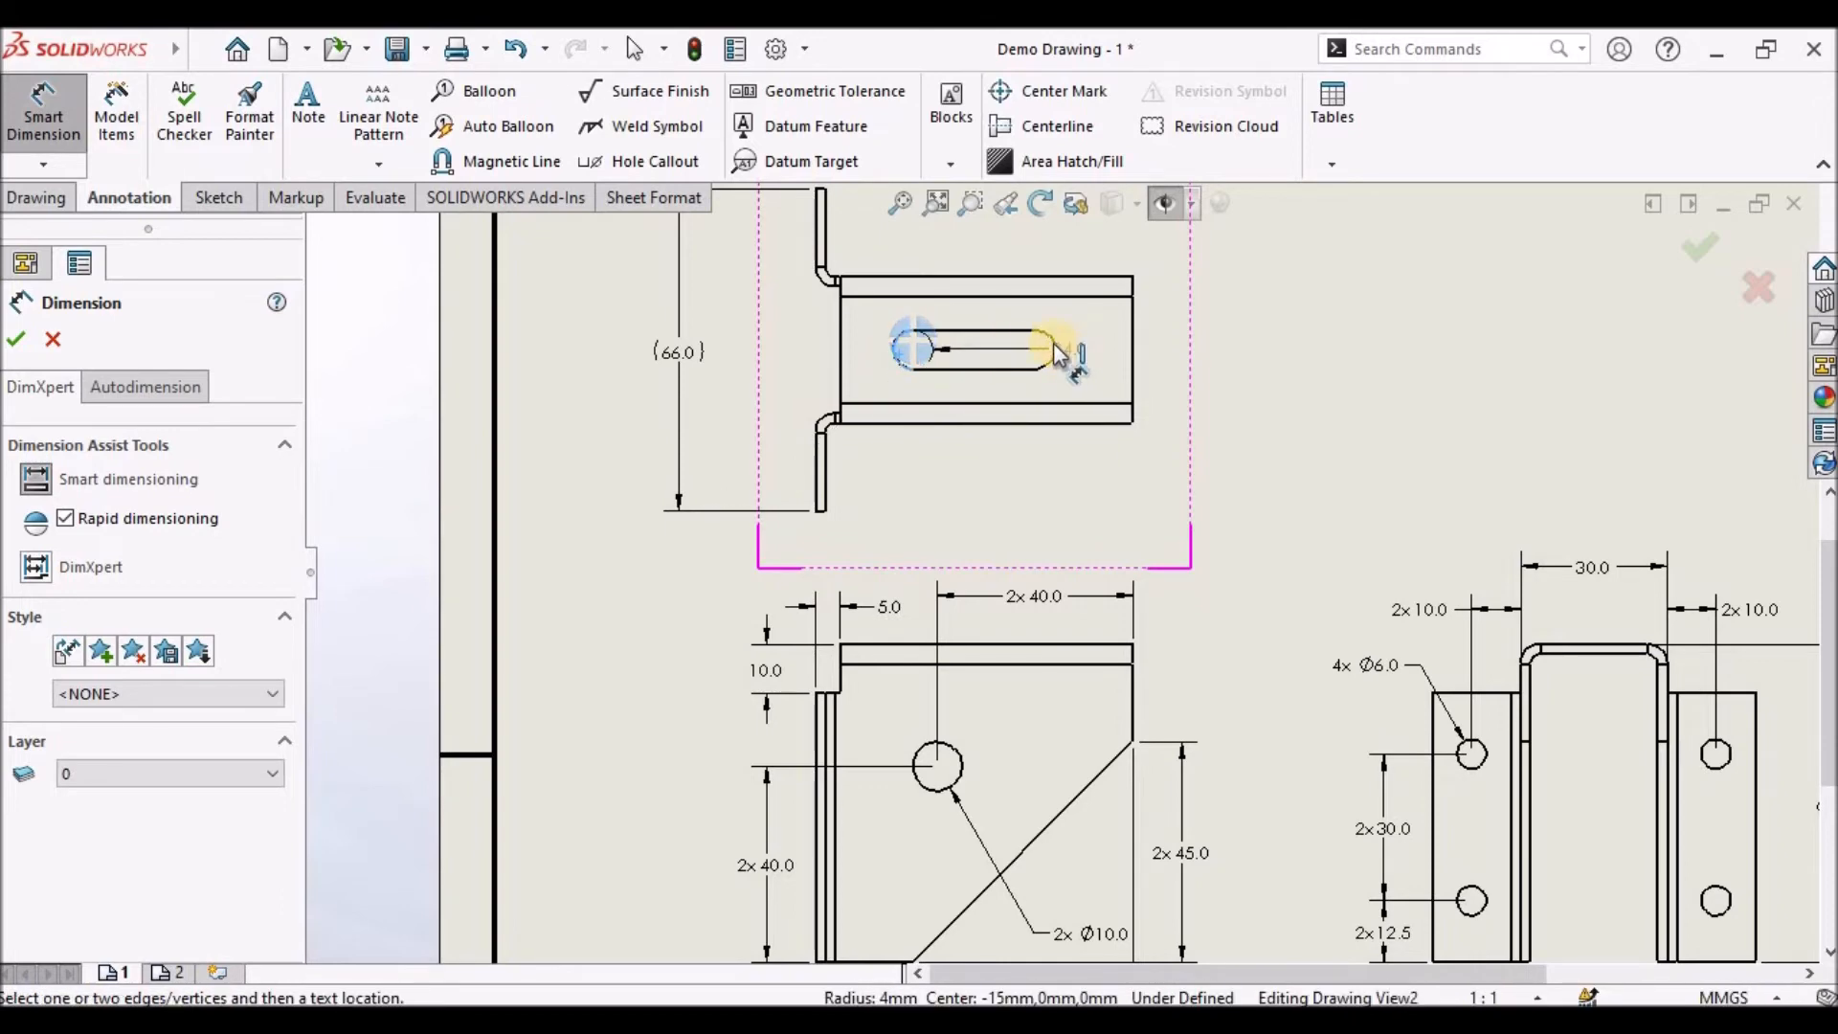
click(1063, 354)
click(971, 514)
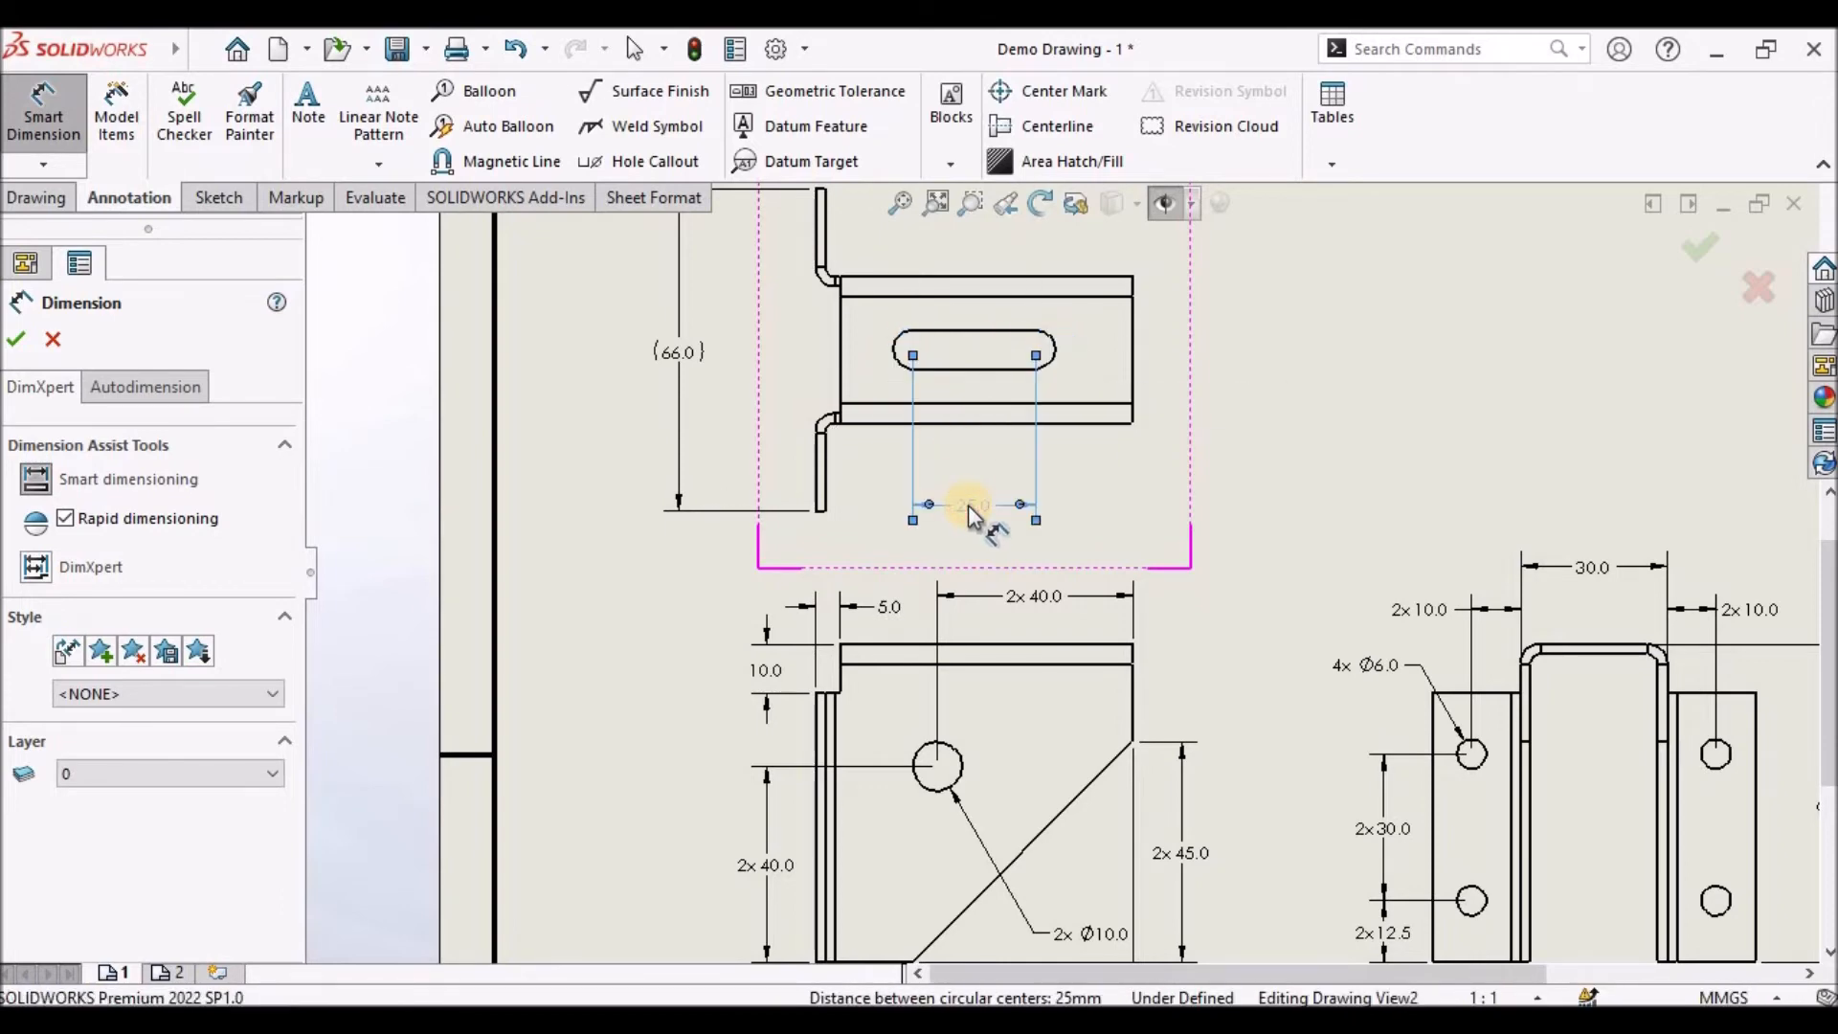
Dimension the slot's vertical location from the channel's upper edge to the slot's arc center, placing it outside the channel's free end
click(1073, 286)
scroll(1036, 358, down, 2)
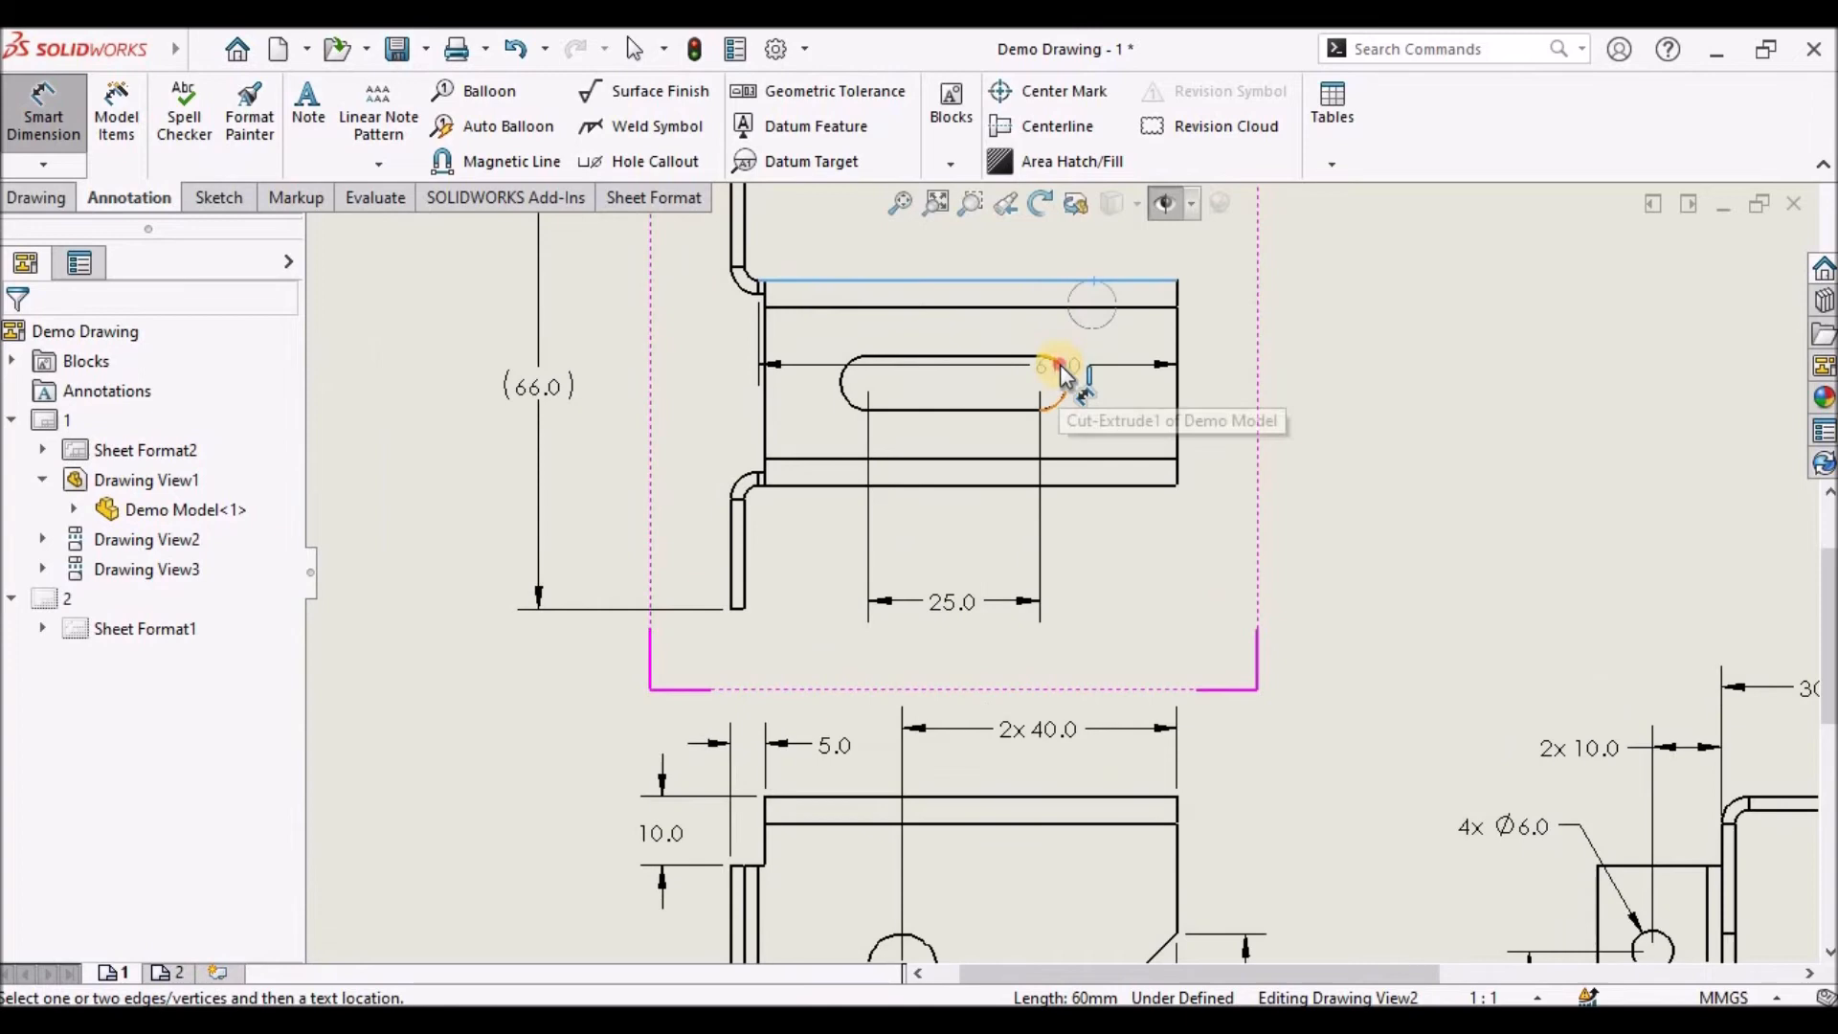
click(1065, 380)
click(1301, 337)
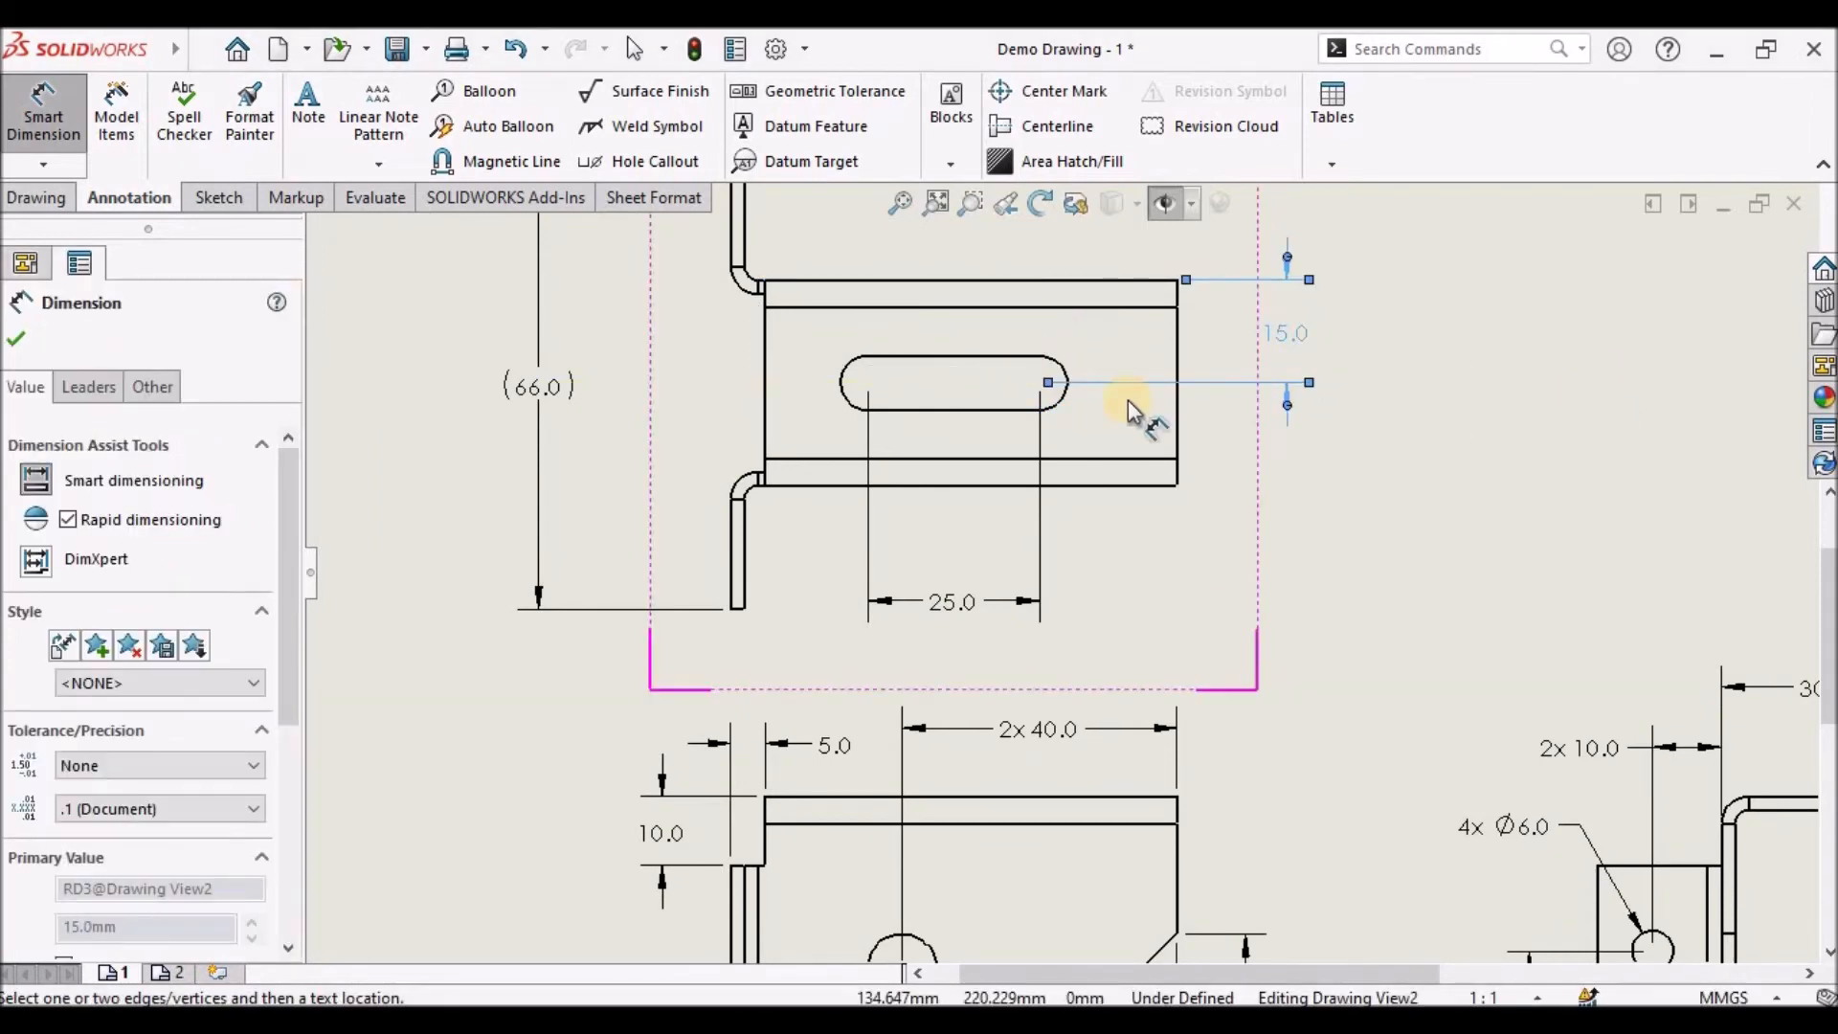
Dimension the slot's width between its two straight edges, placing it between the view and the parenthesized overall dimension
scroll(1053, 565, up, 2)
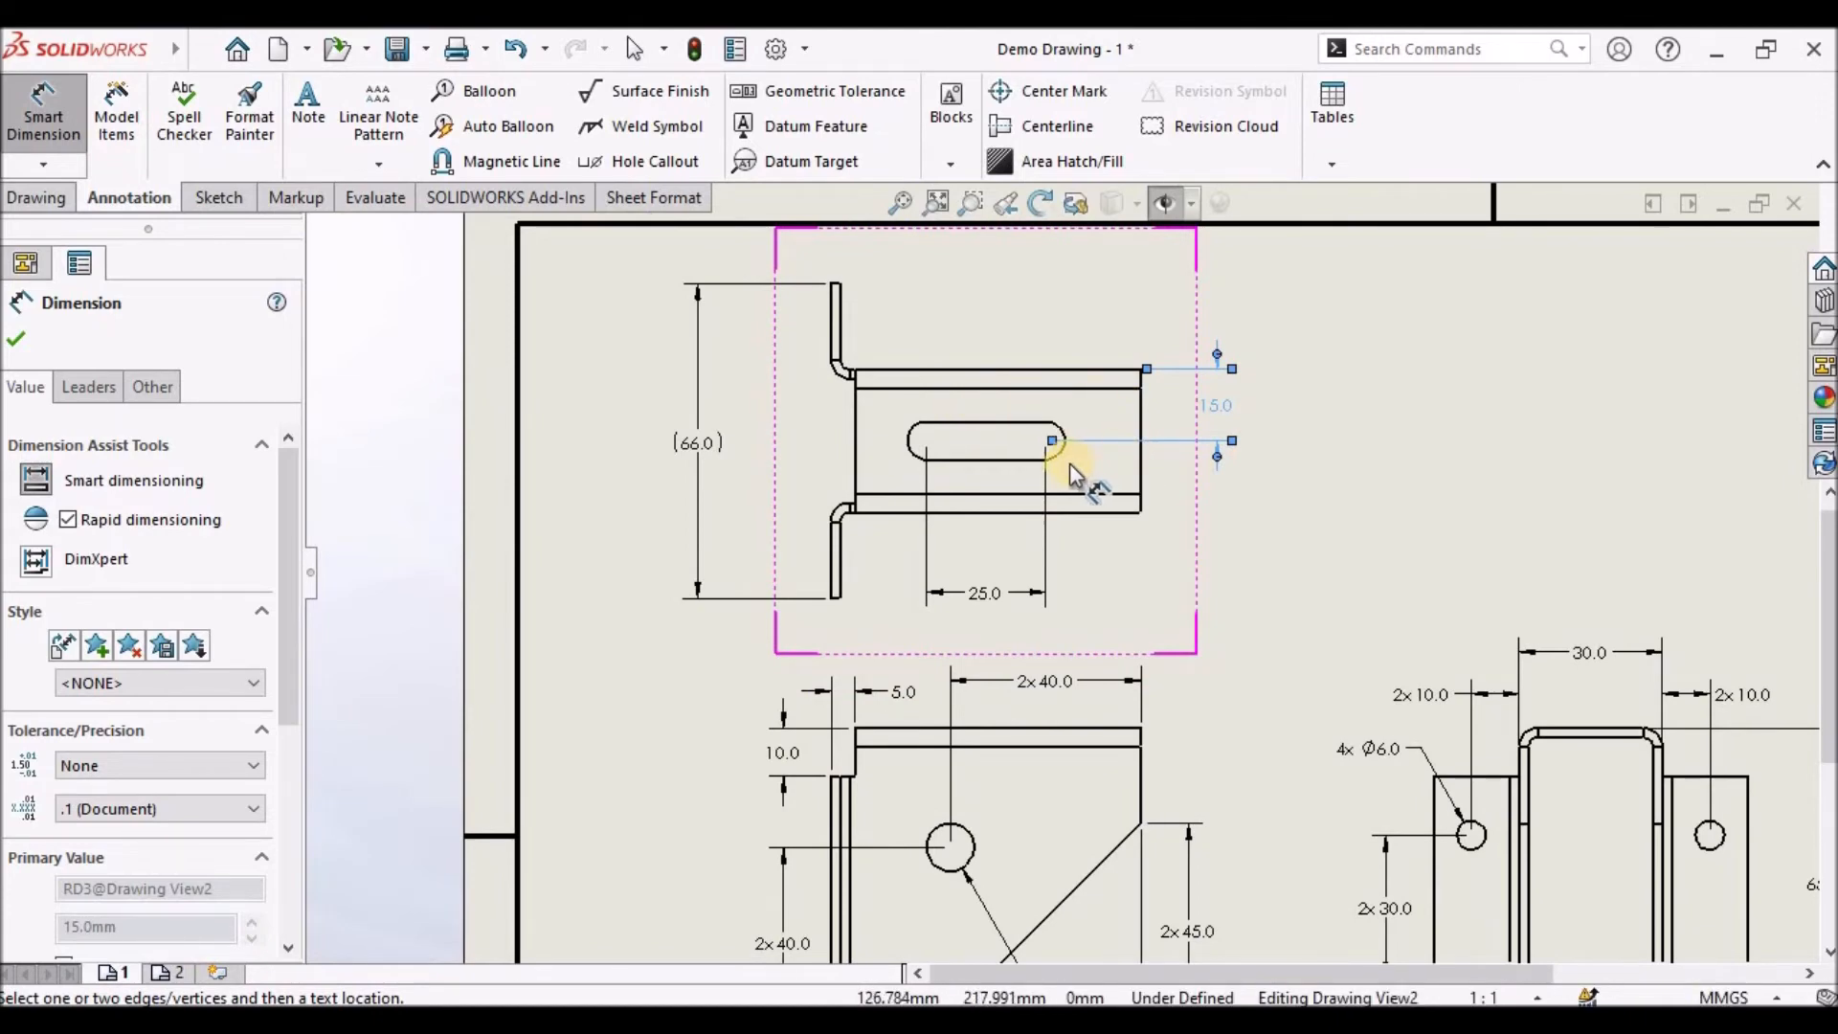
scroll(931, 446, down, 1)
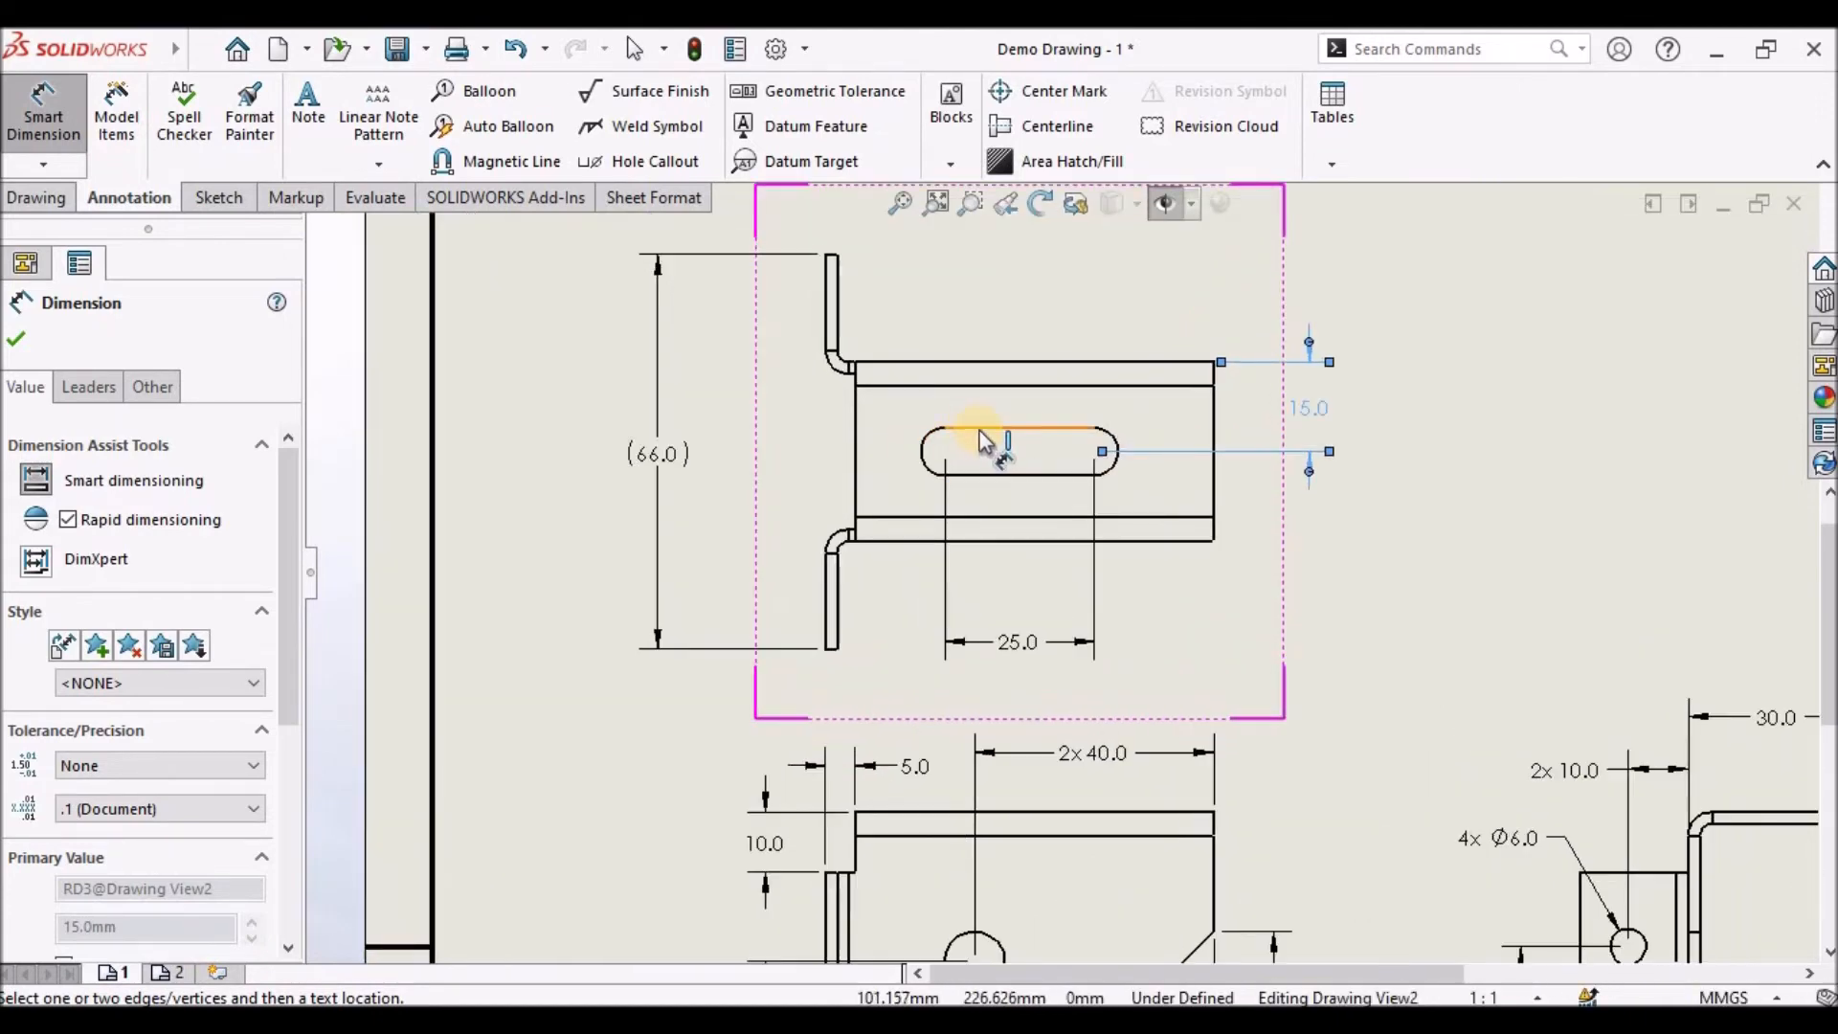
click(992, 469)
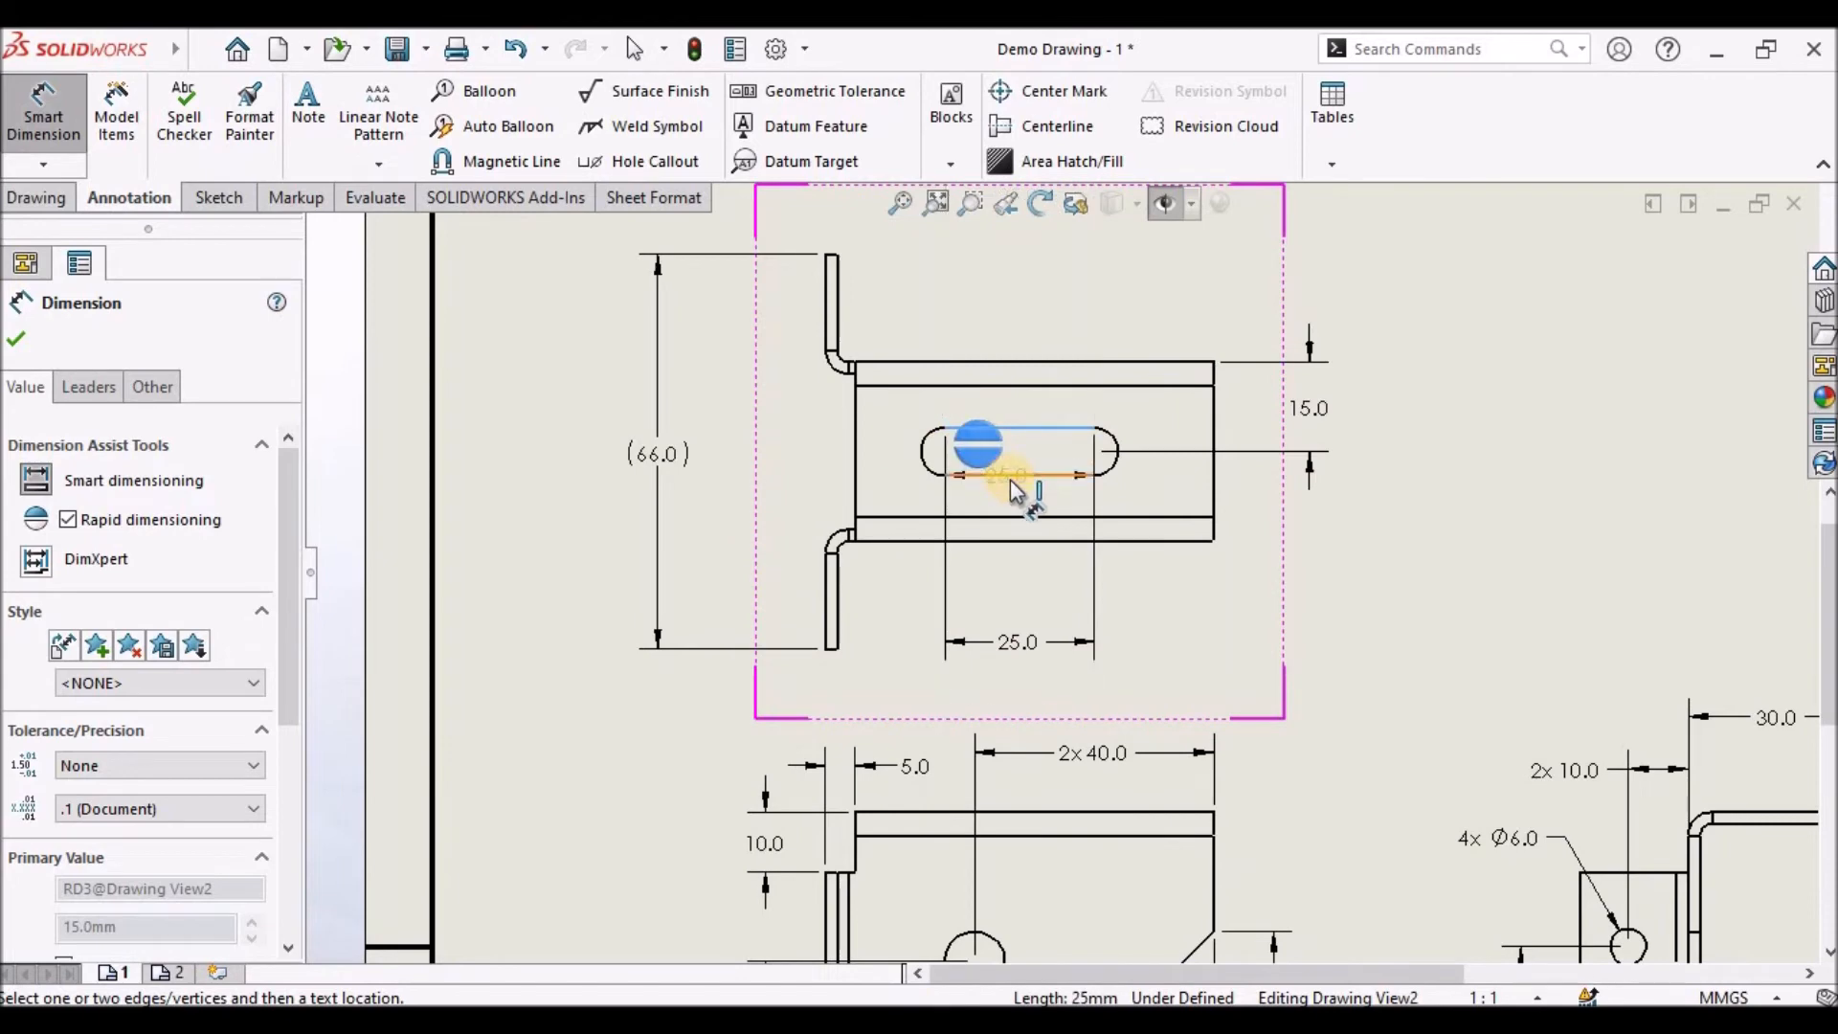
click(1007, 475)
click(811, 461)
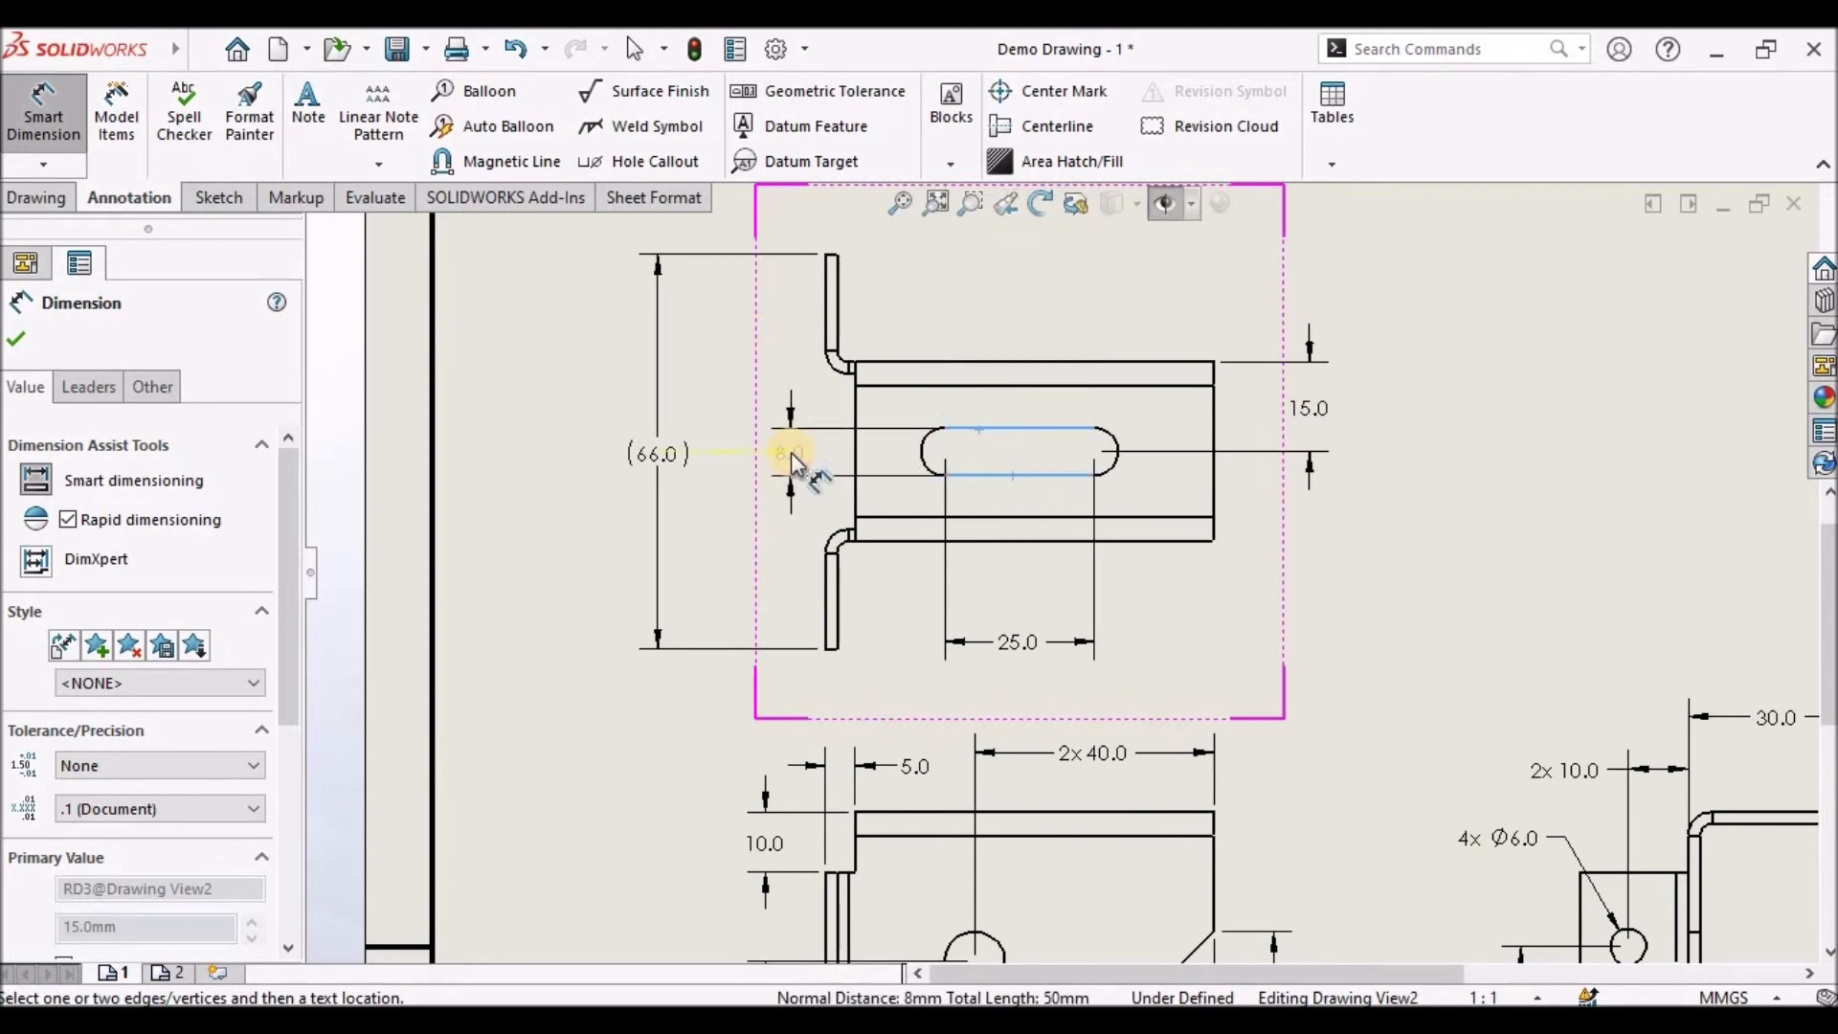
click(1017, 469)
mouse_move(1055, 285)
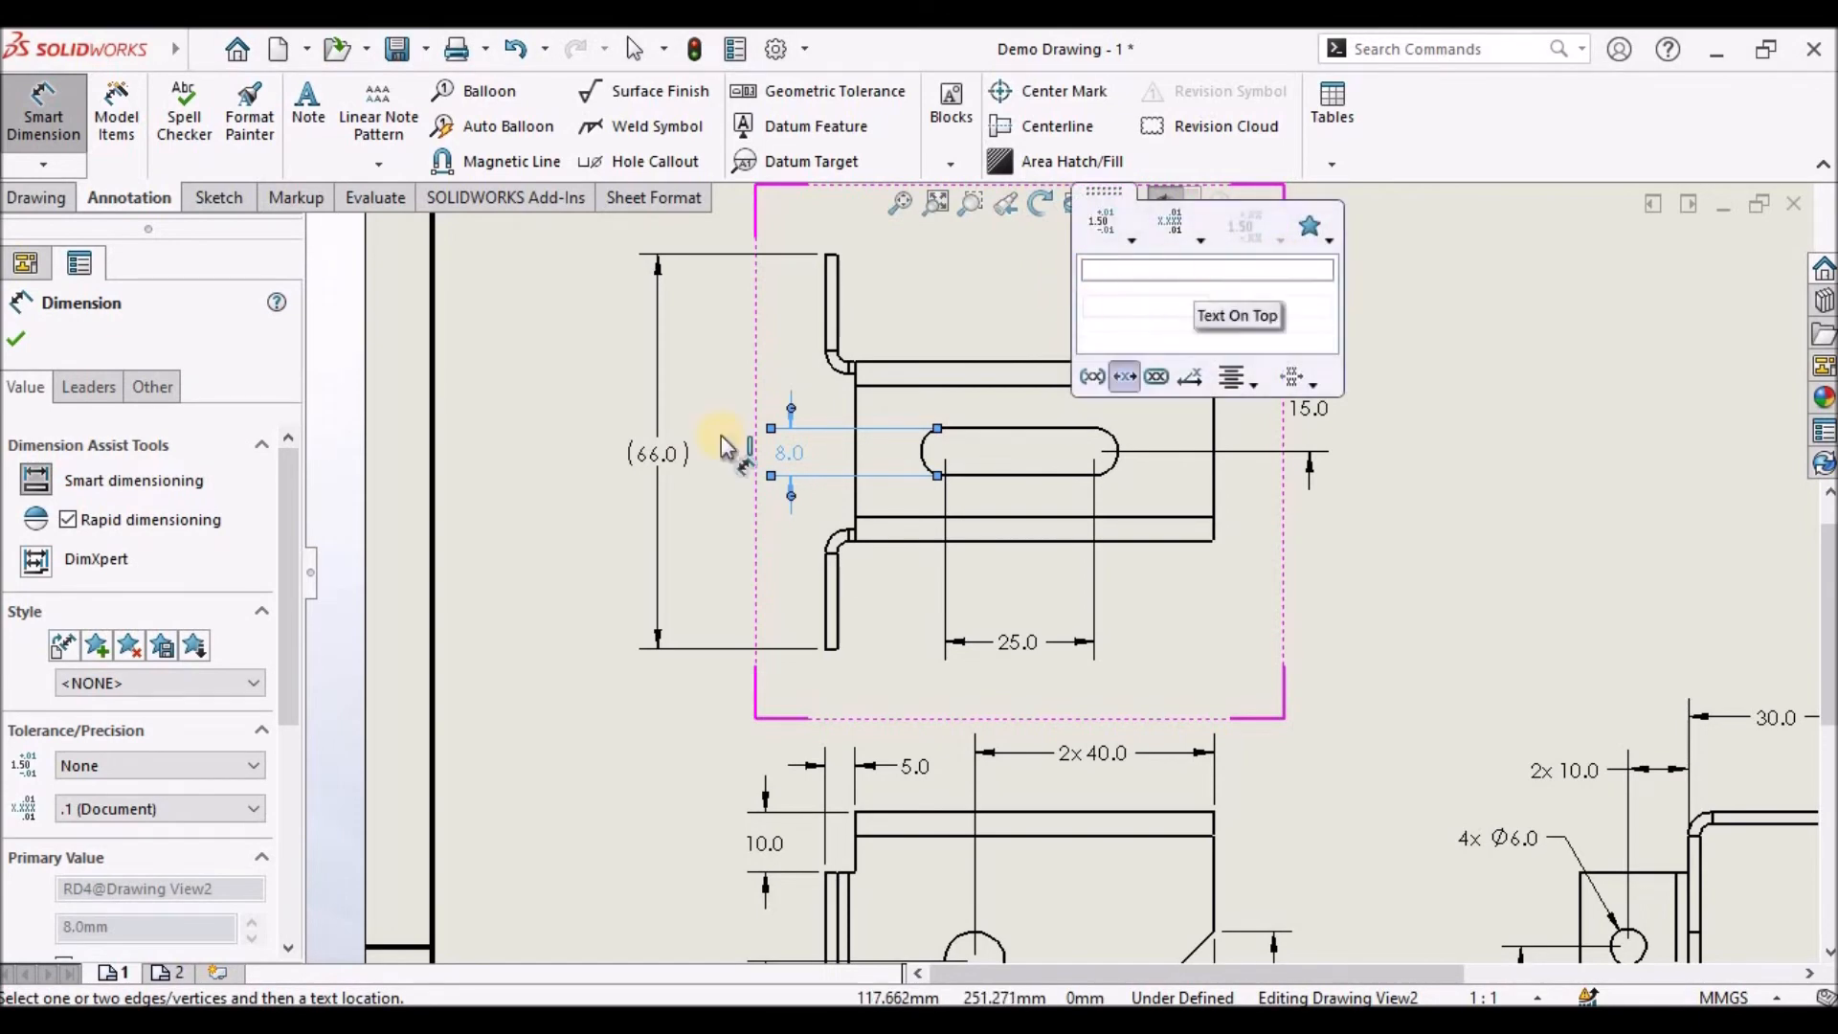
click(565, 586)
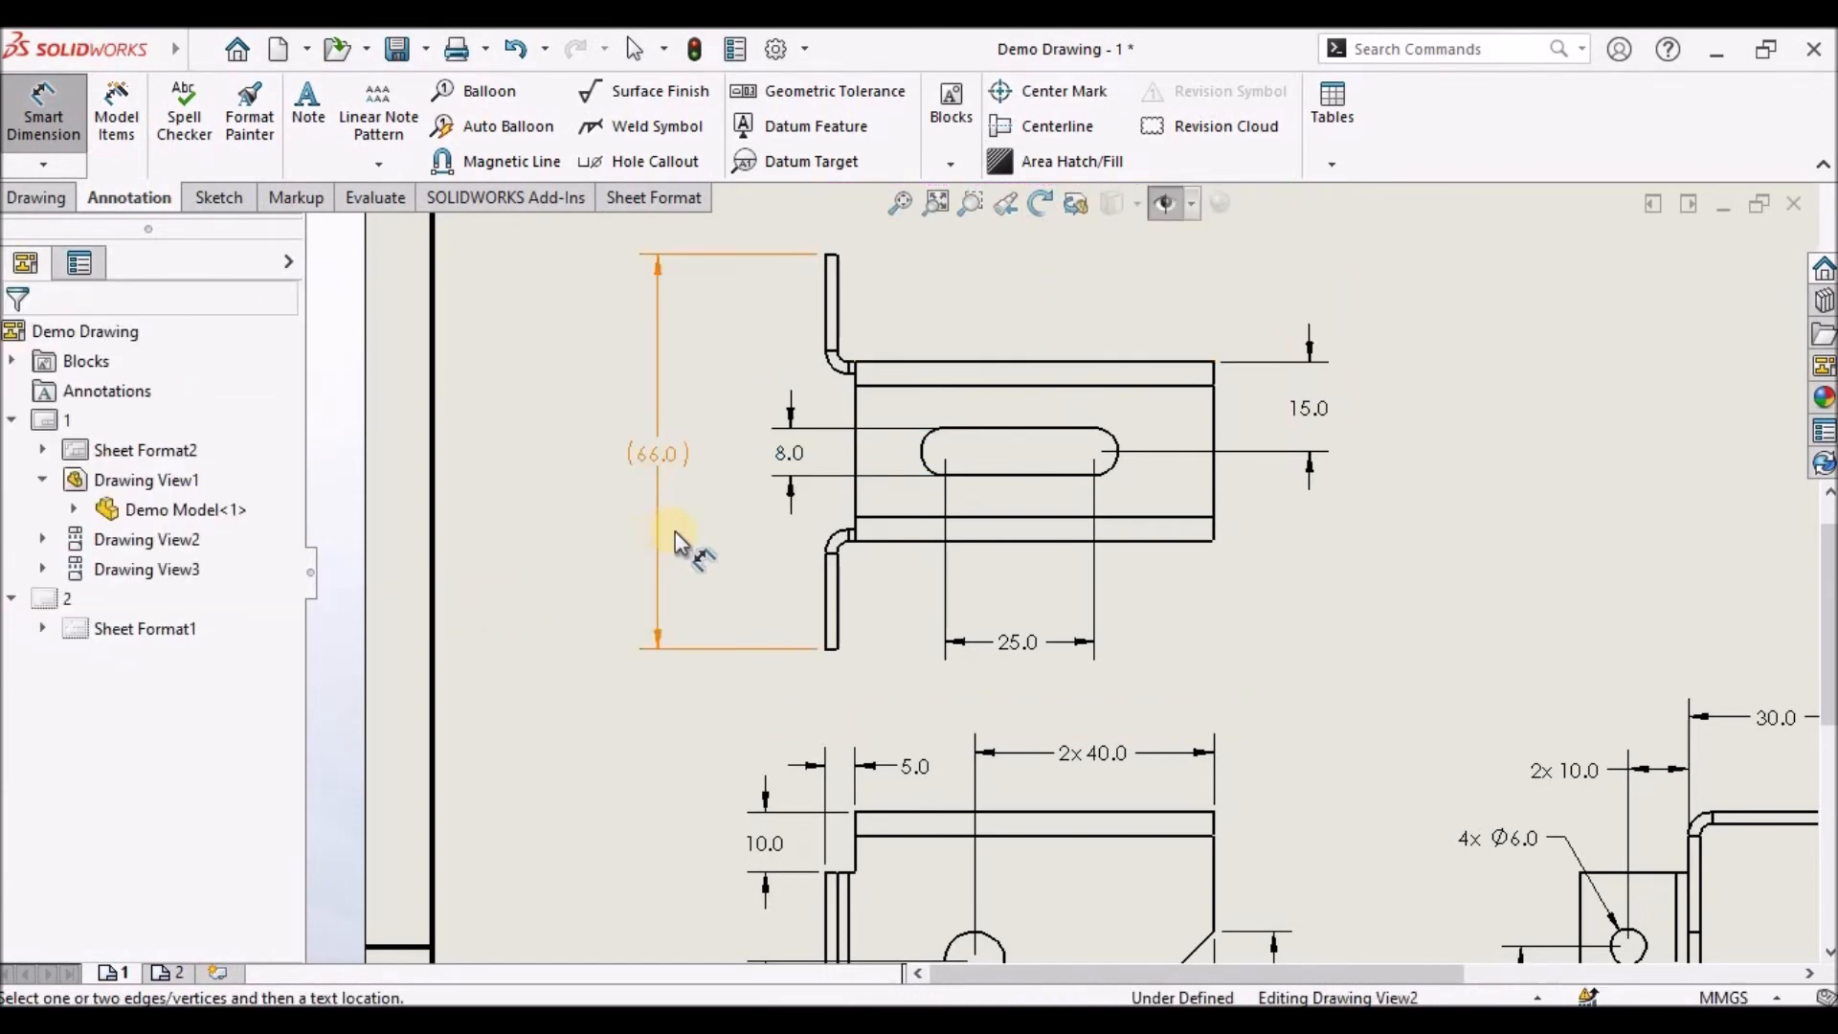
Dimension the slot's horizontal location from the channel's free end to the nearer arc center, placing it just above the slot length dimension
scroll(682, 532, up, 4)
scroll(1137, 428, down, 3)
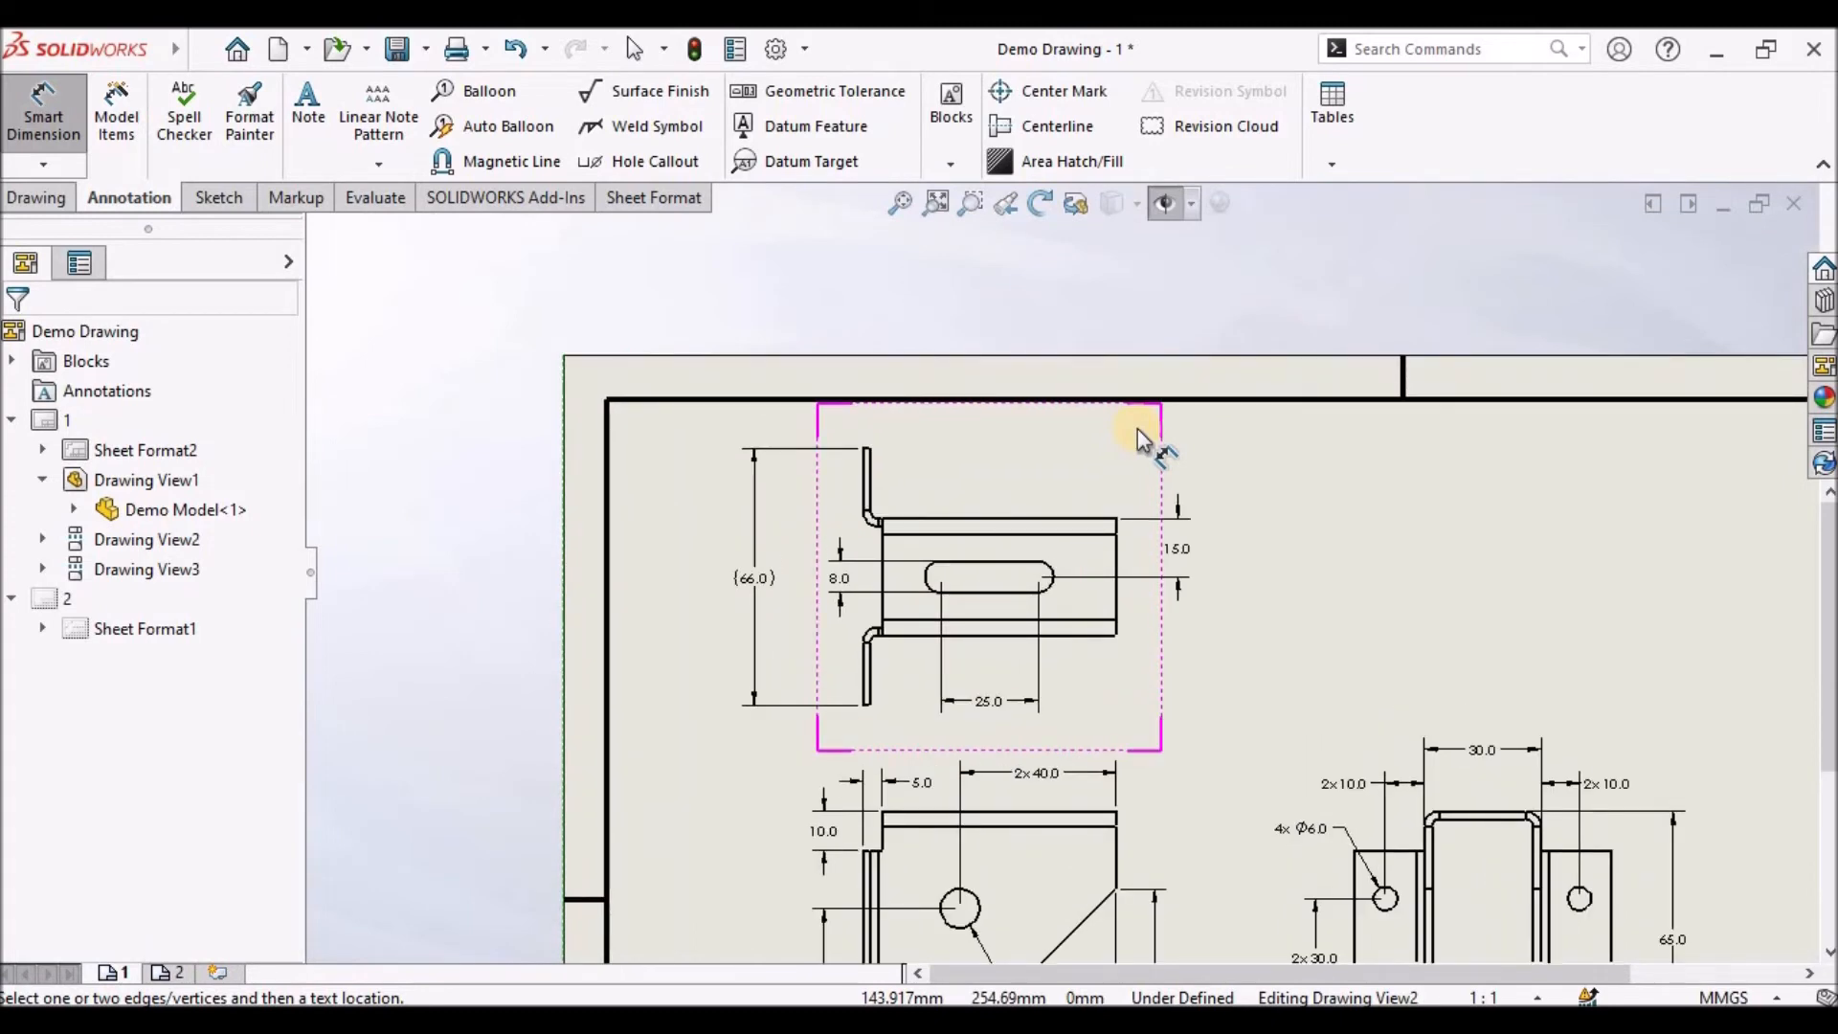
click(1148, 564)
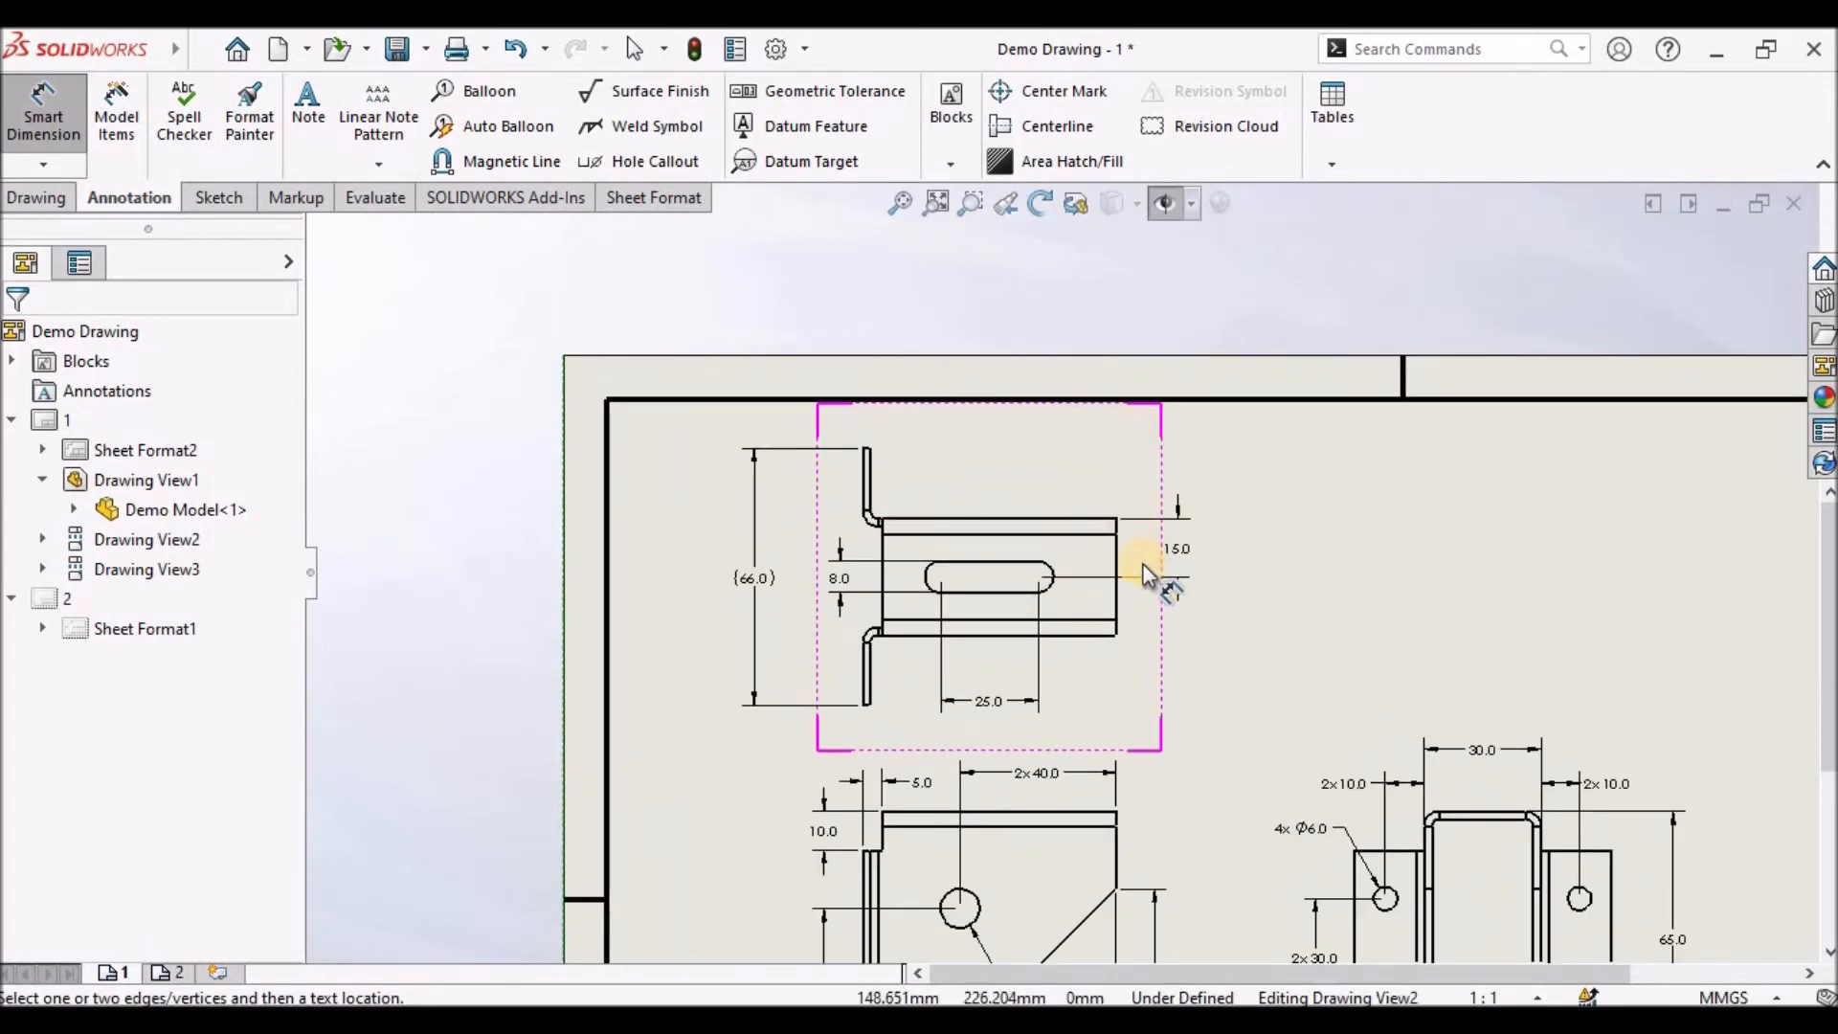
scroll(1079, 635, down, 2)
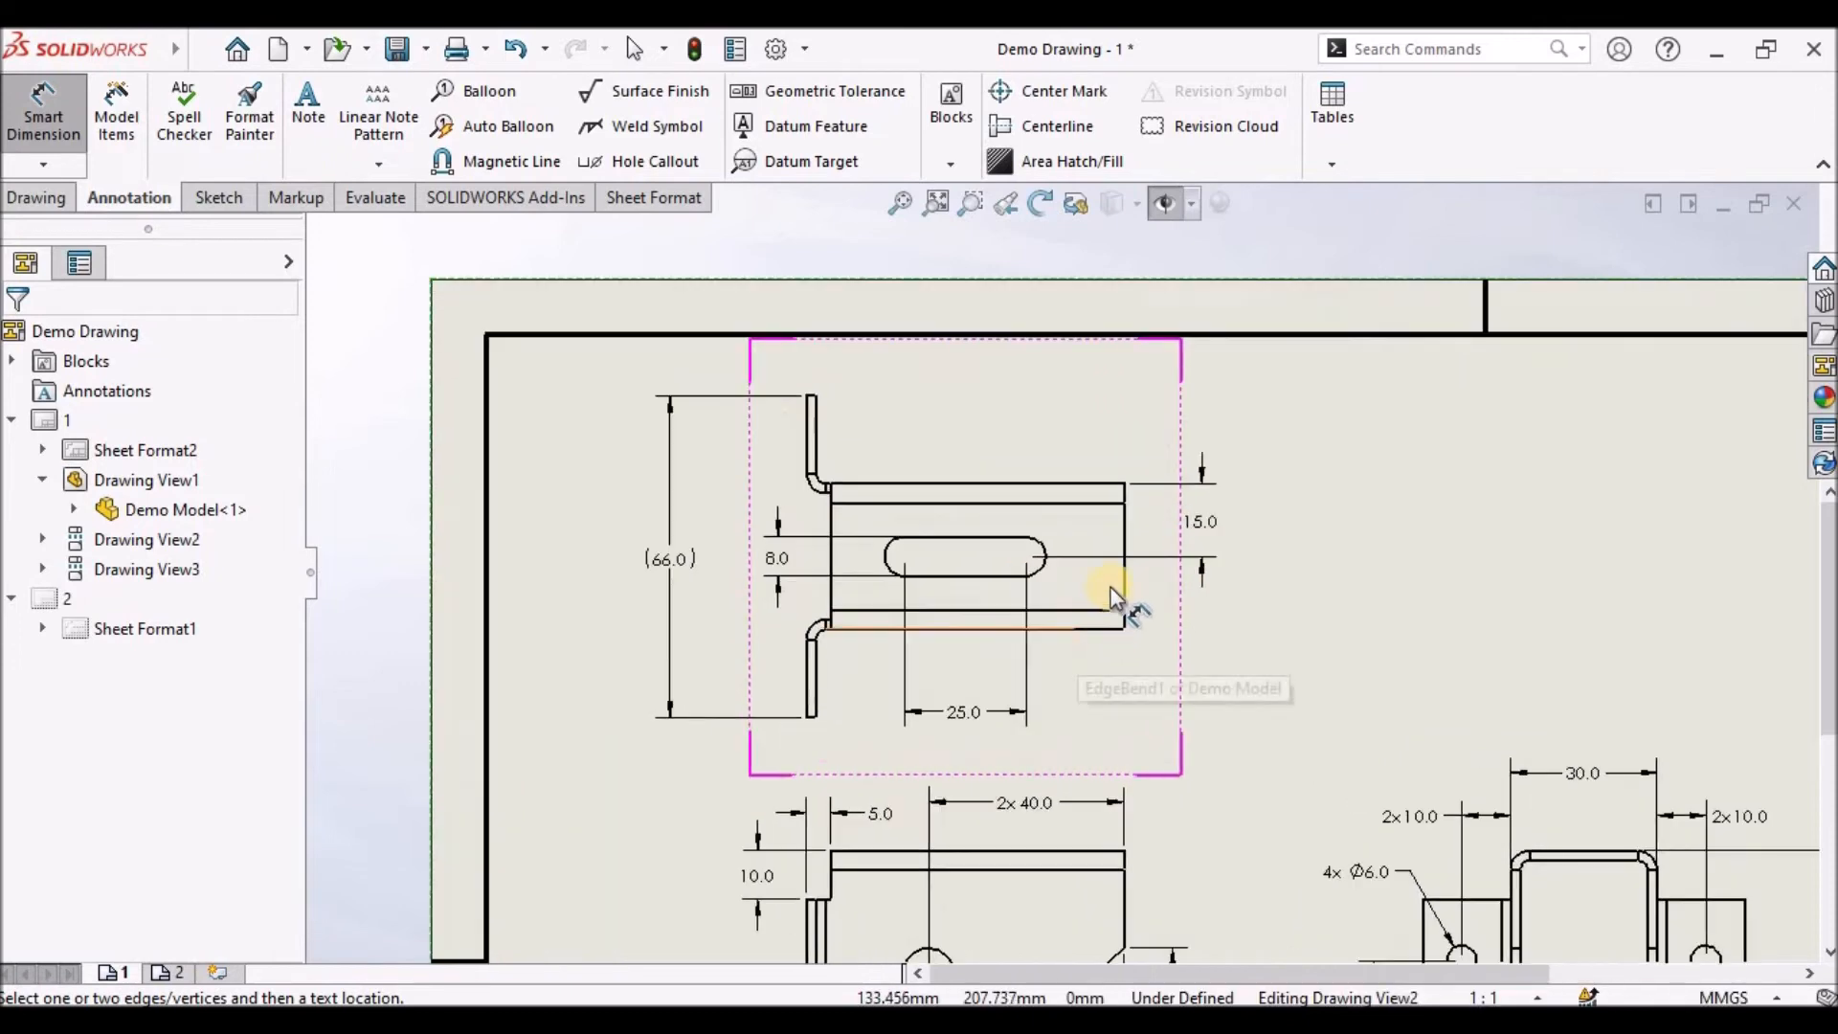
click(1125, 570)
click(1048, 567)
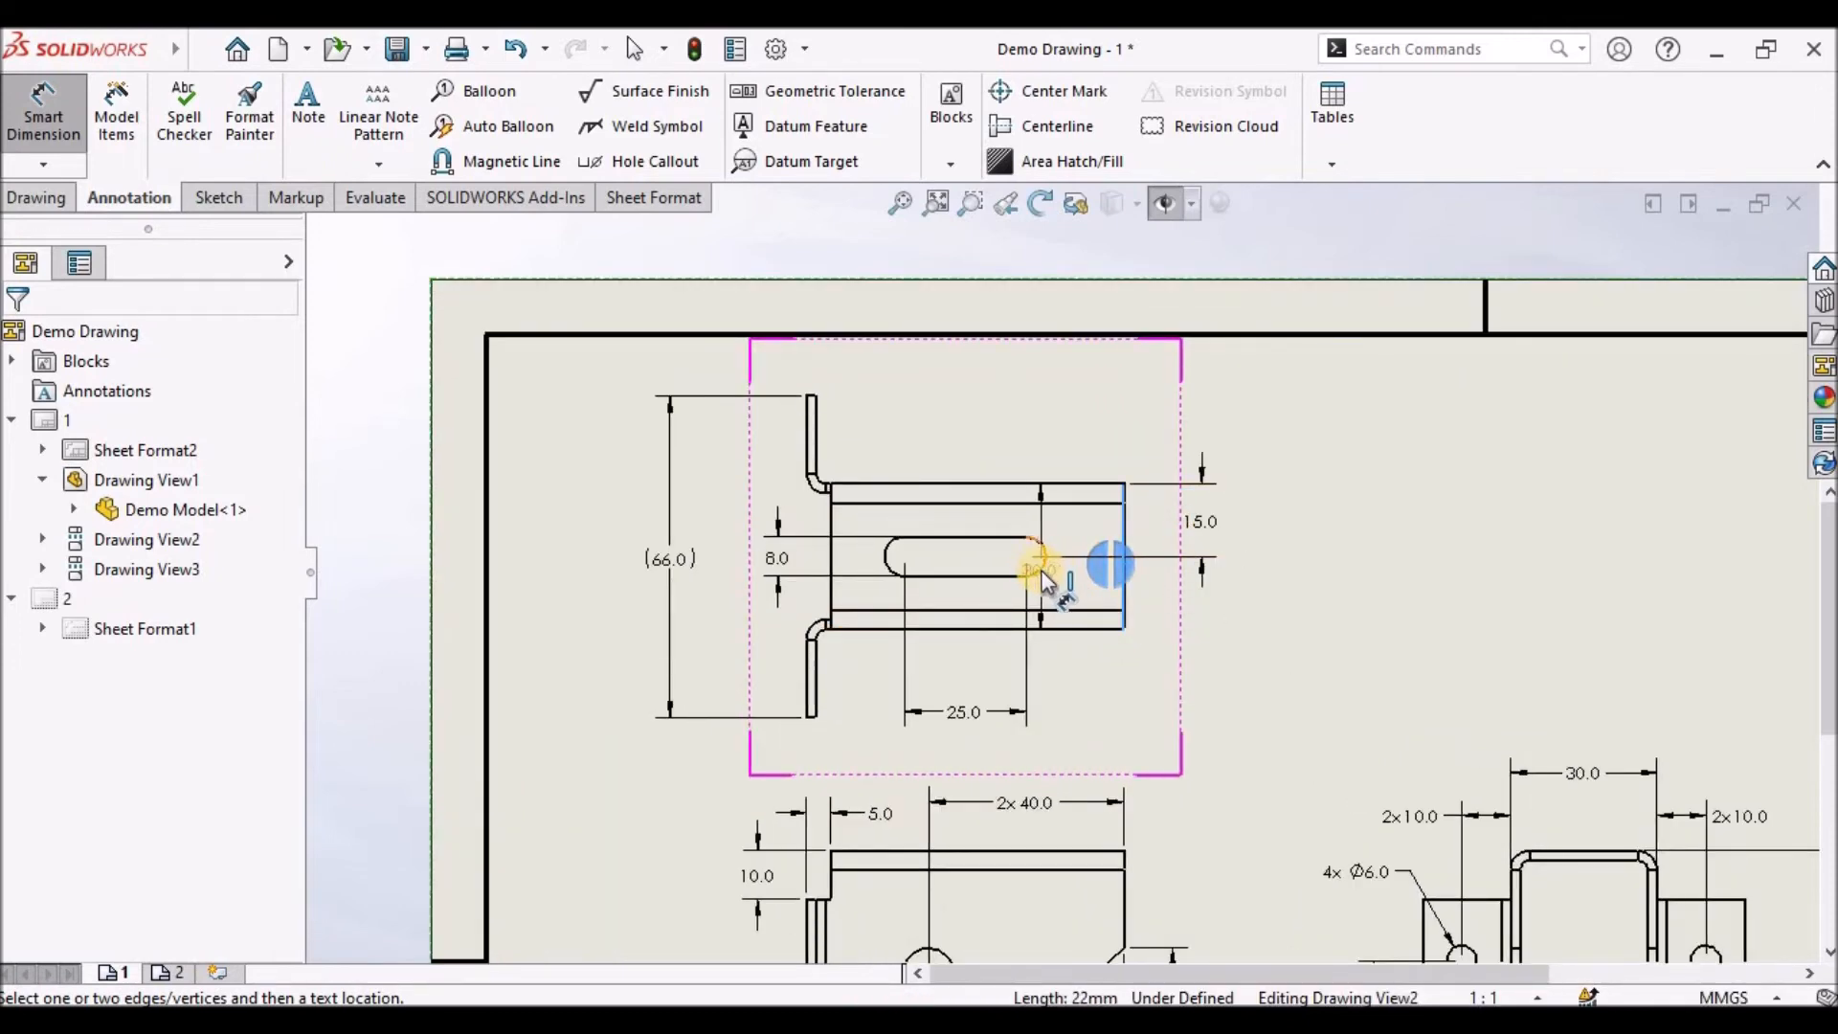
click(1042, 572)
click(1069, 676)
click(1297, 699)
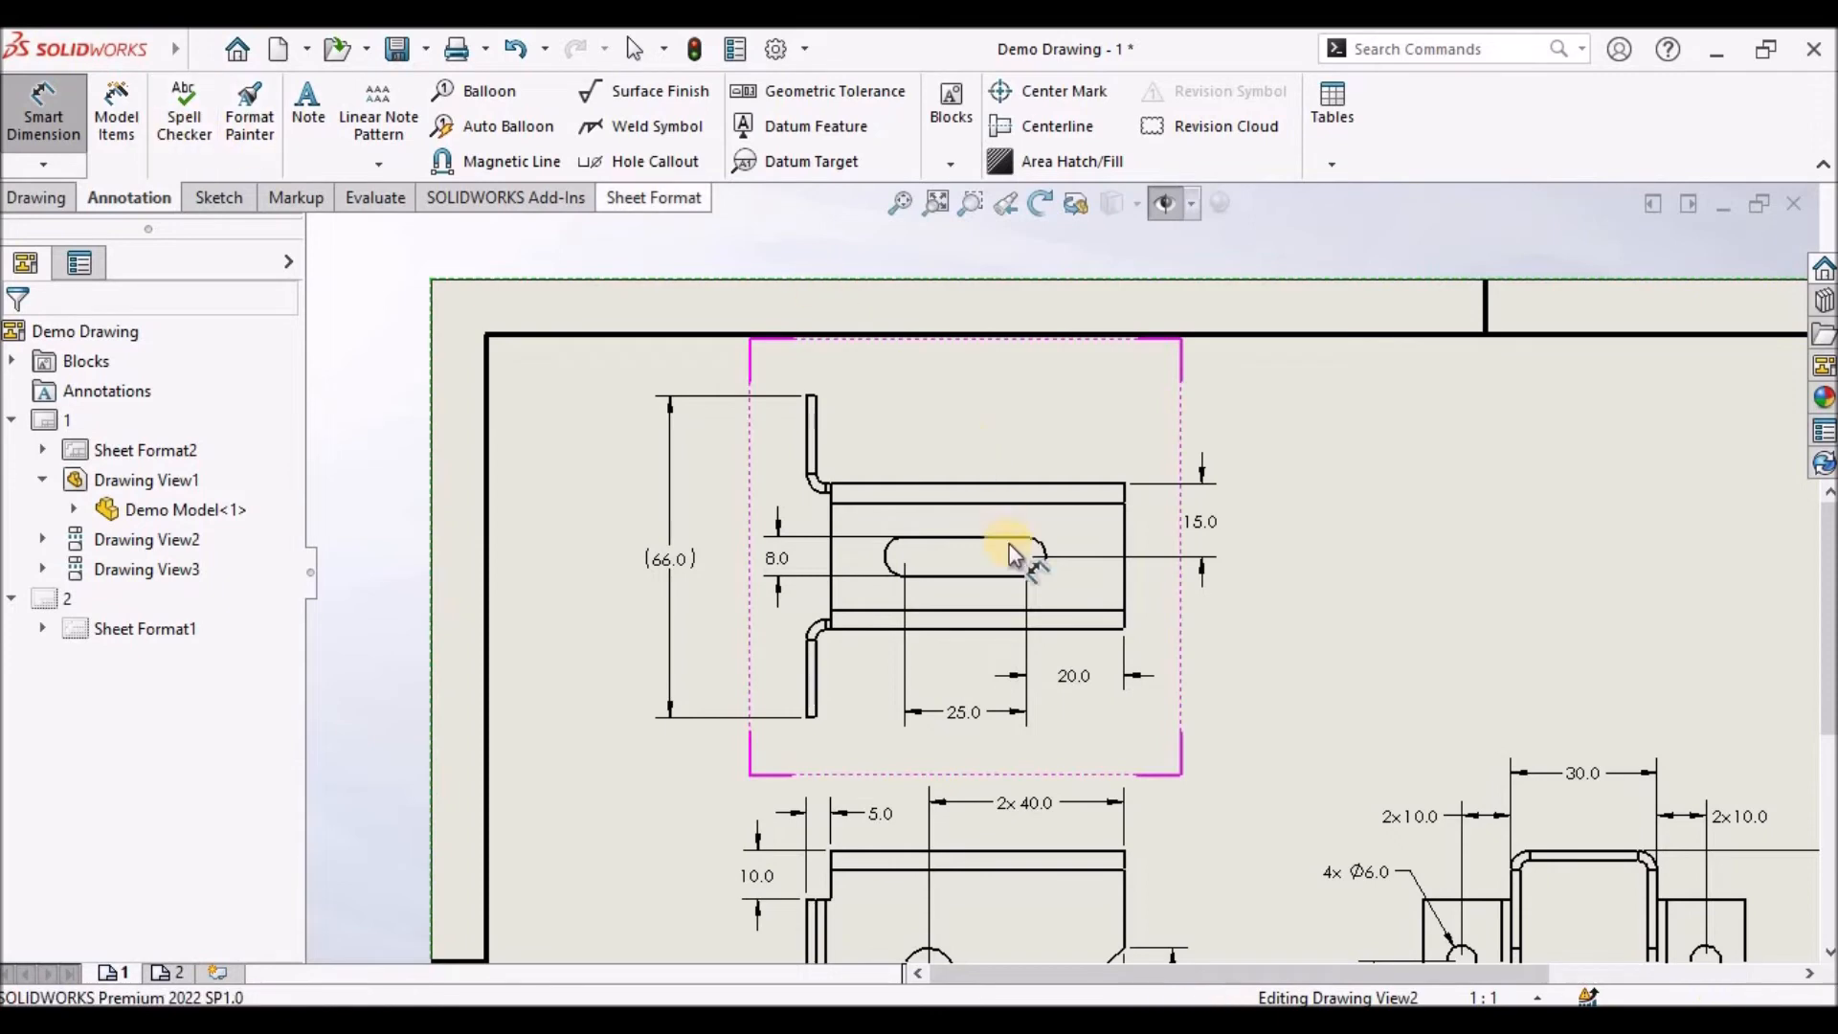
Add a radius dimension to the slot's end arc nearer the channel's free end, with its text above the view
scroll(1065, 574, down, 2)
click(1036, 541)
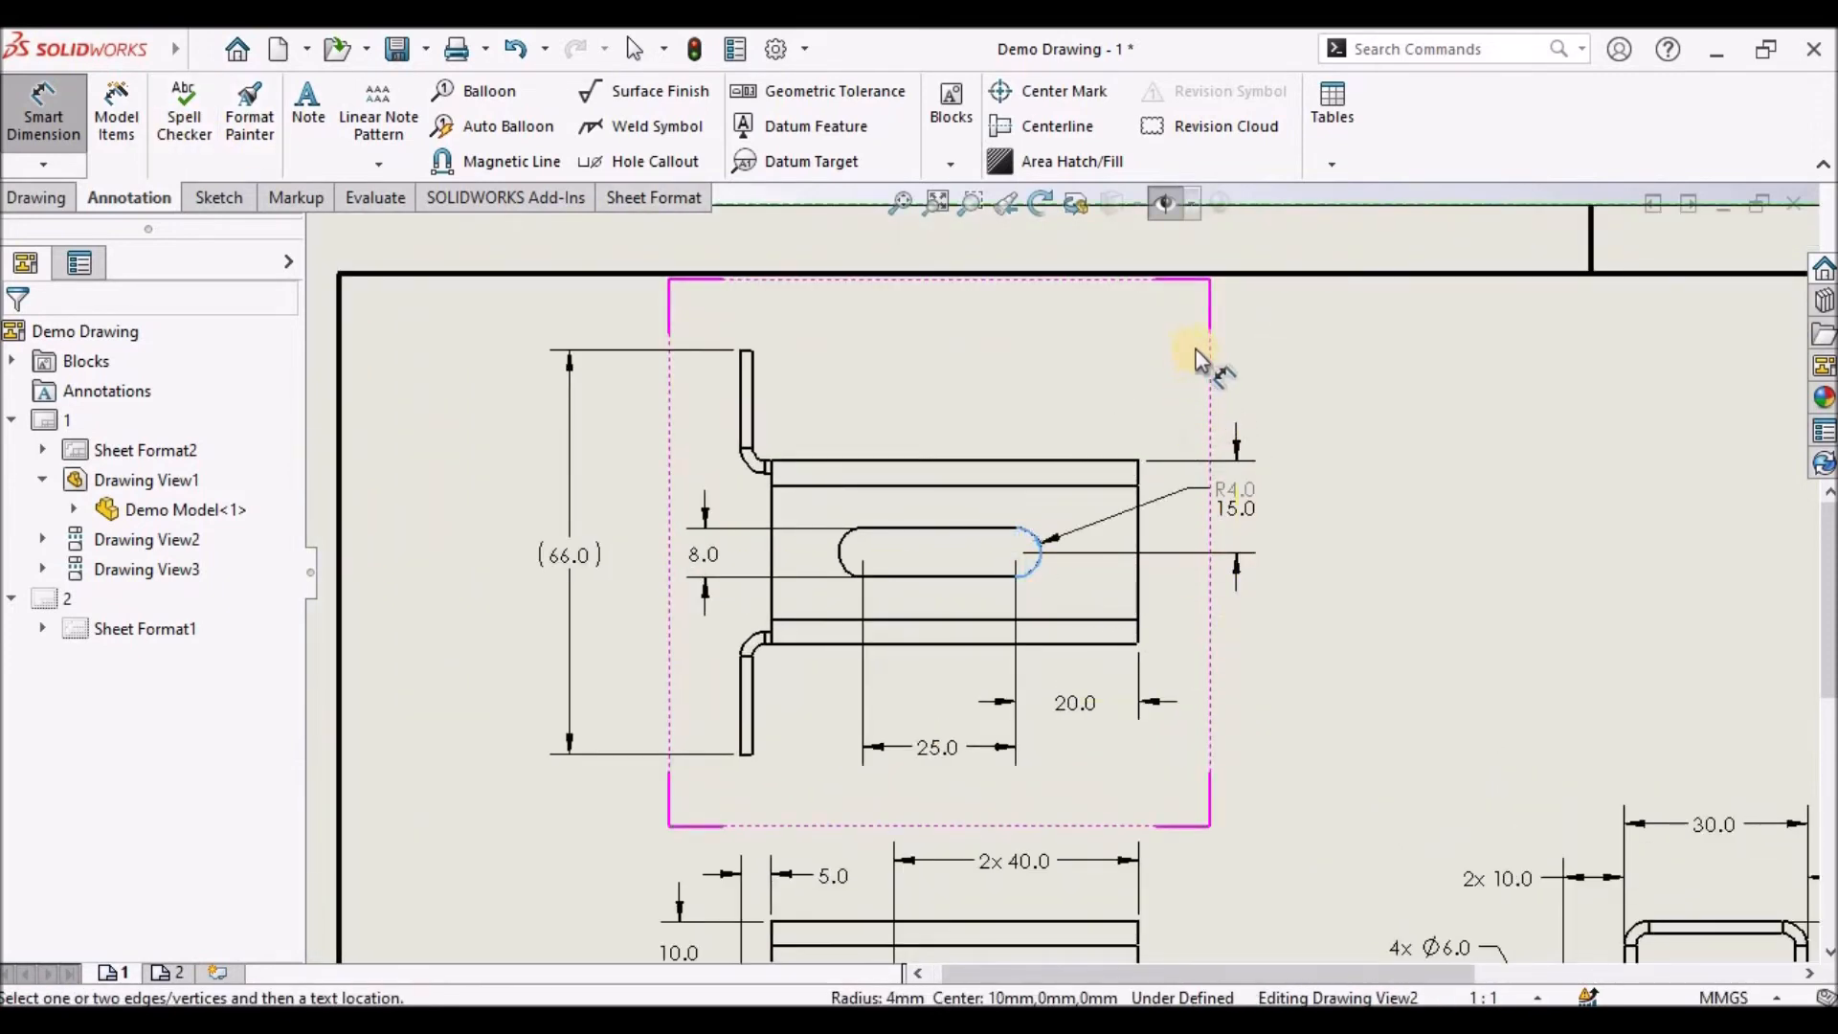
click(1218, 383)
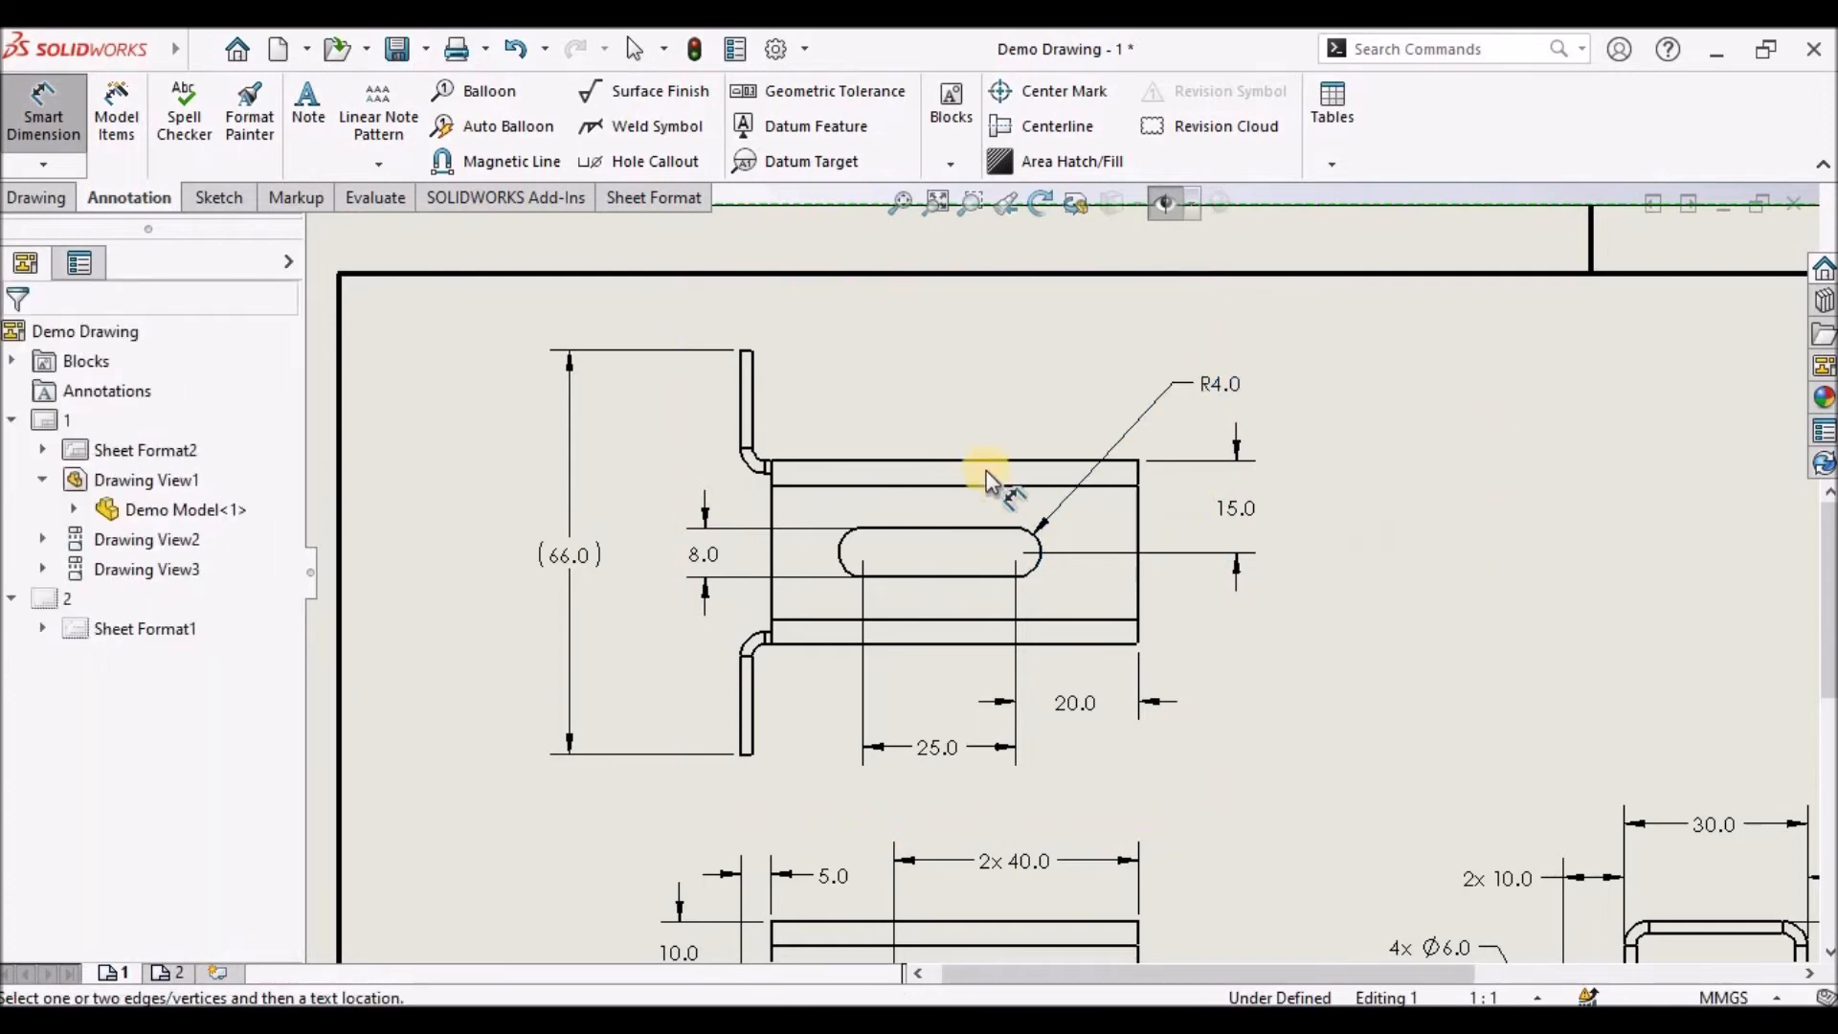
Add the leader note "SLOT 33x8" to the slot's upper straight edge, with its text above the top view
click(307, 96)
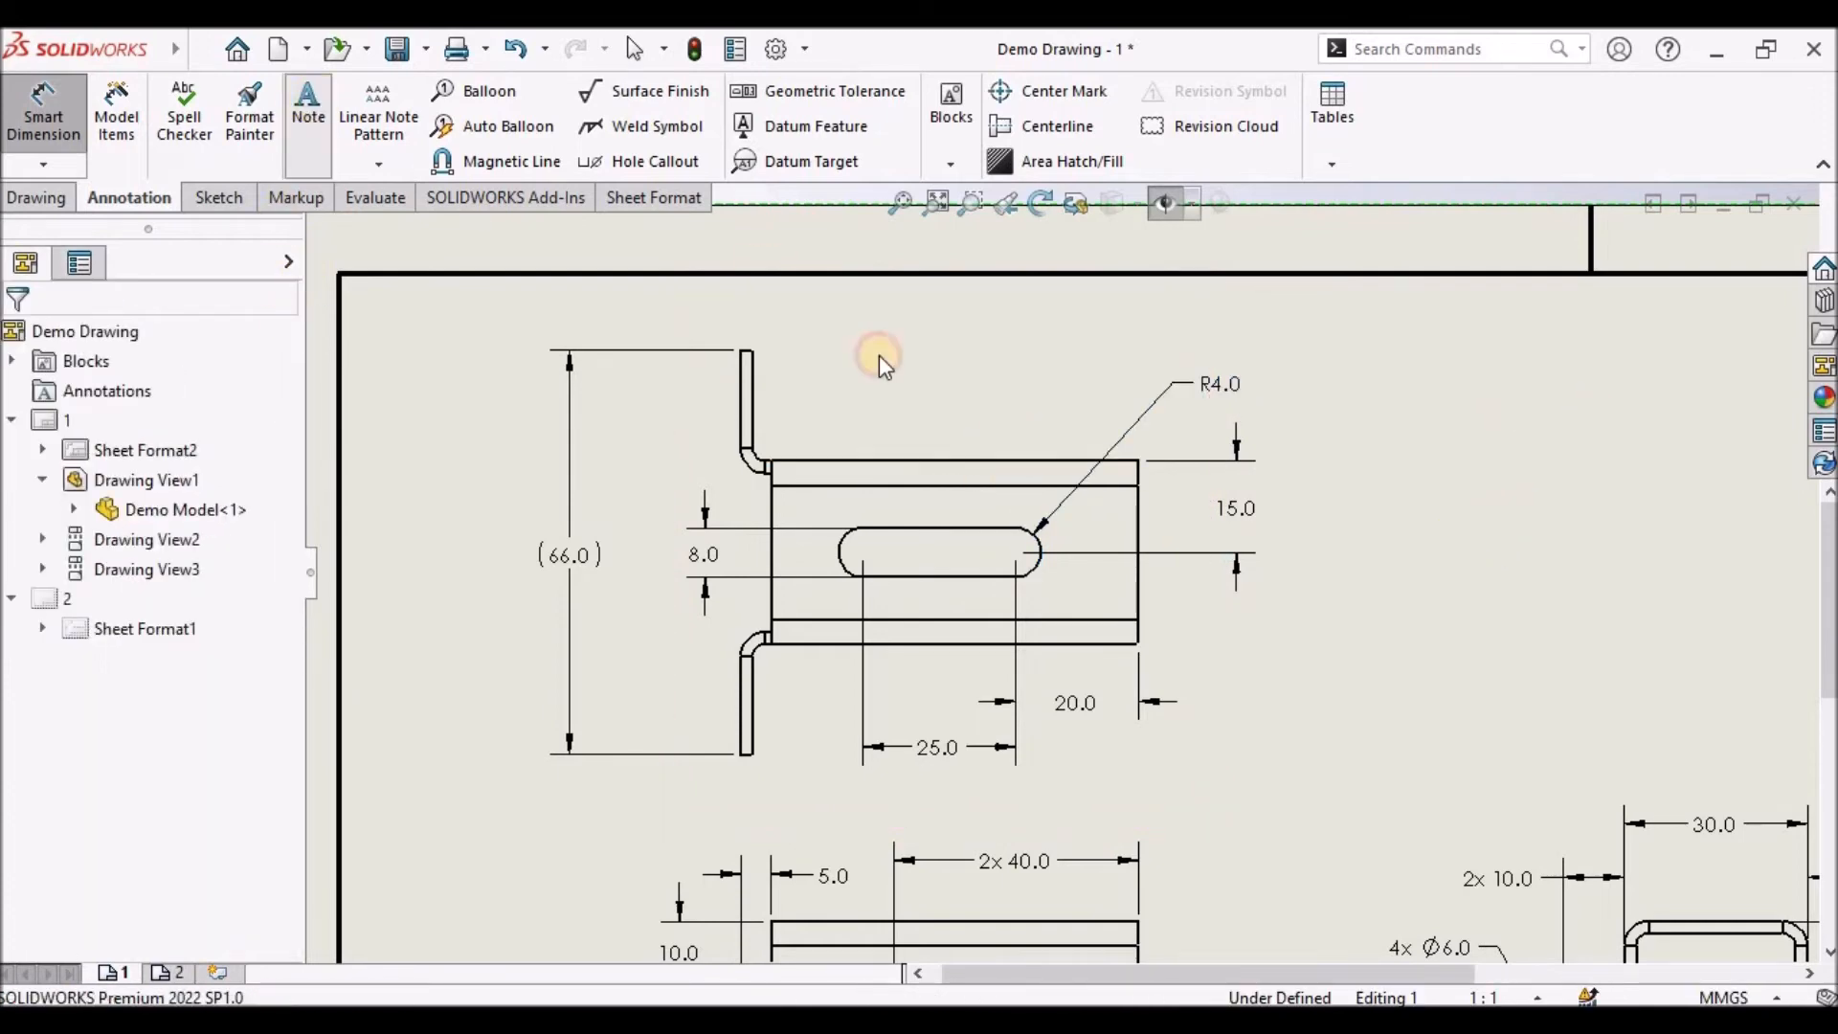
scroll(882, 582, down, 3)
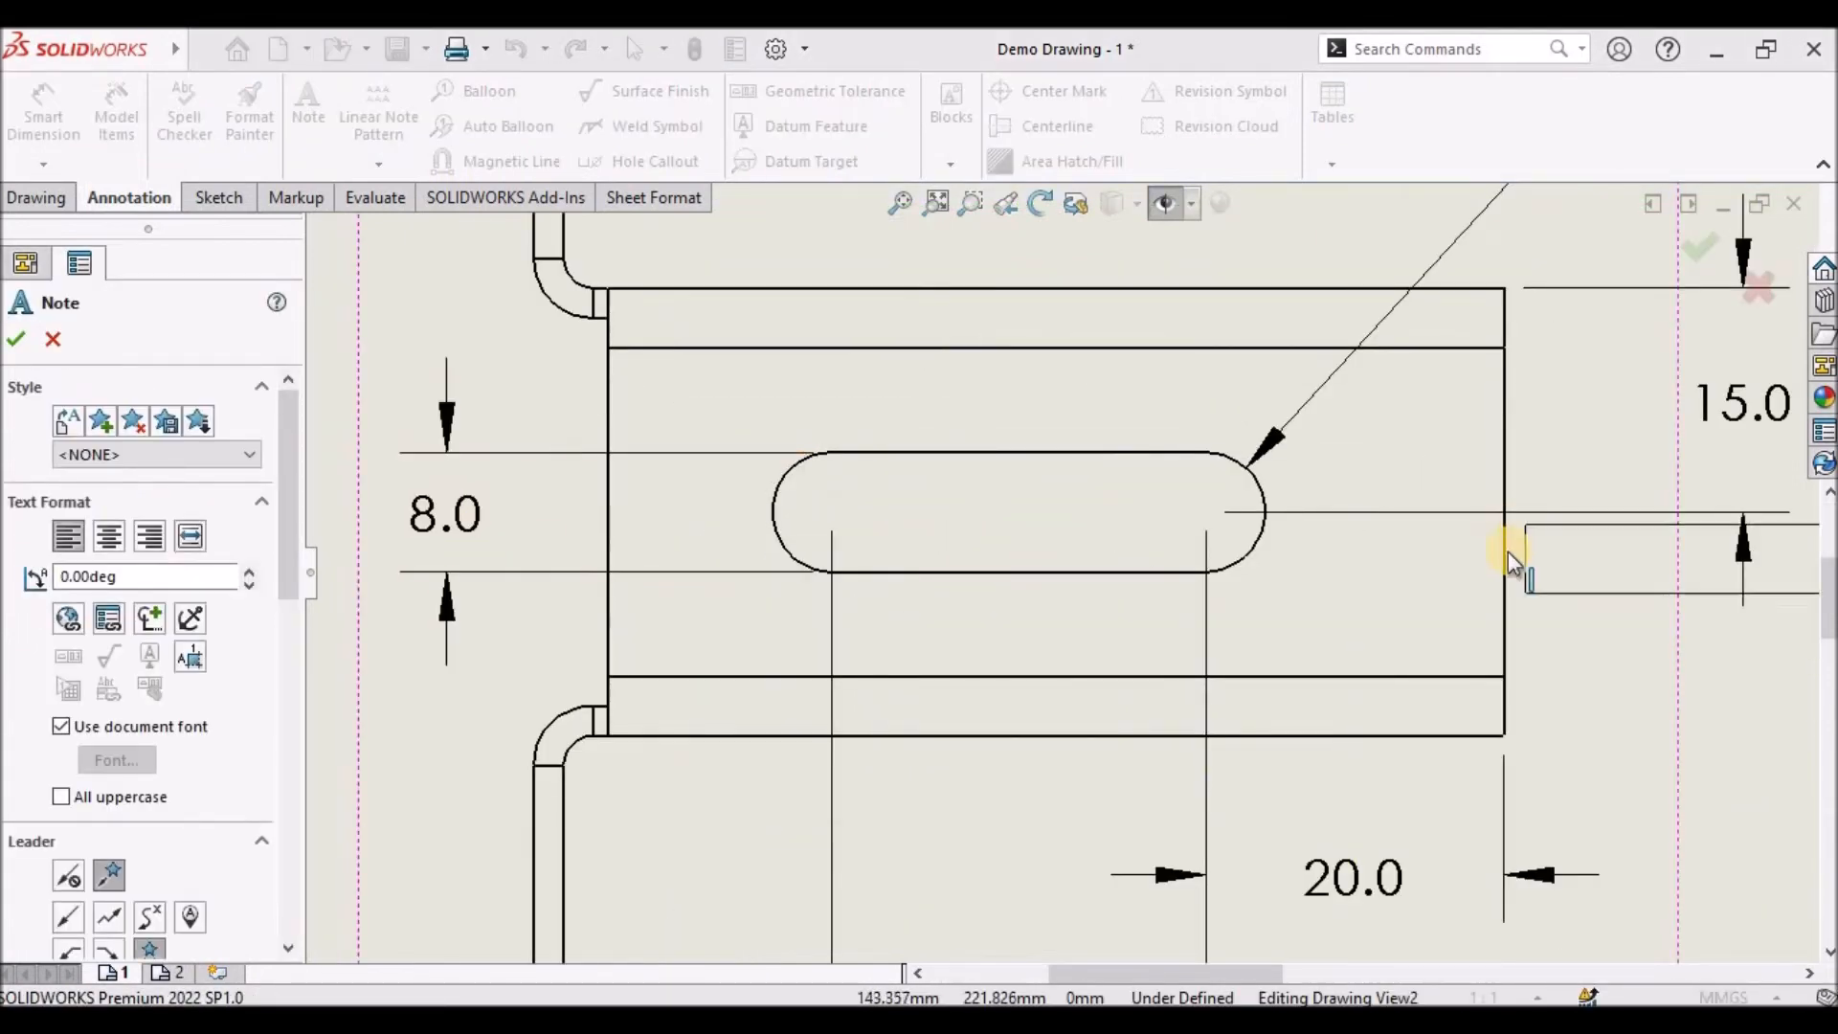
scroll(1095, 481, up, 3)
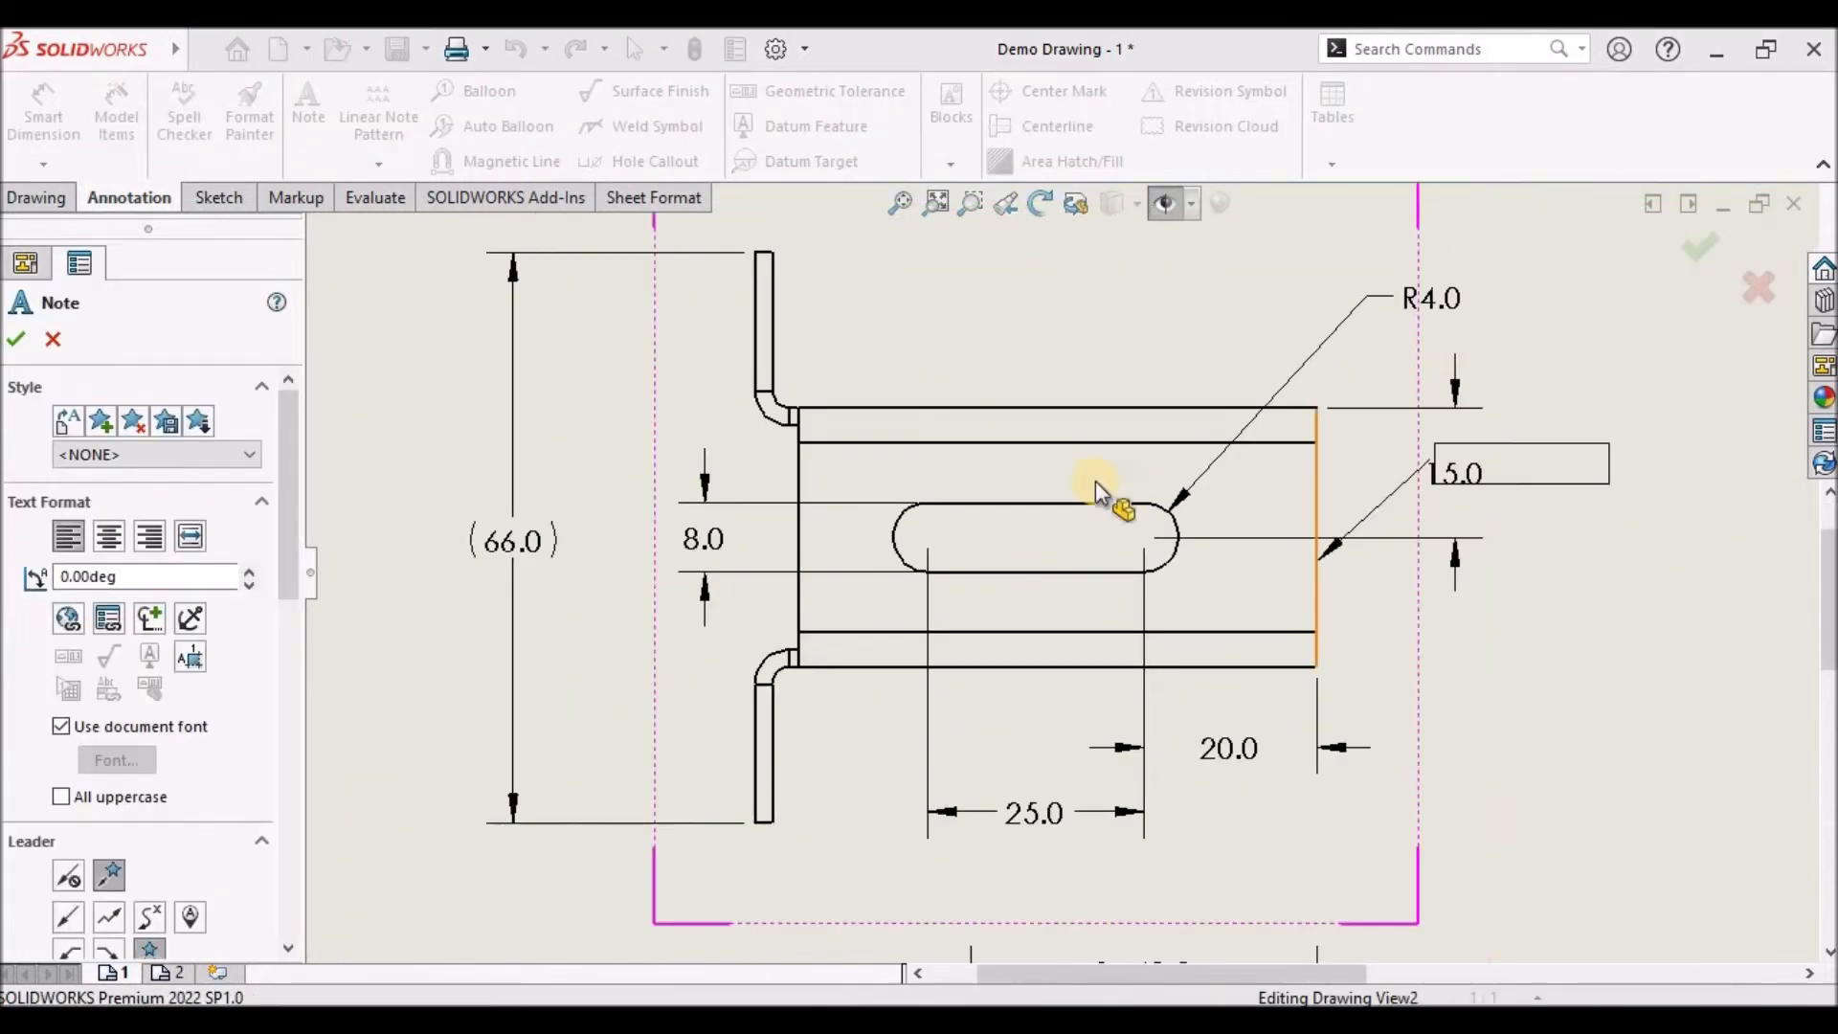
click(1026, 504)
scroll(1139, 311, up, 3)
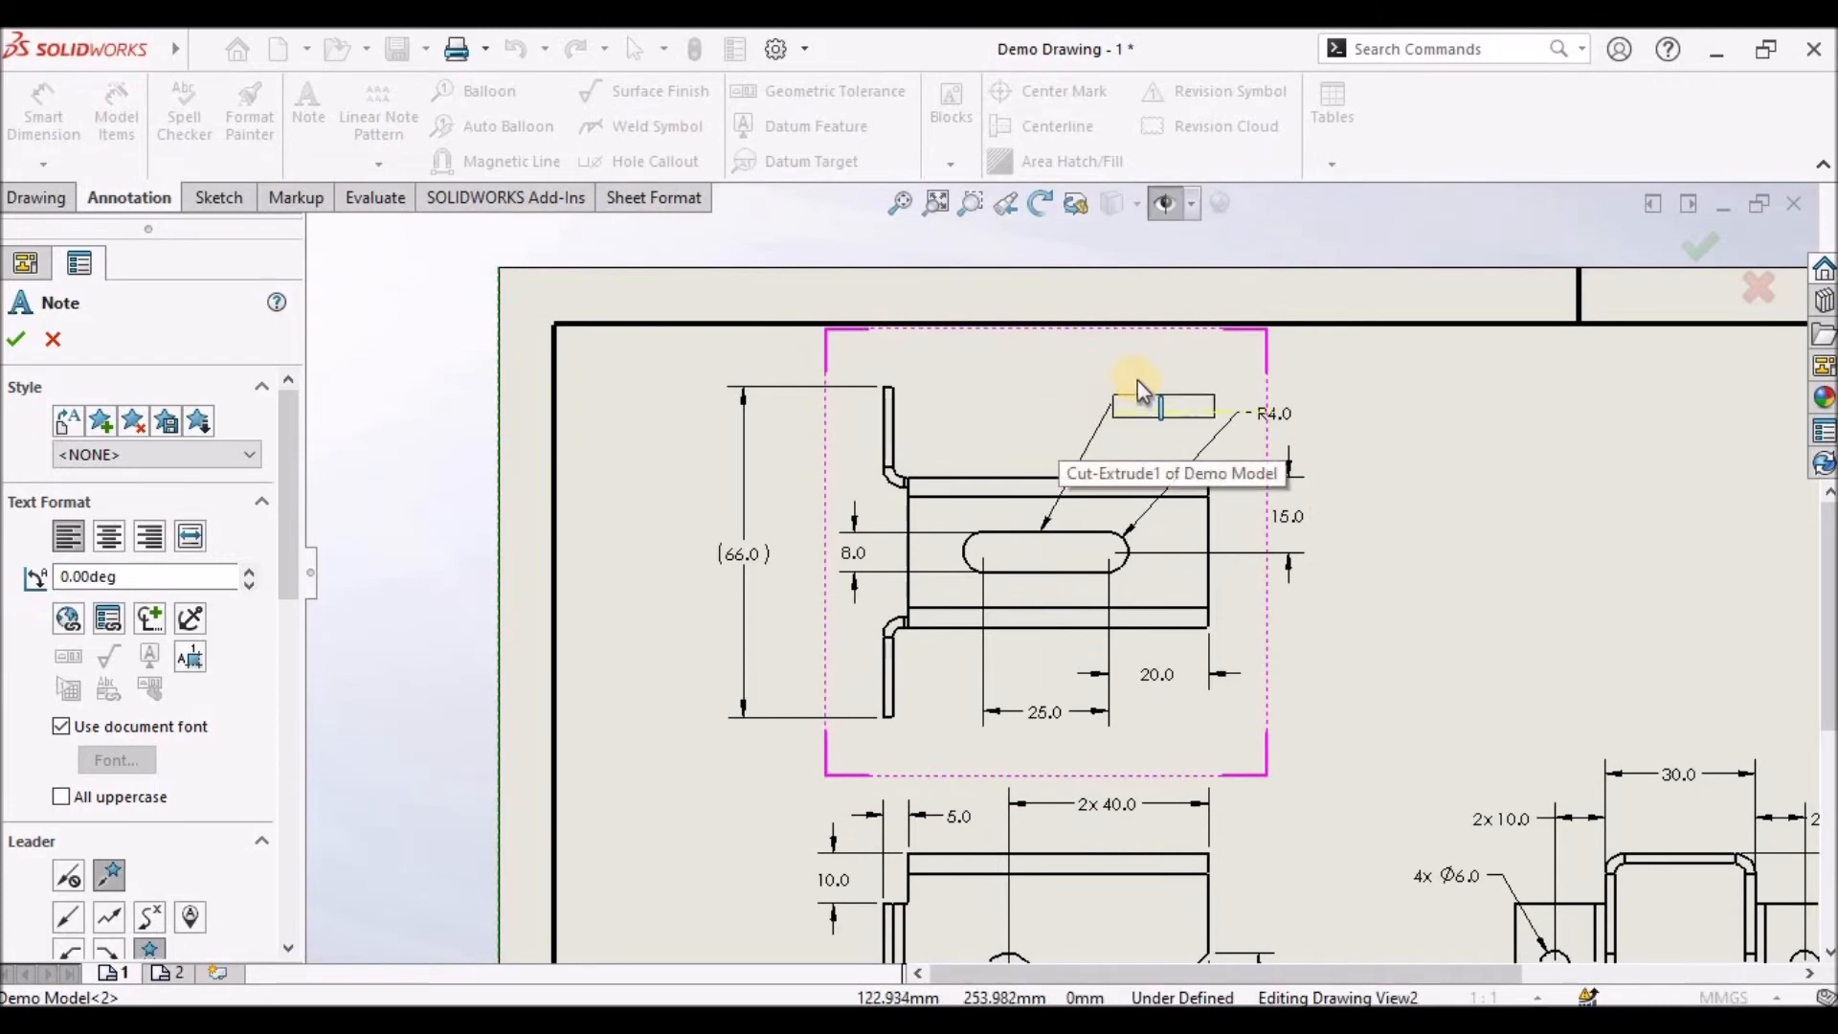
click(1137, 380)
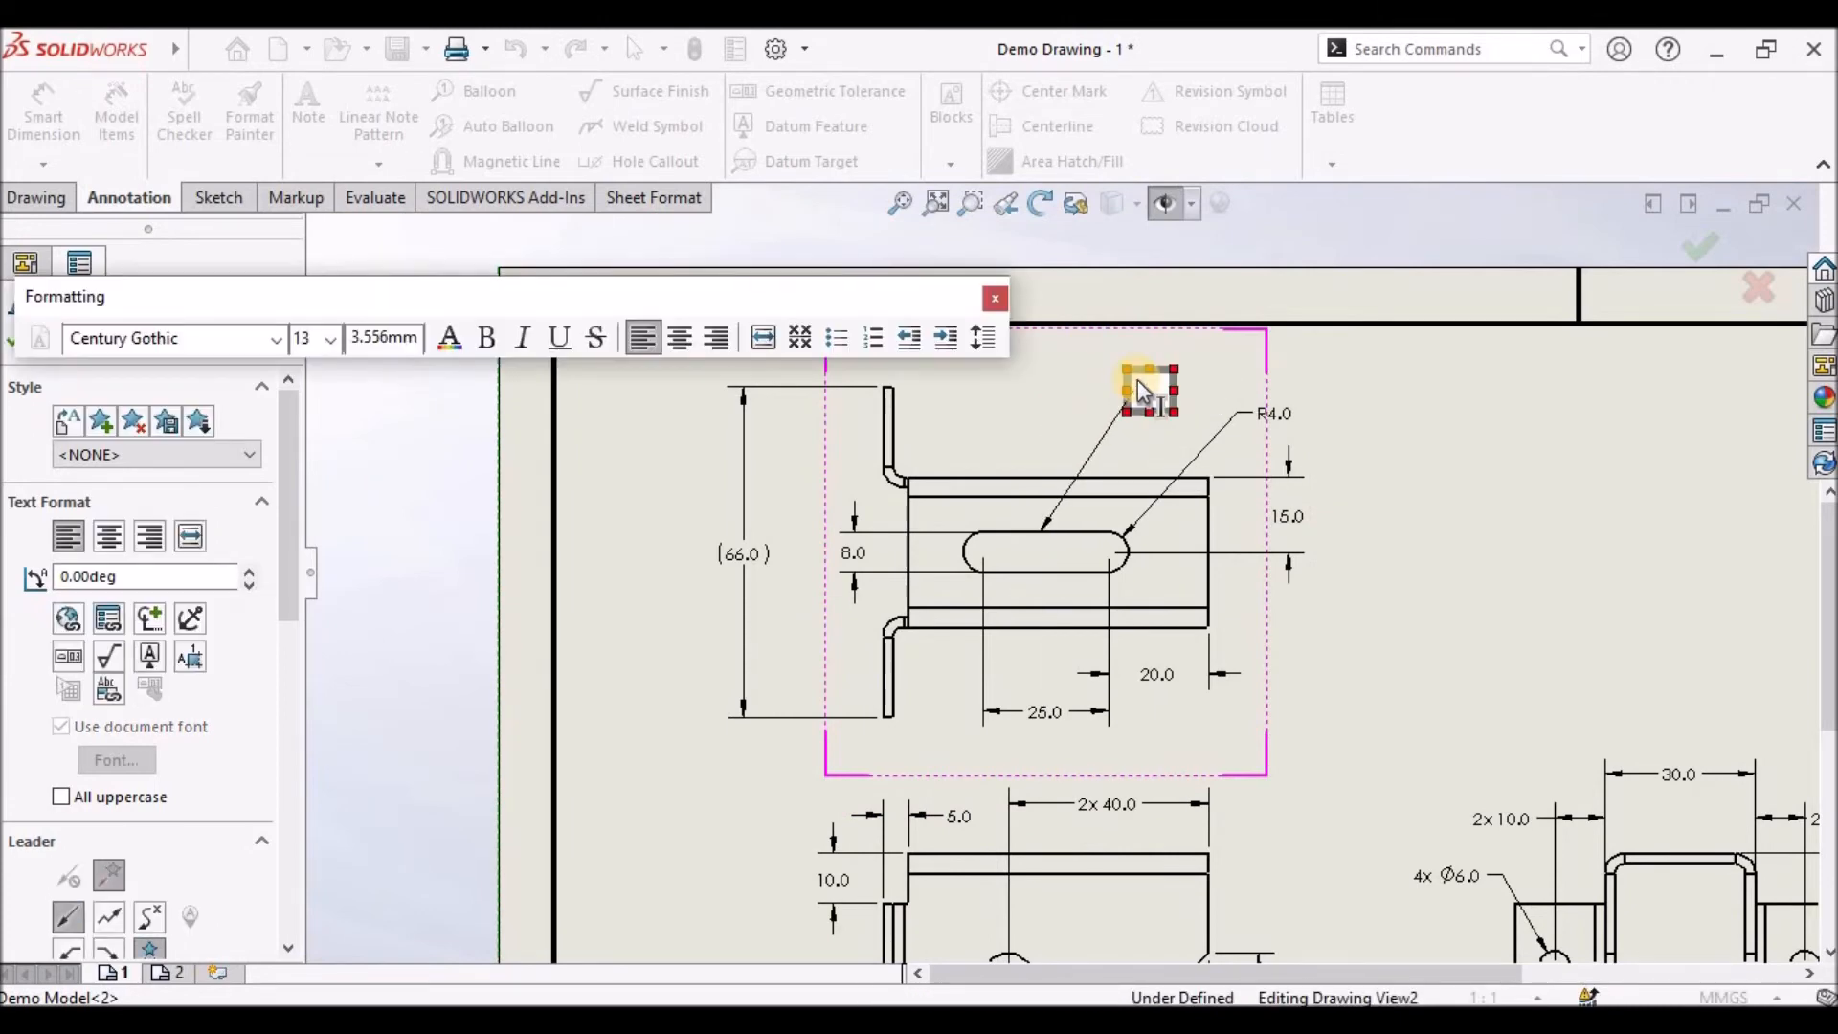
text(SLOT 33x8)
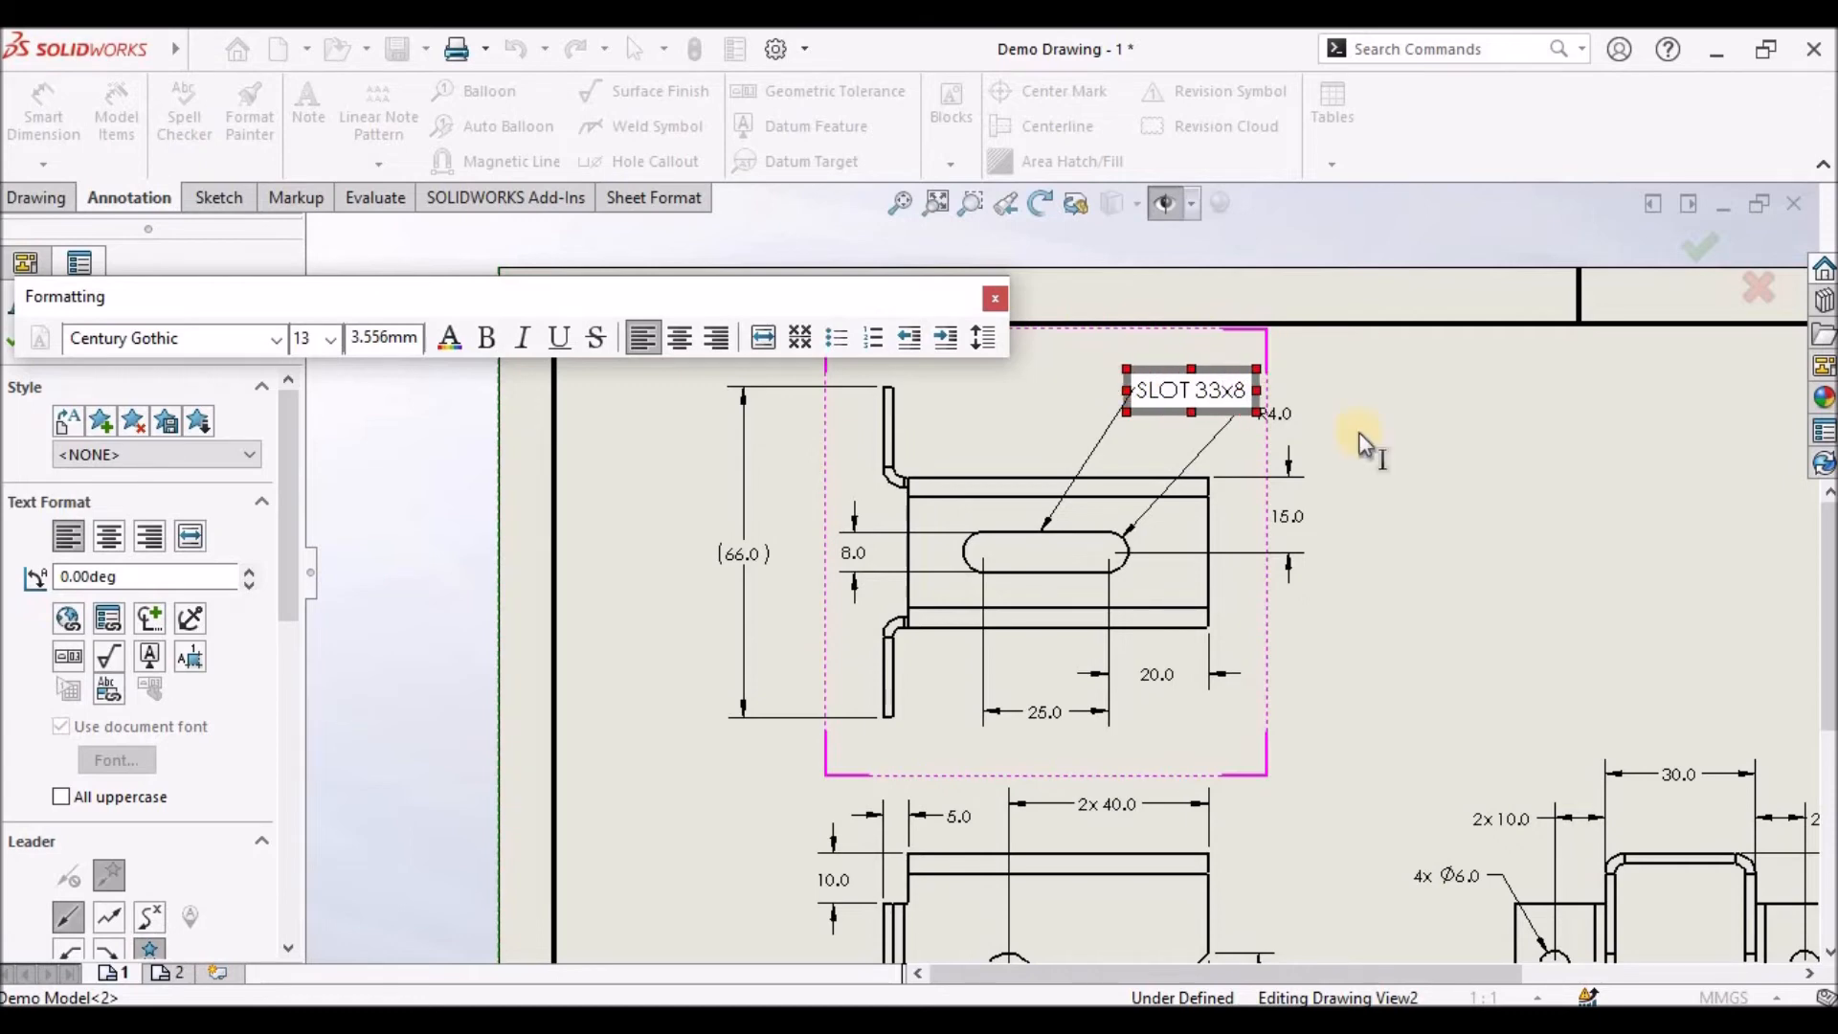
click(1580, 523)
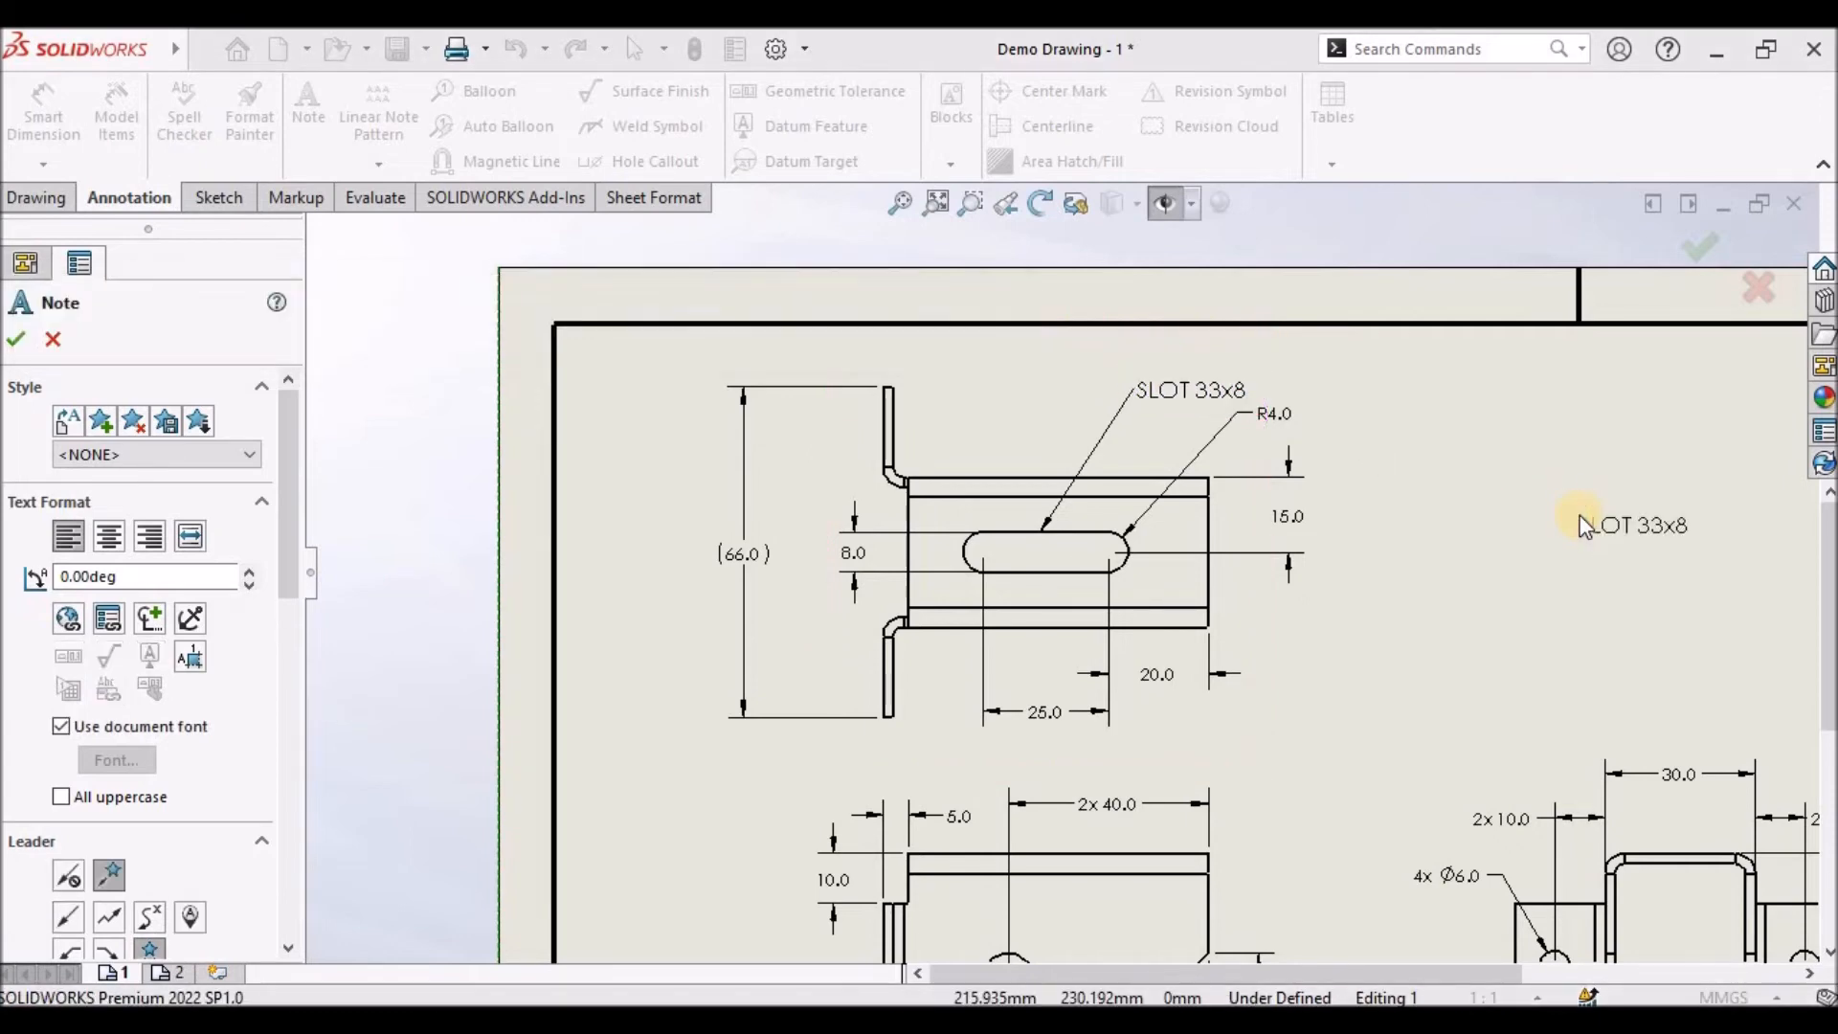
key(Escape)
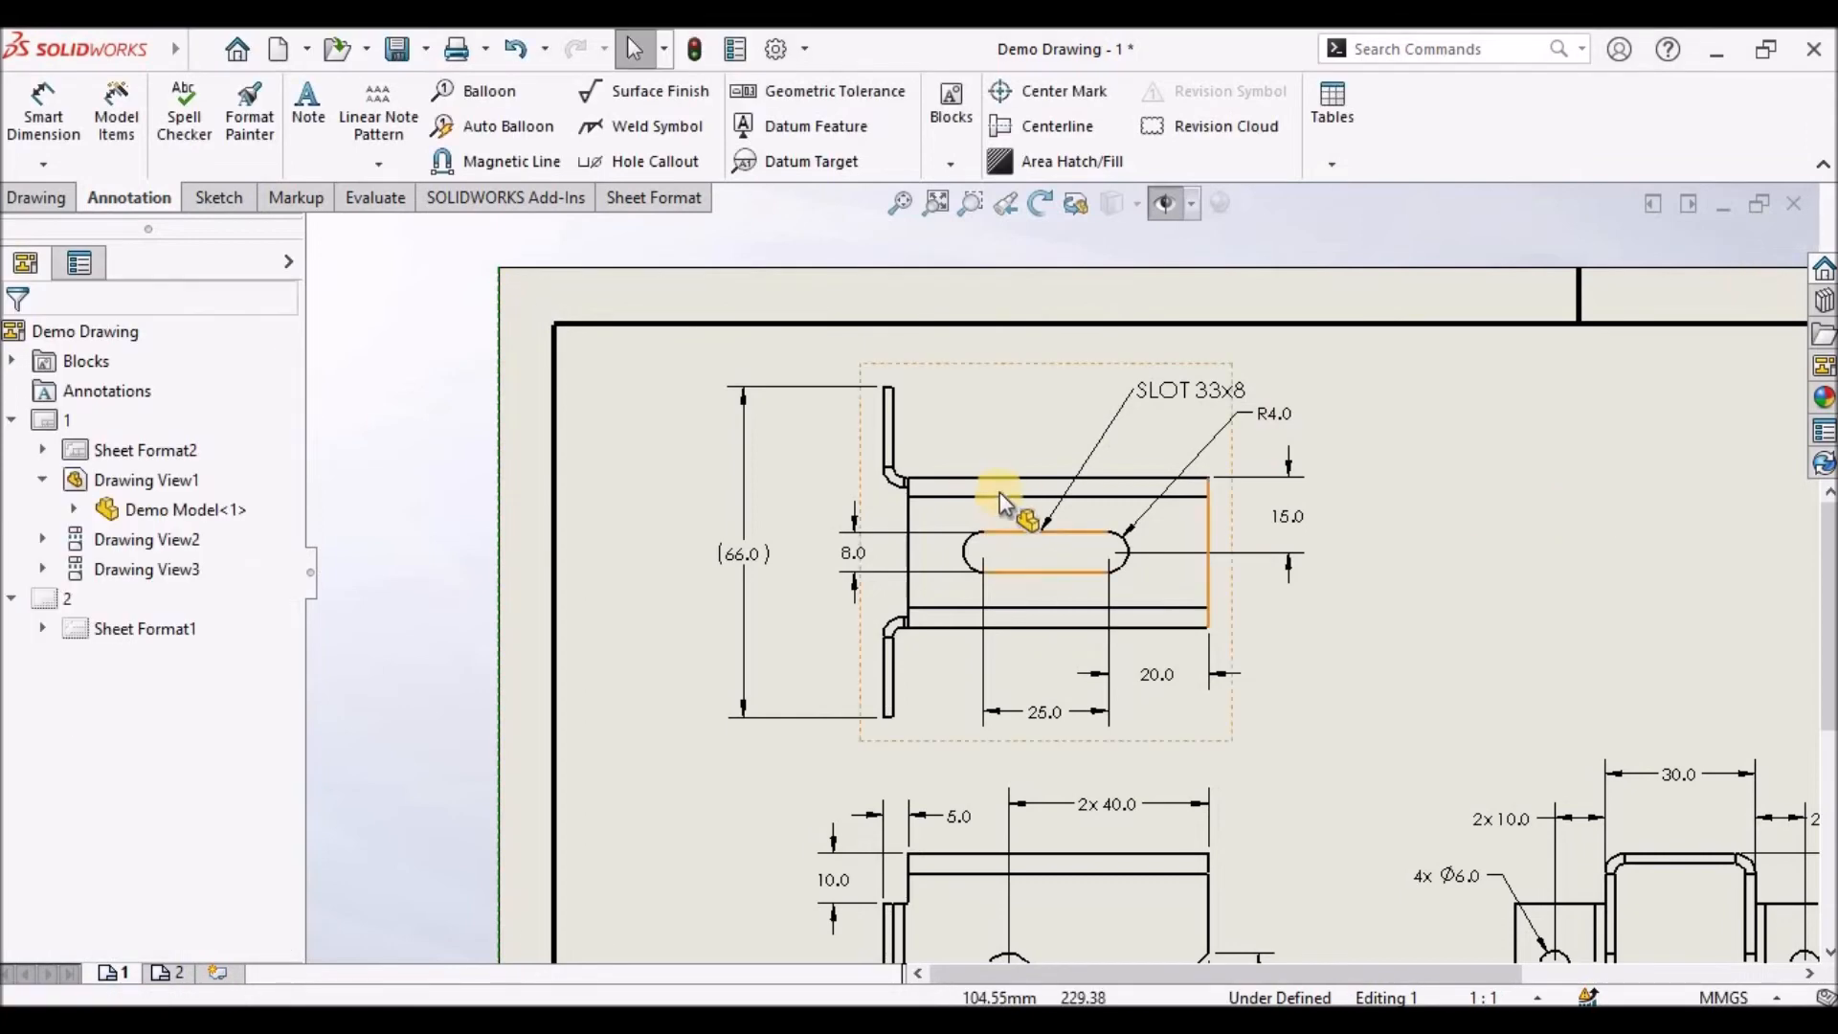
Move the slot's end radius dimension closer to the view, below the SLOT 33x8 note
scroll(1108, 444, down, 1)
drag(1312, 404, 1235, 434)
click(1322, 521)
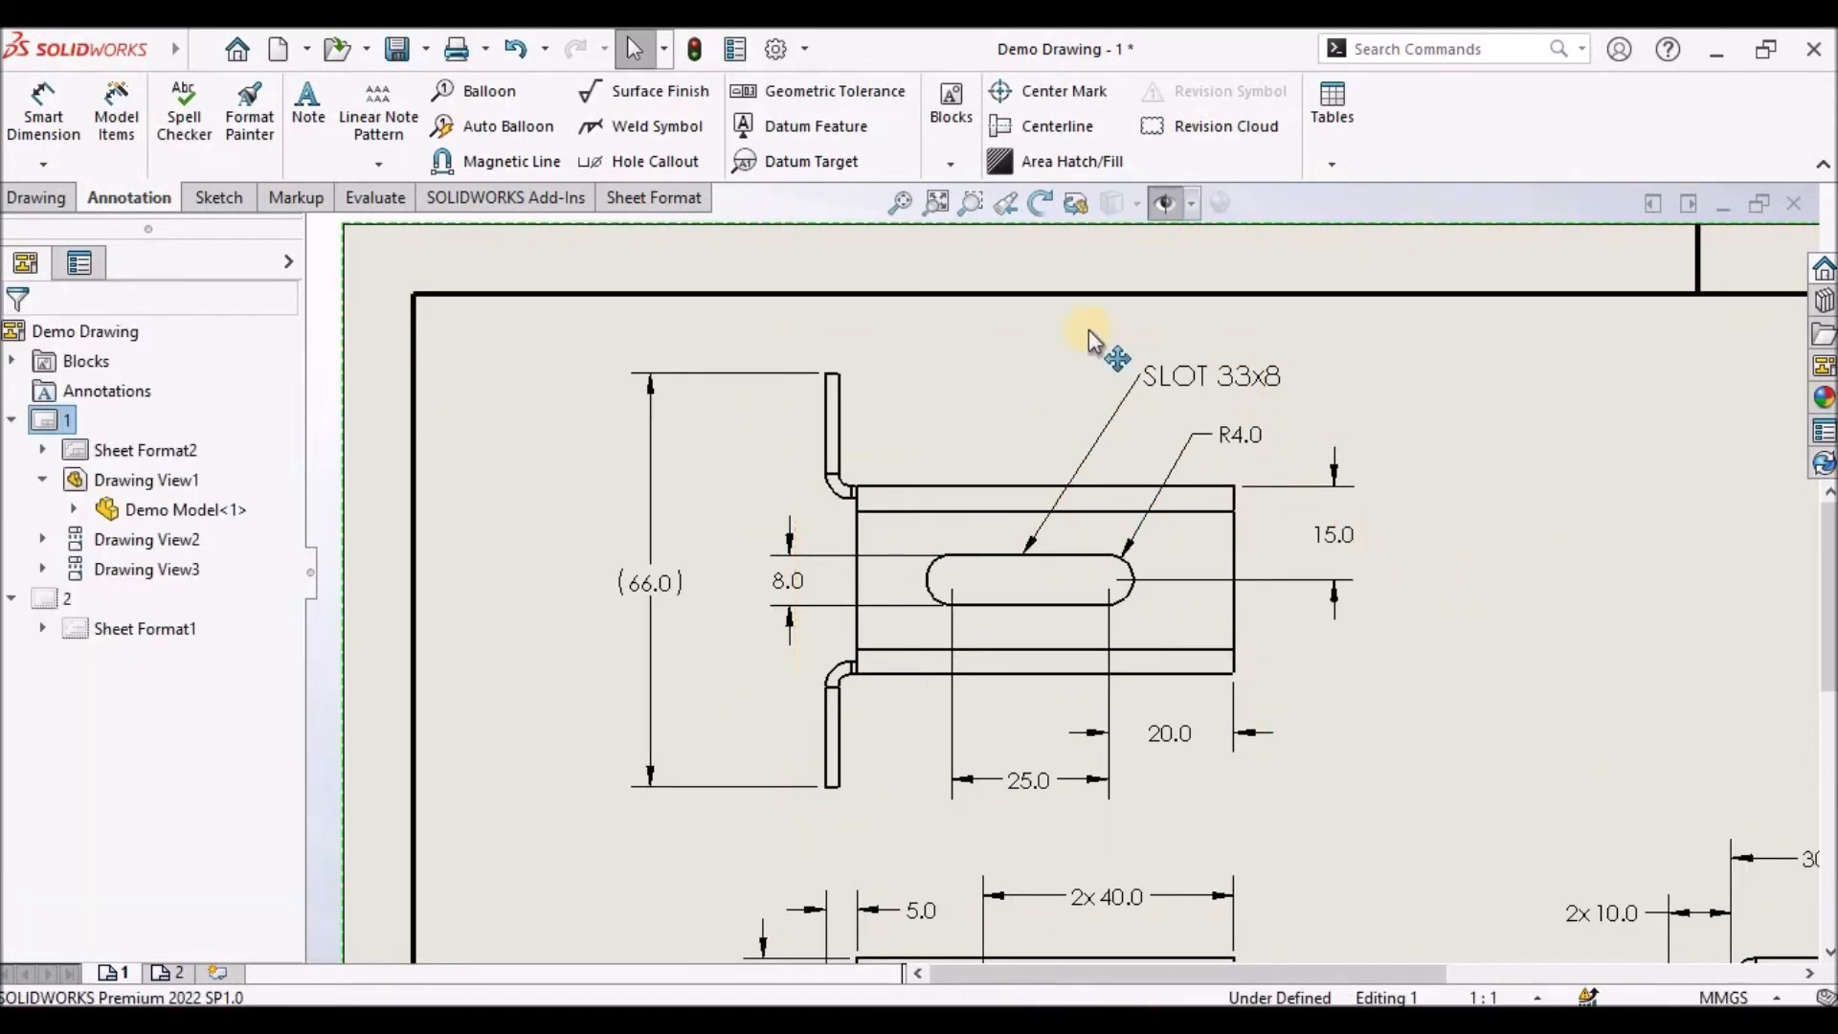
Change the leader of the SLOT 33x8 note to the bent leader style
click(1225, 387)
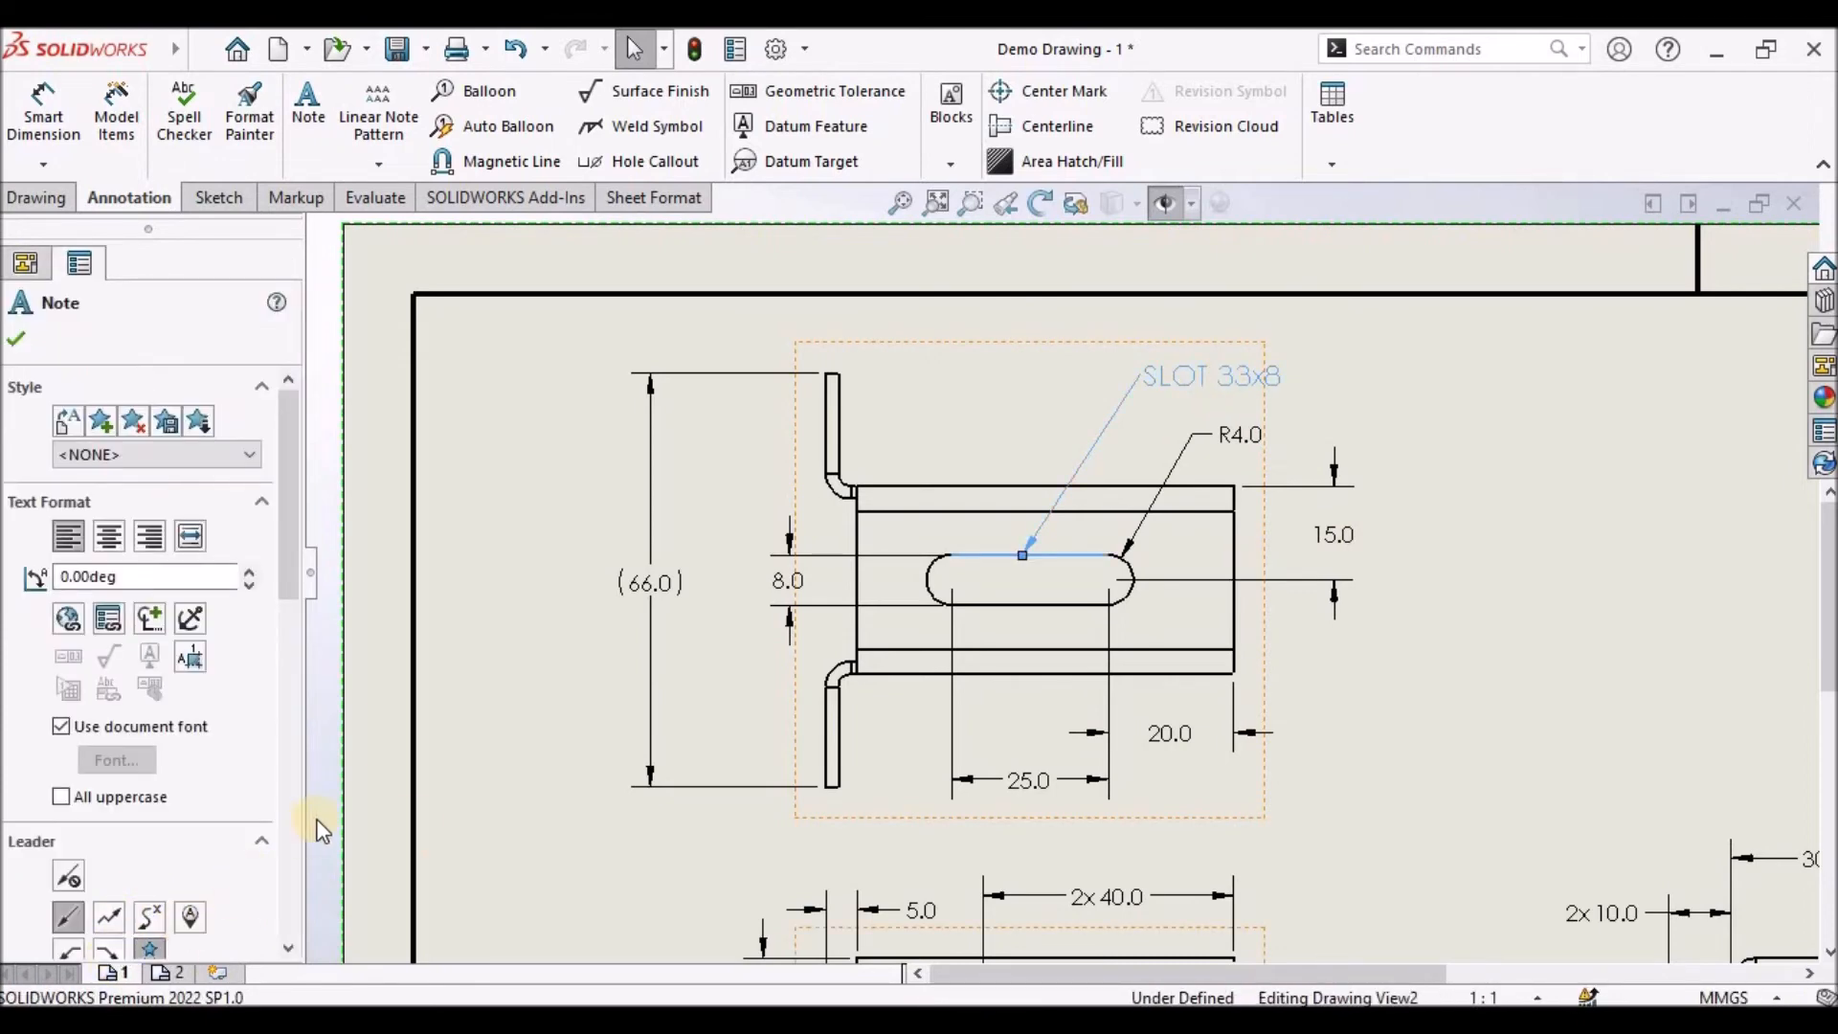
drag(289, 606, 289, 700)
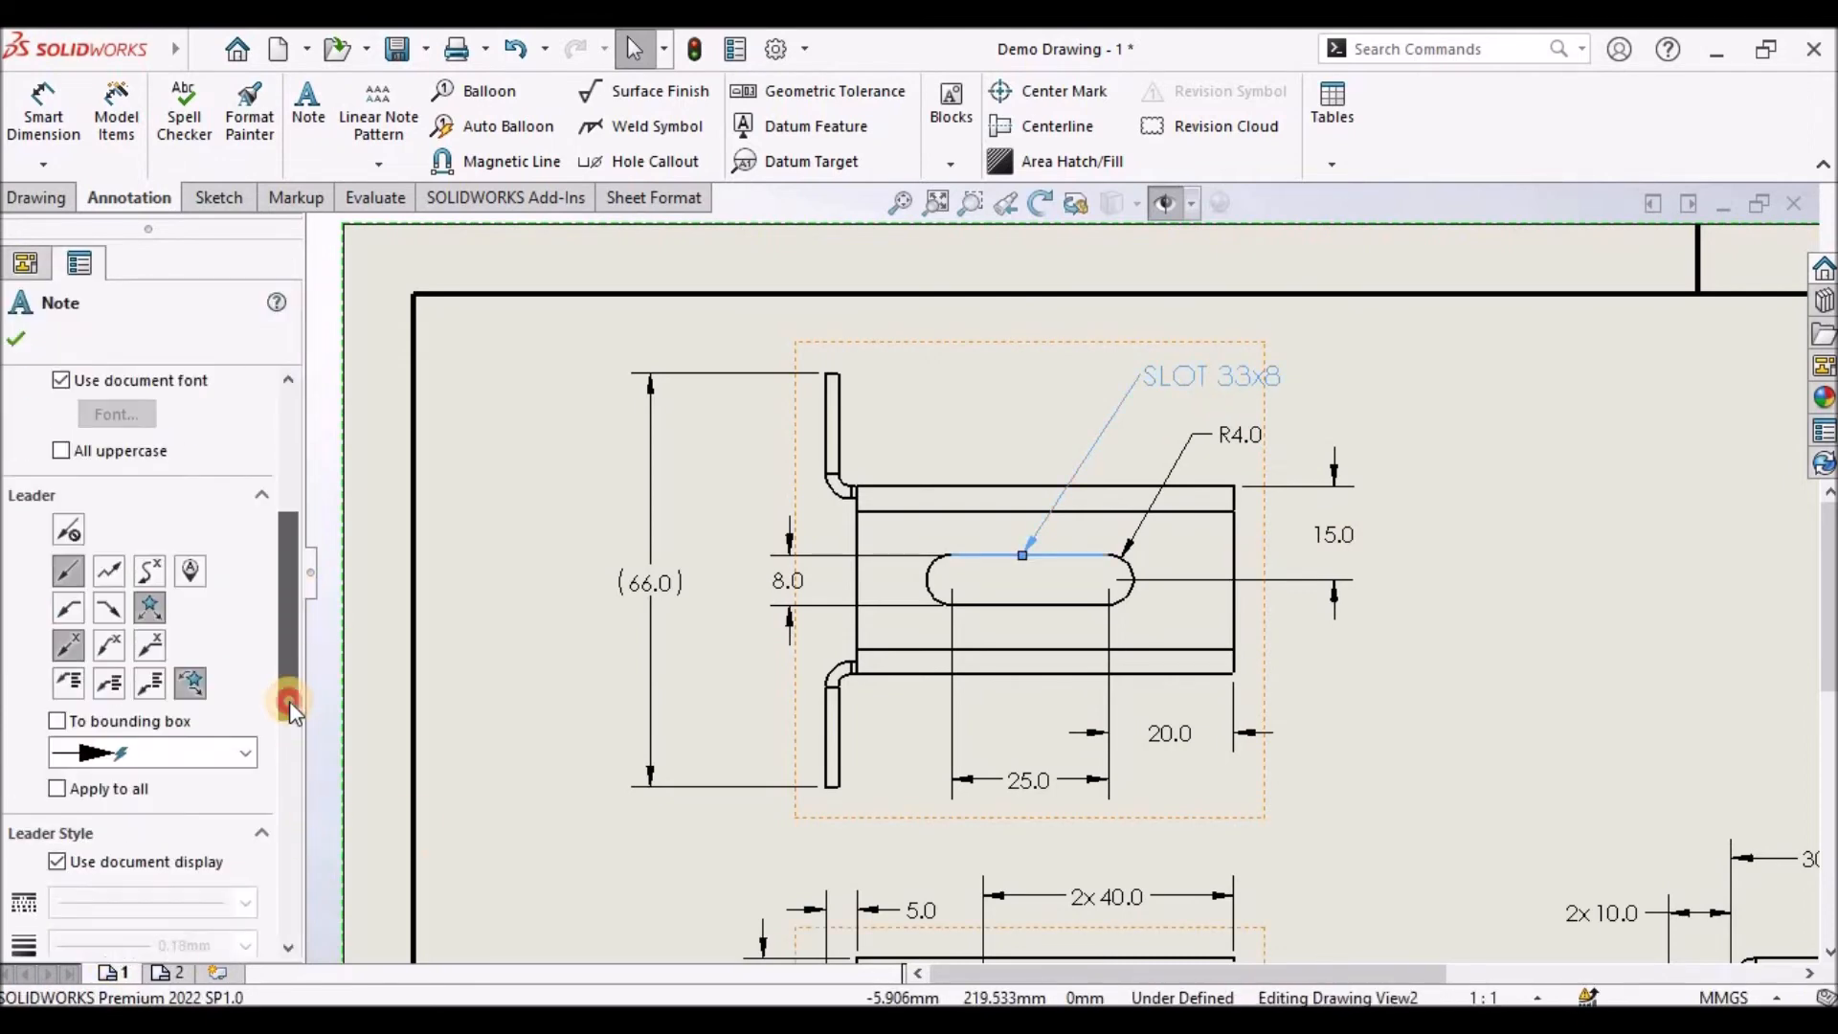
click(114, 649)
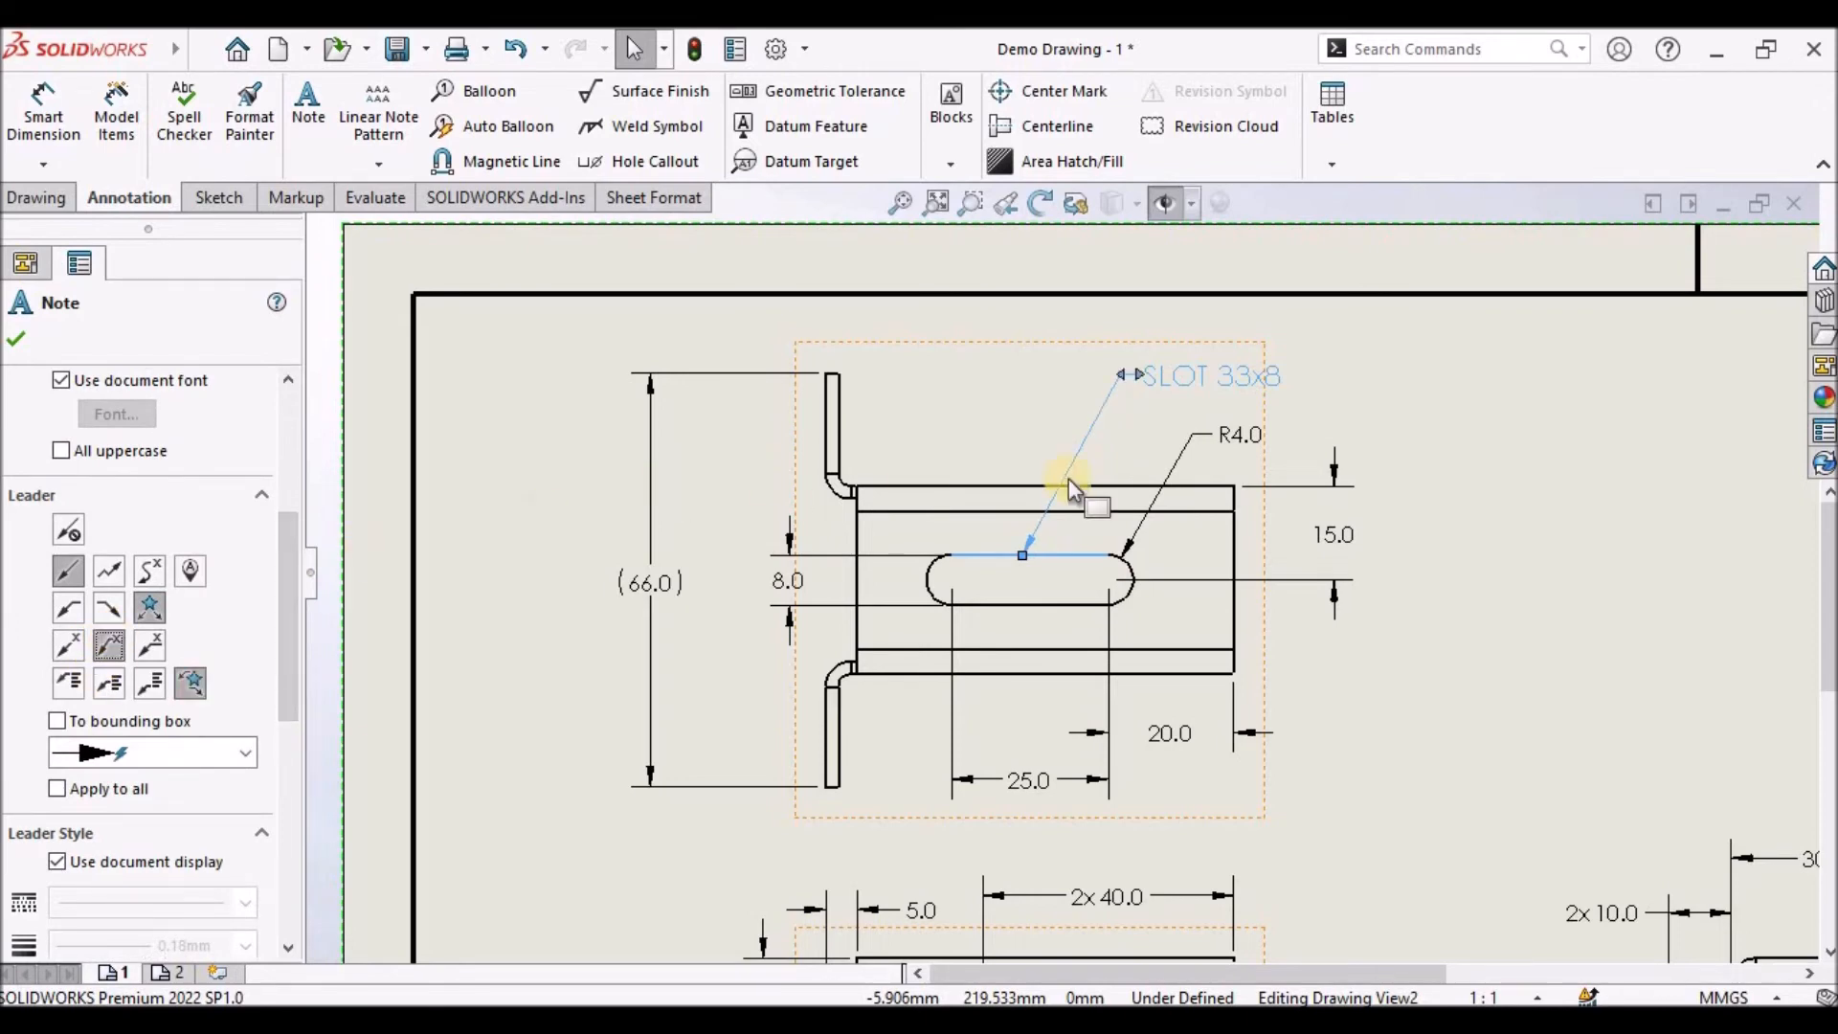
click(1459, 412)
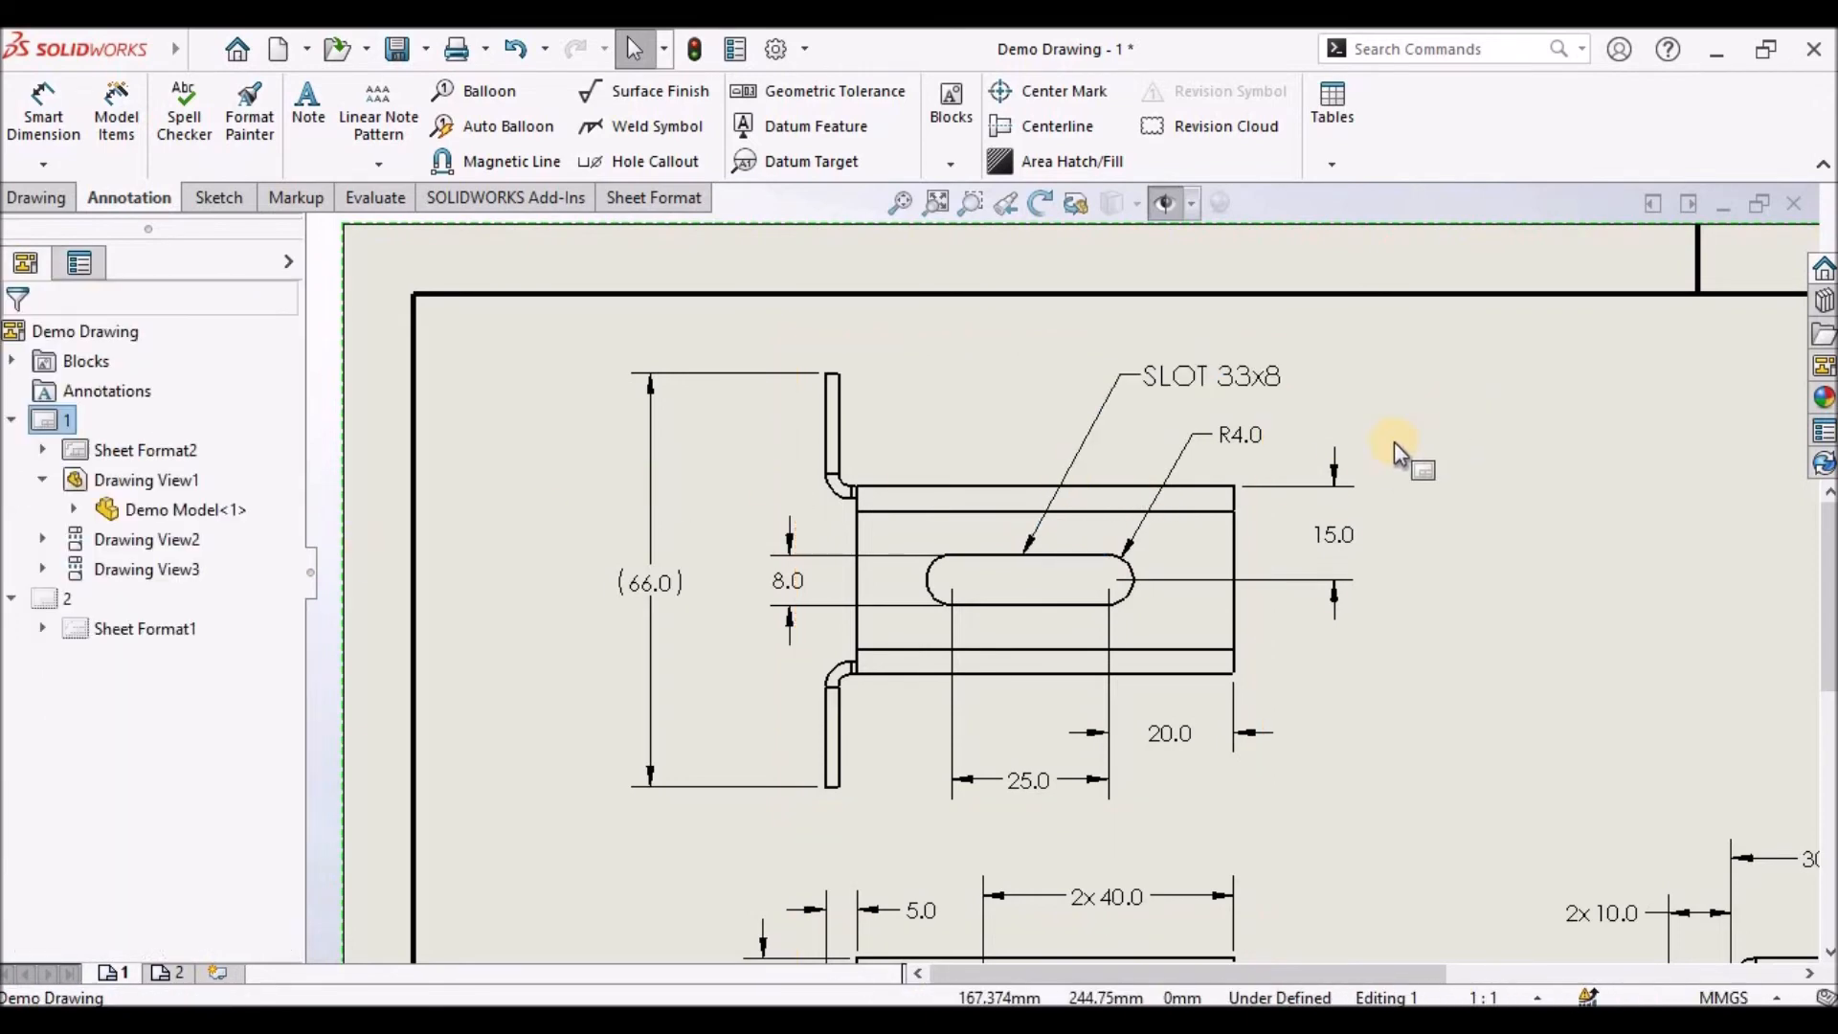
Highlight the slot's width, end radius and center-to-center length dimensions to compare them with the slot note
scroll(1395, 442, down, 1)
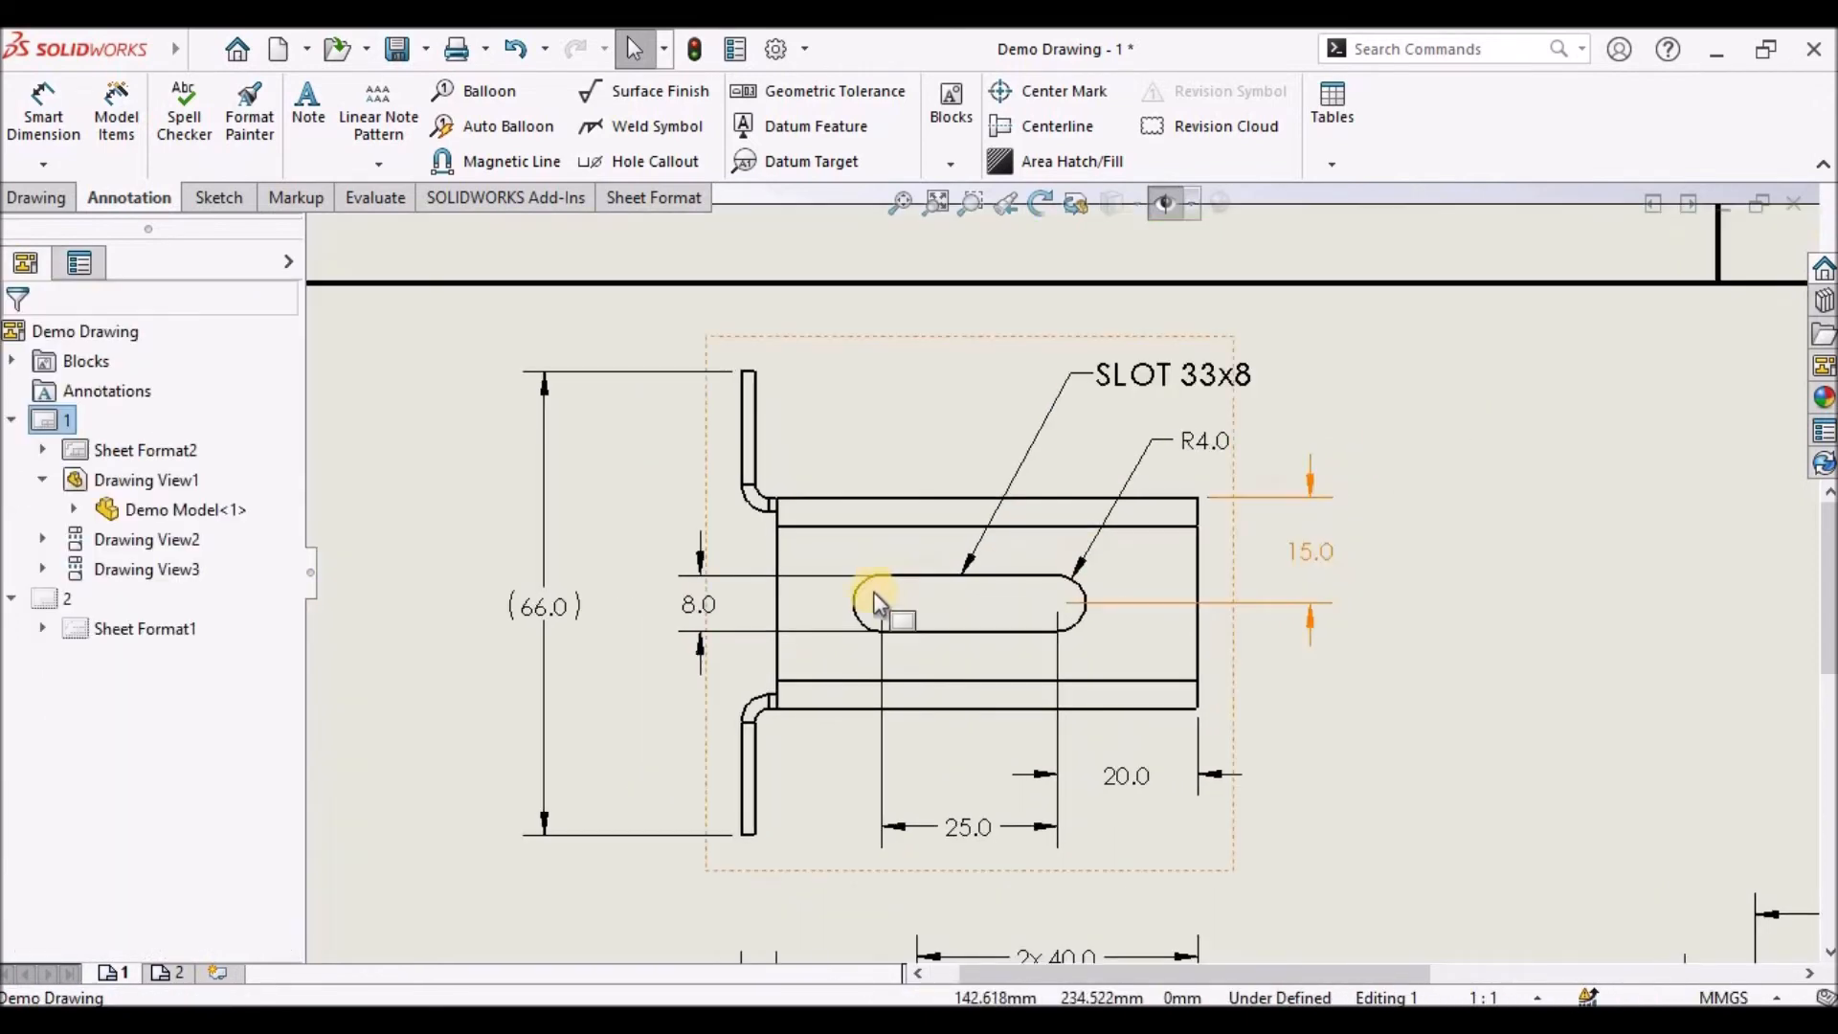
click(703, 613)
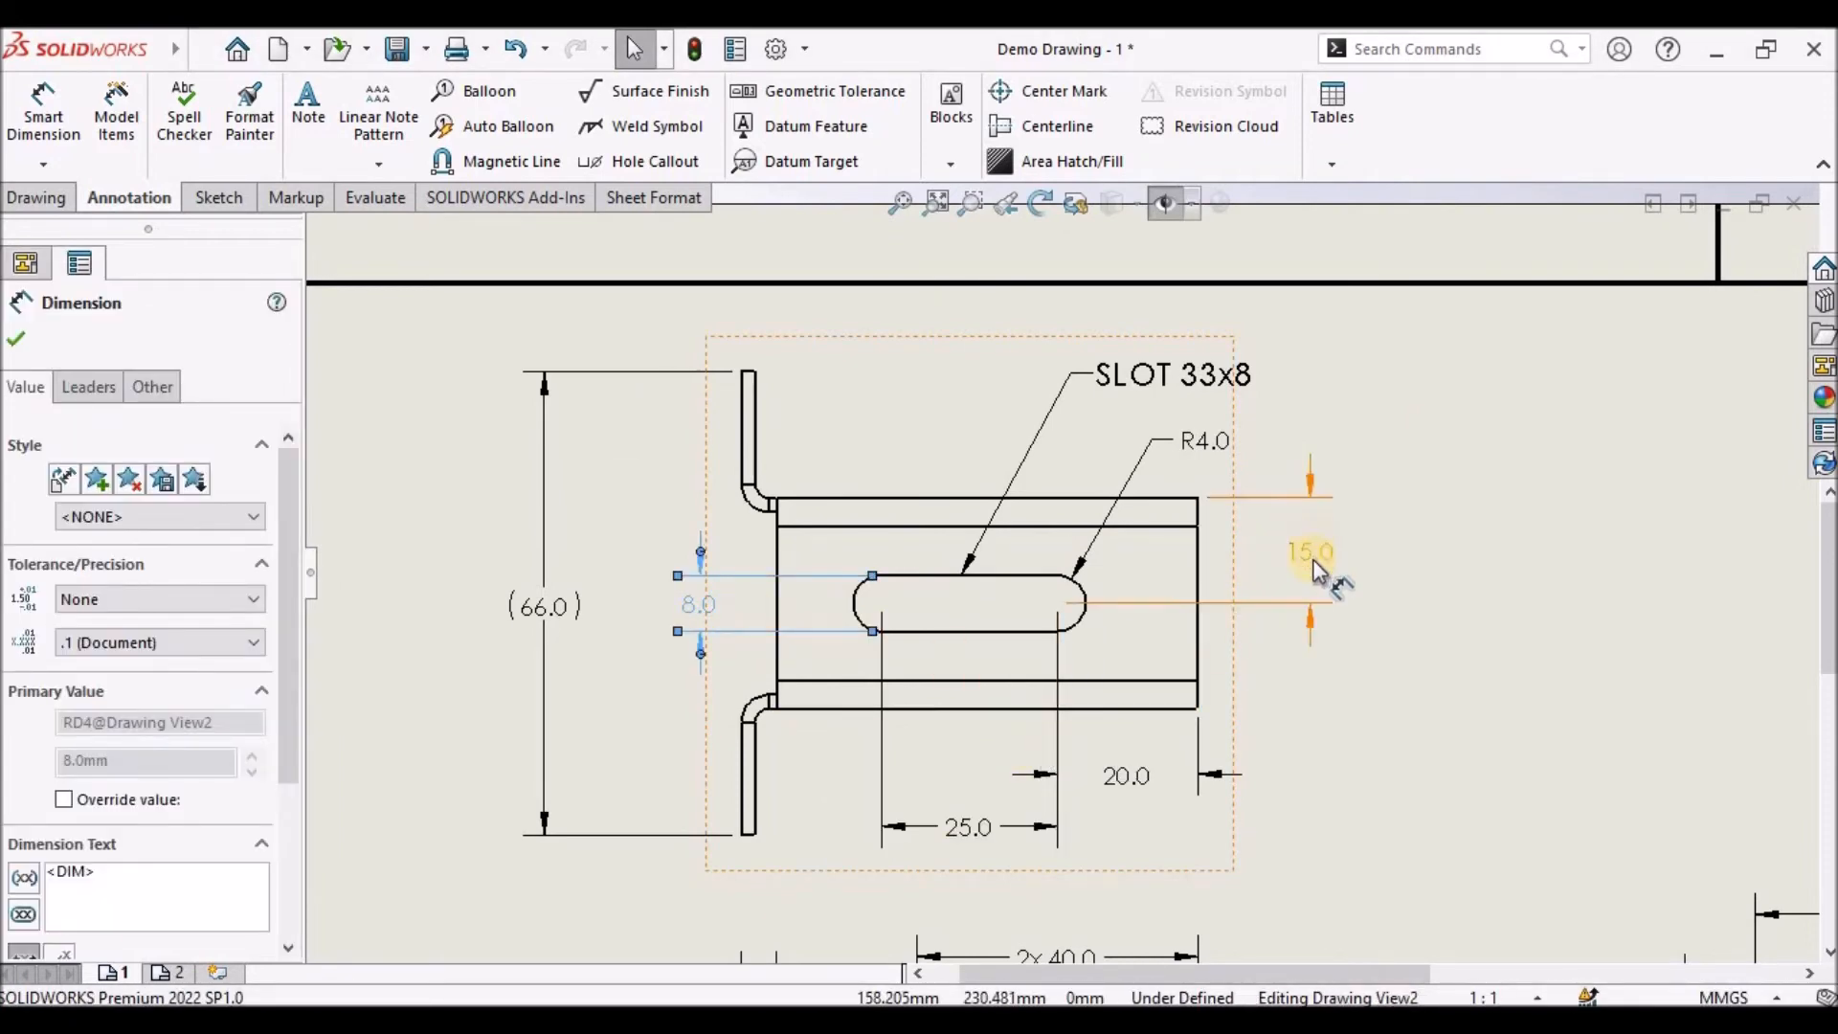
ctrl+click(1208, 448)
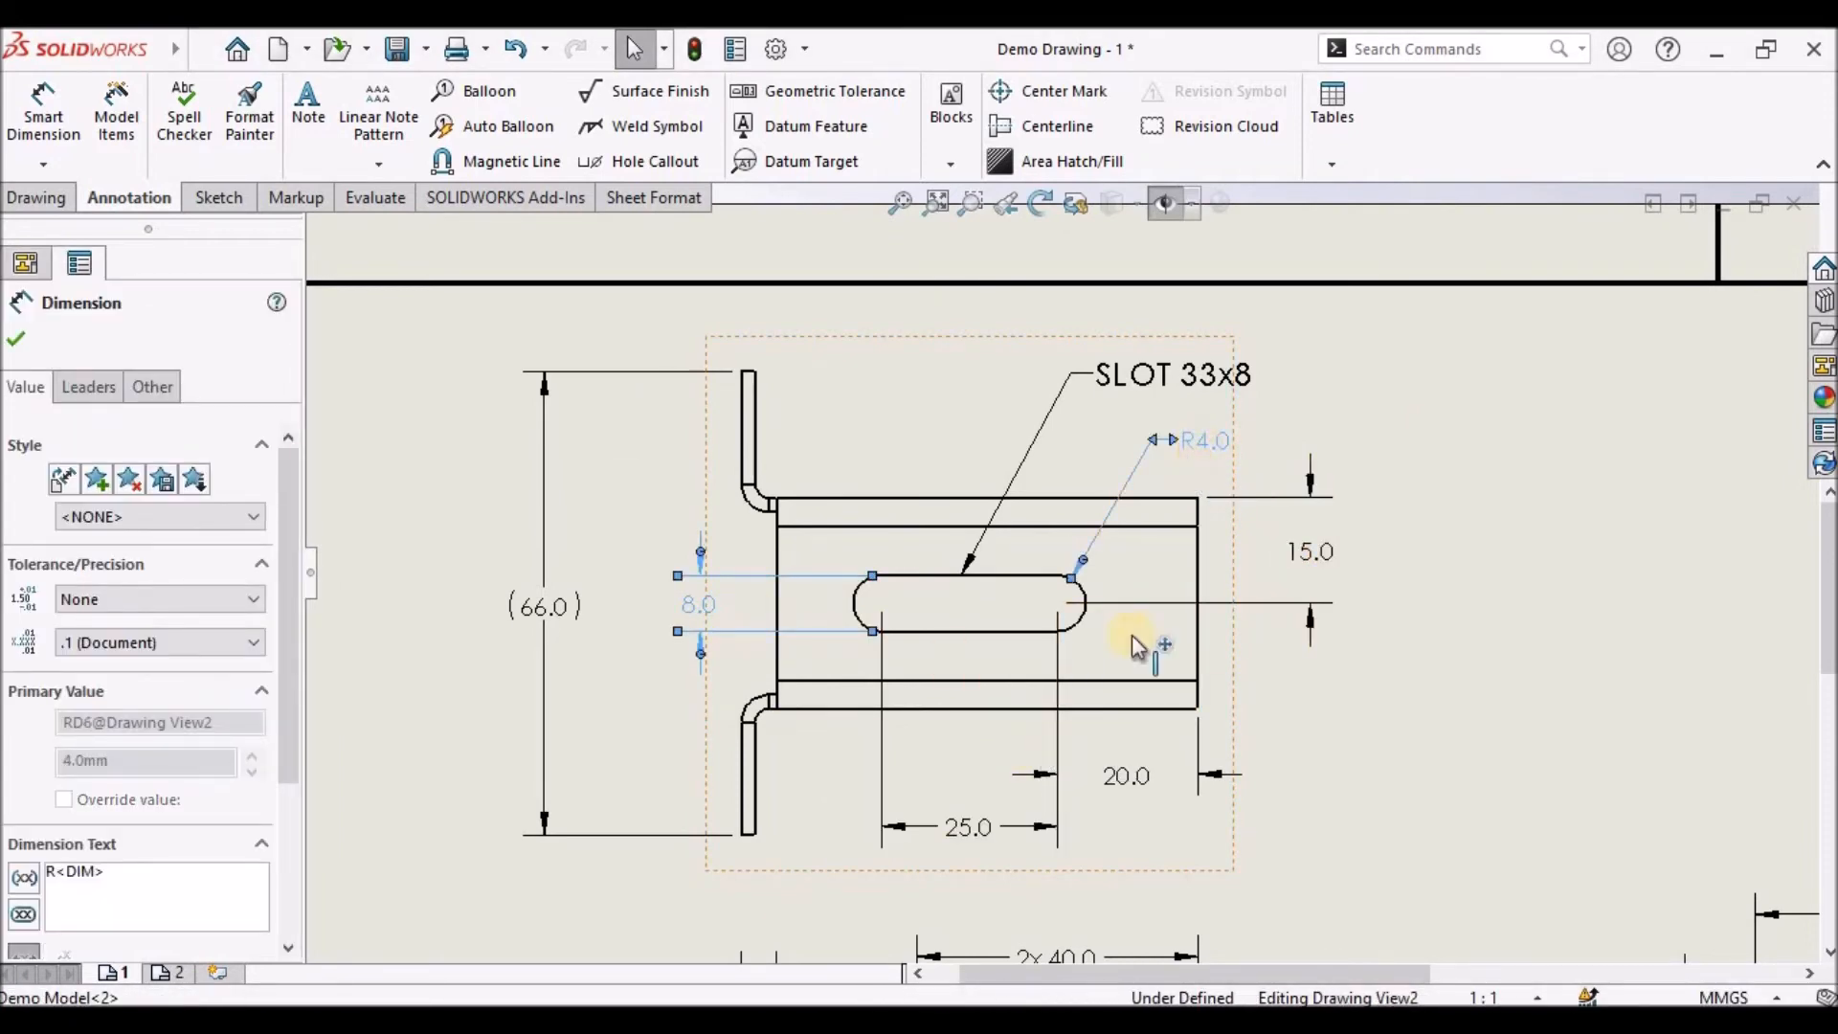
ctrl+click(968, 833)
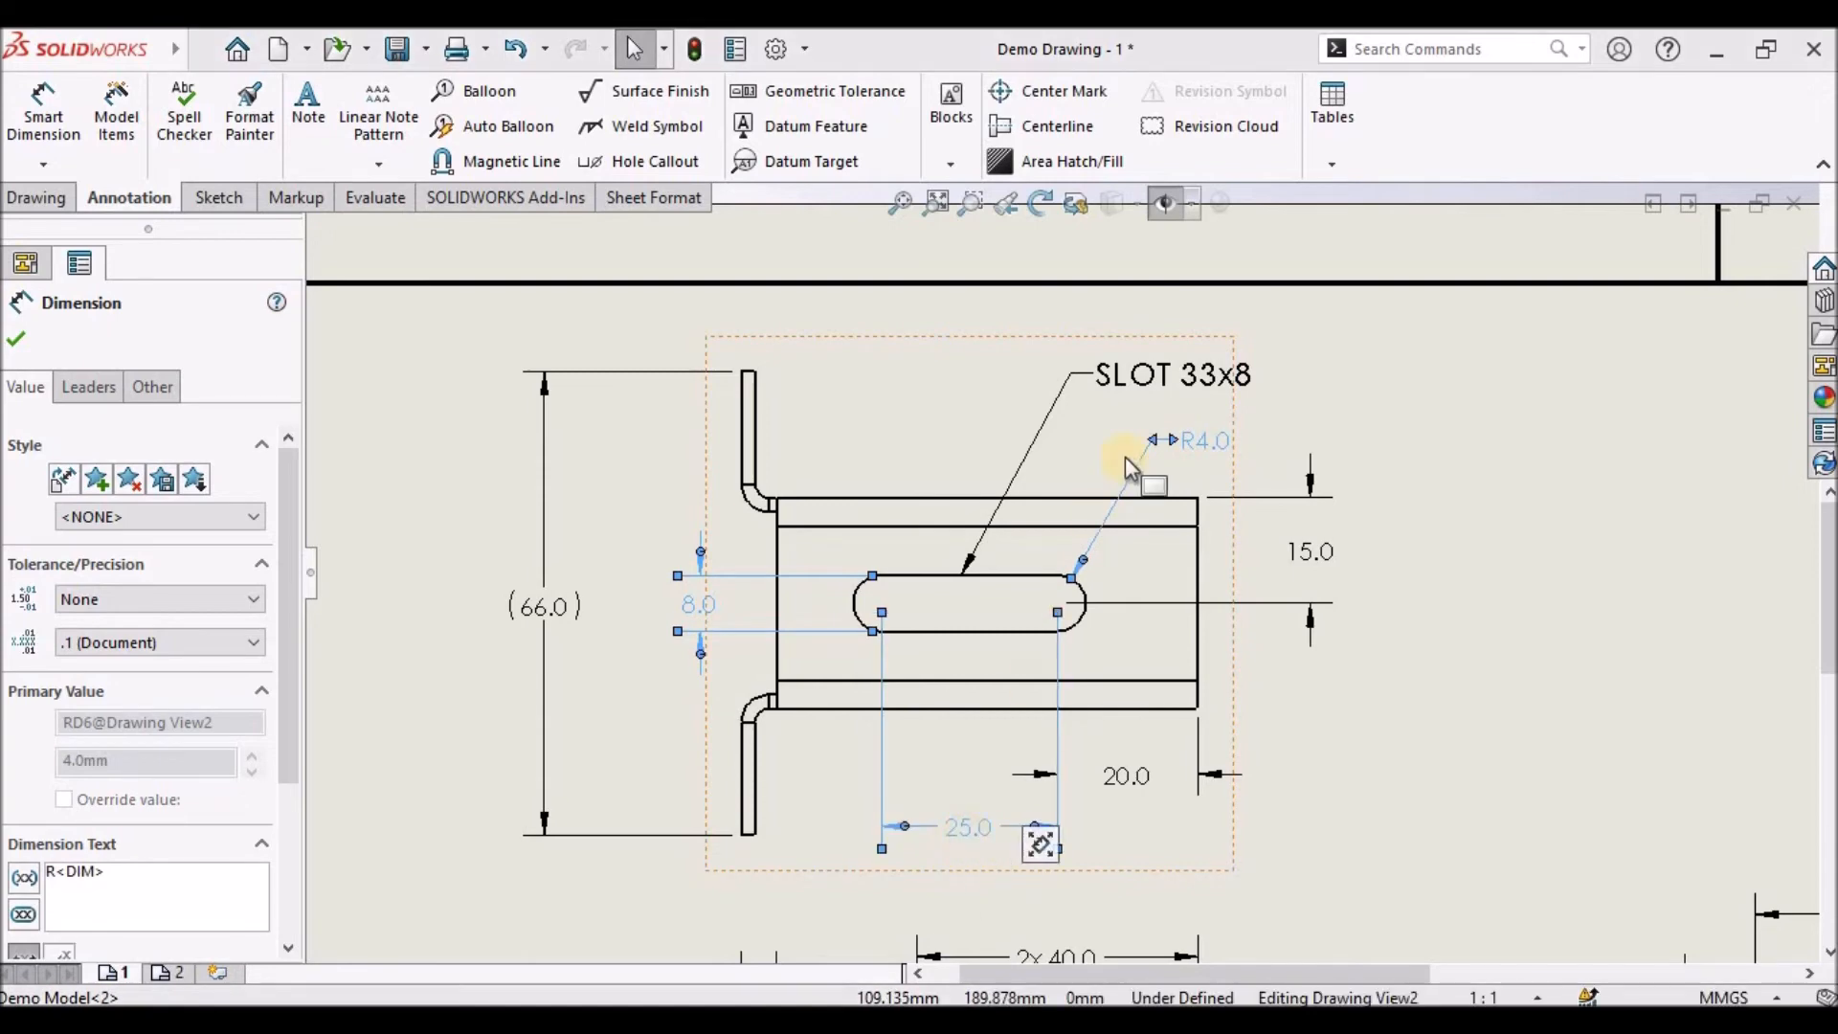
click(1438, 422)
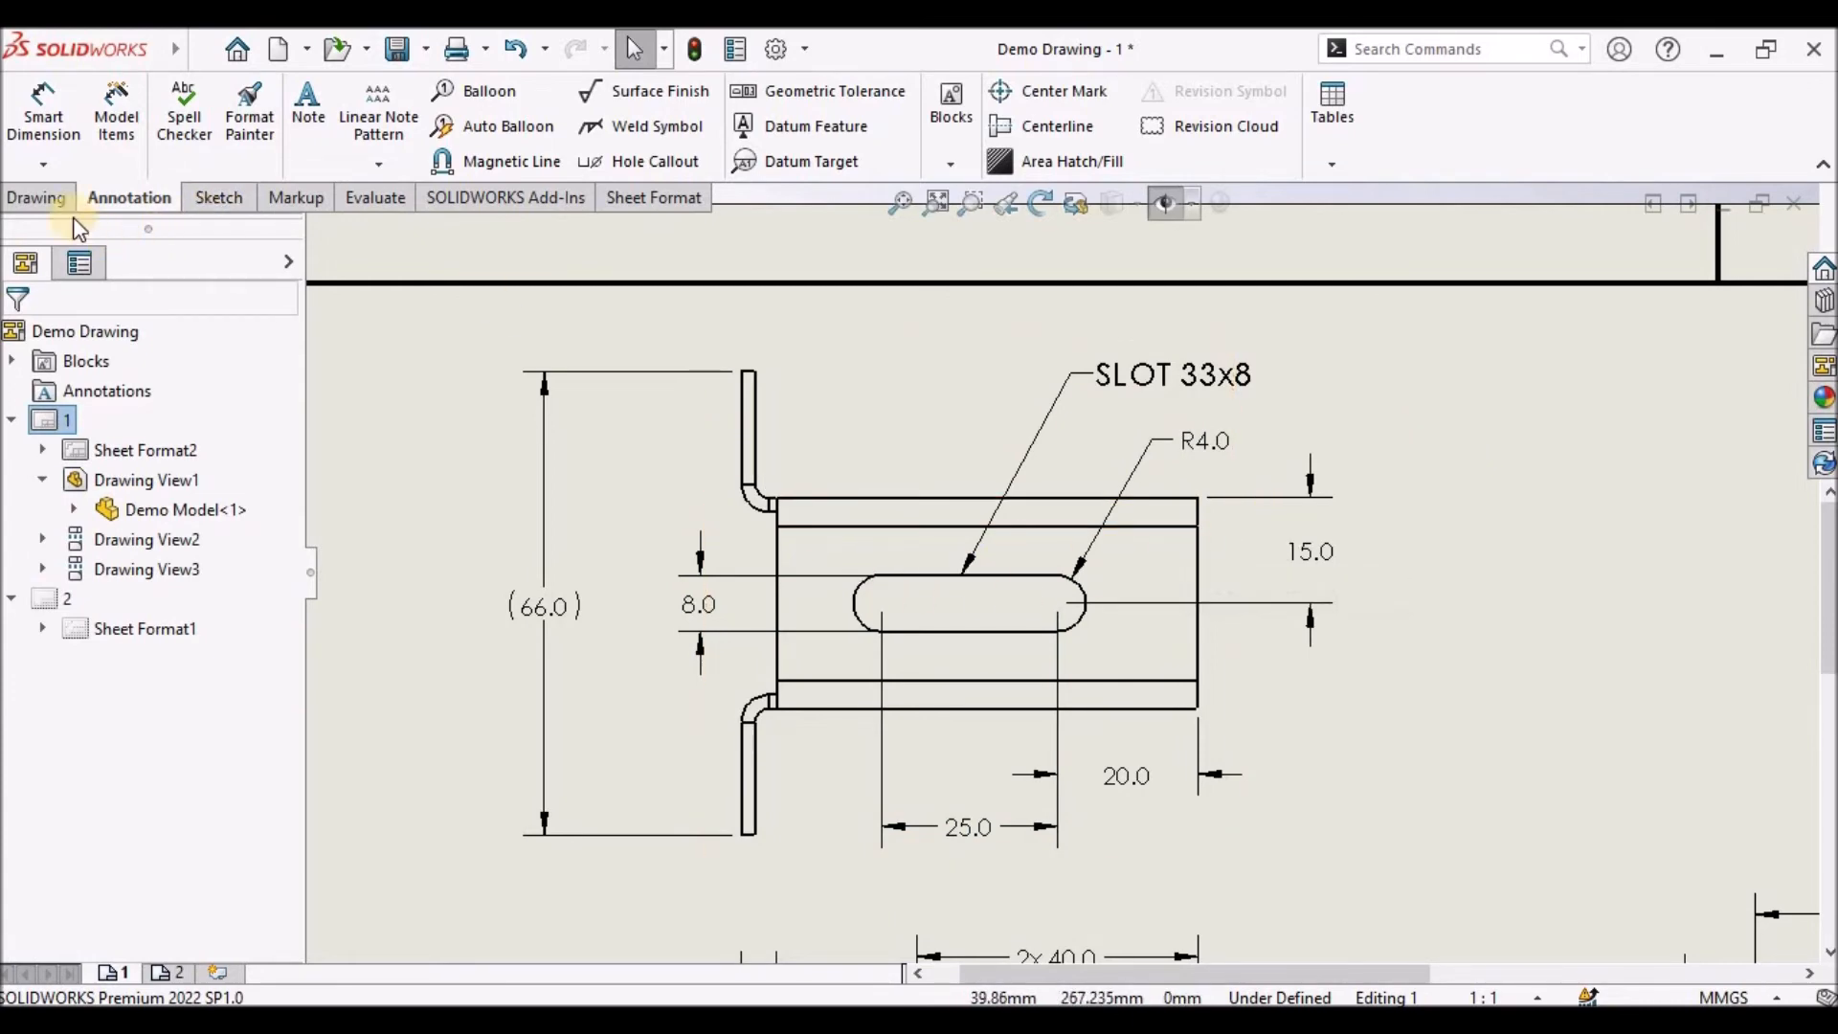
Dimension the upper flange's length from its free end to the channel wall's inner face, placing it between the view and the overall dimension
click(44, 120)
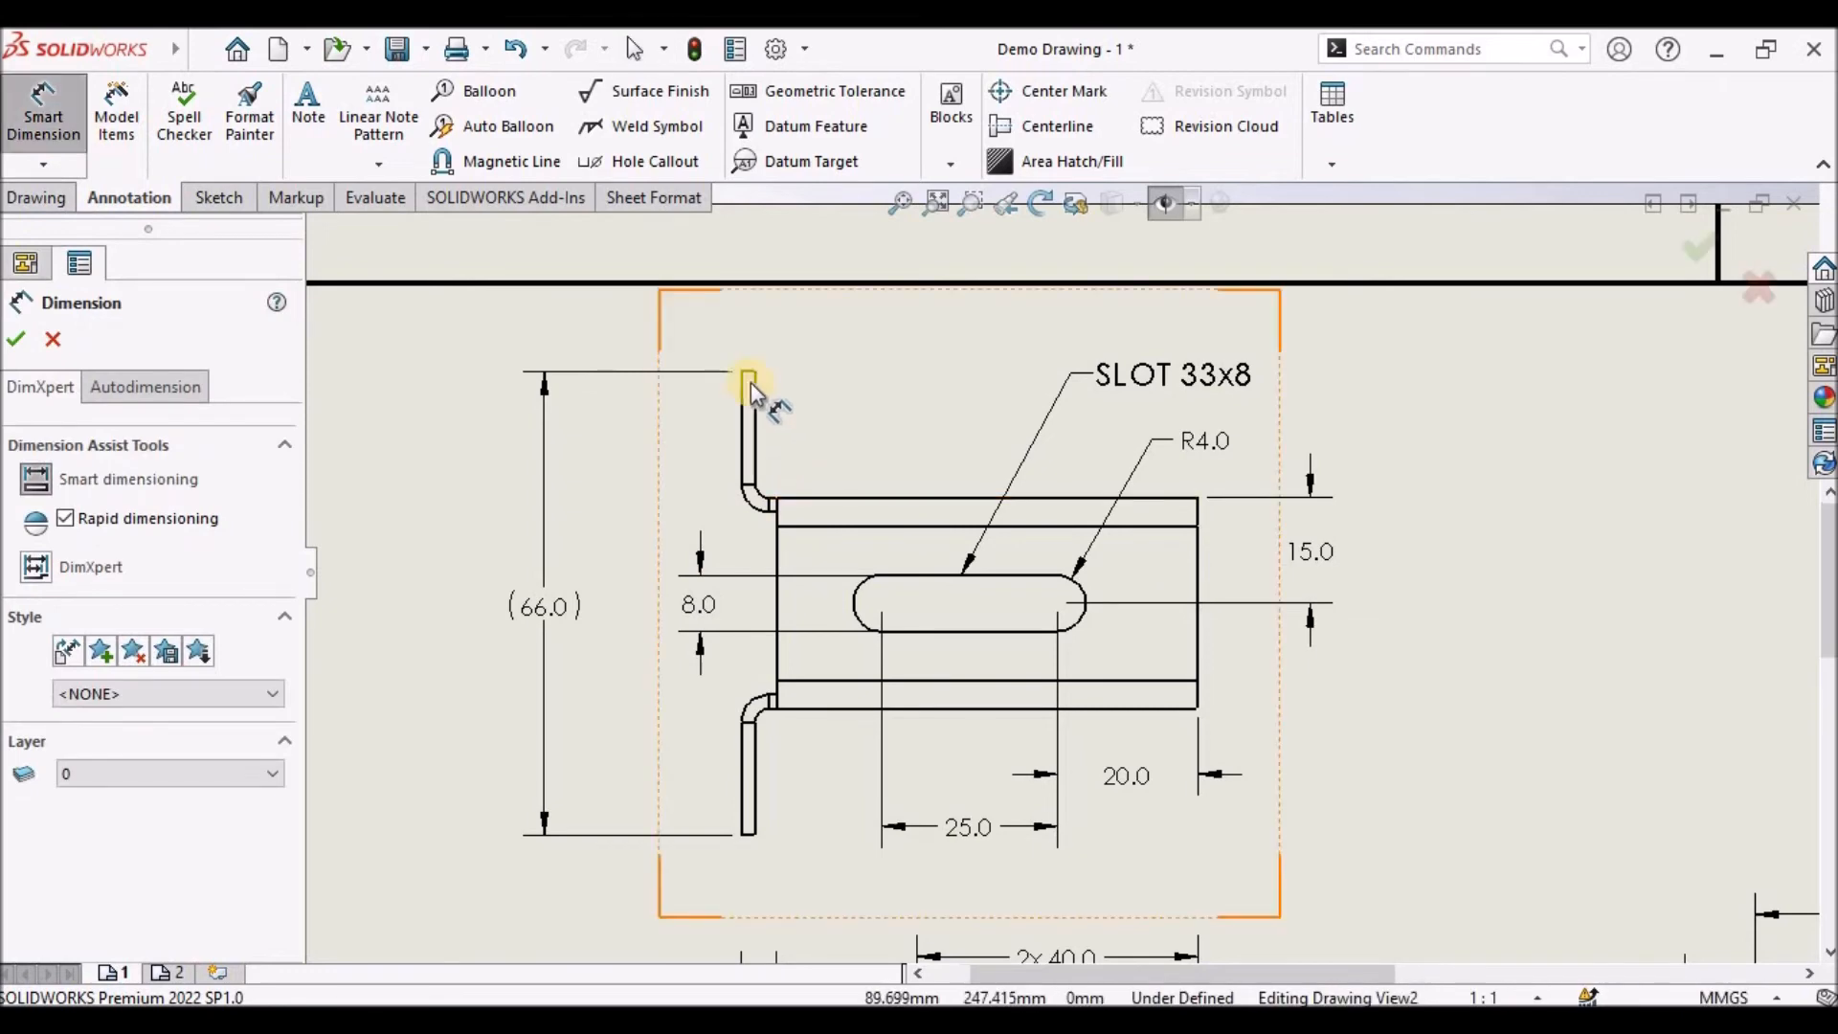
scroll(771, 374, down, 2)
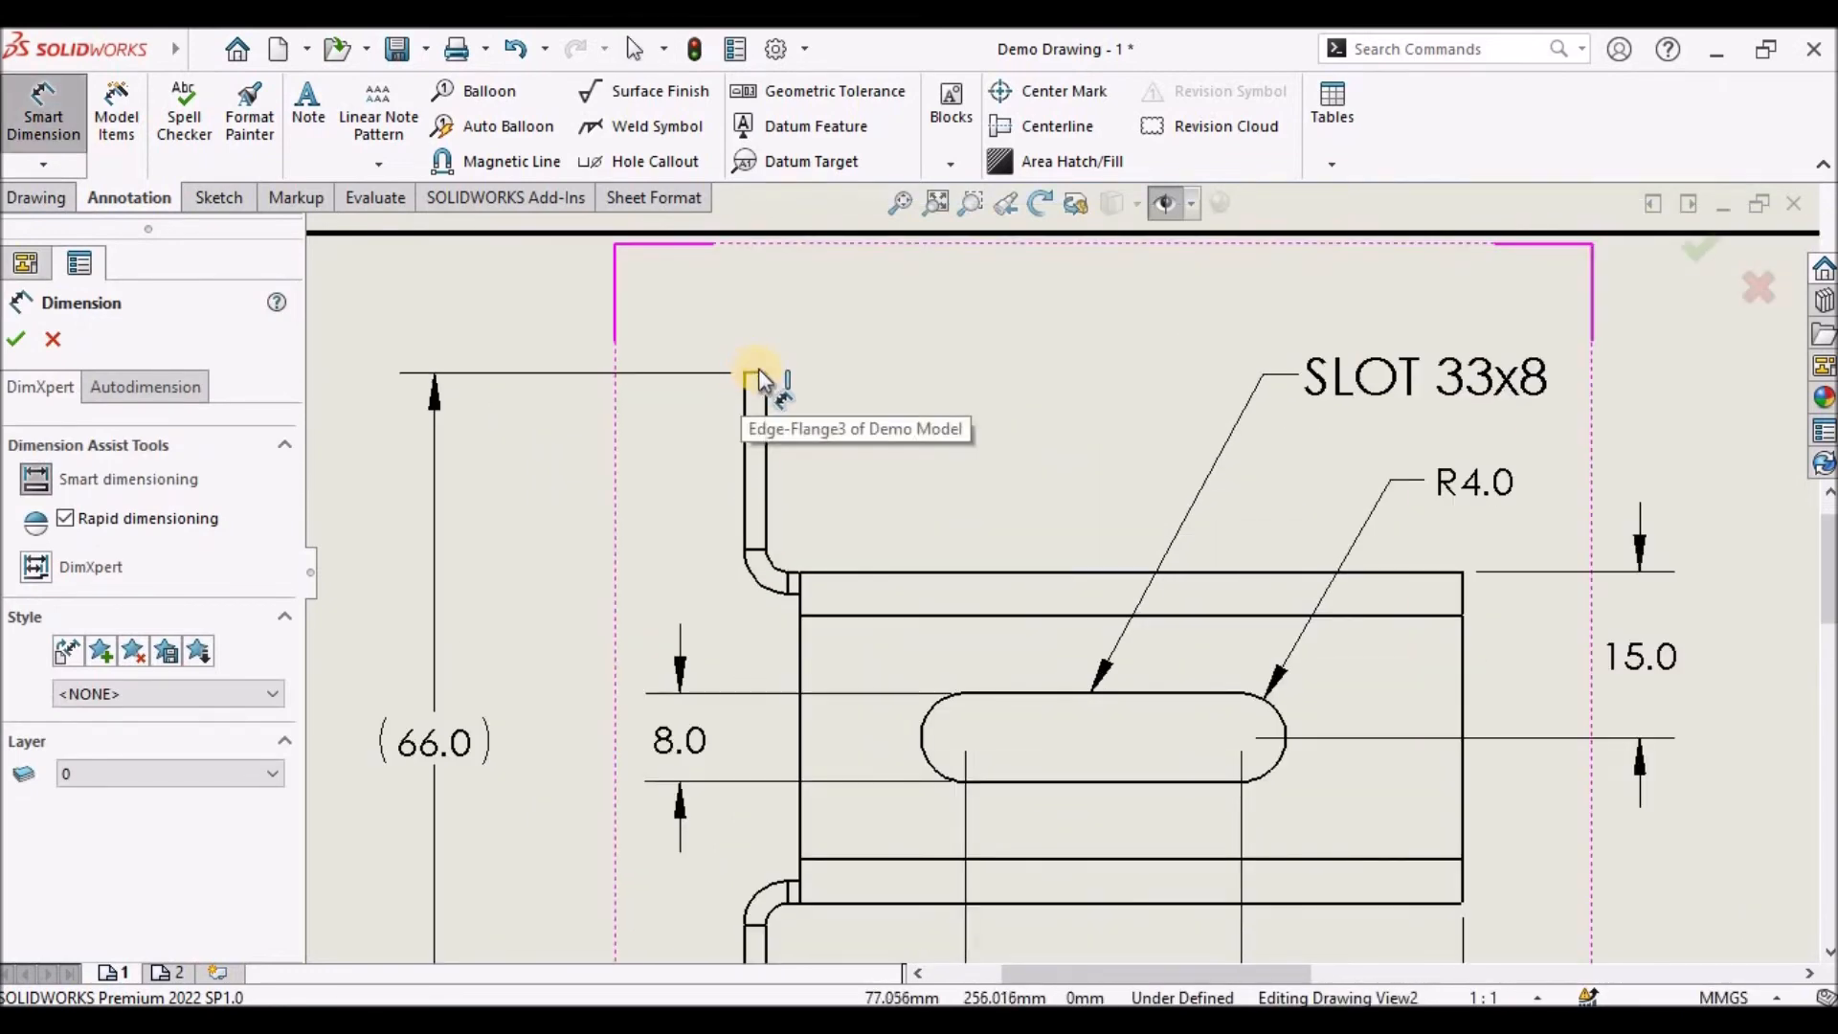
click(757, 373)
scroll(820, 580, down, 3)
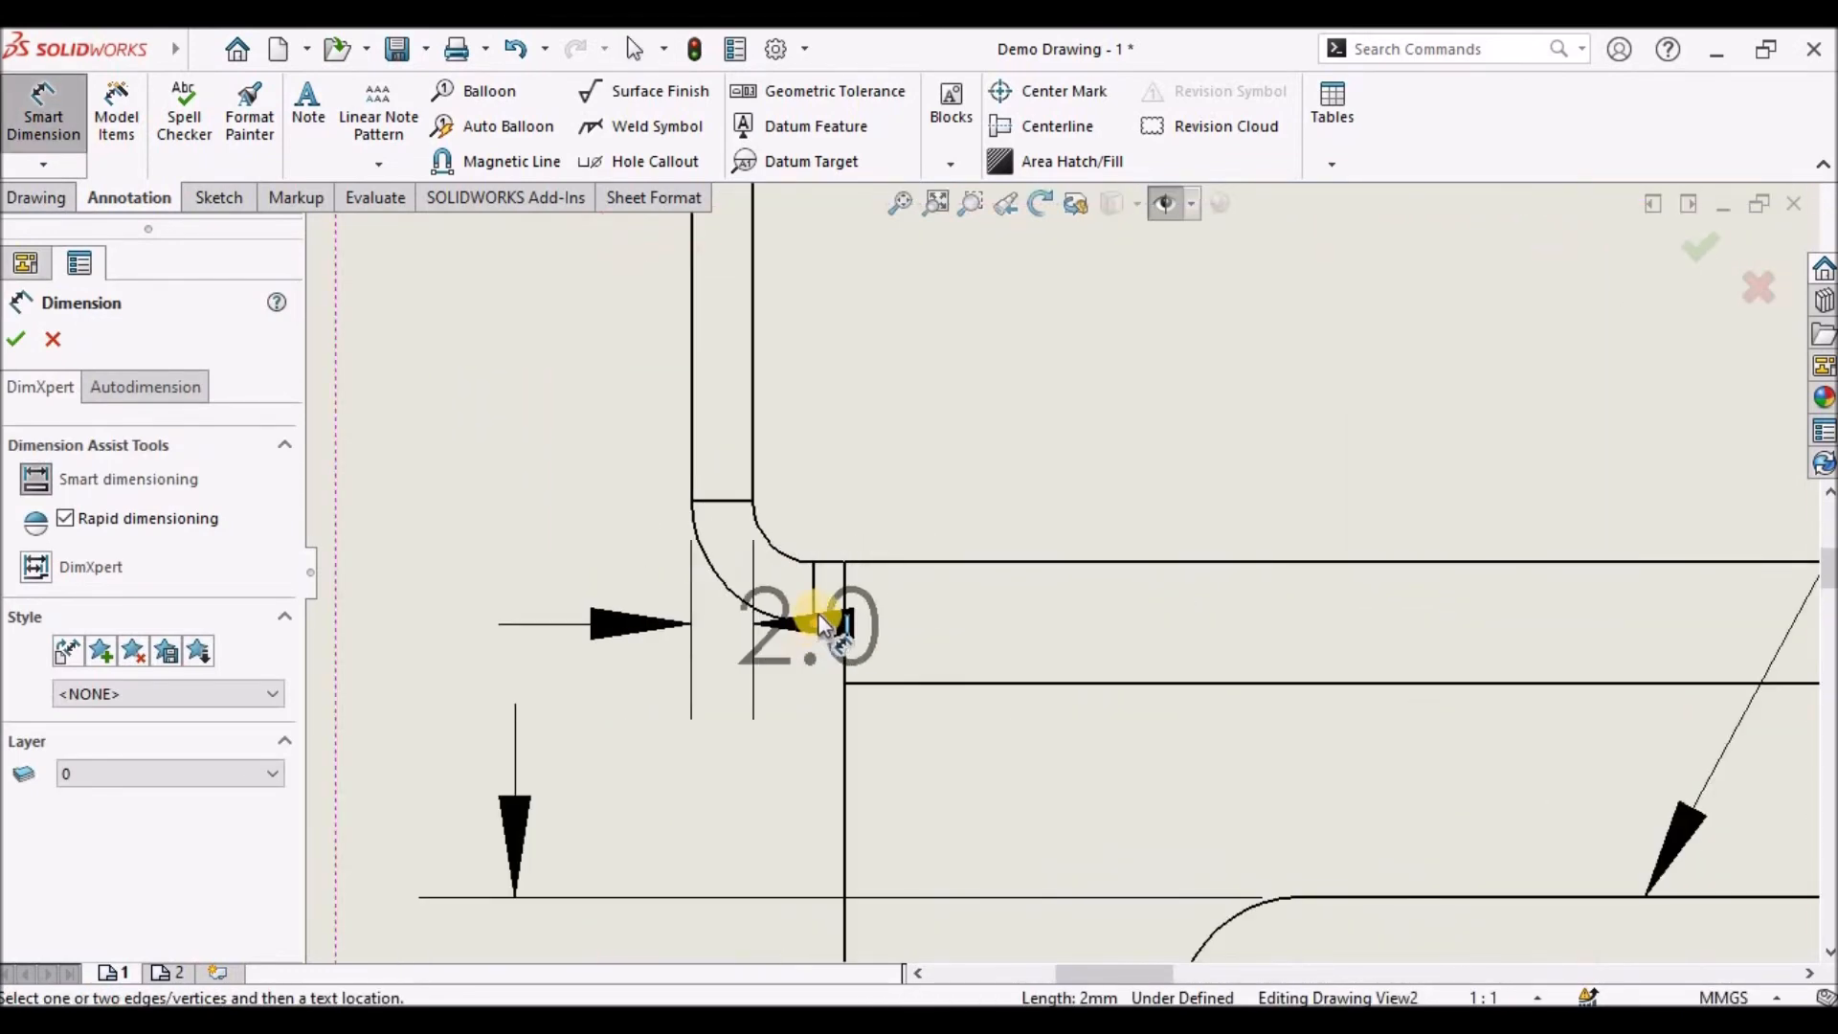
scroll(831, 643, down, 2)
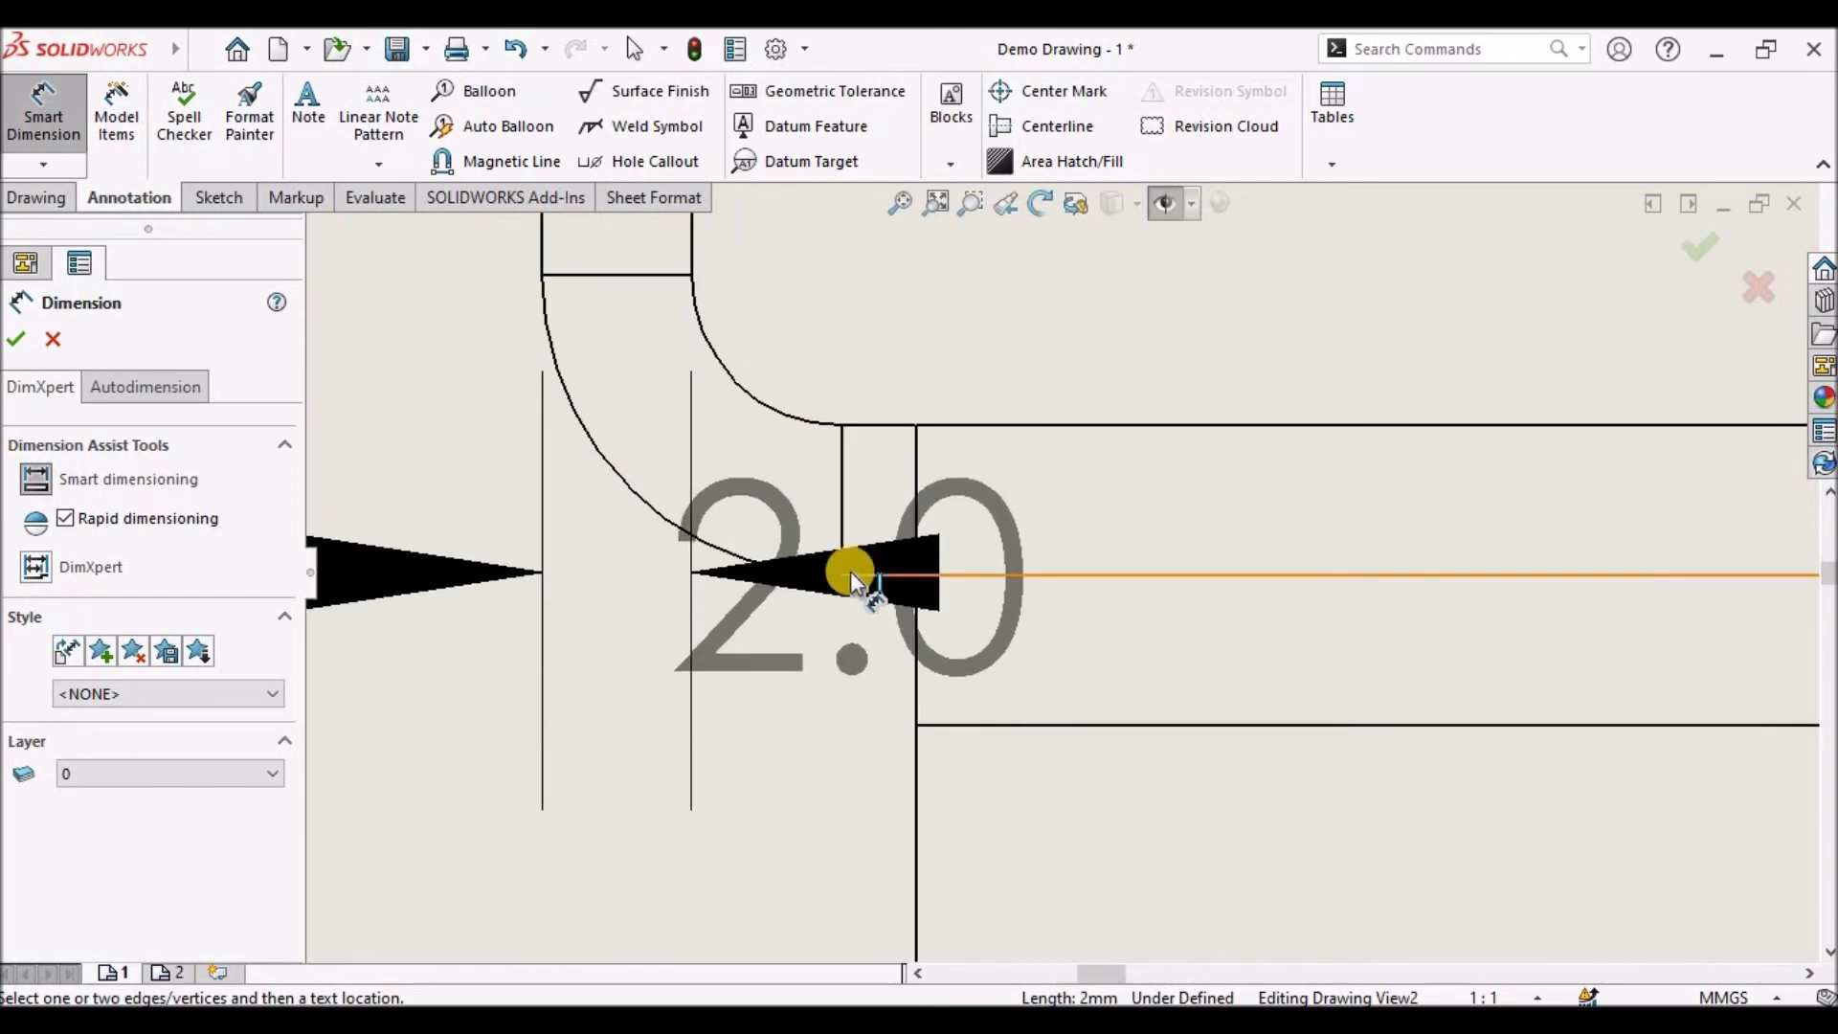
click(852, 577)
scroll(551, 452, up, 5)
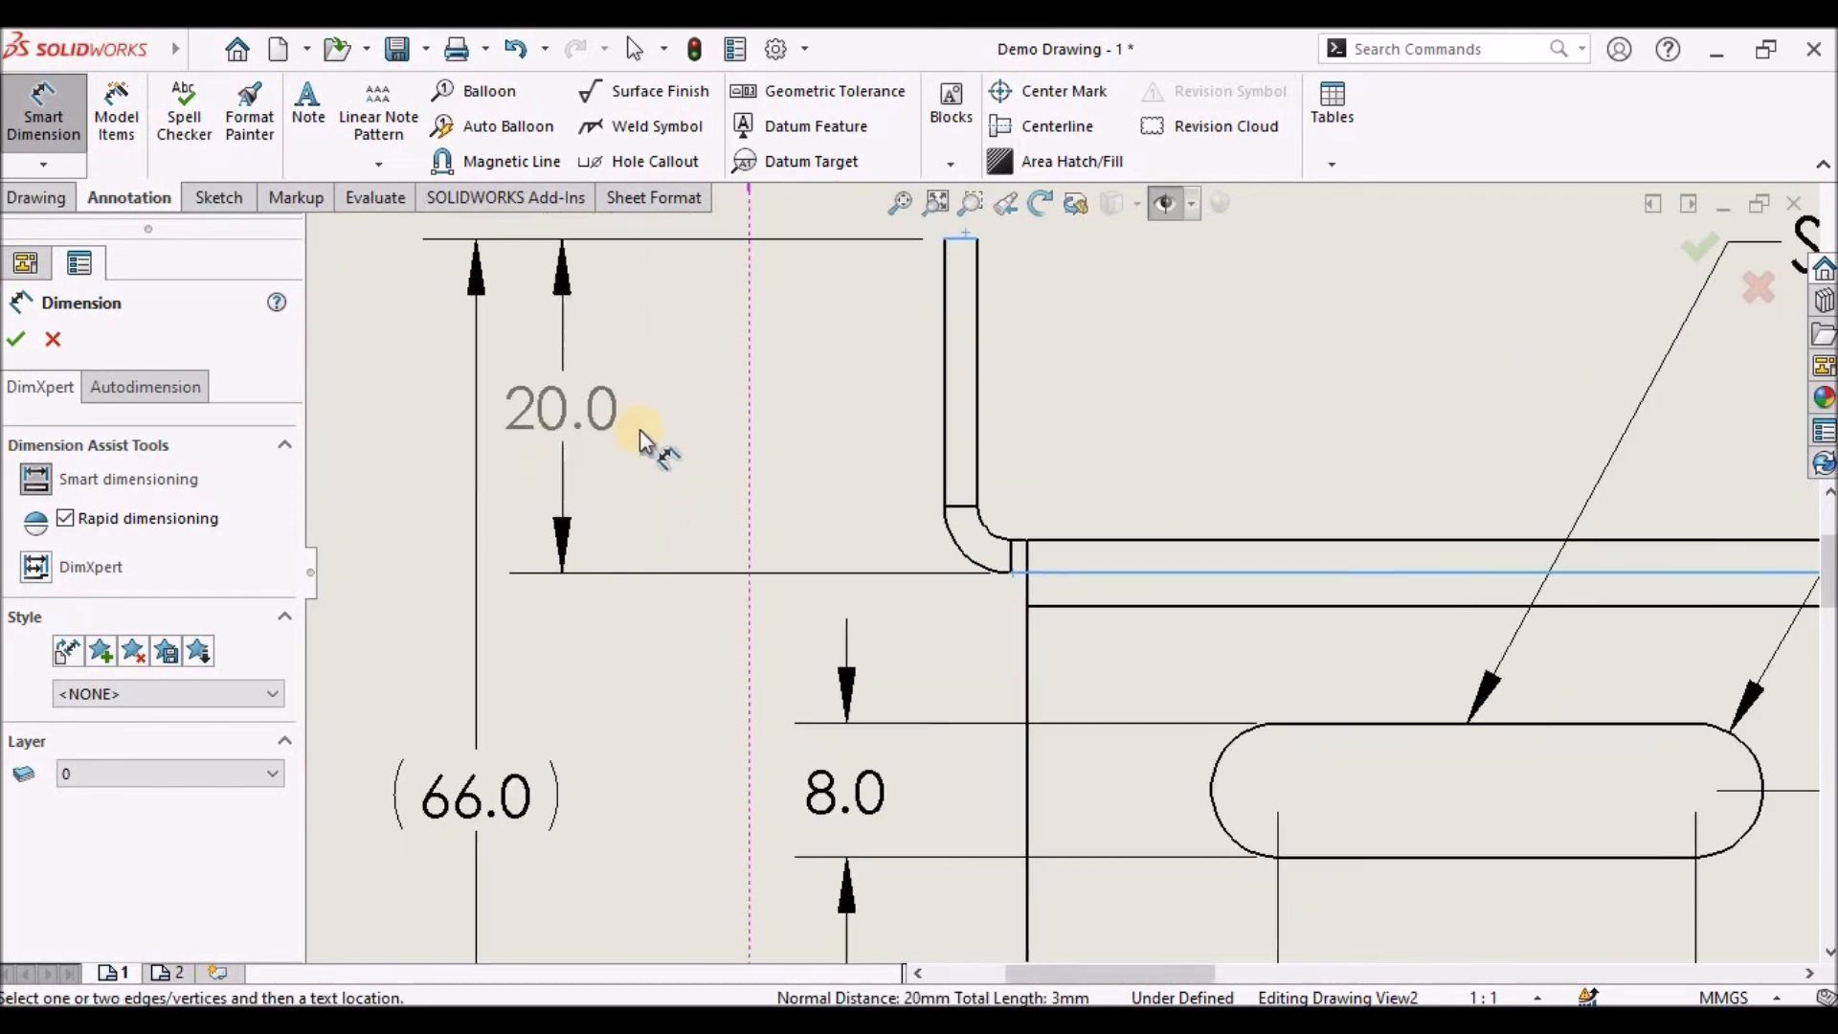
click(654, 428)
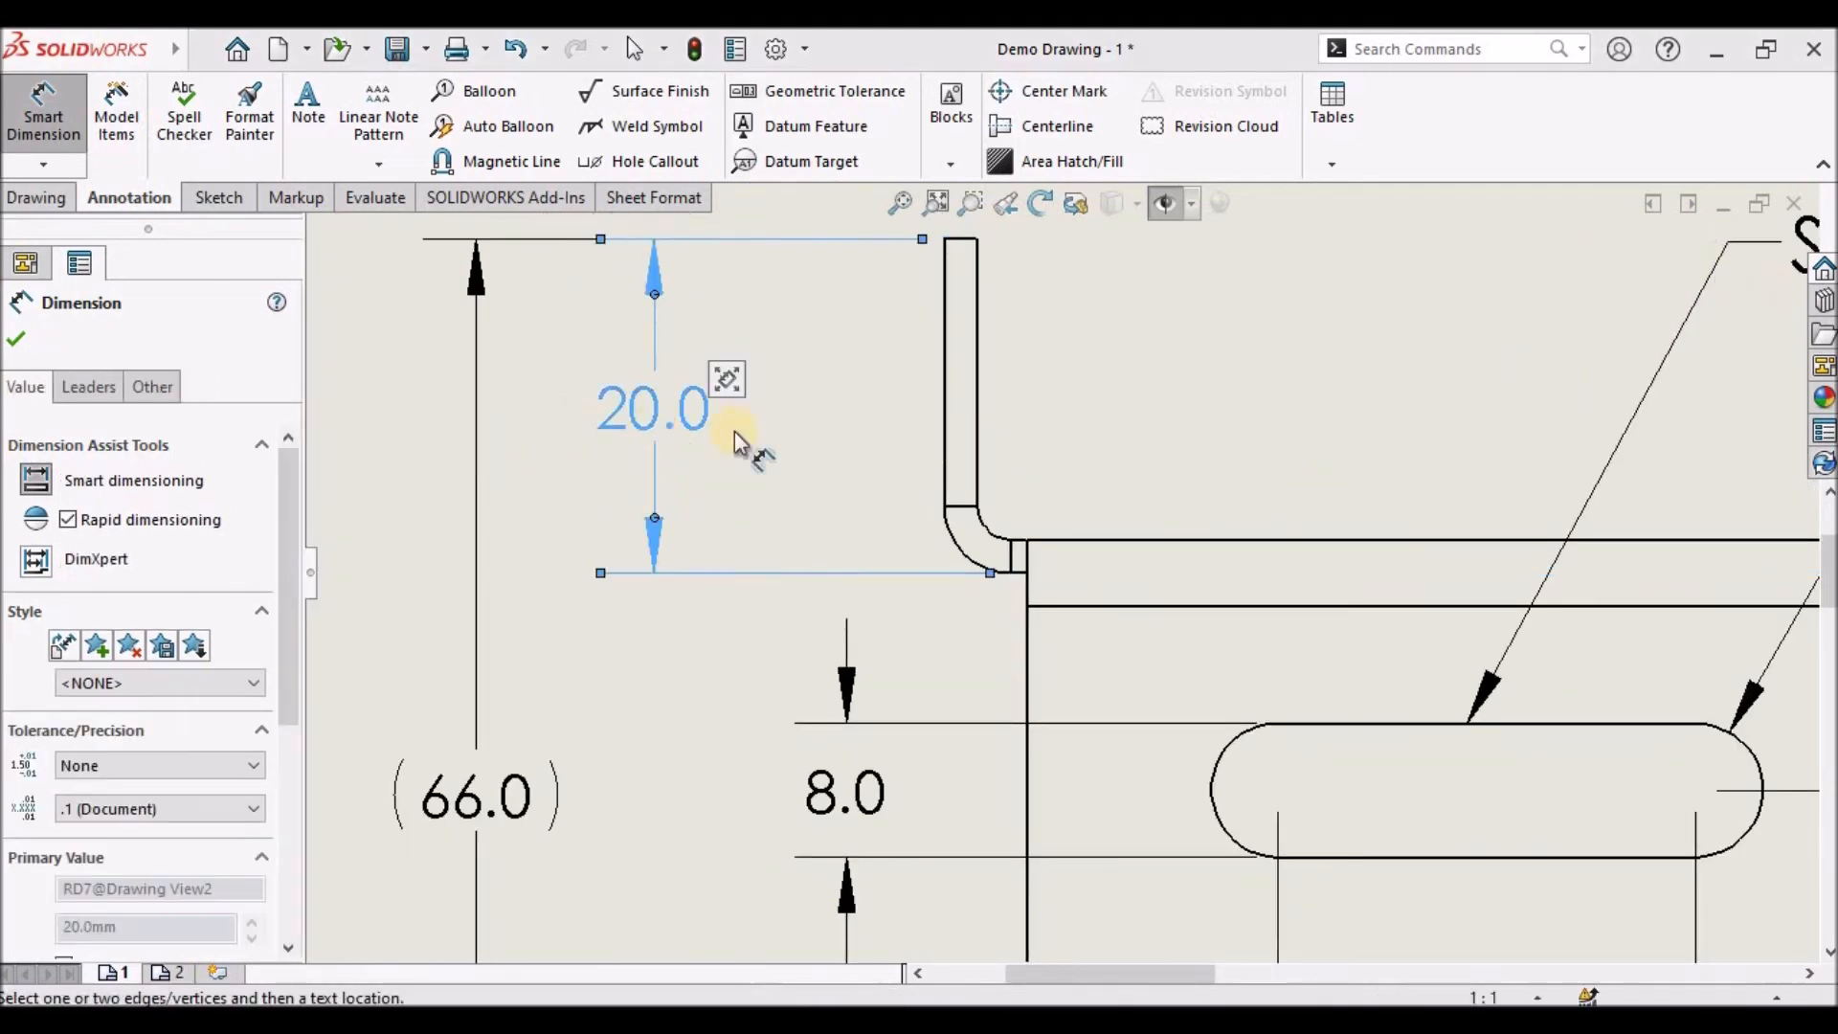
click(17, 341)
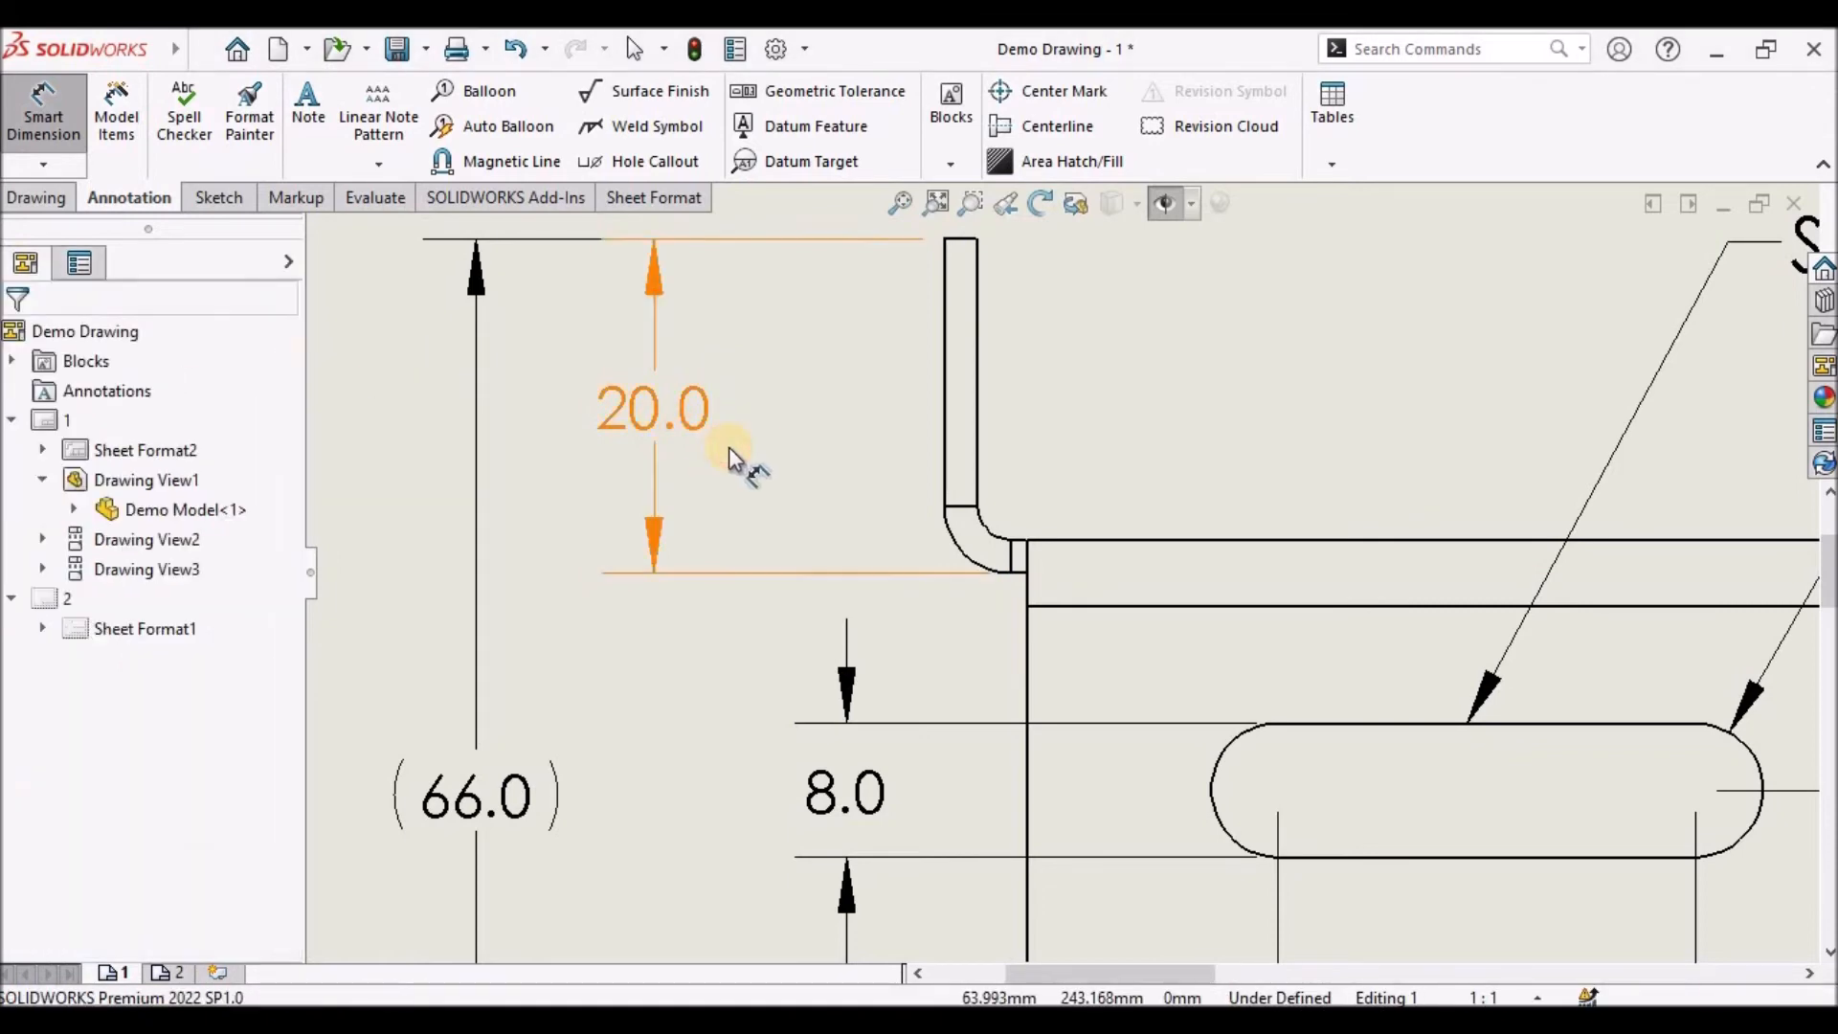
Dimension the lower flange's length from the channel wall's inner face to the flange's free end, placing it inside the overall dimension
scroll(727, 446, up, 5)
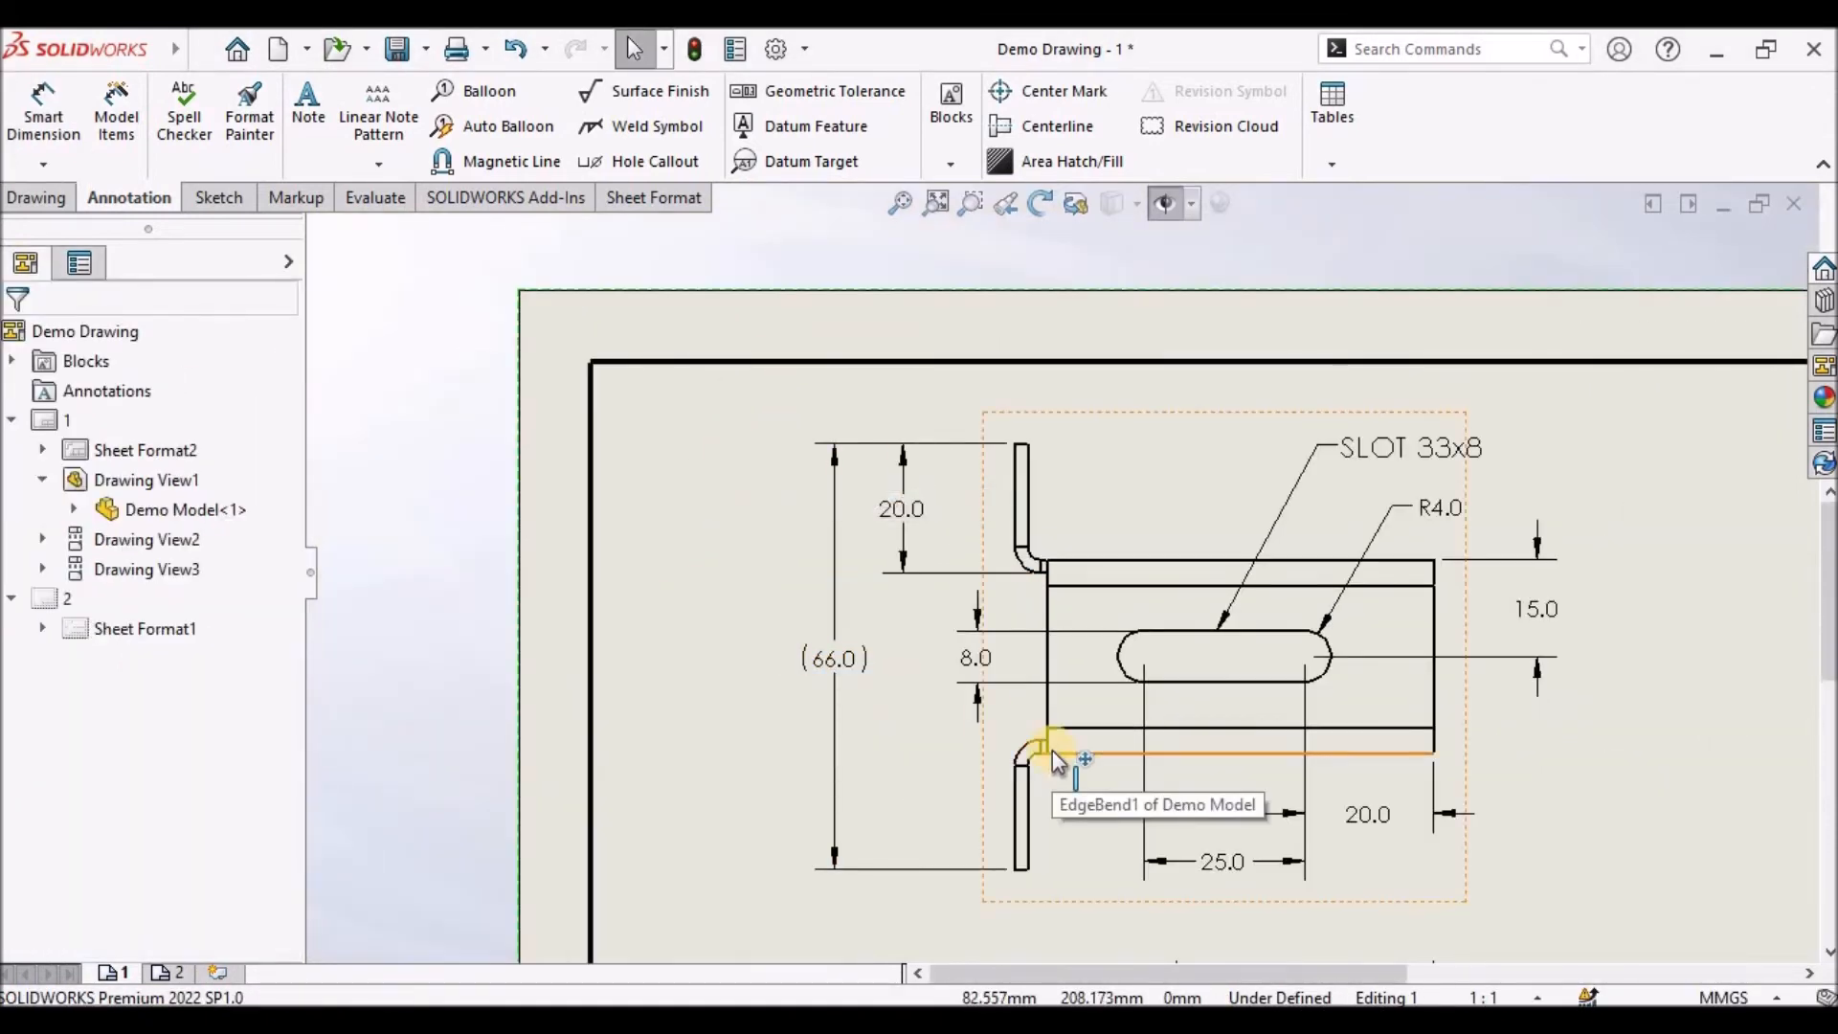
click(43, 113)
scroll(1037, 749, down, 5)
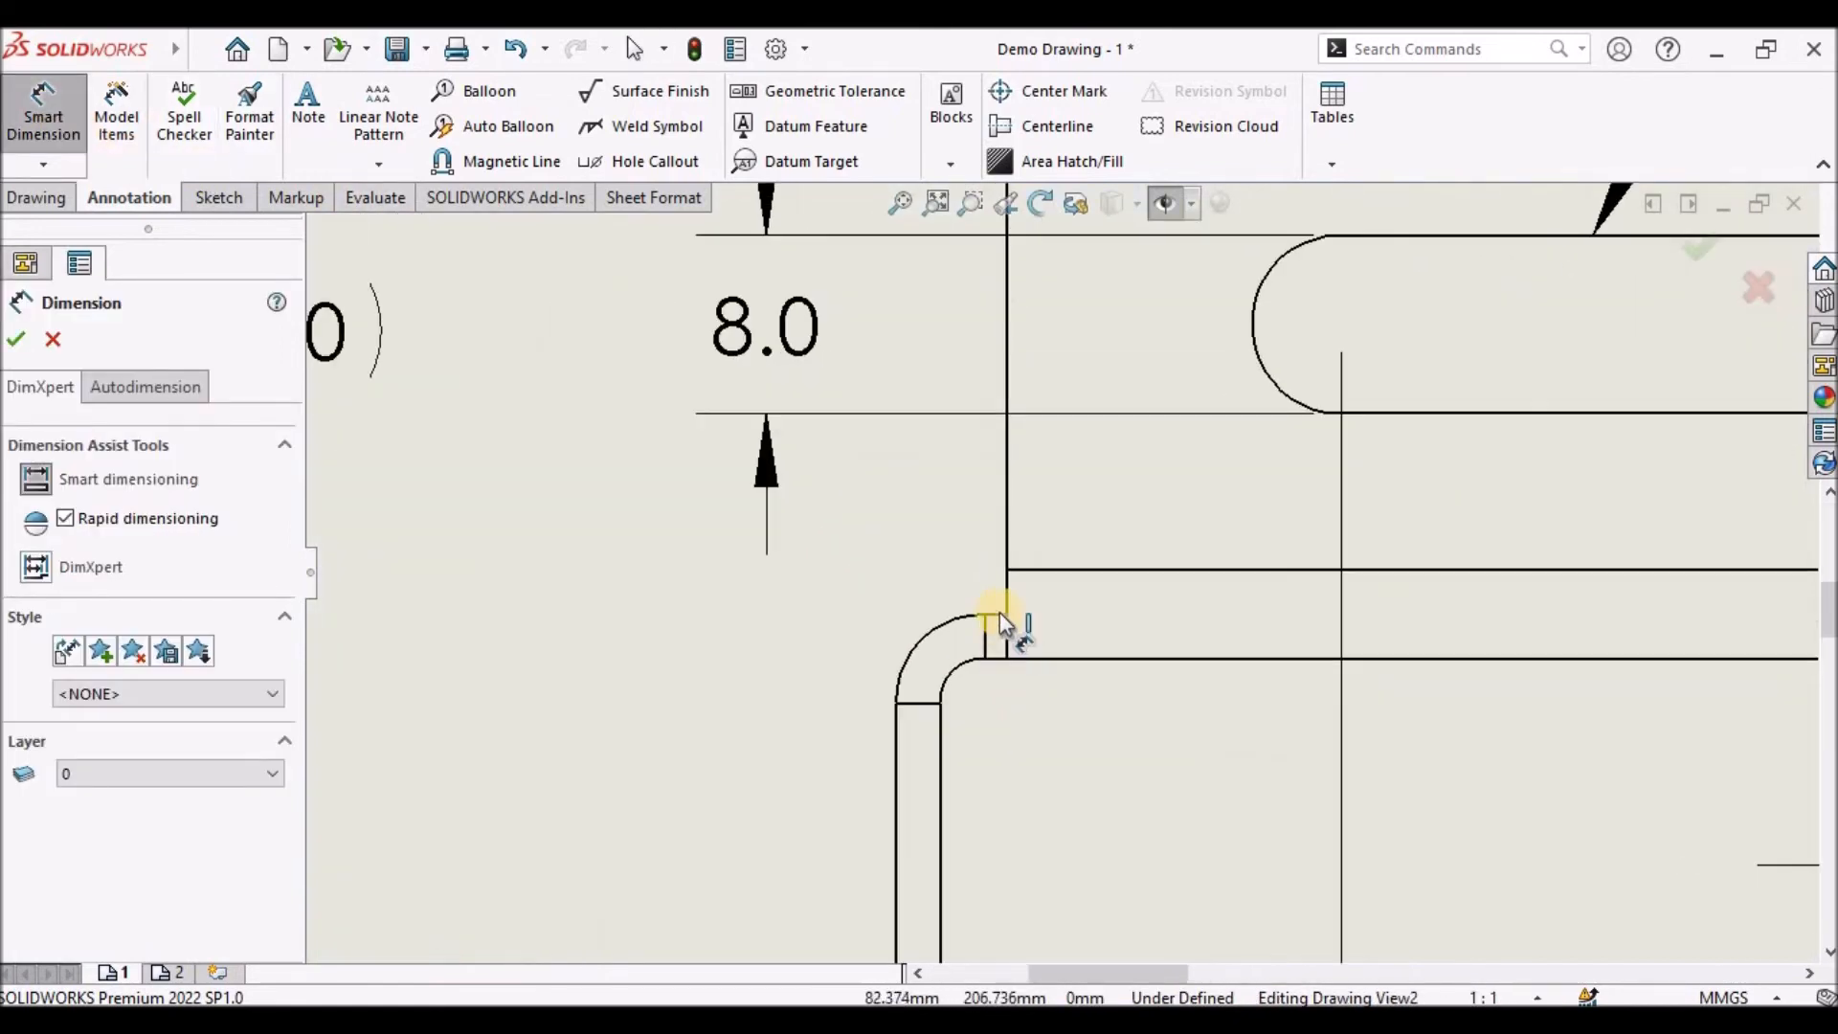
click(991, 614)
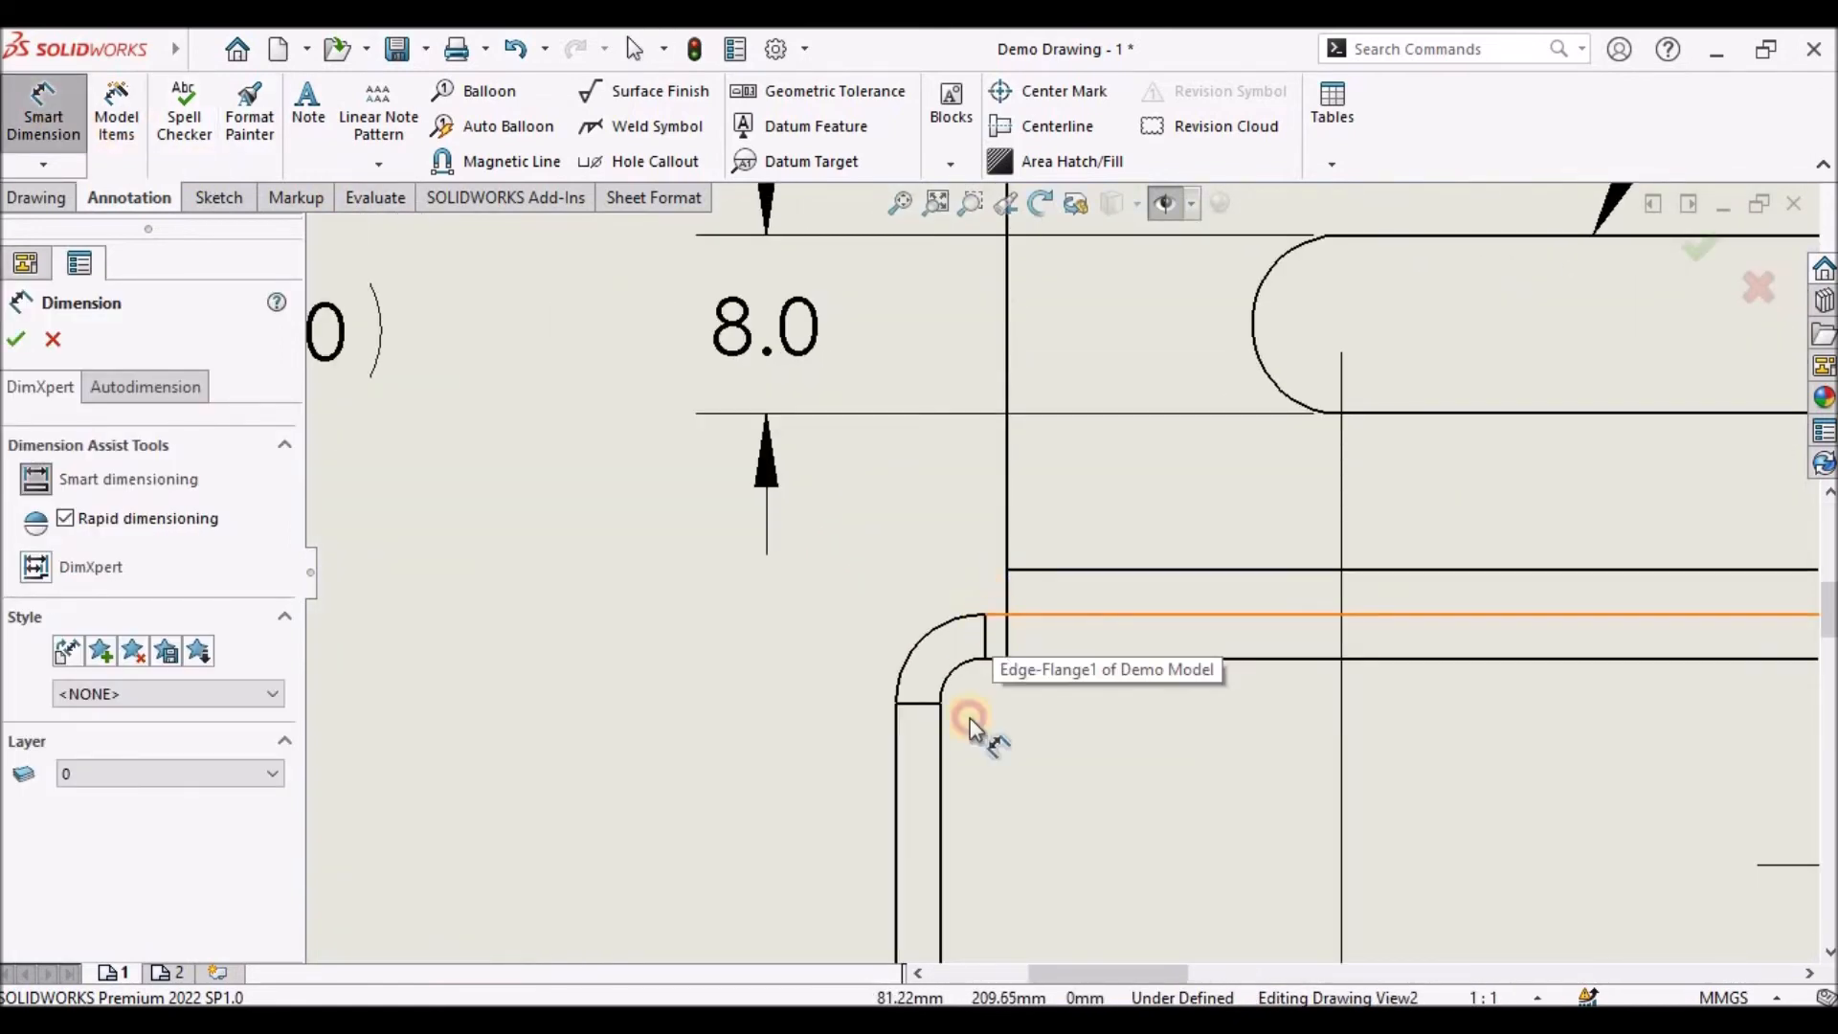
scroll(948, 829, up, 3)
scroll(1015, 737, down, 4)
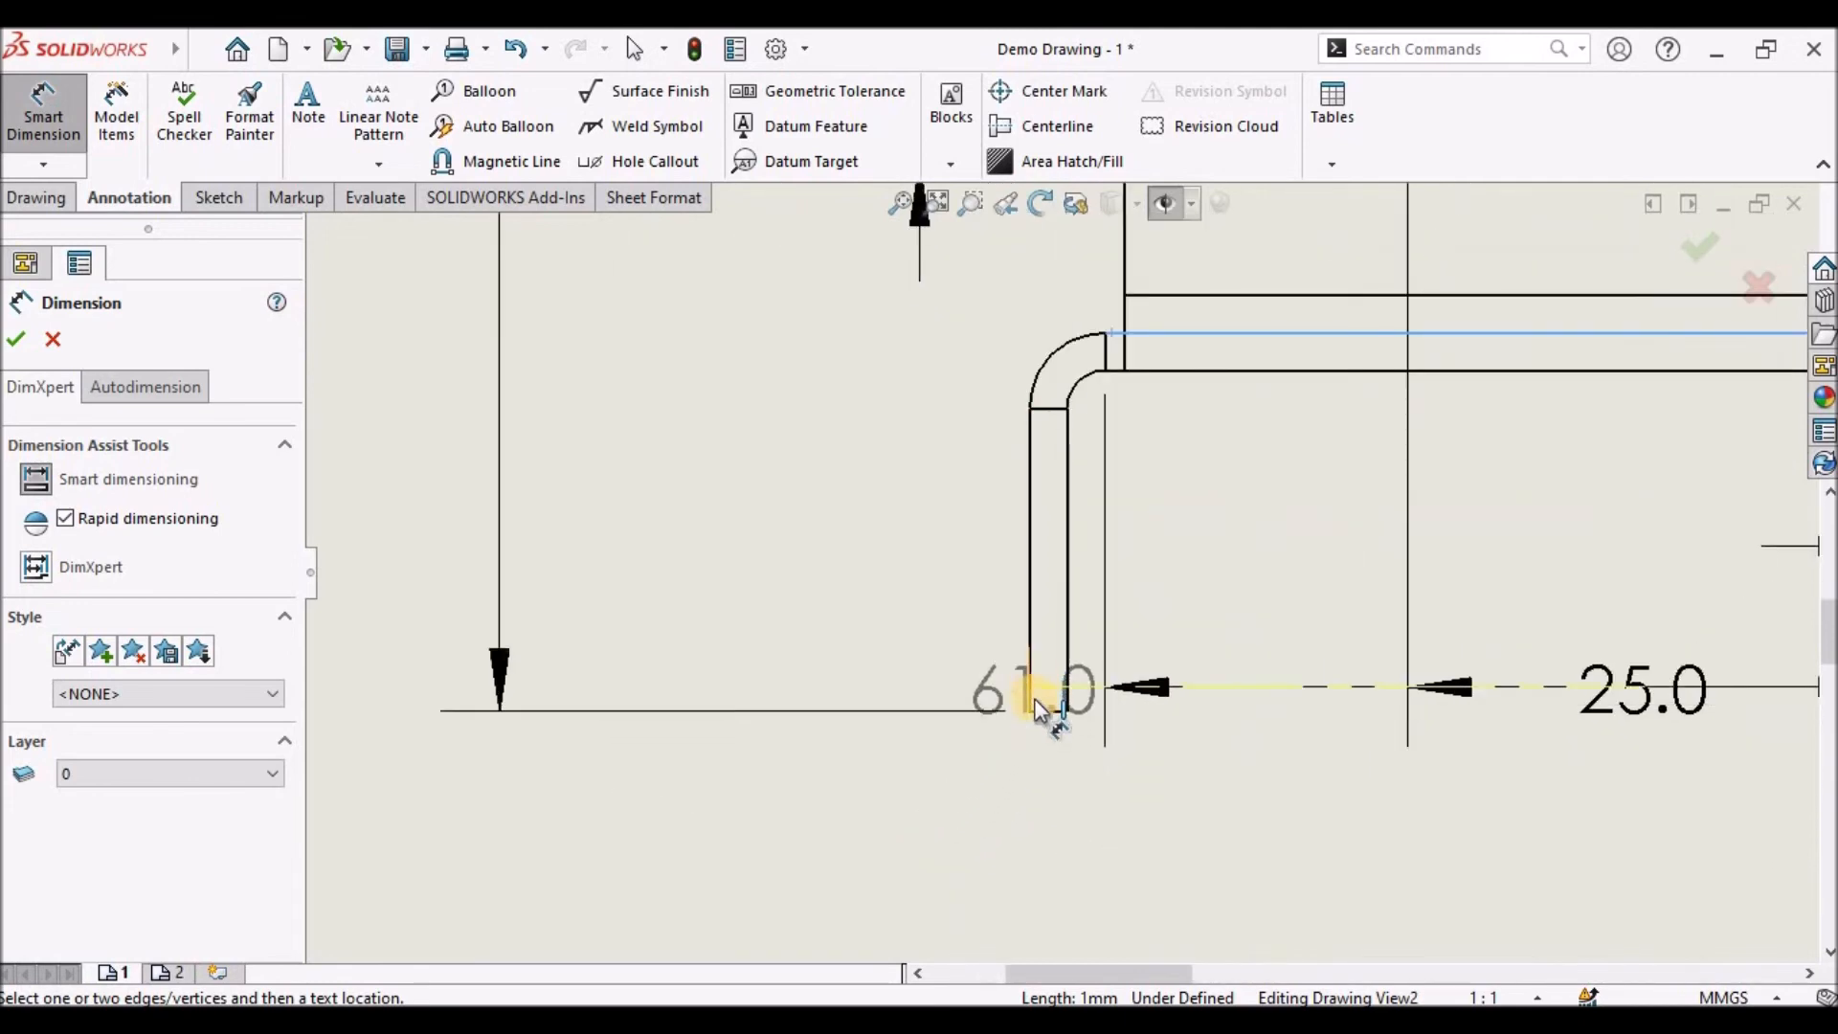
click(1048, 714)
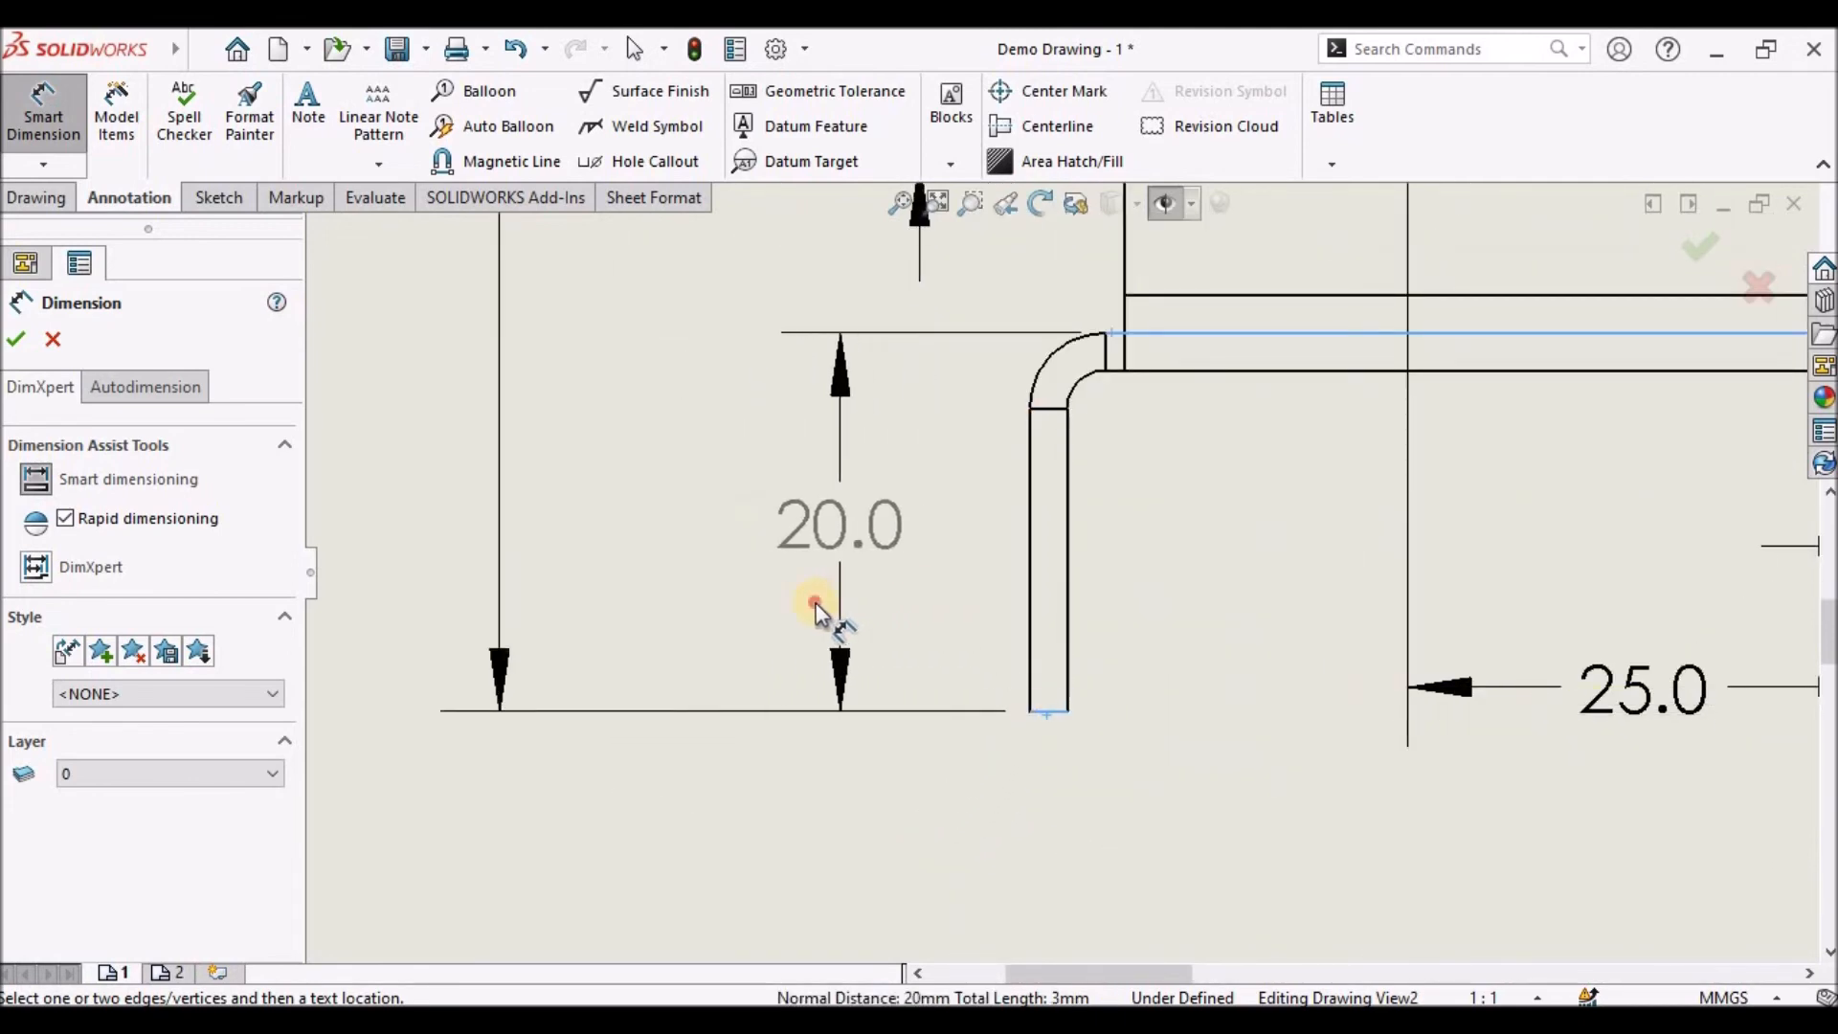
click(816, 603)
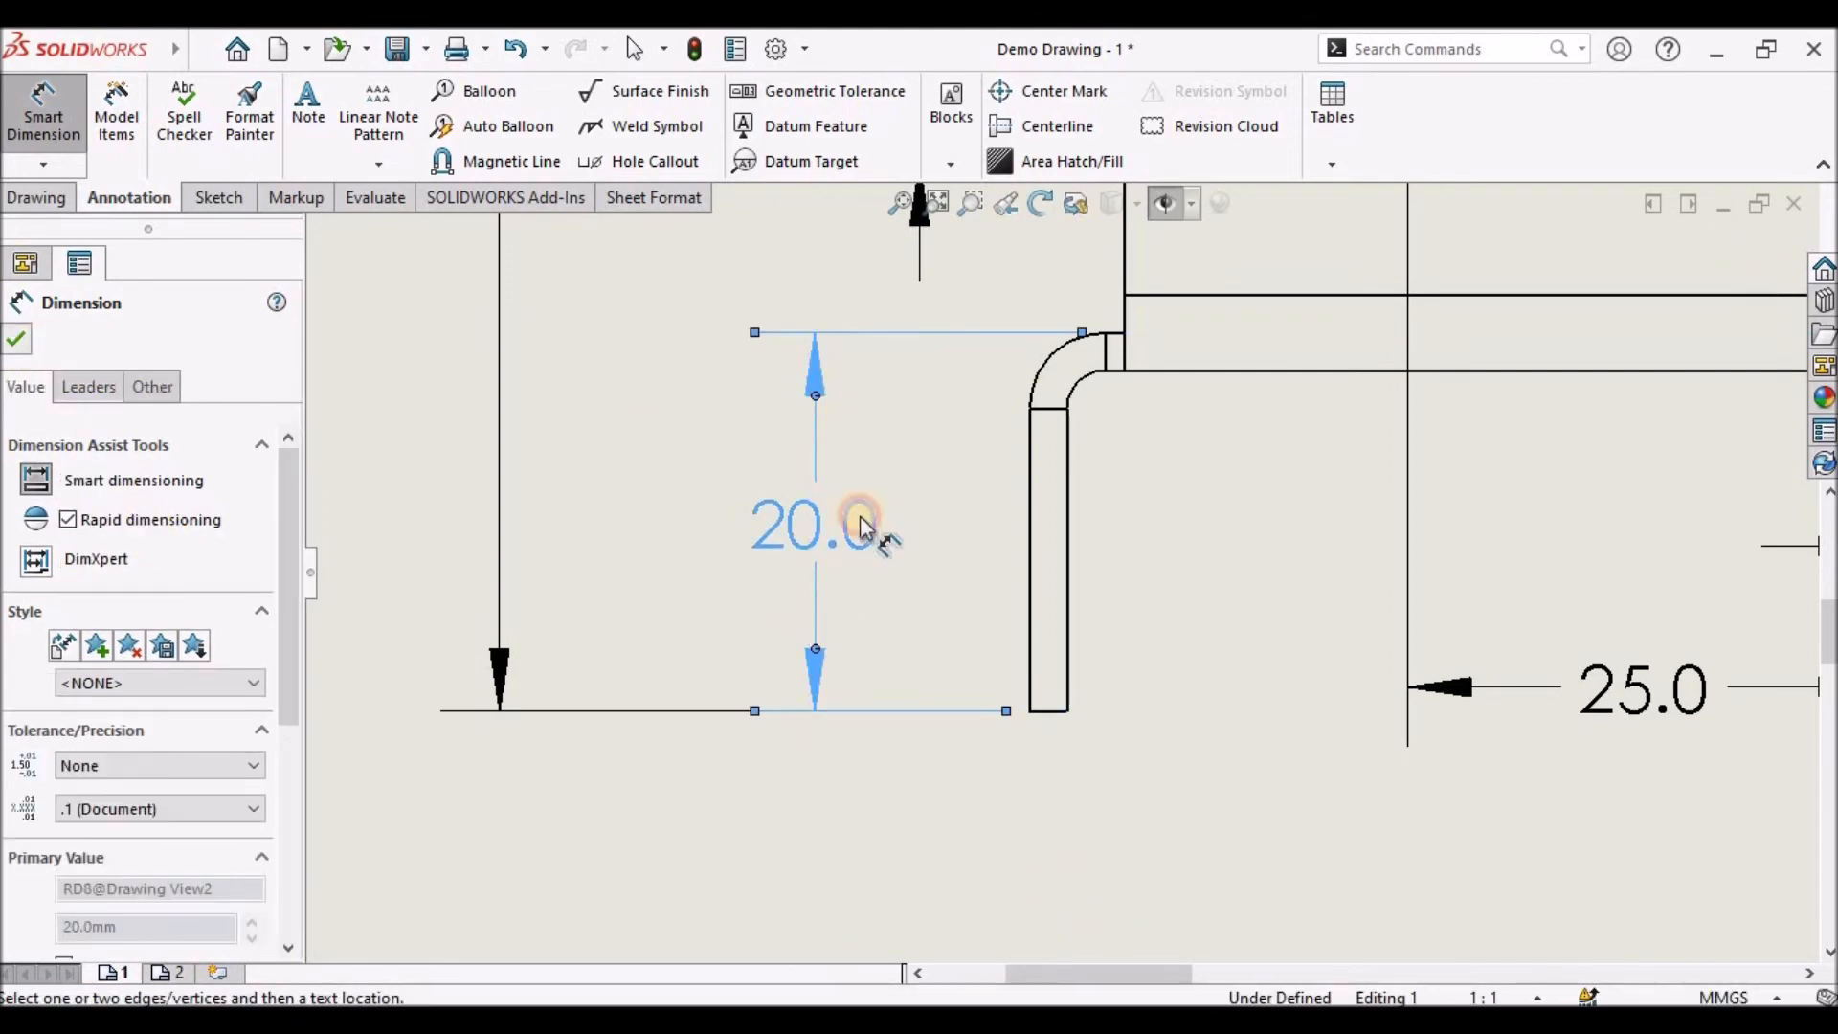
click(645, 442)
Insert a Trimetric model view of Demo Model in the sheet's empty upper-right area, above the title block
scroll(862, 521, up, 4)
scroll(865, 523, up, 5)
click(900, 203)
click(775, 82)
click(19, 199)
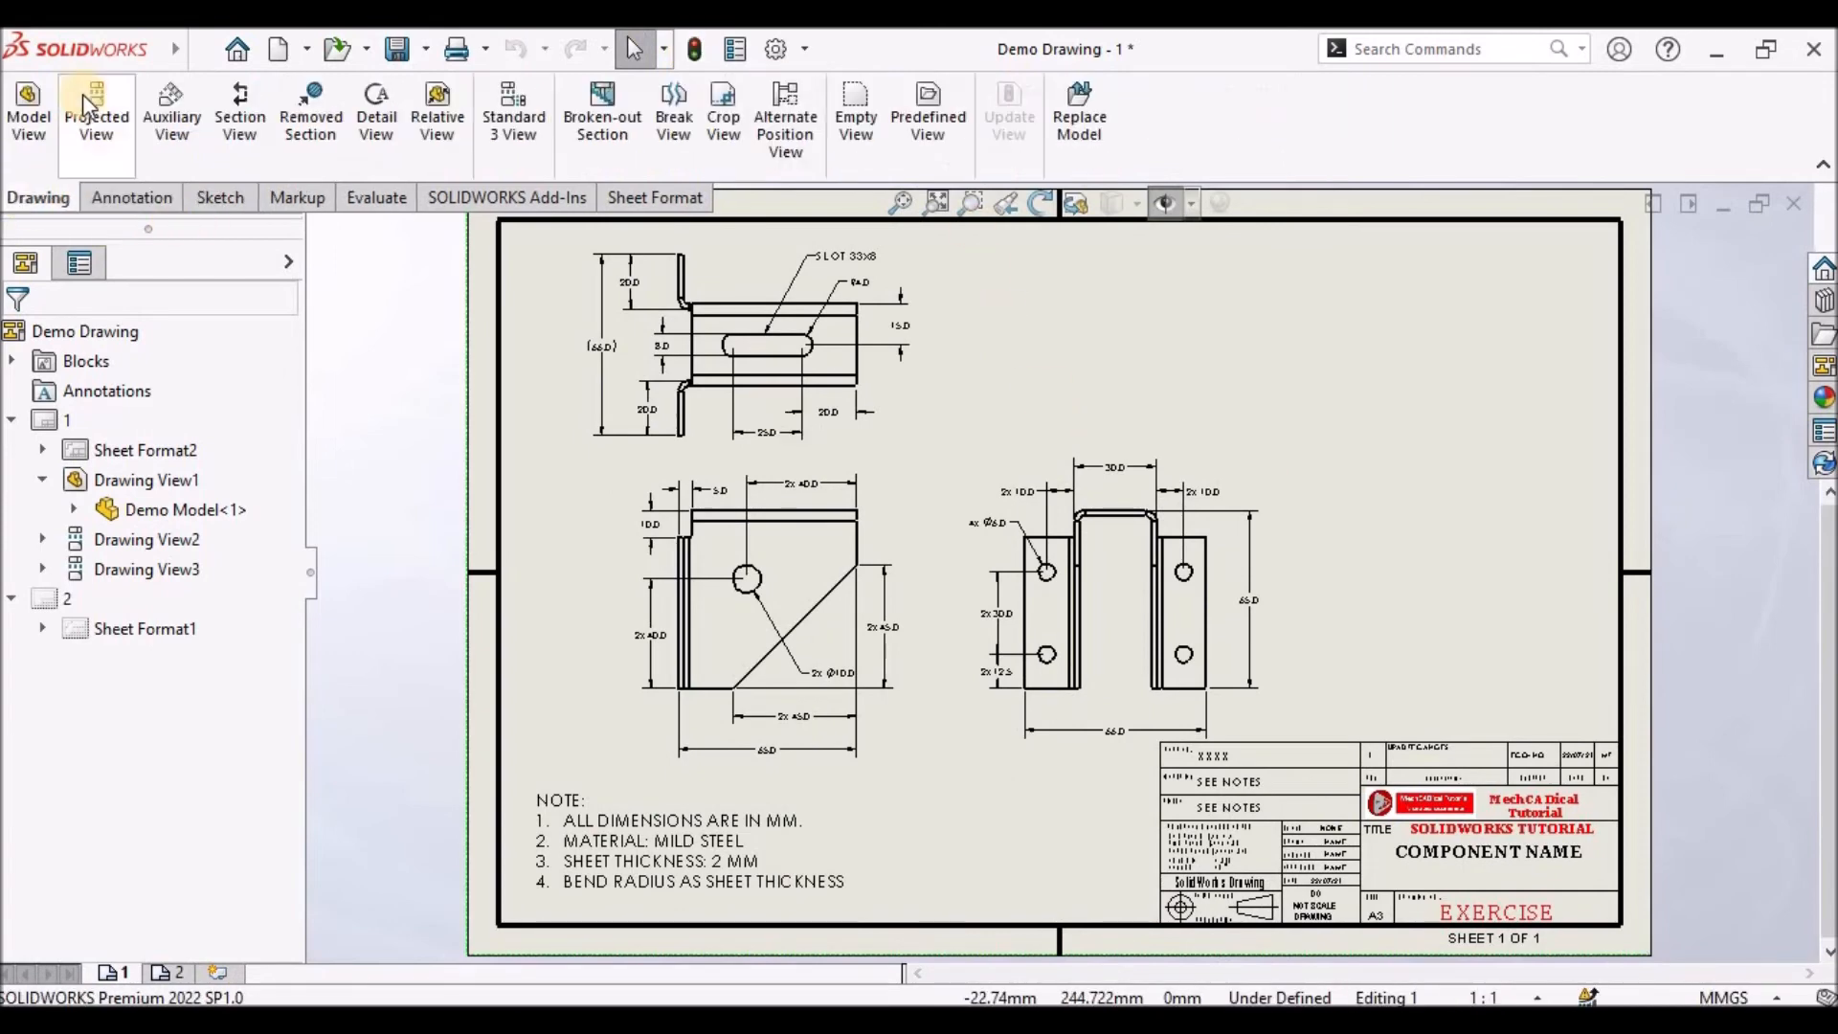
click(29, 113)
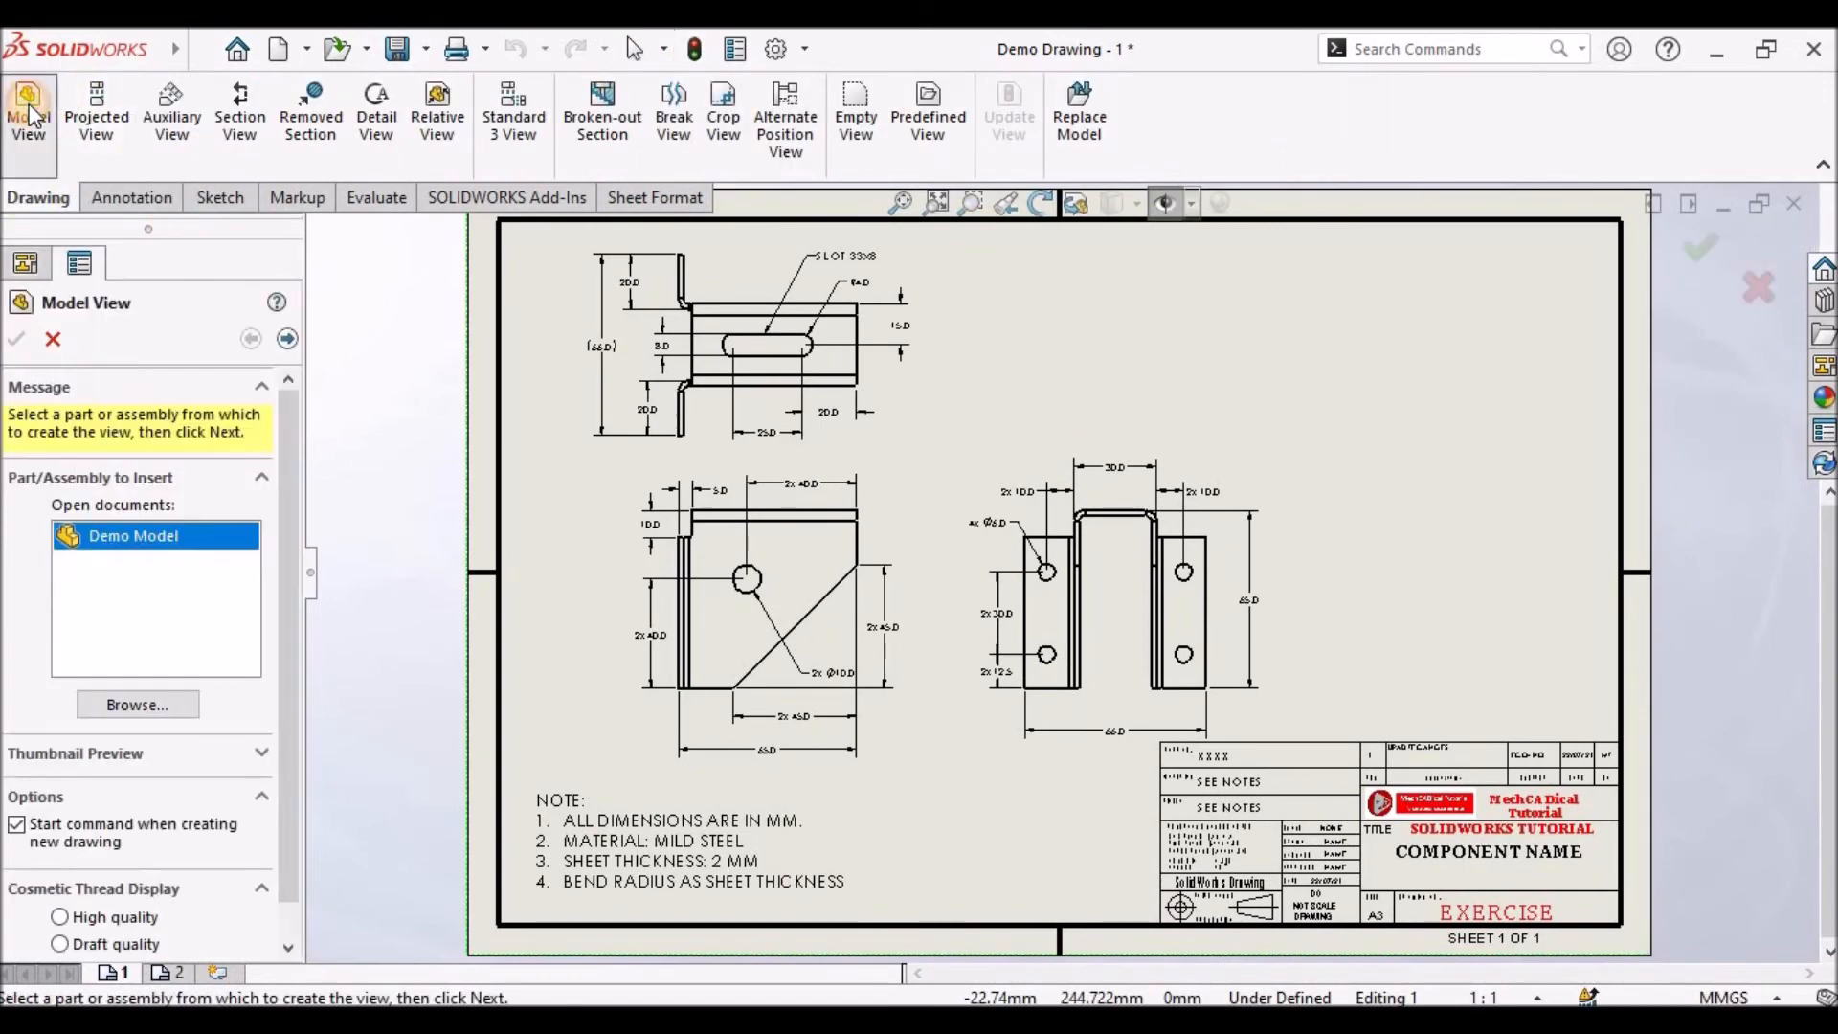
double_click(123, 534)
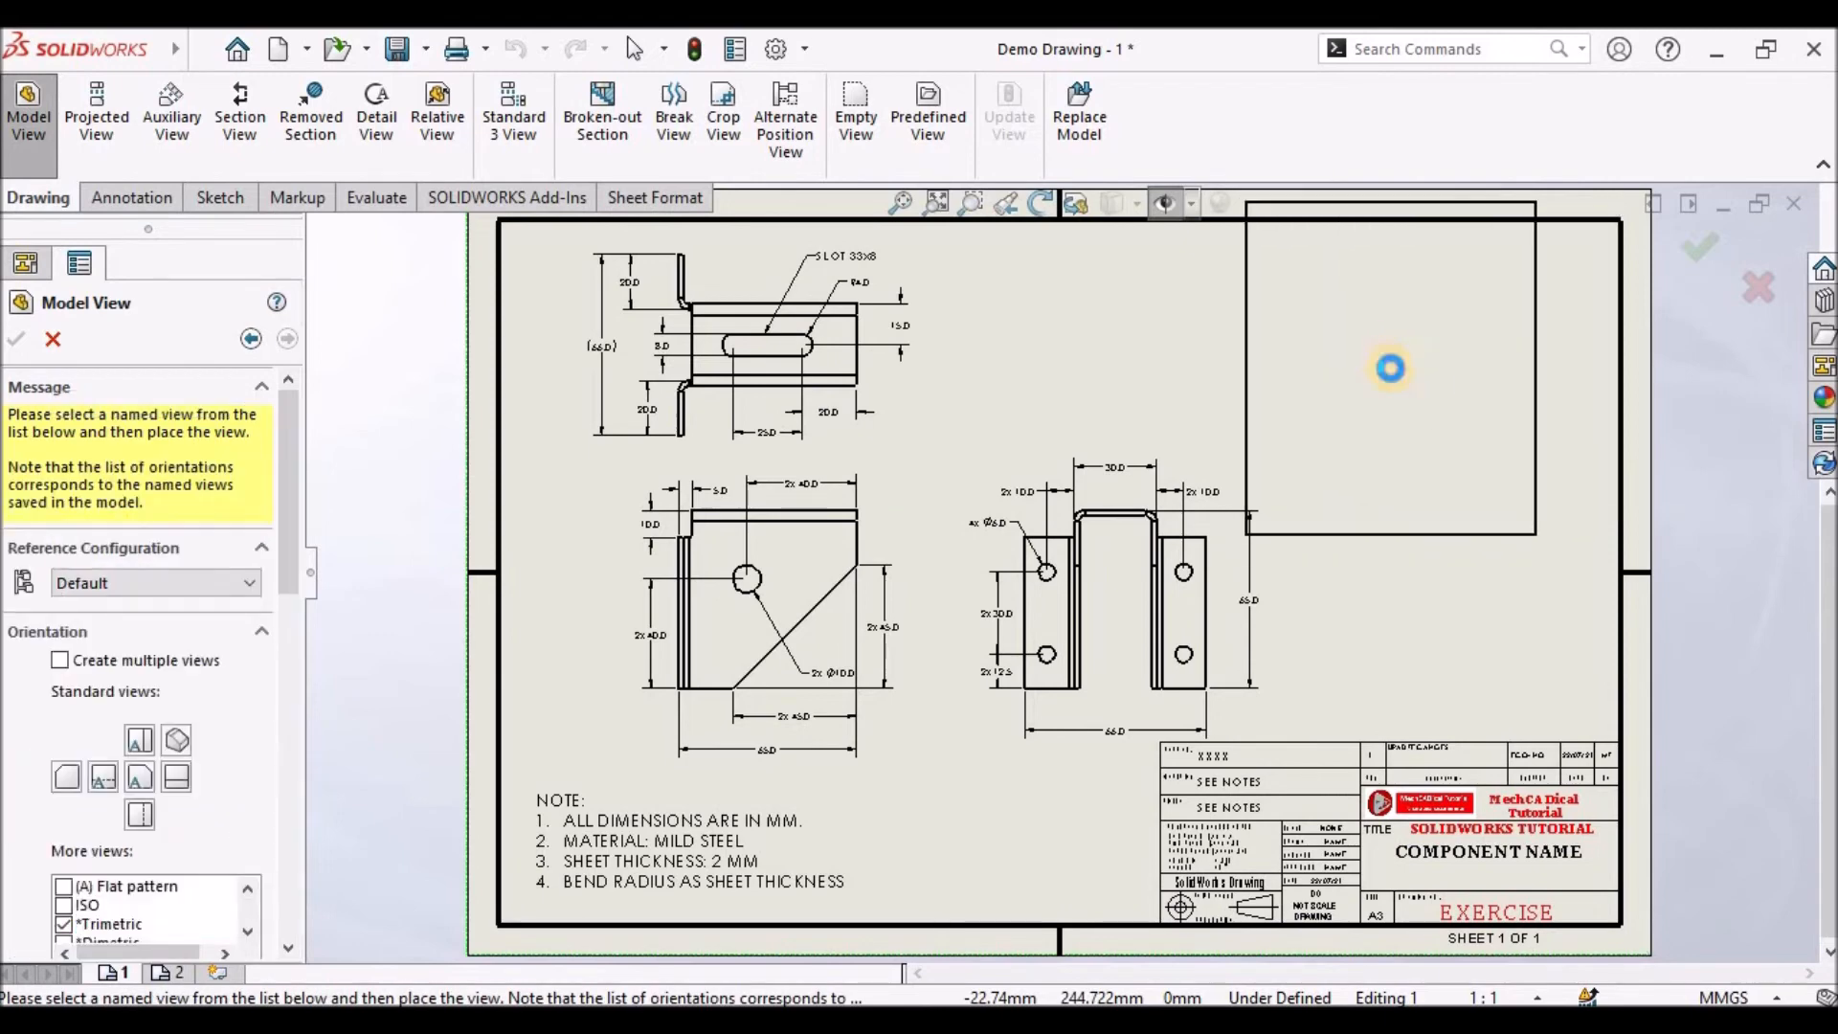
click(1389, 369)
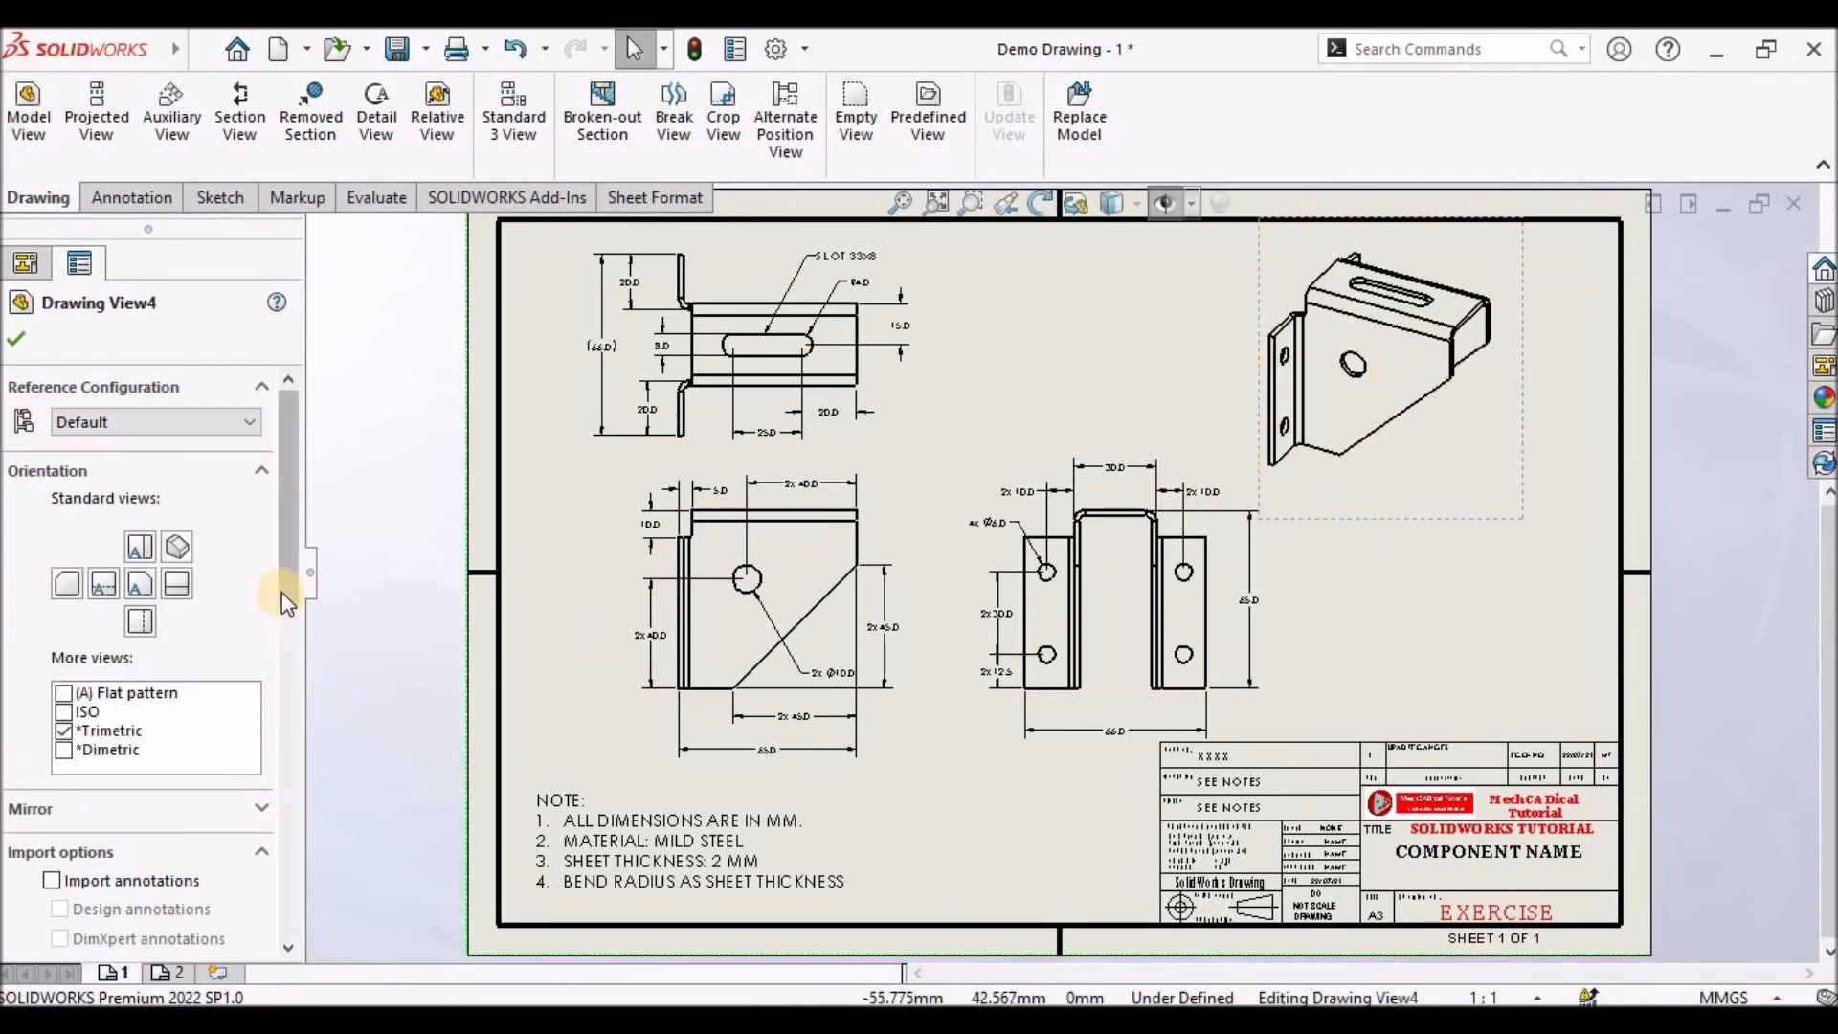
Show the Trimetric view as Shaded With Edges and move it closer to the sheet's right border
drag(281, 591, 279, 777)
click(170, 734)
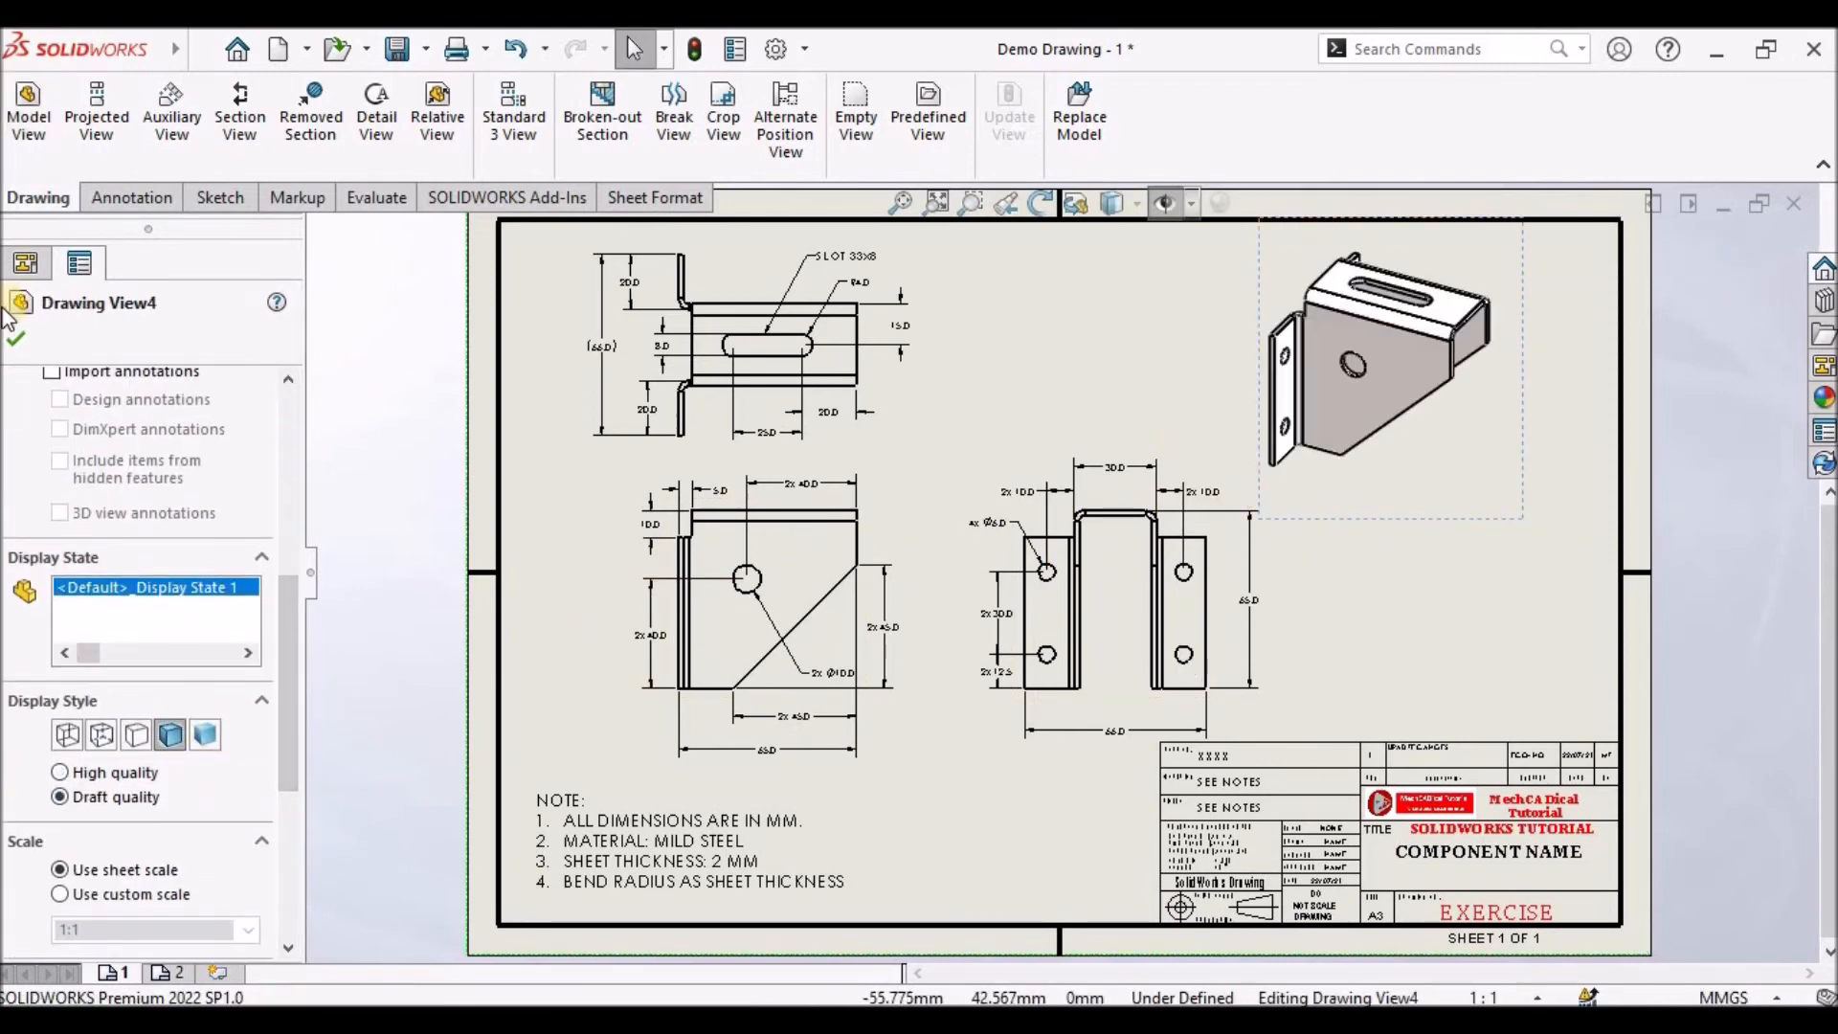
click(15, 342)
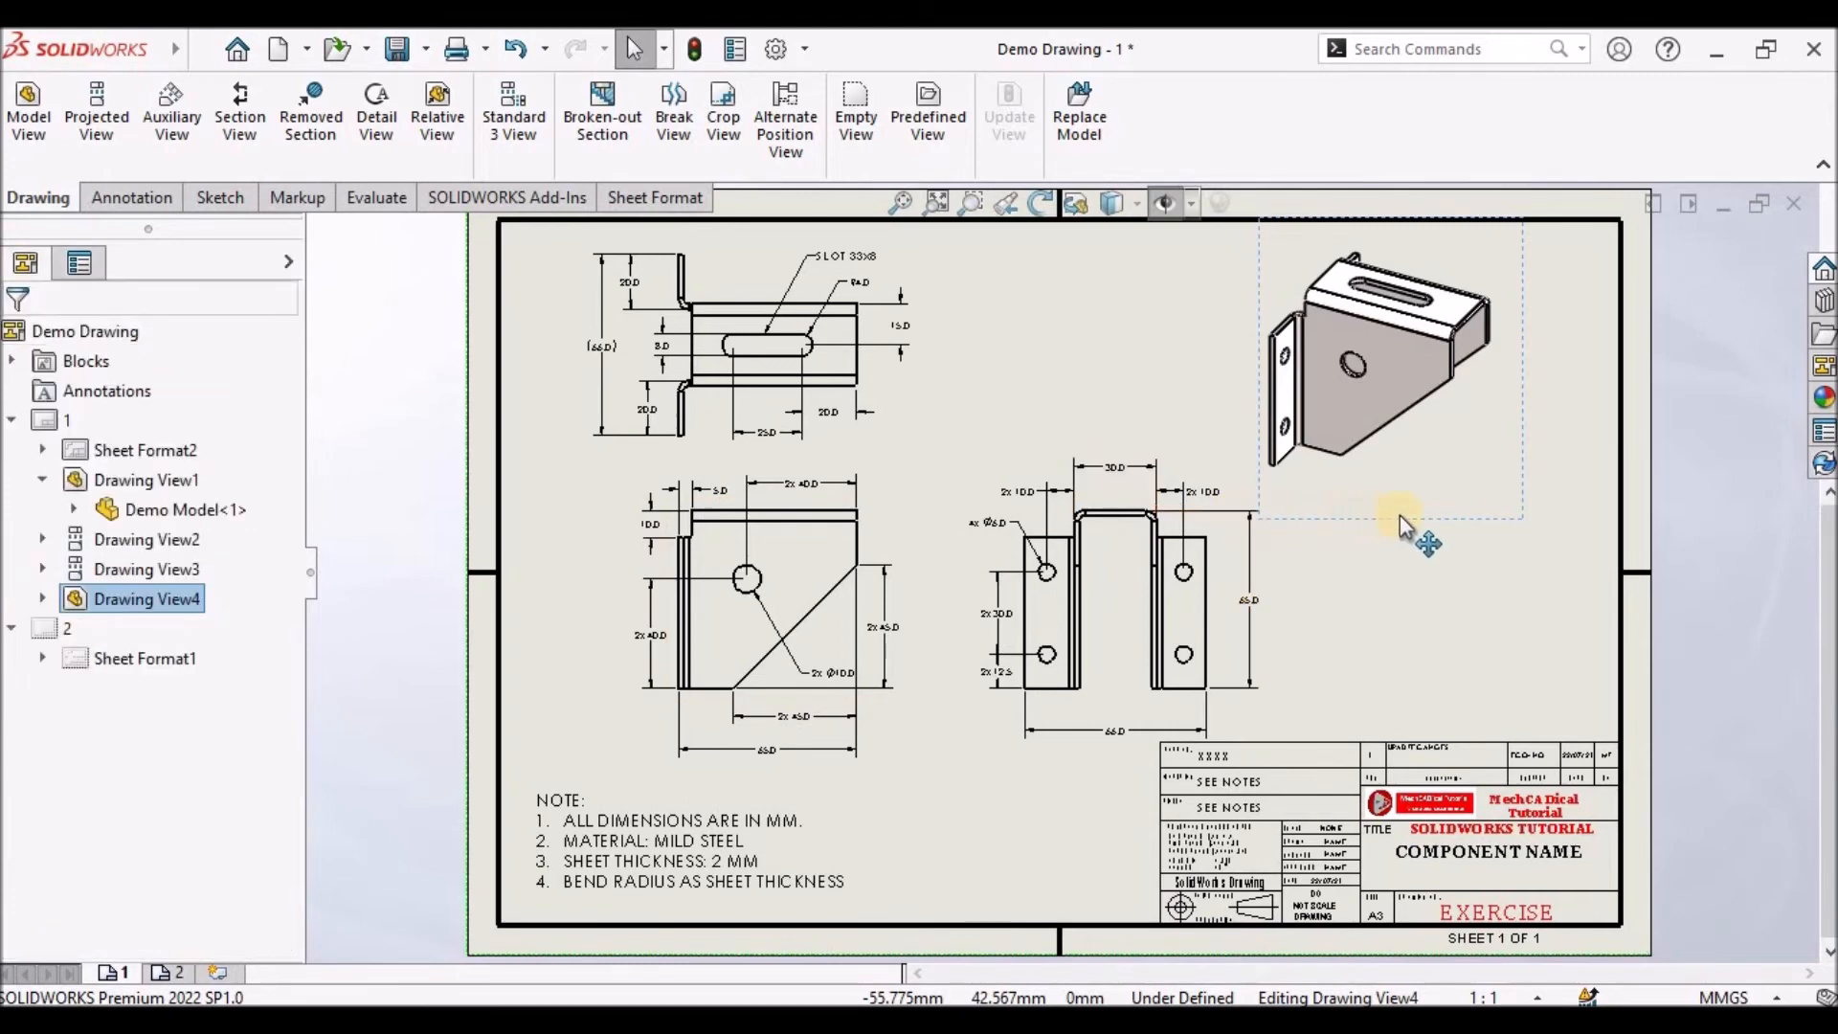
drag(1462, 547, 1509, 558)
click(1419, 606)
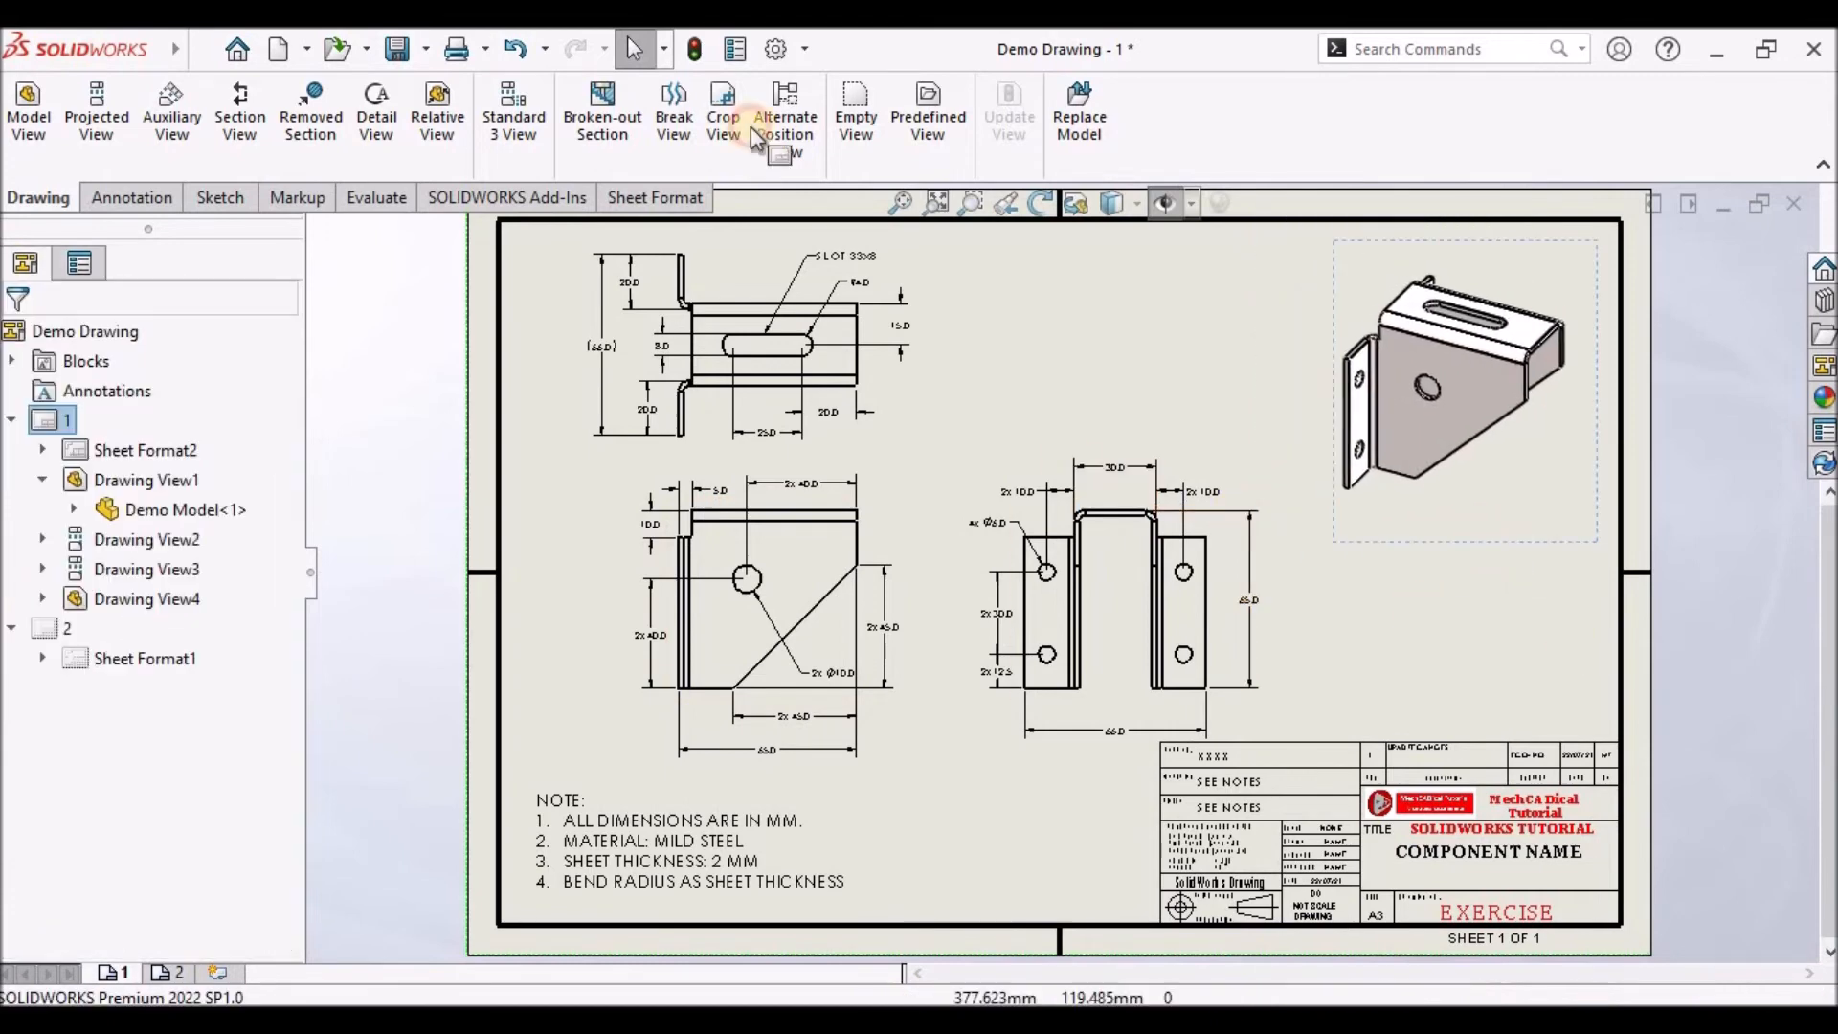
Save the drawing in response to the save reminder
click(142, 196)
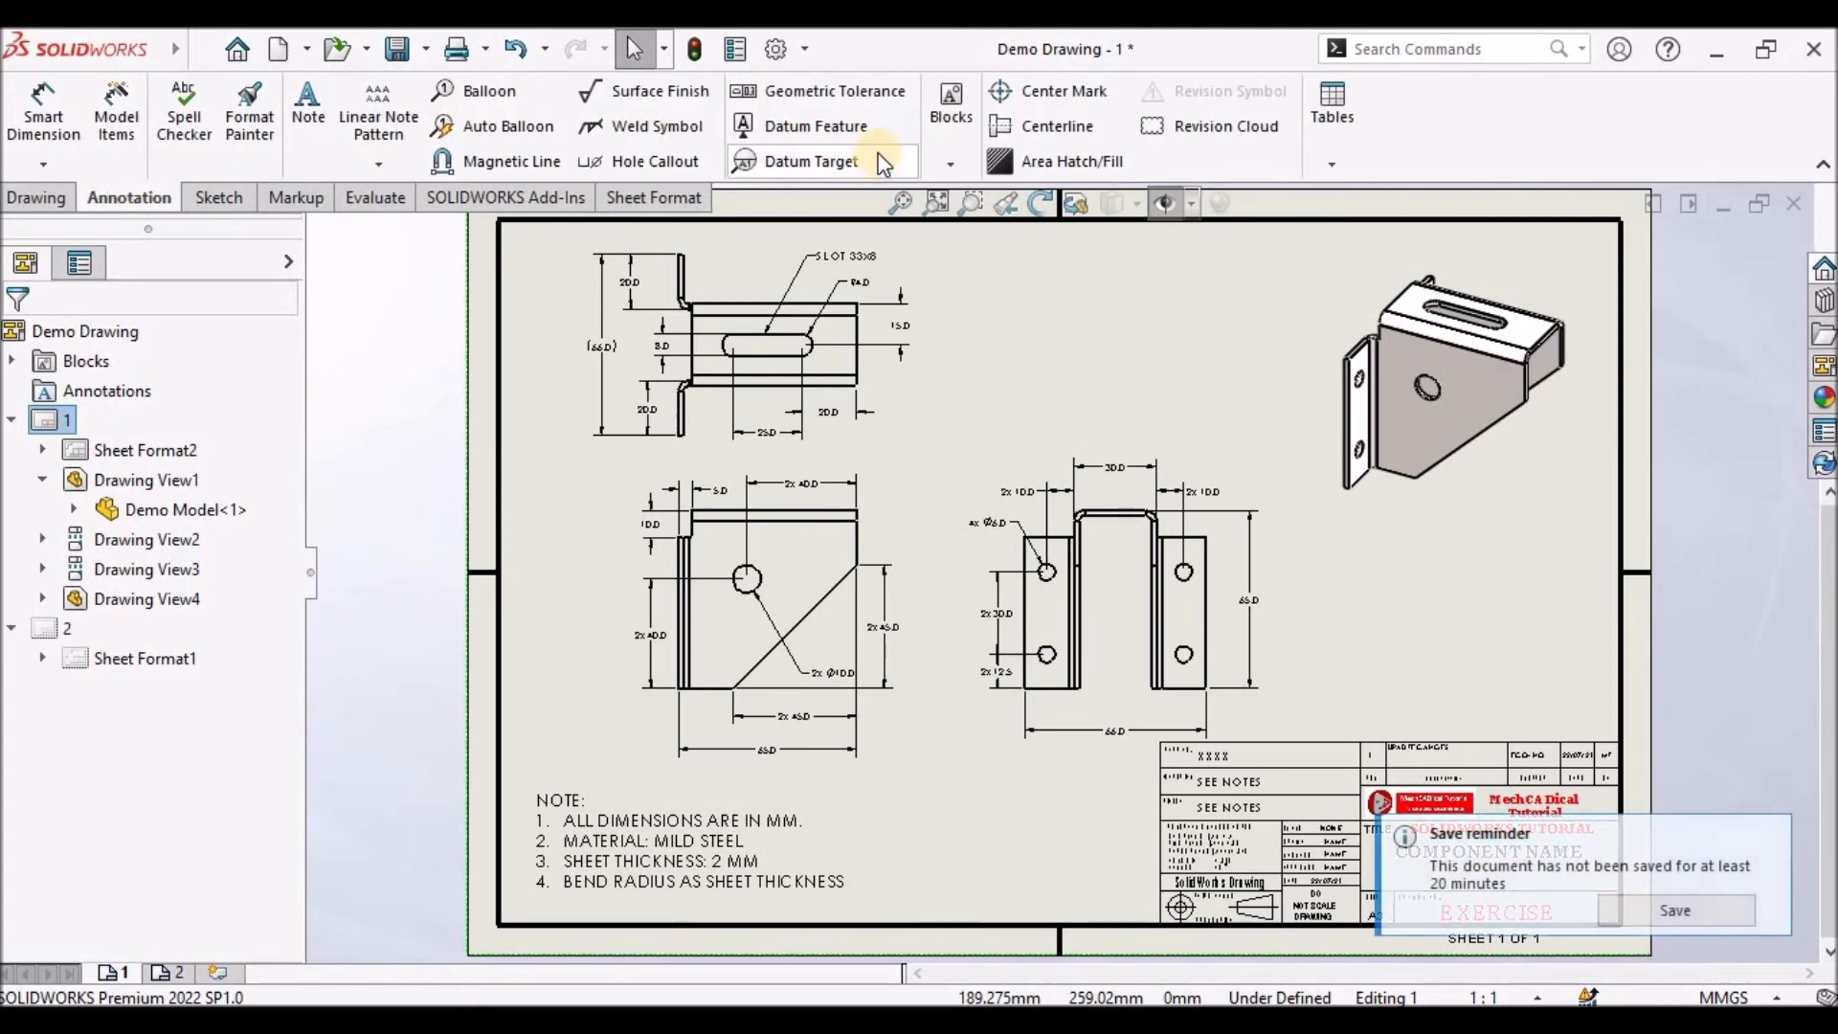
click(1001, 97)
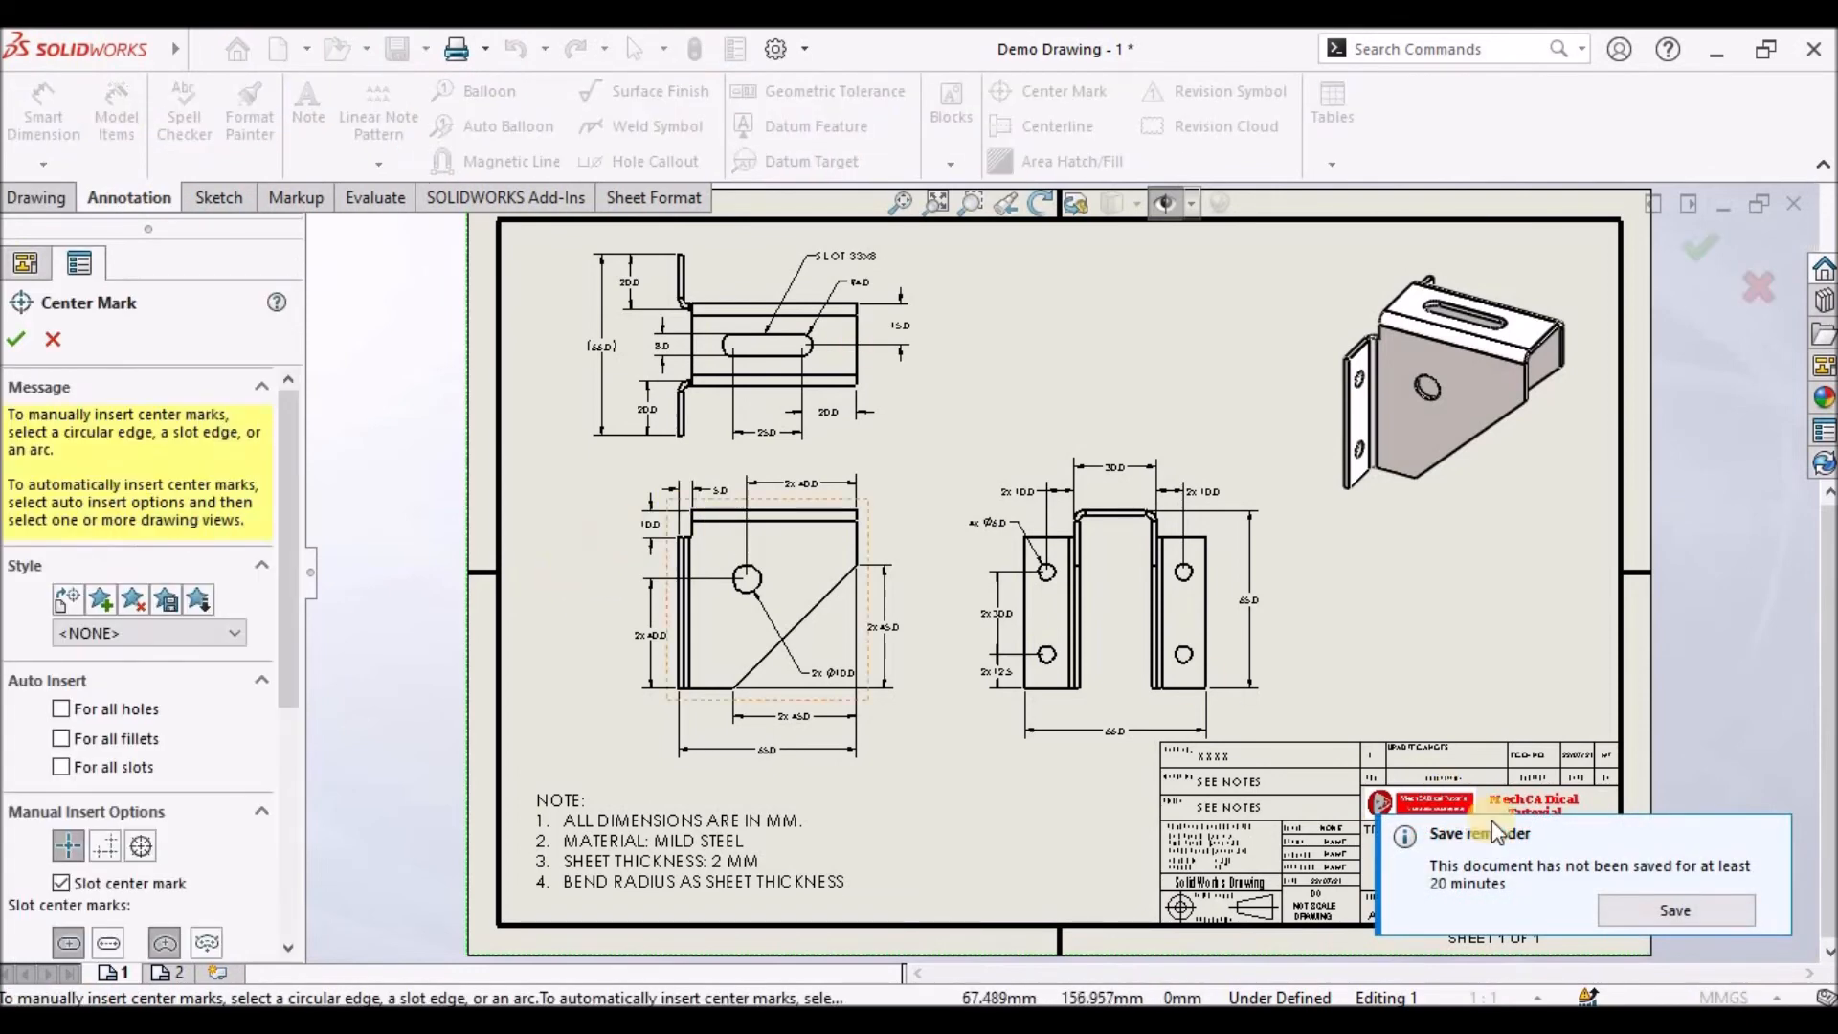
click(1674, 911)
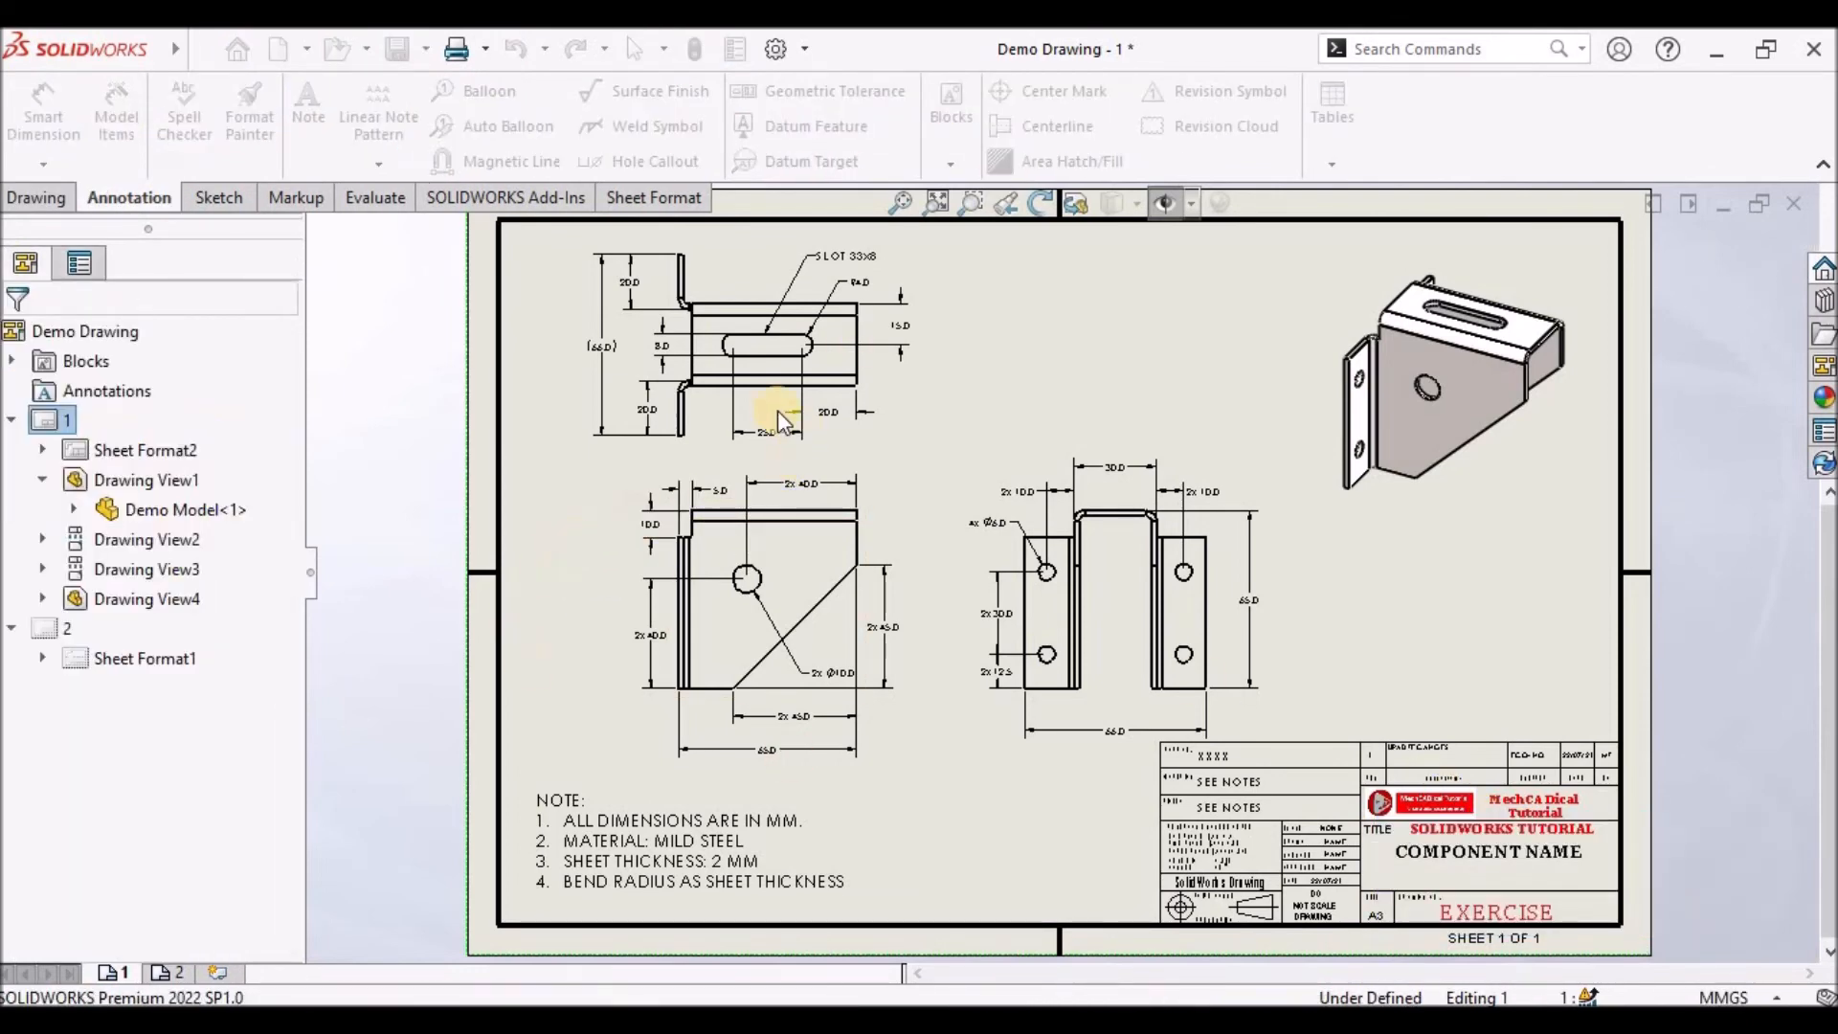
Add a slot center mark at both ends of the slot in the top view, using the slot ends style
scroll(789, 409, down, 4)
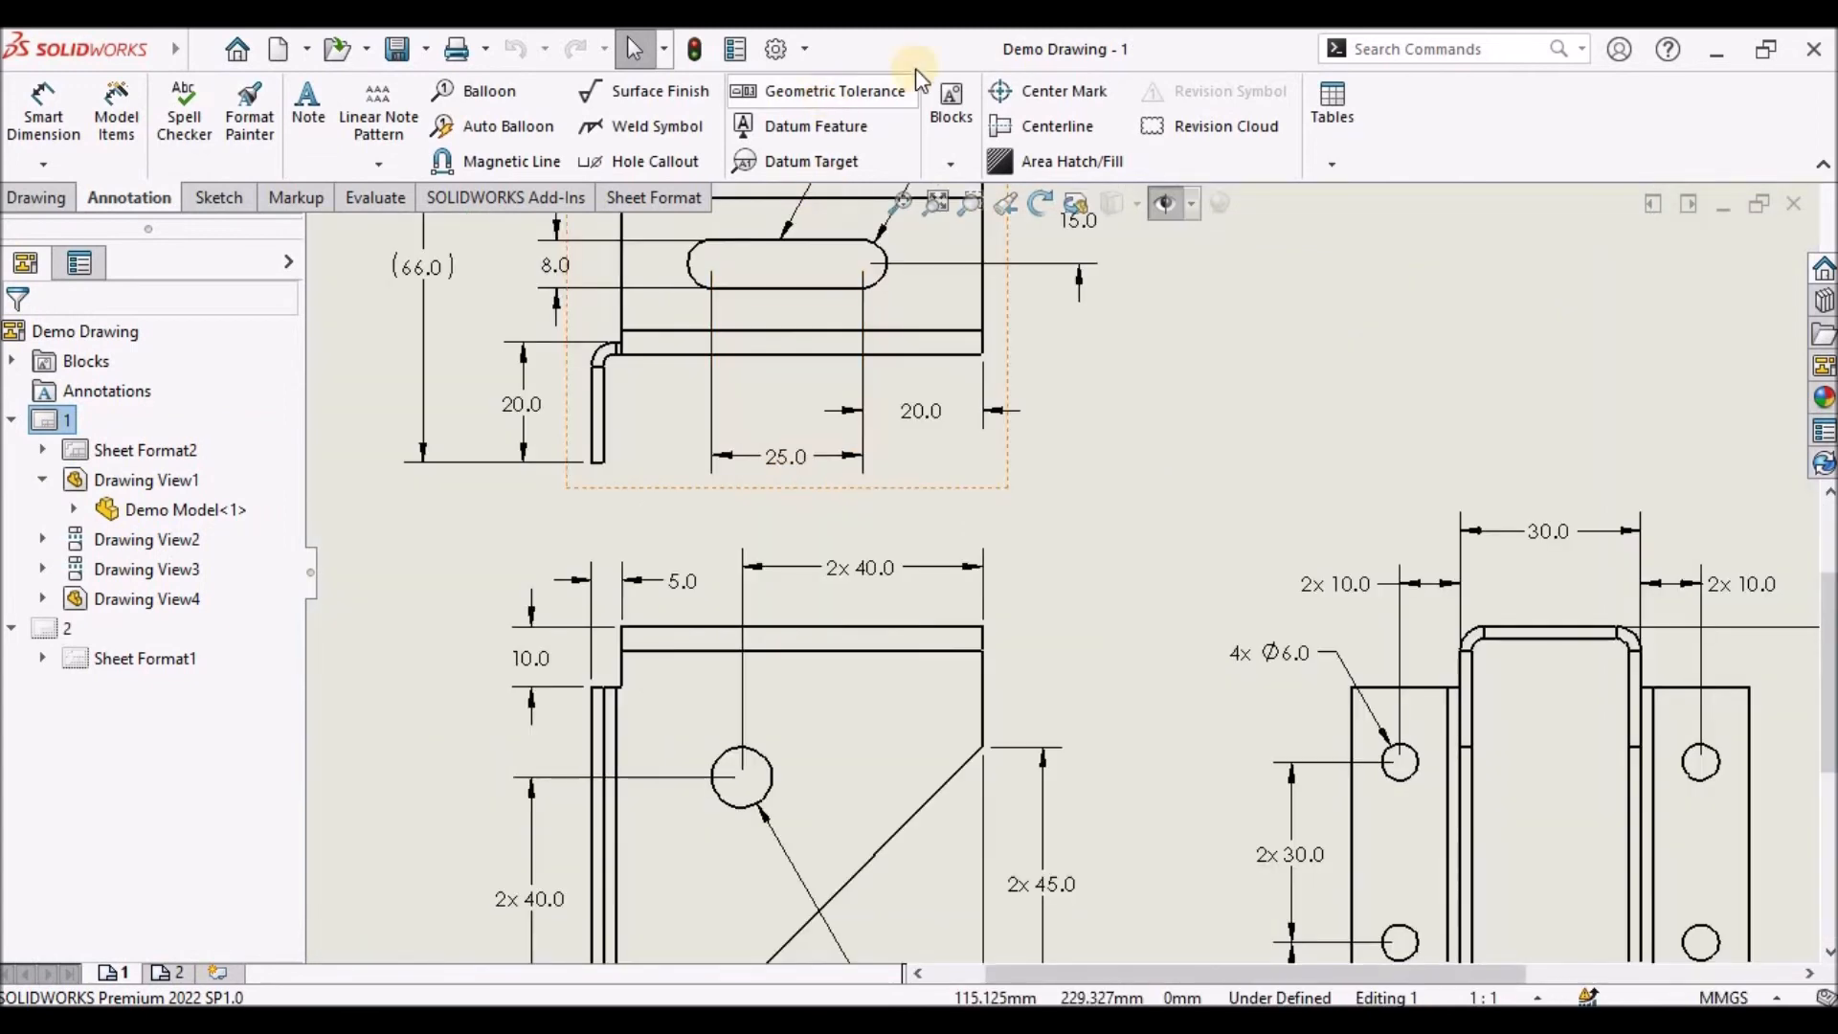
click(1053, 92)
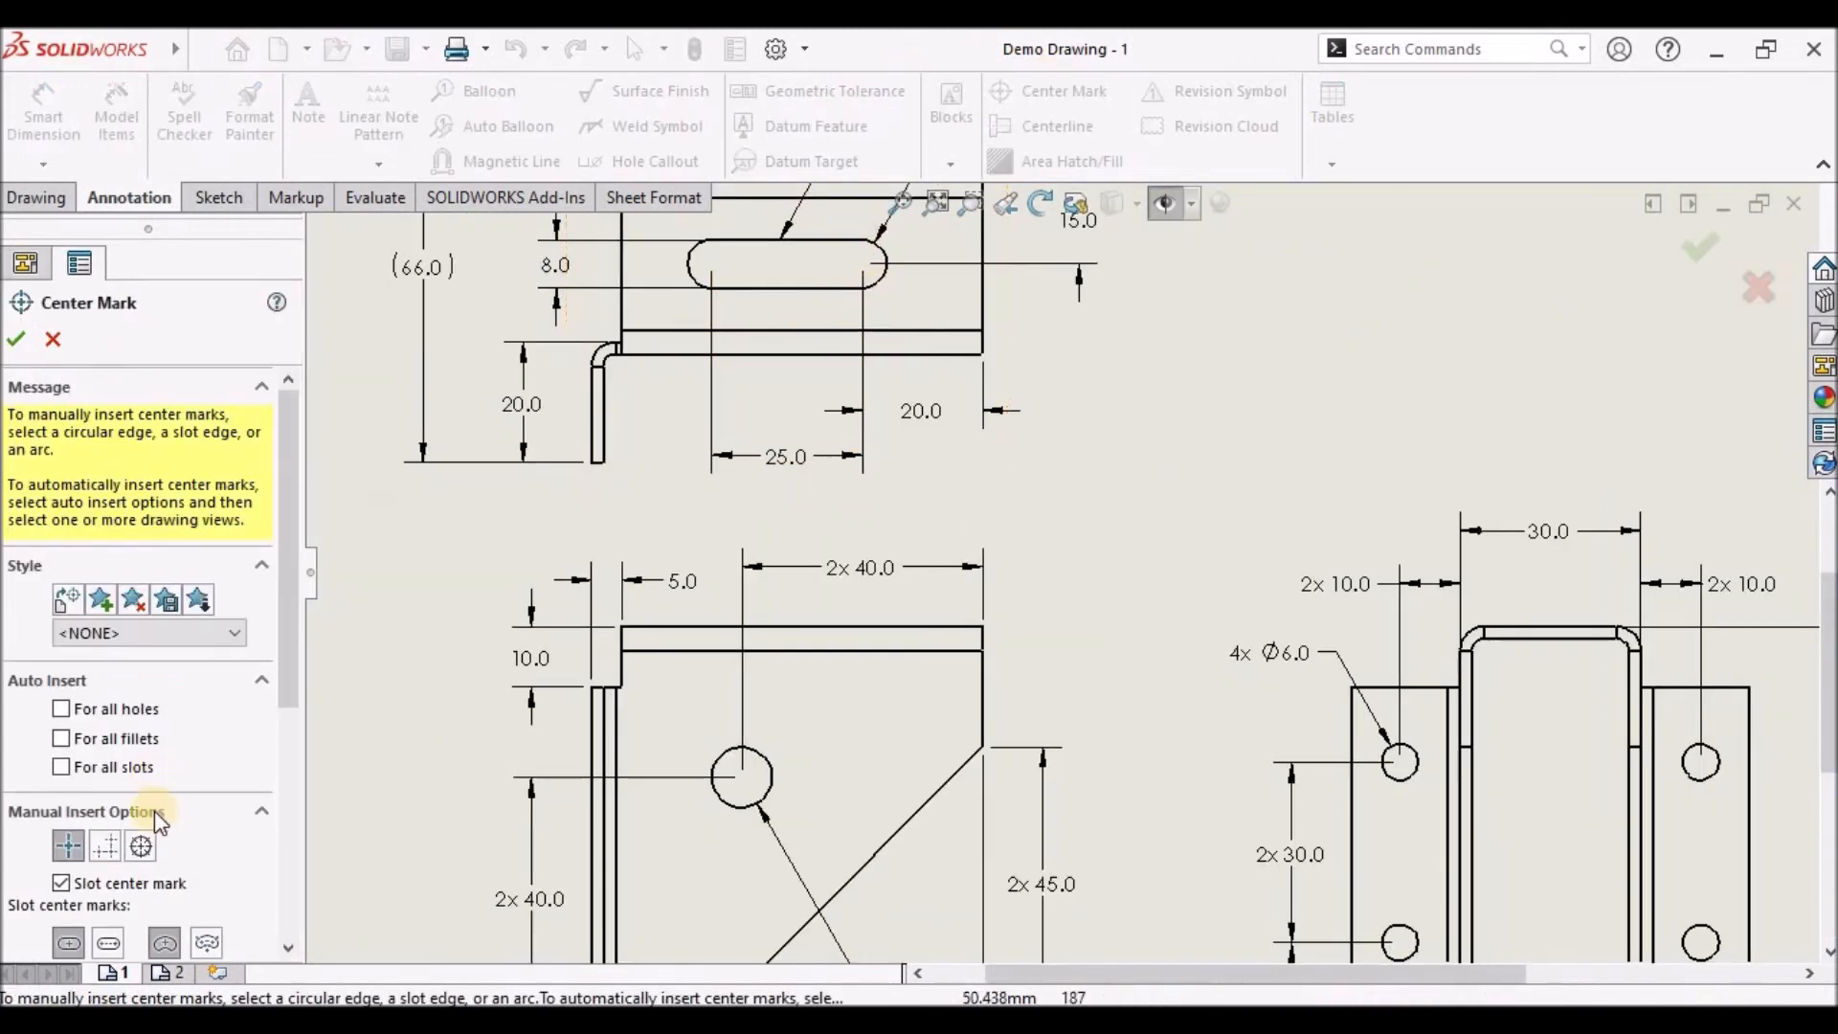
click(109, 944)
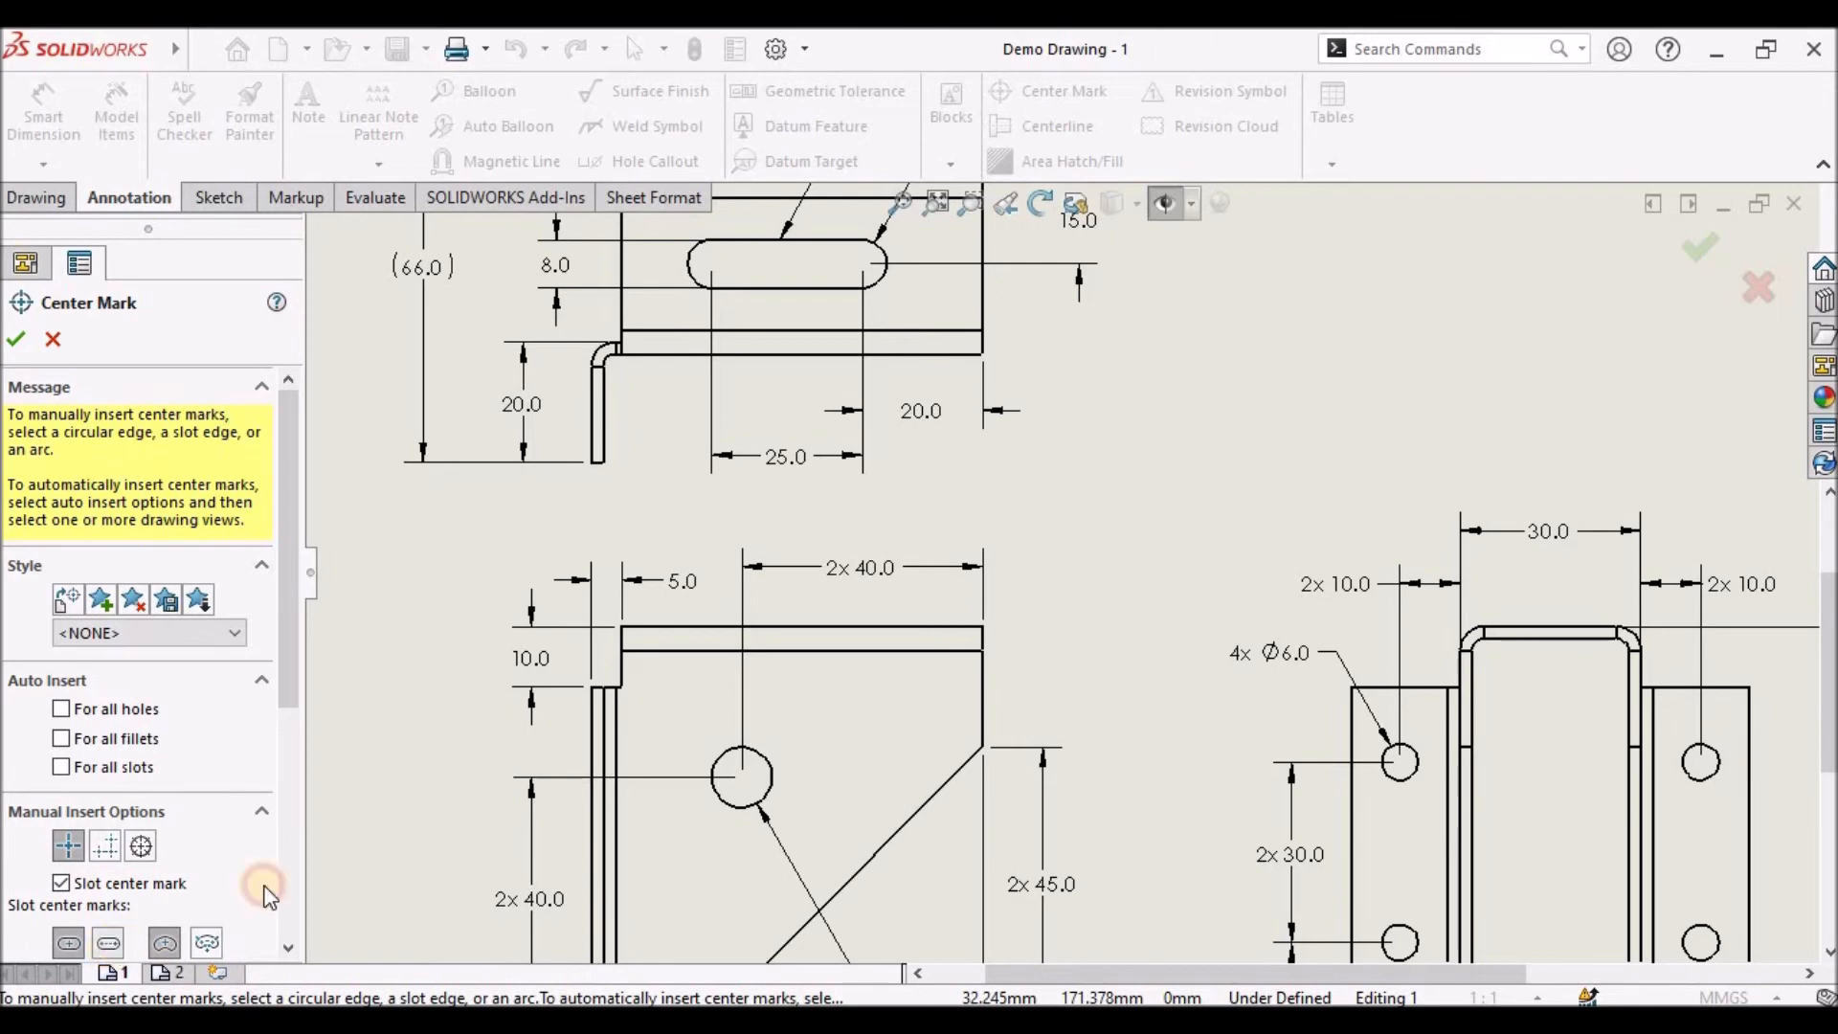
click(692, 278)
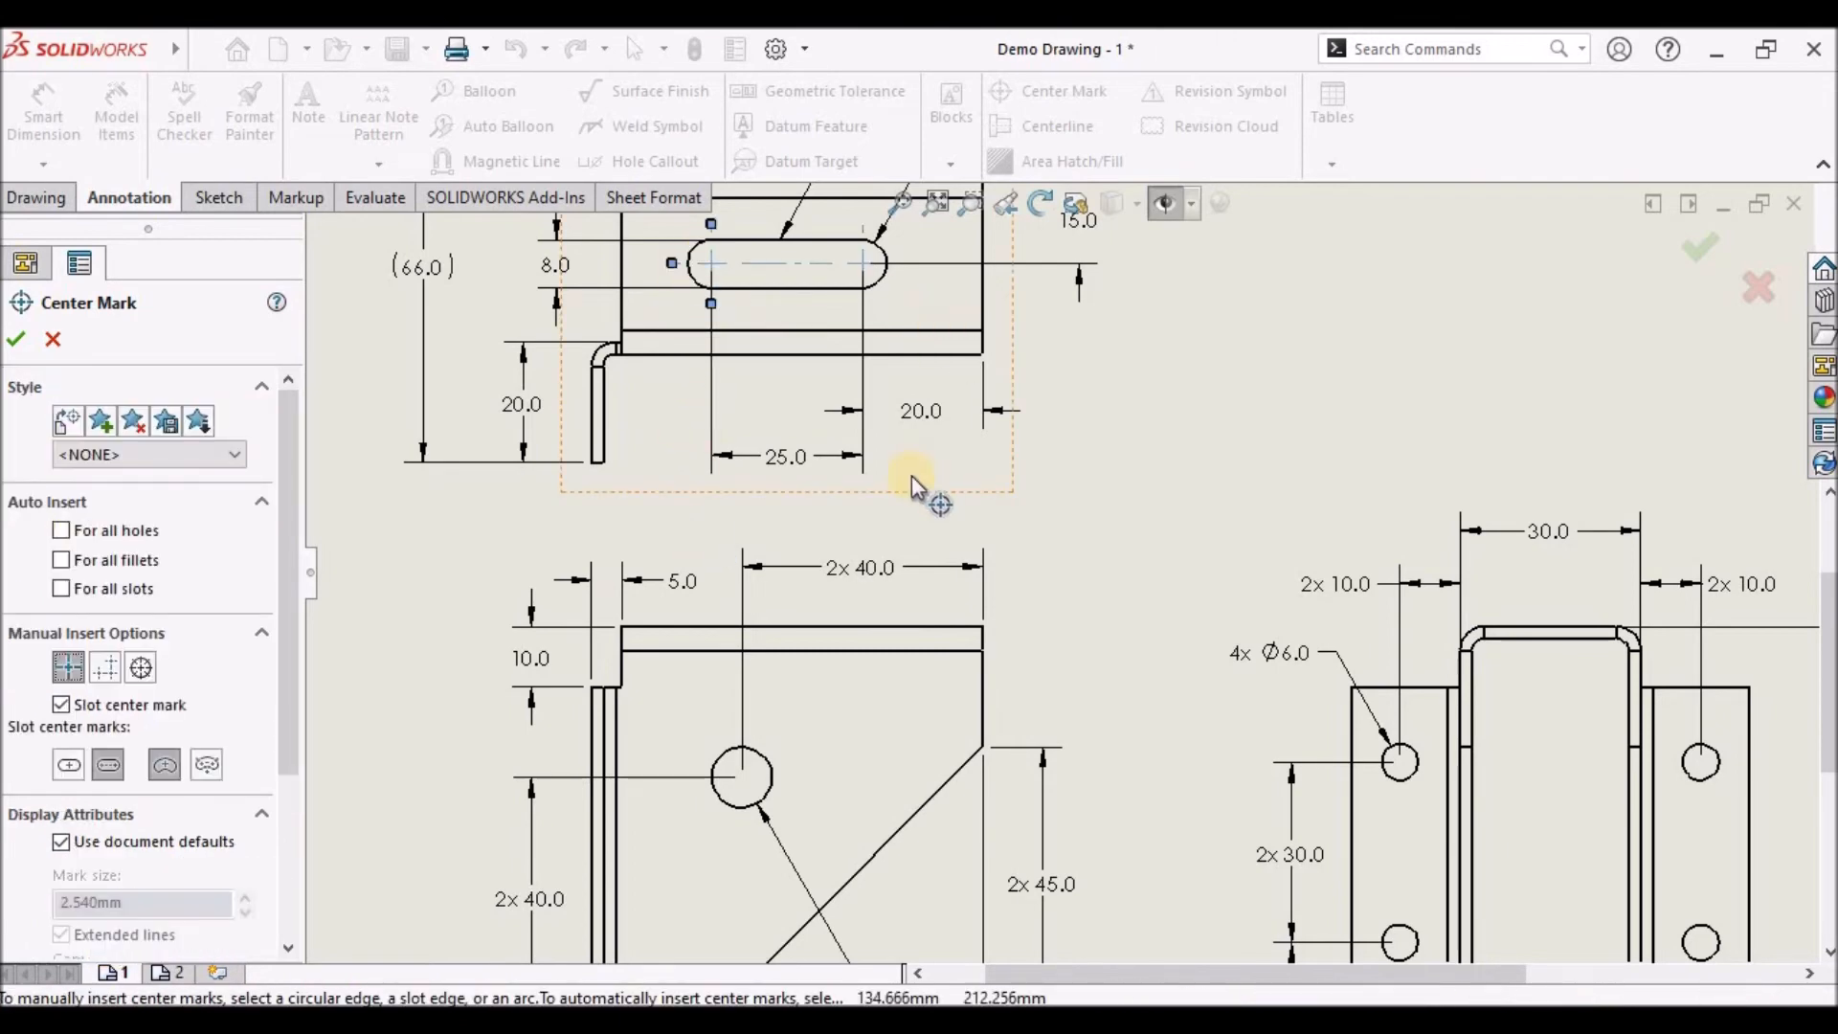
Add a center mark to the 10 mm hole in the front view
scroll(807, 708, up, 2)
scroll(807, 708, down, 2)
scroll(800, 739, up, 3)
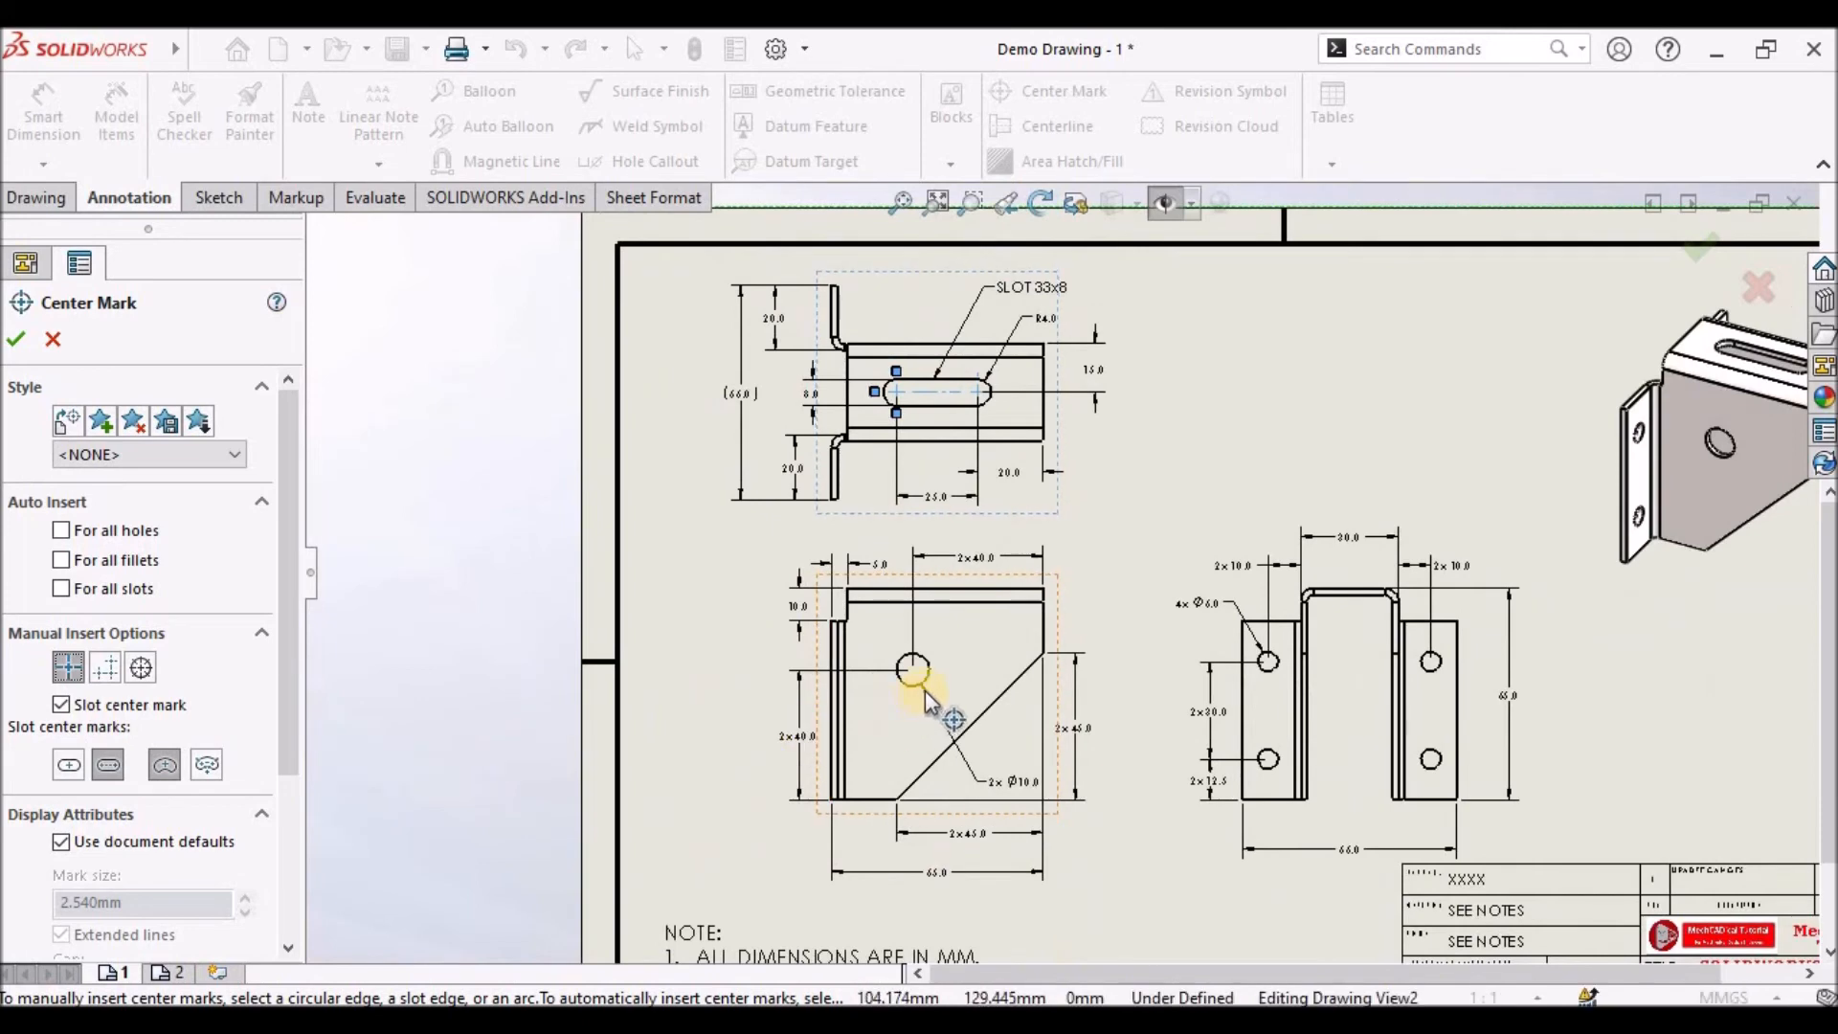
scroll(925, 691, down, 2)
click(932, 666)
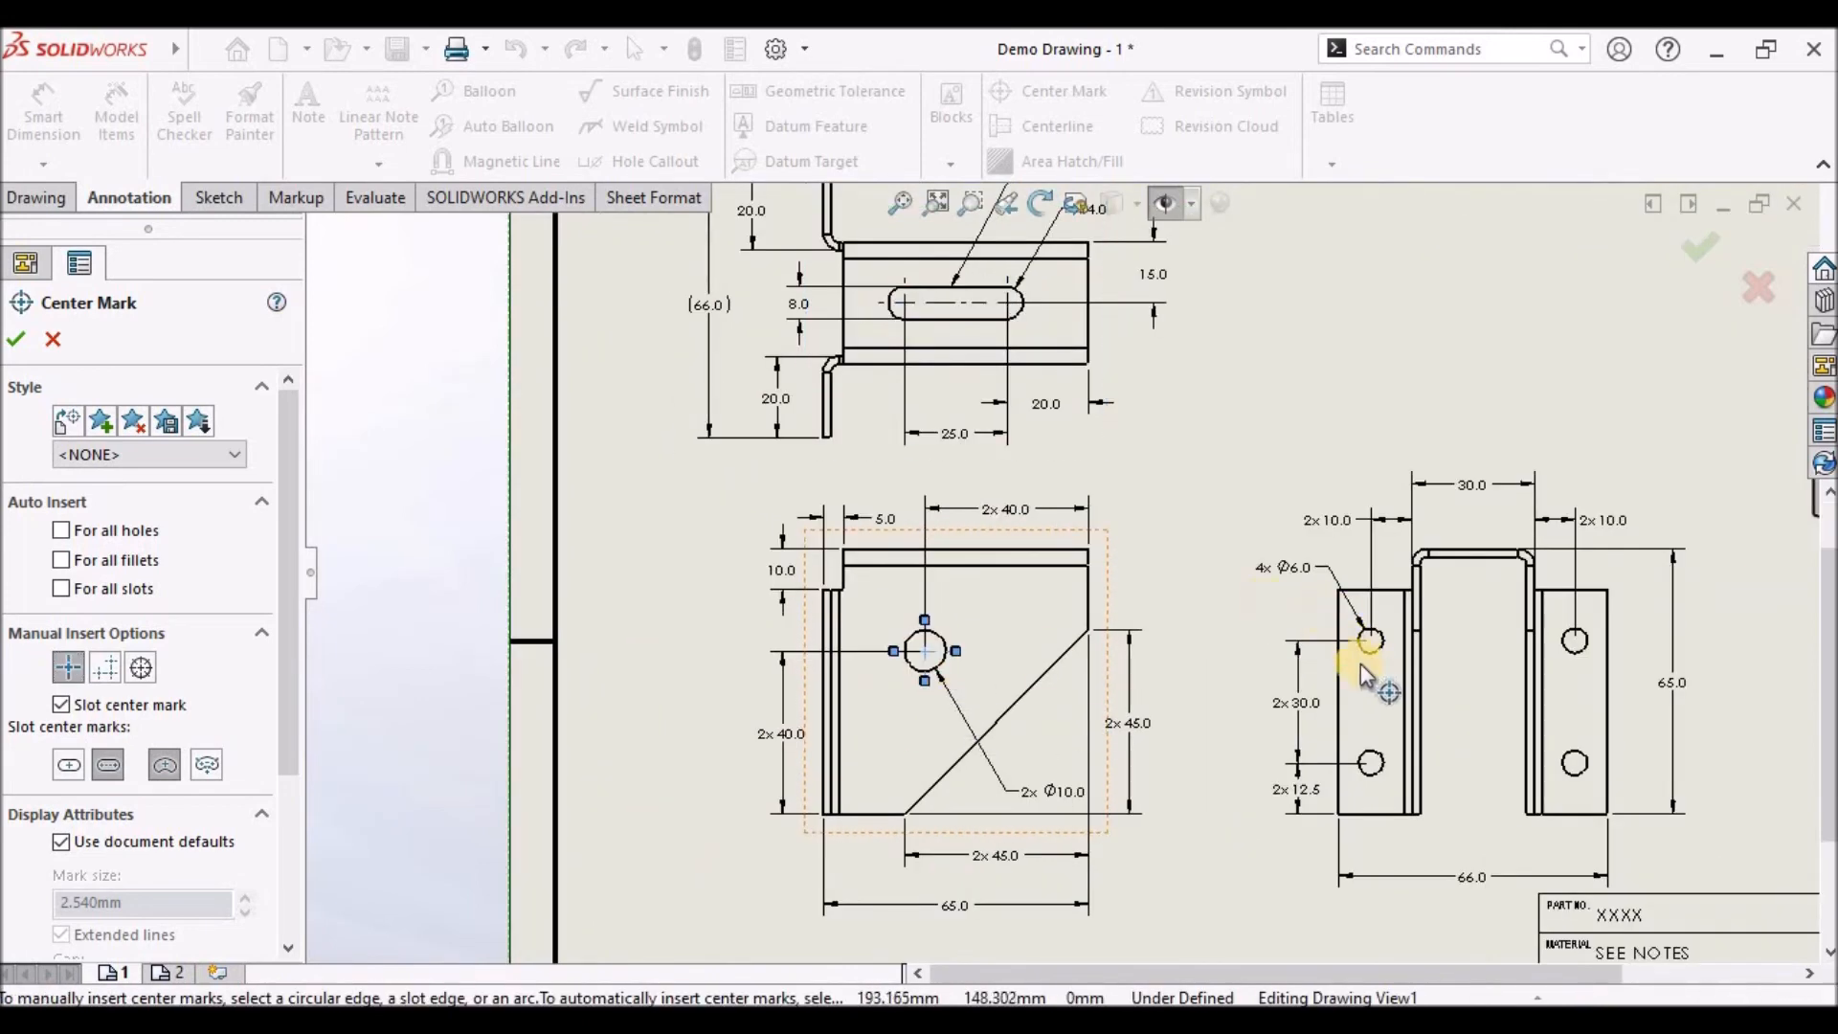
Add center marks to all four 6 mm flange holes in the side view and finish the Center Mark command
scroll(1365, 673, down, 2)
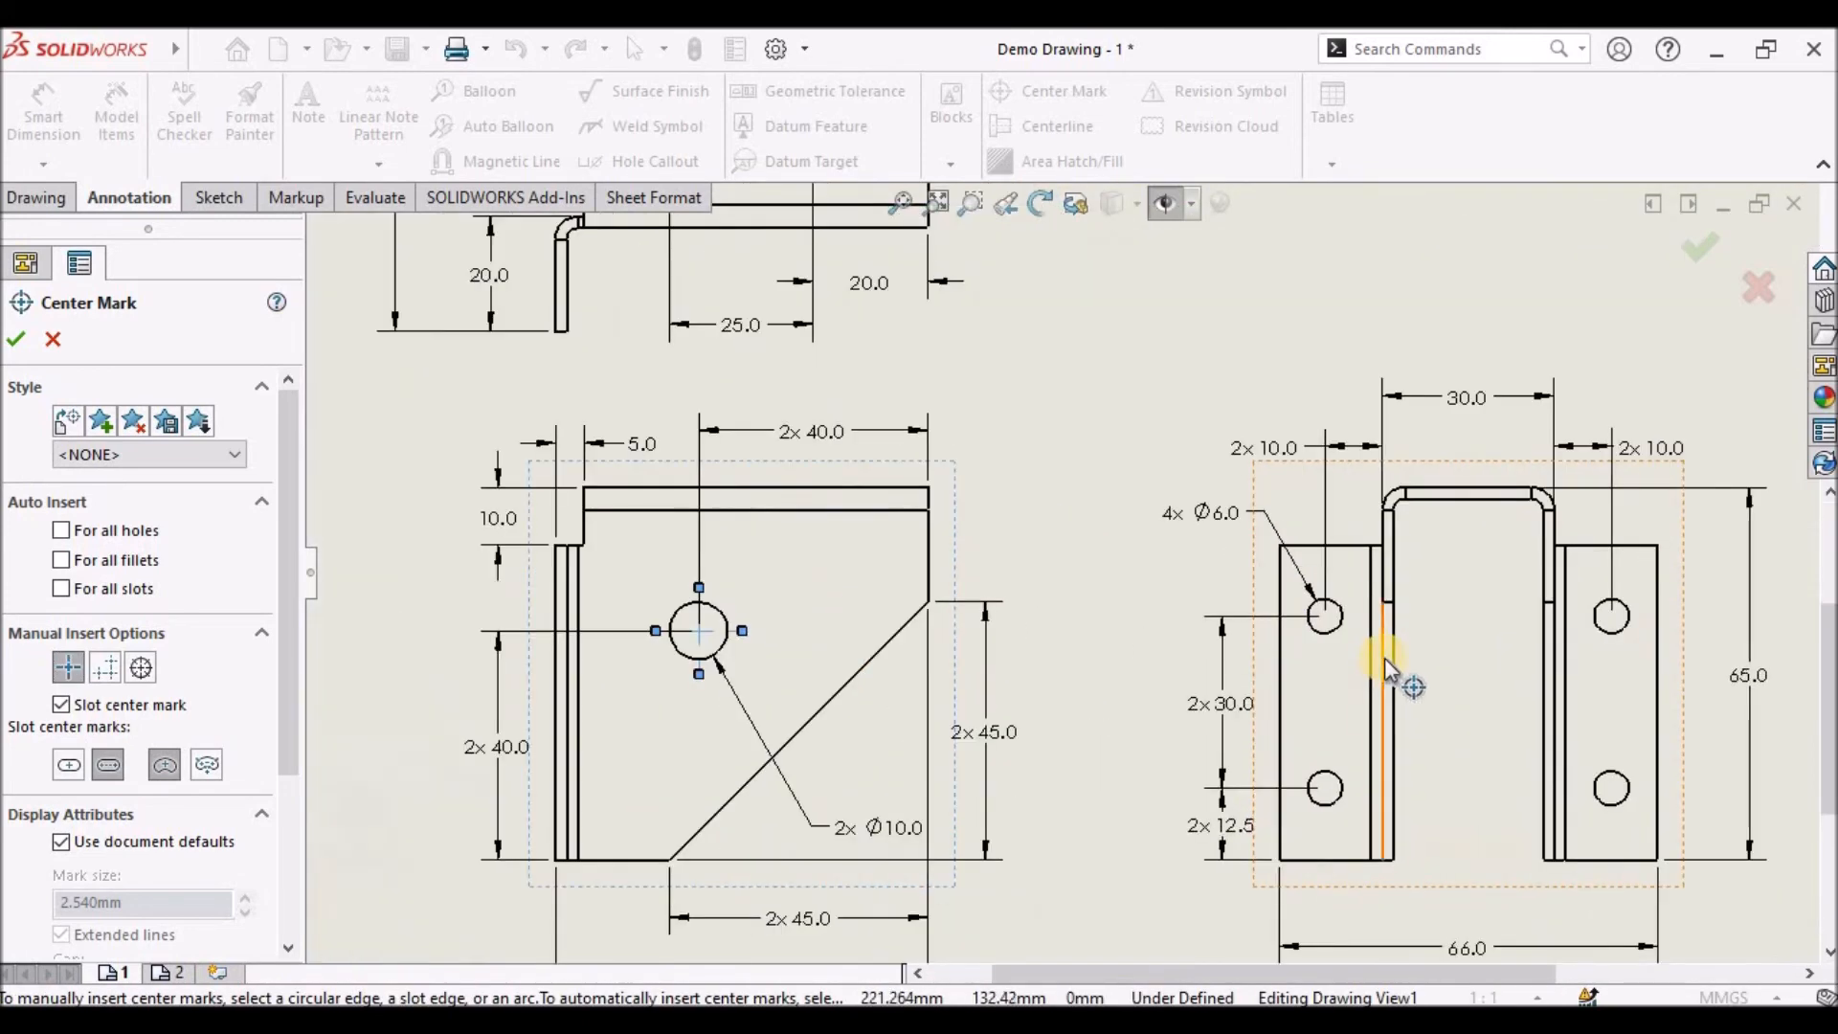
click(1330, 635)
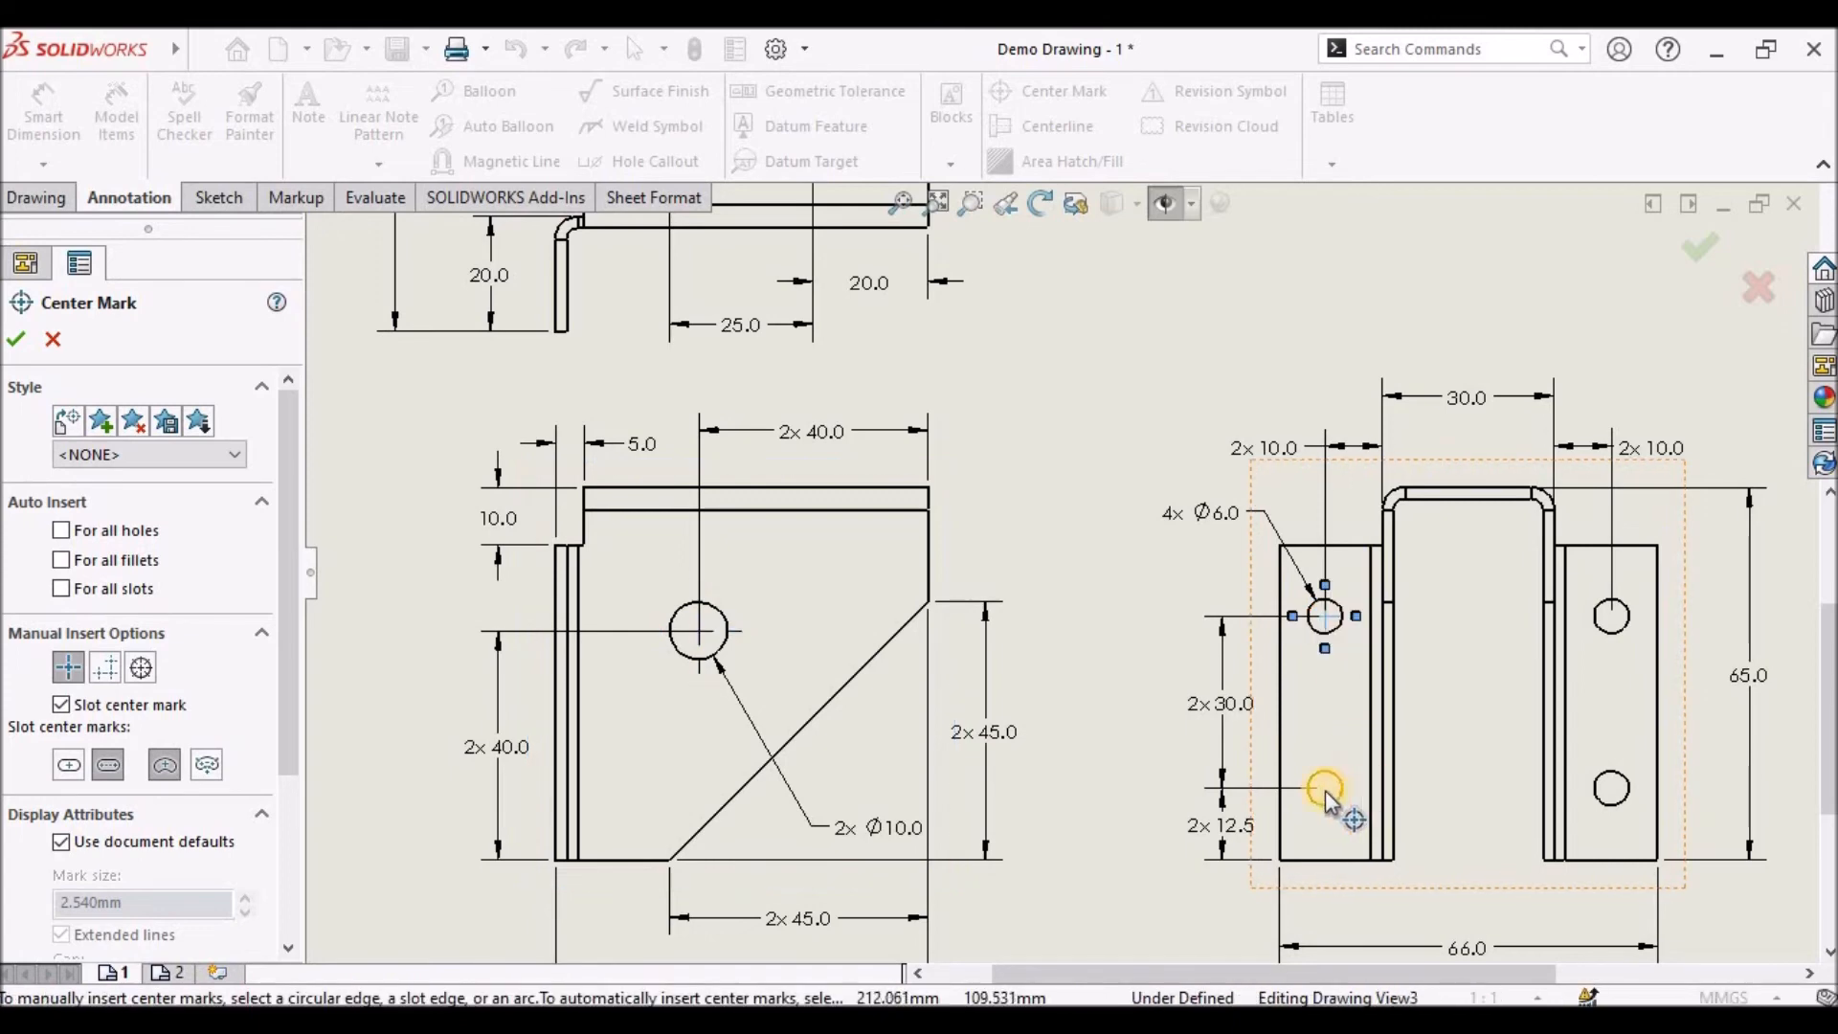
click(1334, 802)
click(1604, 636)
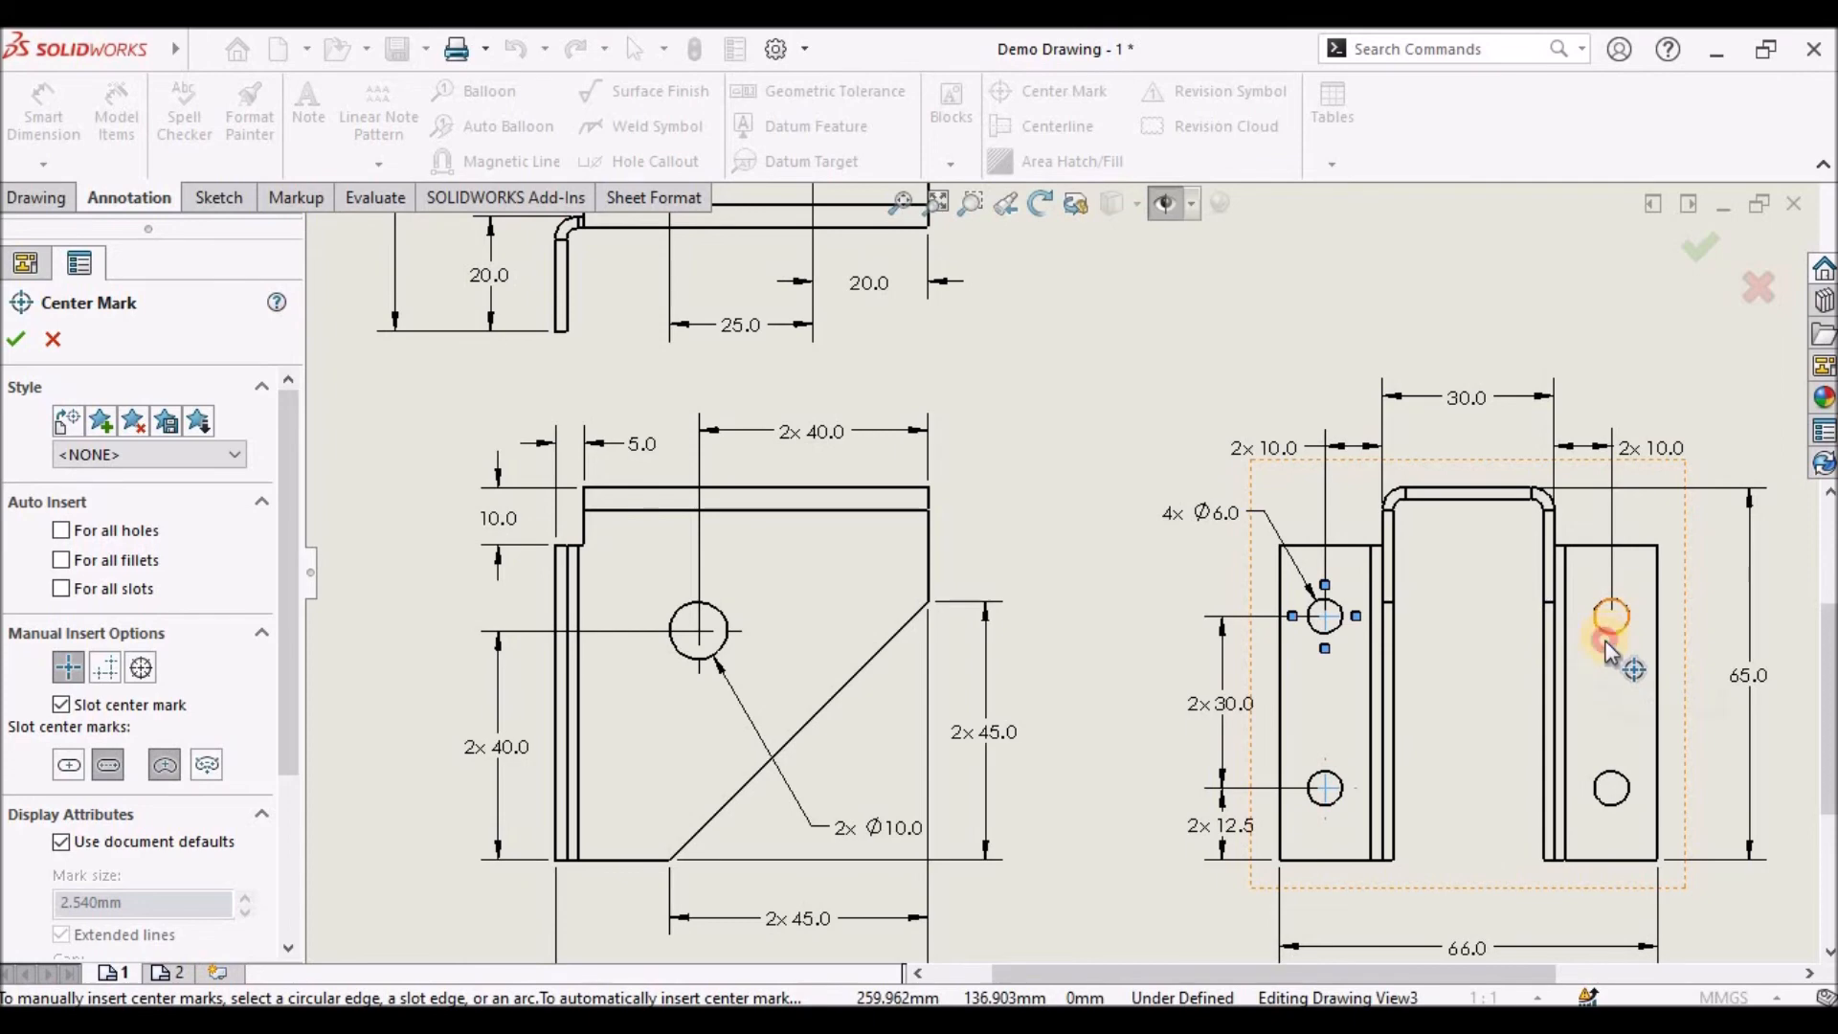
click(1611, 805)
scroll(1547, 643, up, 3)
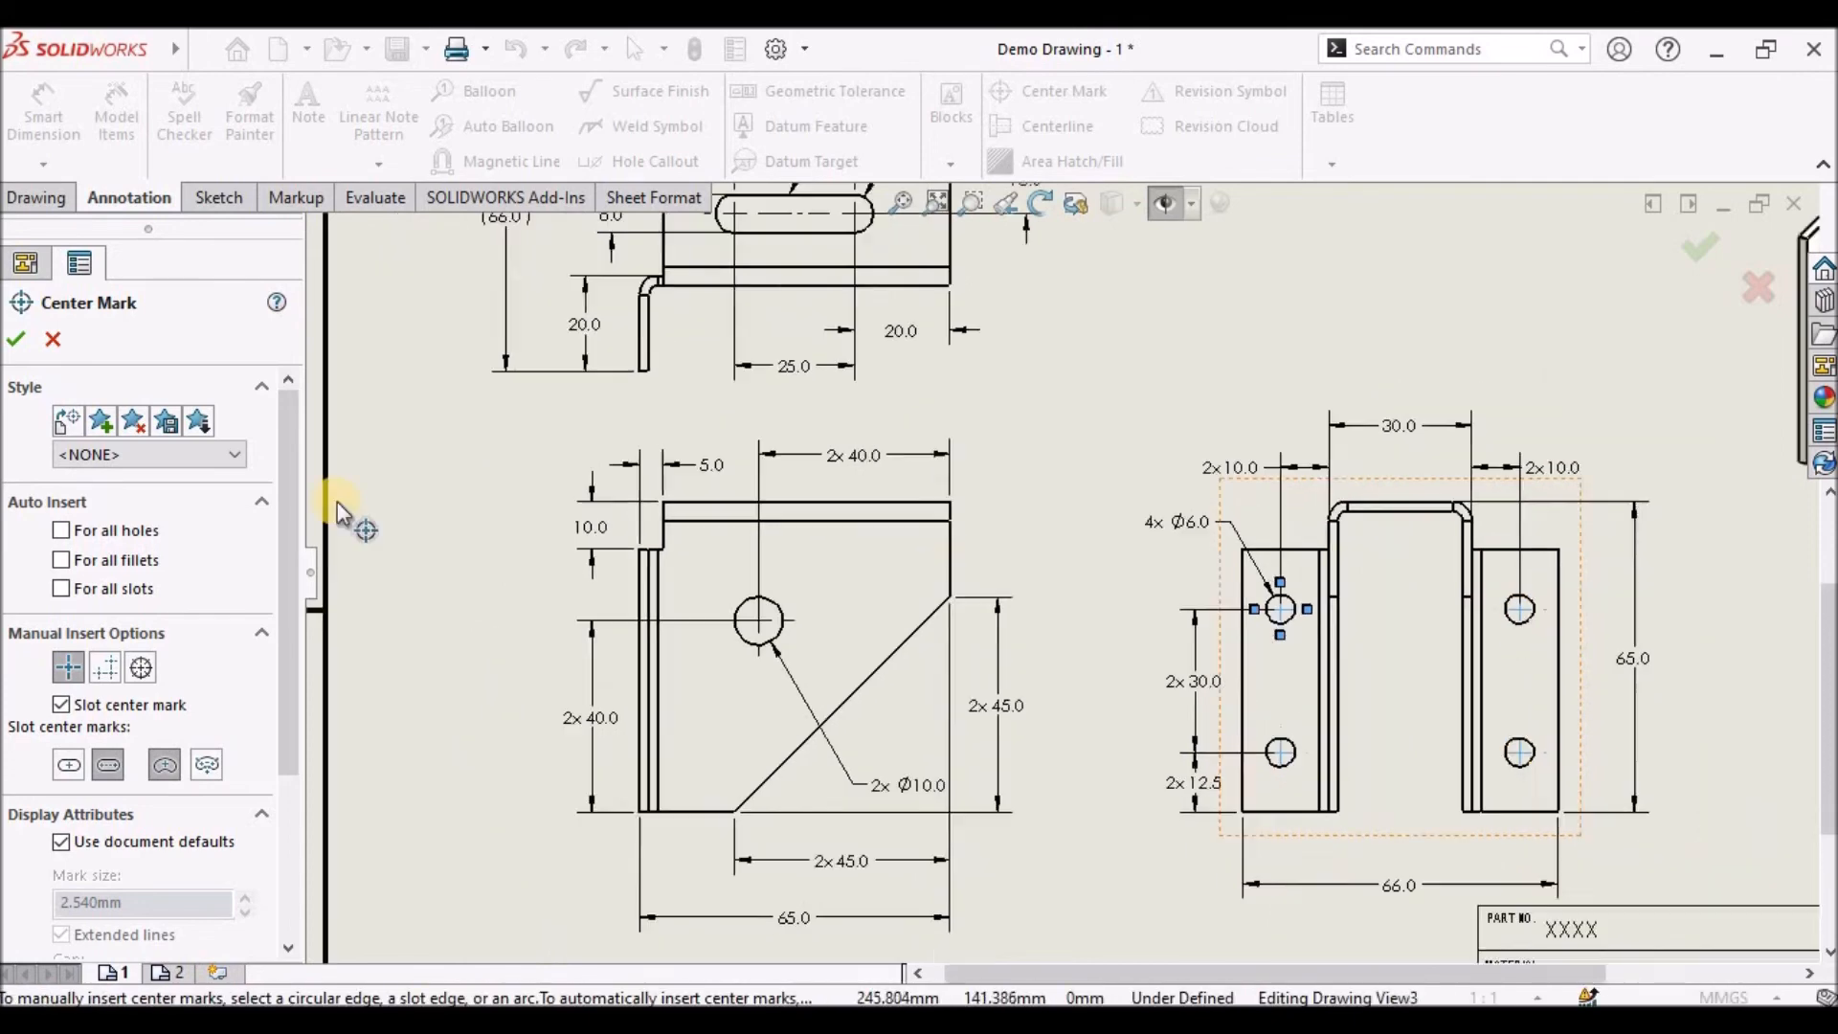
click(15, 339)
Fit the whole sheet in view and save the drawing
key(f)
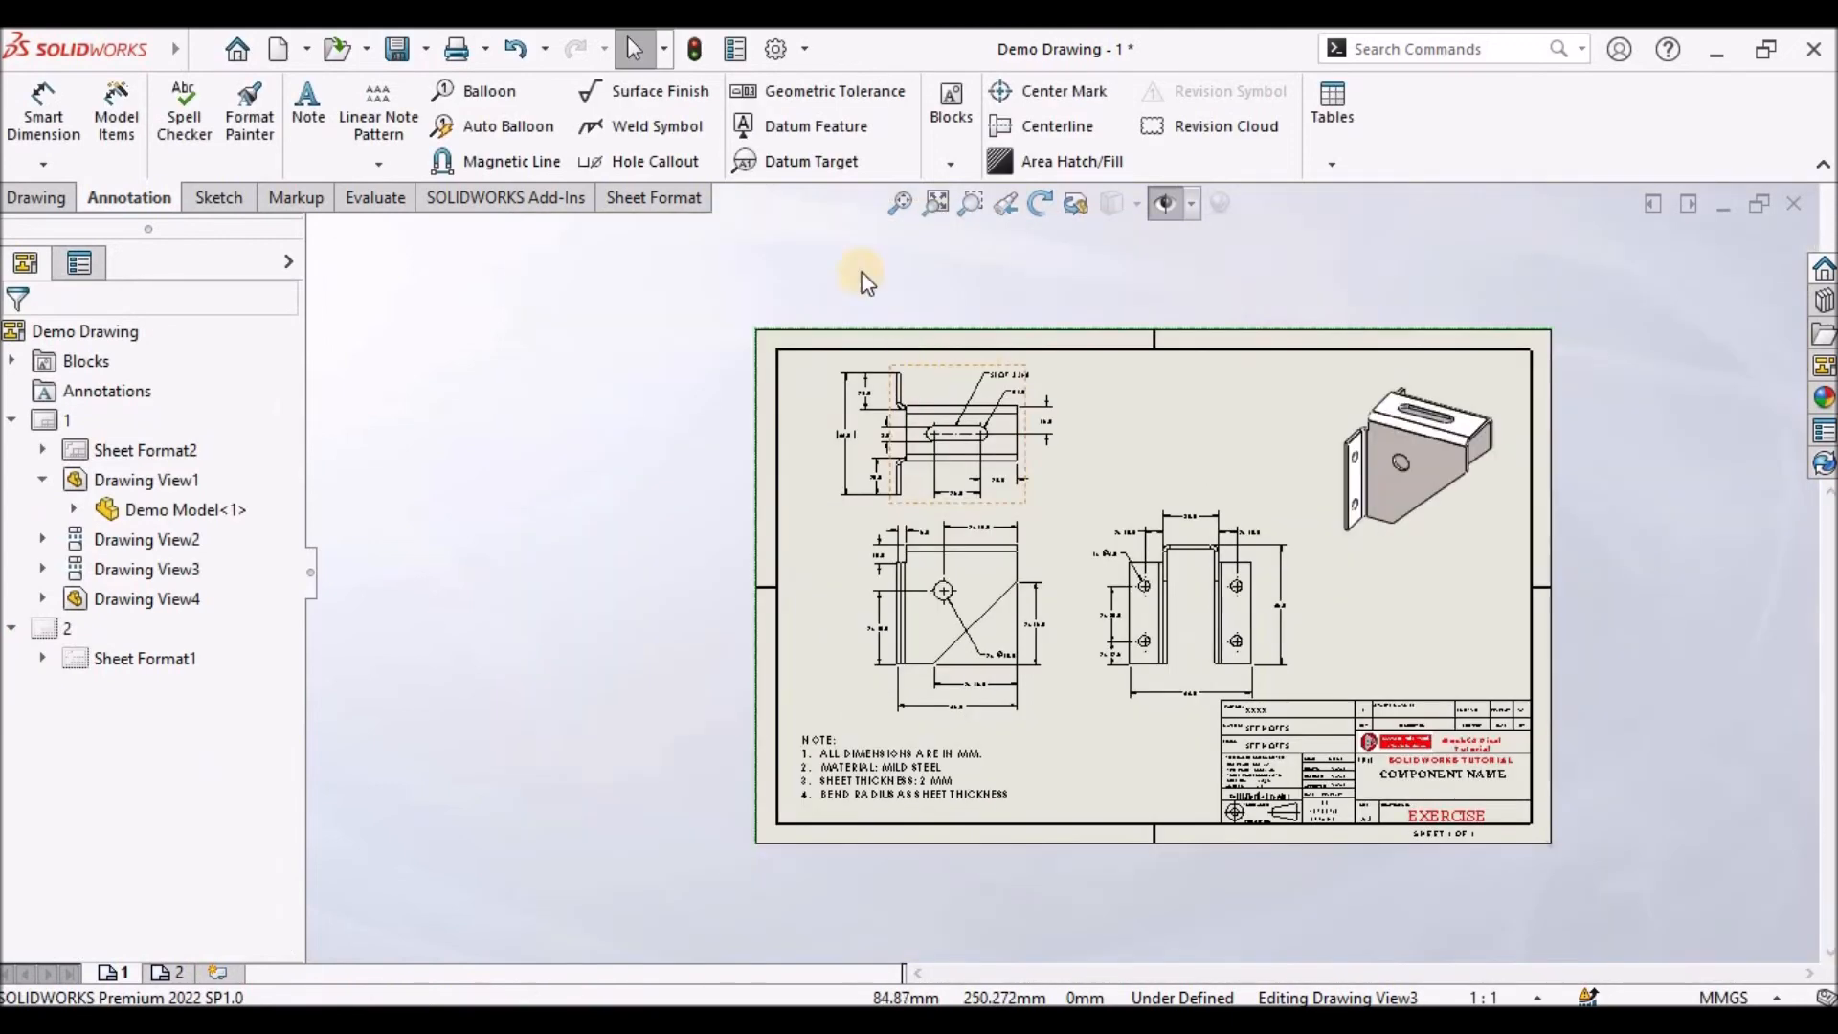
click(900, 205)
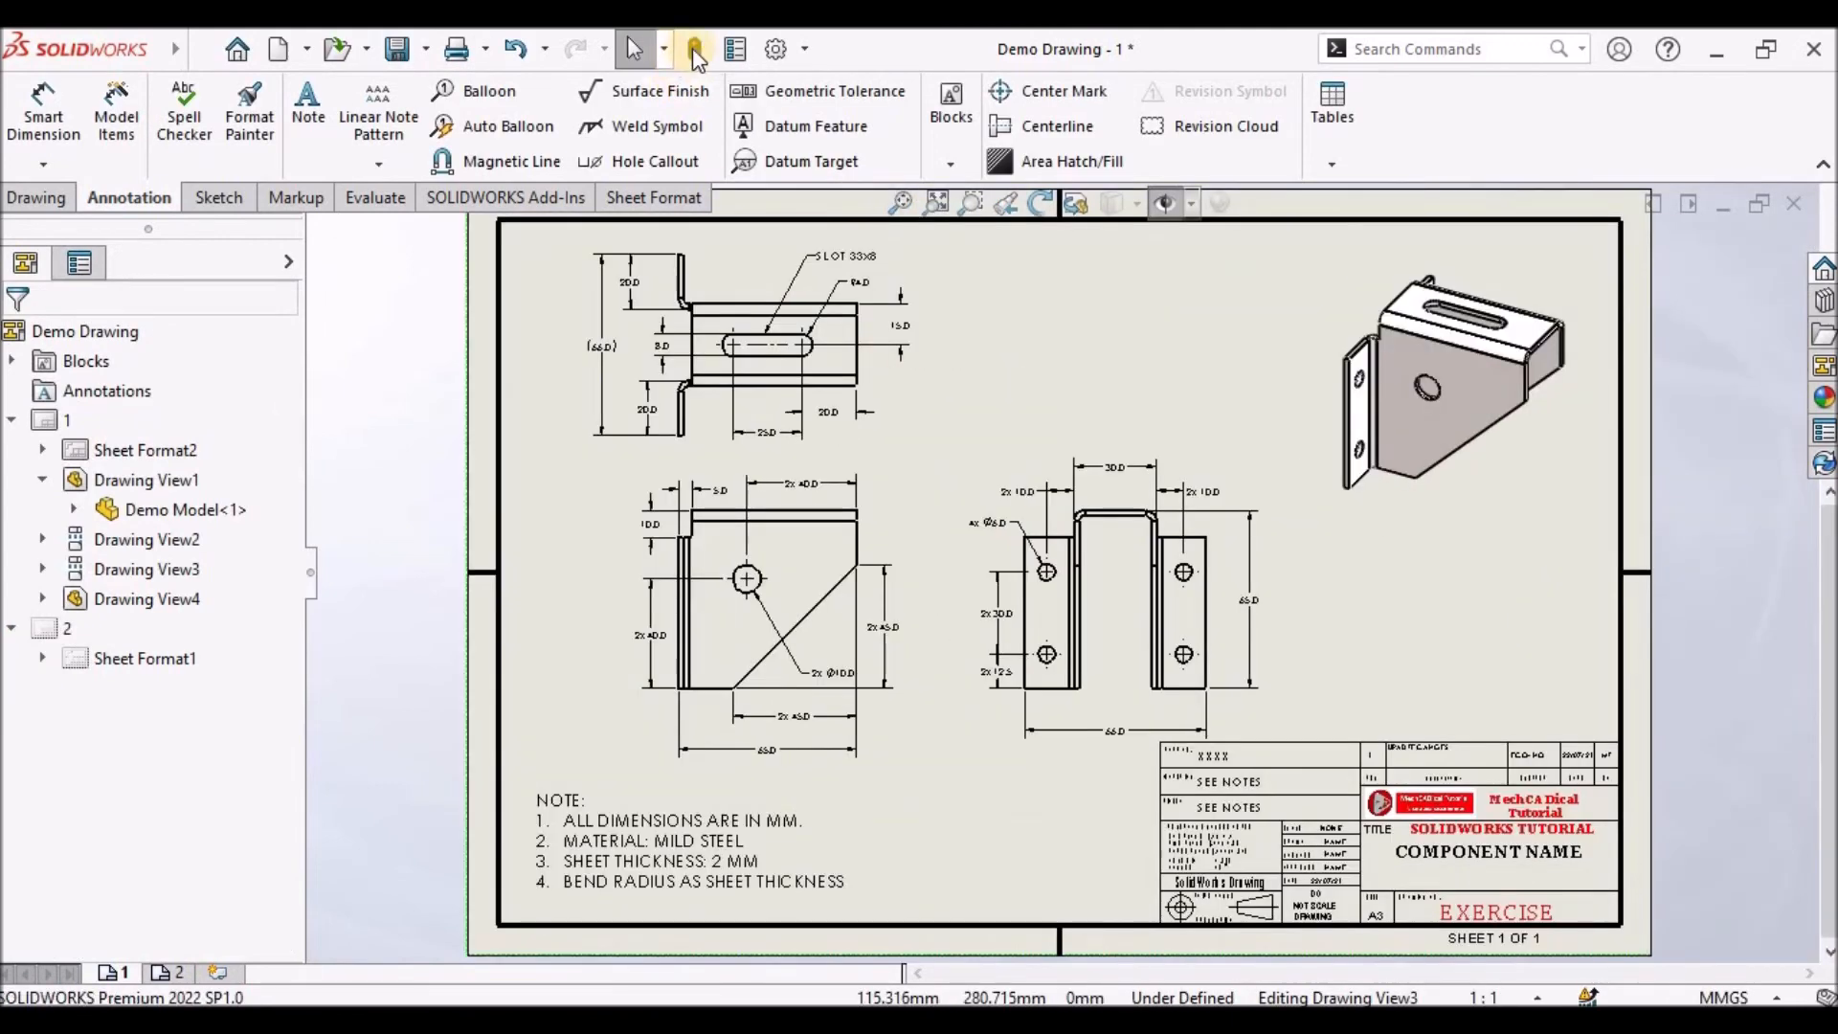
click(396, 53)
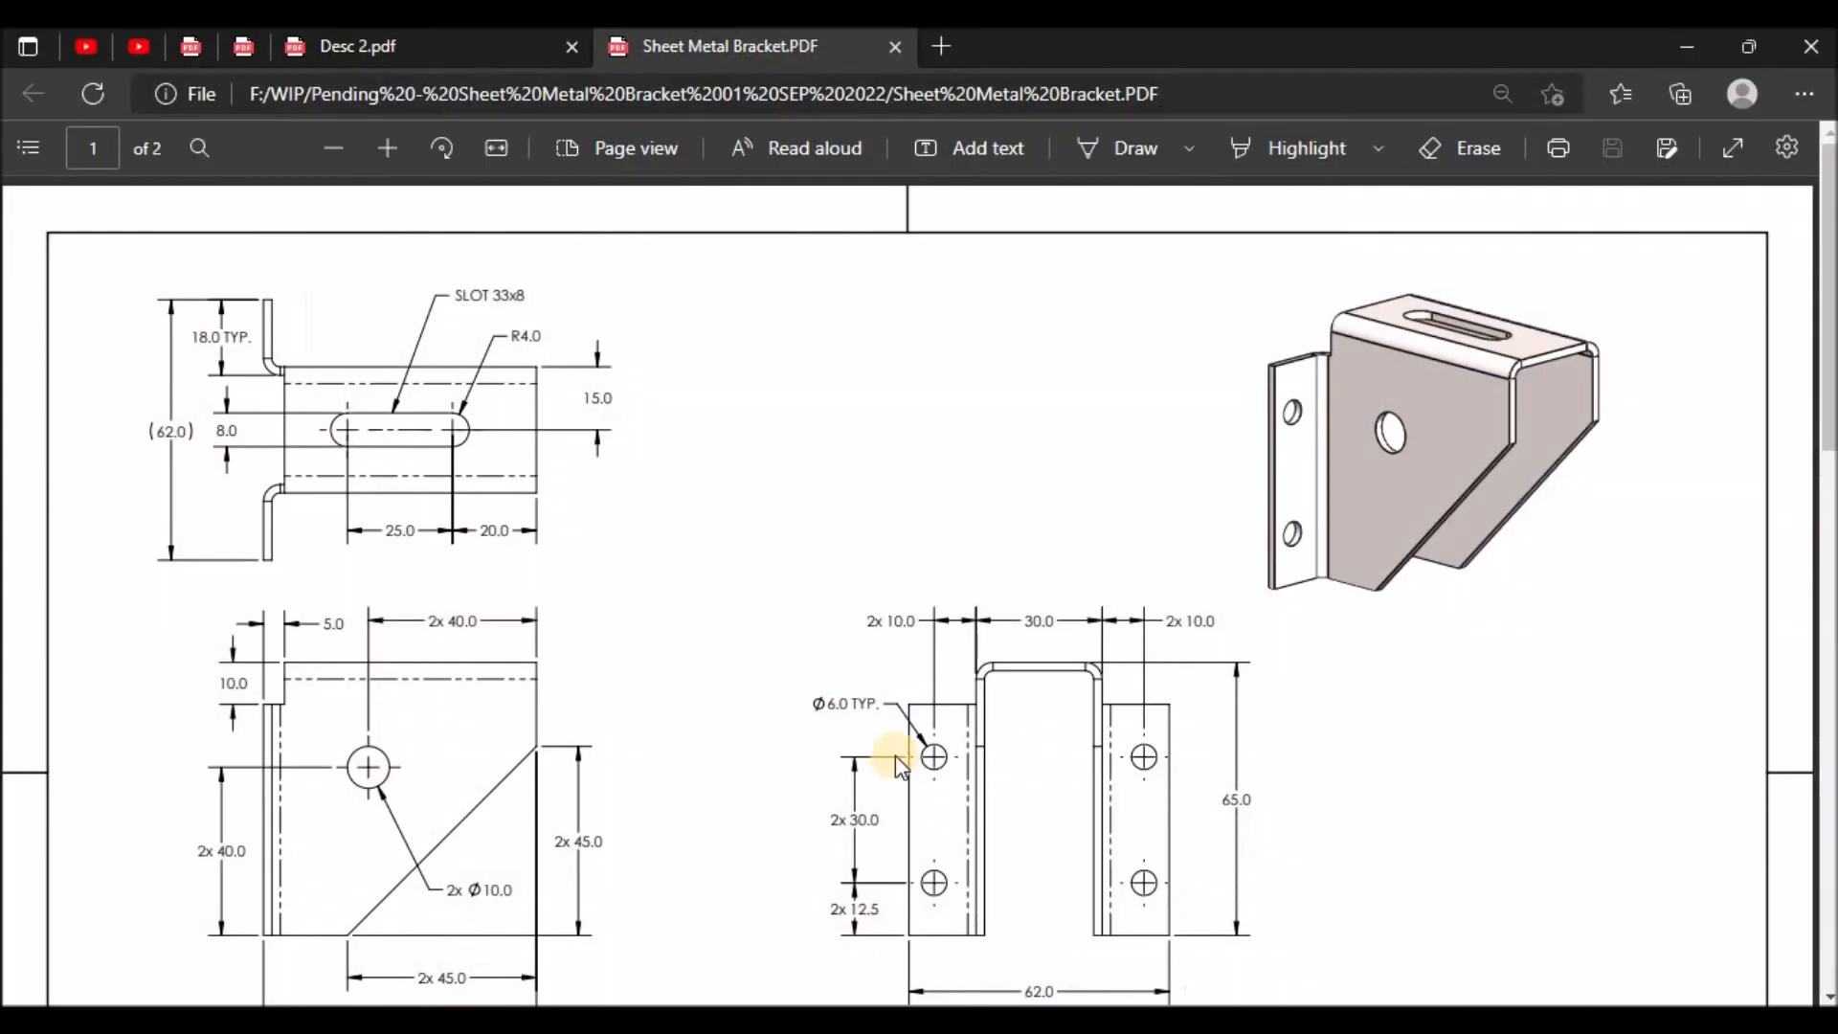
Examine the flat pattern drawing on page 2 of the reference Sheet Metal Bracket.PDF in the browser
scroll(894, 755, down, 15)
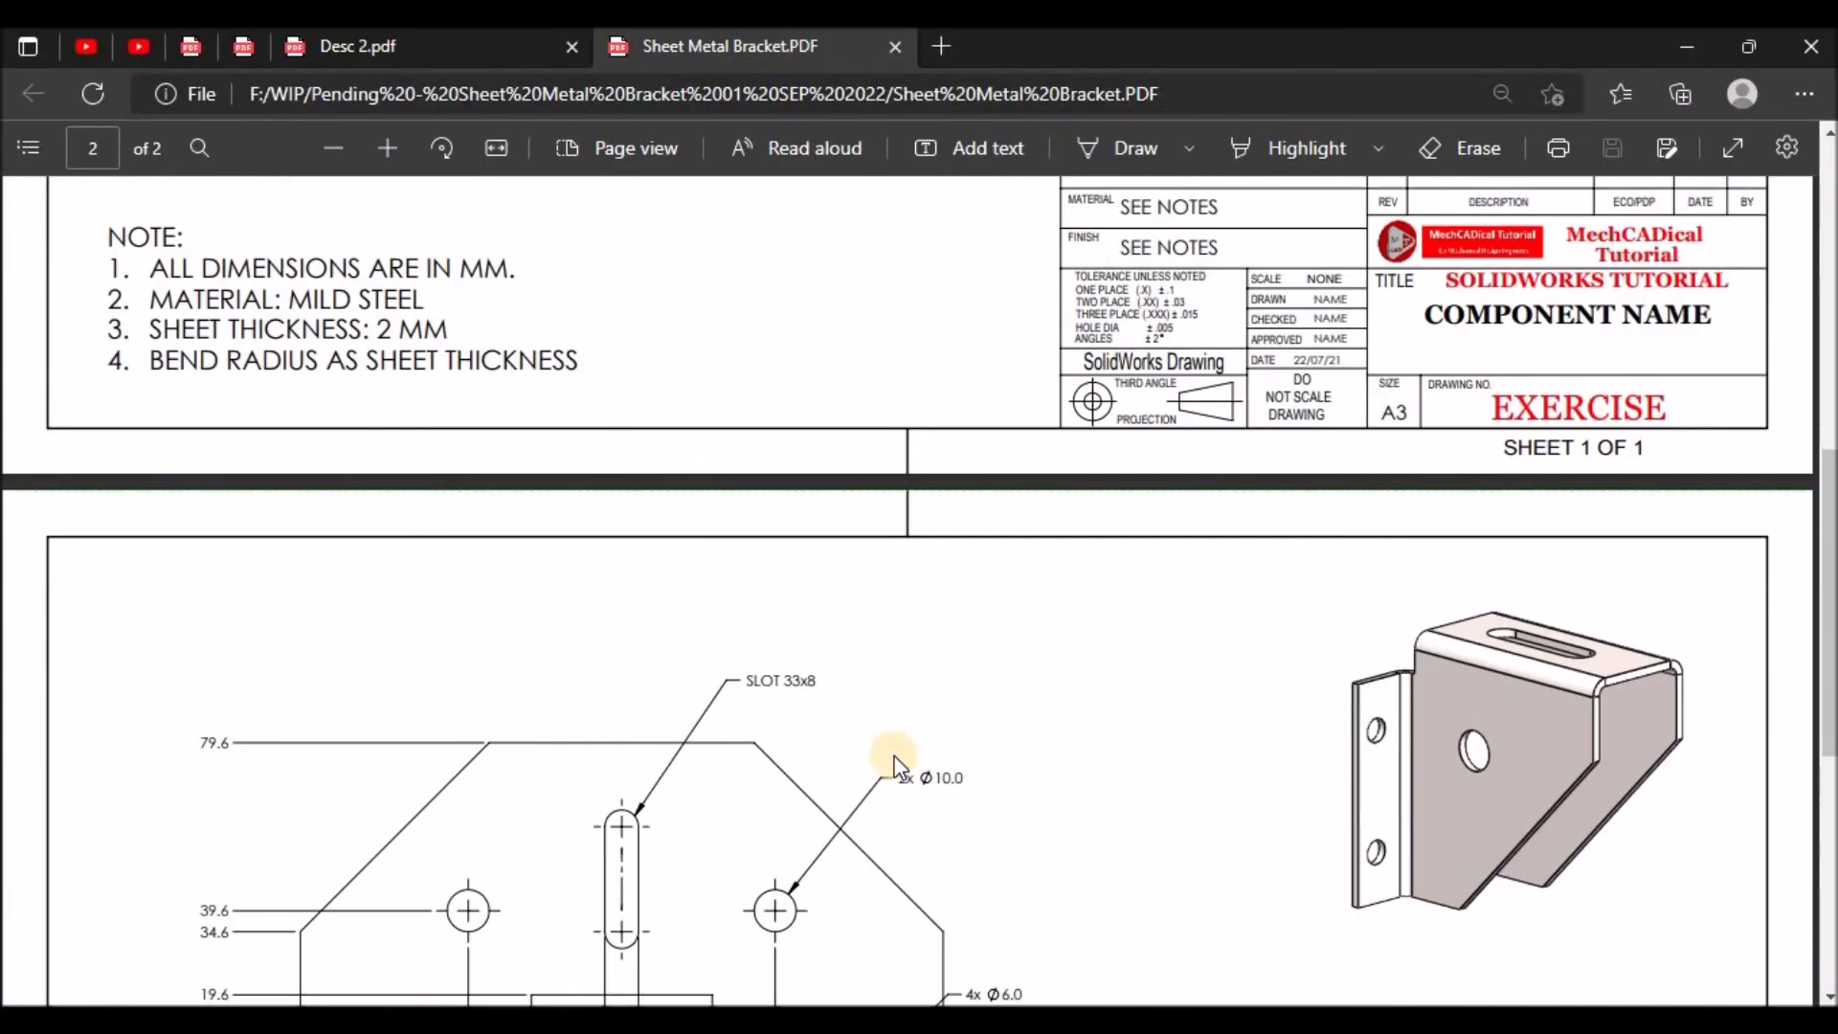
scroll(747, 684, up, 4)
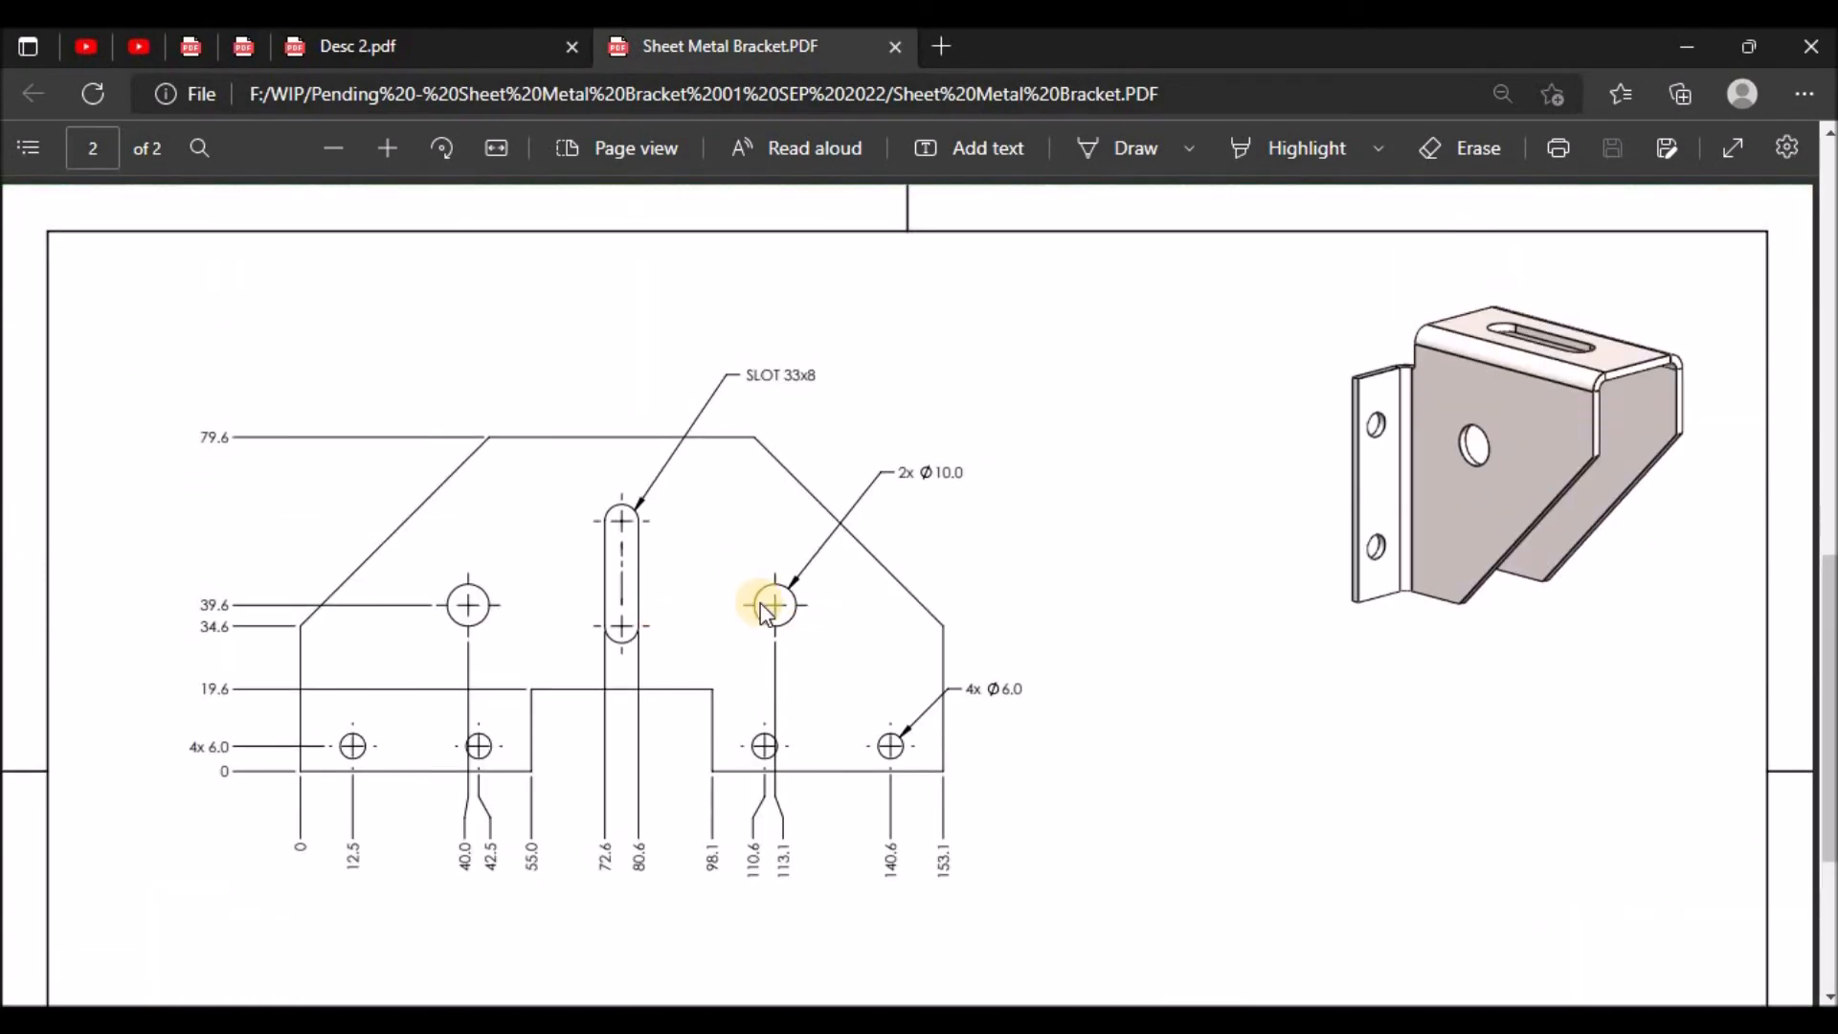
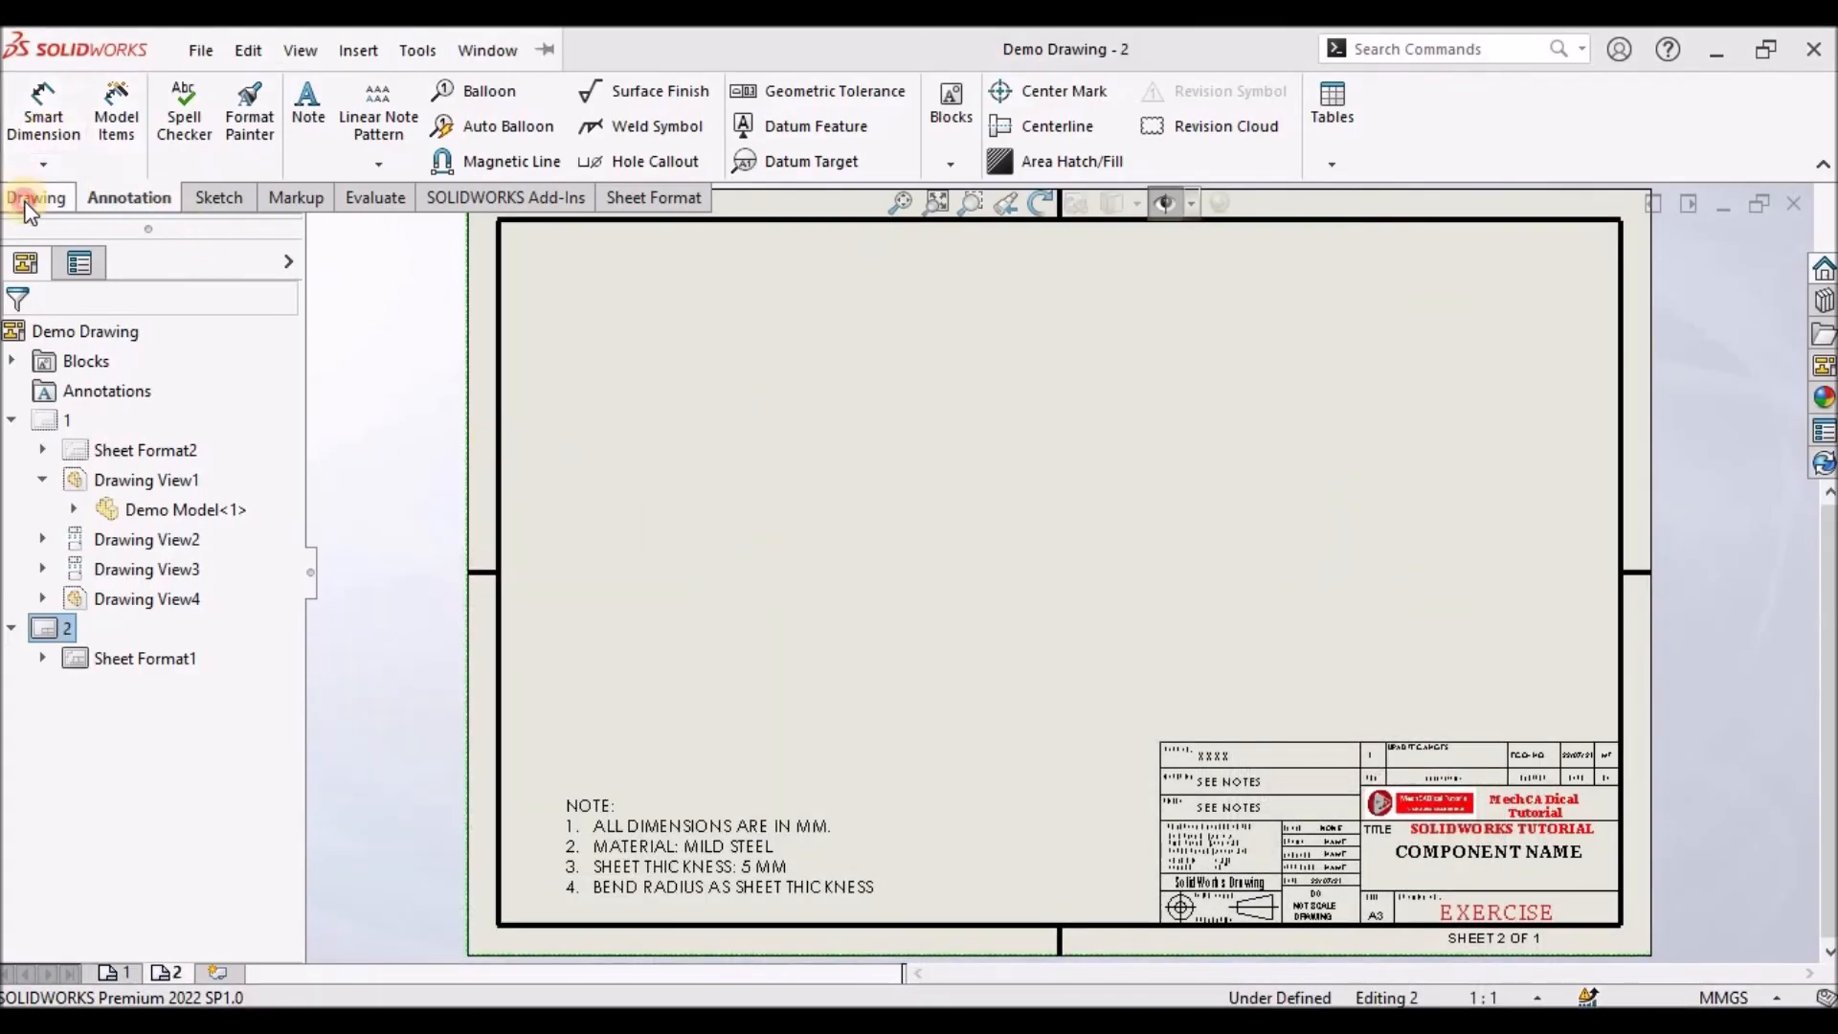
Insert a Trimetric model view of Demo Model in the upper-right area of sheet 2 in SOLIDWORKS
click(28, 199)
click(36, 111)
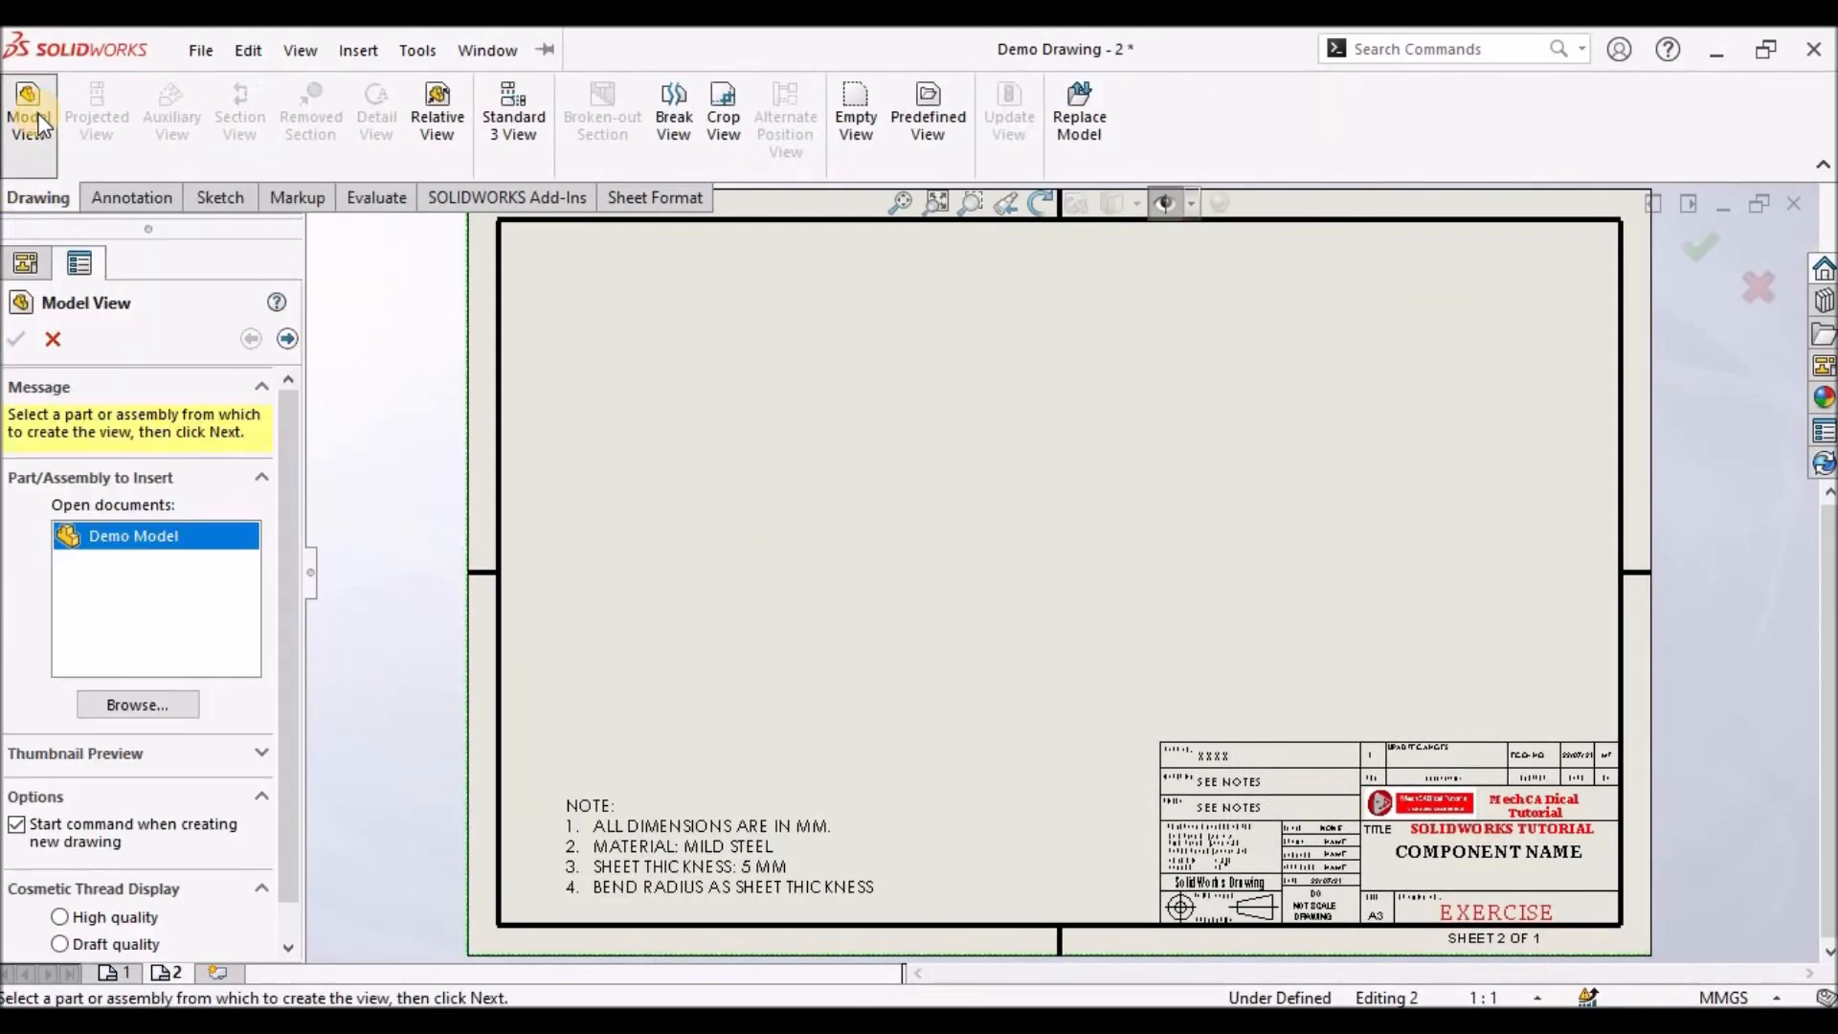
double_click(142, 536)
click(1390, 405)
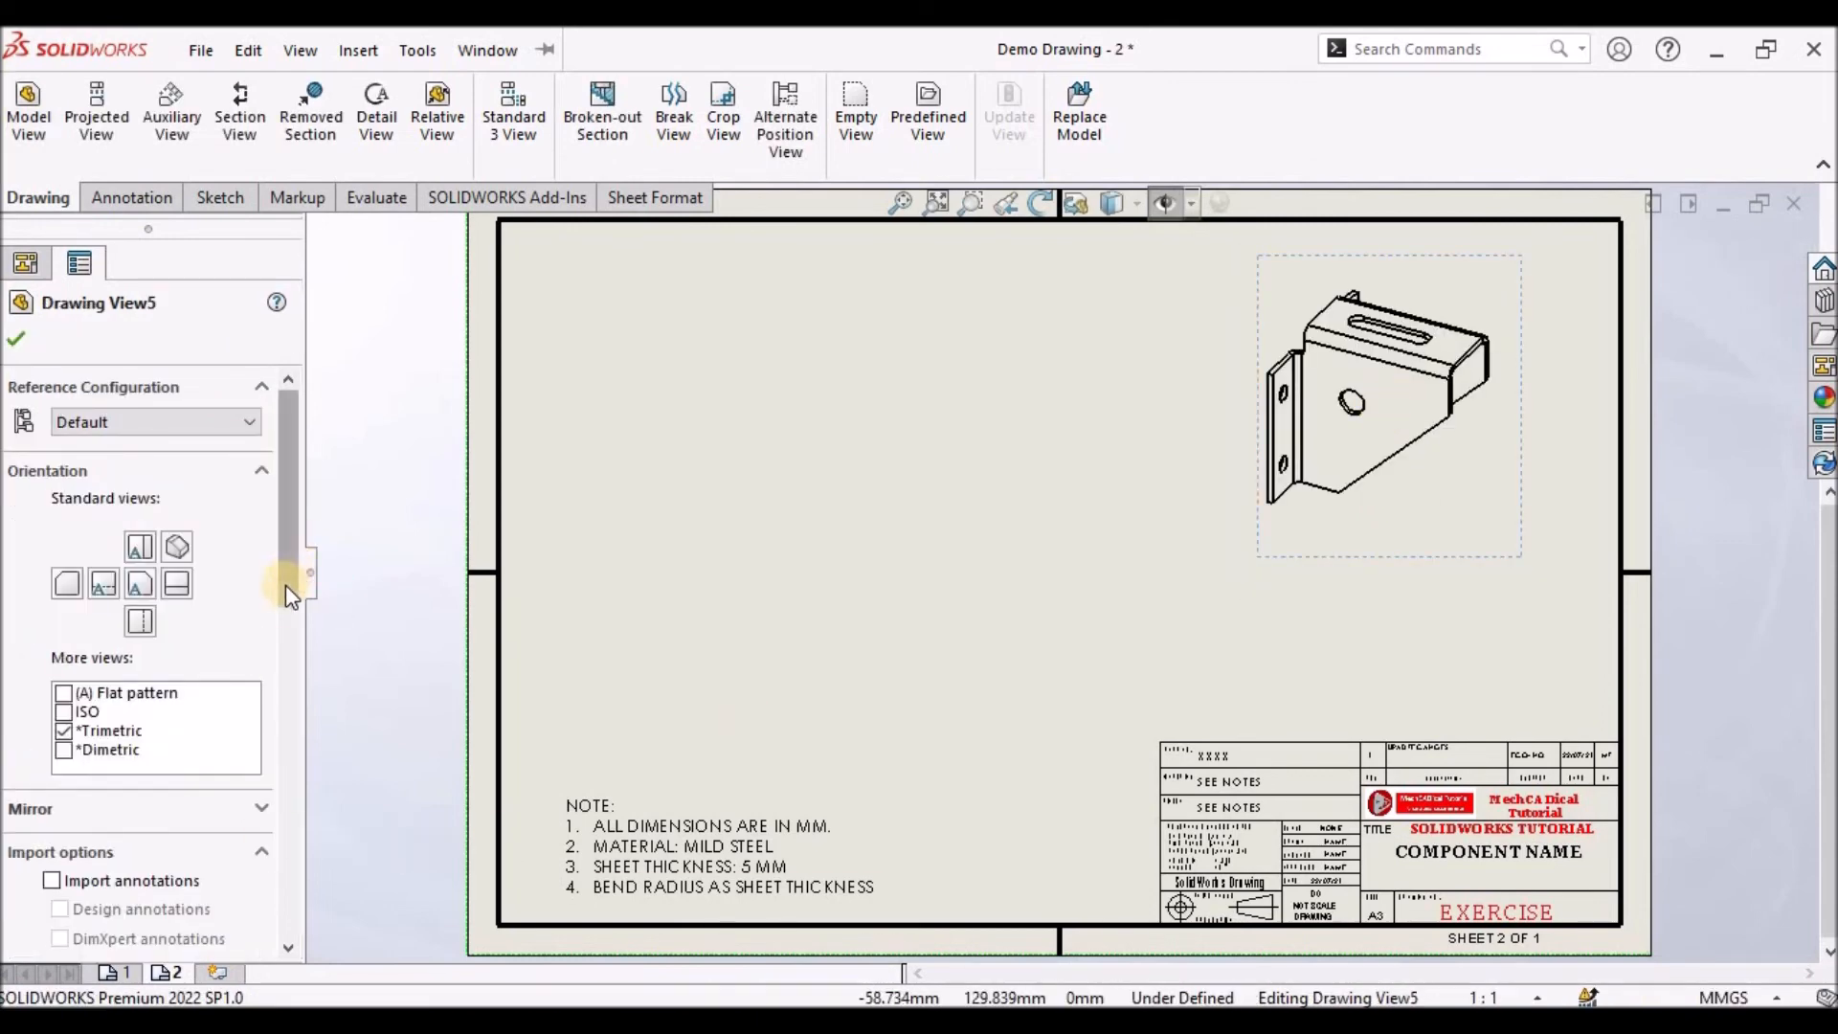
Show sheet 2's Trimetric view as Shaded With Edges and move it into the sheet's upper-right corner
click(291, 808)
drag(291, 807, 291, 811)
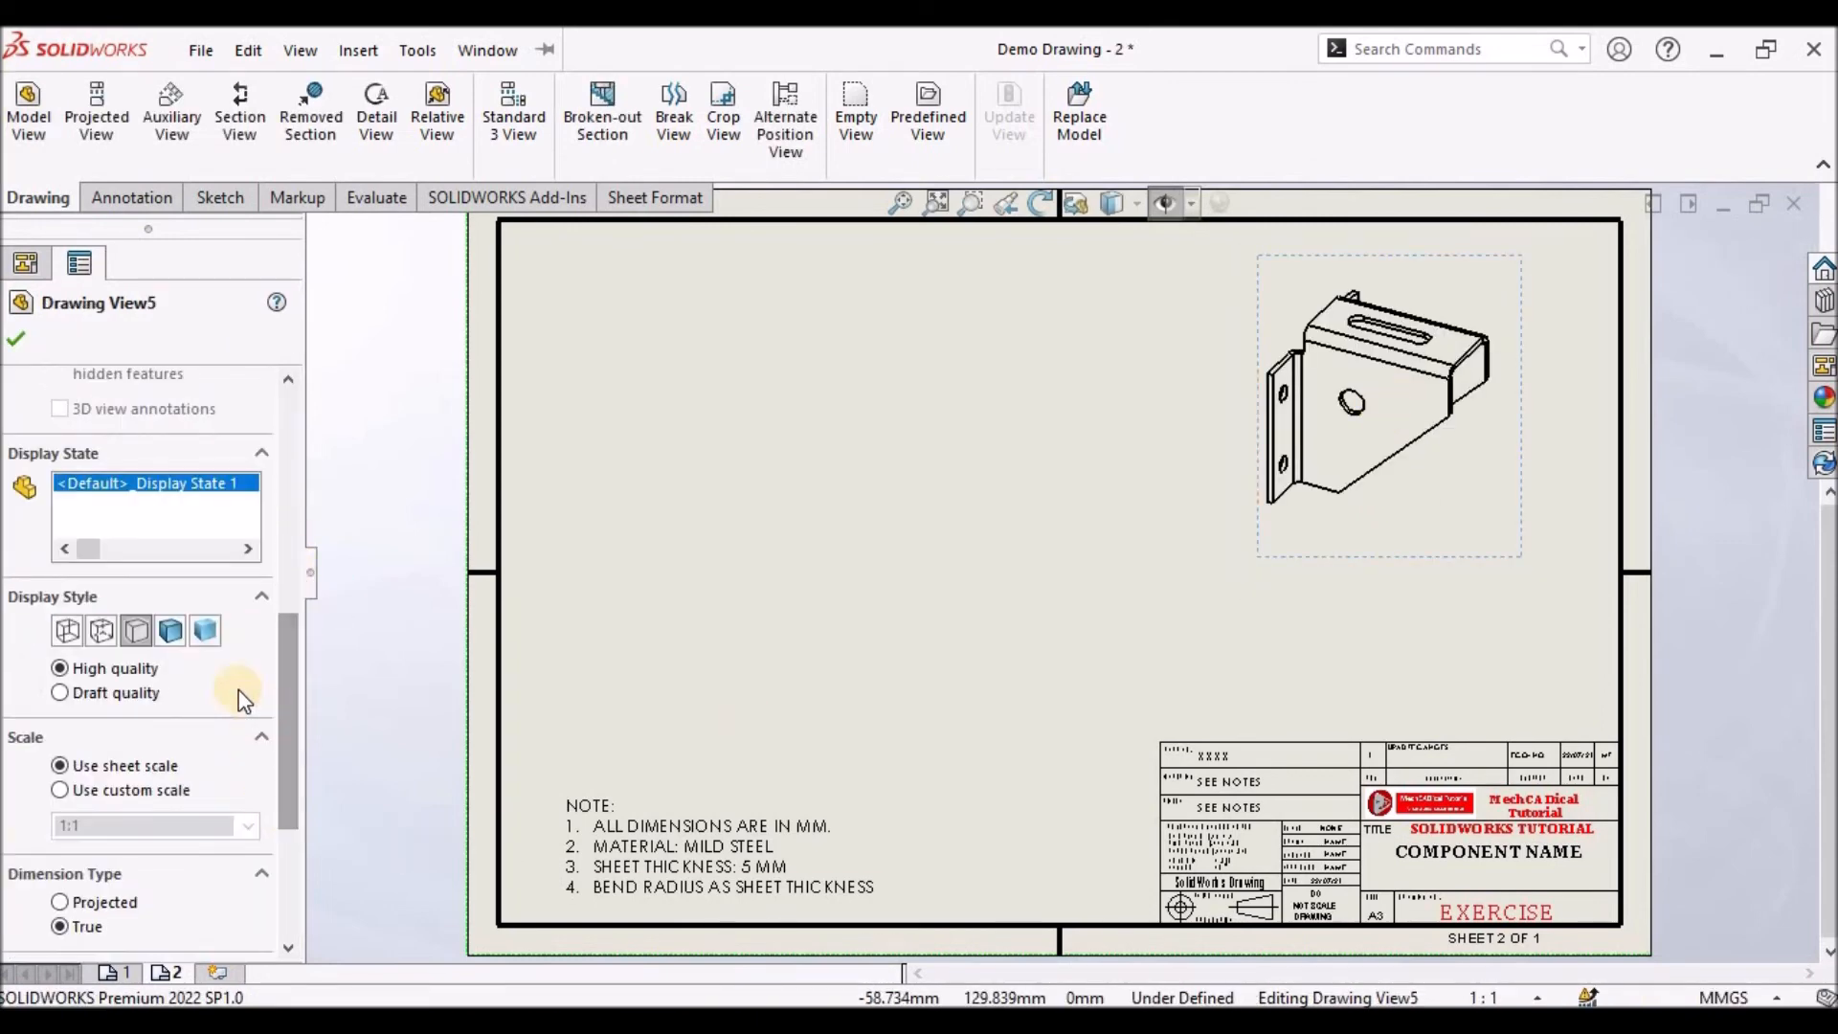
click(181, 636)
click(15, 339)
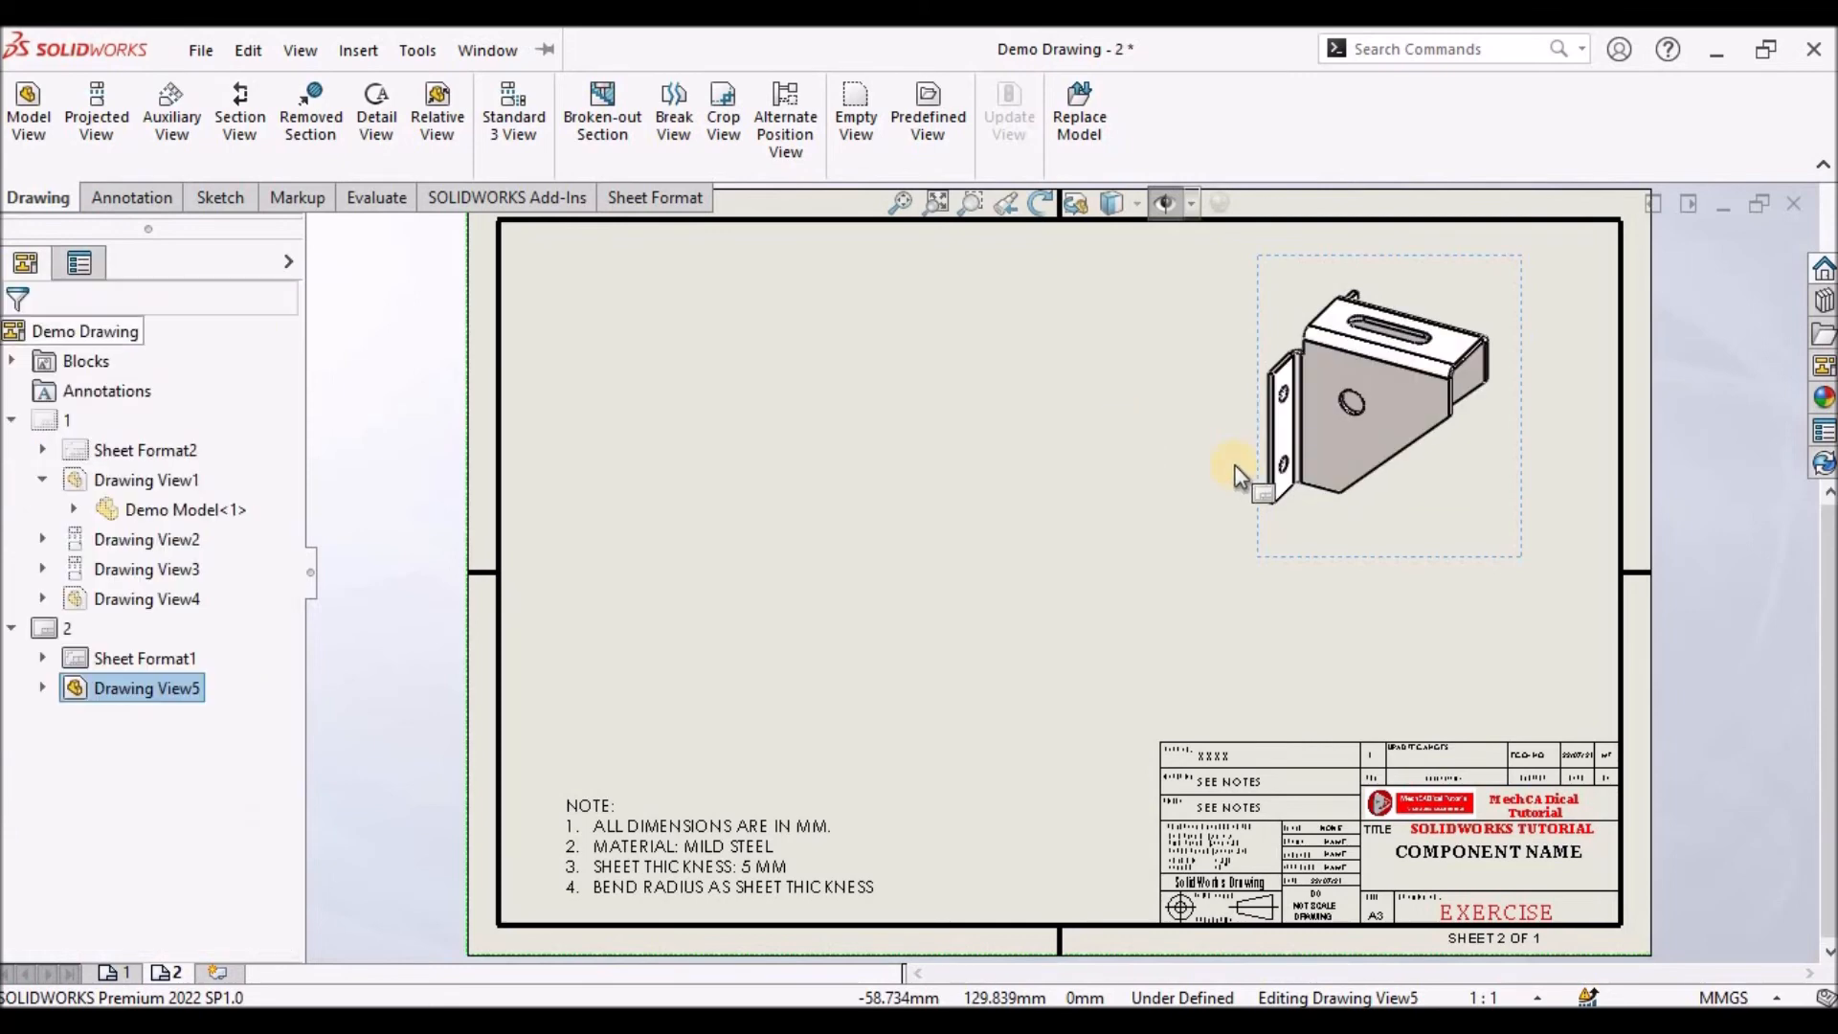
mouse_move(1257, 566)
mouse_down()
mouse_move(1395, 550)
mouse_move(1337, 522)
mouse_move(1359, 531)
mouse_up()
click(1110, 612)
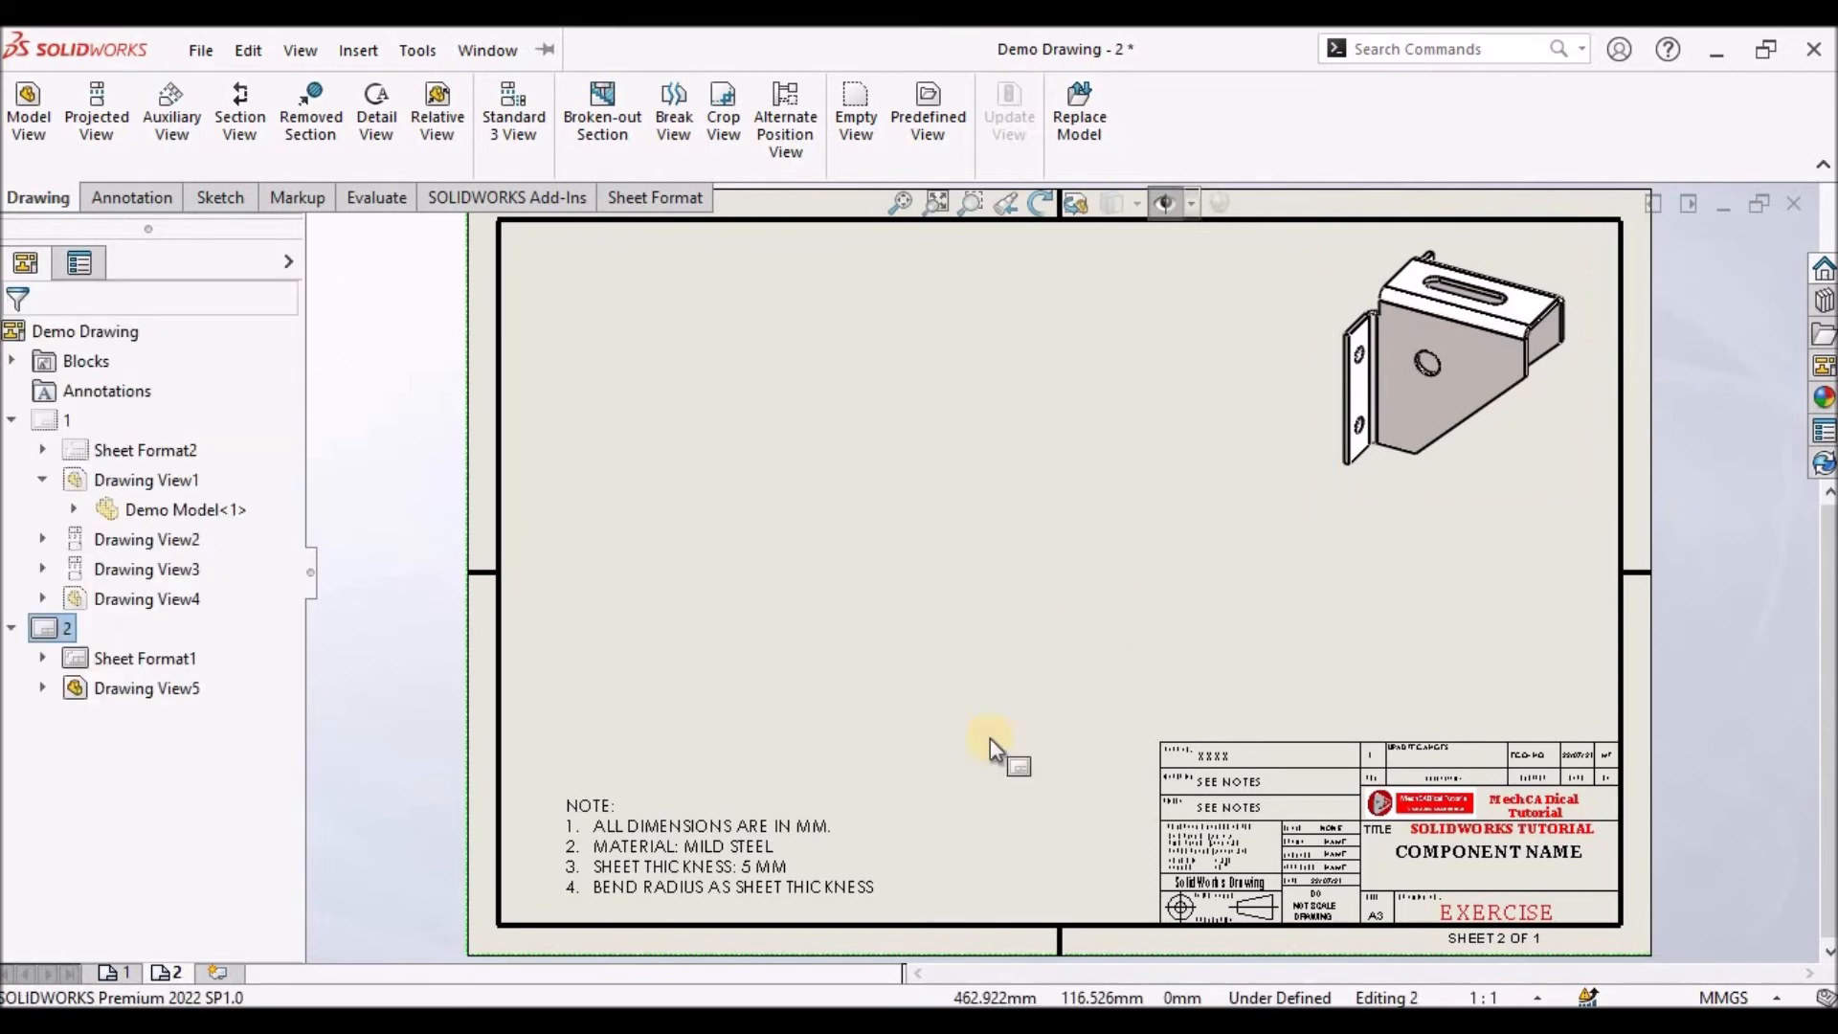
Insert a second Demo Model view in the open area above sheet 2's notes and set its orientation to Flat pattern
click(17, 120)
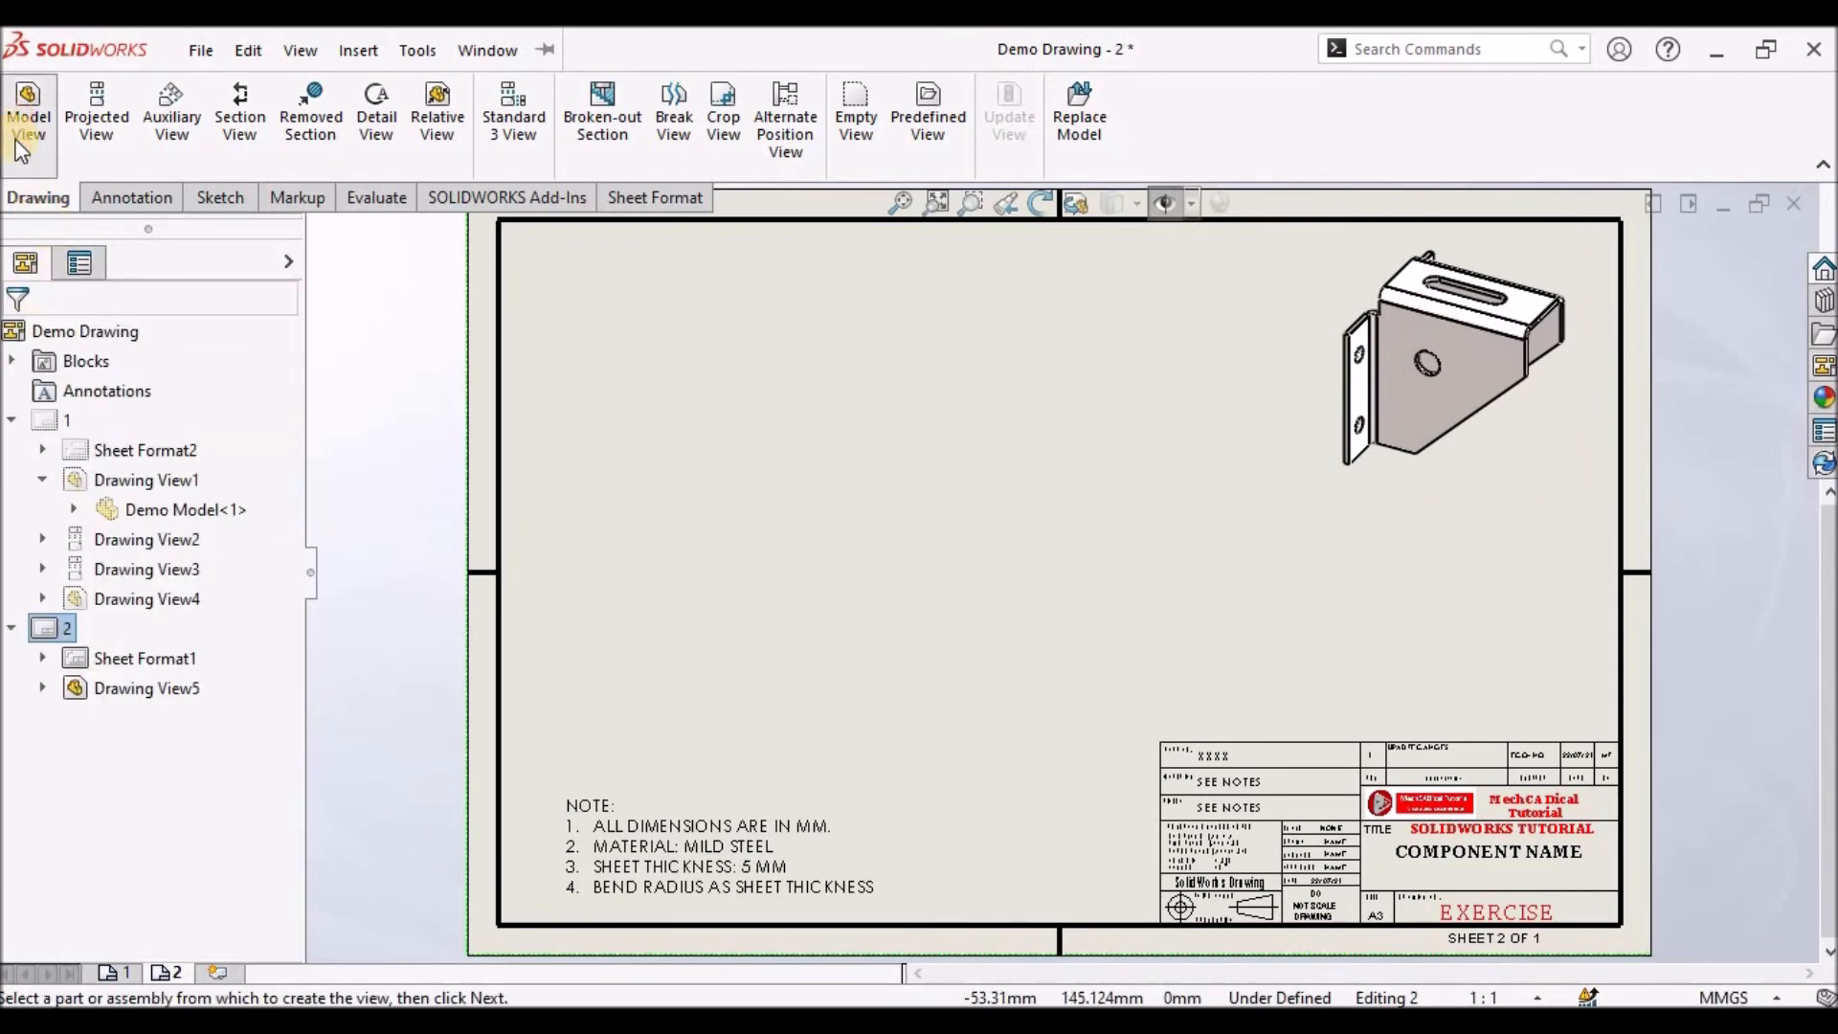
click(104, 544)
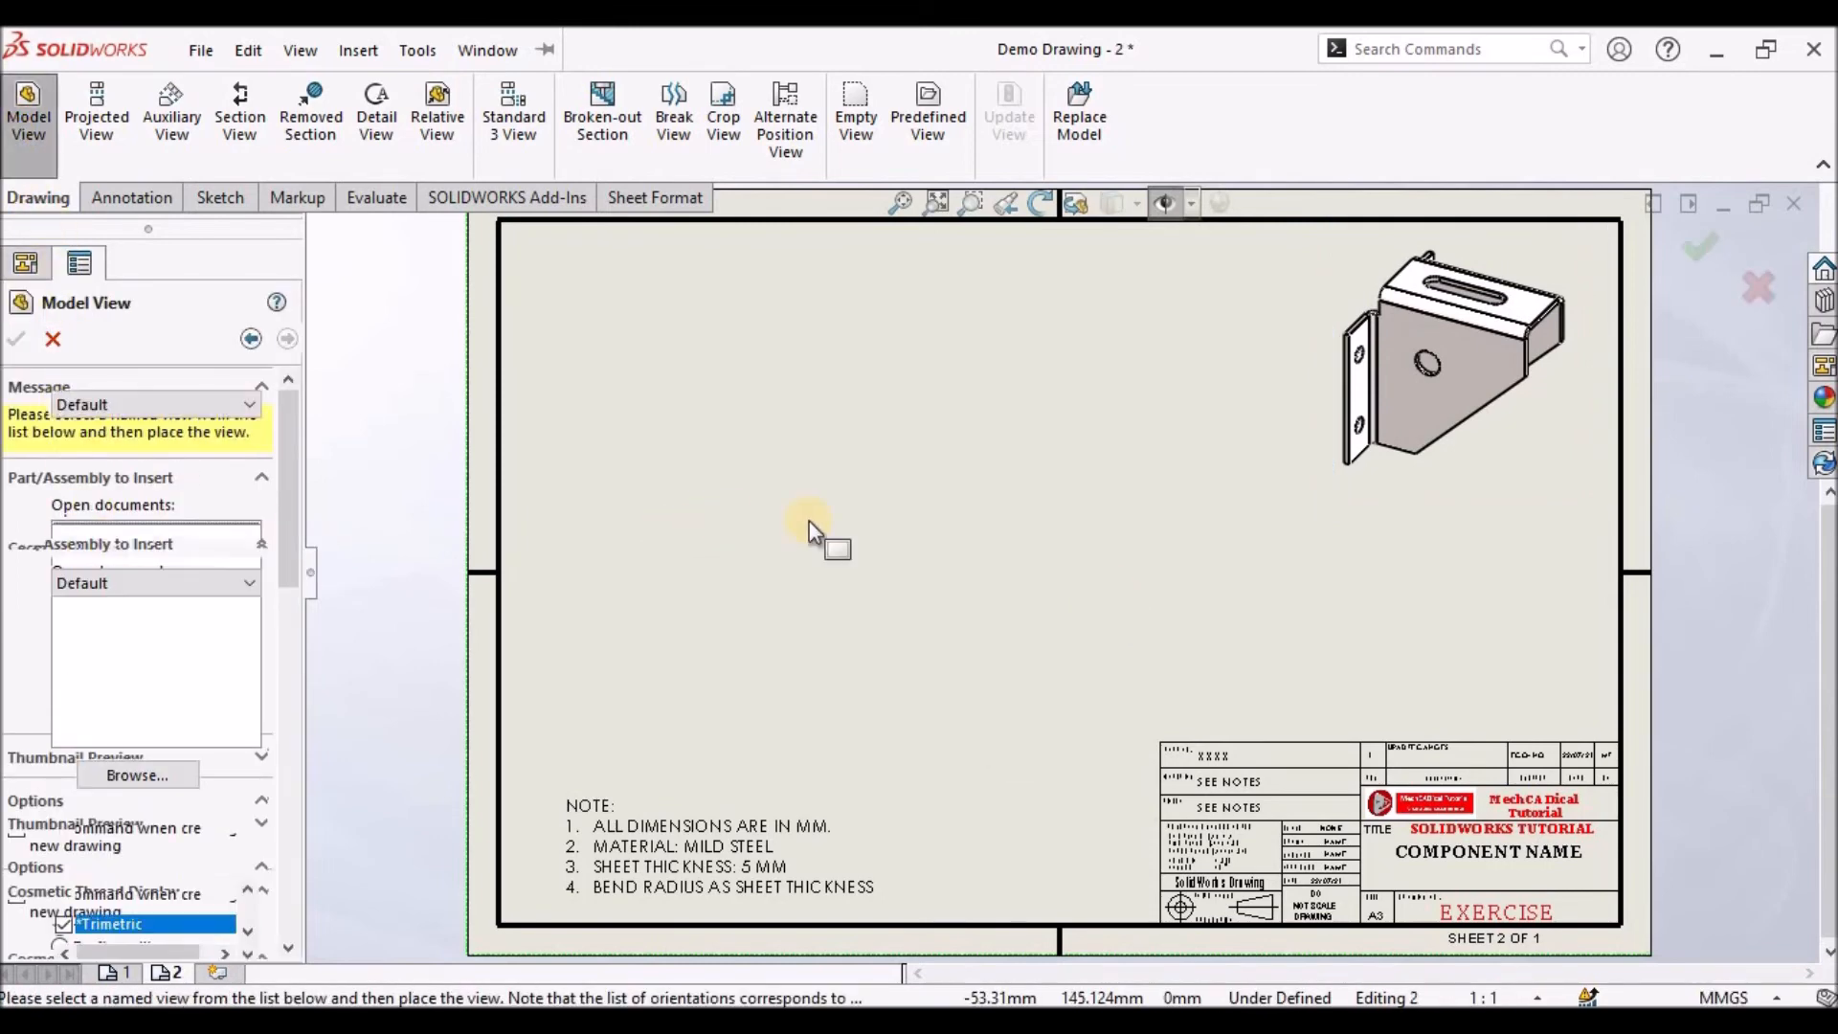
click(849, 520)
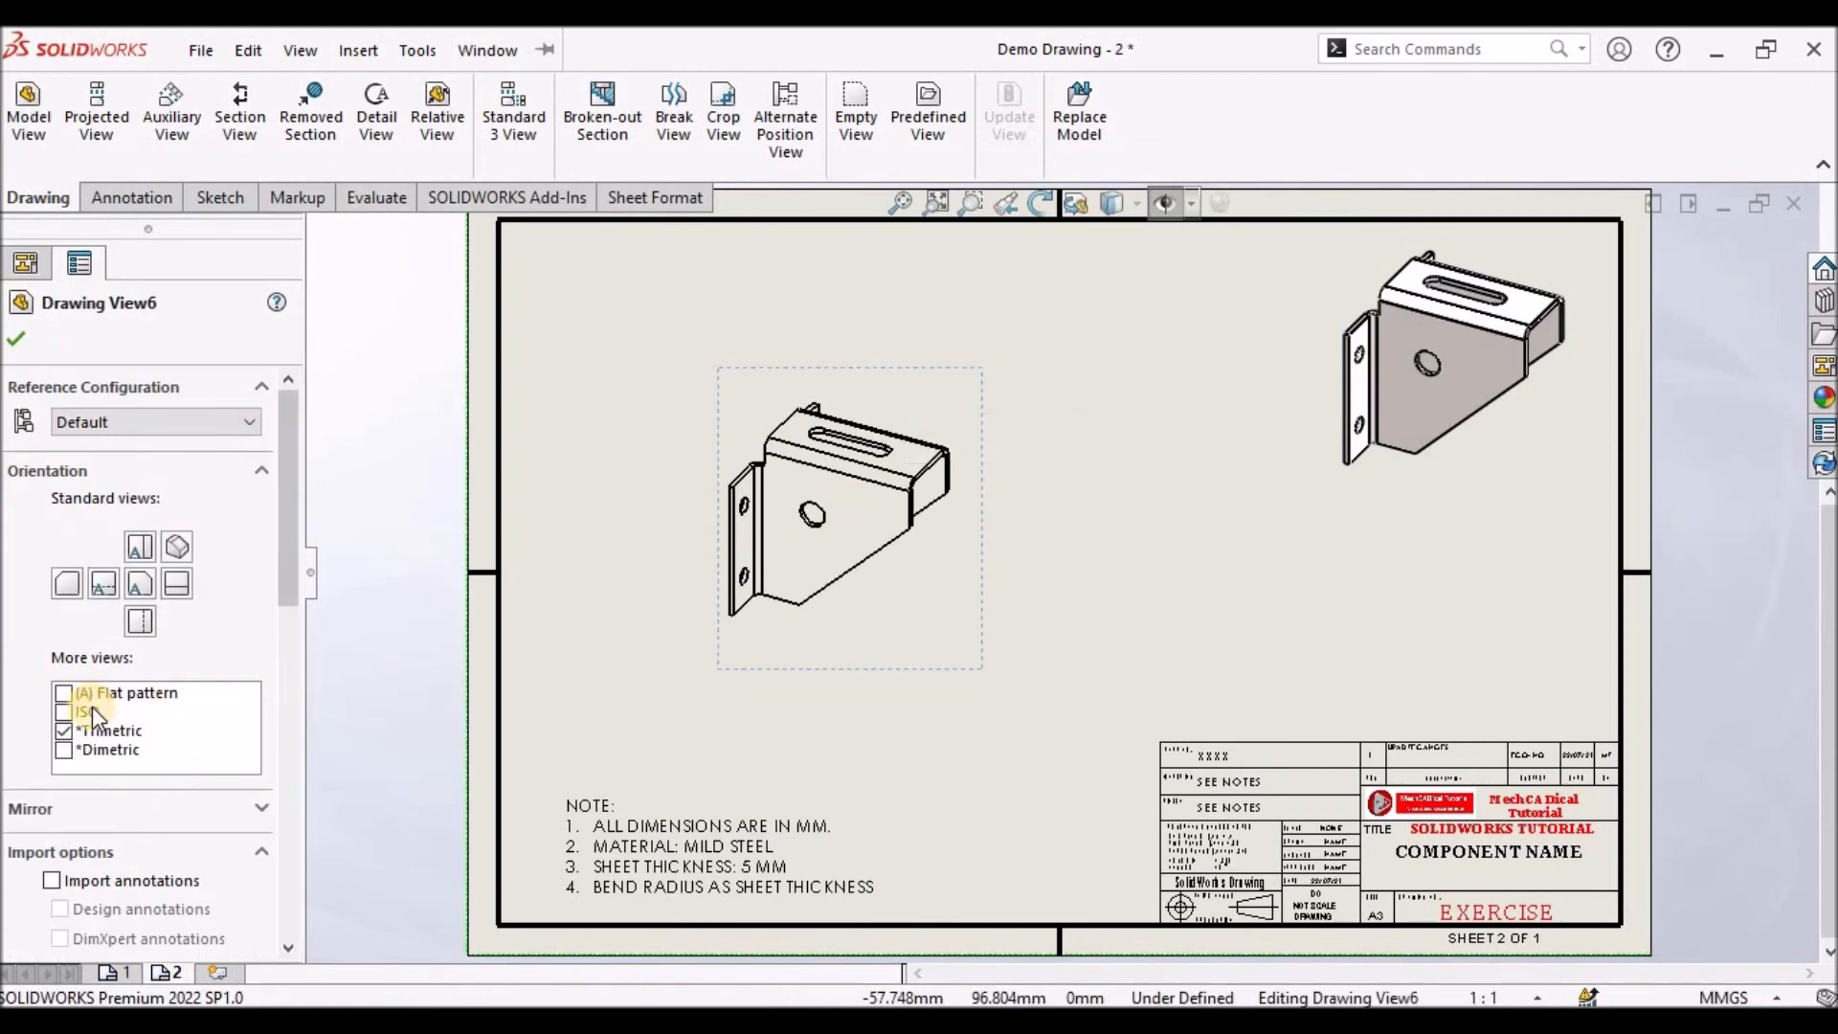
click(65, 695)
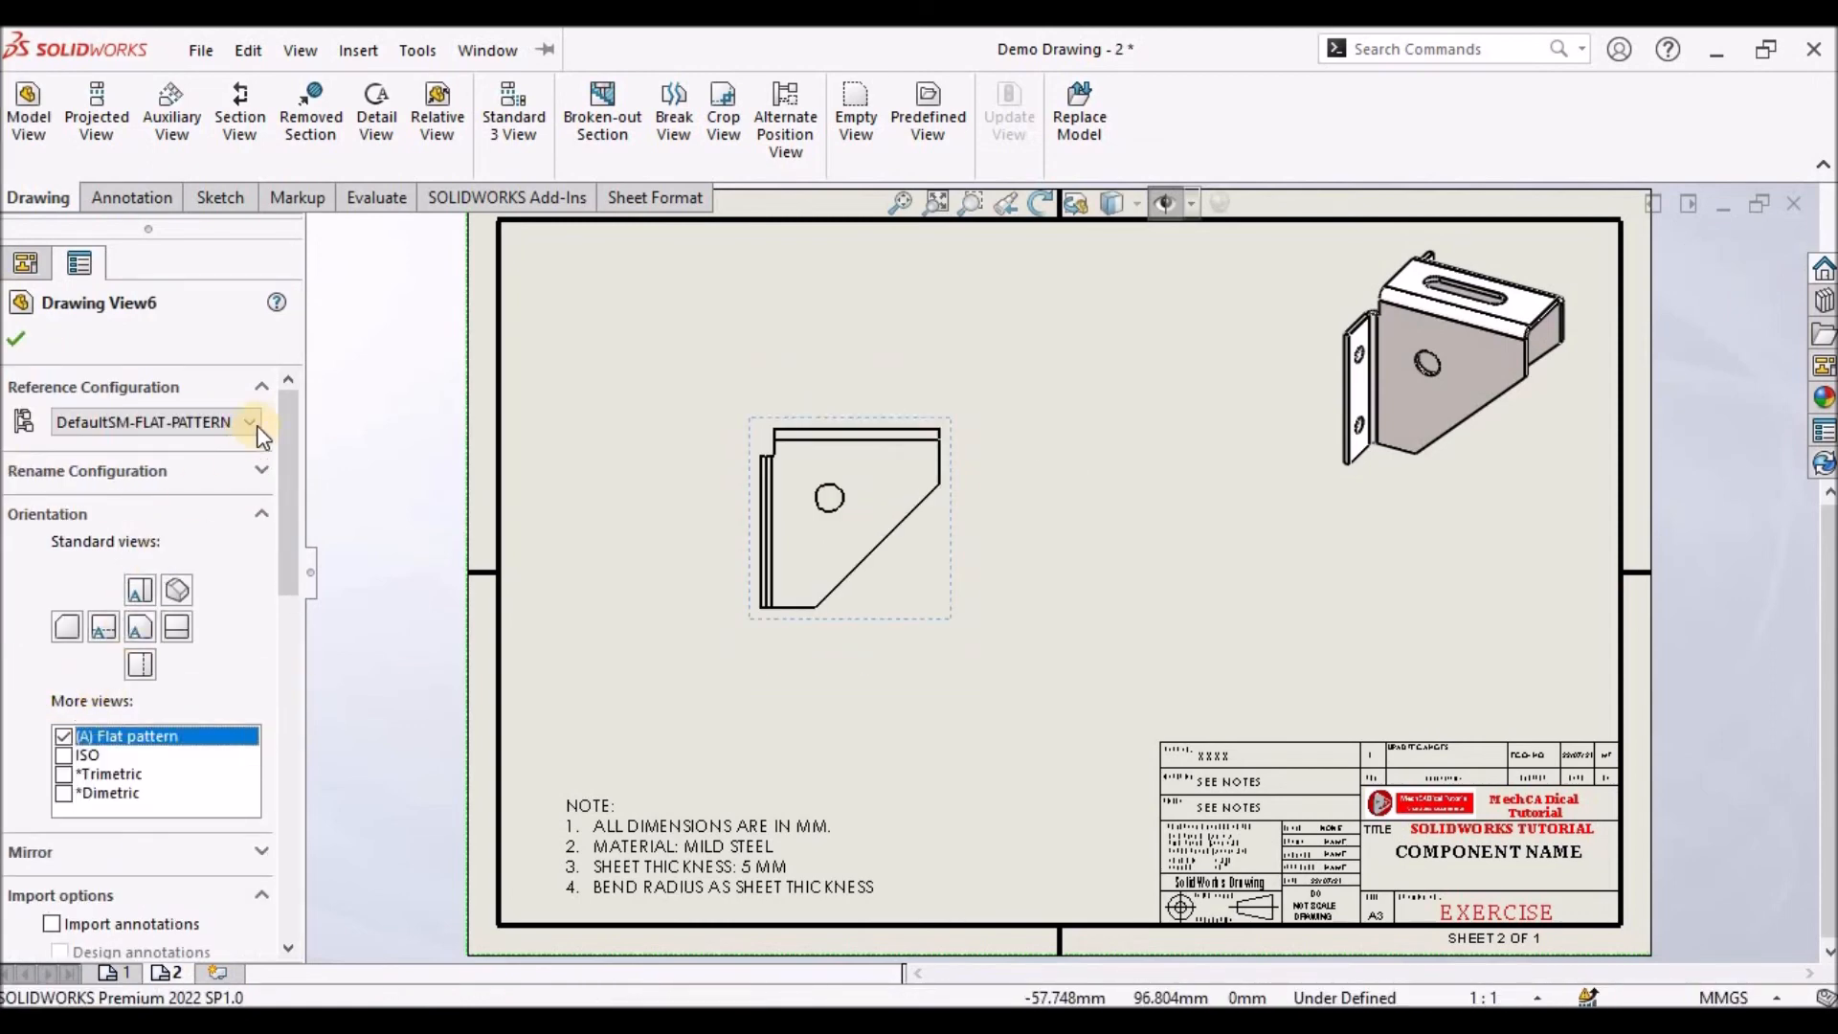
click(1007, 628)
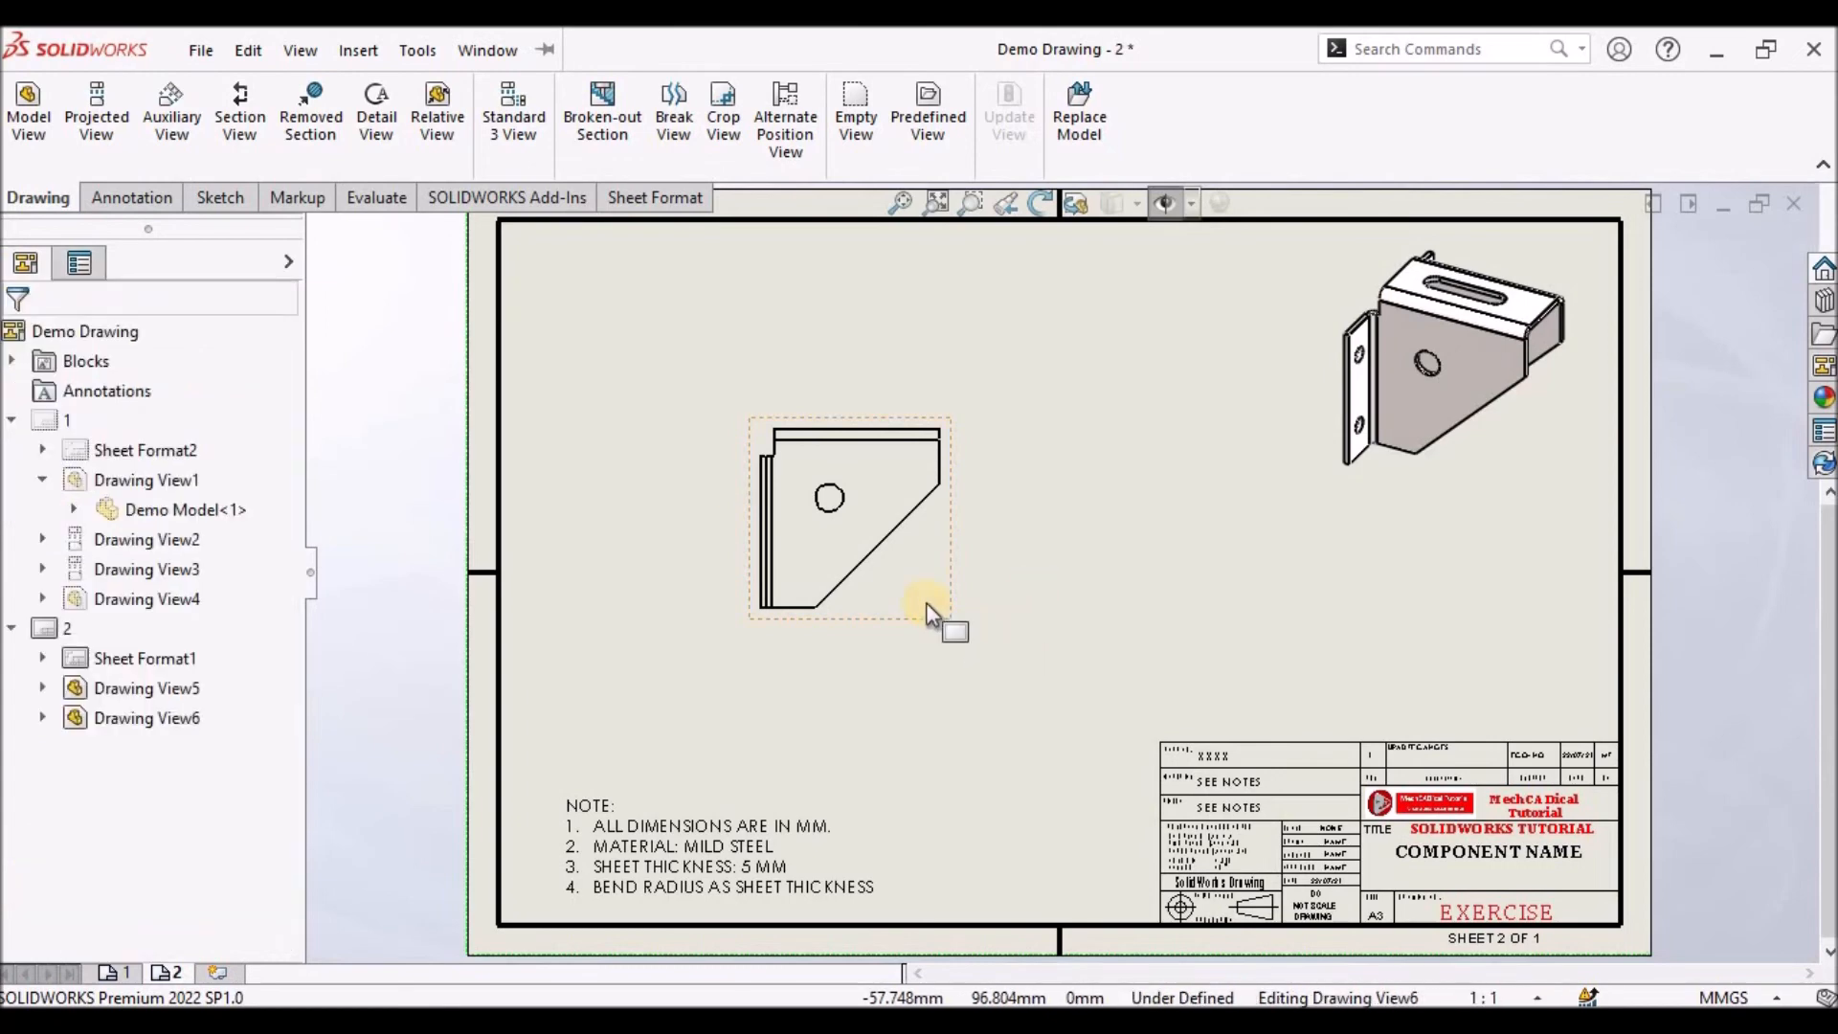
Check the configuration and display settings in the new flat pattern view's properties
right_click(926, 601)
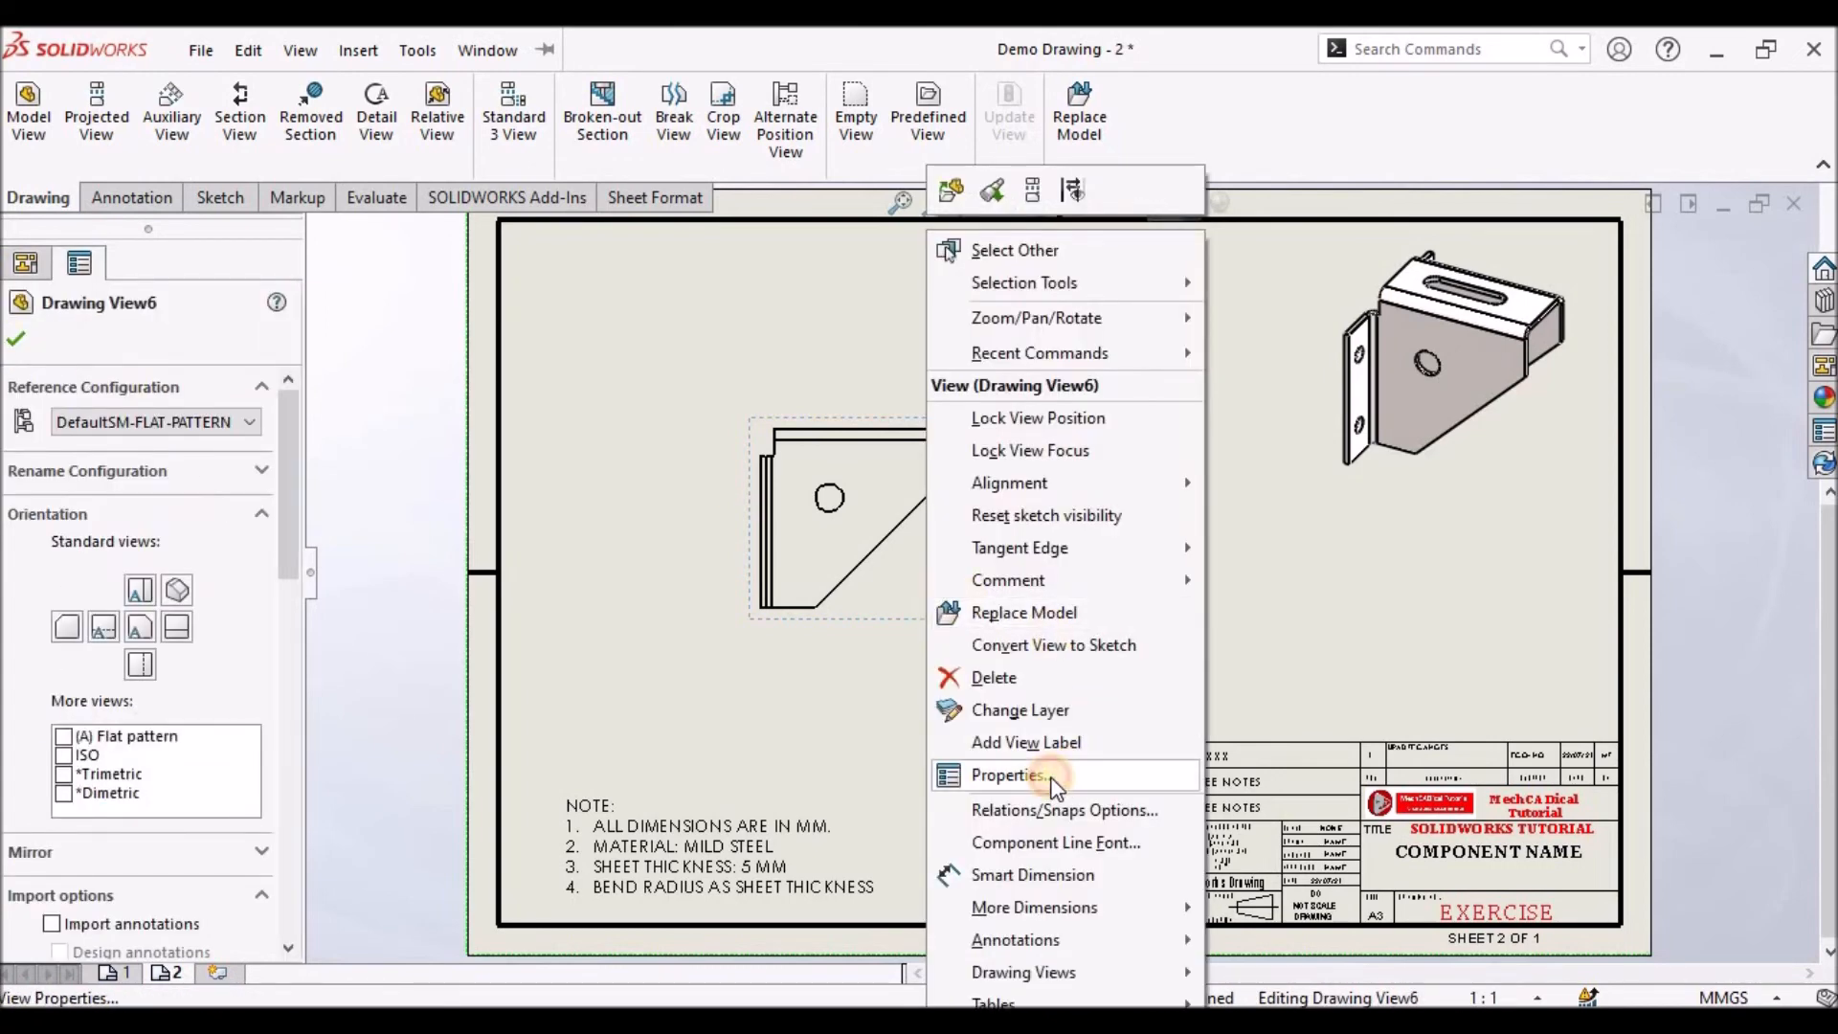
click(1007, 776)
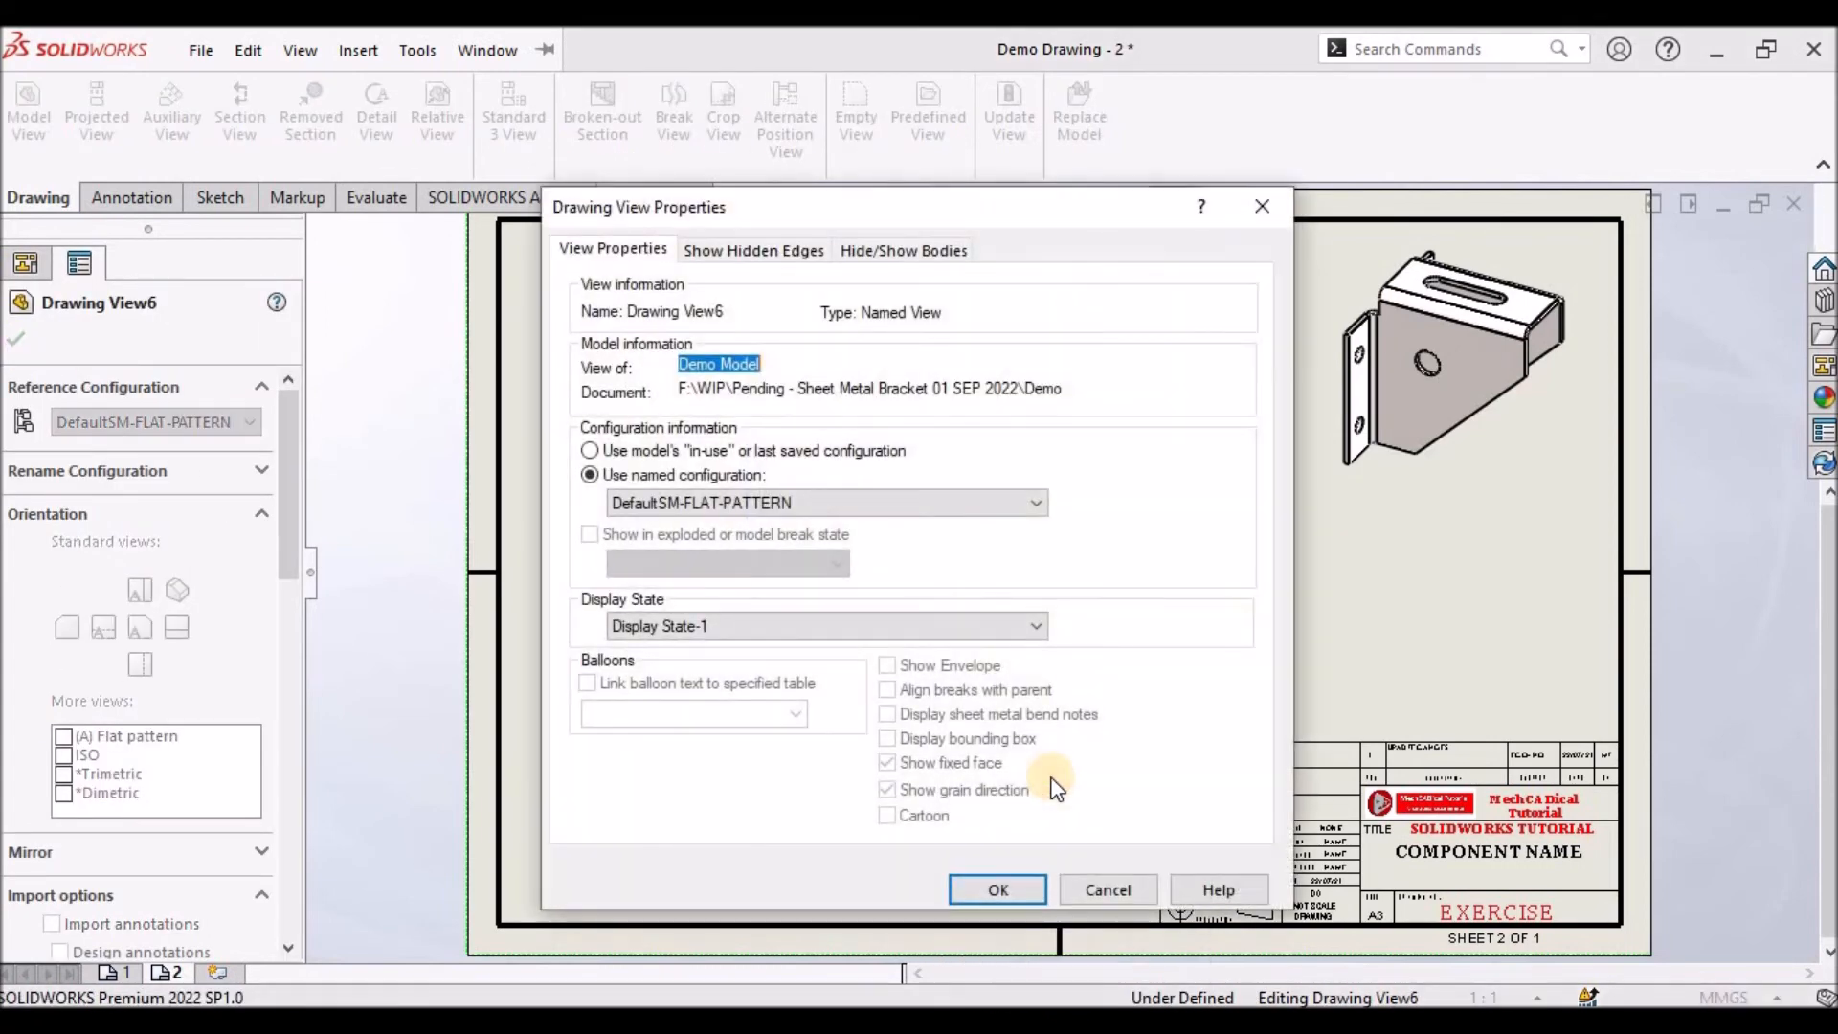
click(987, 900)
click(1049, 655)
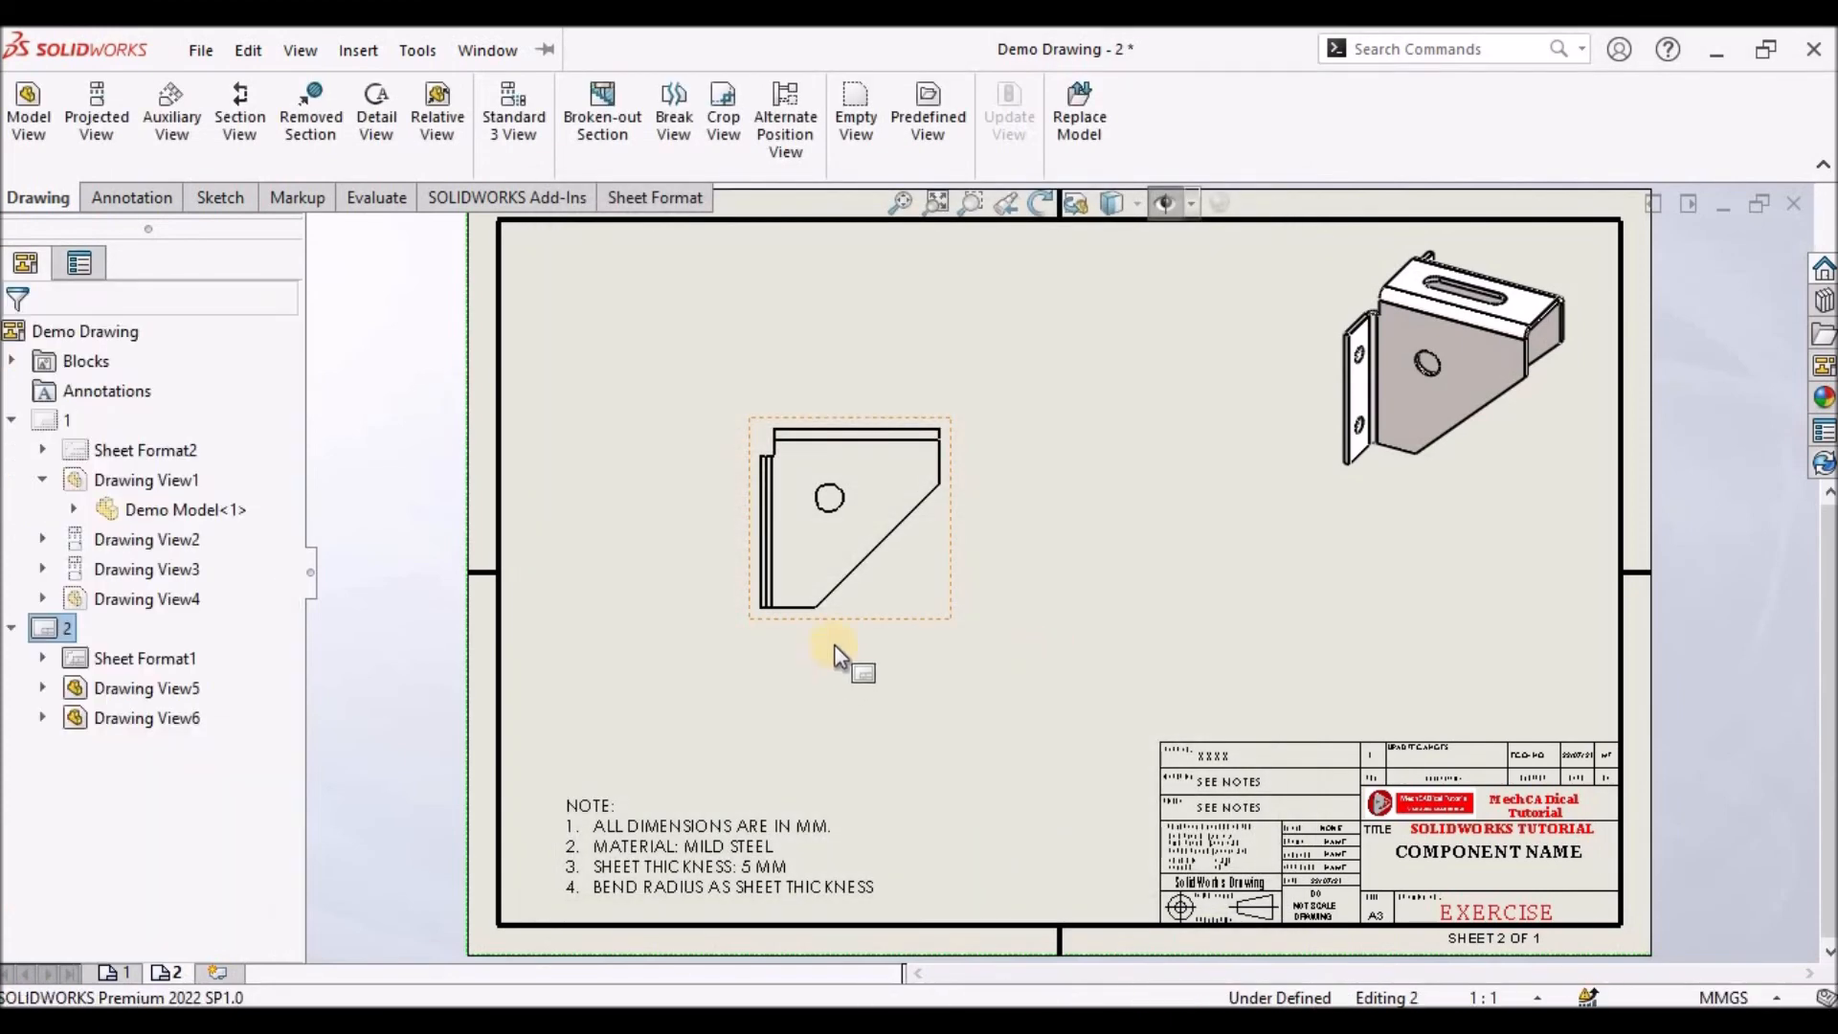
Open the Demo Model part from sheet 2's second drawing view
click(902, 624)
right_click(901, 624)
click(1039, 203)
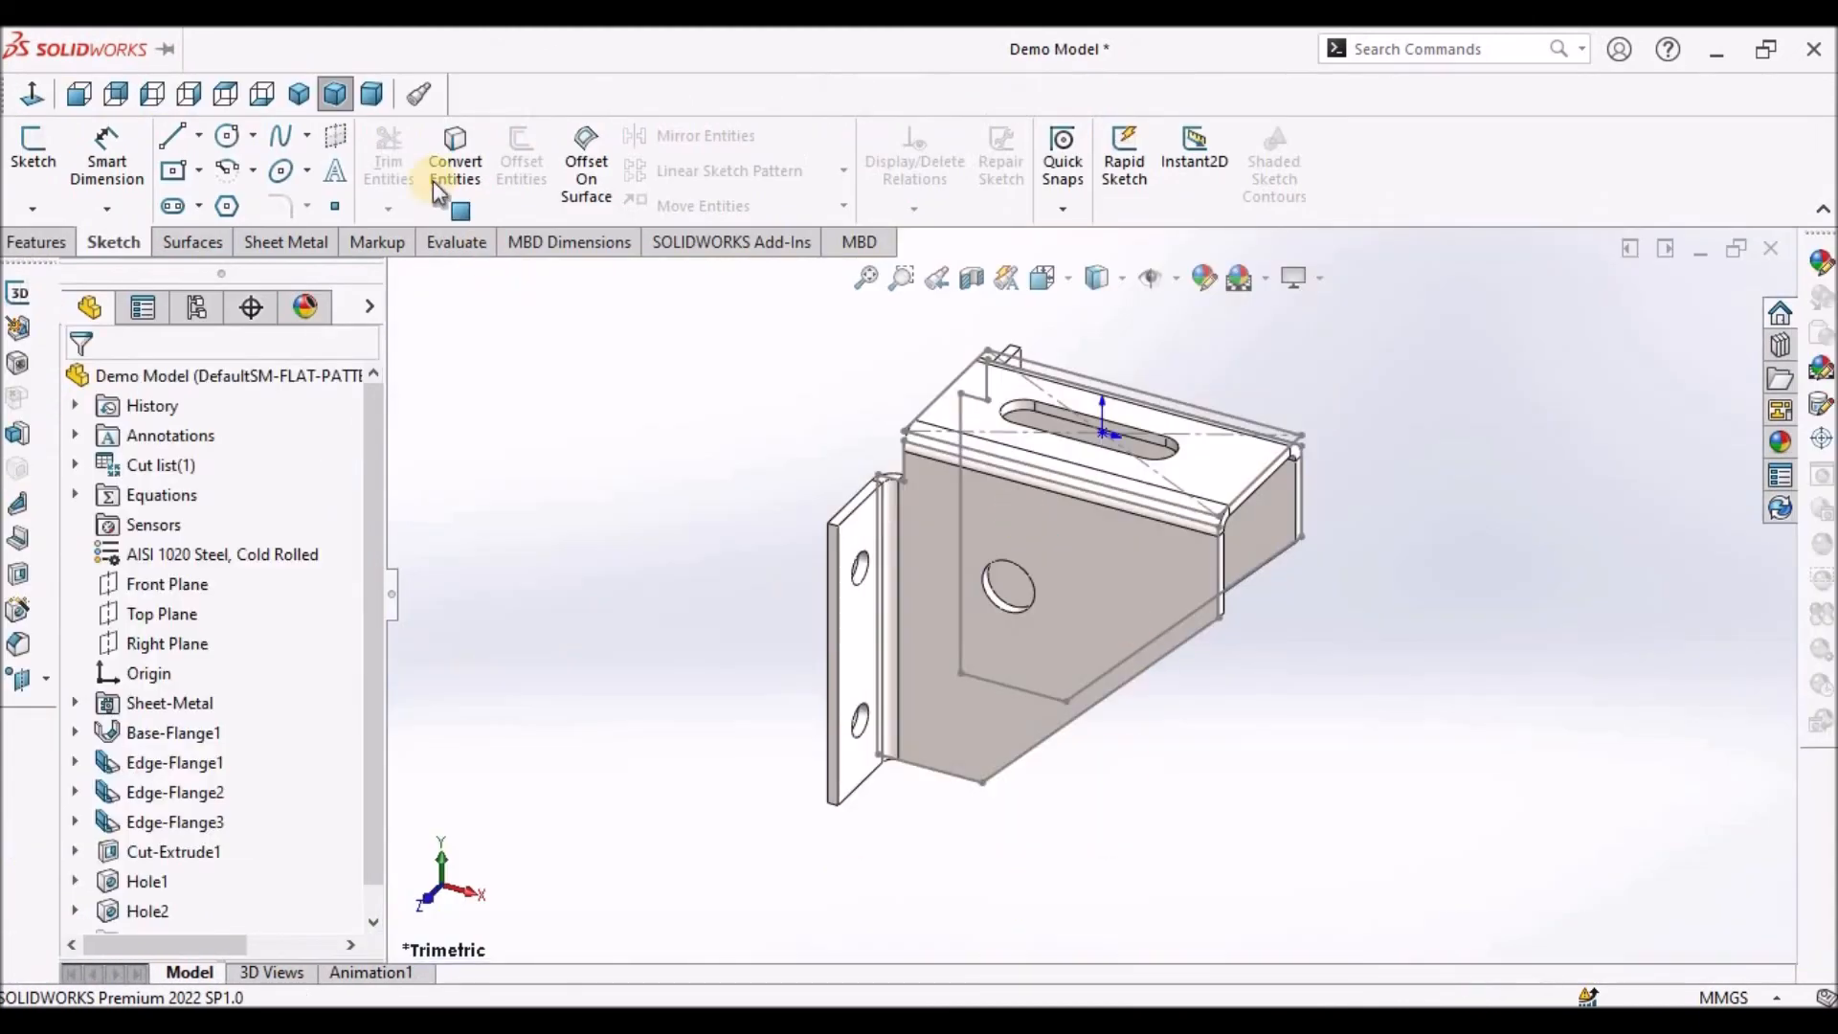
Hide all item types in the Demo Model part so no sketches or origin are displayed
mouse_move(149, 38)
click(201, 50)
mouse_move(299, 50)
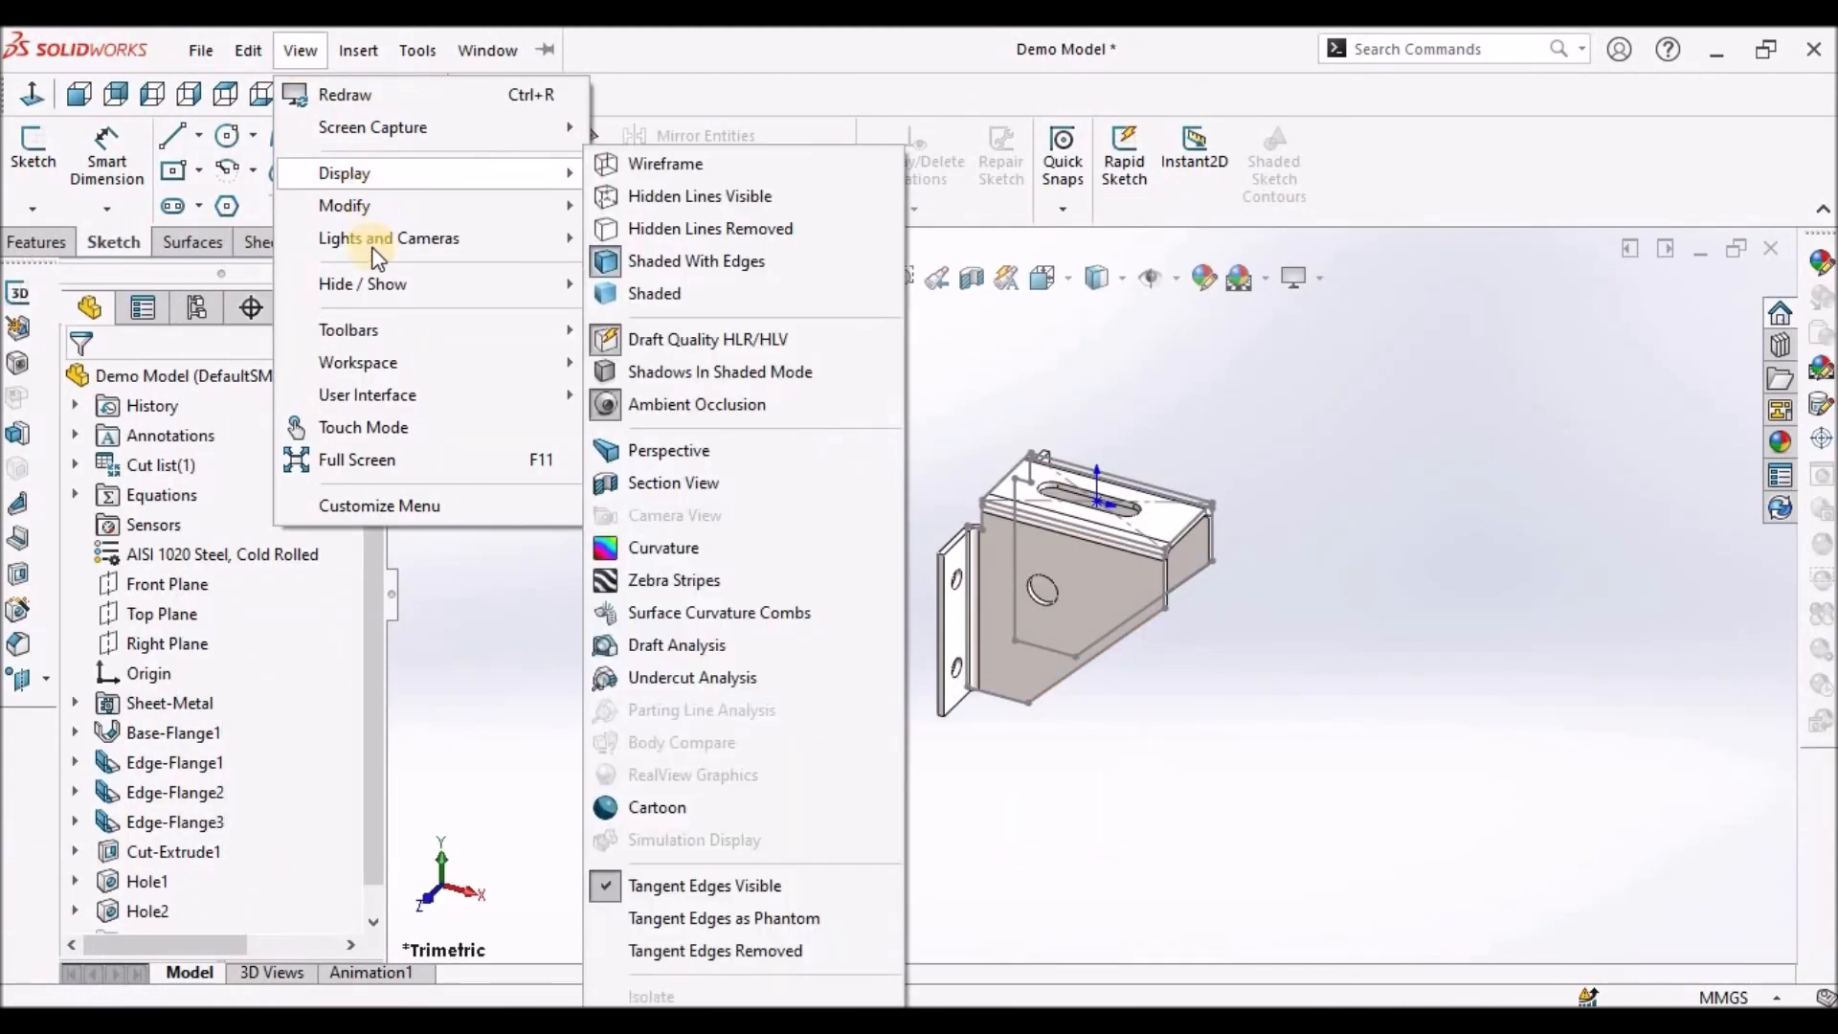
mouse_move(383, 283)
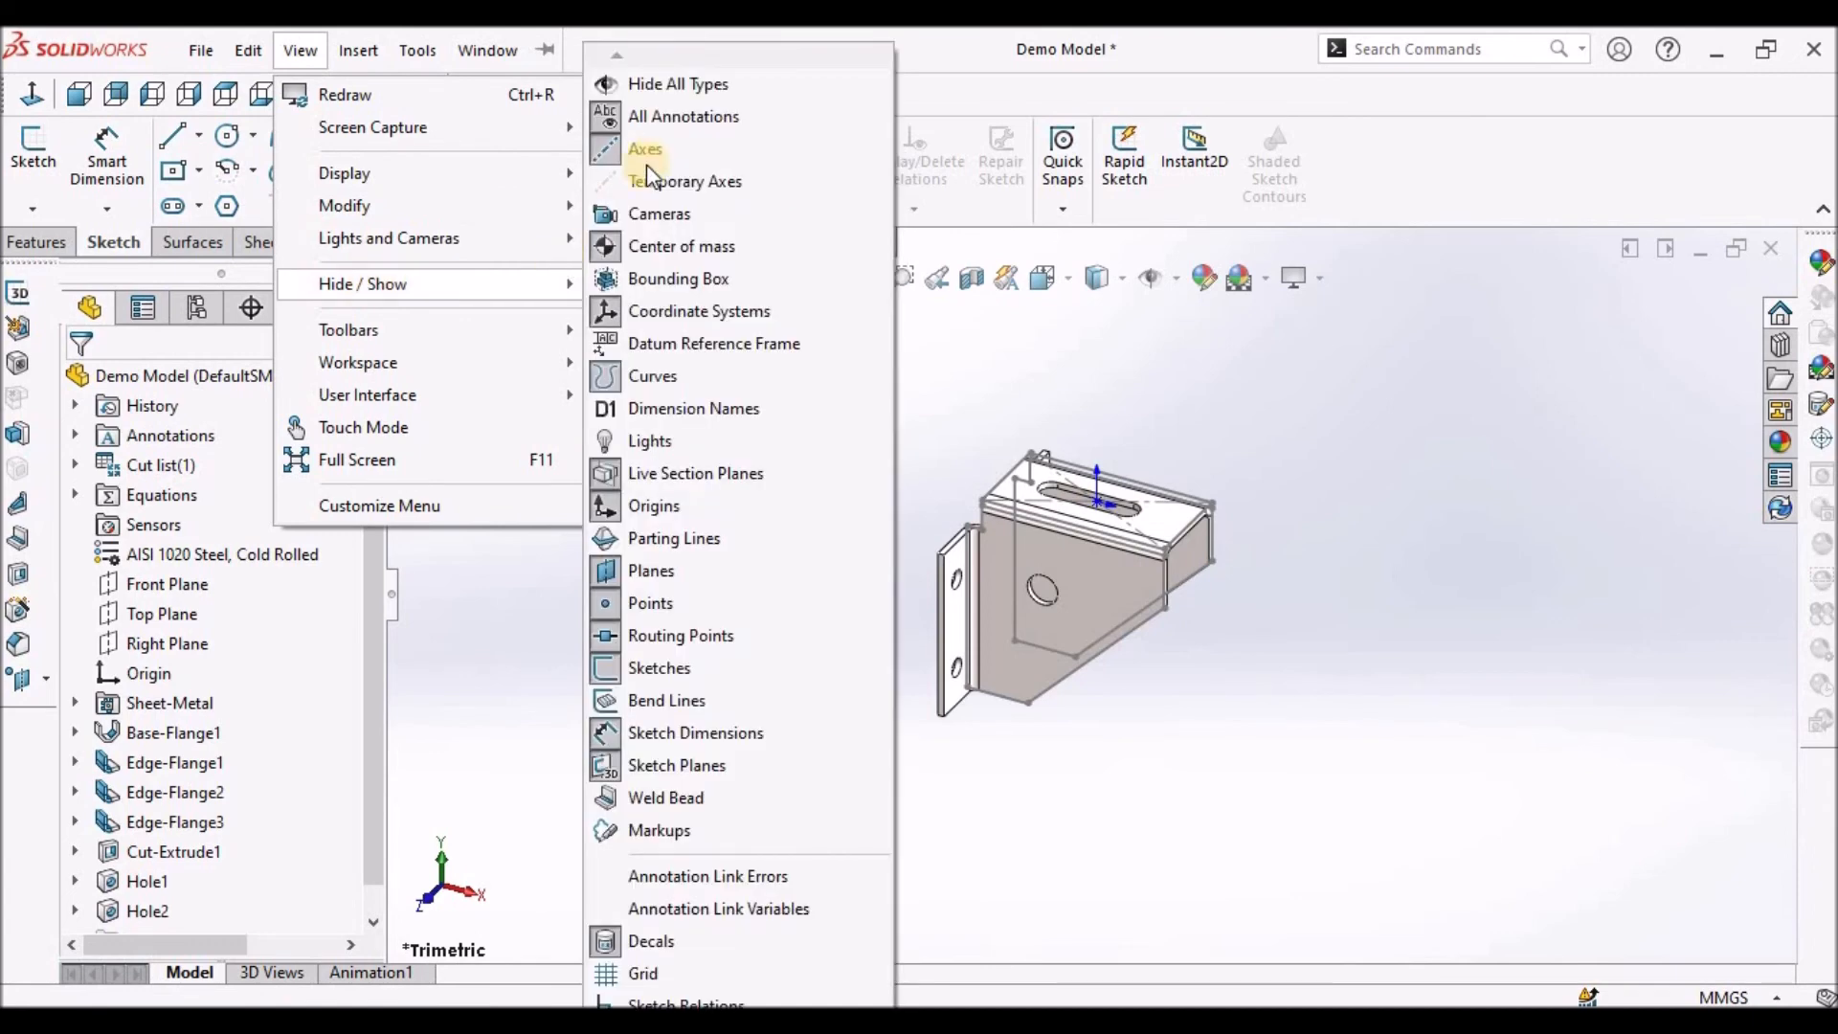
click(663, 82)
click(999, 400)
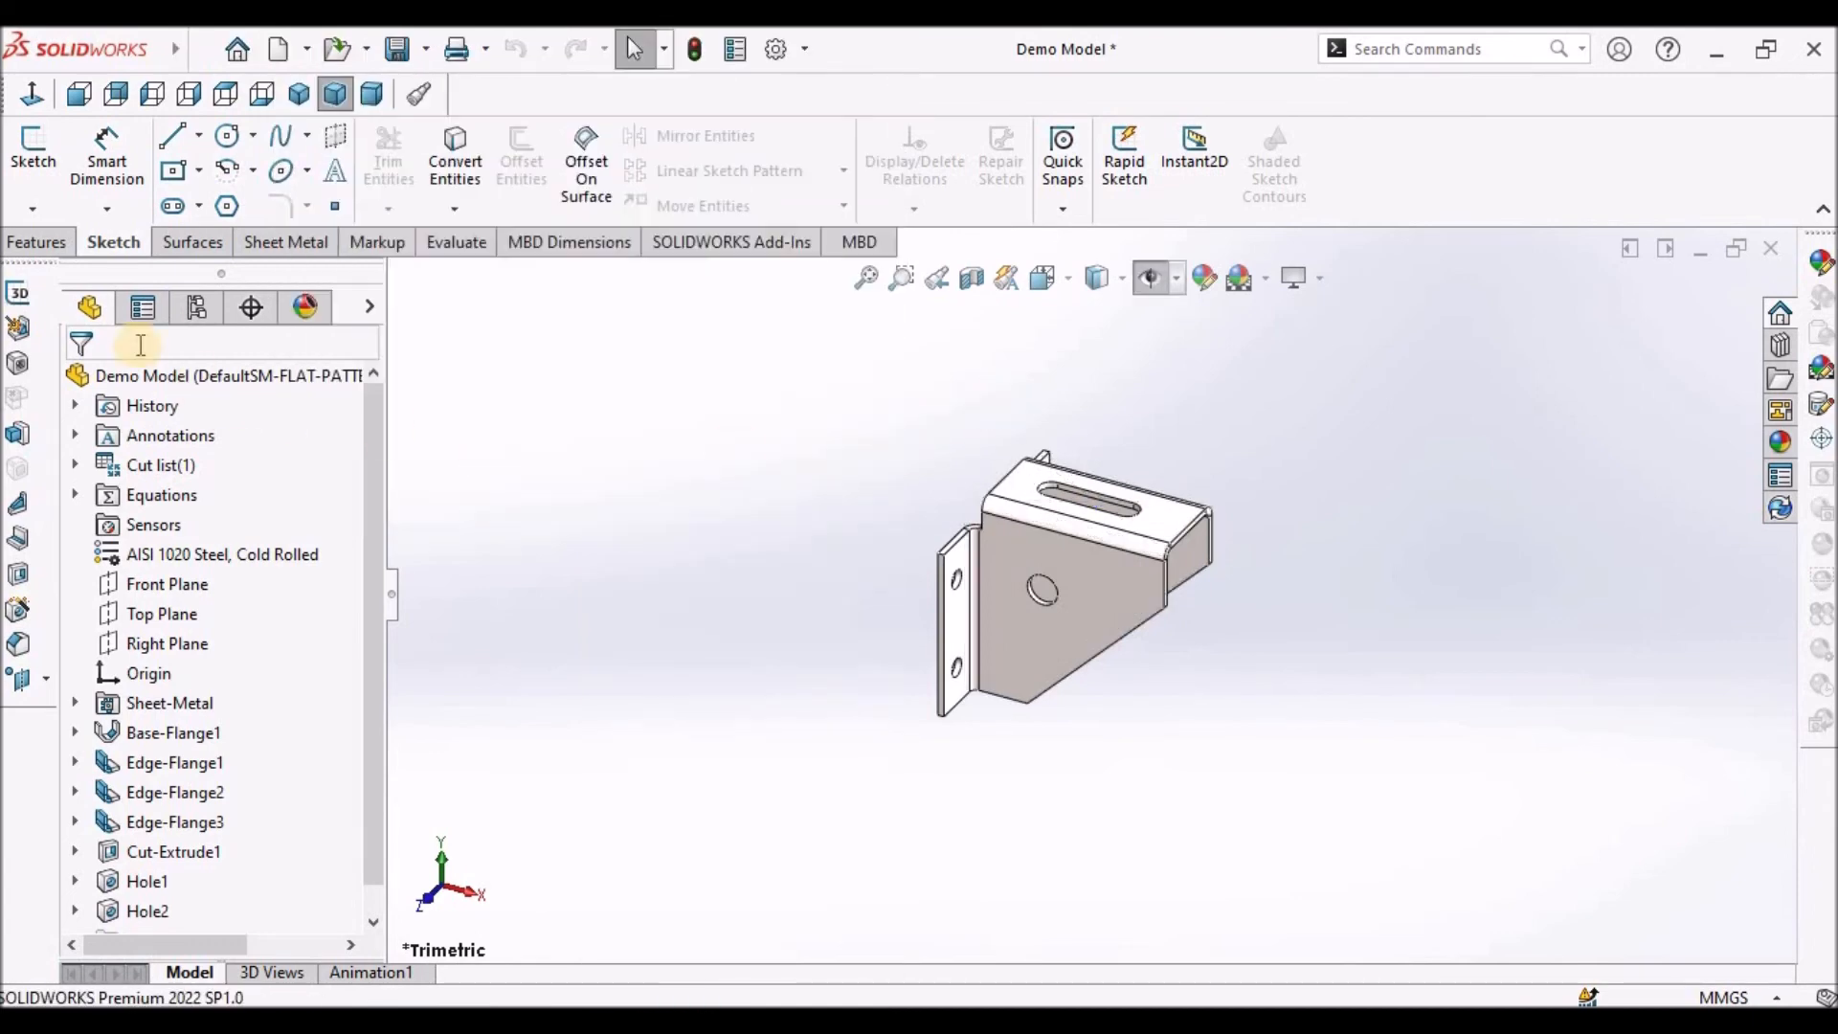
Flatten the sheet metal part in its flat-pattern configuration and inspect it from the Front and Isometric orientations
click(201, 307)
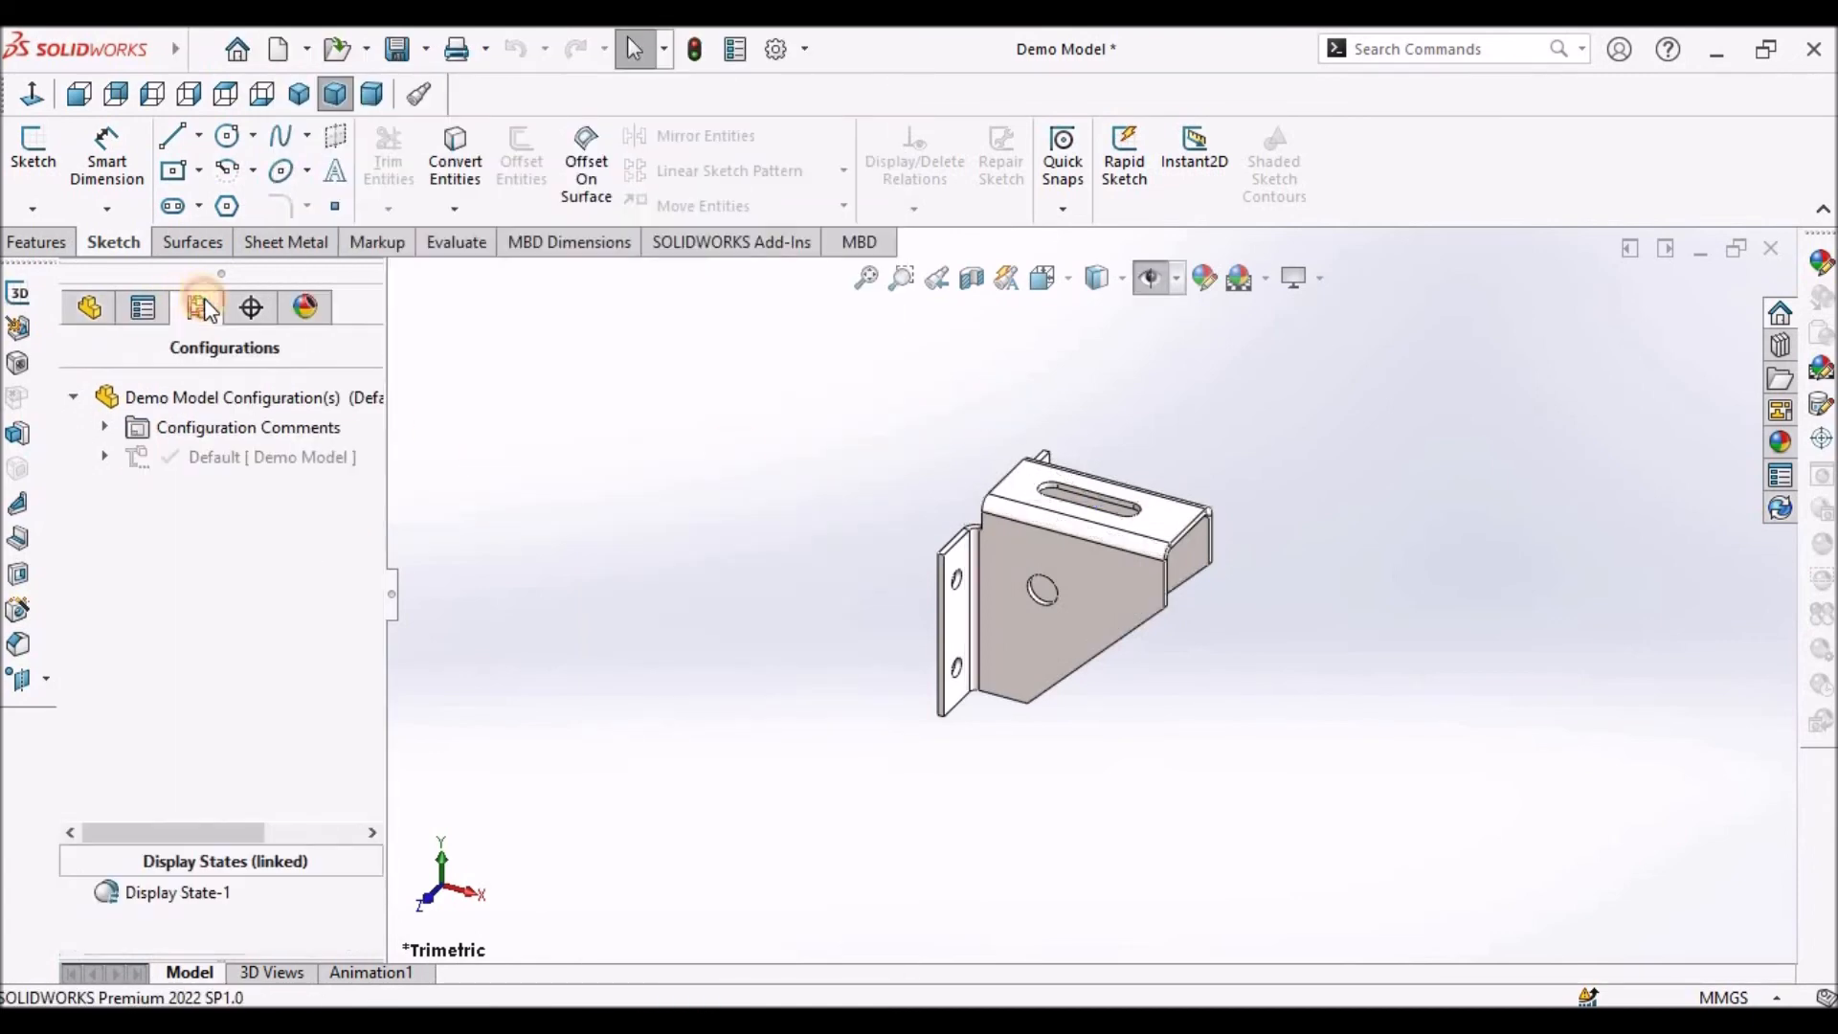
click(107, 459)
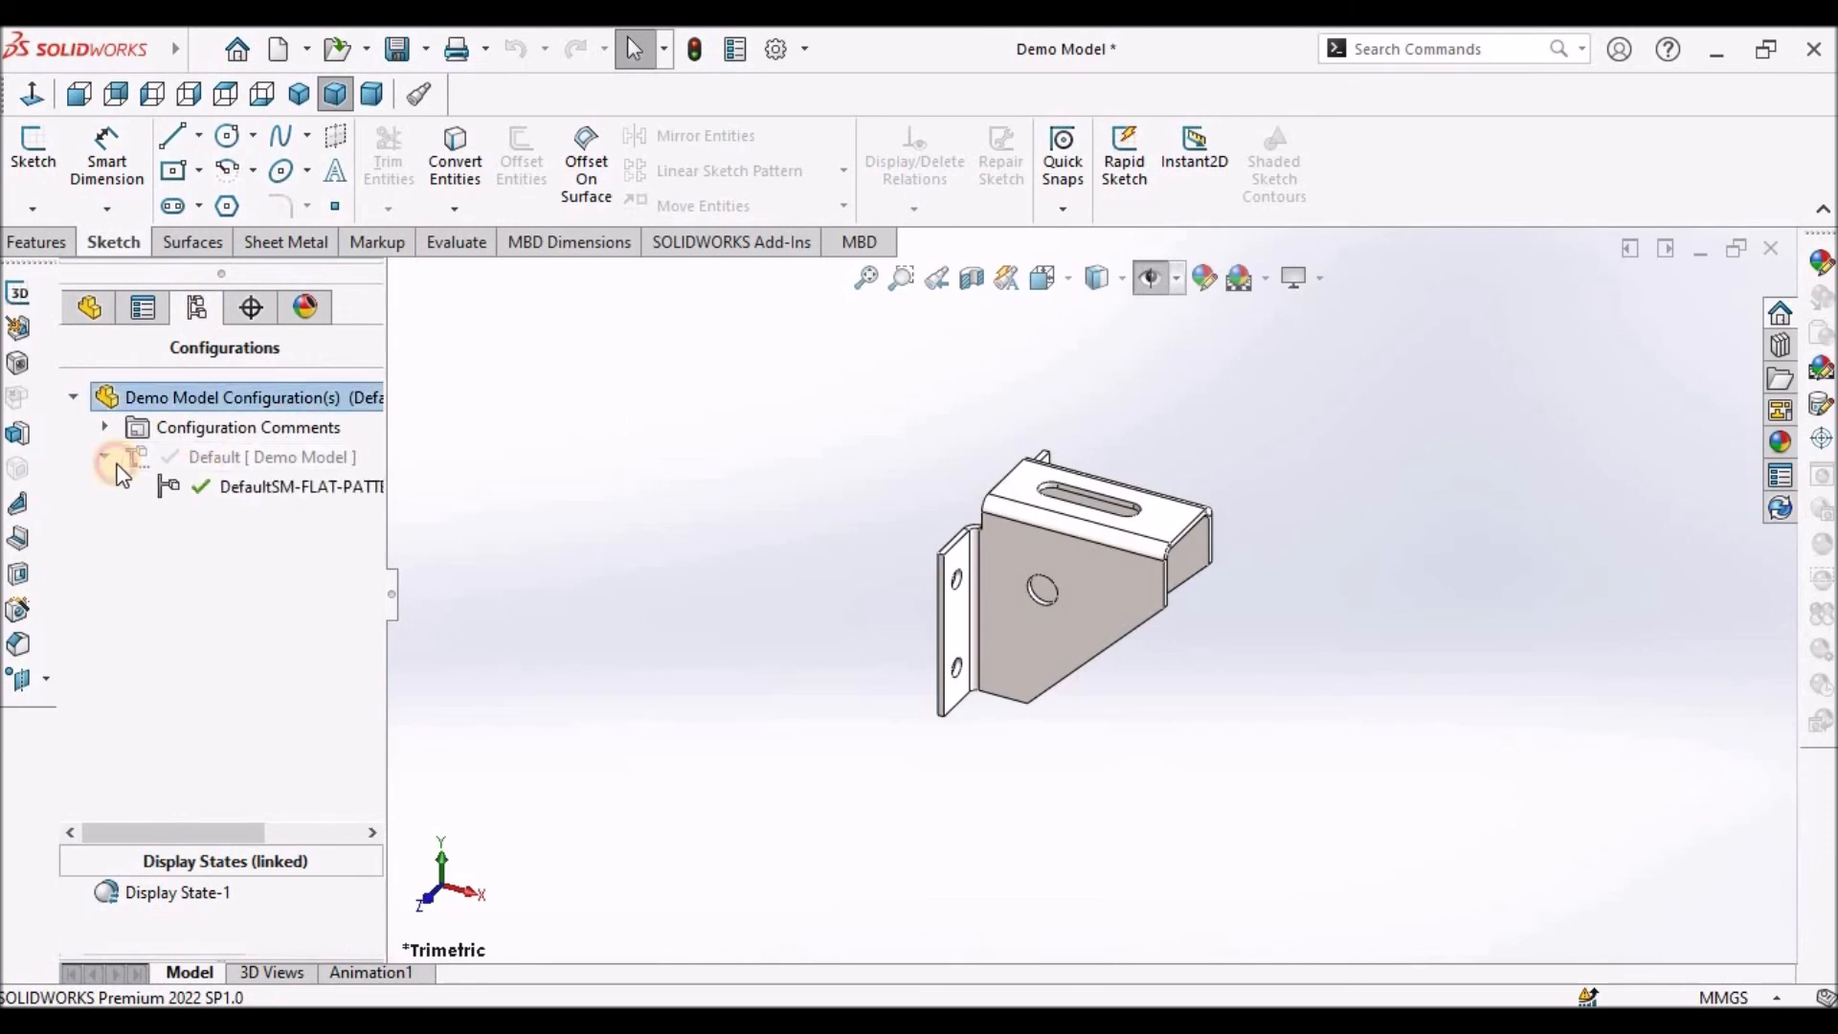
click(283, 247)
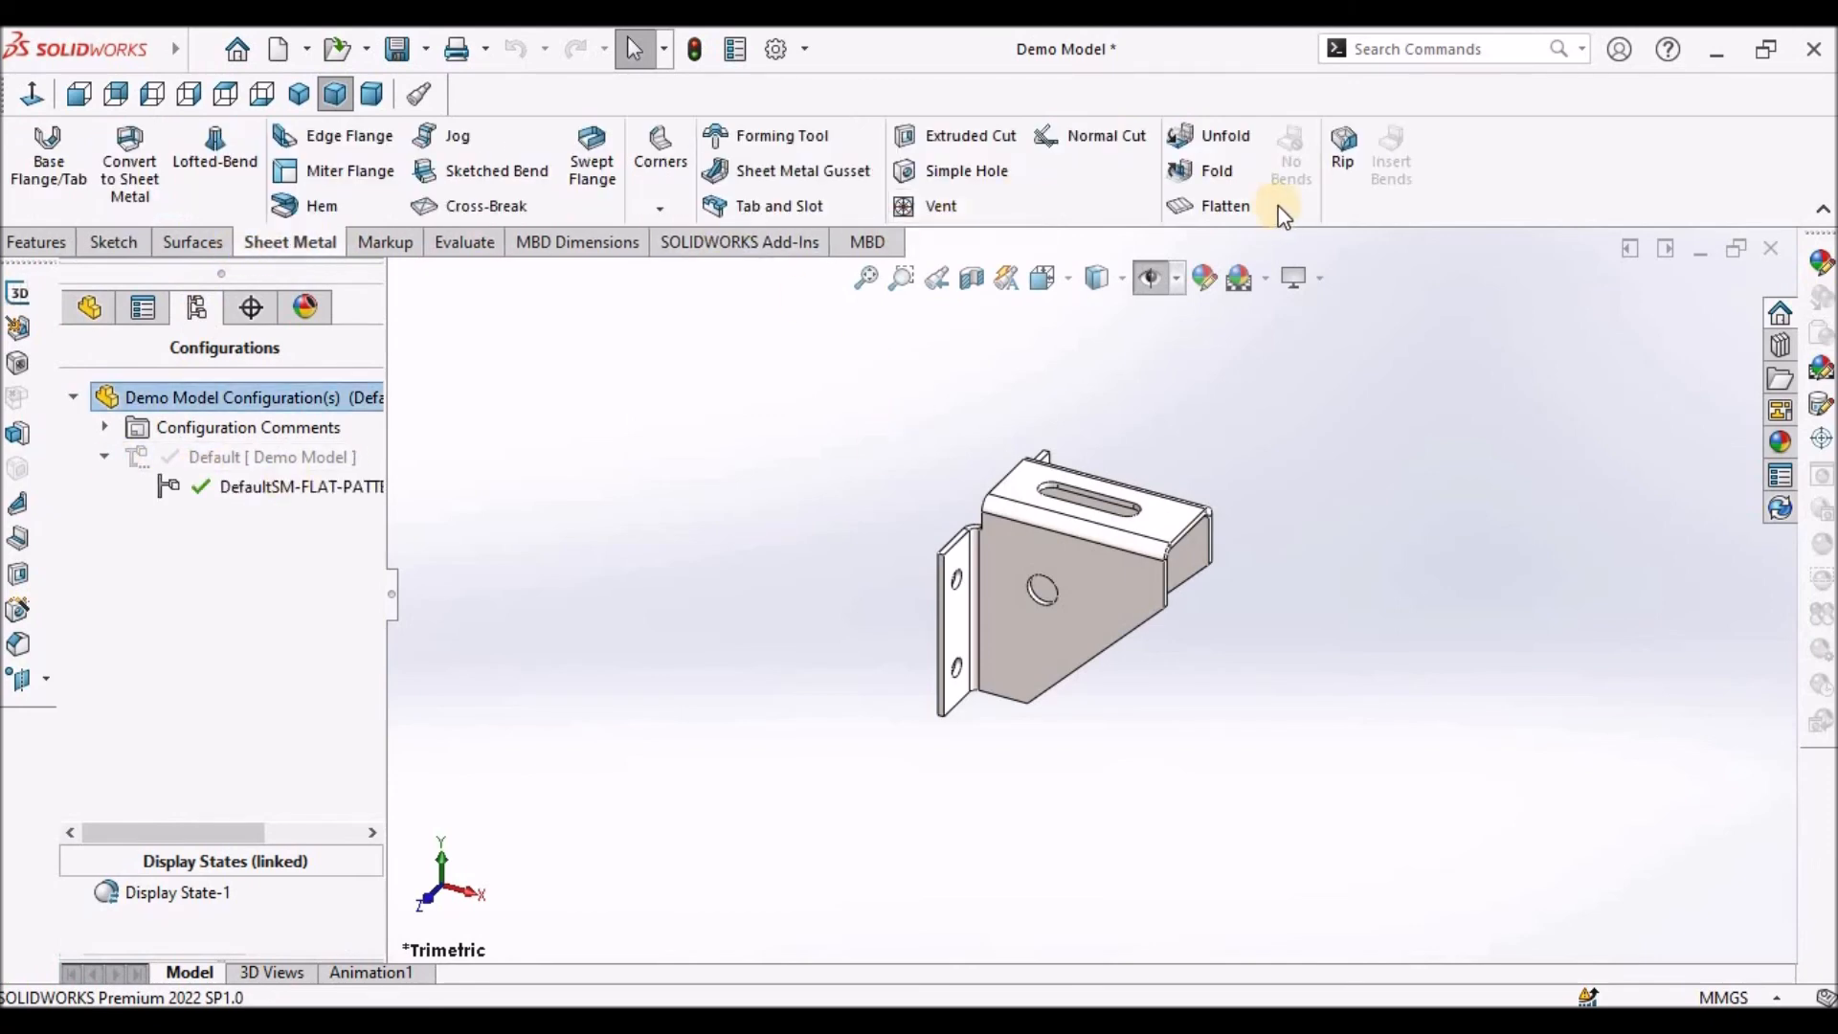
click(1224, 207)
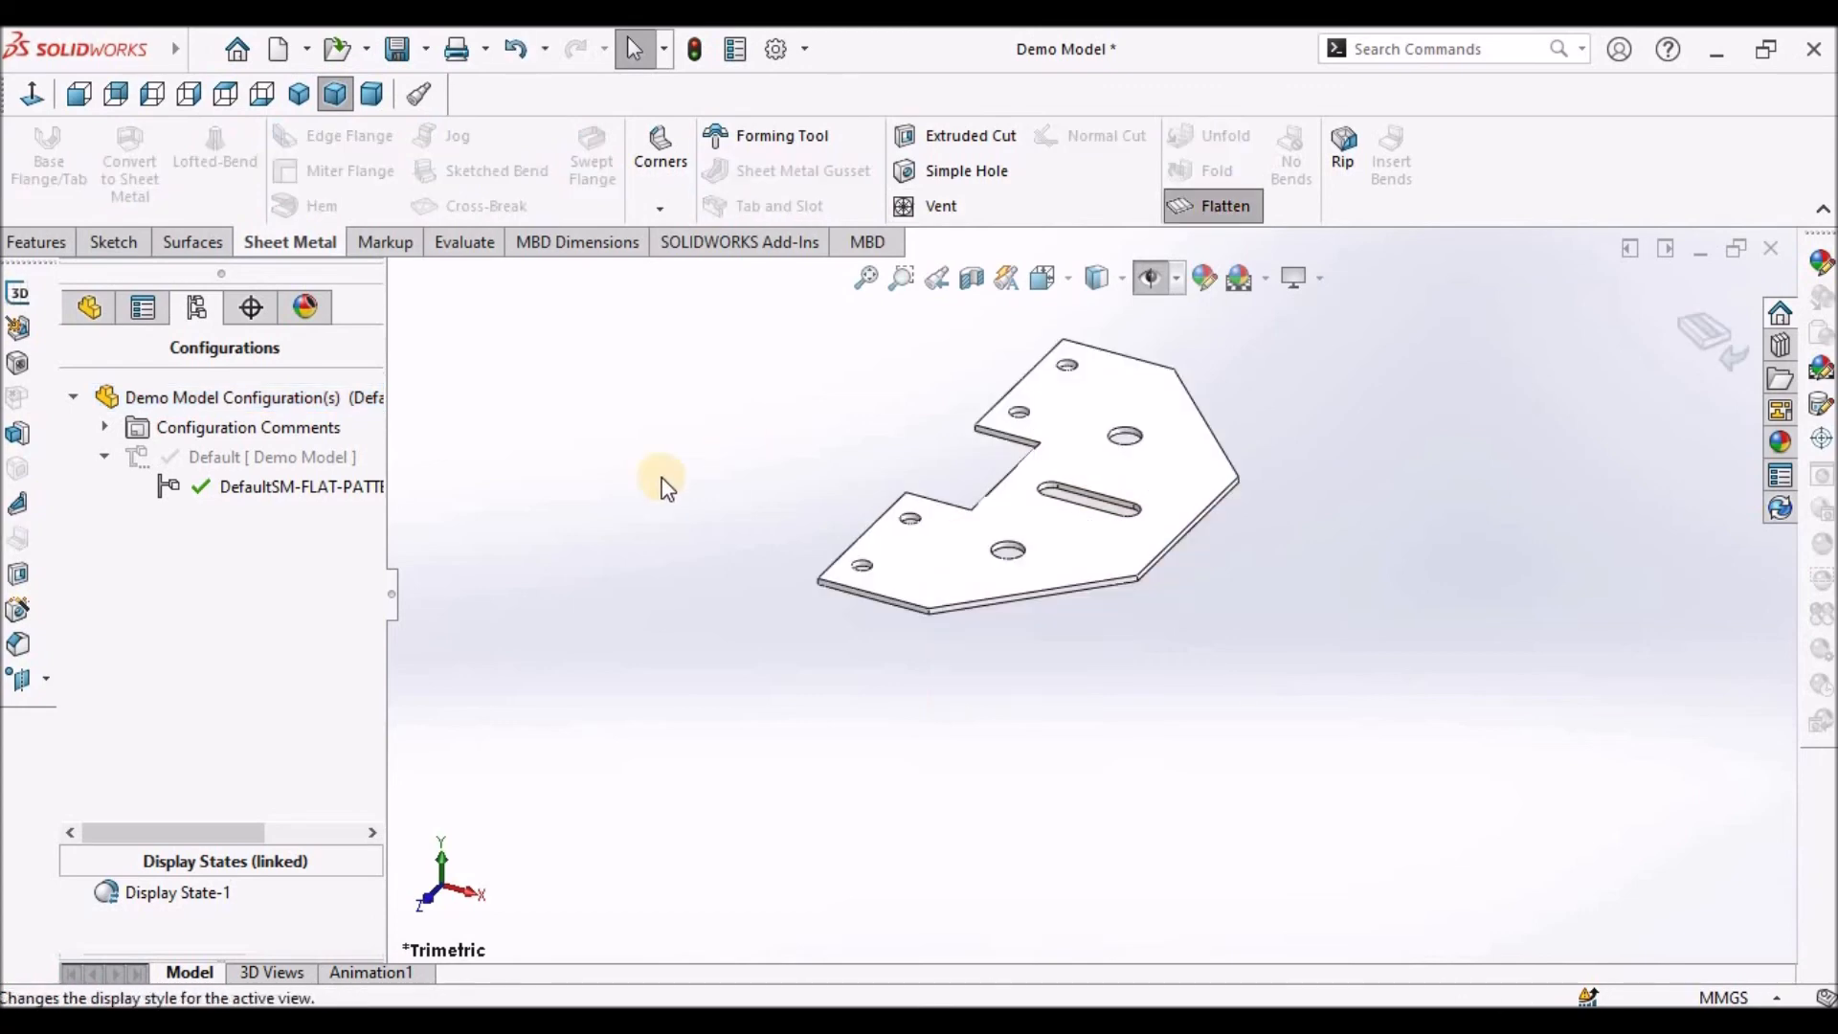
click(76, 94)
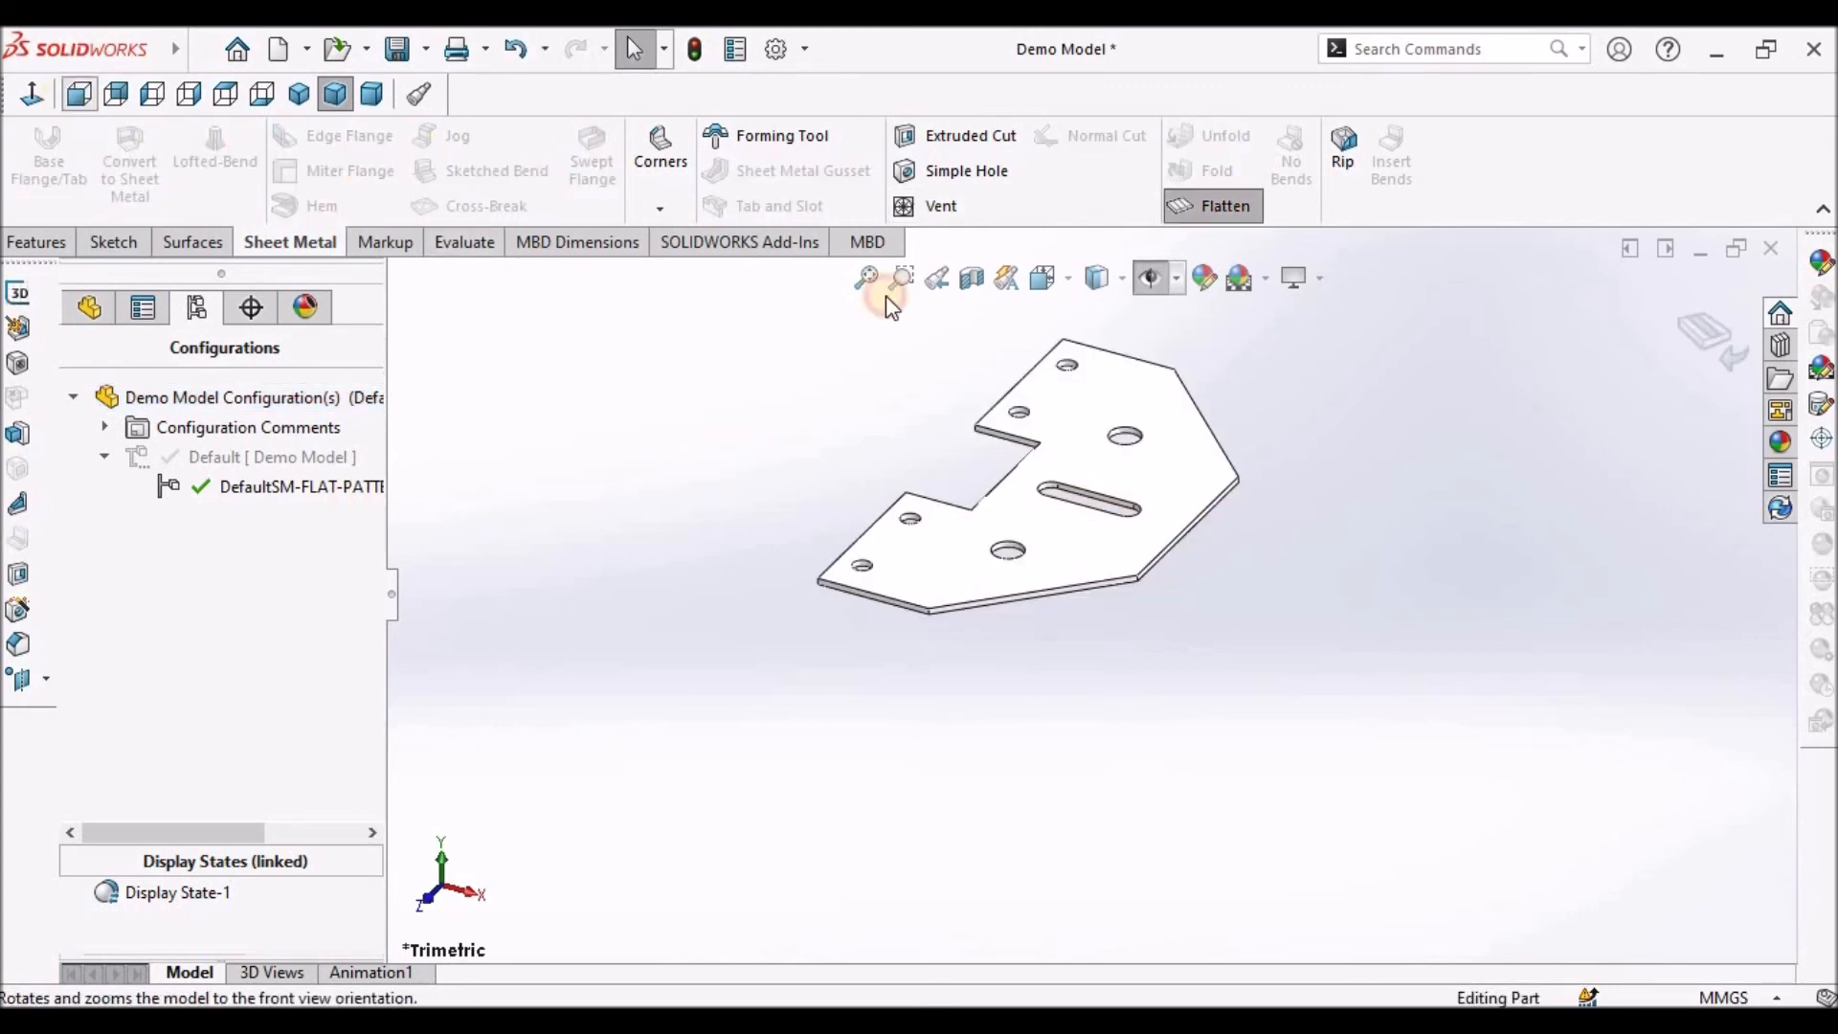
click(197, 49)
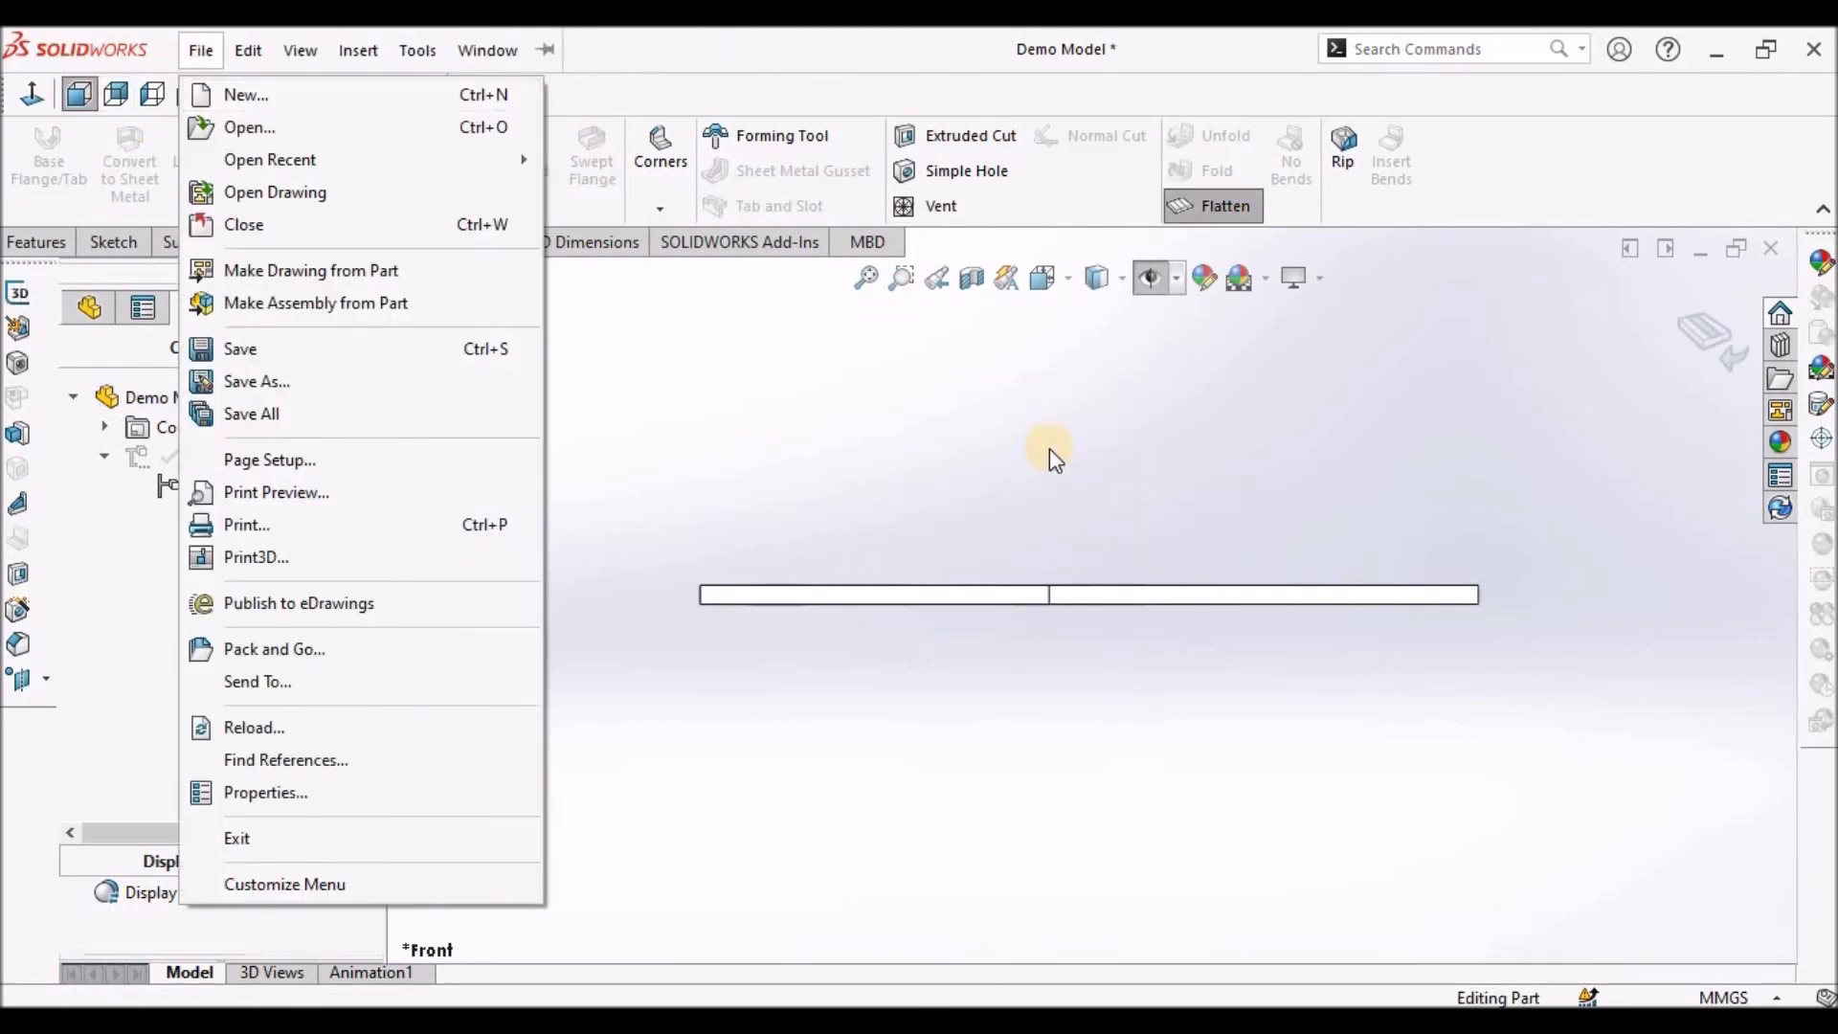
click(518, 268)
click(299, 93)
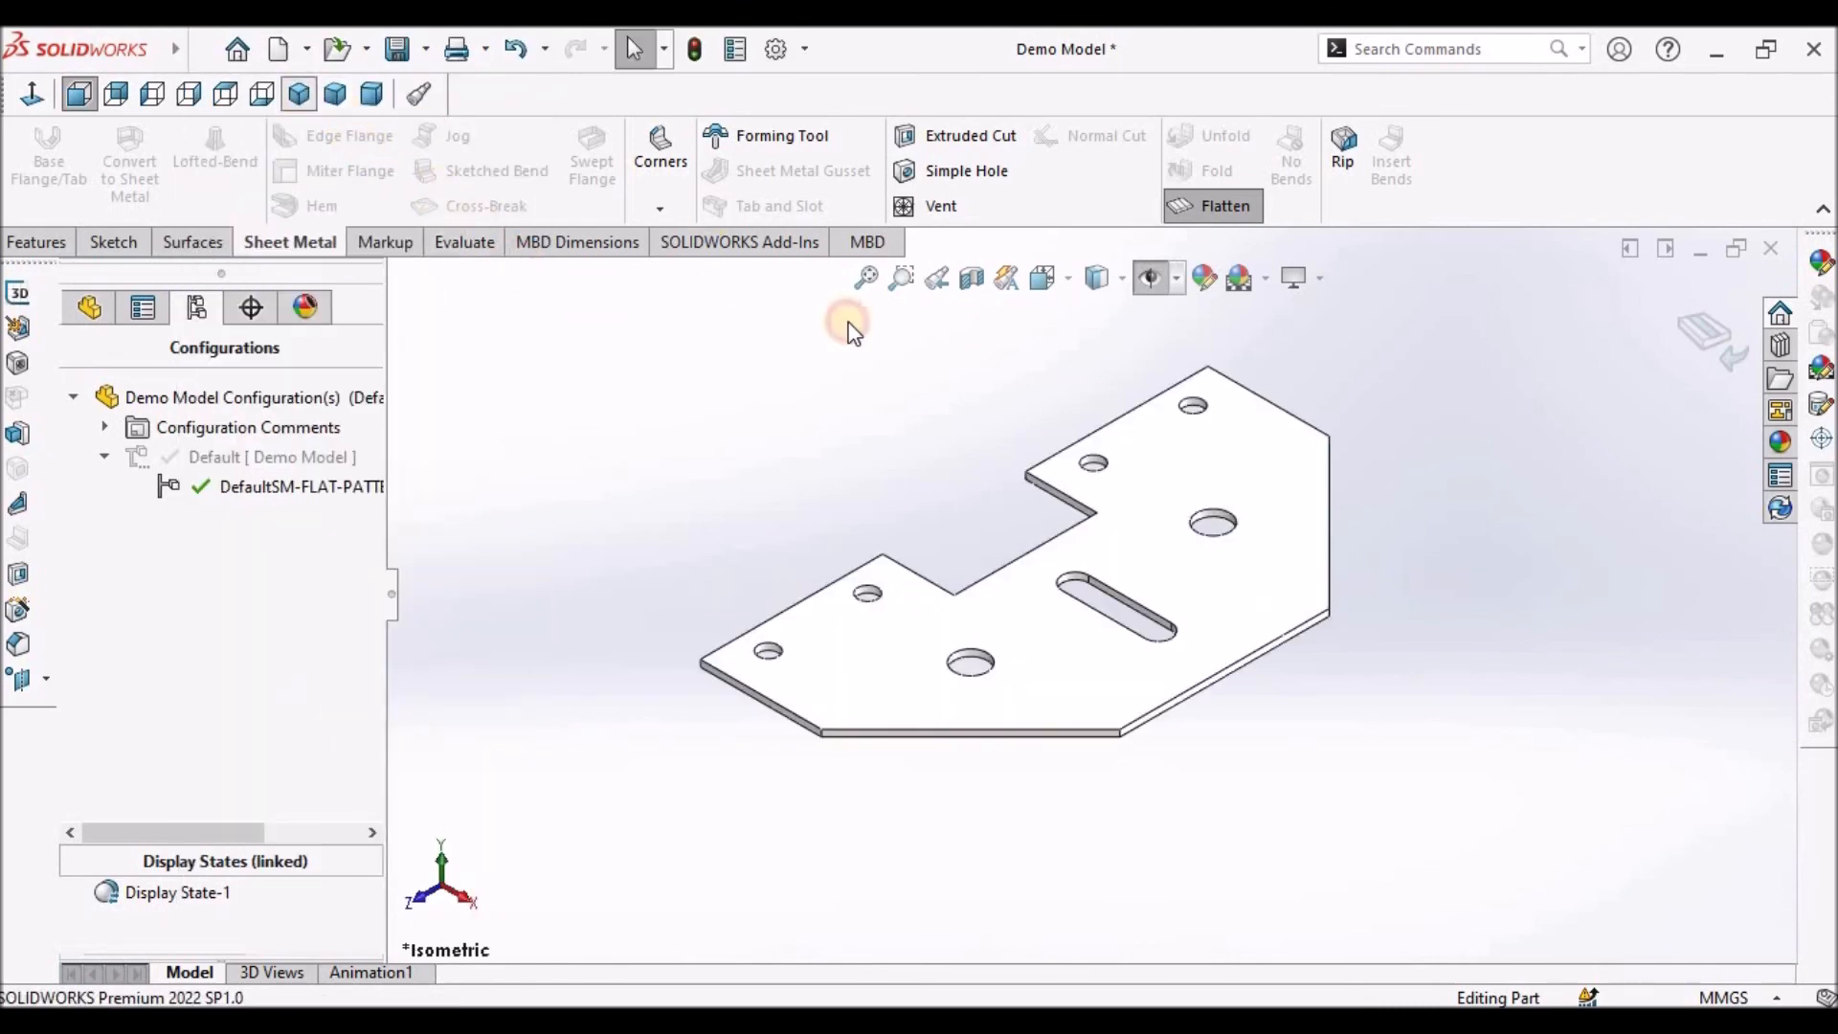
Activate the part's Default configuration, switch back to the Demo Drawing window and dismiss the drawing update report
double_click(243, 454)
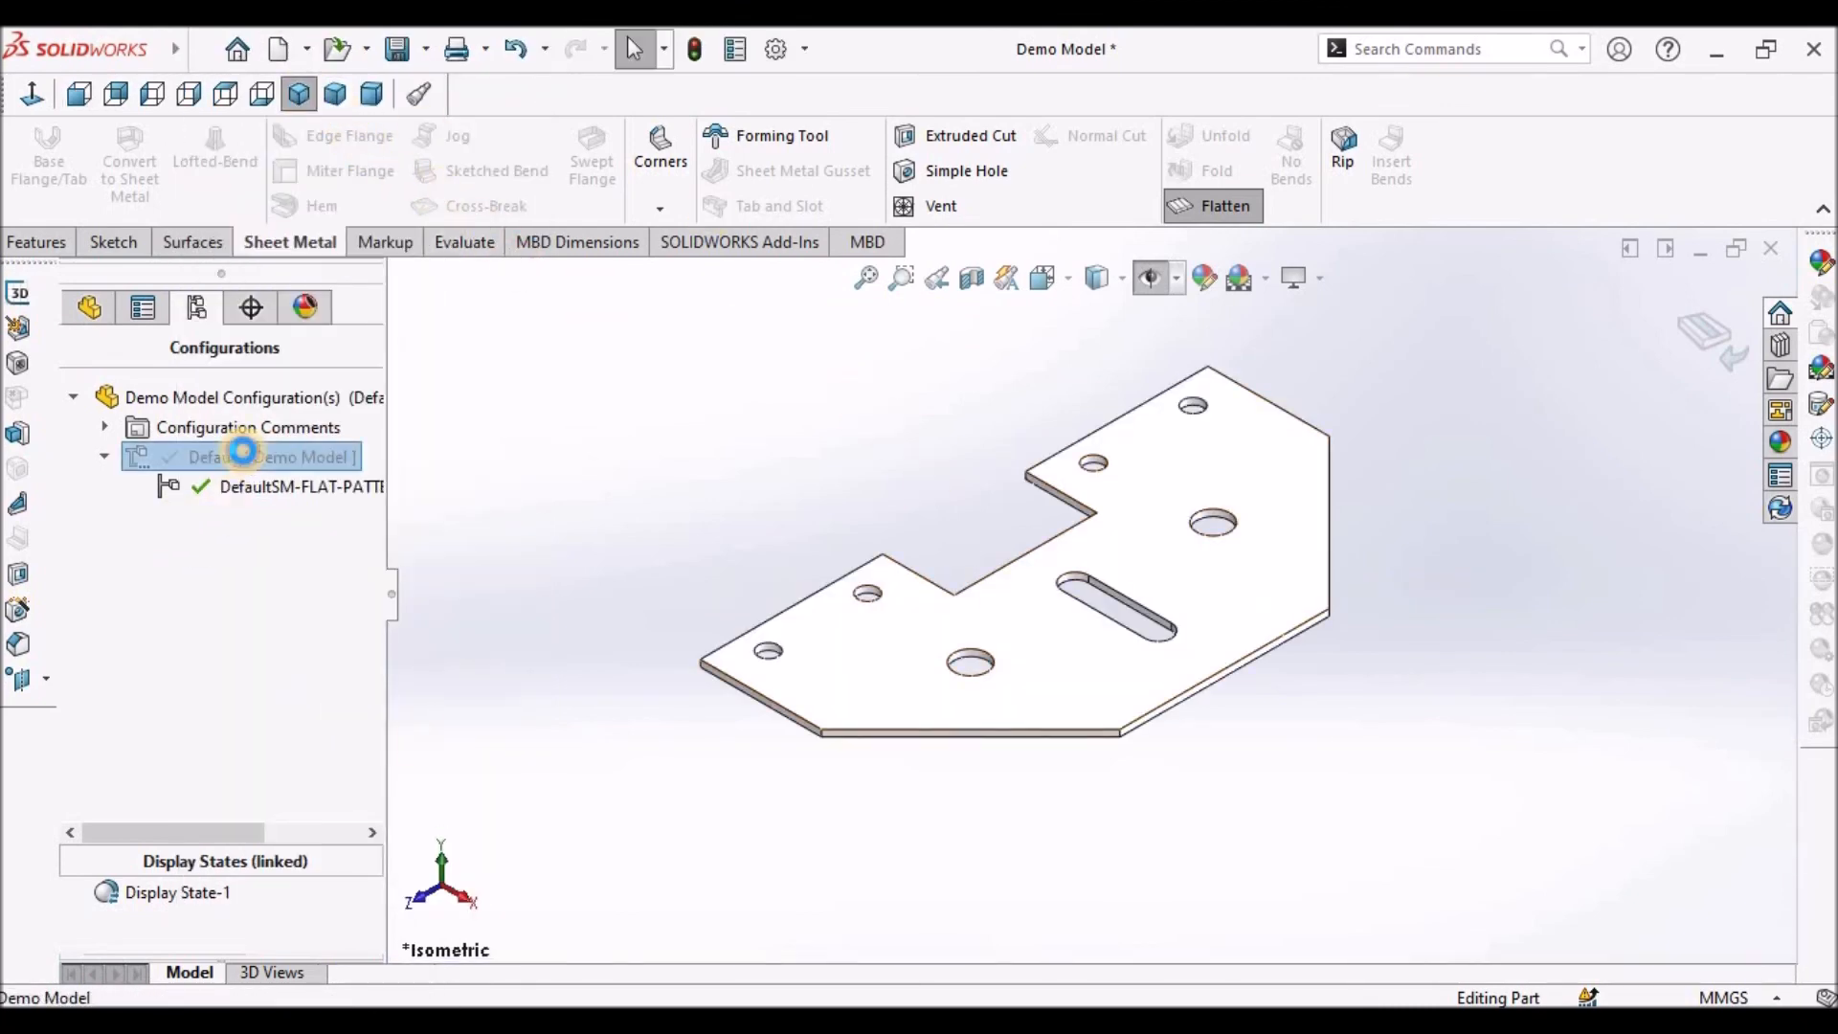
mouse_move(88, 48)
click(488, 50)
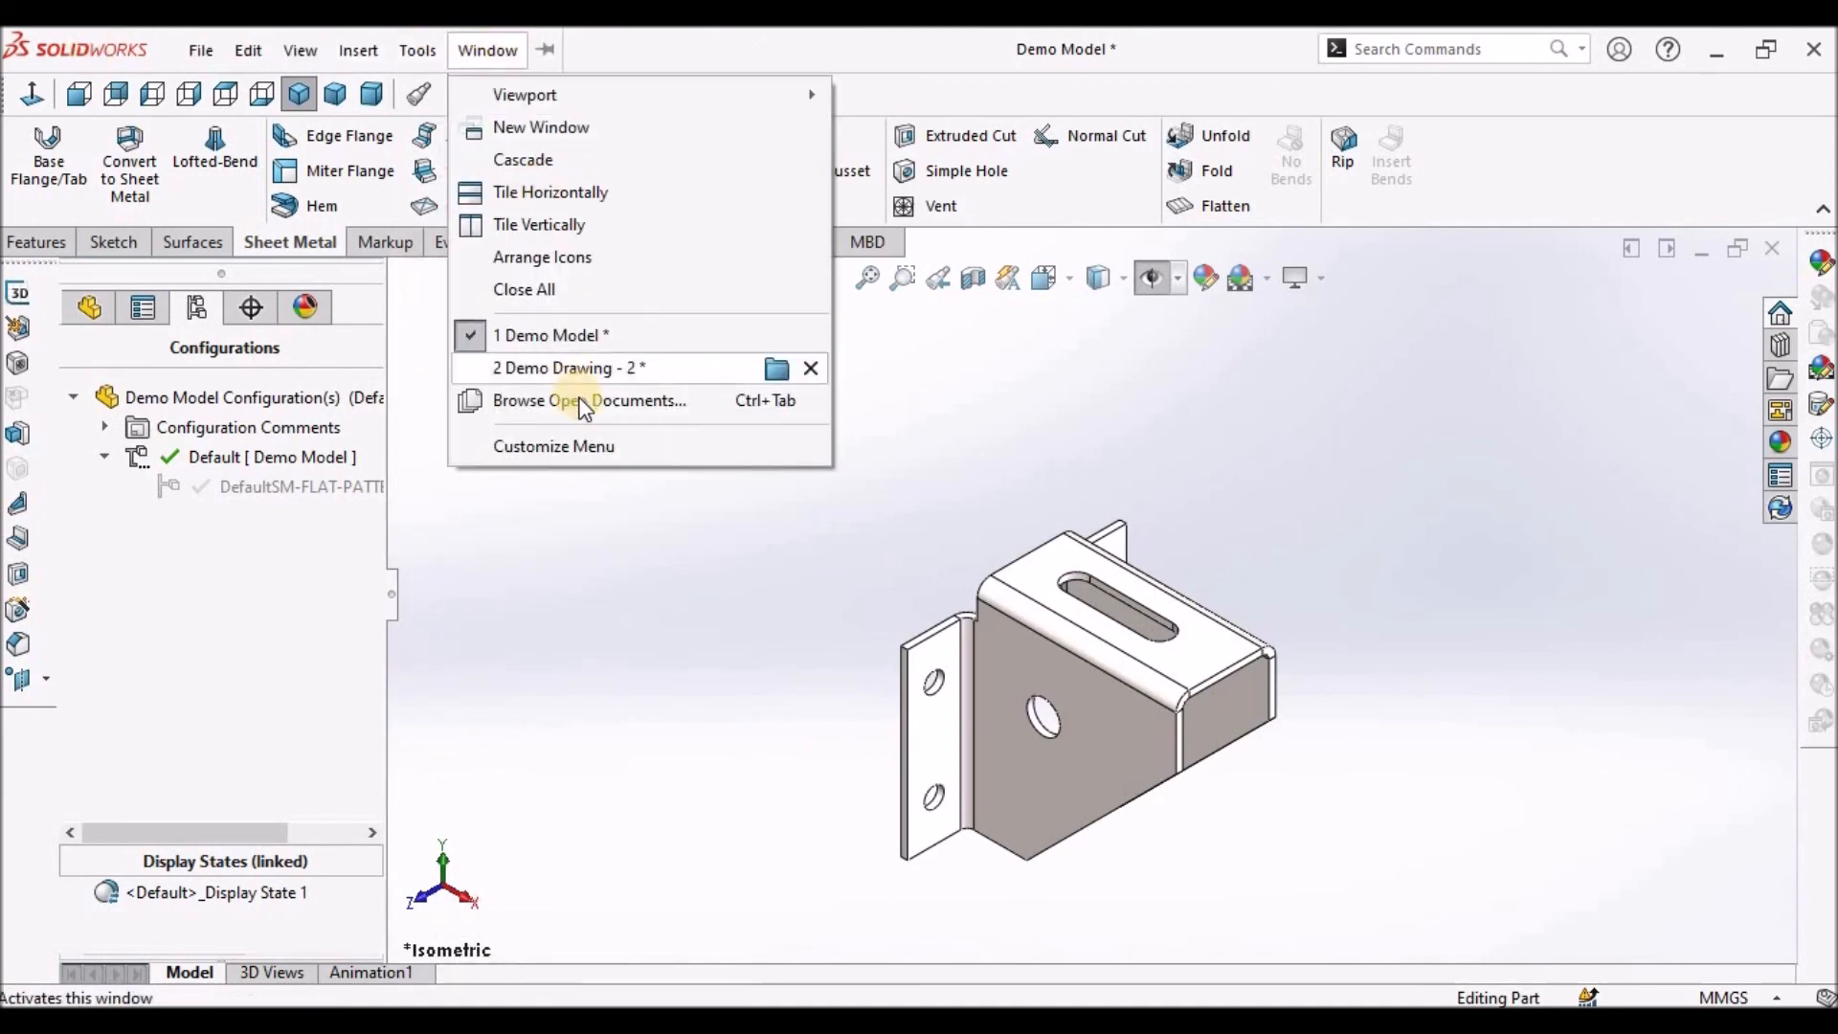
click(570, 368)
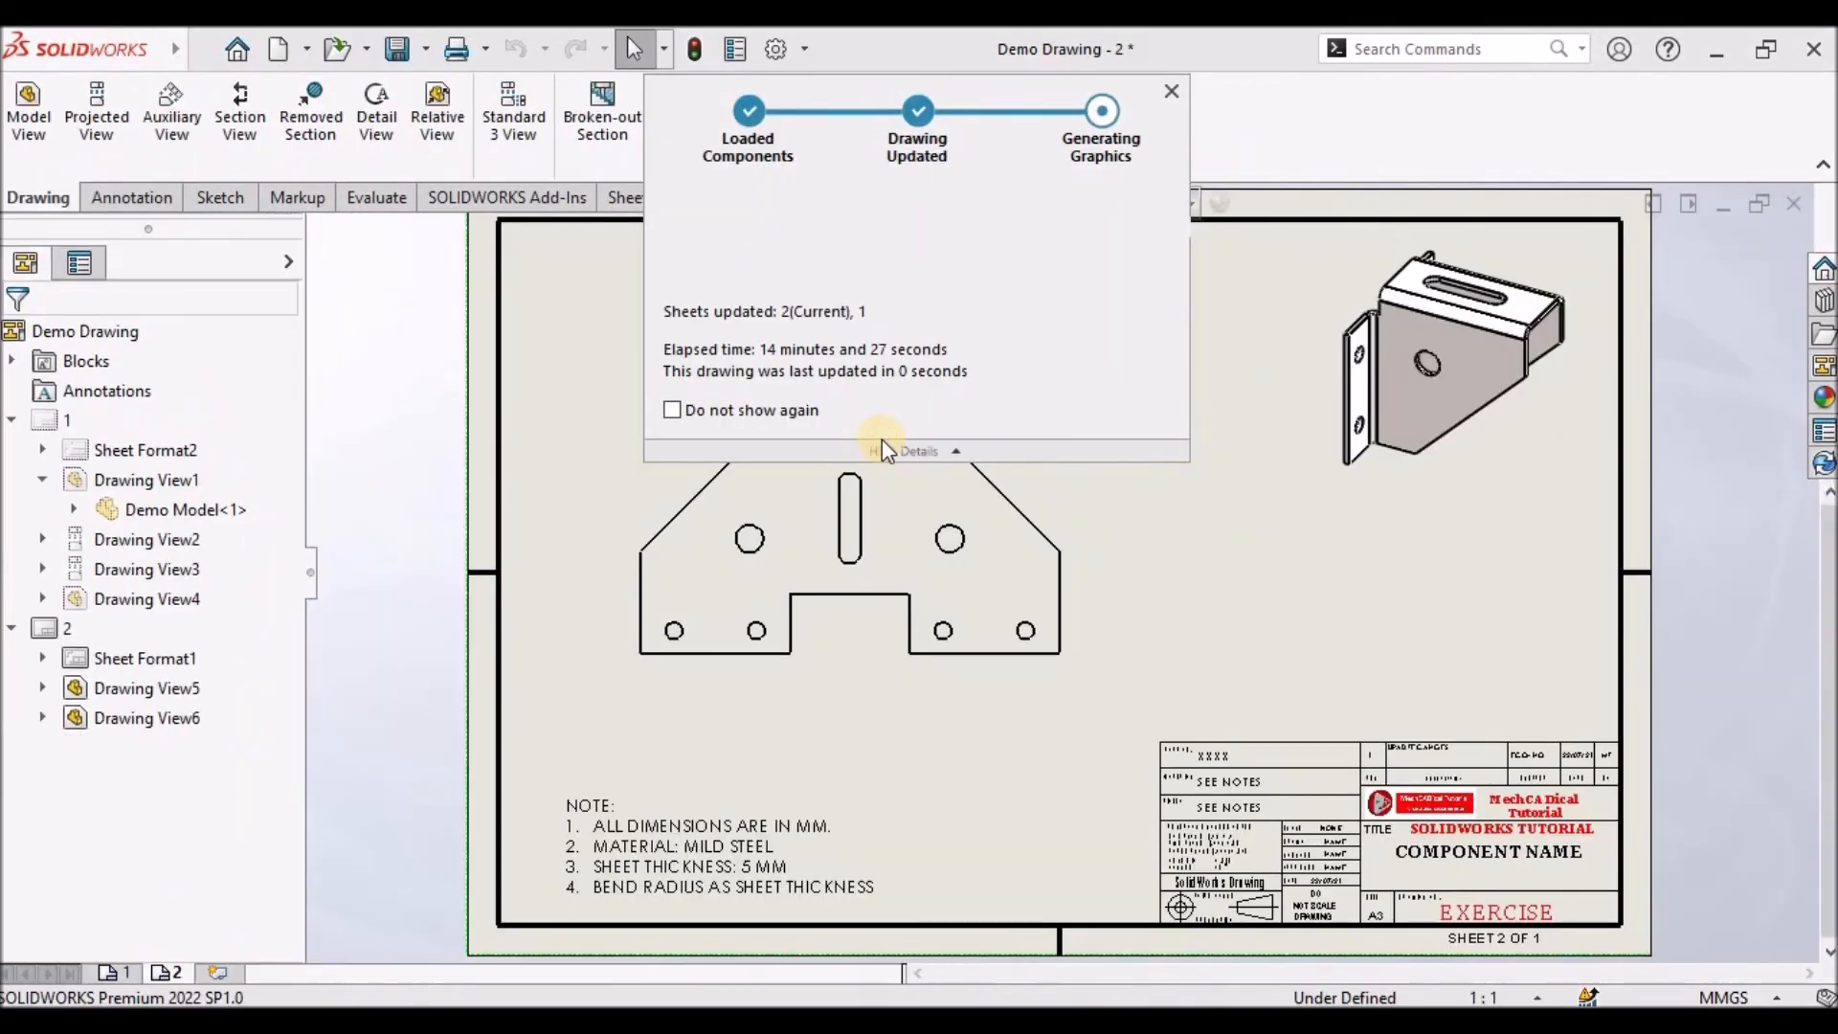
click(1172, 91)
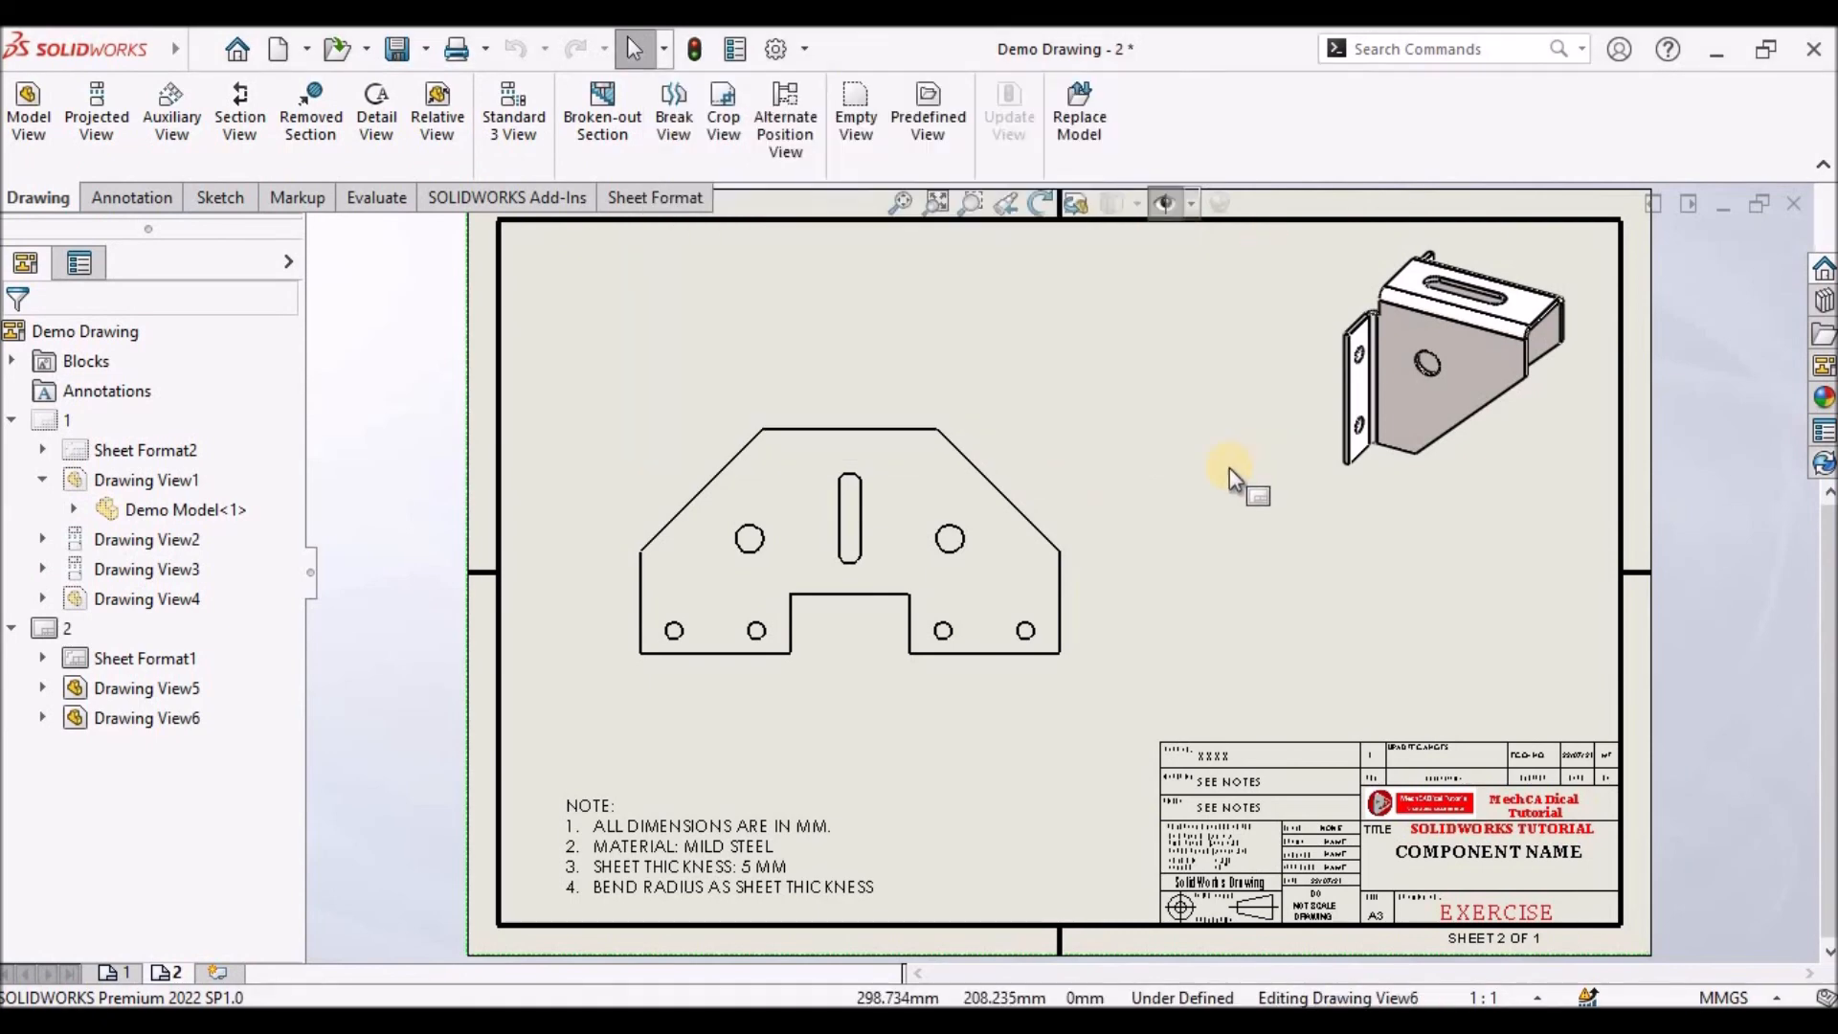
Start a Horizontal Ordinate Dimension at the flat pattern's lower-left corner and place the zero below the view
scroll(1032, 542, down, 1)
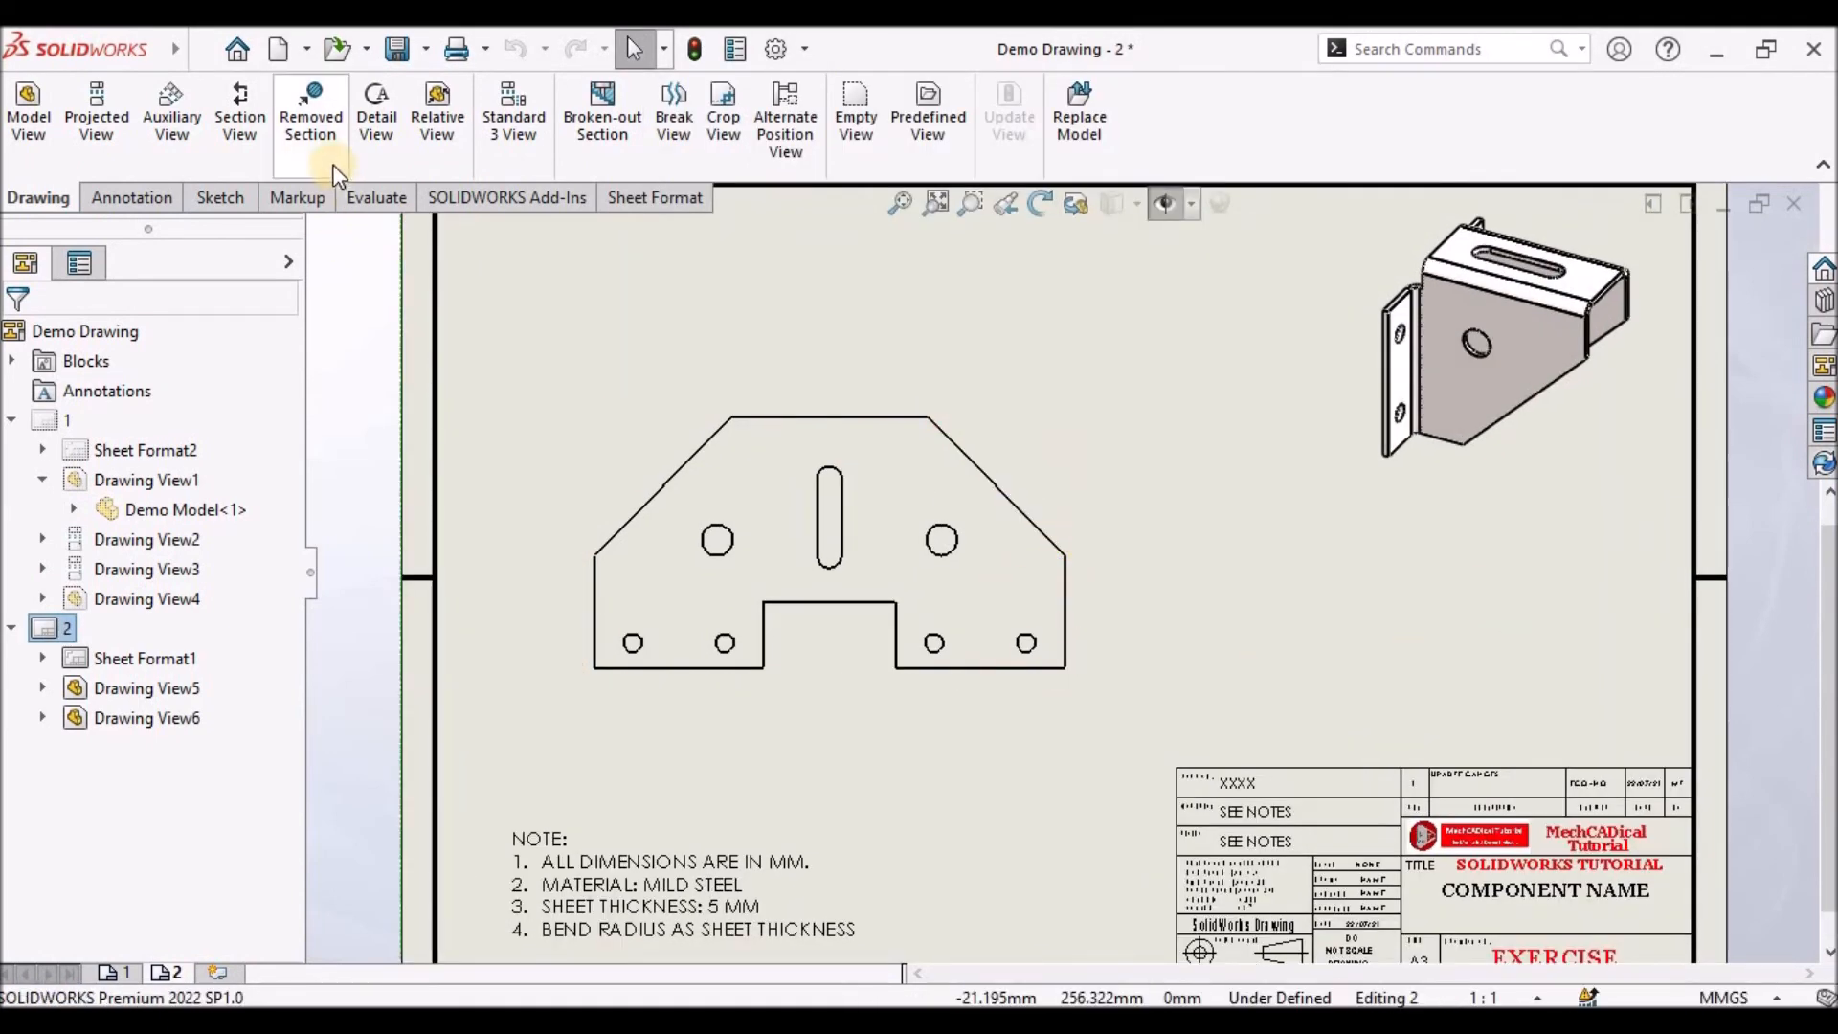
click(133, 198)
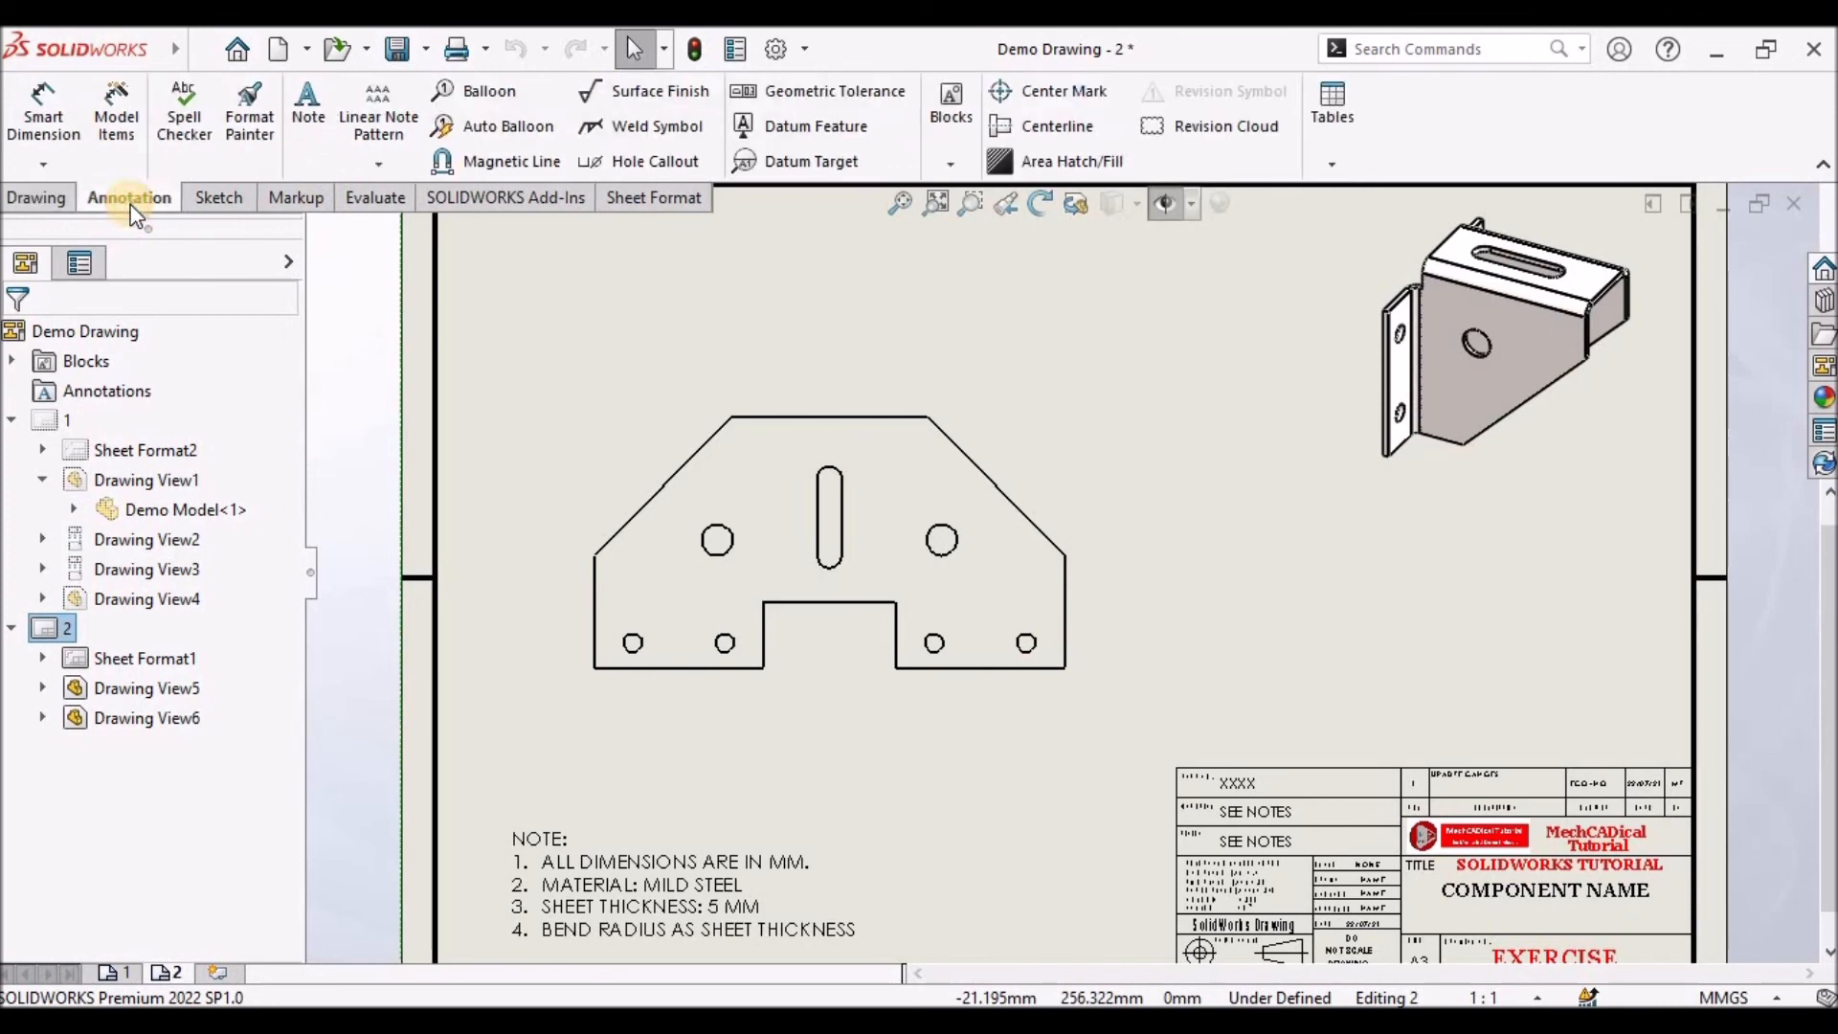
click(42, 166)
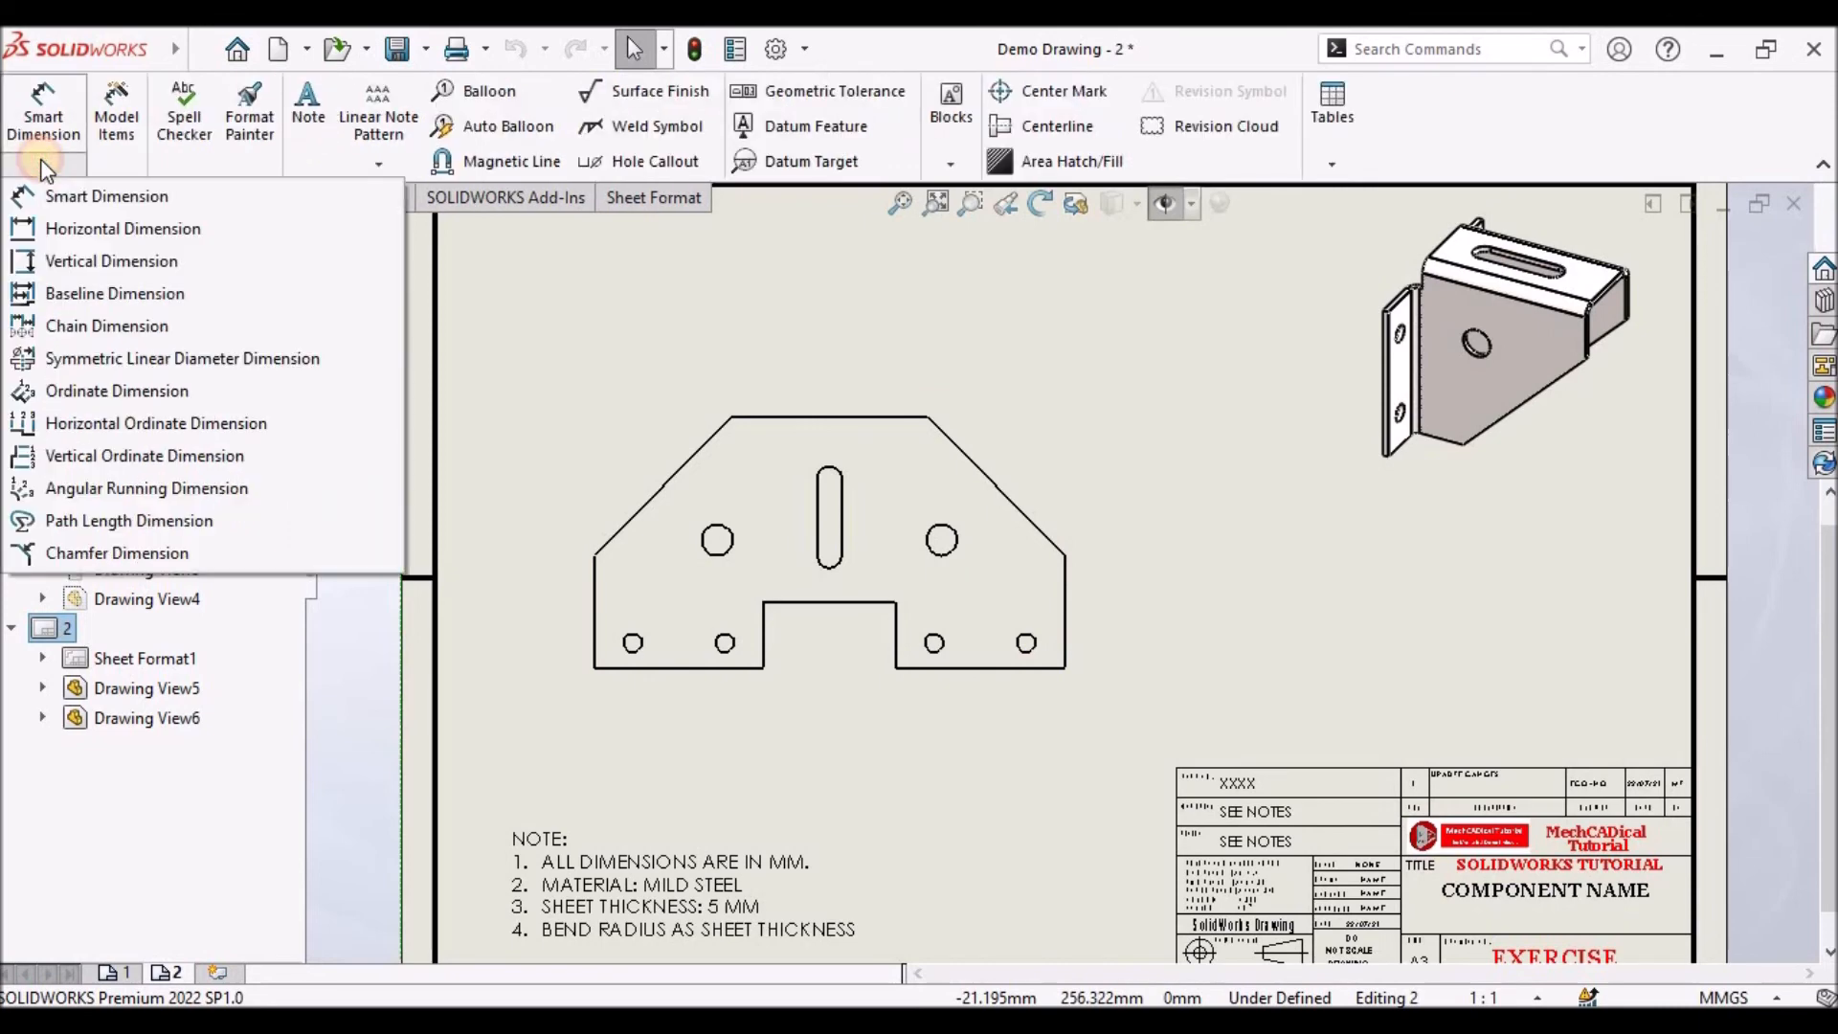
click(94, 434)
scroll(606, 666, down, 2)
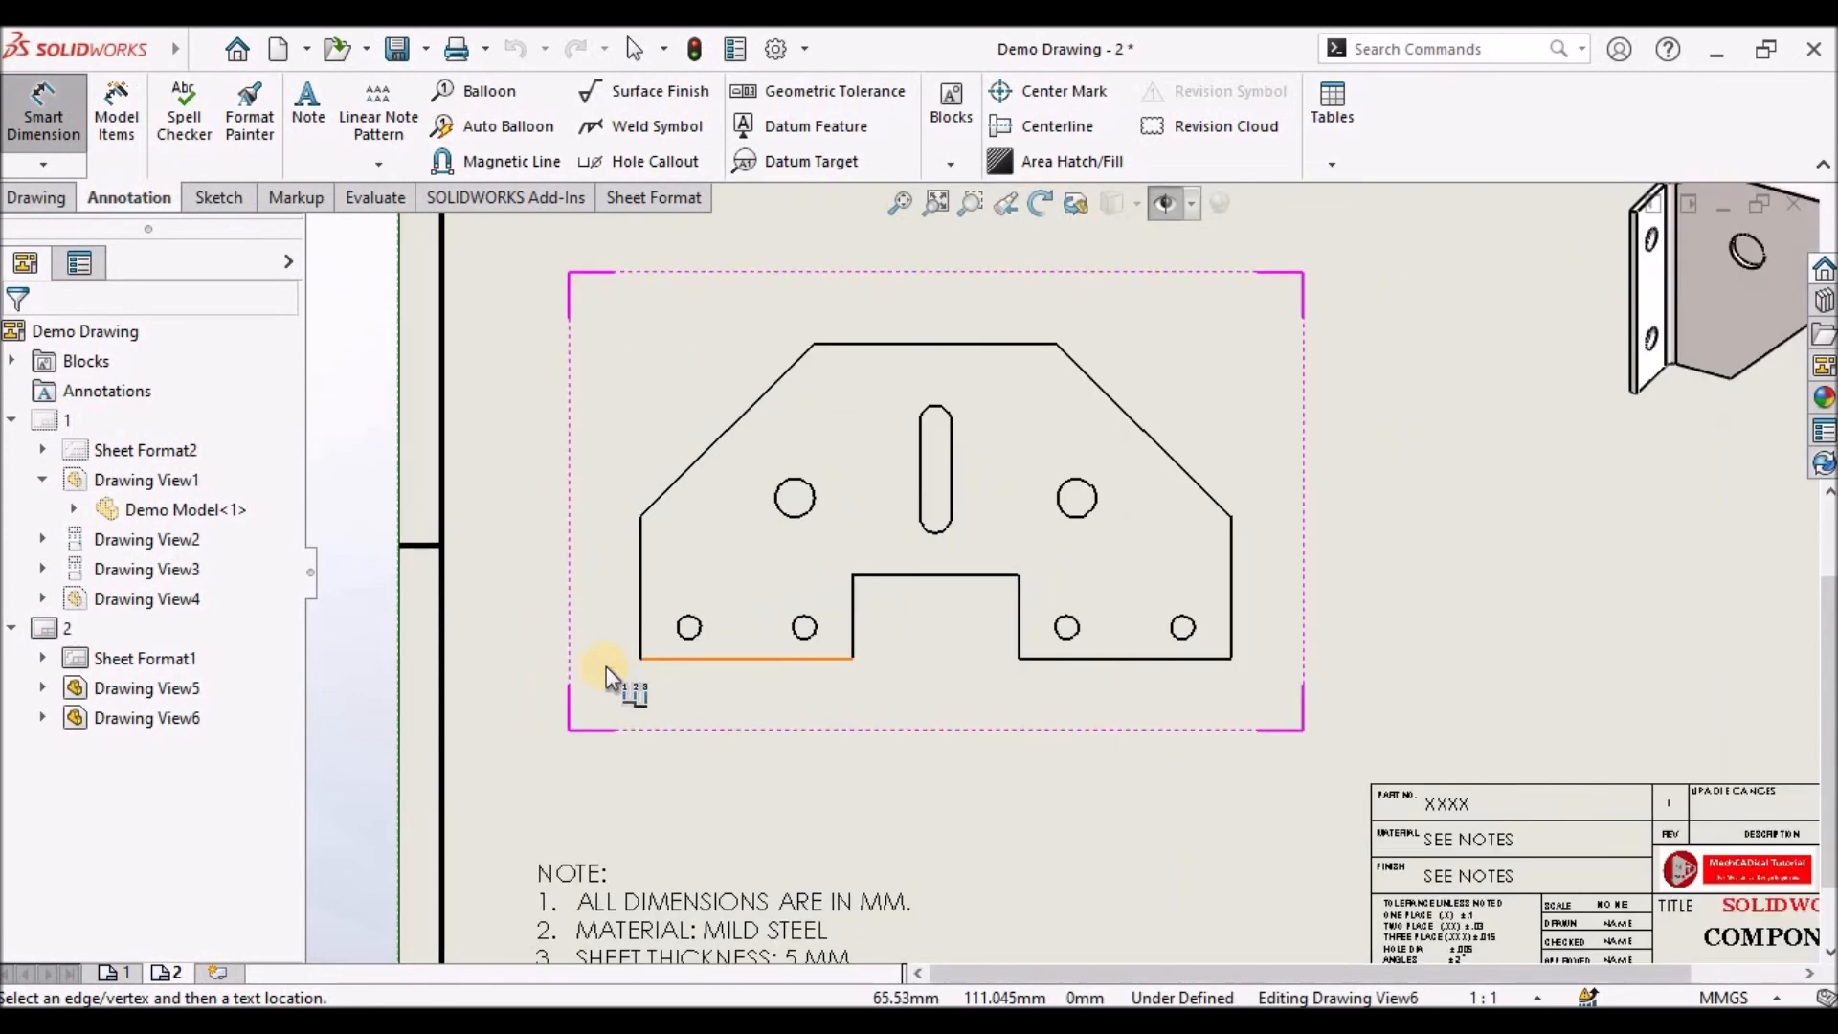
click(641, 659)
click(653, 762)
Add horizontal ordinate dimensions to the left flange's two small holes, the left large hole and the notch's left edge
scroll(862, 706, down, 3)
scroll(801, 676, down, 1)
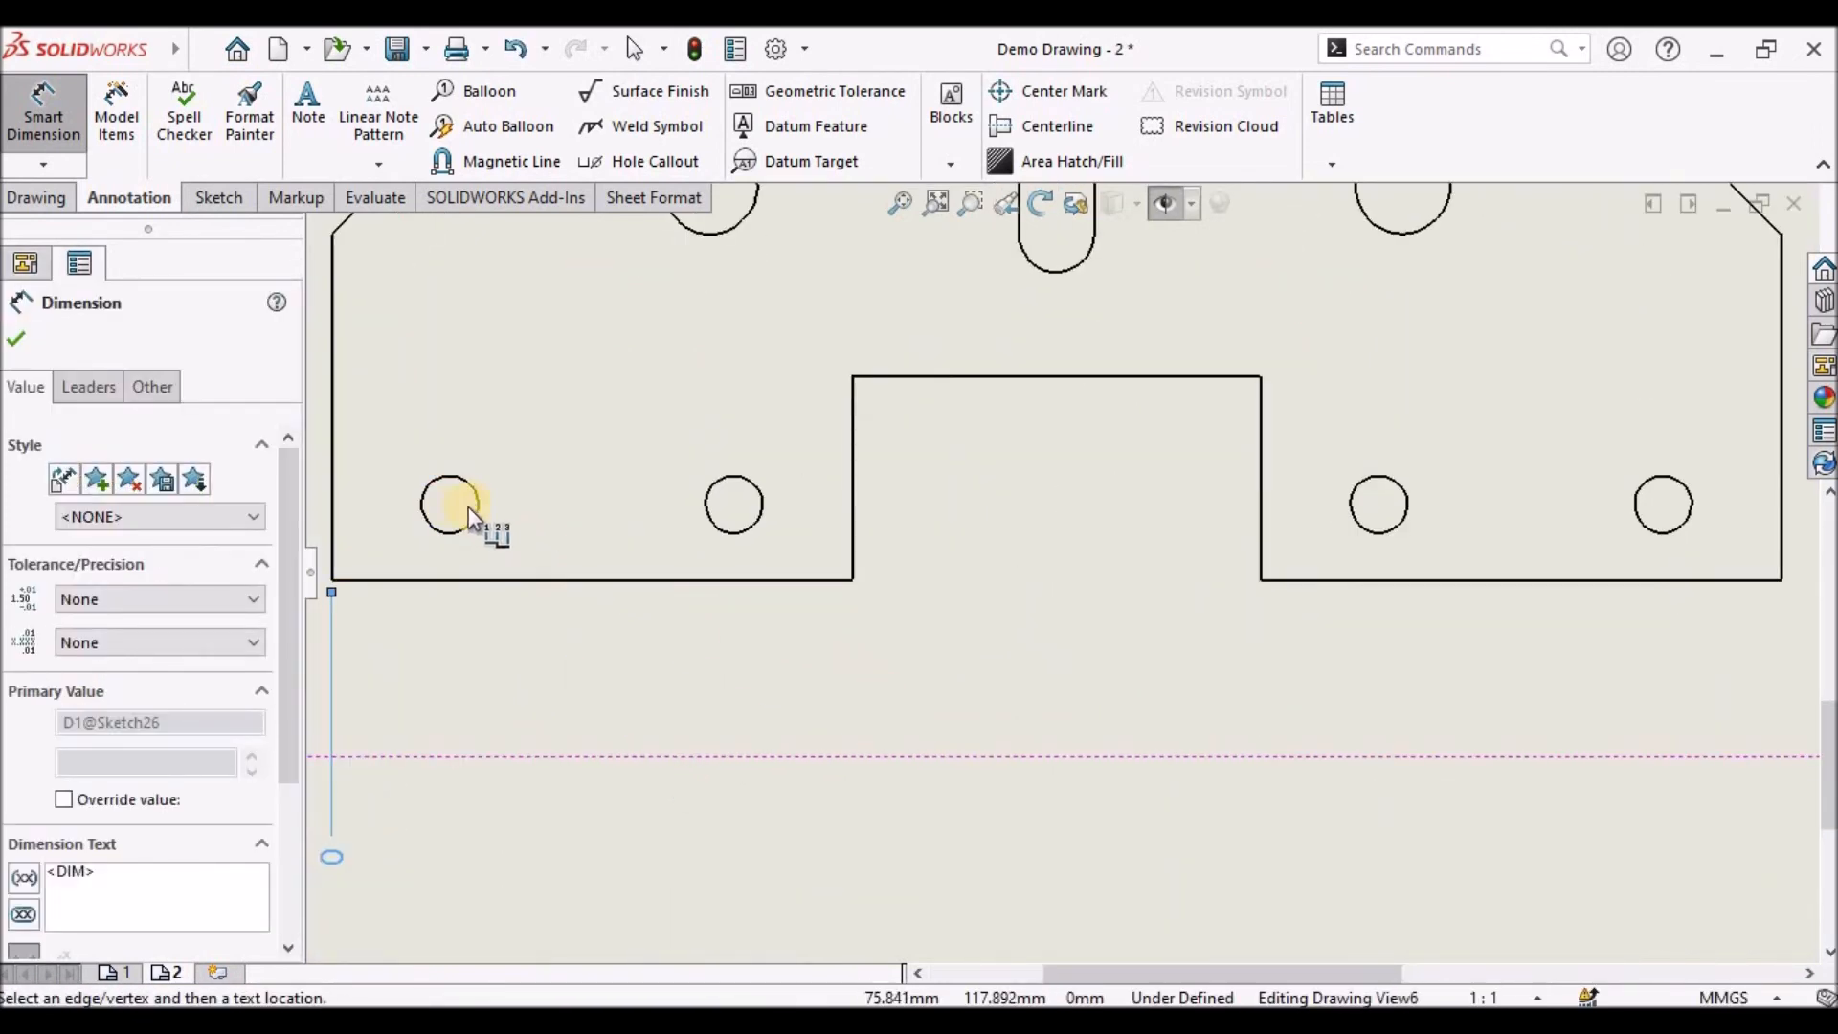
click(474, 506)
scroll(738, 398, up, 4)
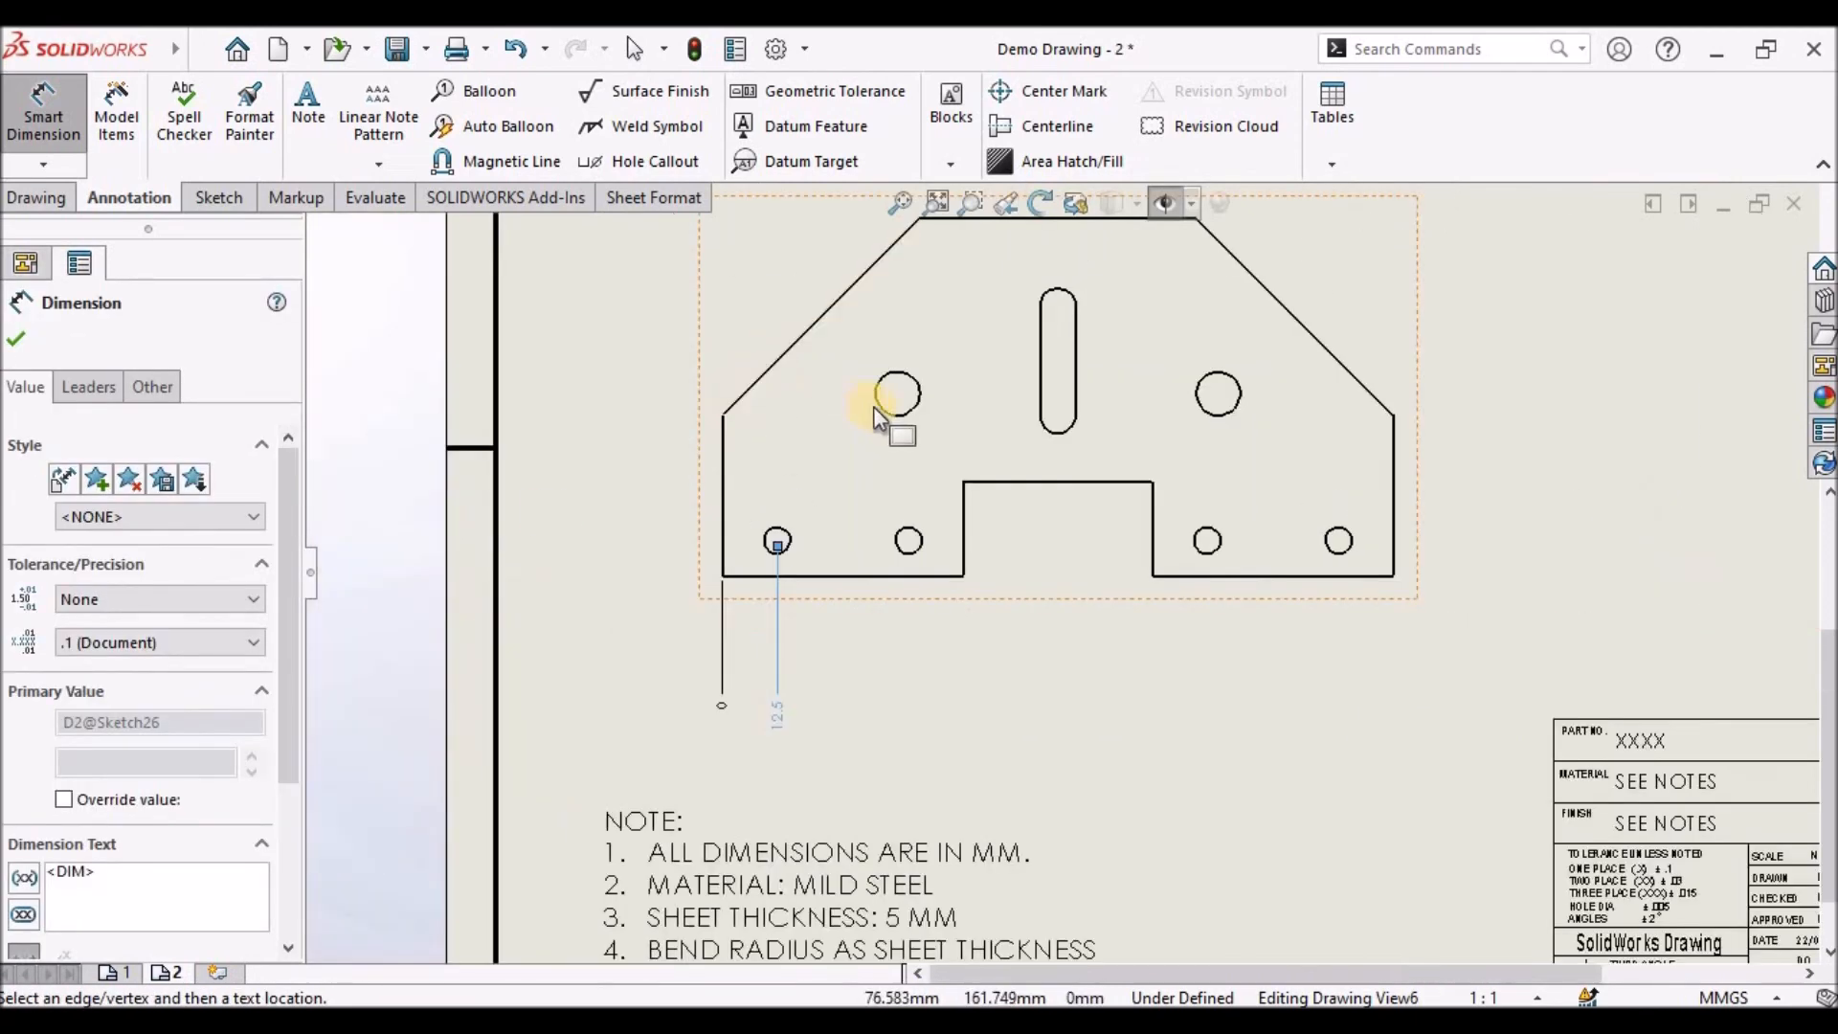
click(894, 416)
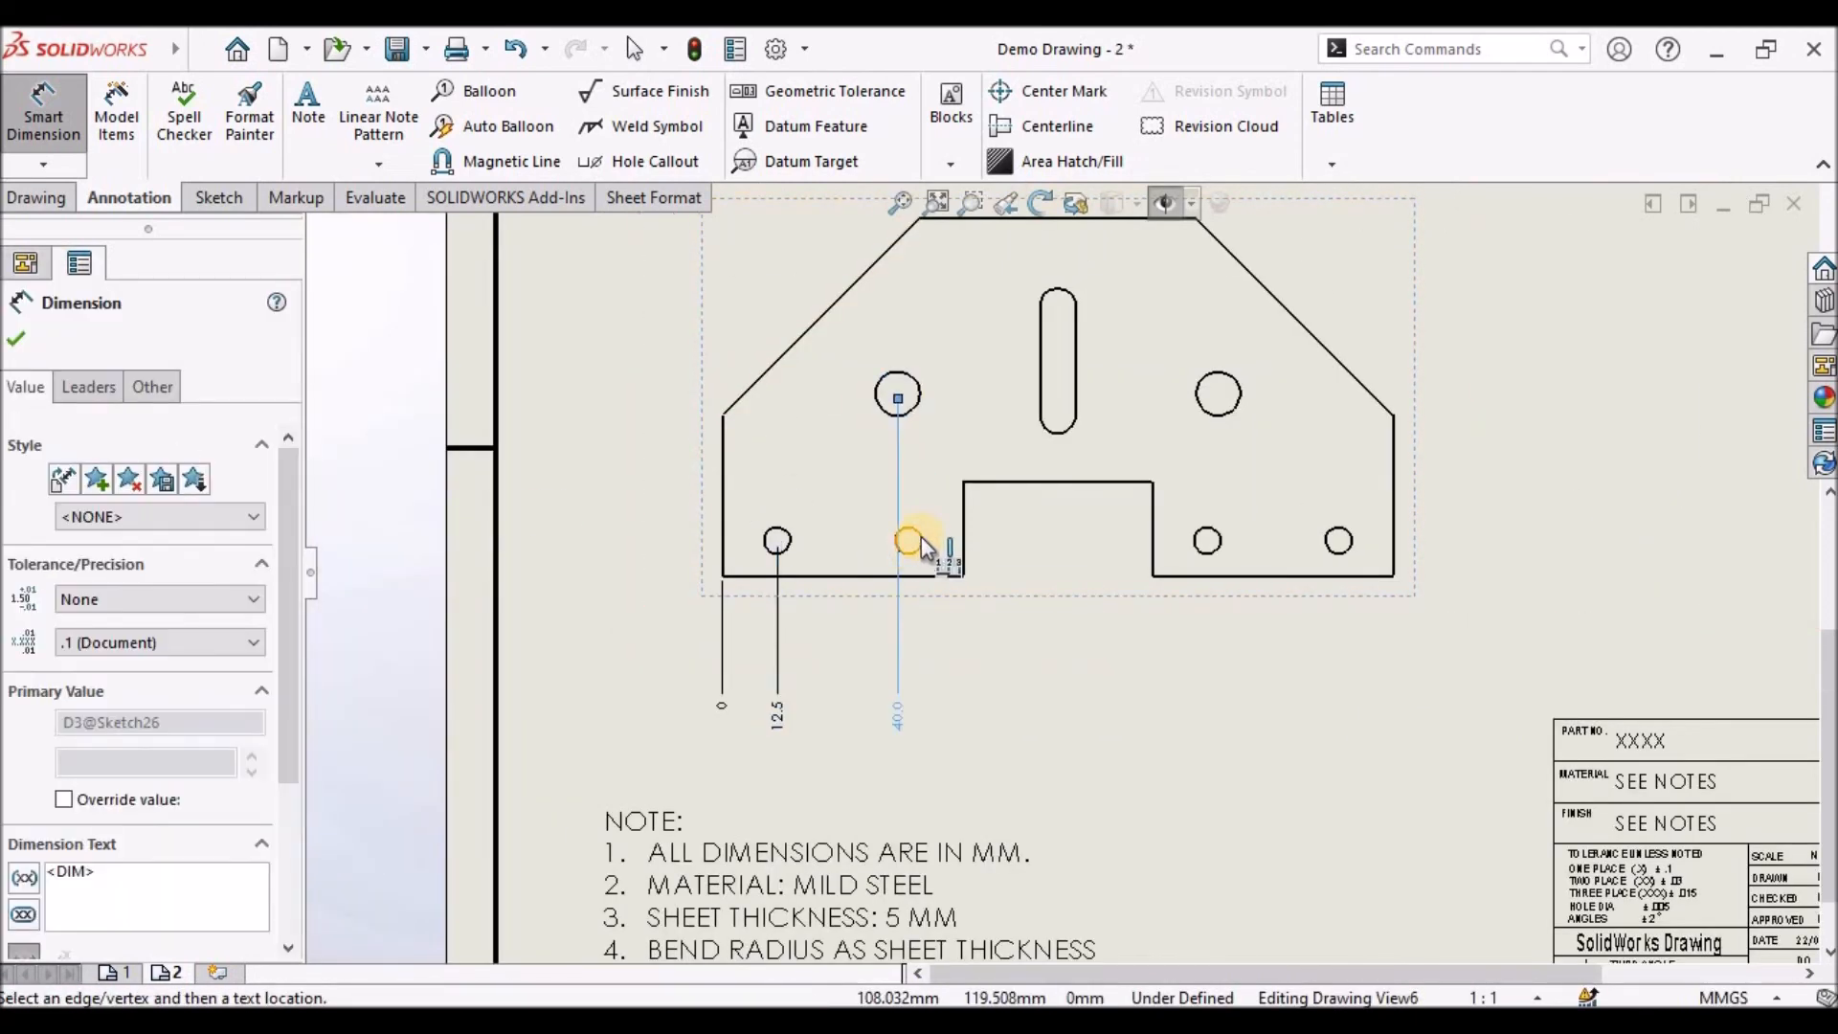
click(914, 538)
click(969, 563)
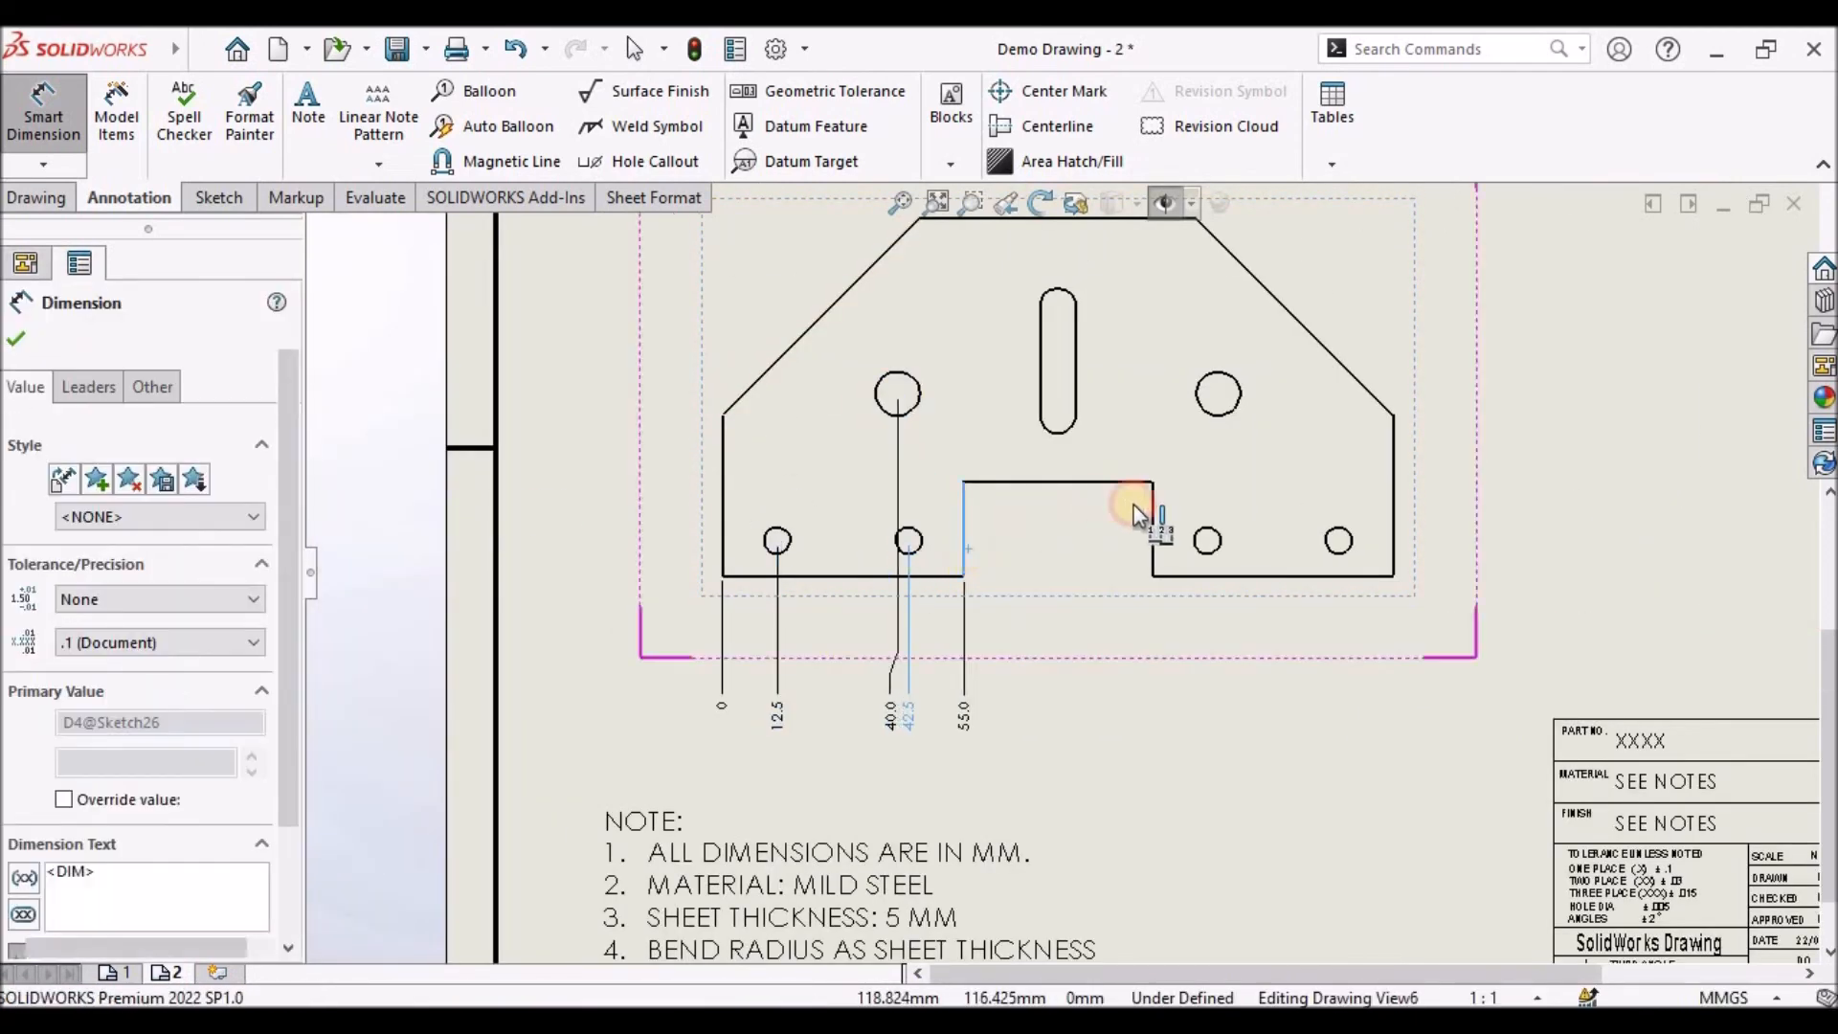
Add horizontal ordinate dimensions to the slot, the notch's right edge, the plate's right edge and the three right-hand holes
click(1060, 430)
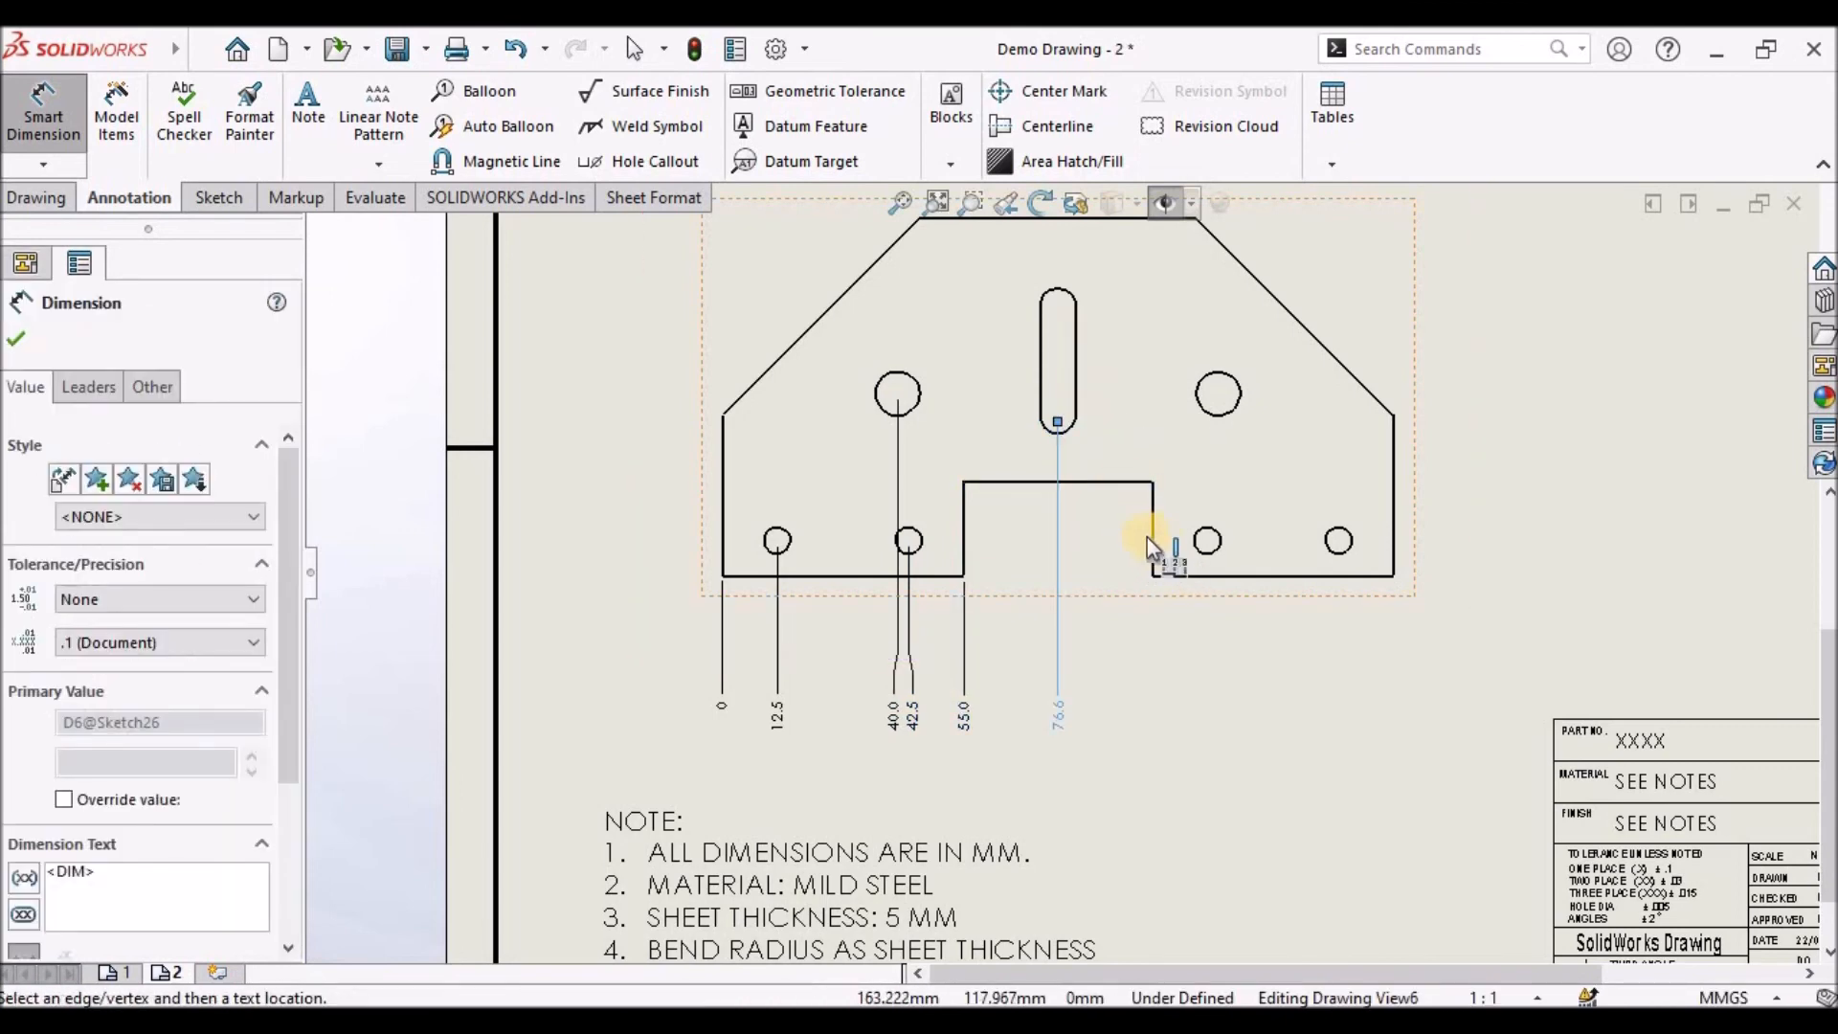
click(1152, 532)
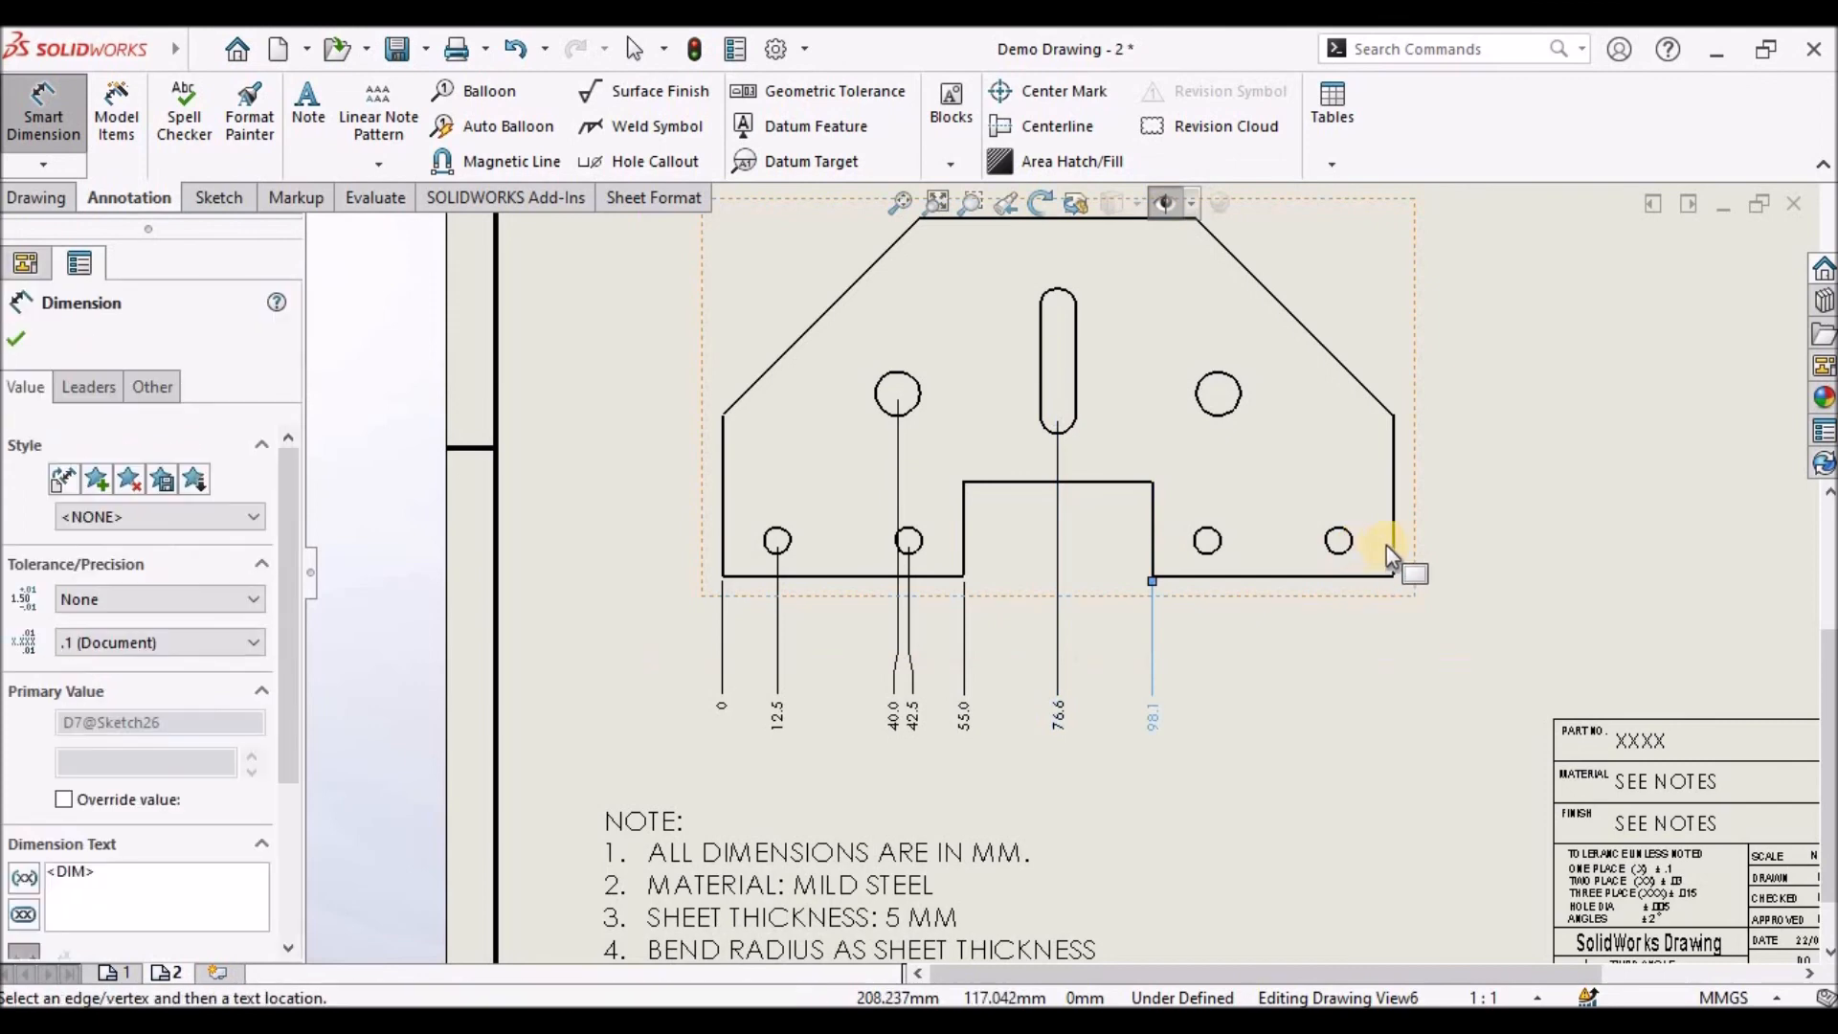
click(1393, 529)
click(1209, 541)
click(1330, 543)
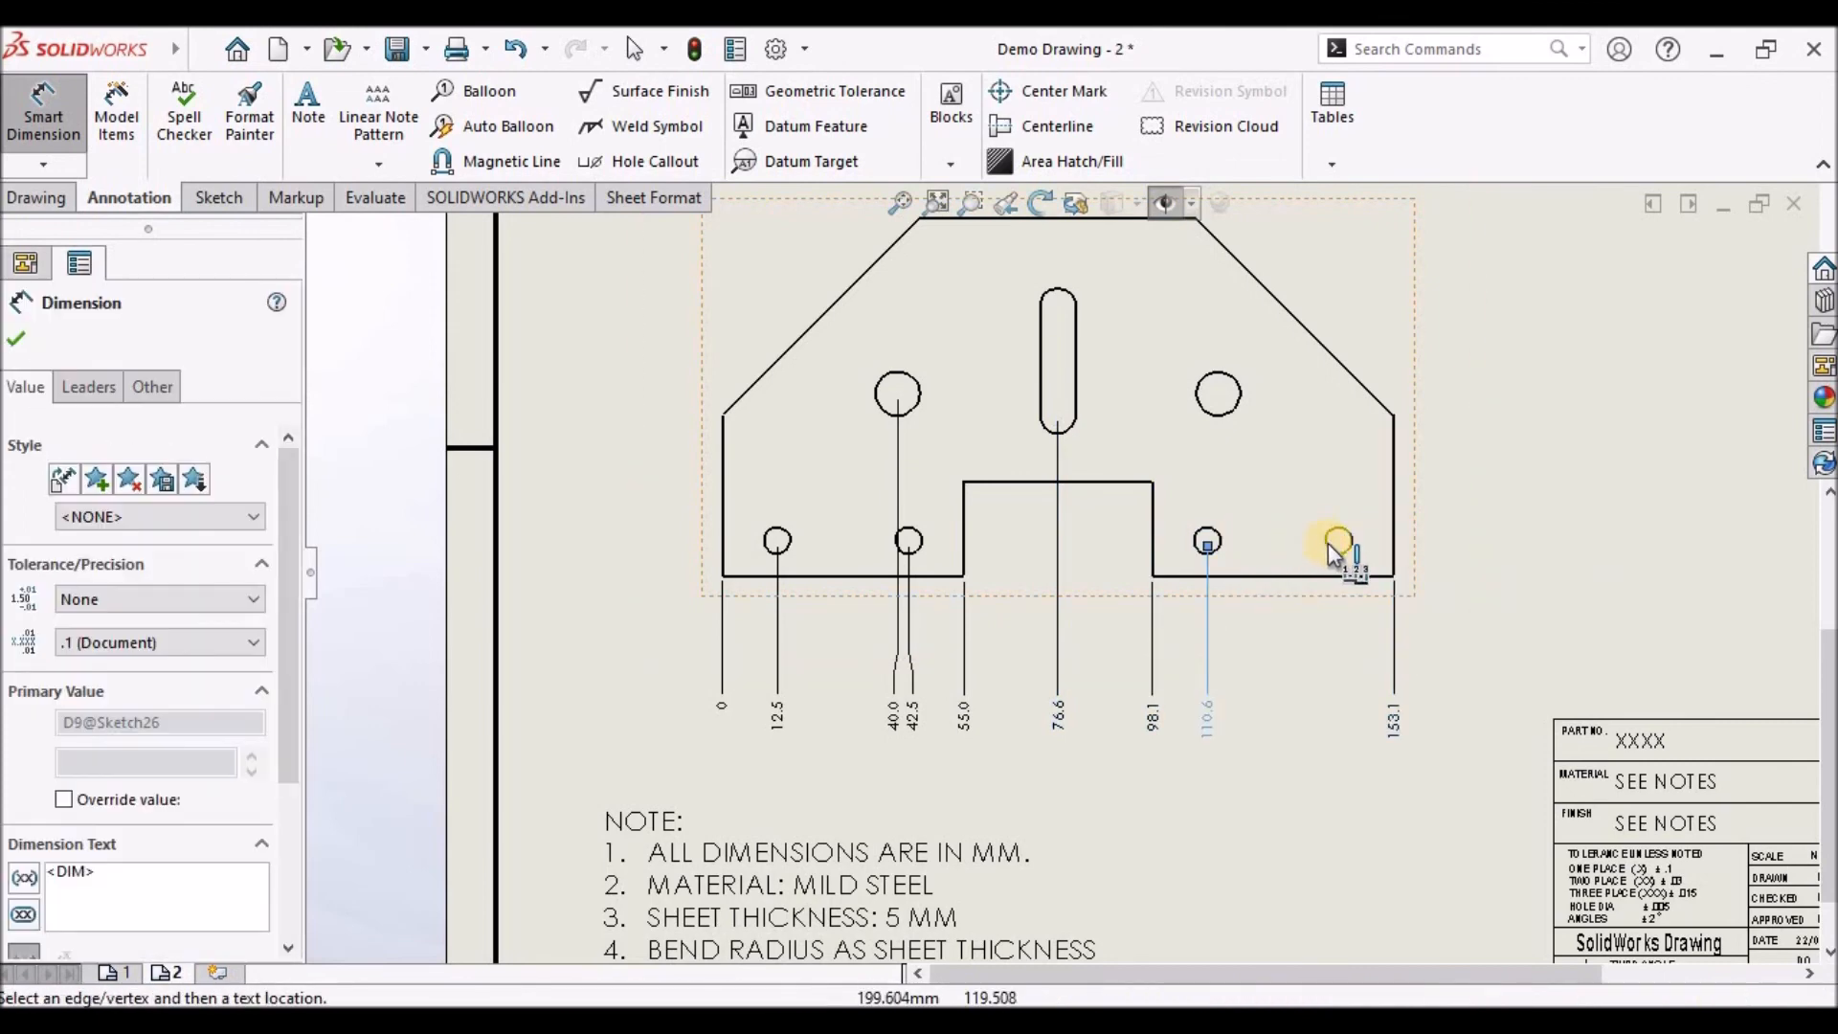
click(1209, 407)
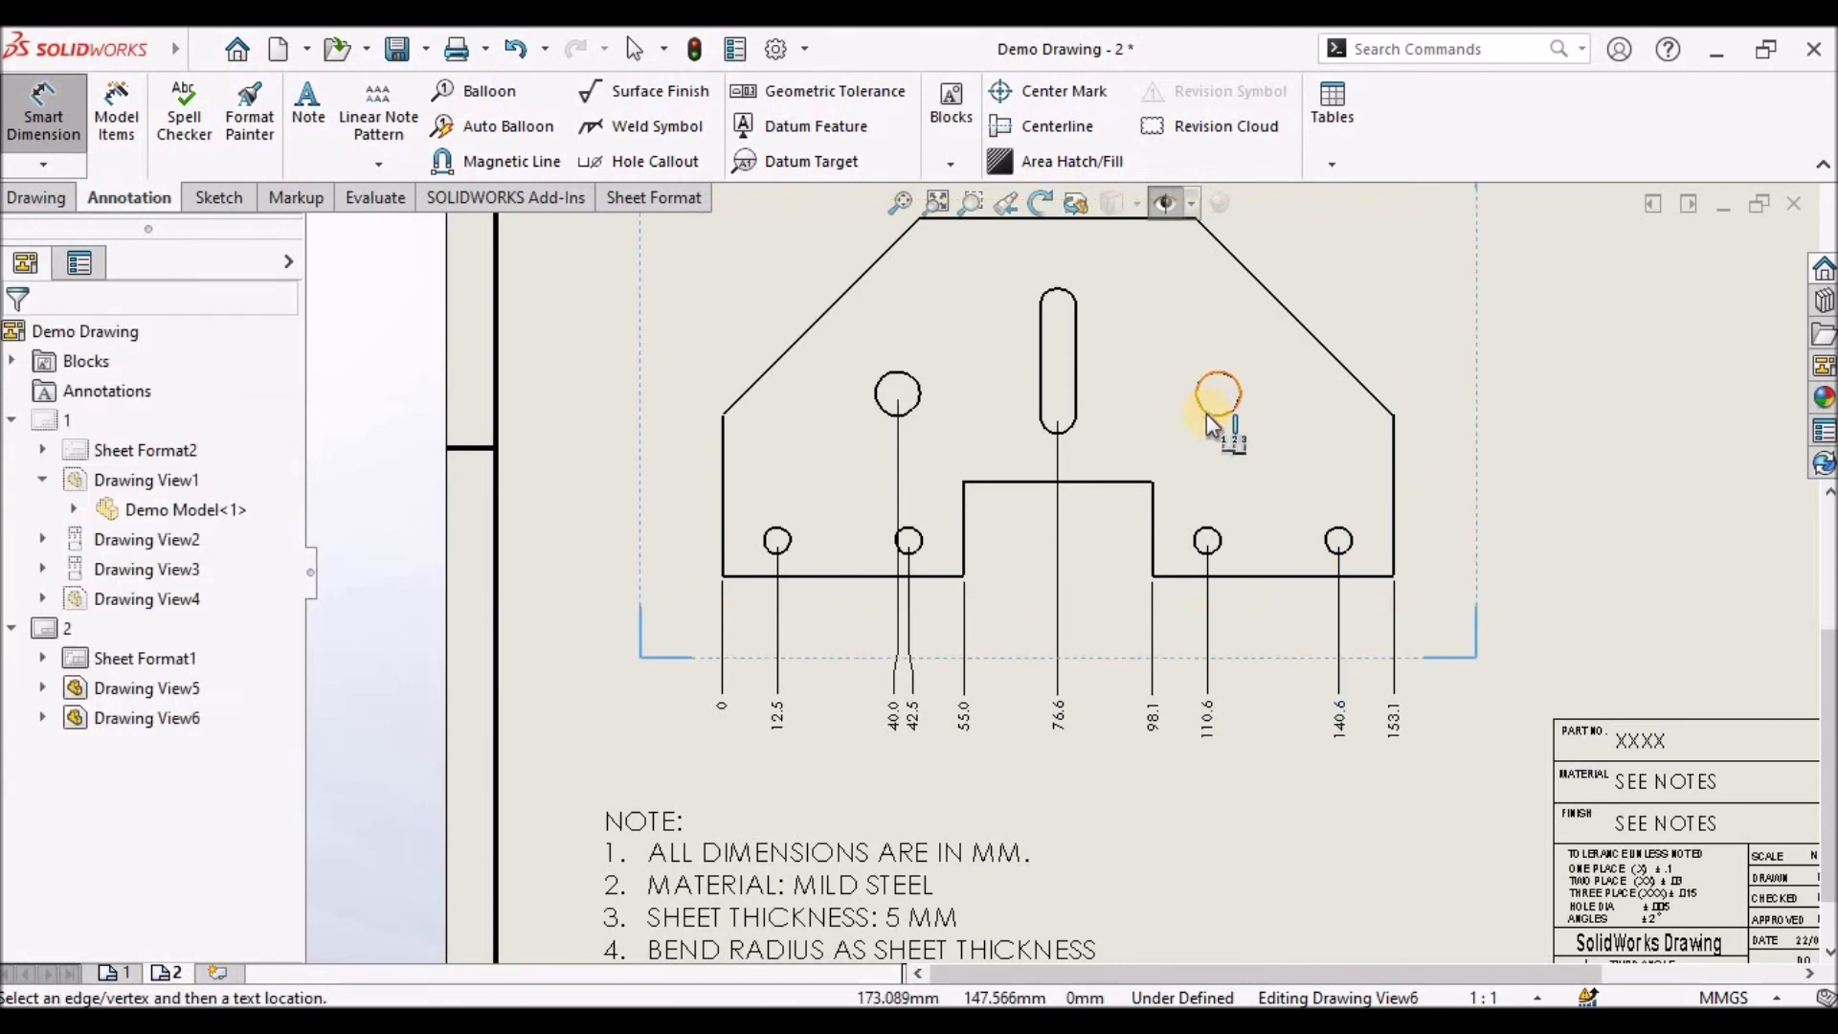
scroll(1065, 474, up, 2)
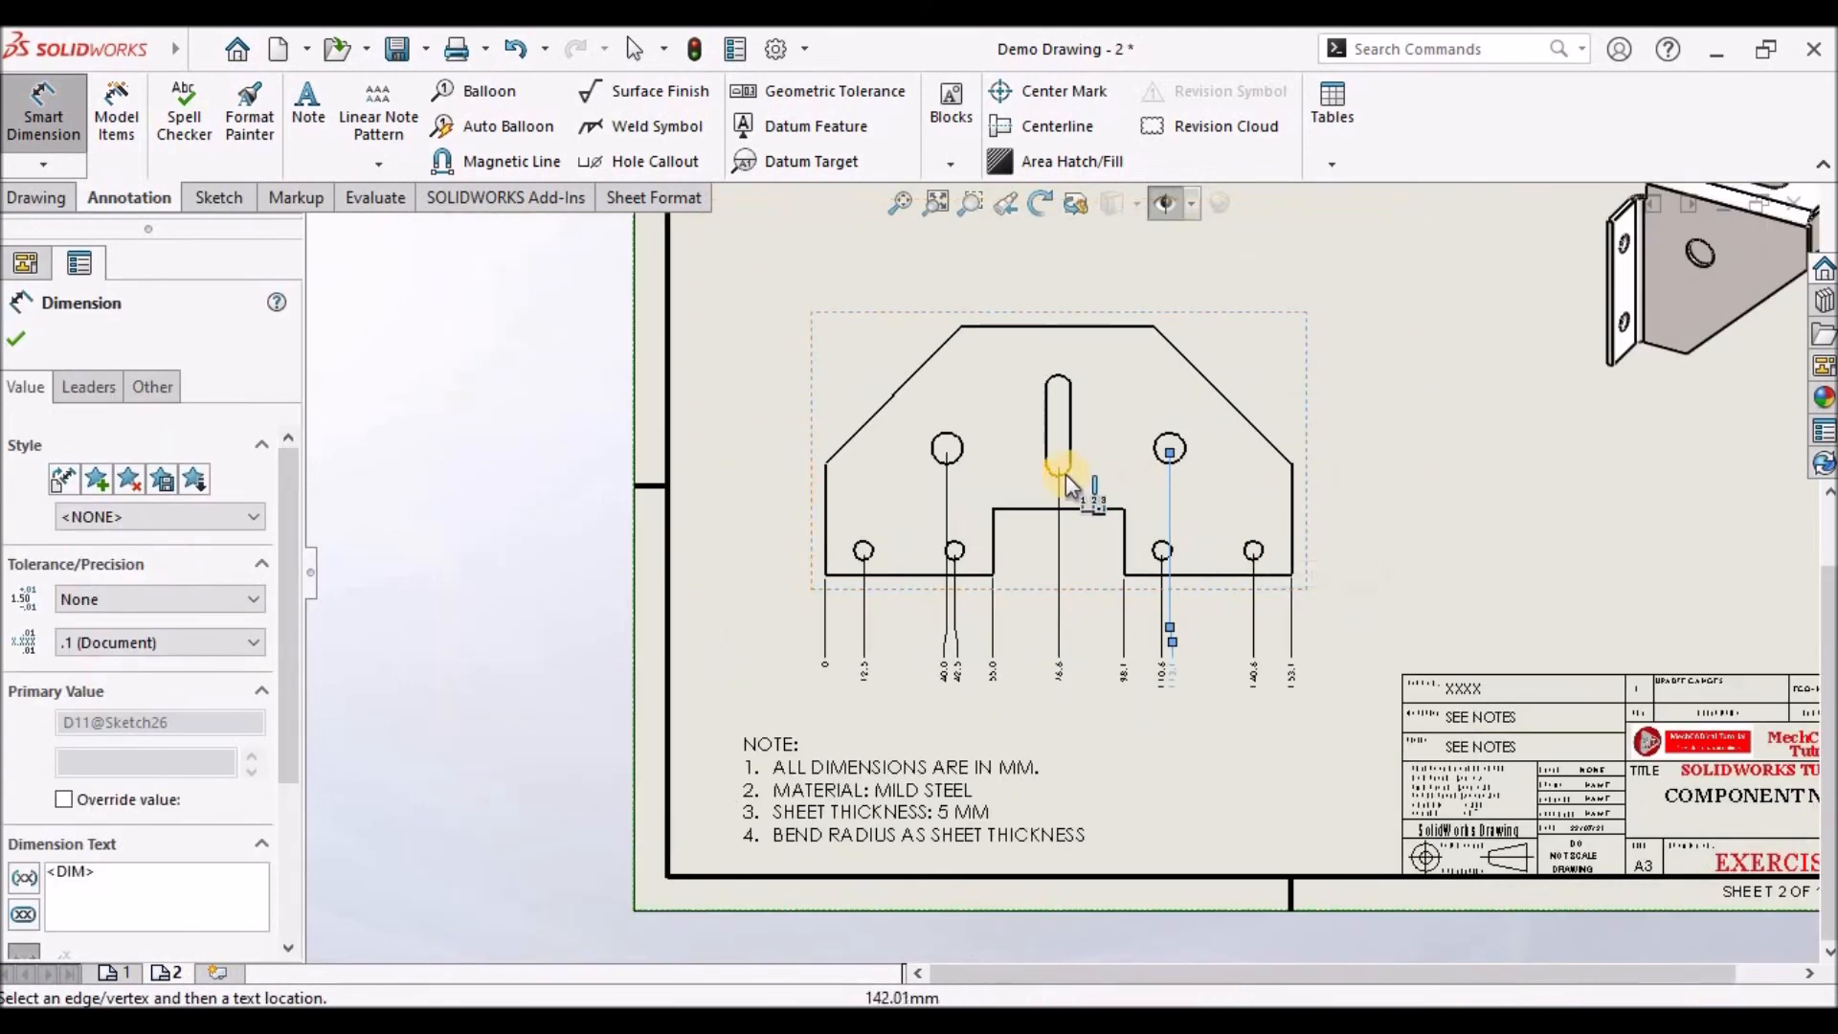
scroll(1068, 483, down, 4)
scroll(1069, 484, up, 2)
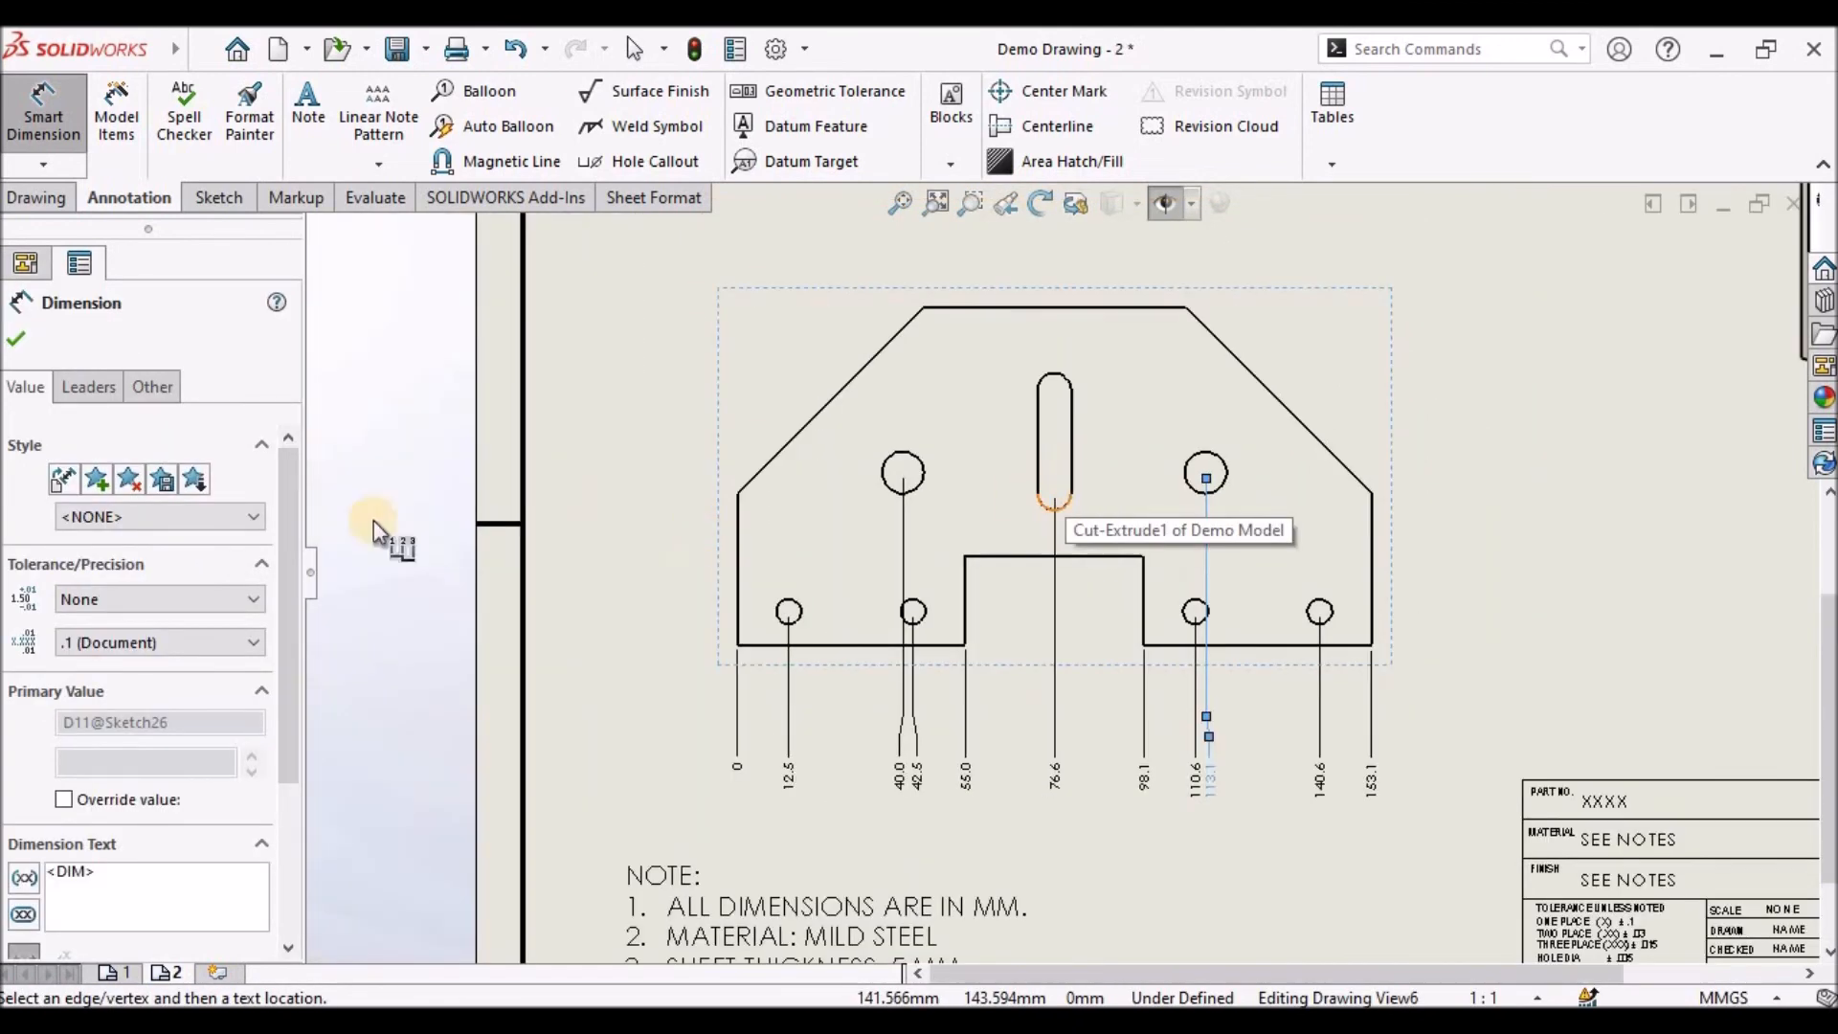
click(21, 330)
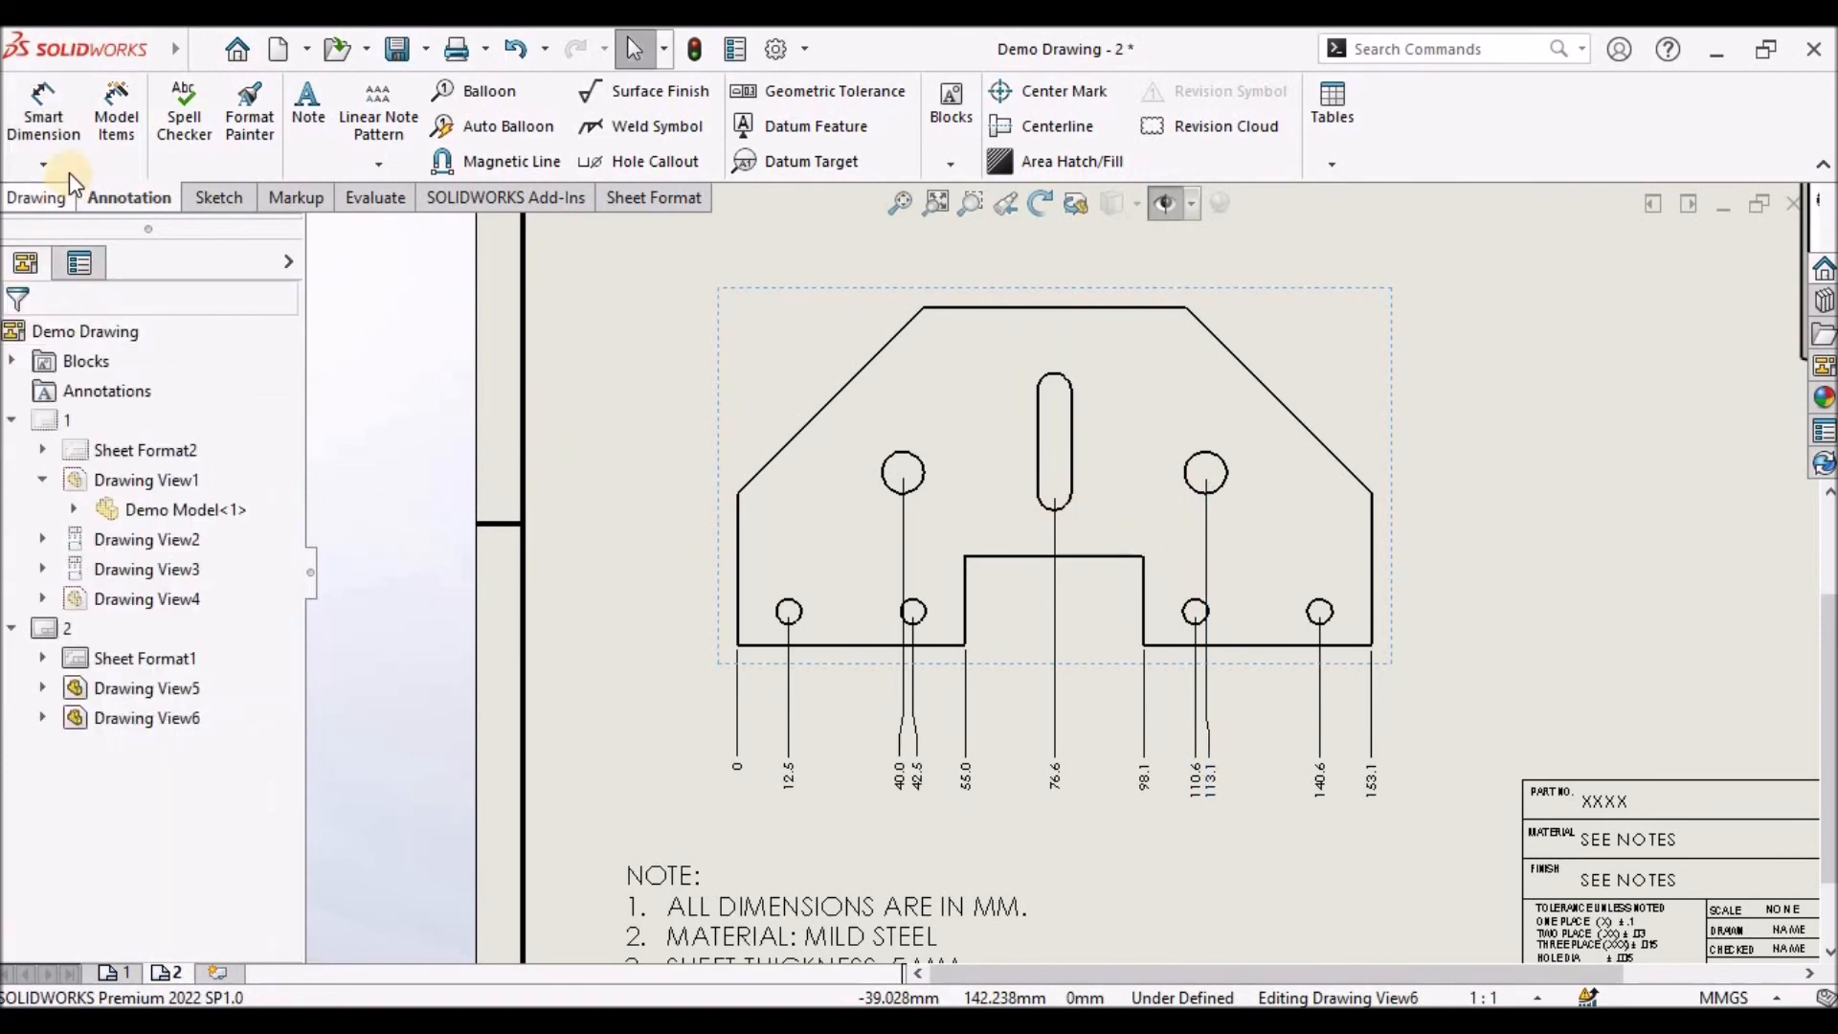
Start a Vertical Ordinate Dimension with zero at the flat pattern's lower-left corner, adding the left edge's upper corner and the top edge's left corner
click(65, 169)
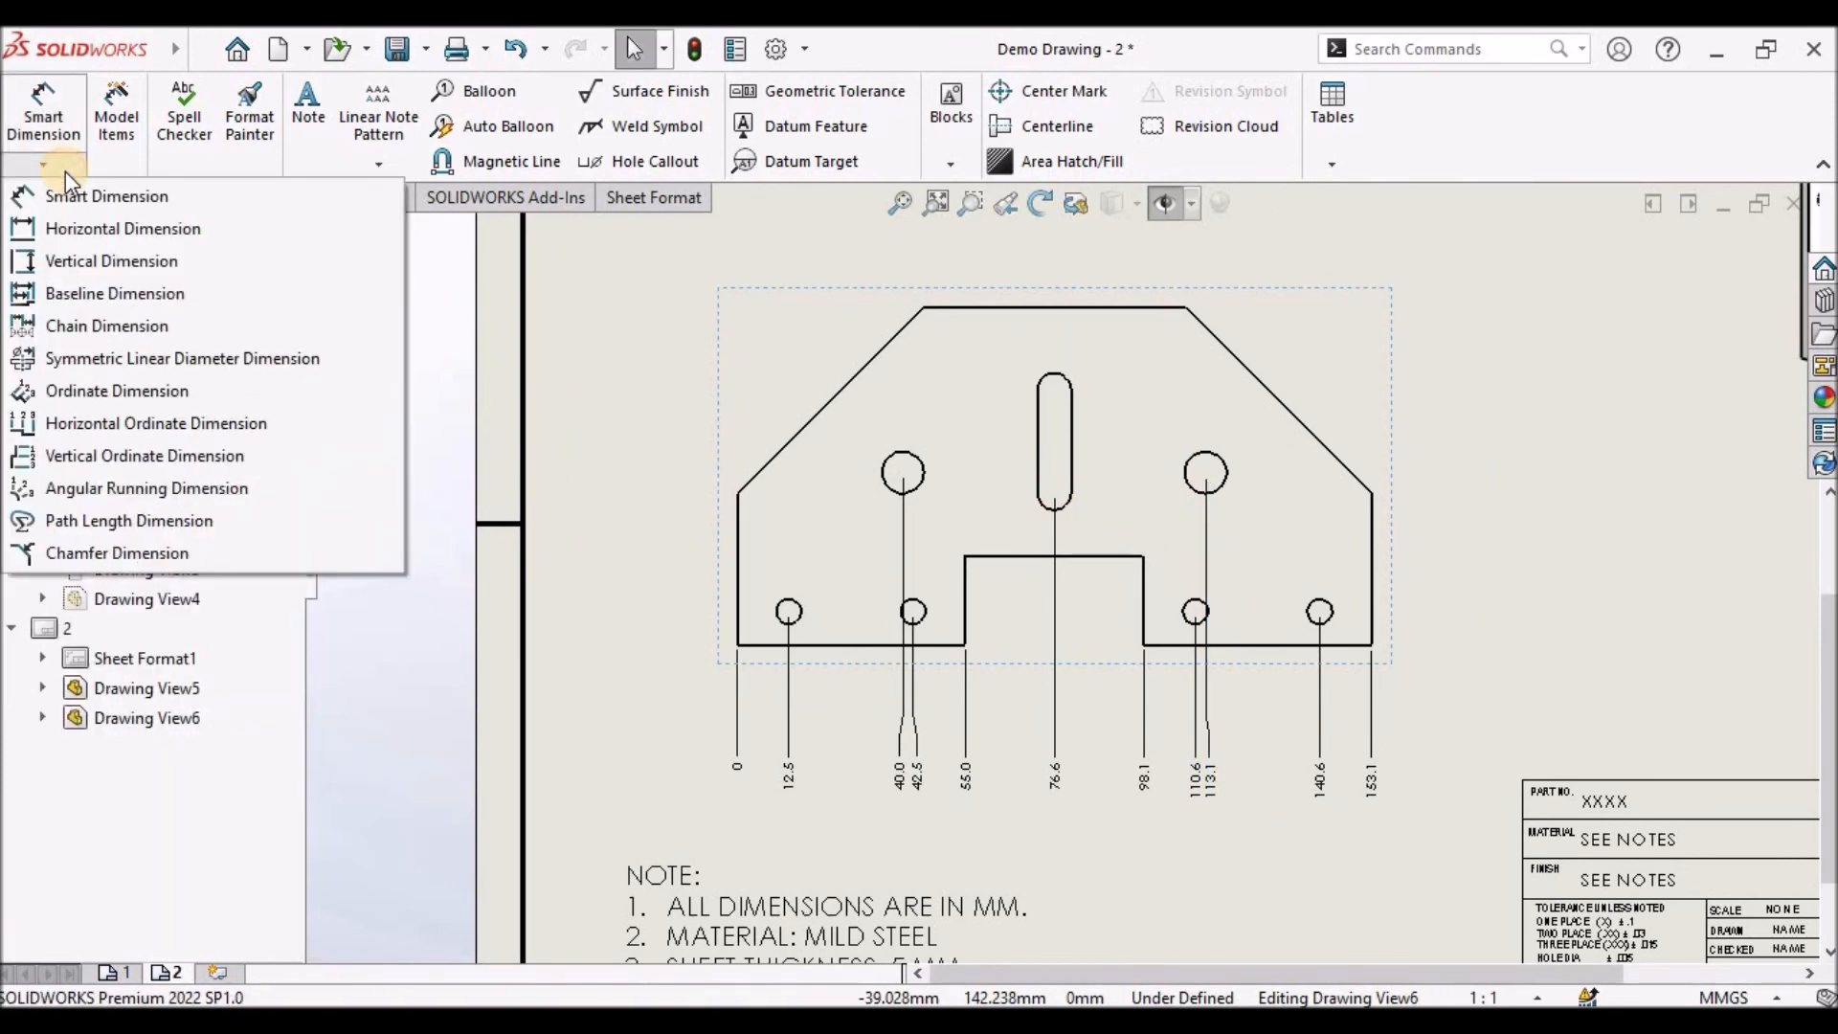
click(96, 452)
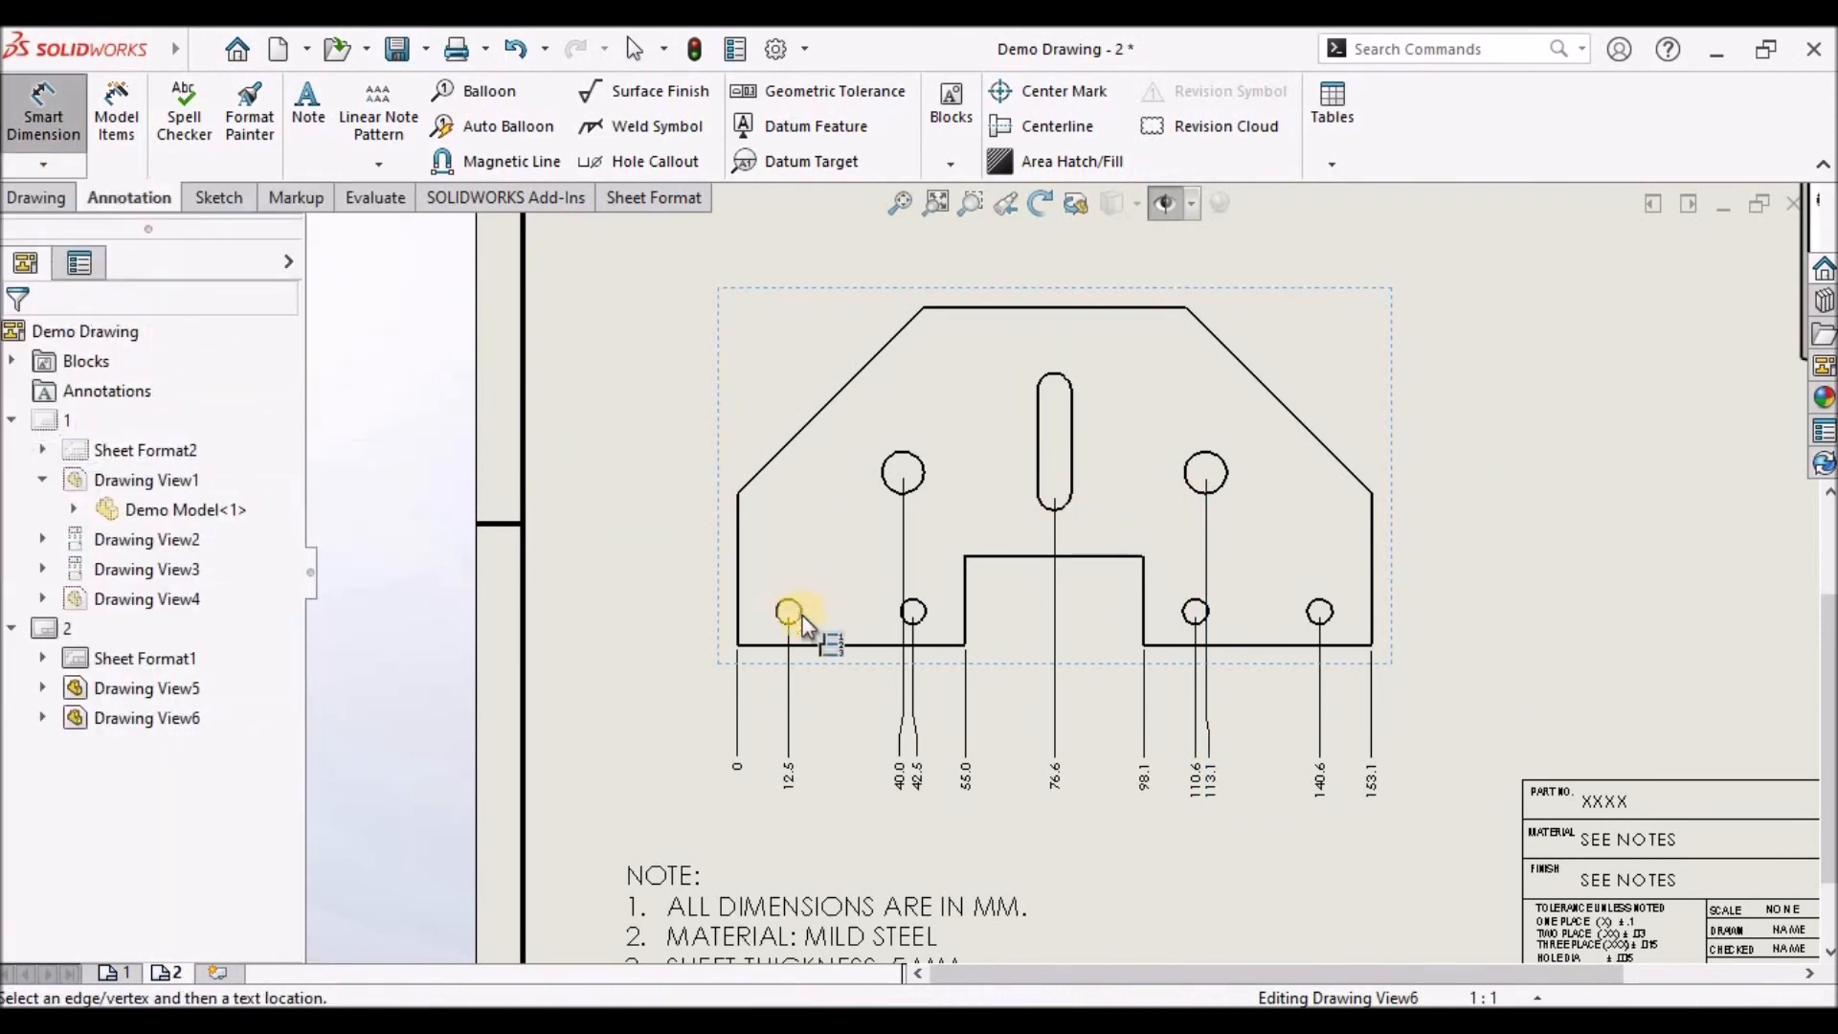
click(738, 647)
click(629, 630)
click(735, 491)
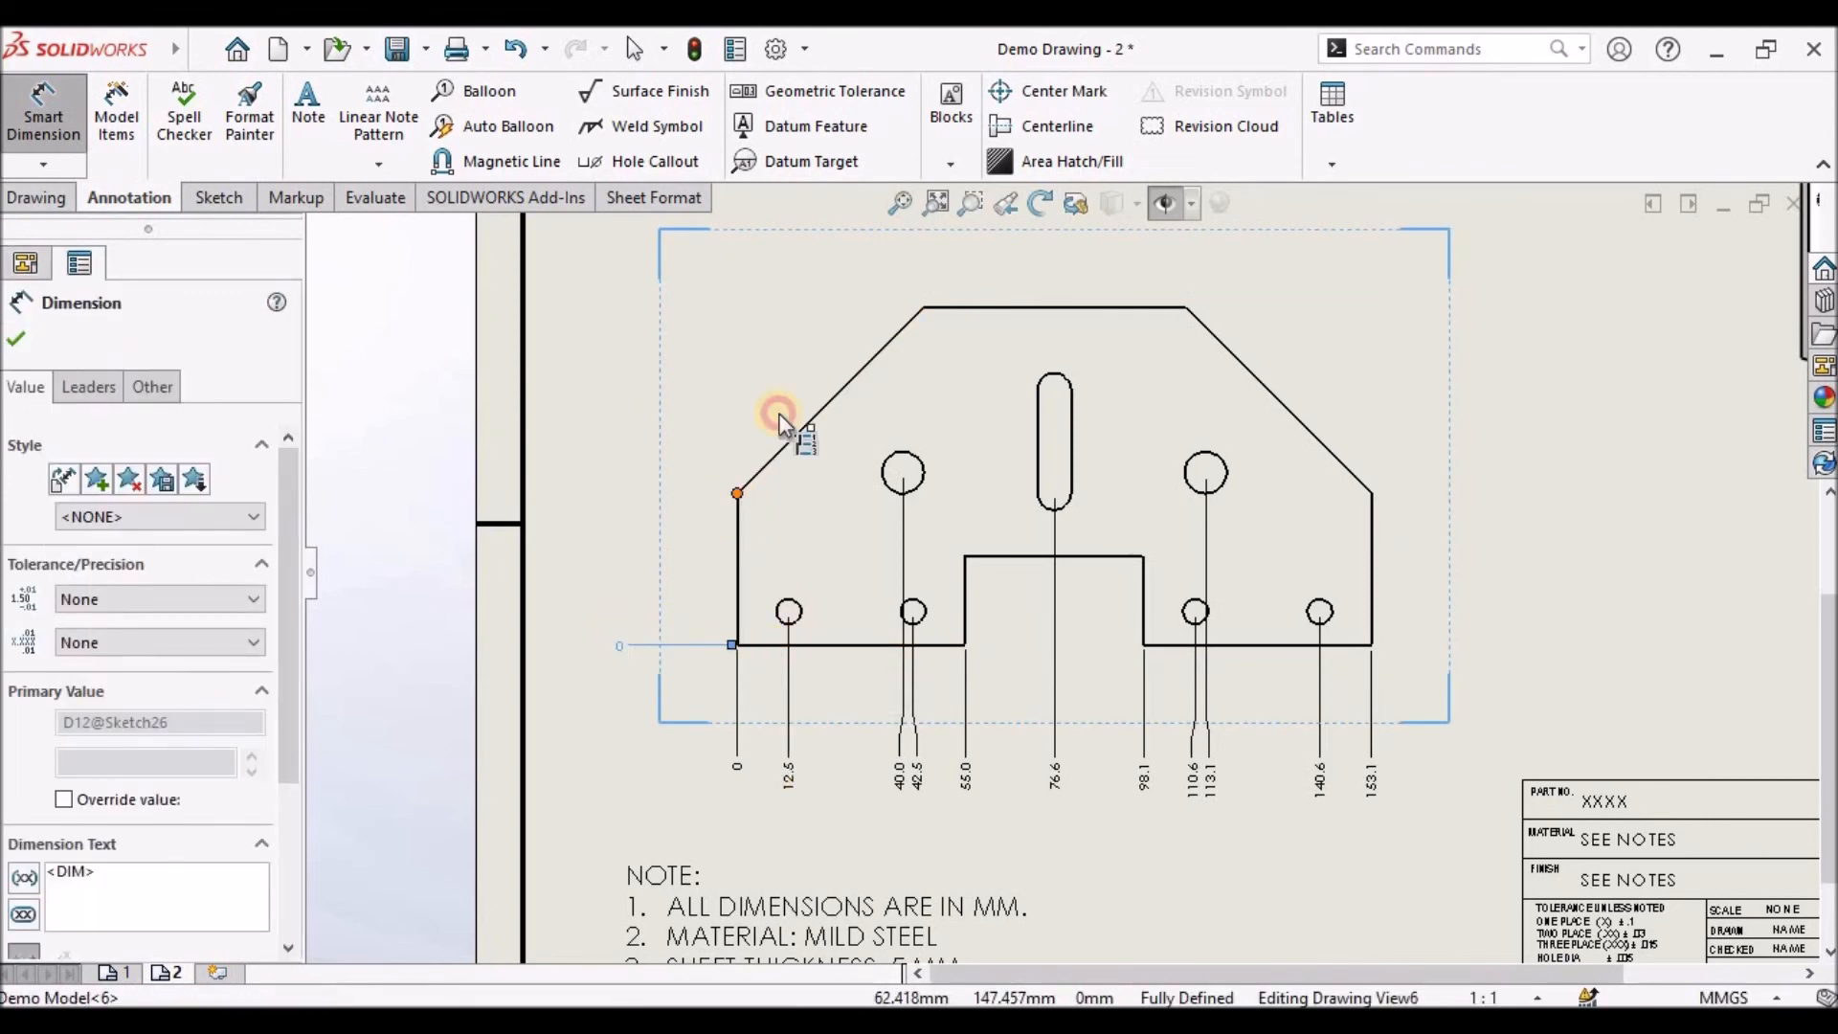
click(921, 306)
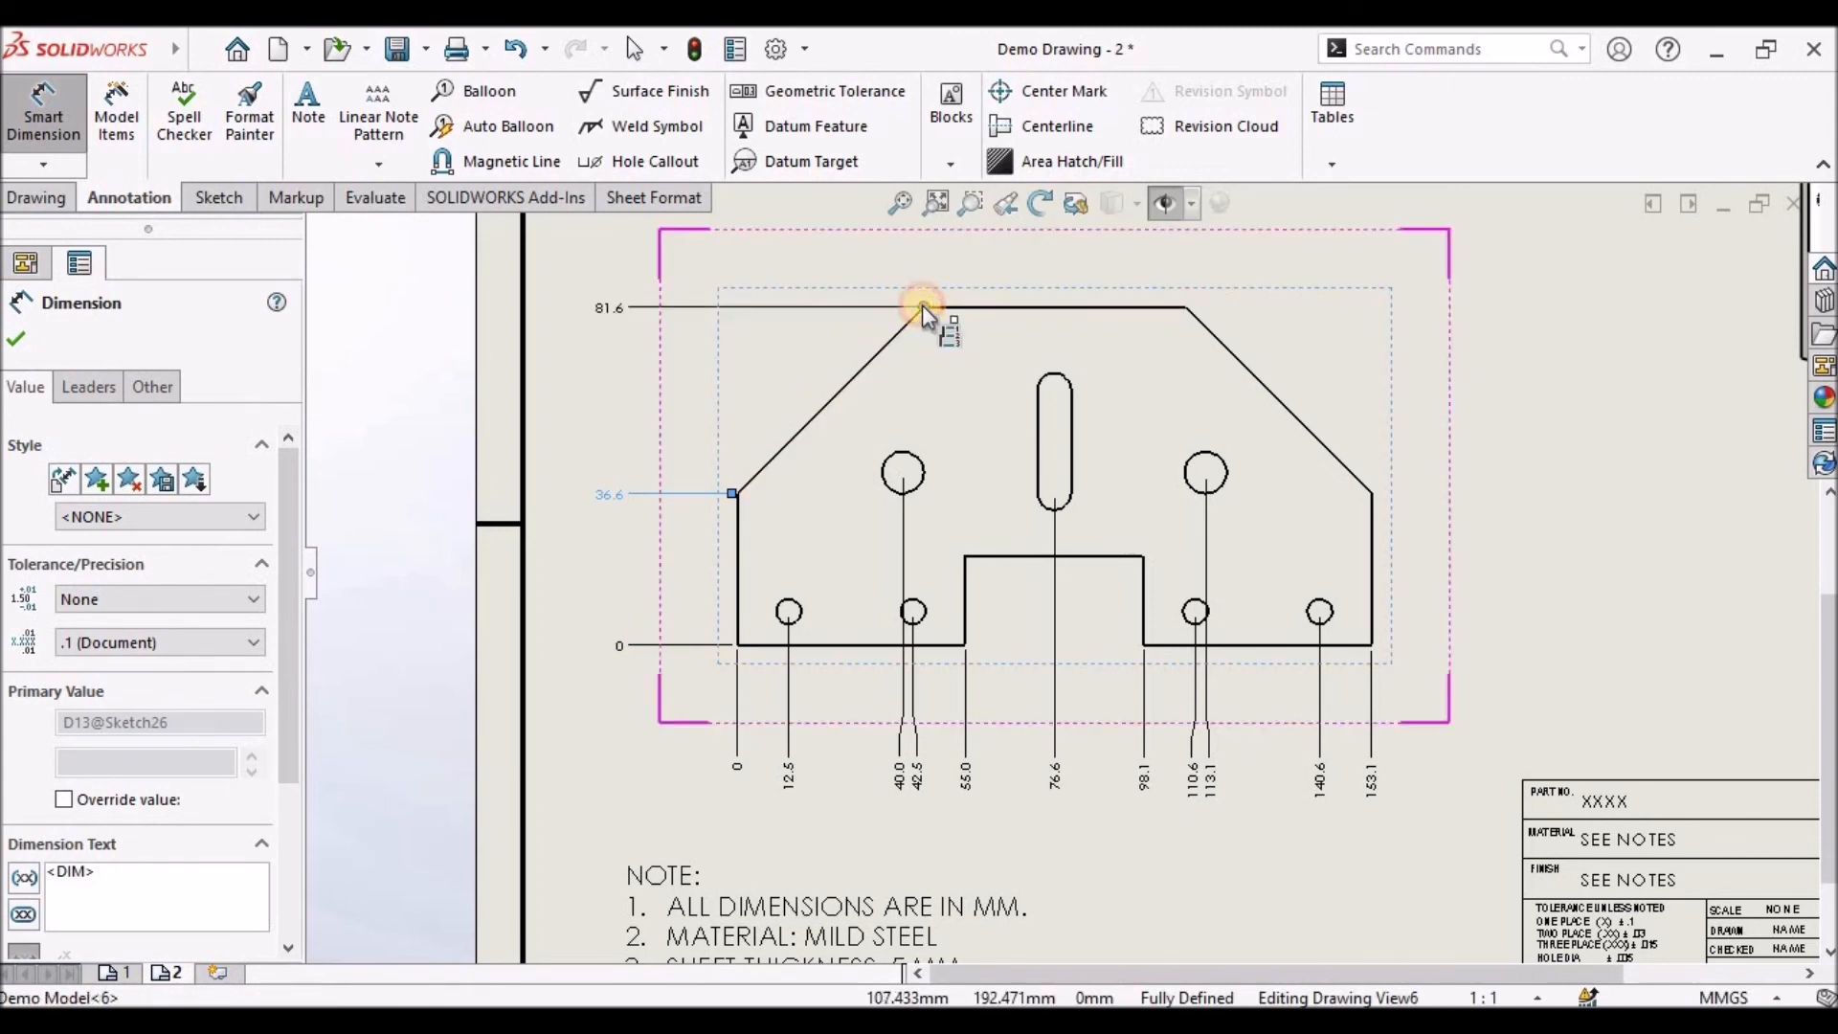
Add vertical ordinate dimensions to the left large hole and the left flange's two small holes
click(917, 458)
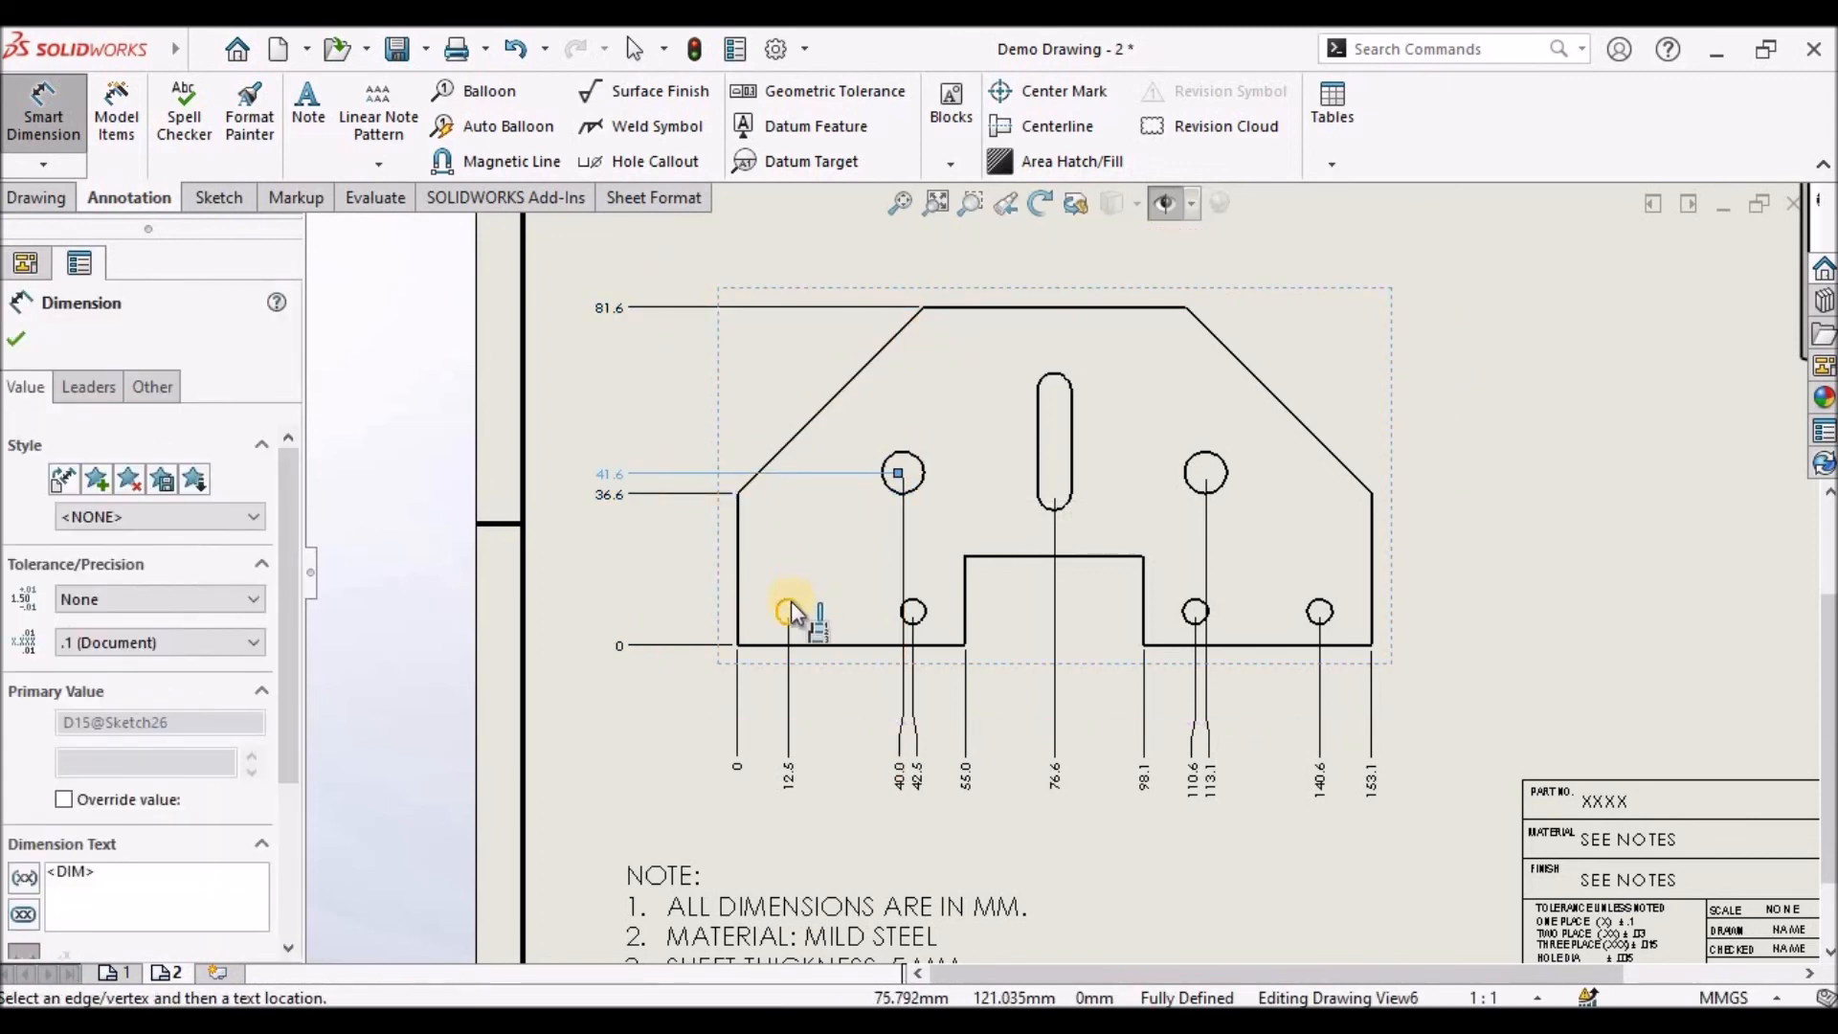
click(787, 610)
click(917, 607)
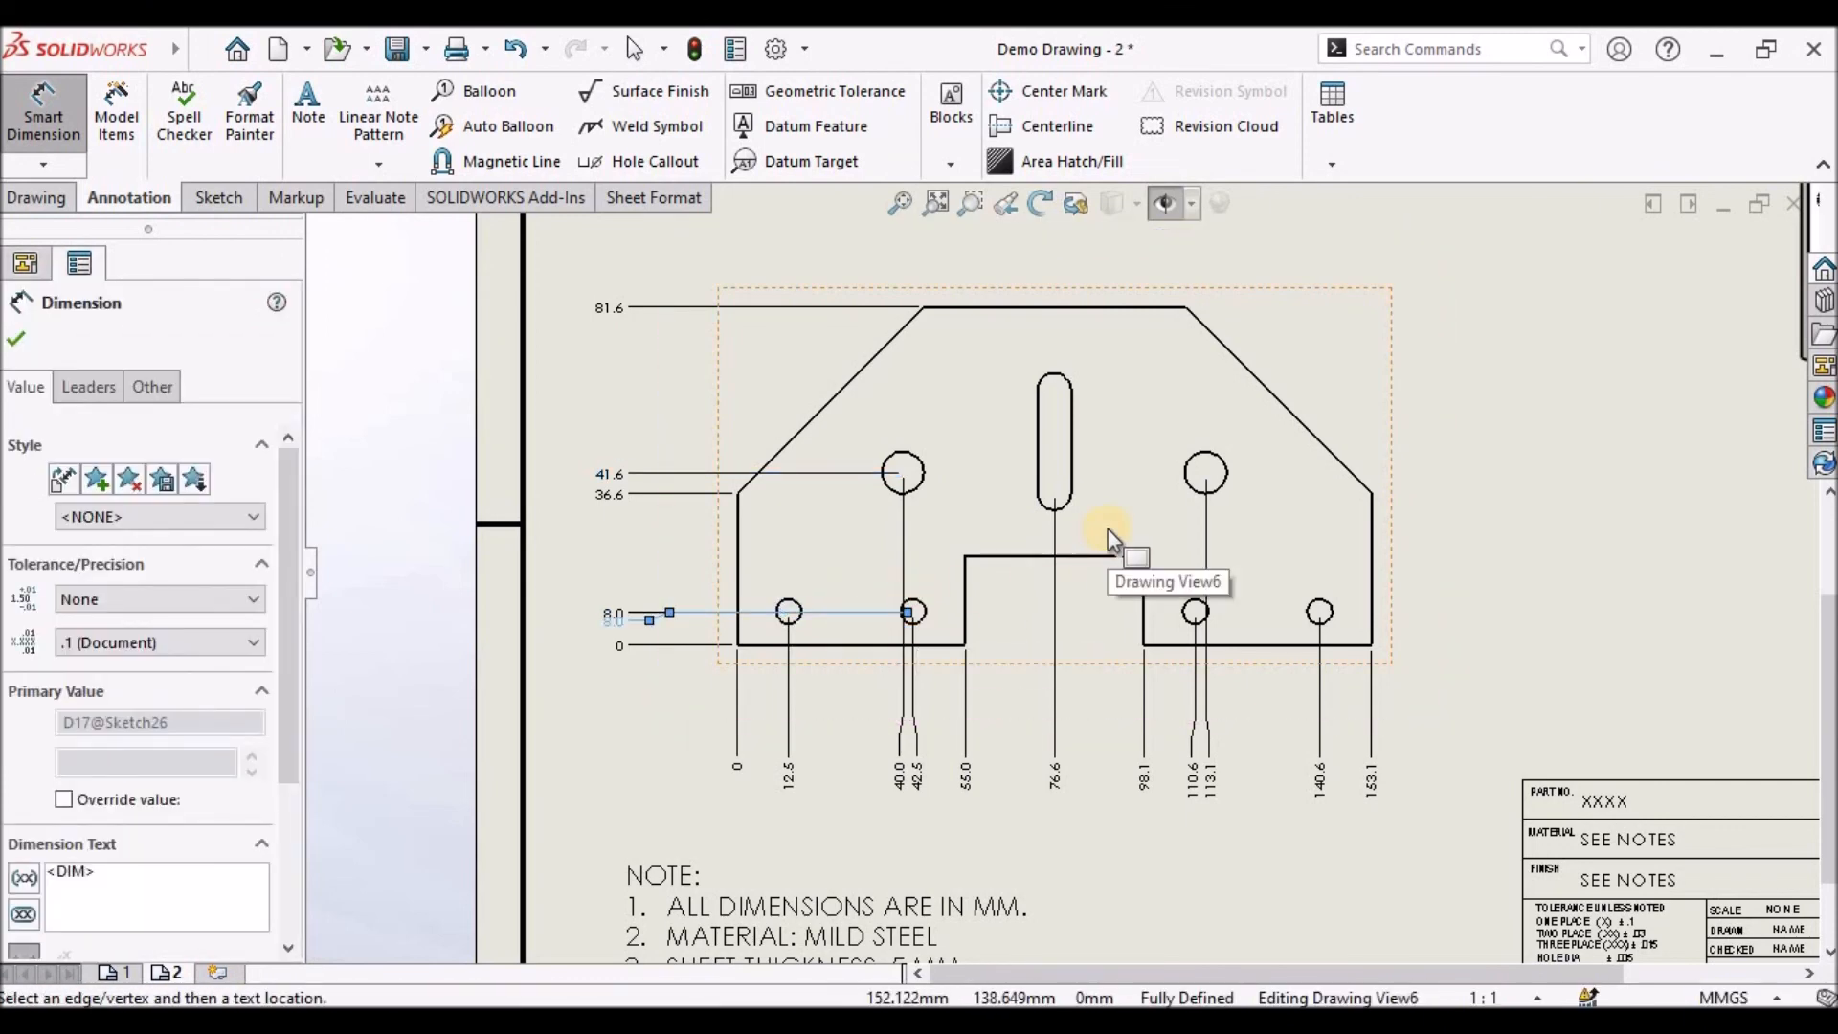
Add a driven vertical ordinate dimension to the midpoint of the slot's straight left side
right_click(1042, 442)
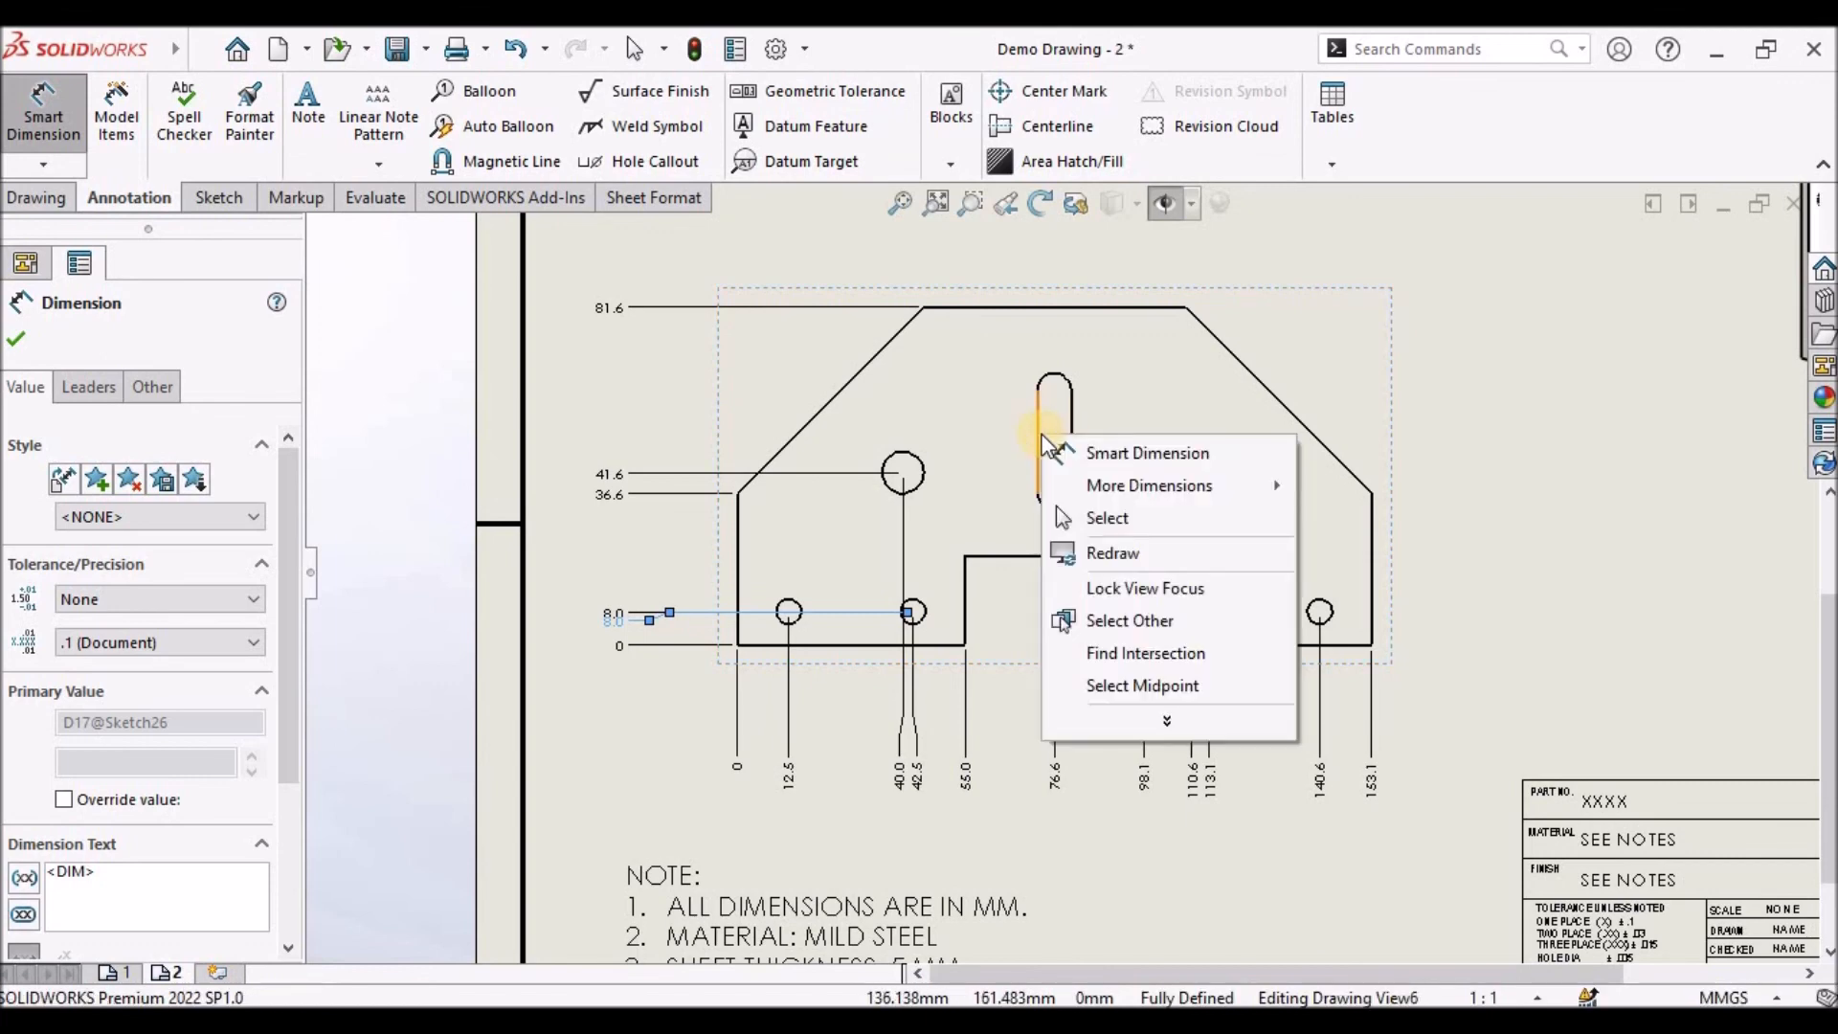
click(1127, 681)
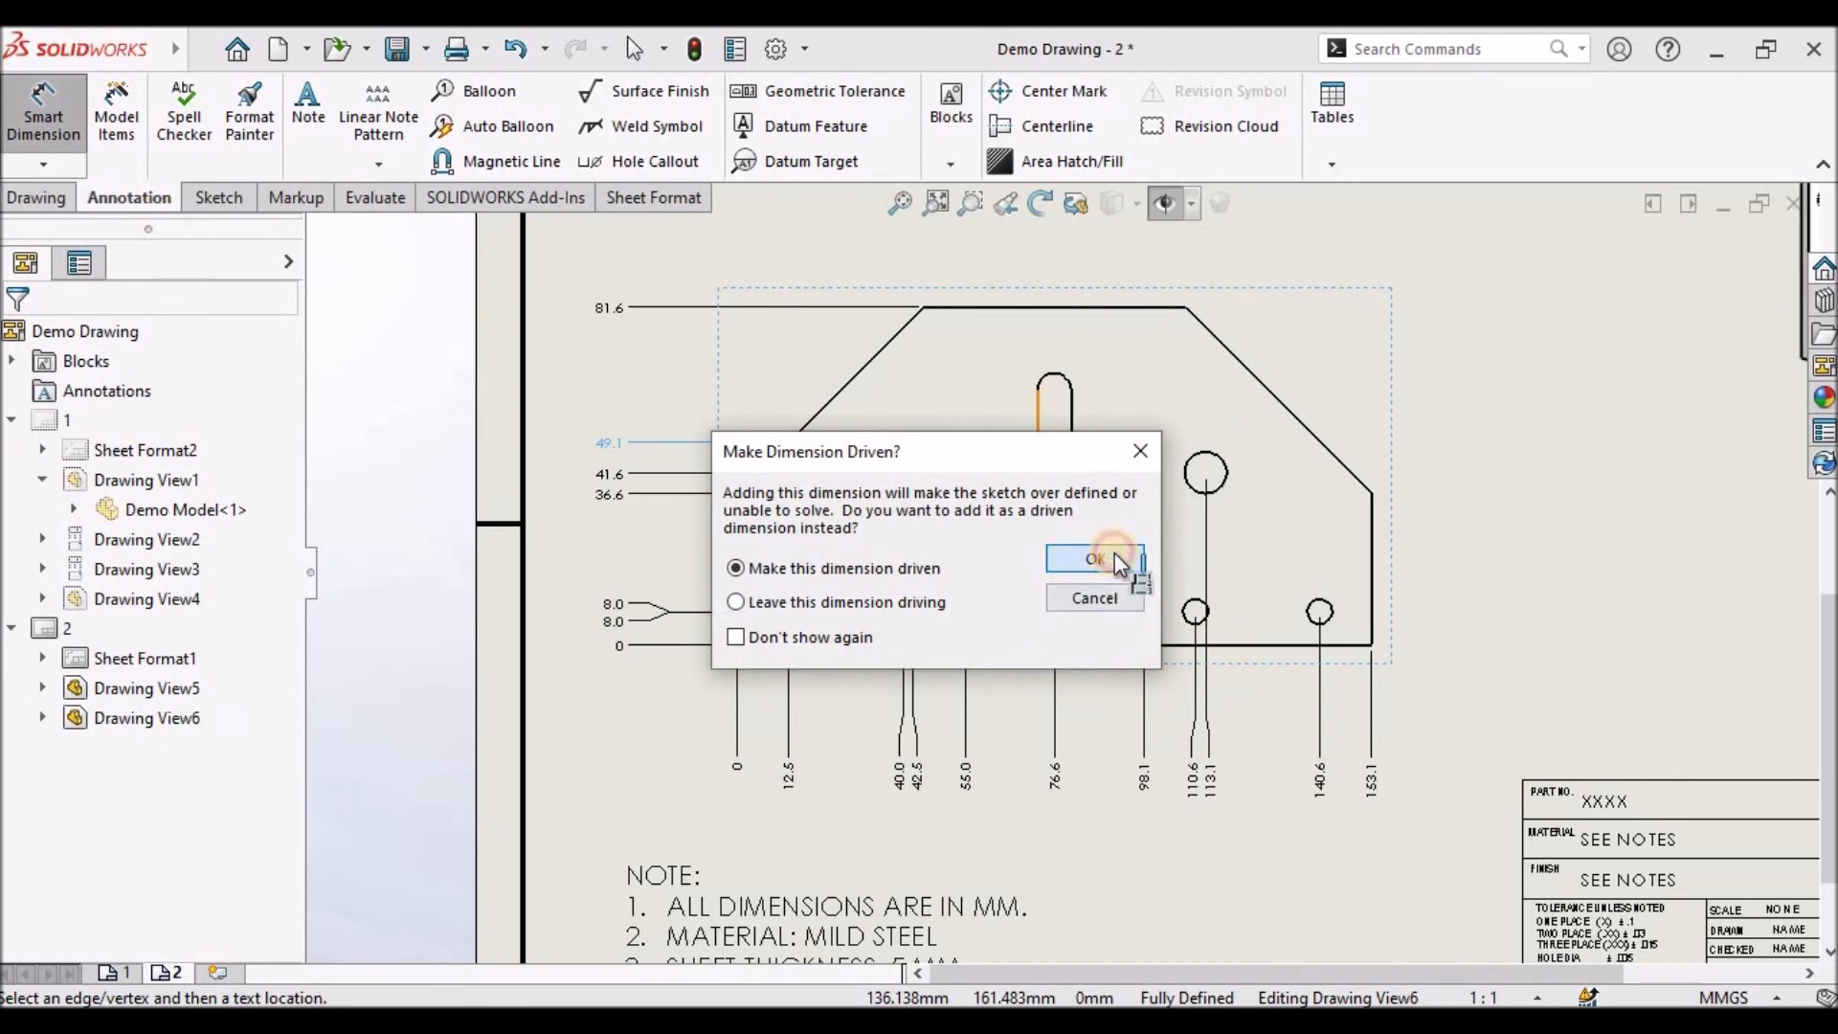
click(1114, 559)
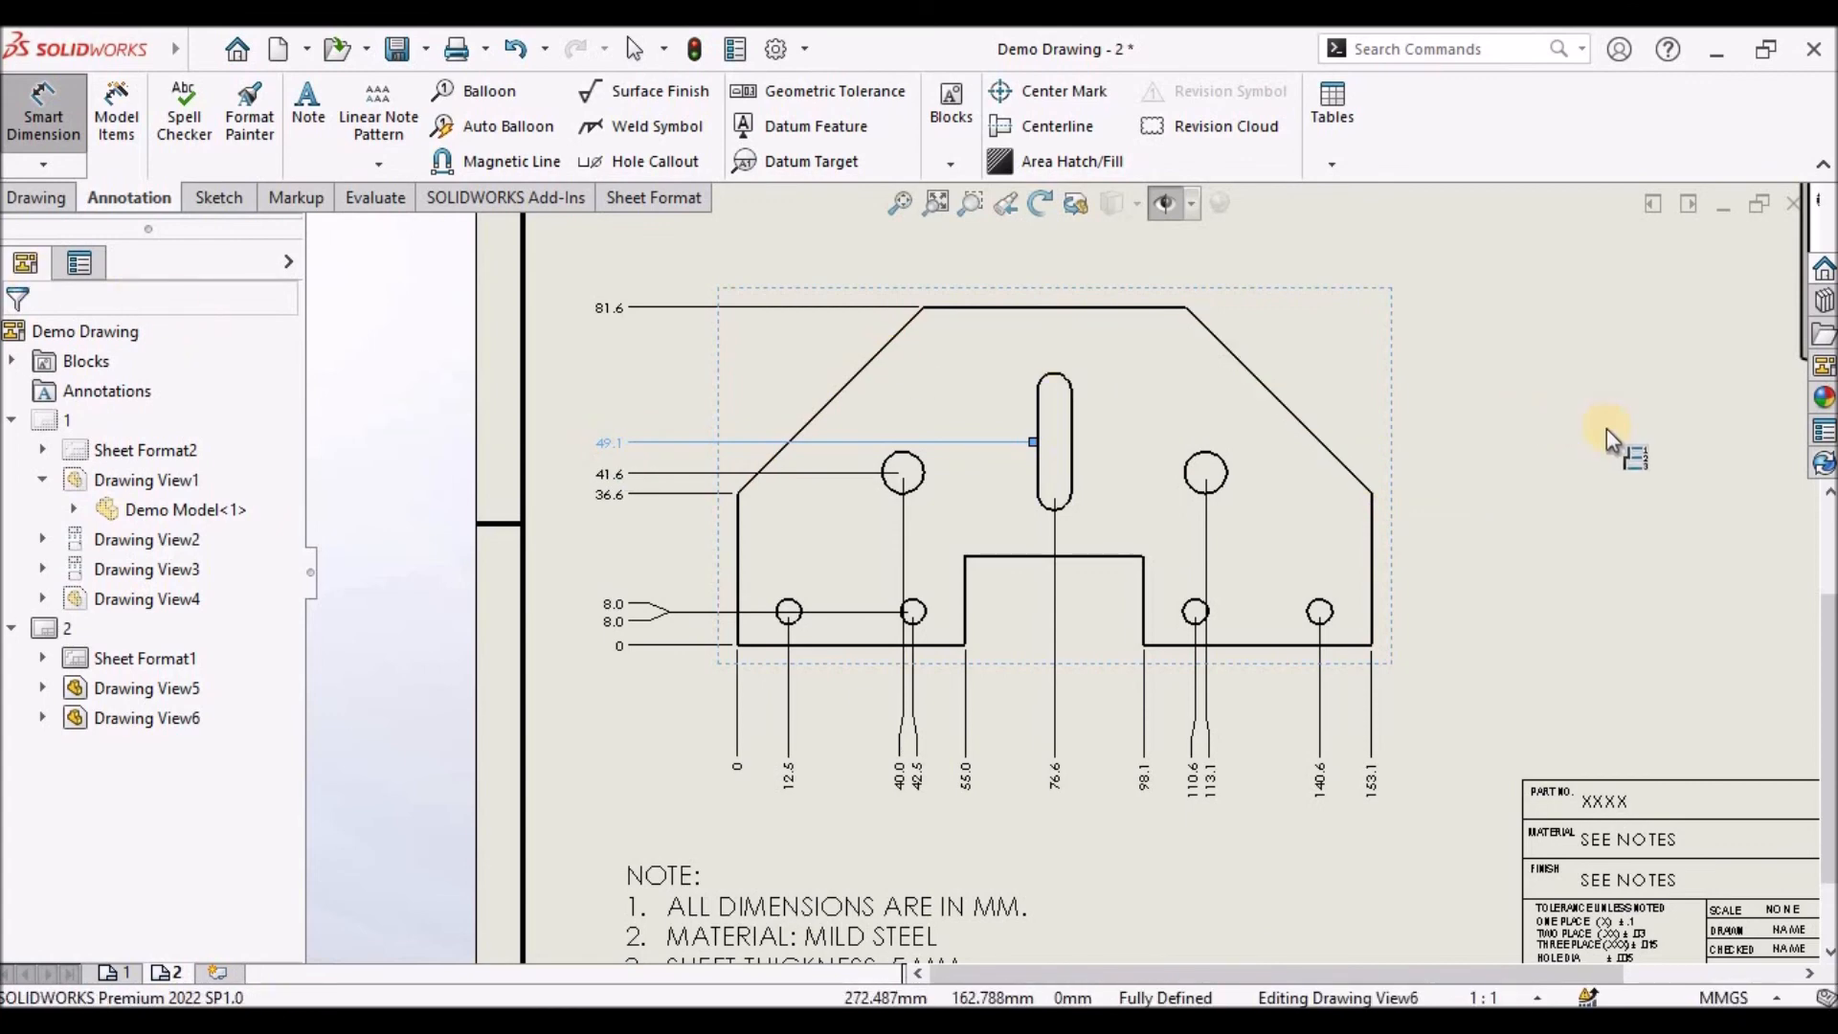
key(Escape)
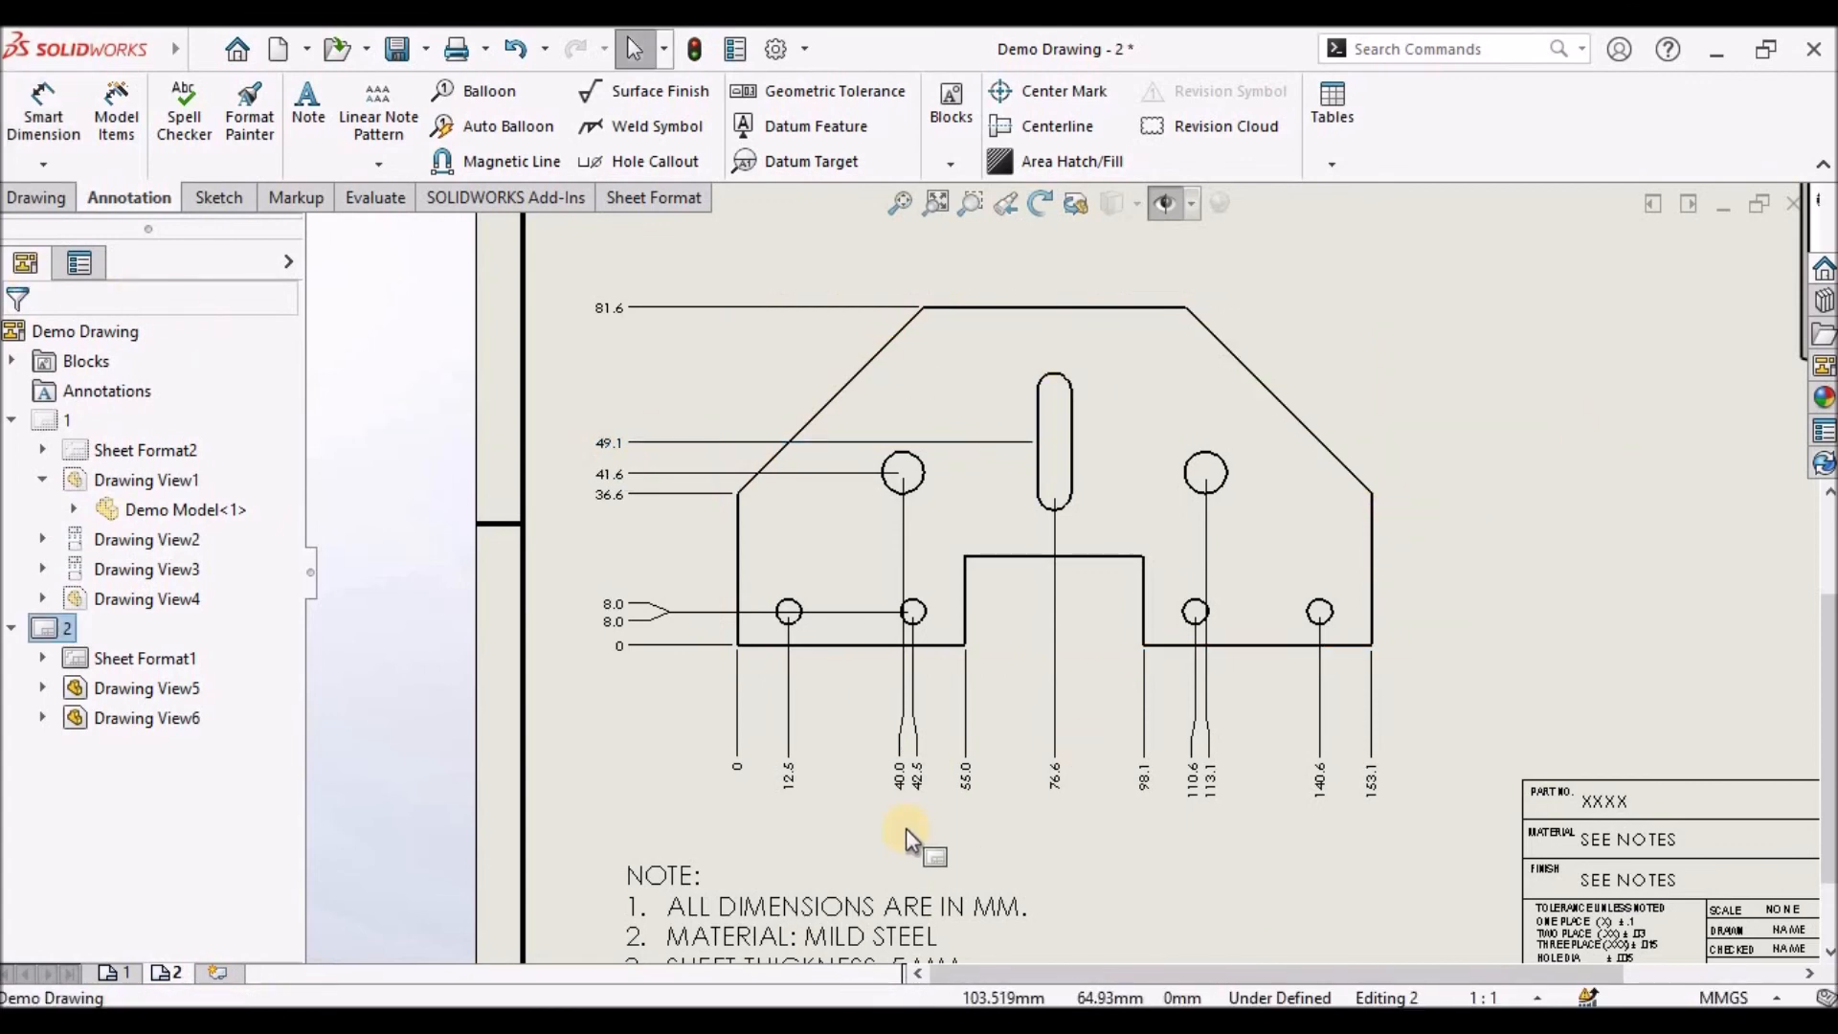
Delete the duplicate 8.0 vertical ordinate dimension of the left flange's second small hole
scroll(906, 829, down, 1)
scroll(905, 829, down, 1)
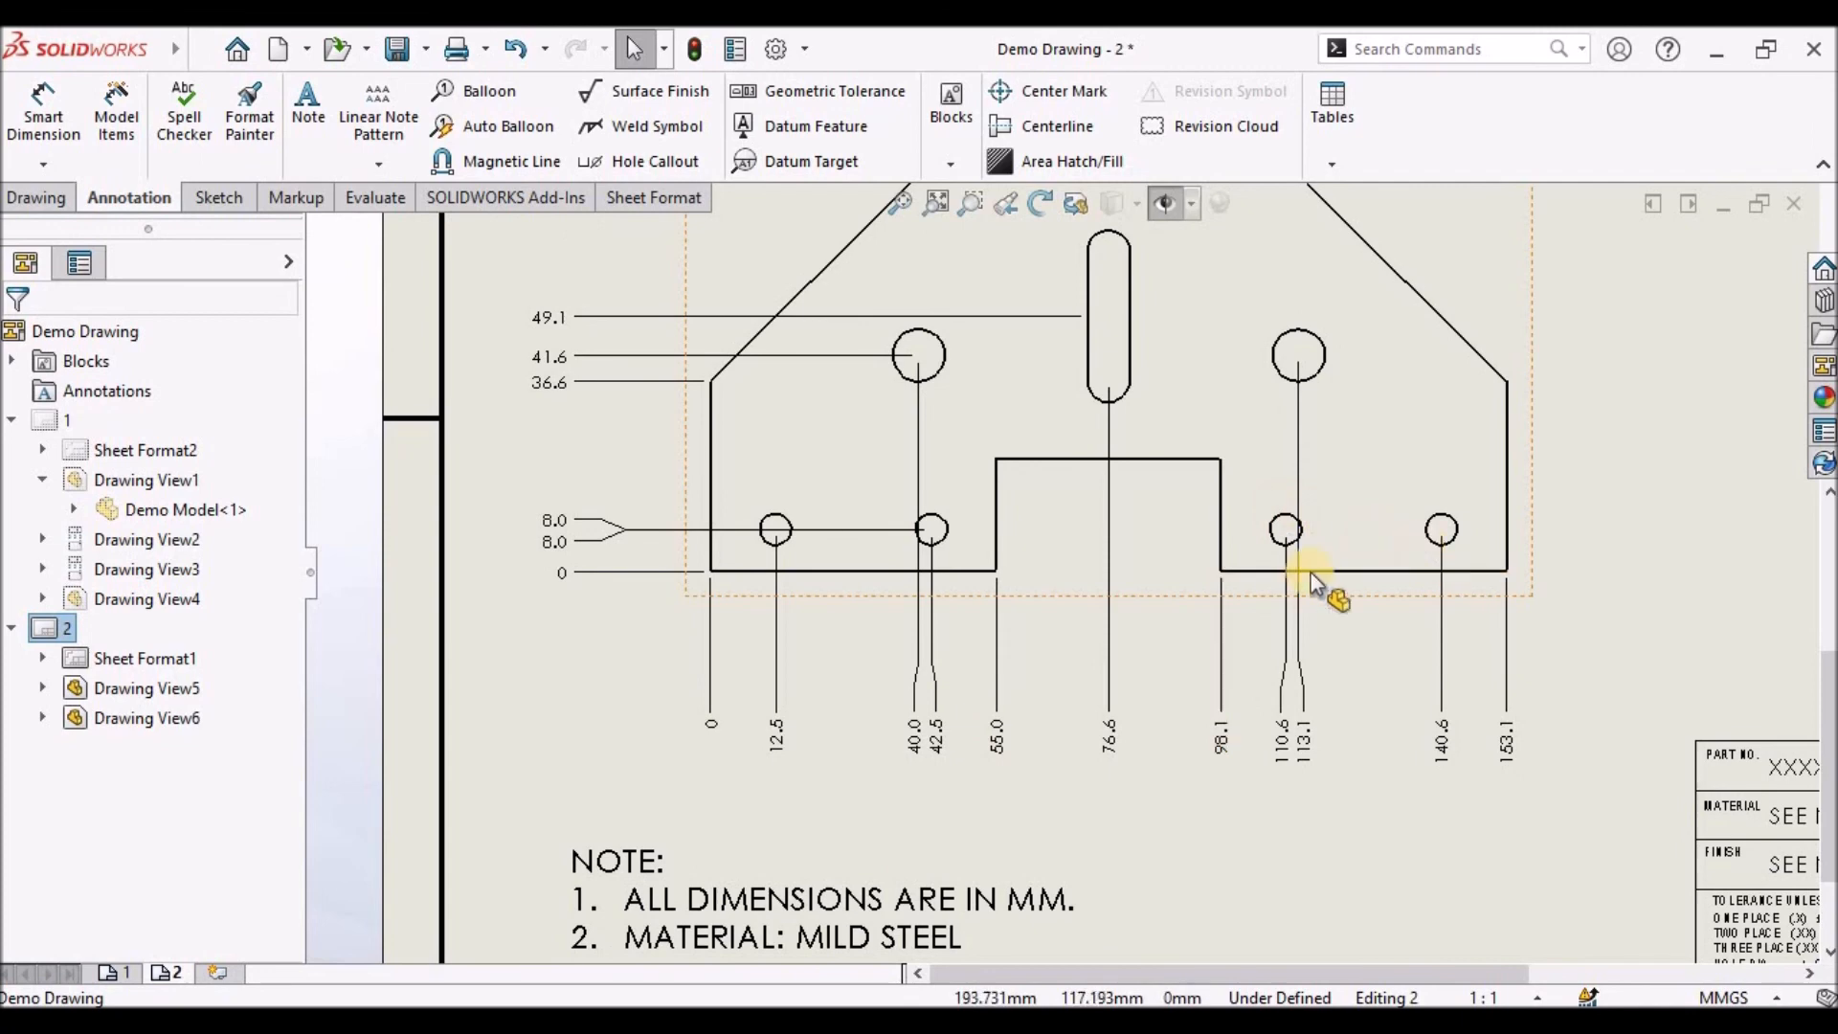
scroll(554, 520, down, 2)
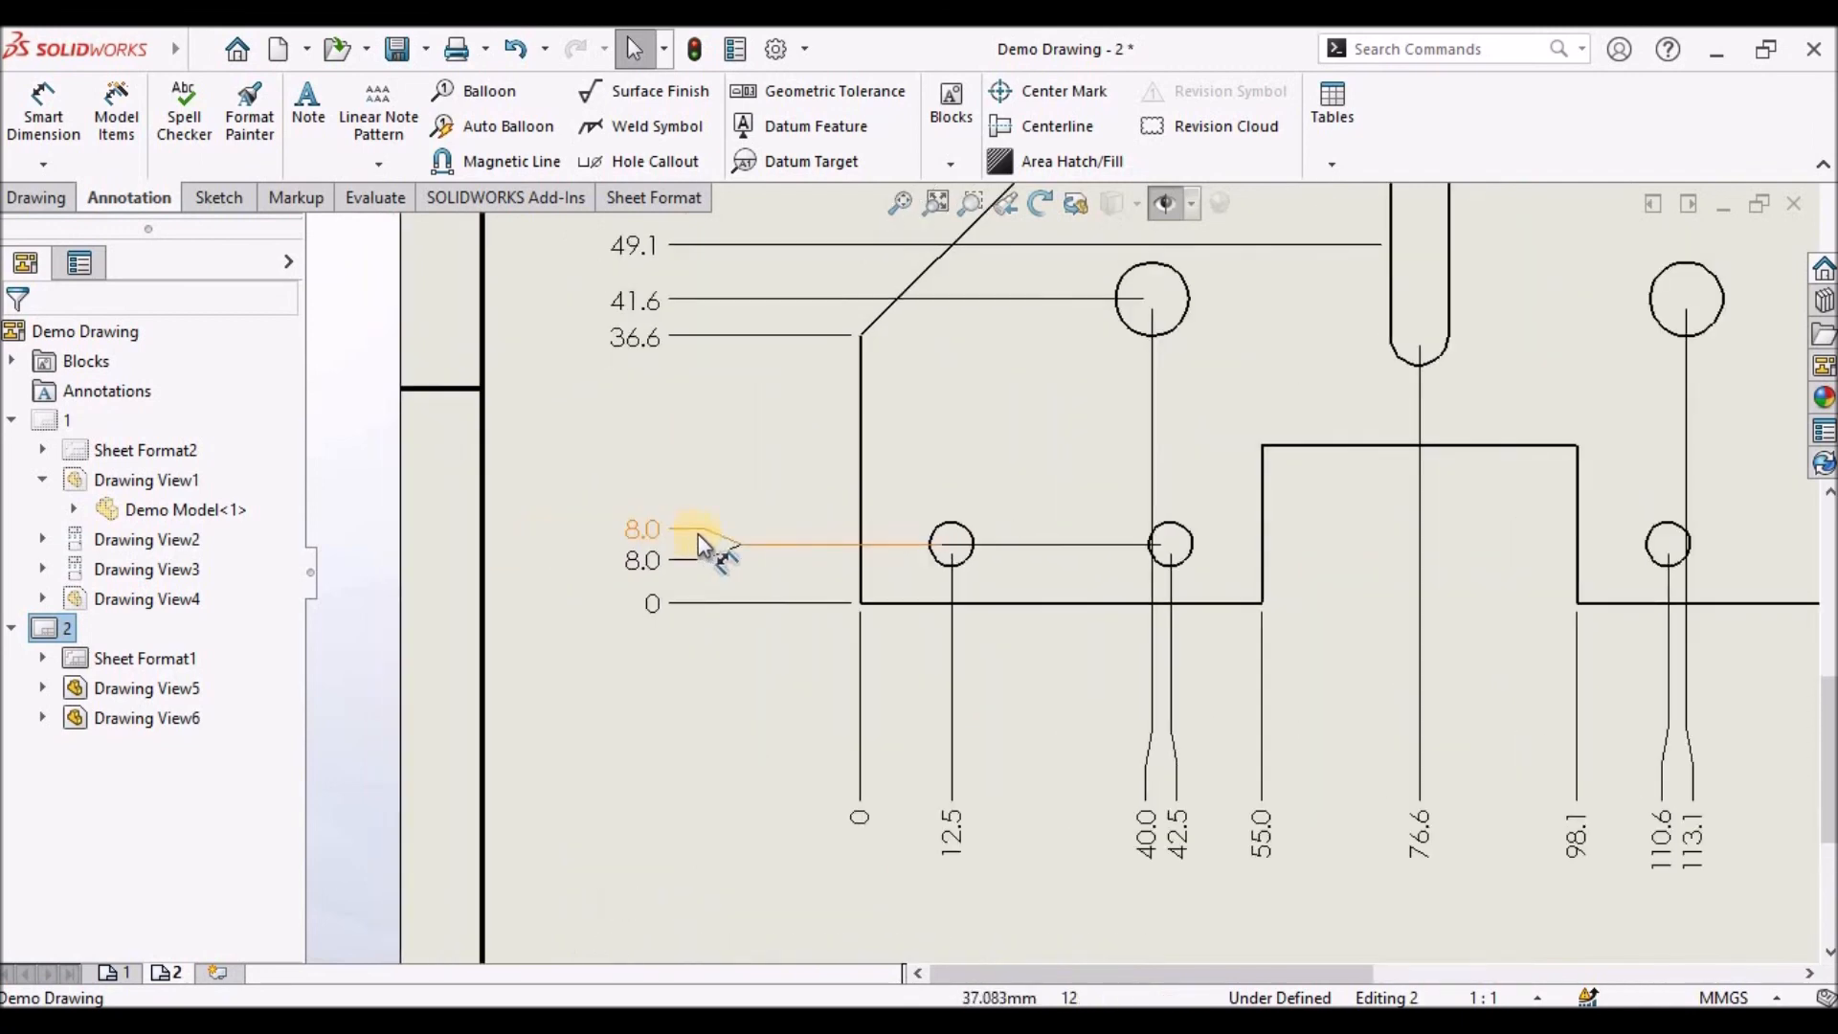
click(643, 557)
key(Delete)
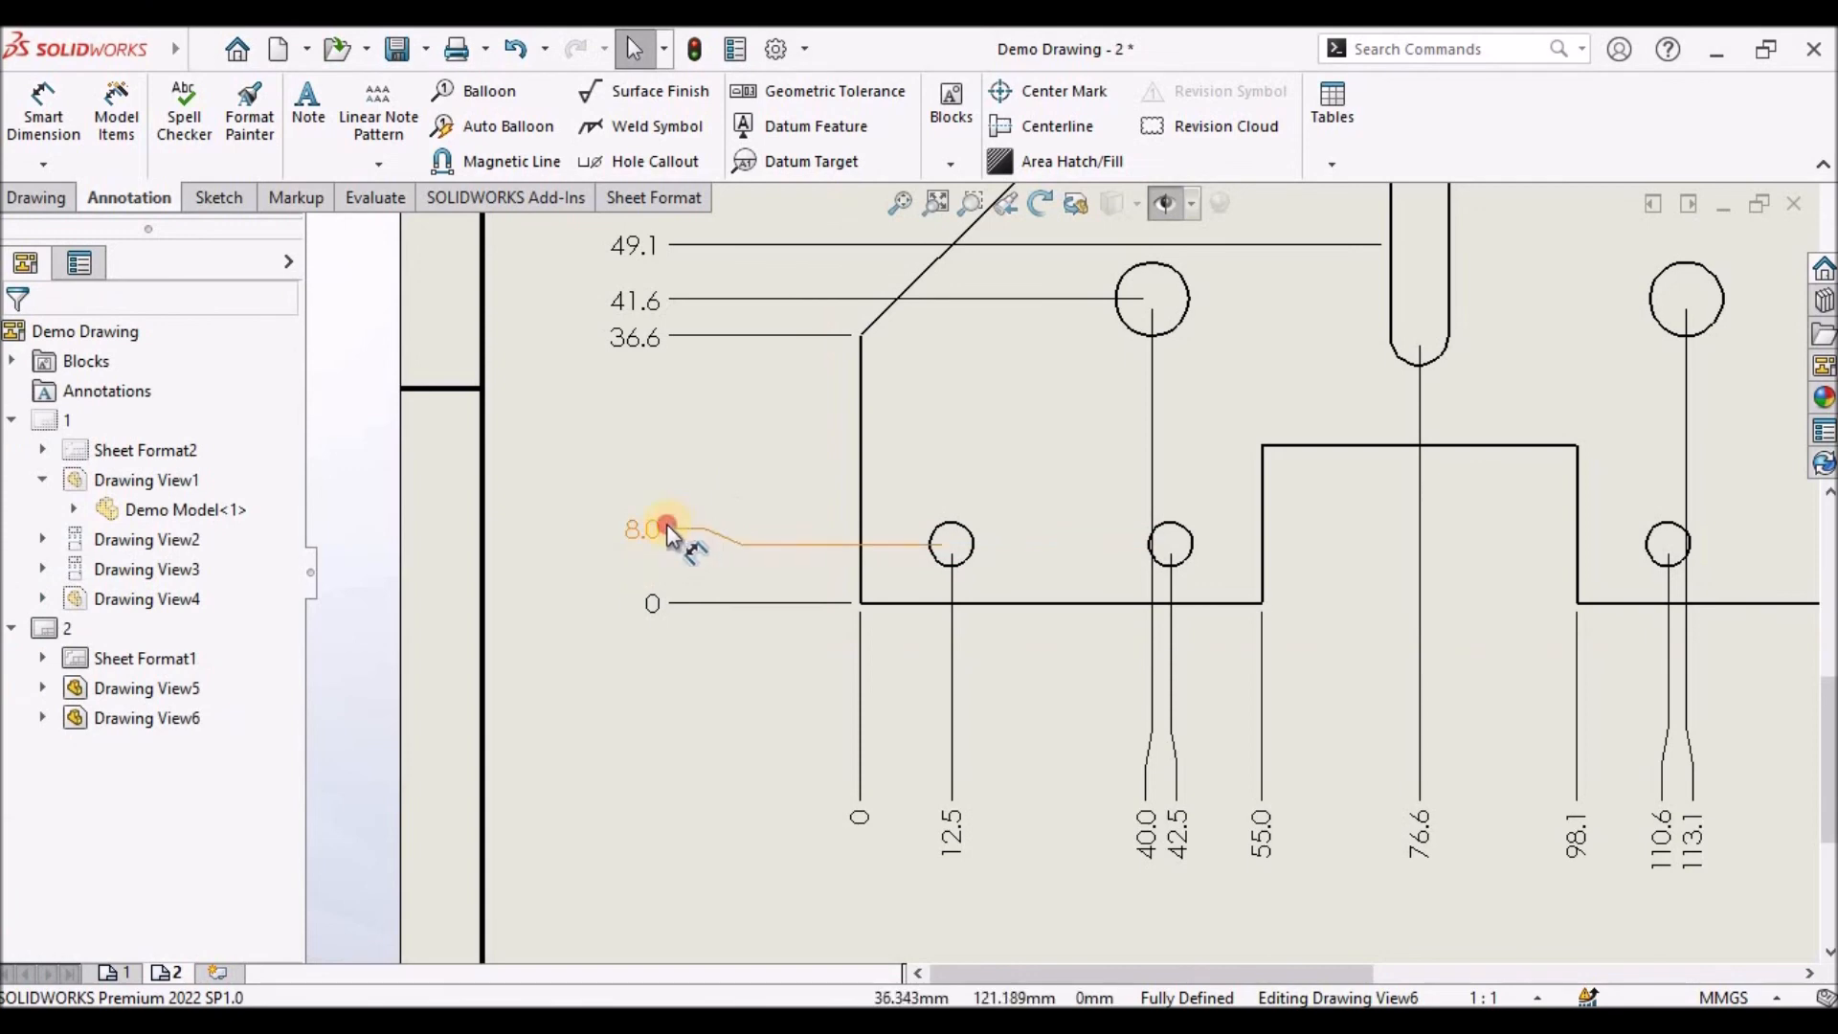
Add the prefix 4x to the small holes' vertical ordinate dimension
click(666, 525)
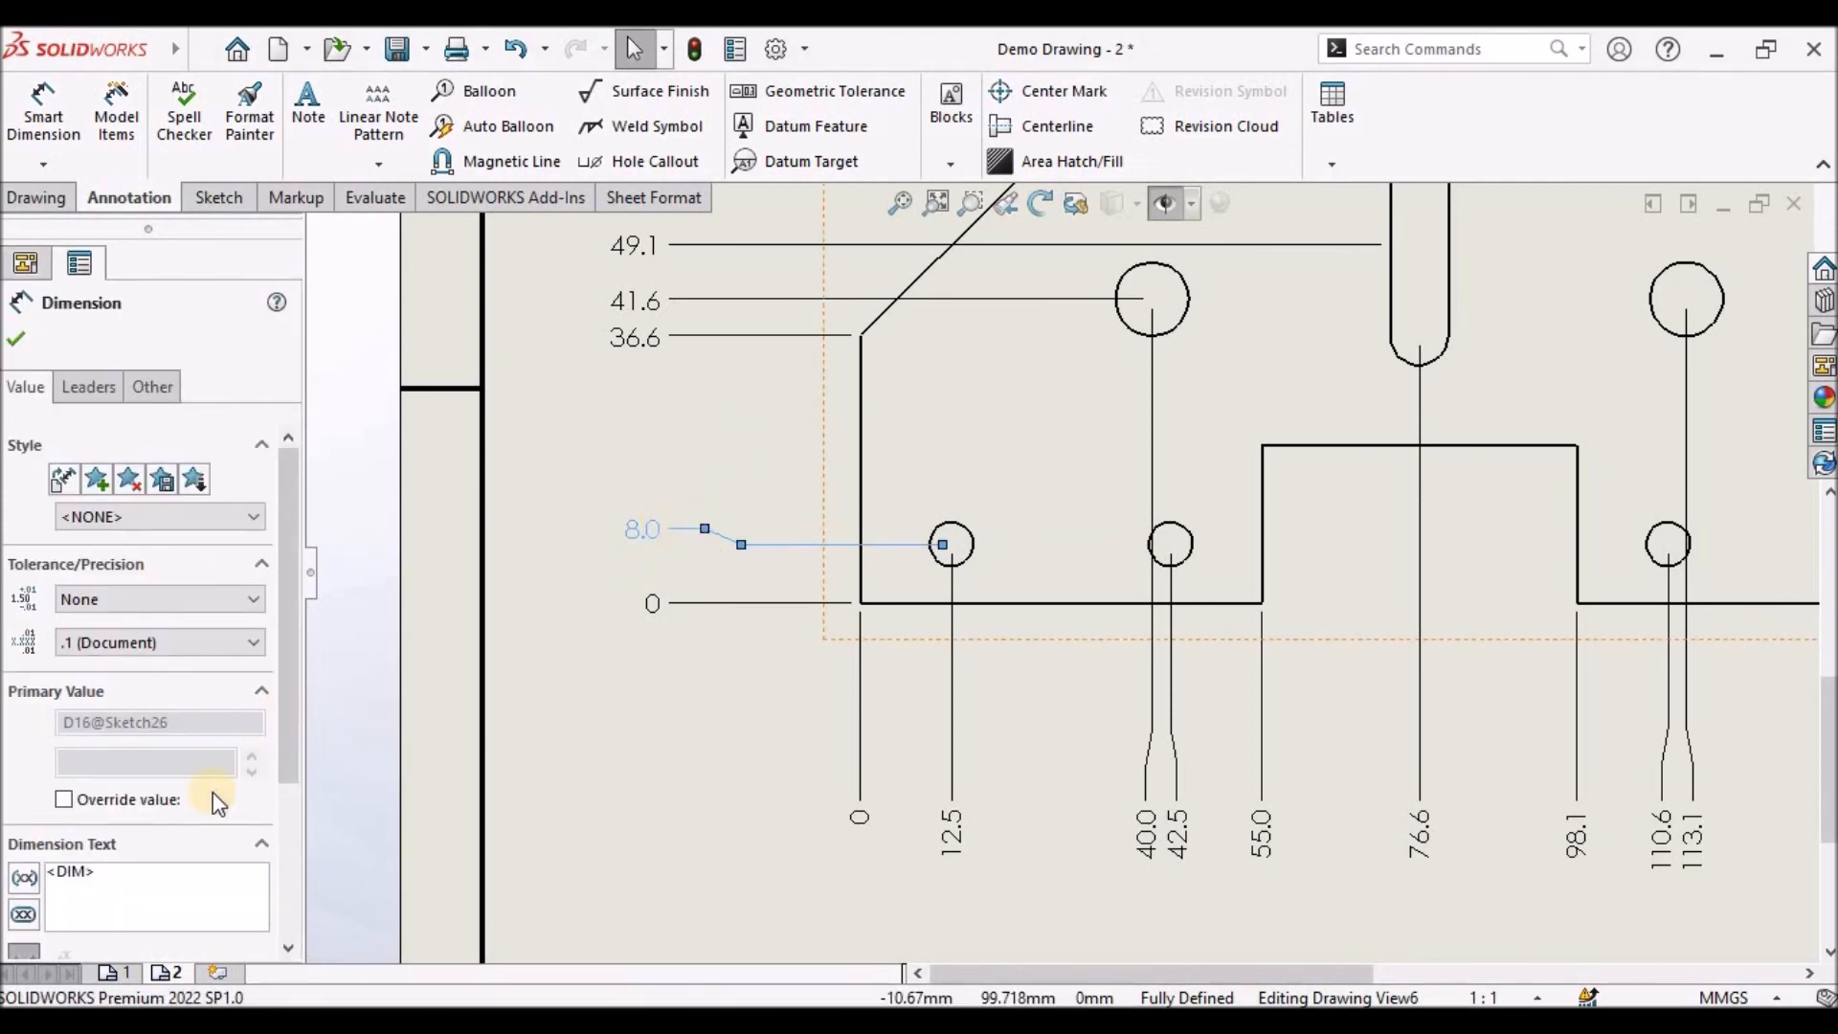
click(92, 891)
text(4x)
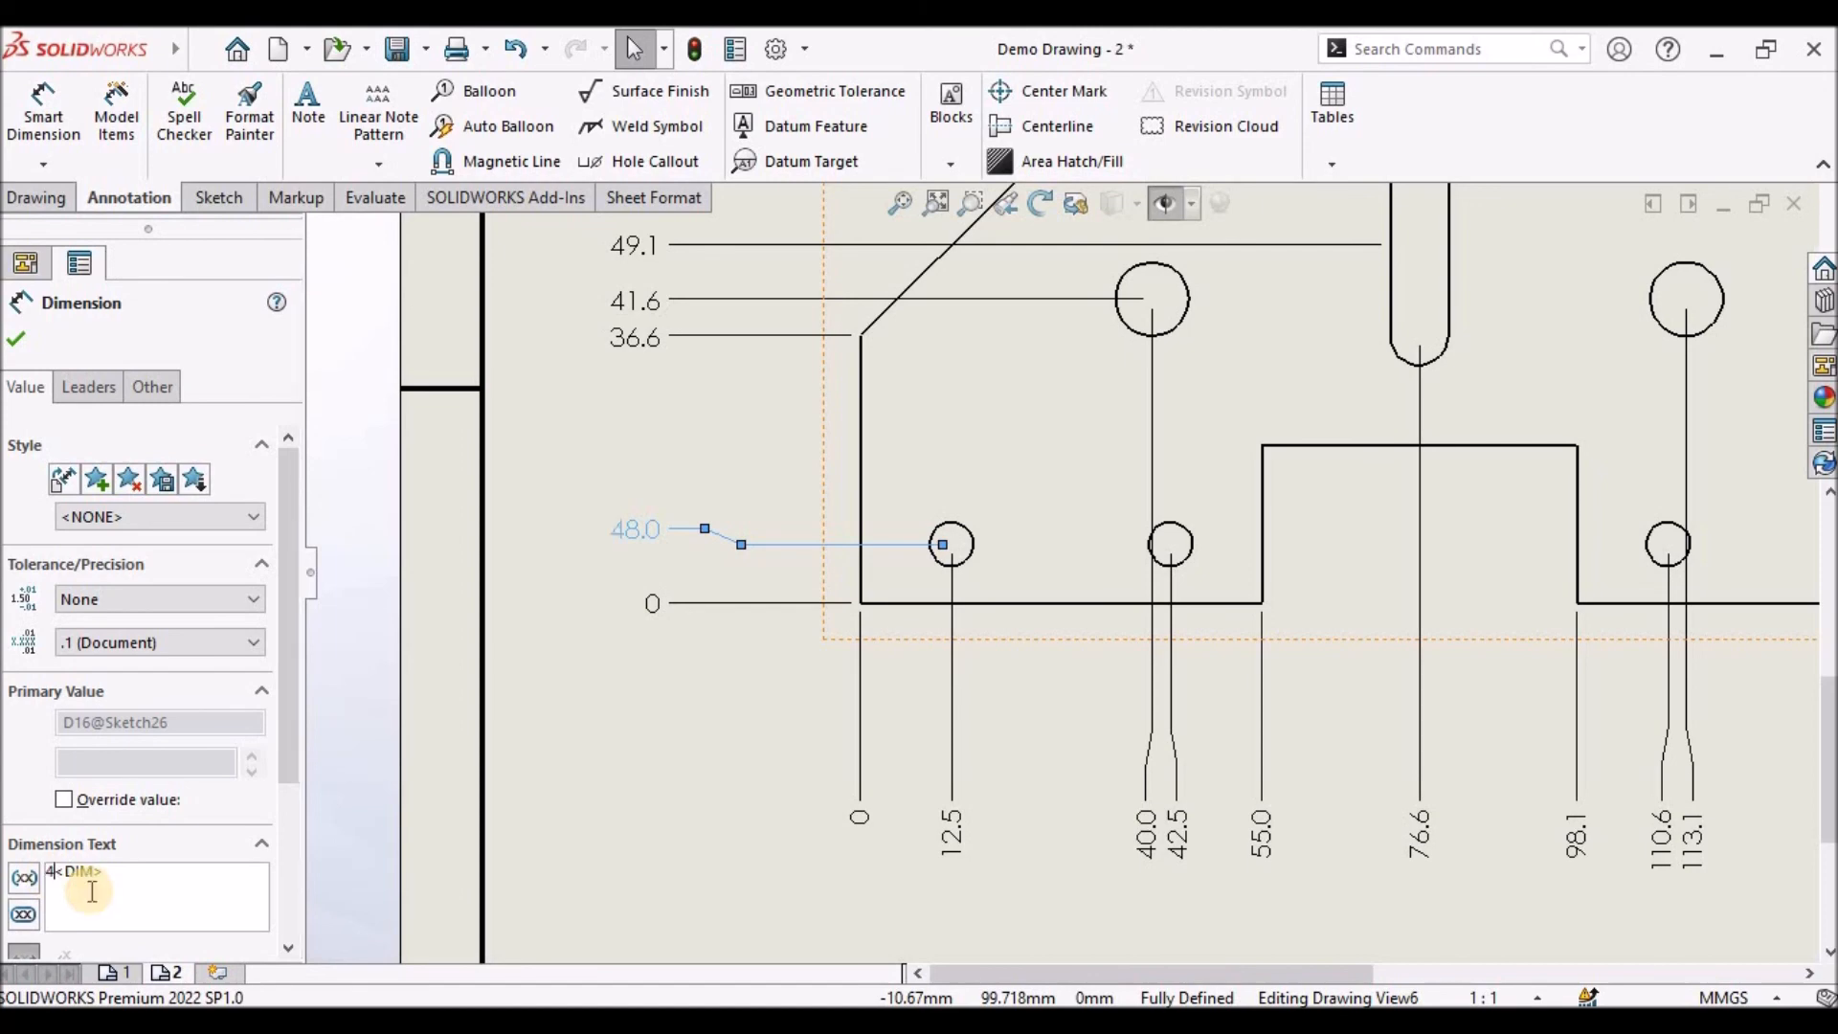
click(17, 337)
Add the prefix 2x to the large hole's vertical ordinate dimension
scroll(869, 346, up, 4)
scroll(804, 458, down, 3)
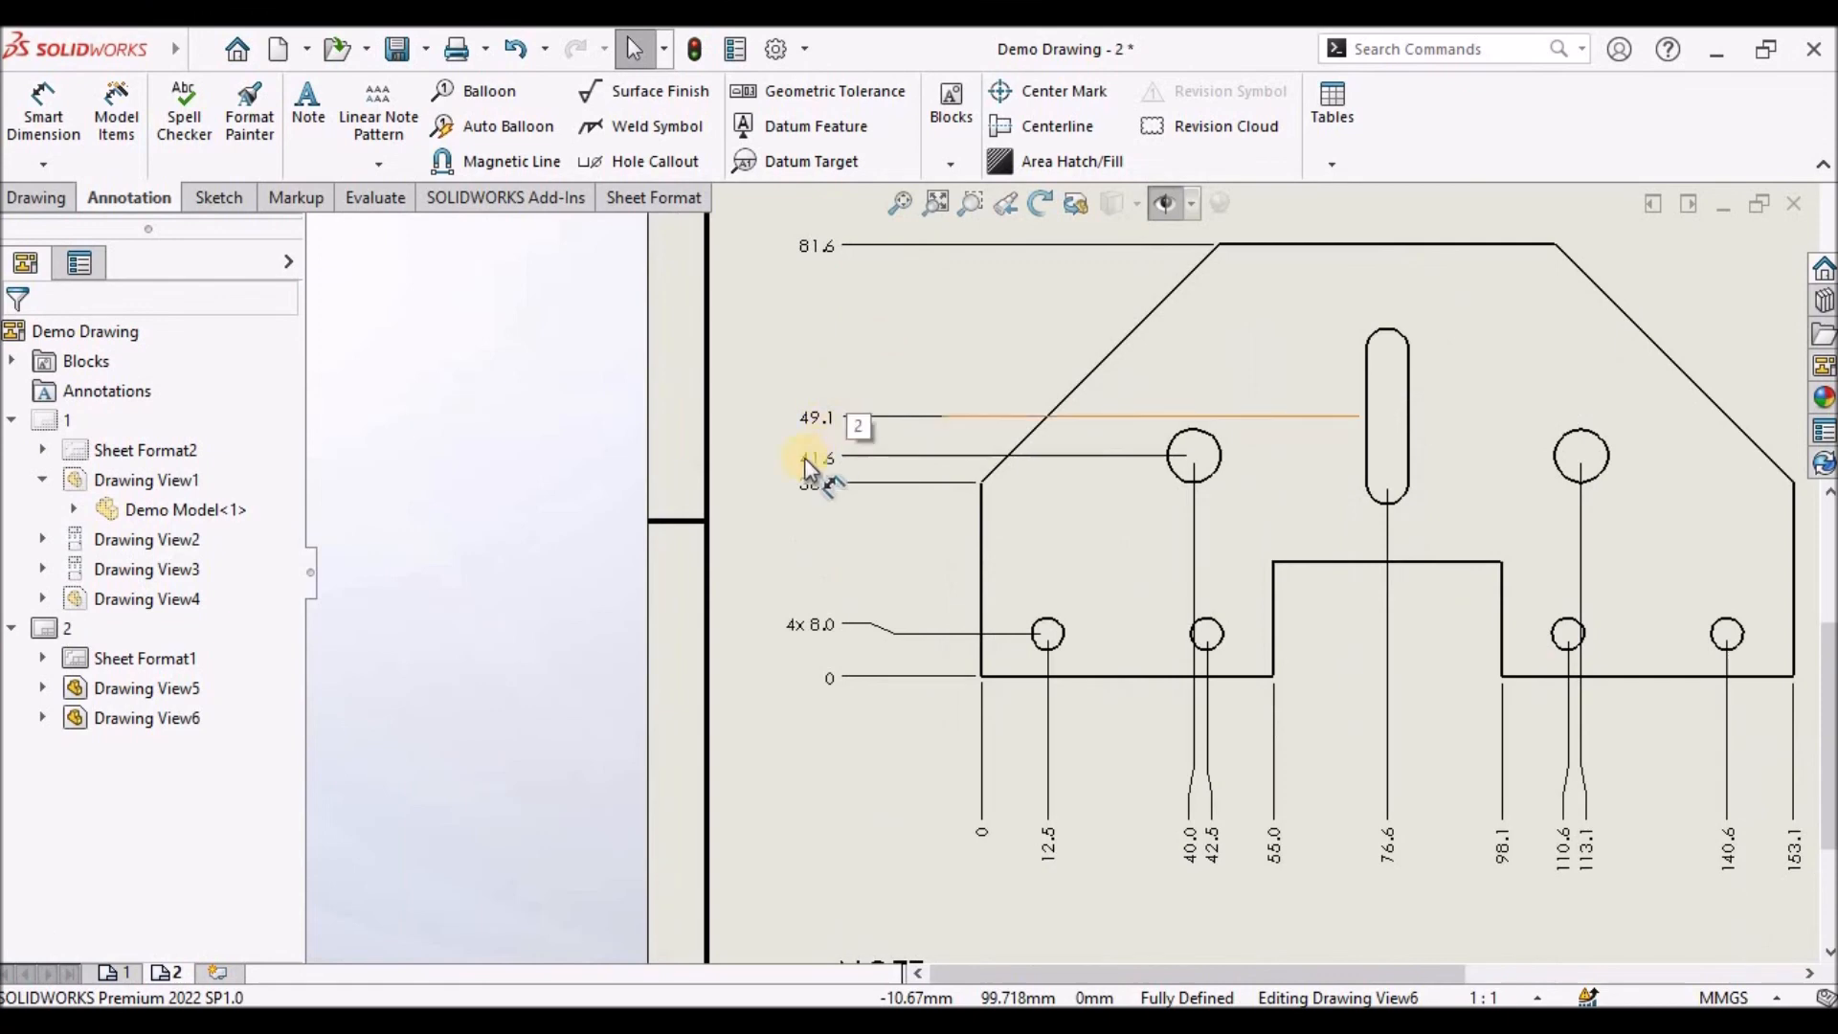
click(808, 458)
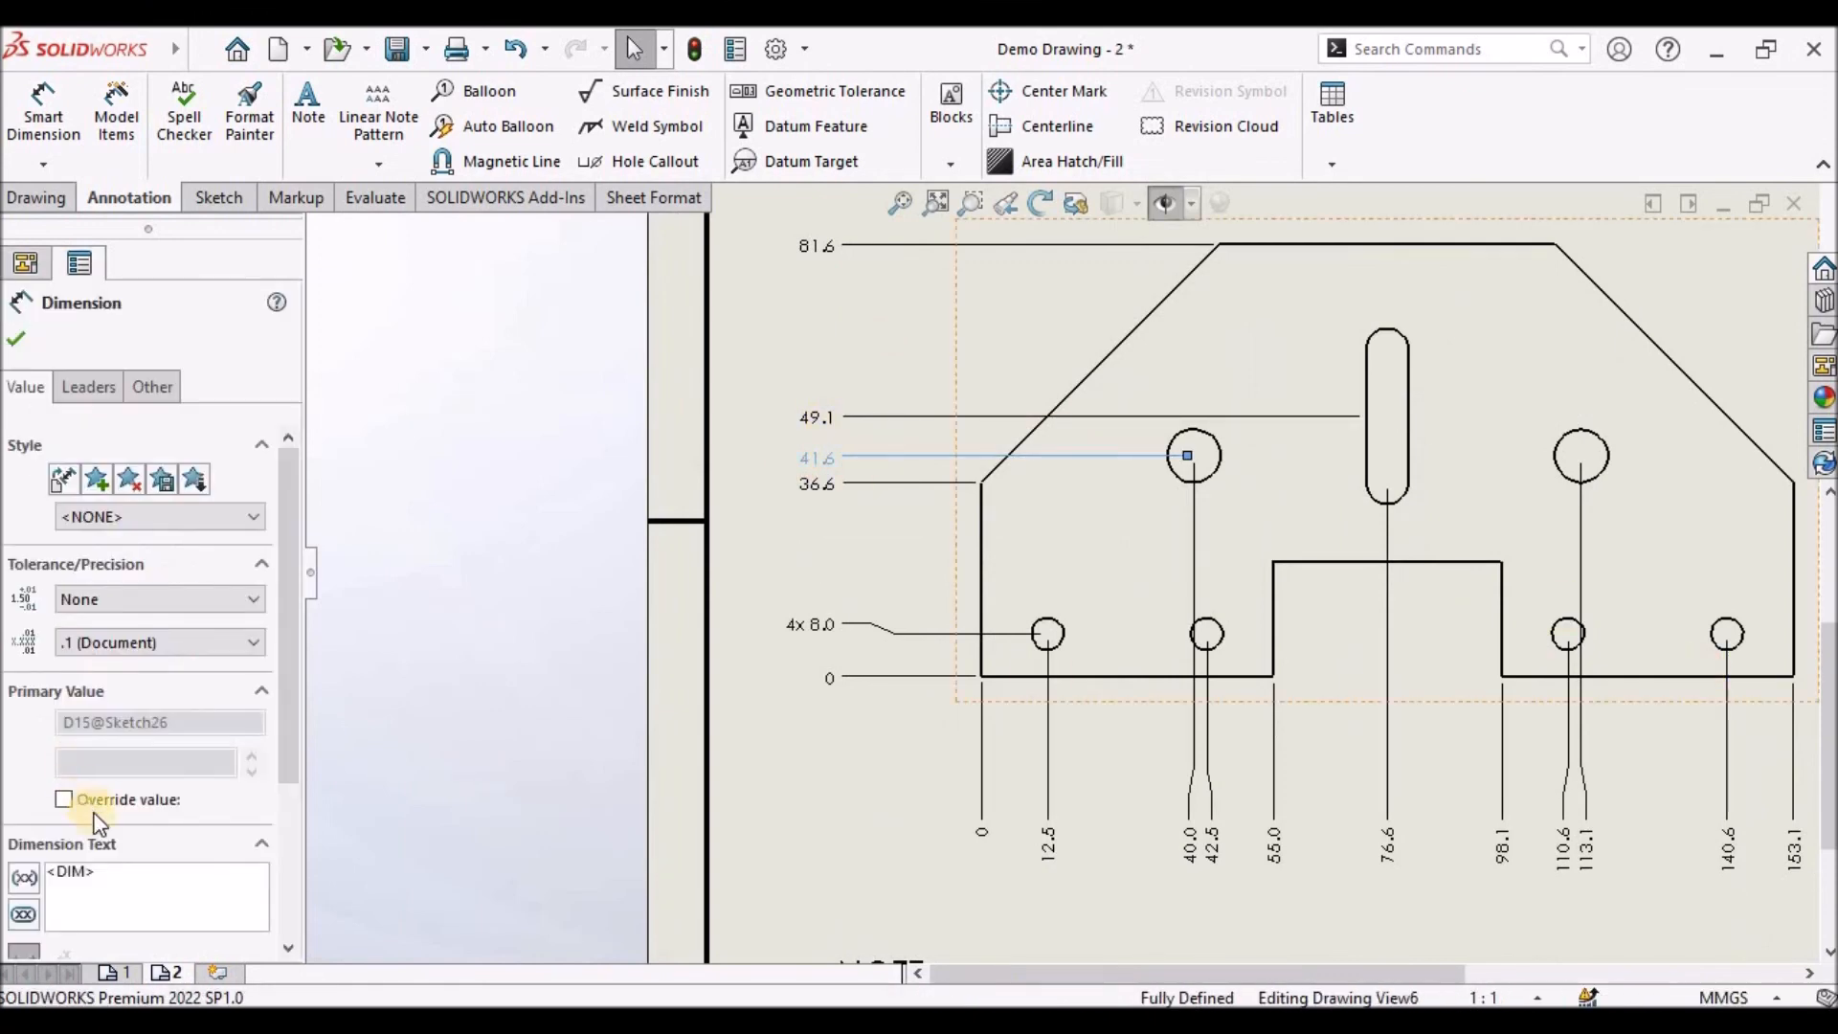
scroll(292, 756, down, 3)
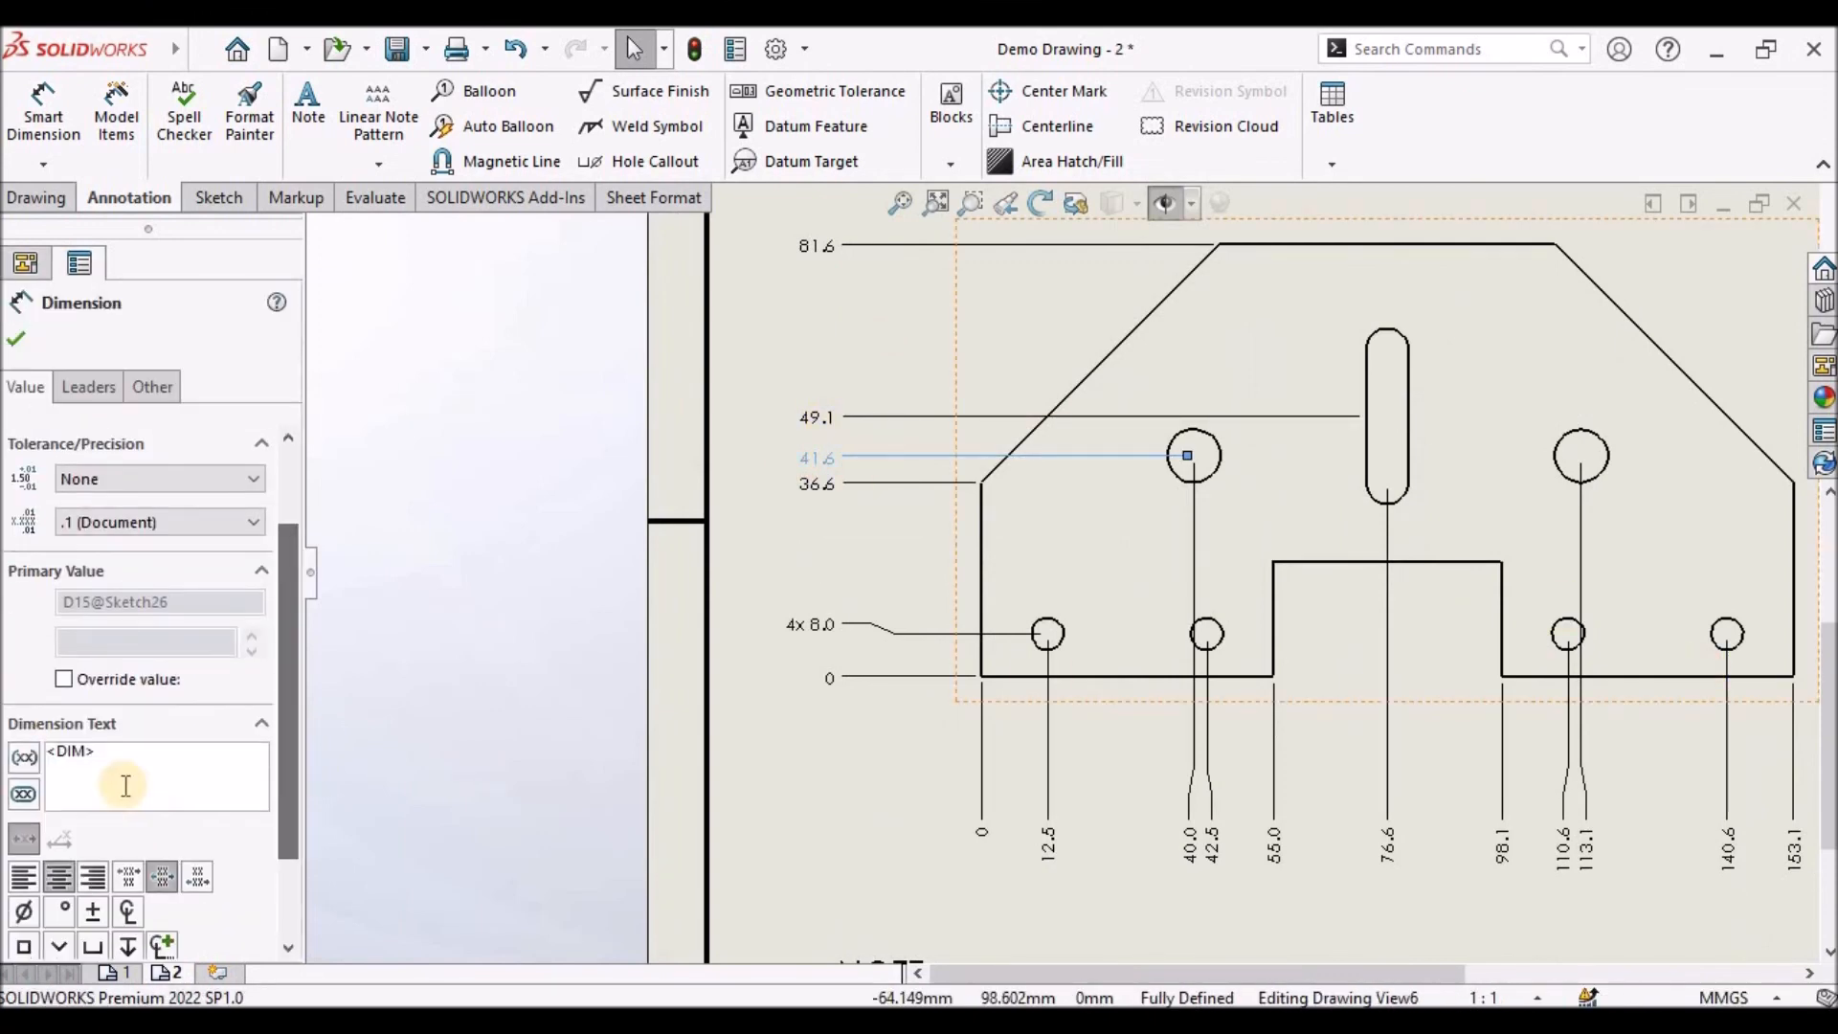
click(53, 761)
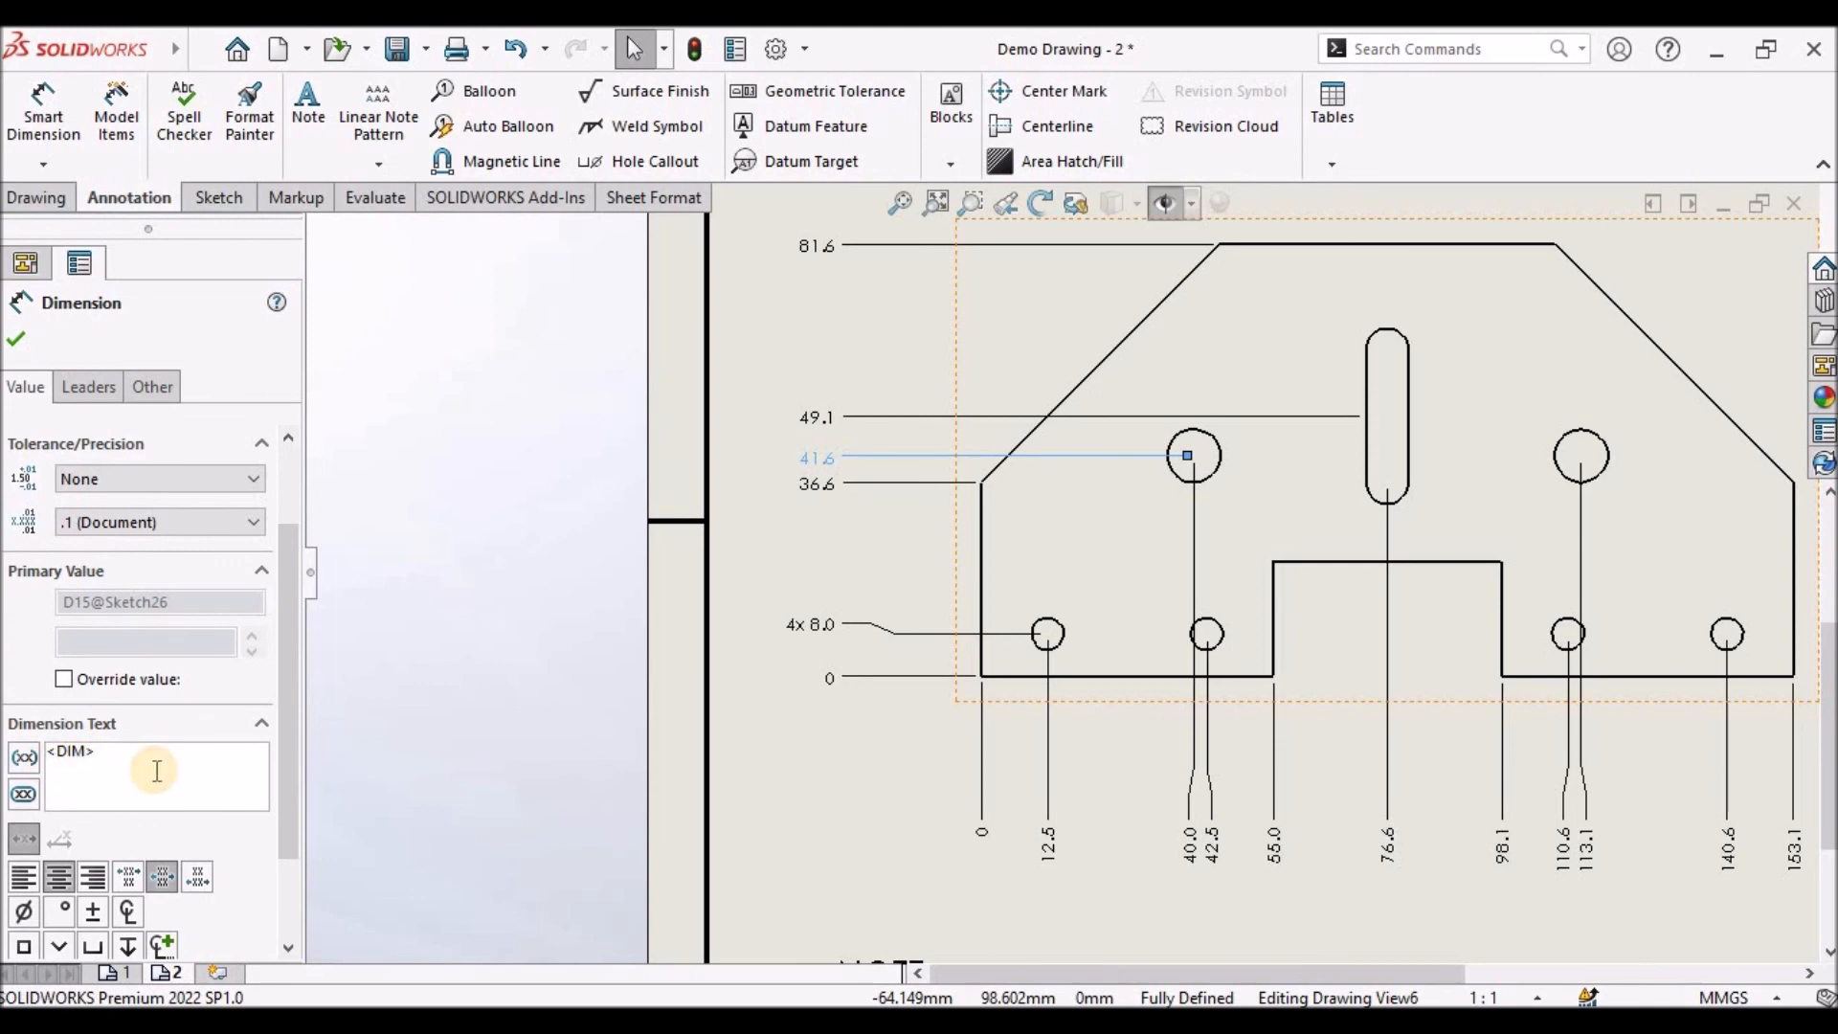
text(2x)
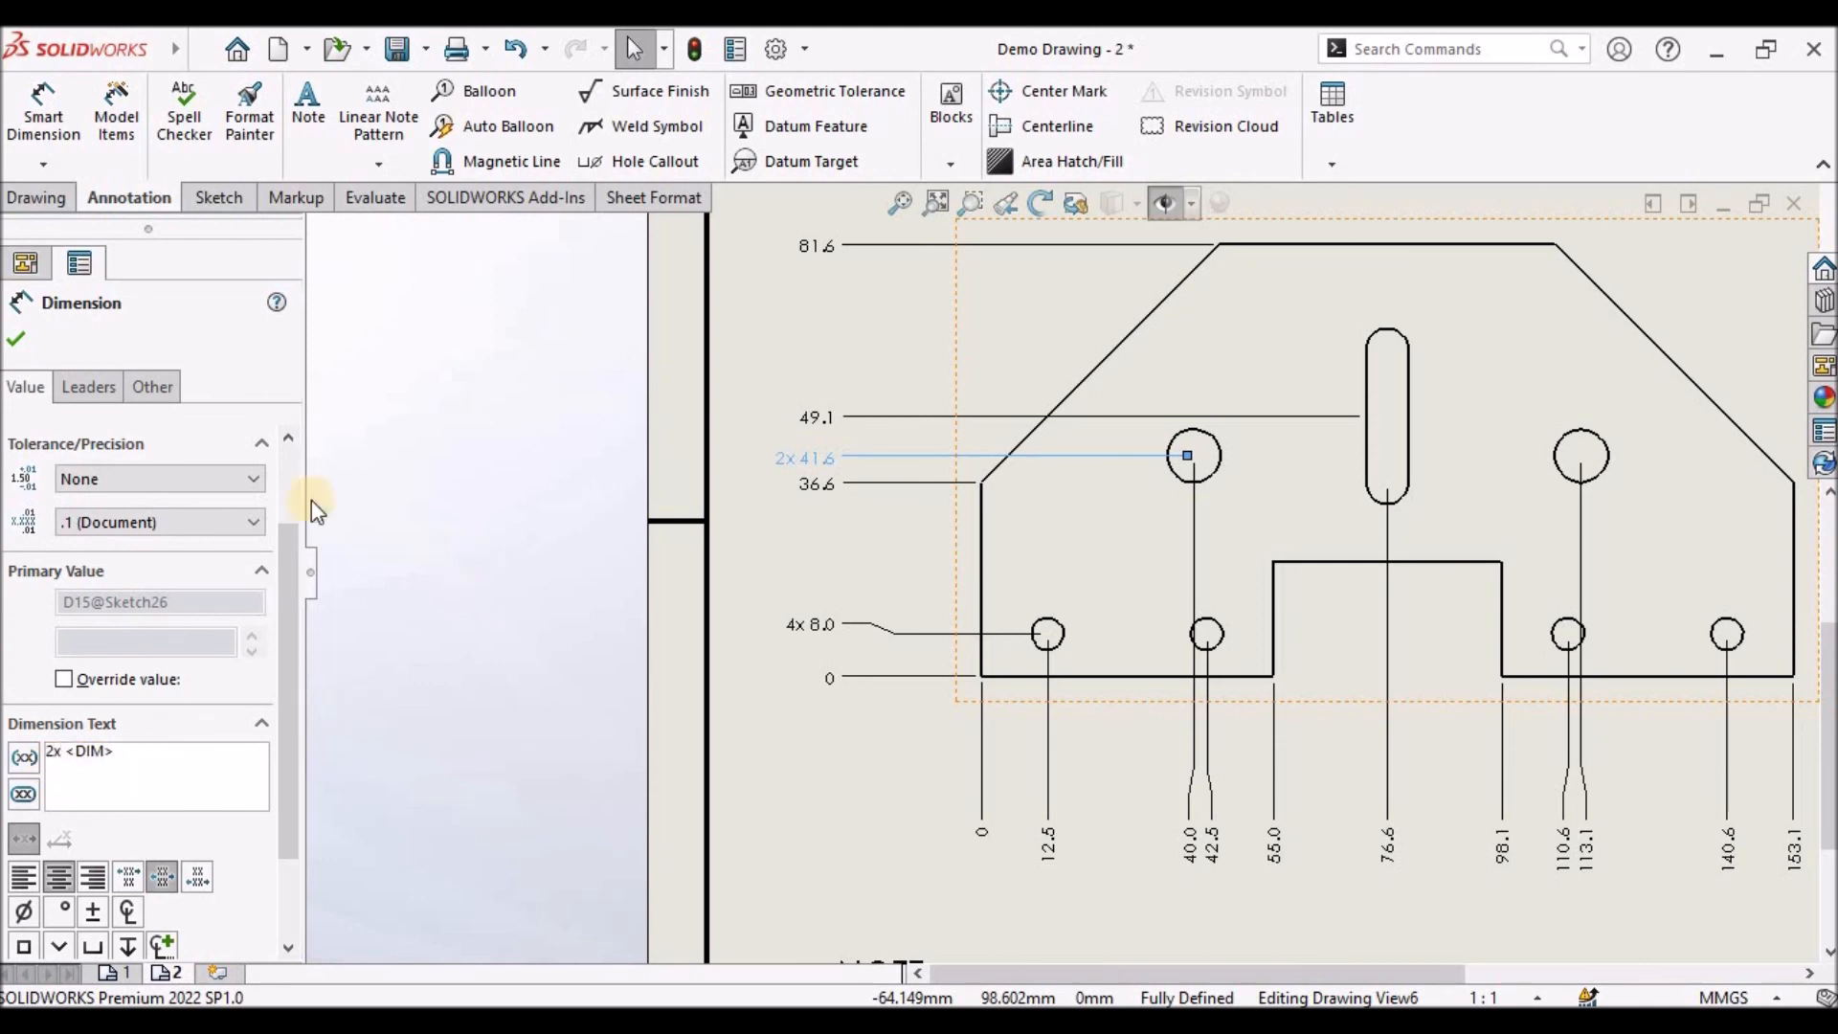
click(16, 343)
Move the vertical and horizontal ordinate dimension groups closer to the flat pattern's outline
scroll(1206, 575, up, 3)
scroll(1202, 569, down, 2)
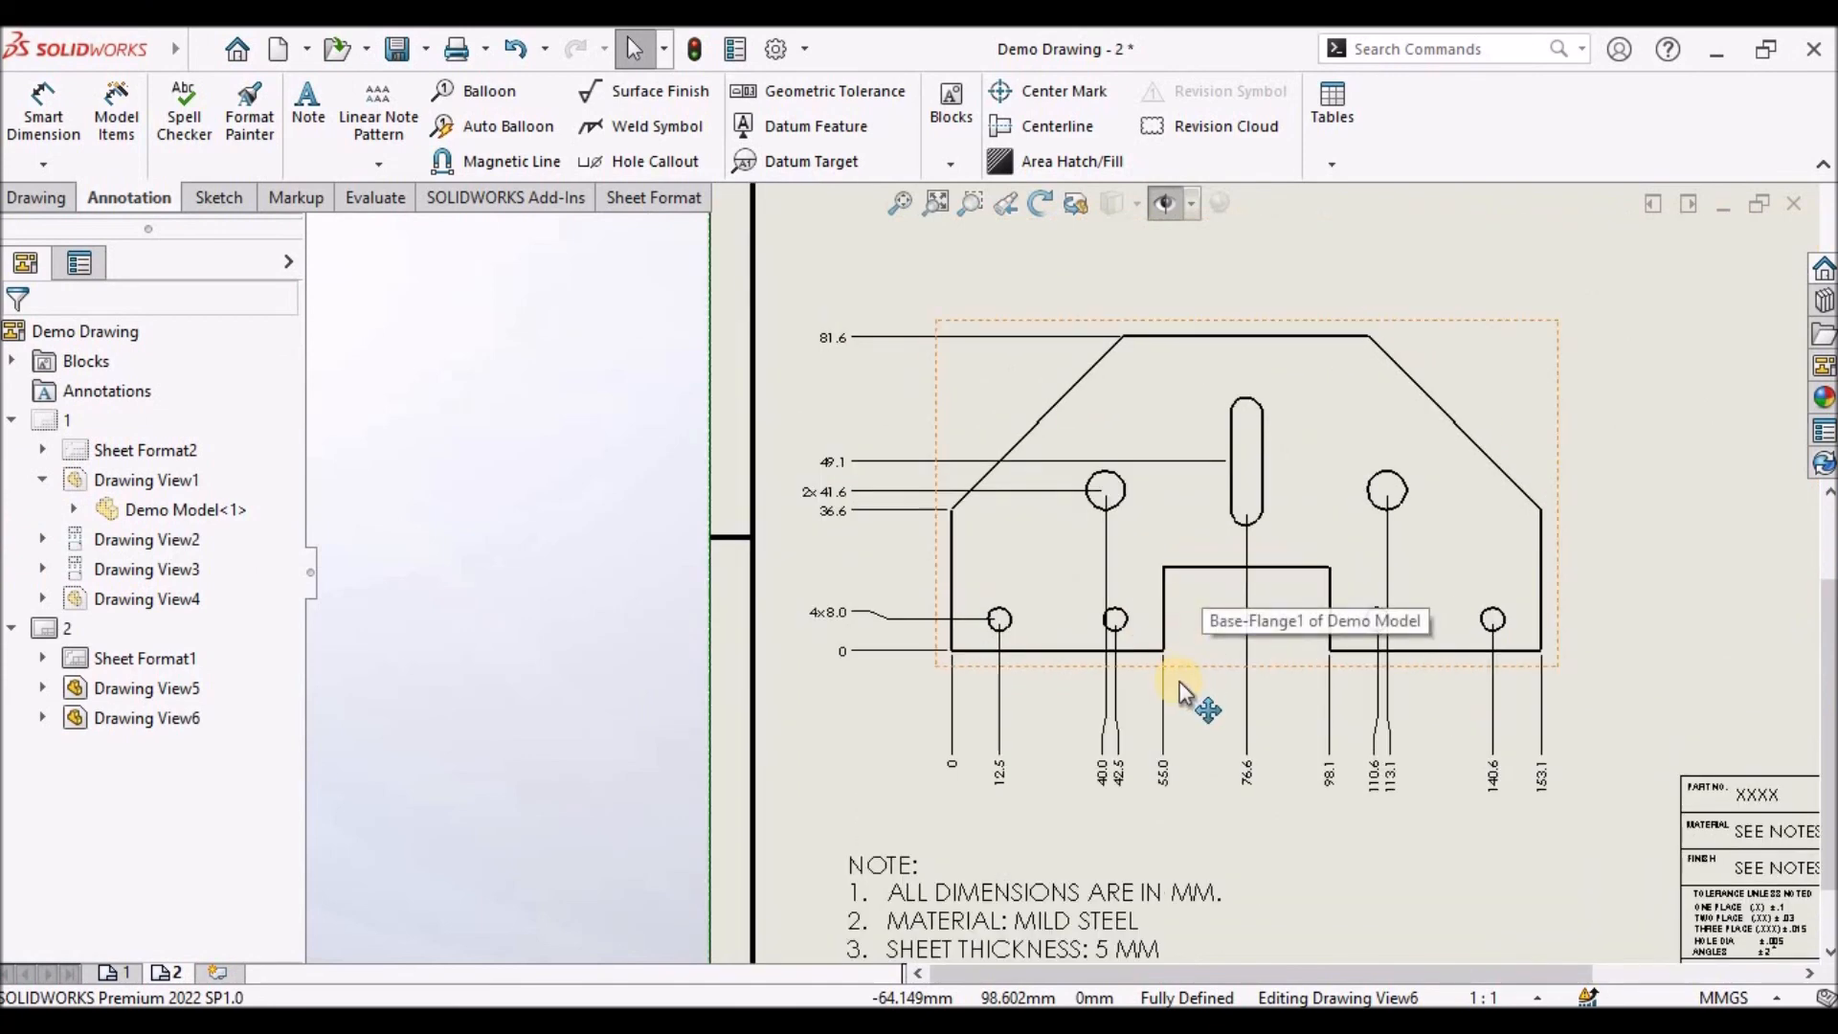
scroll(1187, 689, down, 1)
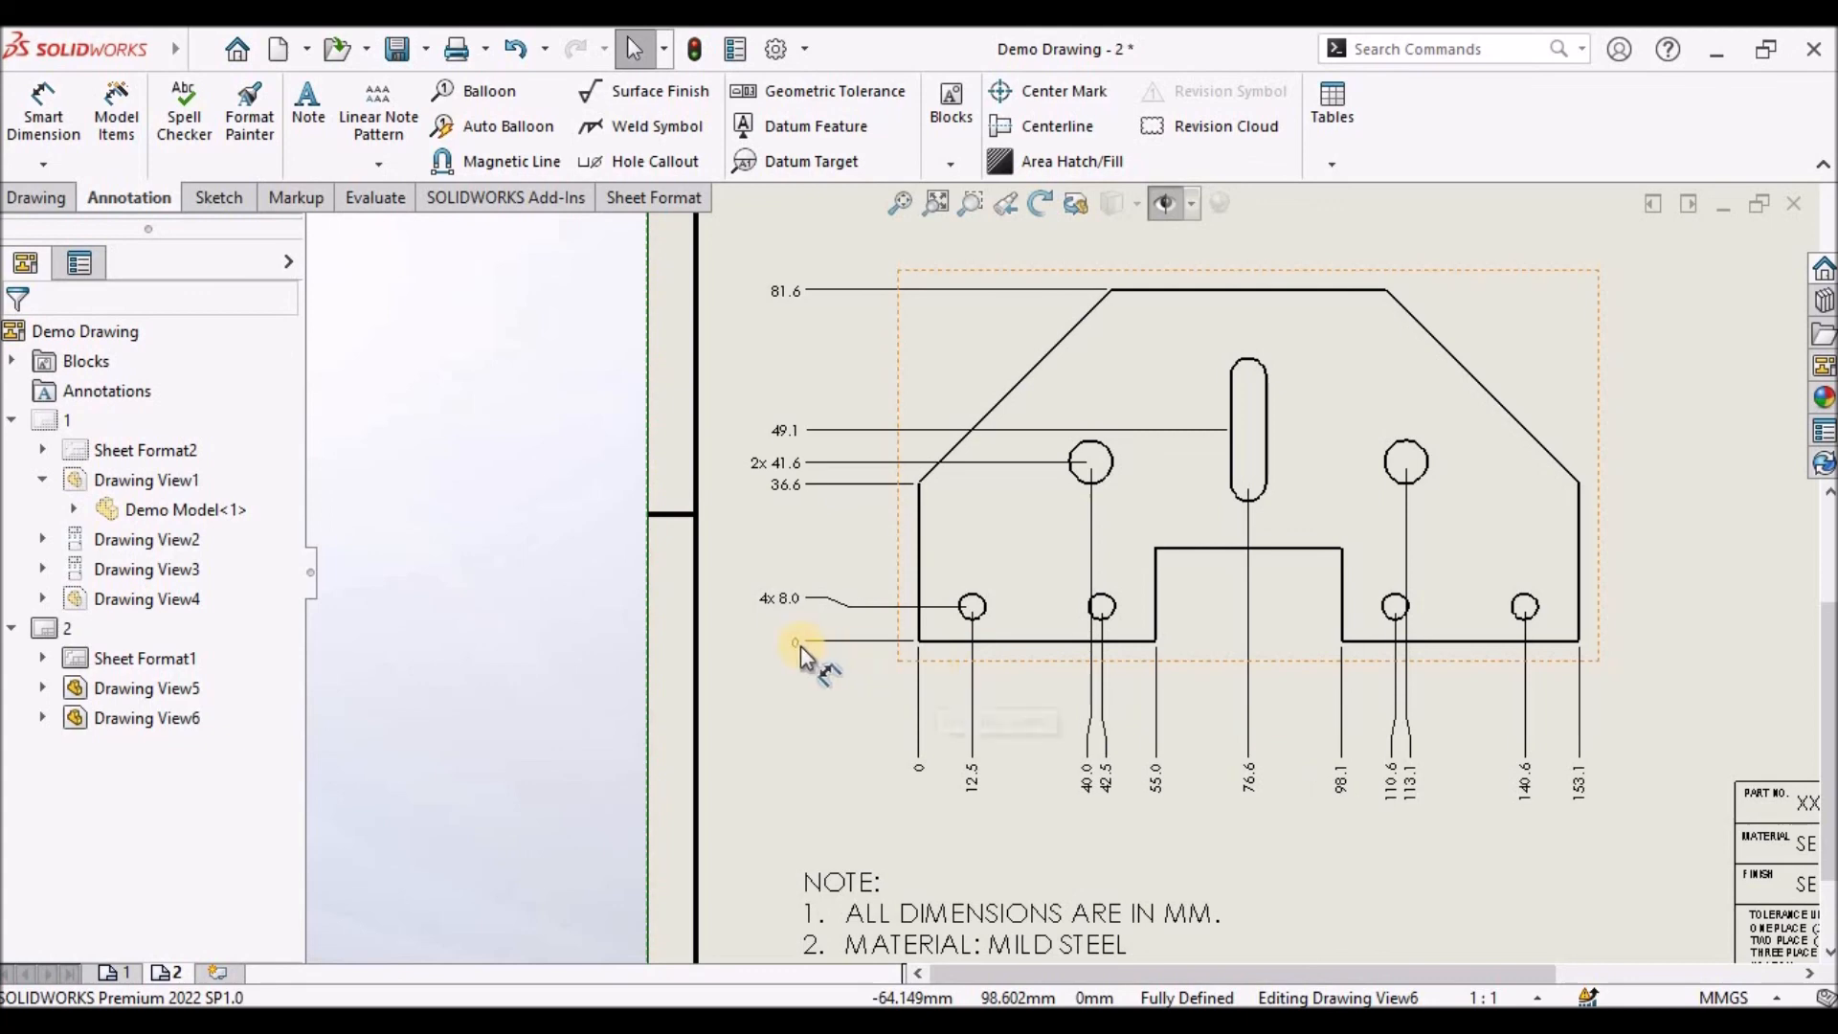
drag(797, 639, 839, 641)
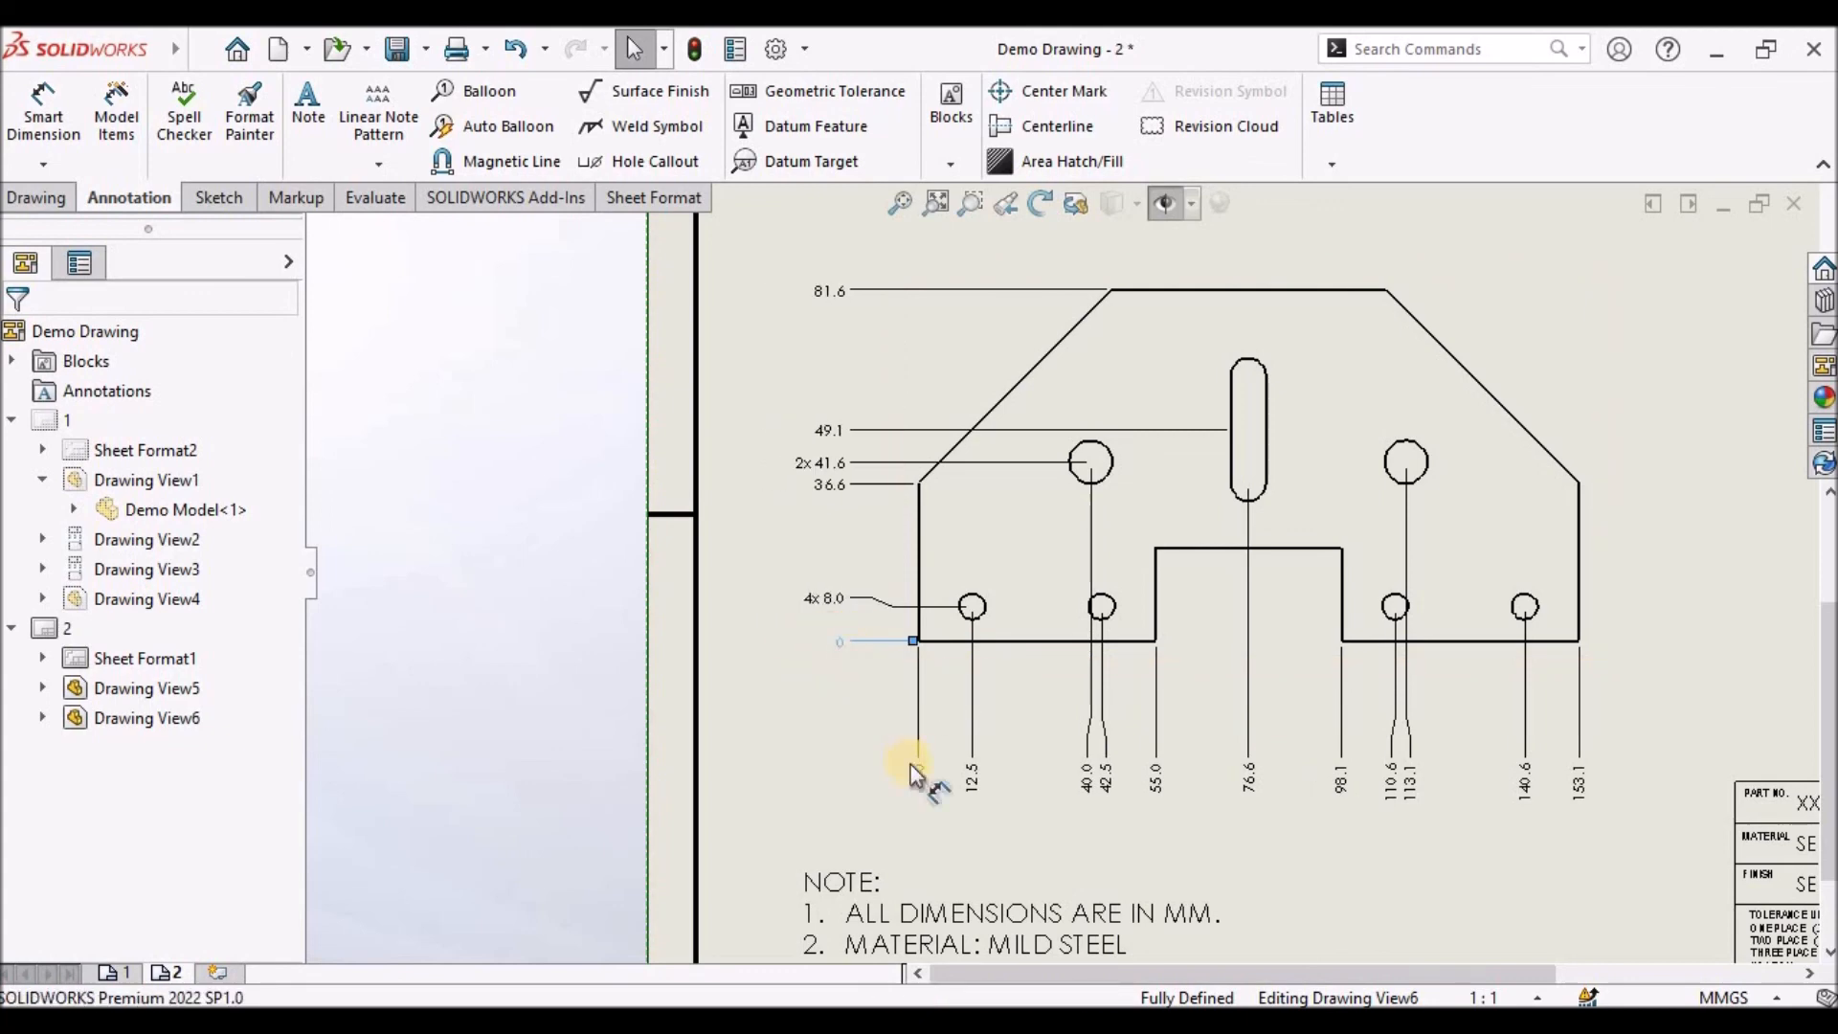
drag(917, 768, 935, 738)
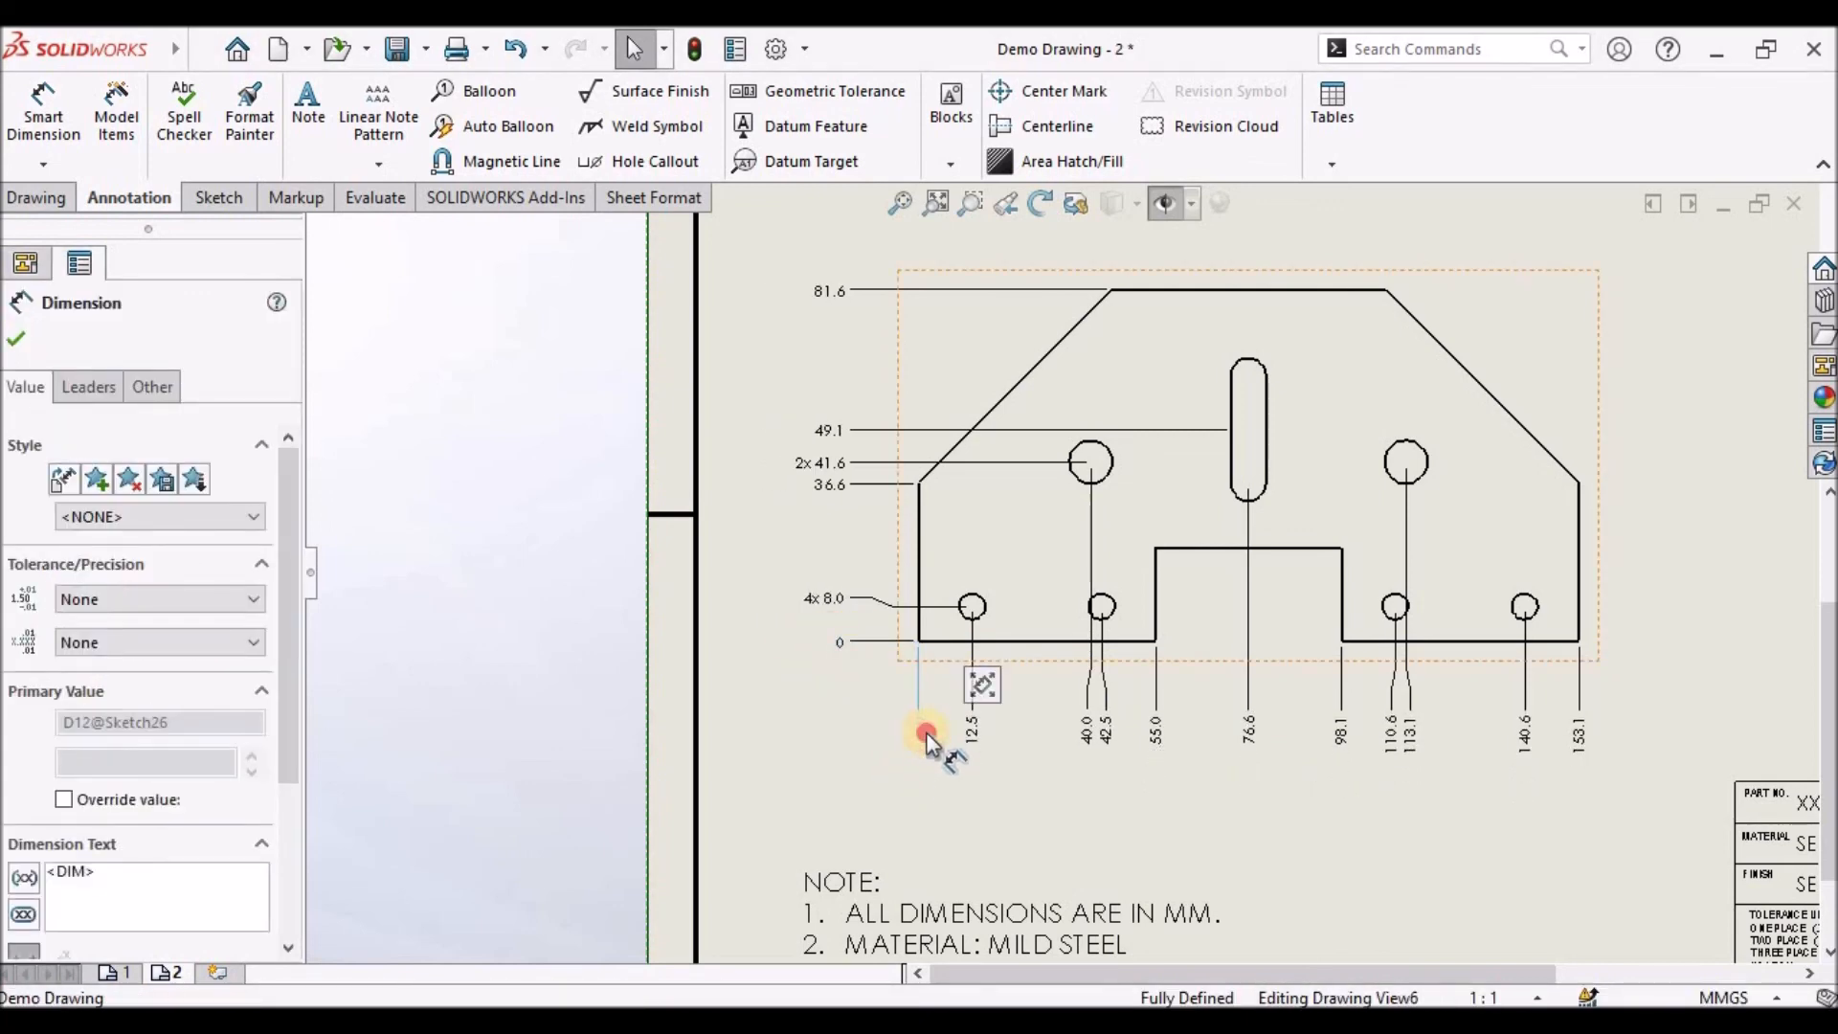
click(871, 745)
Save the drawing together with its modified part
key(f)
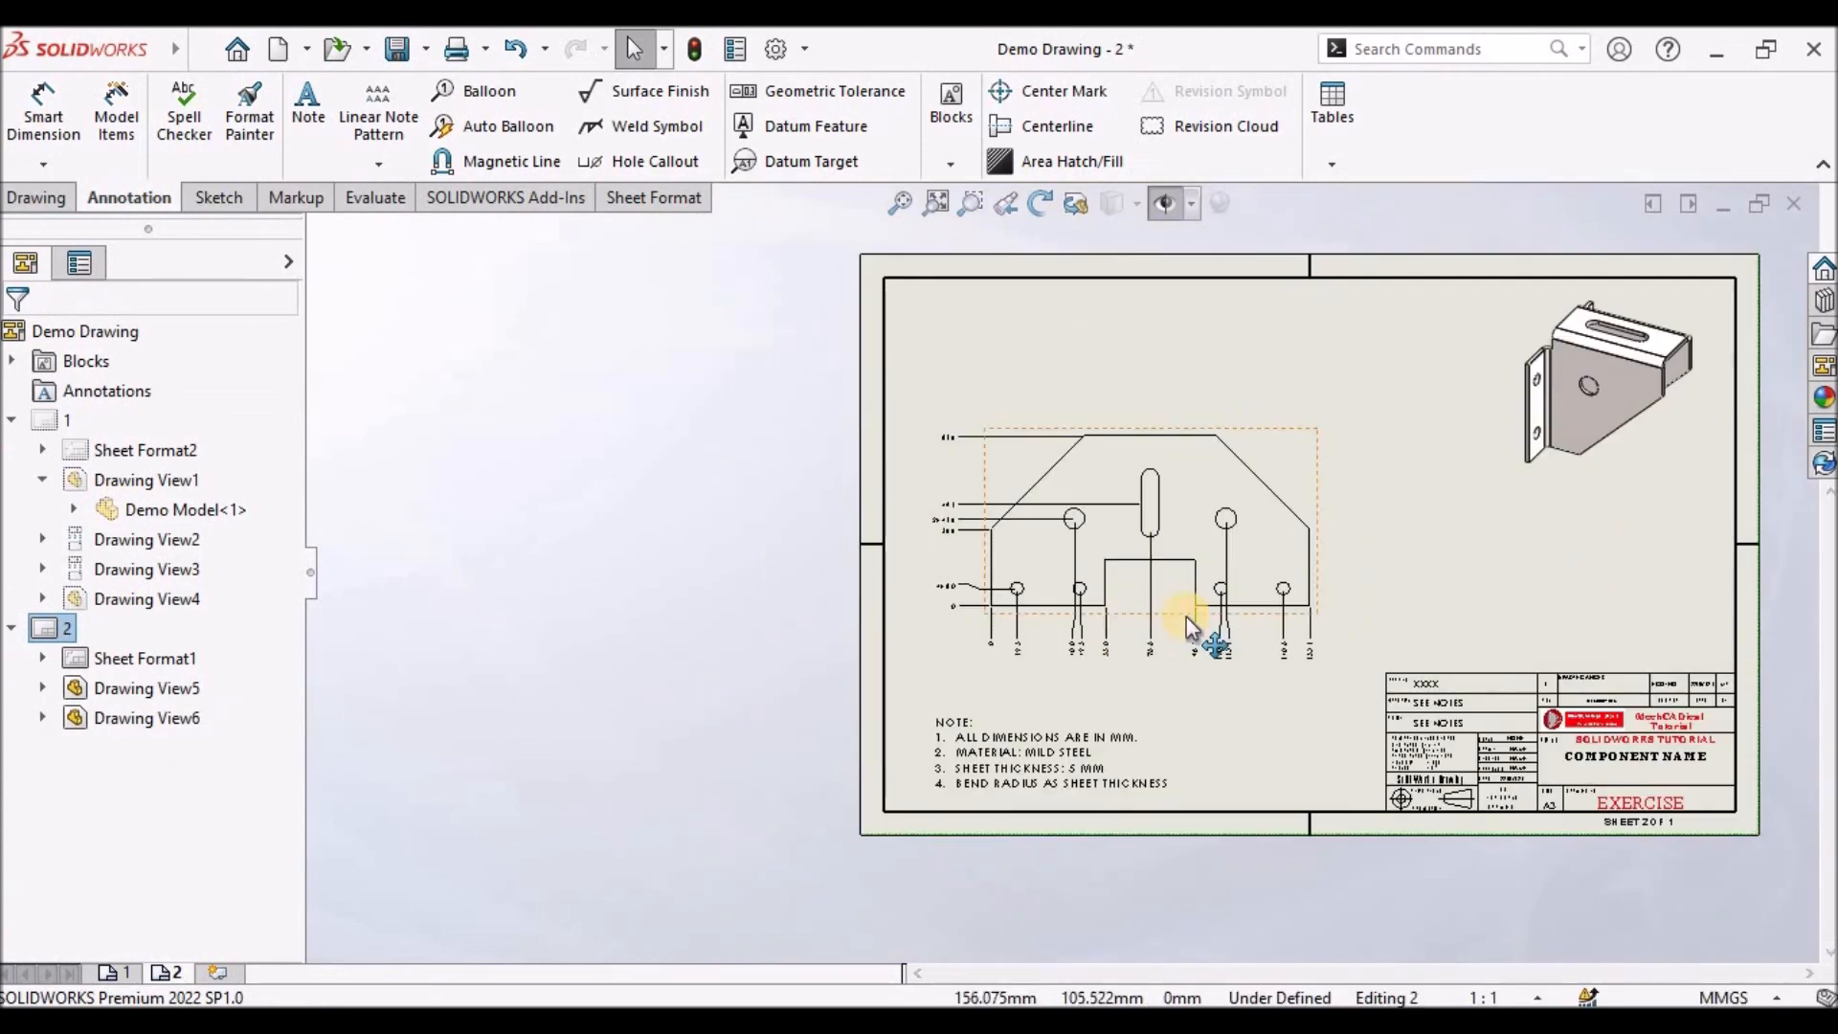
key(ctrl+s)
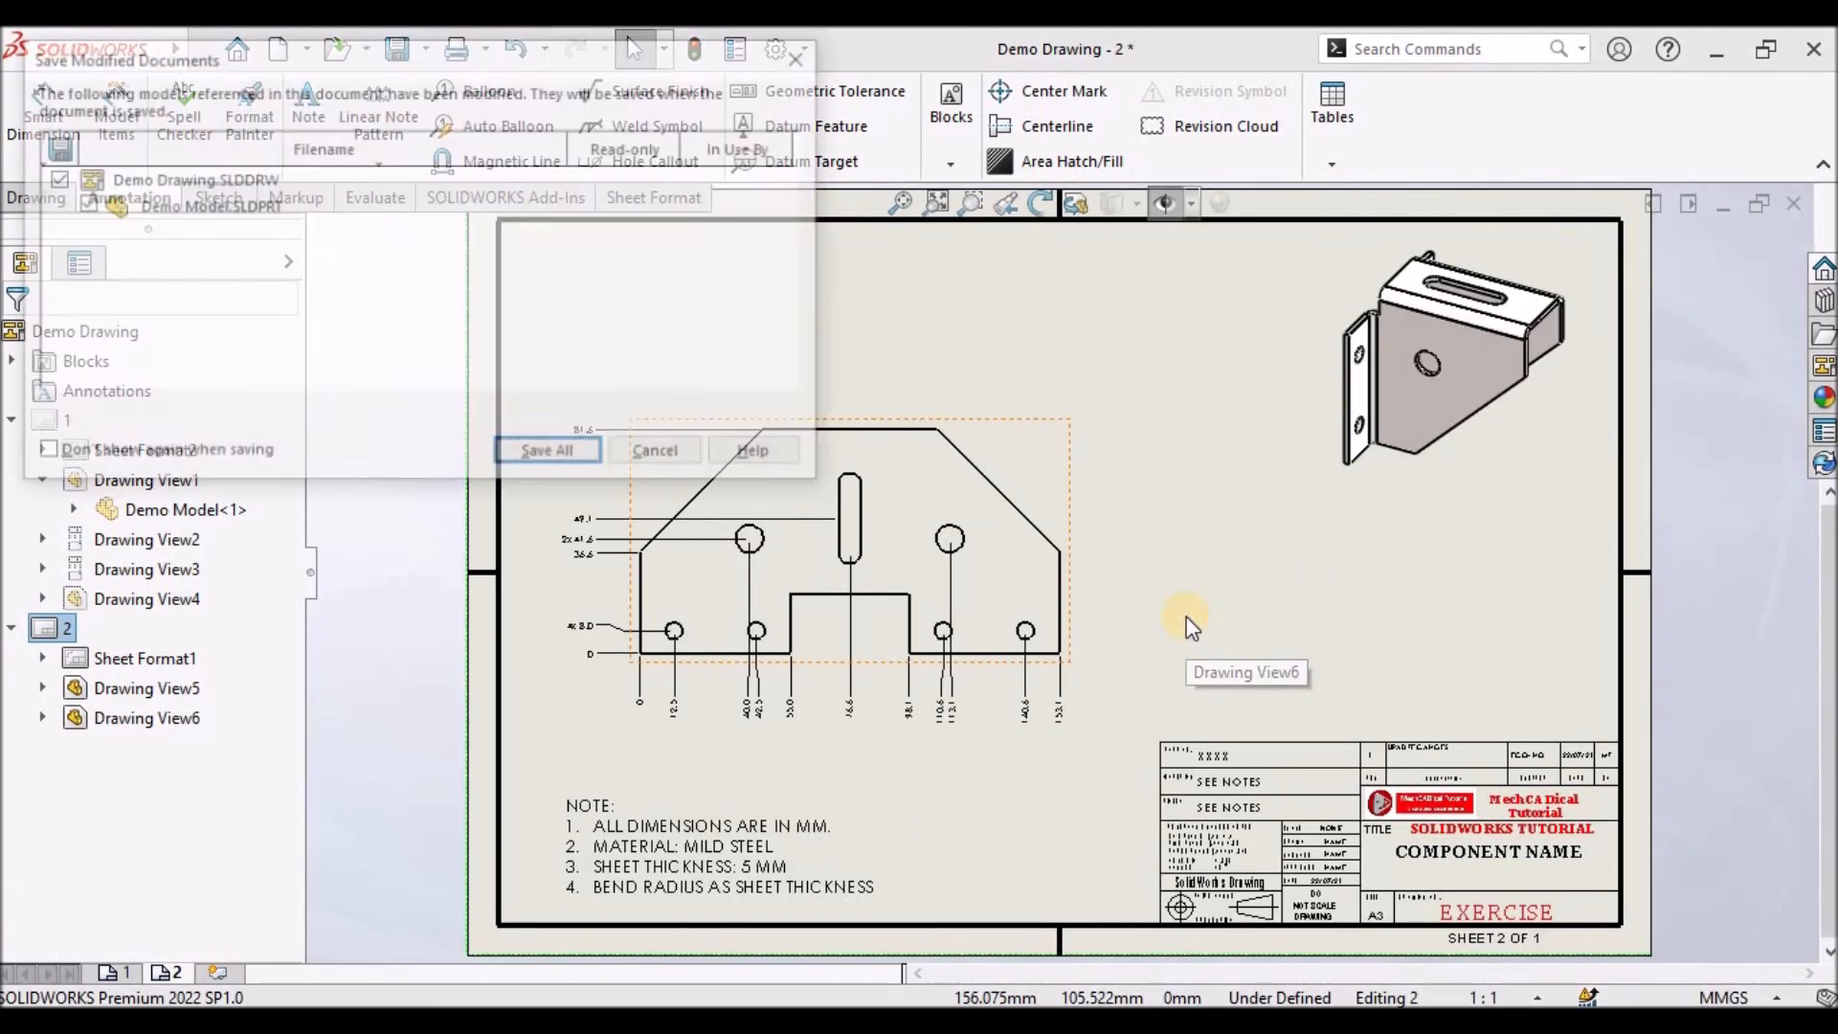
click(530, 452)
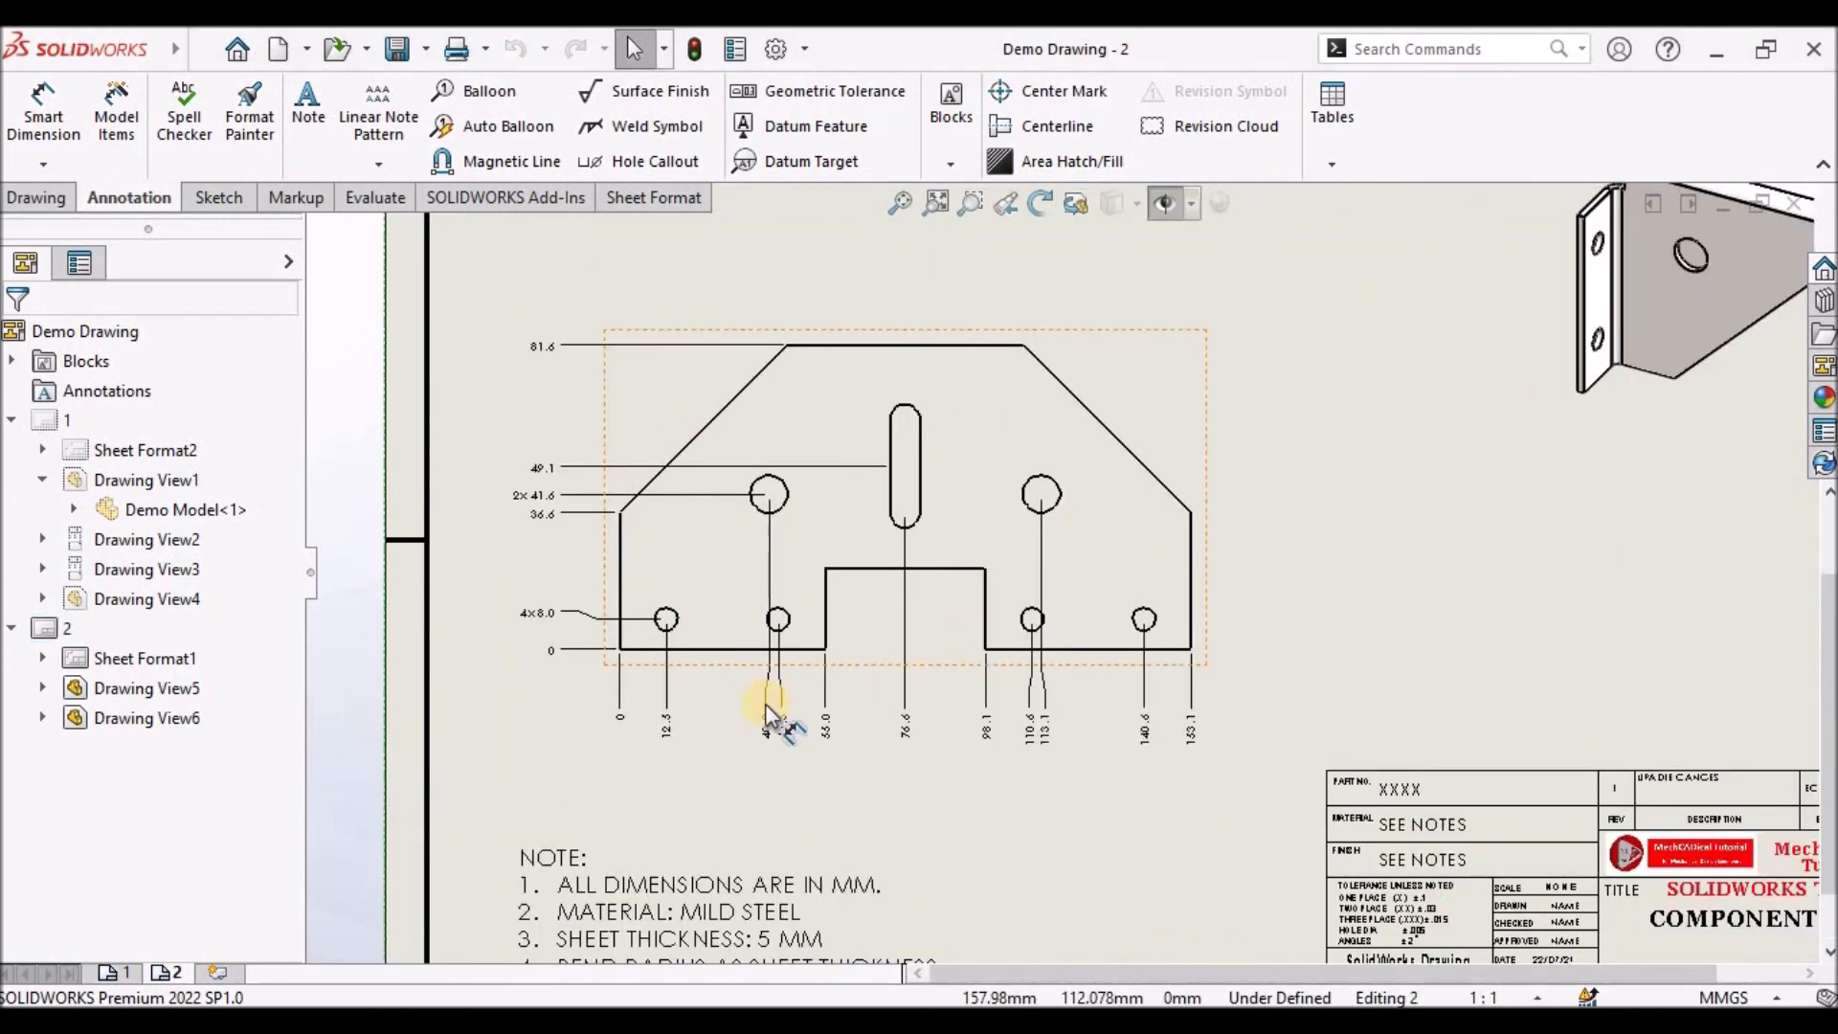
Review the flat pattern's ordinate dimensions on sheet 2 and the dimensioned views on sheet 1
scroll(766, 703, down, 5)
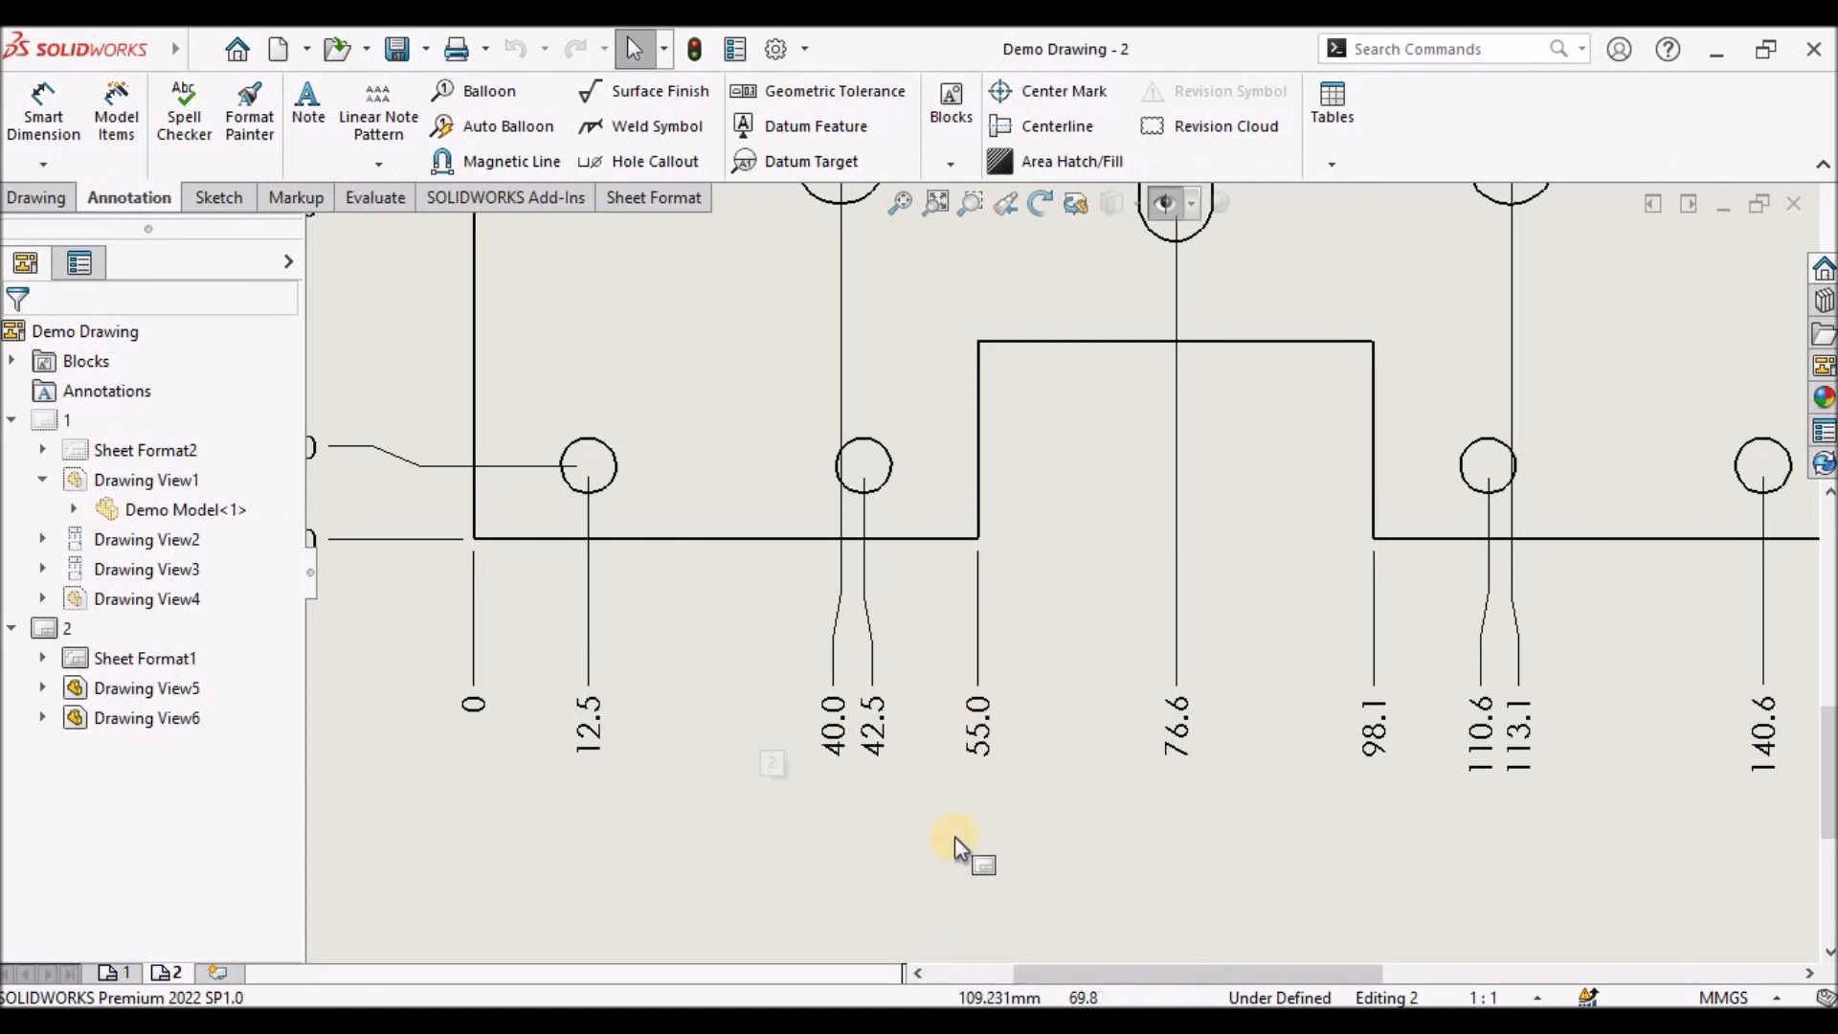
key(z)
click(906, 203)
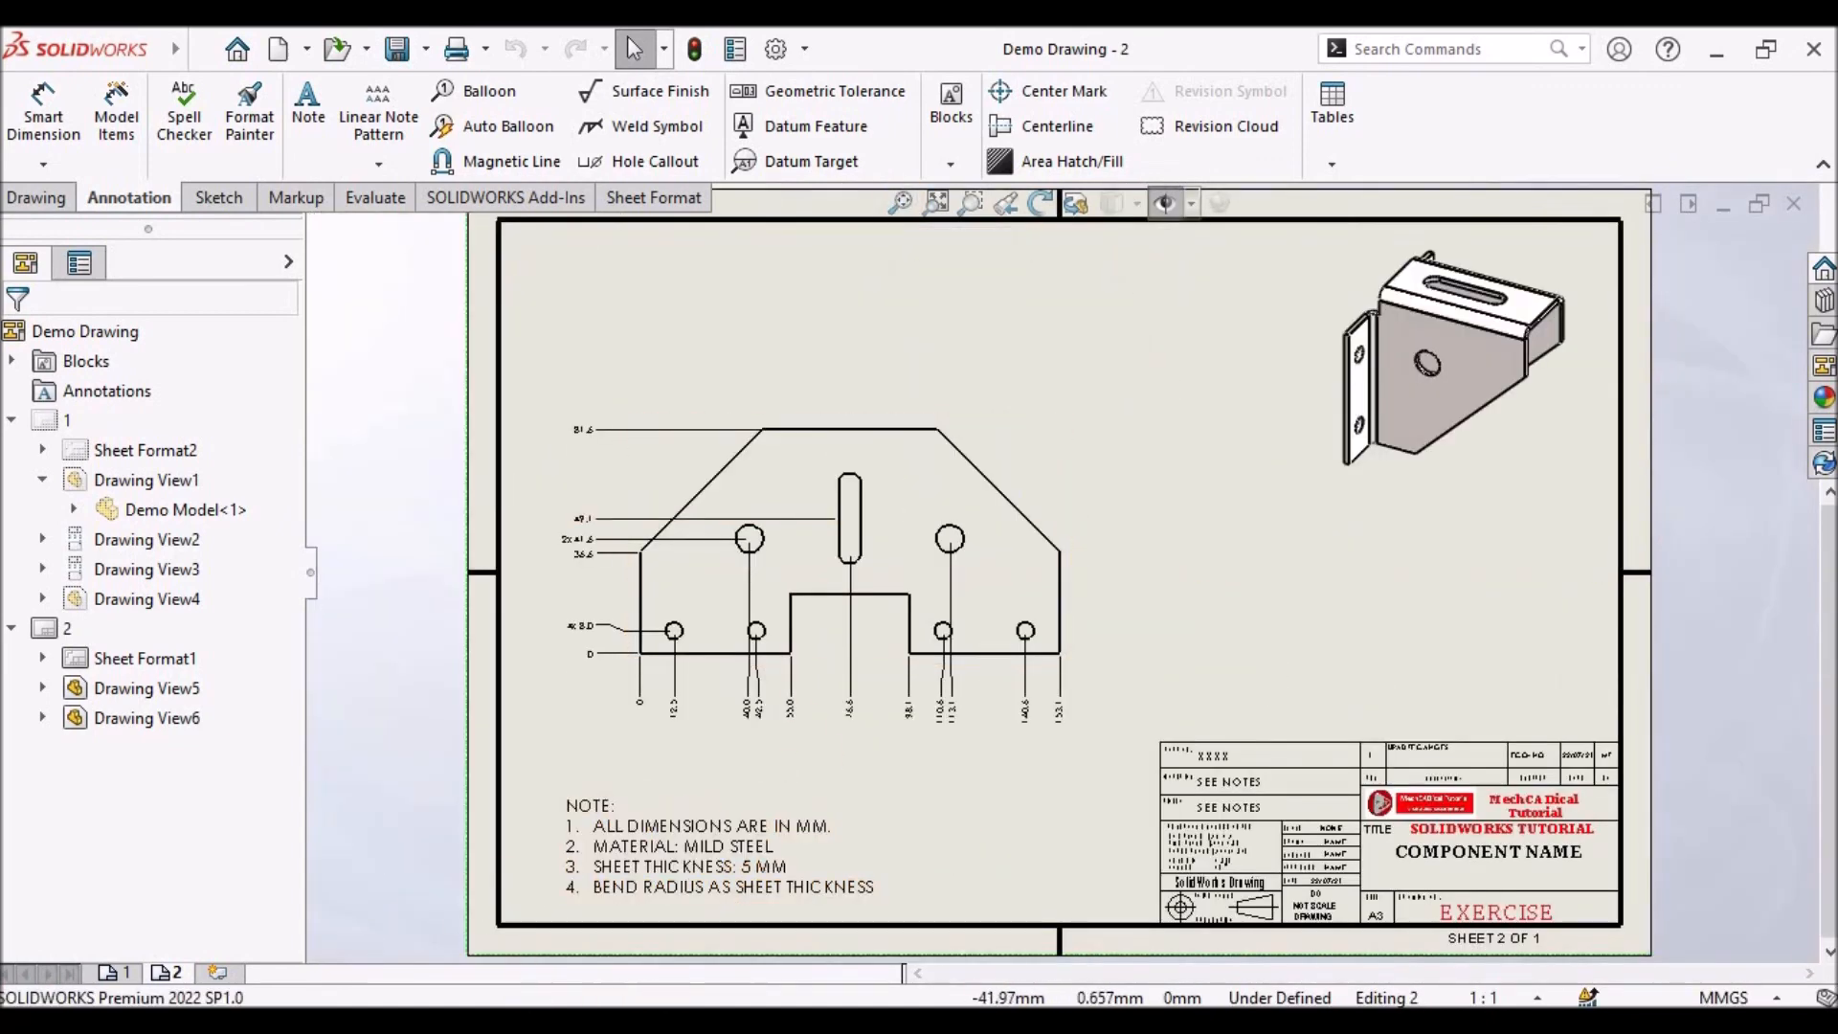
click(120, 973)
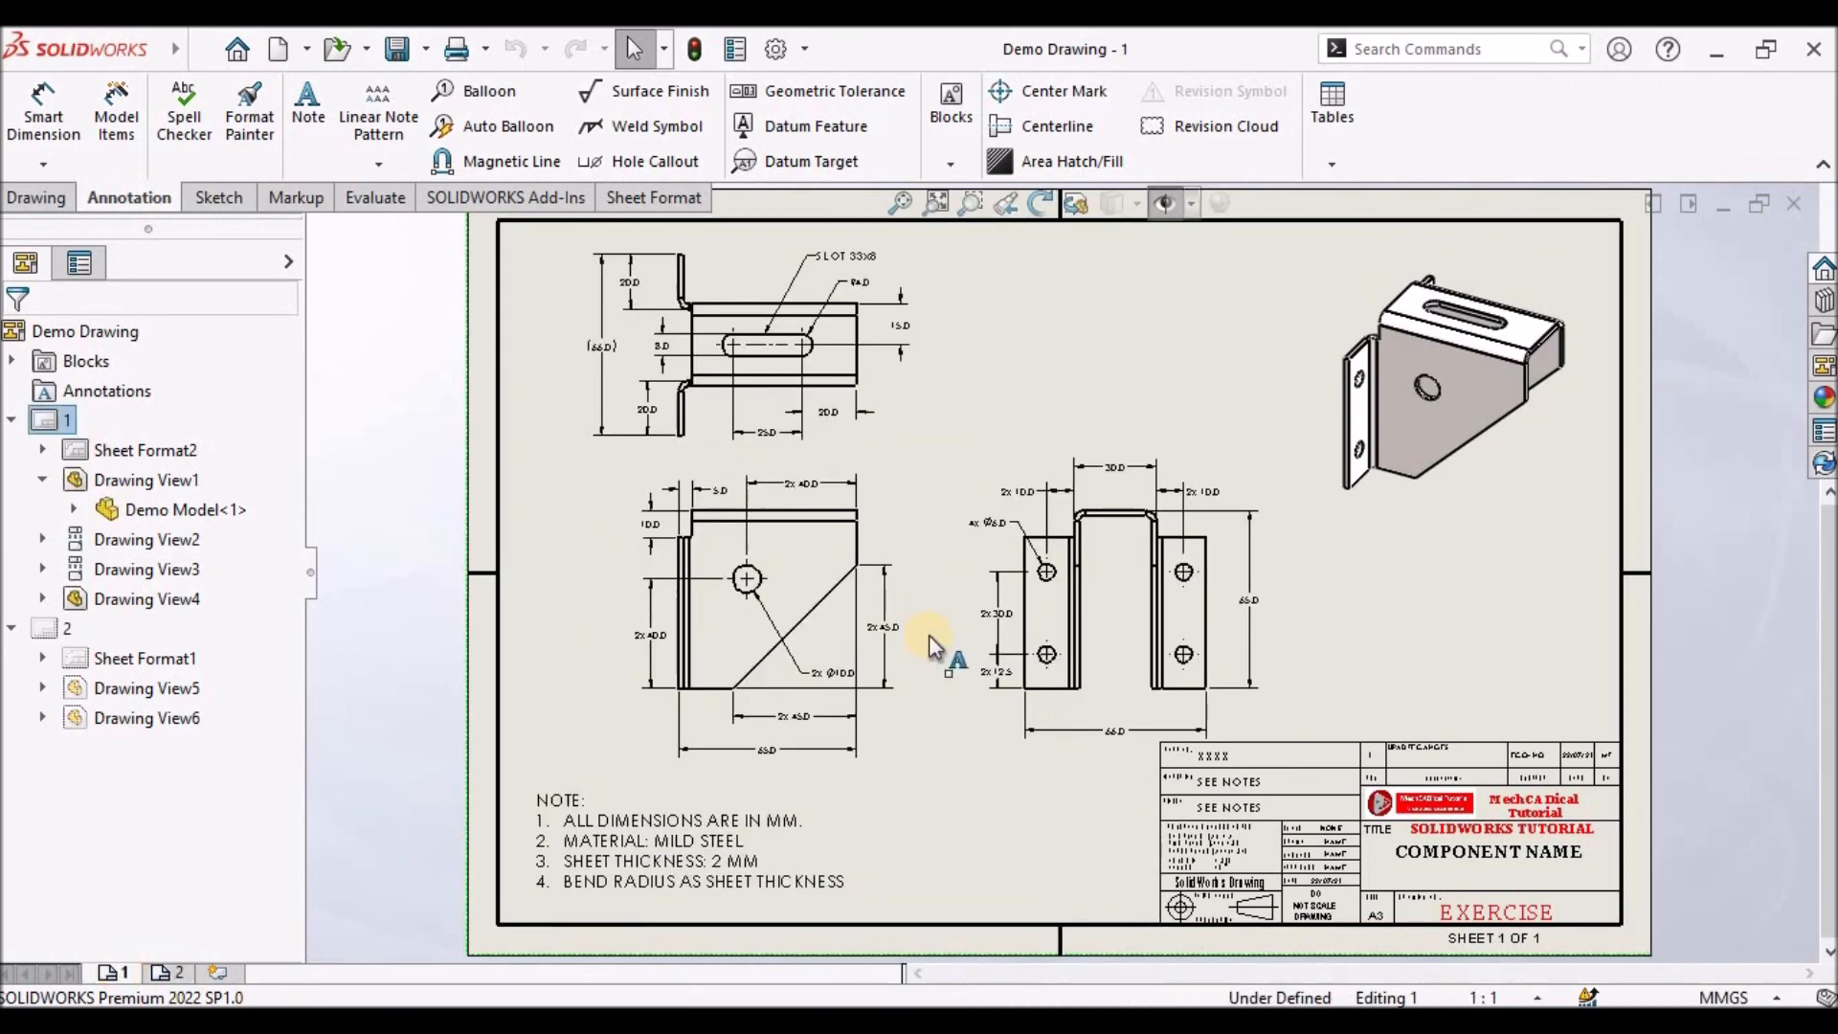
click(906, 195)
Return to sheet 2 and move the flat pattern view up and slightly to the right on the sheet
click(163, 972)
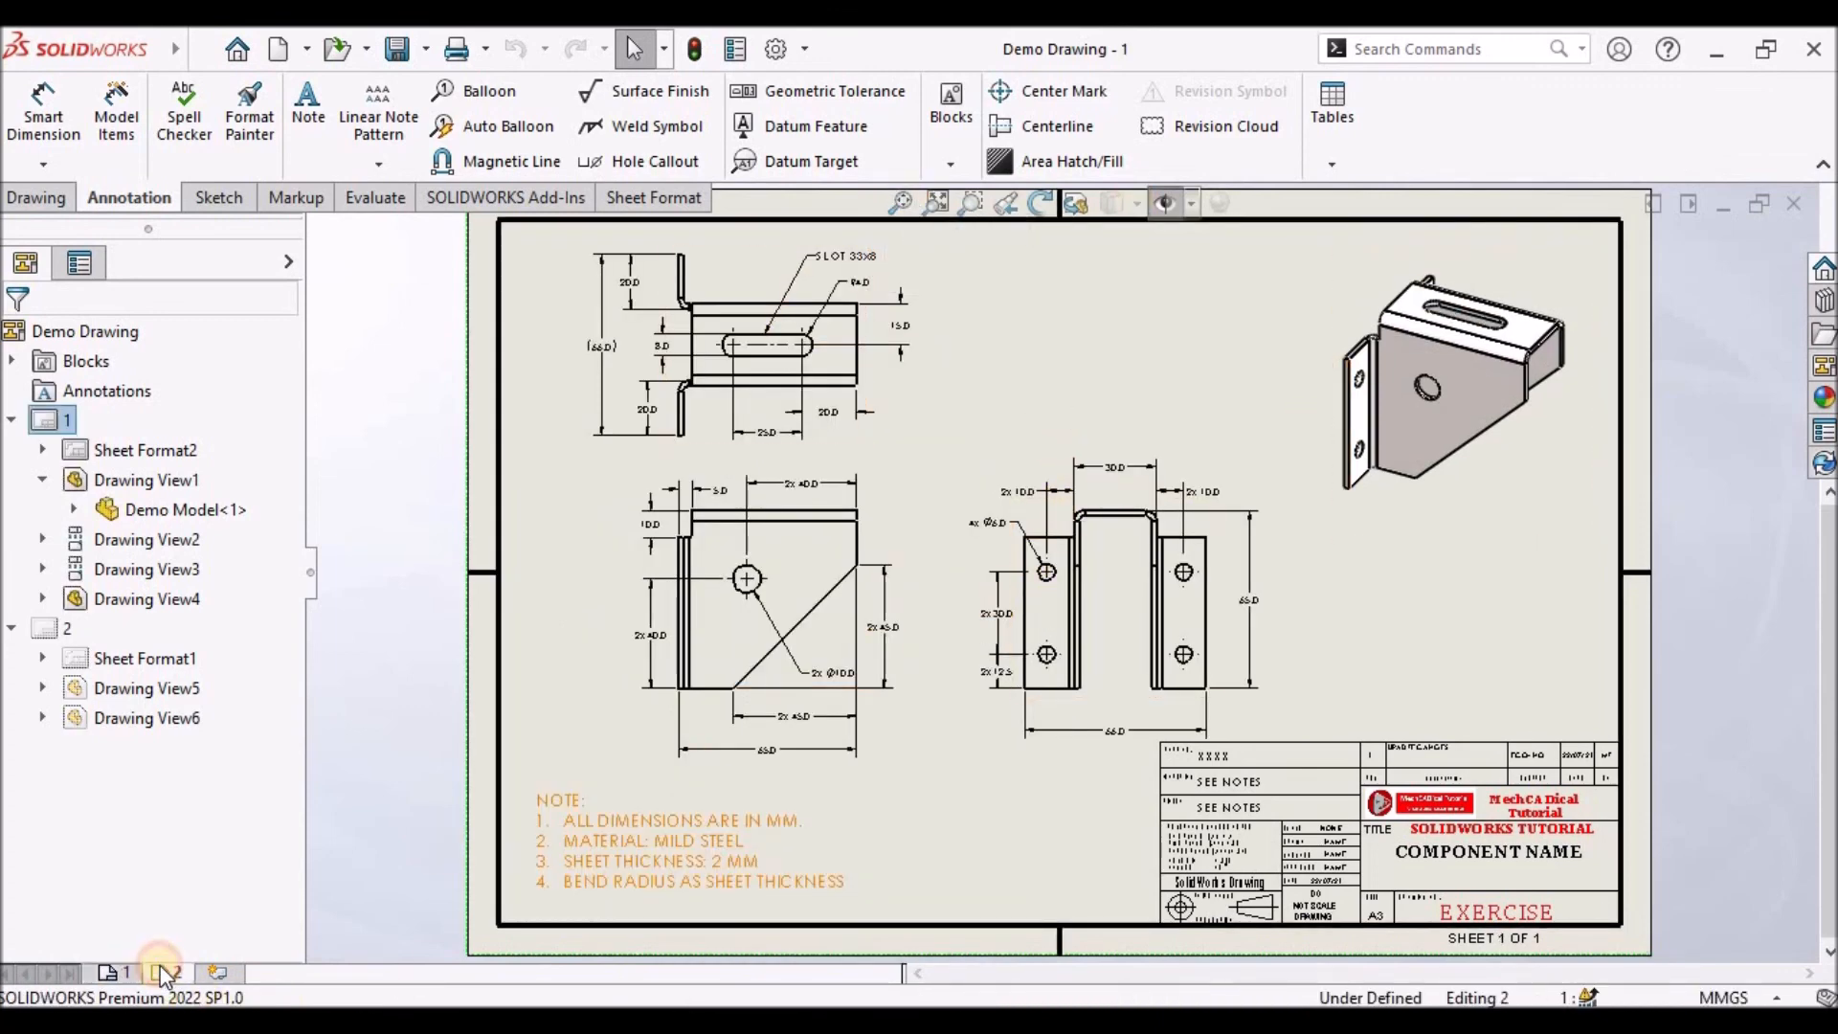
drag(1068, 421, 1110, 331)
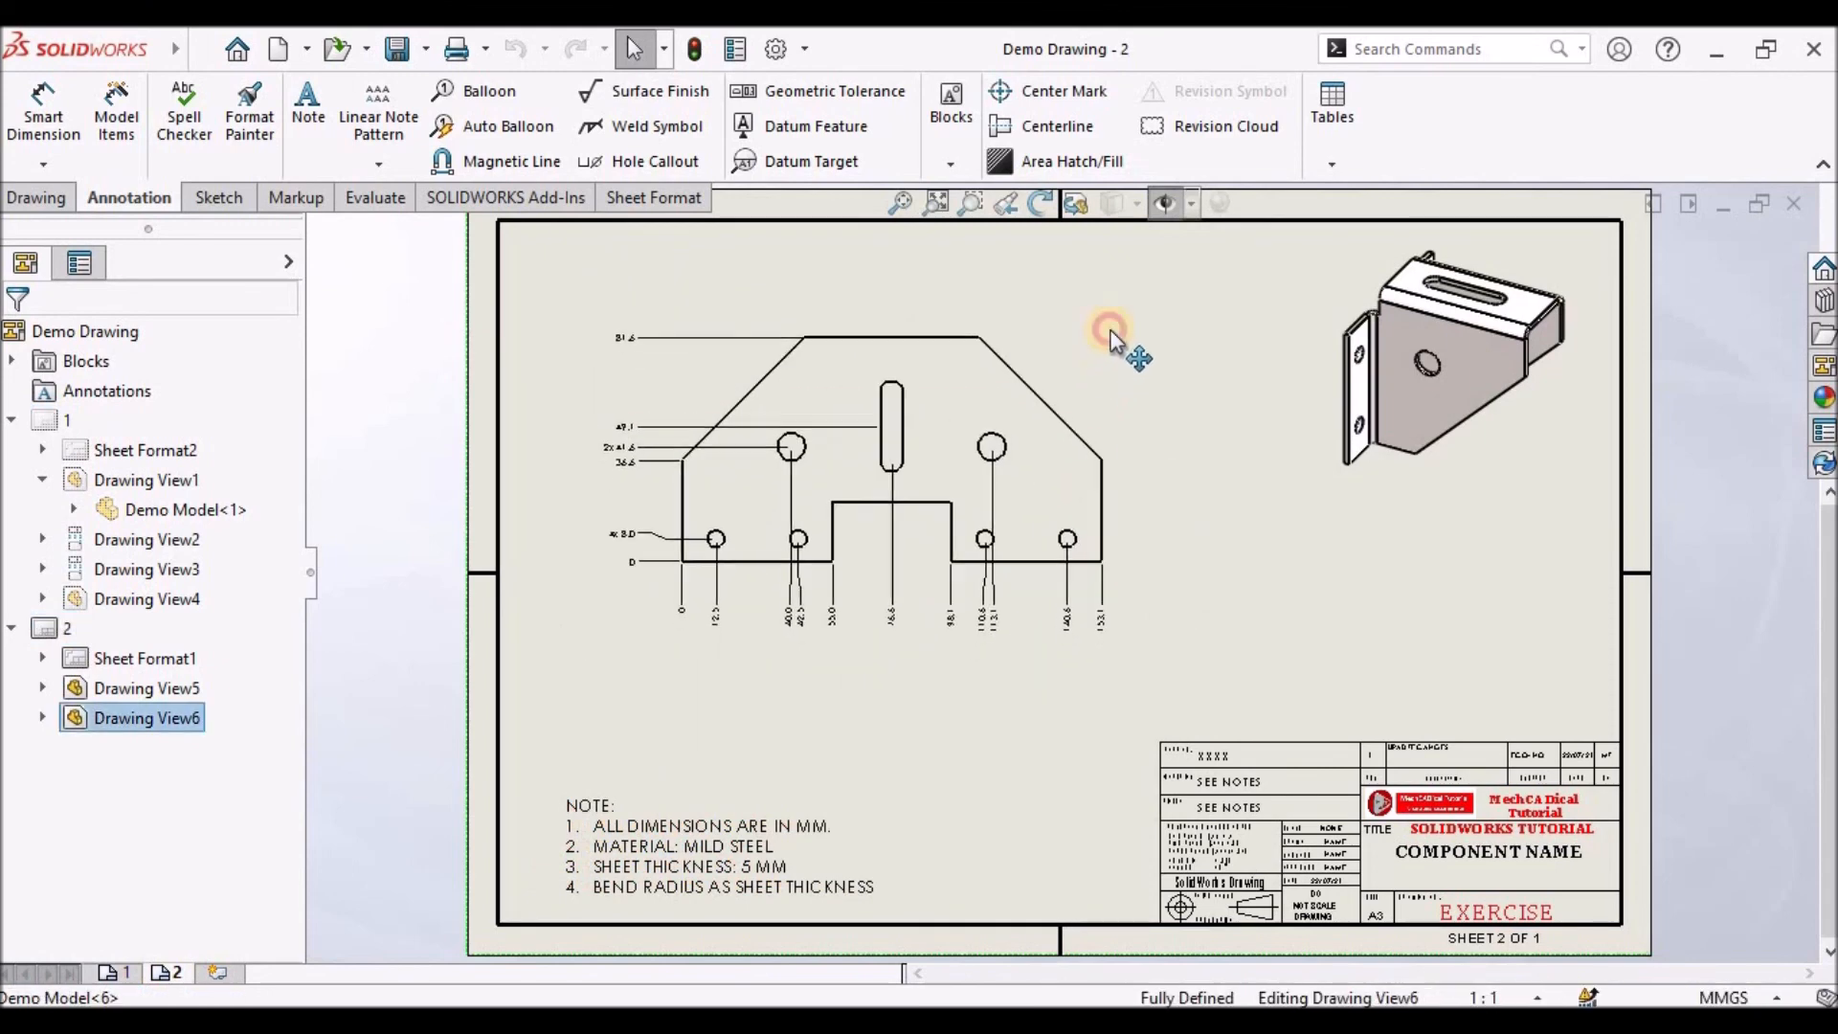
click(965, 683)
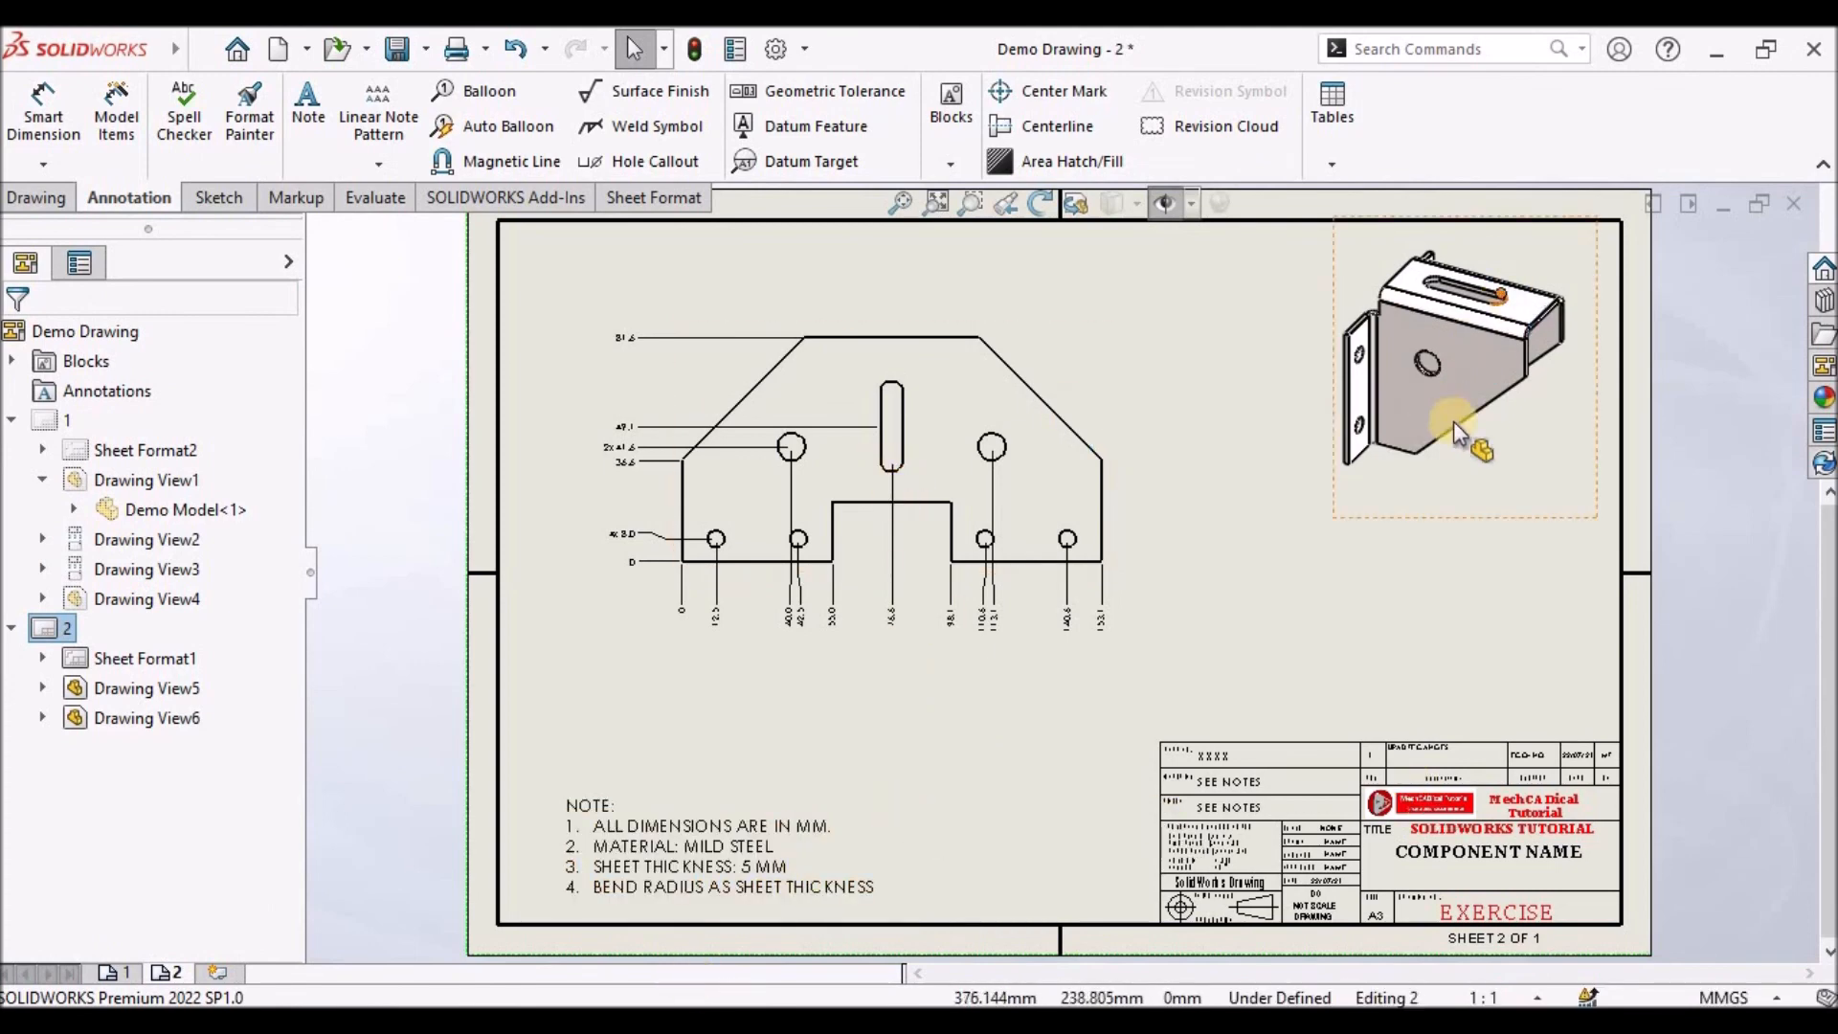
Open the bracket part from sheet 2's pictorial view, display it in Dimetric orientation and show its feature tree
click(1496, 473)
right_click(1495, 473)
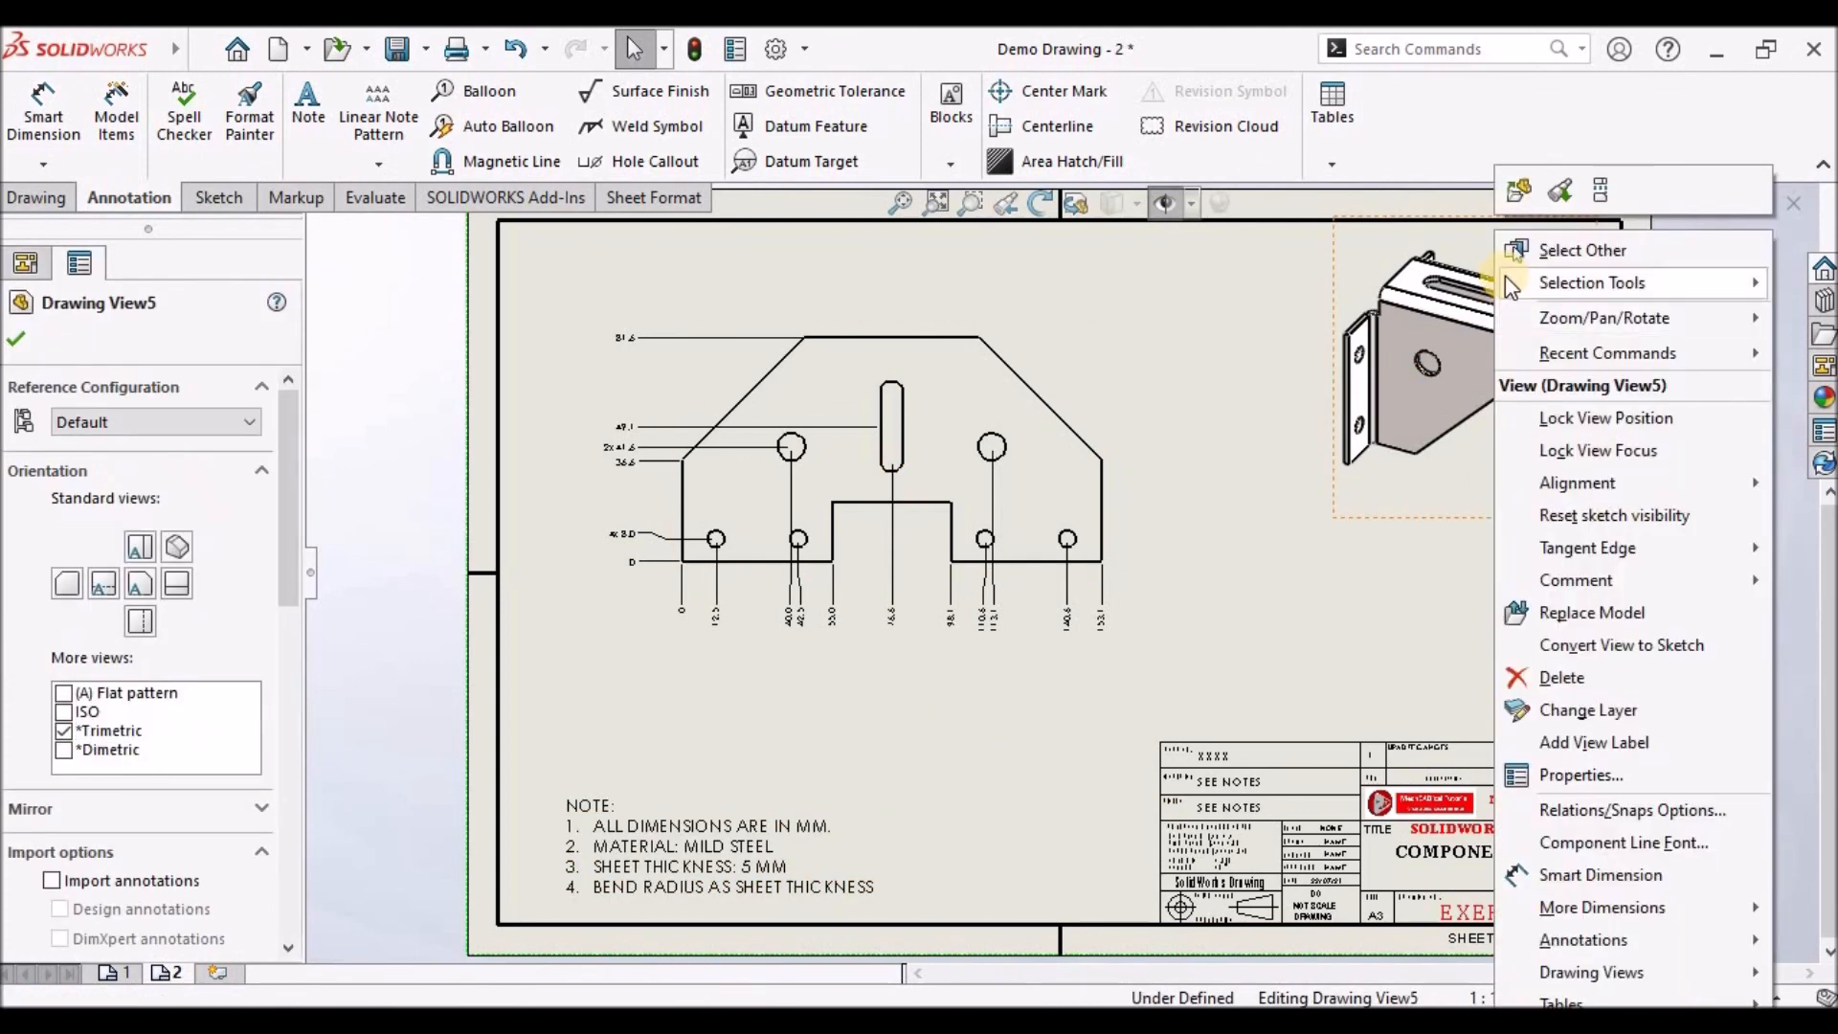
click(1522, 190)
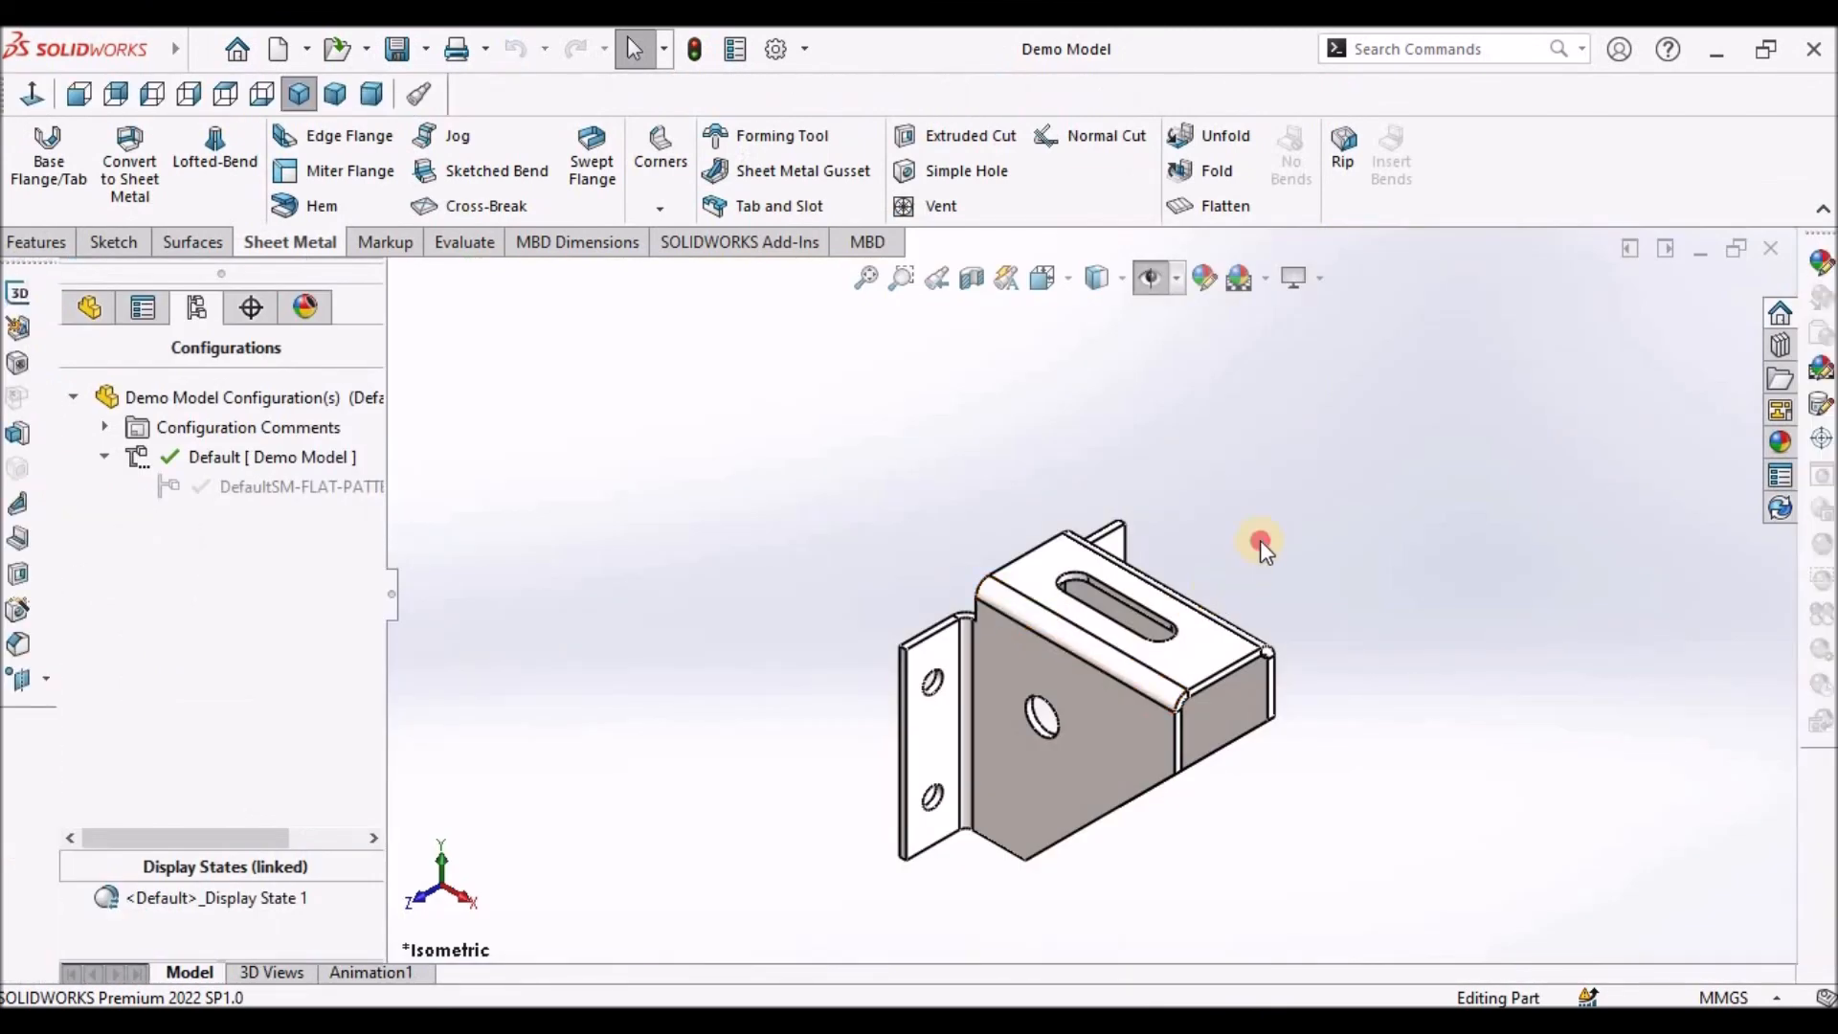
click(1096, 277)
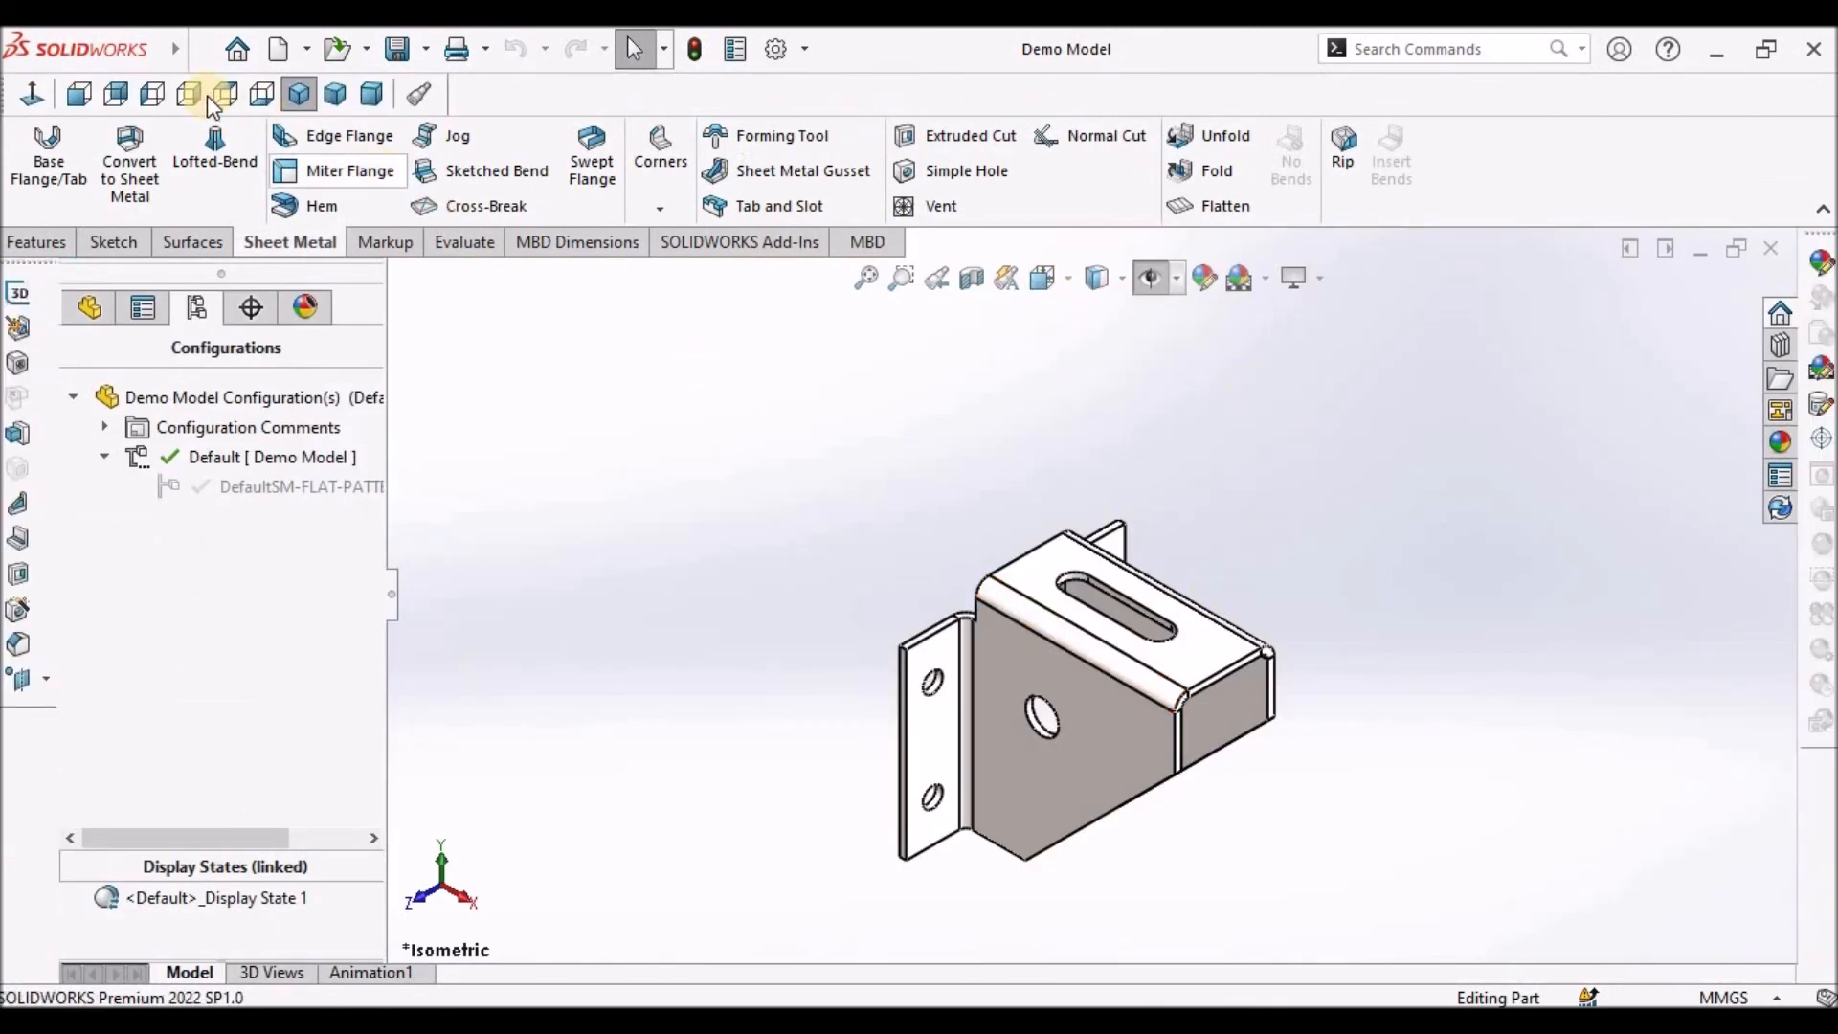
click(371, 93)
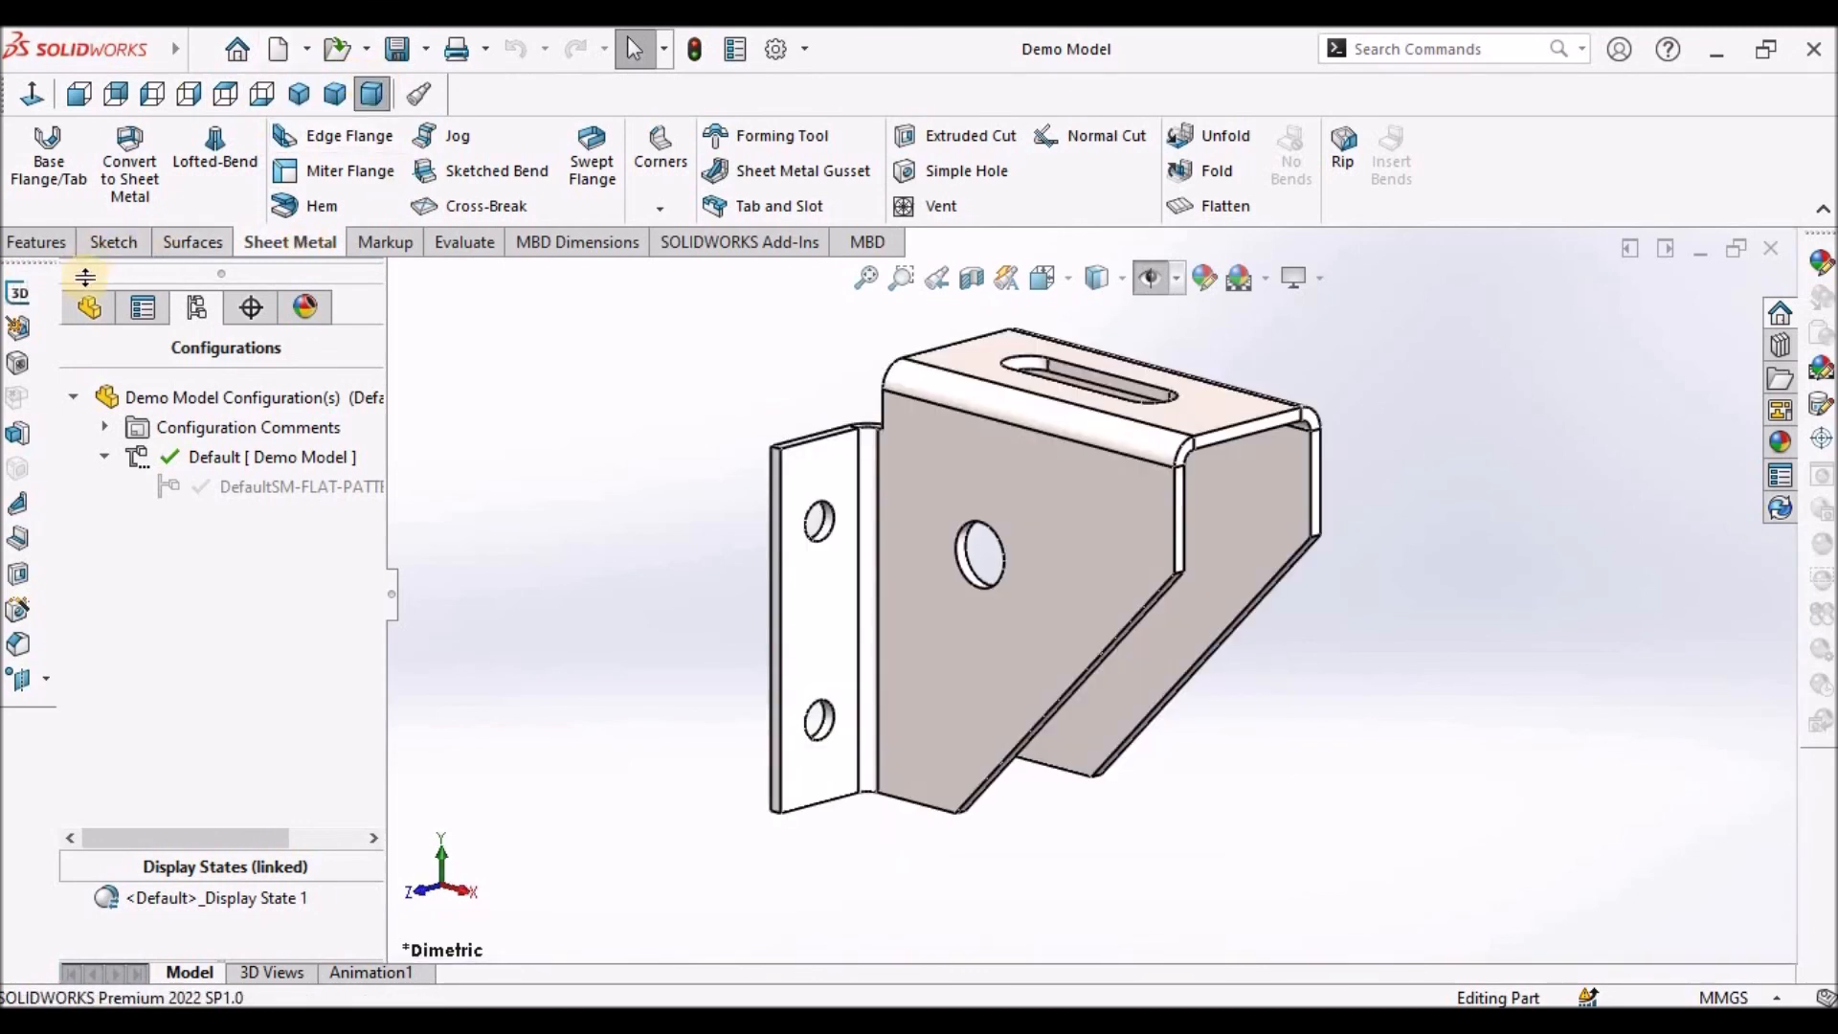
click(89, 307)
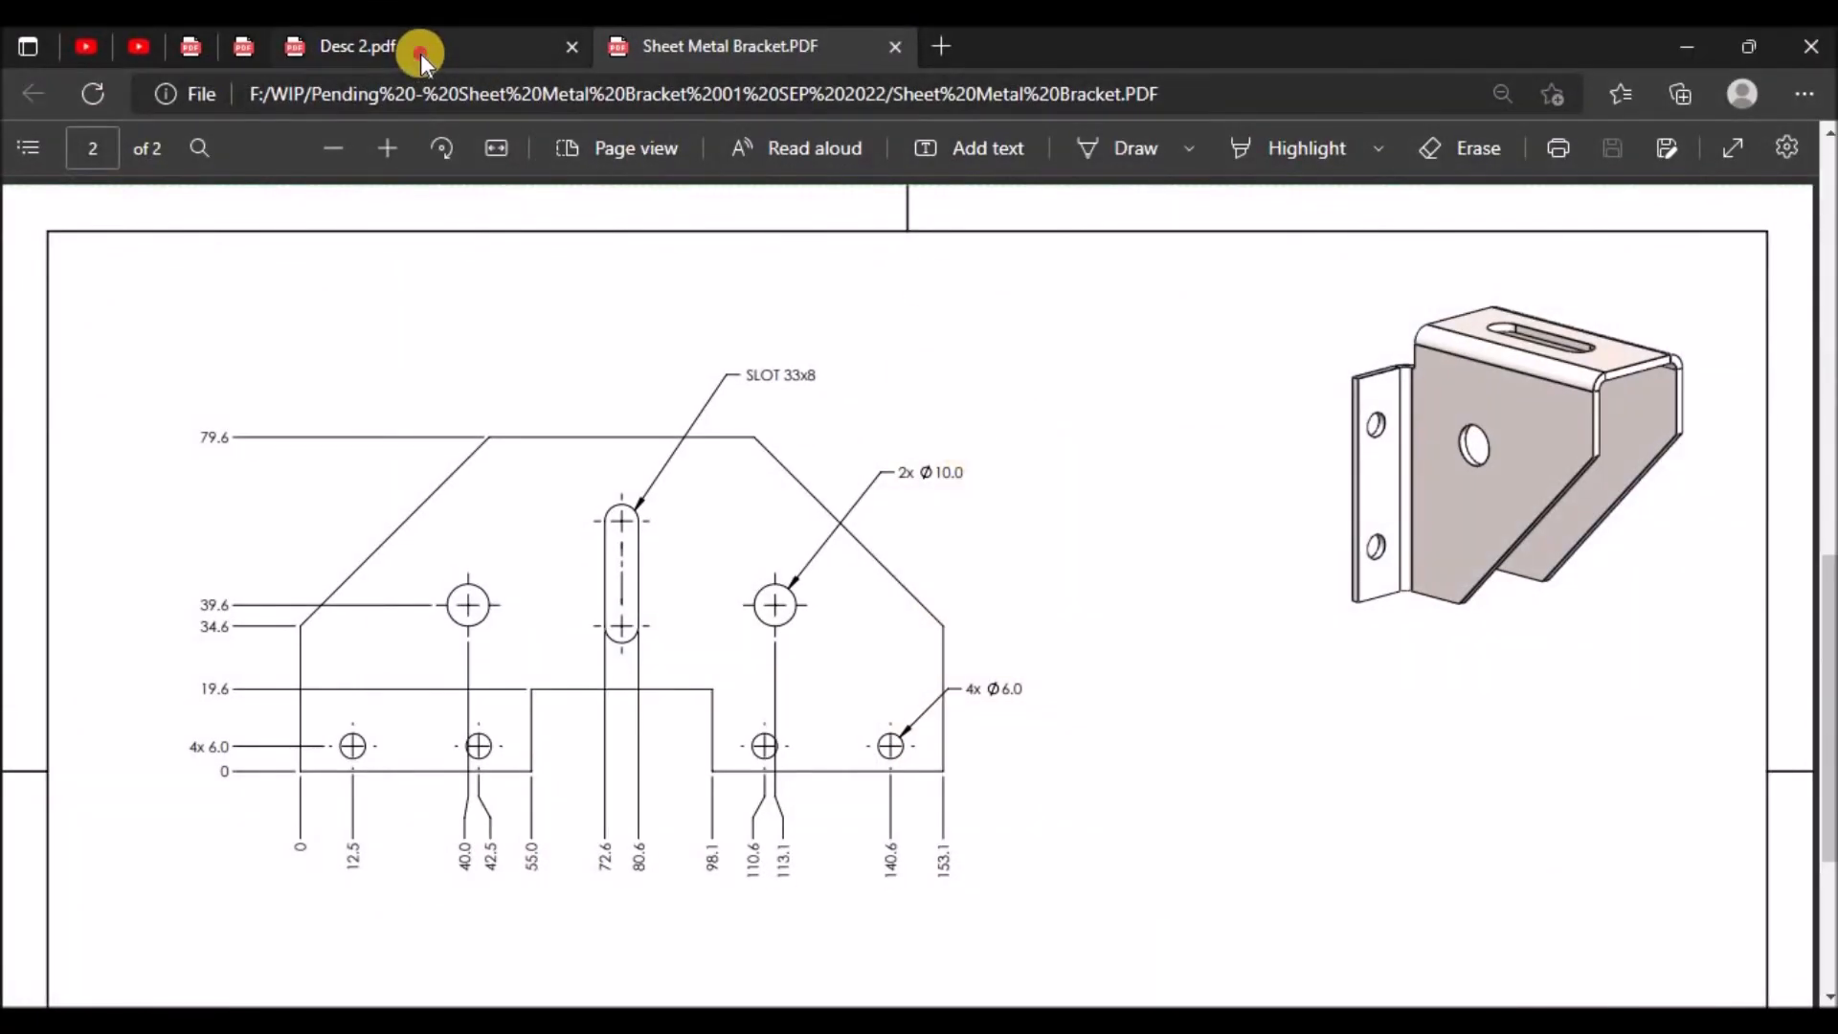
Switch to Desc 2.pdf in the browser to view the sheet metal bracket overview
click(421, 50)
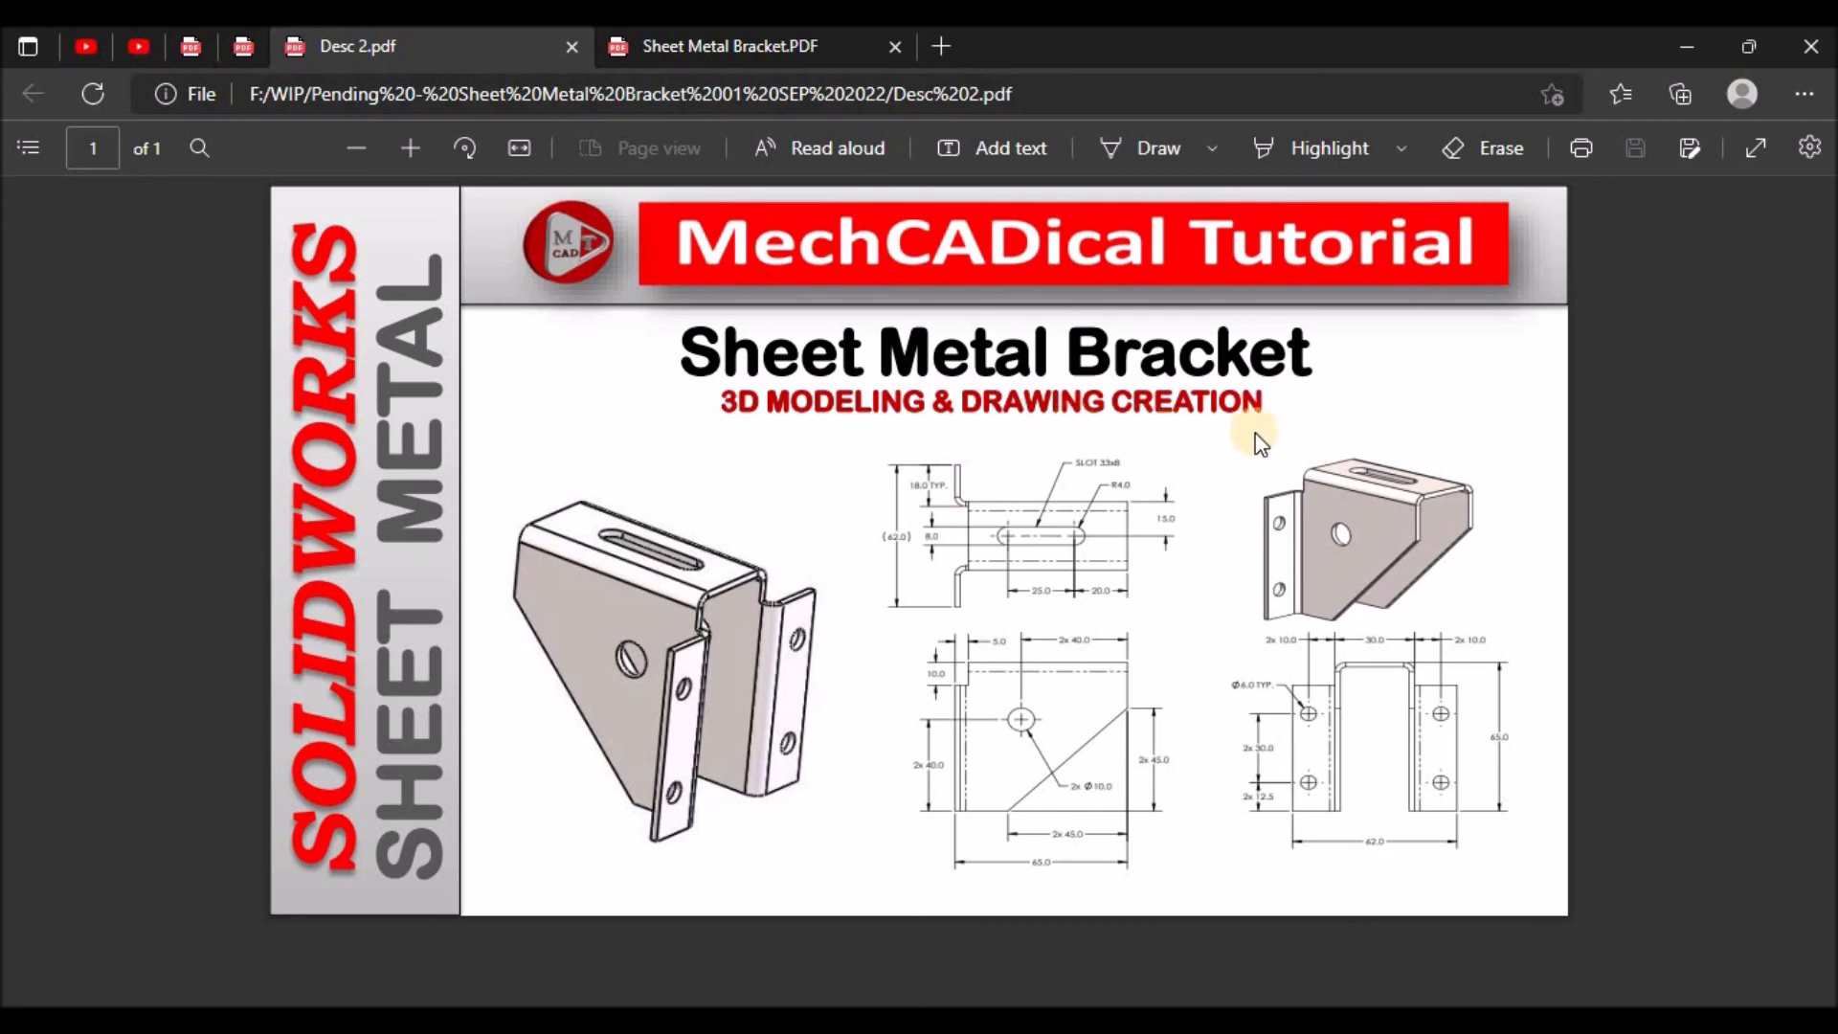
click(1512, 1032)
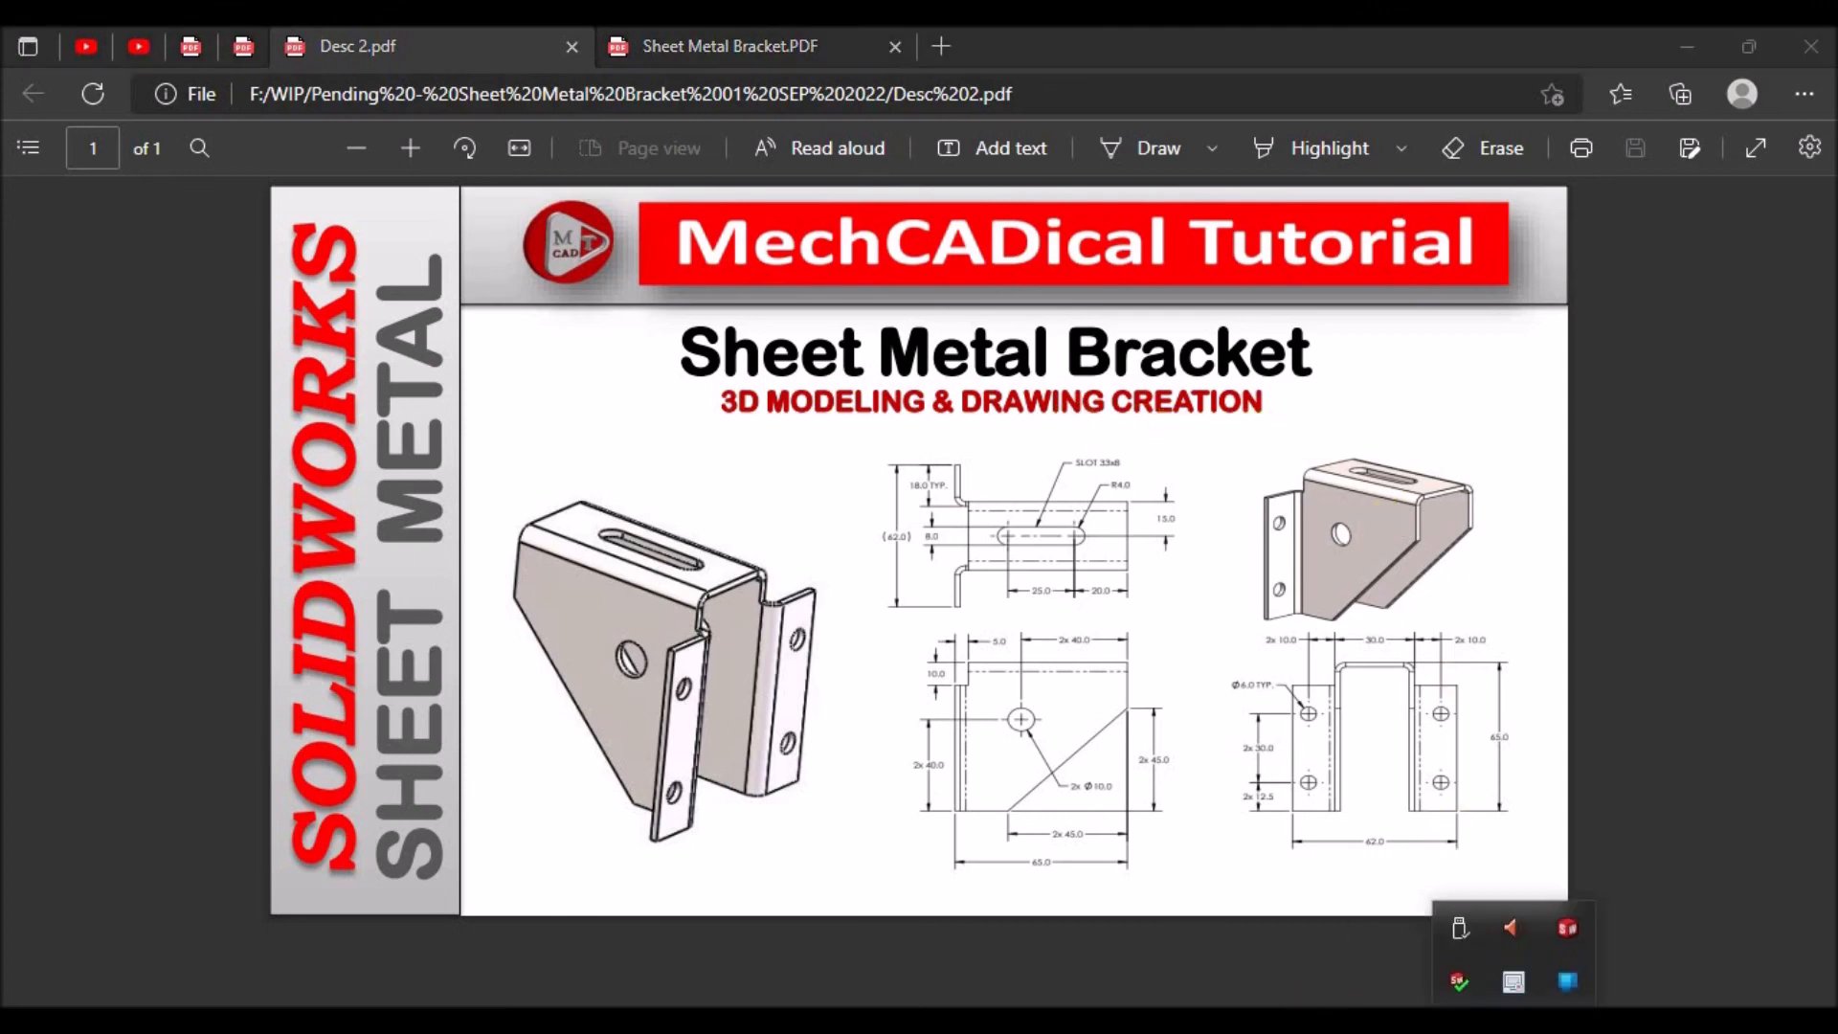